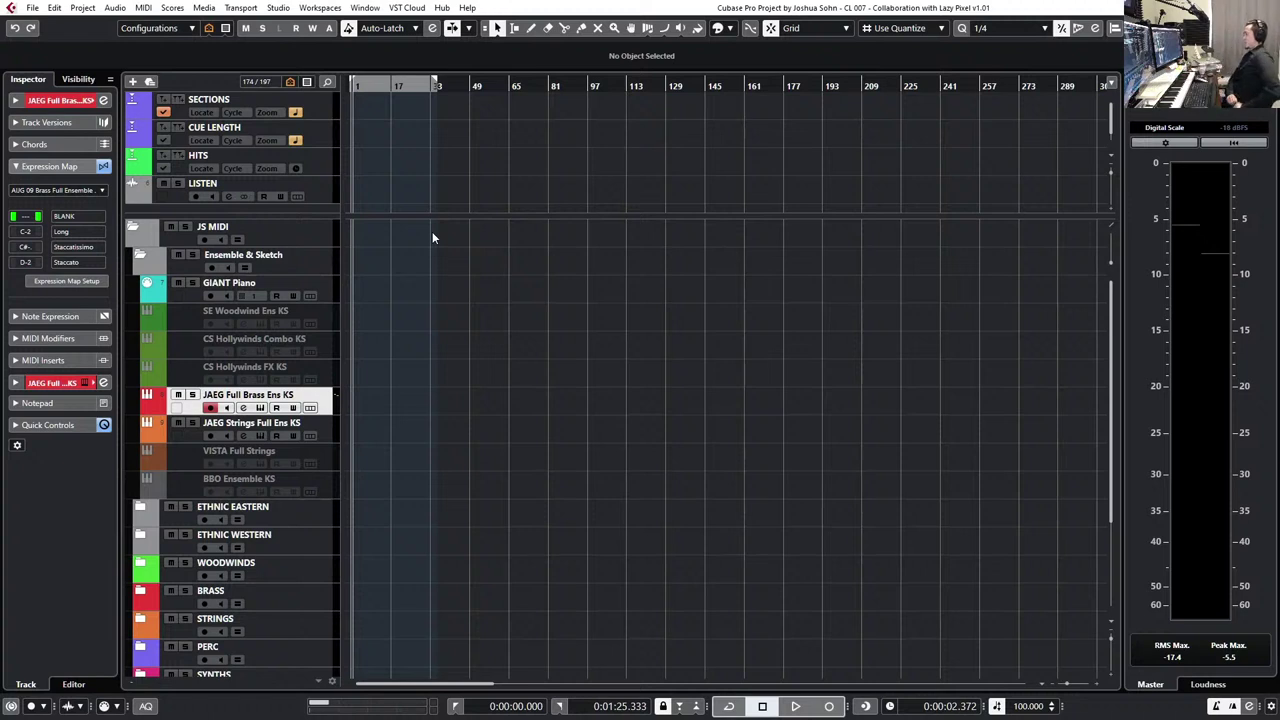
- Route the GIANT Piano track's MIDI output to "01. GIANT Piano - MIDI In"
{"action": "left_click", "coordinate": [333, 290]}
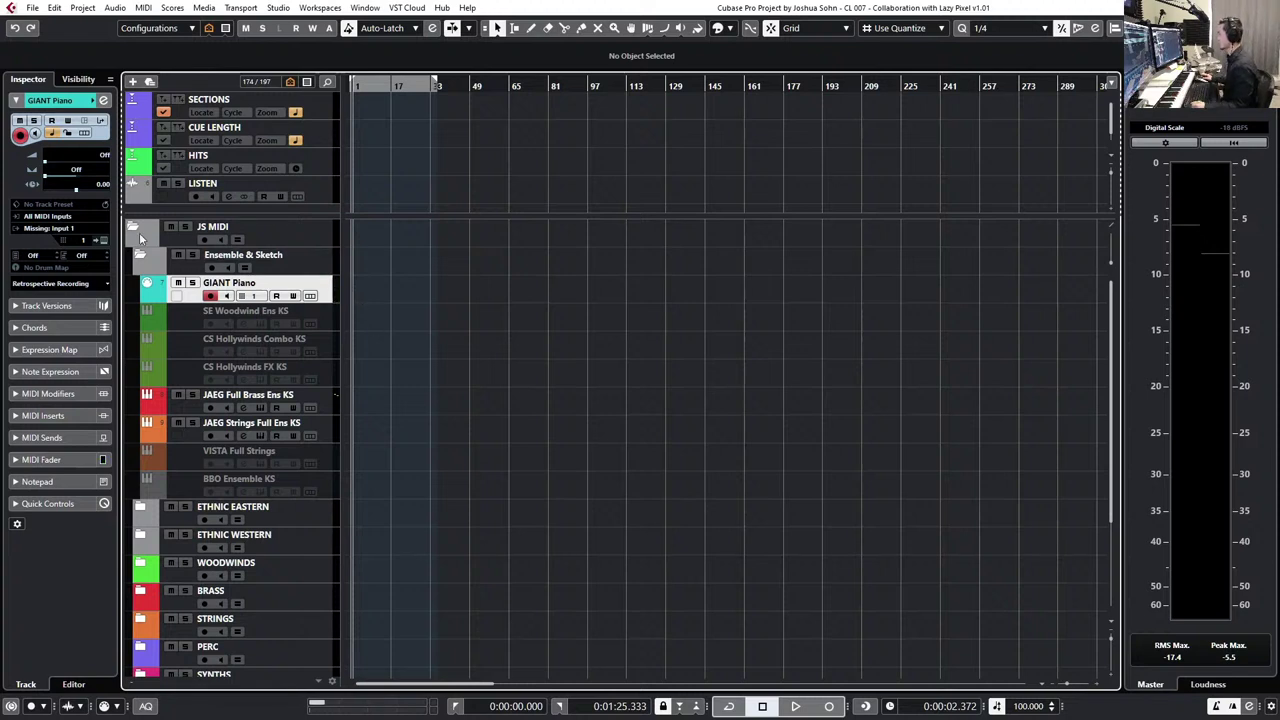
{"action": "left_click", "coordinate": [72, 229]}
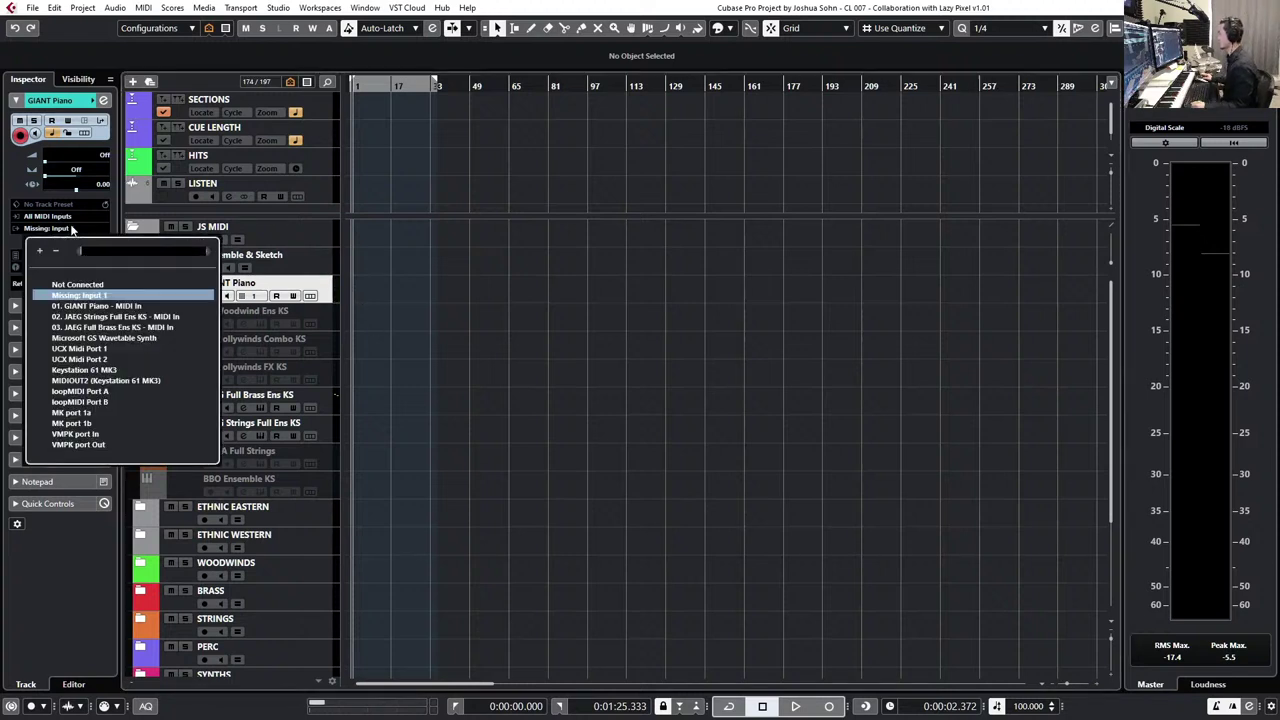
{"action": "left_click", "coordinate": [187, 303]}
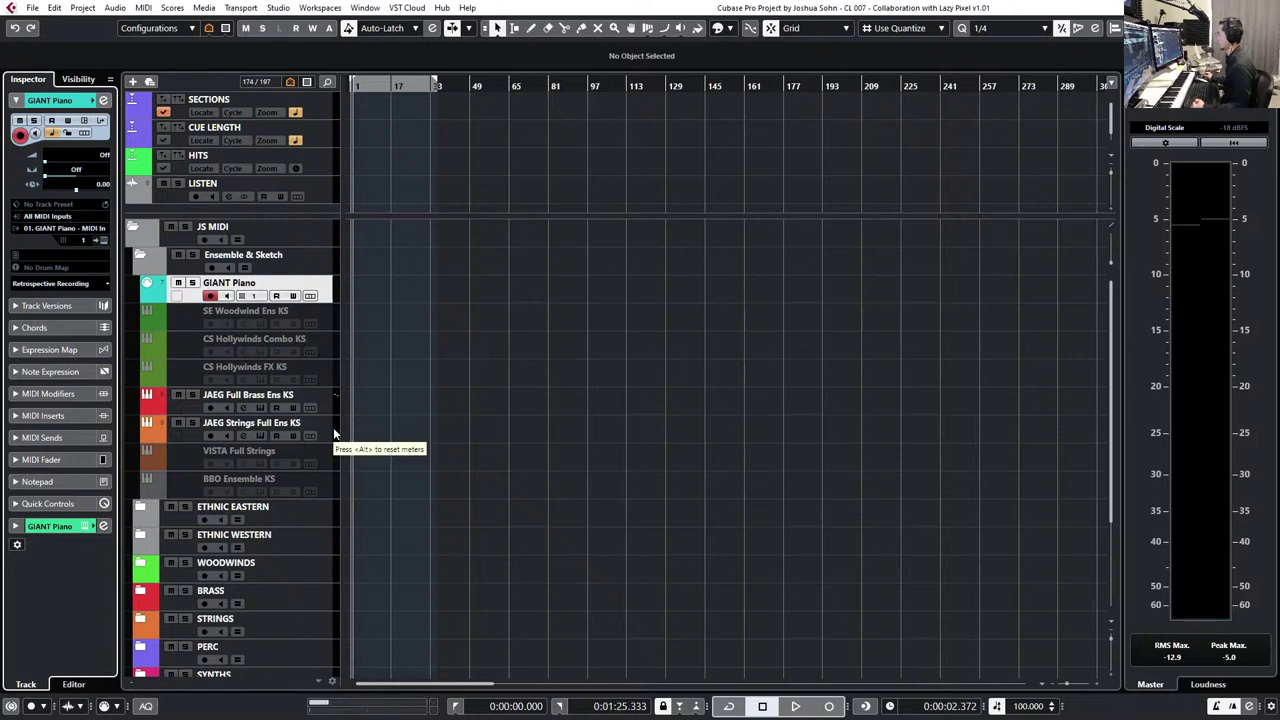
- Enable the disabled CS Hollywinds Combo KS track in the Ensemble & Sketch folder
{"action": "left_click", "coordinate": [329, 312]}
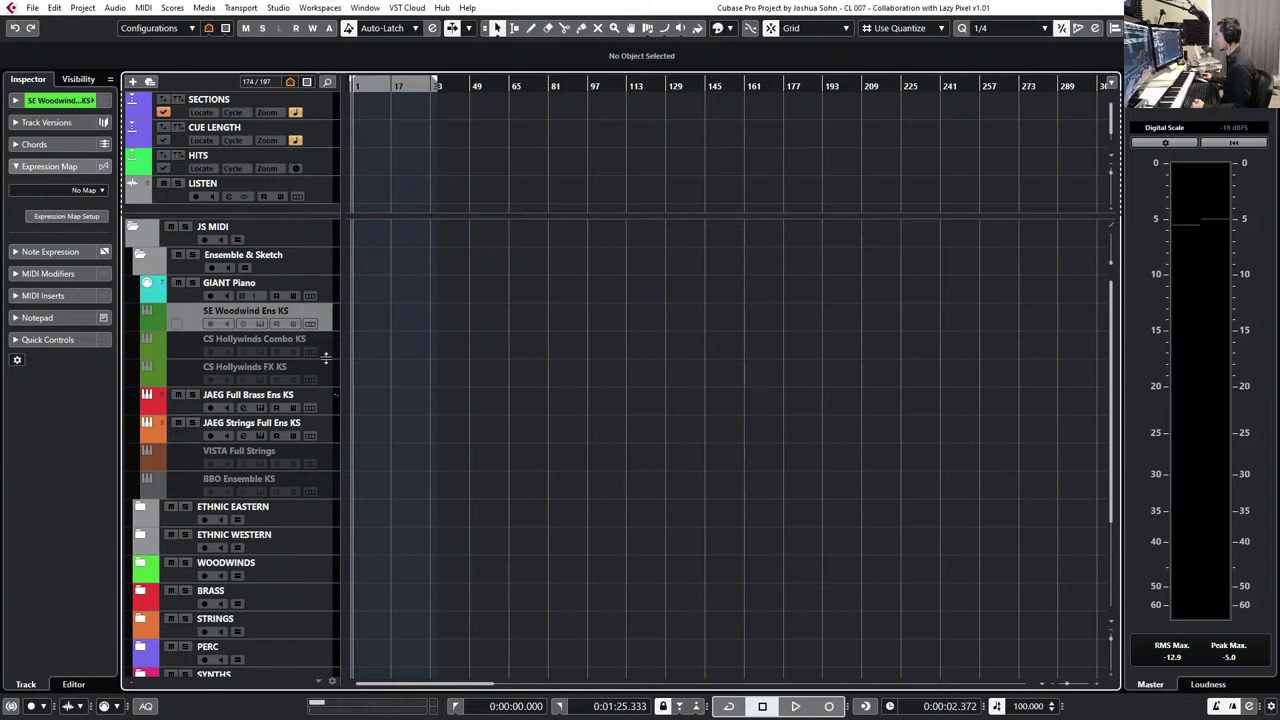
{"action": "left_click", "coordinate": [329, 352]}
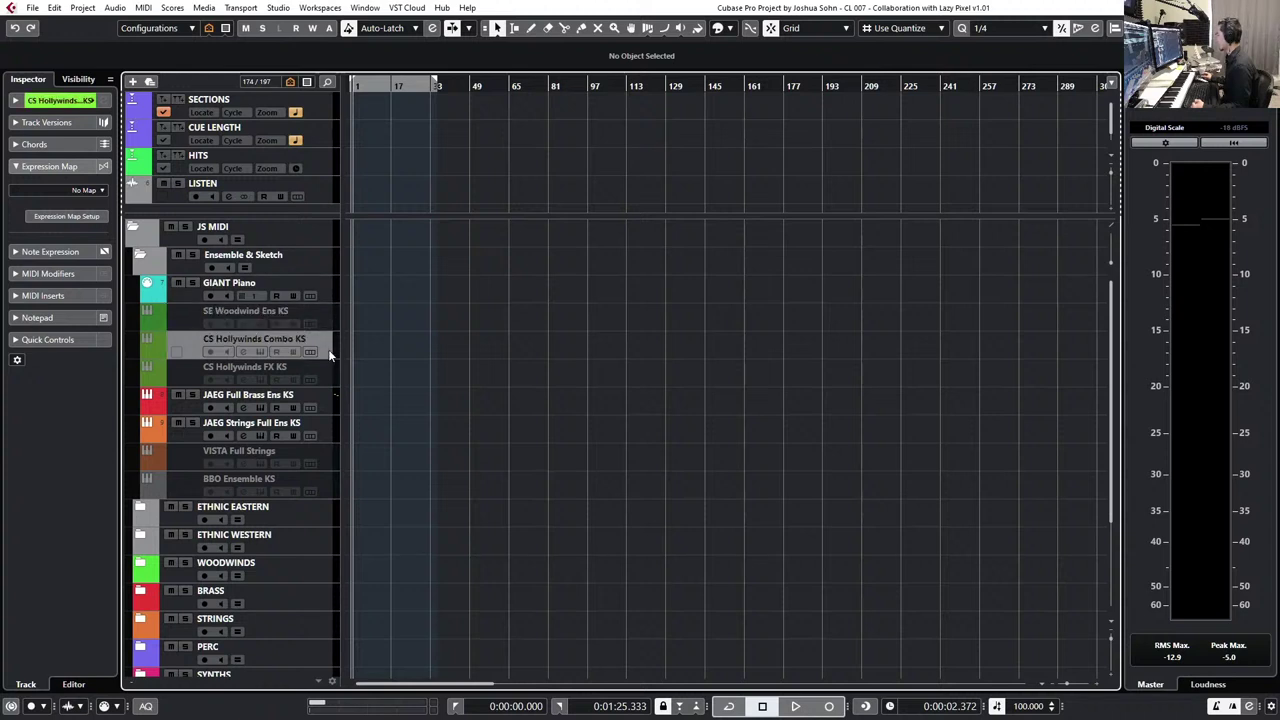
{"action": "right_click", "coordinate": [329, 355]}
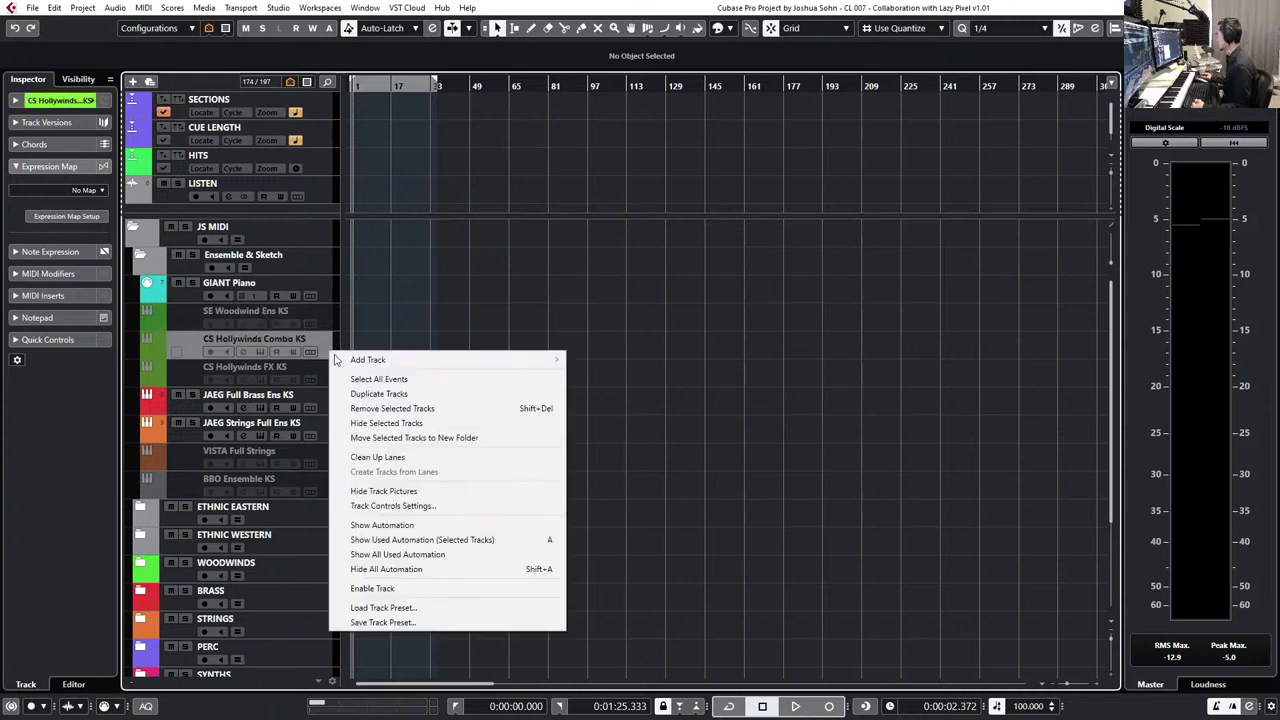
{"action": "left_click", "coordinate": [377, 588]}
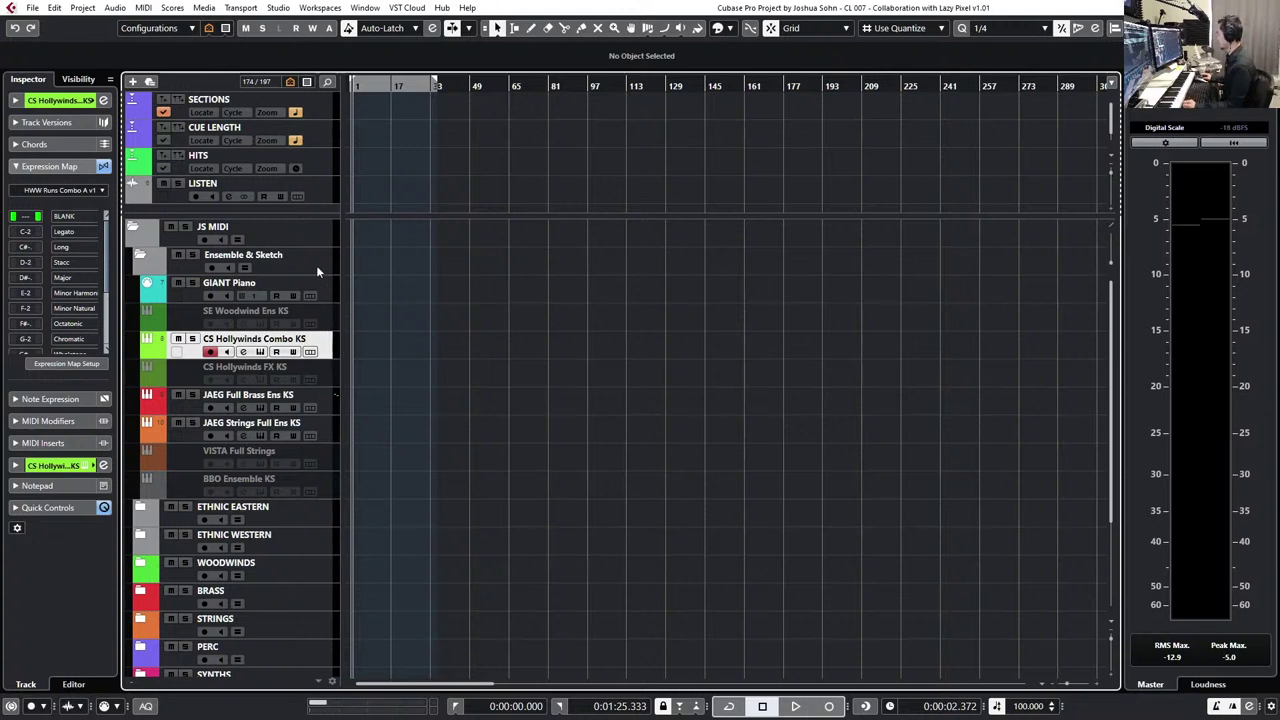
- Select the GIANT Piano track and set the project tempo to 104 BPM, checking it in playback
{"action": "left_click", "coordinate": [330, 287]}
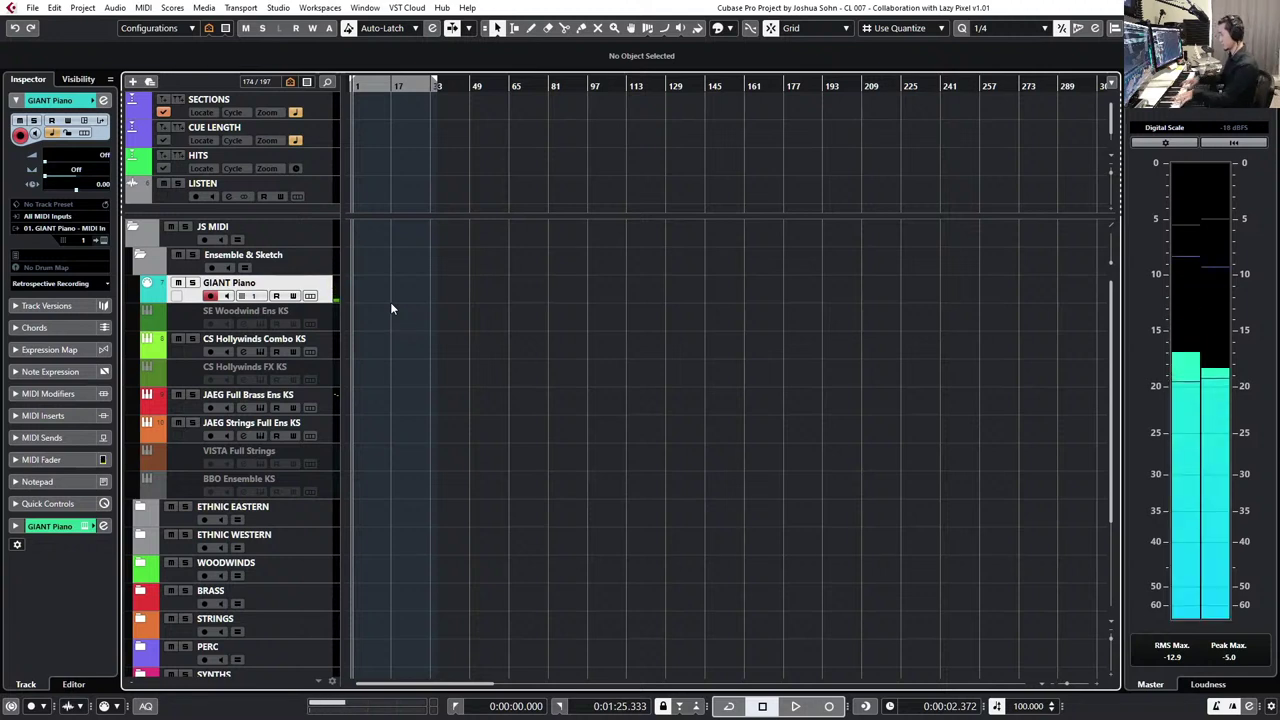
{"action": "key", "text": "e"}
{"action": "key", "text": "e"}
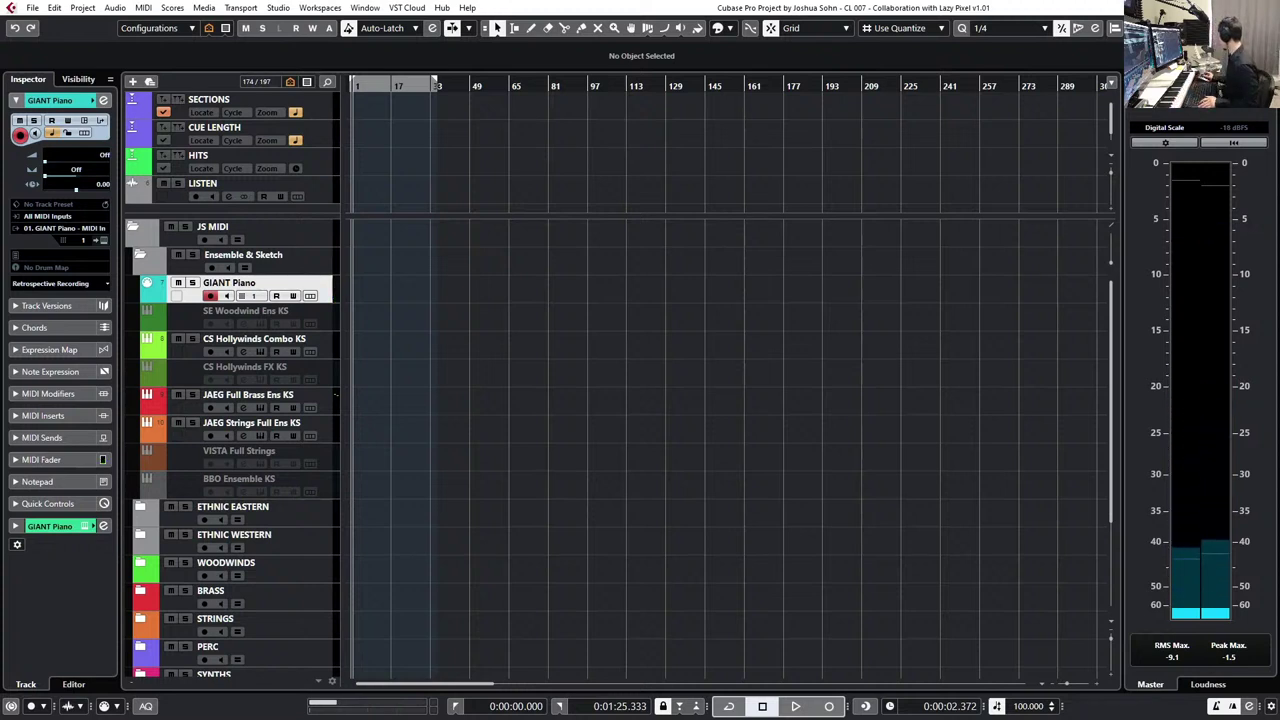
{"action": "left_click", "coordinate": [1023, 706]}
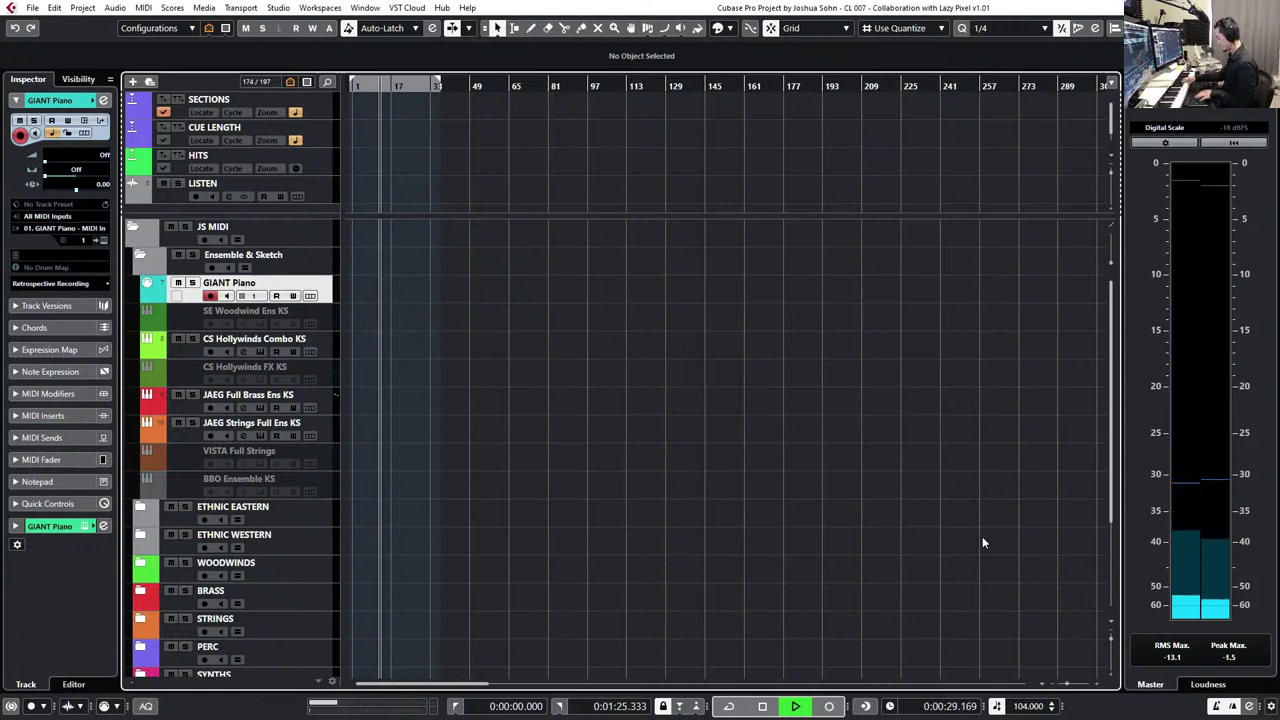
{"action": "key", "text": "space"}
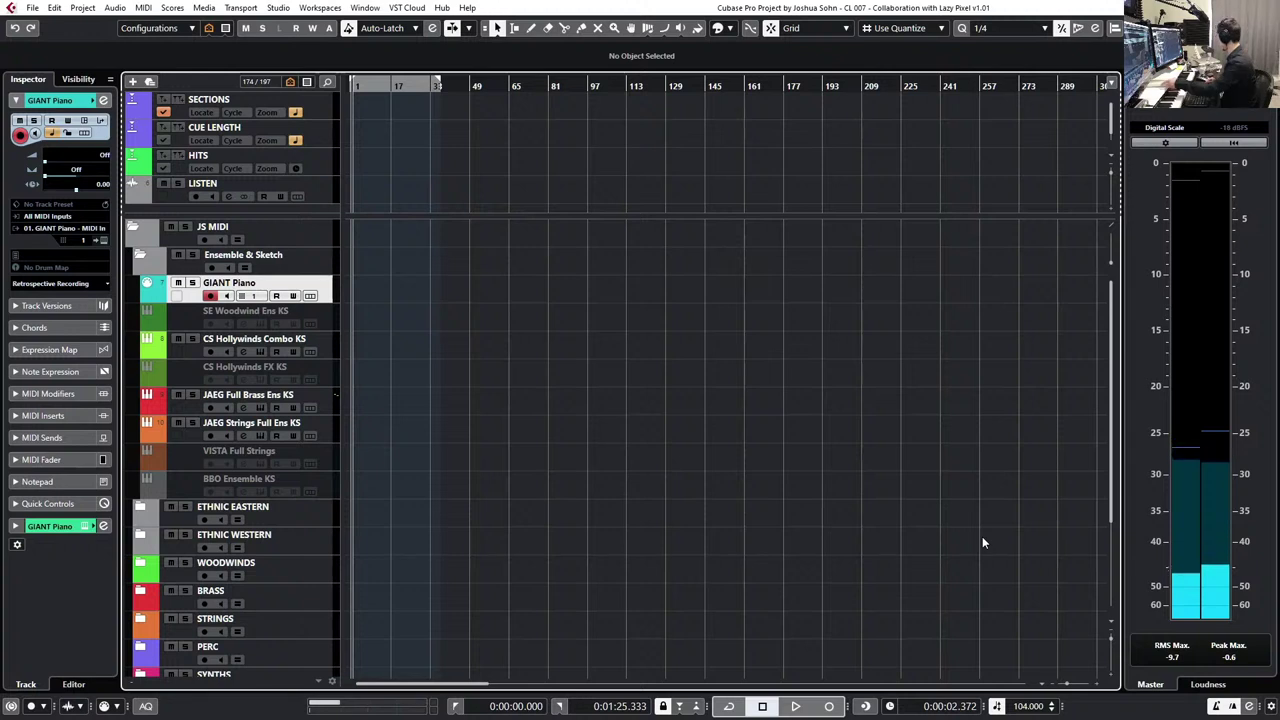
{"action": "key", "text": "KP_Decimal"}
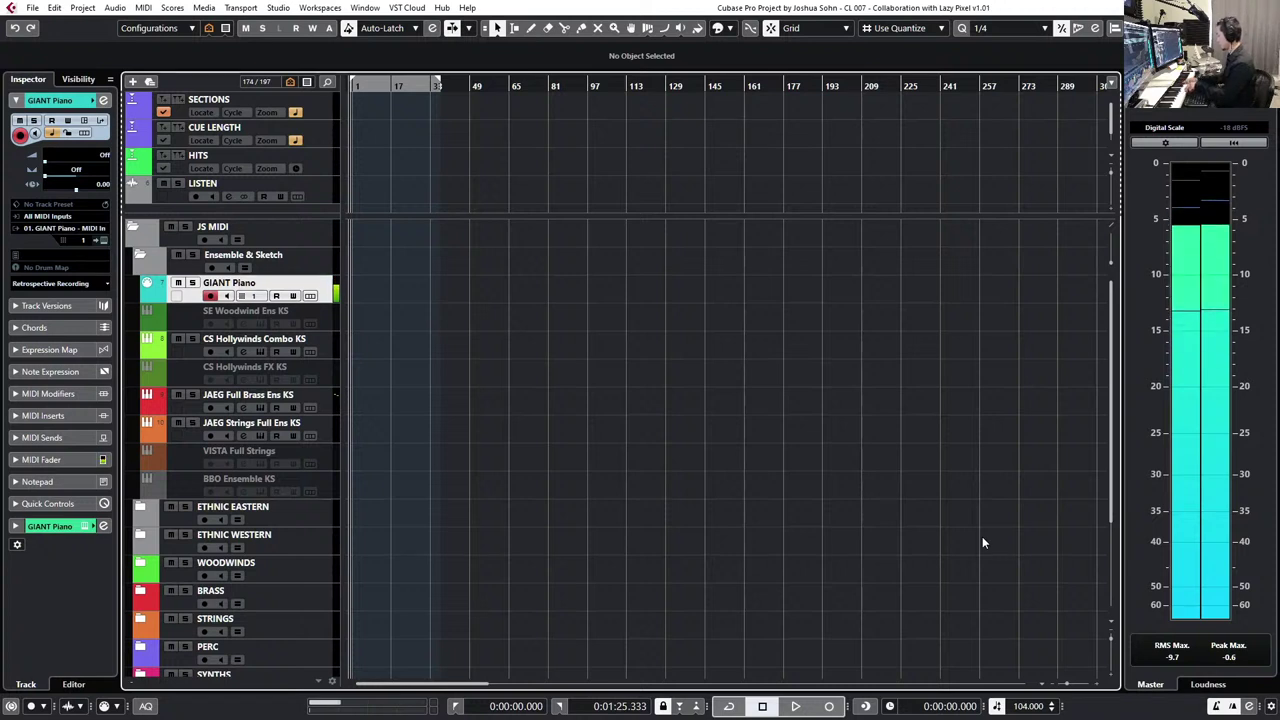
{"action": "key", "text": "KP_Multiply"}
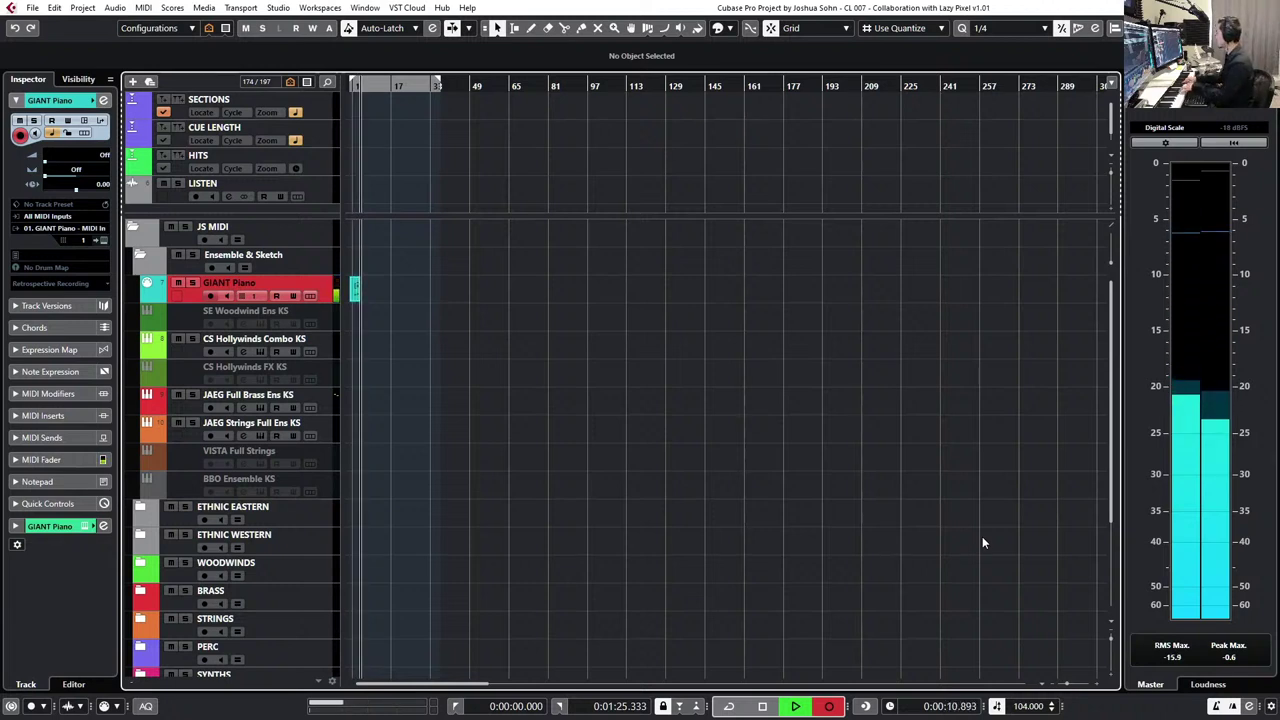
{"action": "key", "text": "space"}
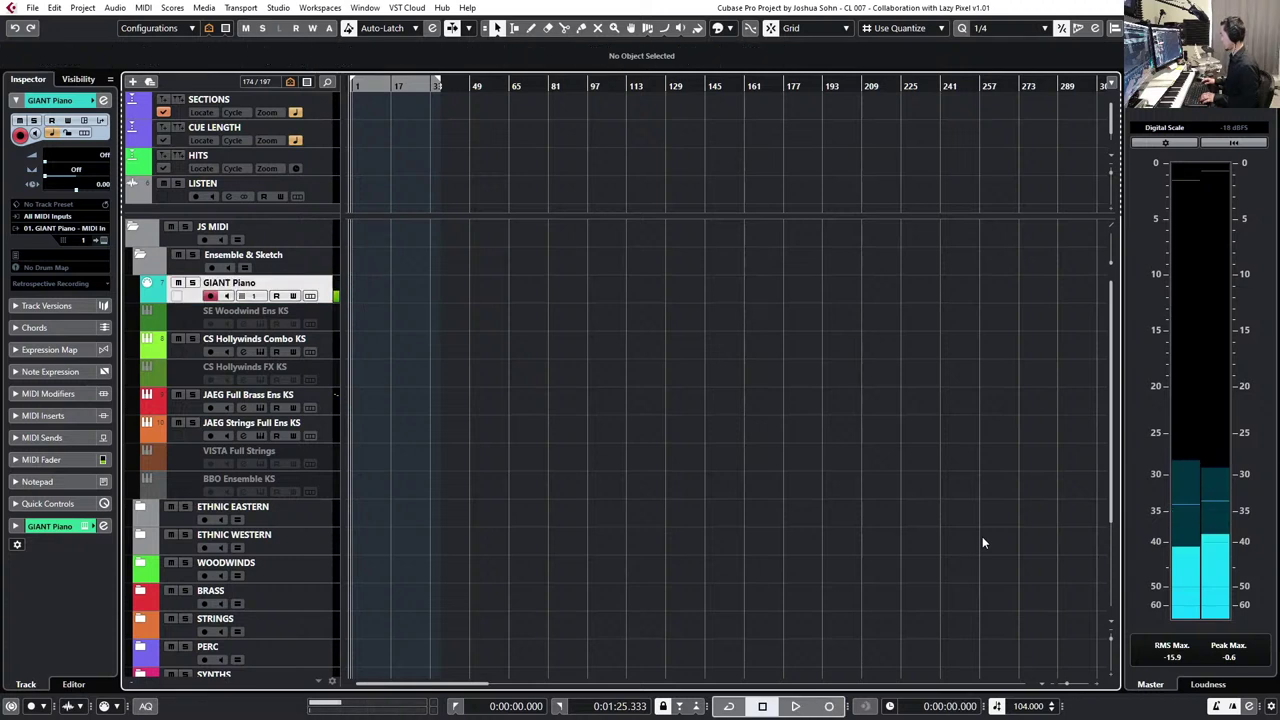
- Record an 11-bar chord sketch on the GIANT Piano track from the project start
{"action": "key", "text": "space"}
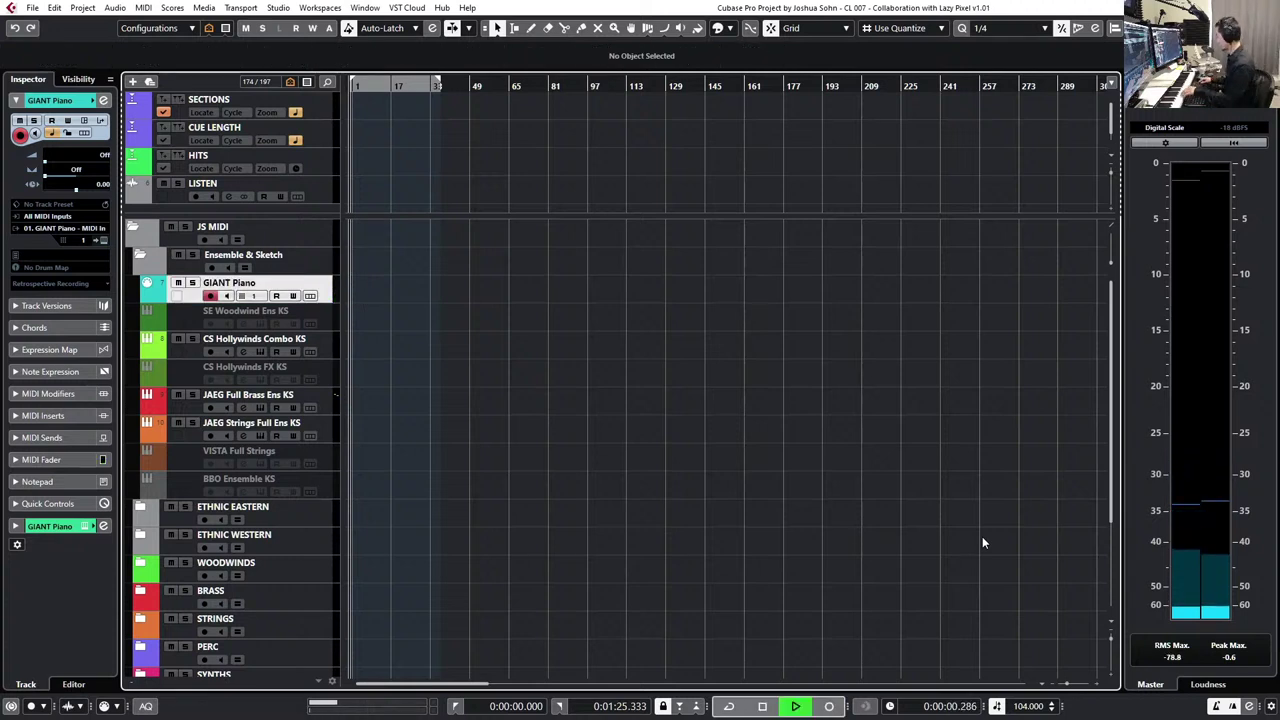
{"action": "key", "text": "KP_Multiply"}
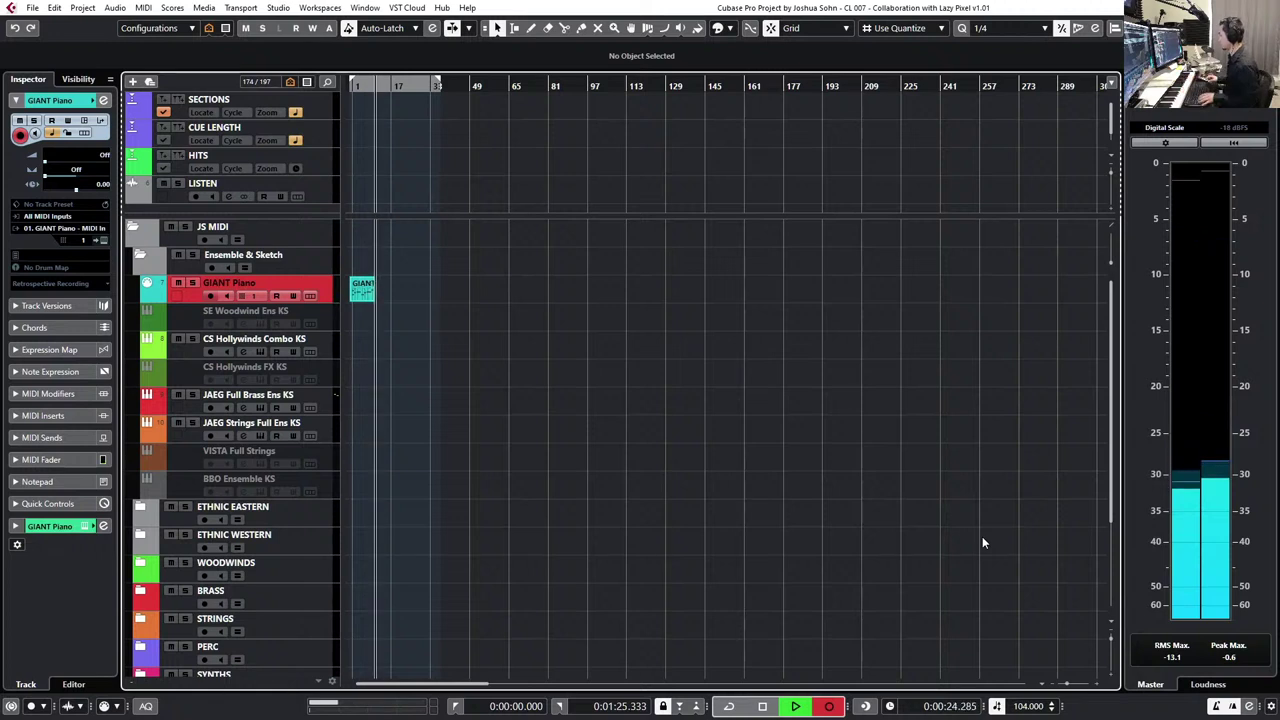
{"action": "key", "text": "space"}
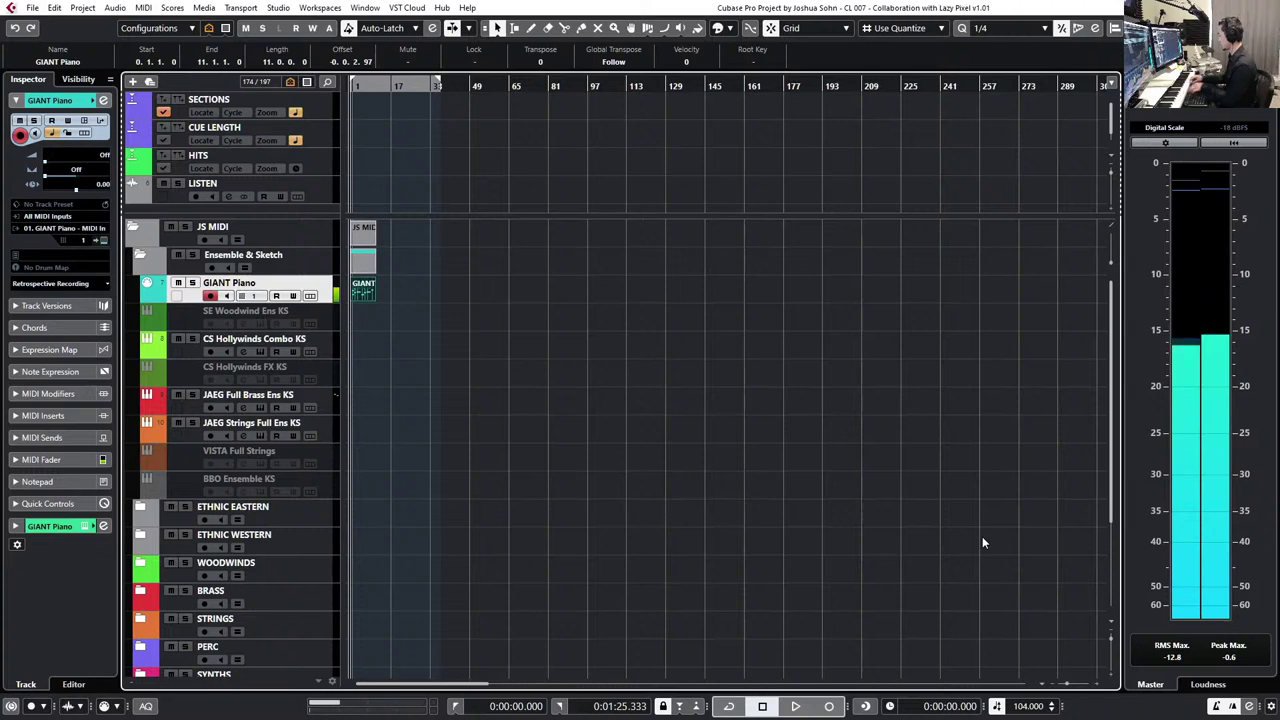
- Open the recorded GIANT Piano part in the Key Editor and delete the final chord at bar 9
{"action": "double_click", "coordinate": [362, 293]}
{"action": "key", "text": "h"}
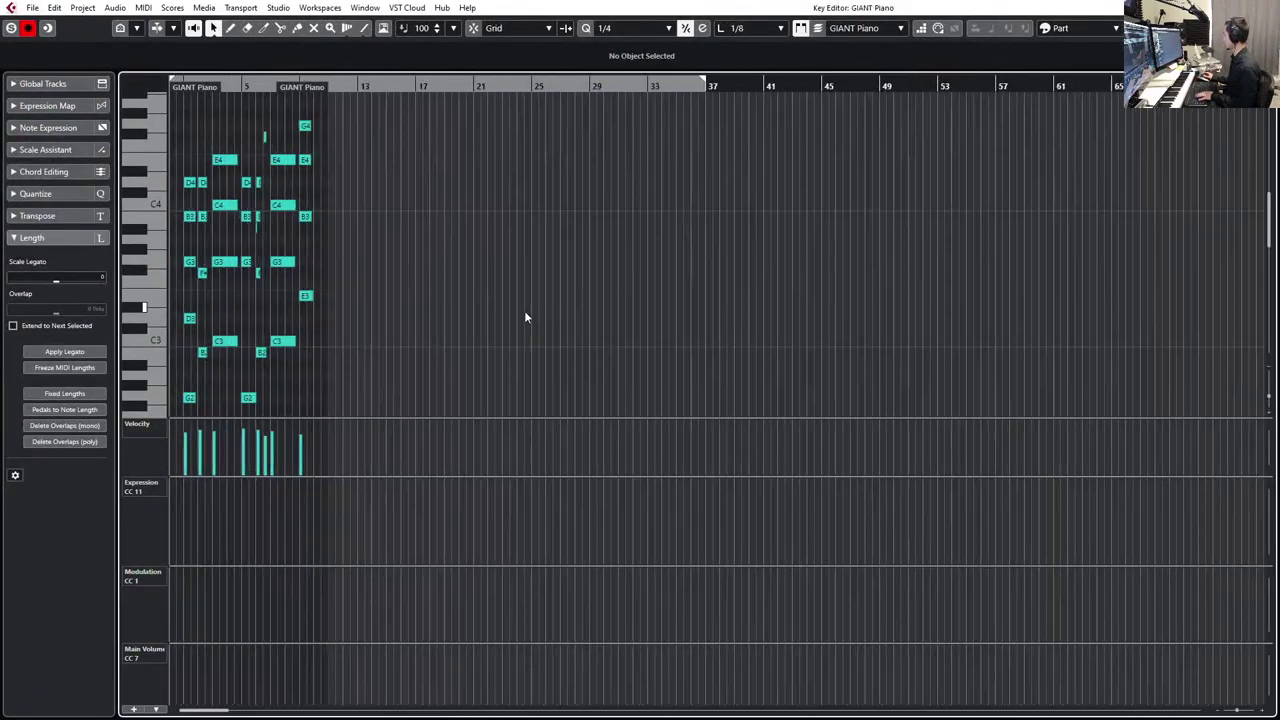
{"action": "key", "text": "h"}
{"action": "key", "text": "h"}
{"action": "left_click_drag", "start_coordinate": [535, 216], "coordinate": [505, 348]}
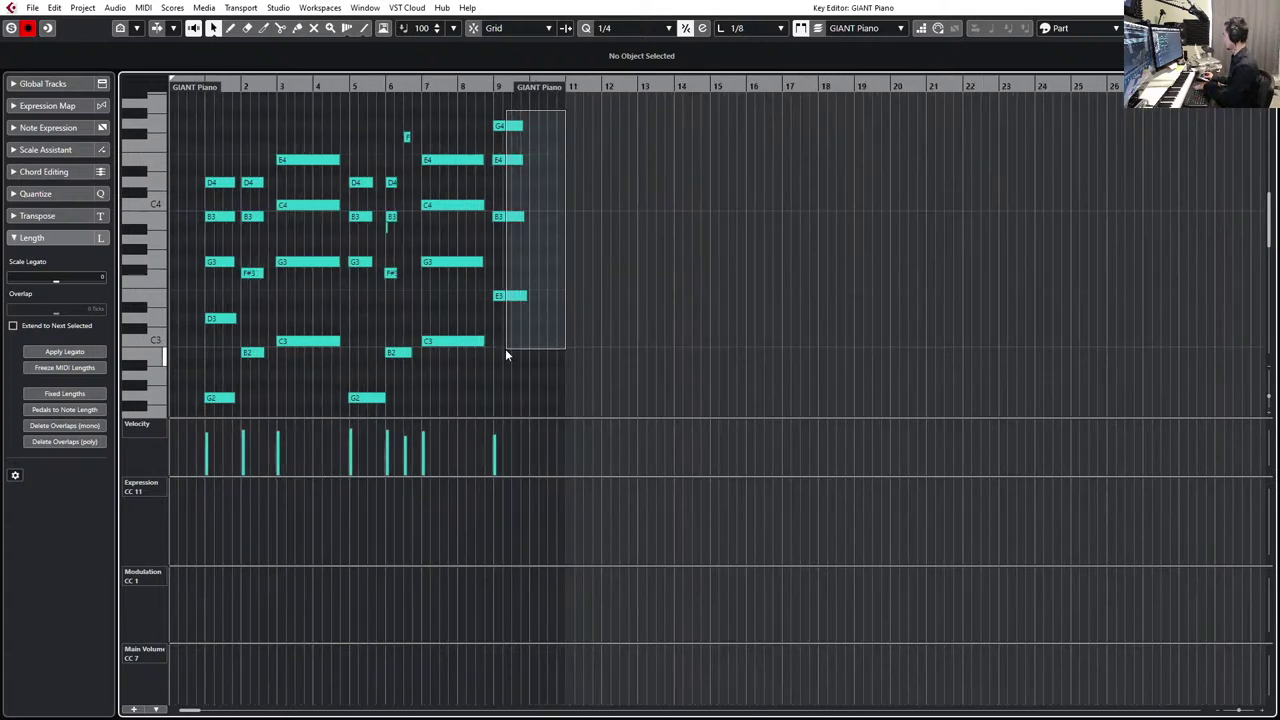
{"action": "key", "text": "Delete"}
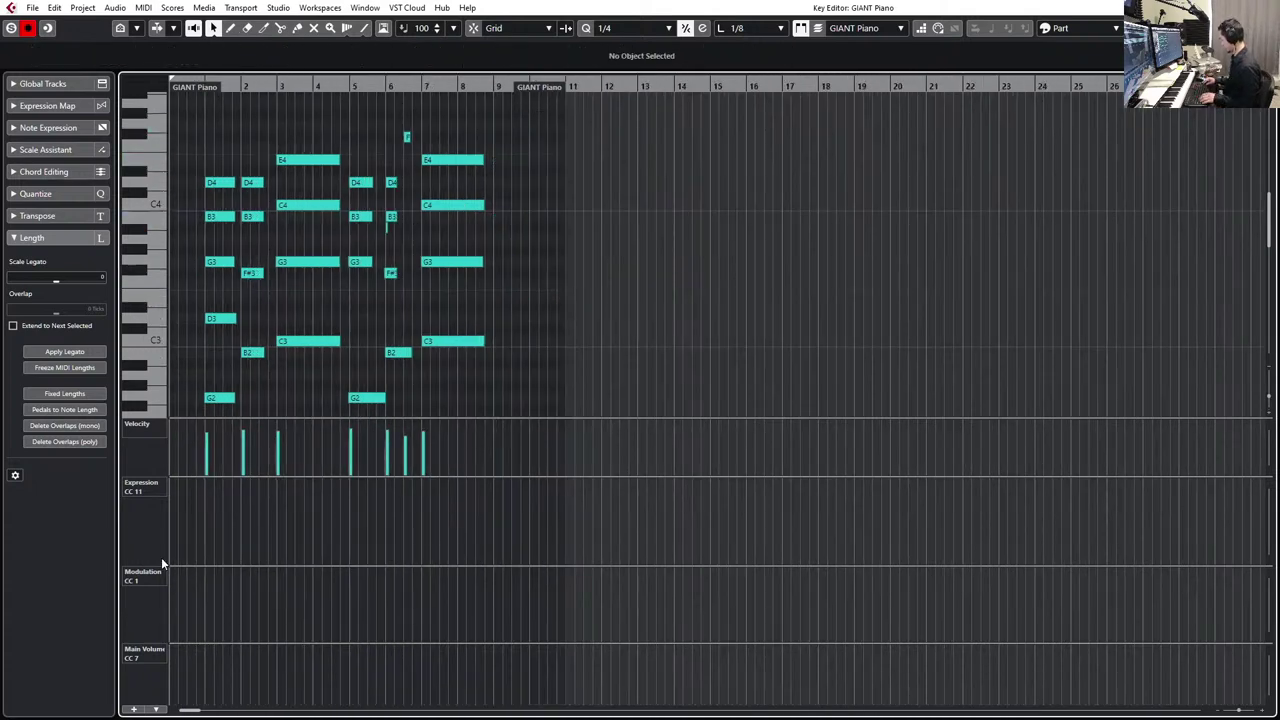
- Show the Sustain CC 64 lane and delete the sustain pedal events after bar 9
{"action": "key", "text": "ctrl+alt+s"}
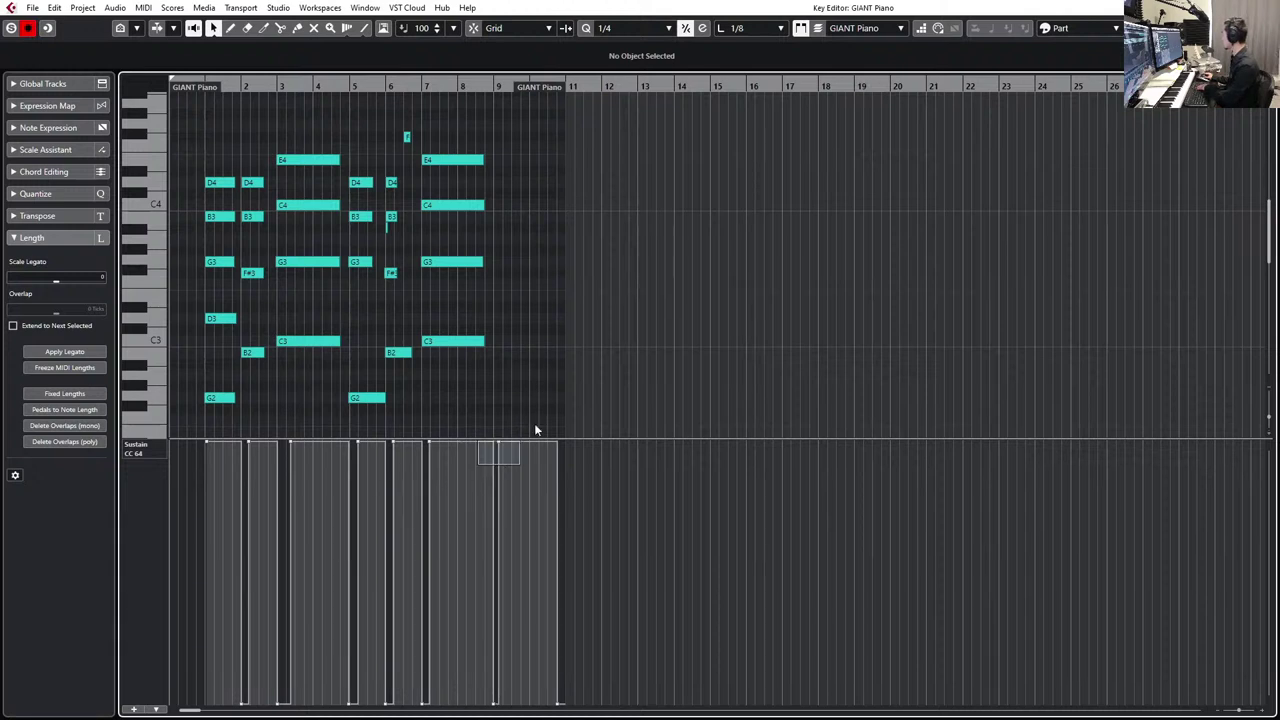
{"action": "left_click_drag", "start_coordinate": [534, 430], "coordinate": [563, 590]}
{"action": "key", "text": "Delete"}
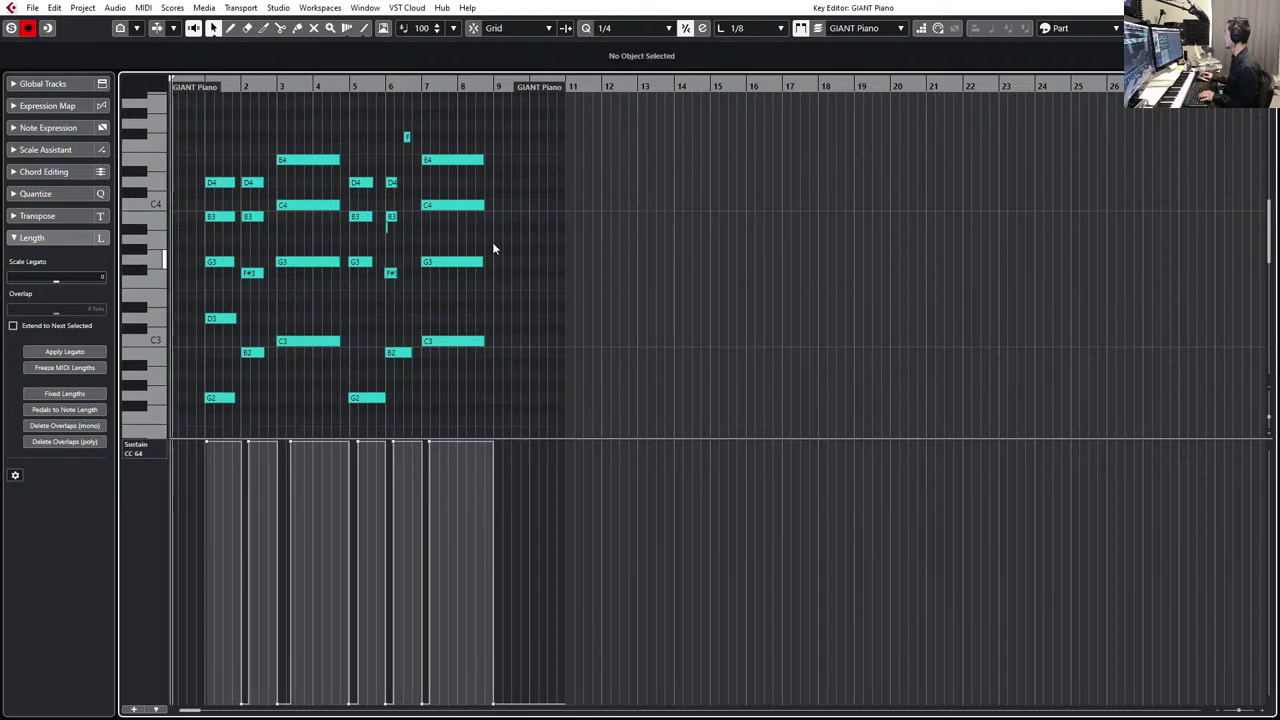
- Extend the GIANT Piano part to about bar 22 and record the continuation from bar 9 into bar 18
{"action": "left_click_drag", "start_coordinate": [564, 87], "coordinate": [966, 87]}
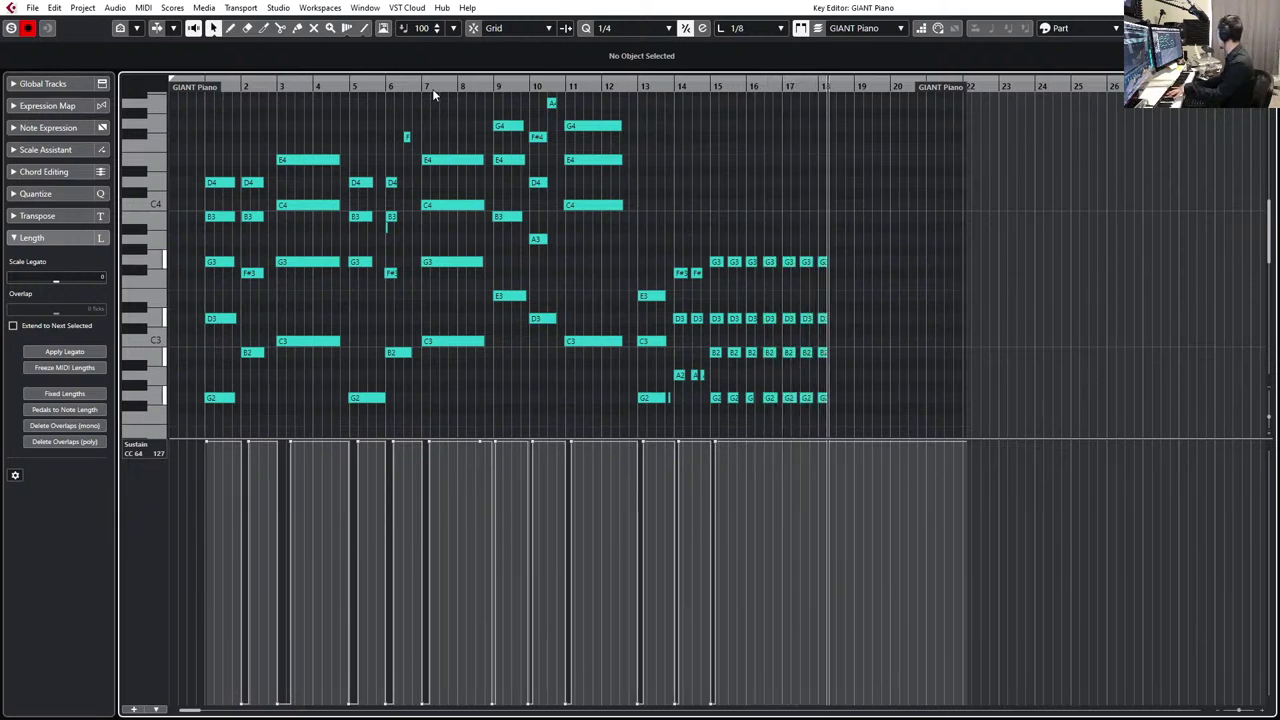
{"action": "key", "text": "space"}
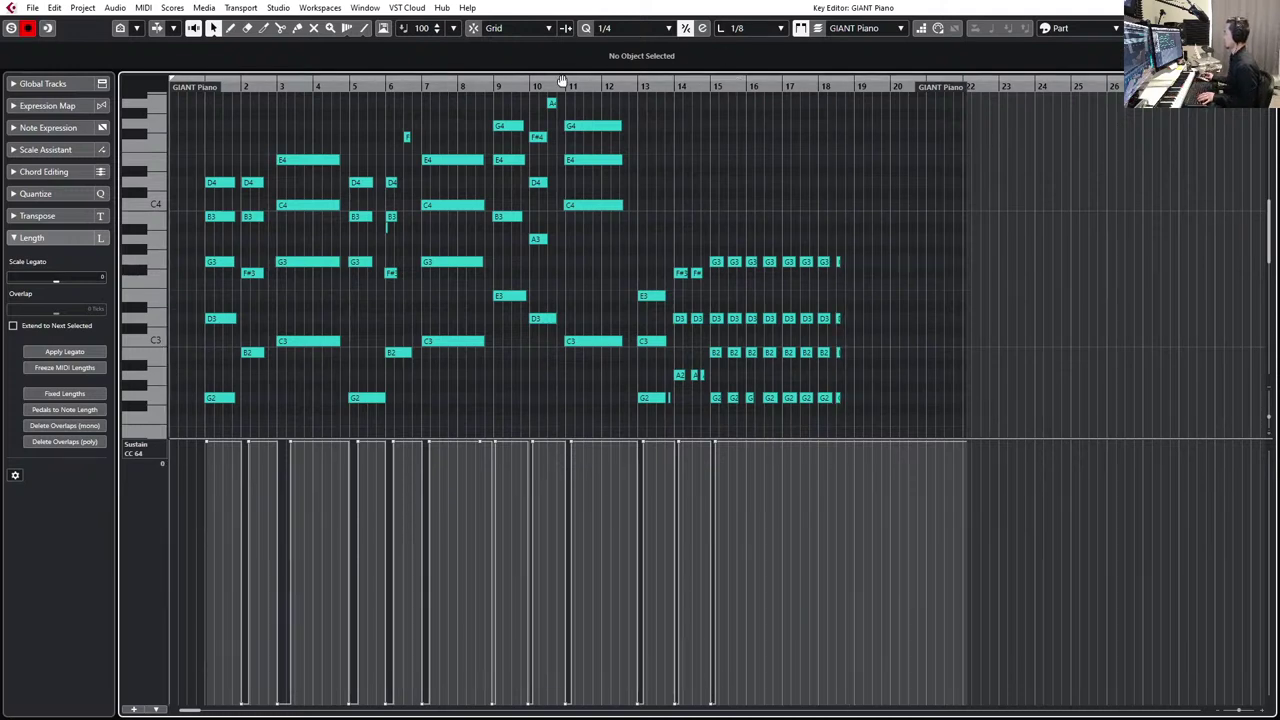
- Play back the newly recorded piano notes from bar 10 and again from bar 9 to review them
{"action": "left_click", "coordinate": [539, 84]}
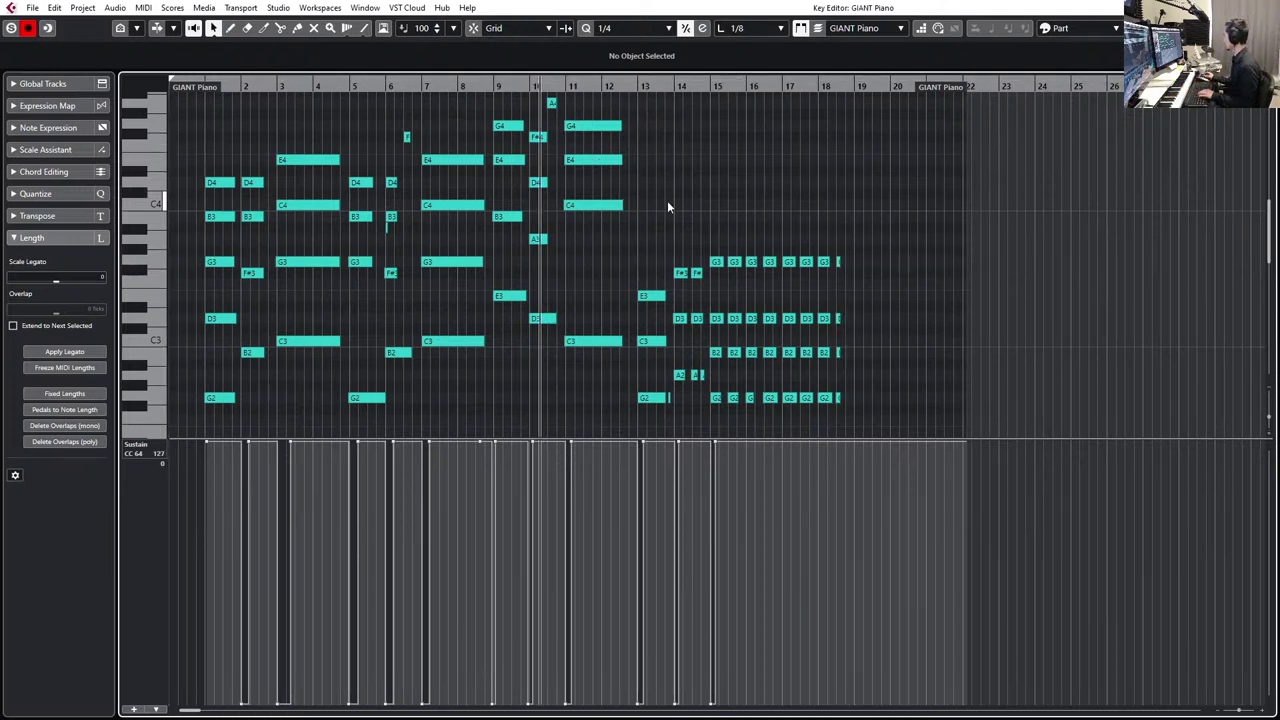
{"action": "key", "text": "space"}
{"action": "scroll", "coordinate": [700, 238], "scroll_direction": "right", "scroll_amount": 5}
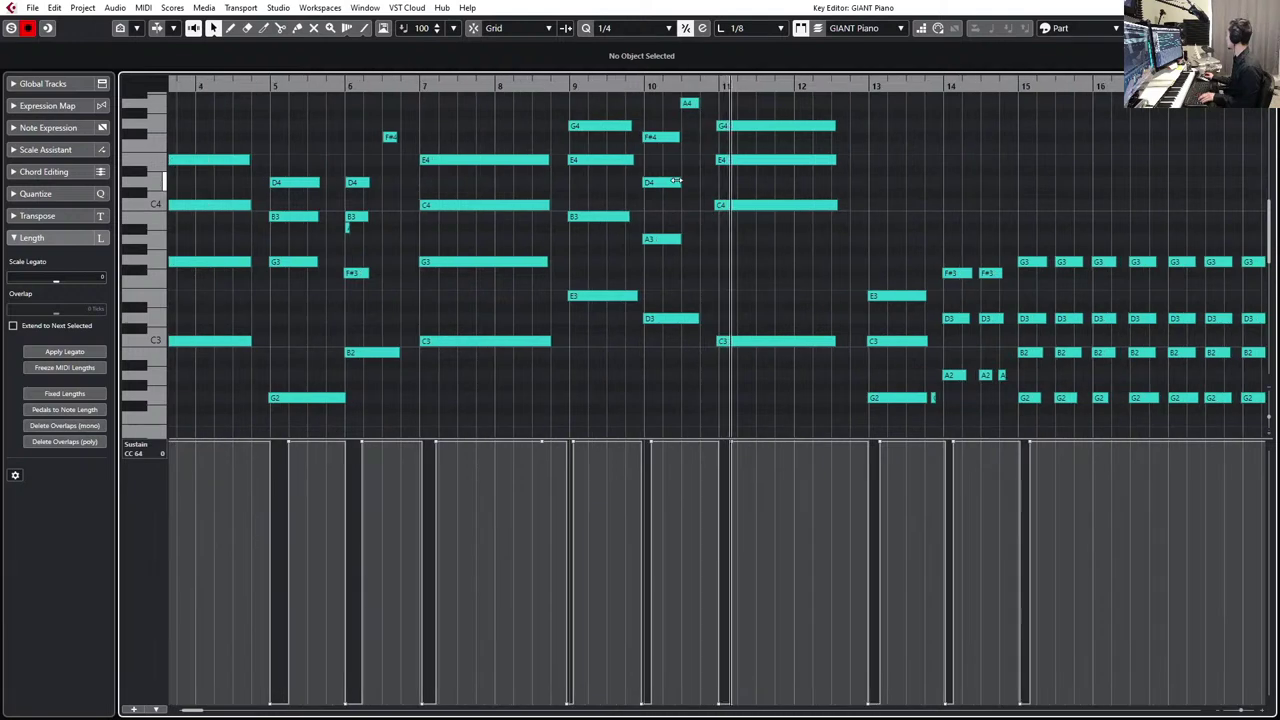
{"action": "scroll", "coordinate": [702, 250], "scroll_direction": "down", "scroll_amount": 3}
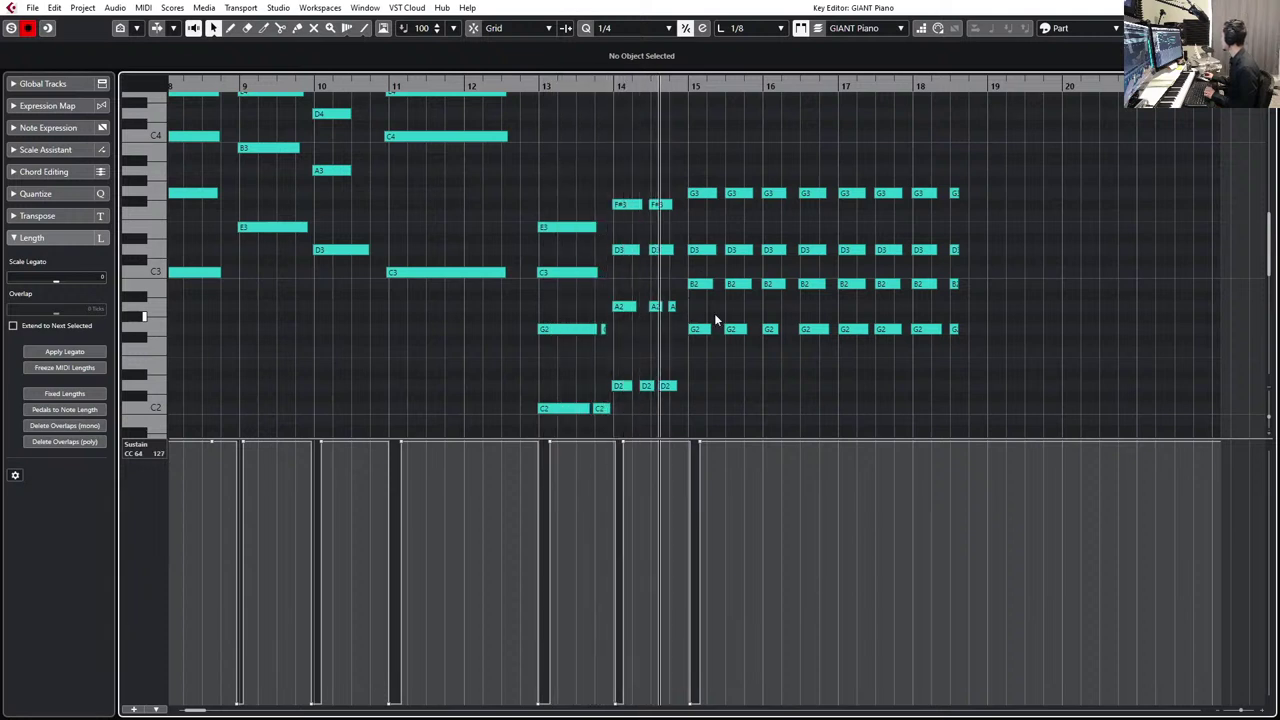
{"action": "scroll", "coordinate": [725, 322], "scroll_direction": "up", "scroll_amount": 3}
{"action": "scroll", "coordinate": [731, 325], "scroll_direction": "down", "scroll_amount": 2}
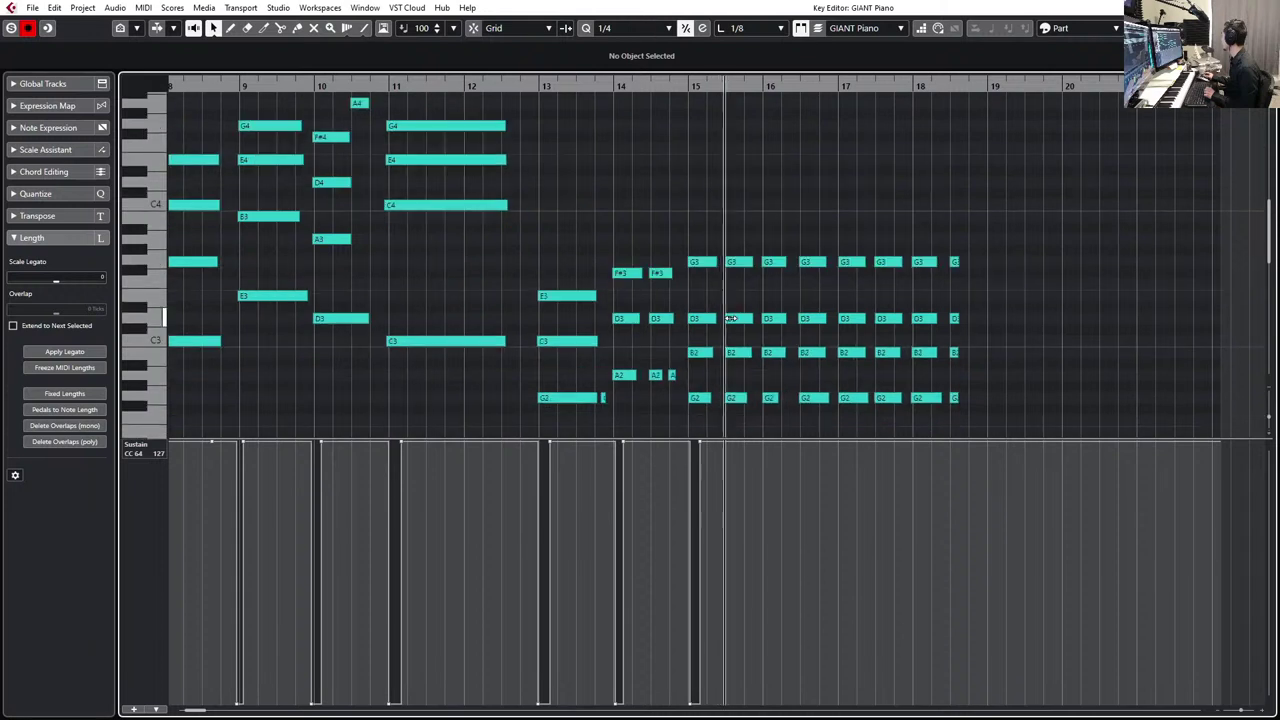
{"action": "left_click", "coordinate": [268, 85]}
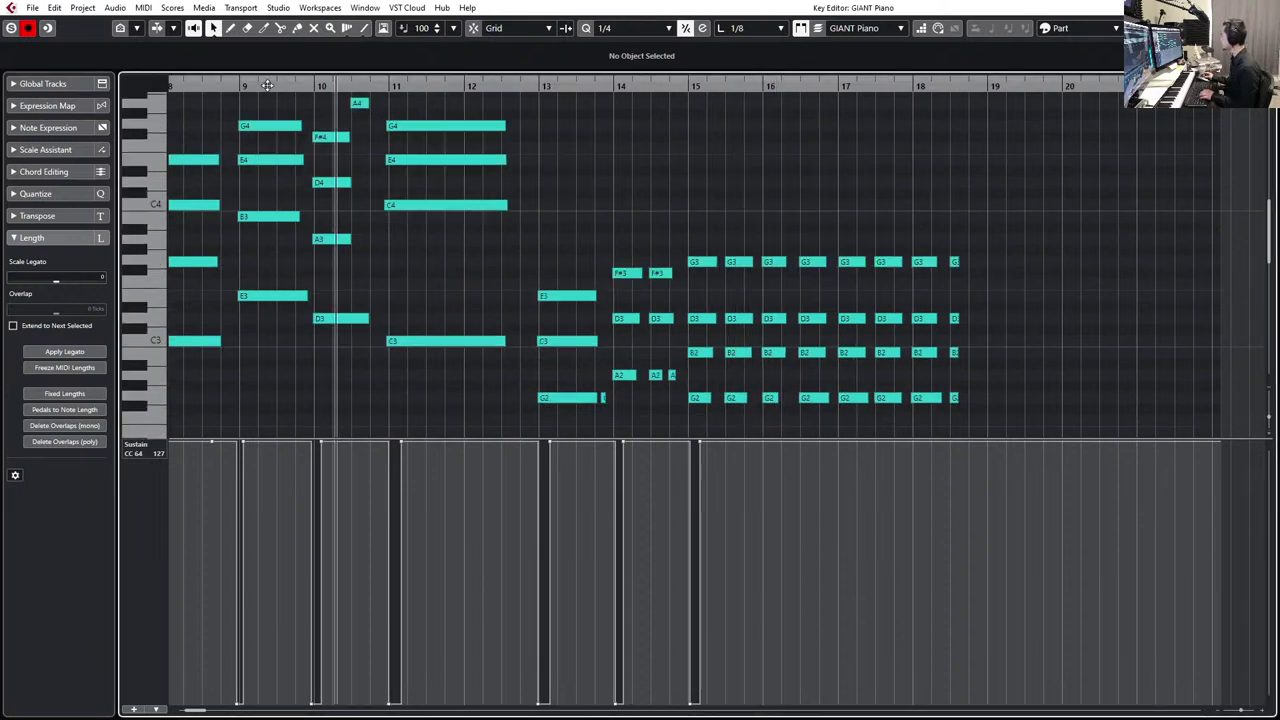
{"action": "scroll", "coordinate": [406, 159], "scroll_direction": "up", "scroll_amount": 3}
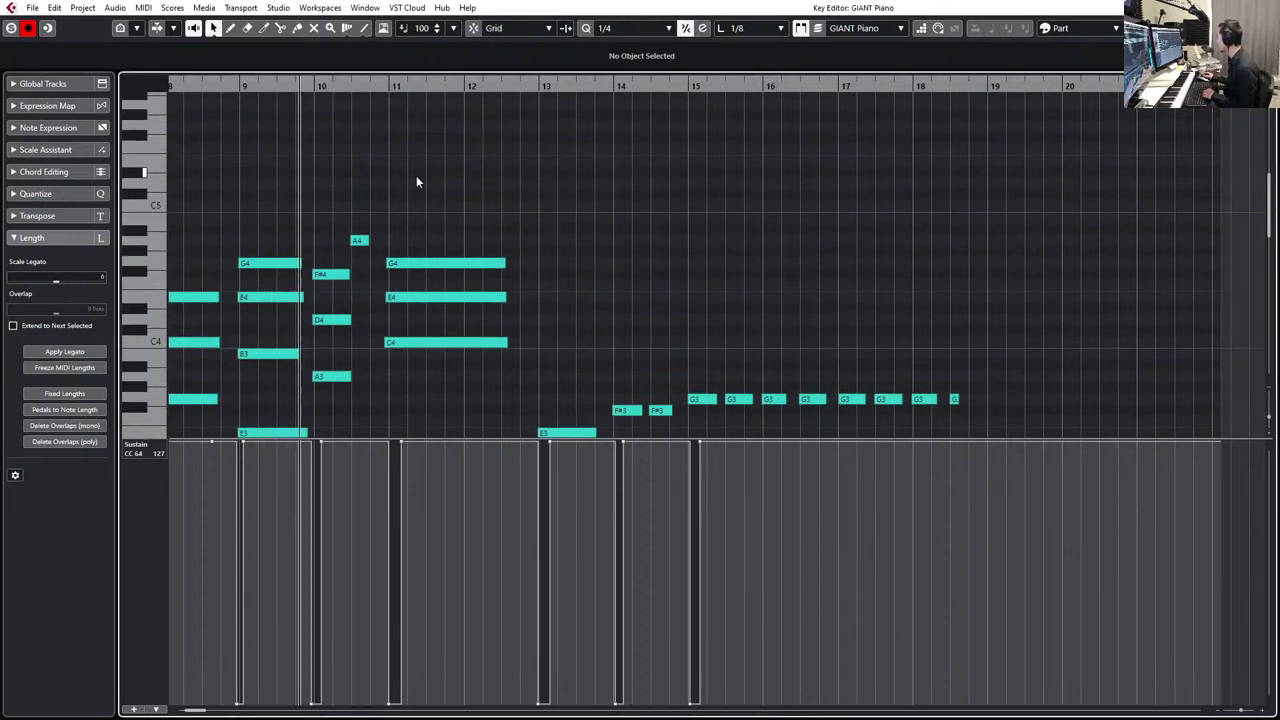
{"action": "key", "text": "space"}
- Raise the short A4 note in bar 10 to B4 and play the passage back
{"action": "left_click", "coordinate": [357, 241]}
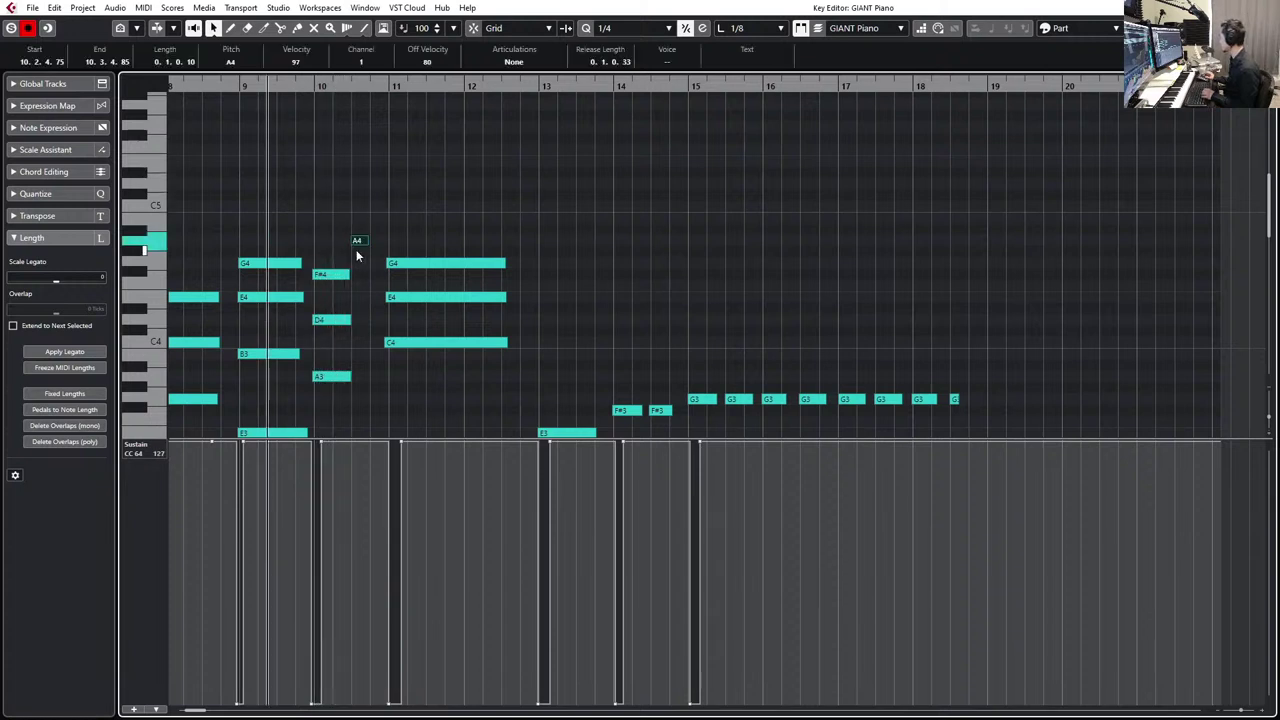
{"action": "key", "text": "Up"}
{"action": "key", "text": "Up"}
{"action": "key", "text": "space"}
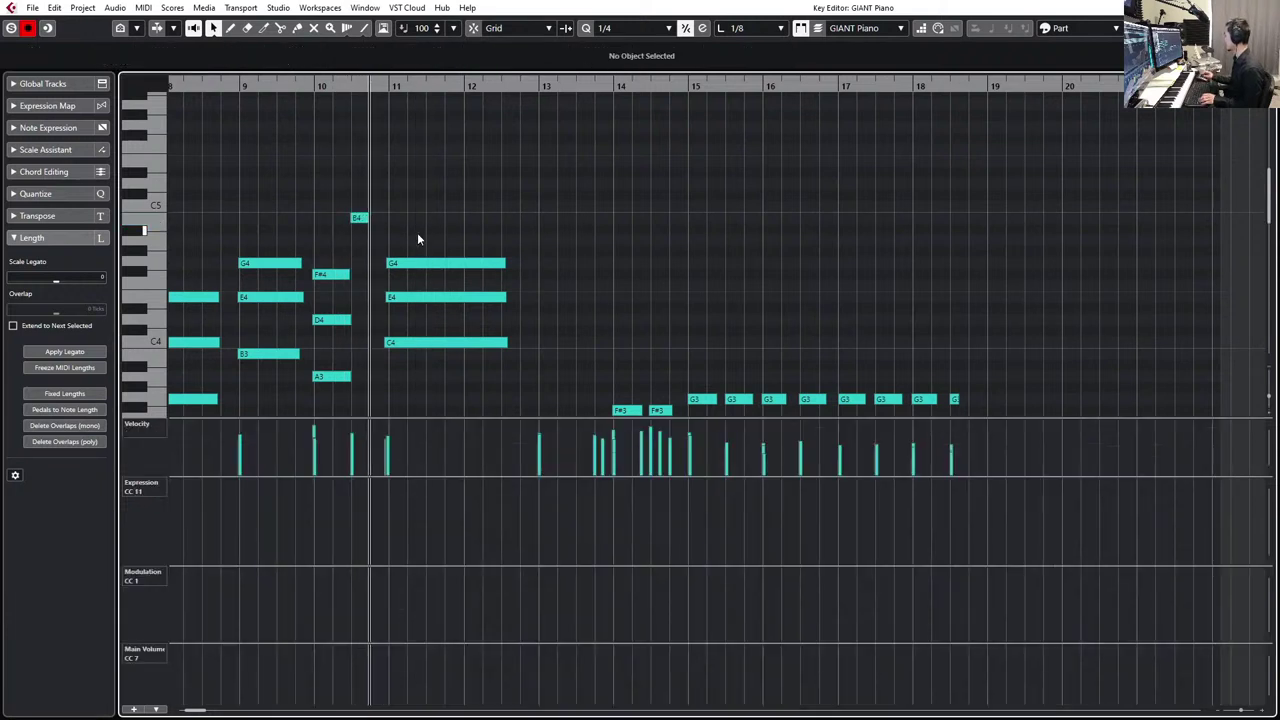
{"action": "left_click", "coordinate": [417, 232]}
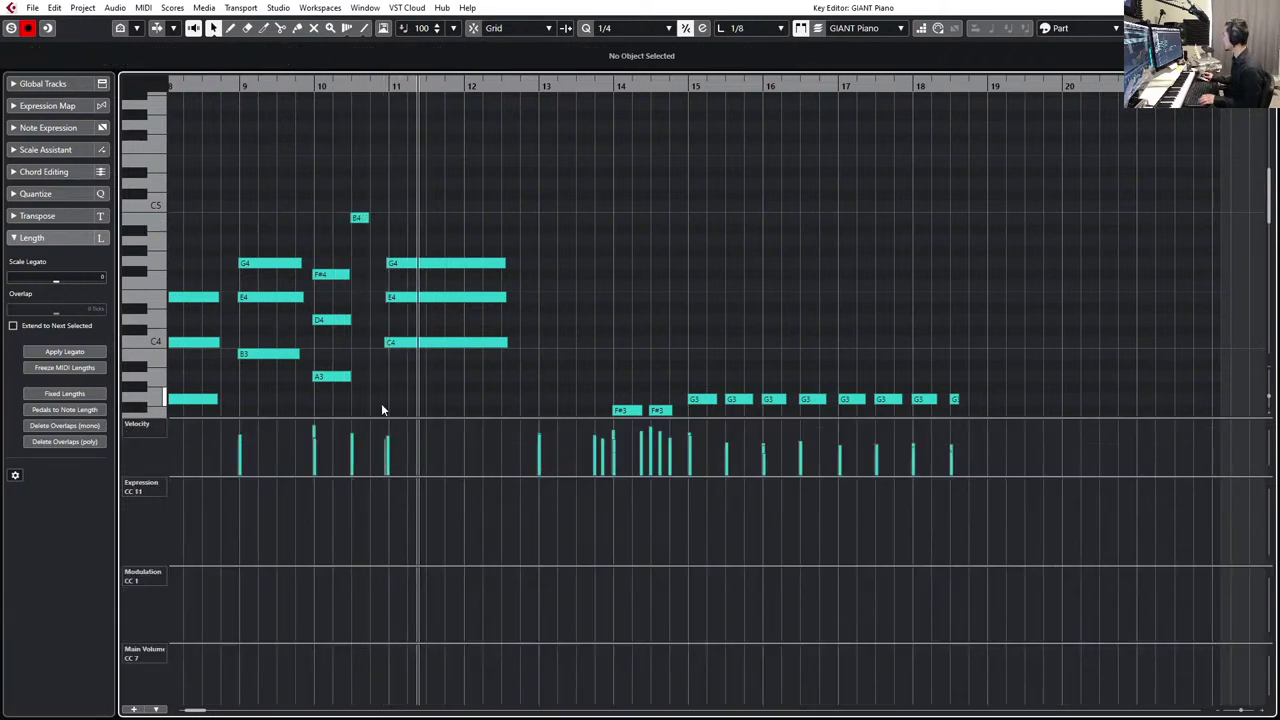
{"action": "key", "text": "space"}
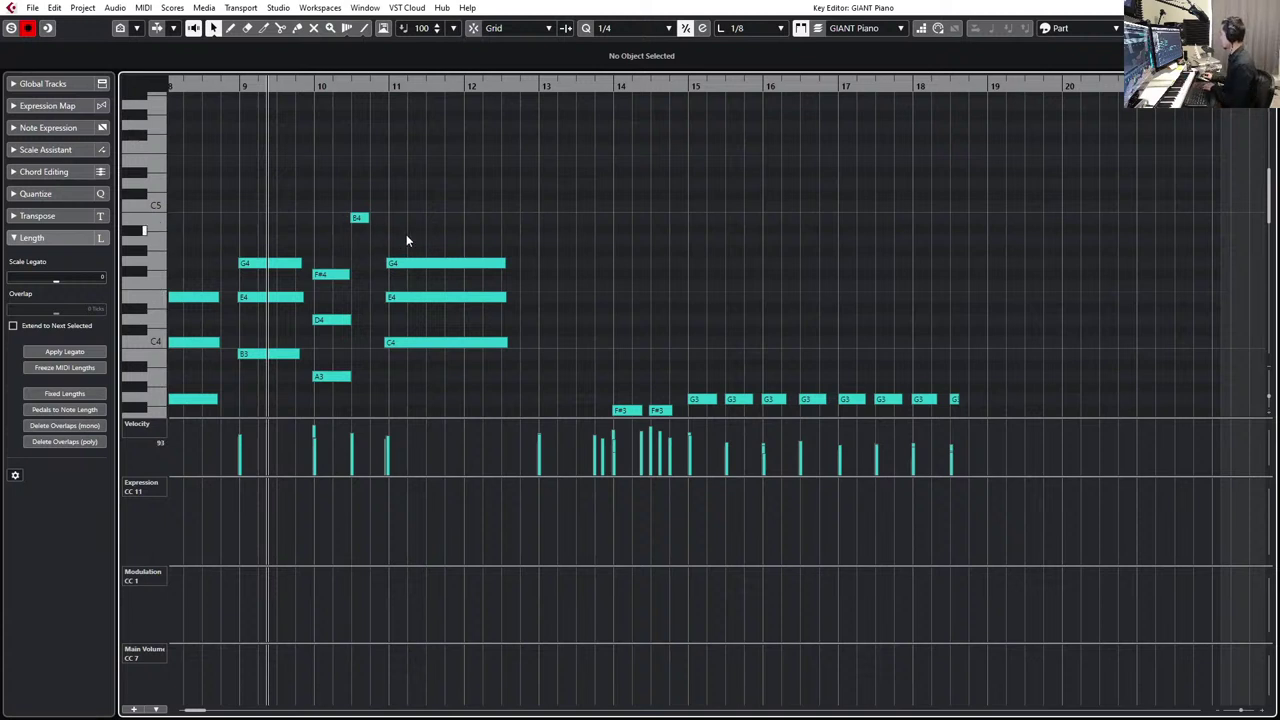
- Revoice the bar 11 chord down to E4, C4 and G3 over the bass note and play the passage back
{"action": "left_click_drag", "start_coordinate": [422, 237], "coordinate": [428, 374]}
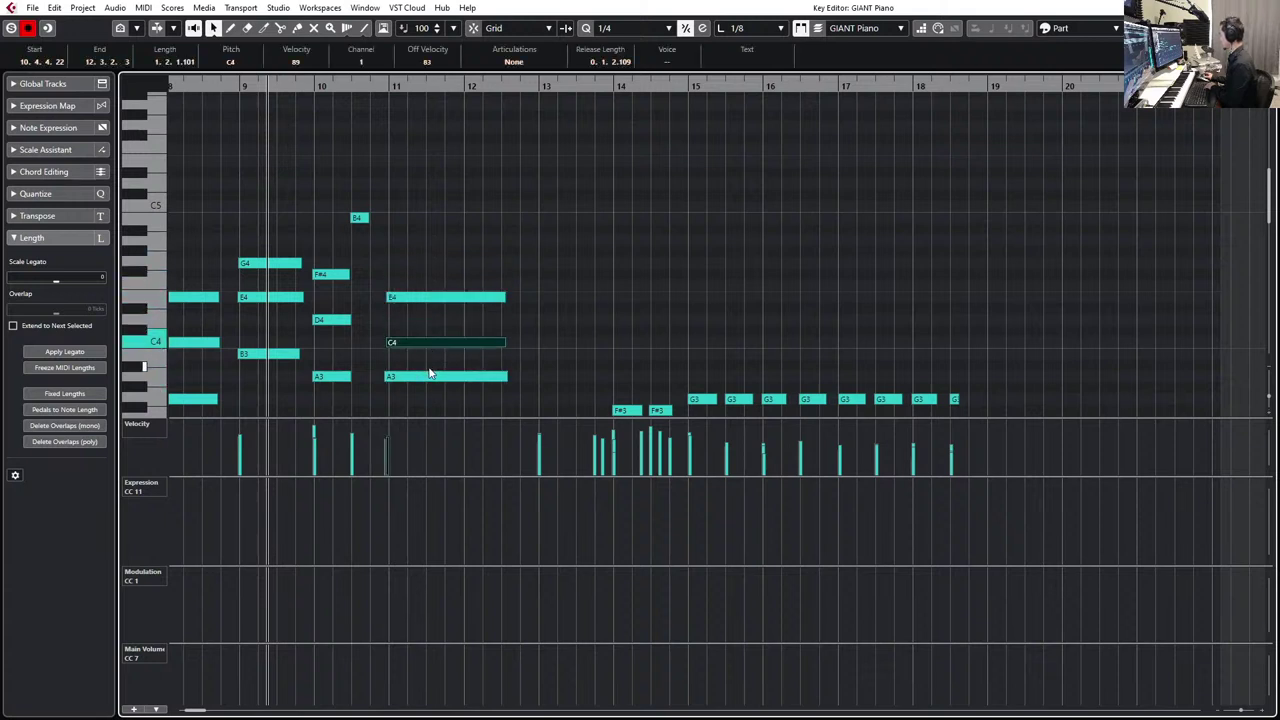
{"action": "scroll", "coordinate": [441, 386], "scroll_direction": "down", "scroll_amount": 3}
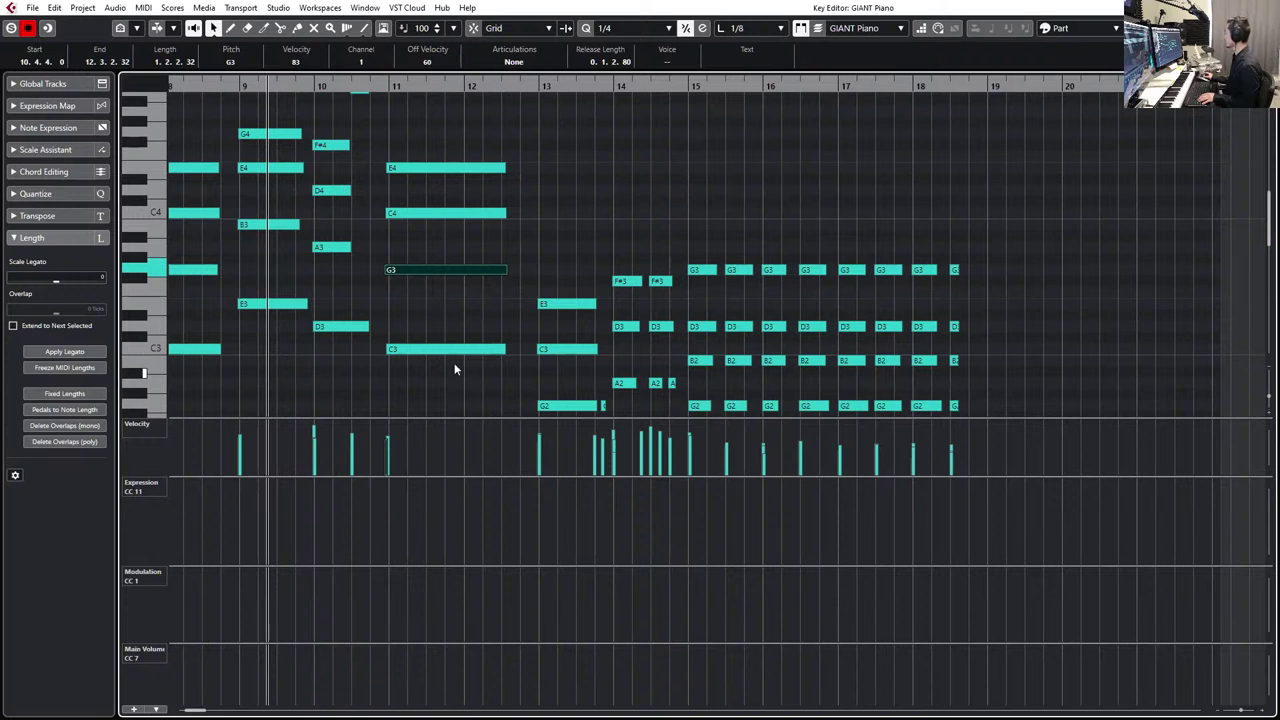
{"action": "key", "text": "space"}
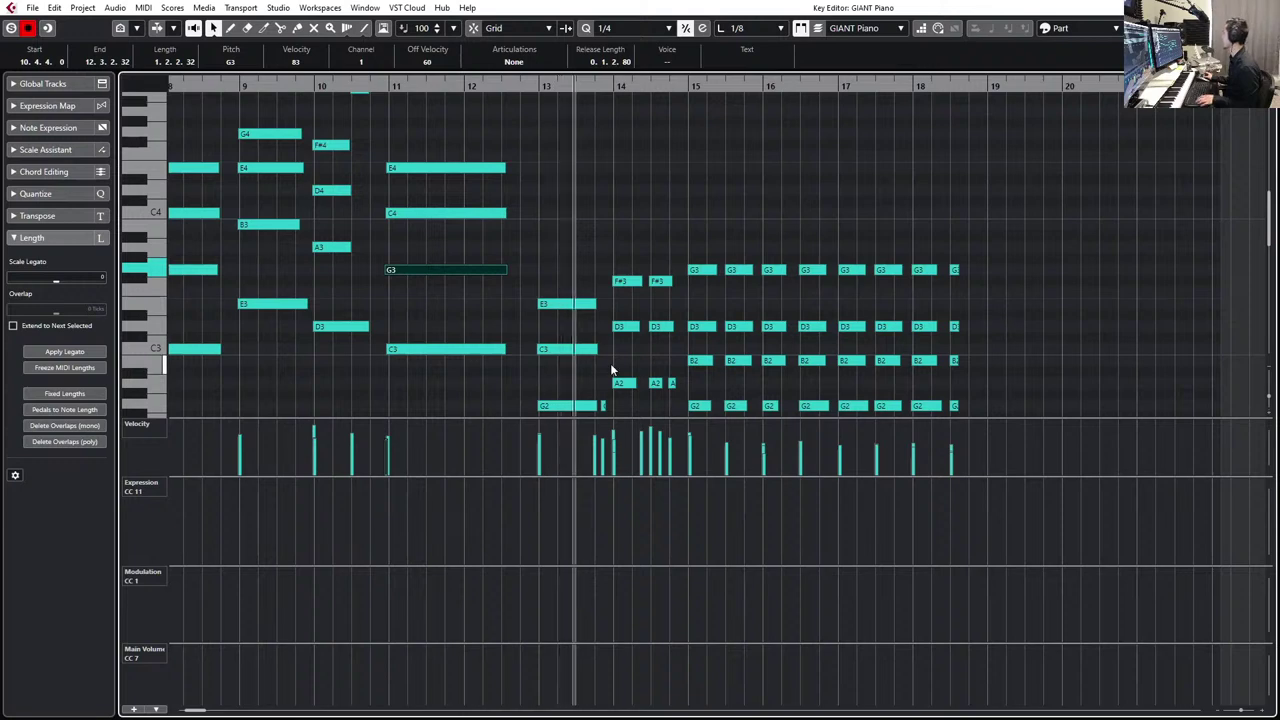
{"action": "key", "text": "space"}
- Close the Limiter window and delete all piano notes from bar 13 onward
{"action": "scroll", "coordinate": [600, 320], "scroll_direction": "down", "scroll_amount": 5}
{"action": "left_click_drag", "start_coordinate": [540, 131], "coordinate": [980, 378]}
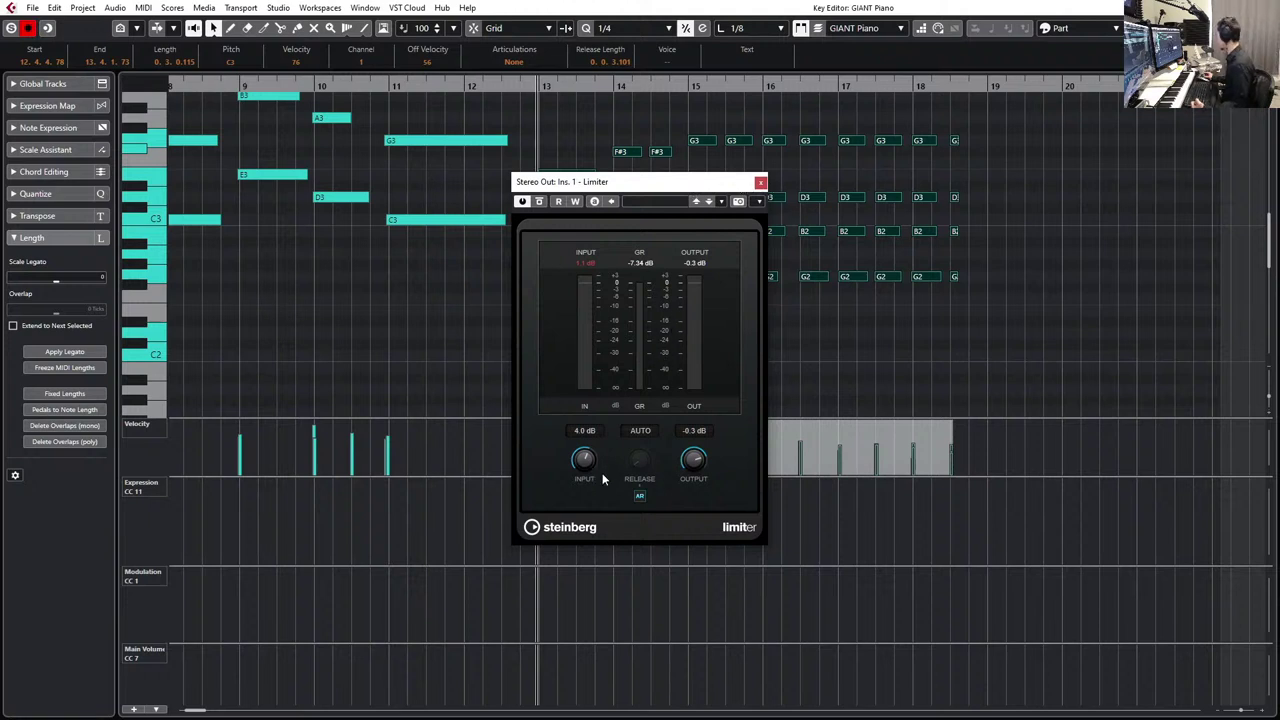
{"action": "left_click", "coordinate": [760, 184]}
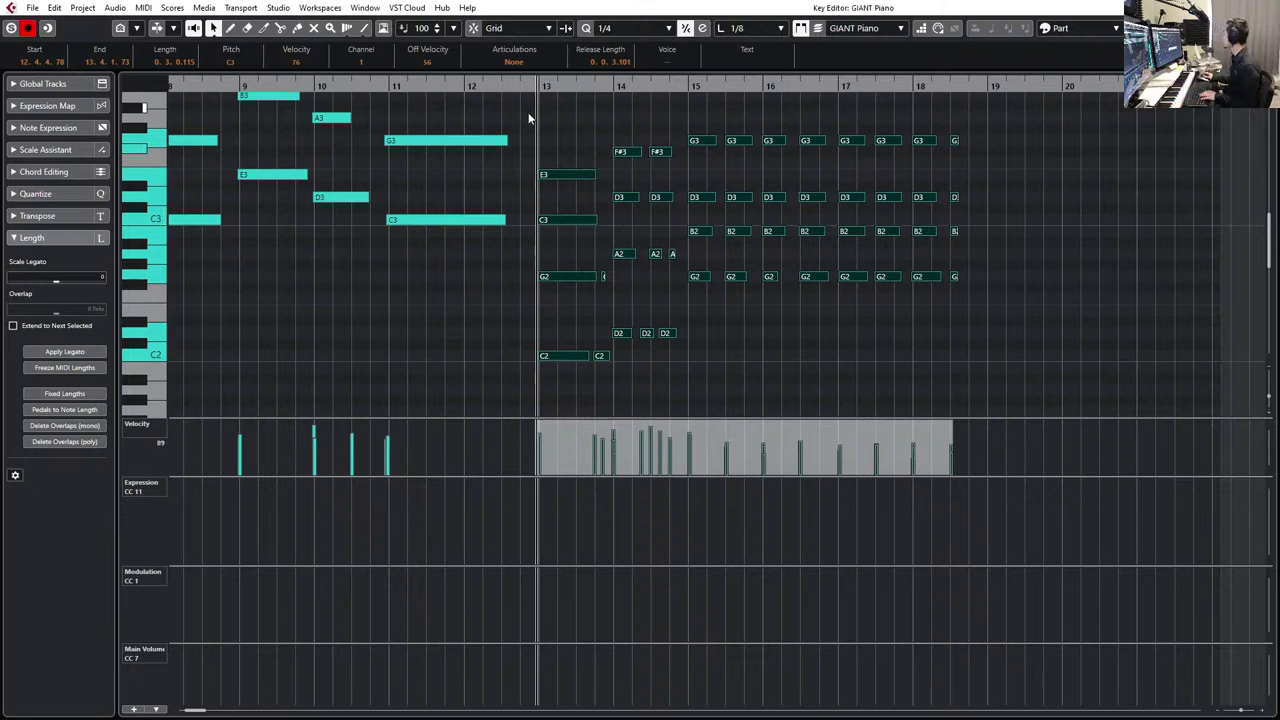
{"action": "left_click_drag", "start_coordinate": [537, 114], "coordinate": [1023, 371]}
{"action": "key", "text": "Delete"}
- Delete the sustain pedal events after bar 13 in the CC 64 lane
{"action": "scroll", "coordinate": [916, 293], "scroll_direction": "up", "scroll_amount": 3}
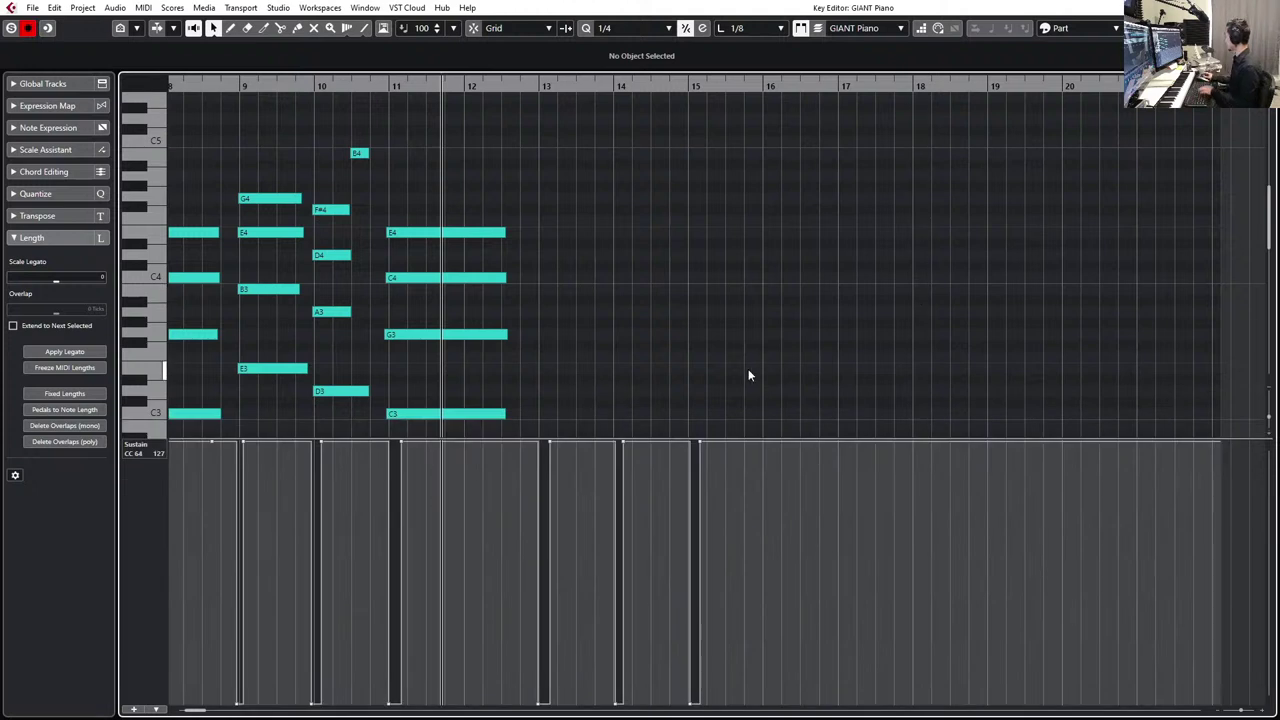
{"action": "left_click_drag", "start_coordinate": [541, 481], "coordinate": [762, 565]}
{"action": "key", "text": "Delete"}
{"action": "left_click", "coordinate": [662, 665]}
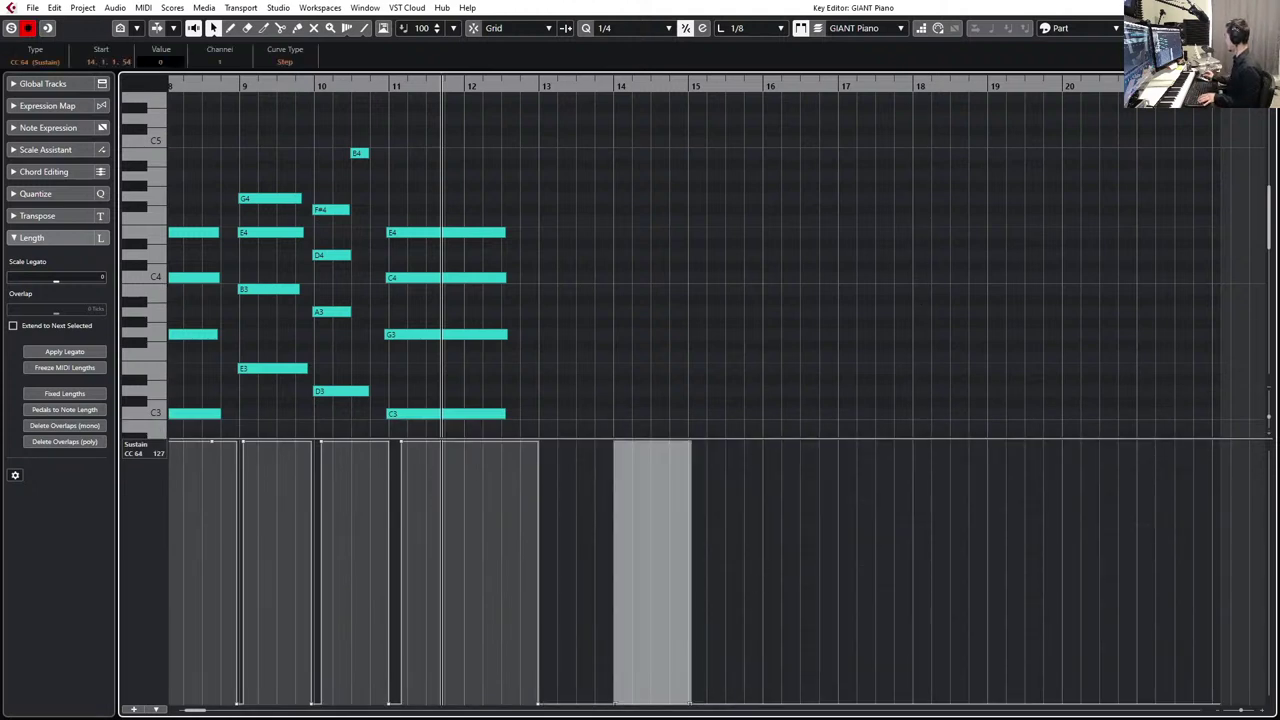
{"action": "key", "text": "Delete"}
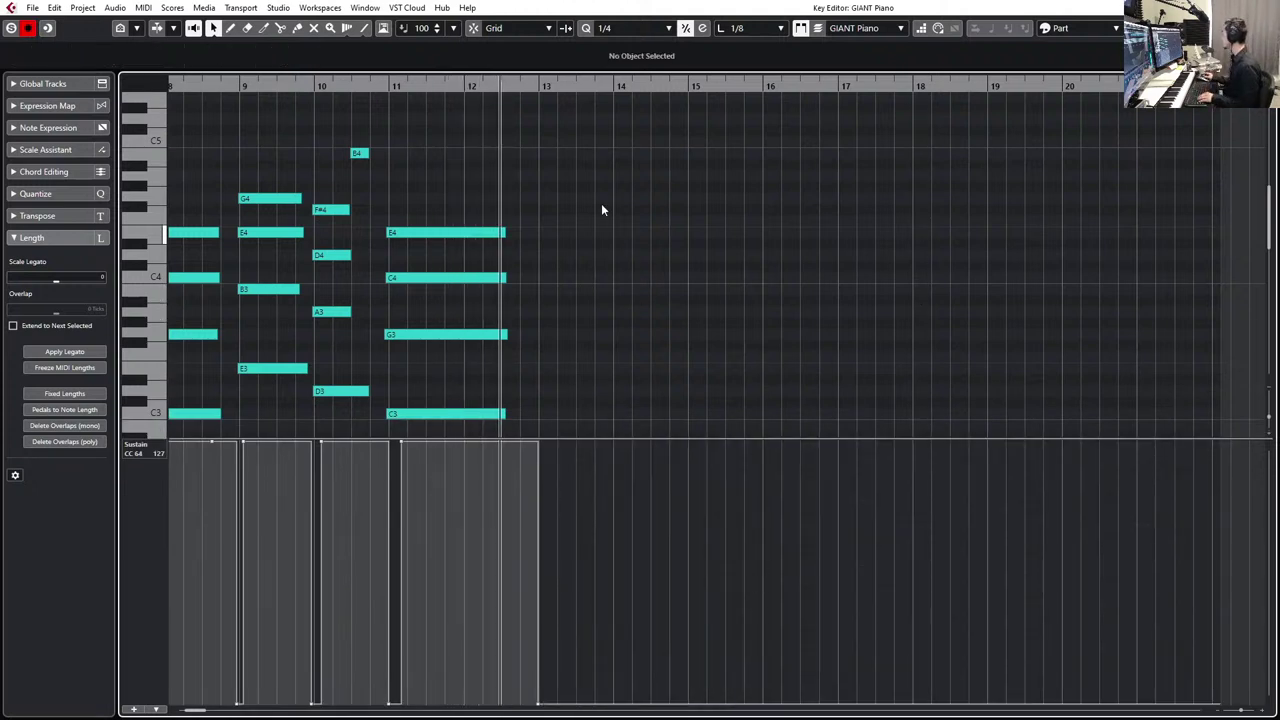
- Play back the passage from the middle of bar 10 through bar 12 to rehearse the continuation
{"action": "key", "text": "space"}
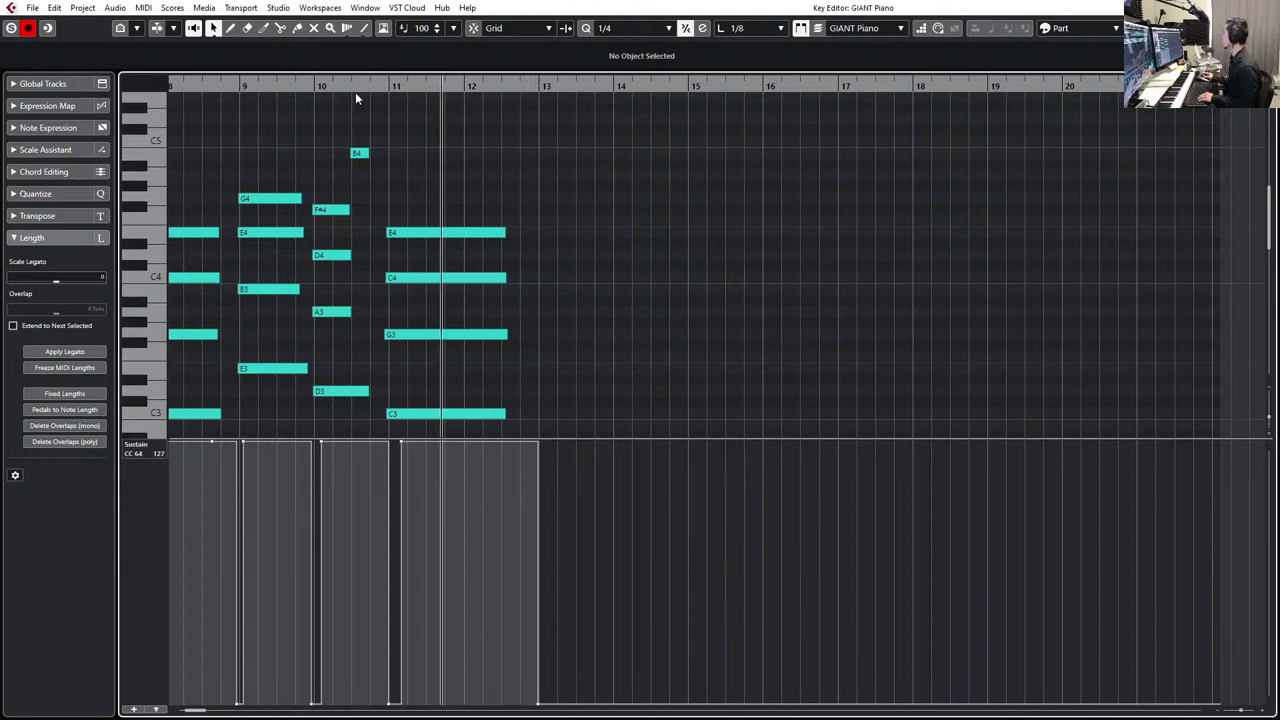
{"action": "left_click", "coordinate": [359, 92]}
{"action": "scroll", "coordinate": [483, 165], "scroll_direction": "down", "scroll_amount": 5}
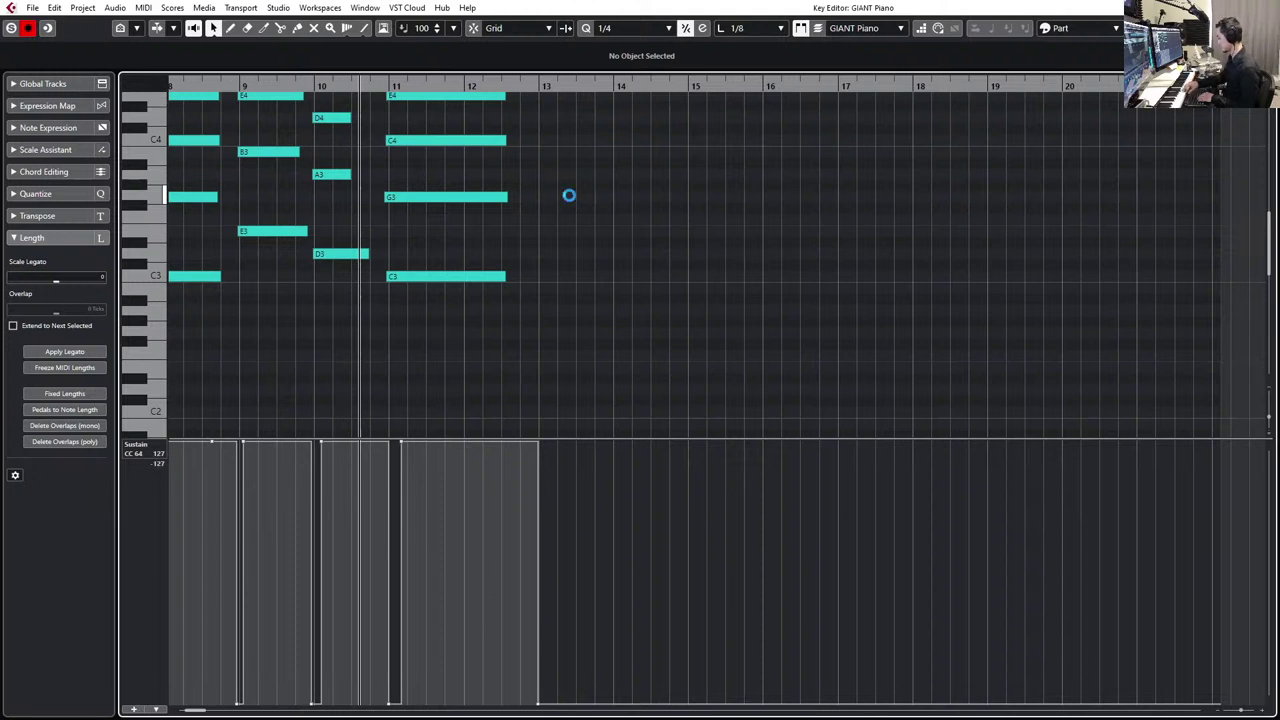
{"action": "scroll", "coordinate": [565, 197], "scroll_direction": "up", "scroll_amount": 5}
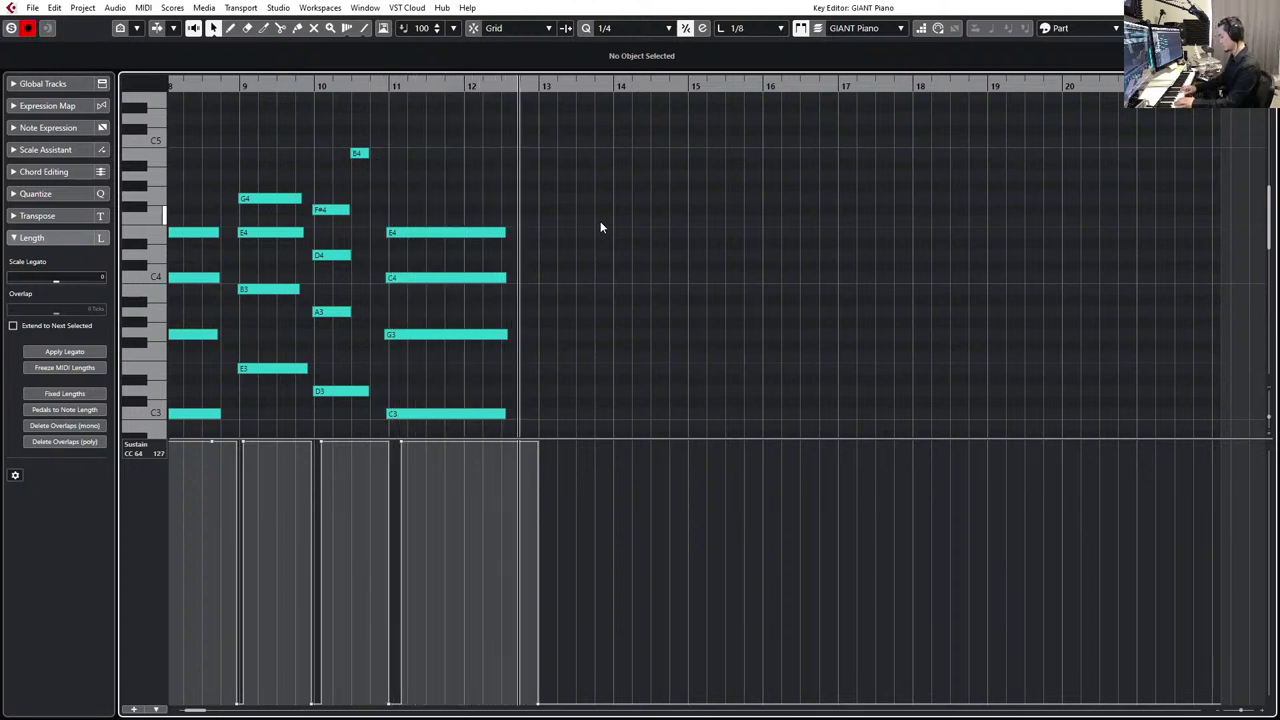
{"action": "key", "text": "space"}
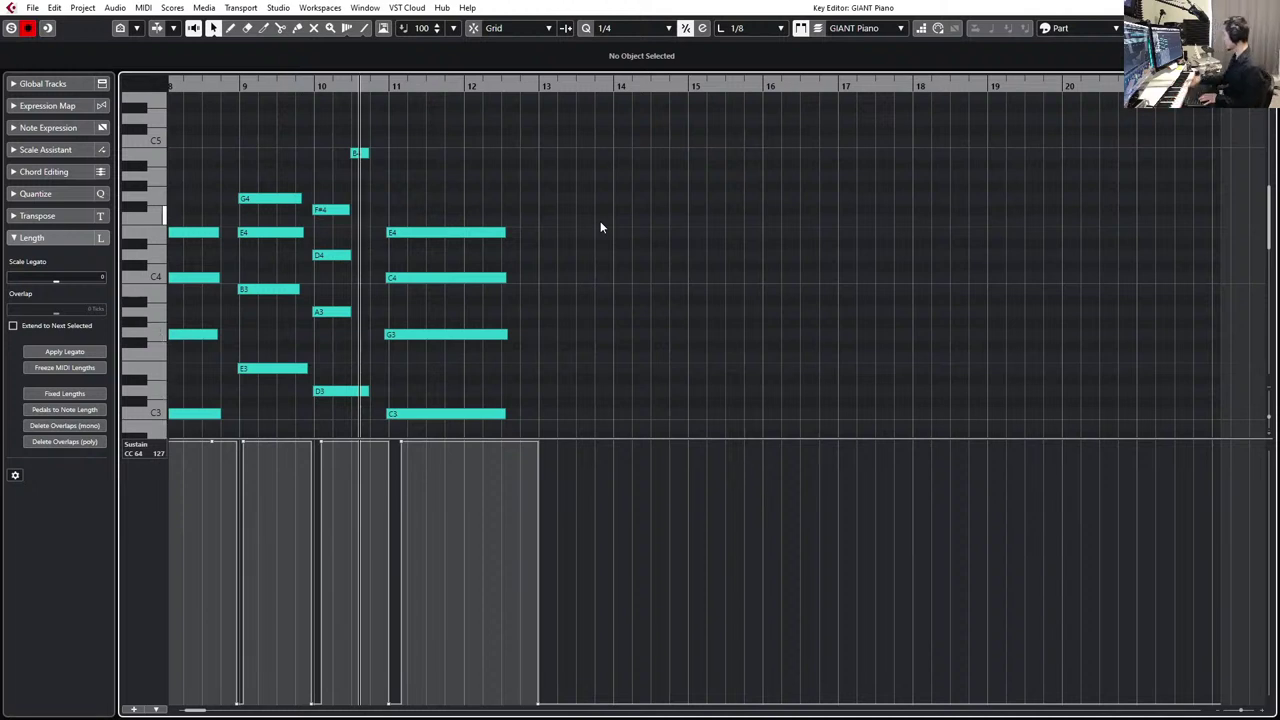
- Try recording a continuation with repeated E3, G3 and C4 chords across bars 13 and 14
{"action": "scroll", "coordinate": [600, 228], "scroll_direction": "up", "scroll_amount": 2}
{"action": "left_click_drag", "start_coordinate": [595, 203], "coordinate": [538, 390]}
{"action": "key", "text": "Delete"}
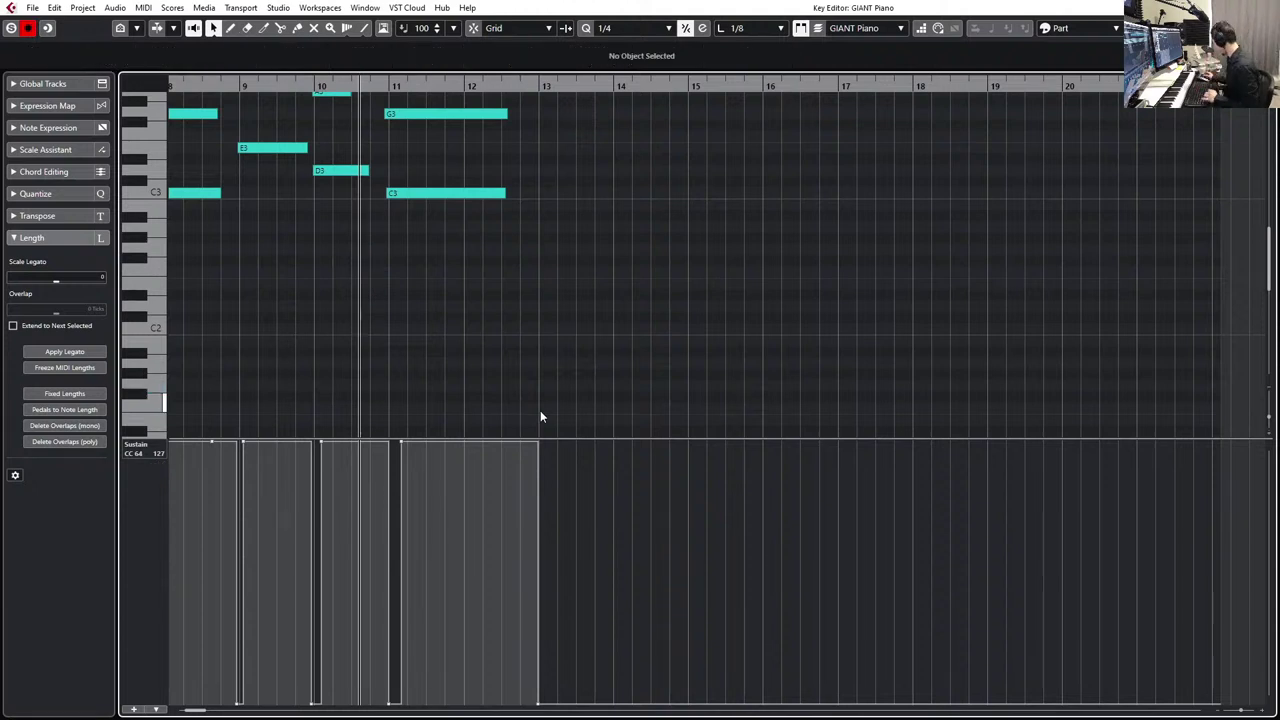
{"action": "scroll", "coordinate": [540, 416], "scroll_direction": "up", "scroll_amount": 8}
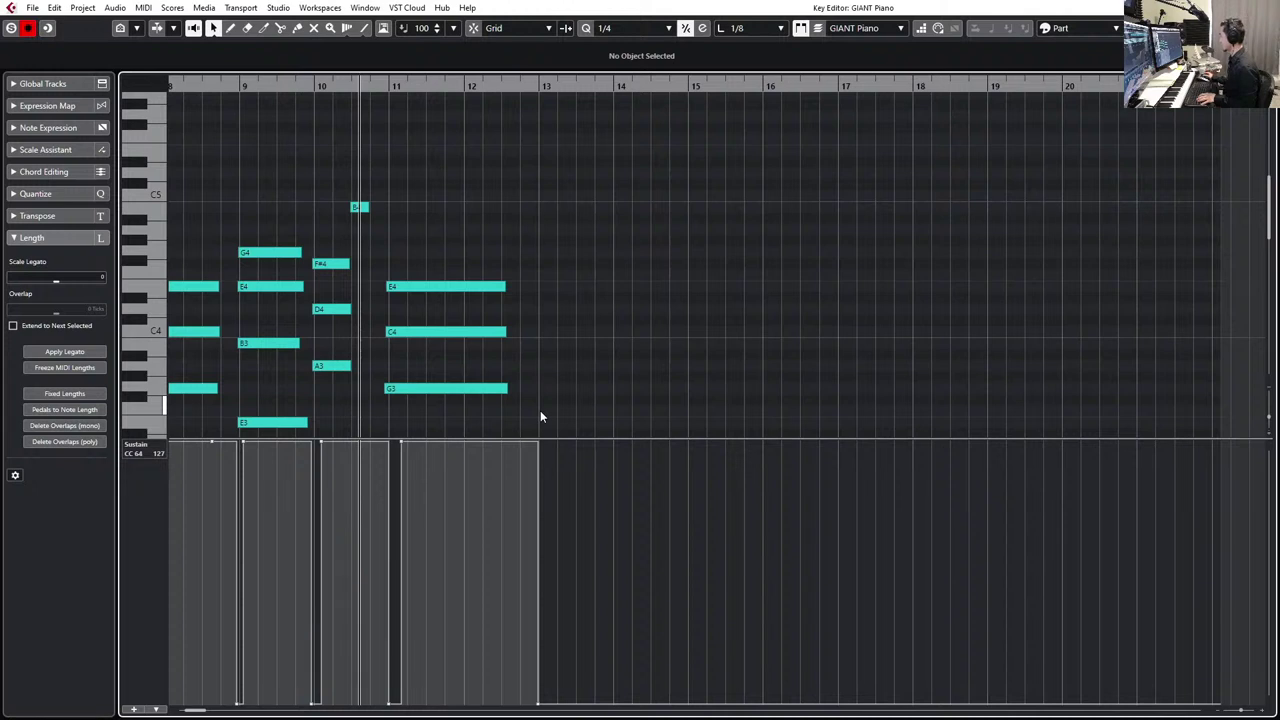
{"action": "scroll", "coordinate": [540, 416], "scroll_direction": "down", "scroll_amount": 2}
{"action": "key", "text": "space"}
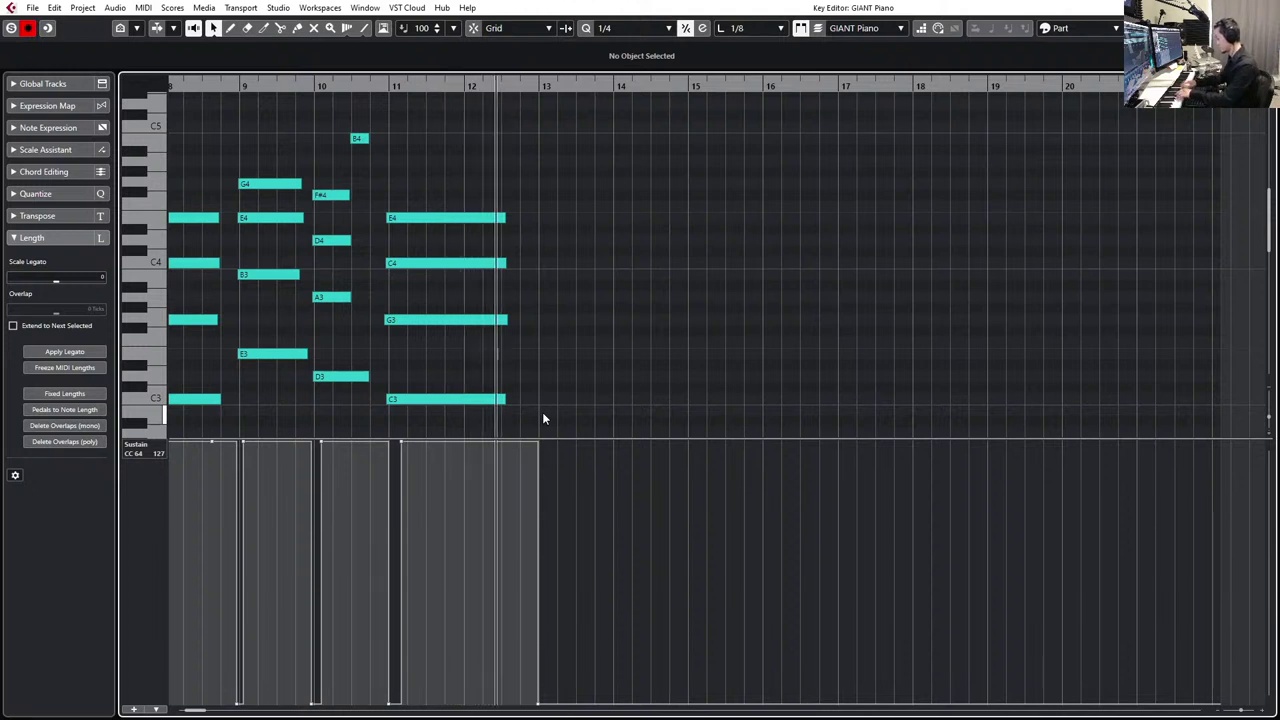
{"action": "key", "text": "space"}
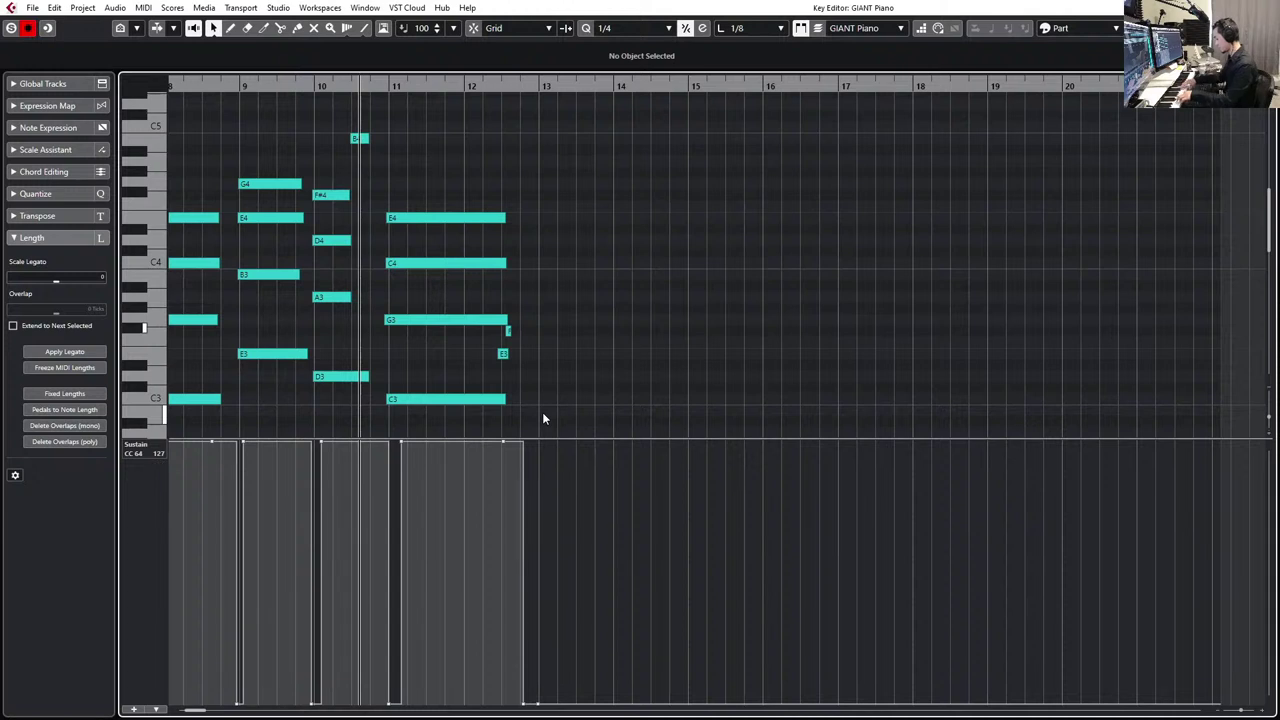
{"action": "key", "text": "space"}
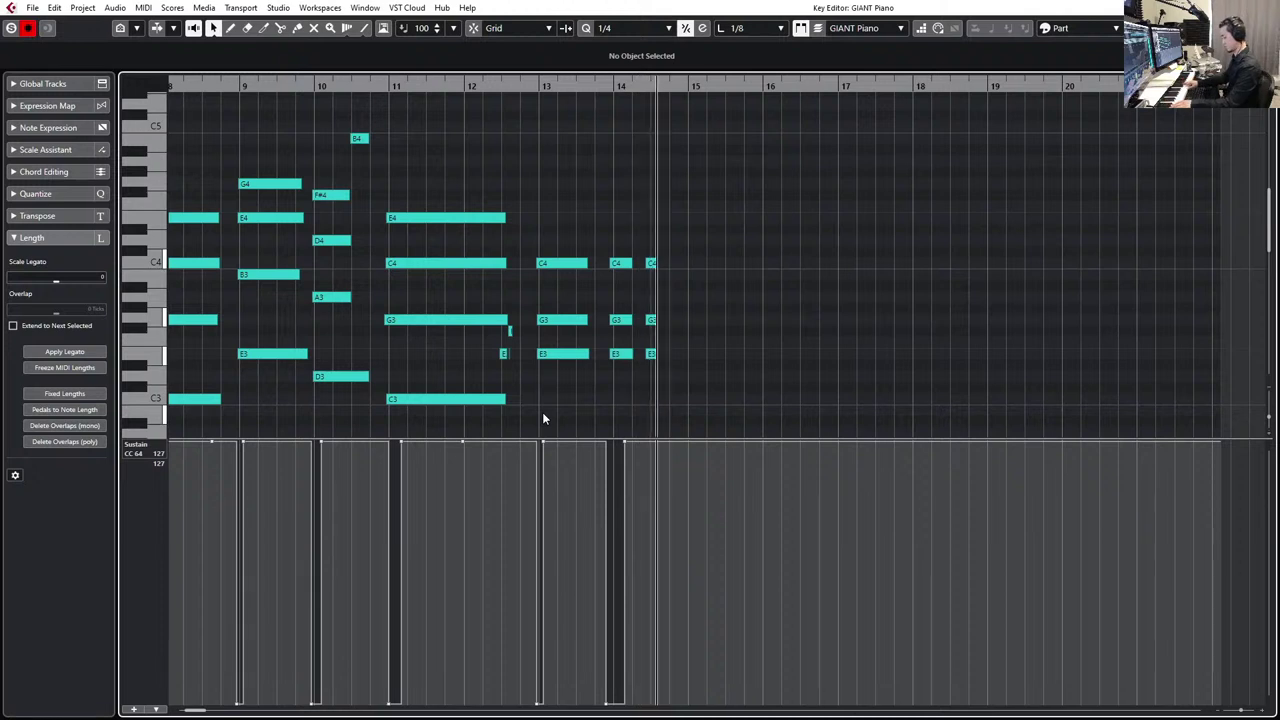
{"action": "key", "text": "space"}
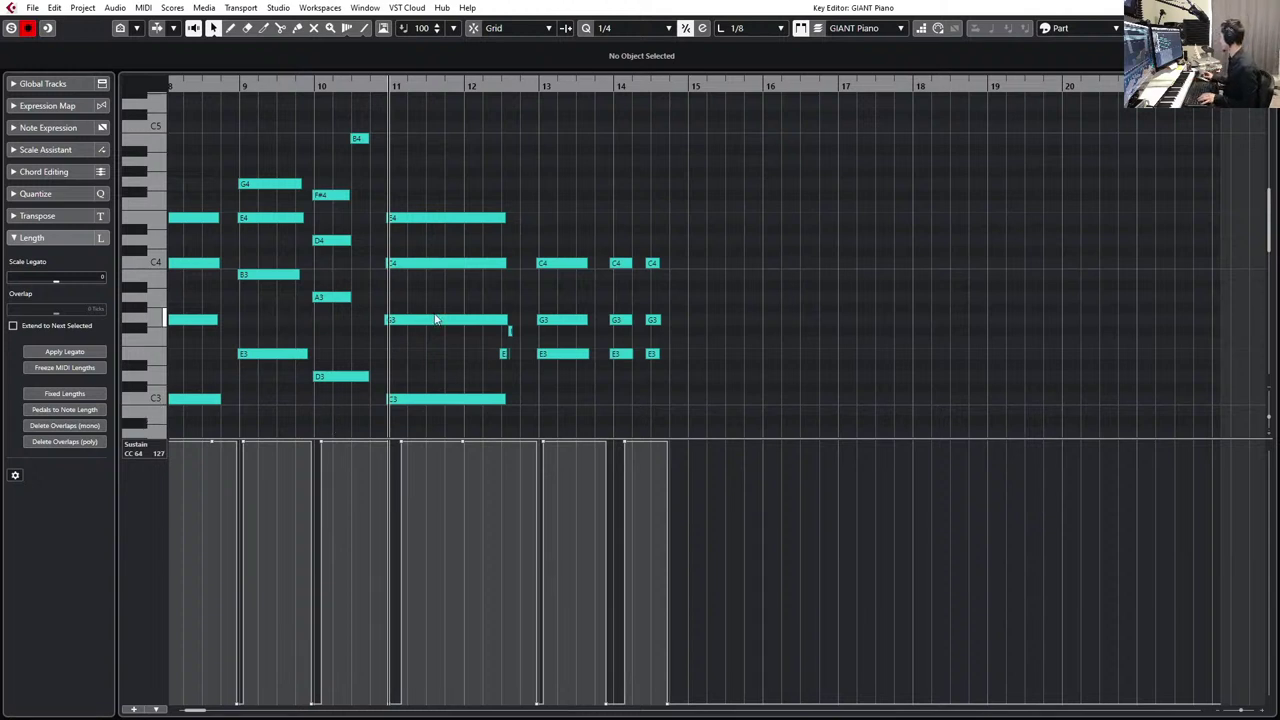
- Undo the last take and try recording paired E3-G3-C4 chords in bar 13 and F#3-A3-D4 chords in bar 14
{"action": "key", "text": "ctrl+z"}
{"action": "key", "text": "space"}
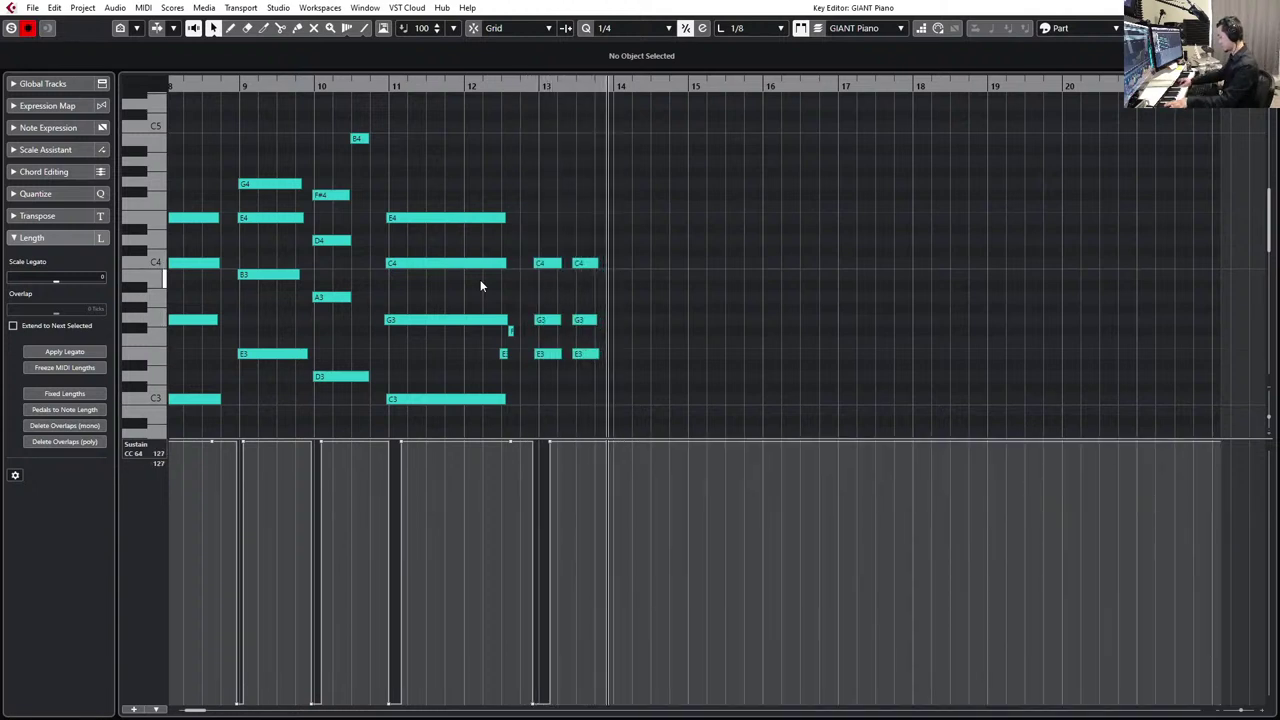
{"action": "key", "text": "space"}
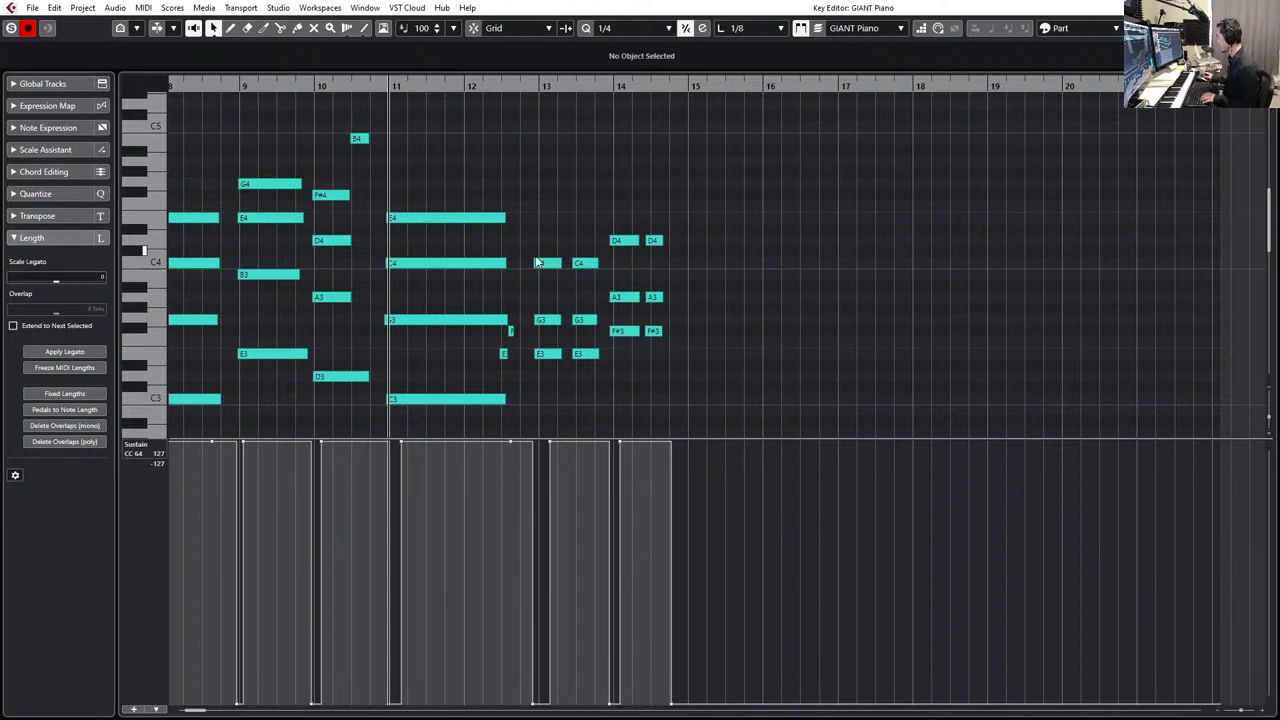
{"action": "scroll", "coordinate": [537, 262], "scroll_direction": "down", "scroll_amount": 3}
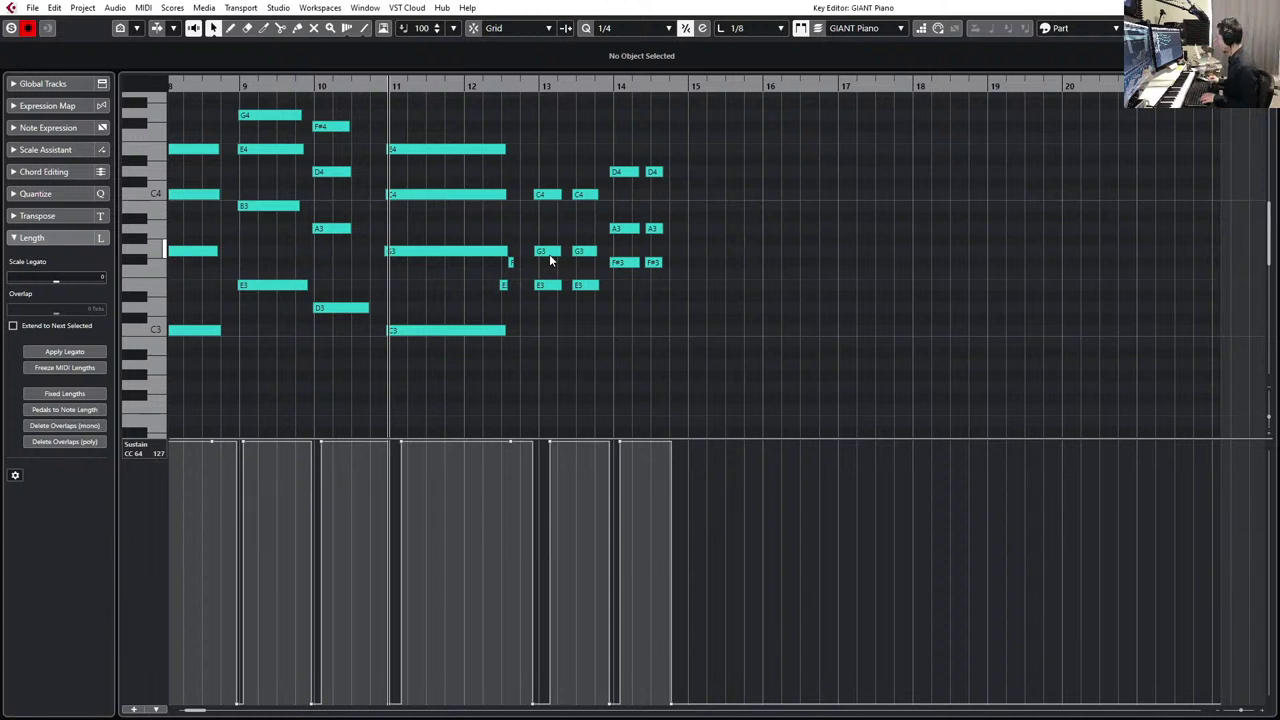
- Undo the last take and record the continuation through bar 18, with chords in bars 13–14 and a repeated G3-D3-B2 pattern from bar 15
{"action": "key", "text": "ctrl+z"}
{"action": "key", "text": "space"}
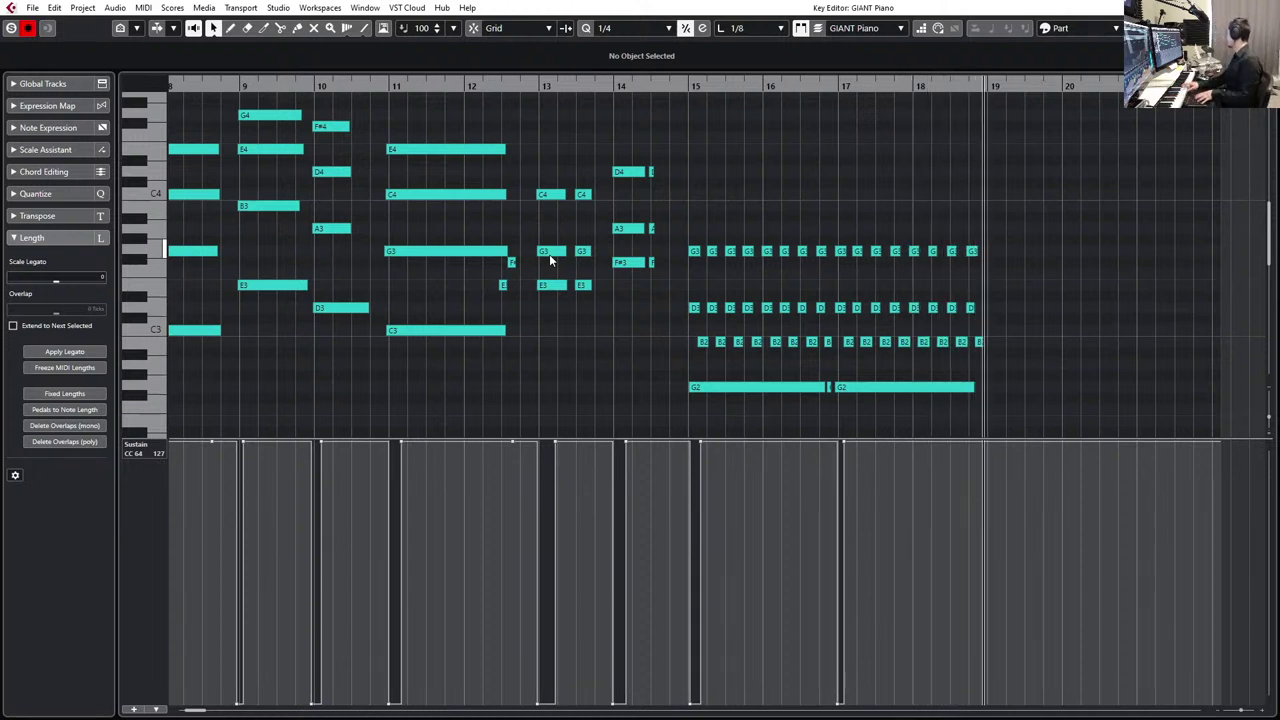
{"action": "key", "text": "space"}
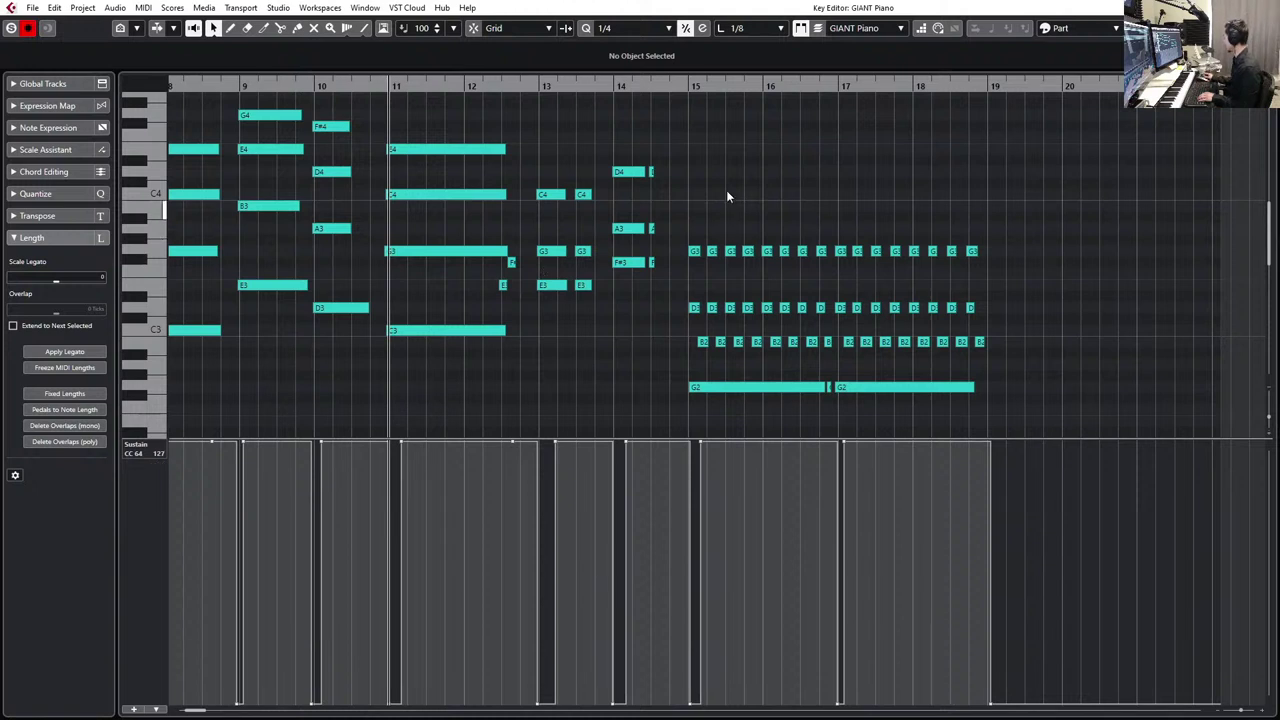
- Set the quantize value to 1/16 and quantize the repeated pattern in bars 15 to 18
{"action": "left_click_drag", "start_coordinate": [535, 150], "coordinate": [1018, 413]}
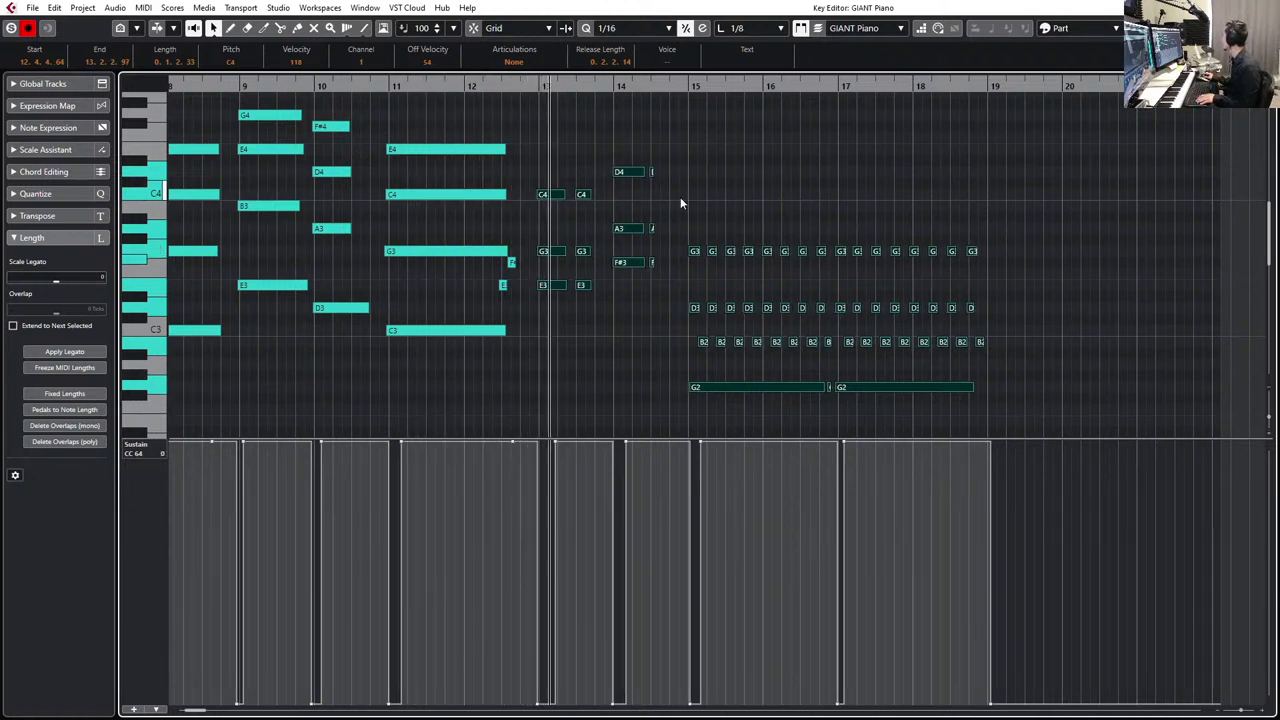
{"action": "left_click_drag", "start_coordinate": [683, 207], "coordinate": [1038, 397]}
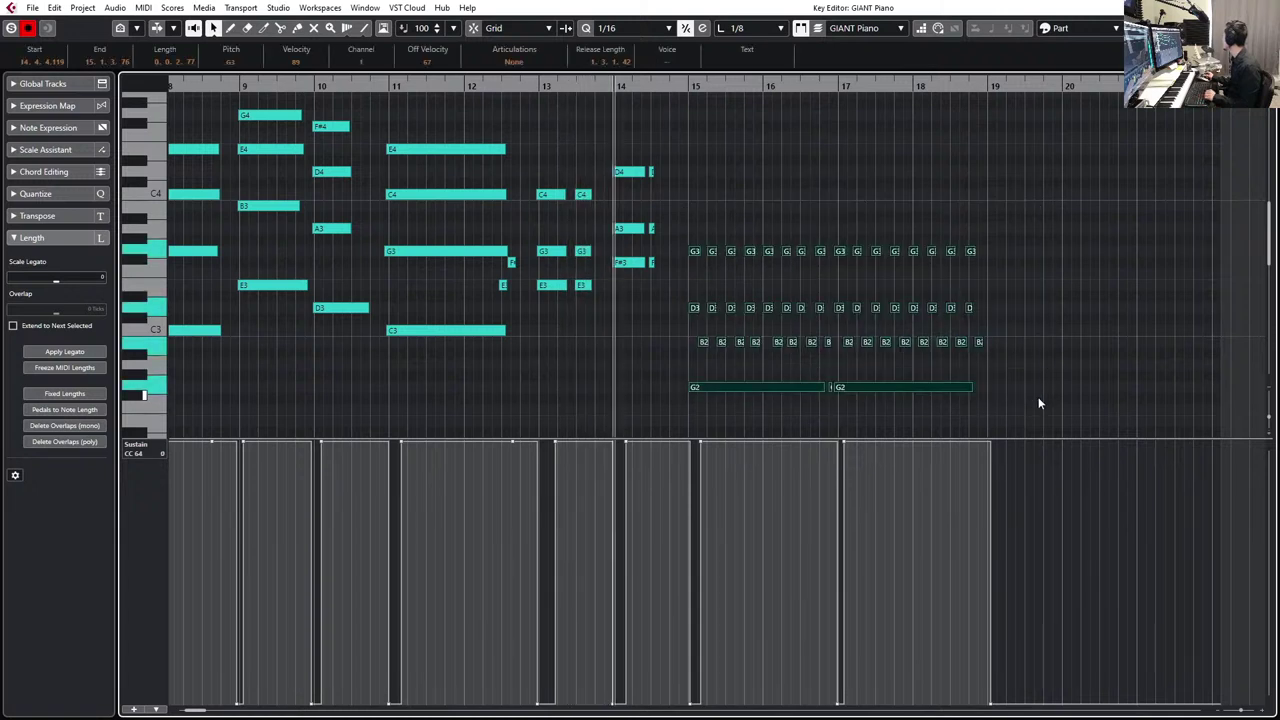
- Move the pedal-down sustain event in bar 14 earlier to 14.1.2.0 and stop playback
{"action": "left_click", "coordinate": [628, 449]}
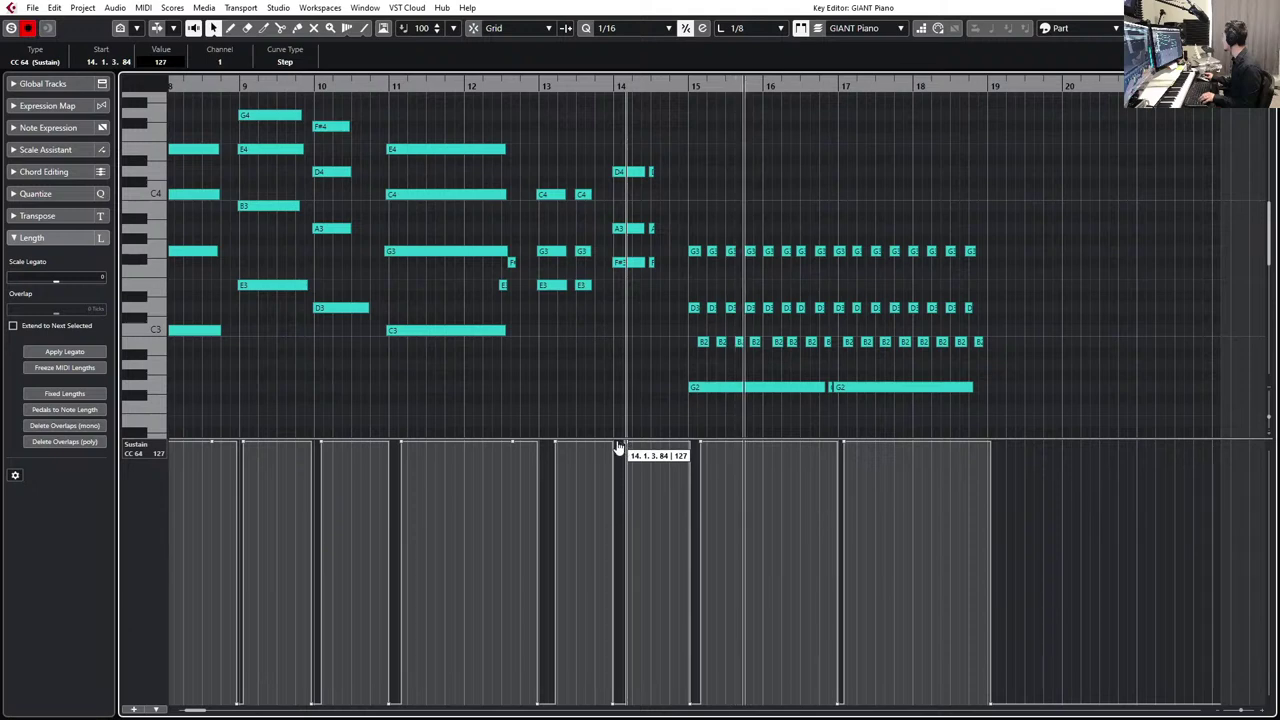
{"action": "left_click", "coordinate": [614, 443]}
{"action": "scroll", "coordinate": [600, 442], "scroll_direction": "down", "scroll_amount": 4}
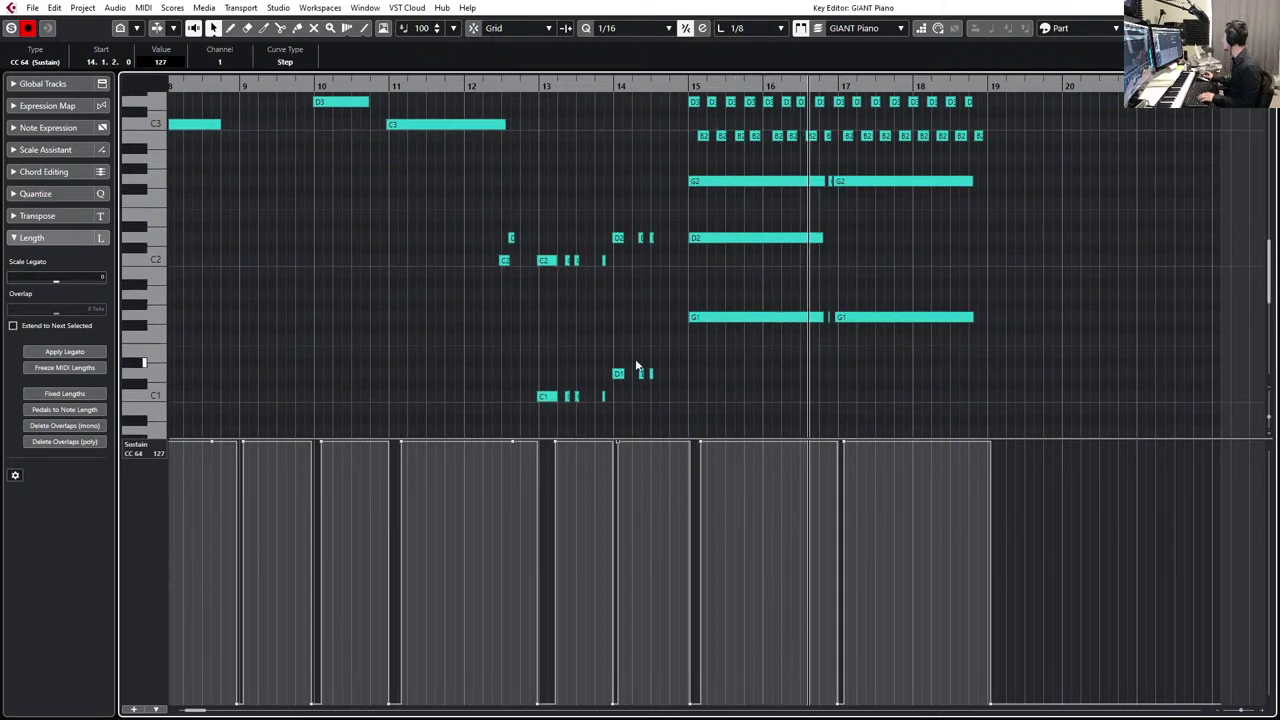
{"action": "key", "text": "space"}
- Select the repeated G3, D3 and B2 notes in bars 15 to 18 and set the quantize value to 1/8
{"action": "key", "text": "h"}
{"action": "key", "text": "h"}
{"action": "key", "text": "h"}
{"action": "key", "text": "h"}
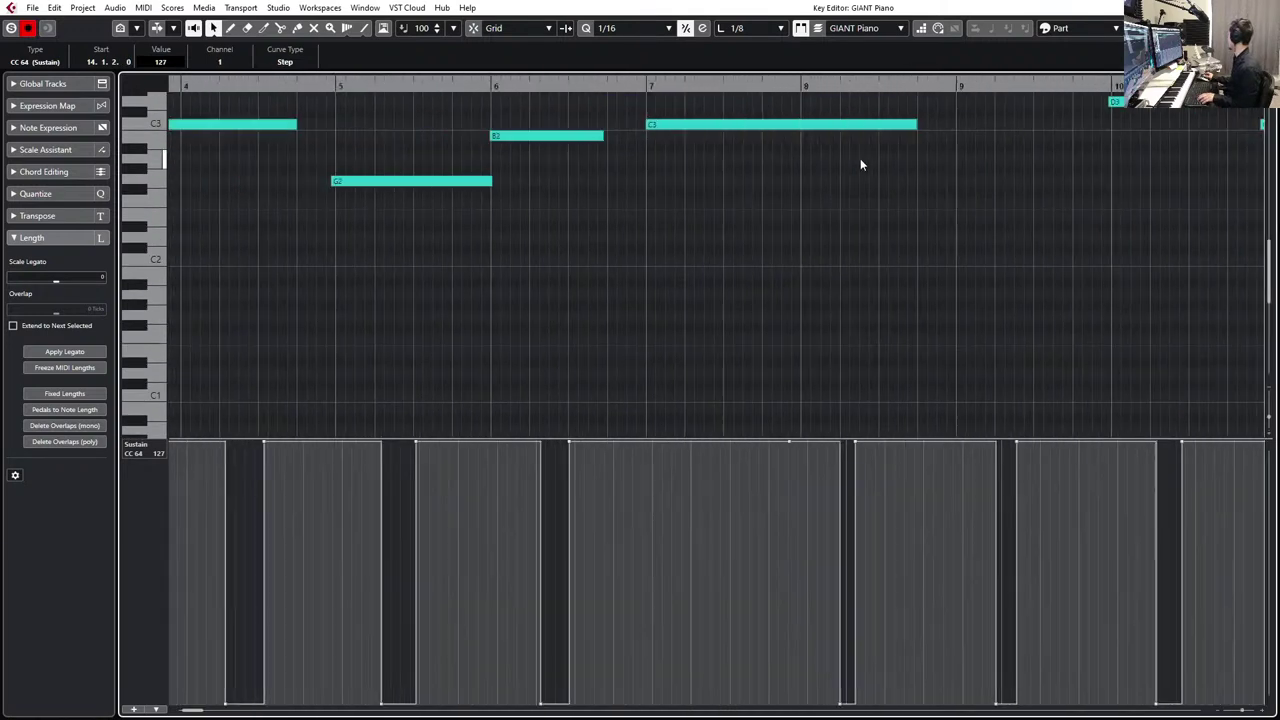
{"action": "scroll", "coordinate": [860, 165], "scroll_direction": "right", "scroll_amount": 10}
{"action": "scroll", "coordinate": [860, 165], "scroll_direction": "up", "scroll_amount": 3}
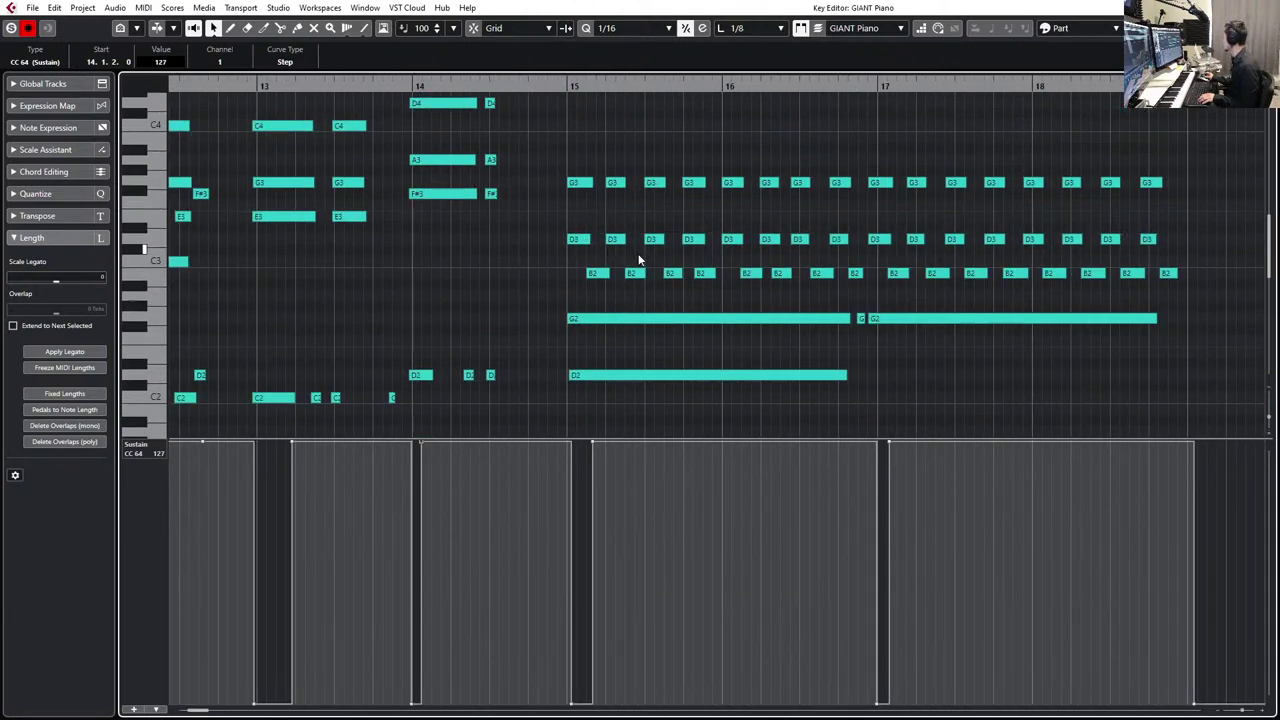
{"action": "left_click_drag", "start_coordinate": [543, 153], "coordinate": [590, 288]}
{"action": "key", "text": "2"}
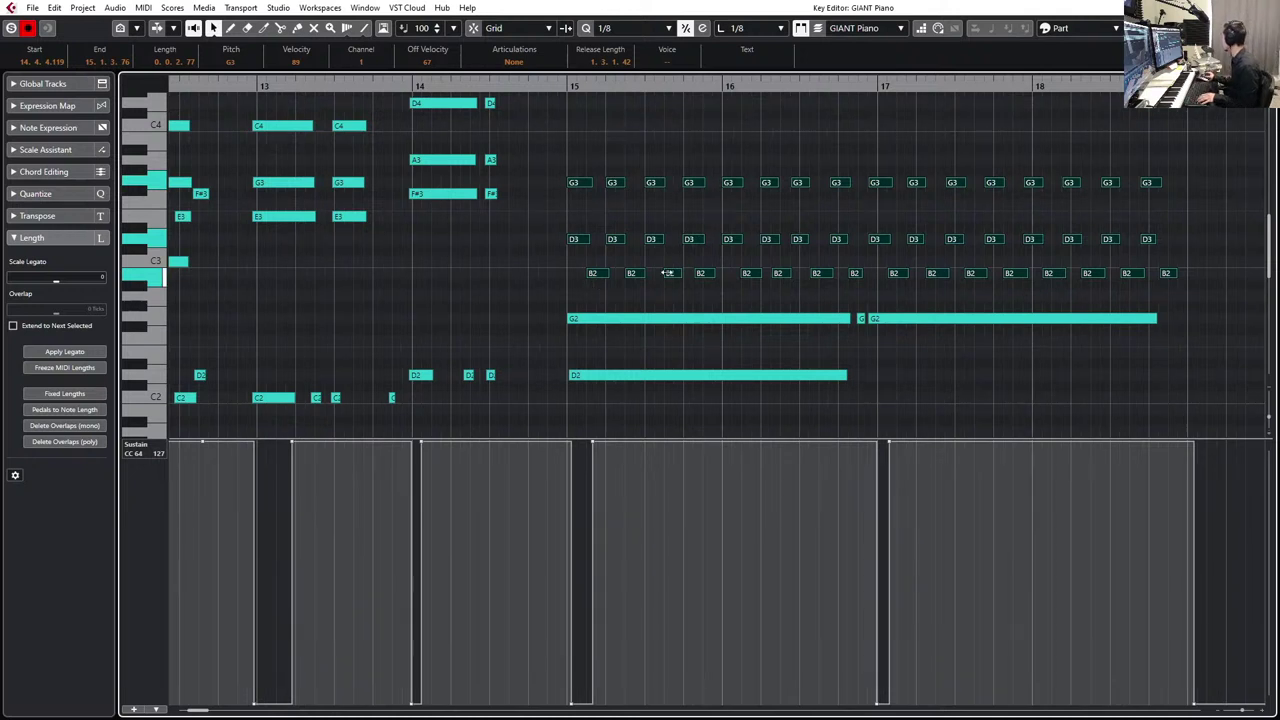
- Try to shift the G3, D3 and B2 notes in bars 17 and 18 slightly later as a group
{"action": "left_click_drag", "start_coordinate": [823, 274], "coordinate": [946, 273]}
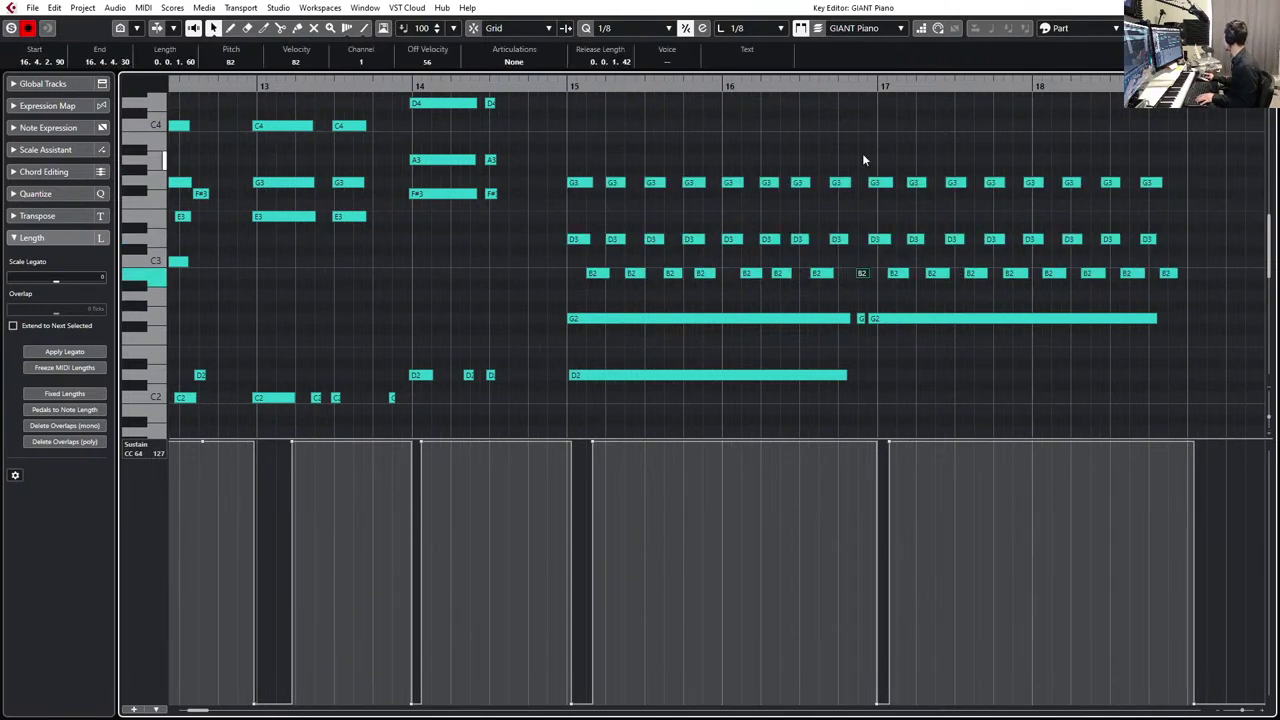
{"action": "left_click_drag", "start_coordinate": [862, 153], "coordinate": [1166, 292]}
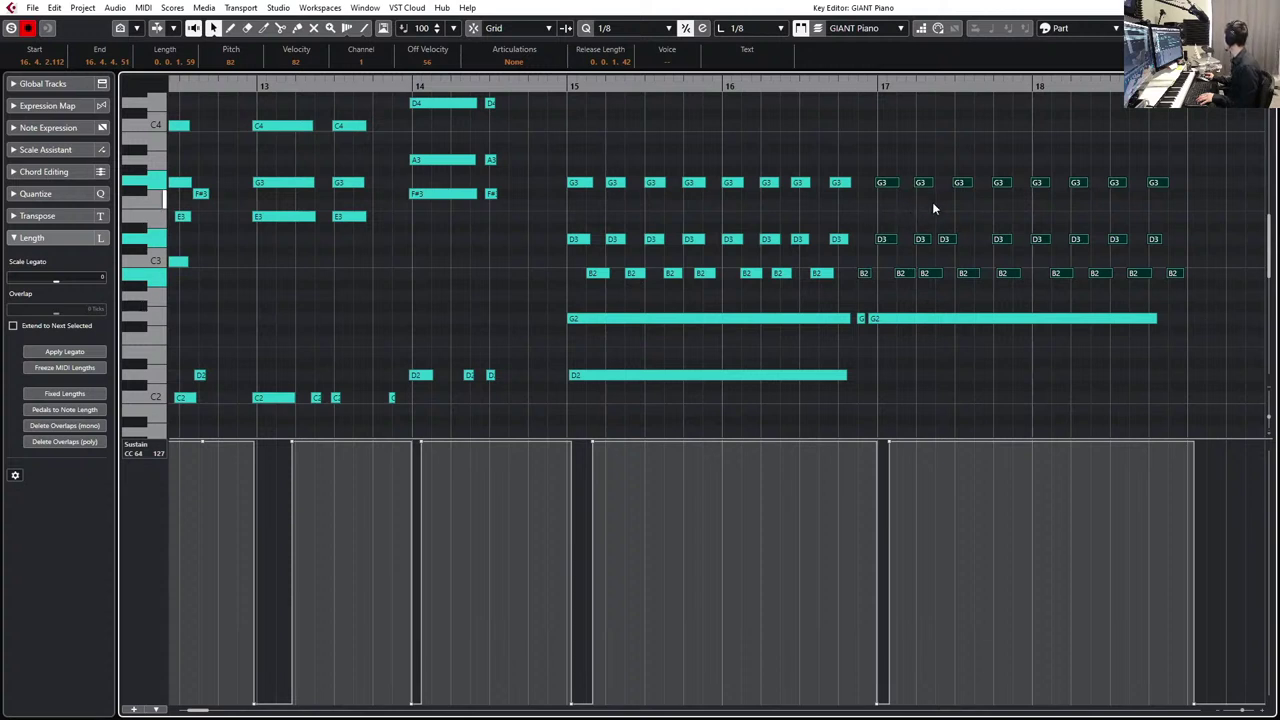
{"action": "left_click_drag", "start_coordinate": [945, 239], "coordinate": [957, 275]}
{"action": "left_click_drag", "start_coordinate": [880, 152], "coordinate": [1160, 275]}
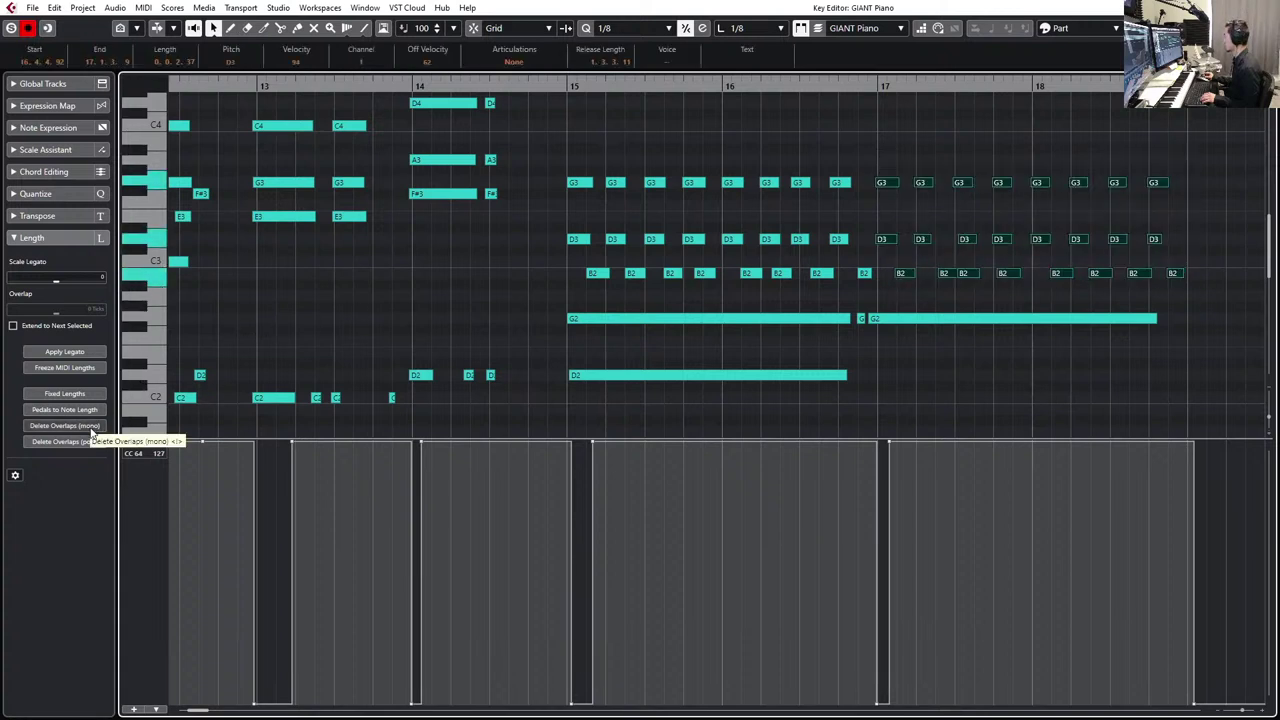
{"action": "left_click", "coordinate": [795, 291]}
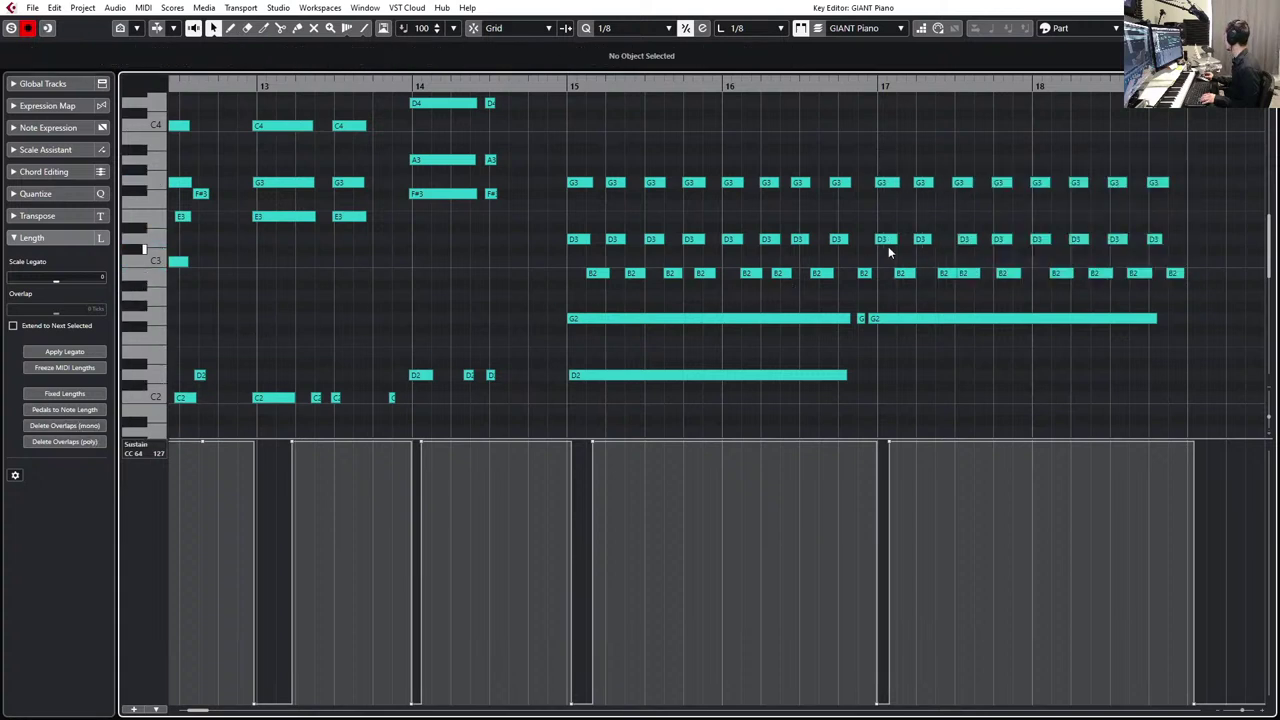
- Move the two out-of-place B2 notes in bar 17 later, to 17.3.3.28 and 17.4.3.29
{"action": "left_click_drag", "start_coordinate": [968, 273], "coordinate": [990, 277]}
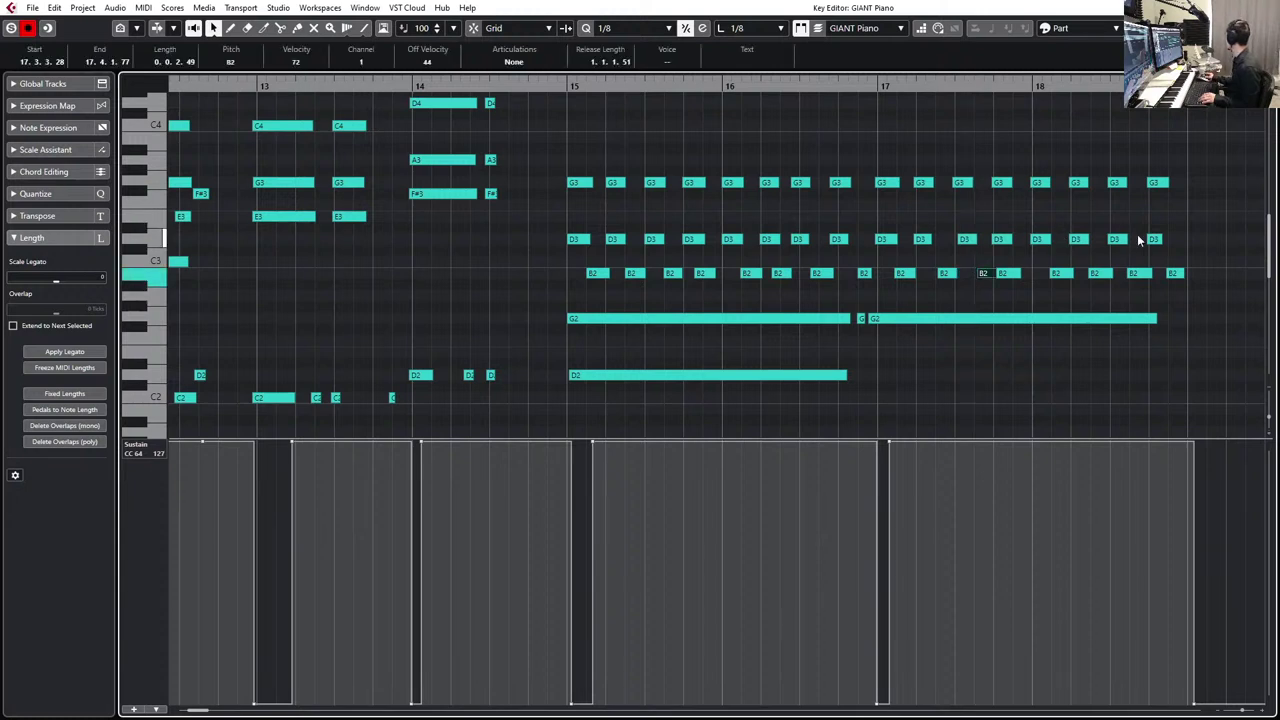
{"action": "left_click", "coordinate": [1015, 283]}
{"action": "left_click_drag", "start_coordinate": [1012, 273], "coordinate": [1020, 273]}
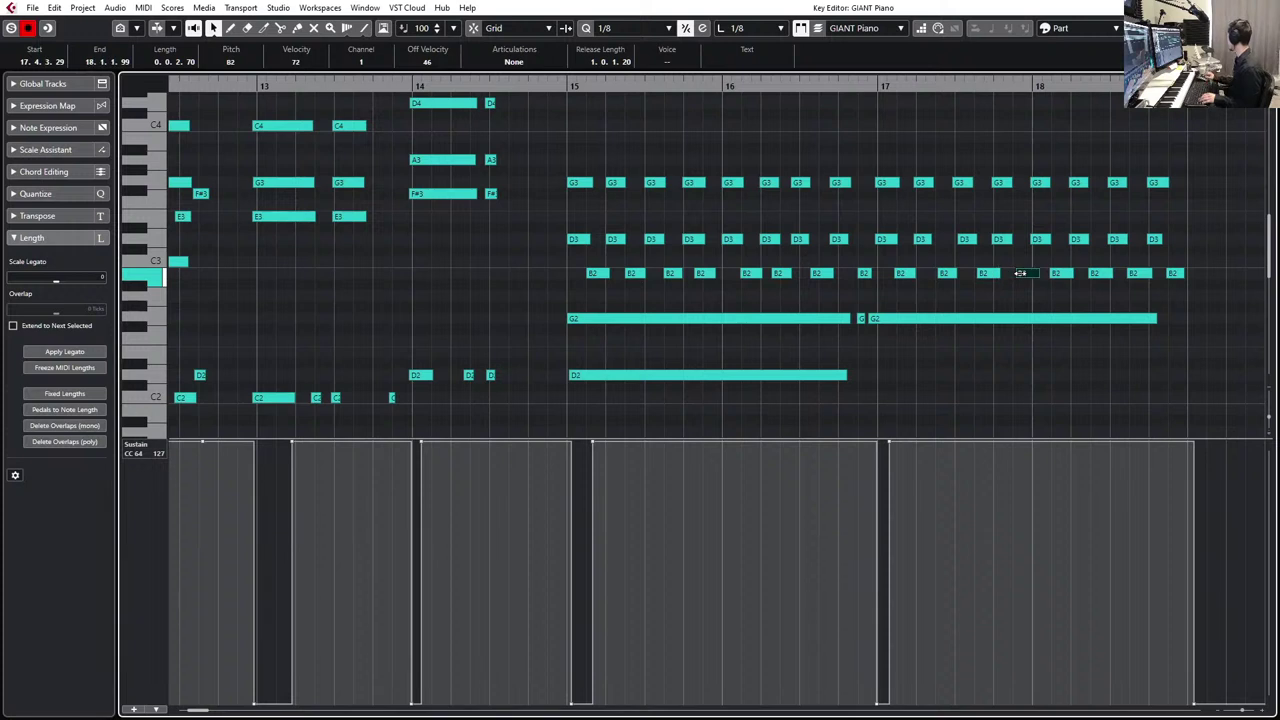
- Play the pattern from bar 15 and move the uneven B2 notes in bars 15 and 16 later, one of them to 16.3.2.94
{"action": "left_click_drag", "start_coordinate": [744, 128], "coordinate": [586, 388]}
{"action": "key", "text": "space"}
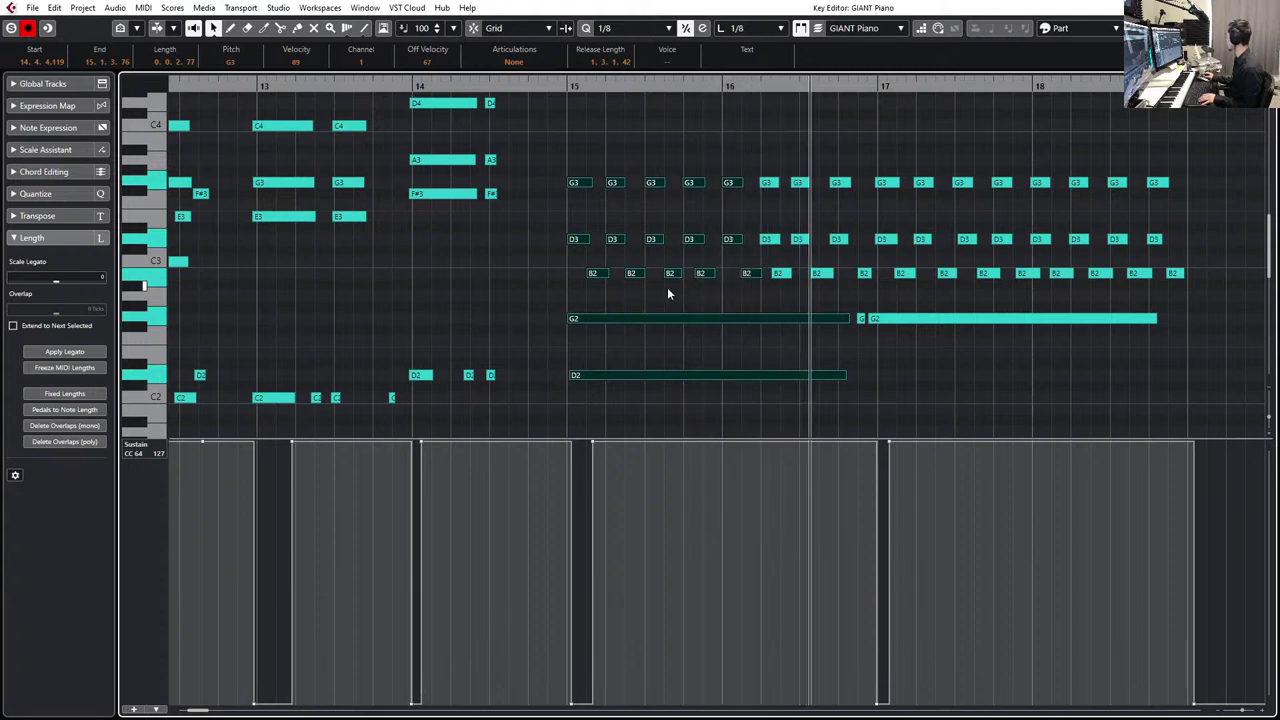
{"action": "left_click", "coordinate": [707, 275]}
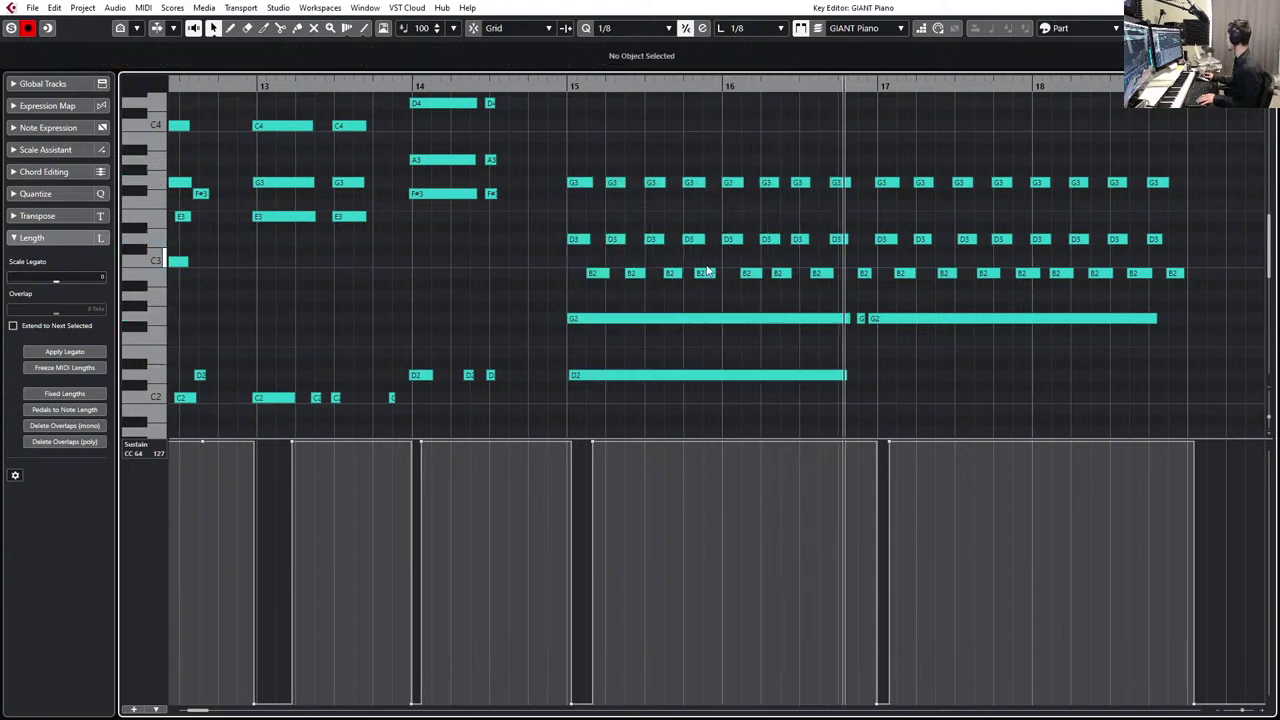
{"action": "left_click", "coordinate": [815, 273]}
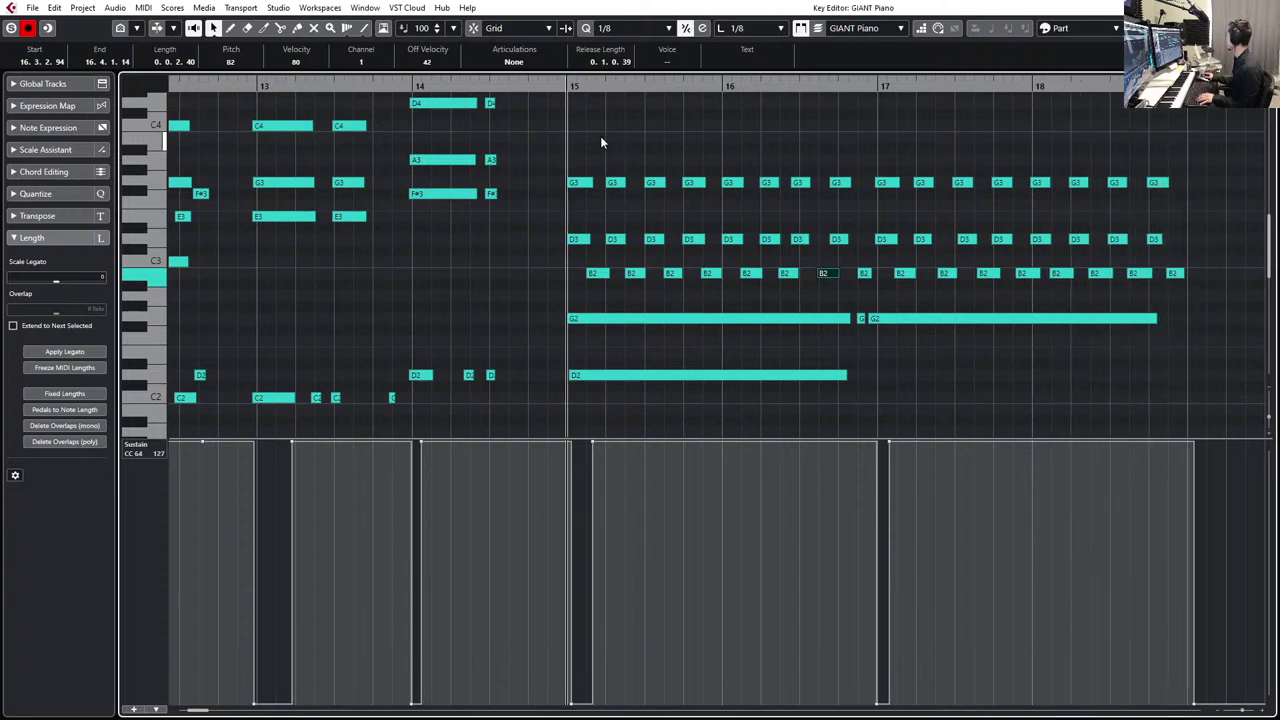
- Undo the manual note moves, the bar 14 sustain pedal change and the quantizing of the repeated pattern in bars 15 to 18
{"action": "left_click_drag", "start_coordinate": [596, 135], "coordinate": [531, 434]}
{"action": "key", "text": "ctrl+e"}
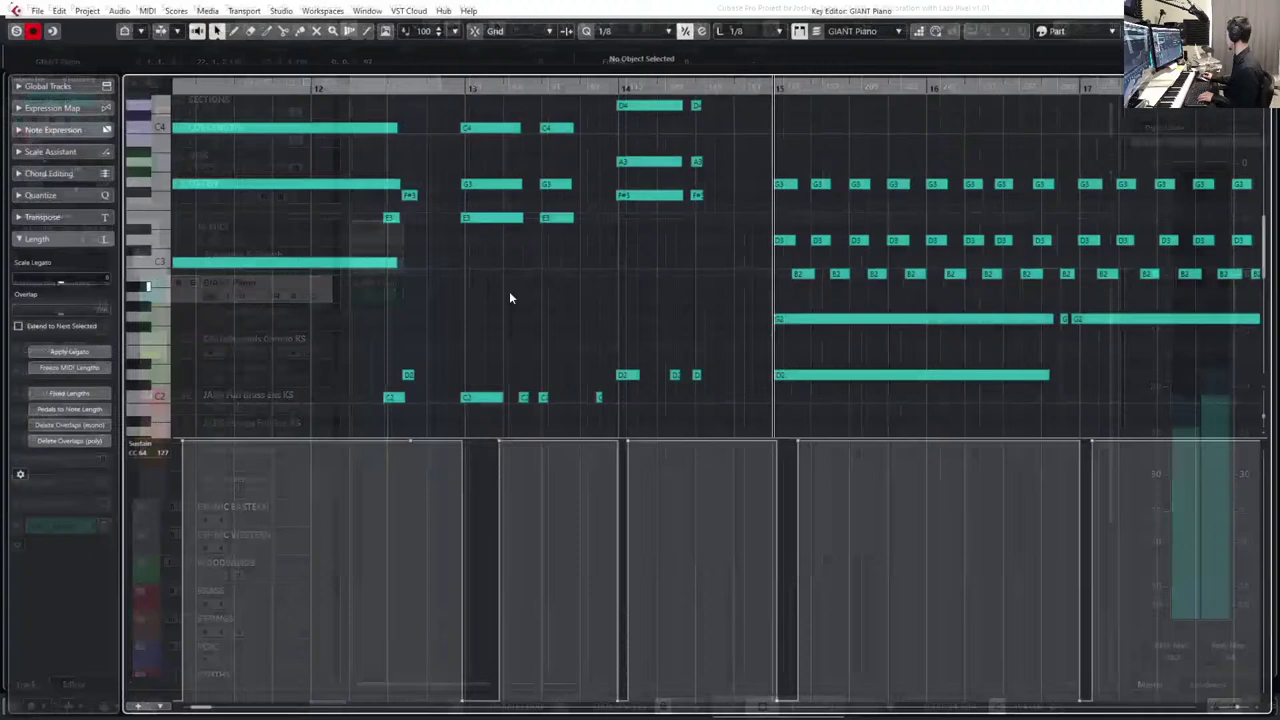
{"action": "key", "text": "h"}
{"action": "key", "text": "g"}
{"action": "key", "text": "g"}
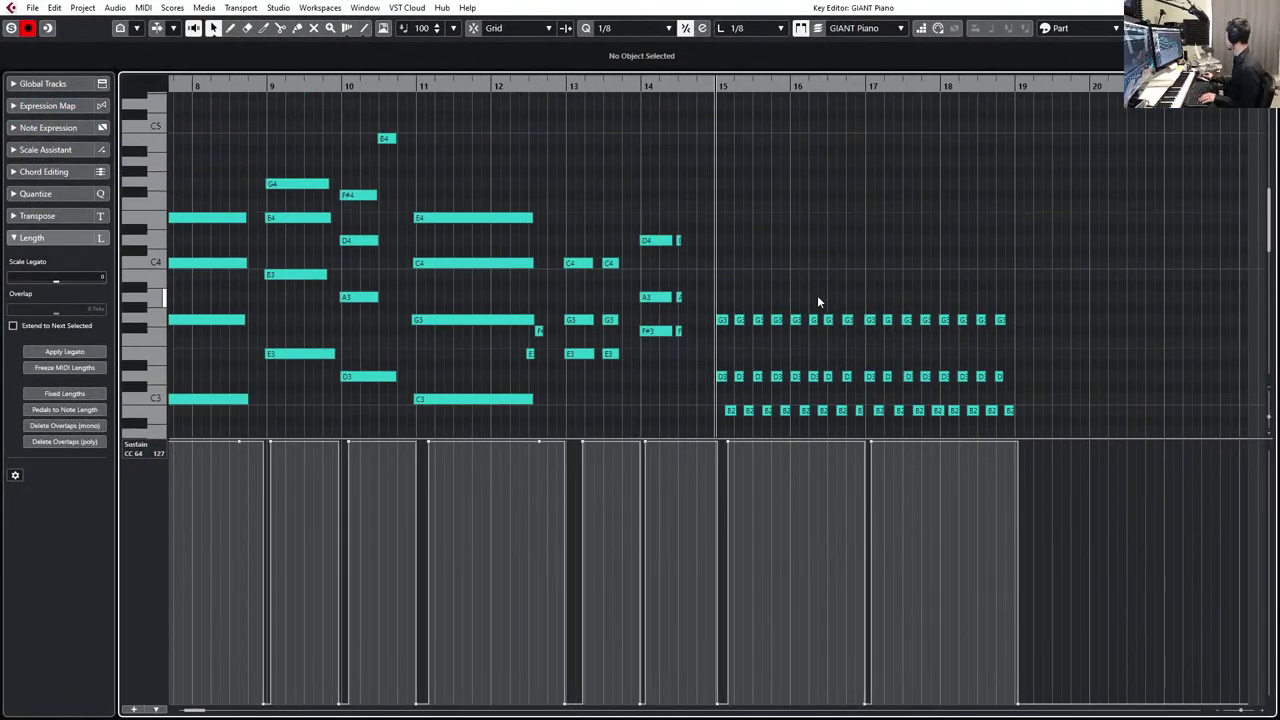
{"action": "scroll", "coordinate": [817, 302], "scroll_direction": "down", "scroll_amount": 3}
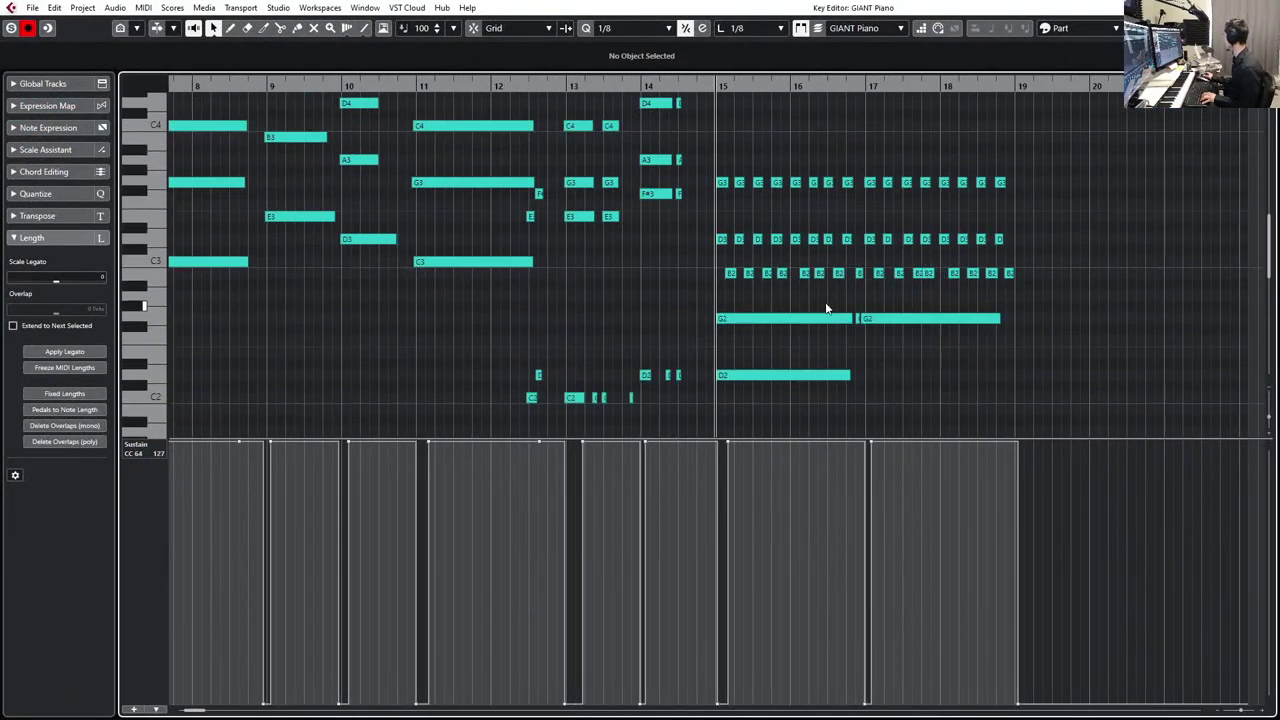
{"action": "key", "text": "ctrl+z"}
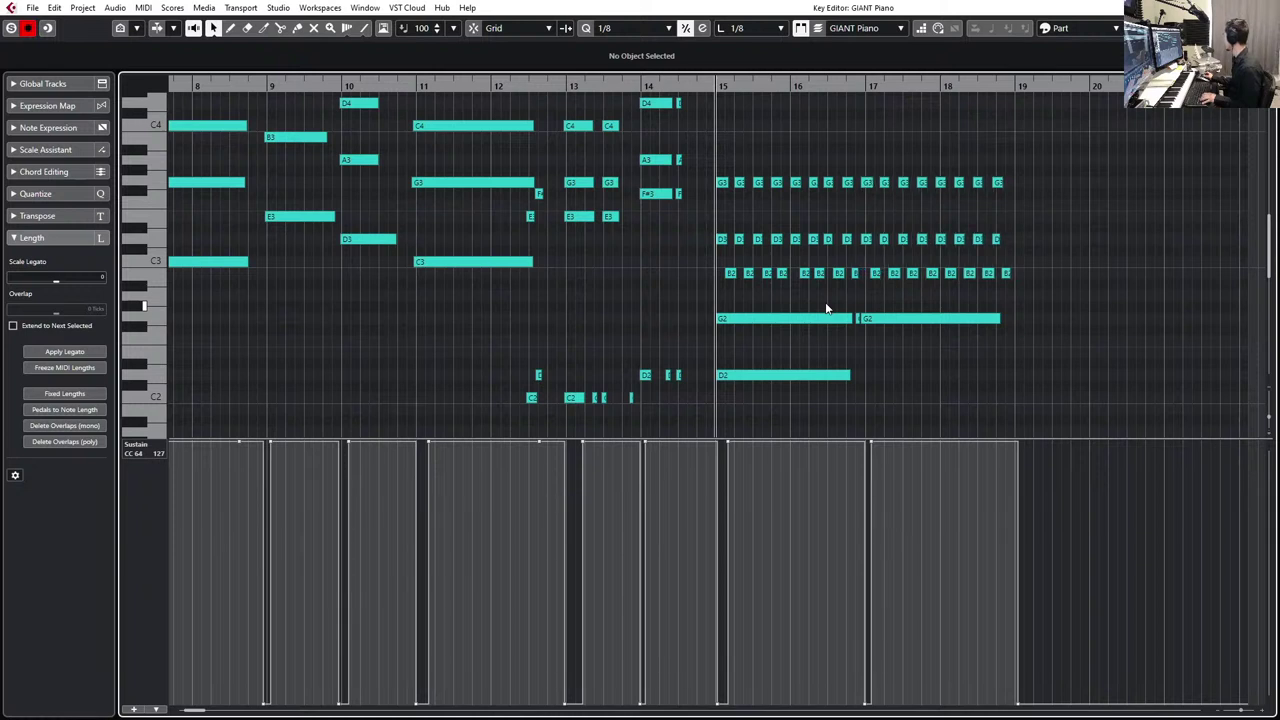
{"action": "key", "text": "h"}
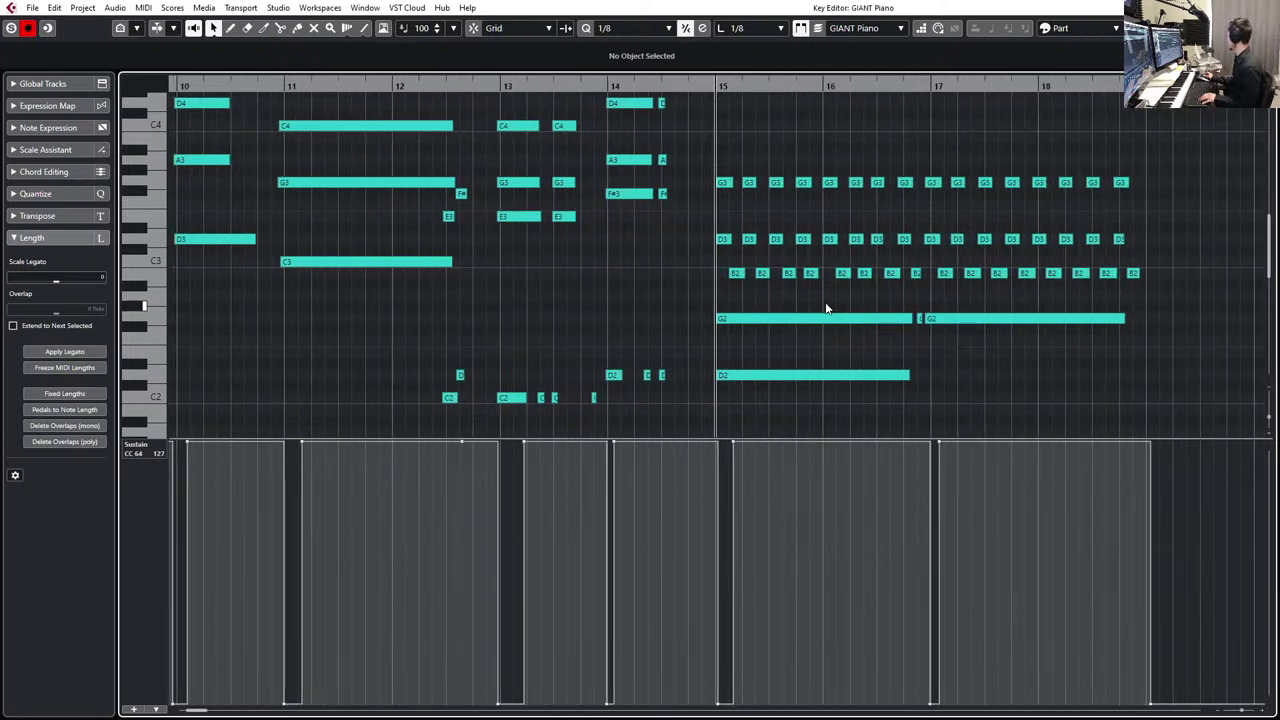
{"action": "key", "text": "ctrl+z"}
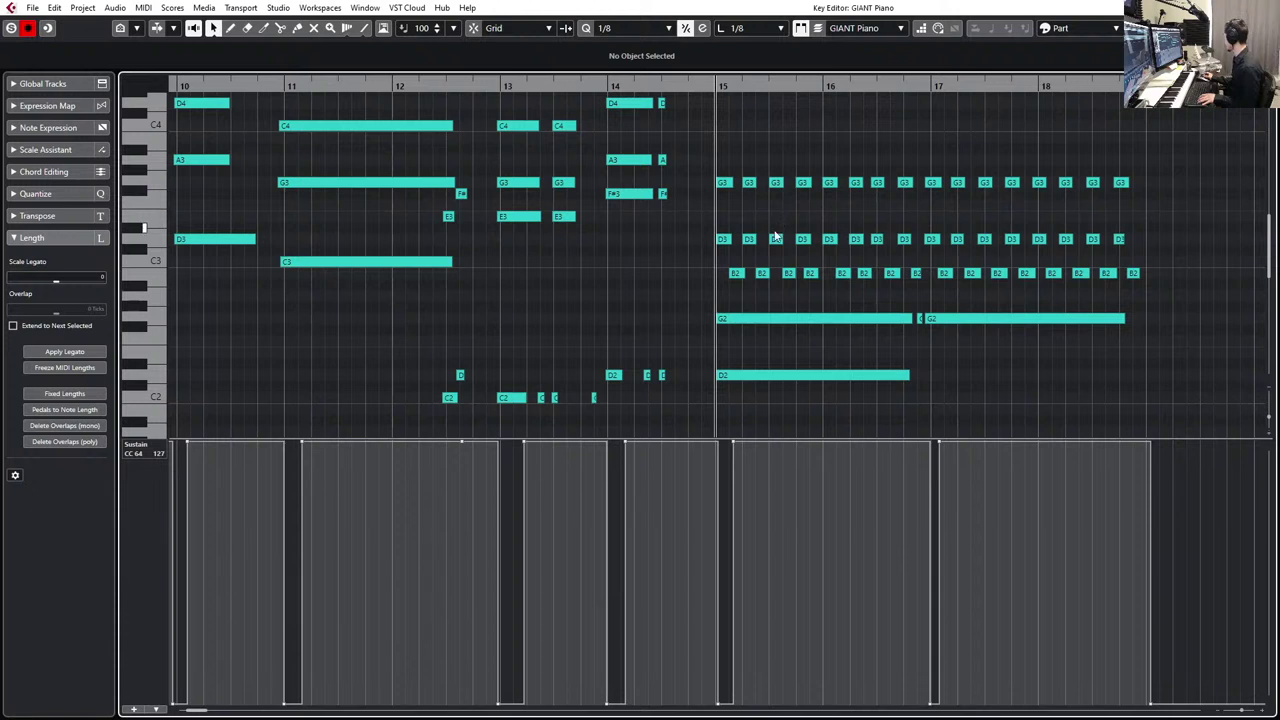
{"action": "scroll", "coordinate": [808, 304], "scroll_direction": "right", "scroll_amount": 2}
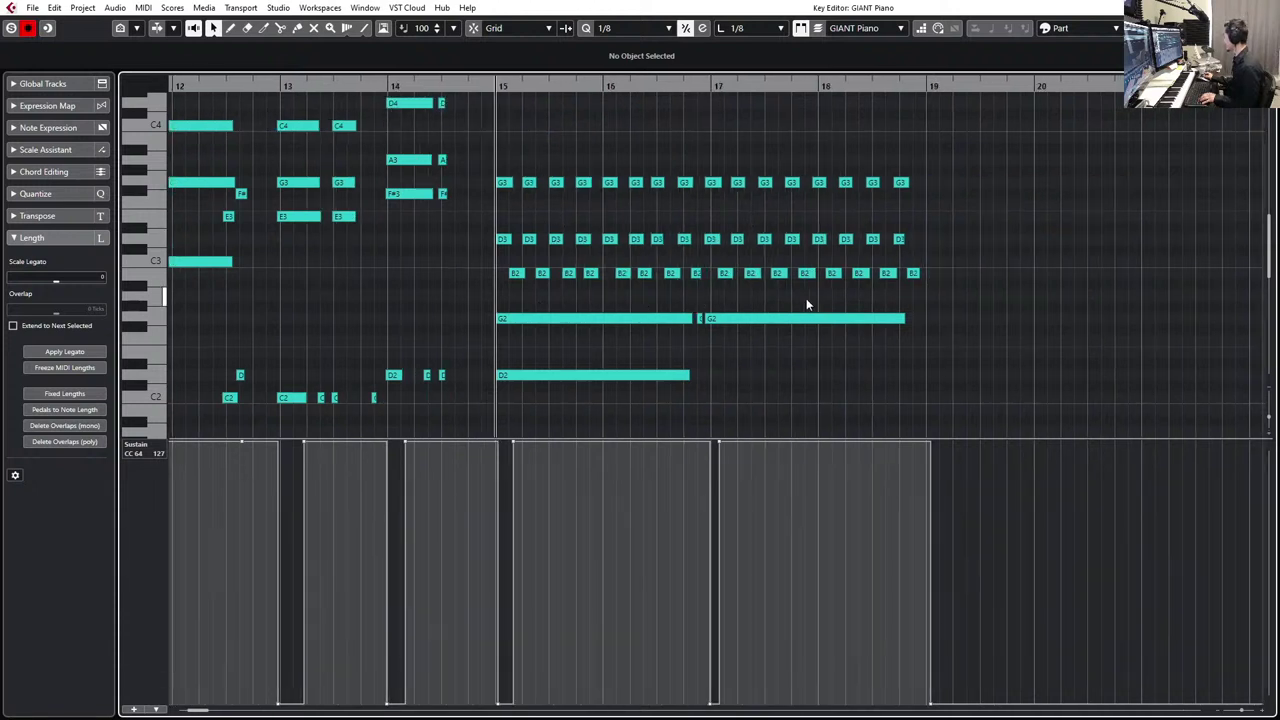
{"action": "key", "text": "ctrl+z"}
- Play the pattern from bar 15, move the second B2 note of bar 16 to 16.2.2.73 and close the Key Editor
{"action": "key", "text": "space"}
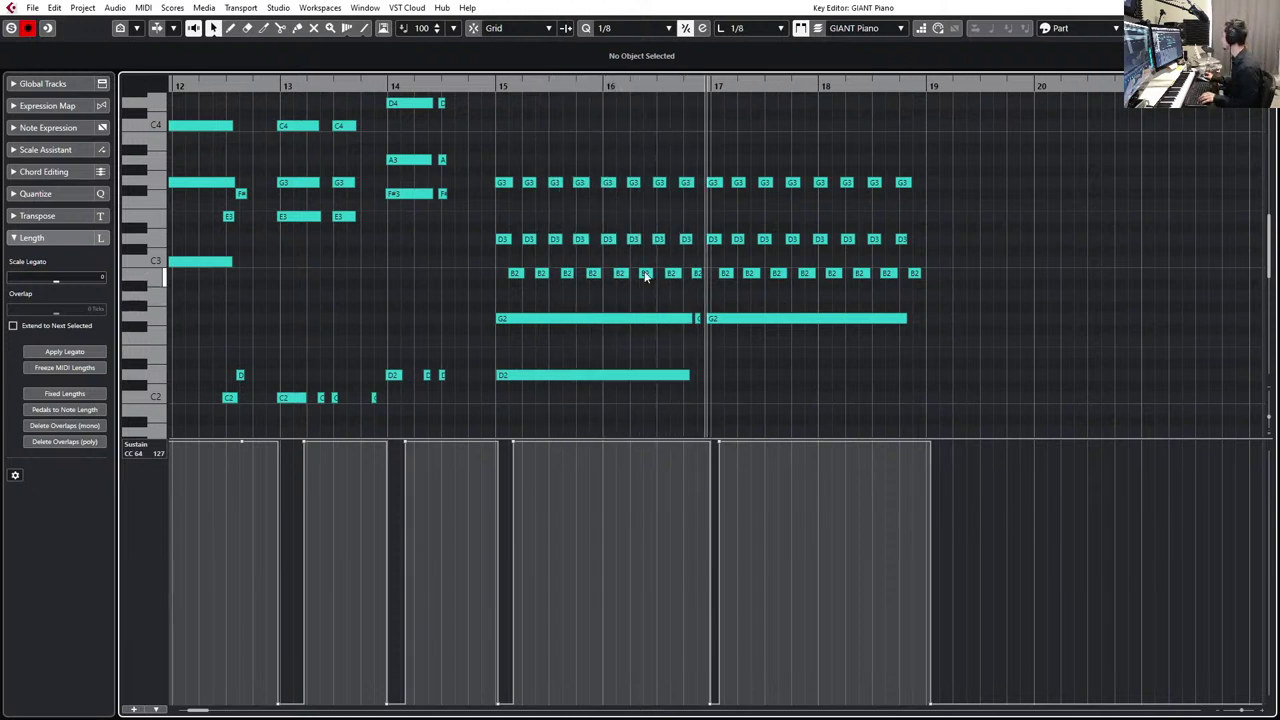
{"action": "left_click_drag", "start_coordinate": [643, 270], "coordinate": [647, 271]}
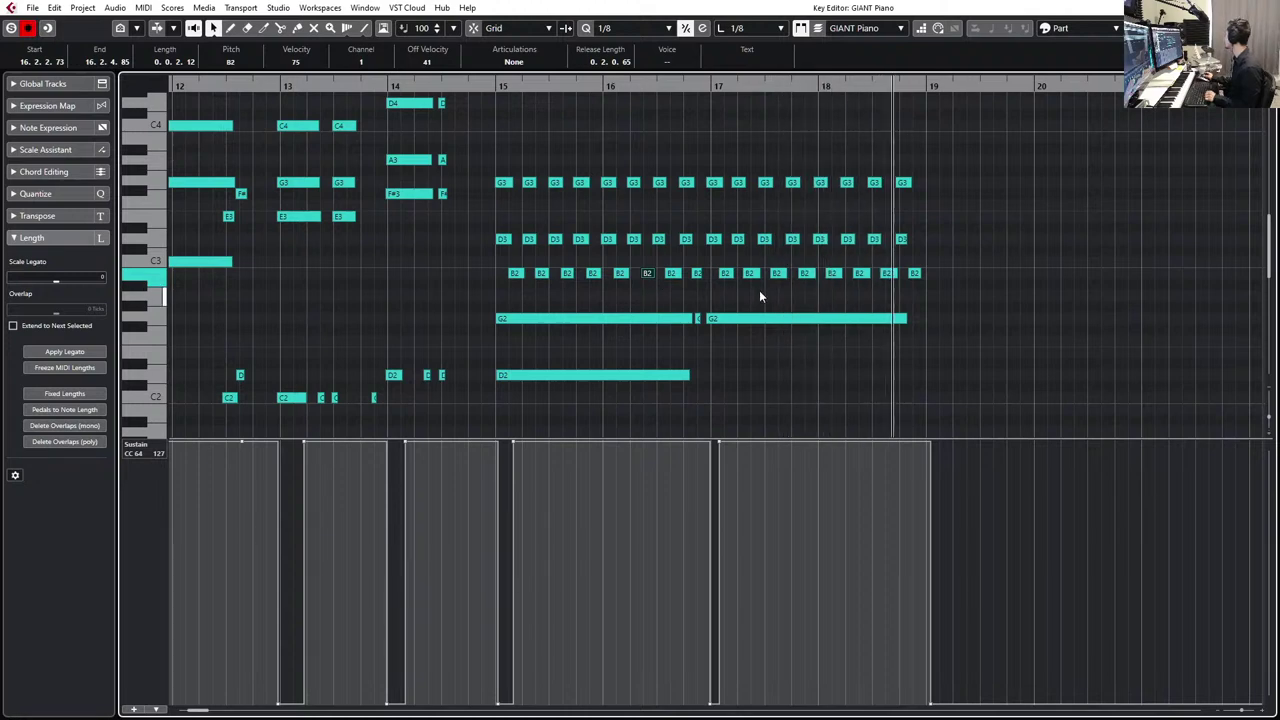
{"action": "key", "text": "Return"}
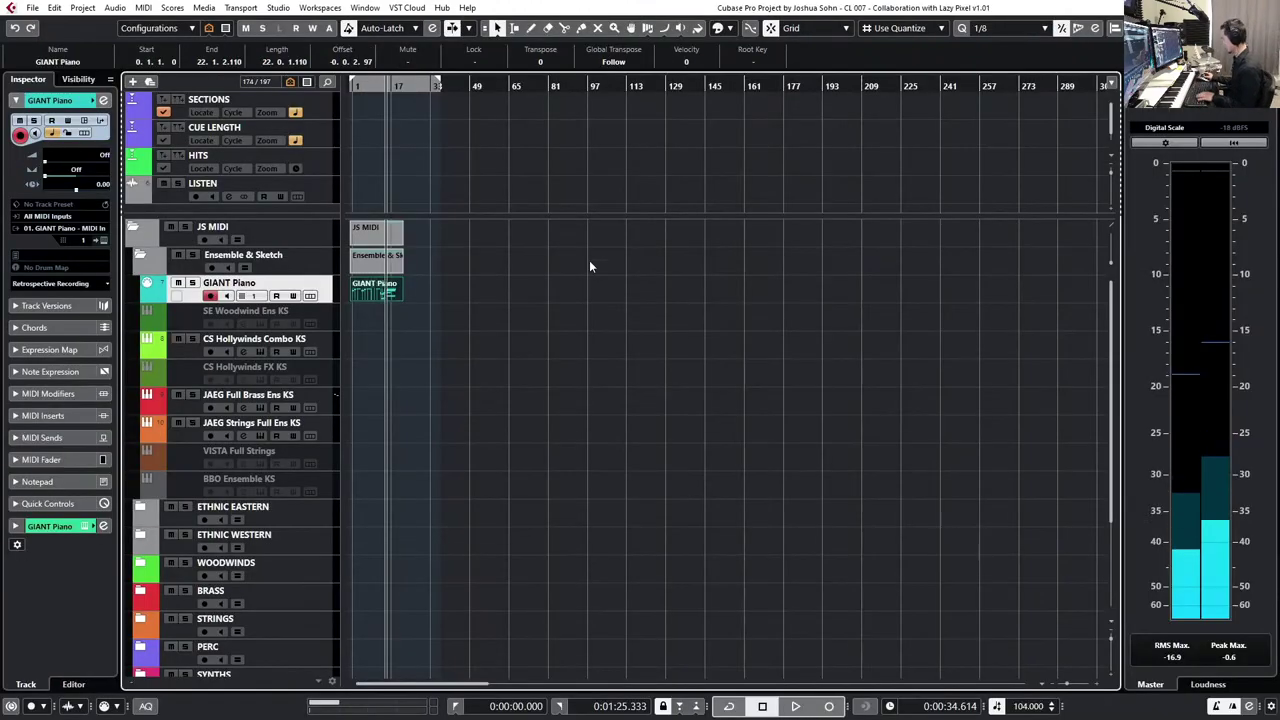
- Return the playhead to the project start and select the JAEG Strings Full Ens KS track
{"action": "key", "text": "h"}
{"action": "left_click", "coordinate": [479, 286]}
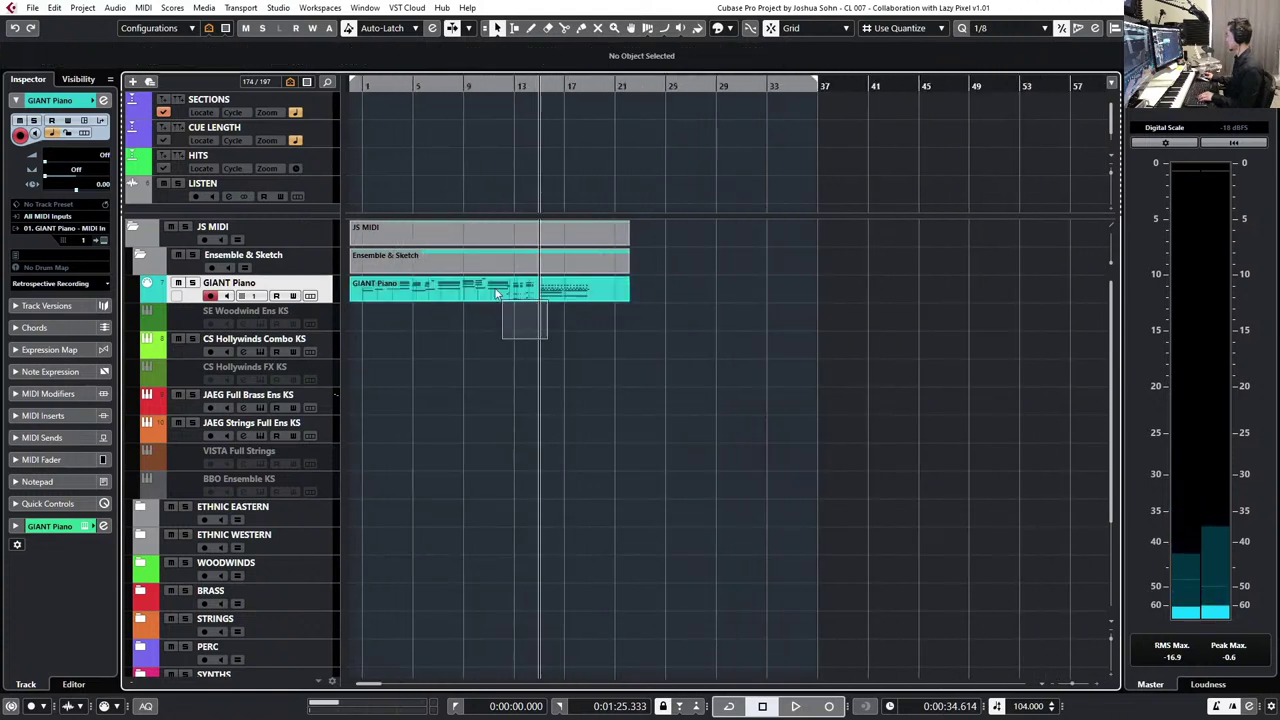
{"action": "key", "text": "Home"}
{"action": "left_click", "coordinate": [436, 322]}
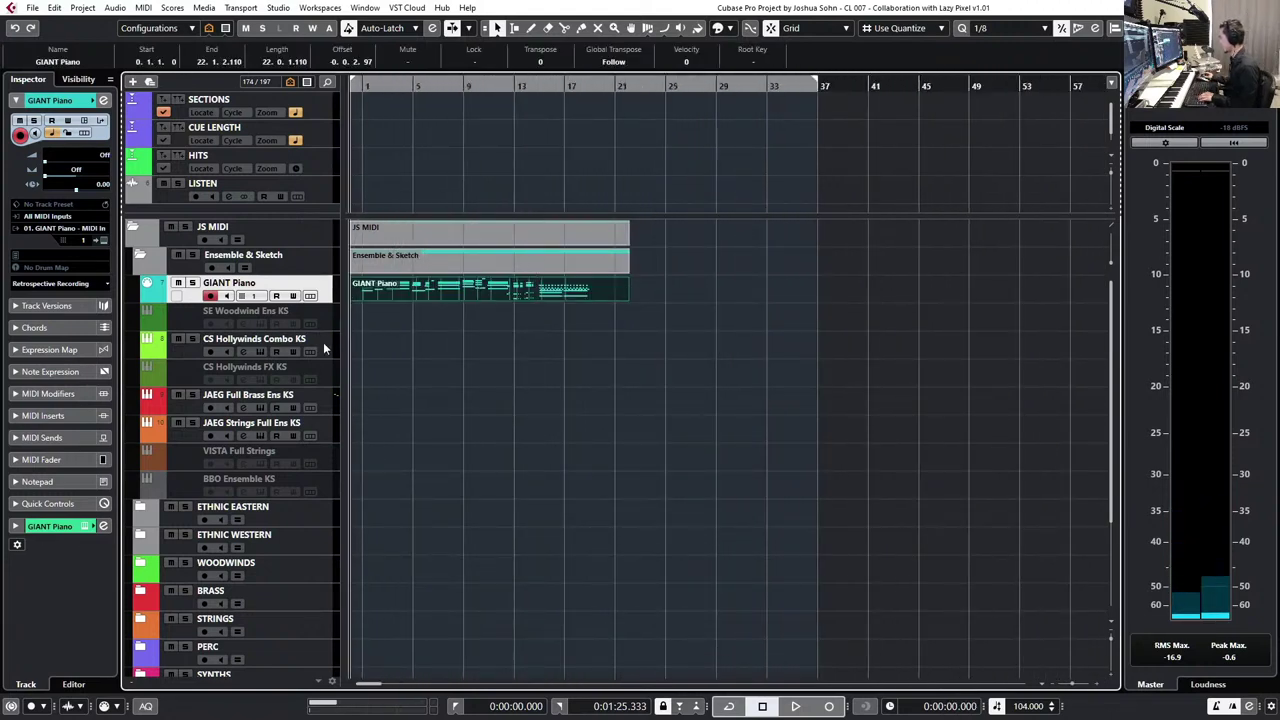
{"action": "left_click", "coordinate": [333, 432]}
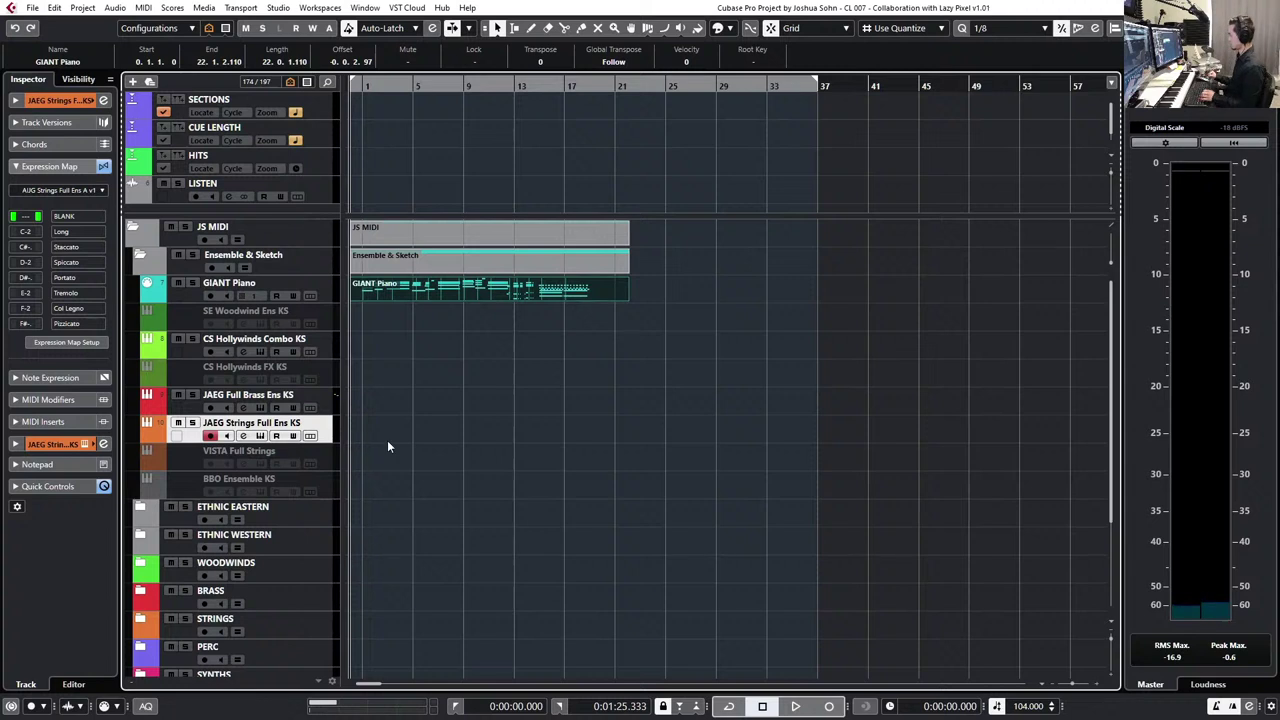
{"action": "left_click", "coordinate": [333, 352]}
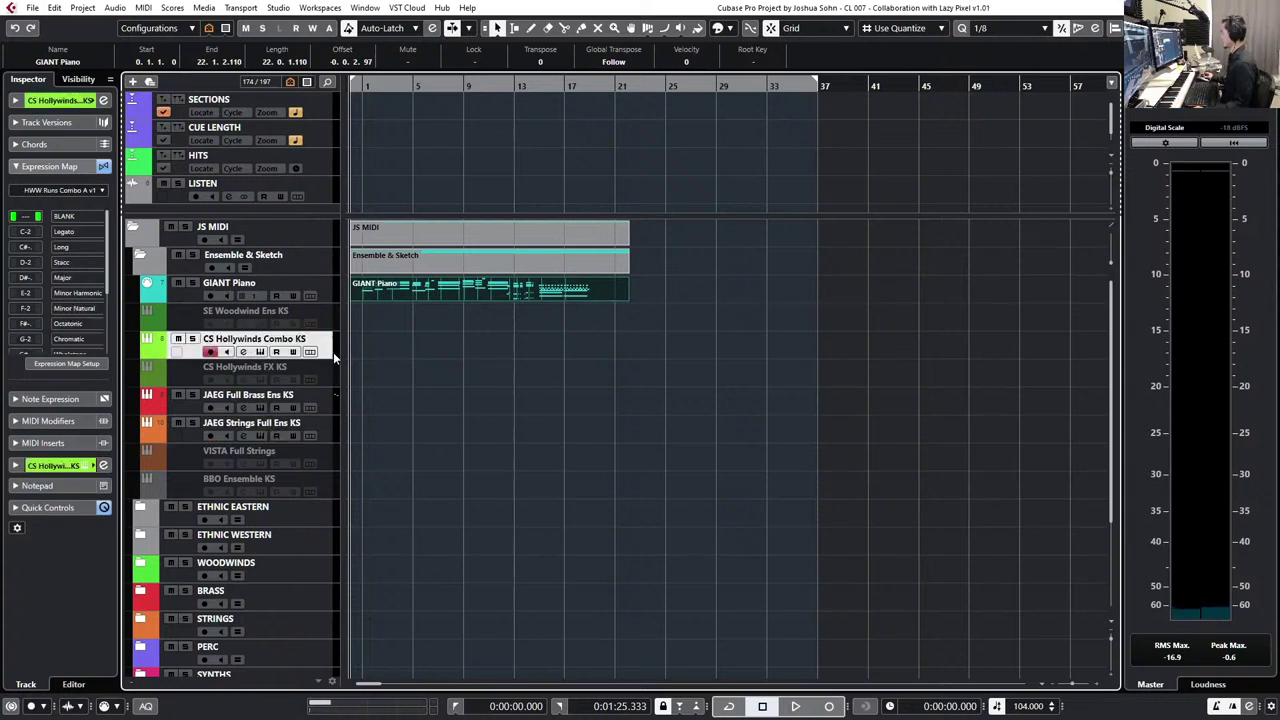
{"action": "left_click", "coordinate": [323, 437]}
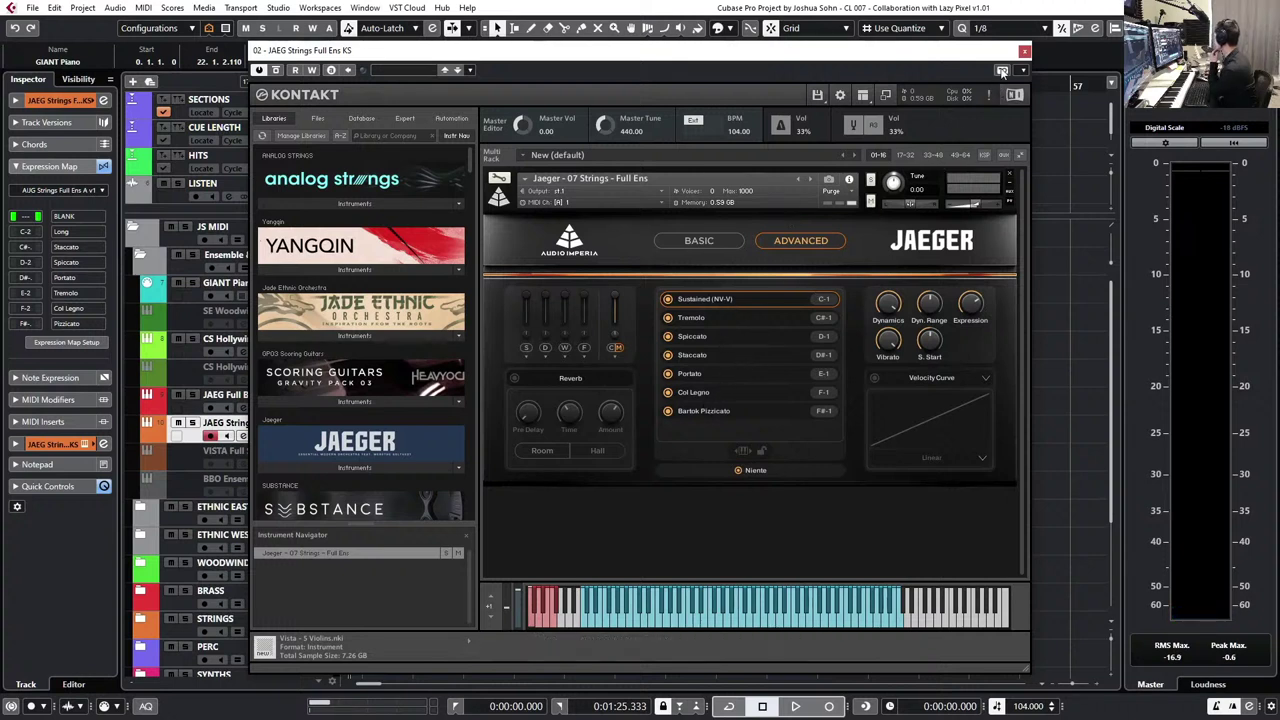
- Switch the Jaeger full strings instrument to its Basic page, enable its reverb at 51% and close the instrument
{"action": "left_click", "coordinate": [1024, 52]}
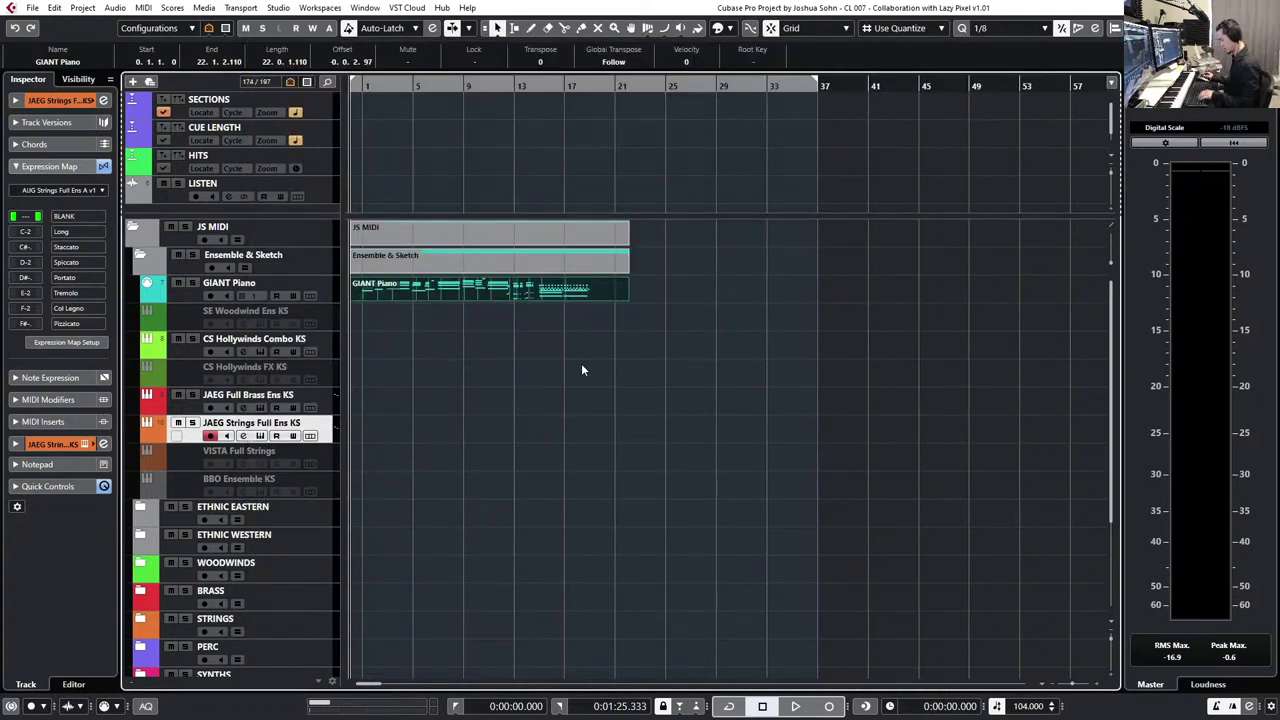
{"action": "key", "text": "ctrl+e"}
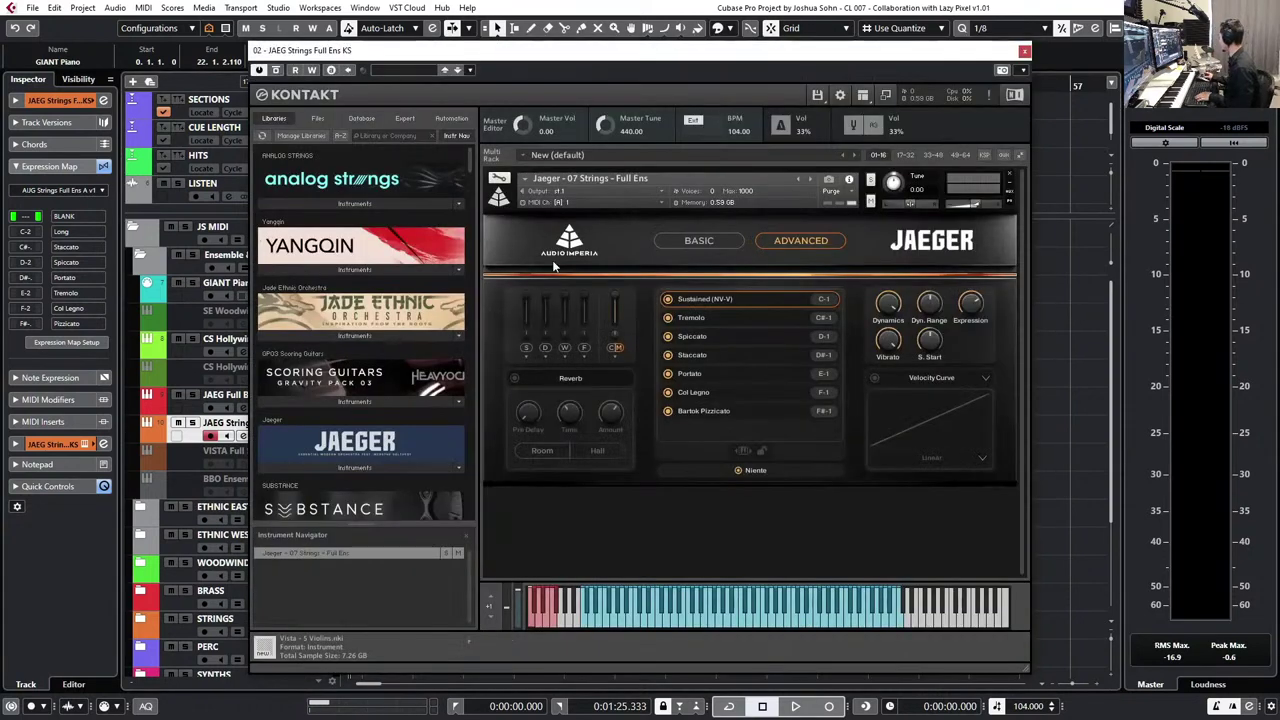
{"action": "left_click", "coordinate": [678, 244]}
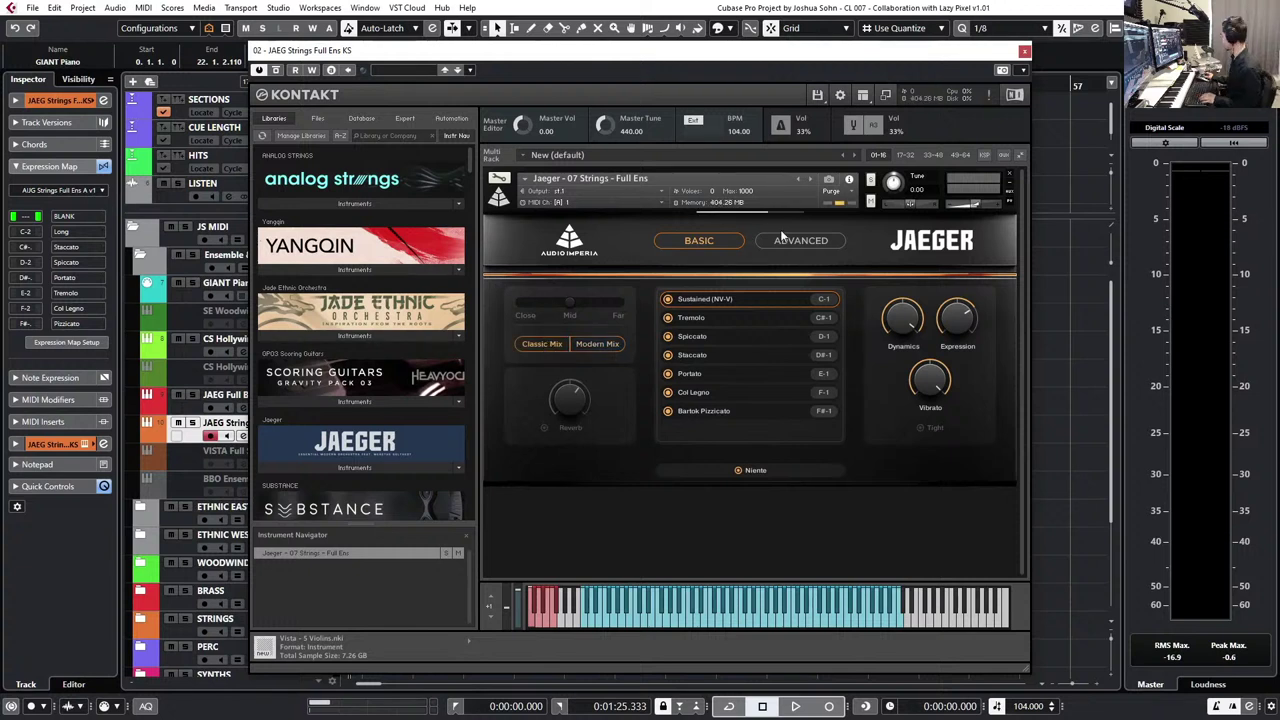
{"action": "left_click", "coordinate": [545, 428]}
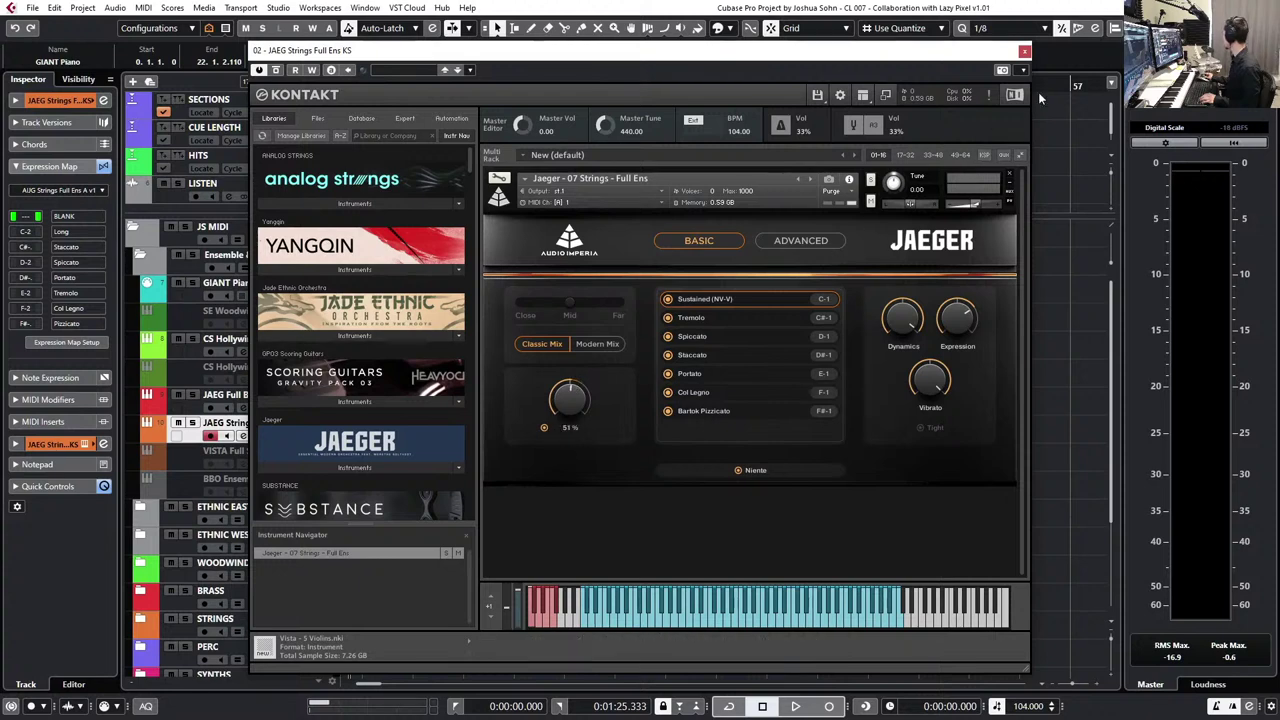
{"action": "left_click", "coordinate": [1024, 51]}
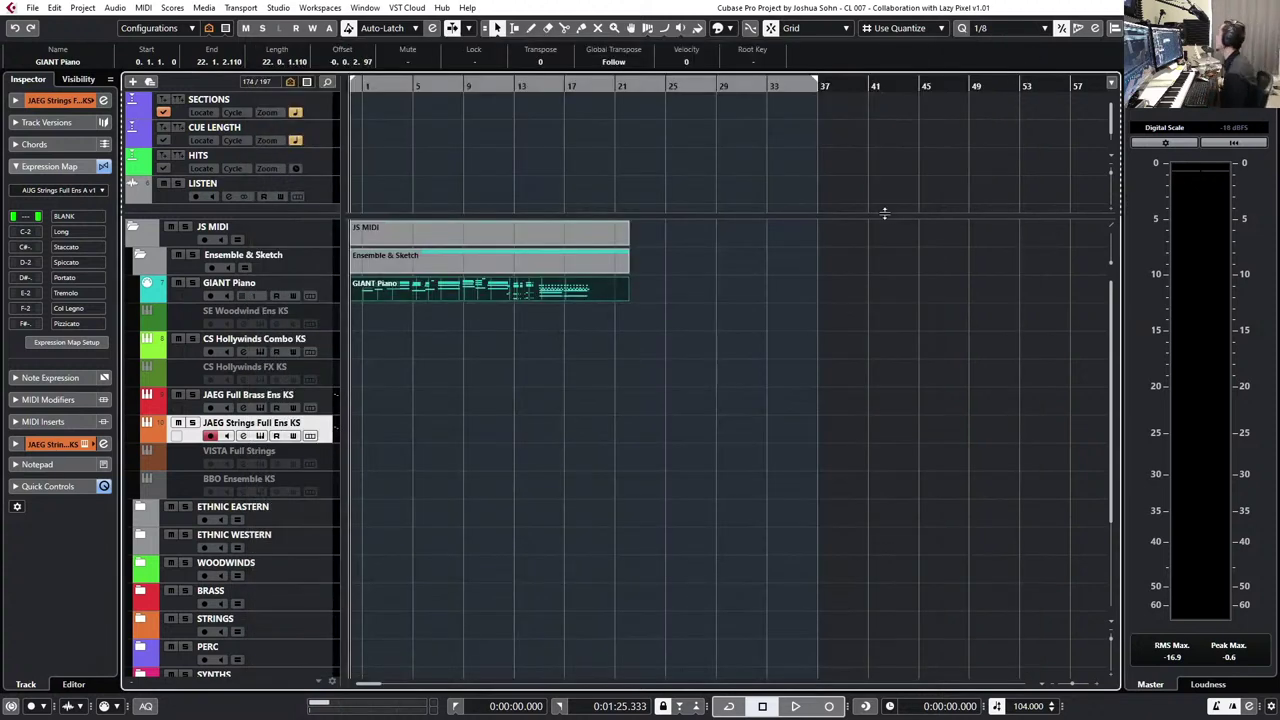
- Play the piano sketch from the start through bar 18 with the JAEG strings track armed and set to the Long articulation
{"action": "scroll", "coordinate": [668, 356], "scroll_direction": "down", "scroll_amount": 3}
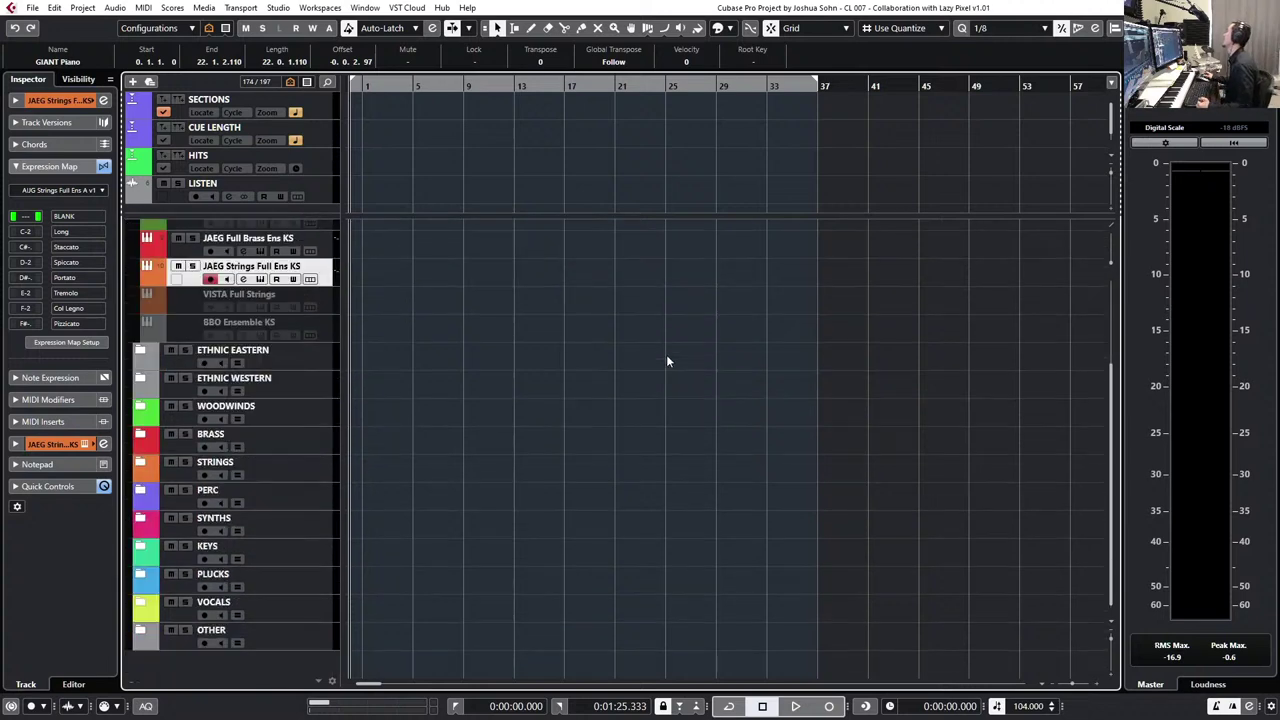
{"action": "scroll", "coordinate": [666, 354], "scroll_direction": "up", "scroll_amount": 3}
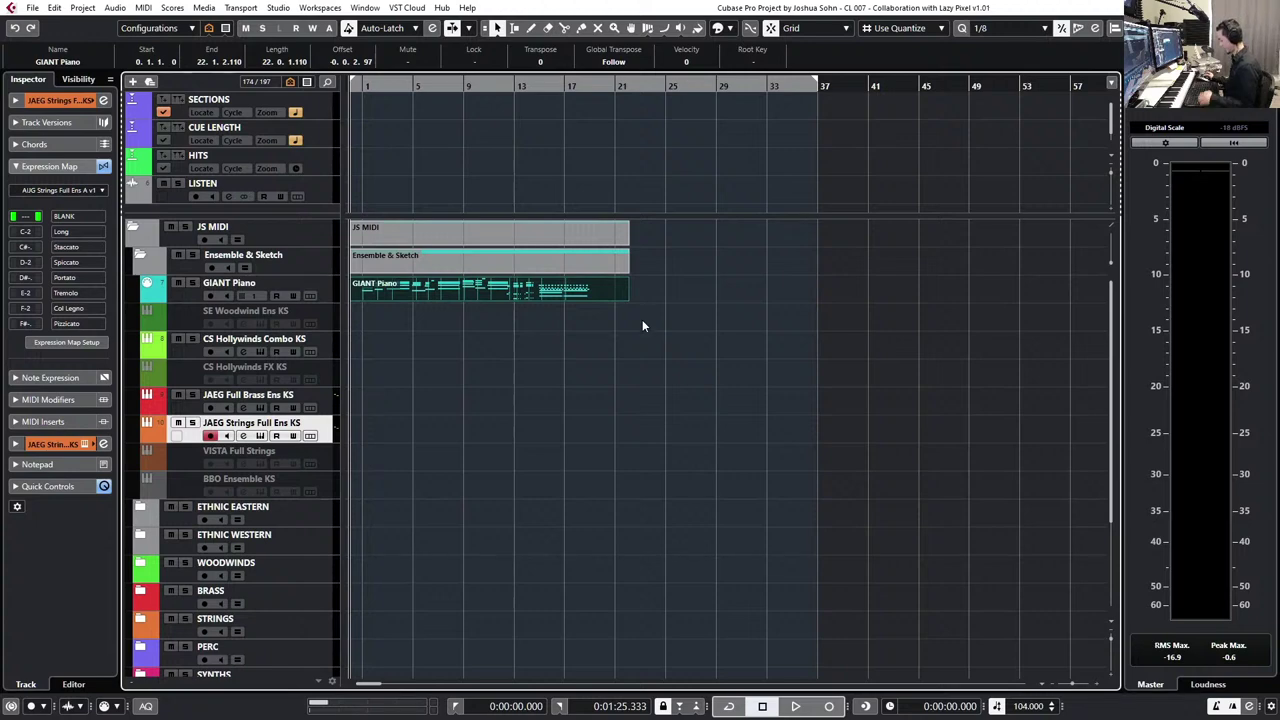
{"action": "key", "text": "ctrl+a"}
{"action": "key", "text": "alt+s"}
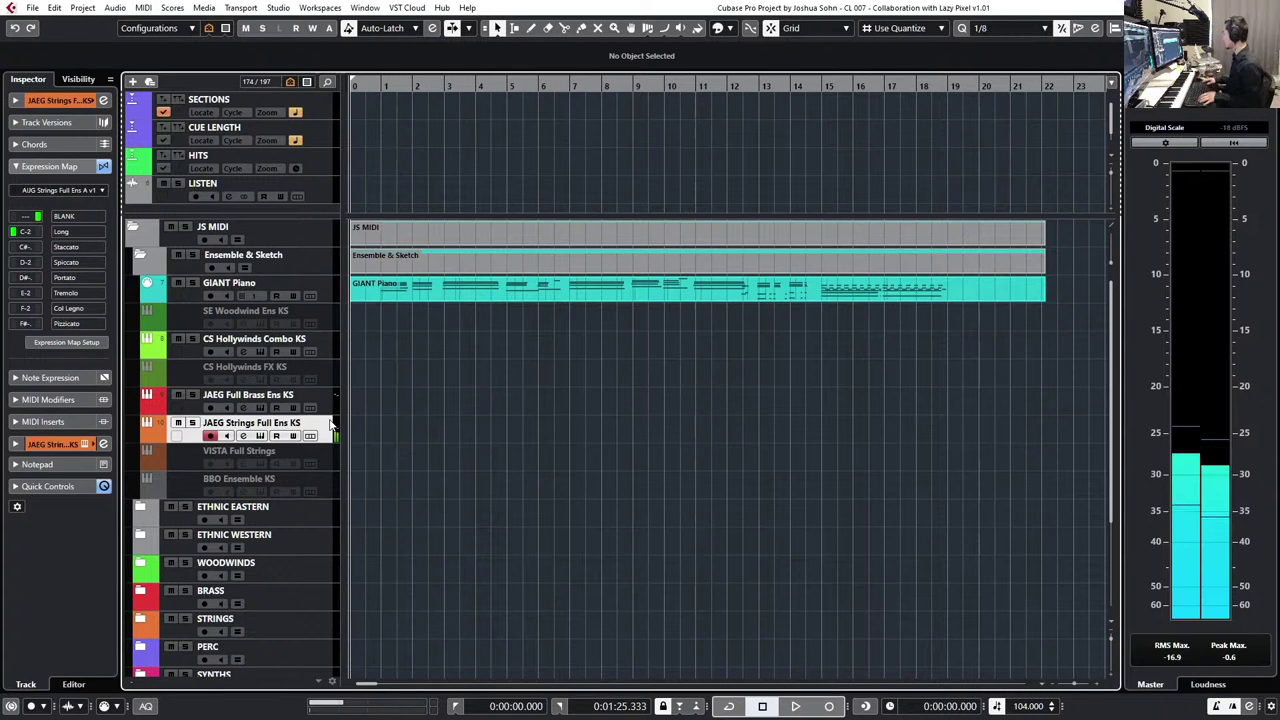
{"action": "key", "text": "space"}
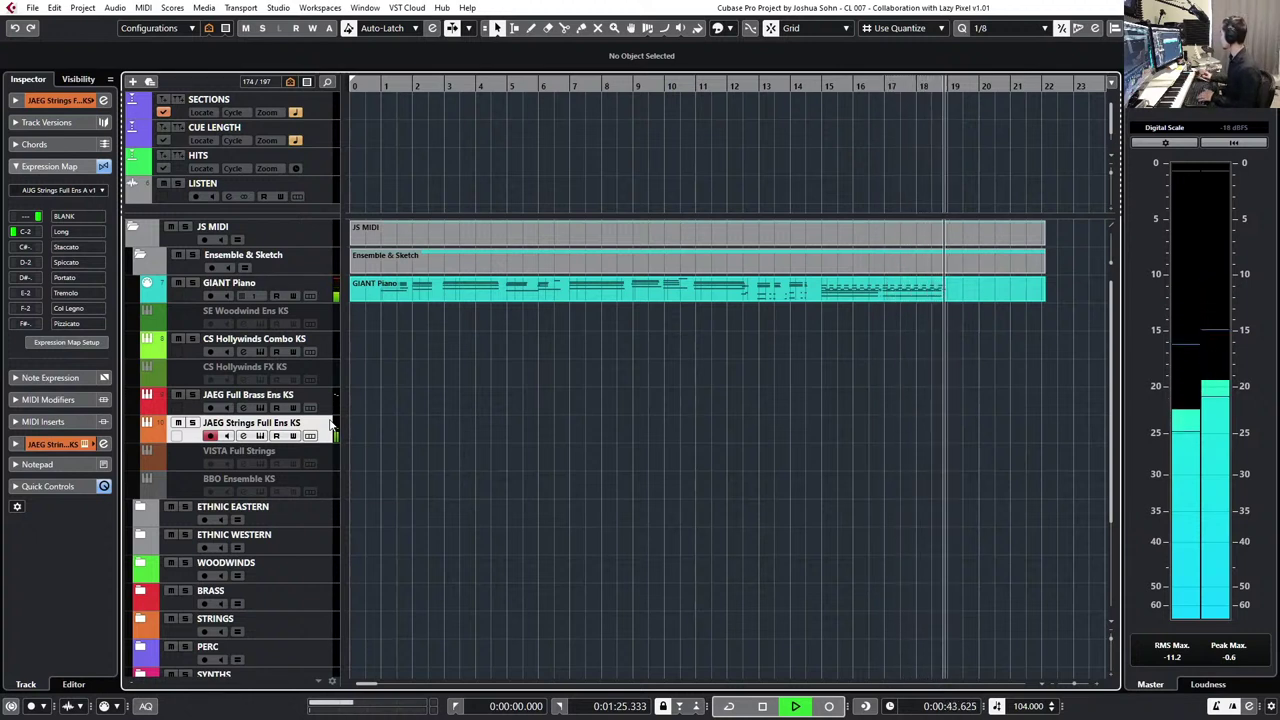
{"action": "key", "text": "space"}
- Enable the disabled VISTA Full Strings track in the Ensemble & Sketch folder
{"action": "left_click", "coordinate": [331, 466]}
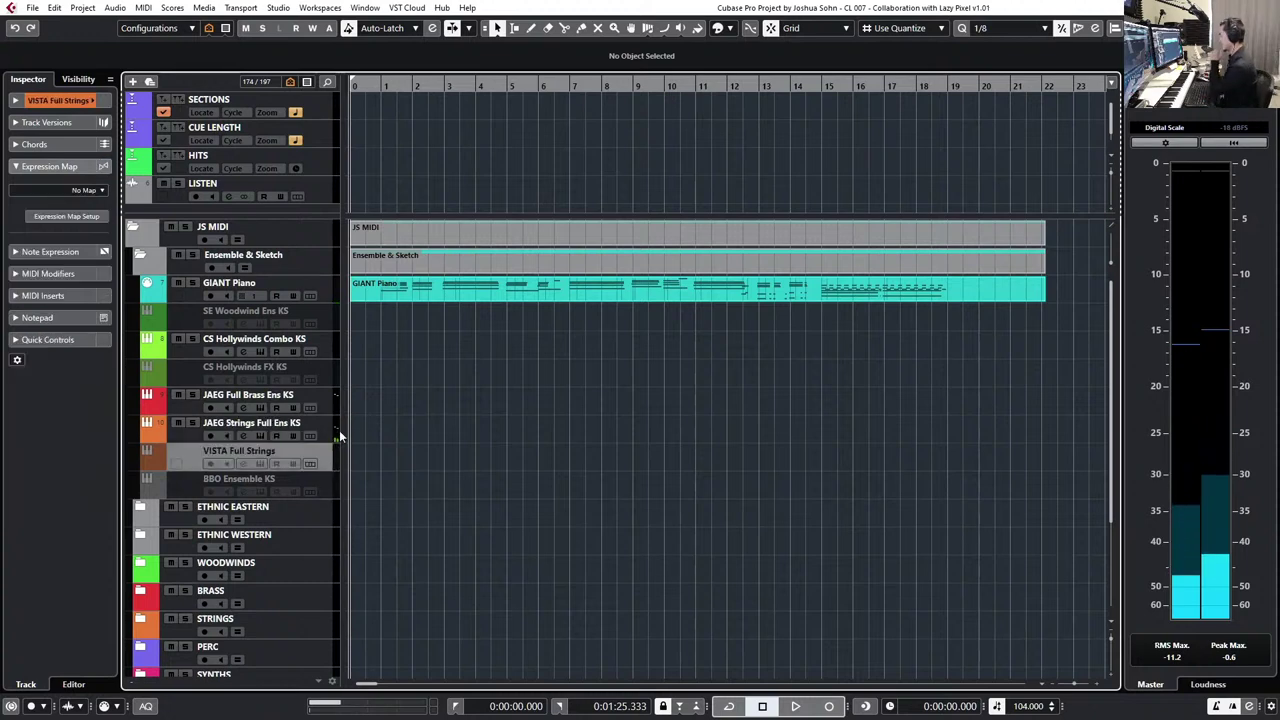
{"action": "scroll", "coordinate": [385, 442], "scroll_direction": "down", "scroll_amount": 2}
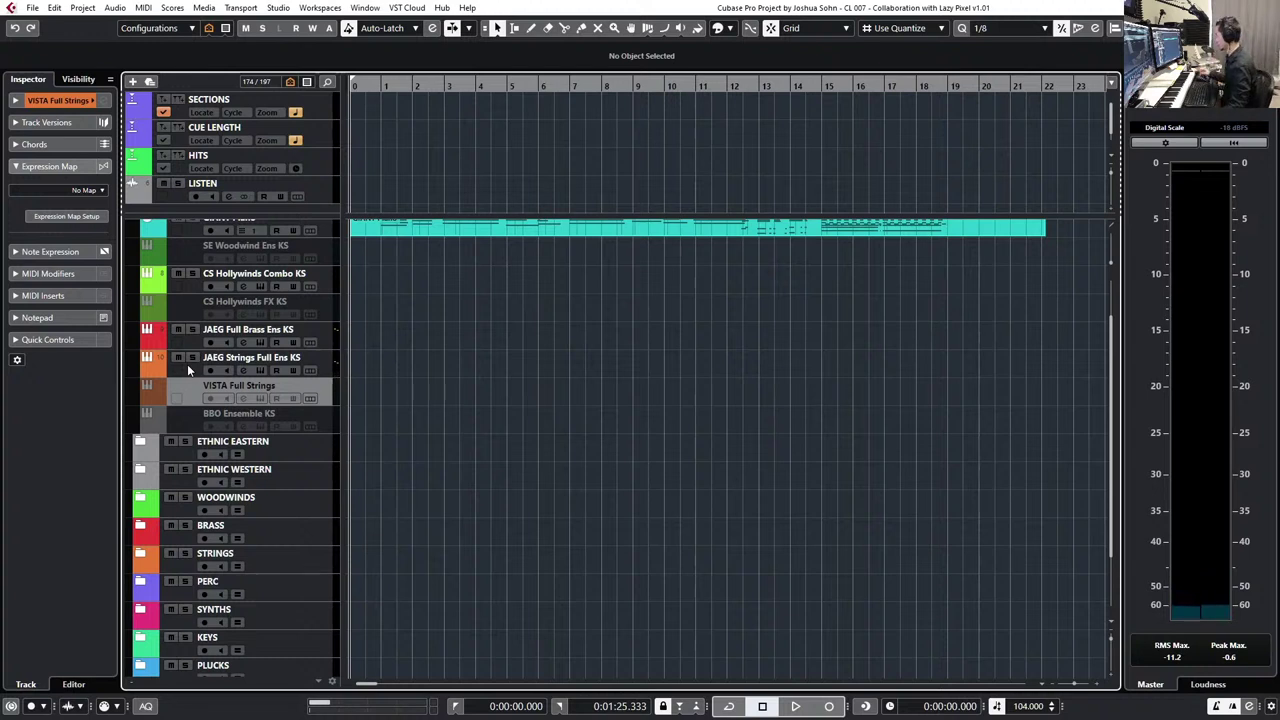
{"action": "scroll", "coordinate": [187, 364], "scroll_direction": "down", "scroll_amount": 3}
{"action": "left_click", "coordinate": [195, 279]}
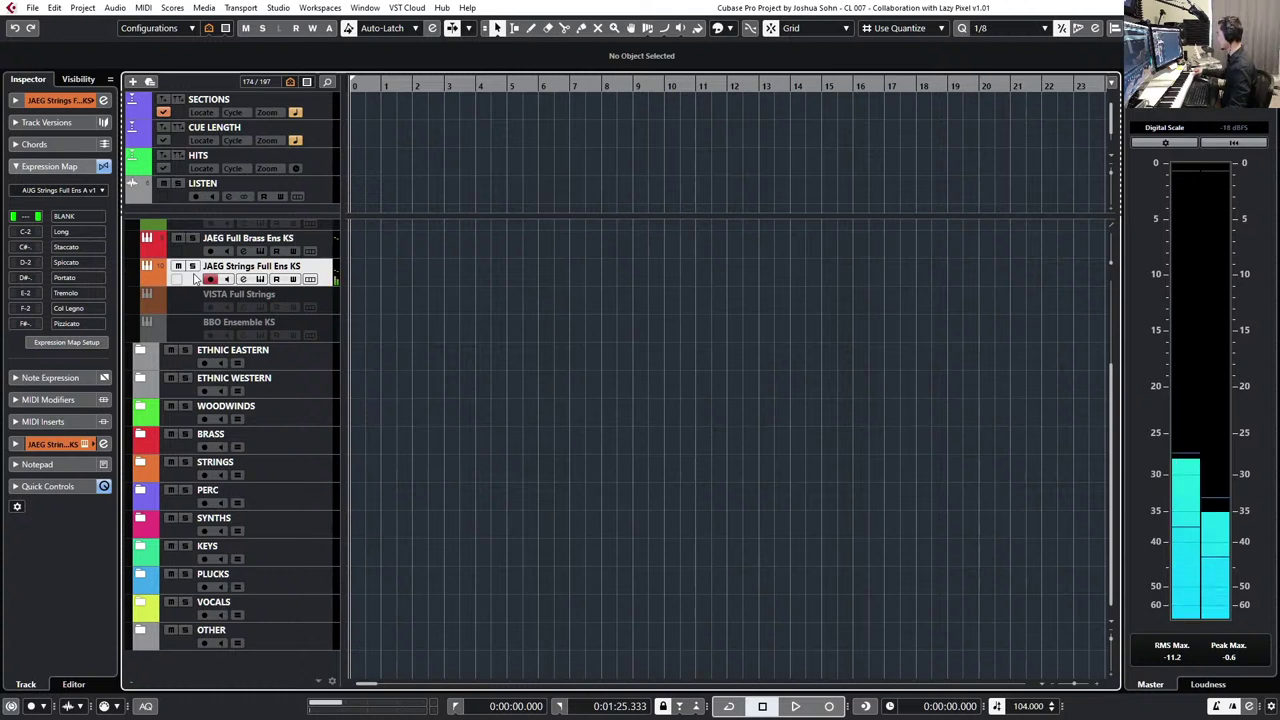
{"action": "scroll", "coordinate": [338, 328], "scroll_direction": "up", "scroll_amount": 3}
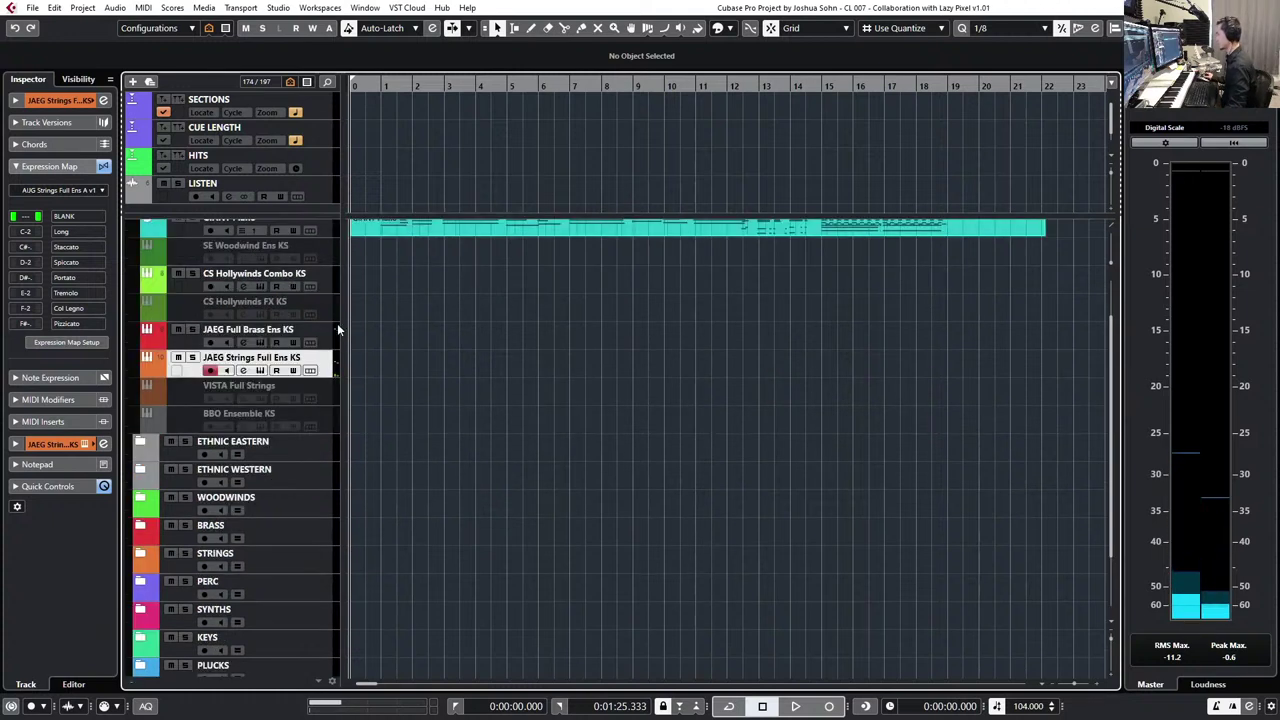
{"action": "left_click", "coordinate": [324, 390]}
{"action": "right_click", "coordinate": [324, 390]}
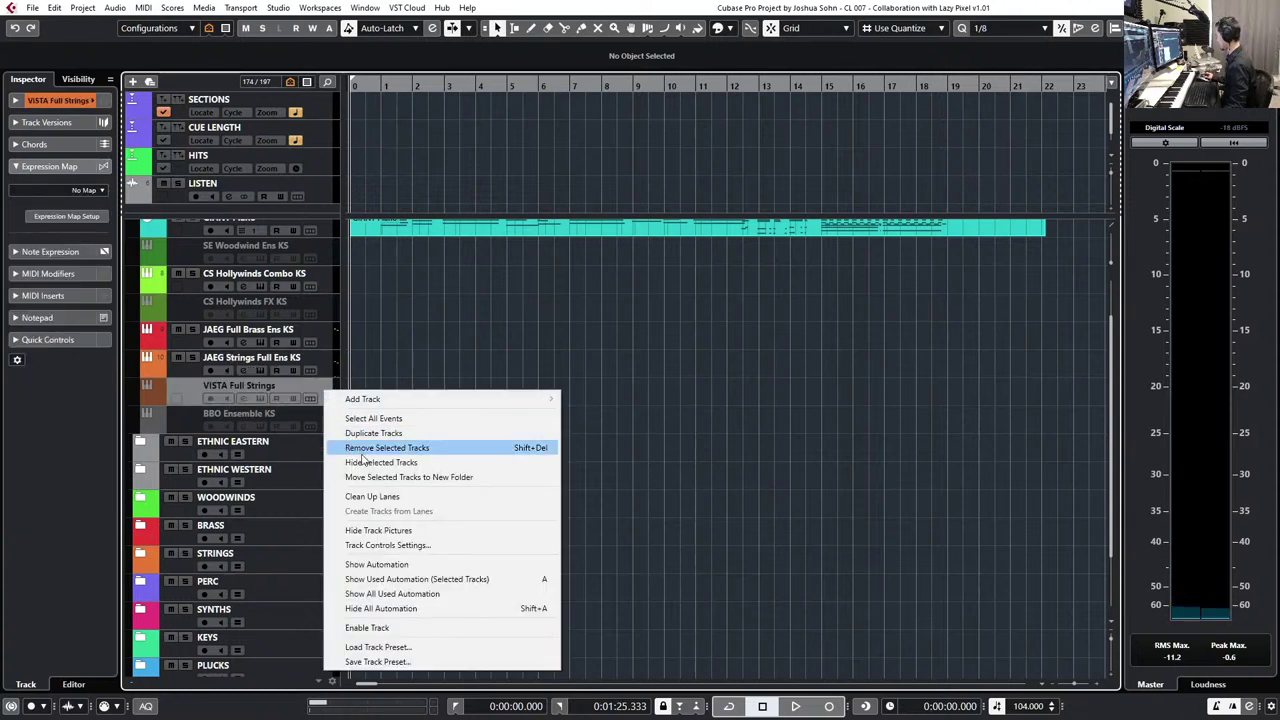
{"action": "left_click", "coordinate": [452, 627]}
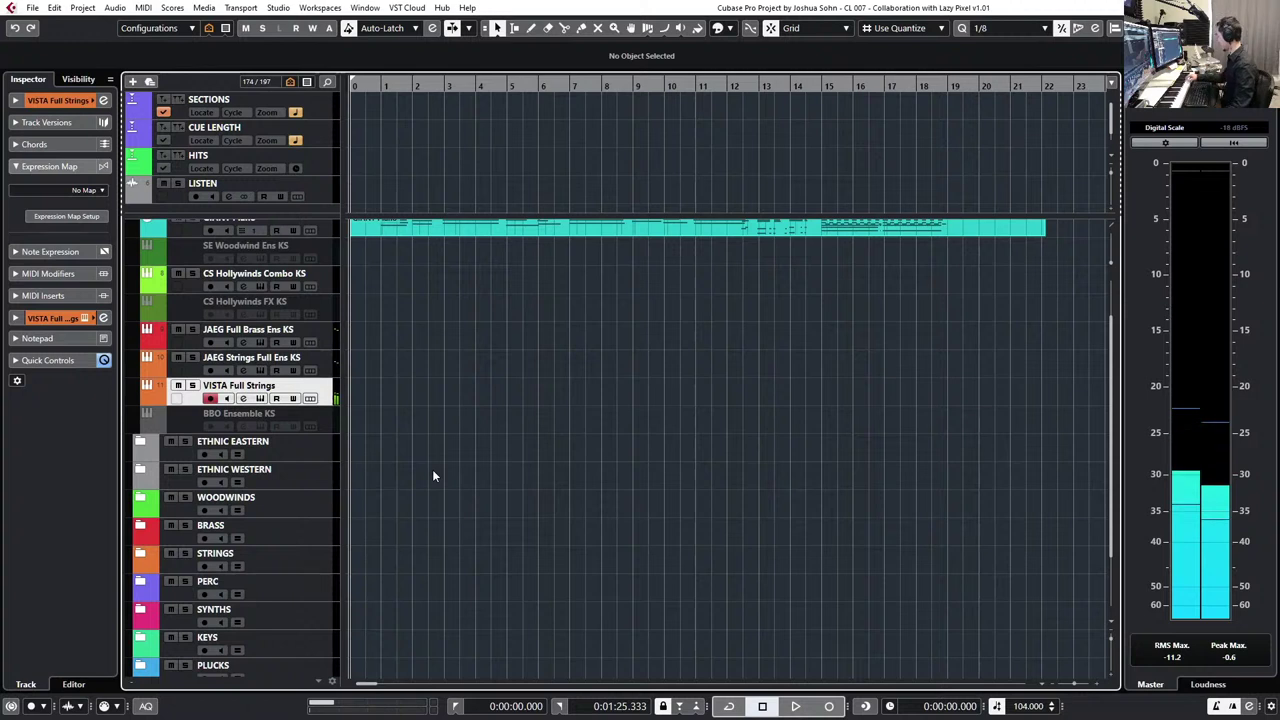
- Compare the sounds of the JAEG Strings Full Ens KS and VISTA Full Strings tracks, leaving the JAEG strings track selected
{"action": "left_click", "coordinate": [334, 366]}
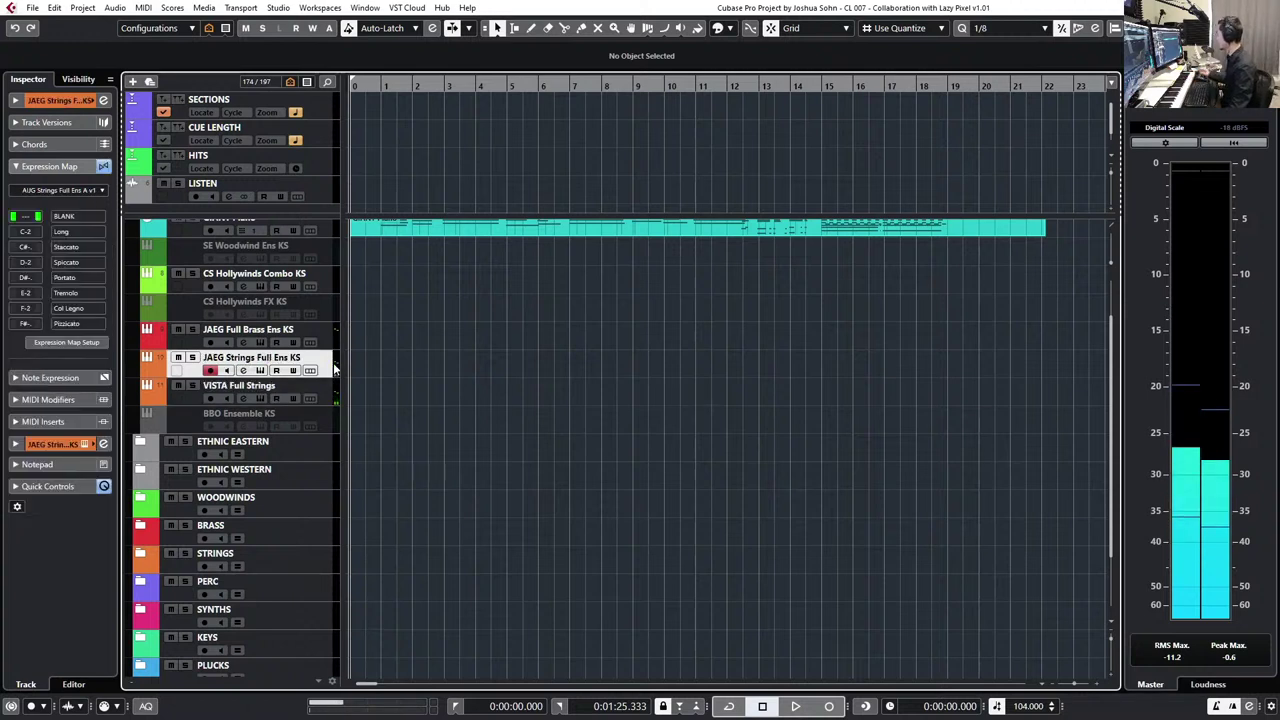
{"action": "scroll", "coordinate": [330, 375], "scroll_direction": "down", "scroll_amount": 3}
{"action": "left_click", "coordinate": [333, 316]}
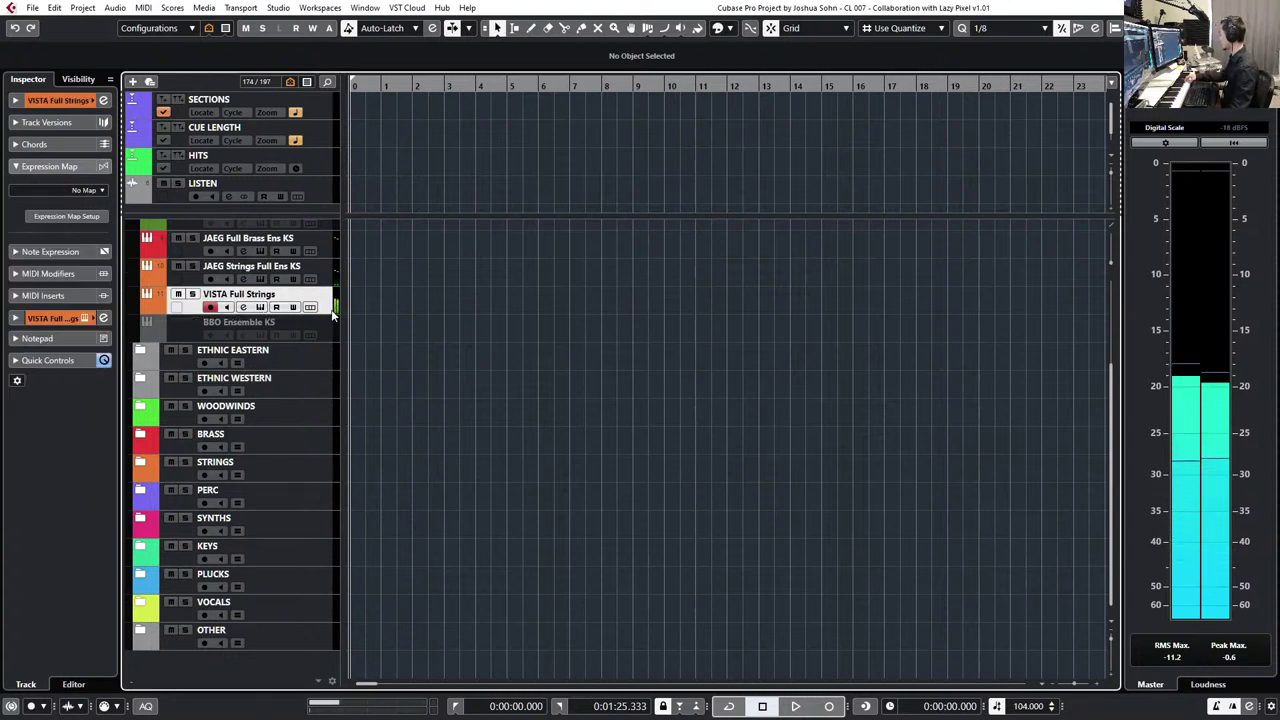
{"action": "scroll", "coordinate": [335, 360], "scroll_direction": "up", "scroll_amount": 3}
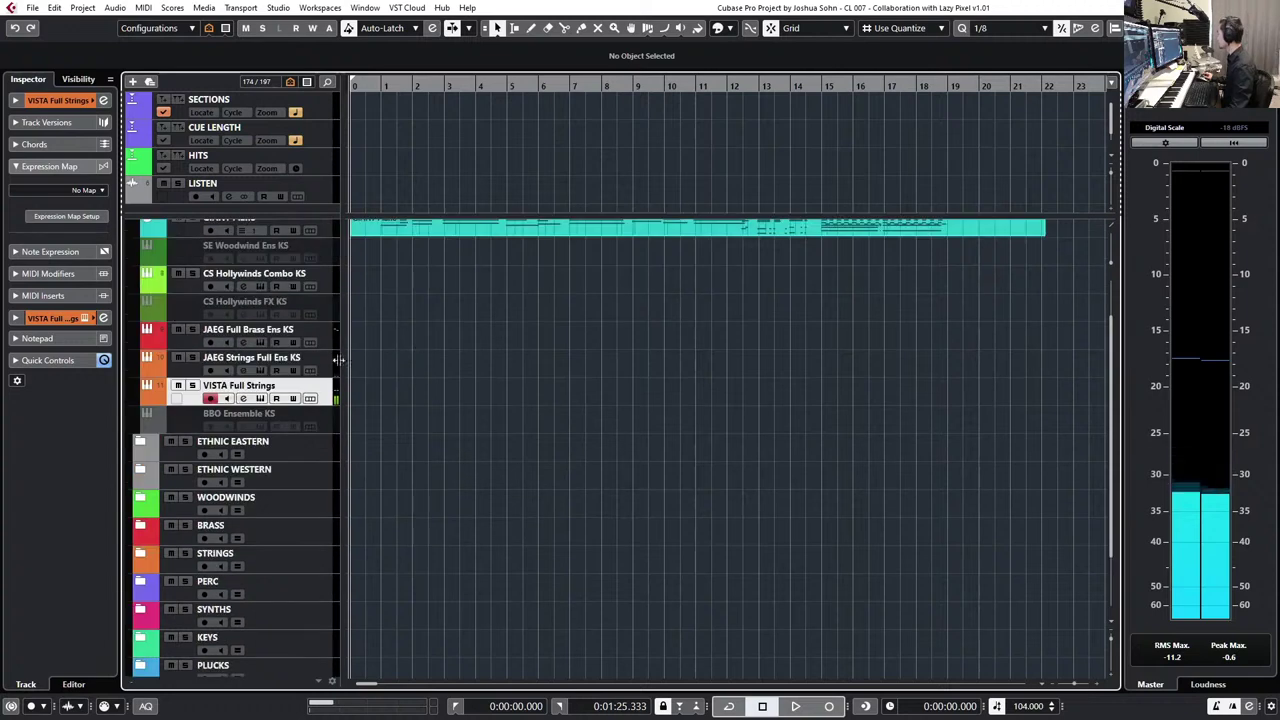
{"action": "left_click", "coordinate": [335, 360]}
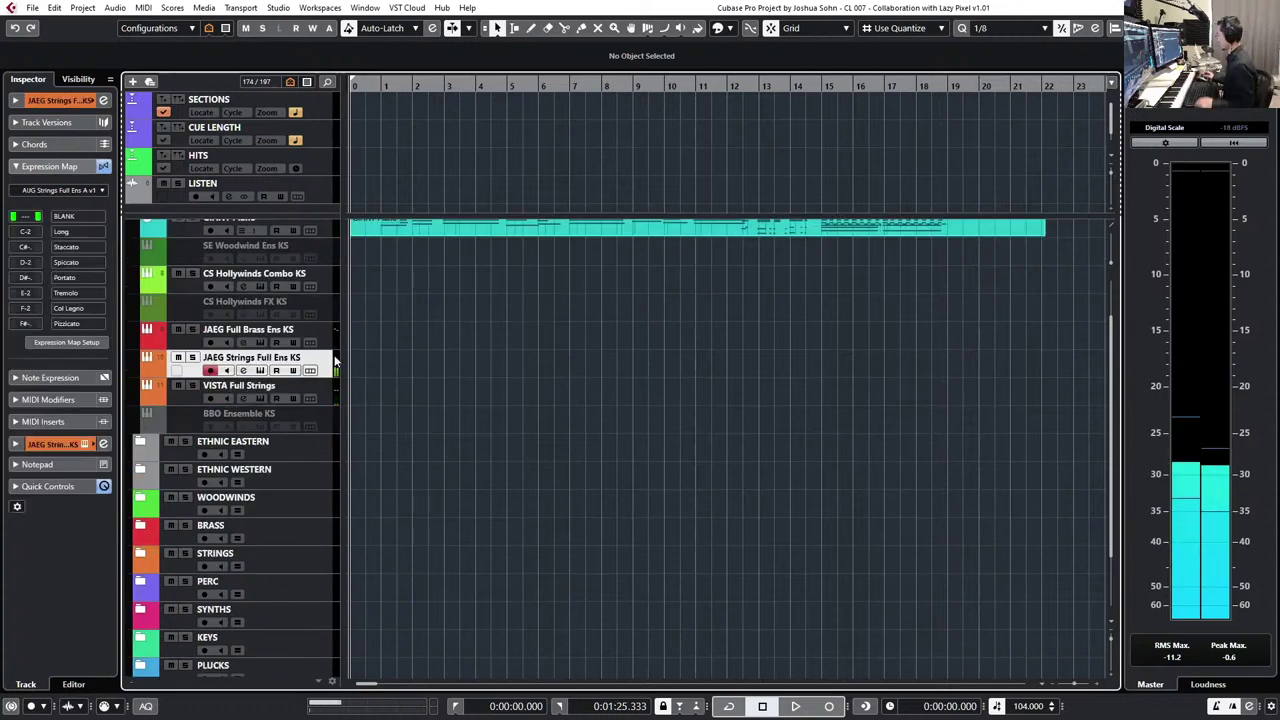
- Rehearse over the piano sketch and record the JAEG Strings Full Ens KS part from the project start to about bar 9
{"action": "scroll", "coordinate": [434, 337], "scroll_direction": "up", "scroll_amount": 2}
{"action": "key", "text": "space"}
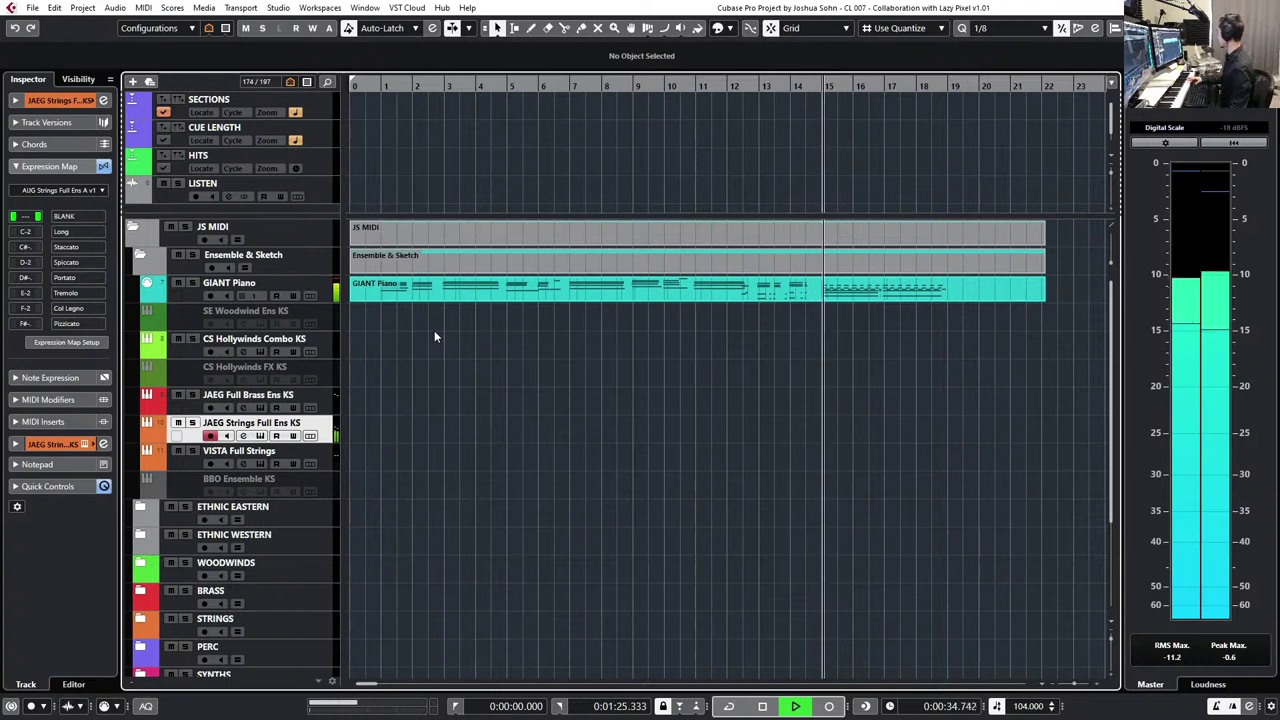
{"action": "key", "text": "space"}
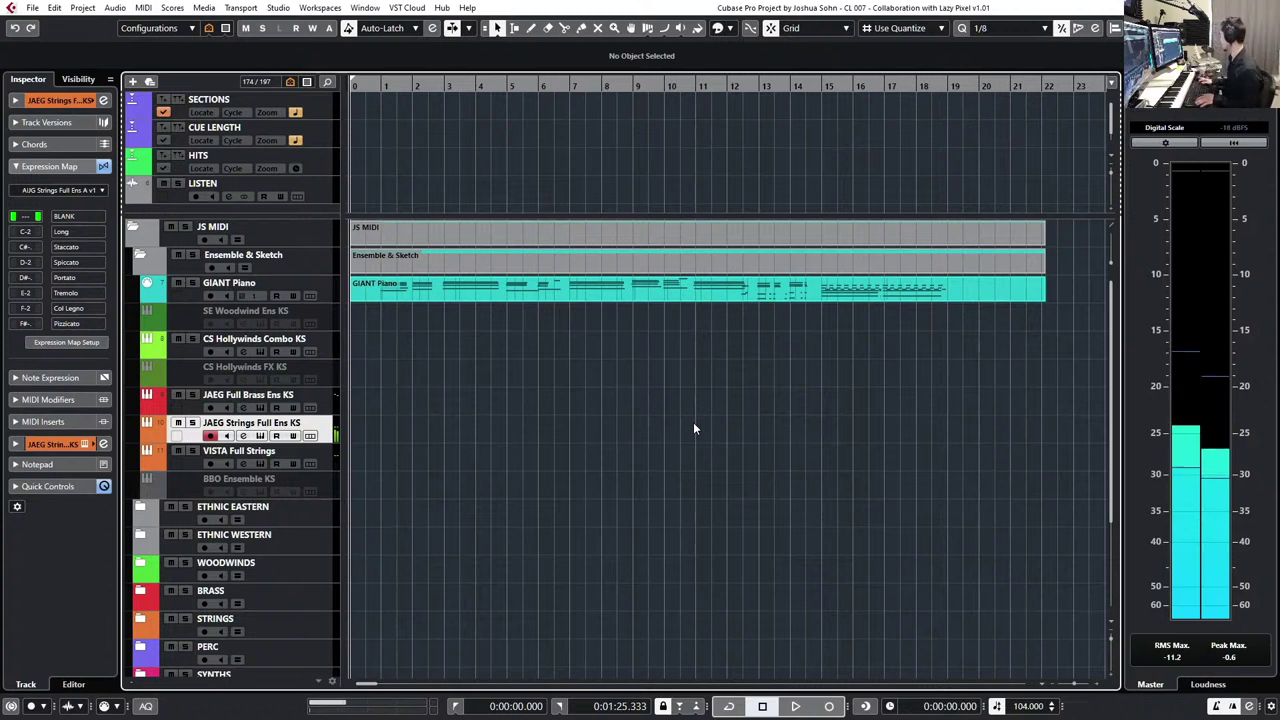
{"action": "key", "text": "KP_Multiply"}
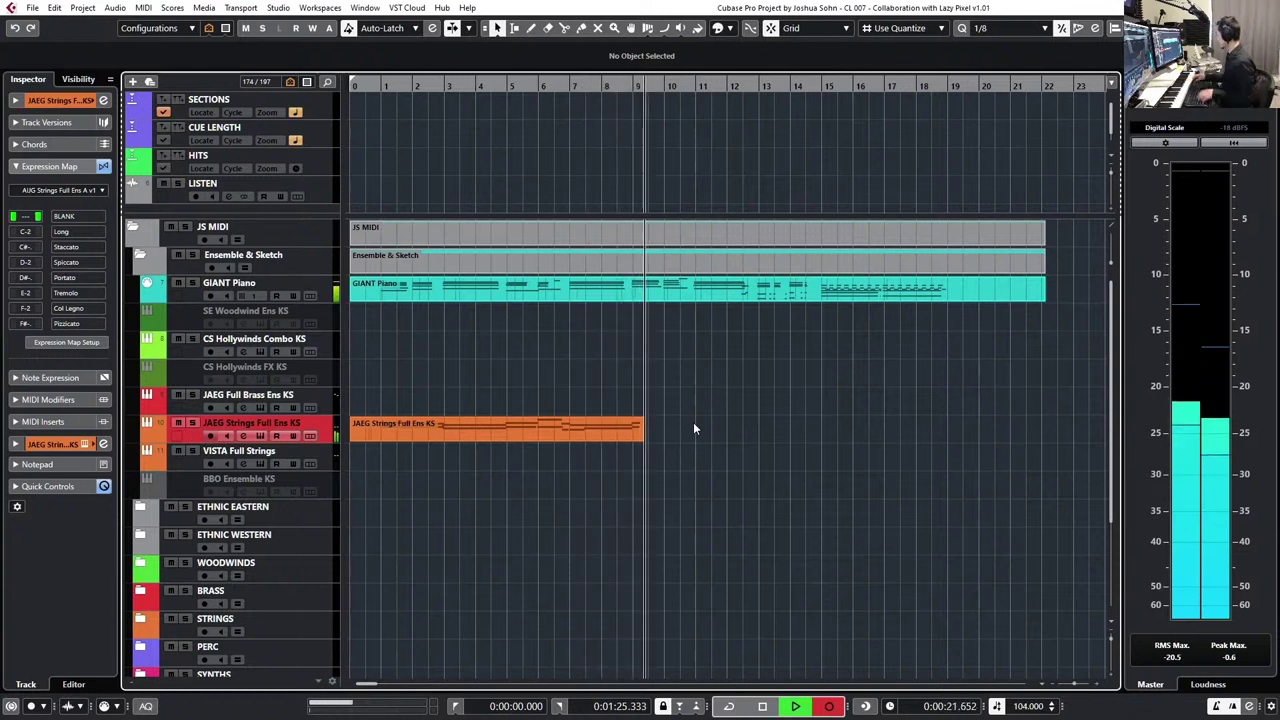
{"action": "key", "text": "space"}
- In the recorded strings part, raise the B3 note at bar 7 to C4 and glue it to the following C4
{"action": "double_click", "coordinate": [603, 425]}
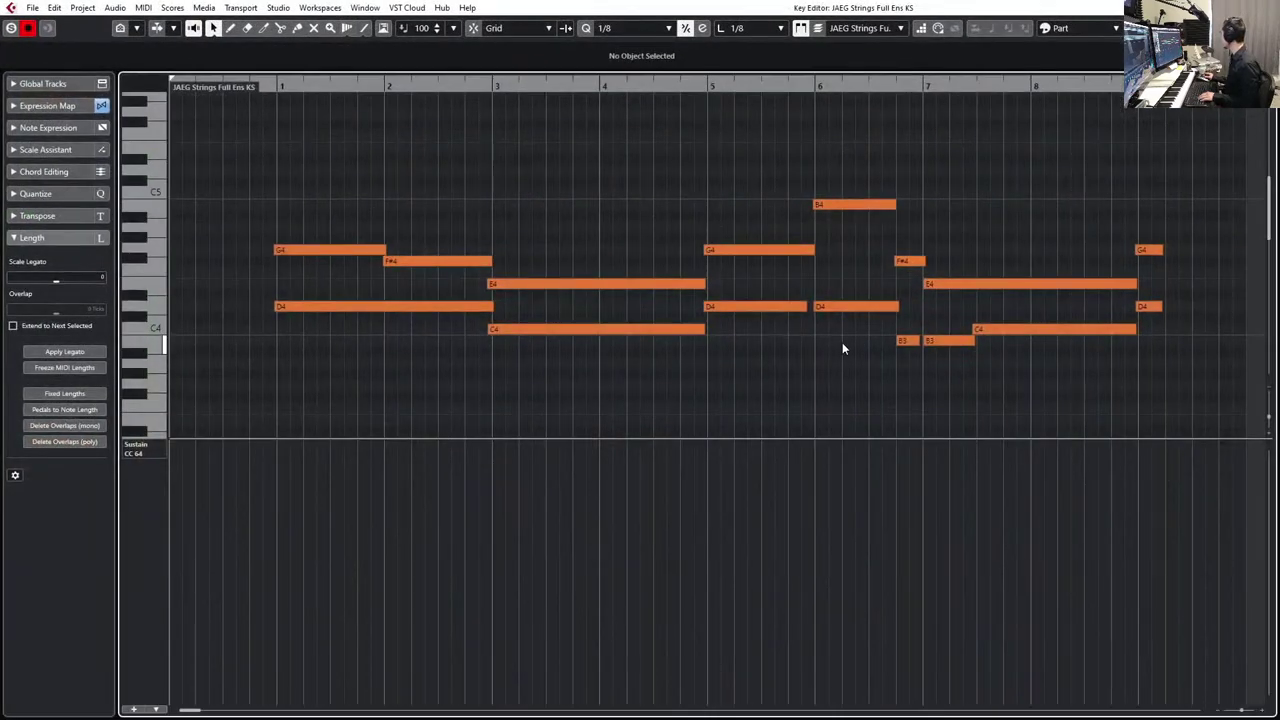
{"action": "left_click", "coordinate": [903, 352]}
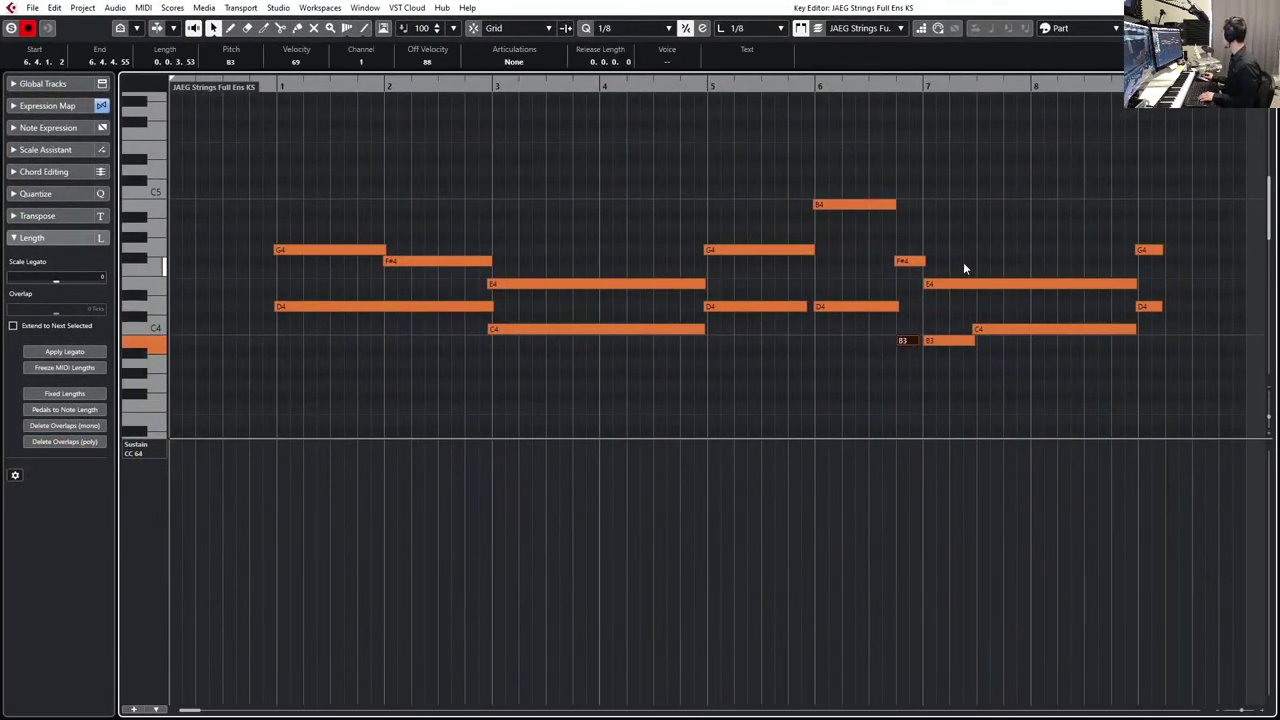
{"action": "left_click", "coordinate": [955, 341]}
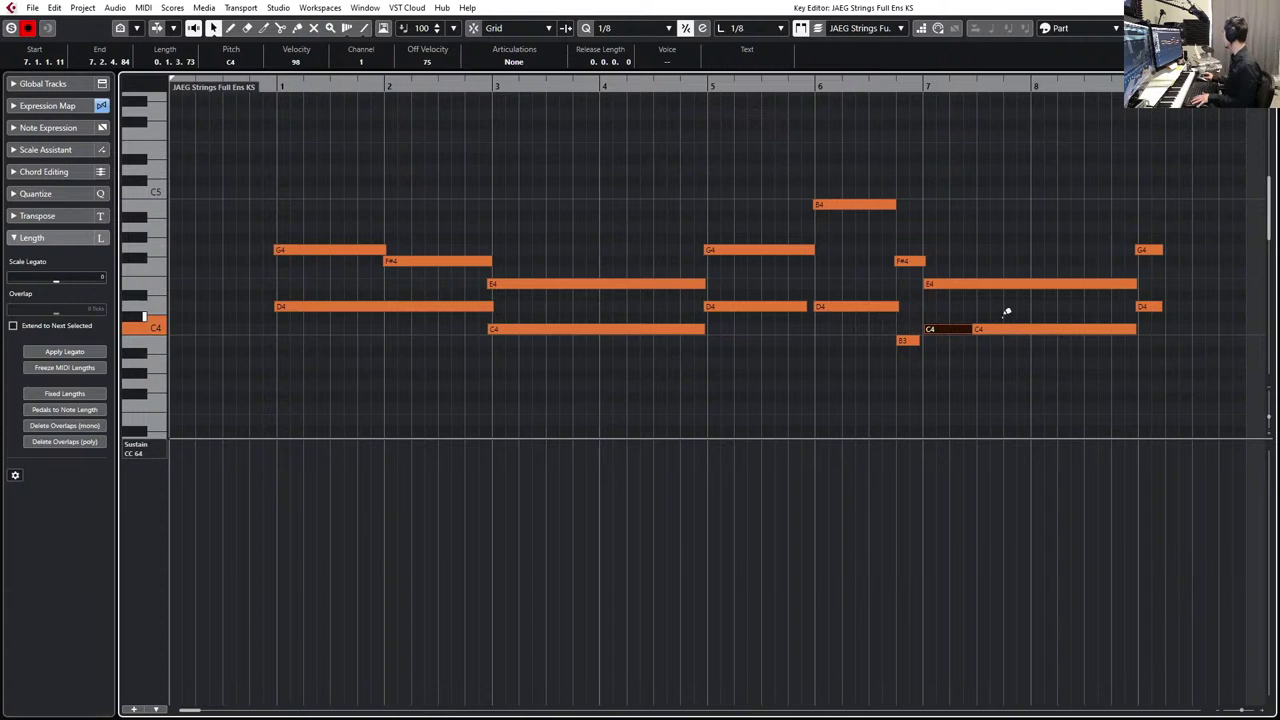
{"action": "key", "text": "4"}
{"action": "left_click", "coordinate": [958, 330]}
- Play the strings part from bar 6, delete the short G4 and D4 notes at bar 9 and close the Key Editor
{"action": "left_click_drag", "start_coordinate": [806, 192], "coordinate": [943, 330]}
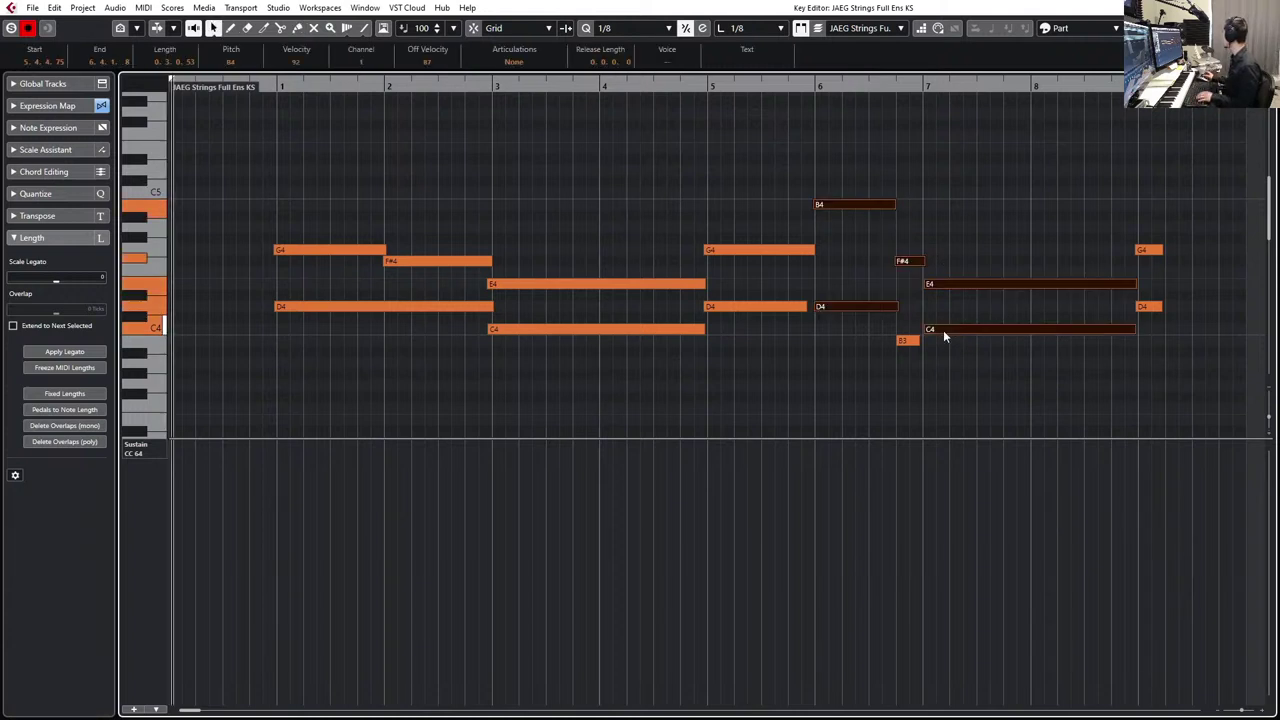
{"action": "key", "text": "l"}
{"action": "scroll", "coordinate": [943, 330], "scroll_direction": "right", "scroll_amount": 3}
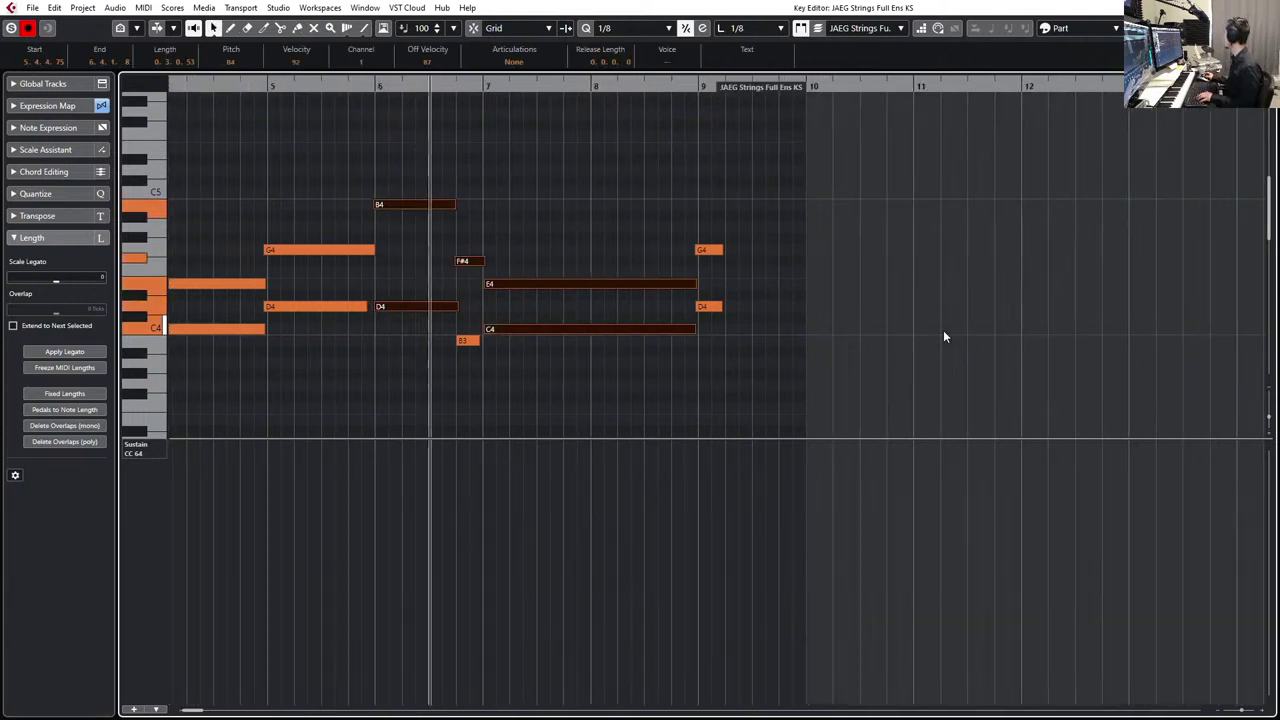
{"action": "left_click", "coordinate": [878, 199]}
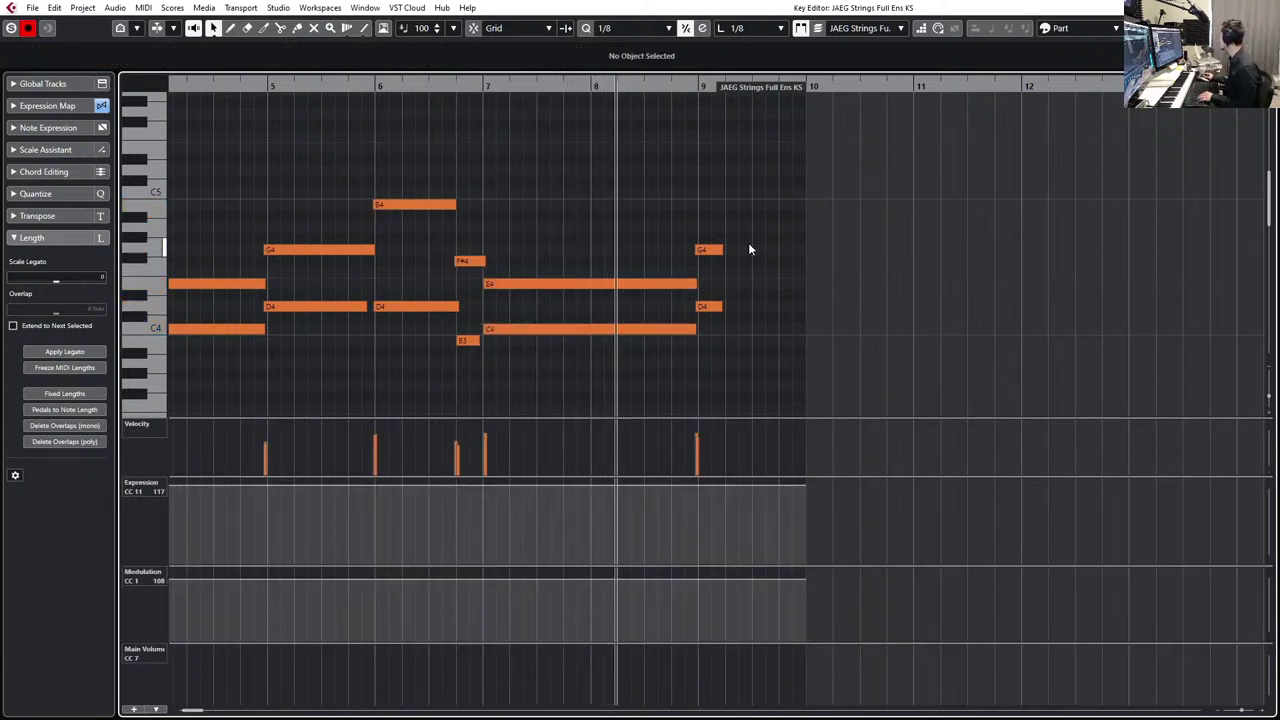
{"action": "left_click_drag", "start_coordinate": [748, 245], "coordinate": [720, 334]}
{"action": "key", "text": "Delete"}
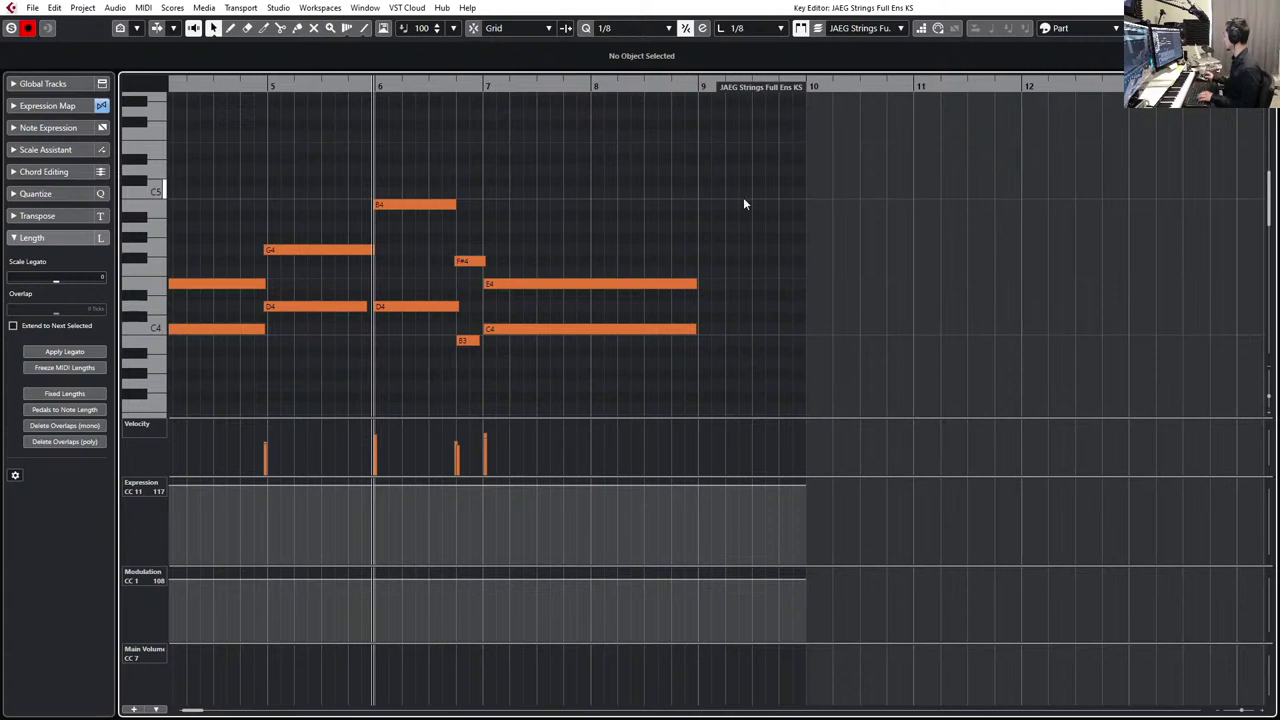
{"action": "key", "text": "Escape"}
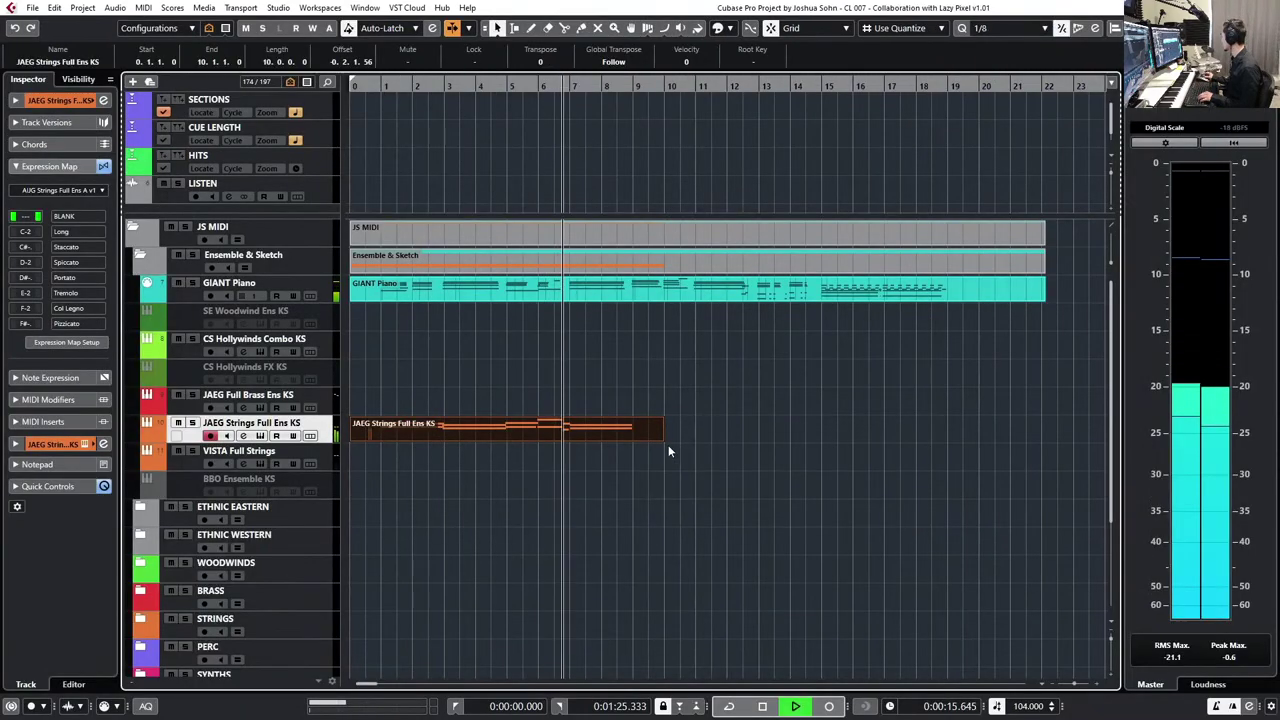
- Extend the end of the JAEG Strings part to 22.1.3.0, stop playback and move the playhead to about bar 8
{"action": "left_click_drag", "start_coordinate": [663, 437], "coordinate": [1040, 437]}
{"action": "key", "text": "space"}
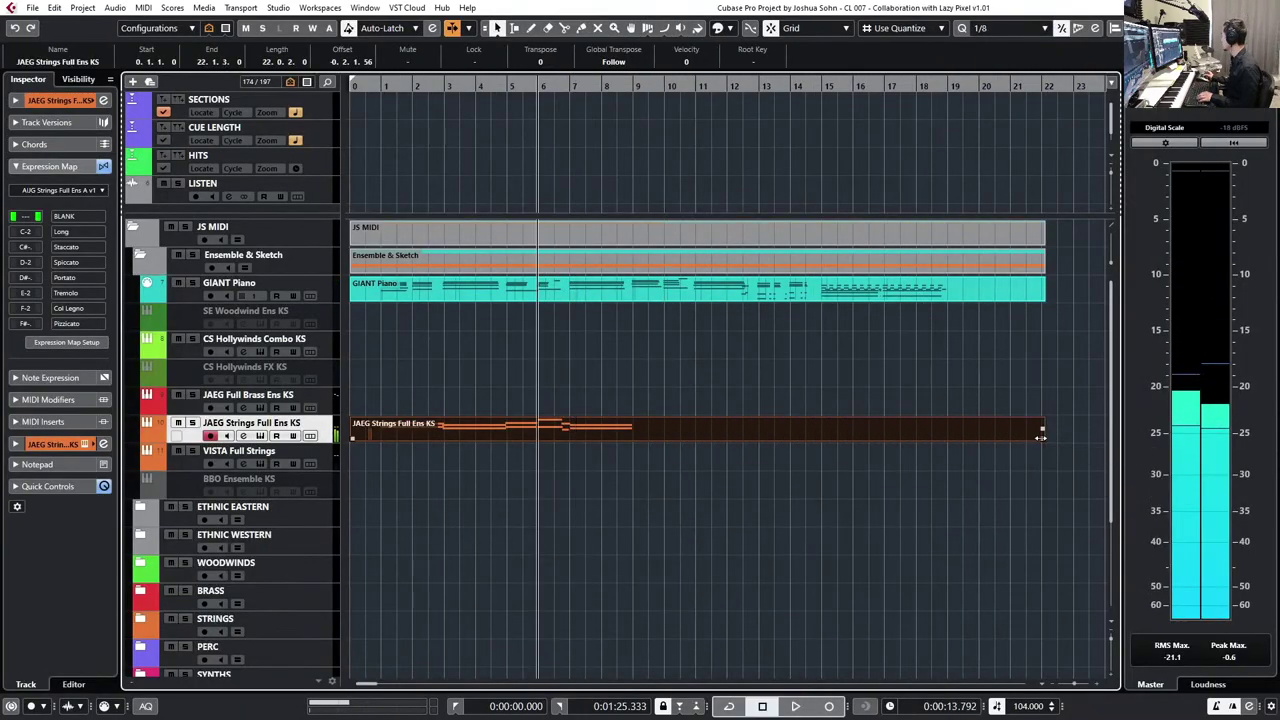
{"action": "key", "text": "KP_Add"}
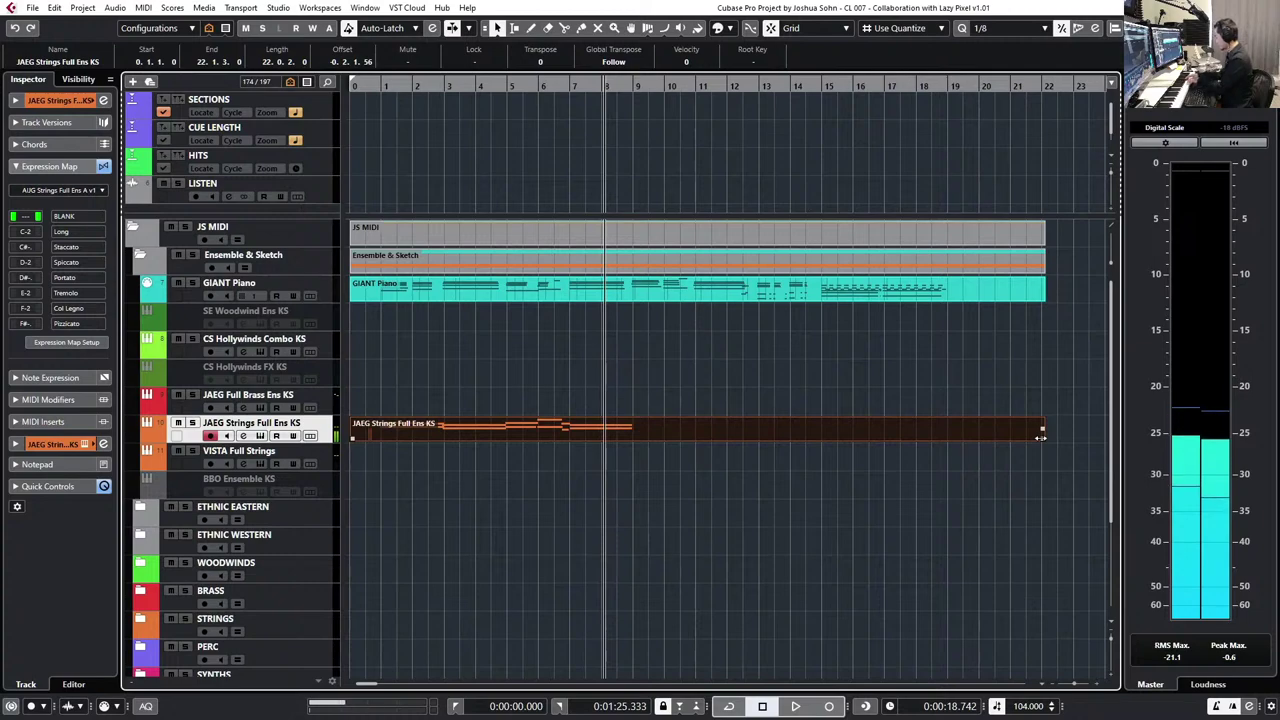
- Examine the GIANT Piano chords in bars 9 to 14 in the Key Editor during playback and close the editor
{"action": "double_click", "coordinate": [716, 290]}
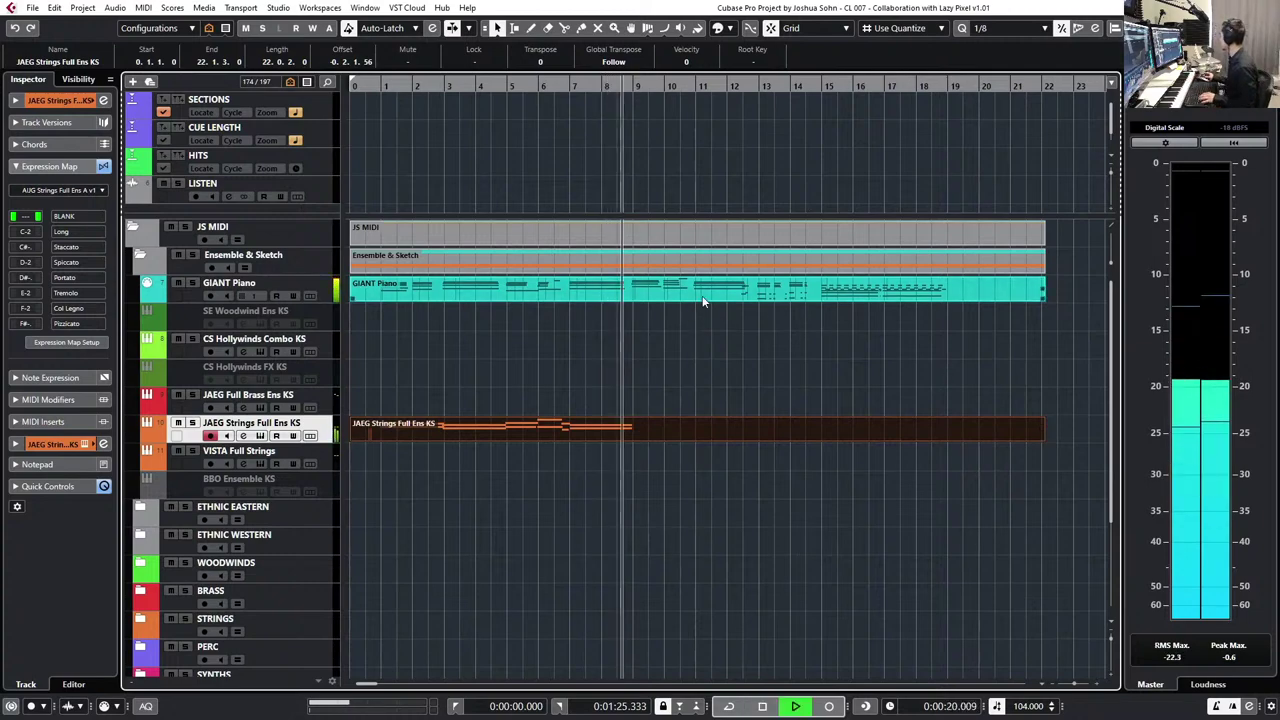
{"action": "scroll", "coordinate": [762, 217], "scroll_direction": "right", "scroll_amount": 10}
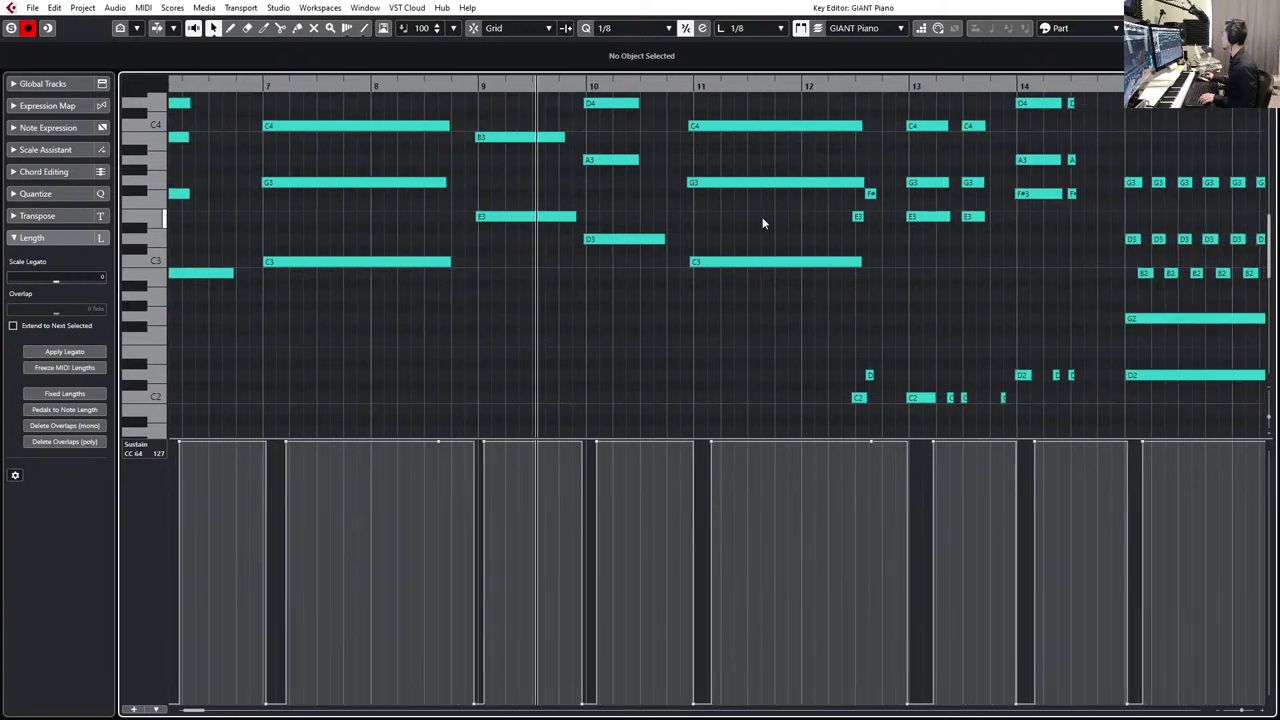
{"action": "scroll", "coordinate": [762, 222], "scroll_direction": "up", "scroll_amount": 3}
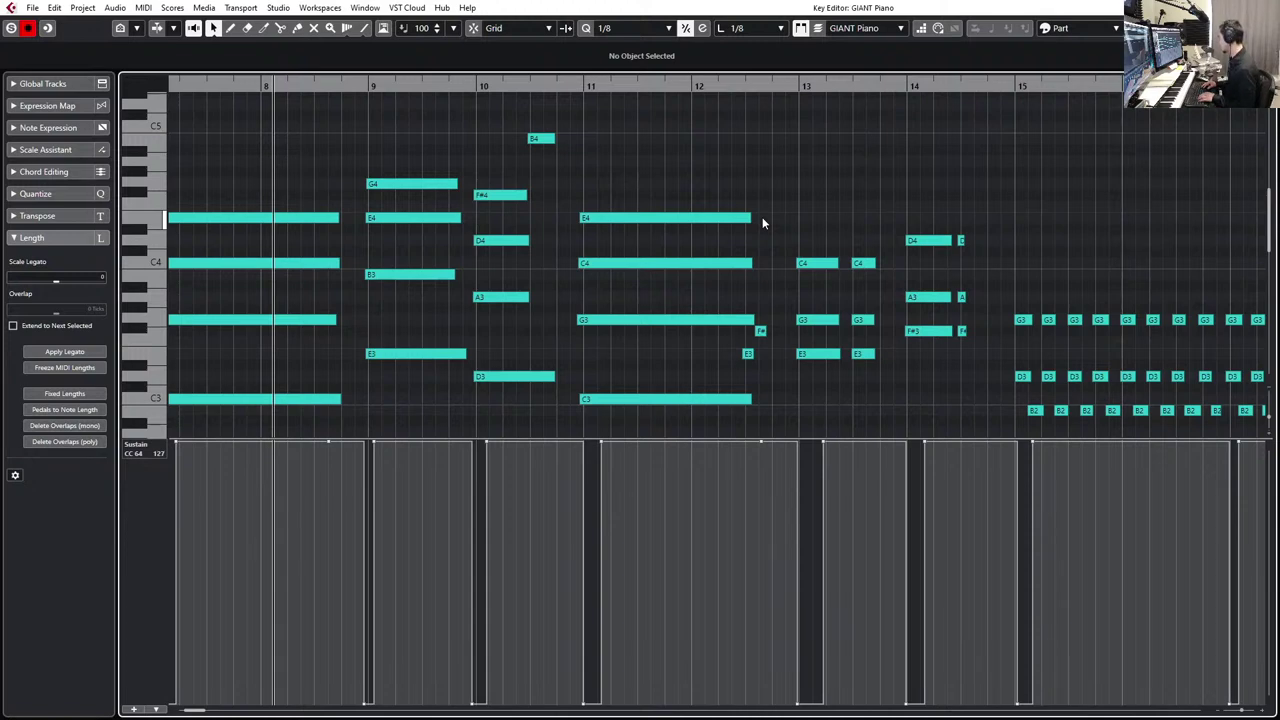
{"action": "key", "text": "Return"}
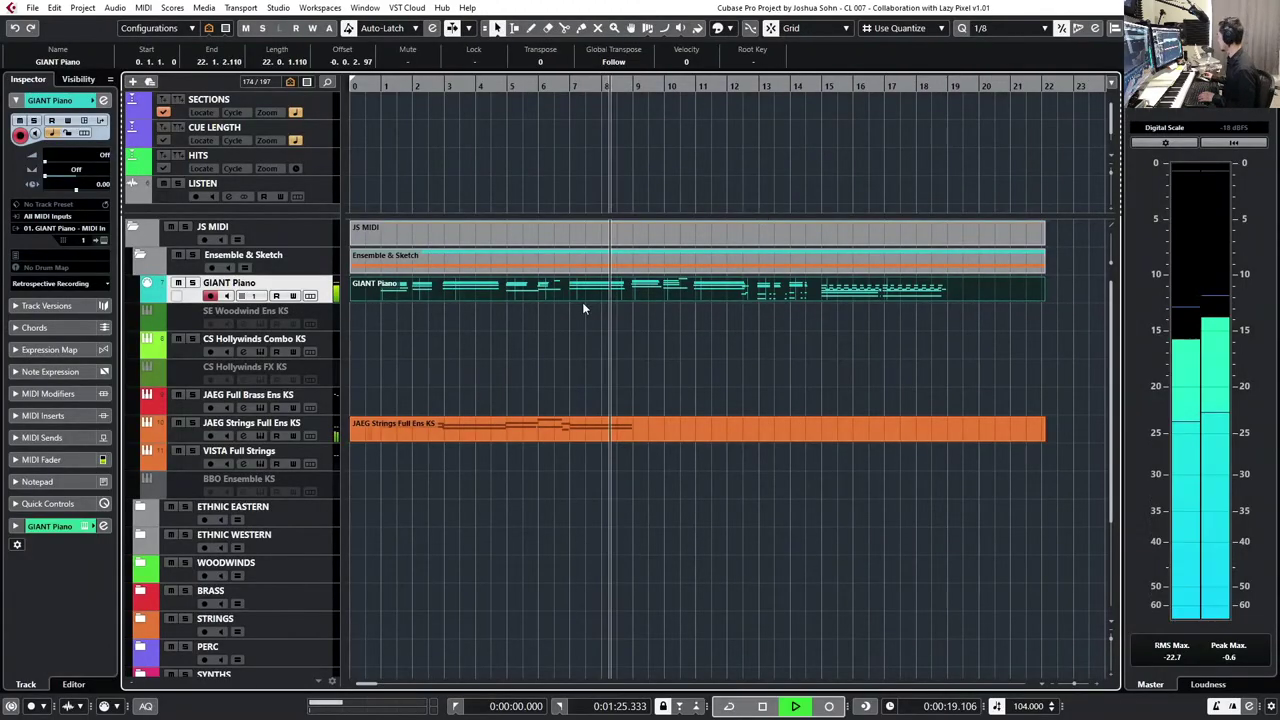
- Select the JAEG Strings Full Ens KS track and rehearse over the piano sketch from about bar 8
{"action": "left_click", "coordinate": [330, 432]}
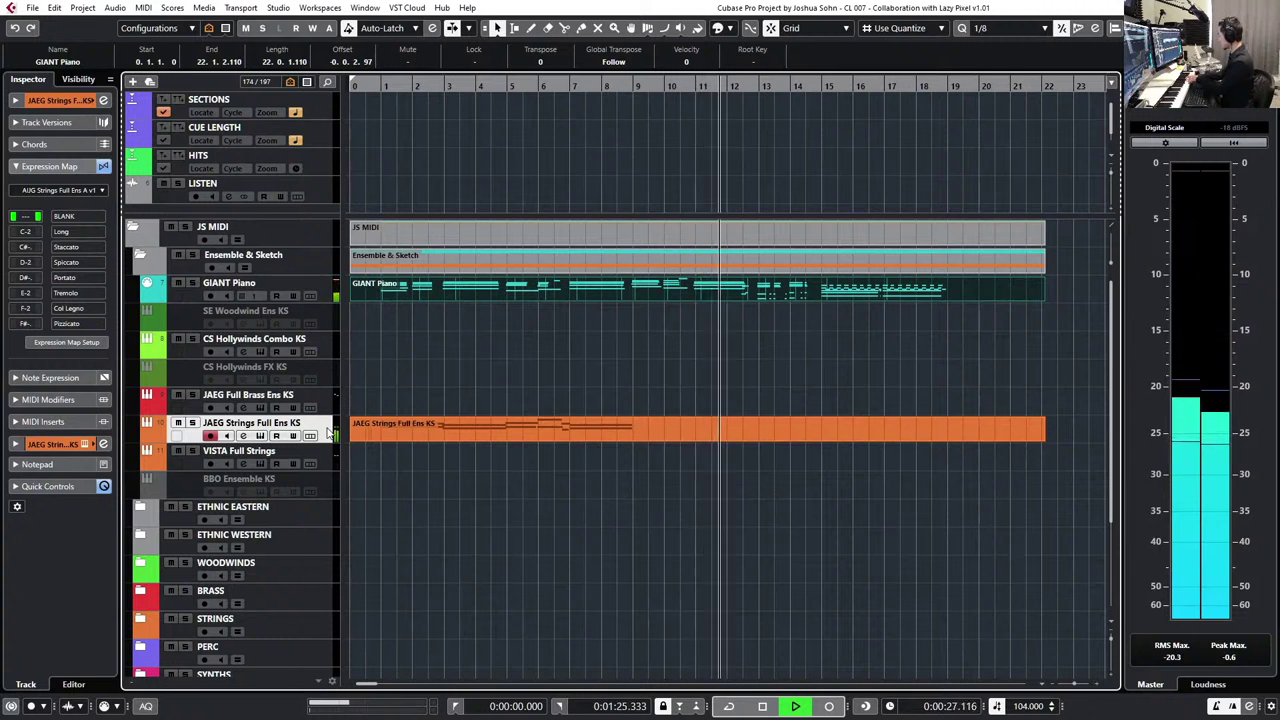
{"action": "key", "text": "space"}
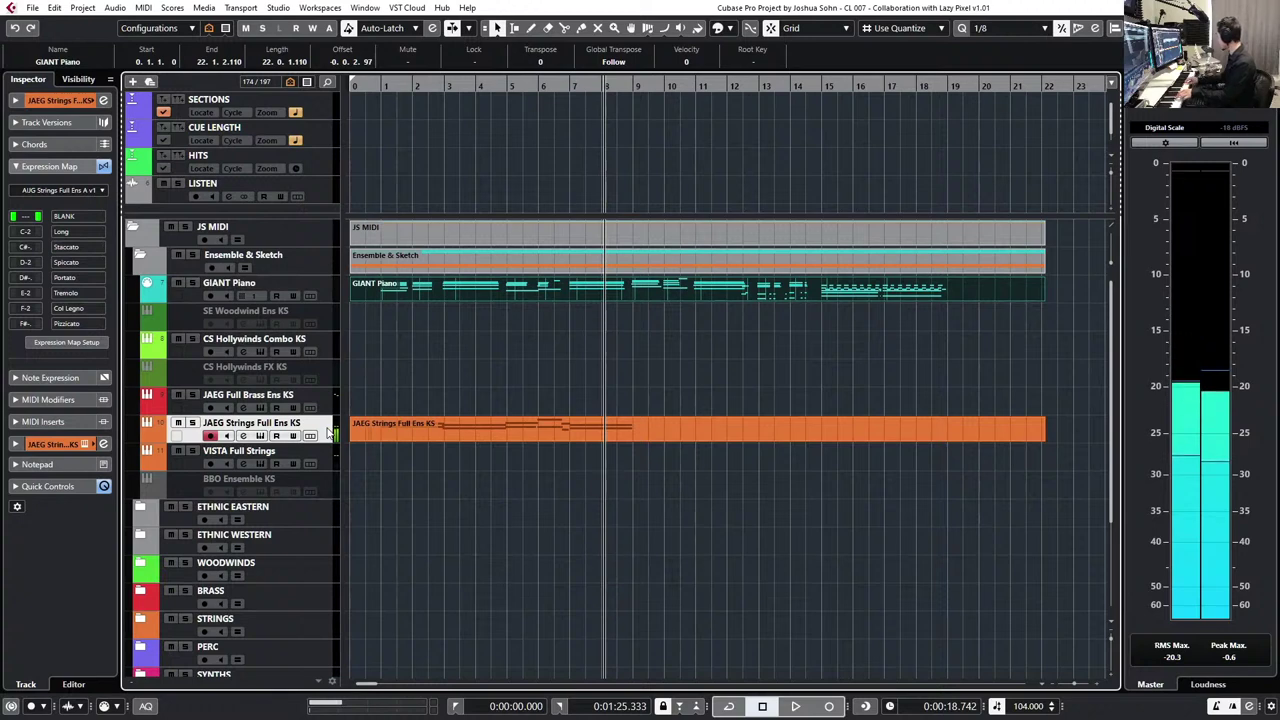
{"action": "key", "text": "space"}
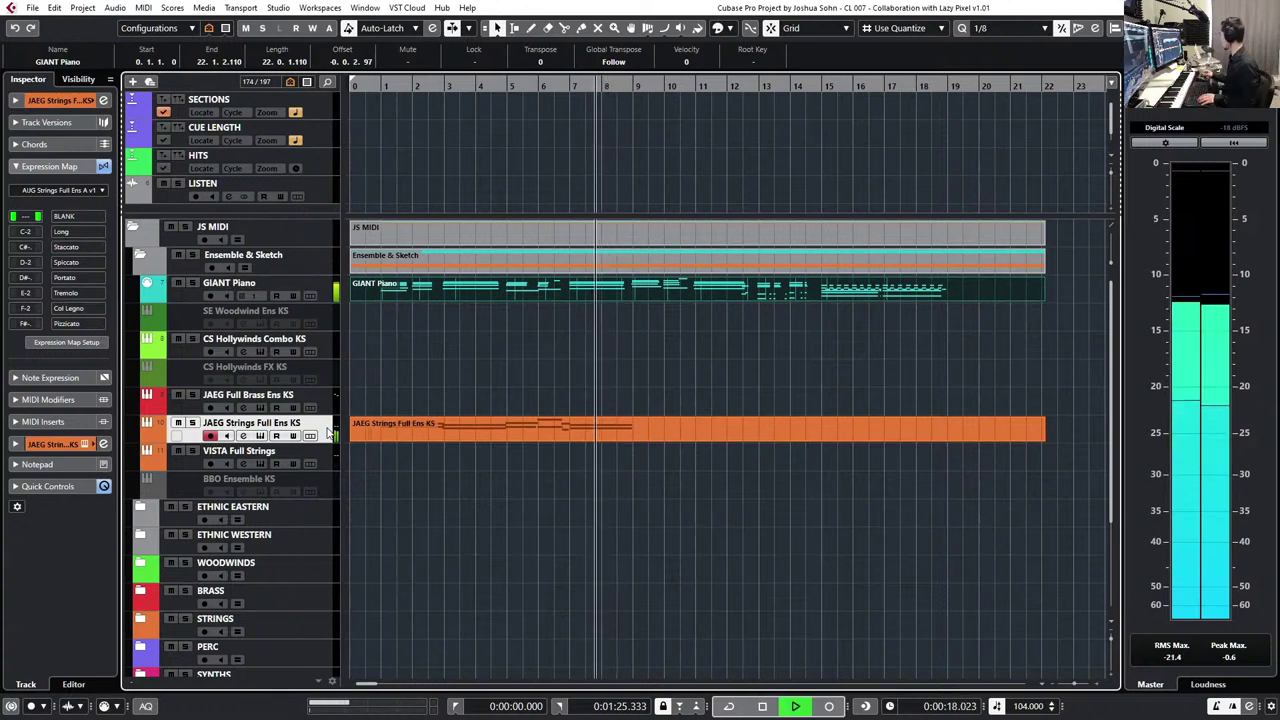
- Open the JAEG Strings part in the Key Editor and record its continuation from bar 9 through bar 18
{"action": "double_click", "coordinate": [471, 436]}
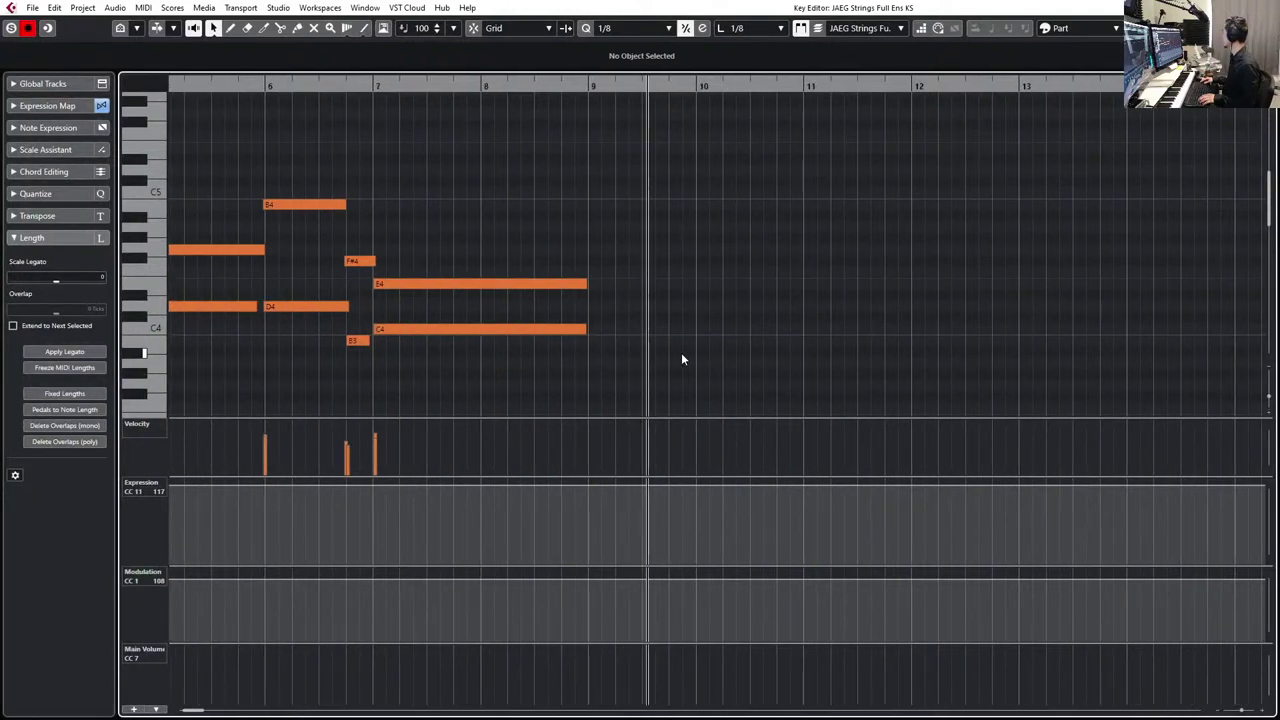
{"action": "key", "text": "space"}
{"action": "key", "text": "KP_Subtract"}
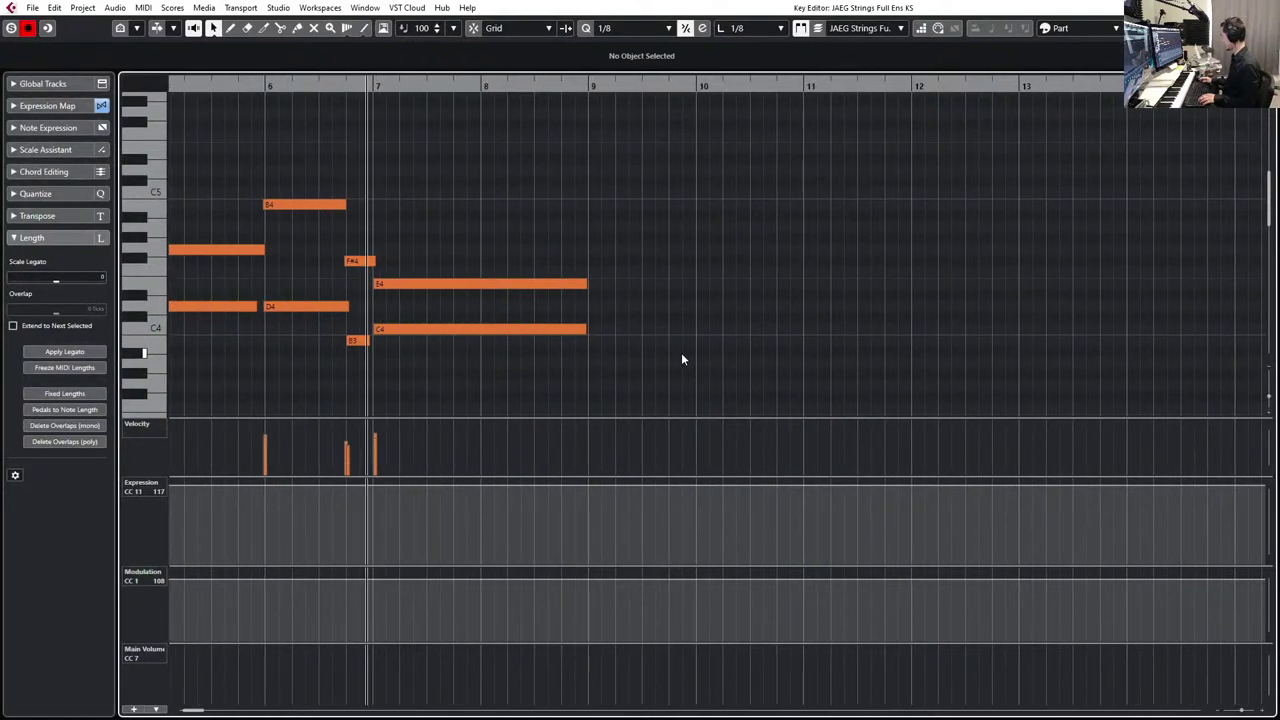
{"action": "key", "text": "space"}
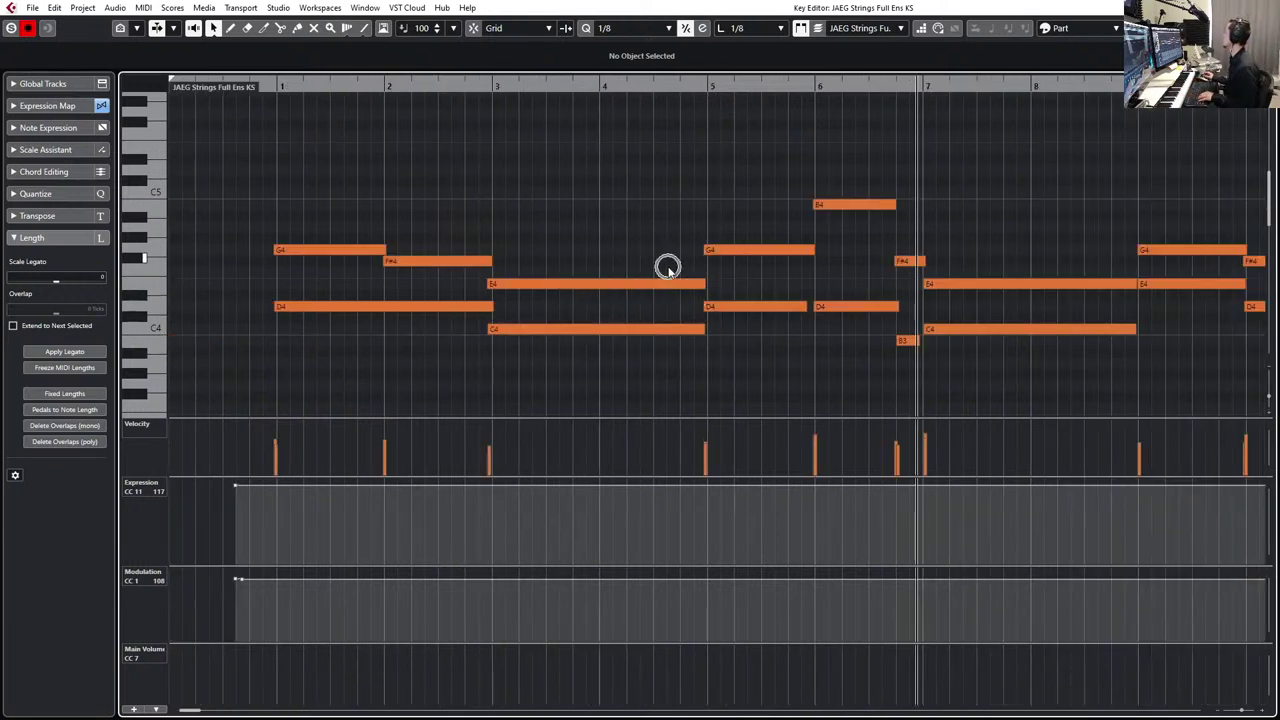
- Select the string notes starting in bars 1 to 5 and move the playhead to the start of the selection
{"action": "key", "text": "g"}
{"action": "key", "text": "g"}
{"action": "key", "text": "g"}
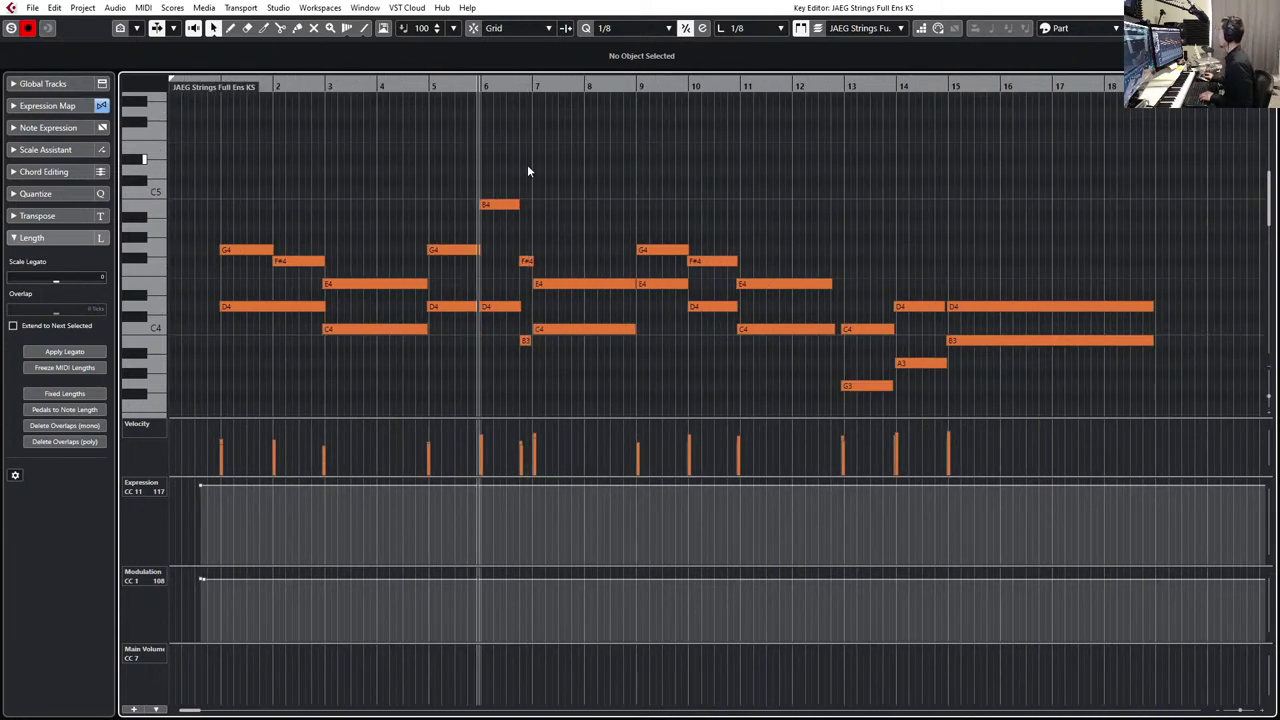
{"action": "left_click_drag", "start_coordinate": [476, 190], "coordinate": [227, 366]}
{"action": "key", "text": "l"}
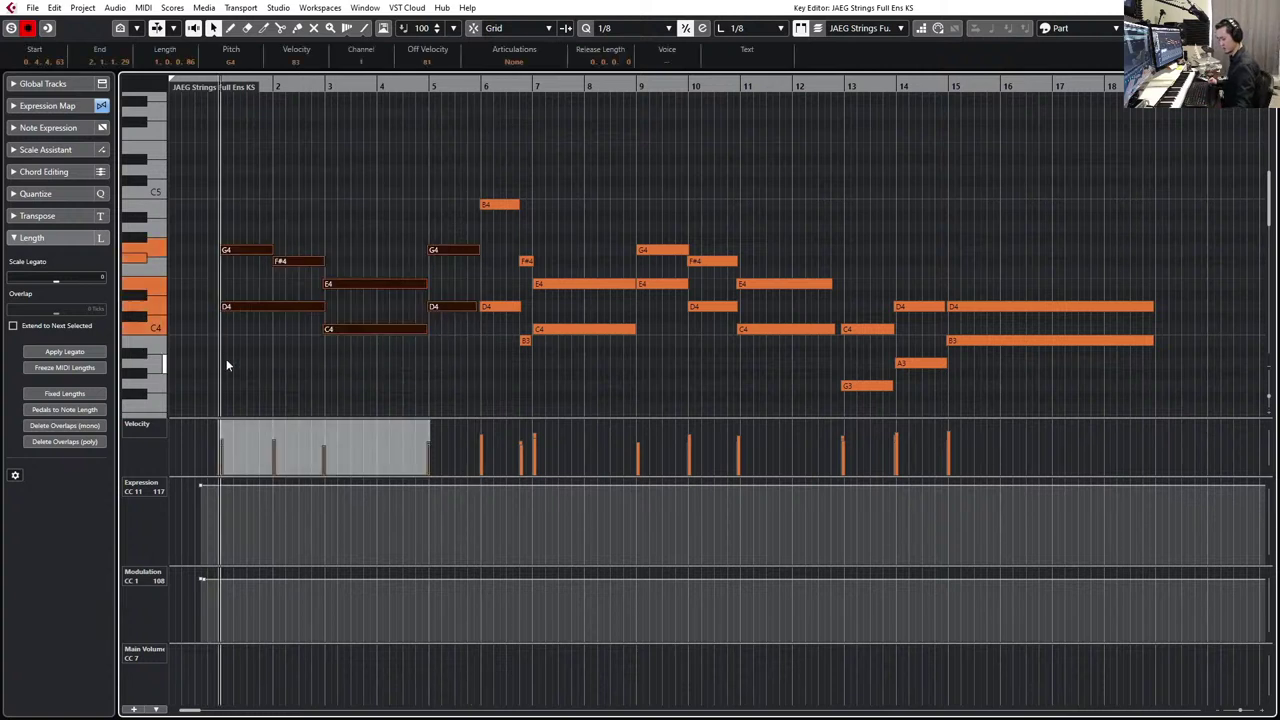
- Rehearse the Expression and Modulation moves near bar 1, return to the project start, and open the MIDI record mode options
{"action": "key", "text": "space"}
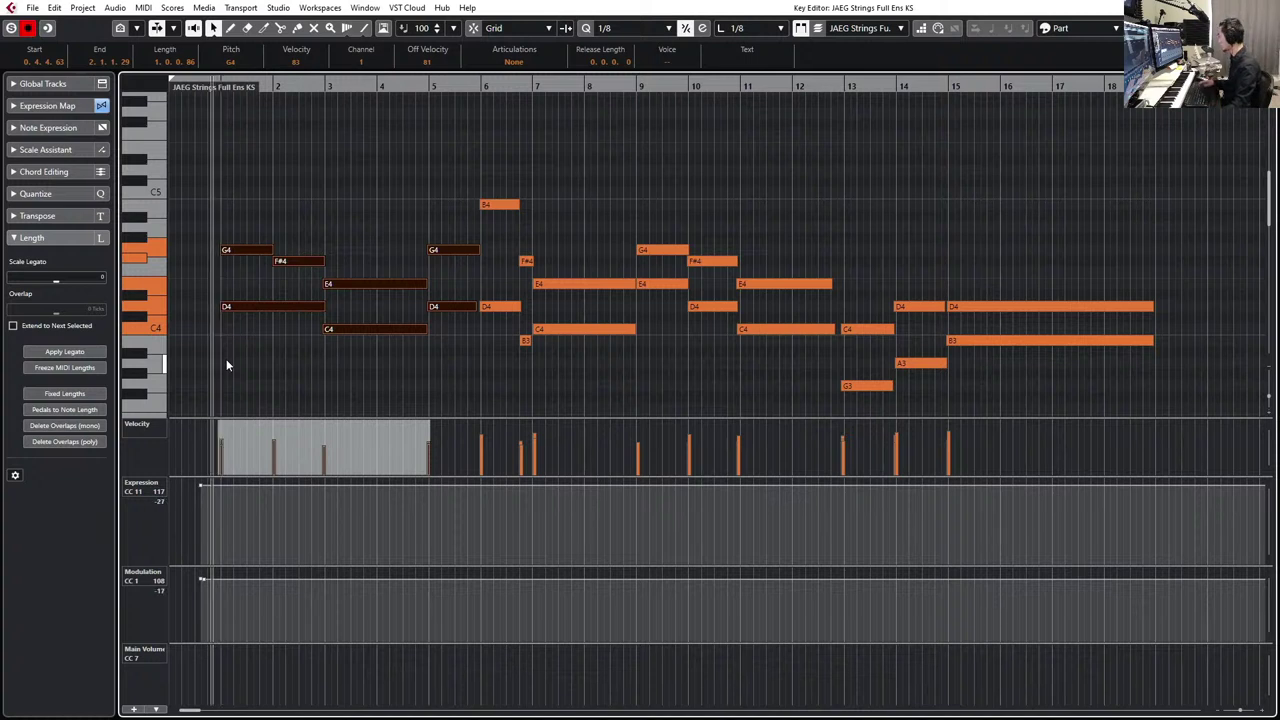
{"action": "key", "text": "space"}
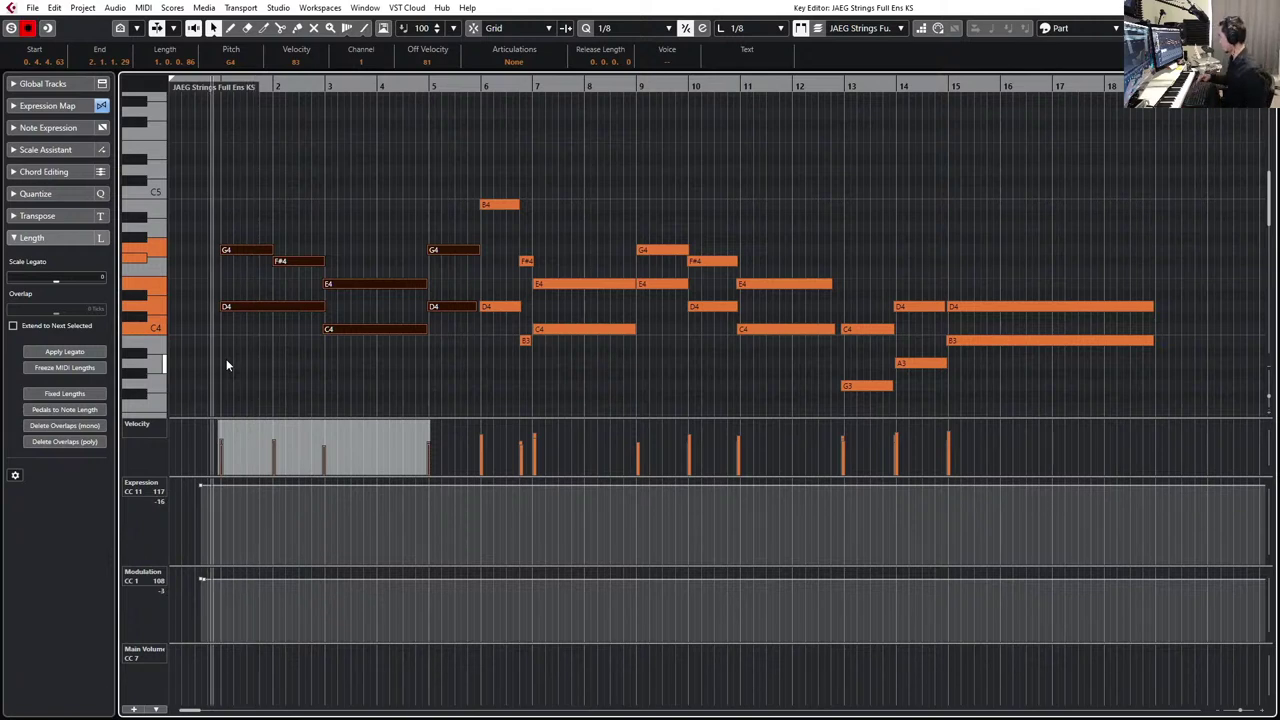
{"action": "key", "text": "Home"}
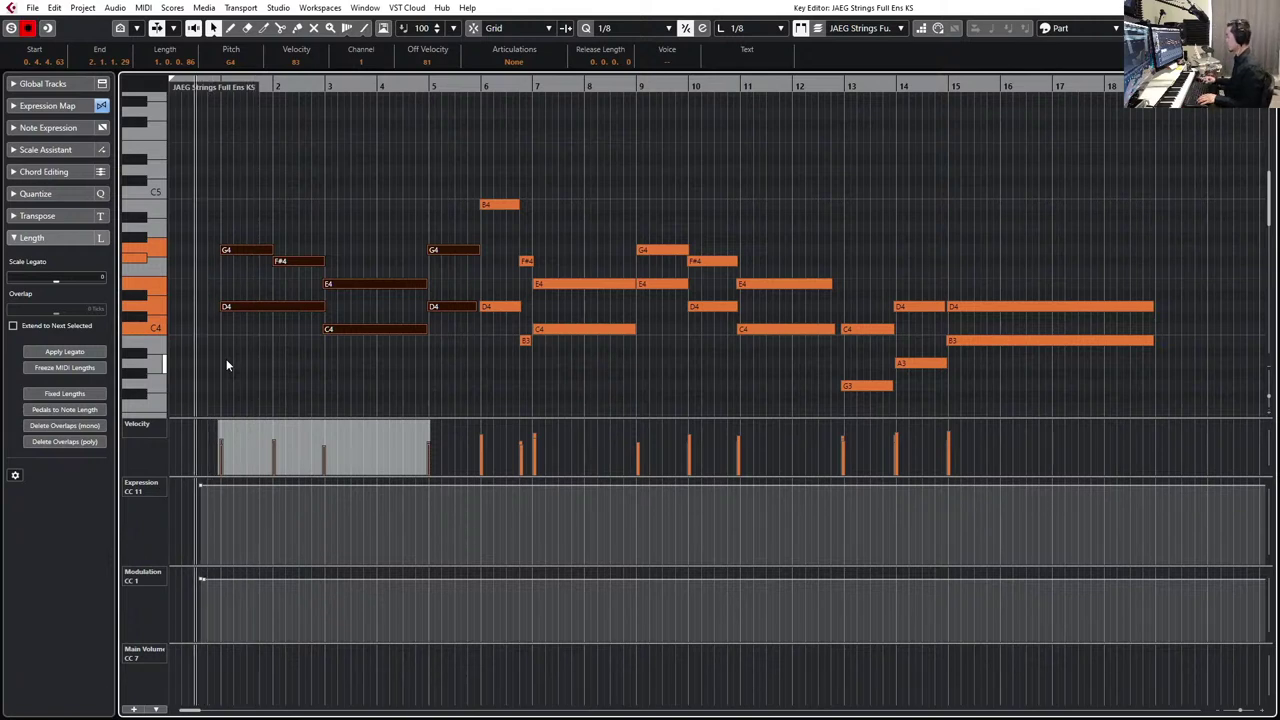
{"action": "key", "text": "ctrl+e"}
{"action": "left_click", "coordinate": [117, 706]}
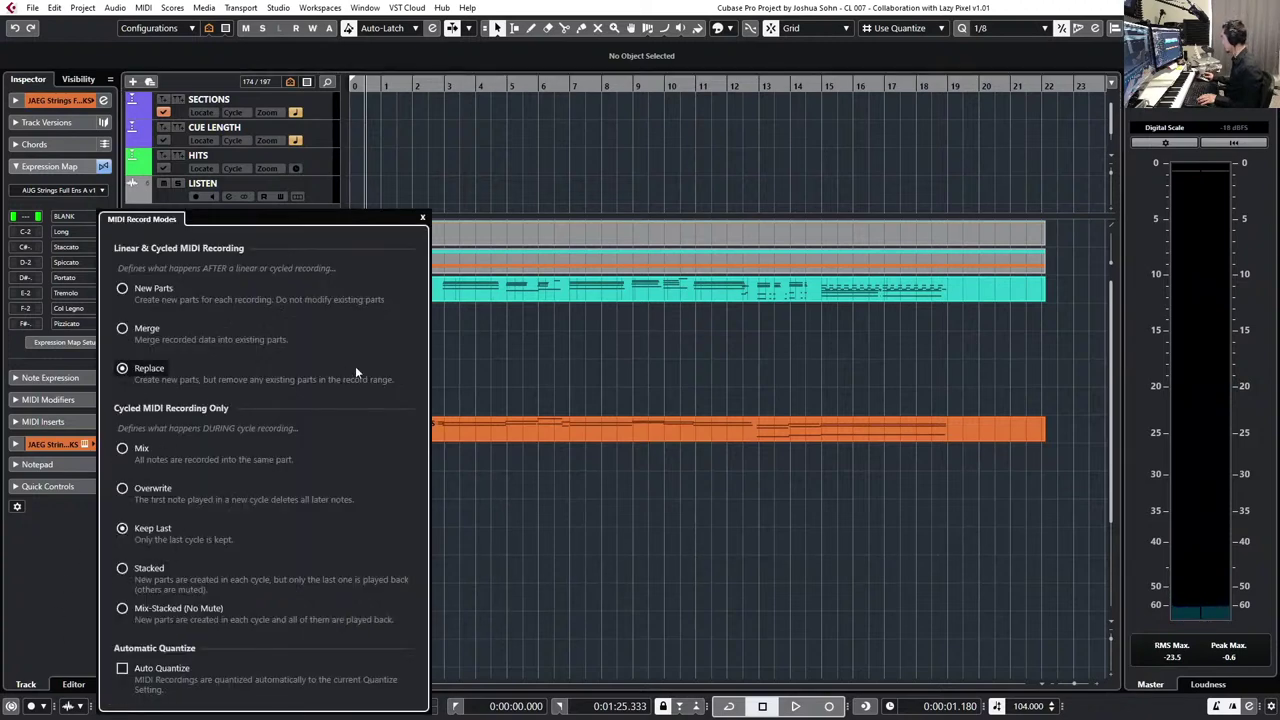
- Reopen the JAEG Strings part and record Expression (CC 11) and Modulation (CC 1) swells over its notes through bar 18
{"action": "double_click", "coordinate": [524, 422]}
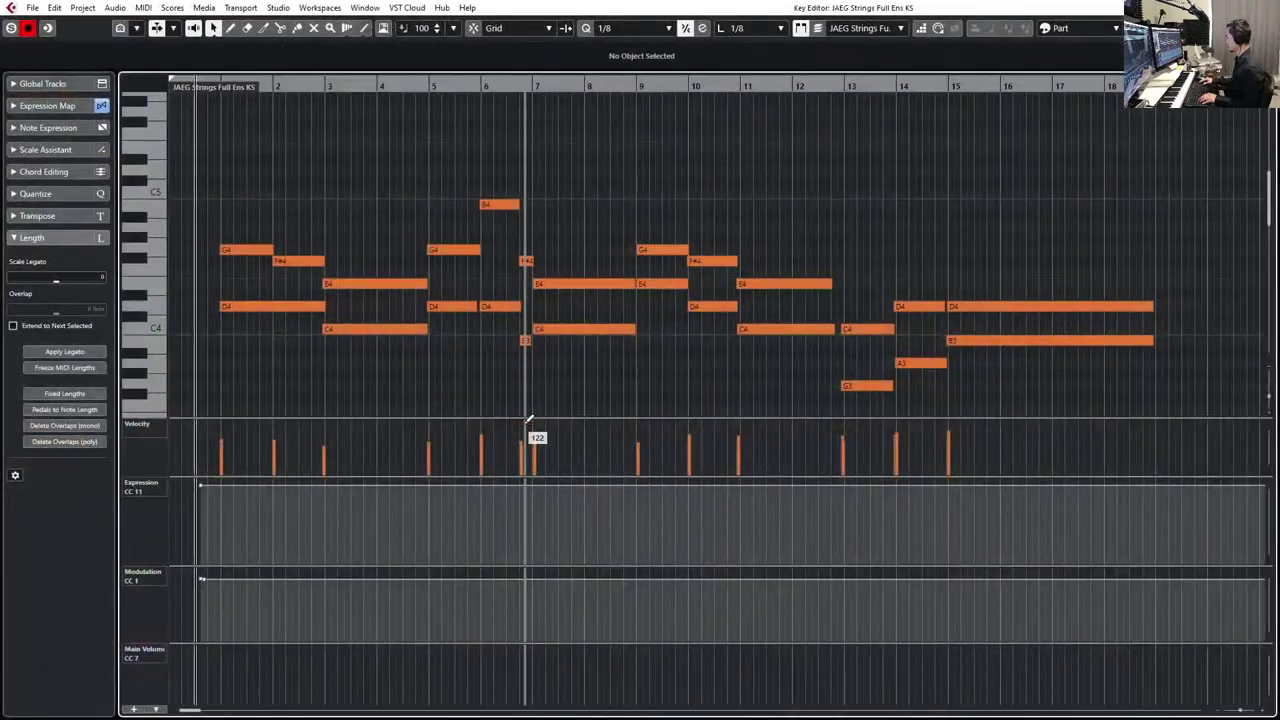
{"action": "key", "text": "g"}
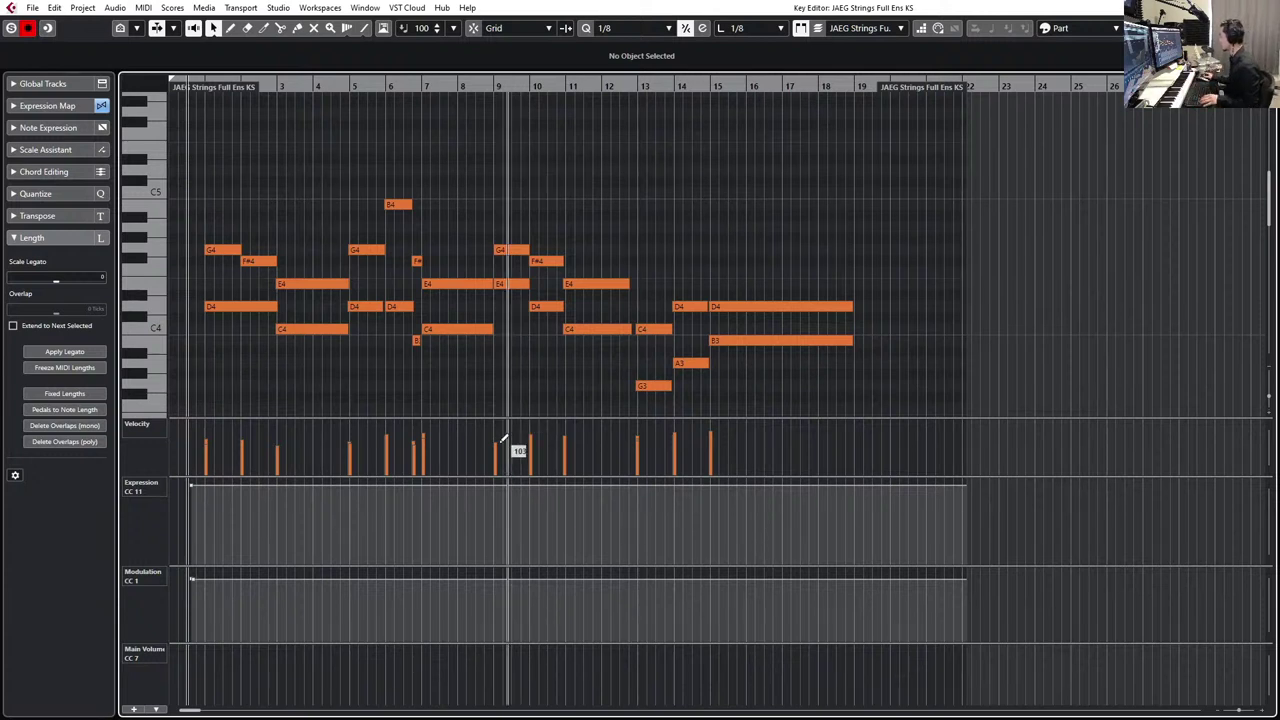
{"action": "left_click_drag", "start_coordinate": [307, 492], "coordinate": [735, 515]}
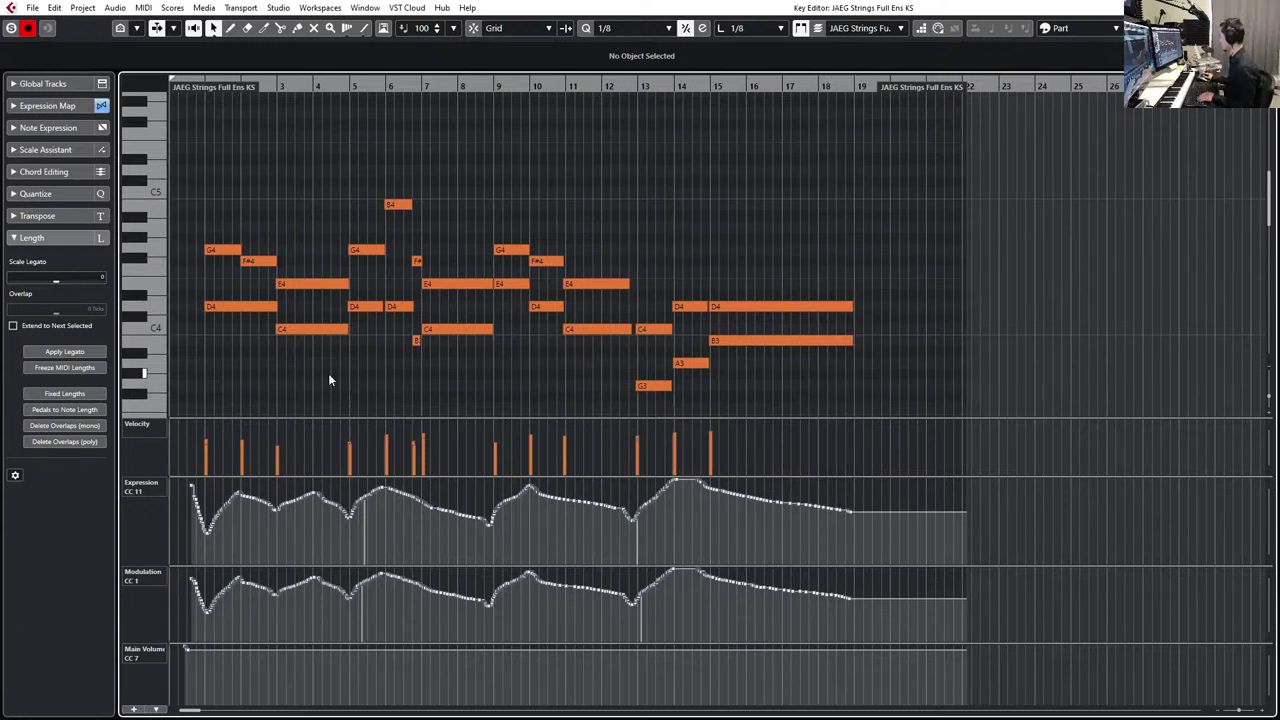
- Shorten the E4 and C4 chords starting in bars 3, 7 and 11 so each releases before the next phrase
{"action": "left_click", "coordinate": [320, 331]}
{"action": "left_click", "coordinate": [448, 330], "text": "shift"}
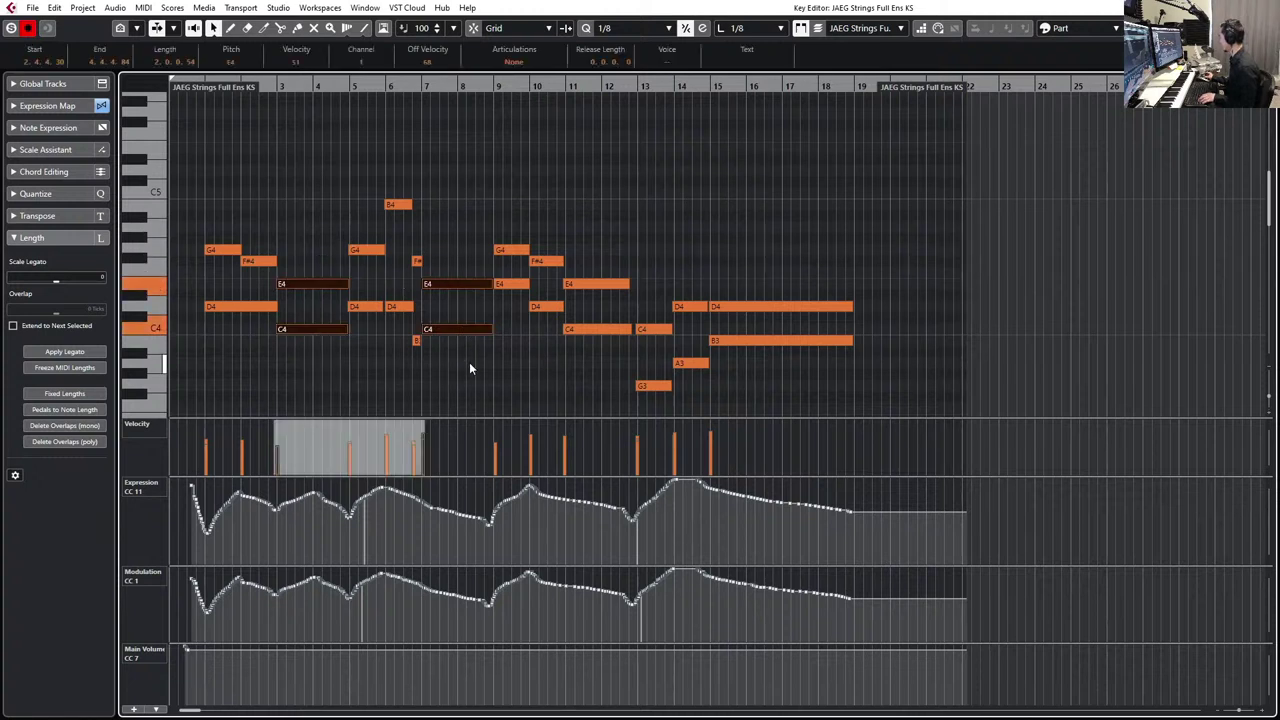
{"action": "left_click_drag", "start_coordinate": [490, 327], "coordinate": [483, 328]}
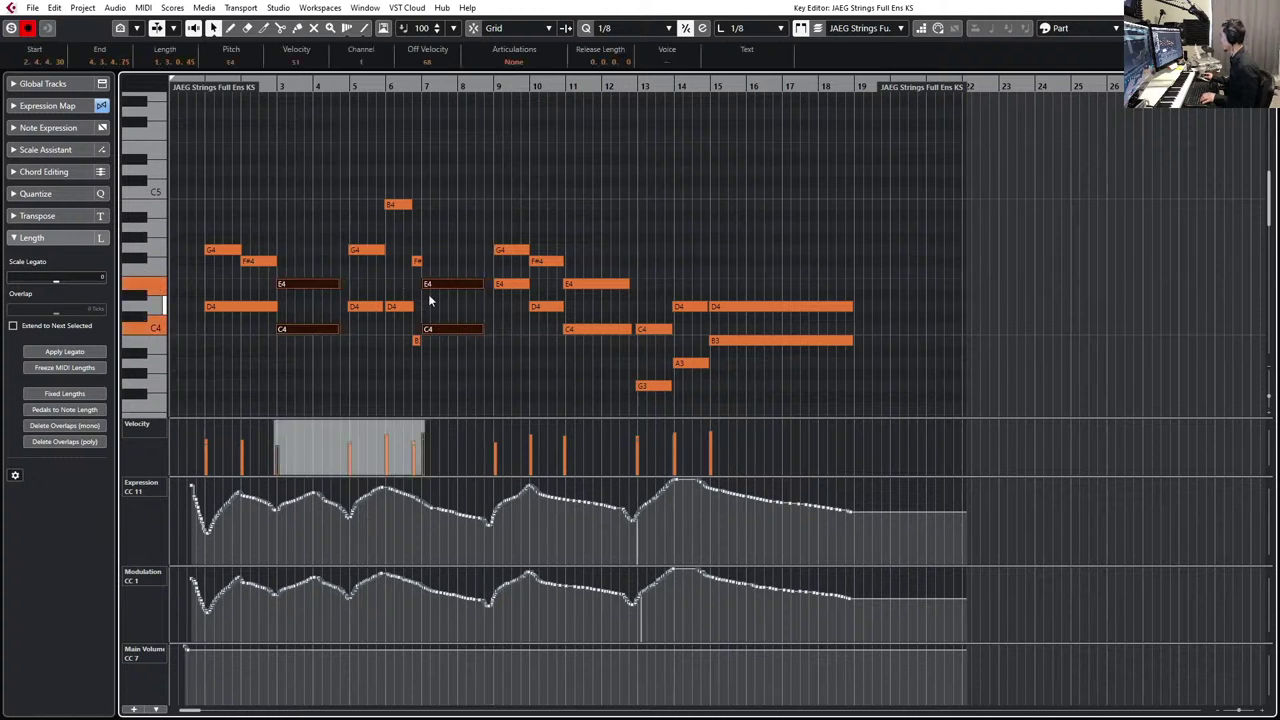
{"action": "left_click_drag", "start_coordinate": [305, 227], "coordinate": [272, 378]}
{"action": "left_click_drag", "start_coordinate": [566, 270], "coordinate": [594, 373]}
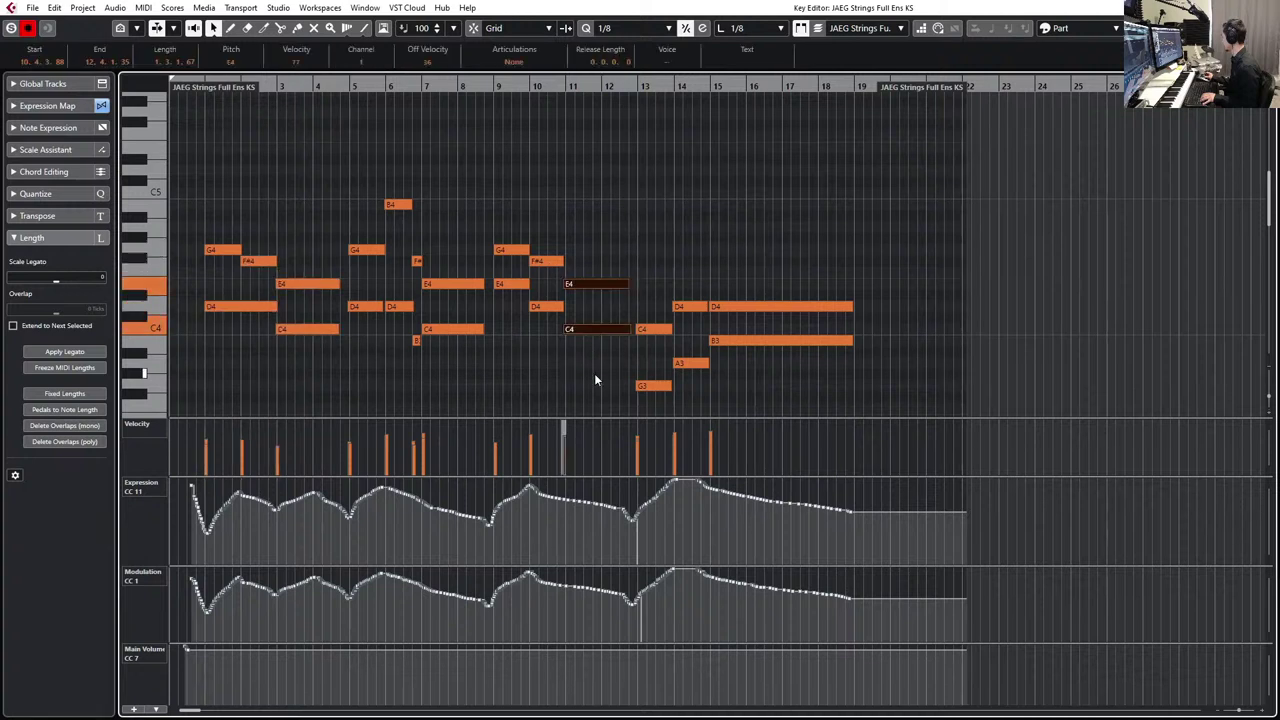
{"action": "left_click_drag", "start_coordinate": [628, 327], "coordinate": [625, 328]}
- Audition the bar 3 chord and redraw the Expression curve as a fade through bar 4, reaching about 33 at the chord's release
{"action": "key", "text": "space"}
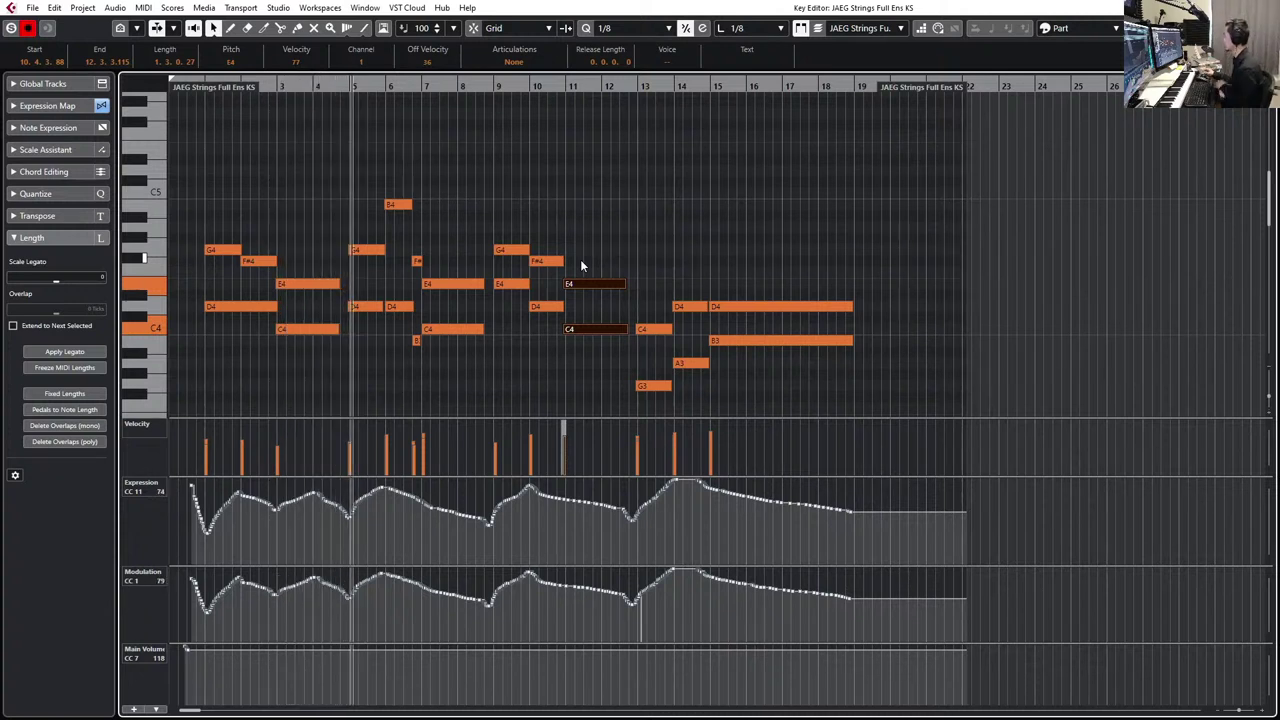
{"action": "key", "text": "space"}
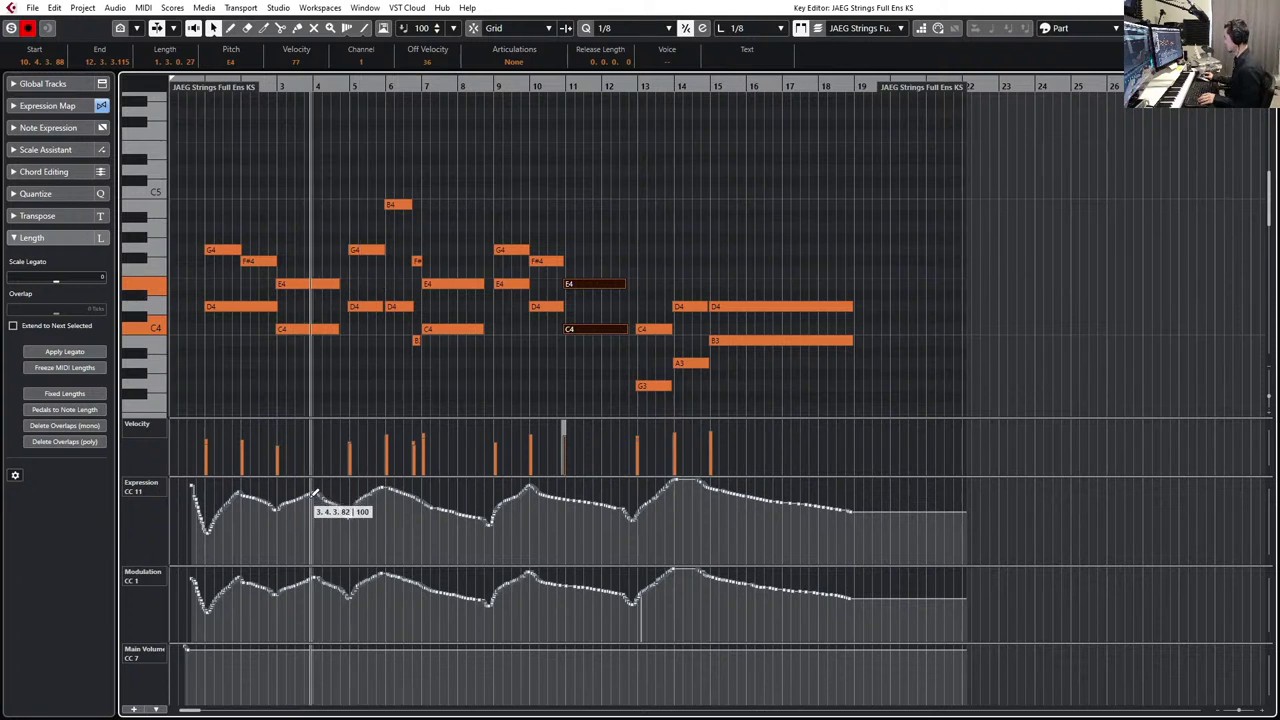
{"action": "left_click", "coordinate": [326, 304]}
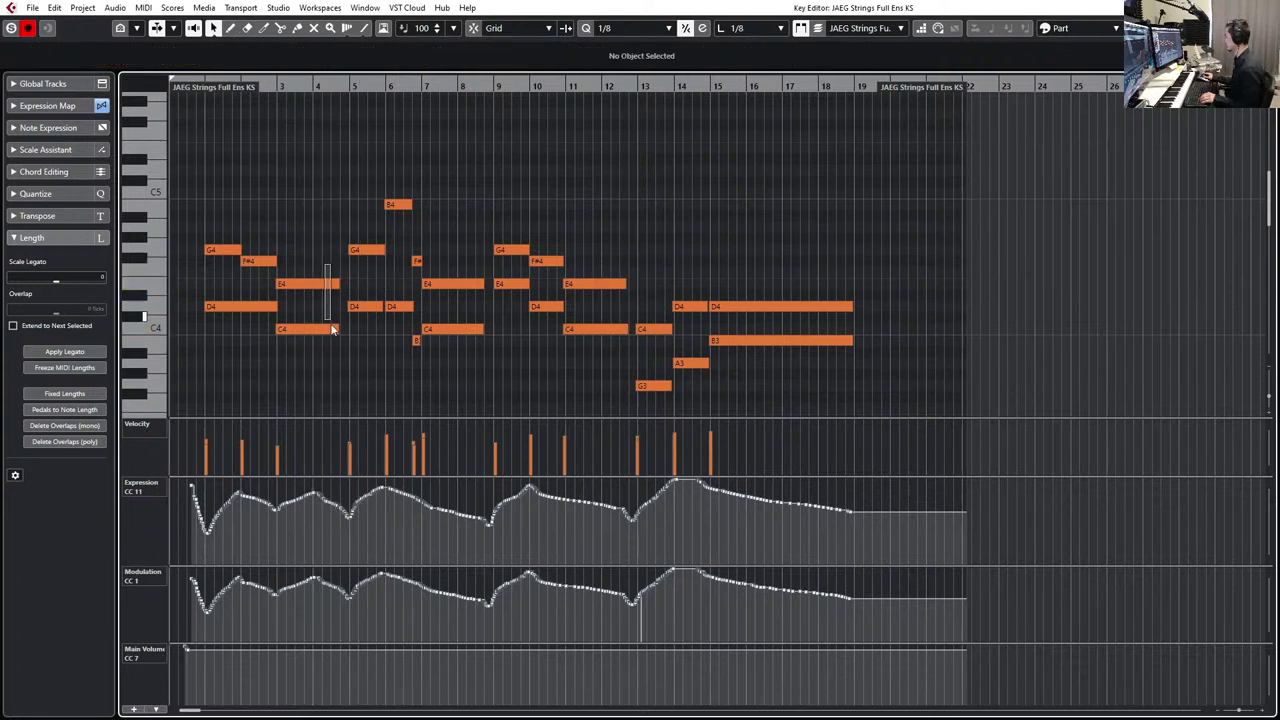
{"action": "left_click_drag", "start_coordinate": [327, 270], "coordinate": [321, 367]}
{"action": "left_click", "coordinate": [328, 494]}
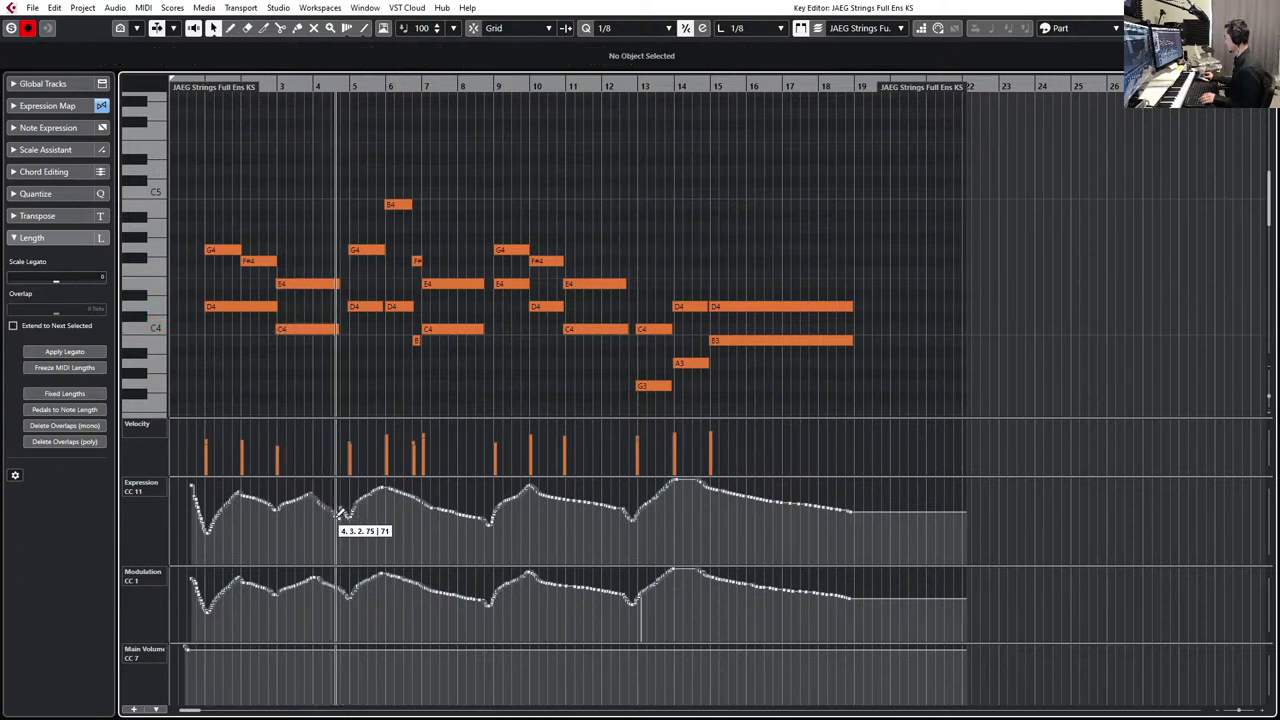
{"action": "left_click_drag", "start_coordinate": [289, 310], "coordinate": [344, 341]}
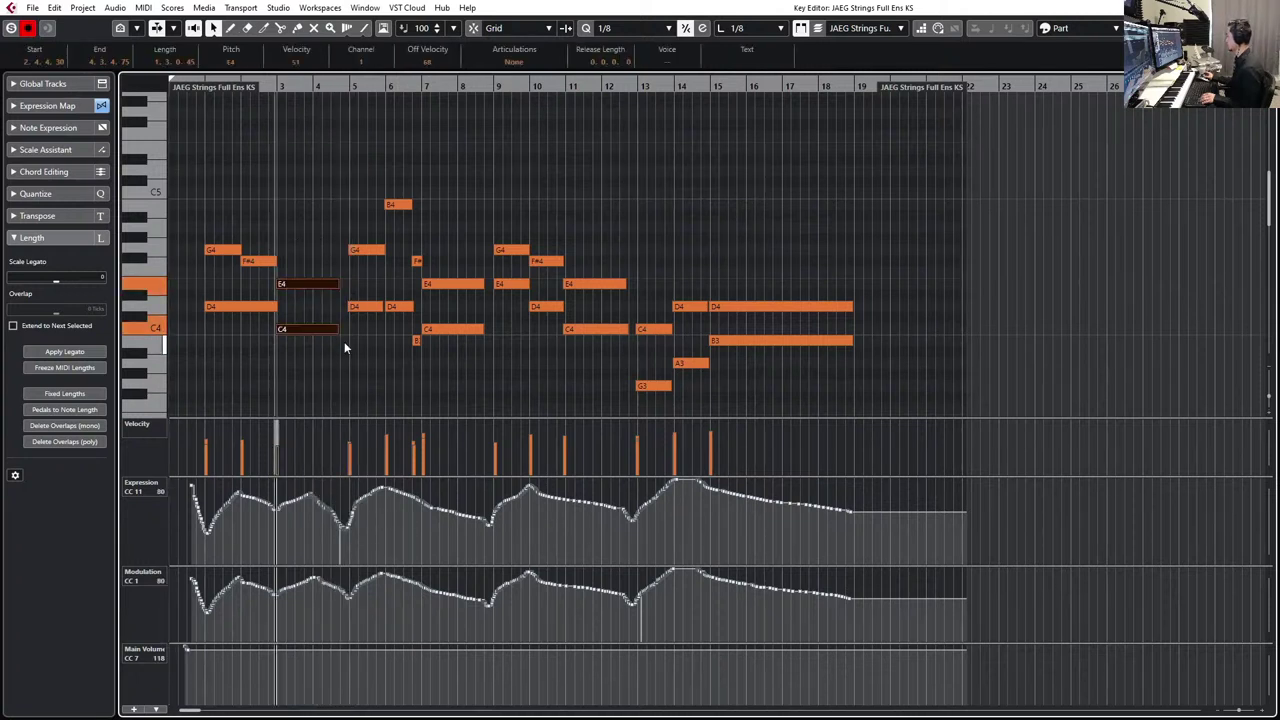
{"action": "key", "text": "space"}
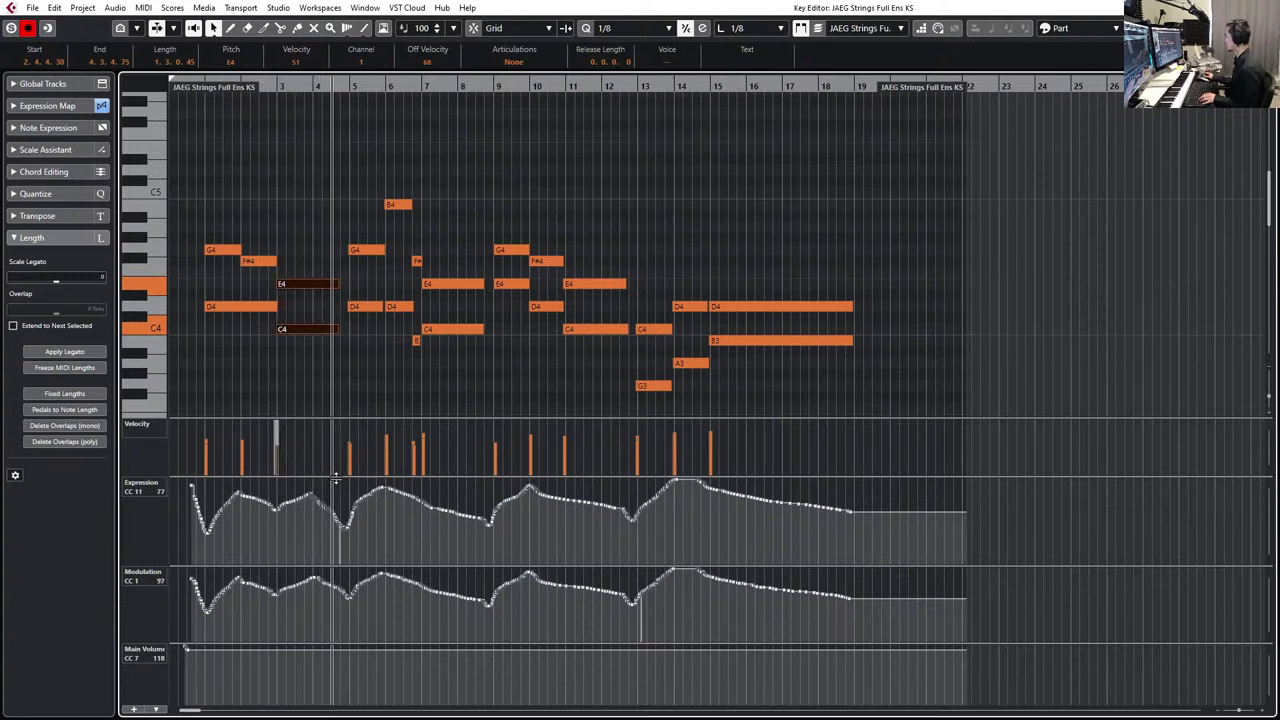
{"action": "key", "text": "space"}
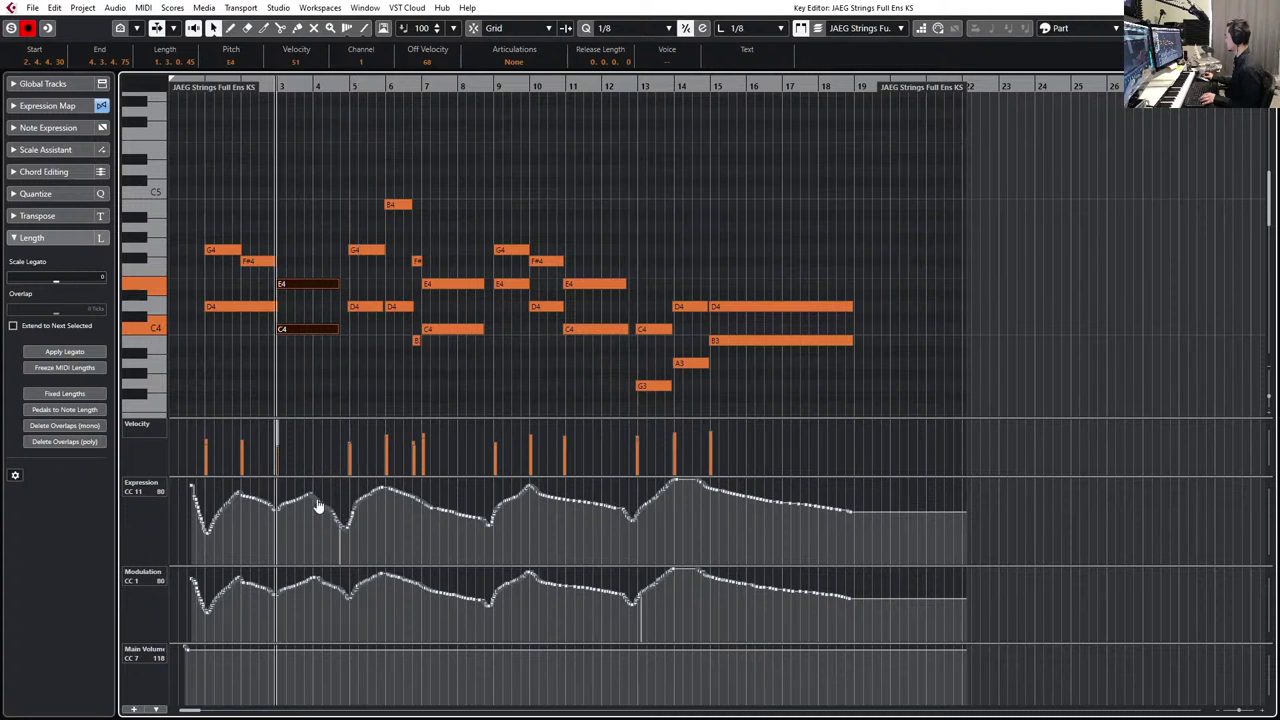
{"action": "left_click", "coordinate": [310, 494]}
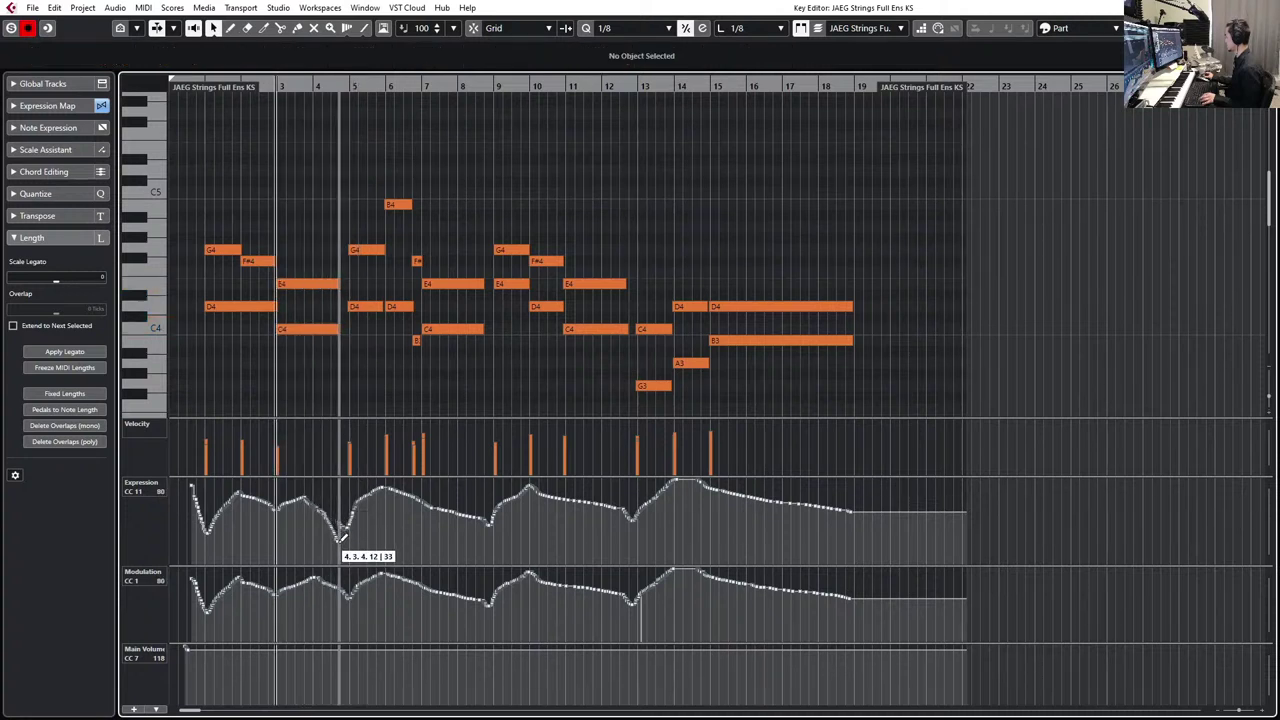
- Play back through bar 8, redraw the Expression curve under the bar 7 chord as a fade toward bar 9, and reselect that chord
{"action": "key", "text": "space"}
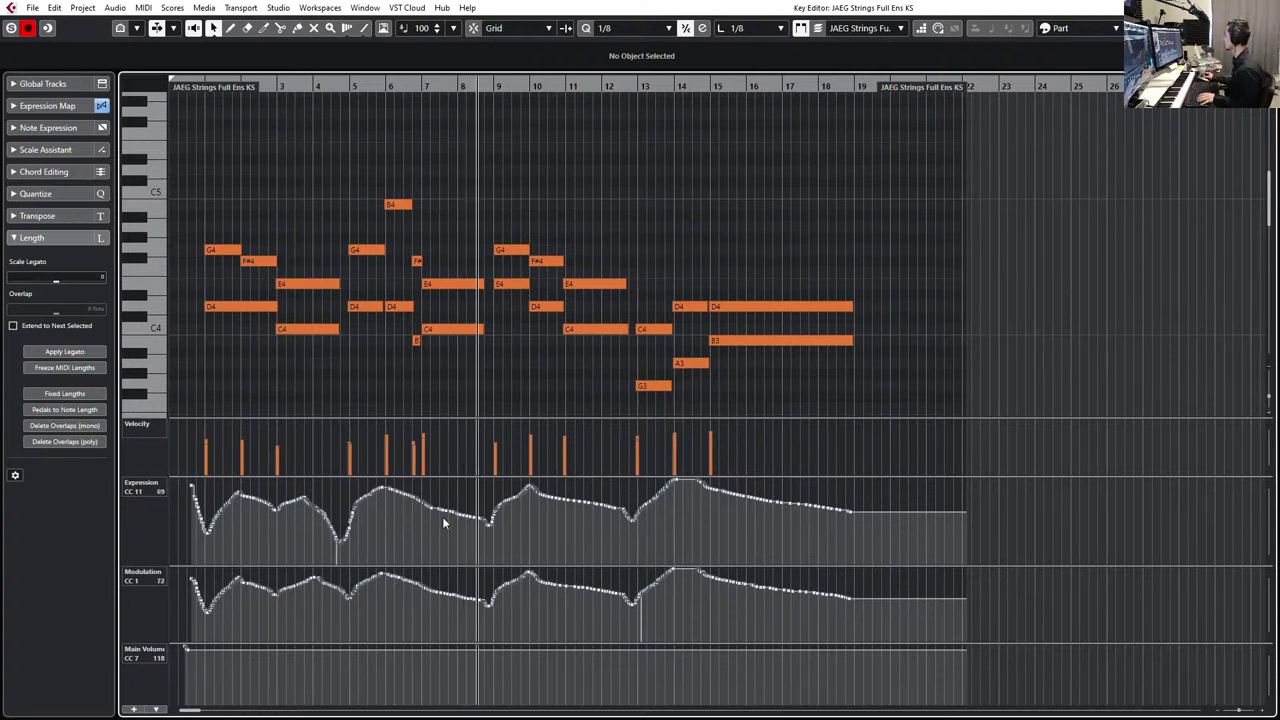
{"action": "key", "text": "space"}
{"action": "mouse_move", "coordinate": [428, 512]}
{"action": "left_mouse_down"}
{"action": "mouse_move", "coordinate": [441, 482]}
{"action": "mouse_move", "coordinate": [415, 503]}
{"action": "mouse_move", "coordinate": [396, 489]}
{"action": "mouse_move", "coordinate": [465, 512]}
{"action": "mouse_move", "coordinate": [437, 495]}
{"action": "mouse_move", "coordinate": [459, 497]}
{"action": "mouse_move", "coordinate": [490, 540]}
{"action": "left_mouse_up"}
{"action": "left_click_drag", "start_coordinate": [467, 286], "coordinate": [453, 356]}
{"action": "key", "text": "alt+space"}
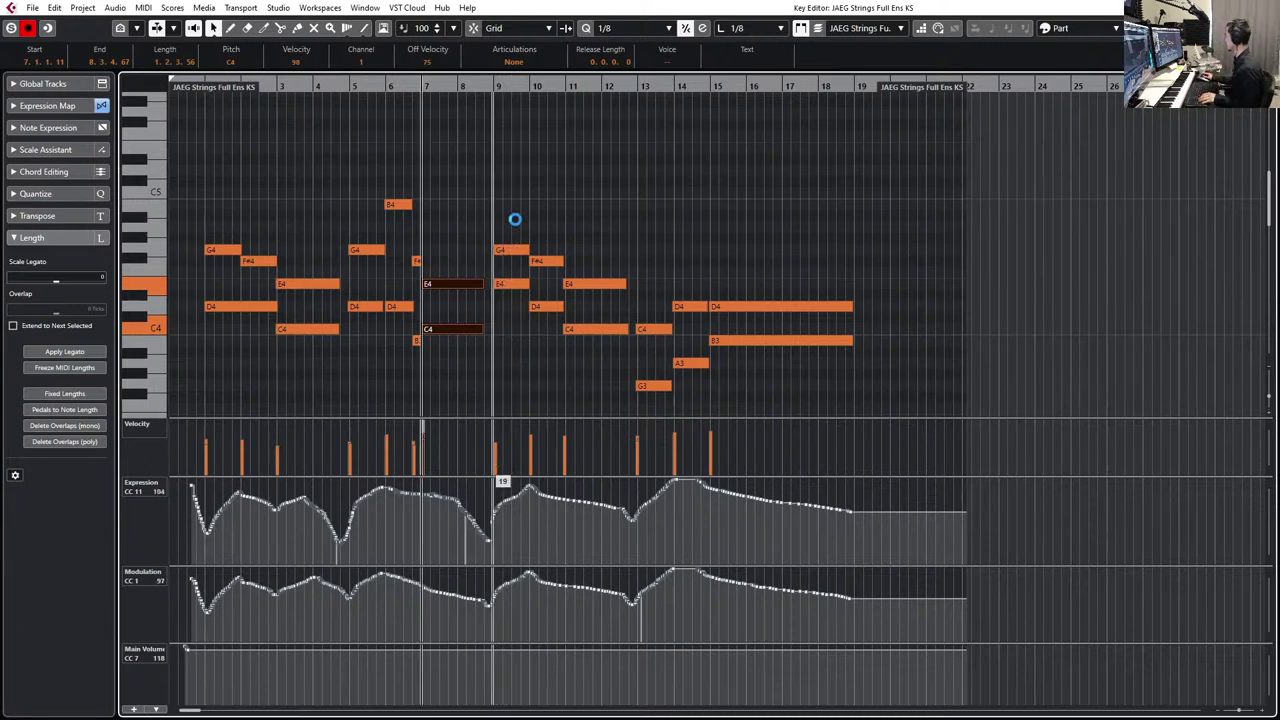
- Examine the GIANT Piano notes in bars 5 to 8 in the Key Editor and return to the JAEG Strings part
{"action": "key", "text": "Return"}
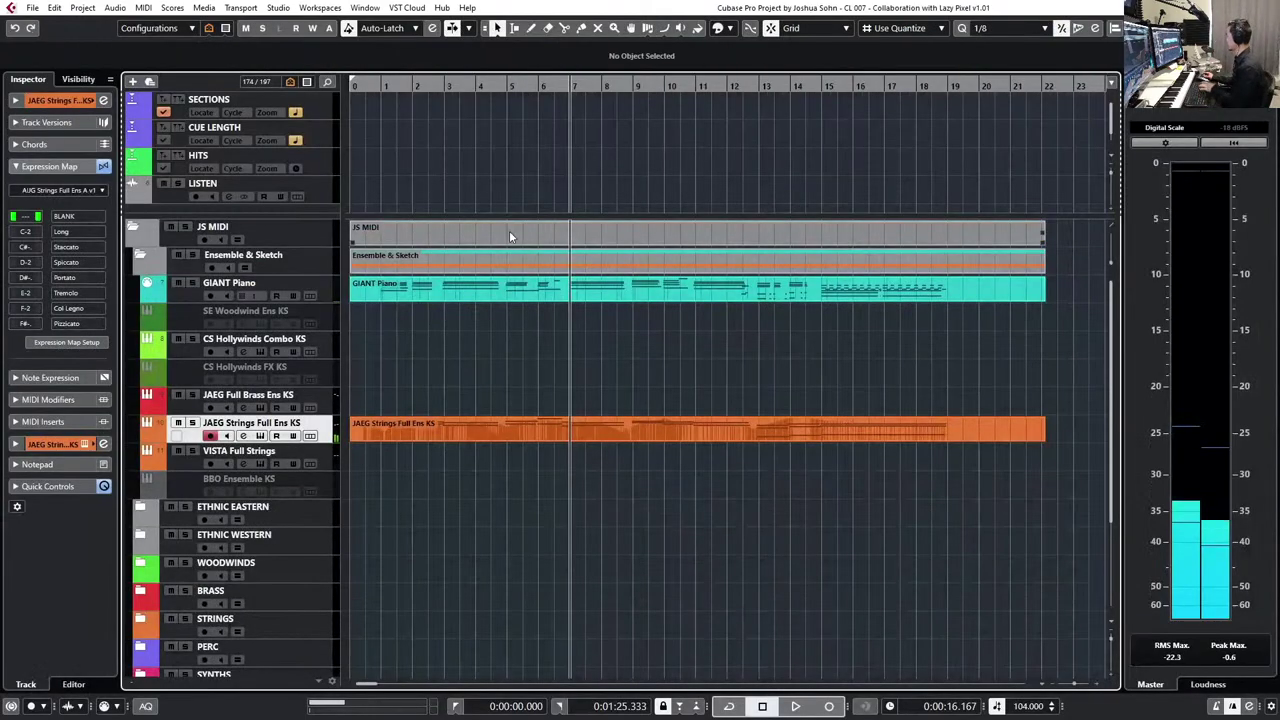
{"action": "double_click", "coordinate": [559, 295]}
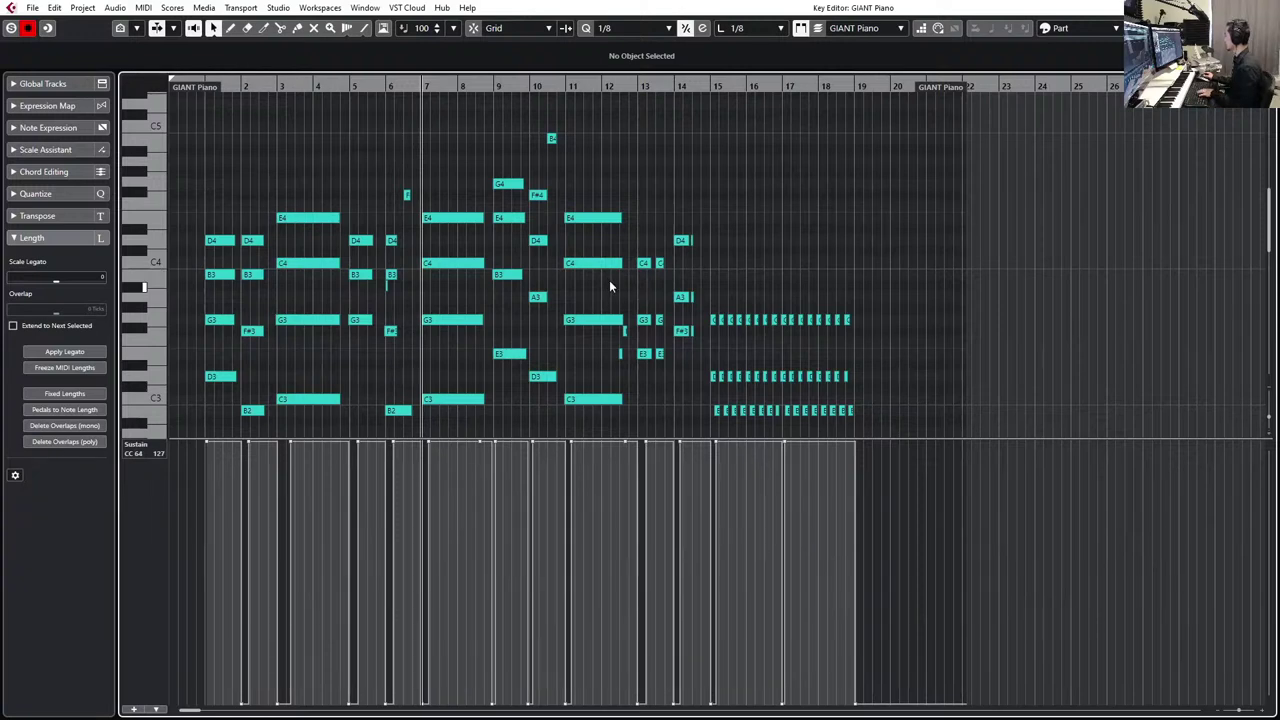
{"action": "key", "text": "h"}
{"action": "key", "text": "h"}
{"action": "key", "text": "h"}
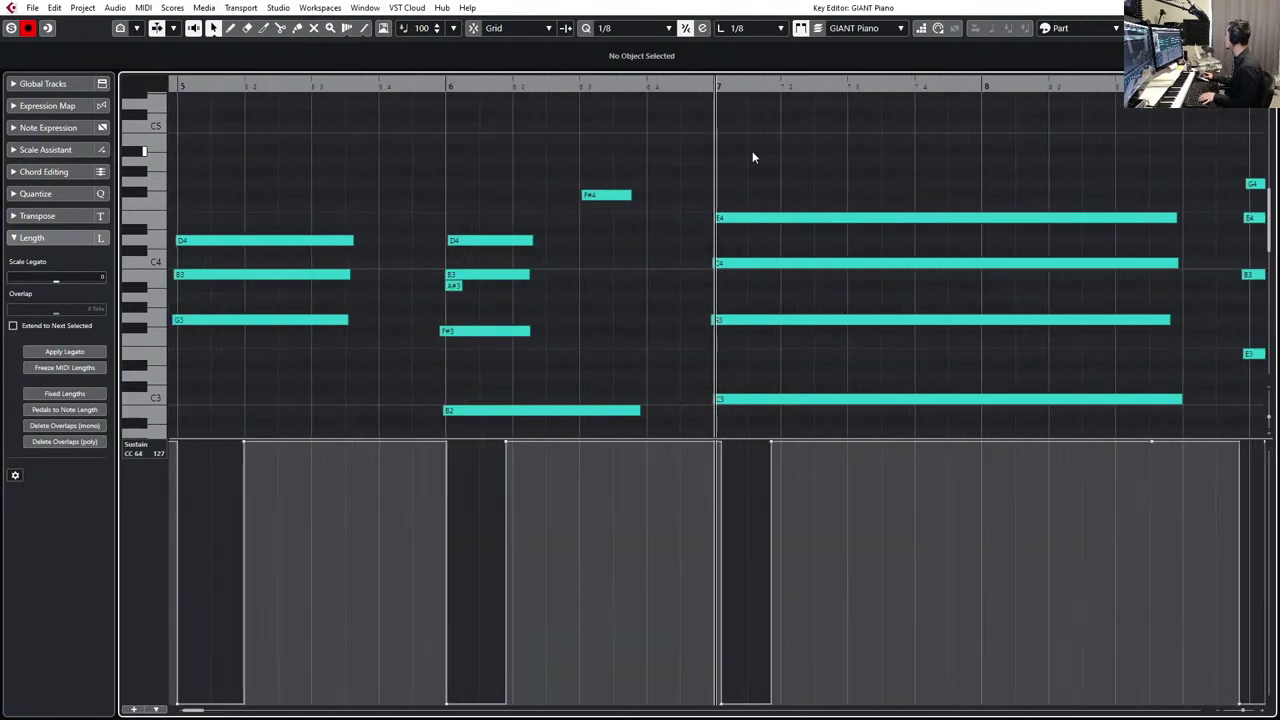
{"action": "key", "text": "Return"}
{"action": "double_click", "coordinate": [606, 430]}
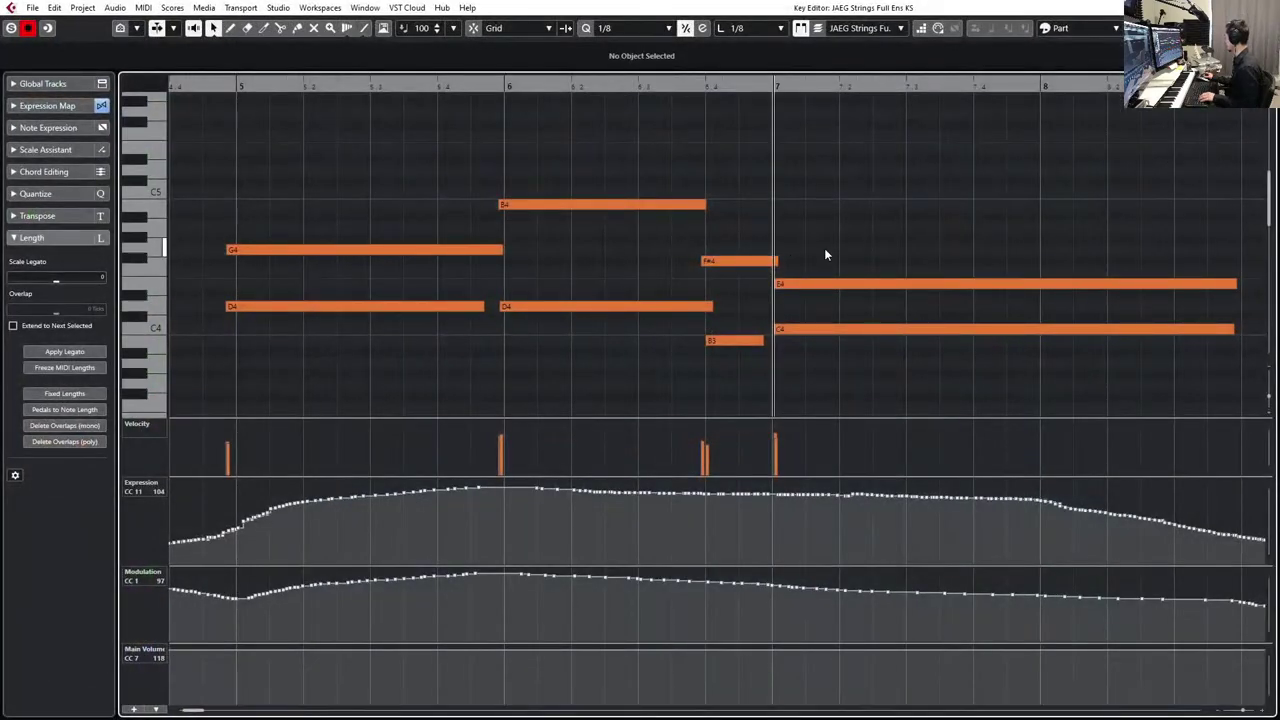
- Try to start the bar 7 E4 and C4 chord slightly earlier, at 6.4.4.62, and play it back
{"action": "left_click_drag", "start_coordinate": [826, 251], "coordinate": [772, 330]}
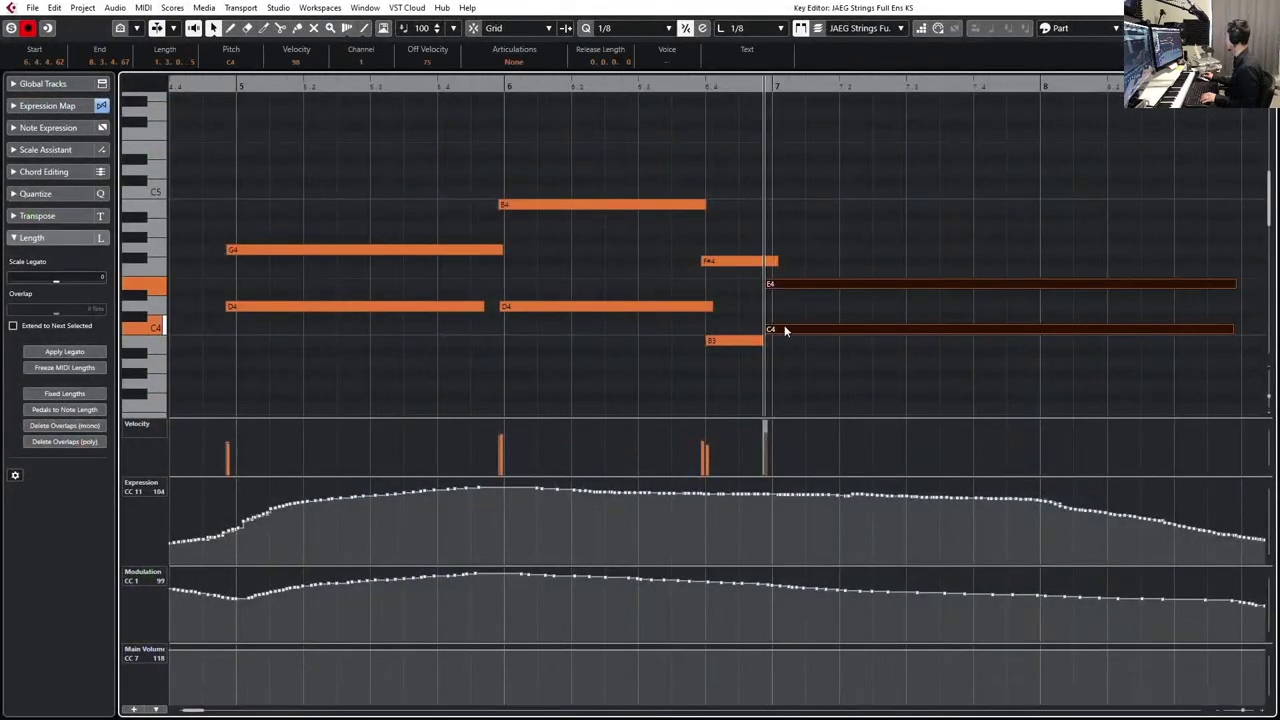
{"action": "scroll", "coordinate": [835, 294], "scroll_direction": "down", "scroll_amount": 4}
{"action": "key", "text": "g"}
{"action": "key", "text": "g"}
{"action": "key", "text": "g"}
{"action": "scroll", "coordinate": [835, 296], "scroll_direction": "up", "scroll_amount": 4}
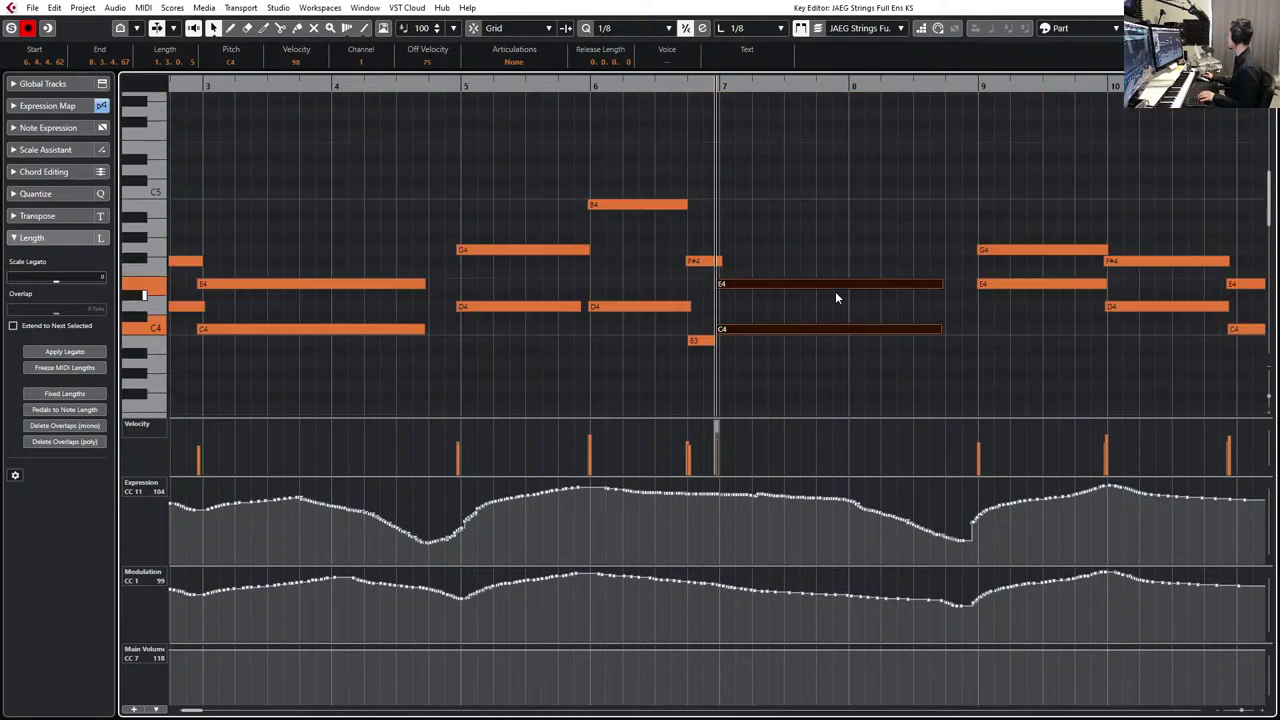
{"action": "key", "text": "space"}
{"action": "scroll", "coordinate": [835, 296], "scroll_direction": "left", "scroll_amount": 2}
- Start the bar 9 G4 and E4 chord earlier, at 8.4.3.62, and redraw the Expression rise leading into it
{"action": "scroll", "coordinate": [887, 246], "scroll_direction": "right", "scroll_amount": 4}
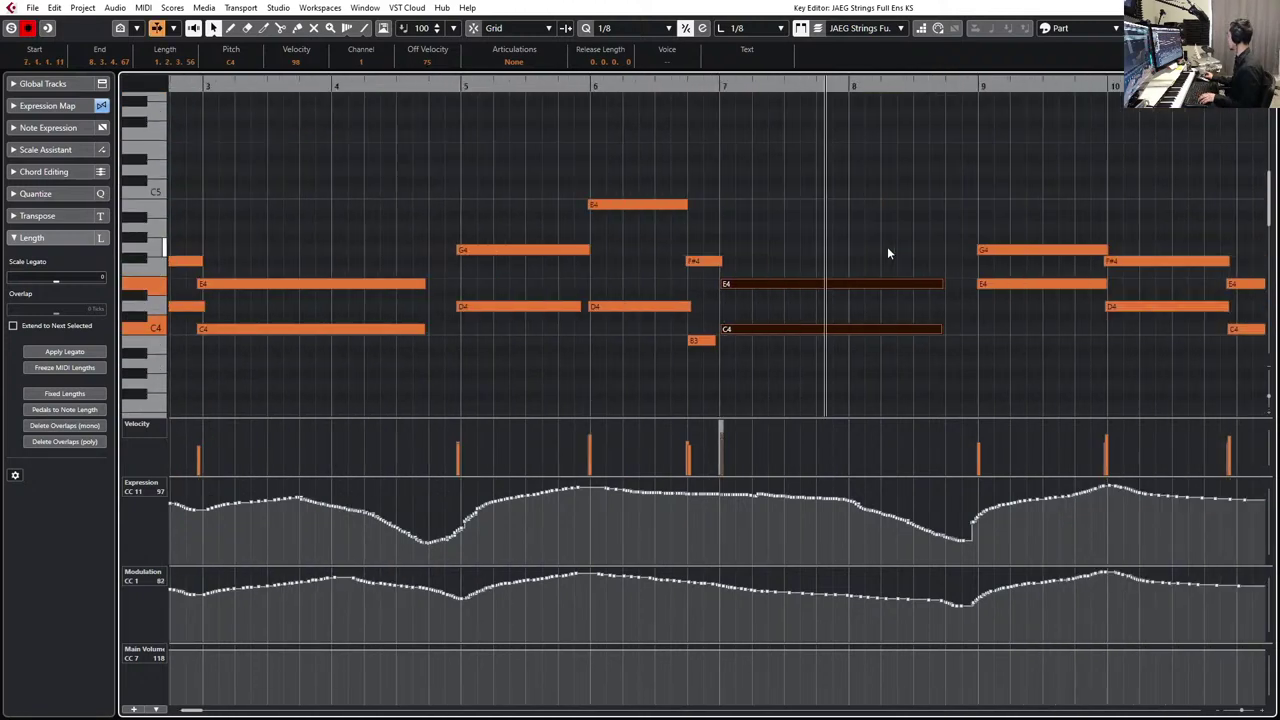
{"action": "left_click", "coordinate": [815, 282]}
{"action": "left_click", "coordinate": [780, 315]}
{"action": "left_click_drag", "start_coordinate": [780, 320], "coordinate": [749, 285]}
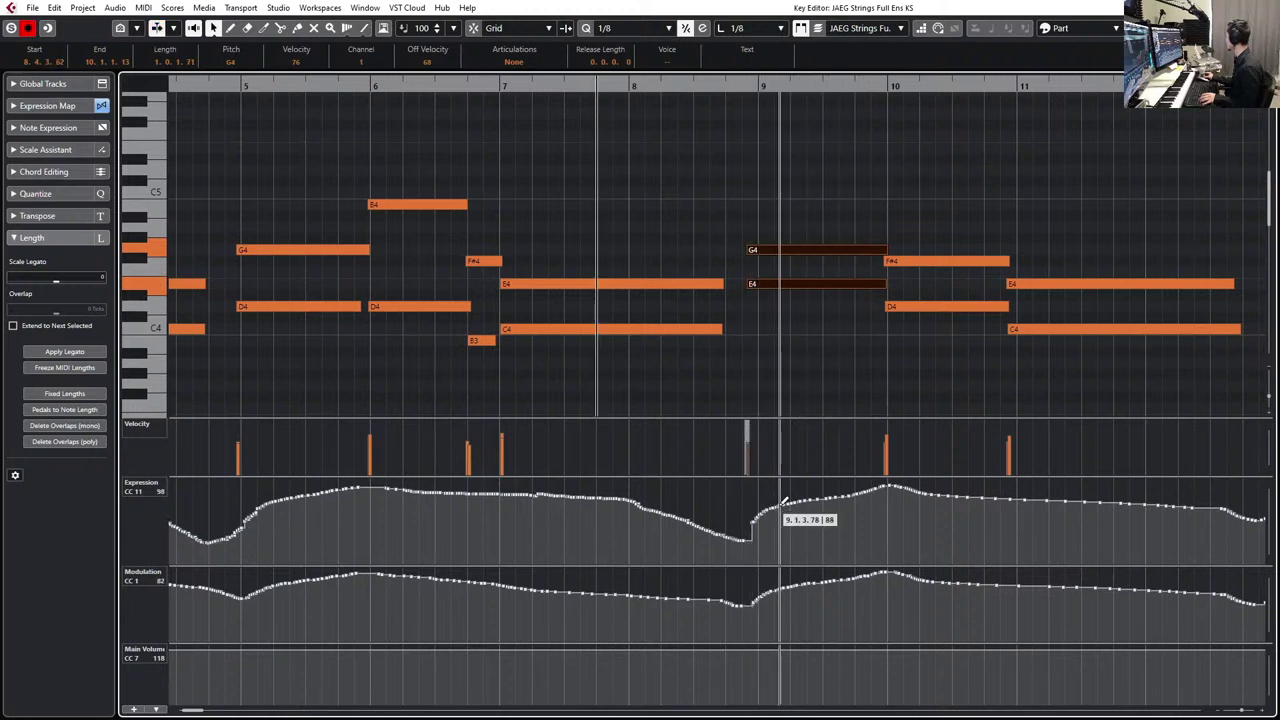
{"action": "left_click_drag", "start_coordinate": [780, 512], "coordinate": [741, 541]}
- Open a small gap before bar 10 by shortening the G4 and E4 notes and starting F#4 and D4 slightly later
{"action": "scroll", "coordinate": [834, 358], "scroll_direction": "left", "scroll_amount": 2}
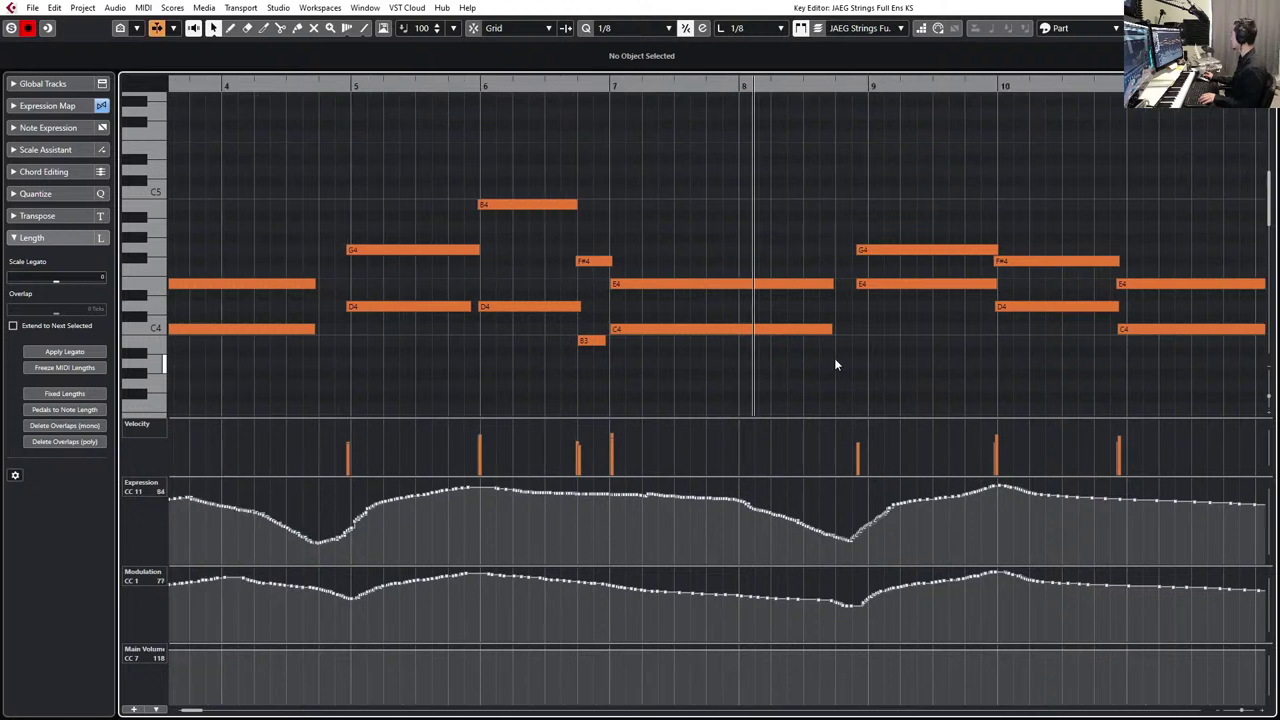
{"action": "scroll", "coordinate": [840, 352], "scroll_direction": "right", "scroll_amount": 2}
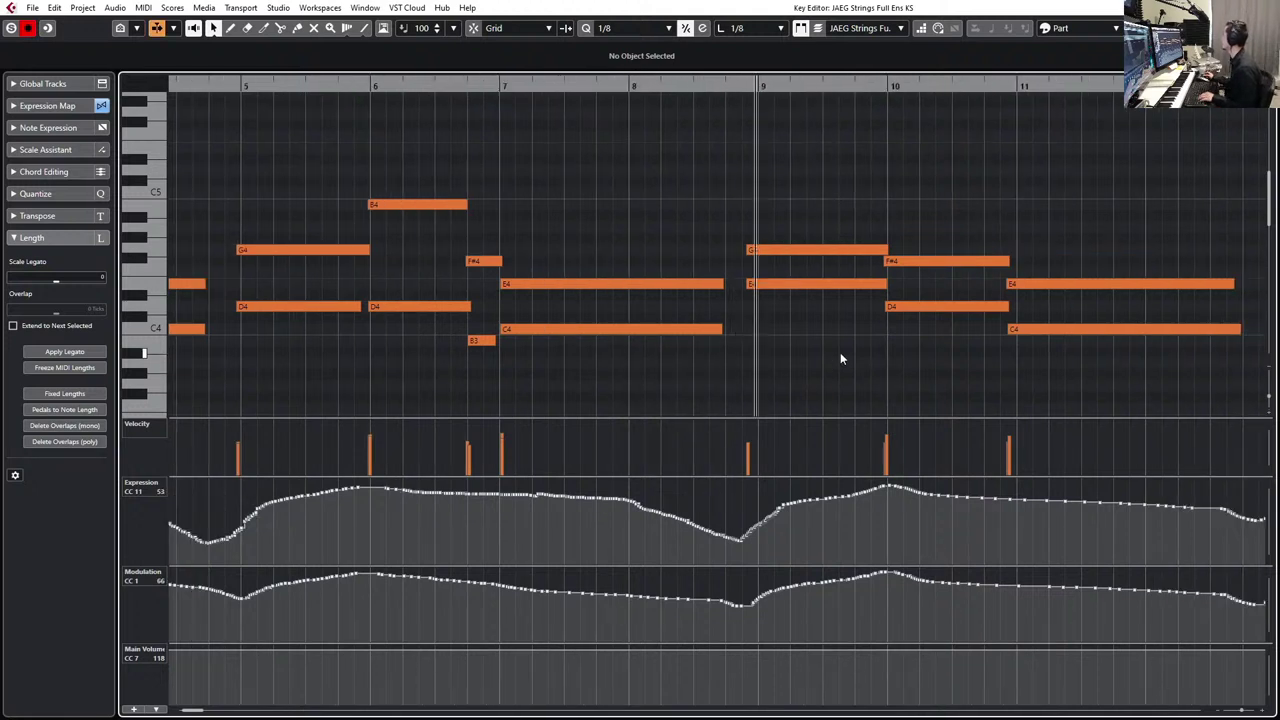
{"action": "scroll", "coordinate": [840, 352], "scroll_direction": "right", "scroll_amount": 2}
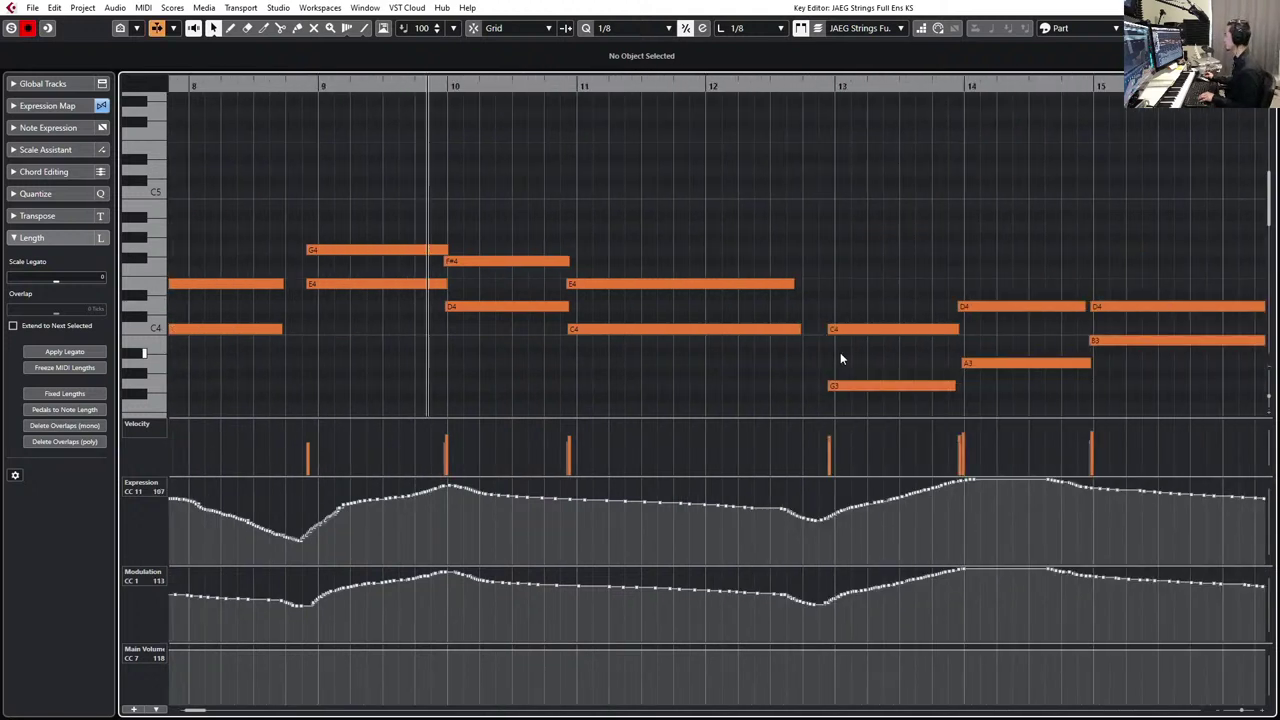
{"action": "left_click_drag", "start_coordinate": [501, 260], "coordinate": [434, 223]}
{"action": "left_click", "coordinate": [436, 265]}
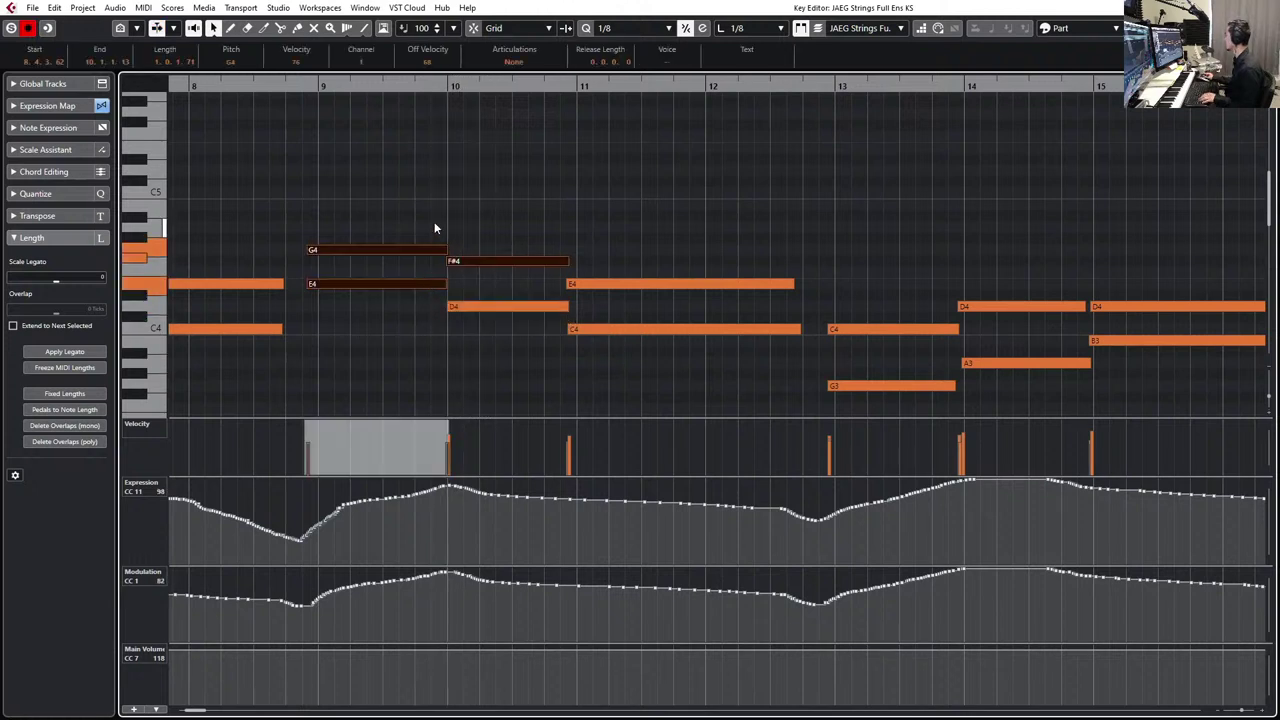
{"action": "mouse_move", "coordinate": [446, 283]}
{"action": "left_mouse_down"}
{"action": "mouse_move", "coordinate": [474, 317]}
{"action": "mouse_move", "coordinate": [453, 297]}
{"action": "left_mouse_up"}
- Play back the strings from the bar 9 chord and undo the last delay of the bar 10 F#4 and D4 notes
{"action": "left_click_drag", "start_coordinate": [433, 223], "coordinate": [373, 310]}
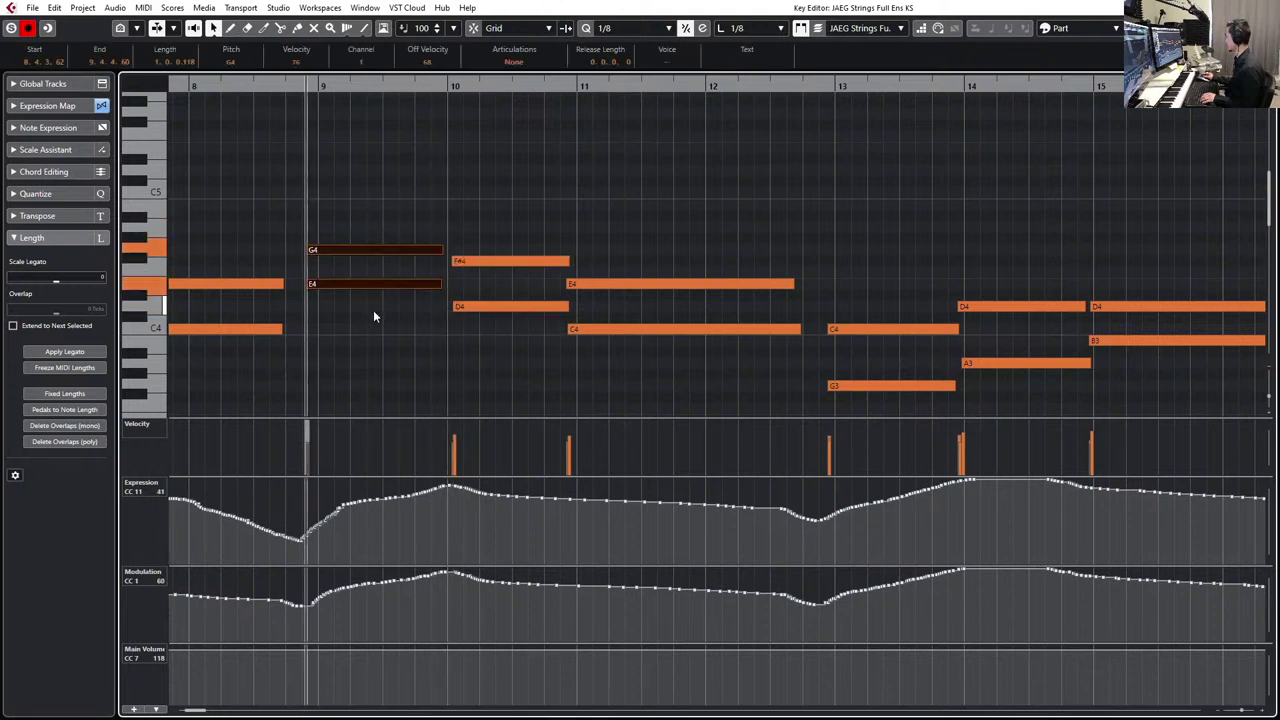
{"action": "key", "text": "space"}
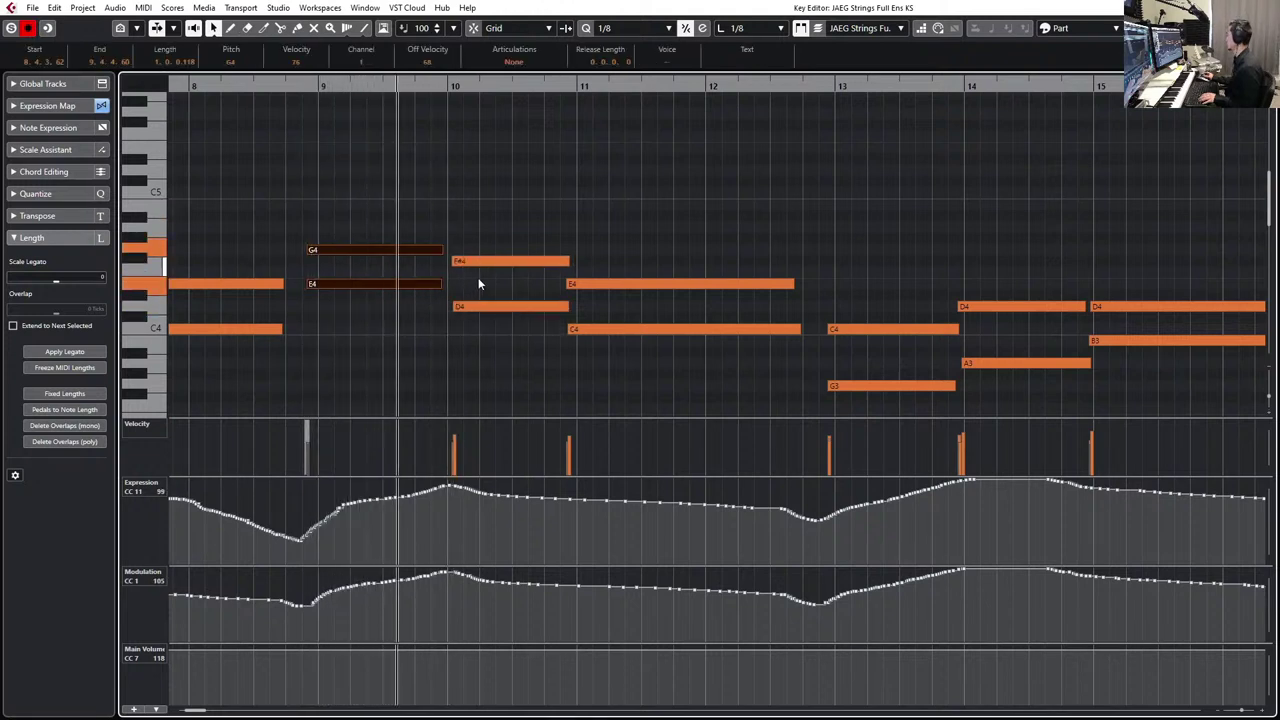
{"action": "key", "text": "space"}
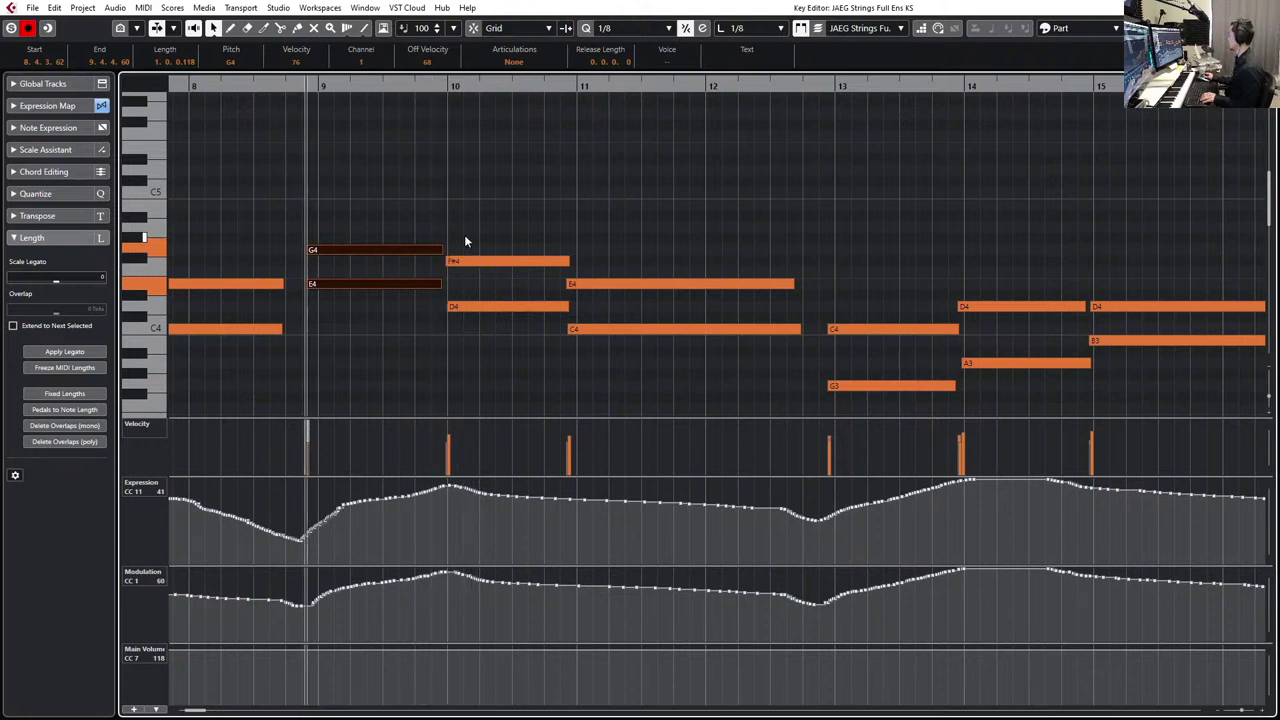
- Start the bar 10 F#4 and D4 notes earlier, at 9.4.3.94, and play back the change
{"action": "left_click_drag", "start_coordinate": [464, 234], "coordinate": [458, 326]}
{"action": "key", "text": "space"}
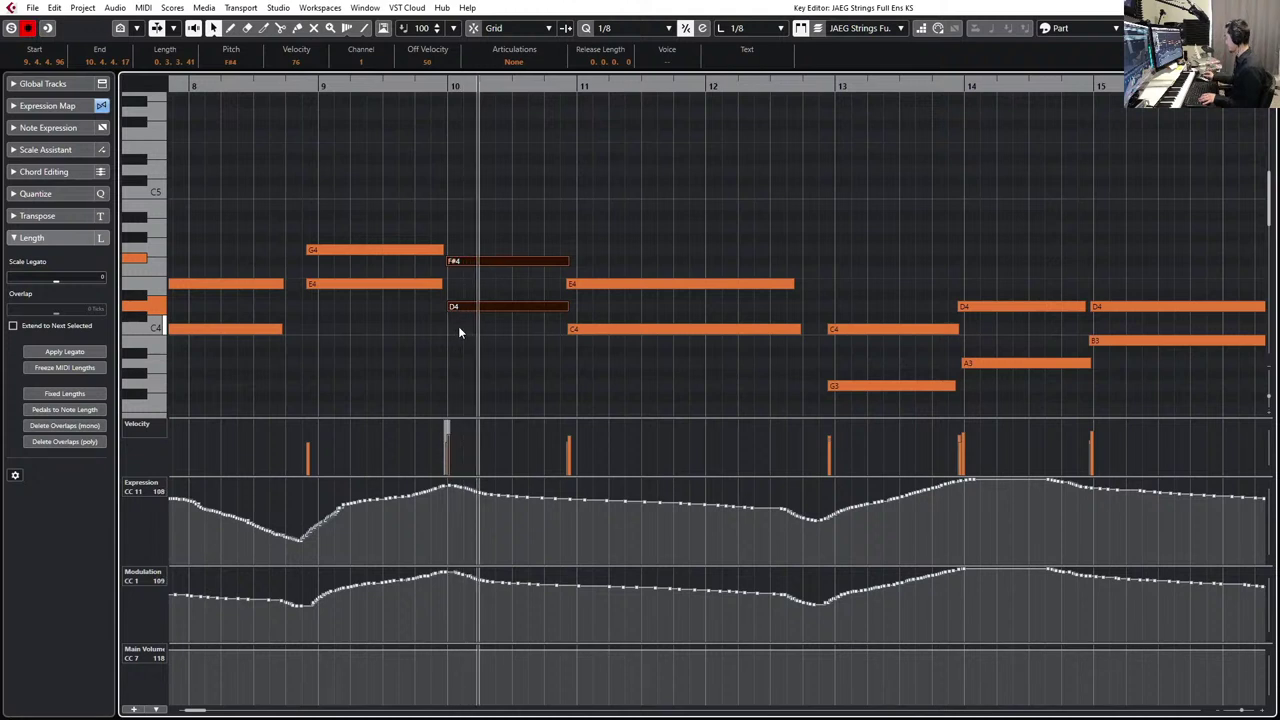
{"action": "key", "text": "space"}
{"action": "left_click_drag", "start_coordinate": [446, 261], "coordinate": [439, 261]}
{"action": "key", "text": "space"}
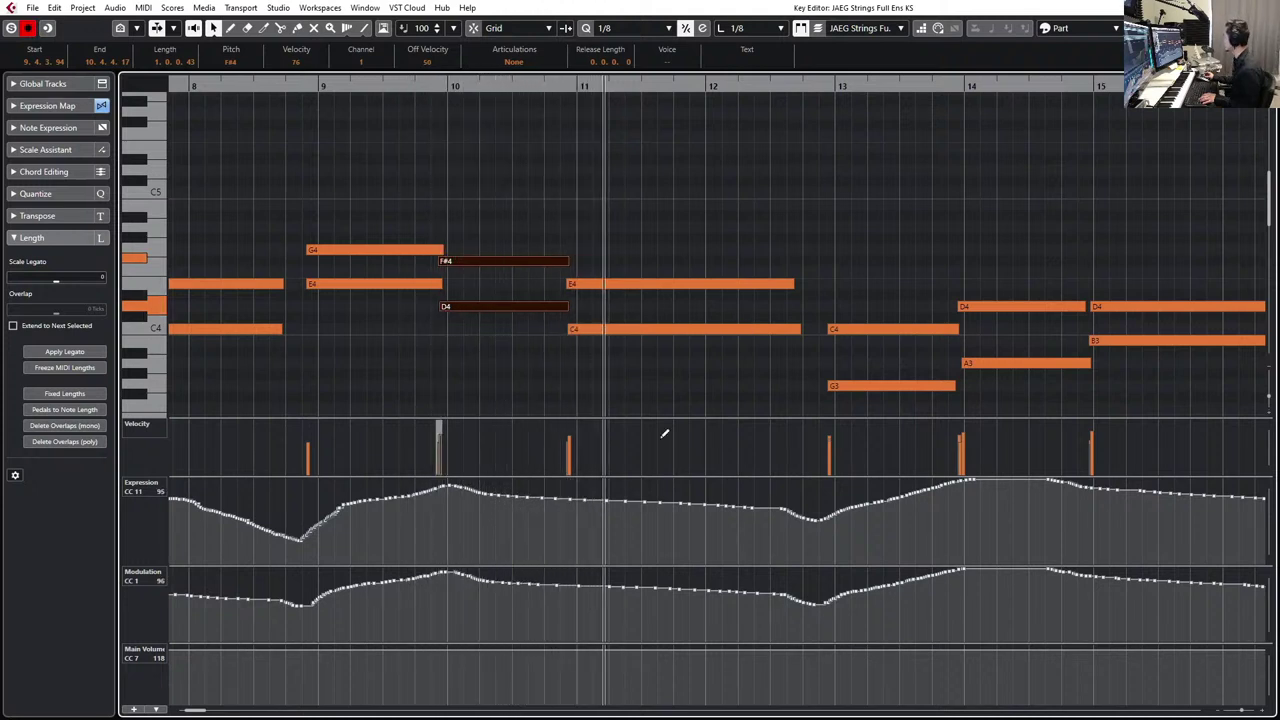
{"action": "key", "text": "space"}
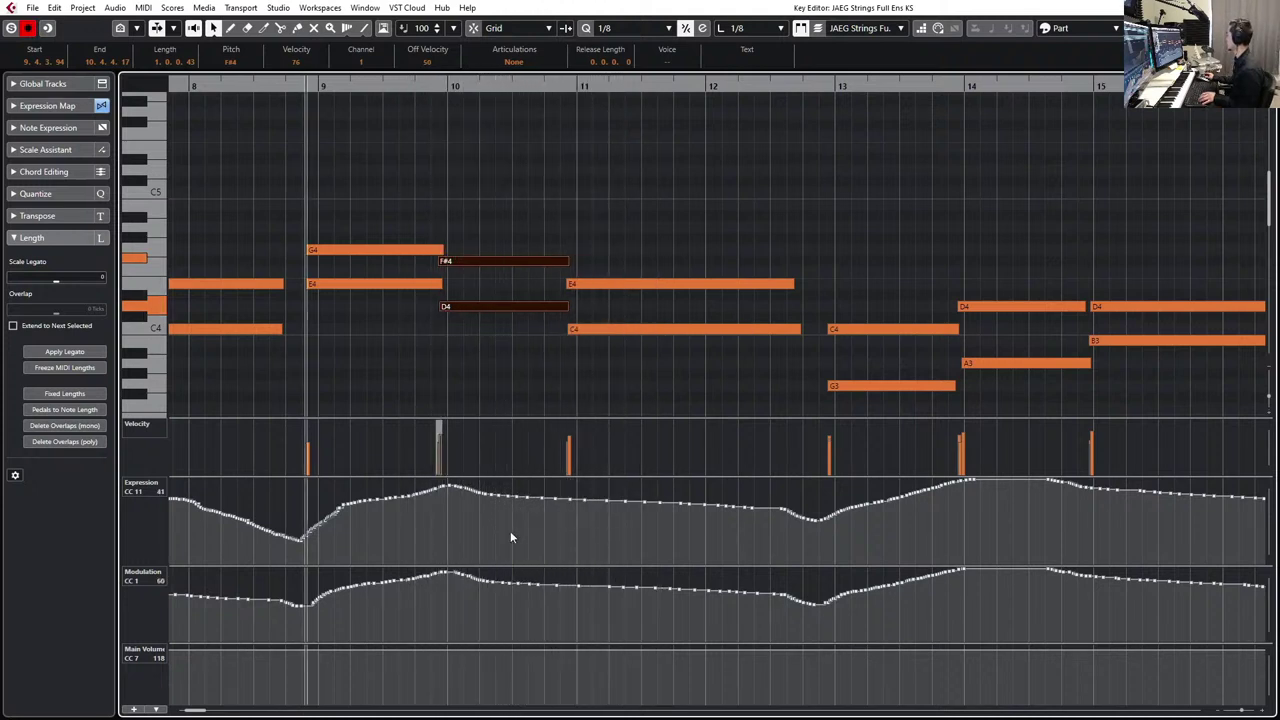
- Redraw the Expression curve from late bar 9 as a gradual fall into the bar 11 chord, followed by a smooth swell through bar 11
{"action": "left_click", "coordinate": [420, 497]}
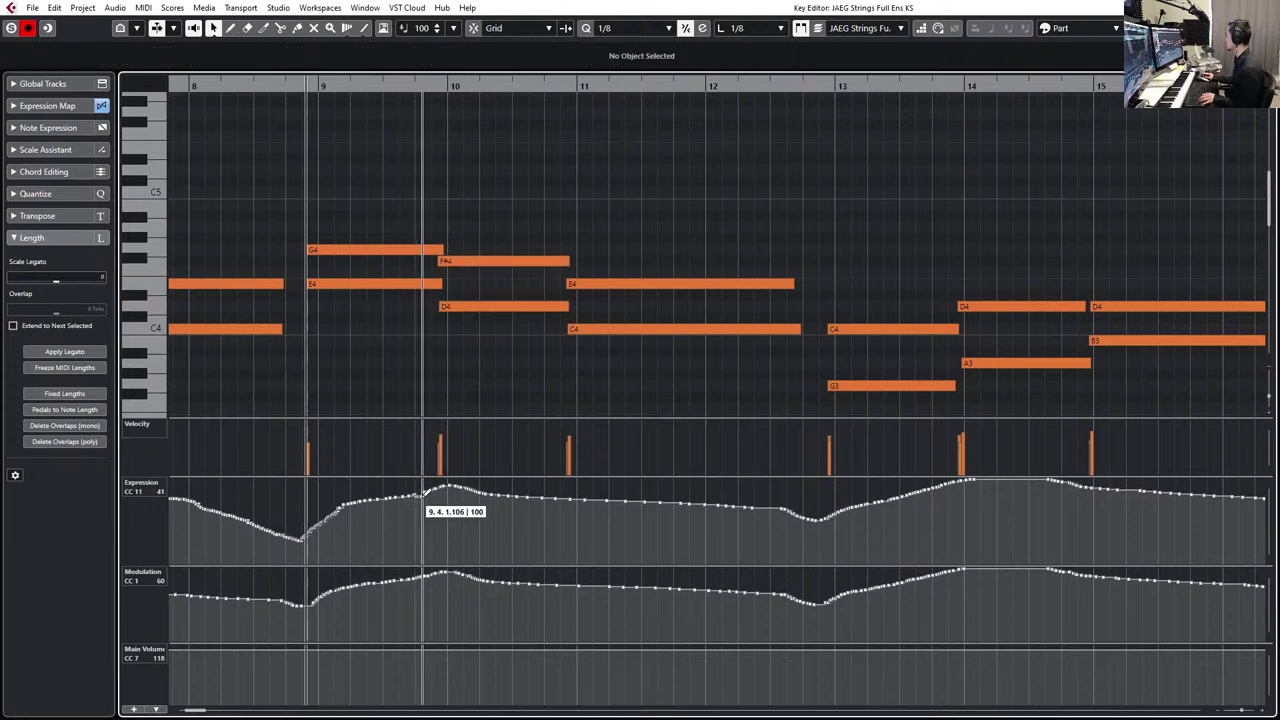
{"action": "left_click_drag", "start_coordinate": [424, 492], "coordinate": [594, 508]}
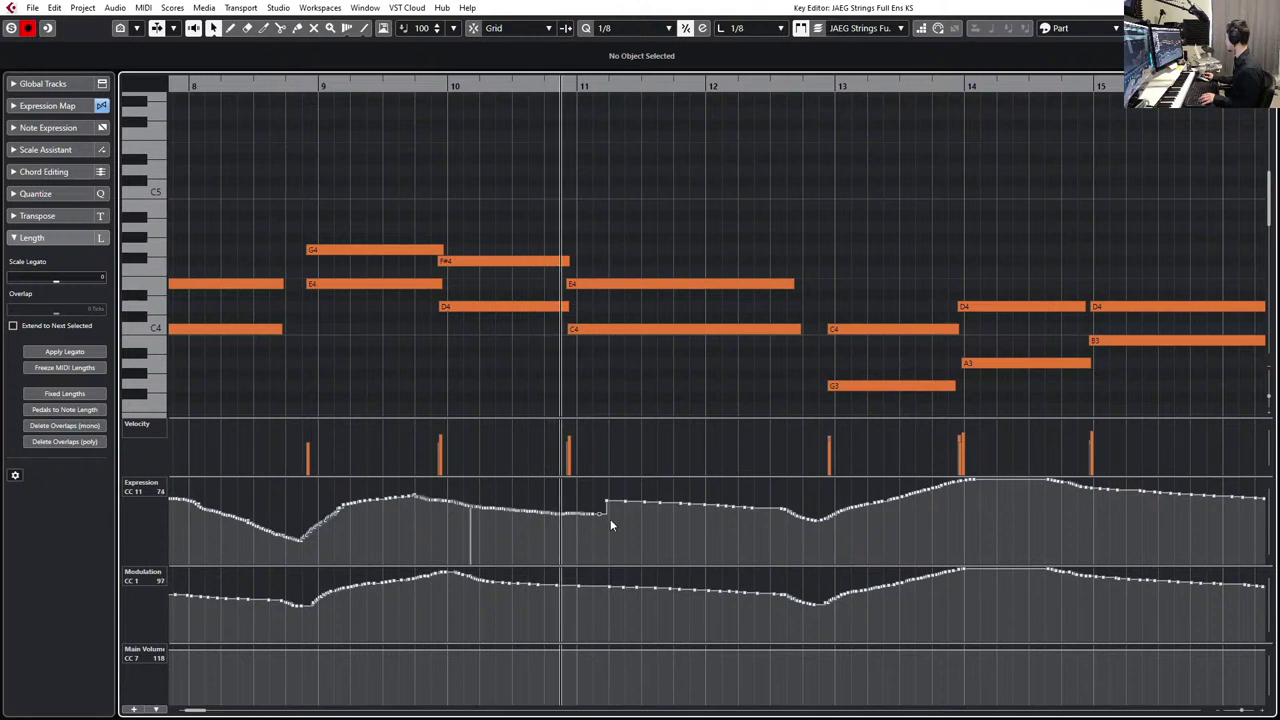
{"action": "mouse_move", "coordinate": [575, 511]}
{"action": "left_mouse_down"}
{"action": "mouse_move", "coordinate": [675, 503]}
{"action": "mouse_move", "coordinate": [570, 511]}
{"action": "left_mouse_up"}
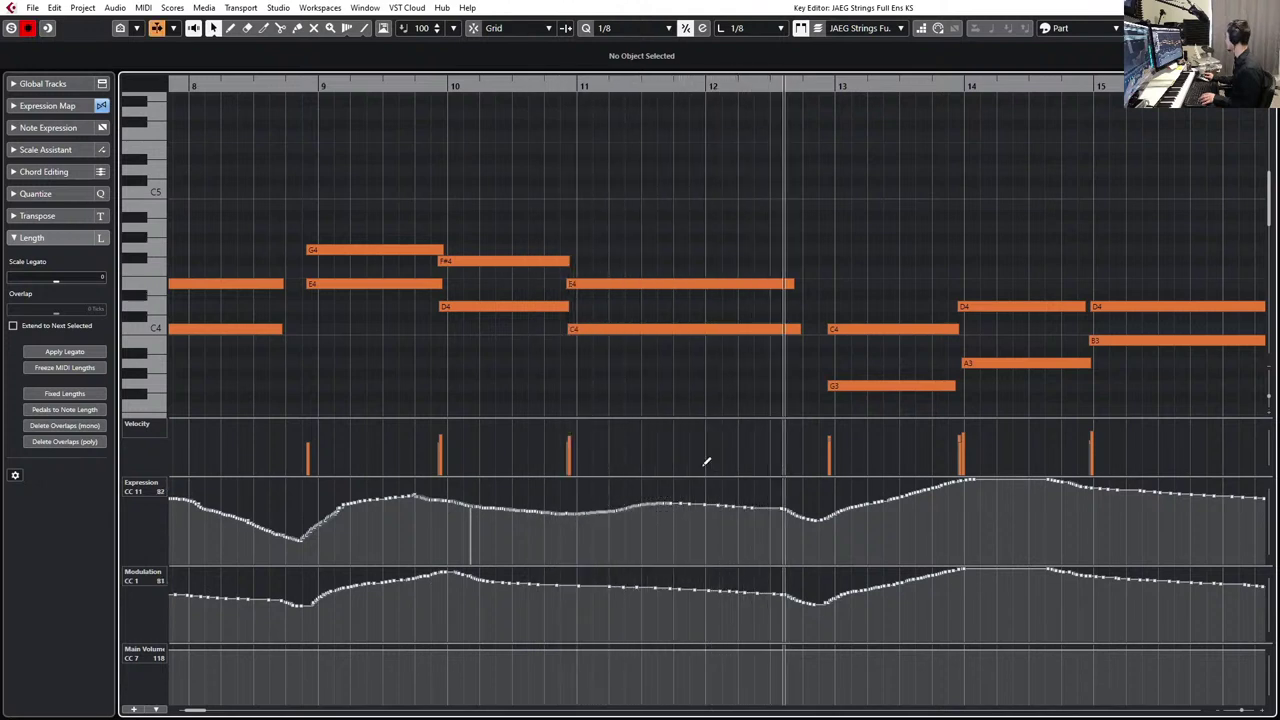
- Lengthen the bar 13 G3 note to end at 13.4.4.98
{"action": "scroll", "coordinate": [705, 462], "scroll_direction": "right", "scroll_amount": 10}
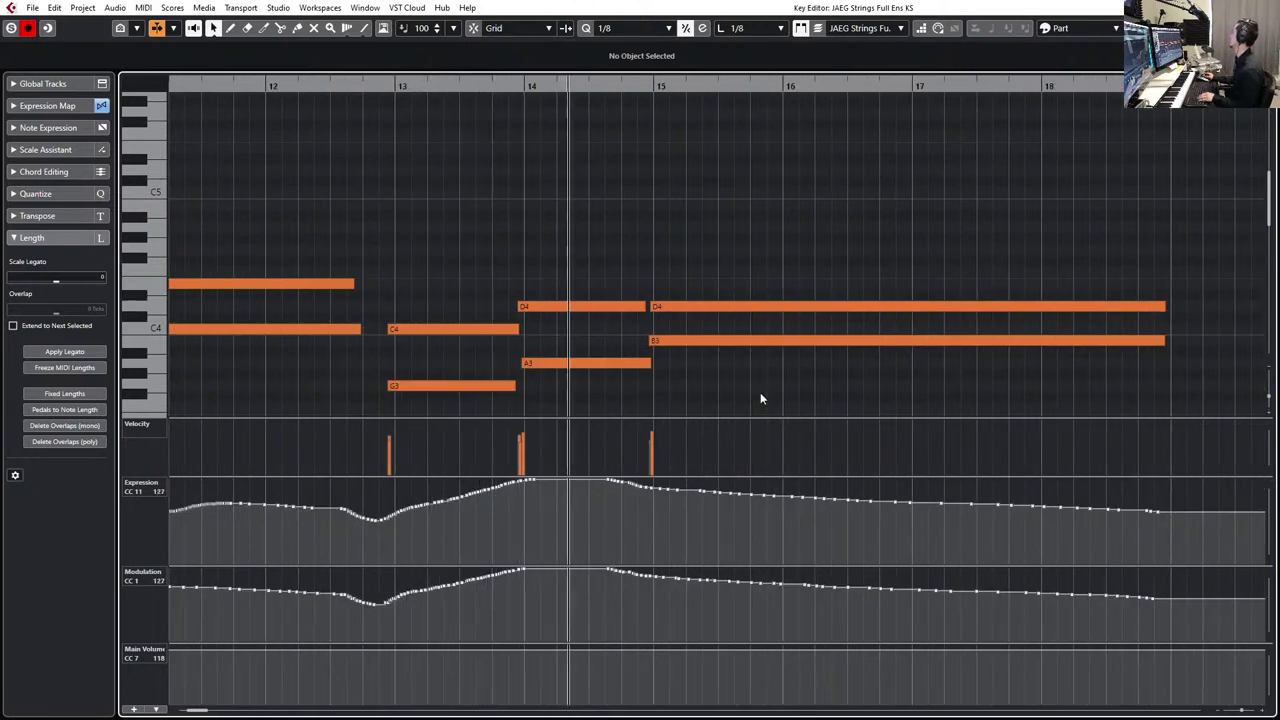
{"action": "left_click", "coordinate": [512, 385]}
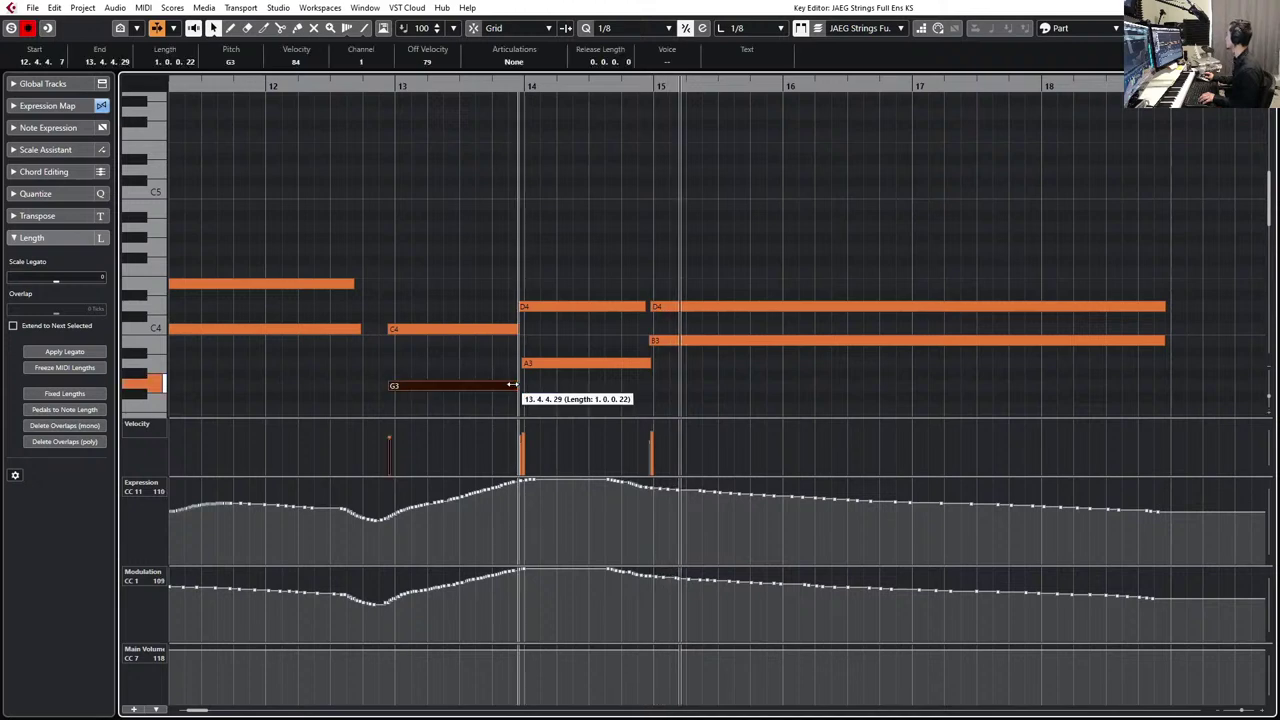
{"action": "left_click_drag", "start_coordinate": [512, 385], "coordinate": [521, 385]}
{"action": "scroll", "coordinate": [627, 302], "scroll_direction": "down", "scroll_amount": 5}
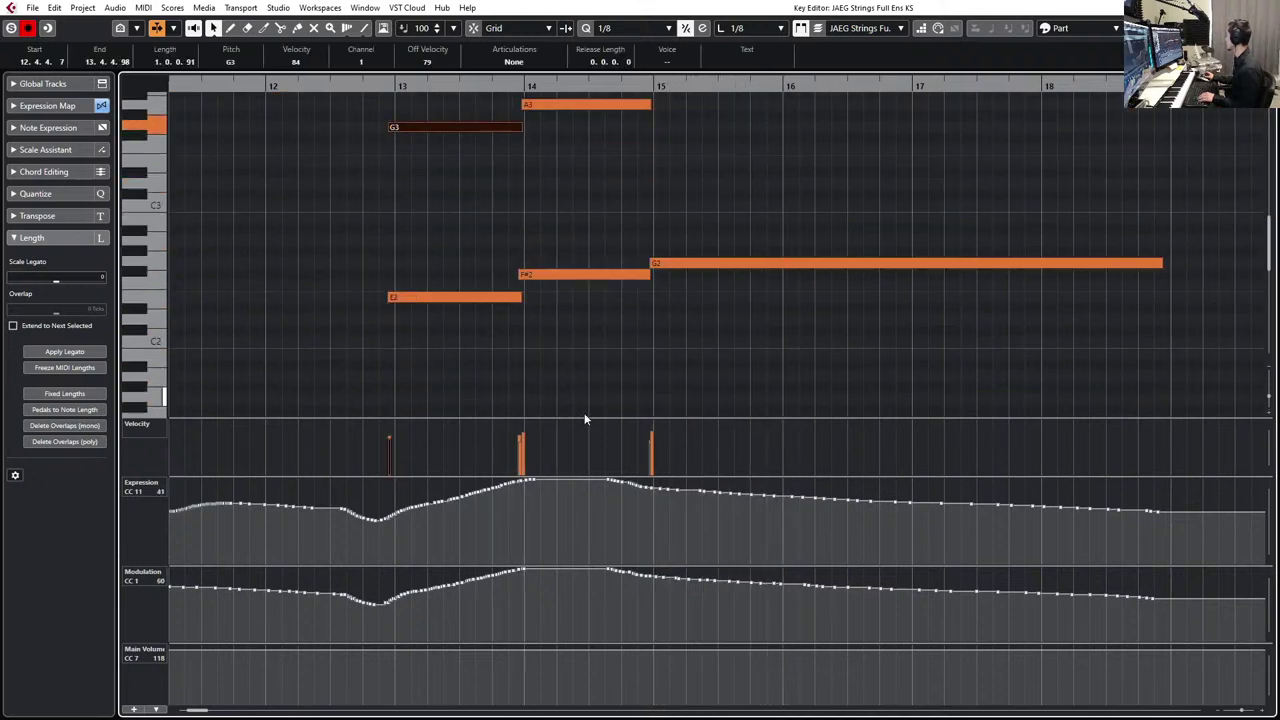
{"action": "left_click", "coordinate": [500, 400]}
- Close the Key Editor of the JAEG strings part and return to the project arrangement
{"action": "key", "text": "g"}
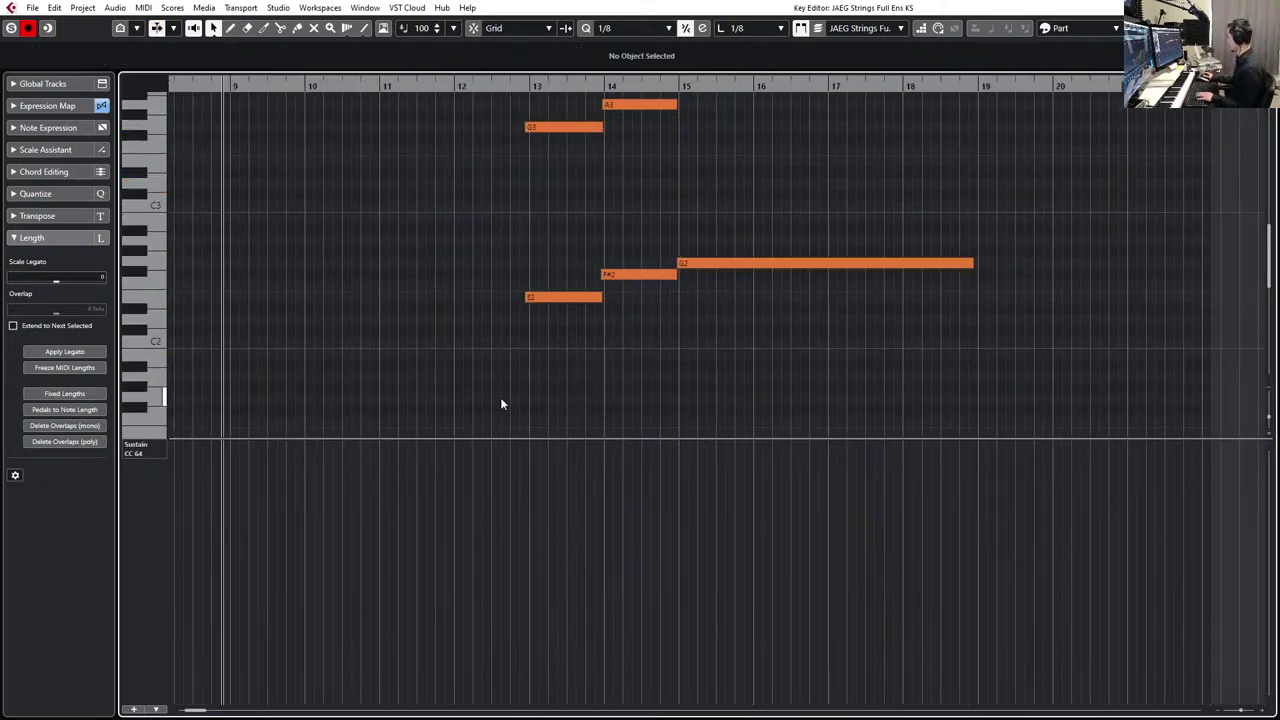
{"action": "key", "text": "g"}
{"action": "key", "text": "Escape"}
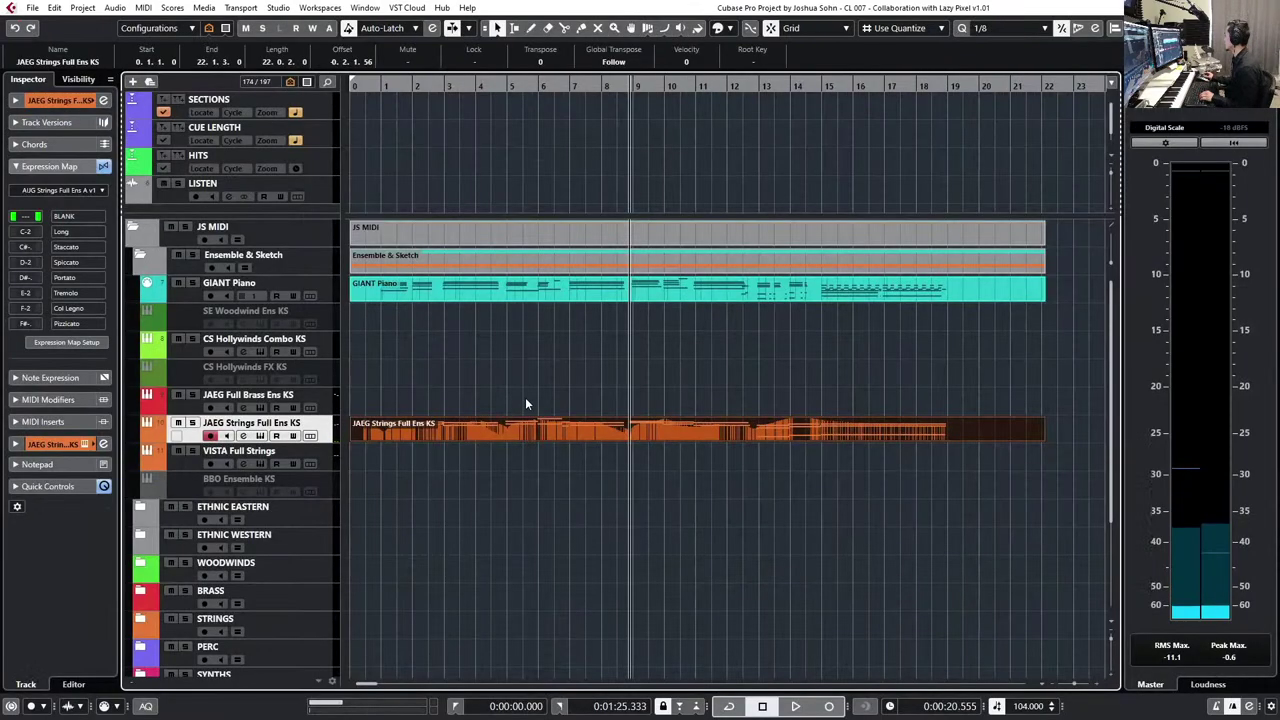
{"action": "key", "text": "Return"}
{"action": "key", "text": "Escape"}
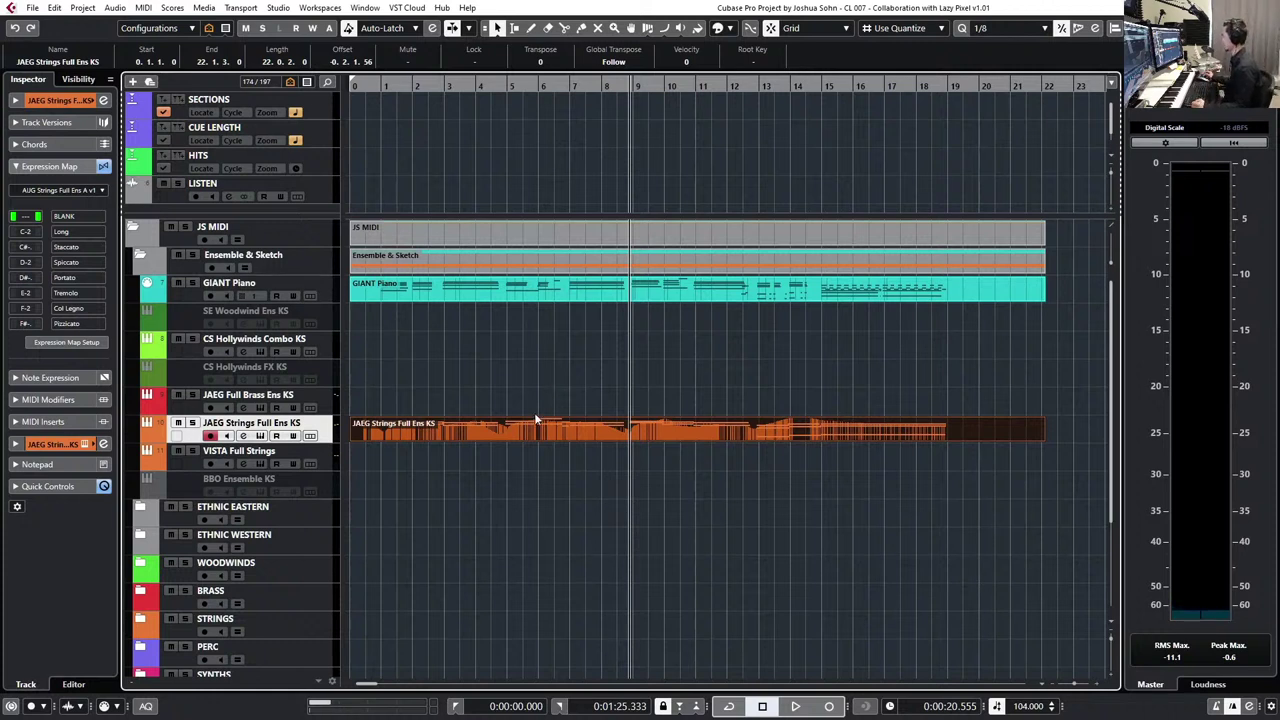
- Select the CS Hollywinds Combo KS track and move the playhead back to 0:00:03.932
{"action": "left_click", "coordinate": [328, 350]}
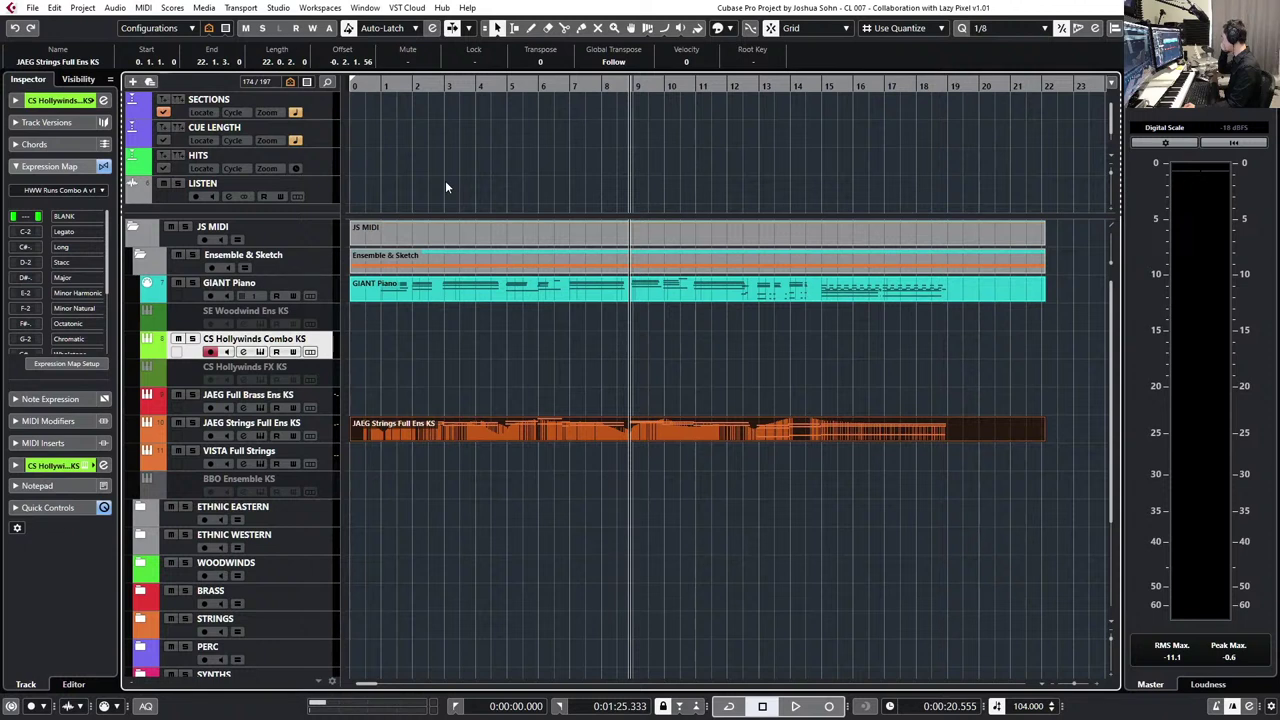
{"action": "left_click", "coordinate": [425, 293]}
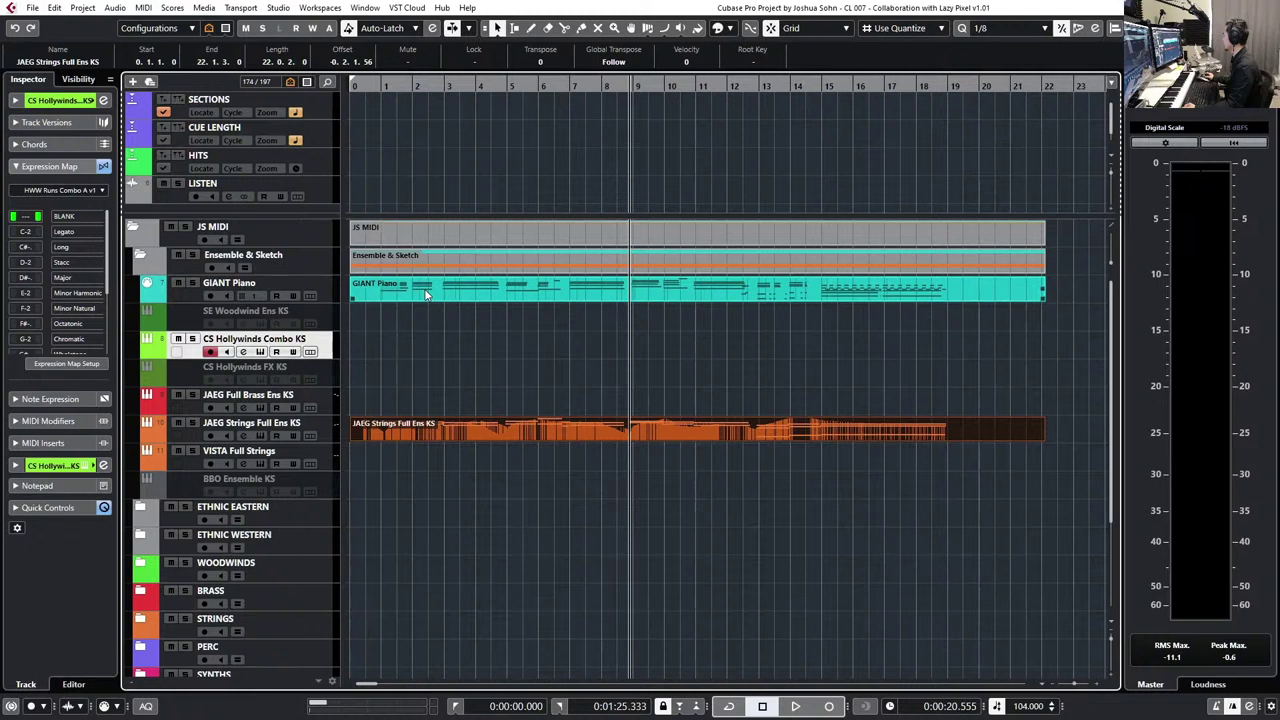
{"action": "key", "text": "KP_Subtract"}
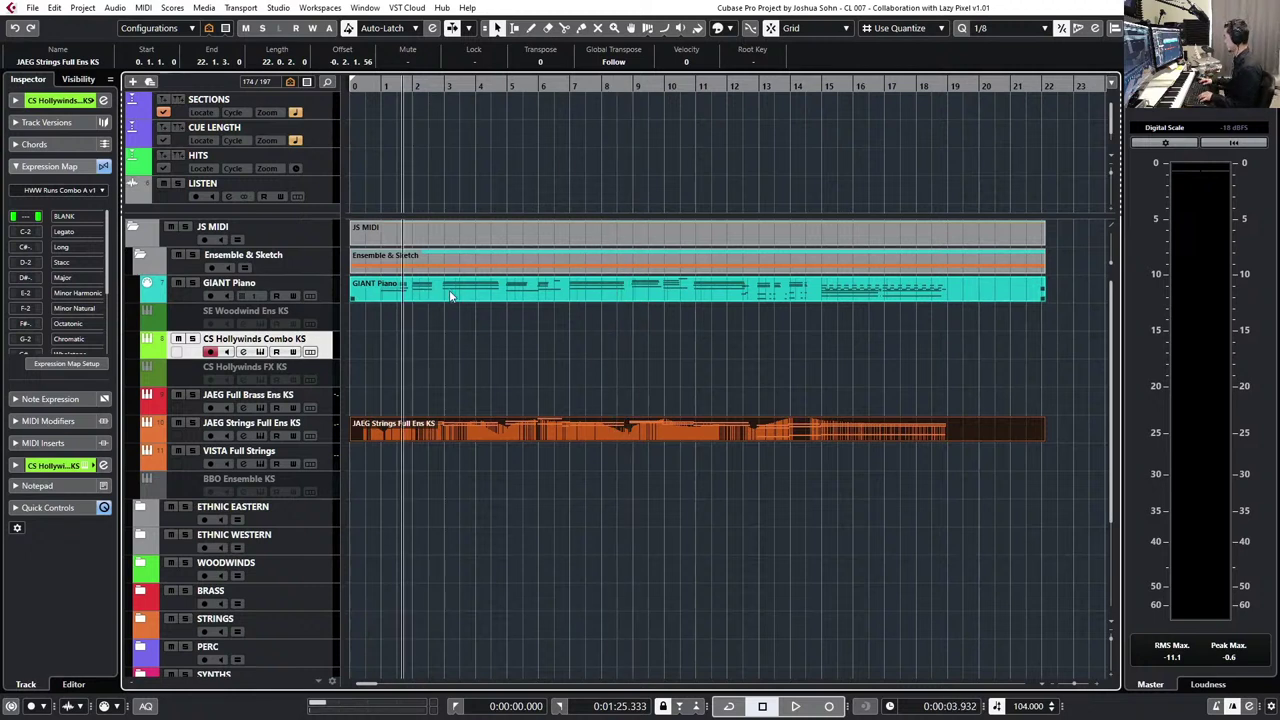
{"action": "left_click", "coordinate": [434, 424]}
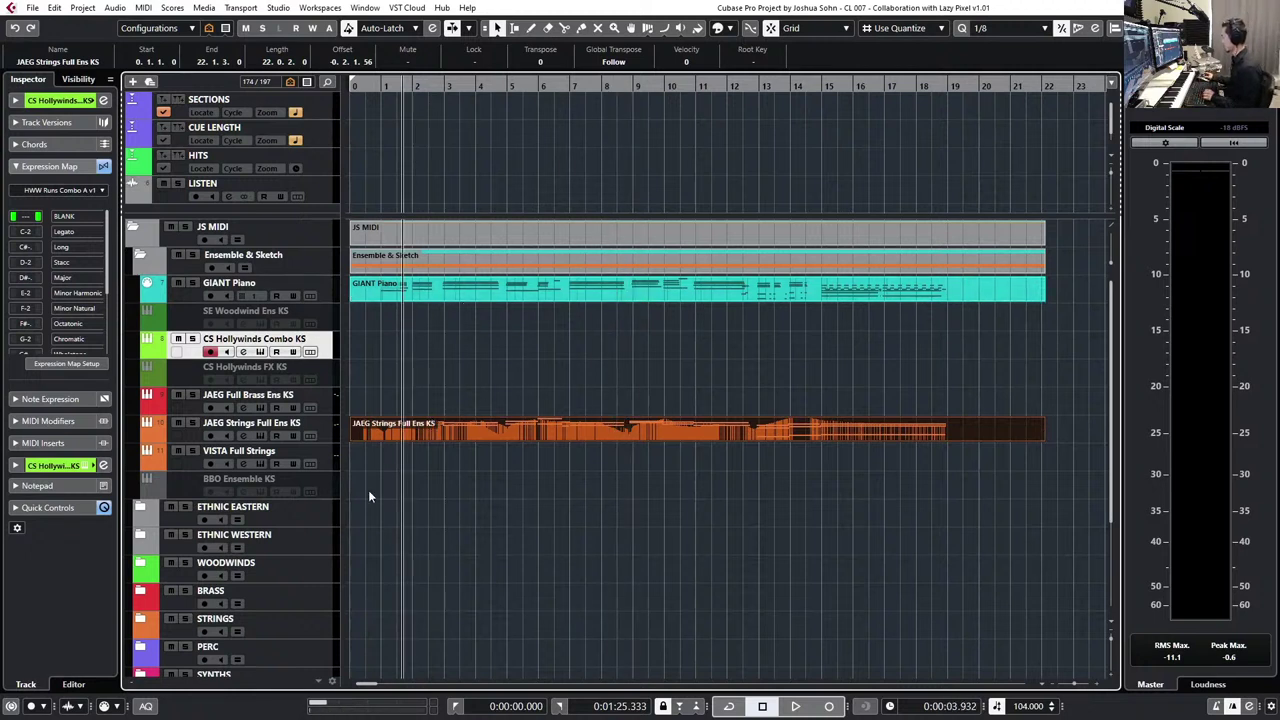
- Expand the SYNTHS folder and enable its ANLG STR Dark Lord track
{"action": "scroll", "coordinate": [370, 495], "scroll_direction": "down", "scroll_amount": 5}
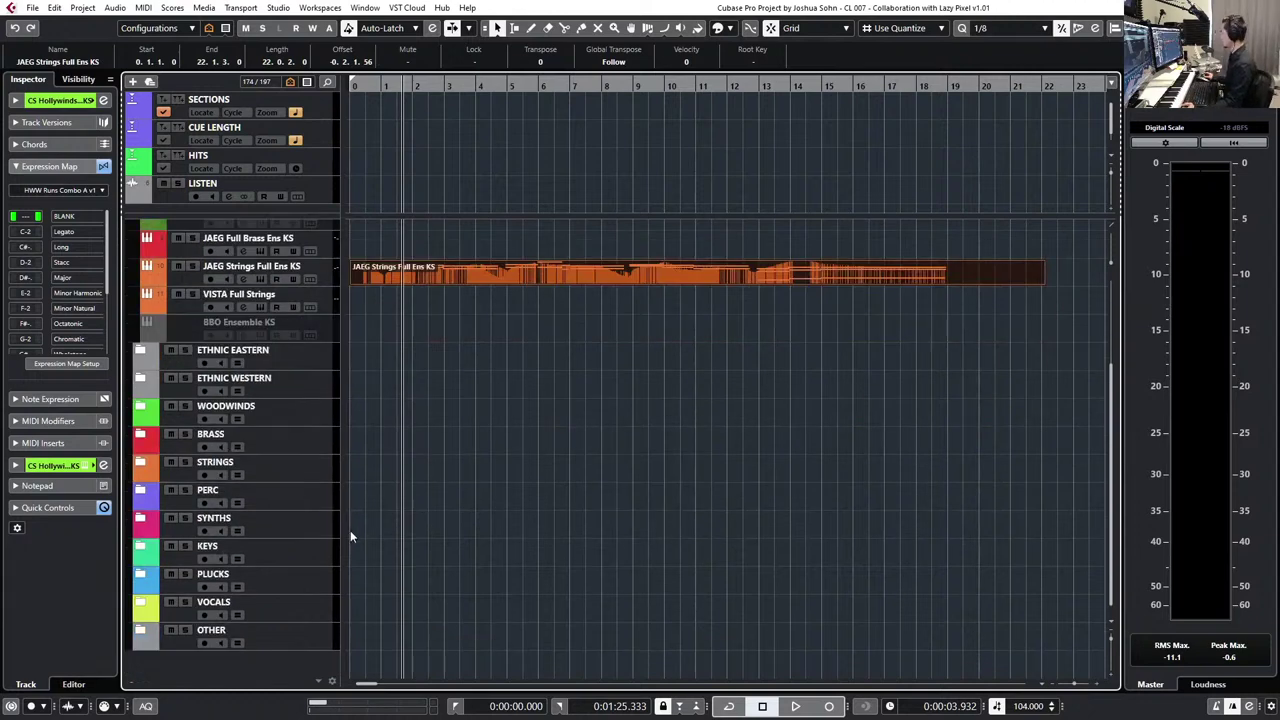
{"action": "left_click", "coordinate": [329, 537]}
{"action": "left_click", "coordinate": [140, 520]}
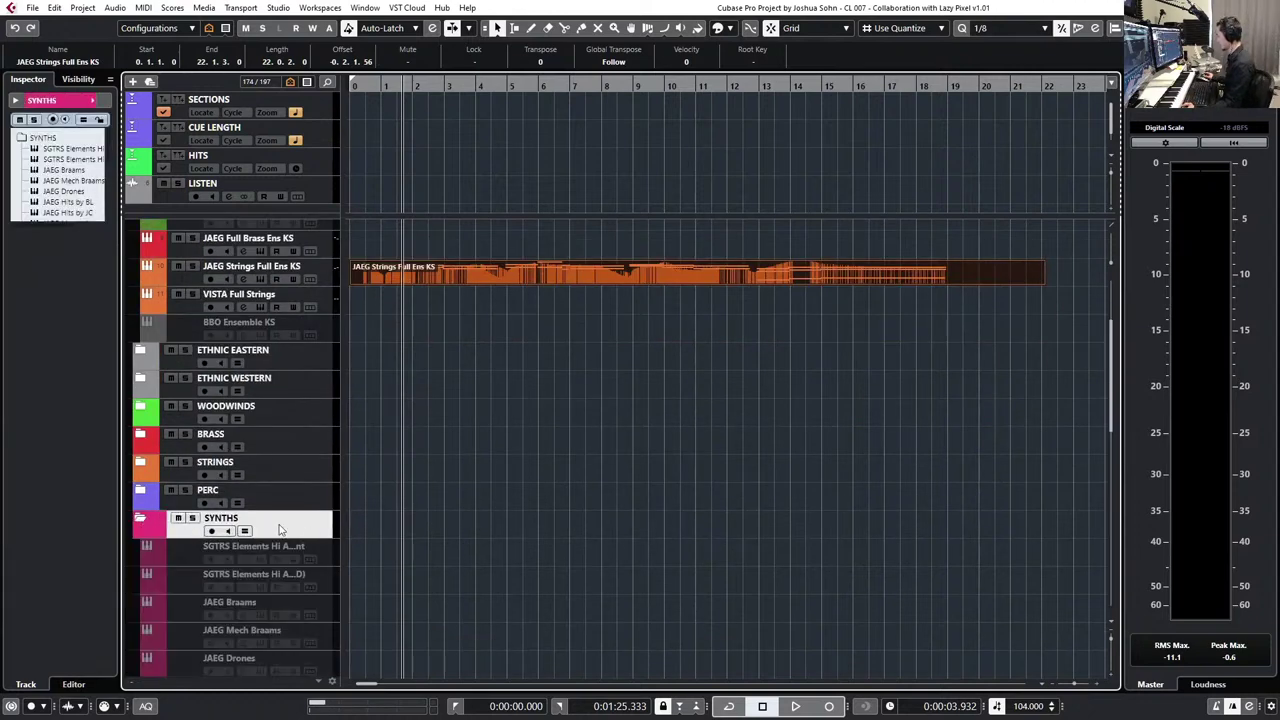
{"action": "scroll", "coordinate": [295, 544], "scroll_direction": "down", "scroll_amount": 10}
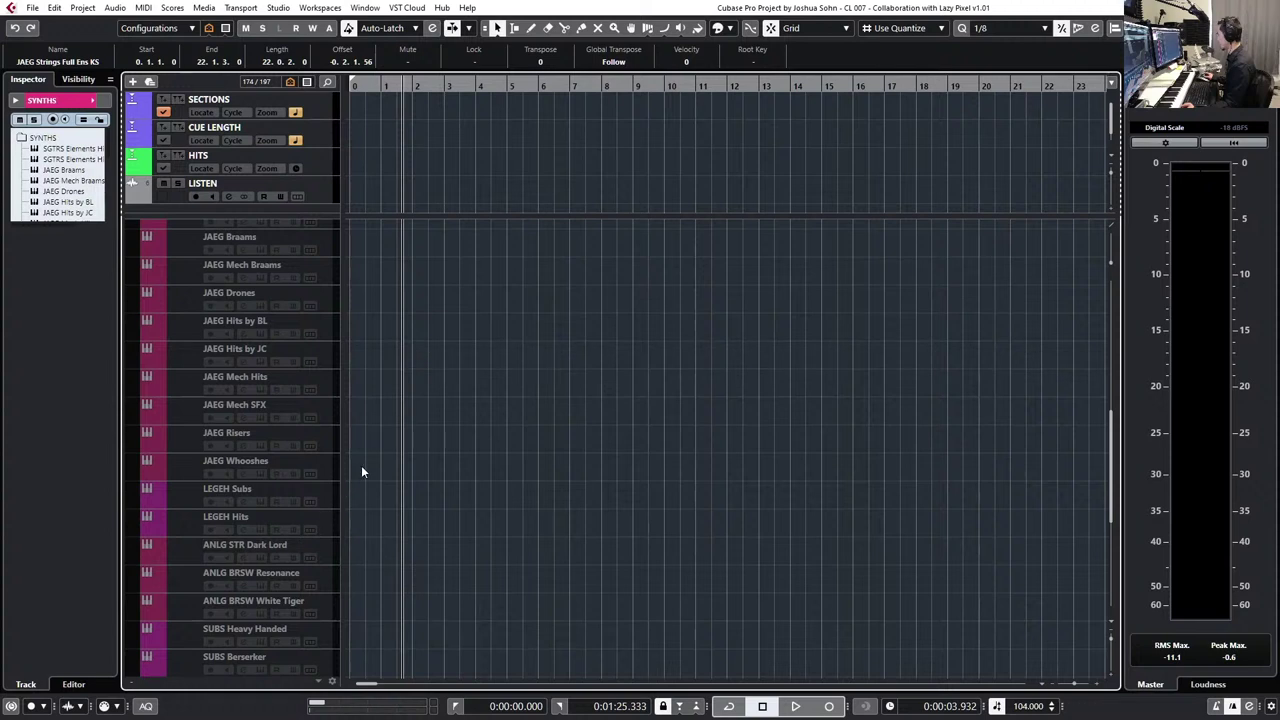
{"action": "scroll", "coordinate": [362, 472], "scroll_direction": "down", "scroll_amount": 9}
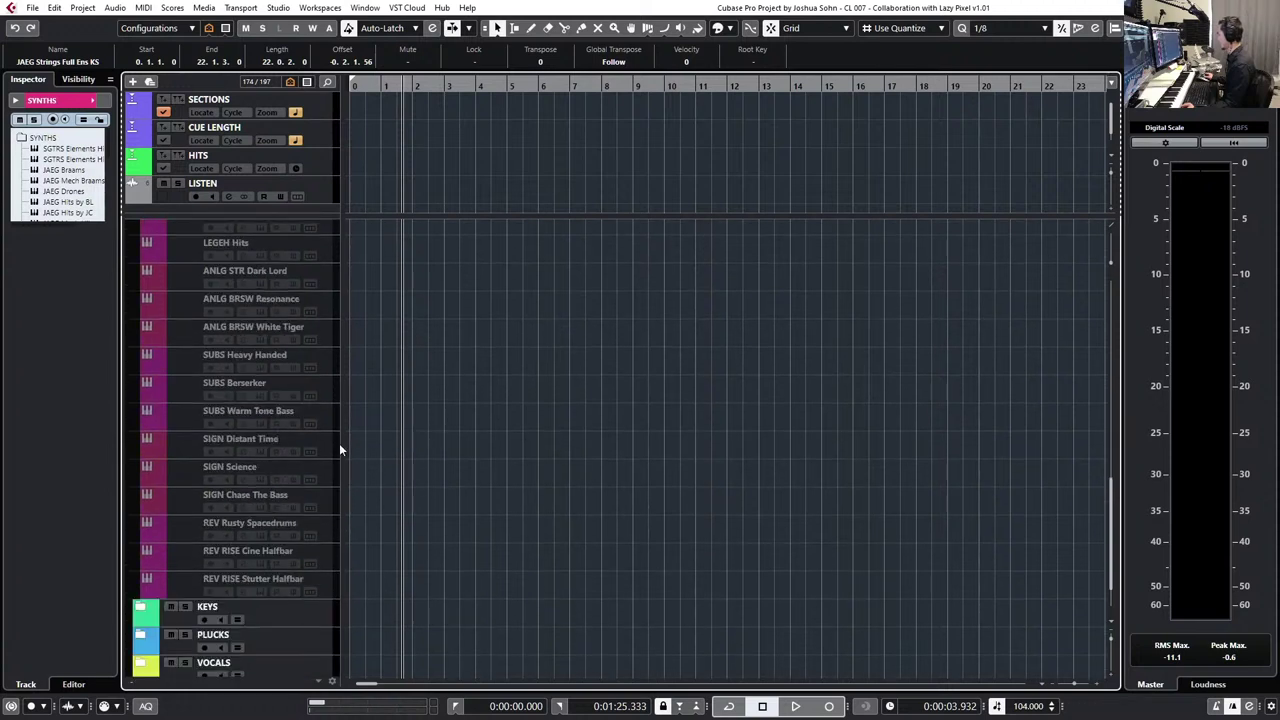
{"action": "left_click", "coordinate": [339, 449]}
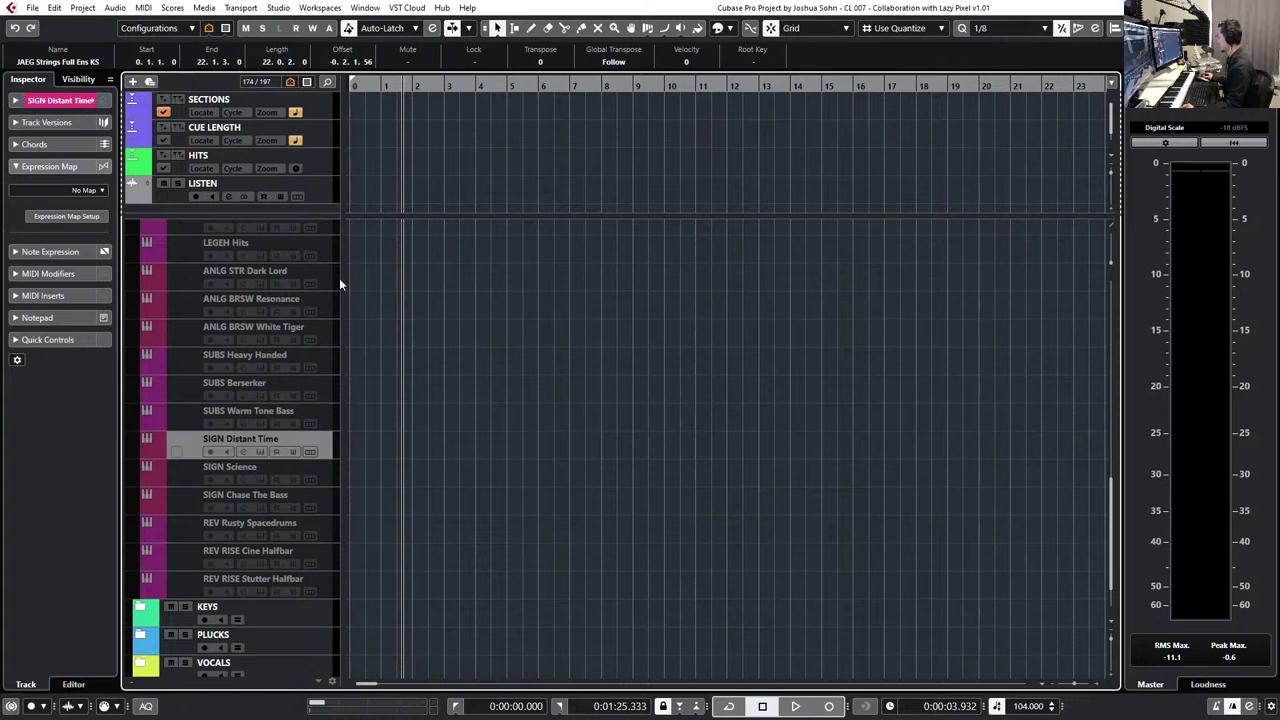
{"action": "right_click", "coordinate": [323, 278]}
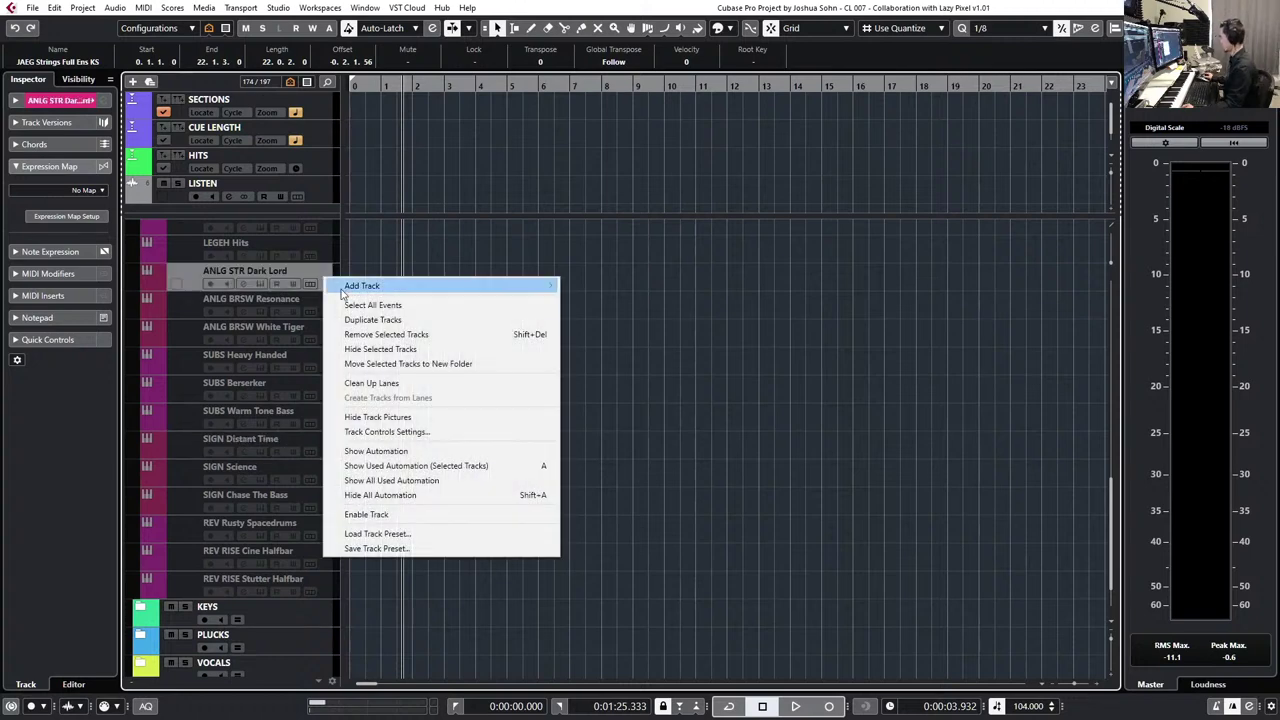
{"action": "left_click", "coordinate": [360, 514]}
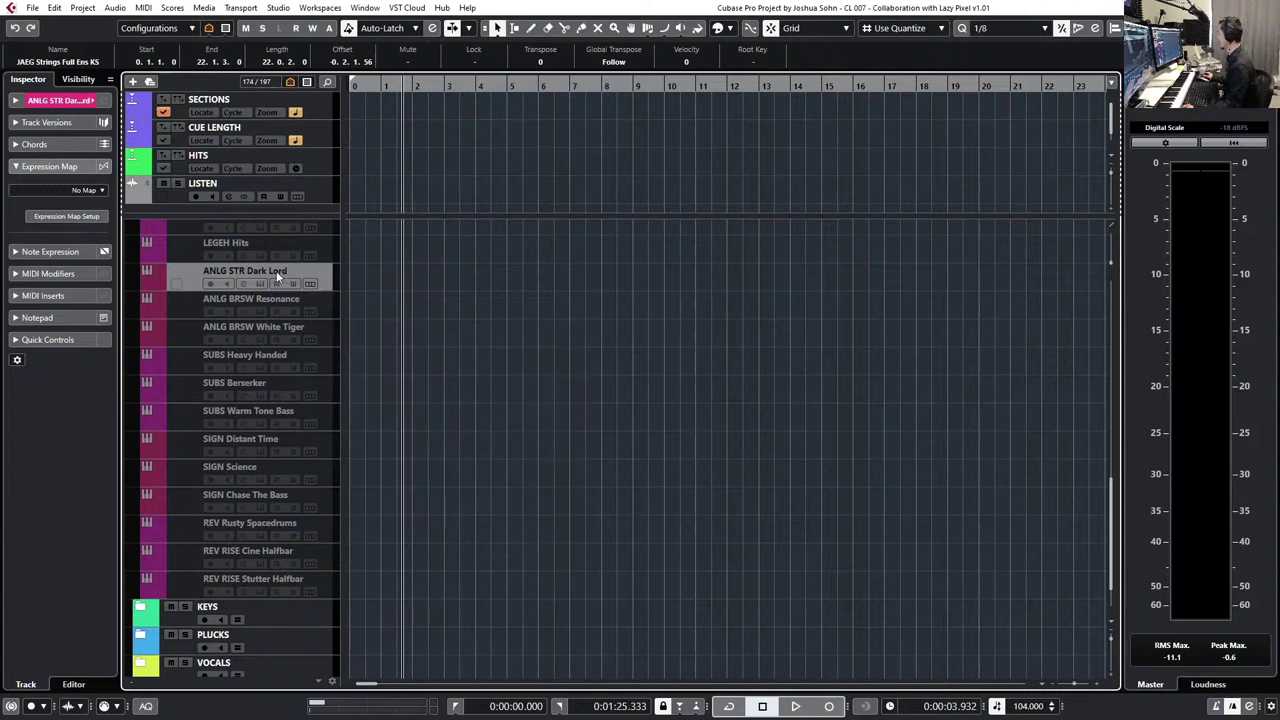
- Open the Kontakt instrument of the ANLG STR Dark Lord track
{"action": "scroll", "coordinate": [408, 325], "scroll_direction": "up", "scroll_amount": 9}
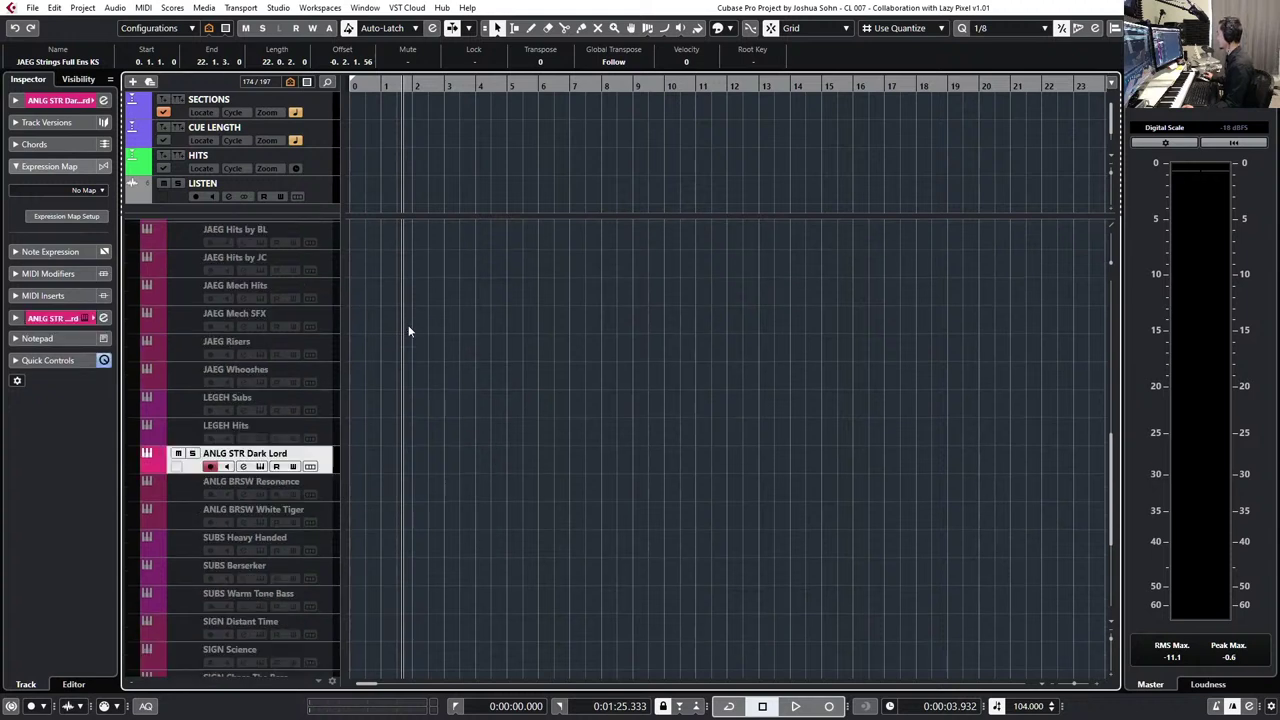
{"action": "scroll", "coordinate": [430, 380], "scroll_direction": "down", "scroll_amount": 3}
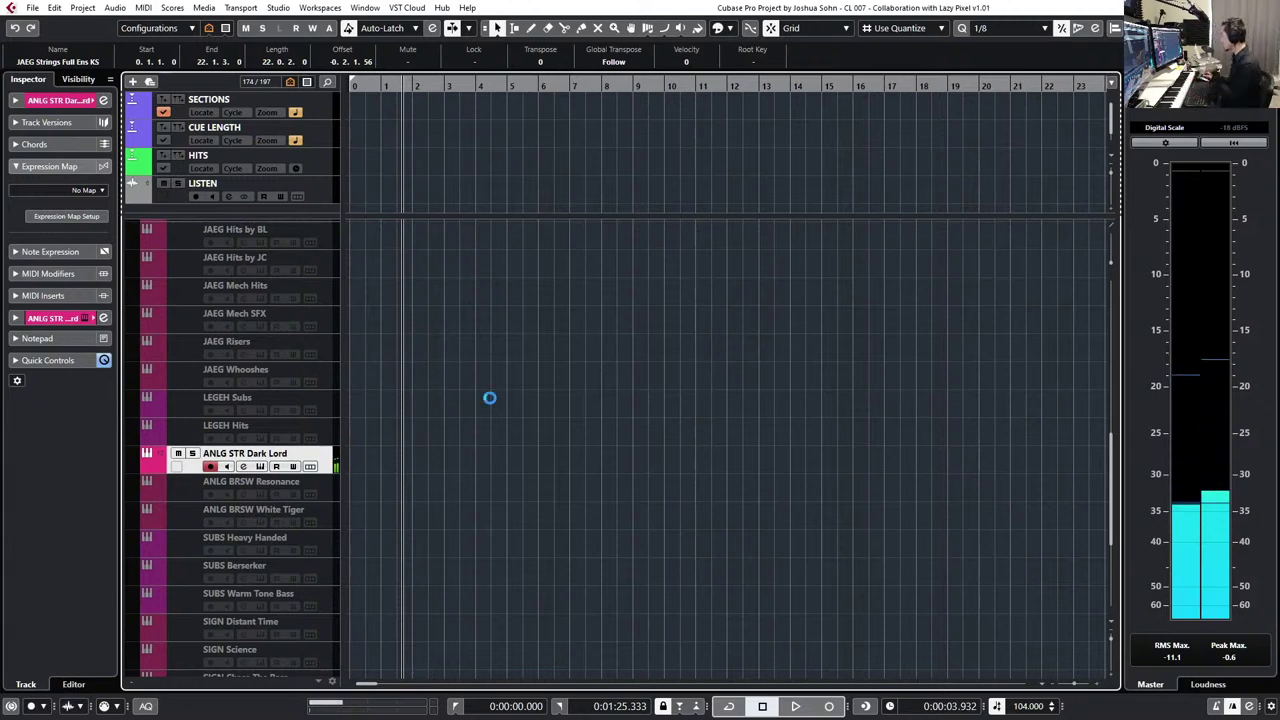
{"action": "left_click", "coordinate": [313, 453]}
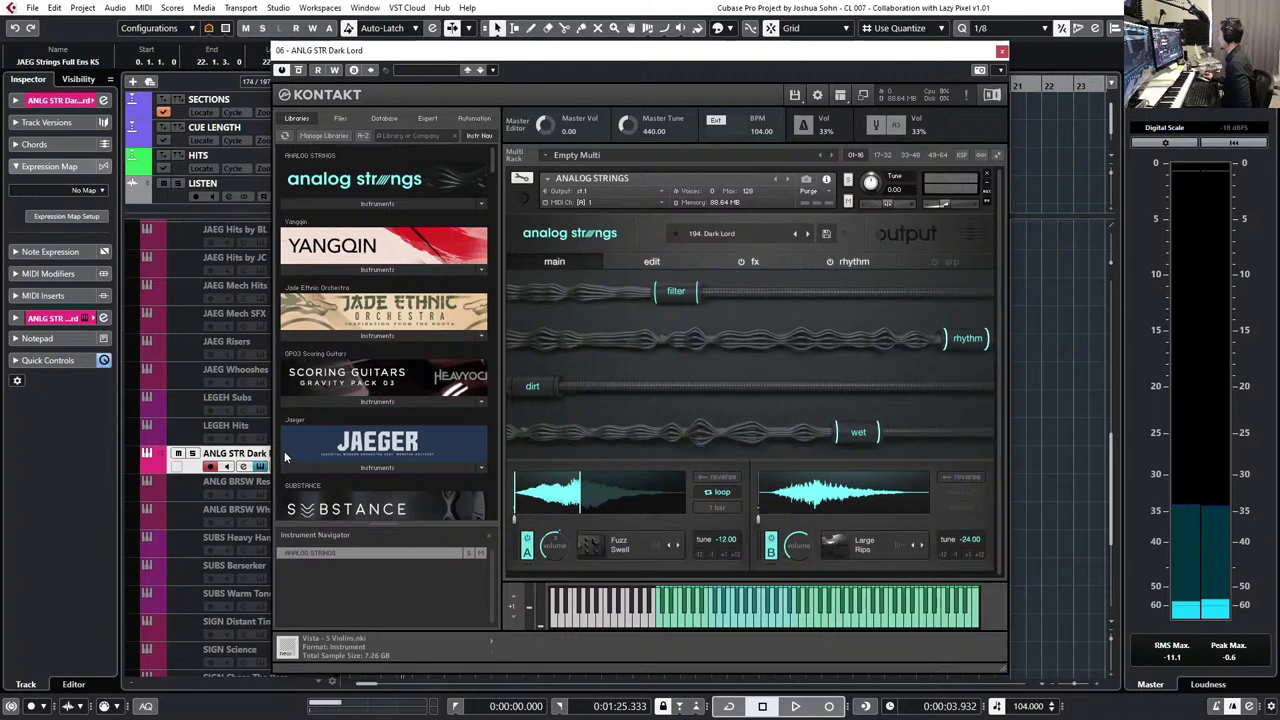
- Filter the Analog Strings presets by synth and pad, and load 012. Hazy Mellotron
{"action": "left_click", "coordinate": [769, 233]}
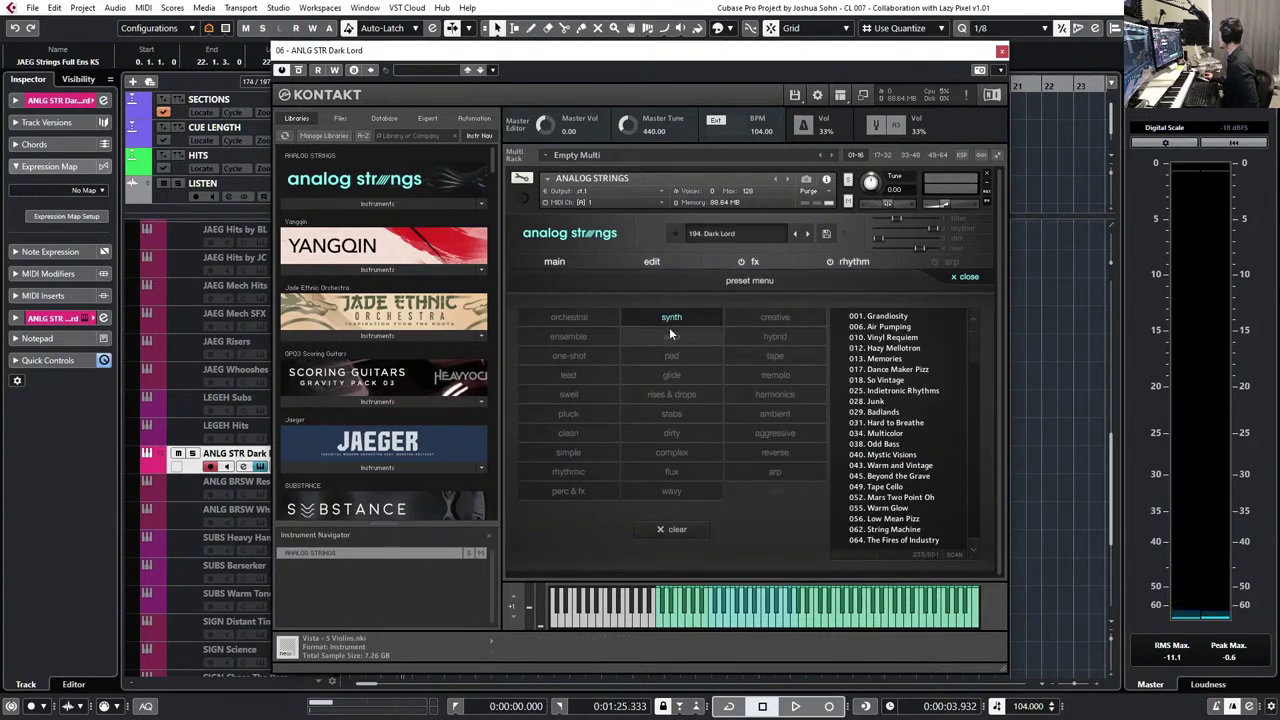
{"action": "left_click", "coordinate": [689, 352]}
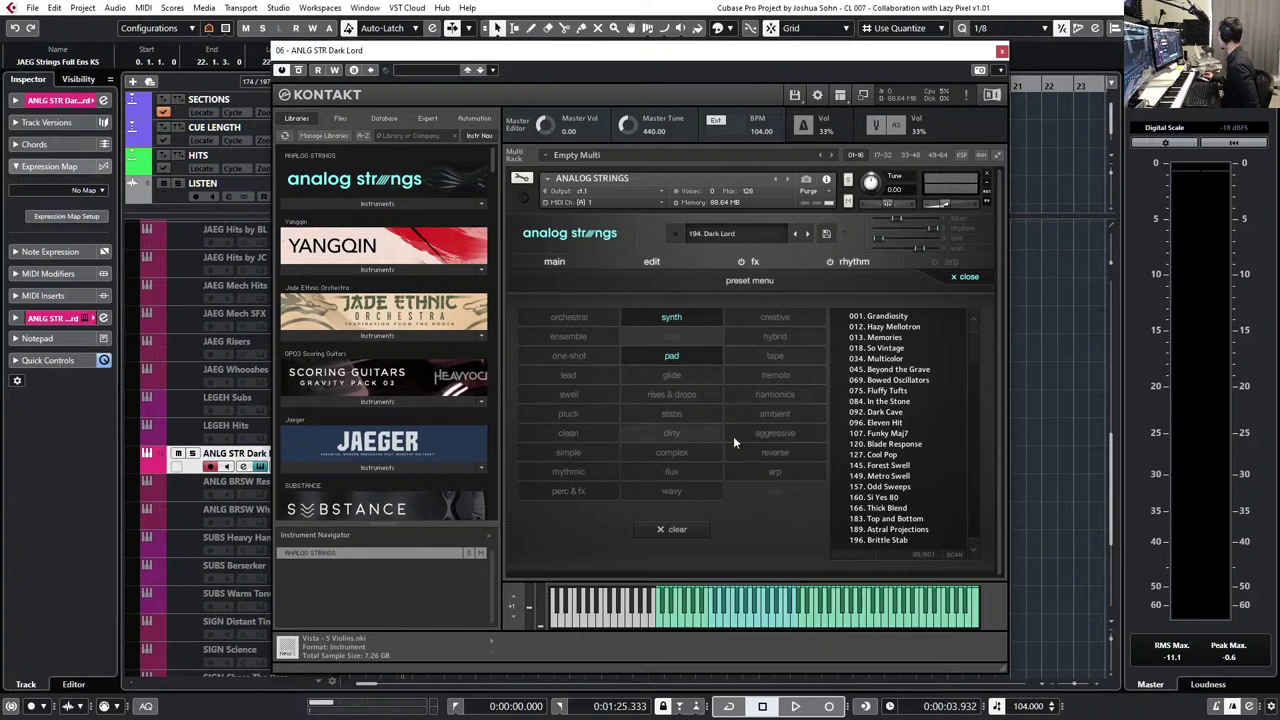
{"action": "left_click", "coordinate": [904, 329]}
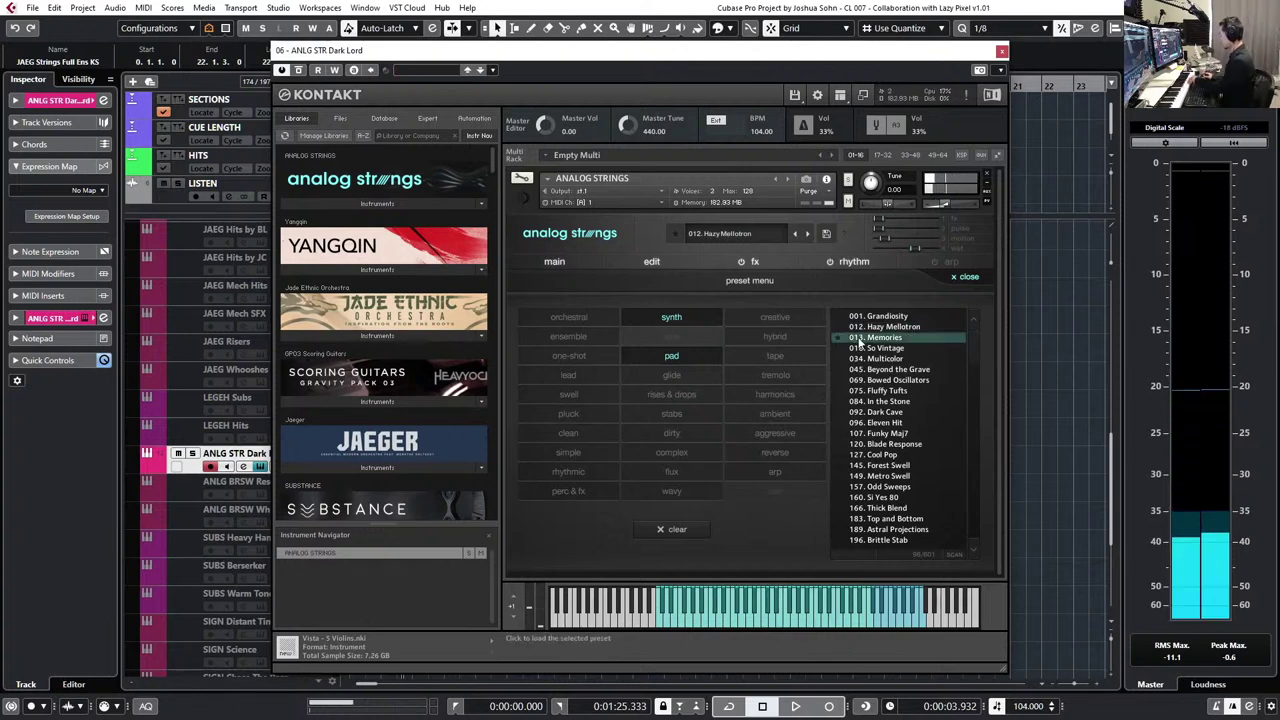
- Add the harmonics filter and audition the matching synth pad presets, including NEO 38. Cloud Inhaler, NEO 86. Low Voltage Glow and 387. Dry Ice Harmonics
{"action": "left_click", "coordinate": [789, 396]}
{"action": "left_click", "coordinate": [911, 349]}
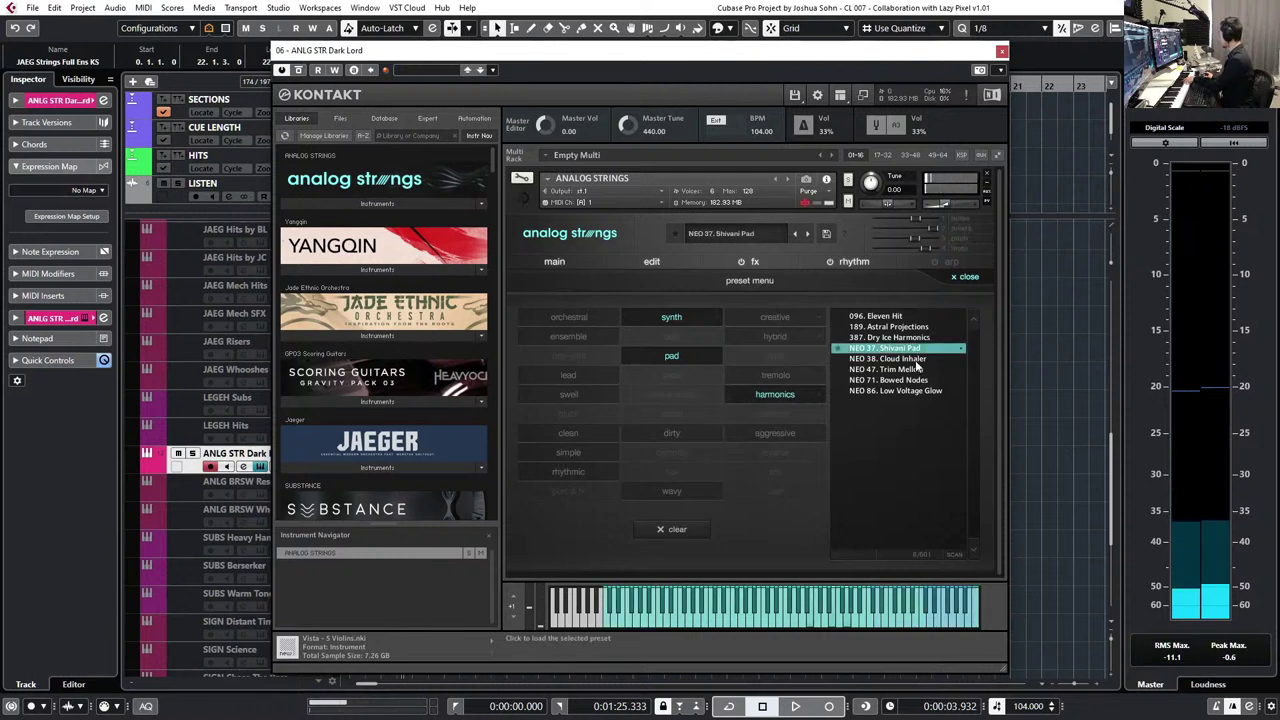
{"action": "left_click", "coordinate": [913, 361]}
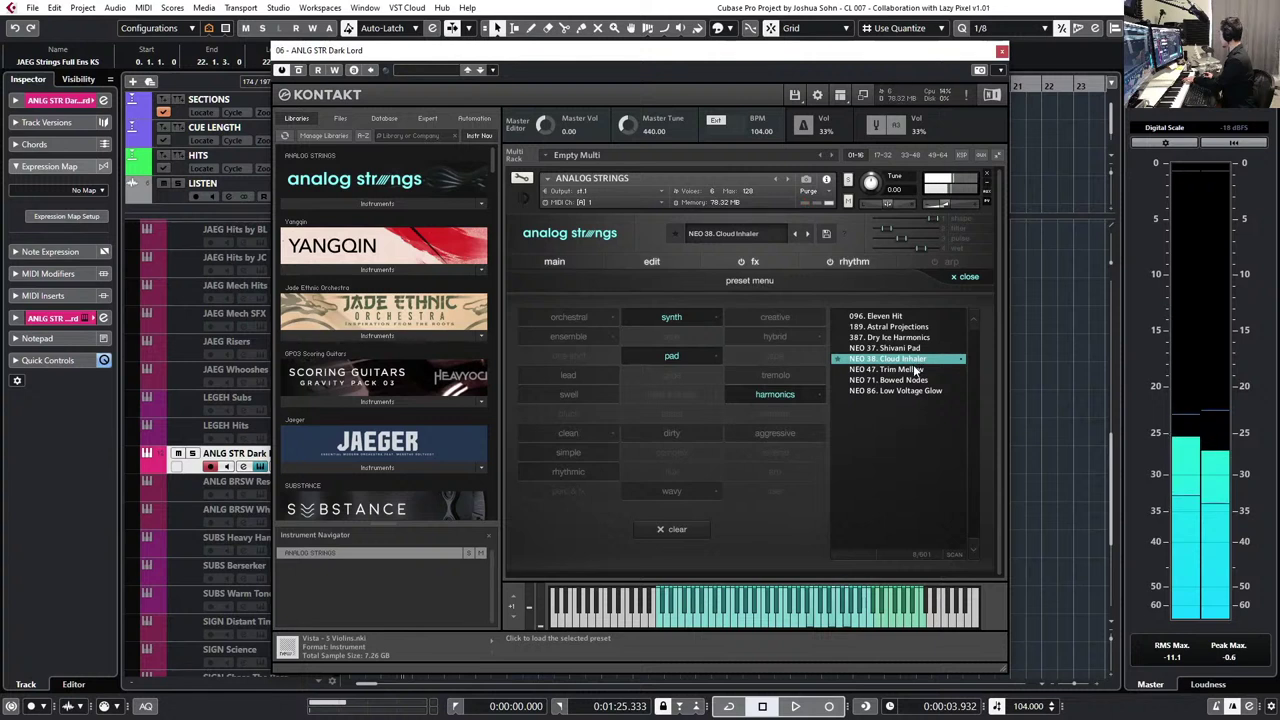
{"action": "left_click", "coordinate": [915, 369]}
{"action": "left_click", "coordinate": [913, 380]}
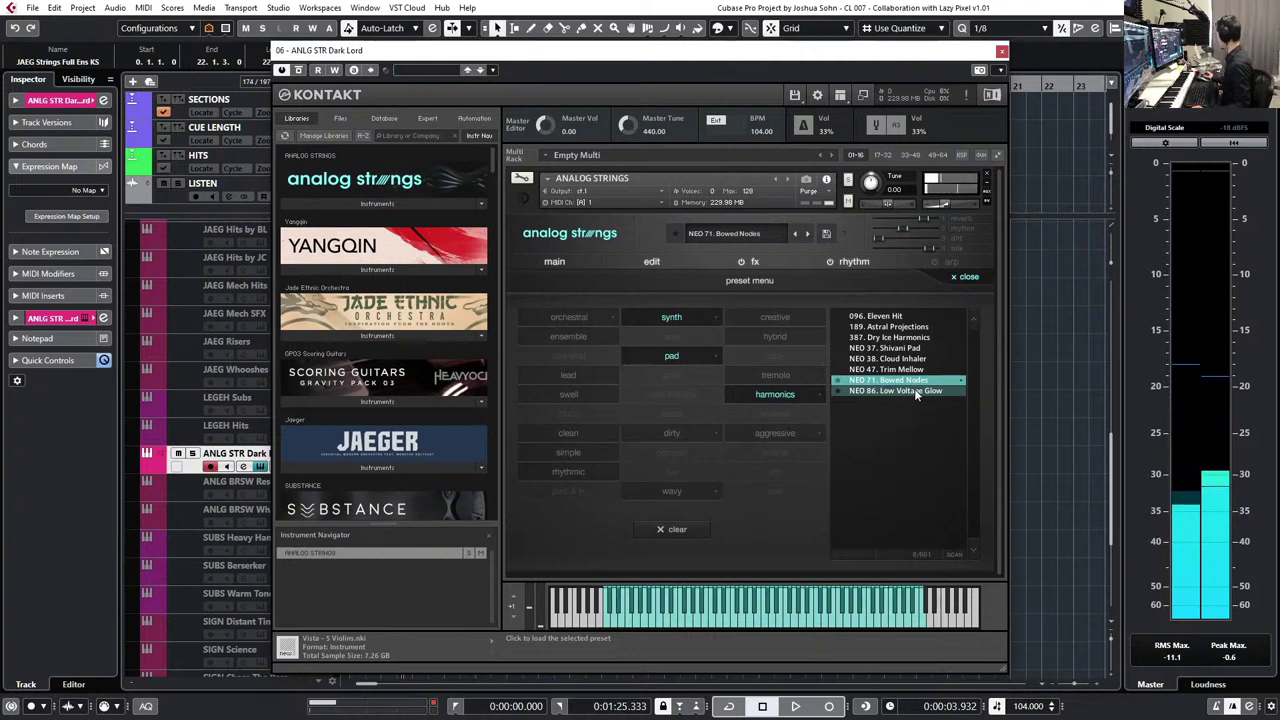
{"action": "left_click", "coordinate": [917, 391]}
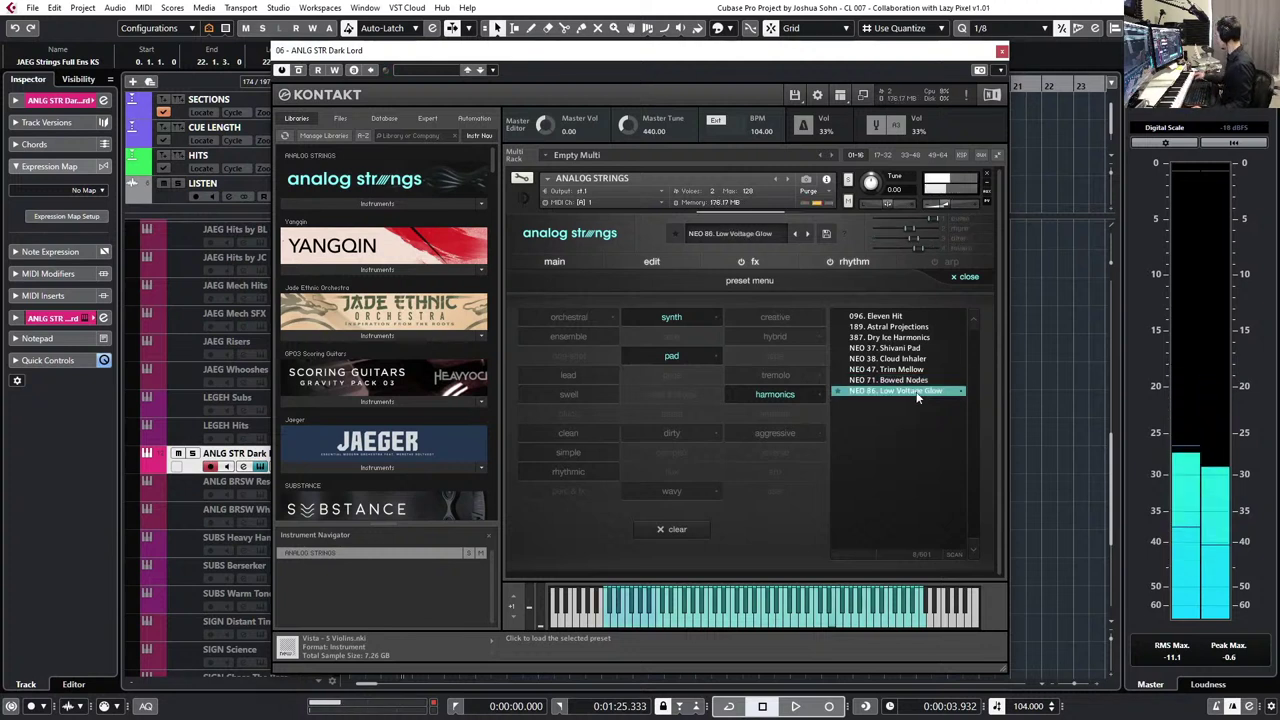
{"action": "left_click", "coordinate": [908, 317]}
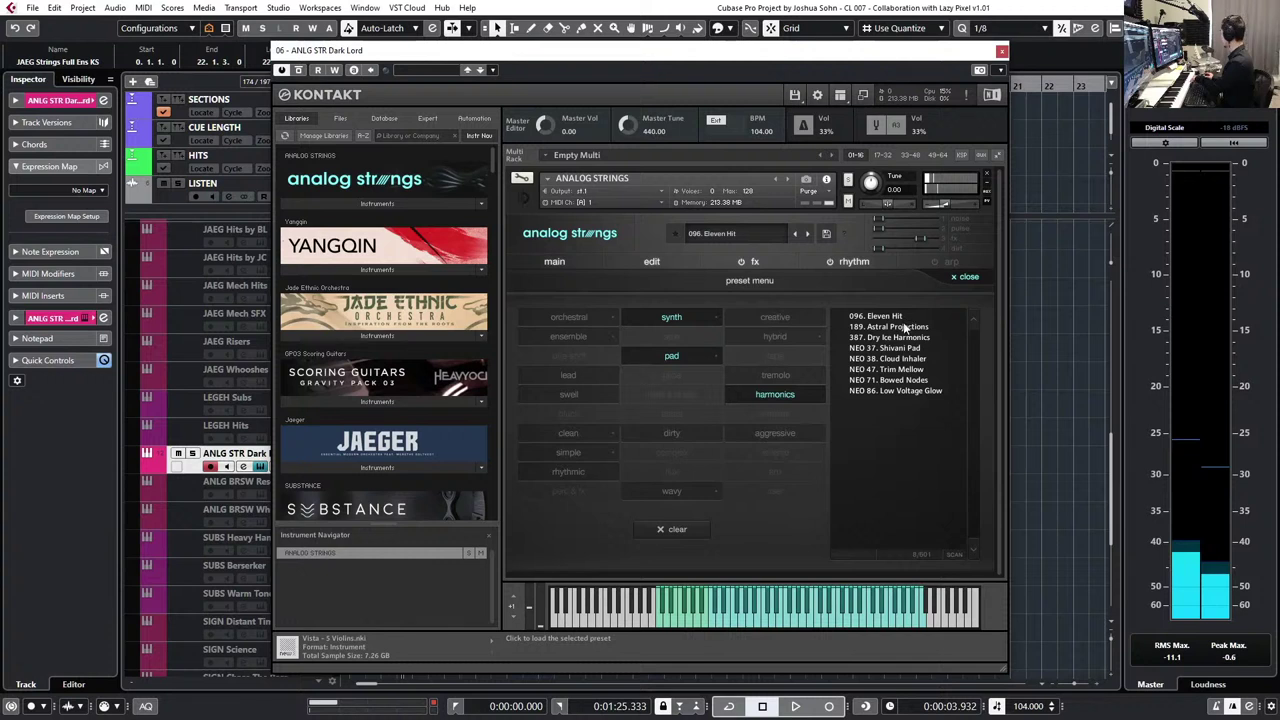
{"action": "left_click", "coordinate": [904, 328]}
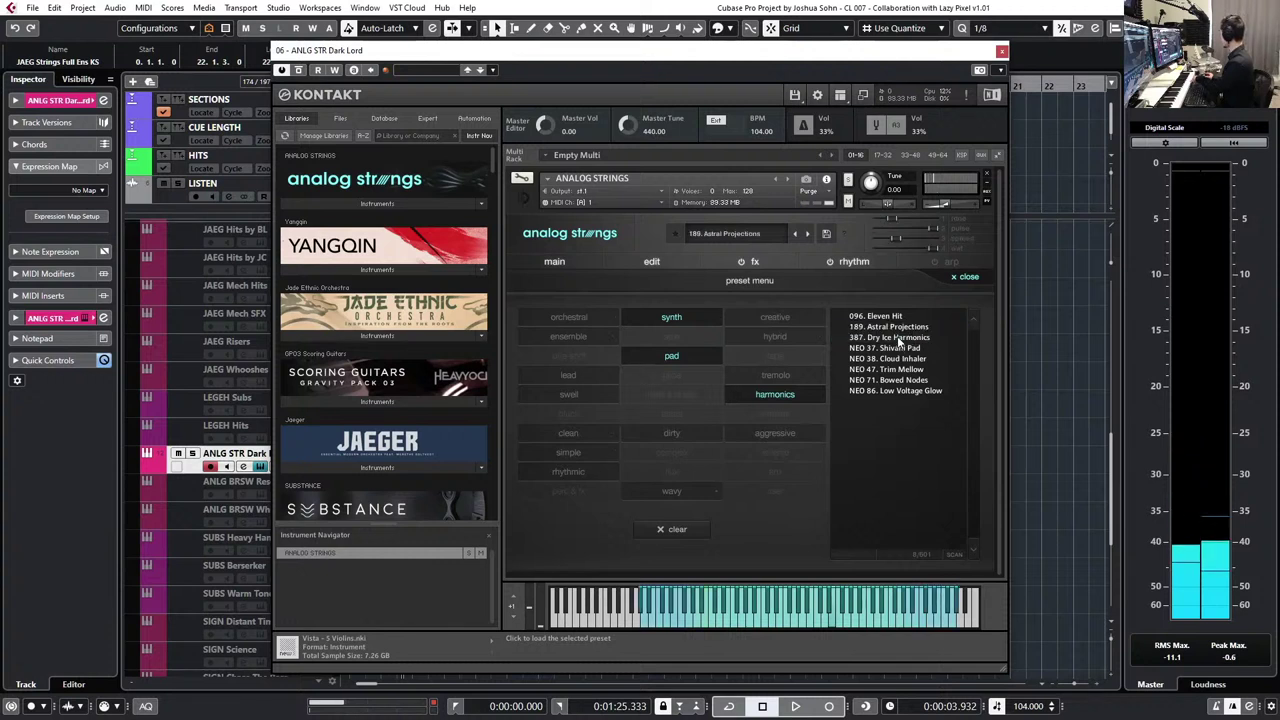
{"action": "left_click", "coordinate": [899, 338]}
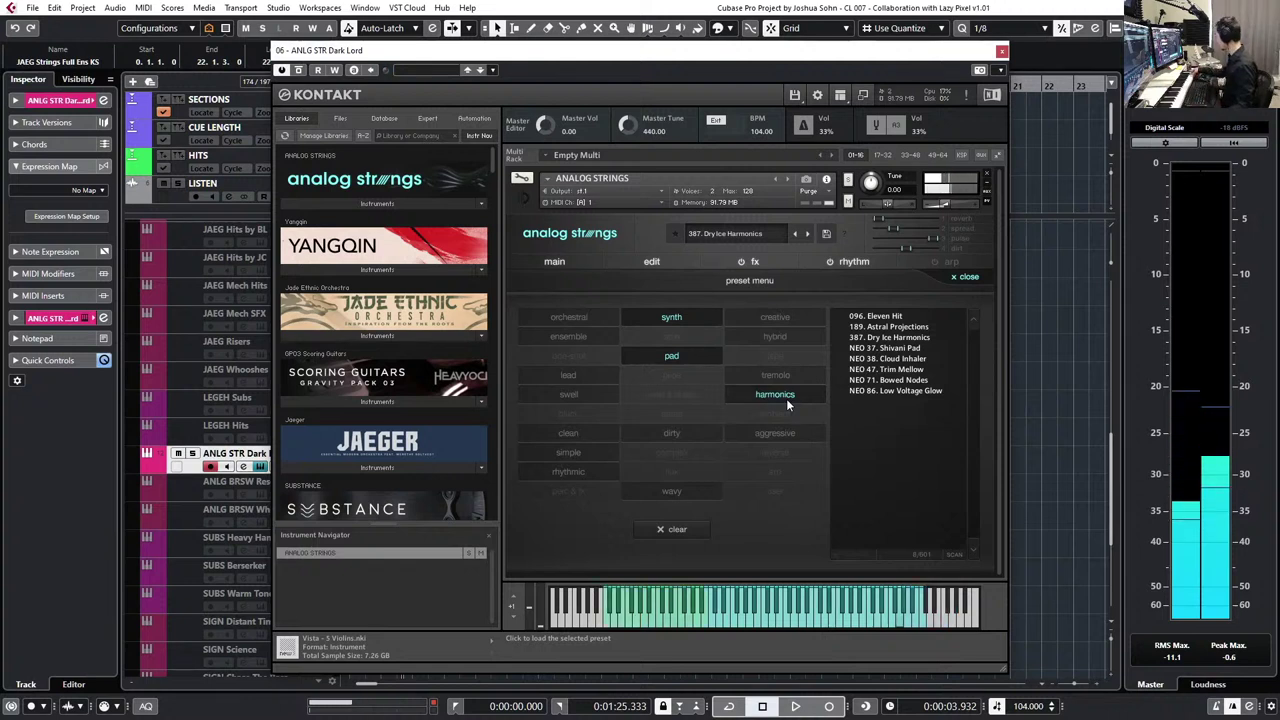
- Remove the harmonics and synth filters and filter the Analog Strings presets by orchestral and pad
{"action": "left_click", "coordinate": [677, 356]}
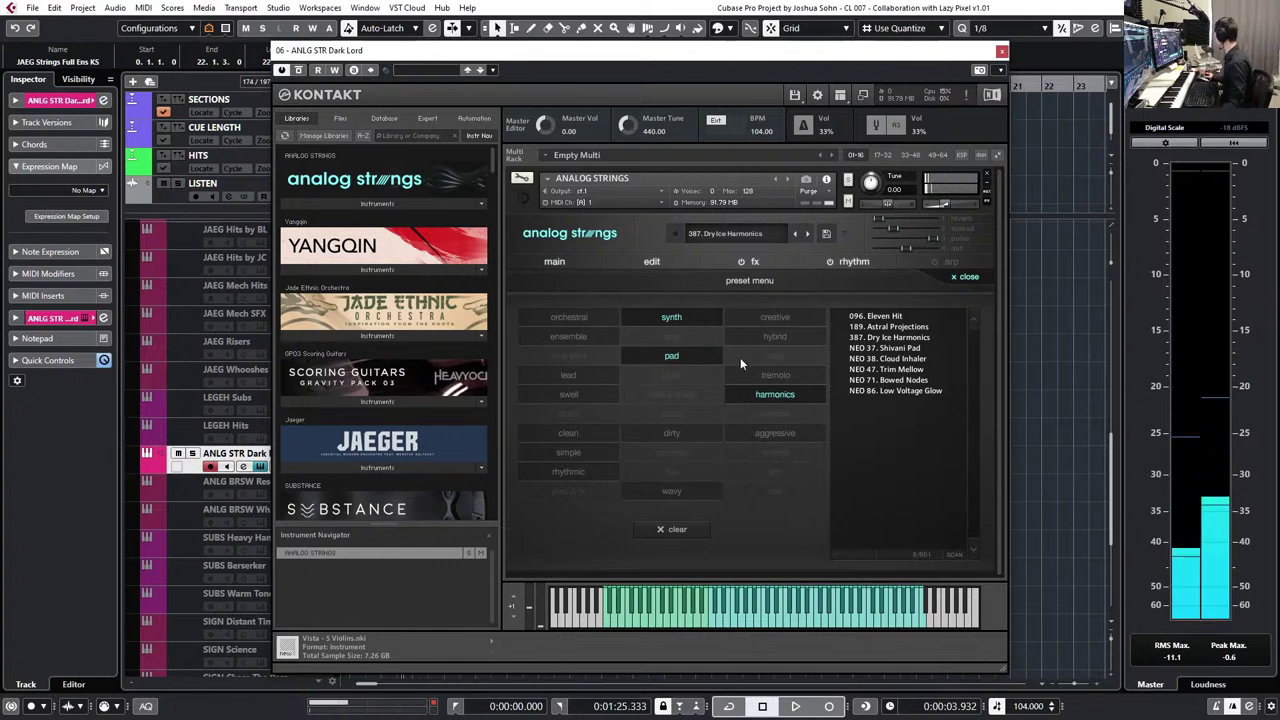
{"action": "left_click", "coordinate": [754, 395]}
{"action": "left_click", "coordinate": [754, 395]}
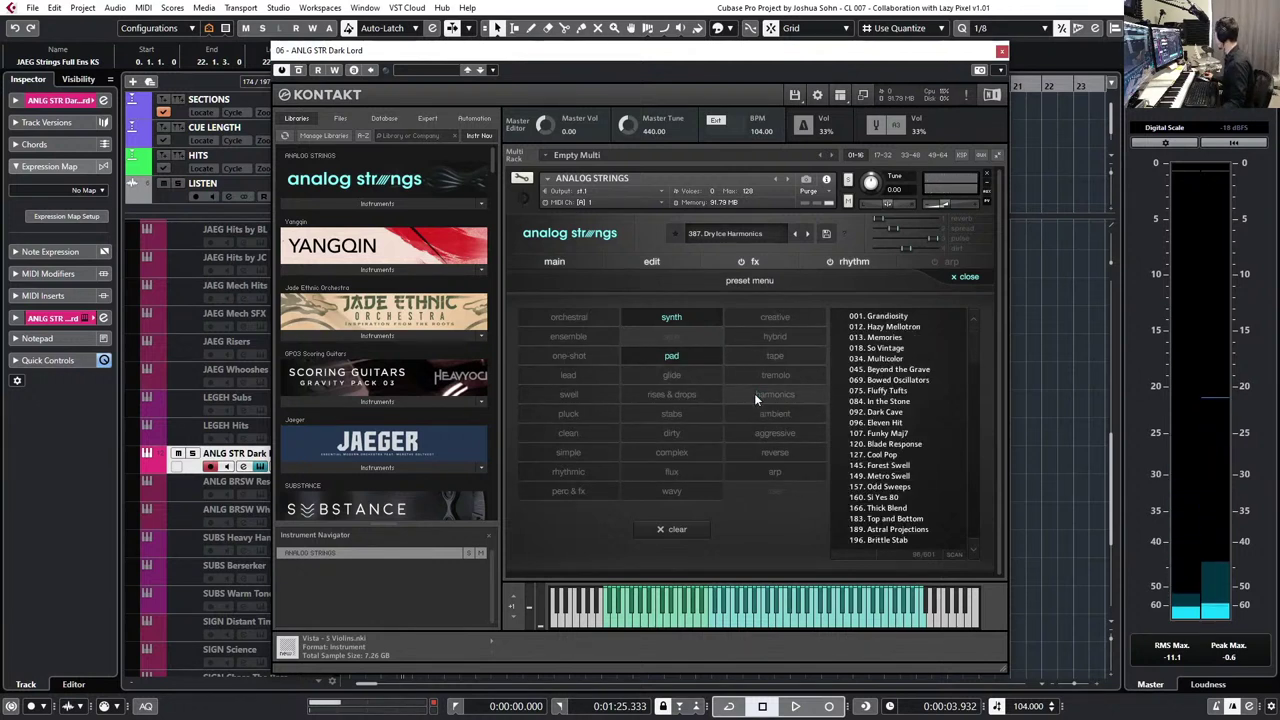
{"action": "left_click", "coordinate": [686, 314]}
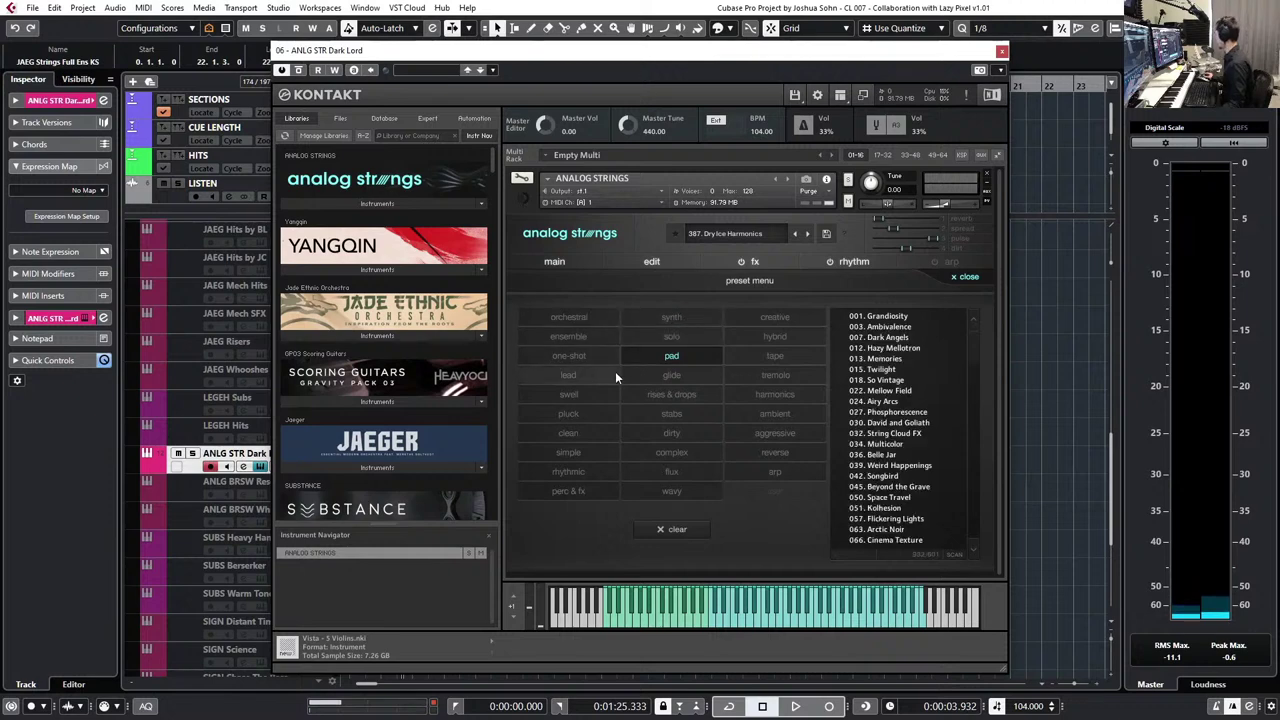
{"action": "left_click", "coordinate": [603, 321]}
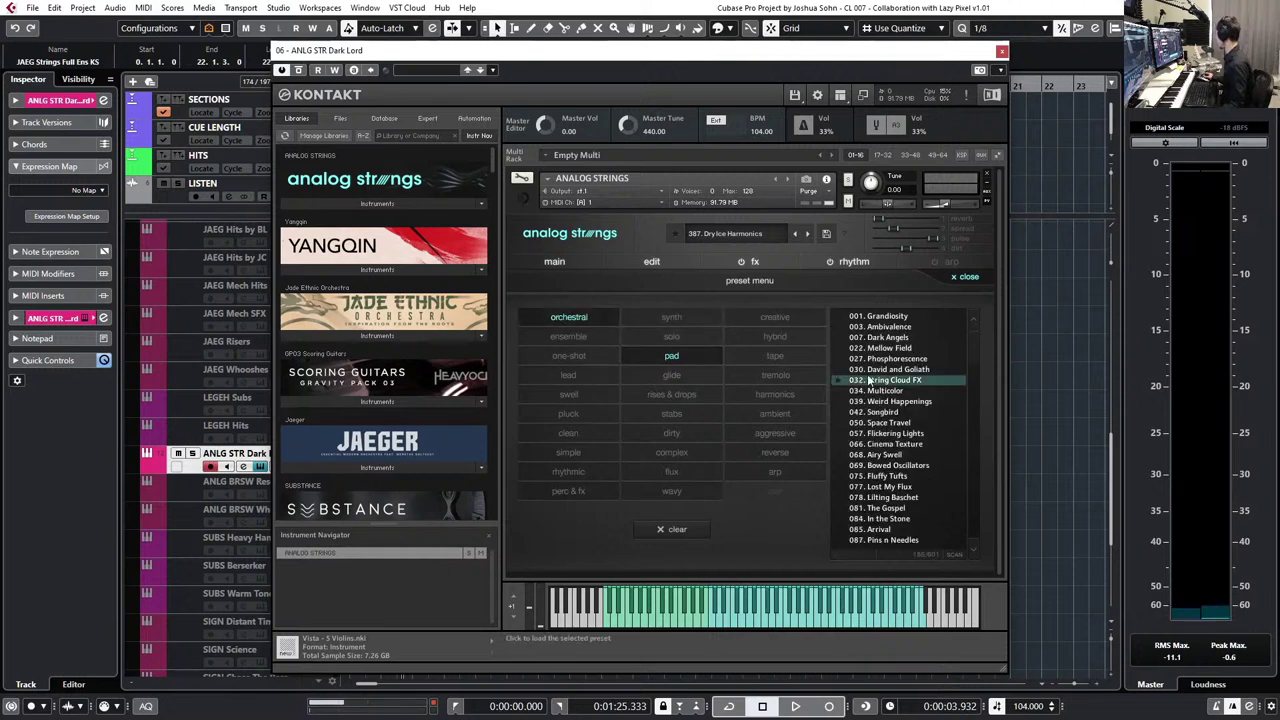
- Audition the orchestral pad presets 001. Grandiosity, 003. Ambivalence, 007. Dark Angels and 066. Cinema Texture
{"action": "left_click", "coordinate": [880, 316]}
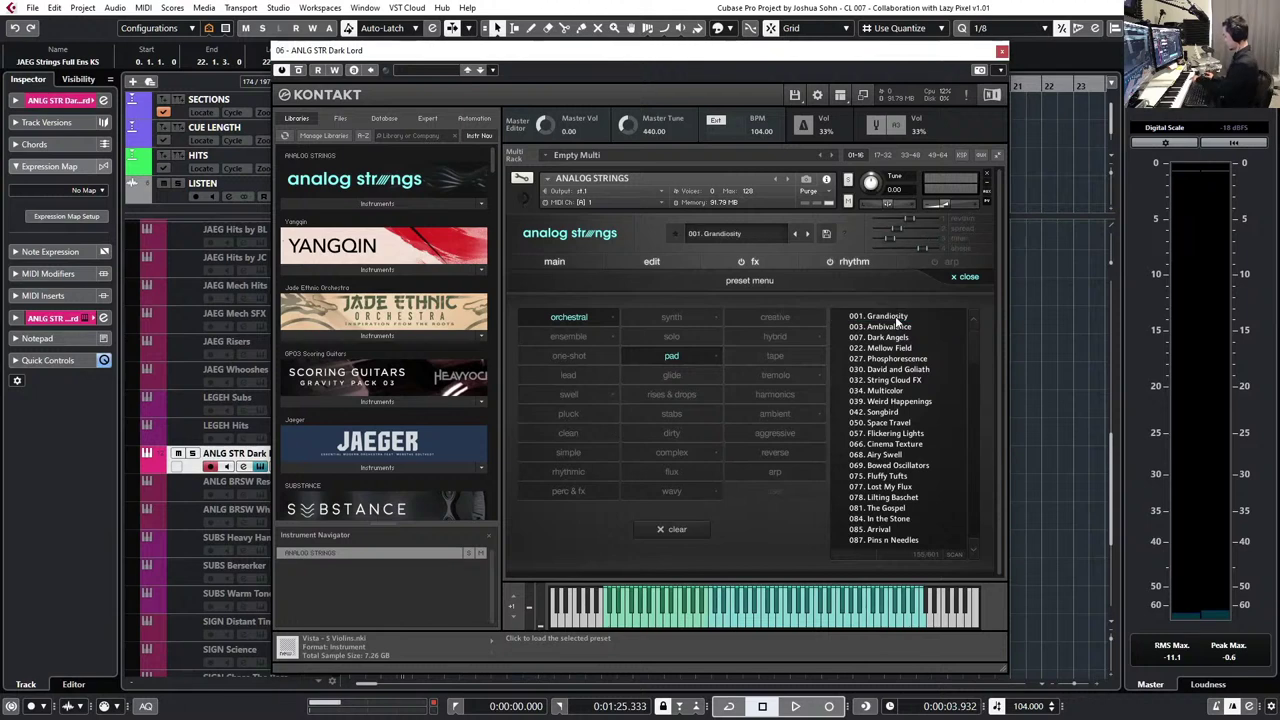
{"action": "left_click", "coordinate": [890, 370]}
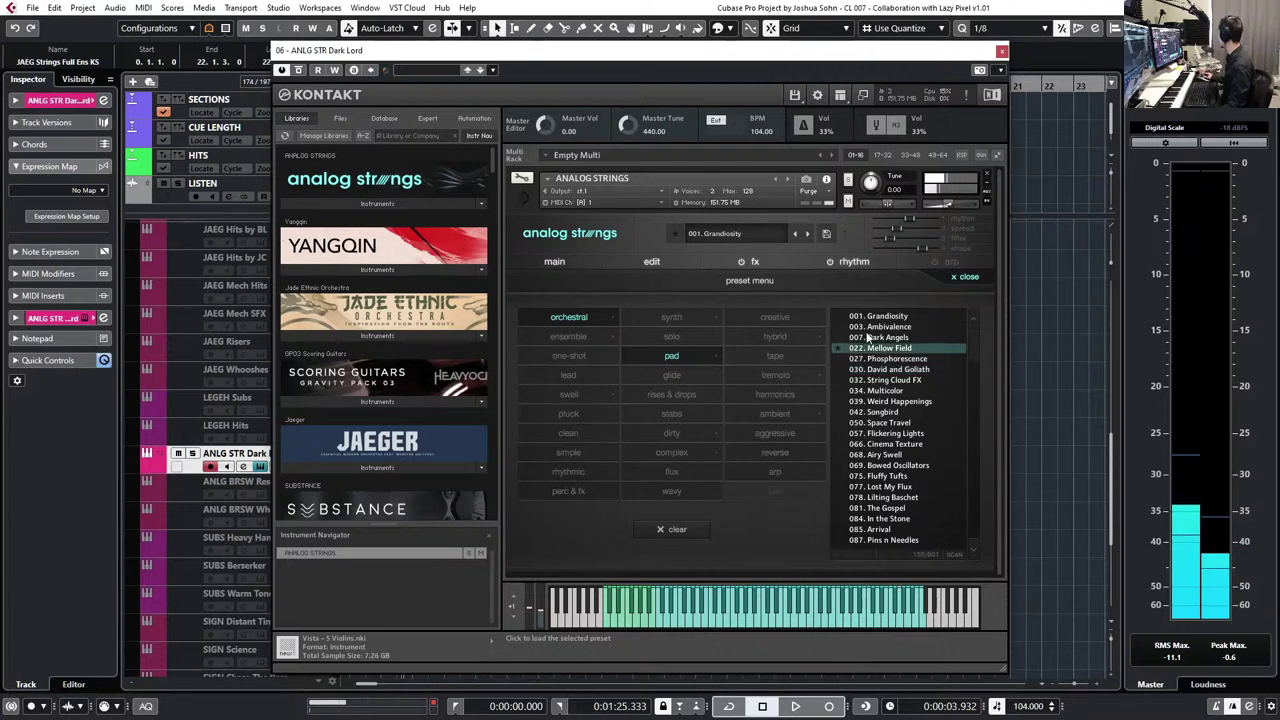
{"action": "left_click", "coordinate": [880, 327]}
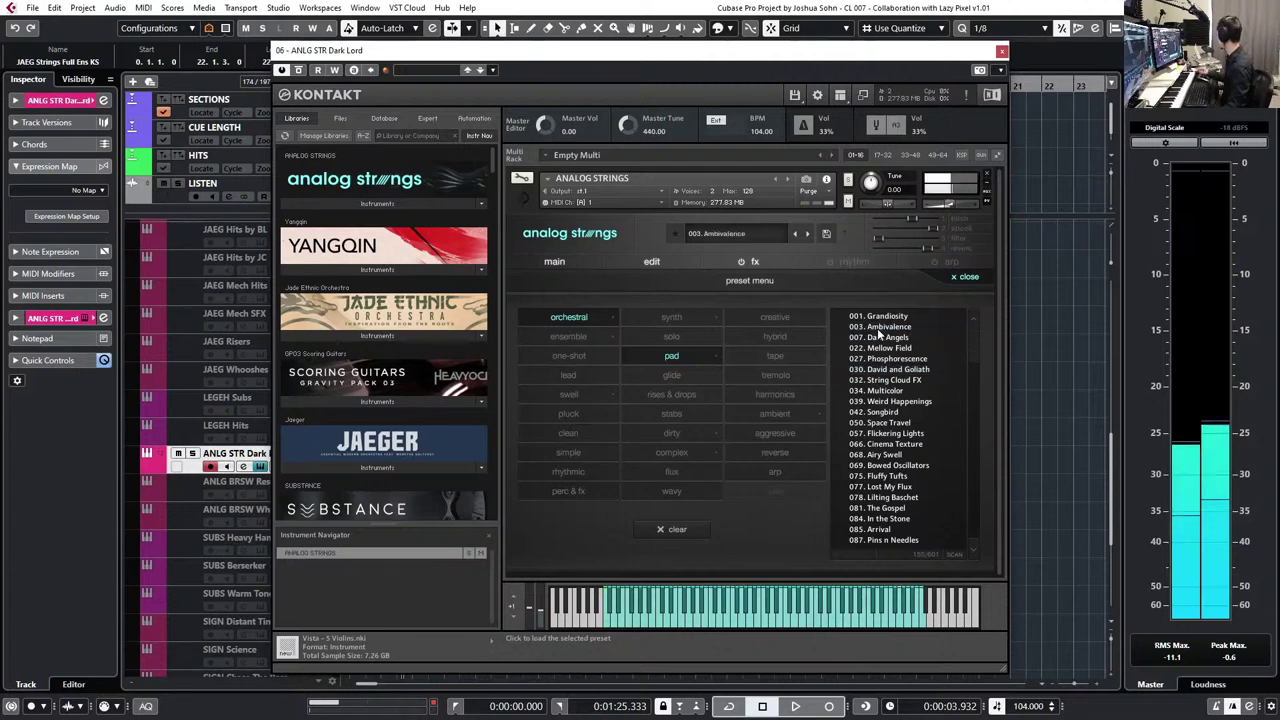
{"action": "left_click", "coordinate": [881, 338]}
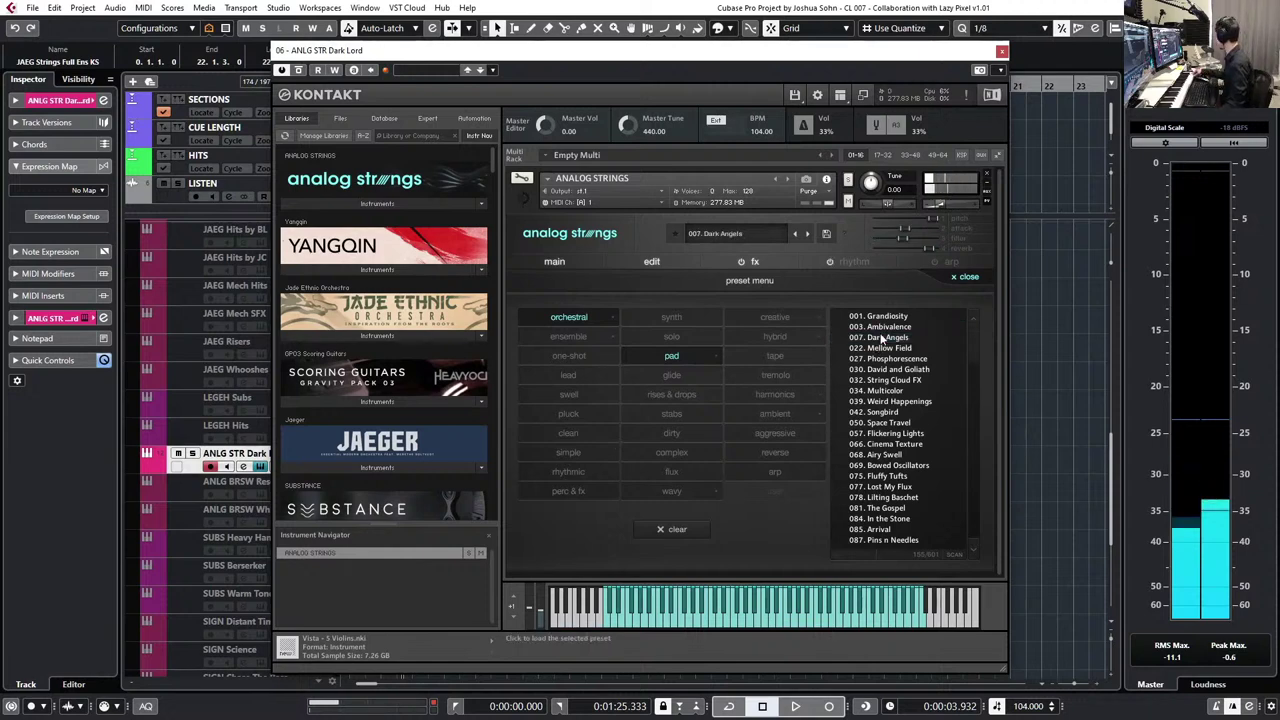
{"action": "left_click", "coordinate": [917, 445]}
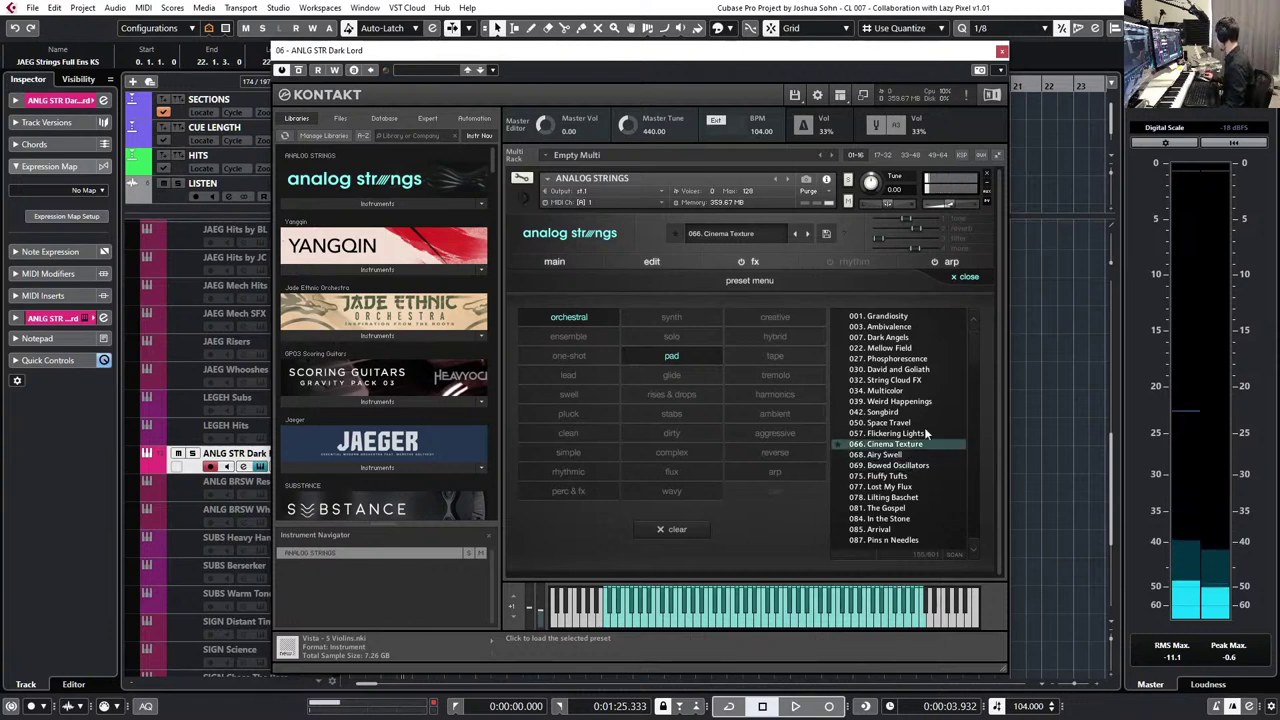
- Audition further orchestral pad presets, including 120. Blade Response, 132. Corridor Pulse and 172. Airy Shimmer
{"action": "scroll", "coordinate": [969, 341], "scroll_direction": "down", "scroll_amount": 8}
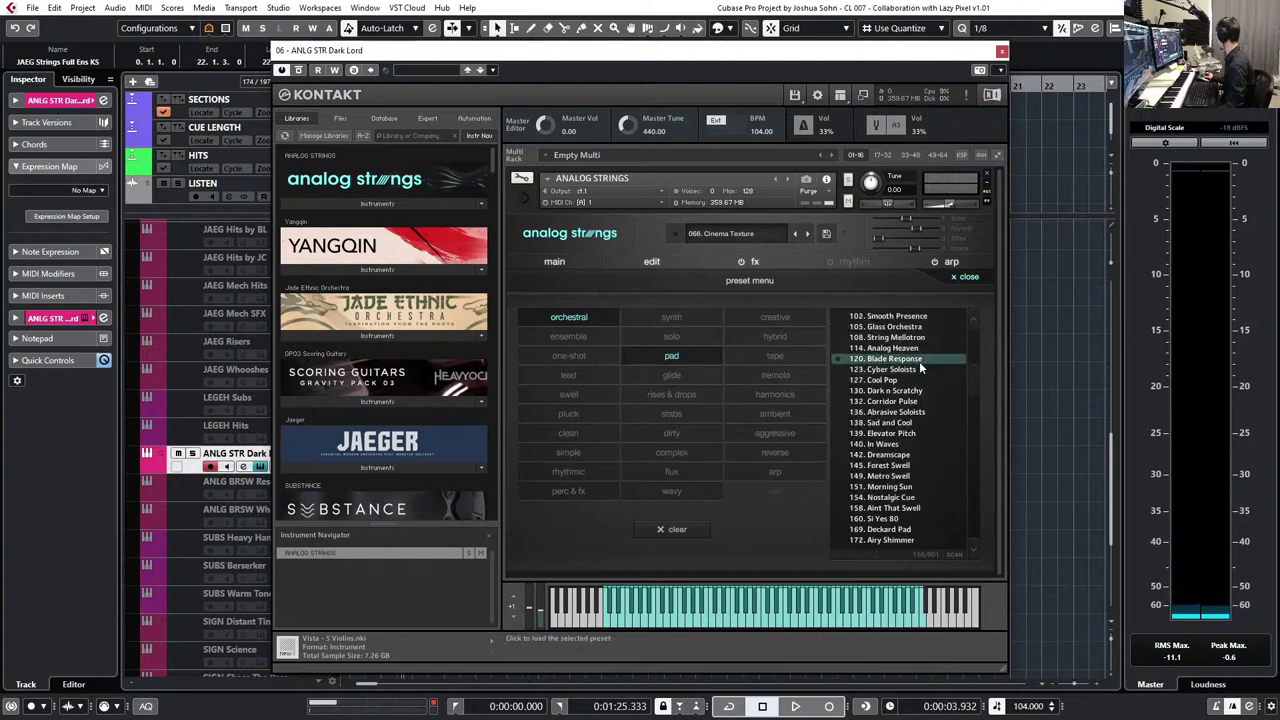
{"action": "left_click", "coordinate": [918, 358]}
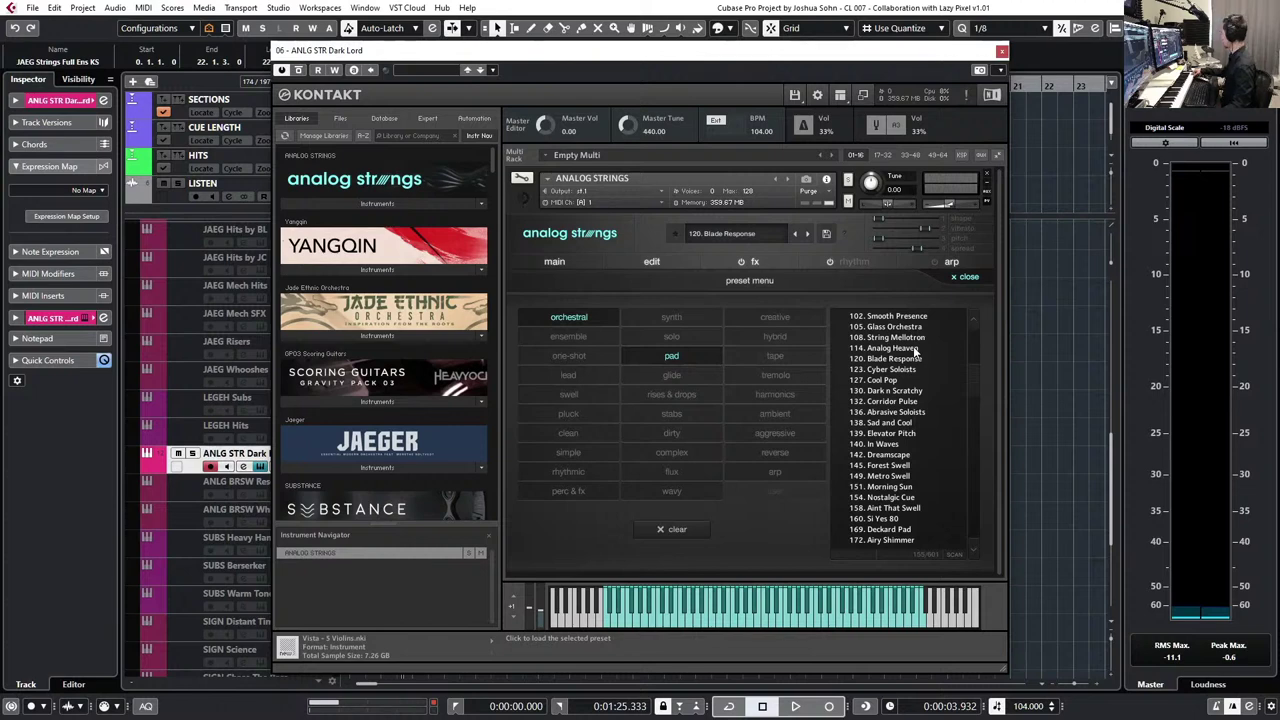
{"action": "left_click", "coordinate": [914, 349]}
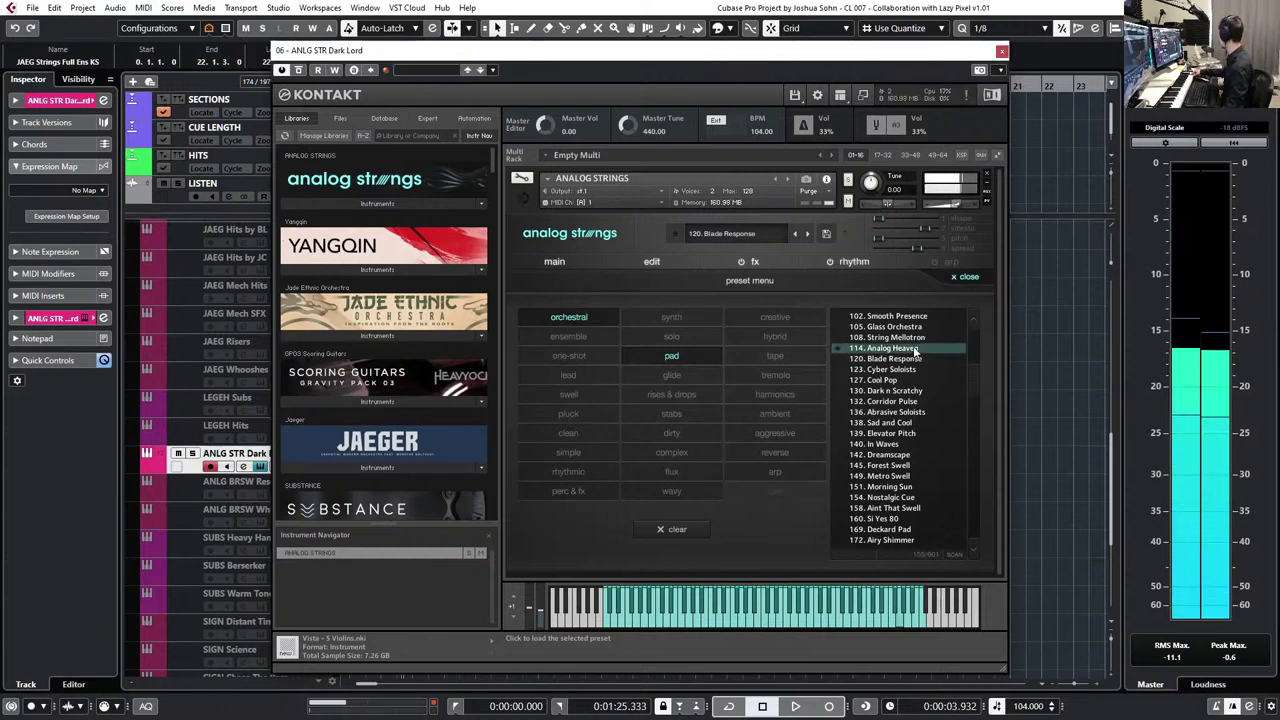
{"action": "left_click", "coordinate": [918, 391]}
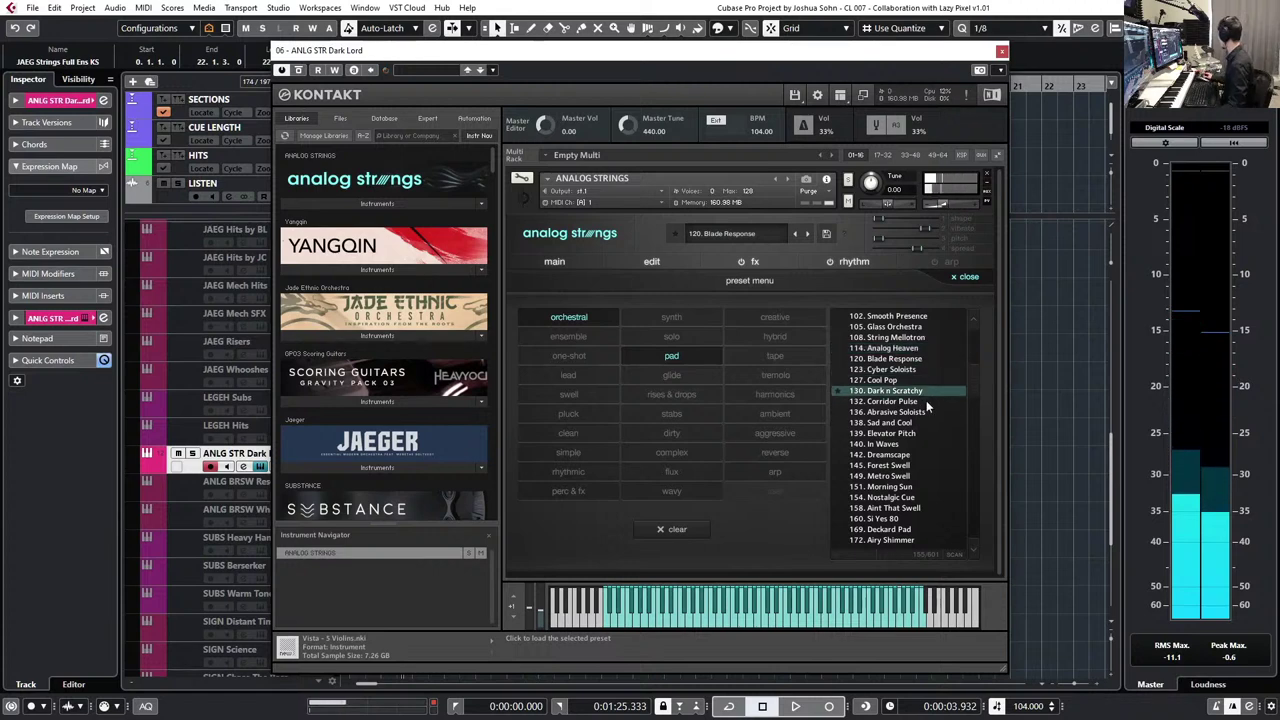
{"action": "left_click", "coordinate": [927, 401]}
{"action": "left_click", "coordinate": [926, 400]}
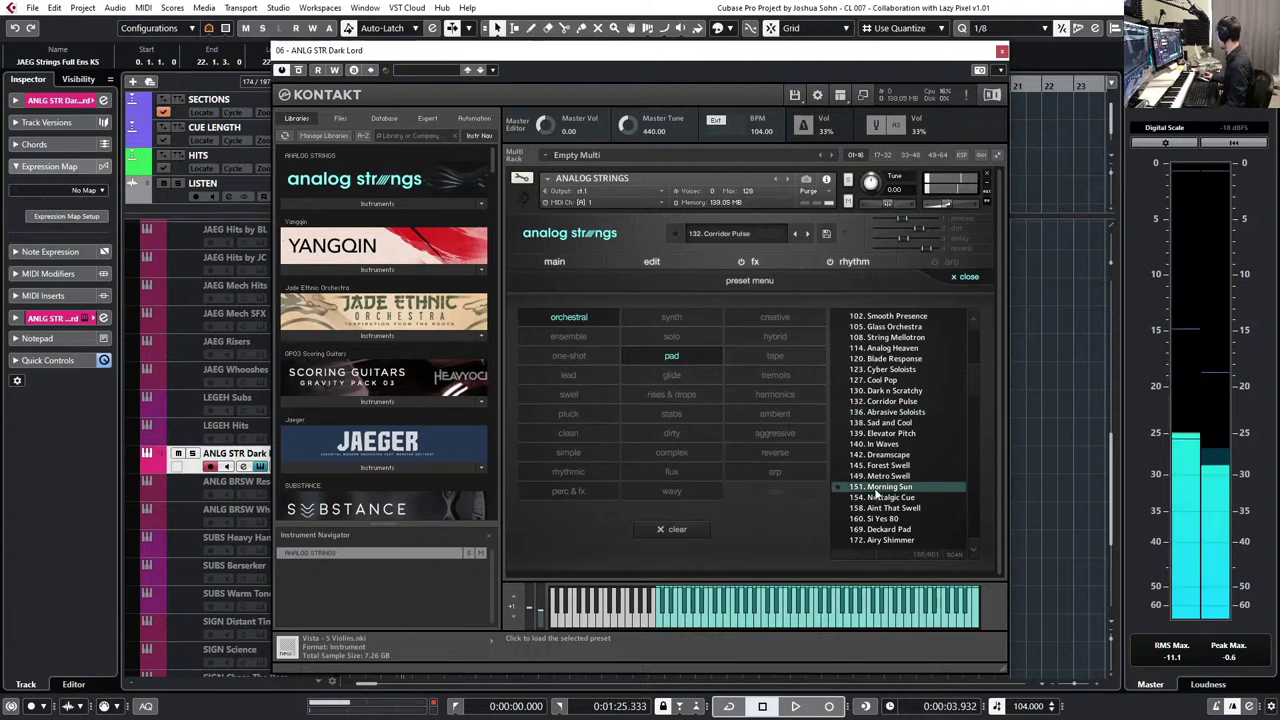
{"action": "left_click", "coordinate": [884, 540]}
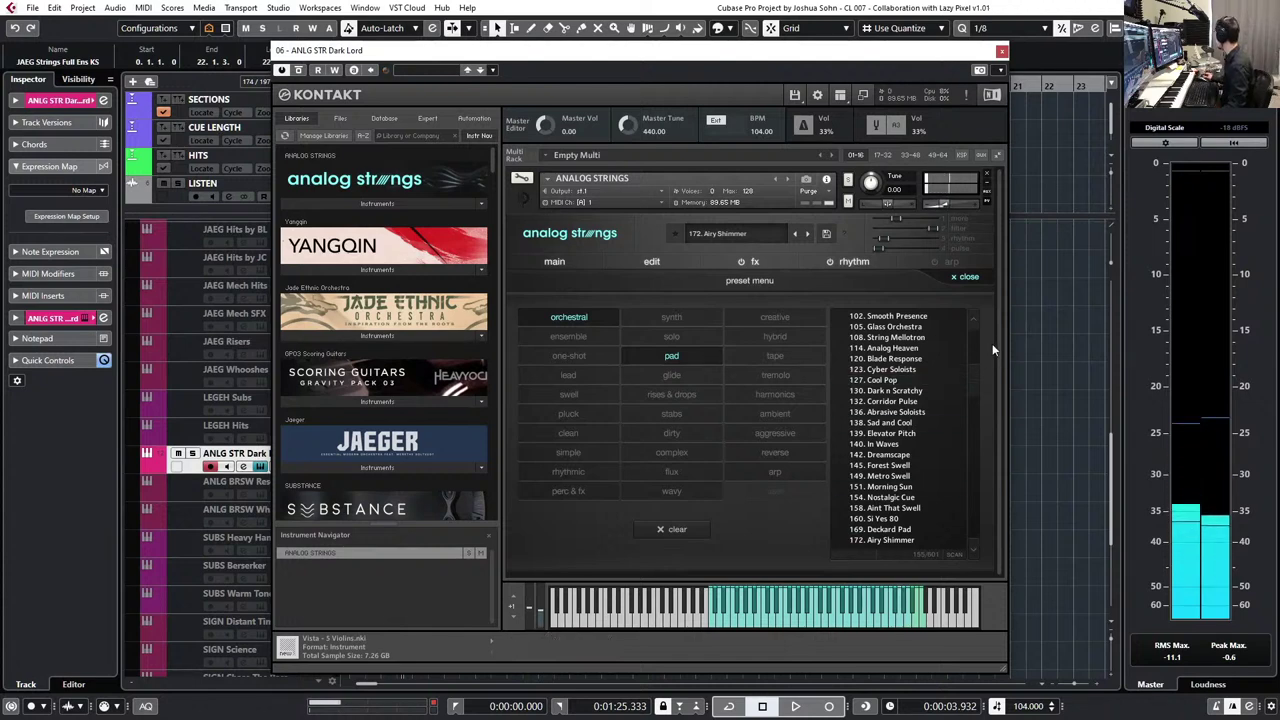
- Try NEO 54. Vintage Color among the NEO presets and load NEO 27. Bed of Strings instead
{"action": "left_click_drag", "start_coordinate": [978, 375], "coordinate": [962, 524]}
{"action": "scroll", "coordinate": [962, 524], "scroll_direction": "down", "scroll_amount": 1}
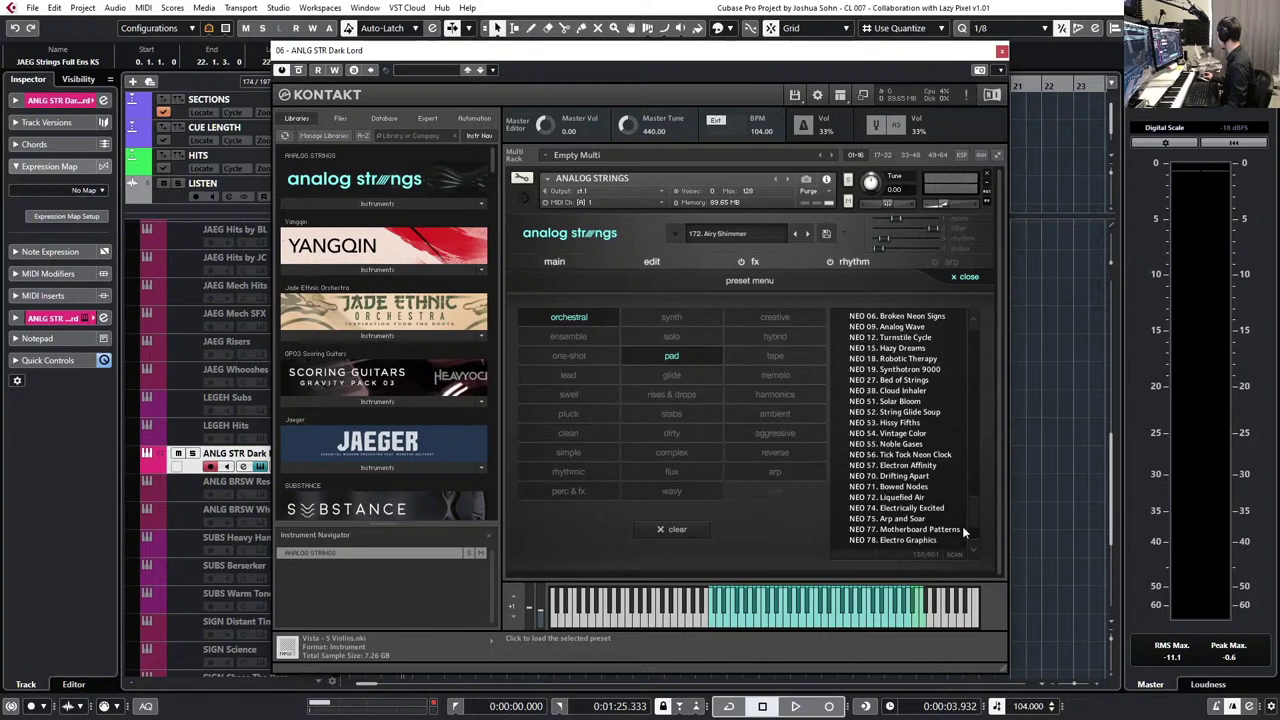
{"action": "left_click", "coordinate": [915, 436]}
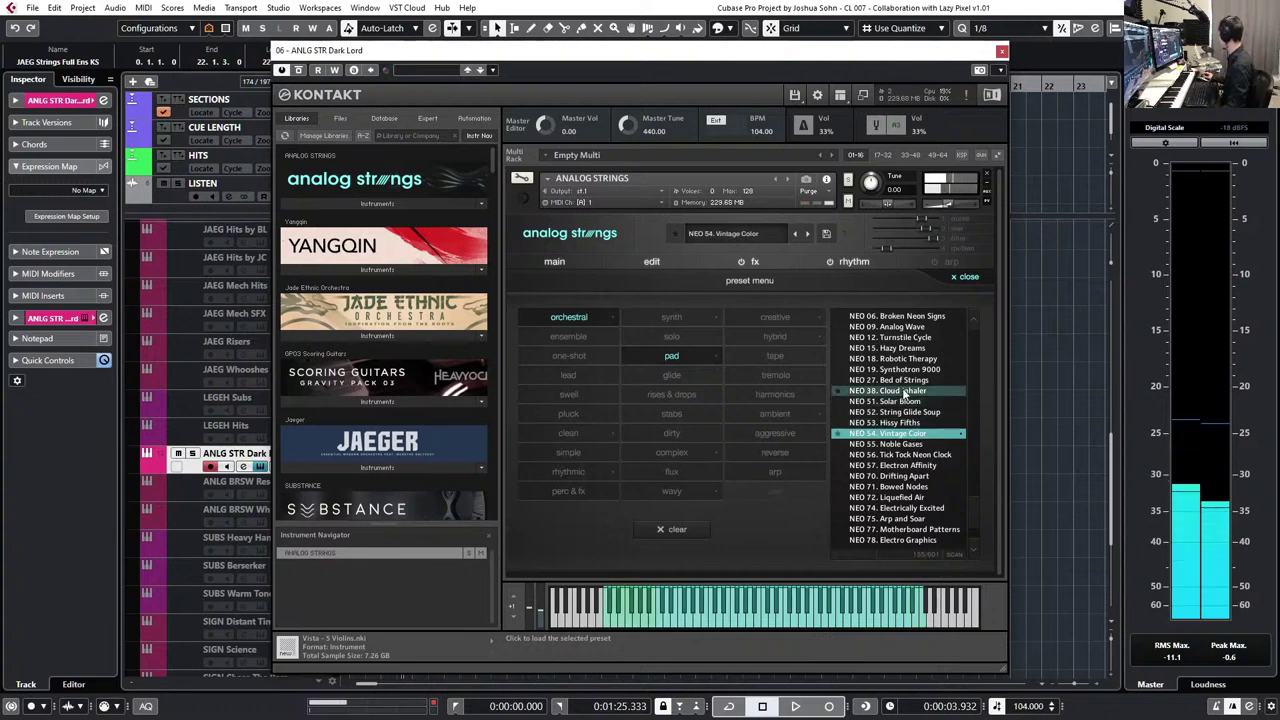
{"action": "left_click", "coordinate": [904, 381]}
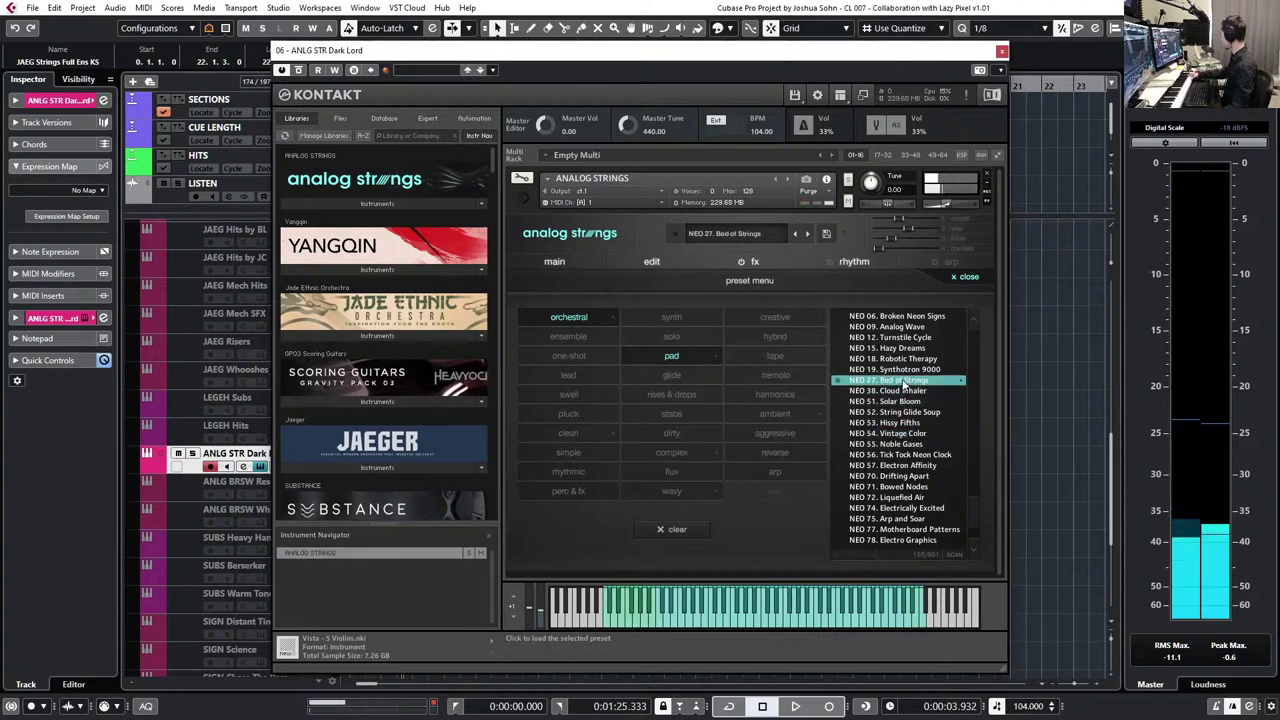
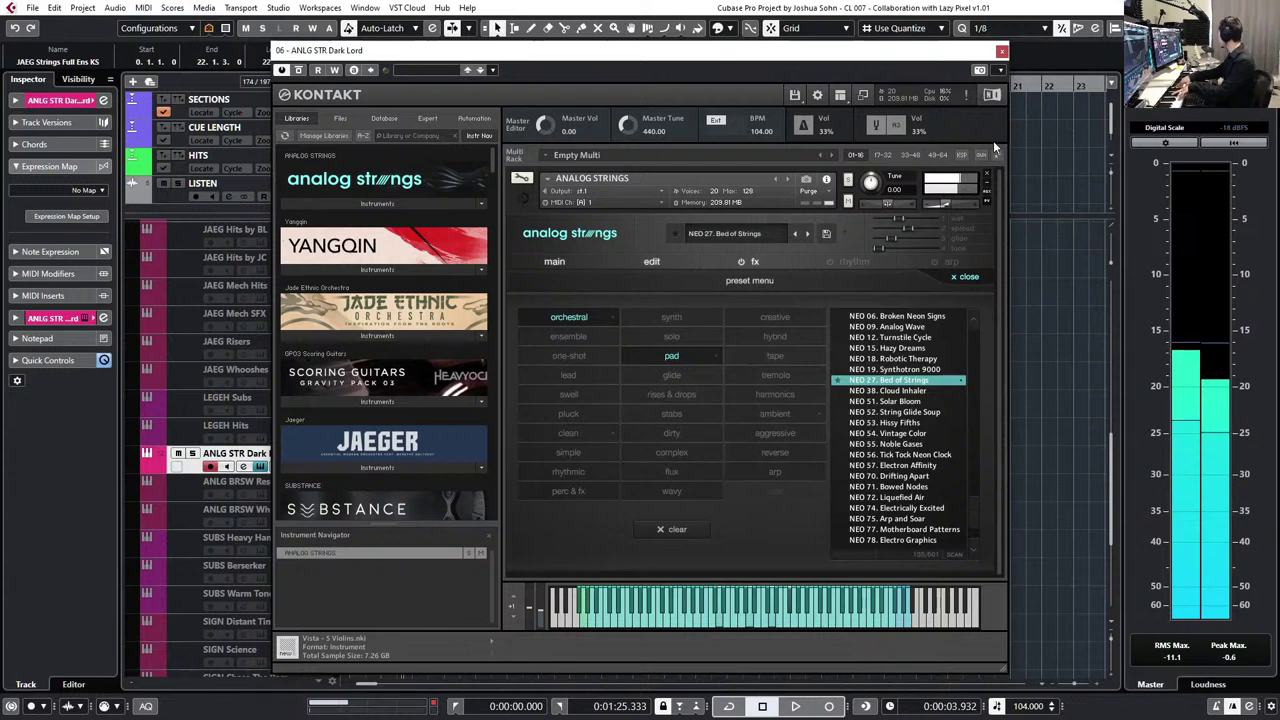
- Close the Kontakt instrument window and hide the project's disabled tracks
{"action": "left_click", "coordinate": [1001, 50]}
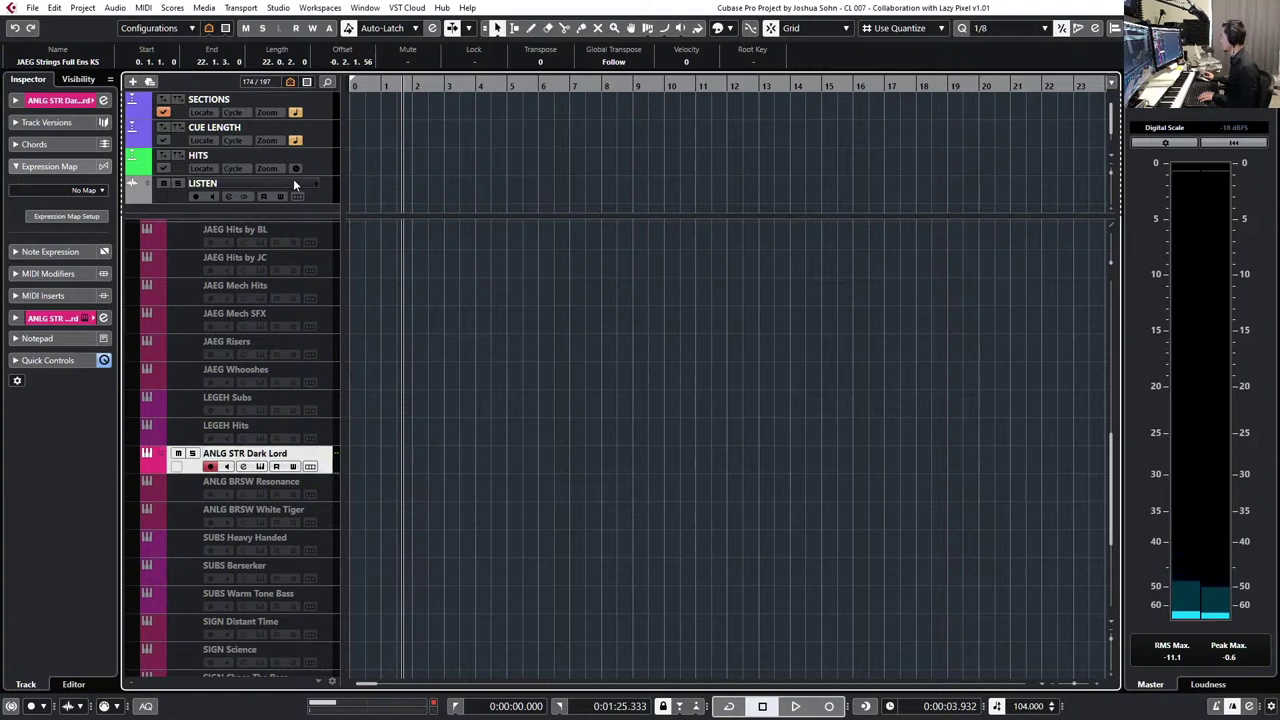
{"action": "left_click", "coordinate": [211, 29]}
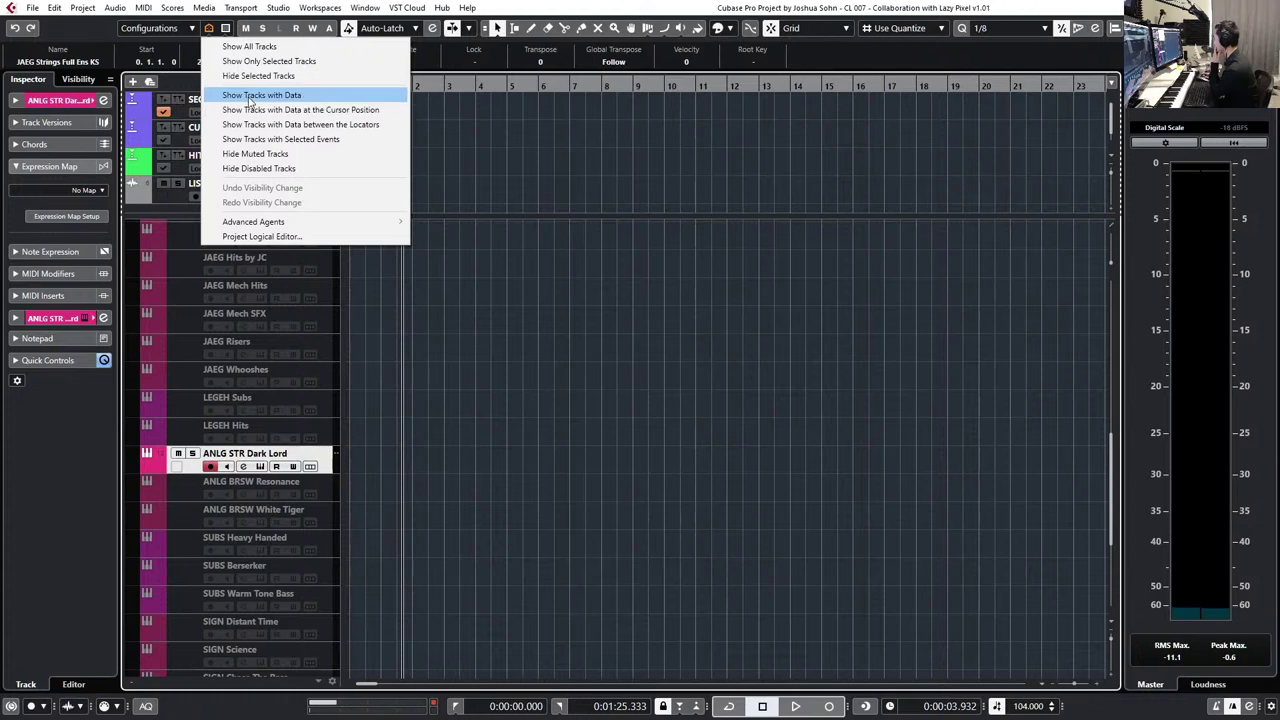
{"action": "left_click", "coordinate": [258, 168]}
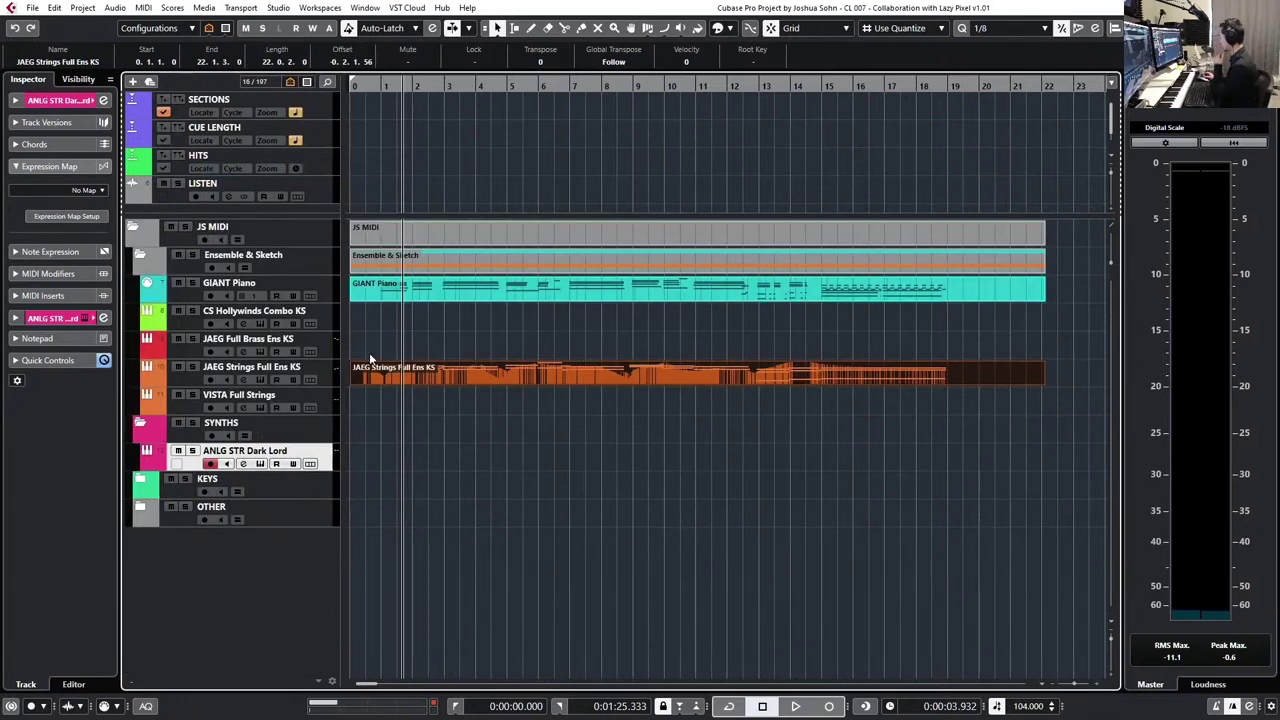
- Try copying the JAEG Strings Full Ens KS part onto the ANLG STR Dark Lord track
{"action": "left_click_drag", "start_coordinate": [399, 374], "coordinate": [412, 468]}
{"action": "key", "text": "s"}
{"action": "key", "text": "space"}
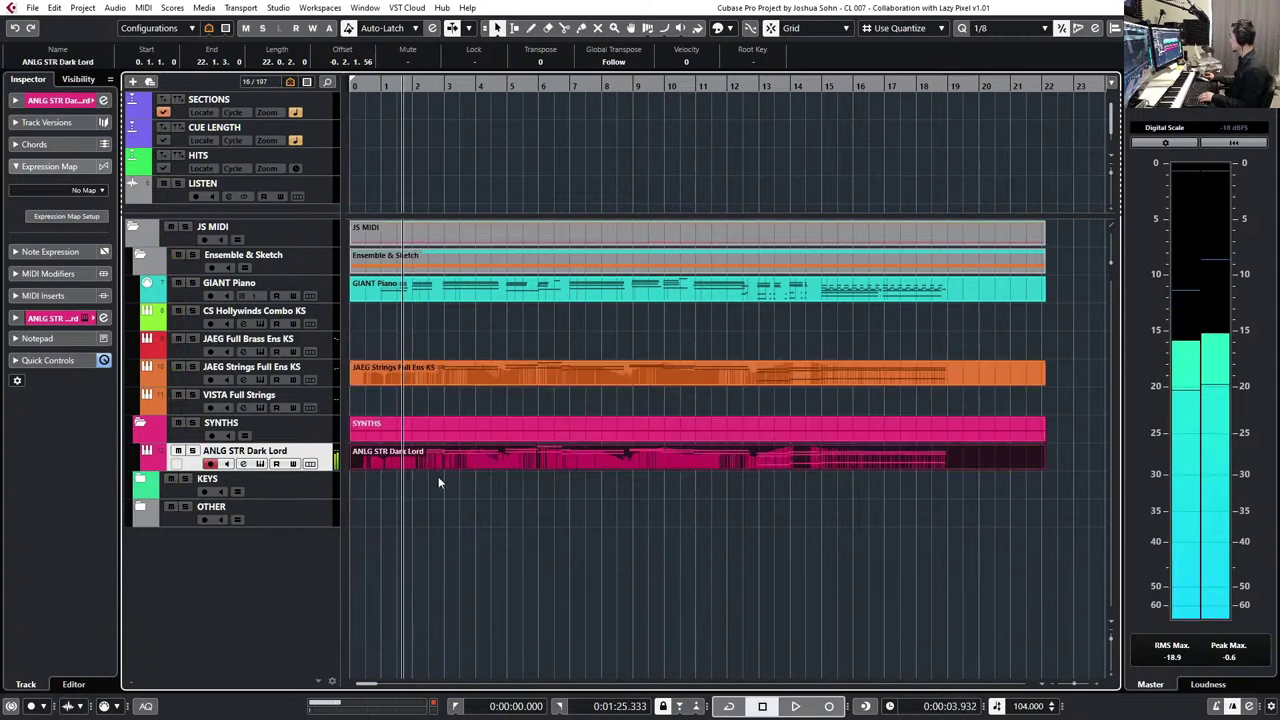
{"action": "key", "text": "s"}
{"action": "key", "text": "ctrl+z"}
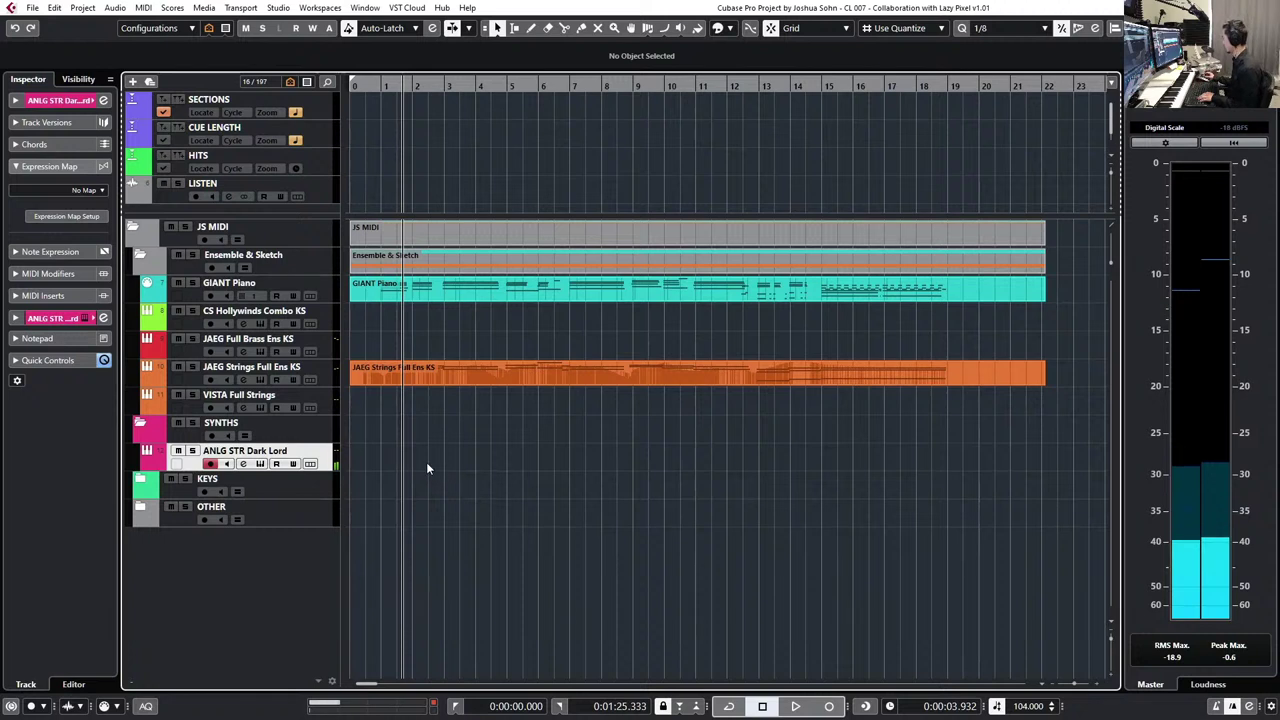
- Return the playhead to the project start and play the cue with the ANLG STR Dark Lord track armed to rehearse the pad
{"action": "key", "text": "period"}
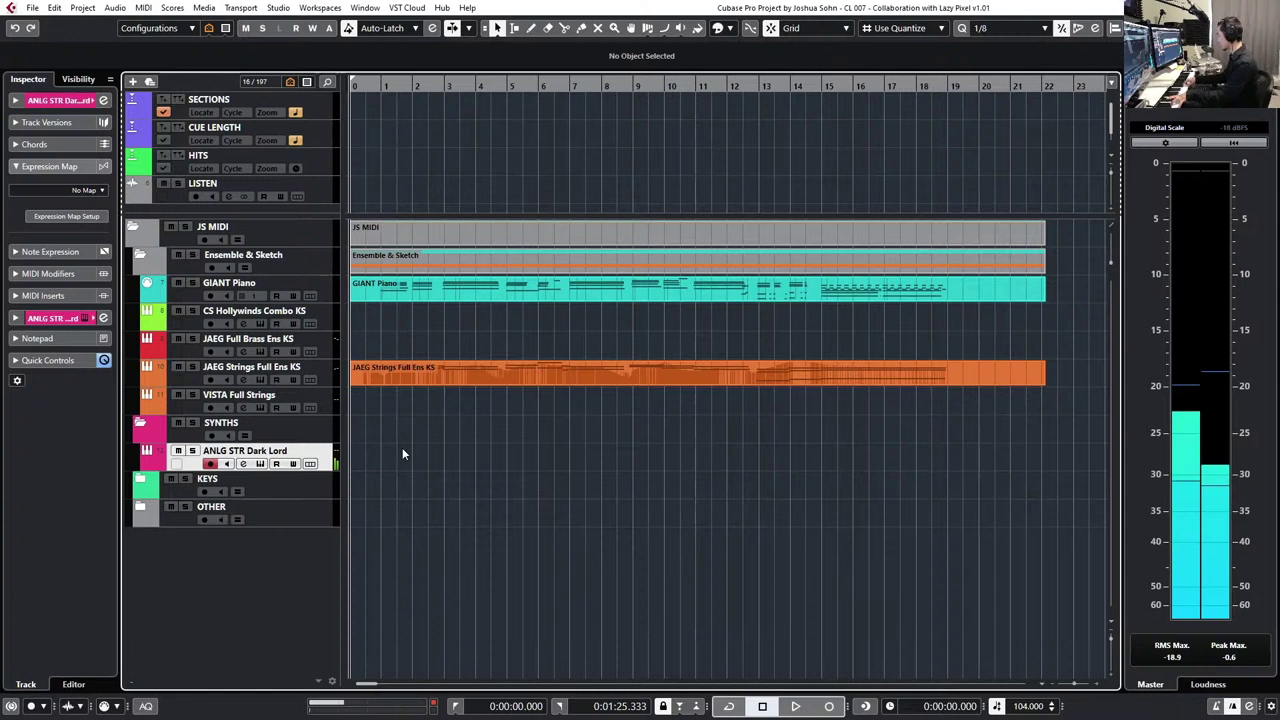
{"action": "key", "text": "space"}
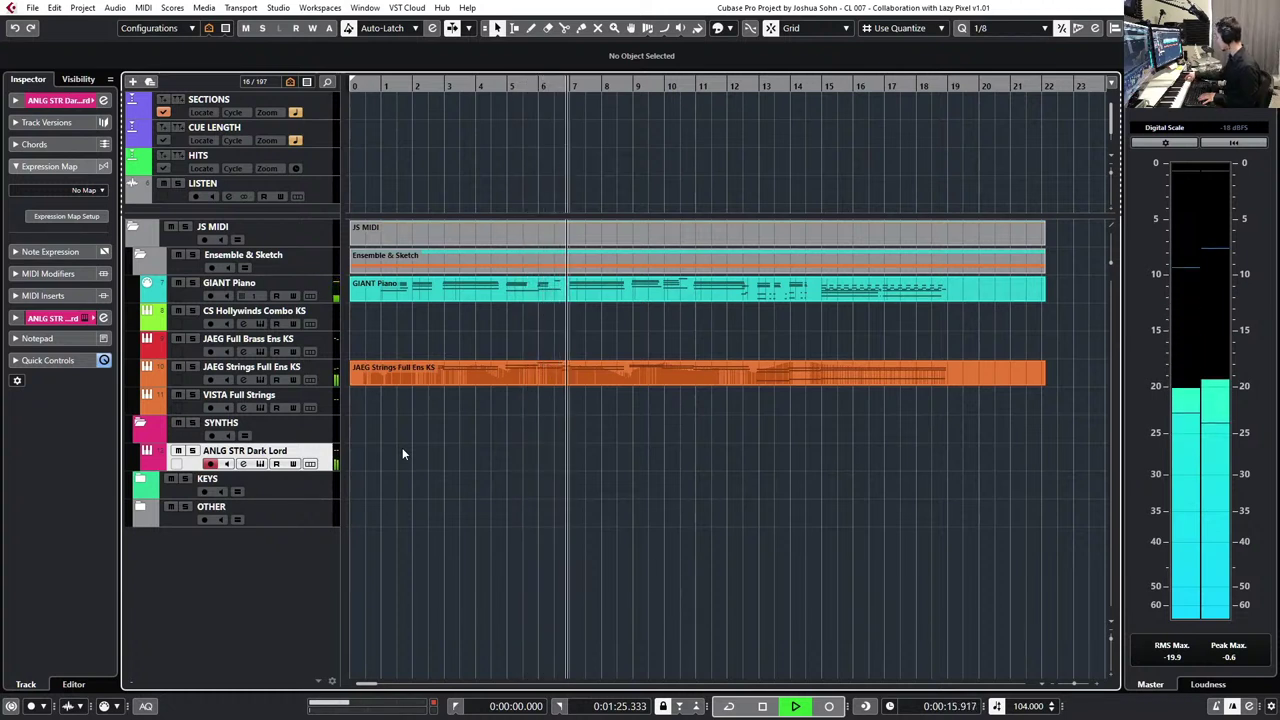
{"action": "key", "text": "space"}
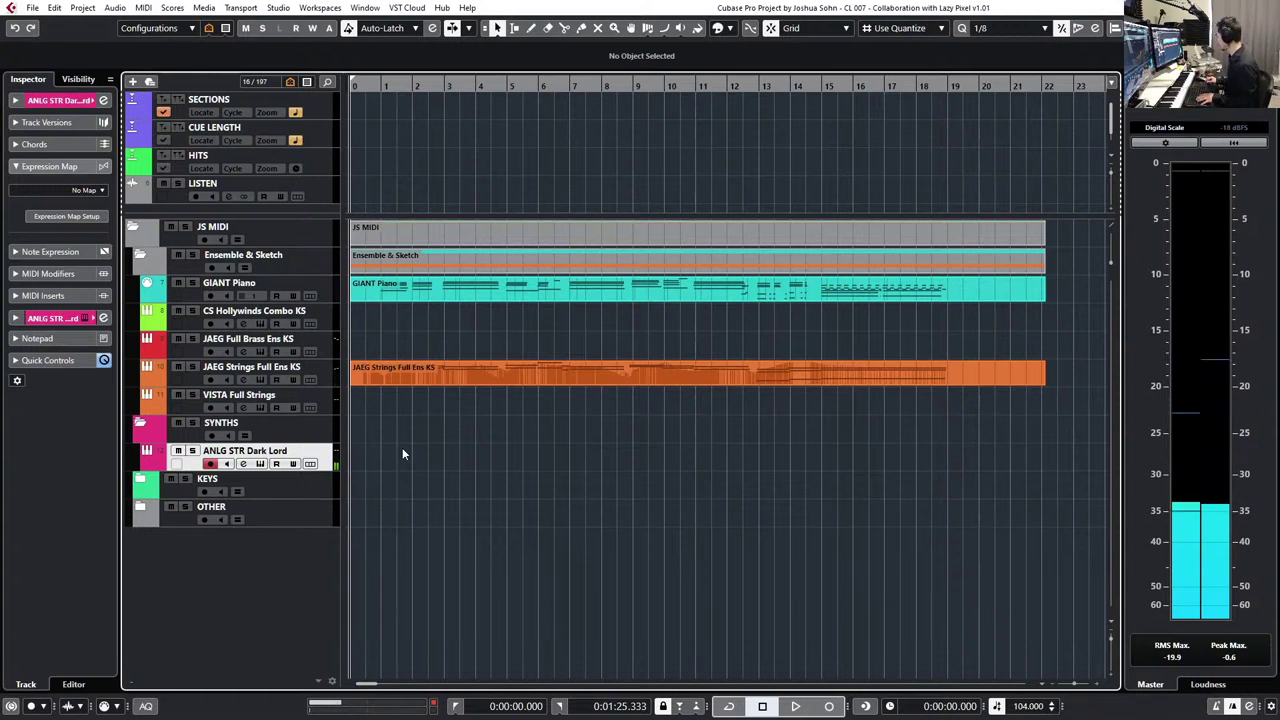
{"action": "key", "text": "space"}
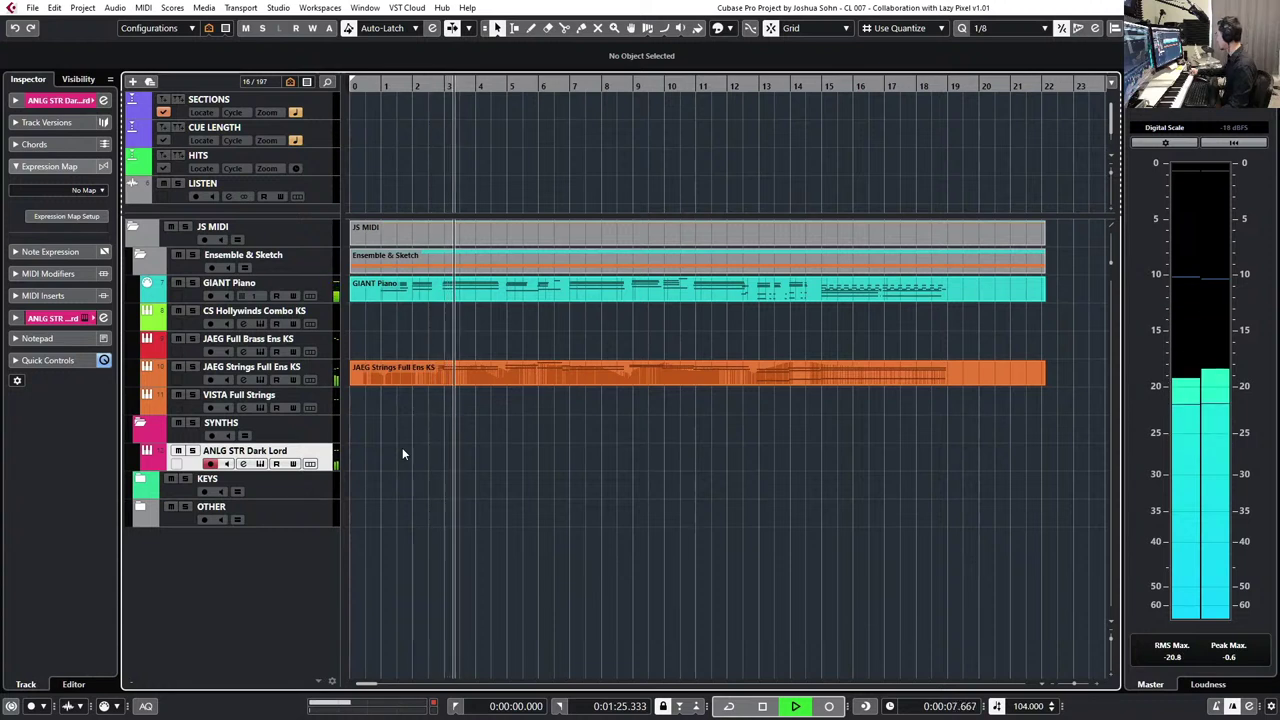
- Replay the cue from the project start to rehearse the Bed of Strings pad up to about bar 12
{"action": "key", "text": "space"}
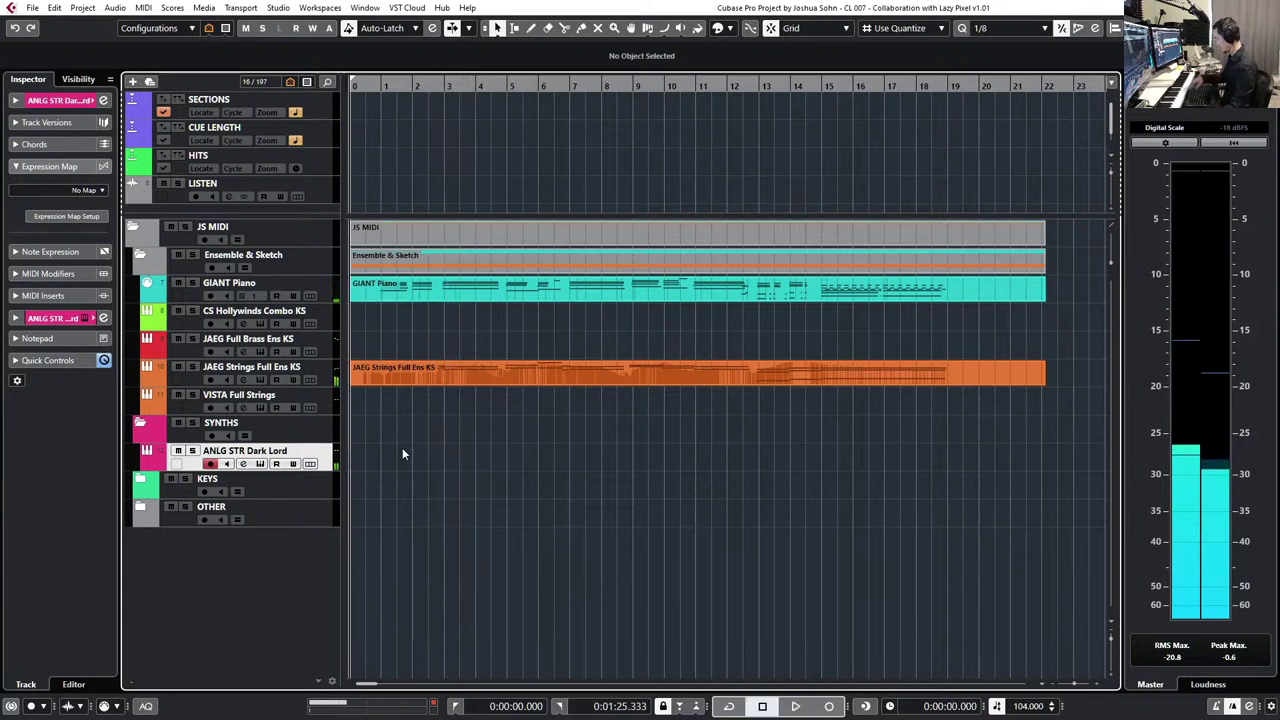
{"action": "key", "text": "space"}
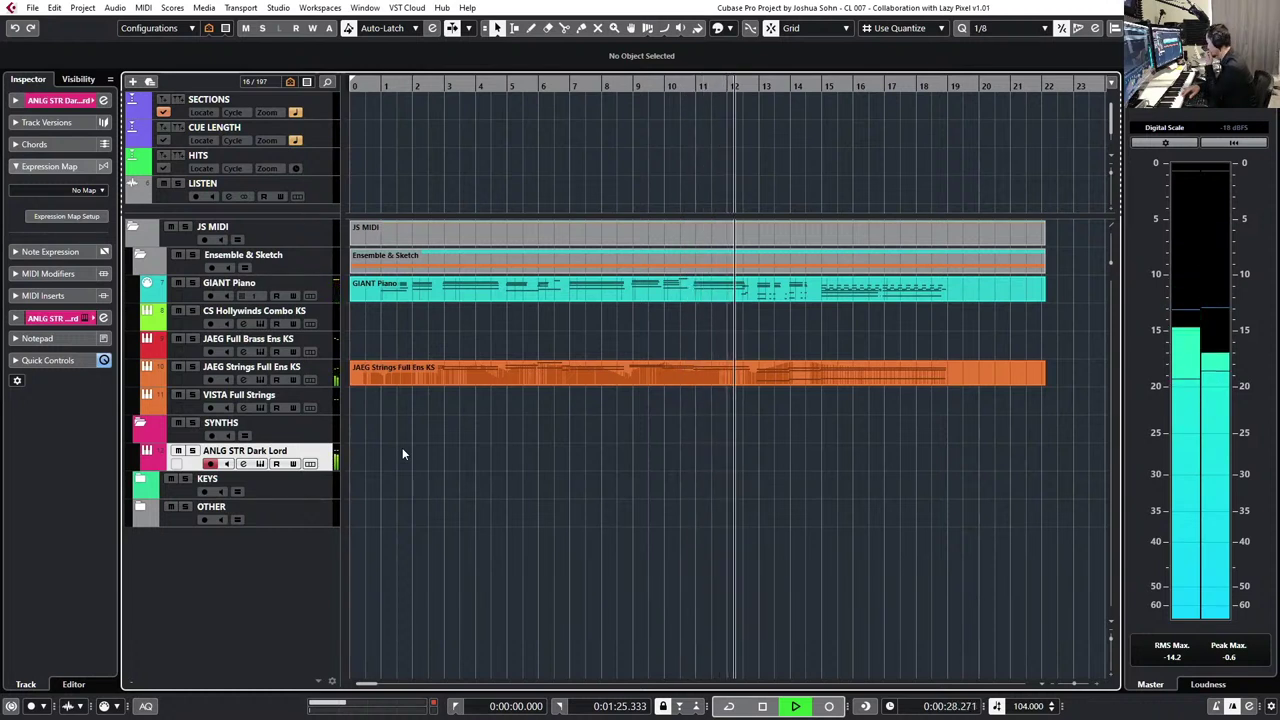
{"action": "key", "text": "space"}
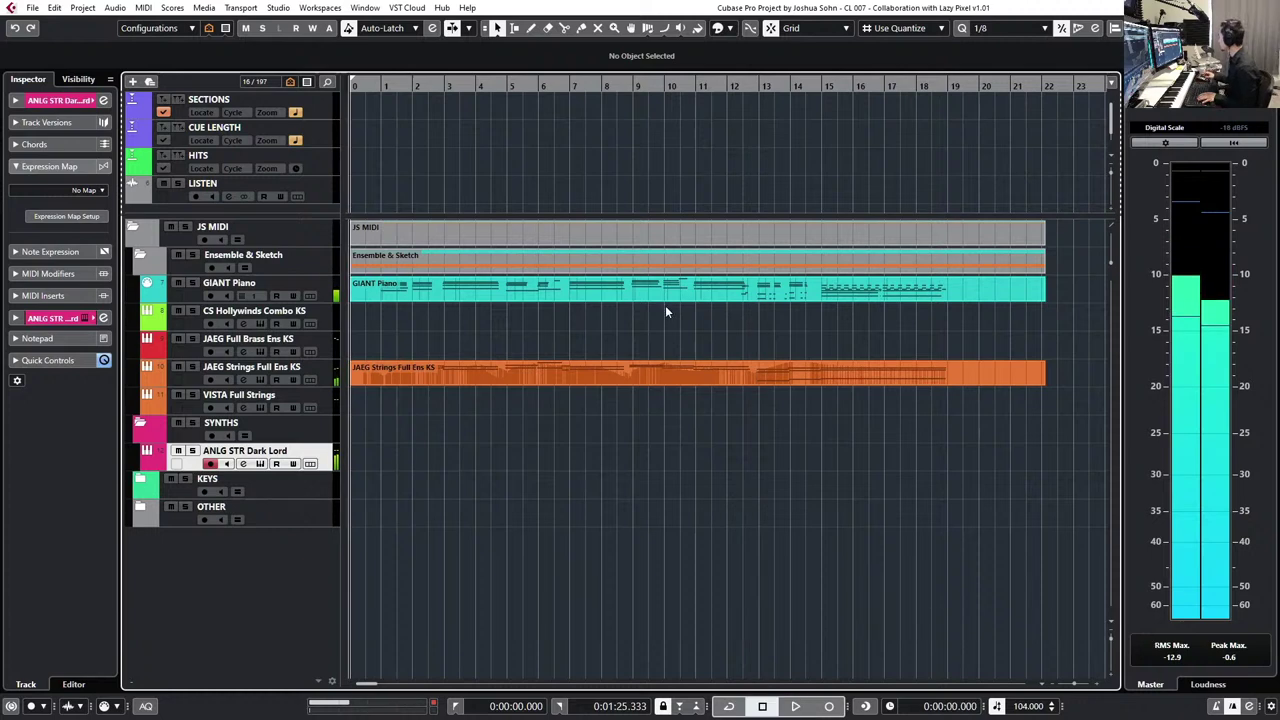
- Load the 469. Glissantrophic preset in the ANLG STR Dark Lord track's Analog Strings instrument and close the instrument window
{"action": "key", "text": "e"}
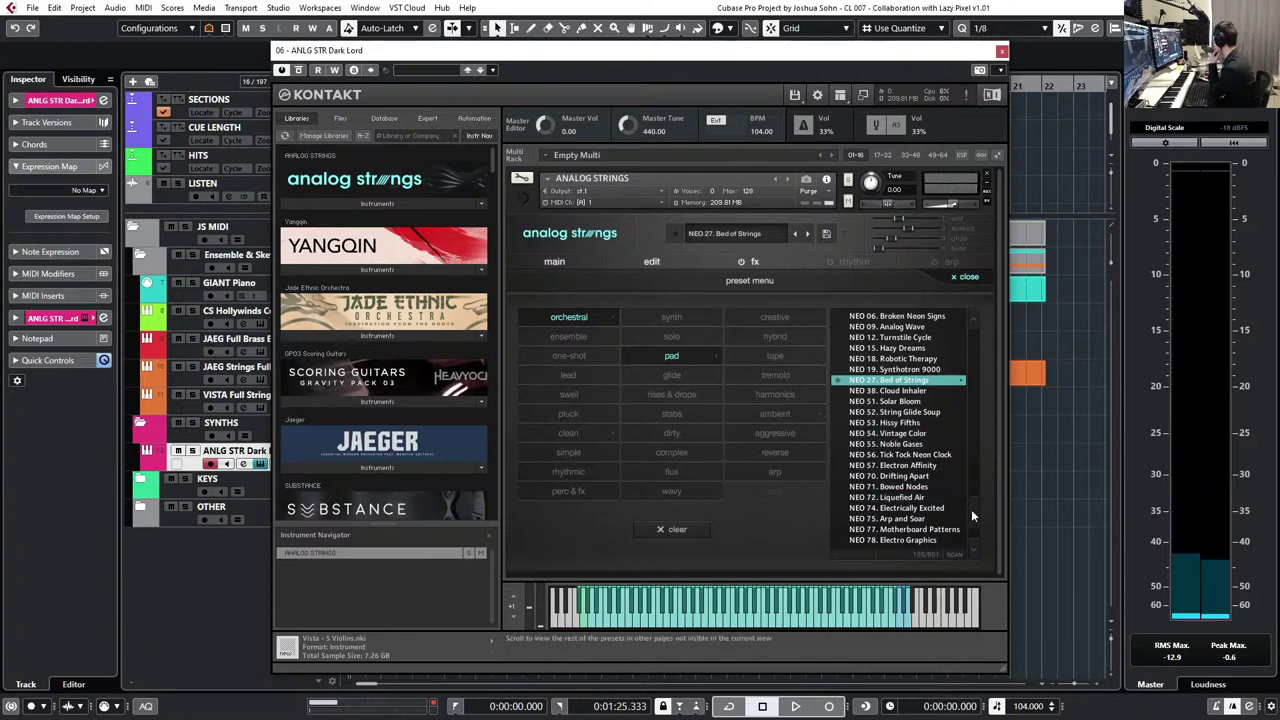
{"action": "scroll", "coordinate": [977, 495], "scroll_direction": "up", "scroll_amount": 4}
{"action": "scroll", "coordinate": [979, 486], "scroll_direction": "up", "scroll_amount": 2}
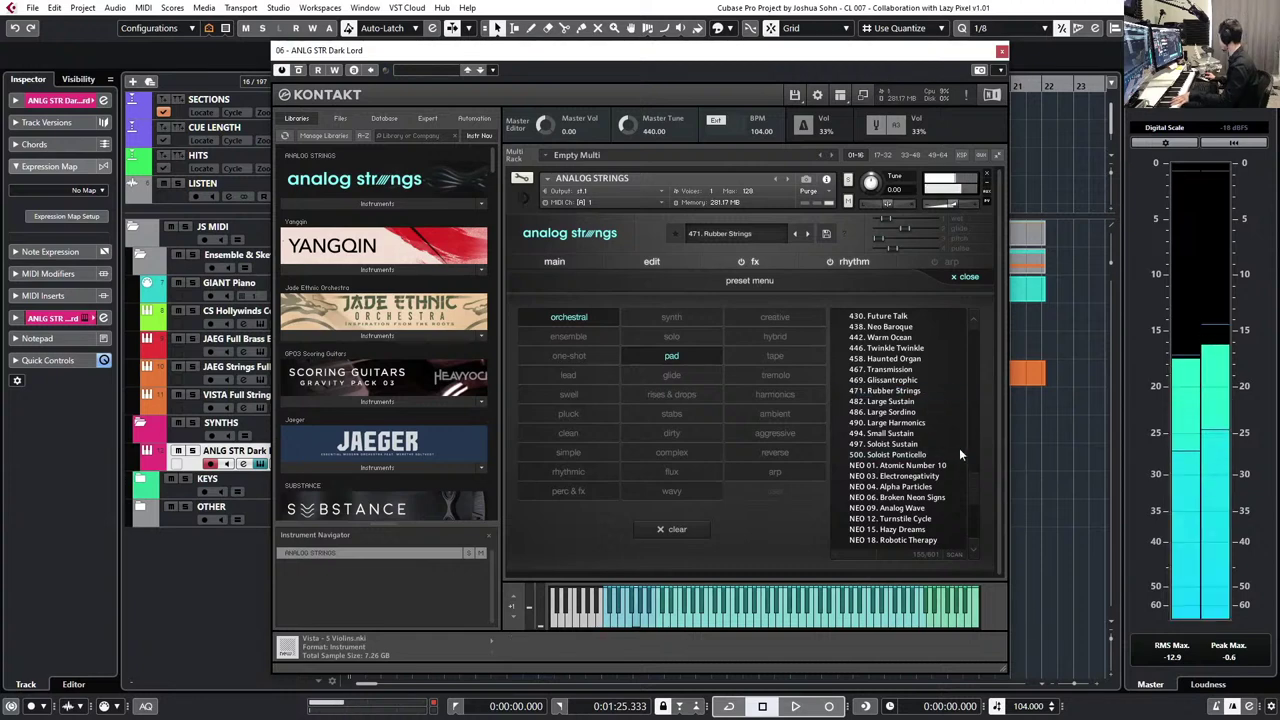
{"action": "left_click", "coordinate": [917, 377]}
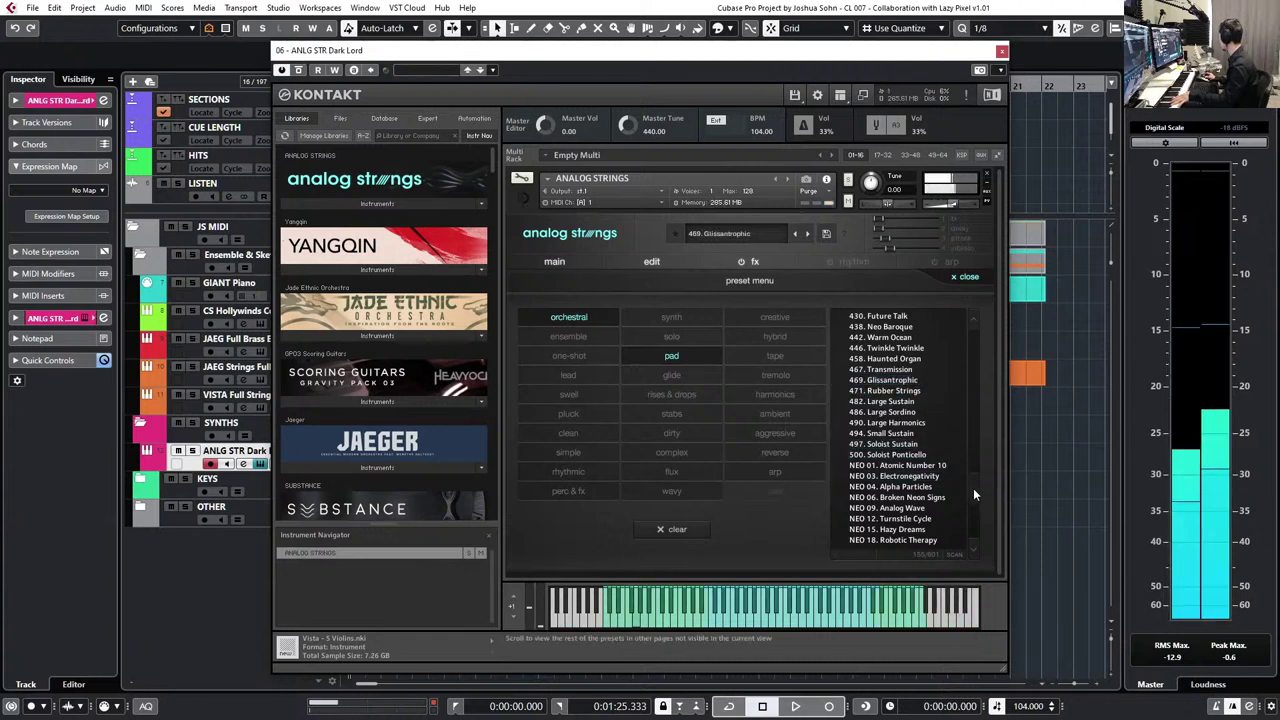
{"action": "left_click_drag", "start_coordinate": [974, 490], "coordinate": [984, 431]}
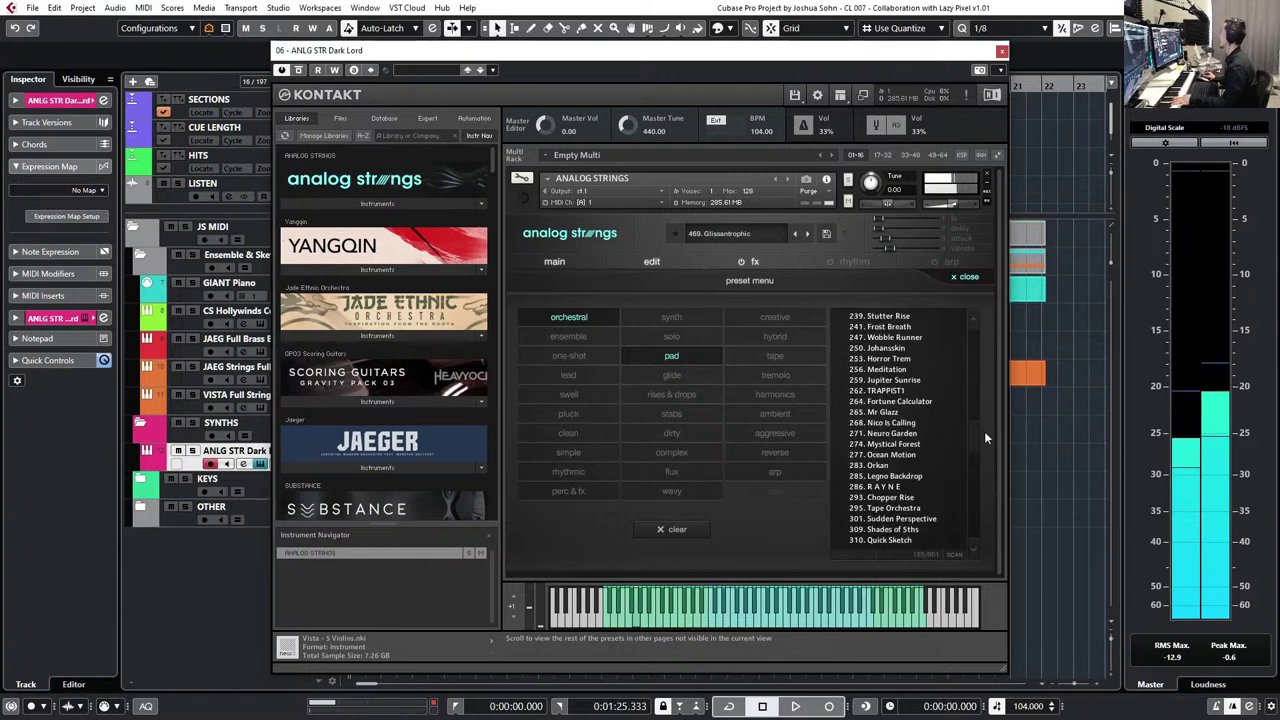
{"action": "left_click", "coordinate": [1002, 51]}
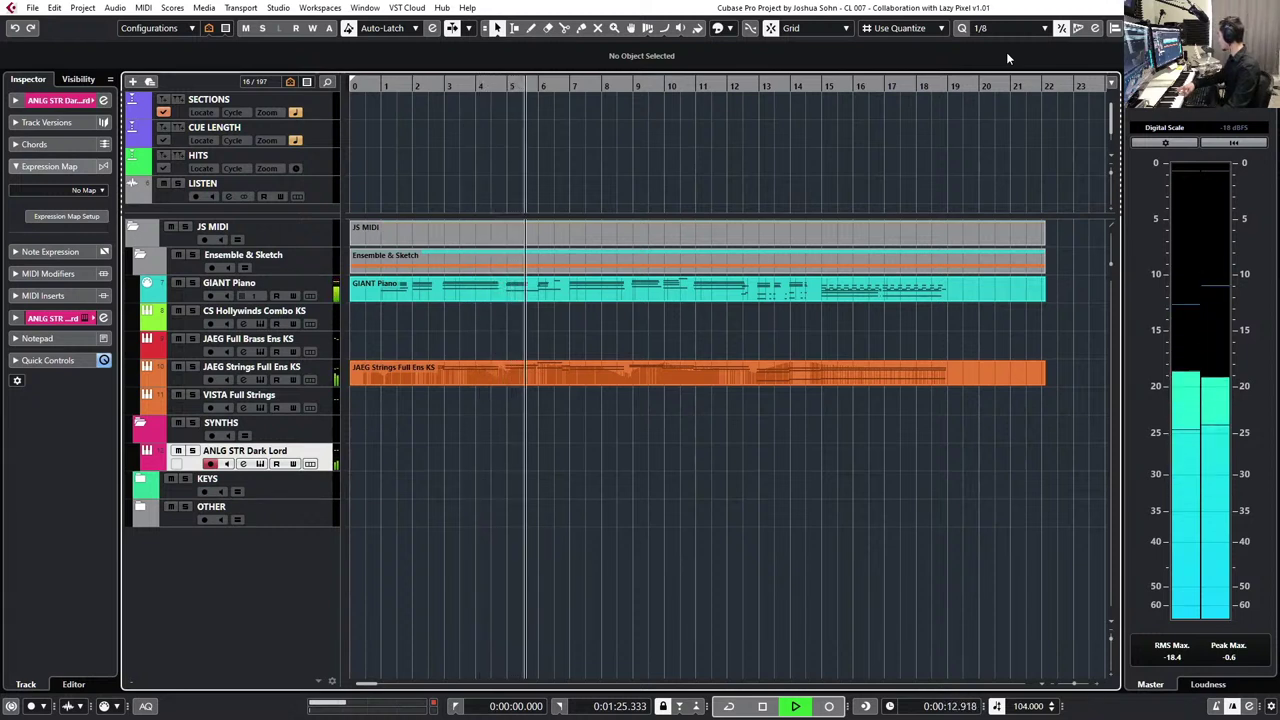
- Try recording the pad on the ANLG STR Dark Lord track from the project start, then discard the take
{"action": "key", "text": "space"}
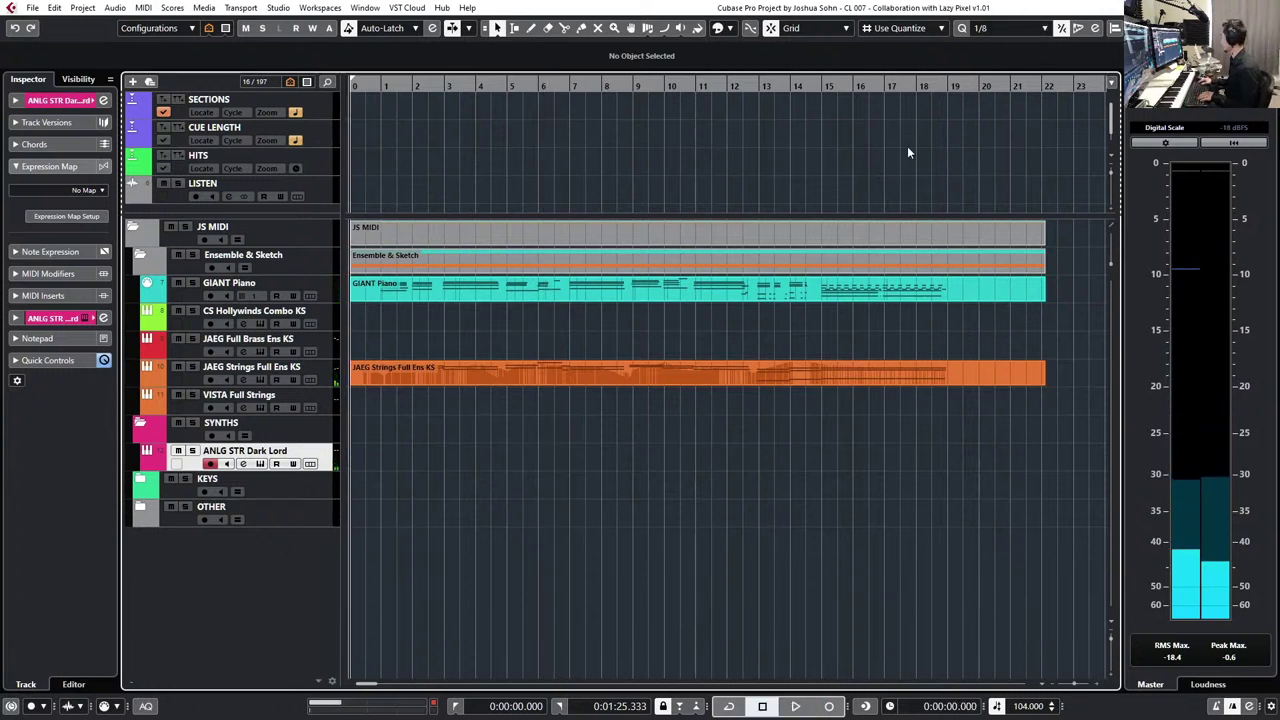
{"action": "key", "text": "KP_Multiply"}
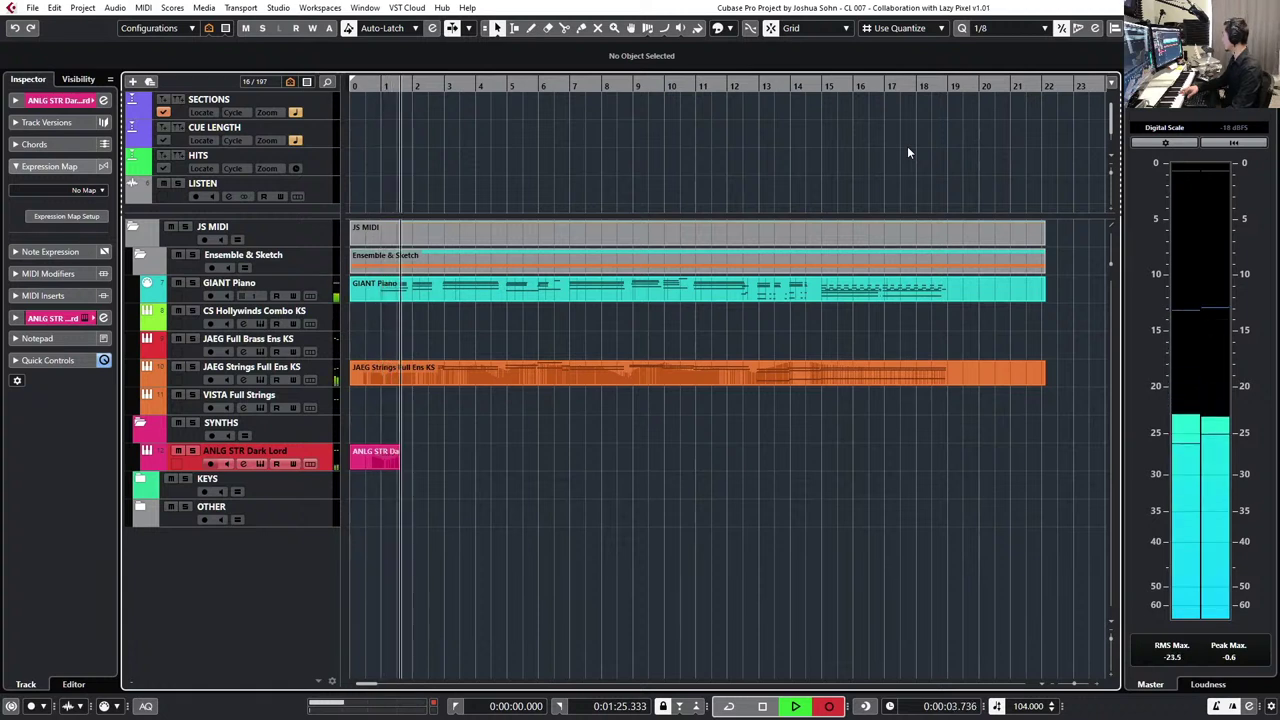
{"action": "key", "text": "space"}
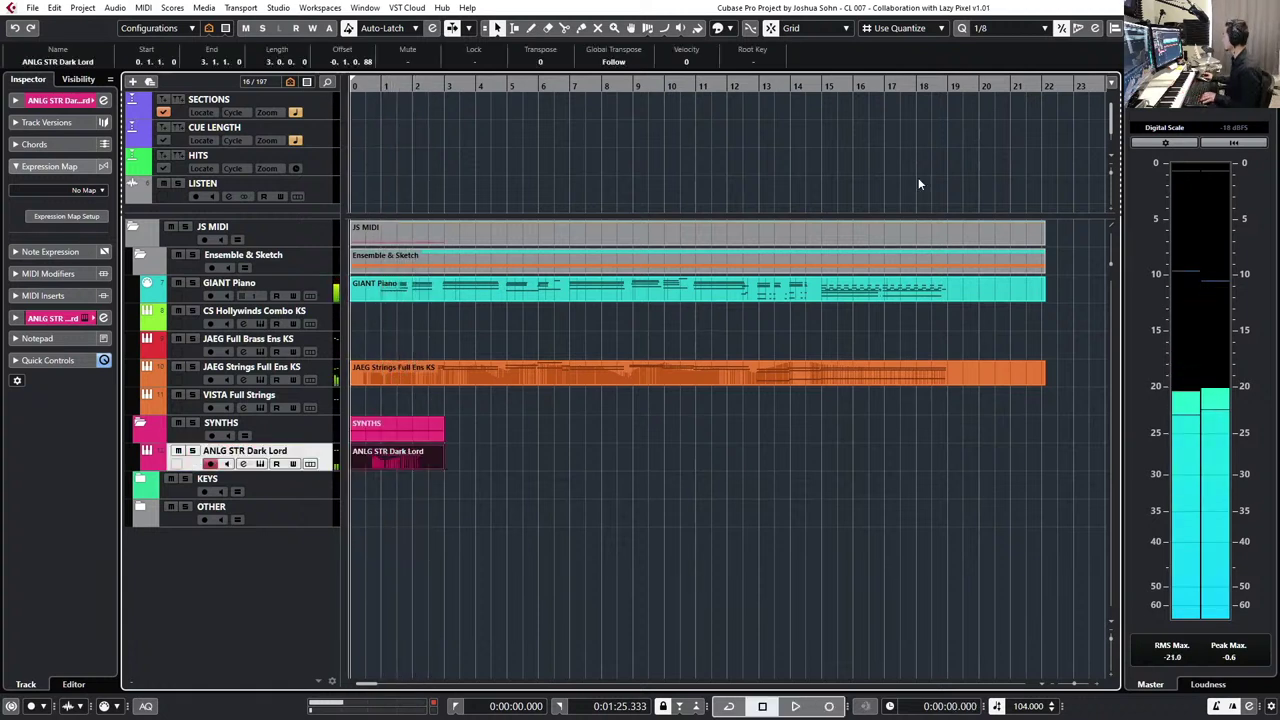
{"action": "key", "text": "Delete"}
- Move the GIANT Piano and JAEG Strings Full Ens KS parts two bars later so they start at bar 2
{"action": "left_click_drag", "start_coordinate": [430, 308], "coordinate": [480, 291]}
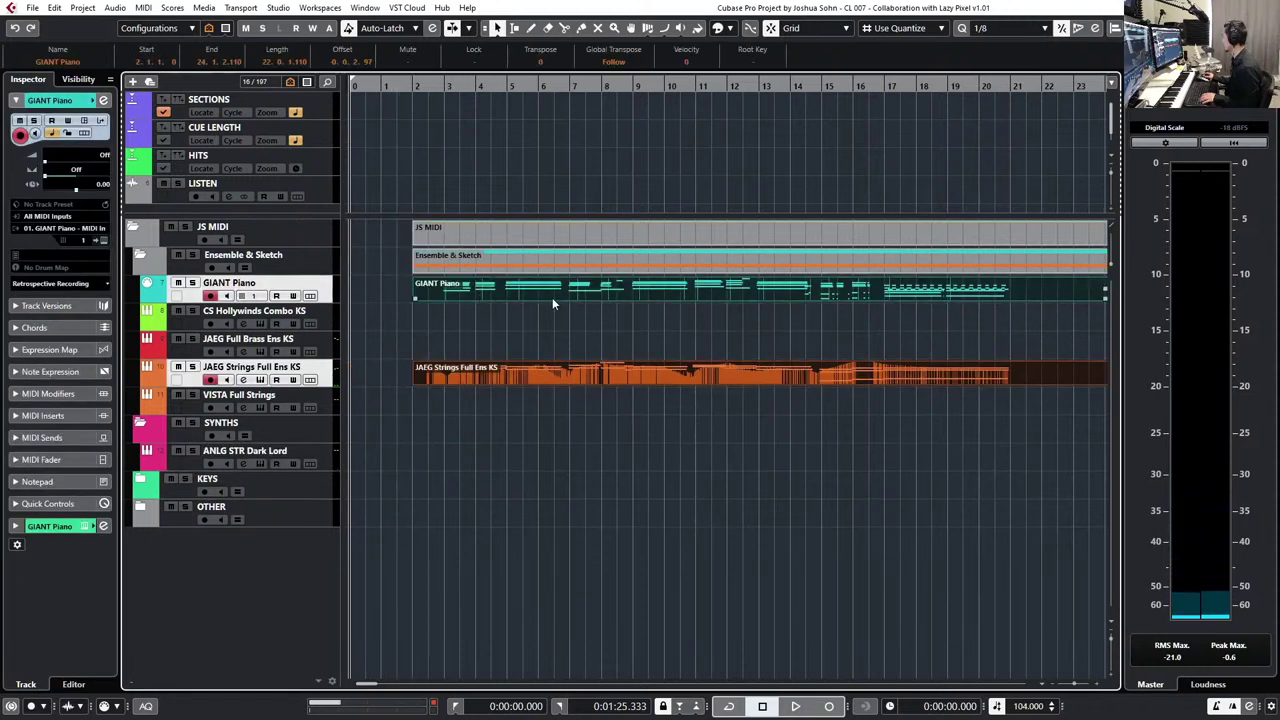
{"action": "key", "text": "ctrl+z"}
{"action": "key", "text": "ctrl+shift+z"}
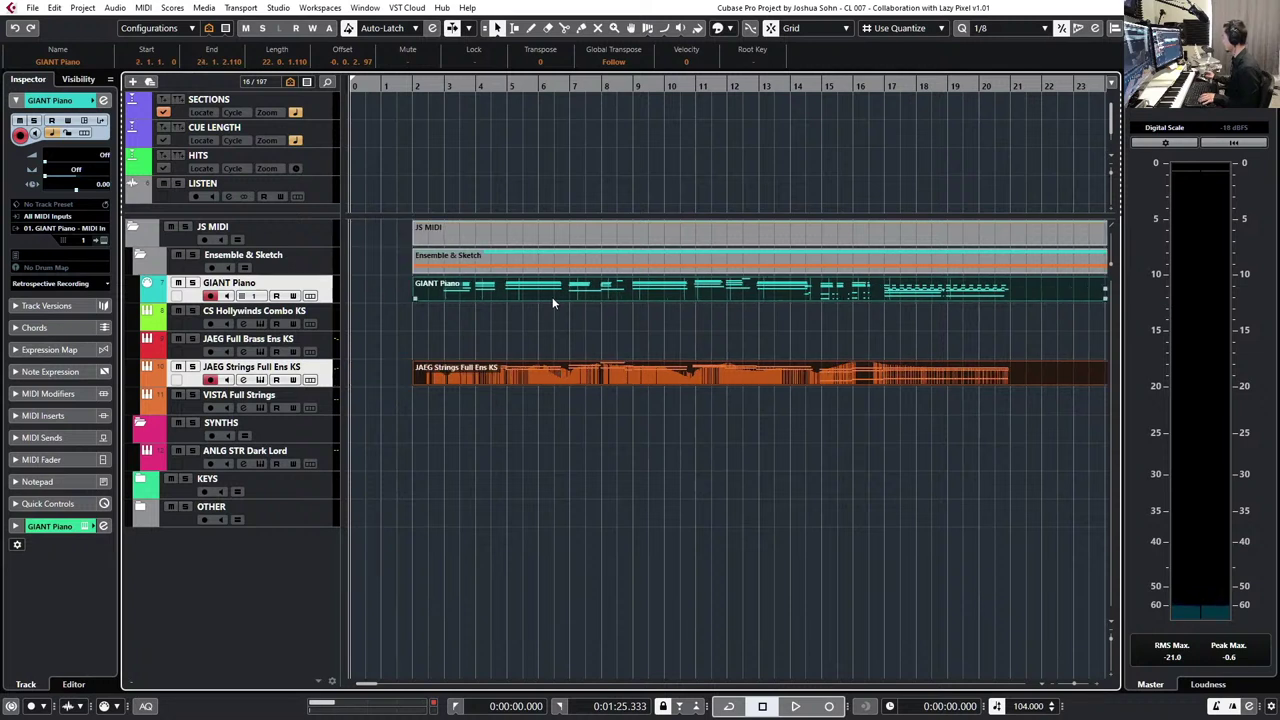
{"action": "key", "text": "KP_Multiply"}
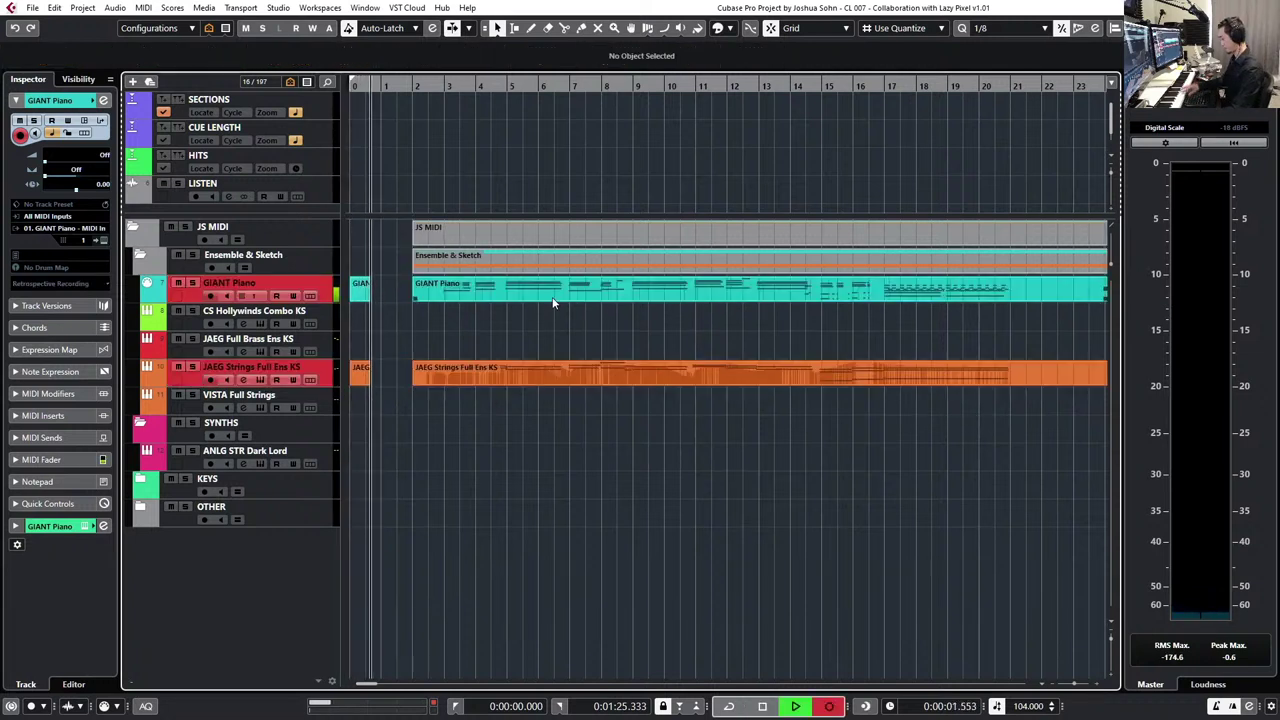
{"action": "key", "text": "space"}
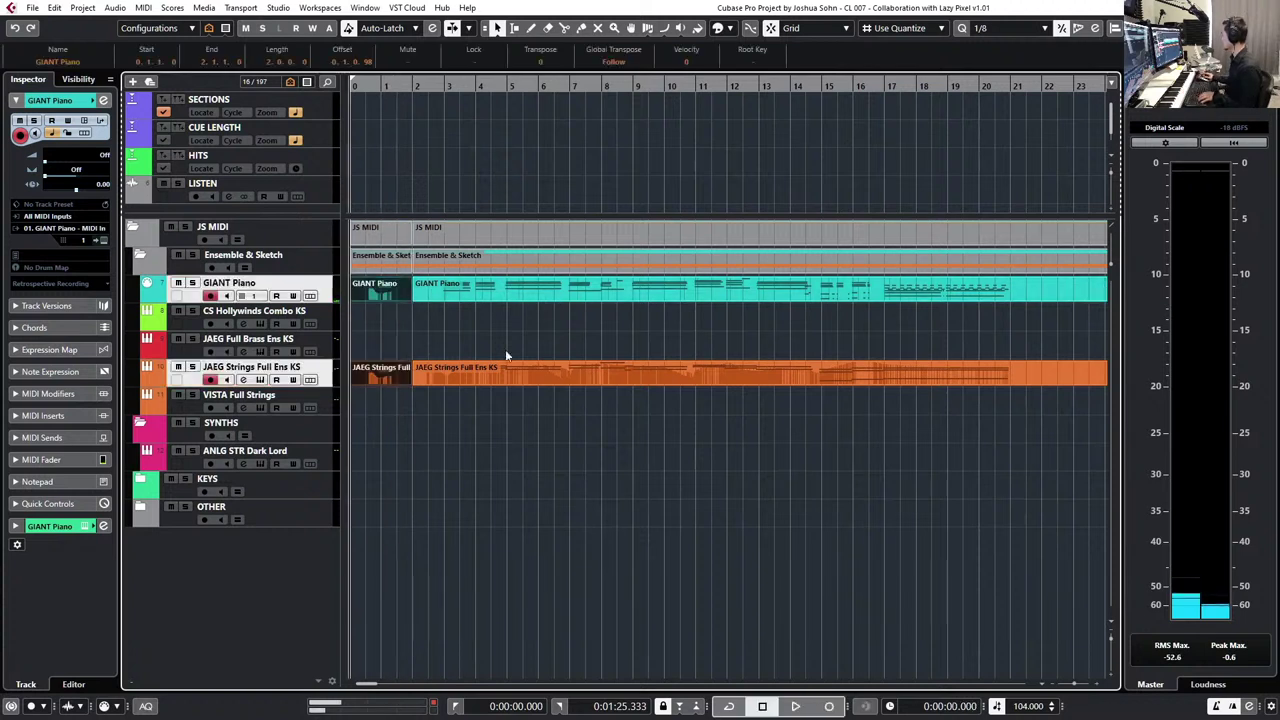
{"action": "key", "text": "Delete"}
- Try recording a pad take on the ANLG STR Dark Lord track from the project start to bar 7
{"action": "left_click", "coordinate": [335, 465]}
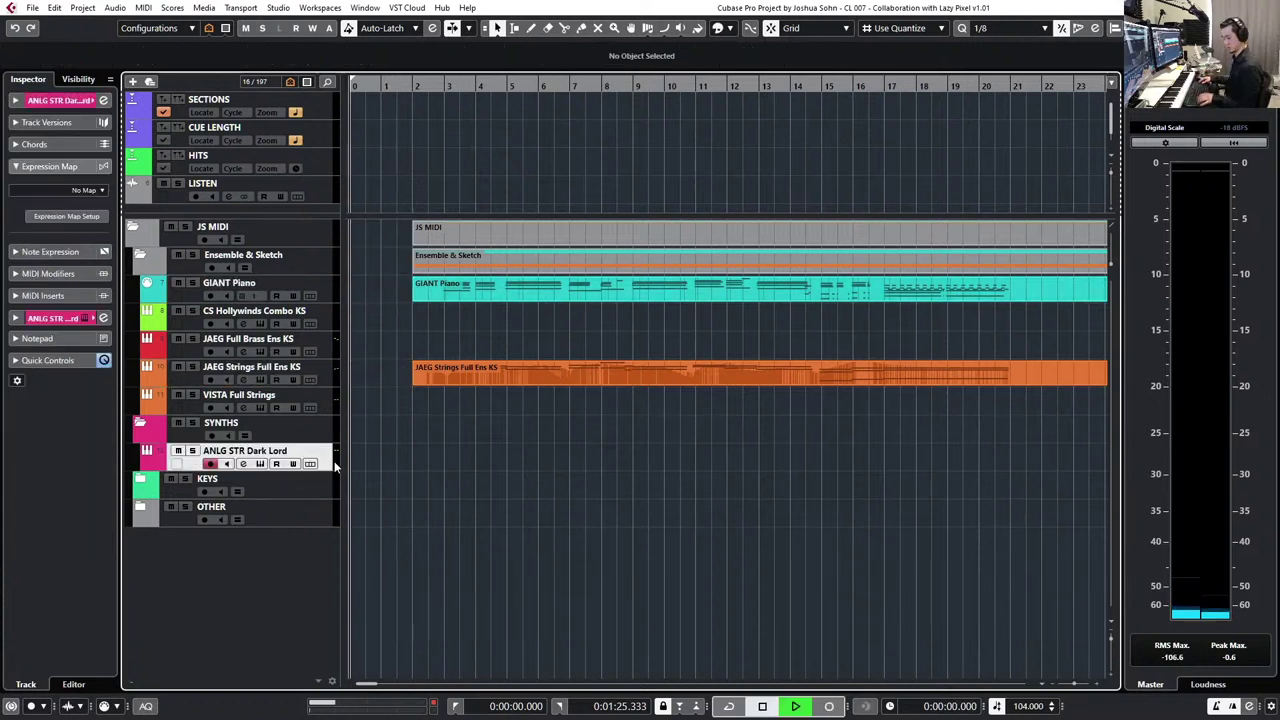
{"action": "key", "text": "KP_Multiply"}
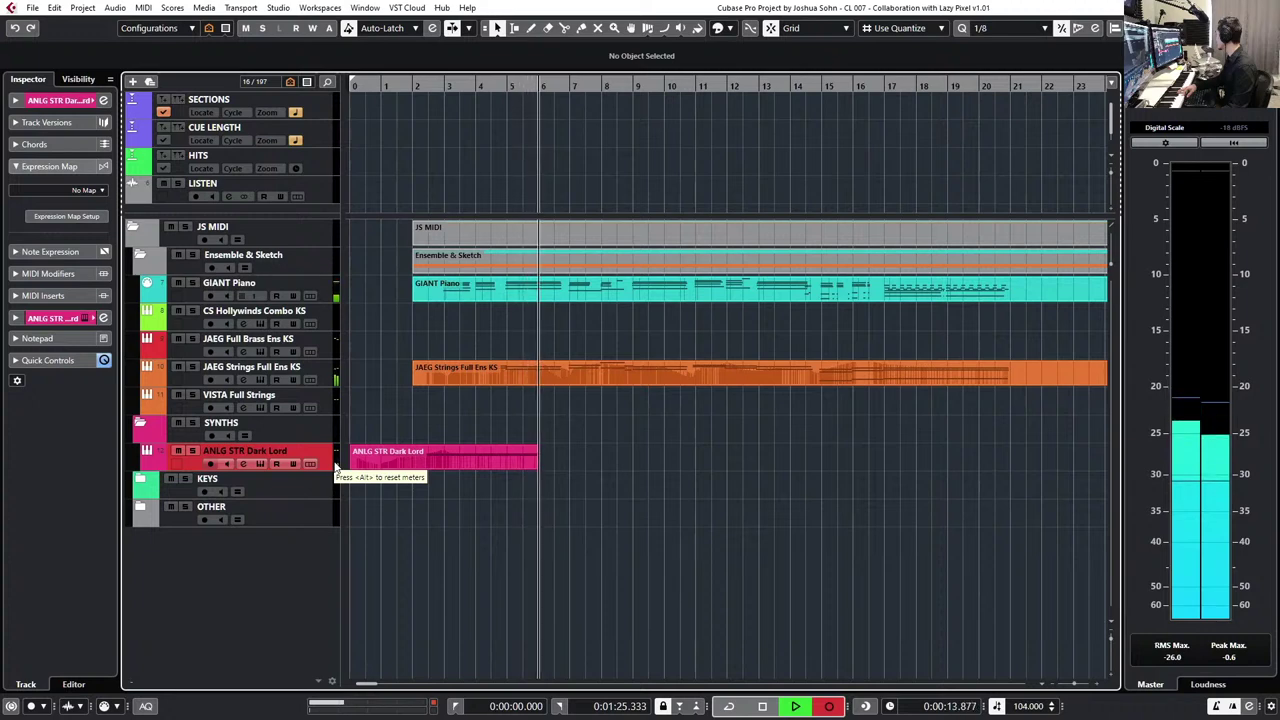
{"action": "key", "text": "space"}
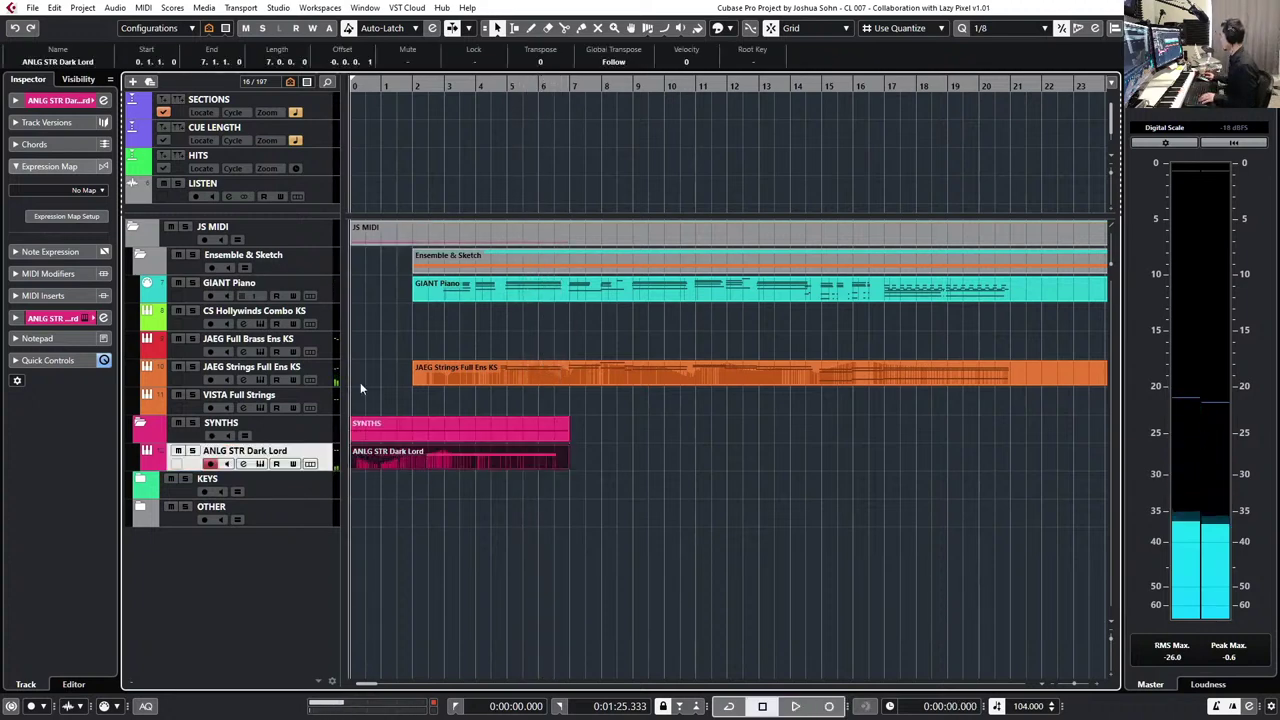
- Listen to the GIANT Piano and JAEG Strings Full Ens KS parts soloed from bar 2
{"action": "left_click", "coordinate": [420, 292]}
{"action": "left_click_drag", "start_coordinate": [398, 290], "coordinate": [454, 394]}
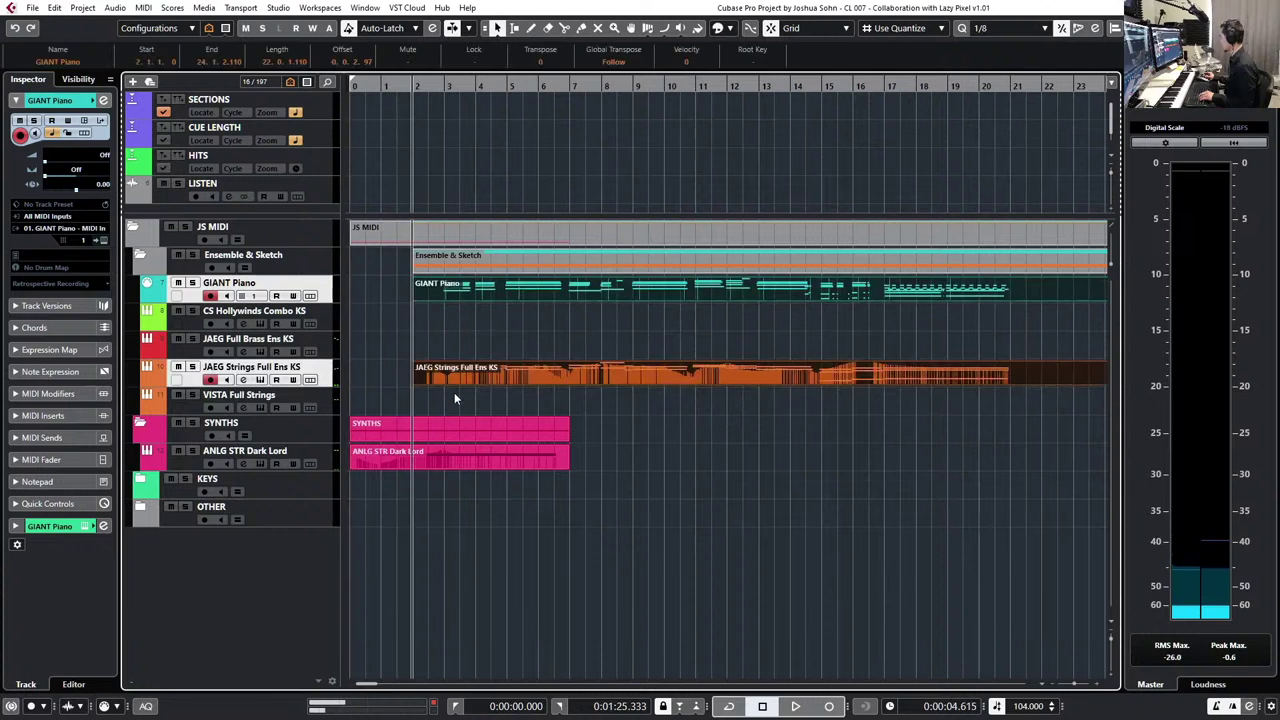
{"action": "key", "text": "space"}
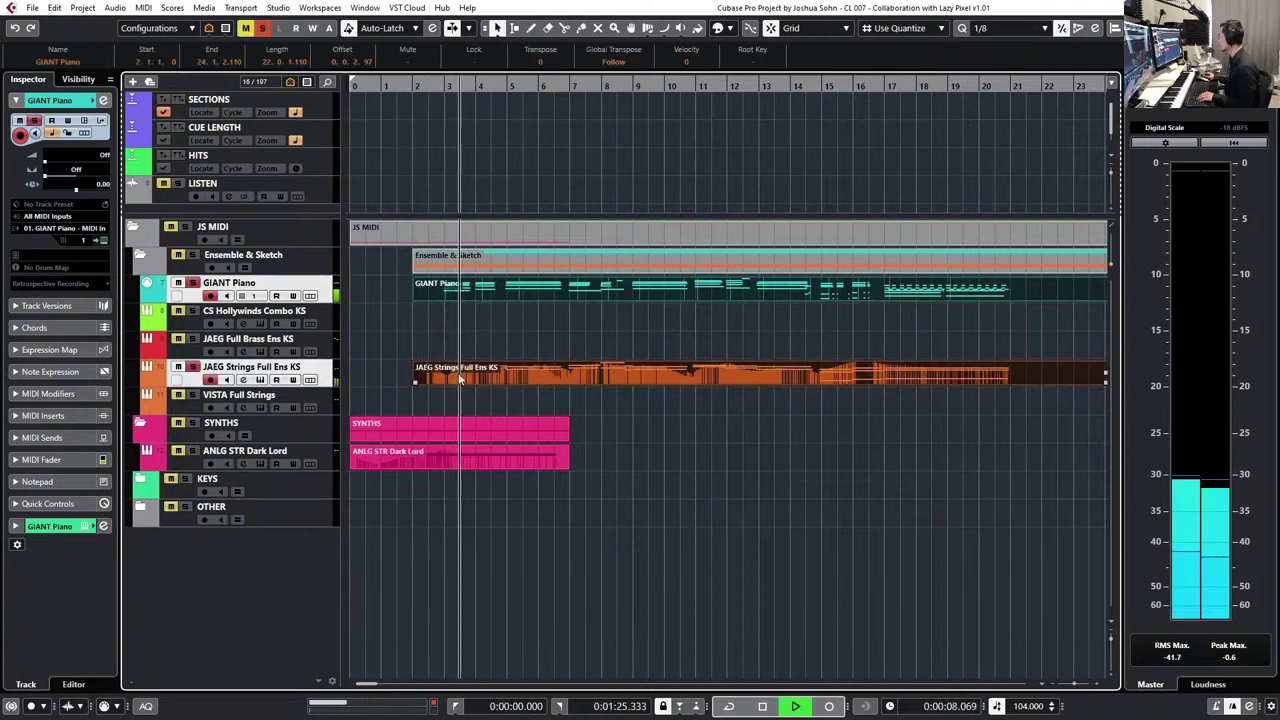
{"action": "left_click", "coordinate": [467, 298]}
{"action": "key", "text": "space"}
- Add a Main Volume (CC 7) event of 112 just before the first notes of the GIANT Piano part and close the Key Editor
{"action": "double_click", "coordinate": [473, 292]}
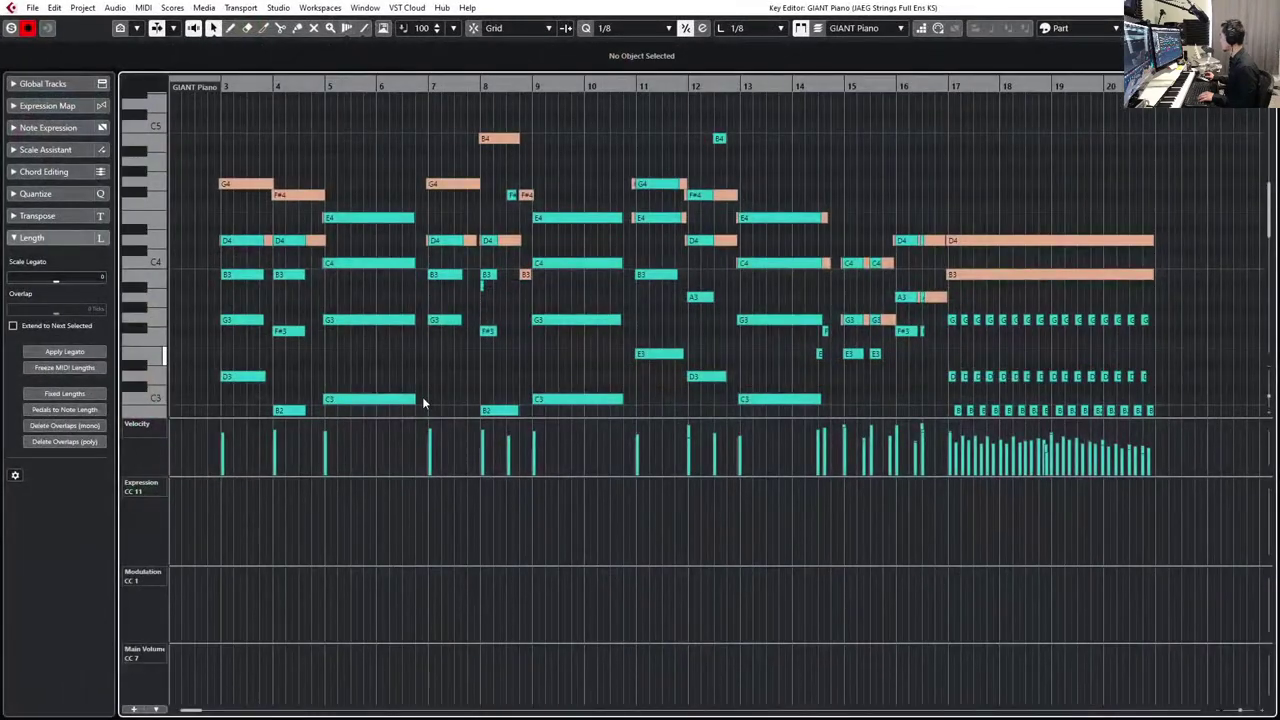
{"action": "left_click", "coordinate": [217, 646]}
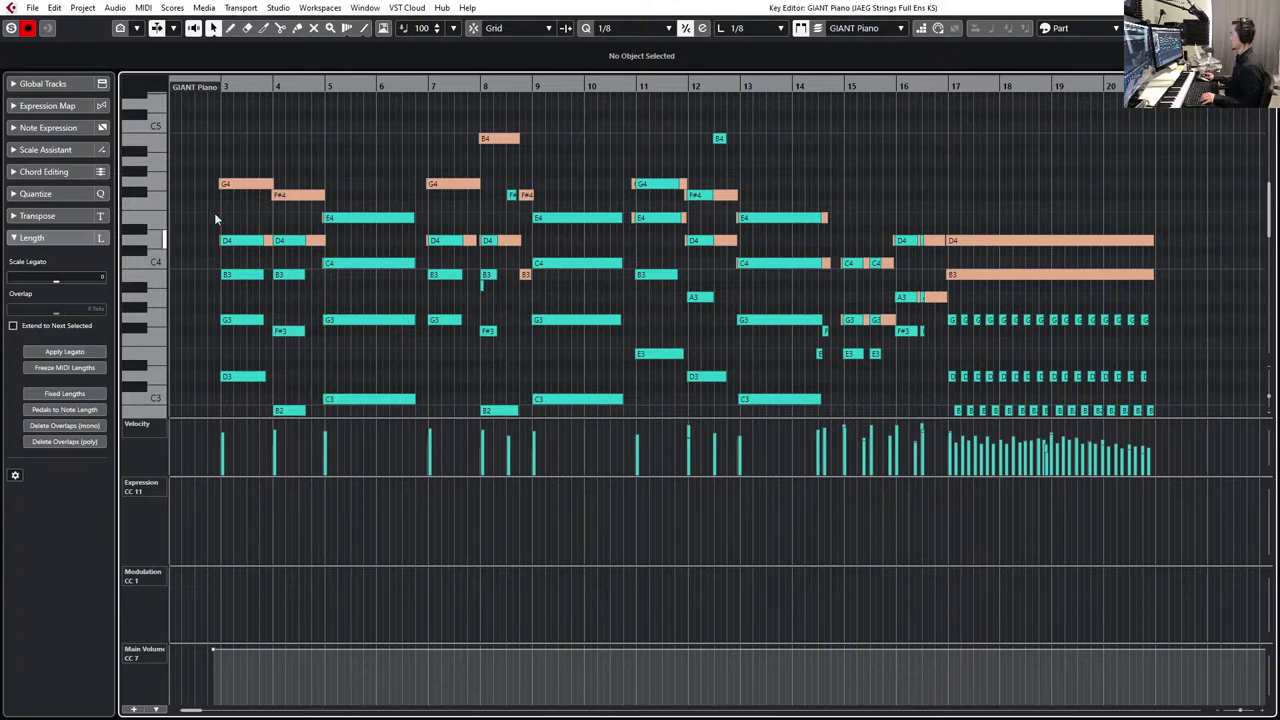
{"action": "left_click_drag", "start_coordinate": [215, 155], "coordinate": [277, 372]}
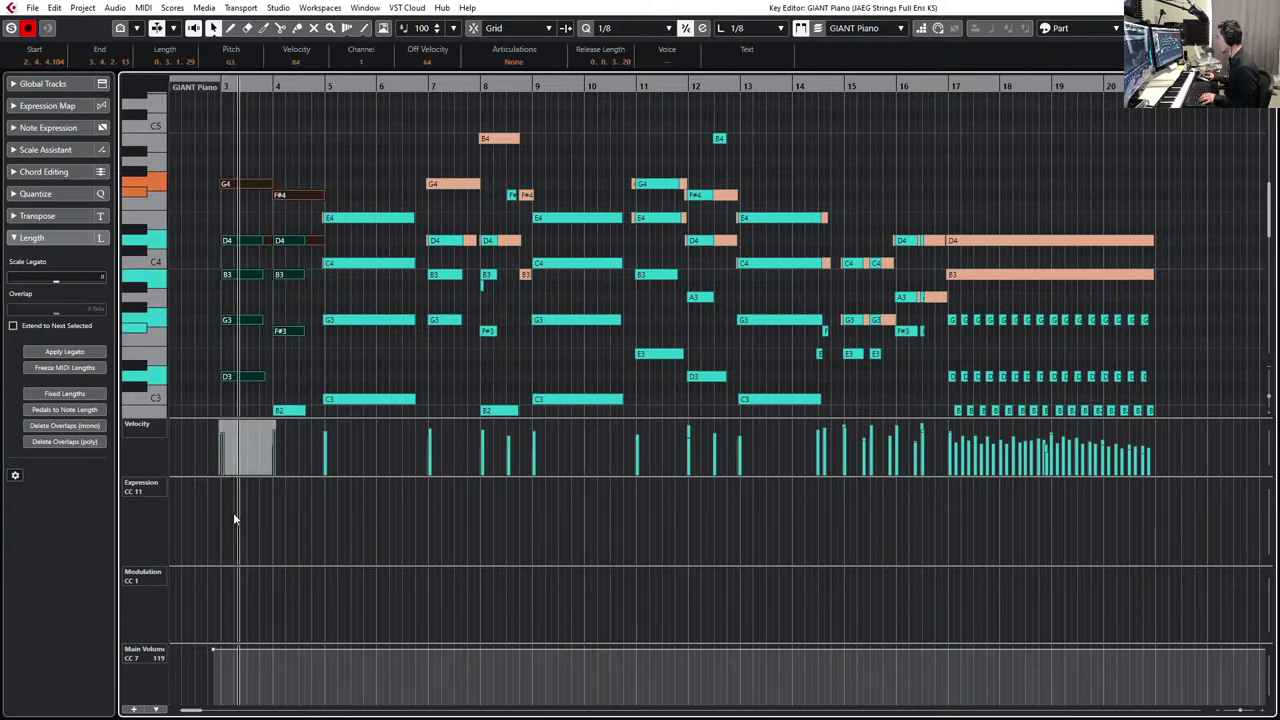
{"action": "left_click", "coordinate": [216, 653]}
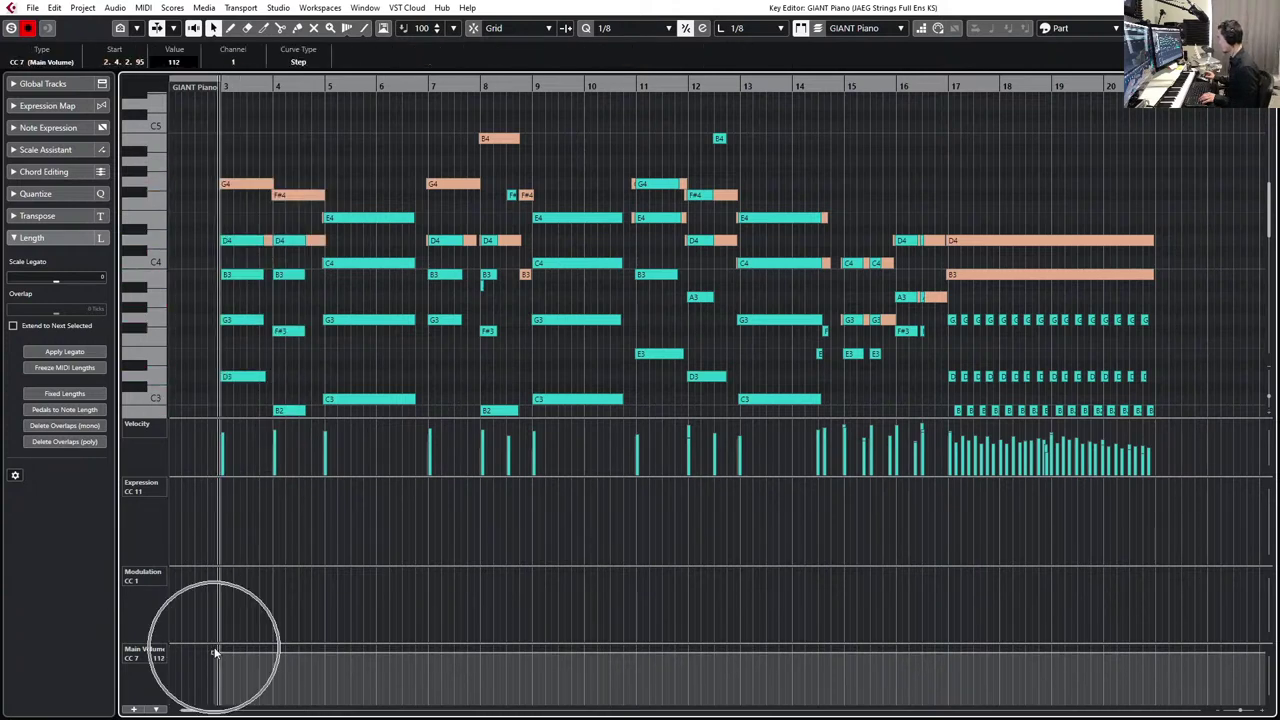
{"action": "key", "text": "ctrl+w"}
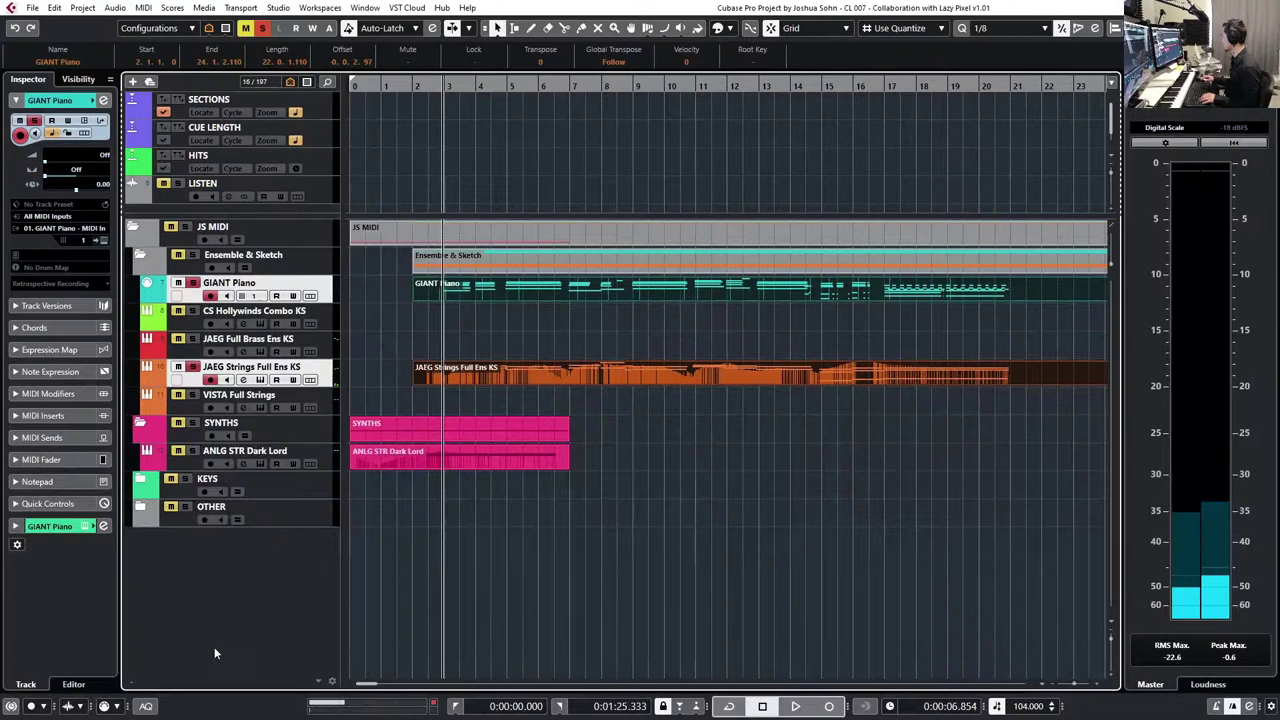
{"action": "double_click", "coordinate": [436, 371]}
{"action": "key", "text": "ctrl+w"}
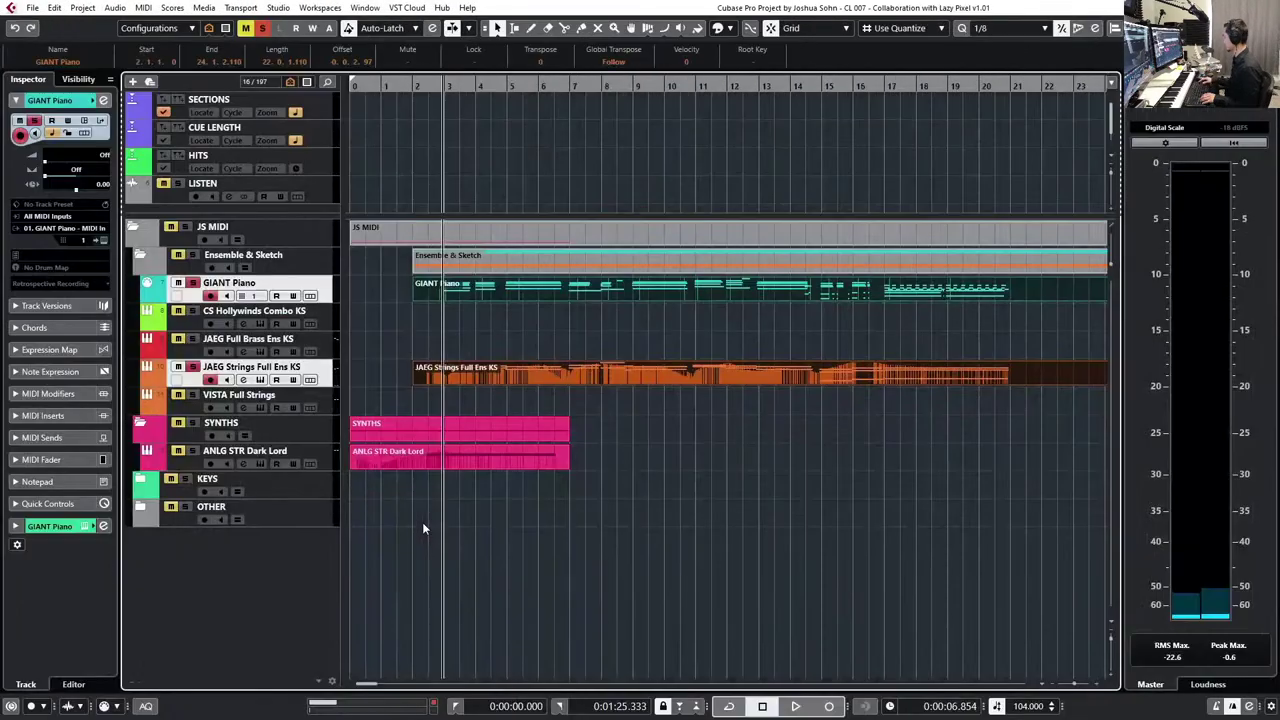
- Replace the short ANLG STR Dark Lord take with a new pad recording running from the project start to bar 22
{"action": "left_click", "coordinate": [454, 462]}
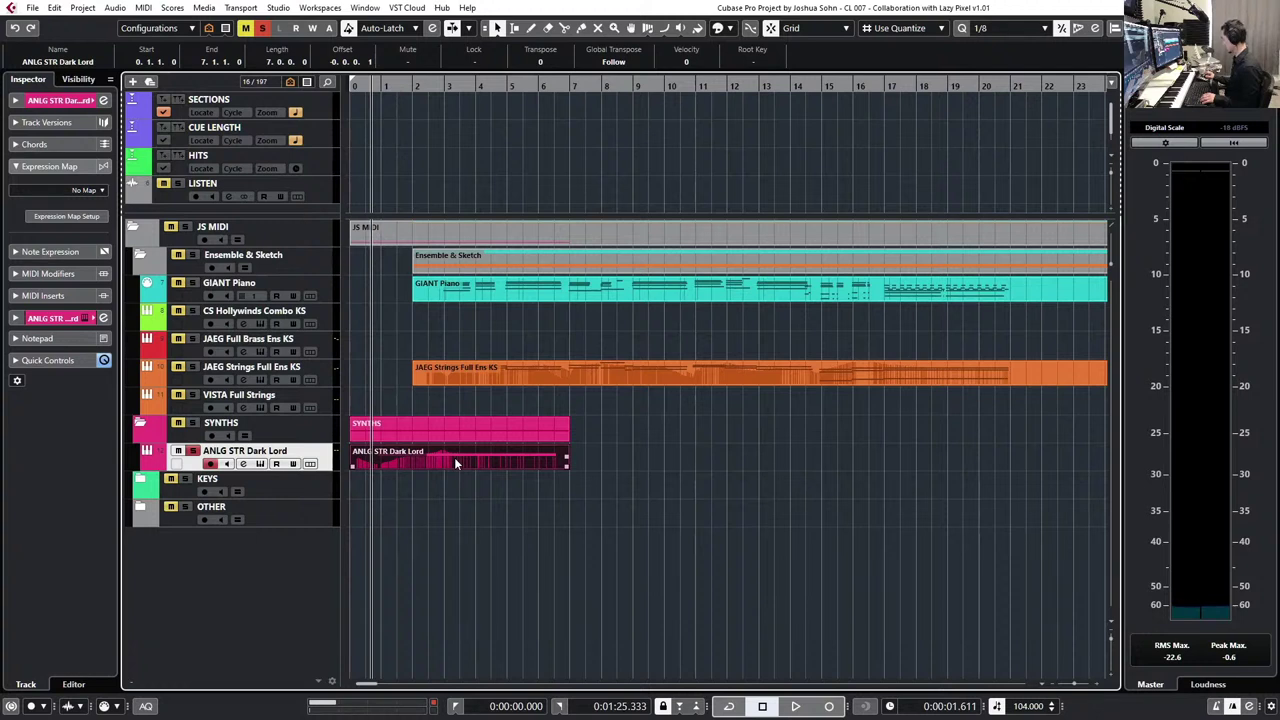
{"action": "key", "text": "Delete"}
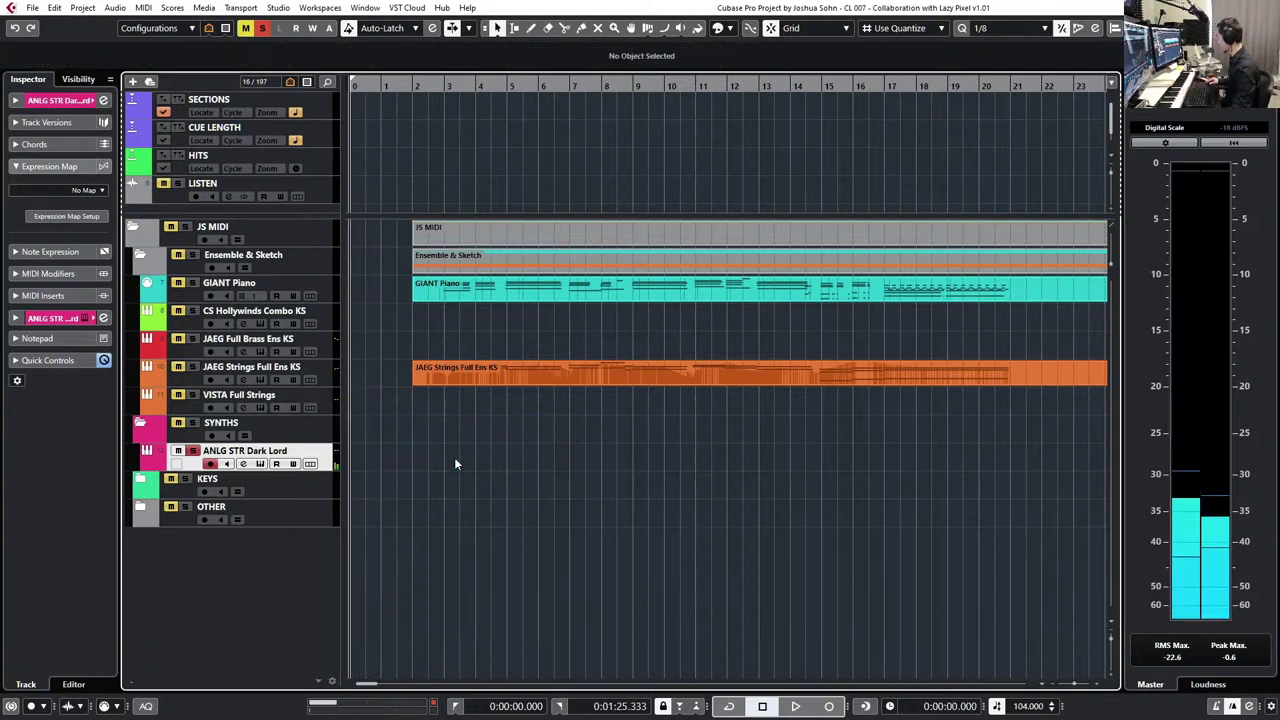
{"action": "key", "text": "KP_Multiply"}
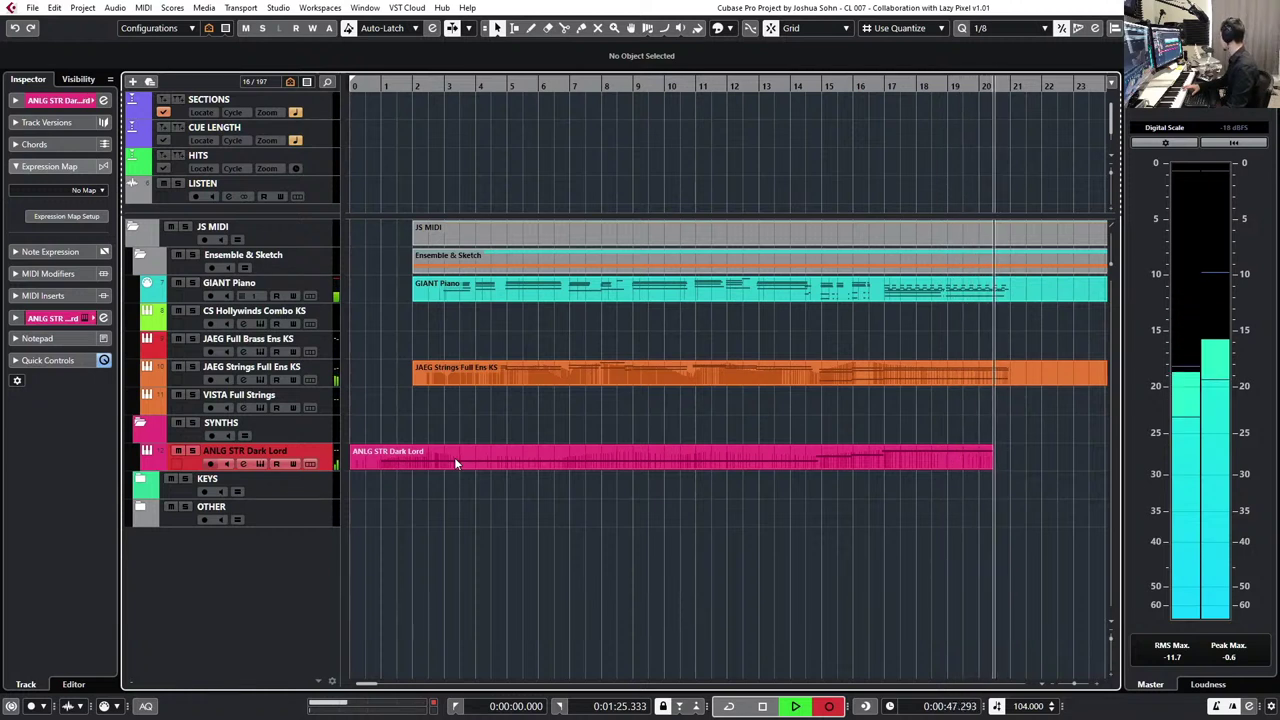
{"action": "key", "text": "space"}
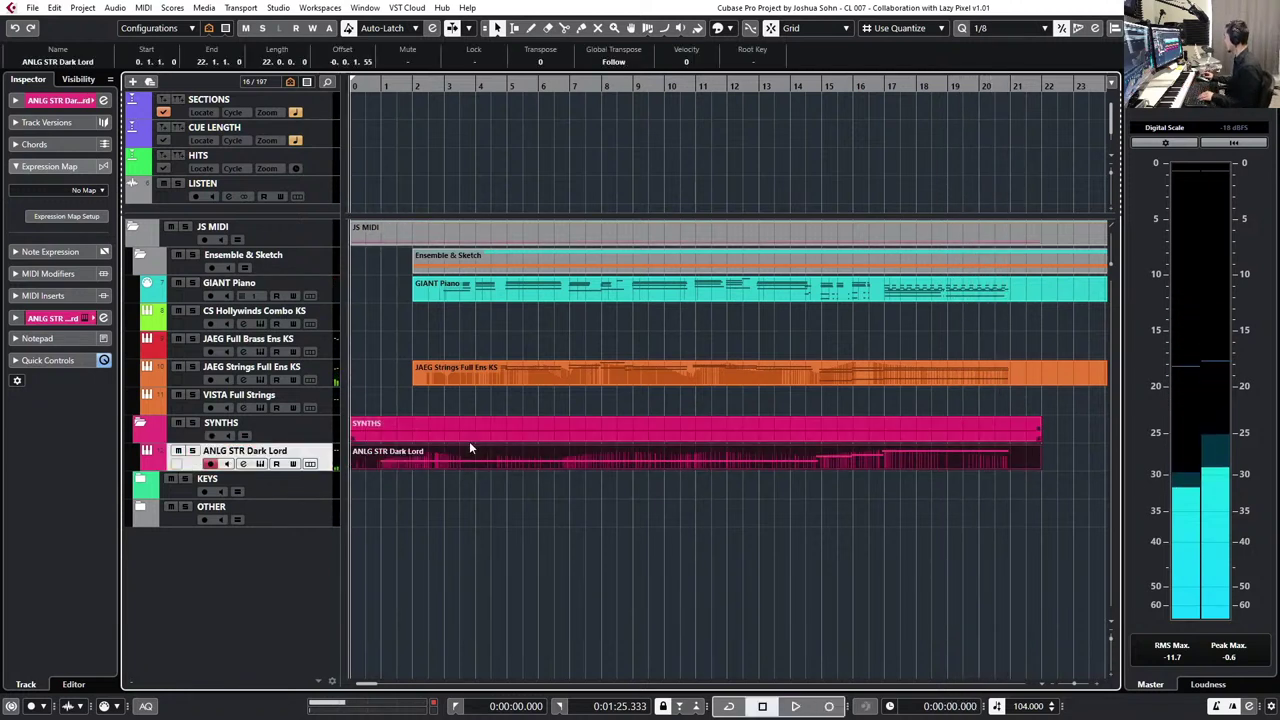
- Rename the ANLG STR Dark Lord track to ANLG STR Glissantrophic after its preset and expand its basic track settings
{"action": "left_click", "coordinate": [281, 456]}
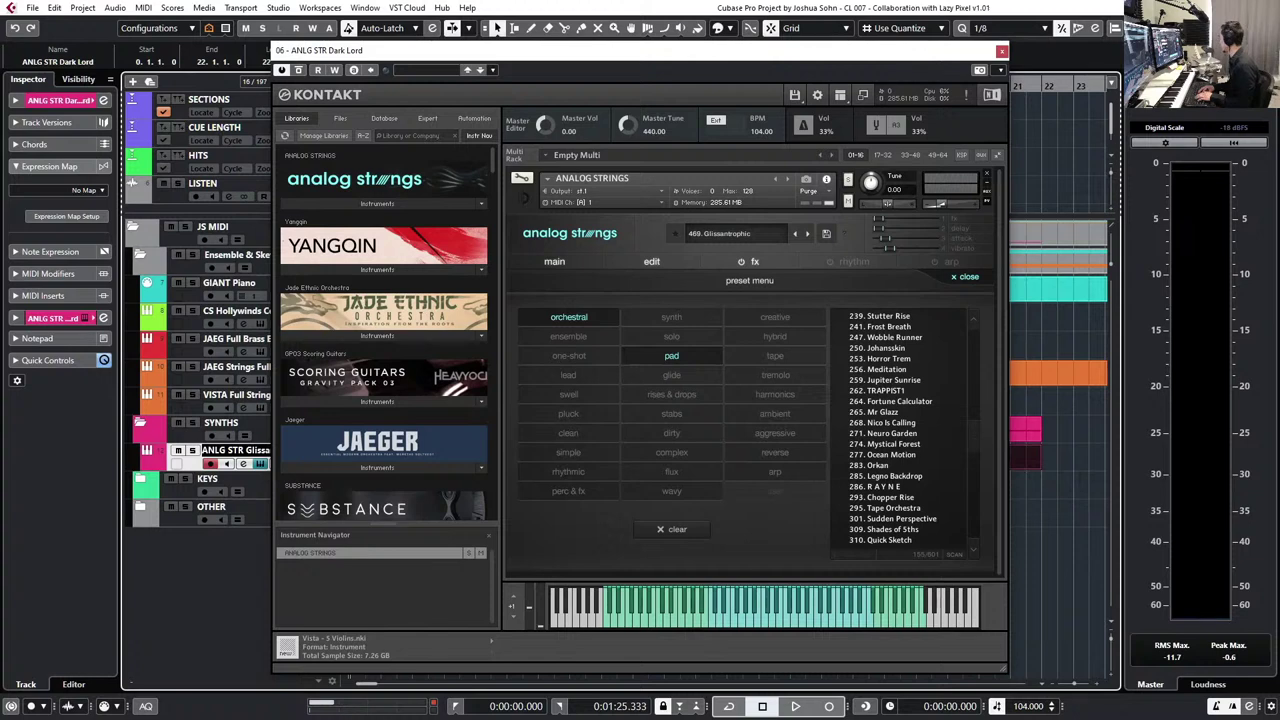
{"action": "left_click_drag", "start_coordinate": [429, 53], "coordinate": [577, 54]}
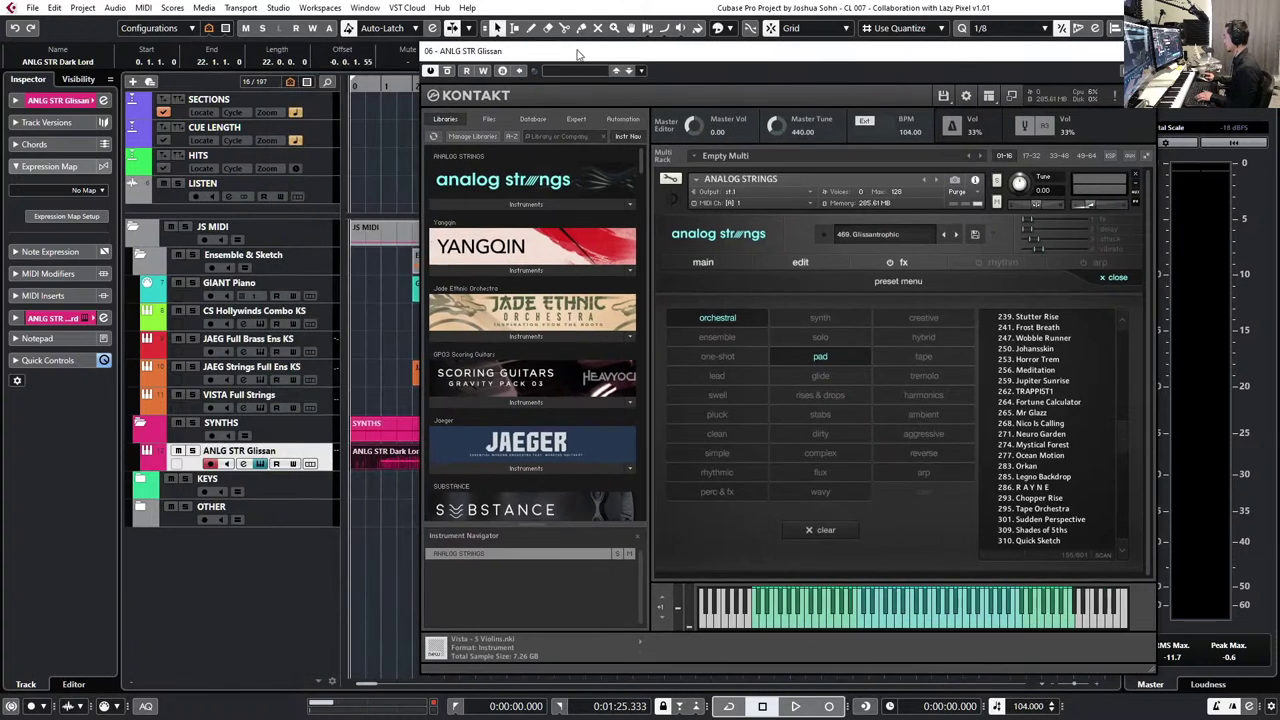
{"action": "double_click", "coordinate": [240, 450]}
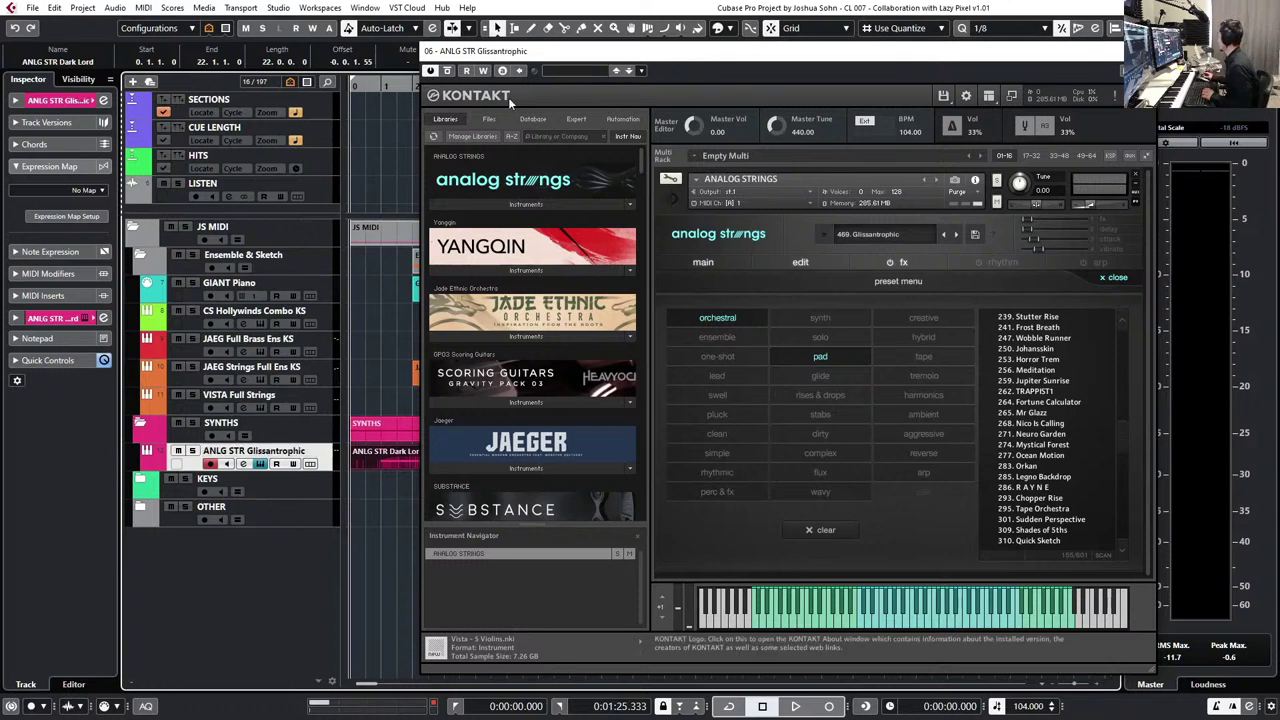
{"action": "left_click_drag", "start_coordinate": [543, 62], "coordinate": [321, 35]}
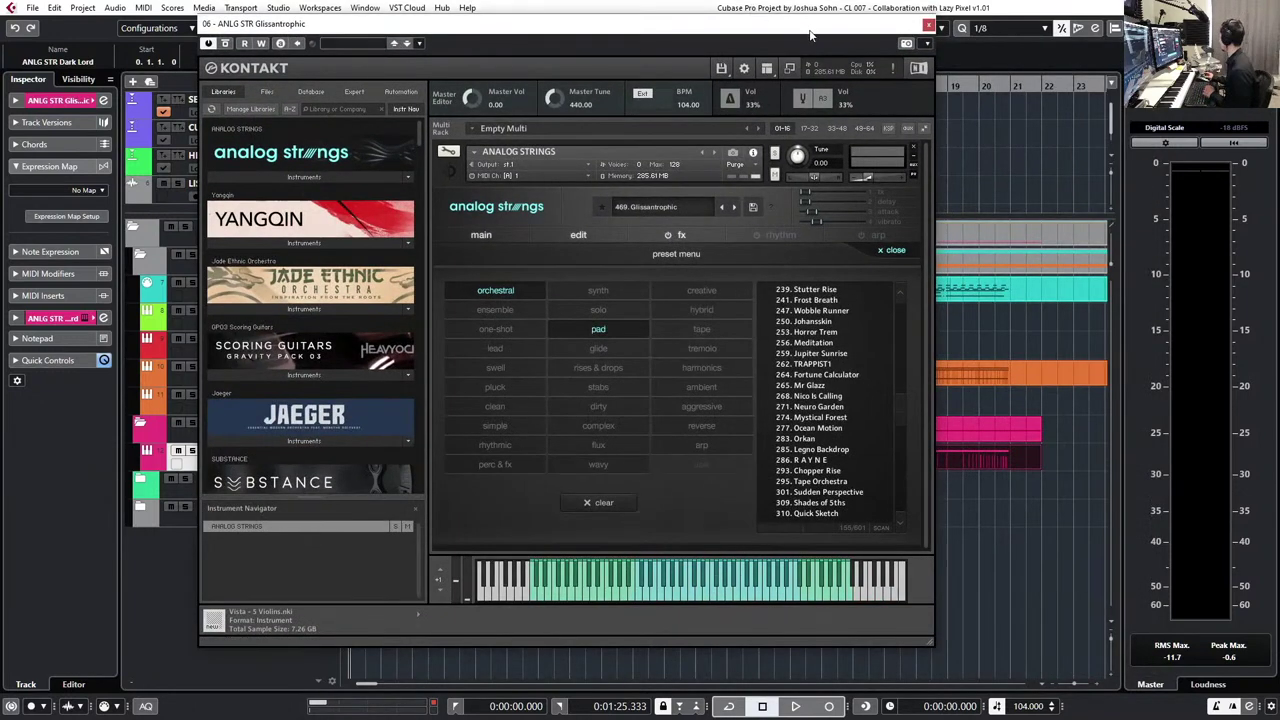
{"action": "left_click", "coordinate": [928, 26]}
{"action": "left_click", "coordinate": [50, 100]}
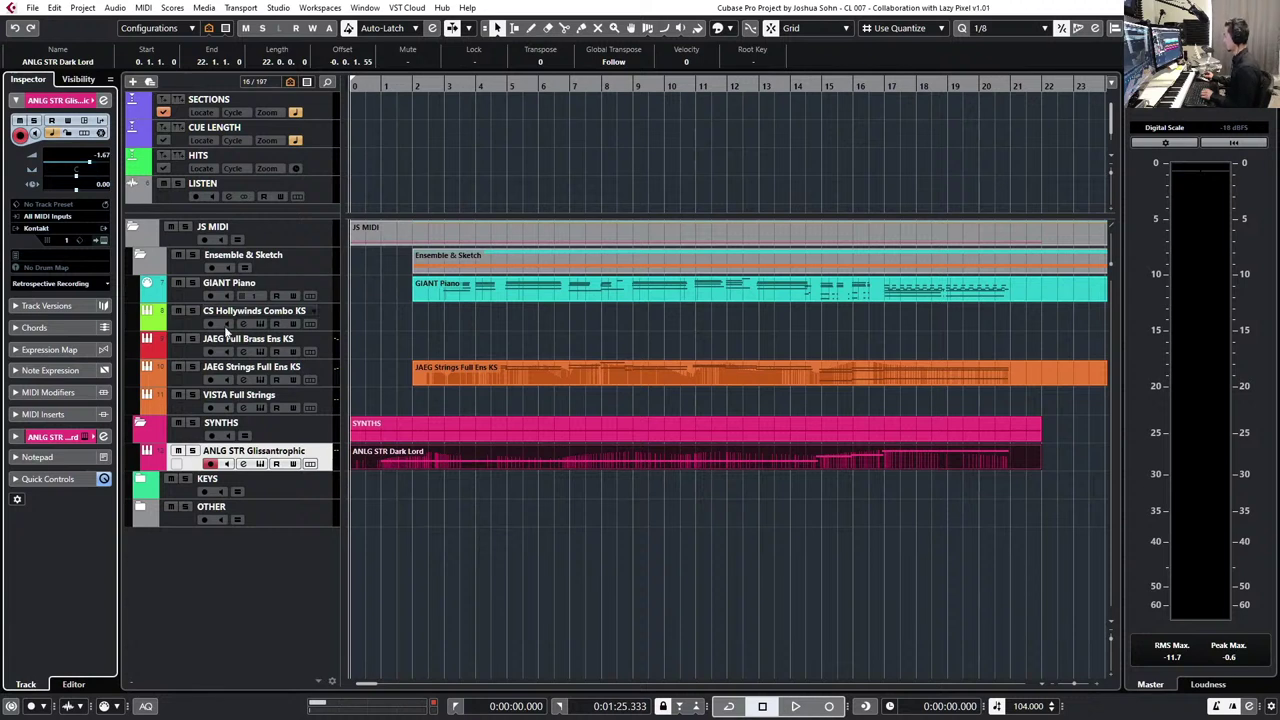
- Open the GIANT Piano part in the Key Editor around bar 16 and delete its upper notes from bar 17 to bar 21
{"action": "scroll", "coordinate": [466, 347], "scroll_direction": "right", "scroll_amount": 5}
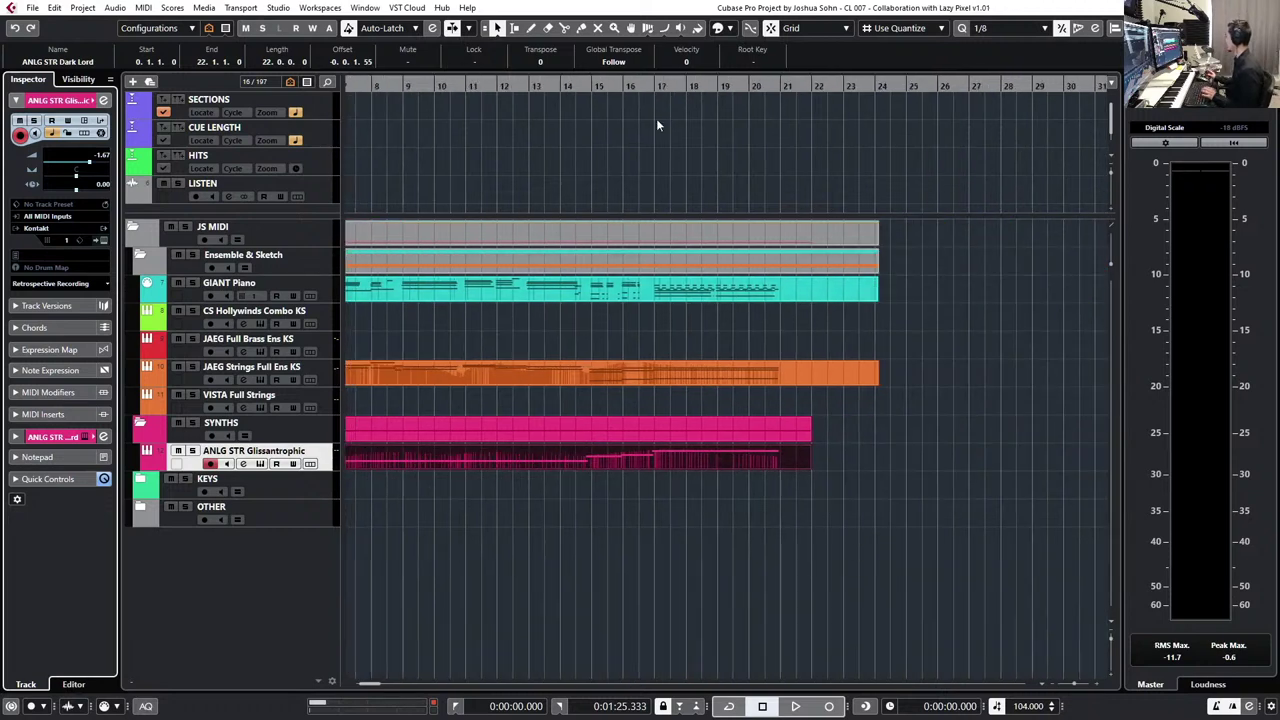
{"action": "left_click", "coordinate": [638, 84]}
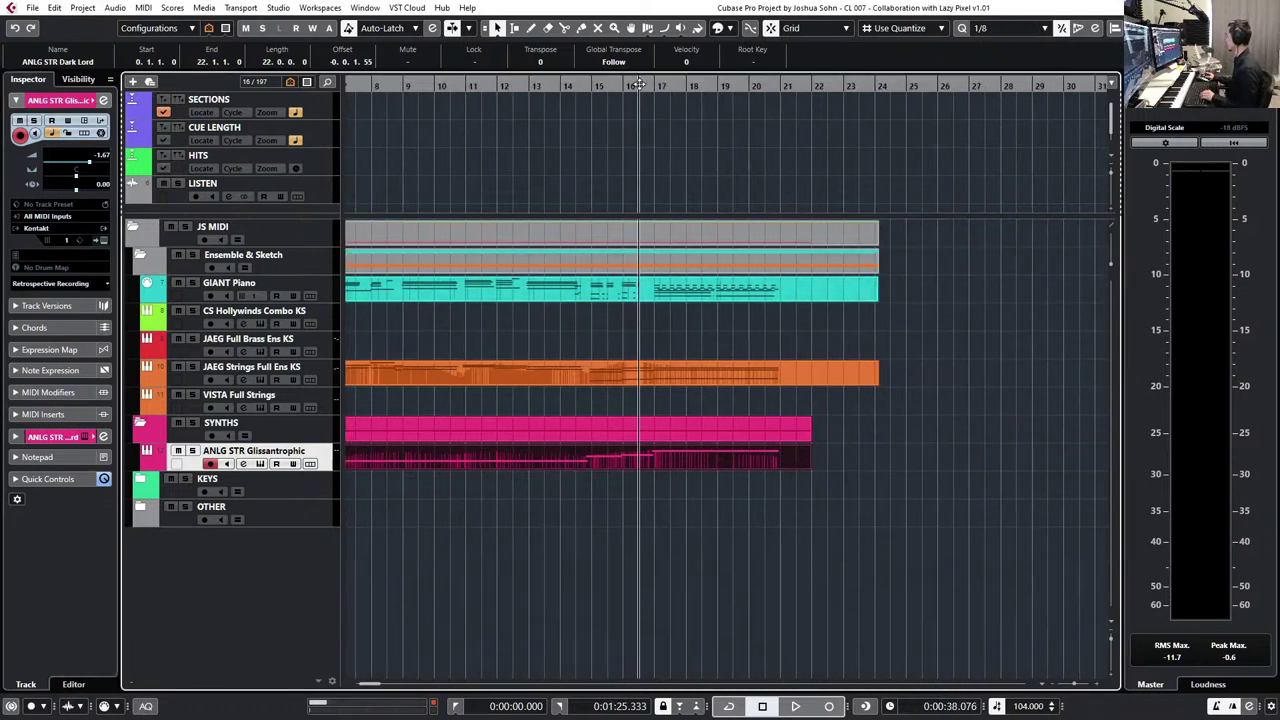
{"action": "left_click", "coordinate": [680, 294]}
{"action": "double_click", "coordinate": [680, 294]}
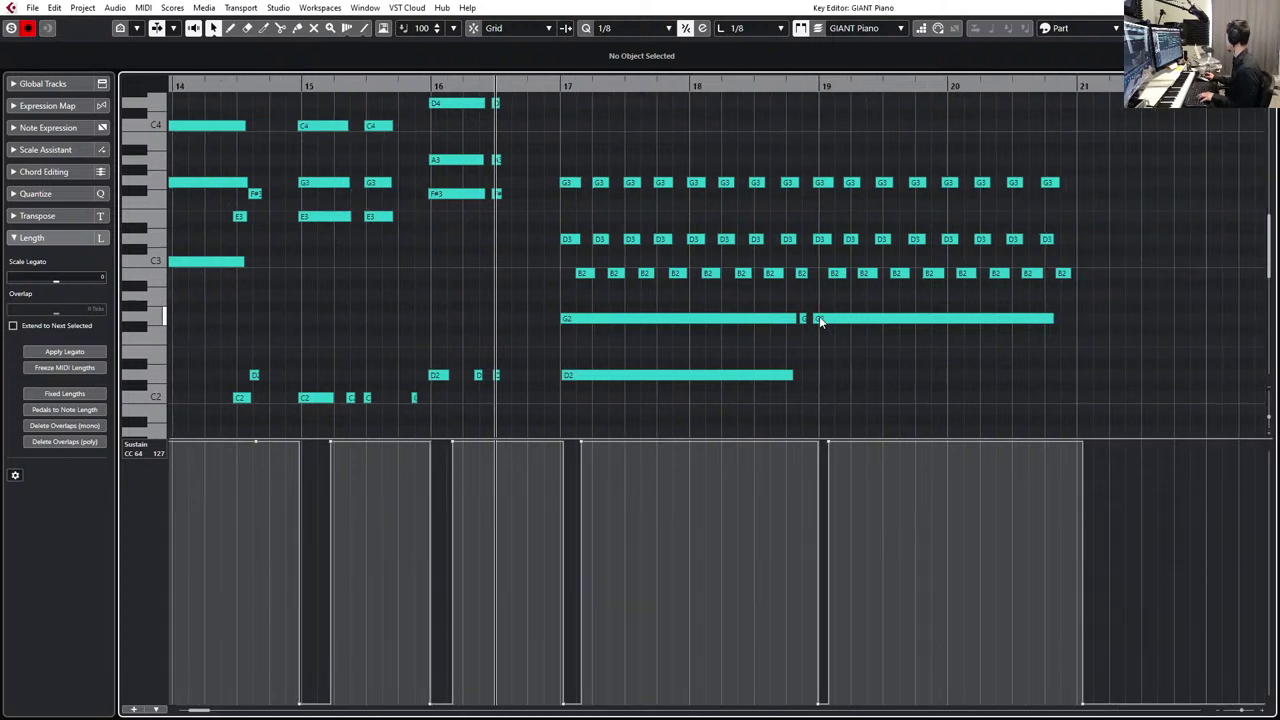
{"action": "left_click_drag", "start_coordinate": [627, 206], "coordinate": [1212, 407]}
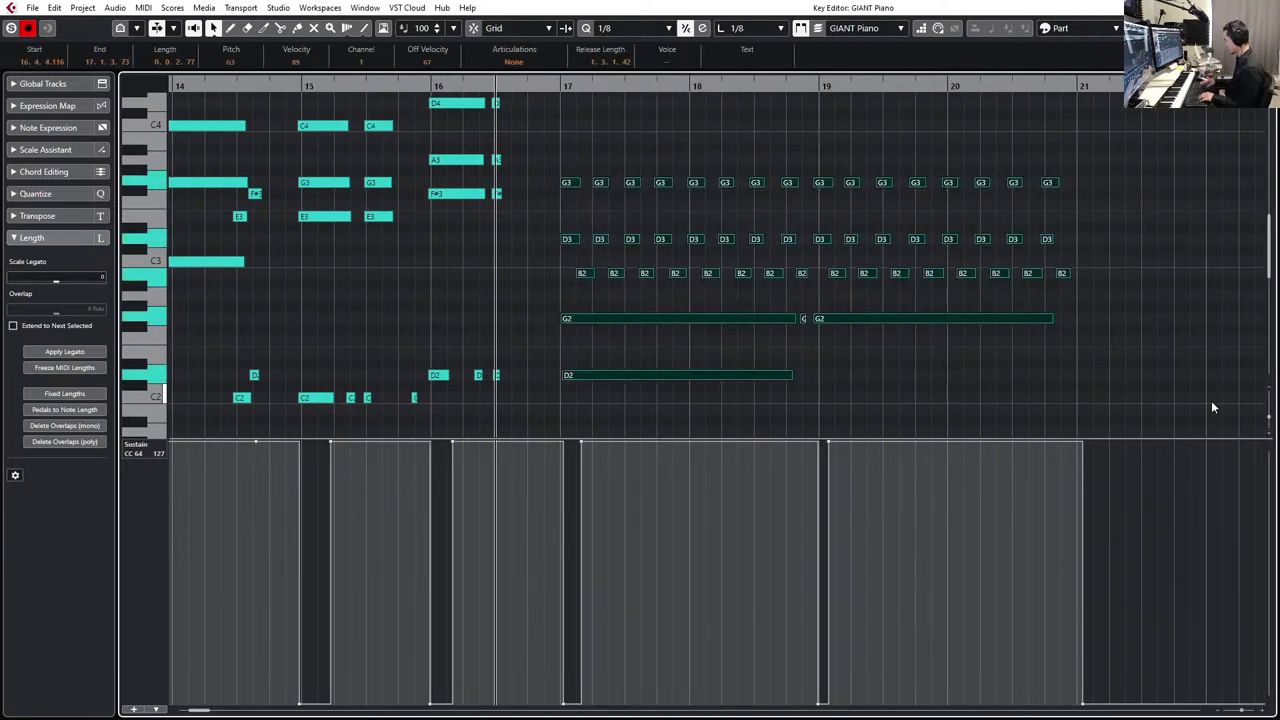
{"action": "key", "text": "Delete"}
- Record a new piano take over bars 17 to 20 with alternating G3/D3 and B2 notes above held G2 and D2 notes
{"action": "key", "text": "space"}
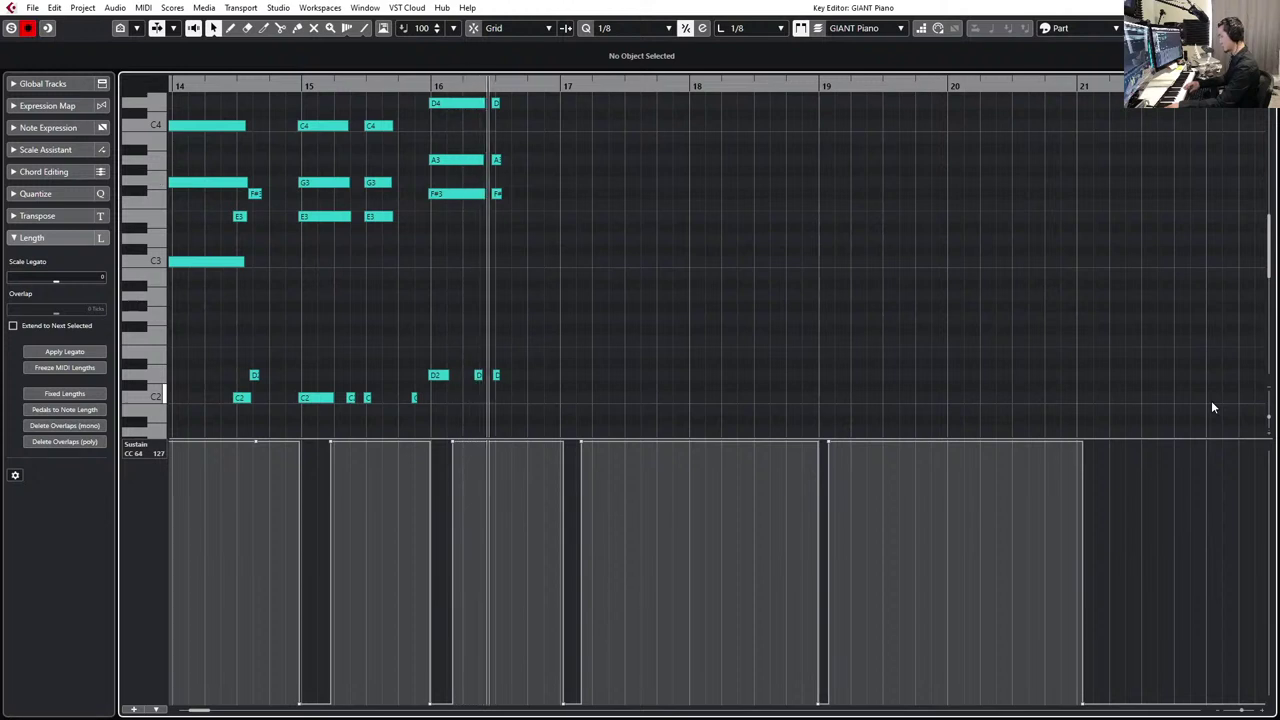
{"action": "key", "text": "space"}
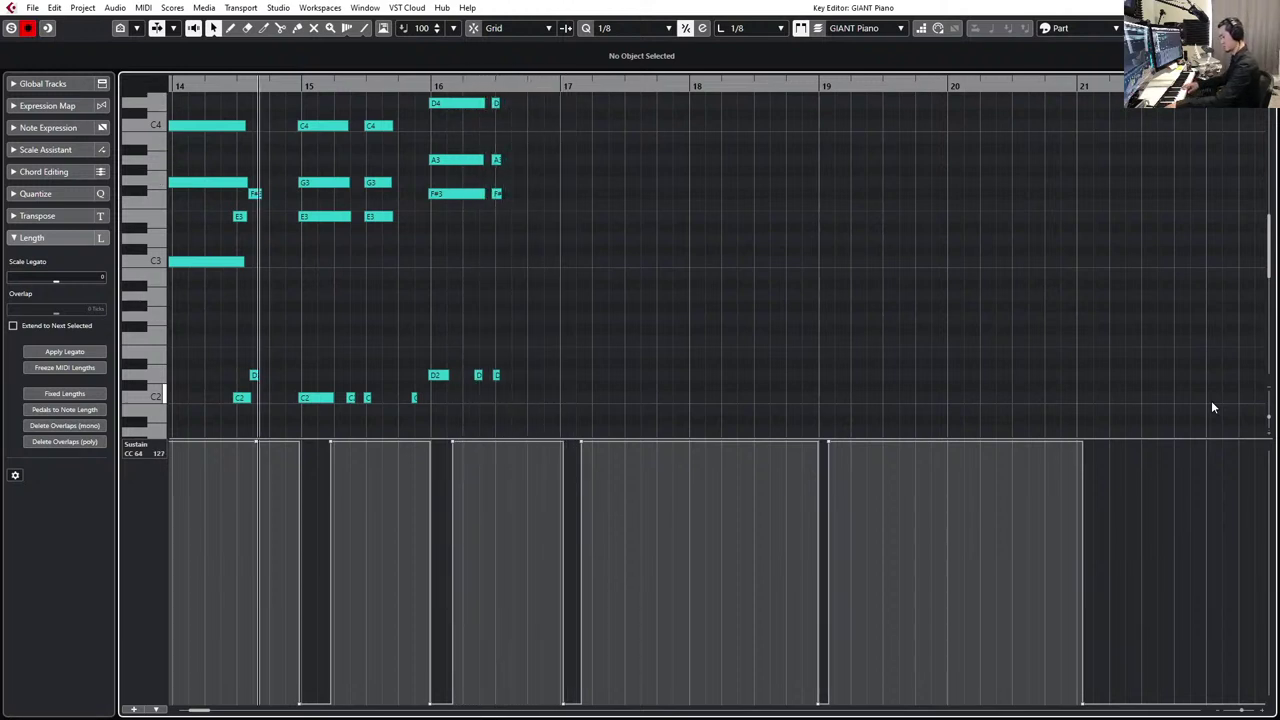
{"action": "key", "text": "space"}
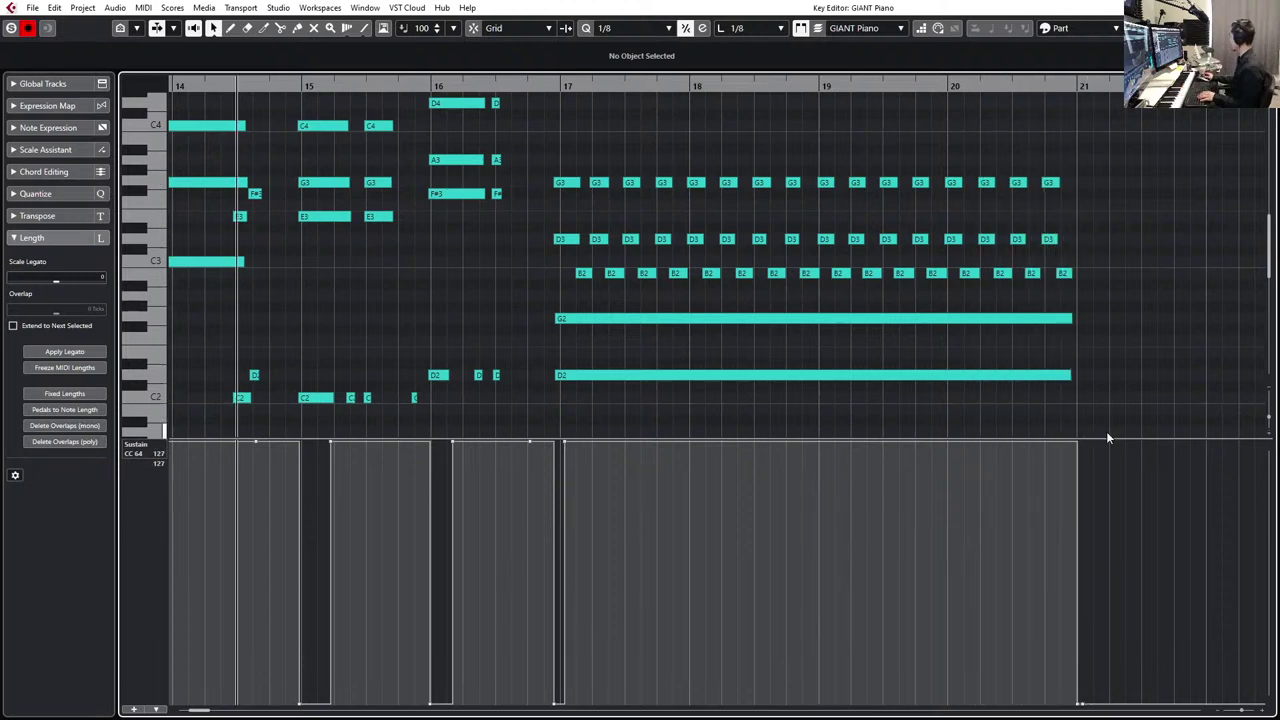
- Try deleting the held G2 and D2 notes under bars 17 to 20, and undo that deletion
{"action": "scroll", "coordinate": [1116, 336], "scroll_direction": "down", "scroll_amount": 3}
{"action": "scroll", "coordinate": [1110, 318], "scroll_direction": "up", "scroll_amount": 2}
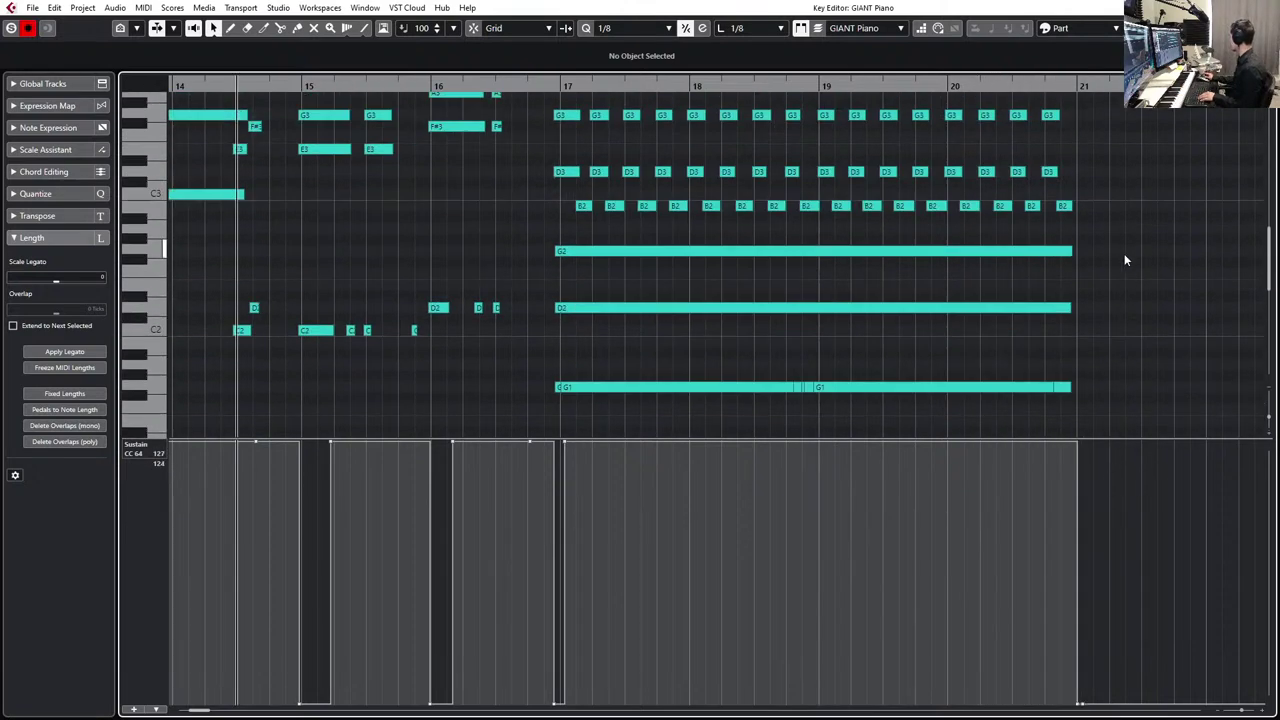
{"action": "left_click_drag", "start_coordinate": [1124, 253], "coordinate": [1041, 316]}
{"action": "key", "text": "Delete"}
{"action": "scroll", "coordinate": [1041, 318], "scroll_direction": "down", "scroll_amount": 2}
{"action": "scroll", "coordinate": [1041, 318], "scroll_direction": "up", "scroll_amount": 2}
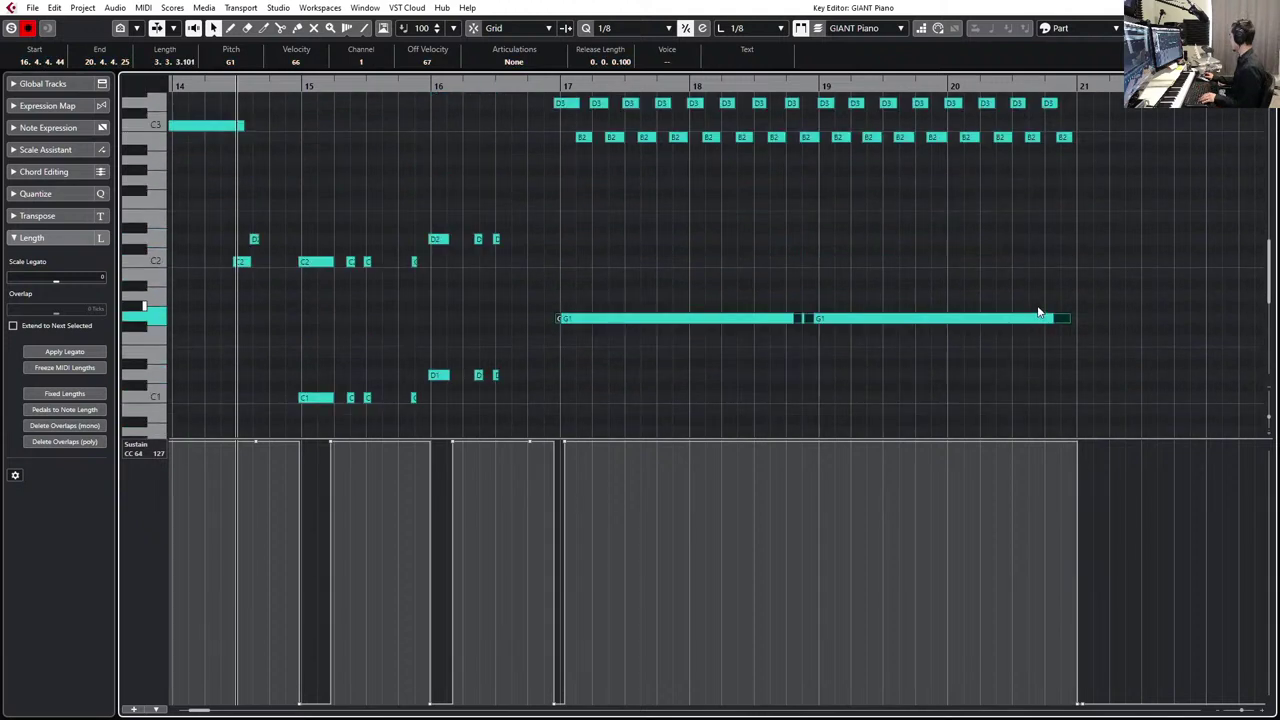
{"action": "key", "text": "ctrl+z"}
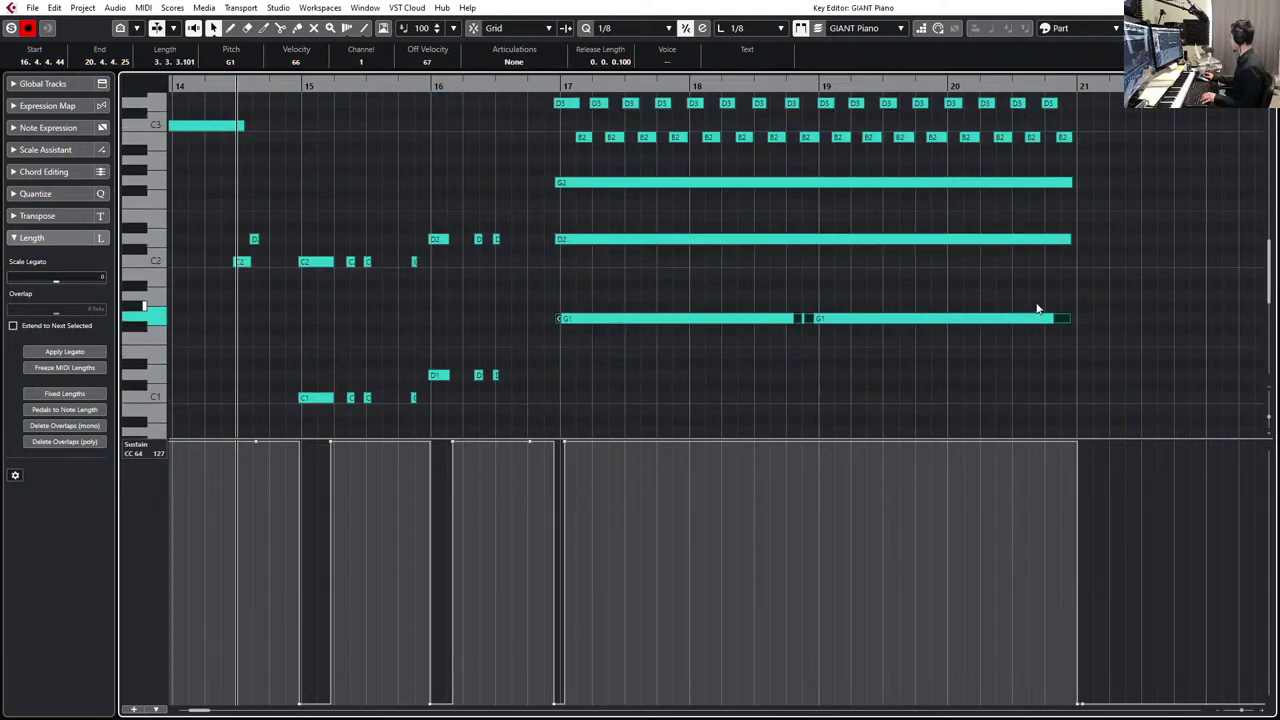
- Delete the held D2 note from bar 17 and shorten the overlapping long G1 note to end at 18.4.1.98
{"action": "left_click", "coordinate": [932, 239]}
{"action": "key", "text": "Delete"}
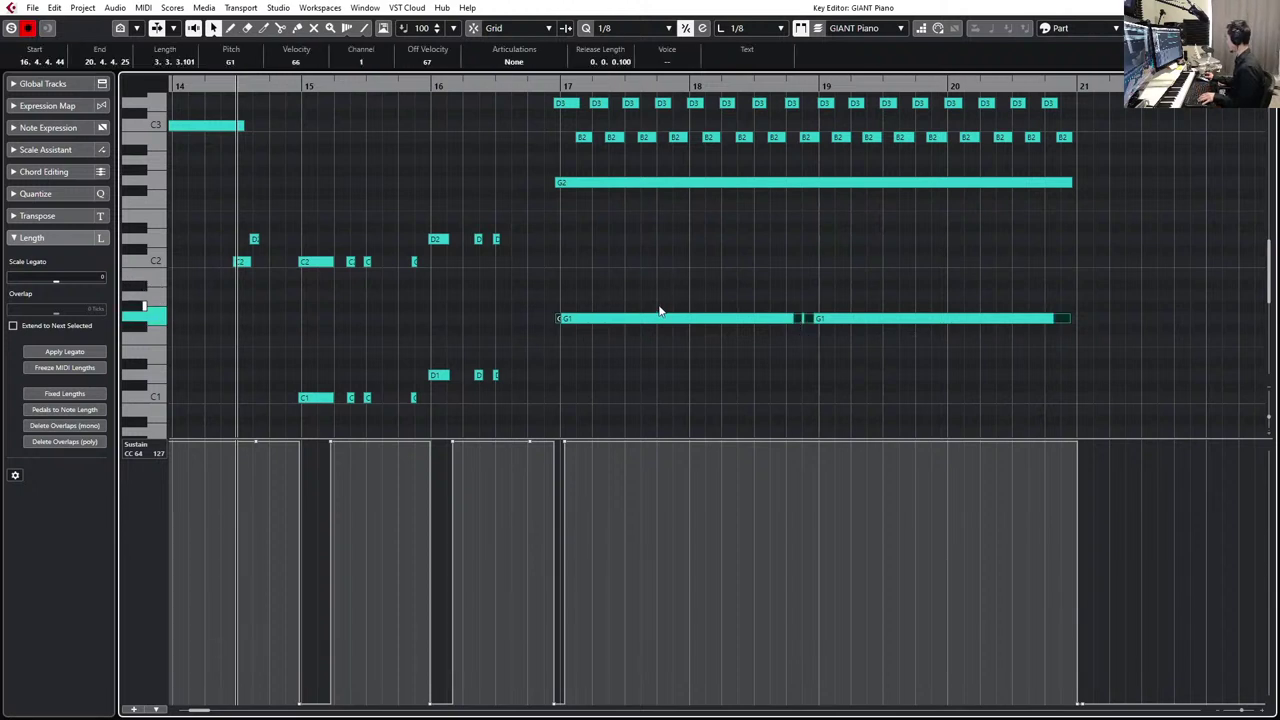
{"action": "left_click", "coordinate": [728, 318]}
{"action": "key", "text": "Right"}
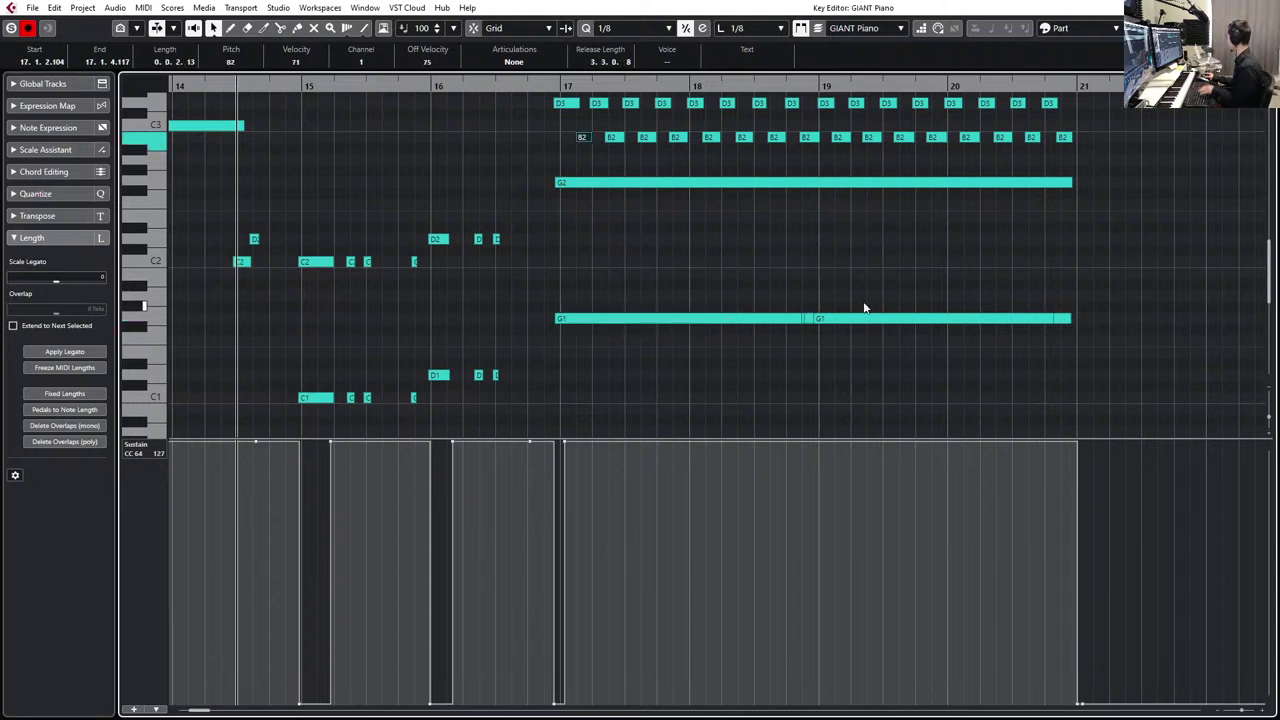
{"action": "left_click_drag", "start_coordinate": [1072, 322], "coordinate": [792, 337]}
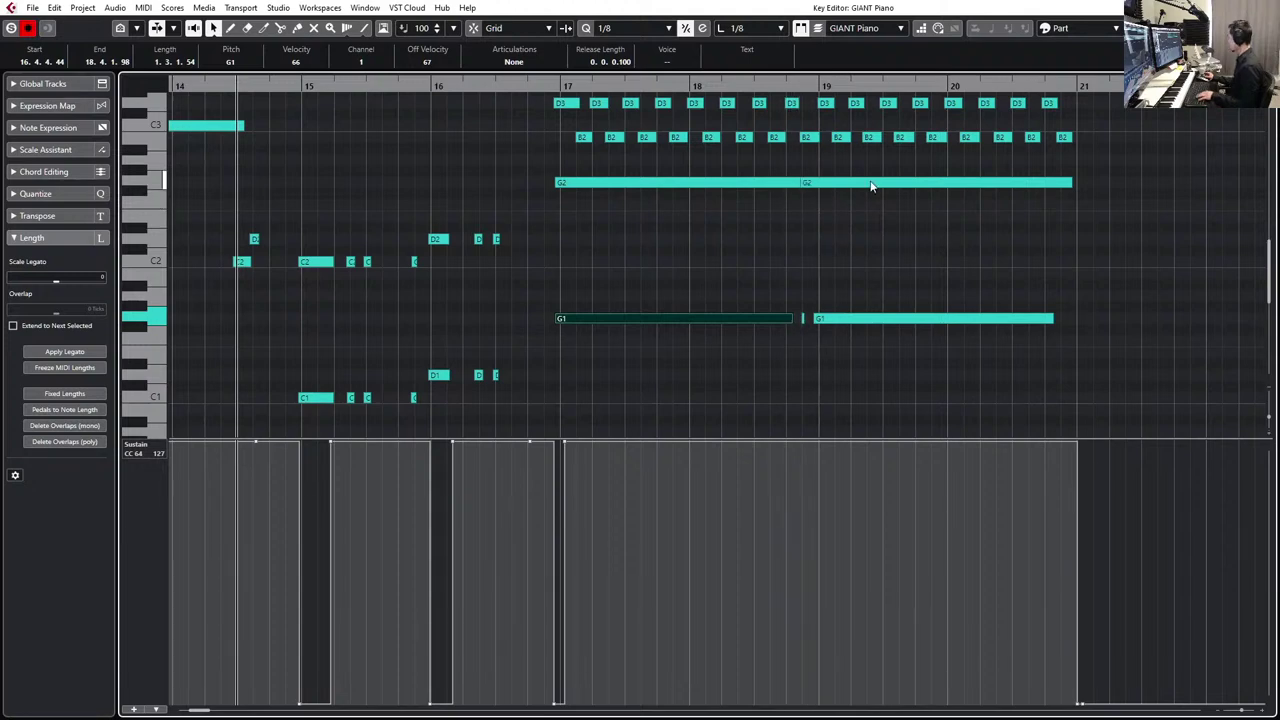
- Split the held G2 note to match the G1 rhythm, with a short note at 18.4.2.87 and a long note from bar 19
{"action": "scroll", "coordinate": [870, 185], "scroll_direction": "up", "scroll_amount": 4}
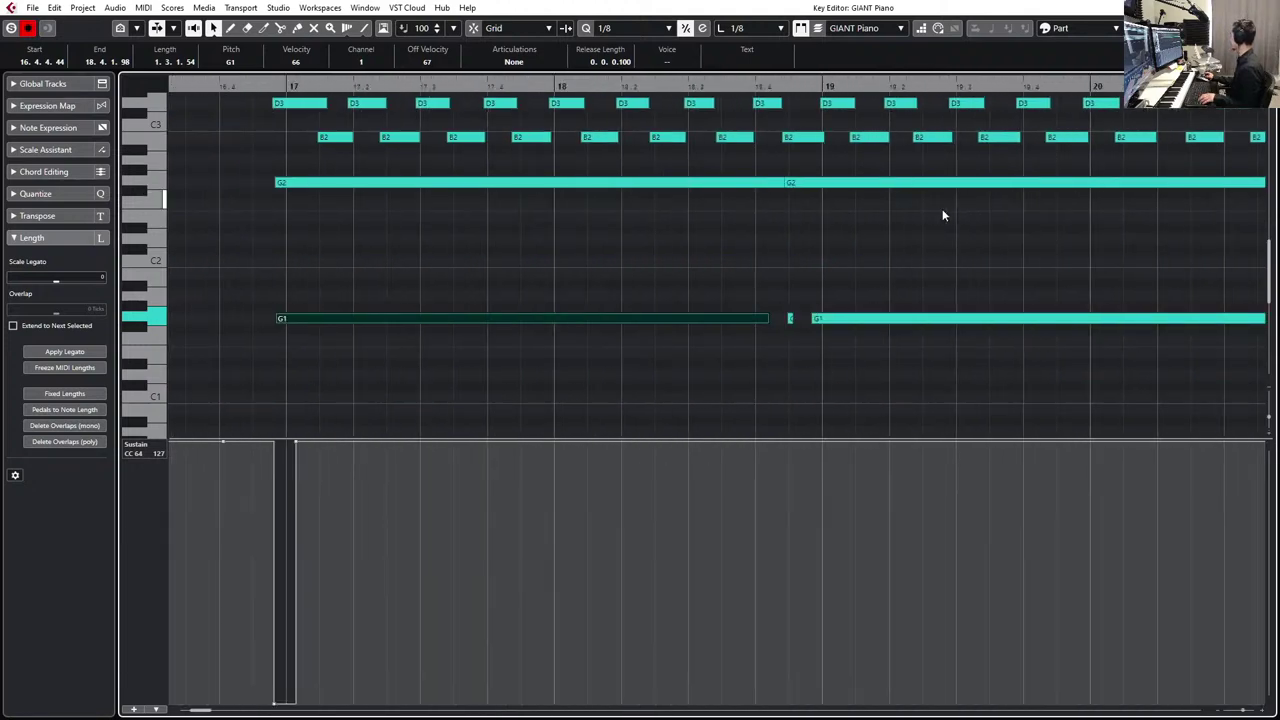
{"action": "left_click", "coordinate": [798, 184], "text": "alt"}
{"action": "left_click_drag", "start_coordinate": [798, 184], "coordinate": [829, 352]}
{"action": "scroll", "coordinate": [832, 345], "scroll_direction": "up", "scroll_amount": 3}
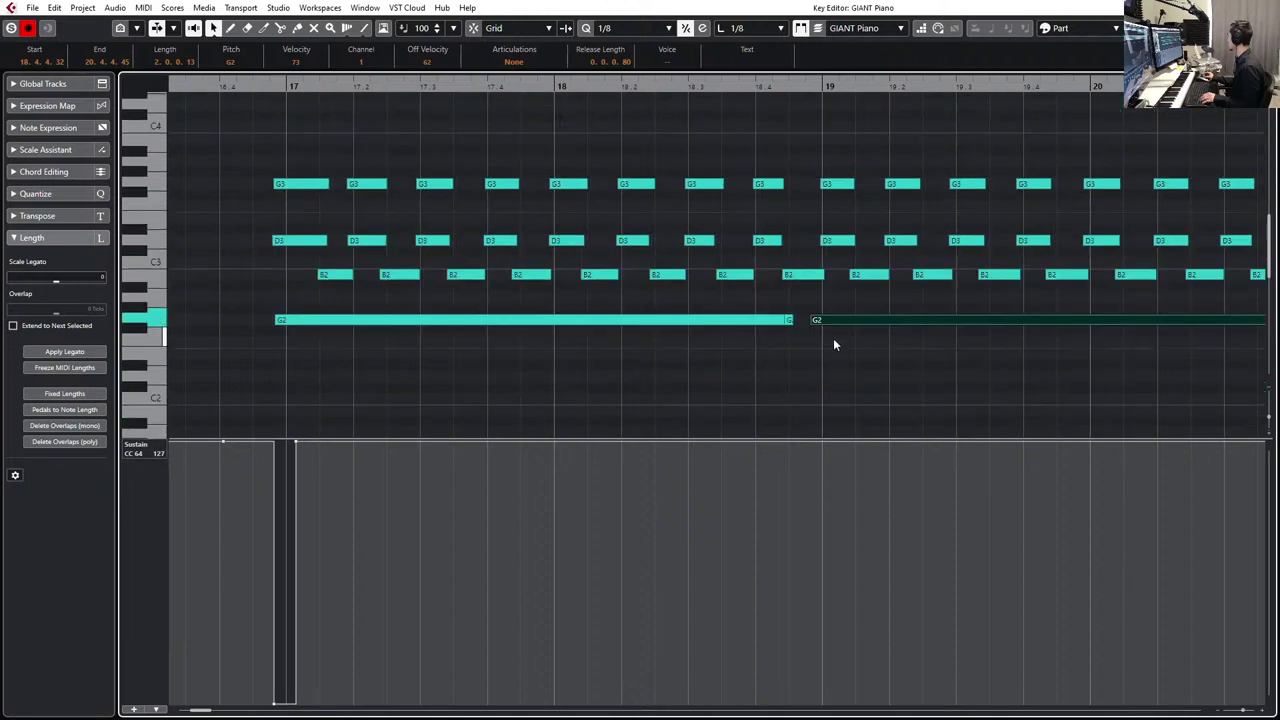
{"action": "left_click", "coordinate": [809, 318]}
{"action": "left_click_drag", "start_coordinate": [801, 310], "coordinate": [790, 436]}
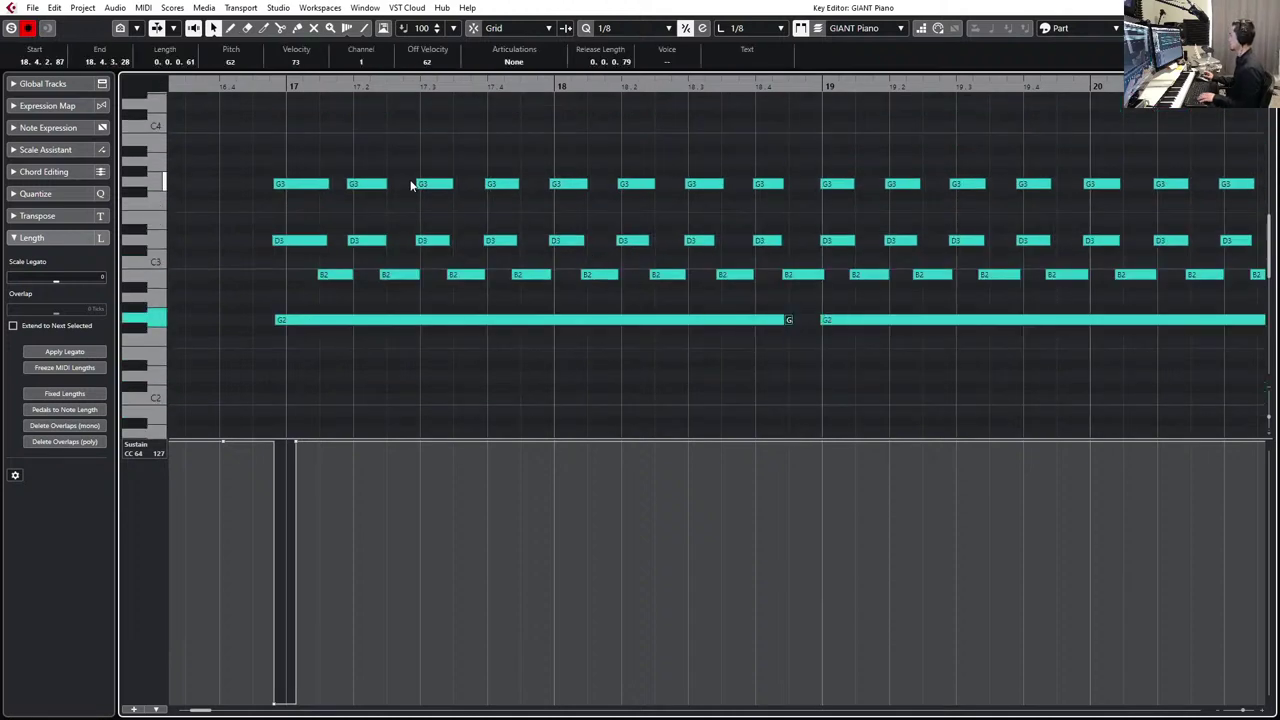
- Play the passage from bar 16 and move the sustain pedal (CC 64) re-engage event in bar 16 earlier to 16.1.2.39
{"action": "key", "text": "space"}
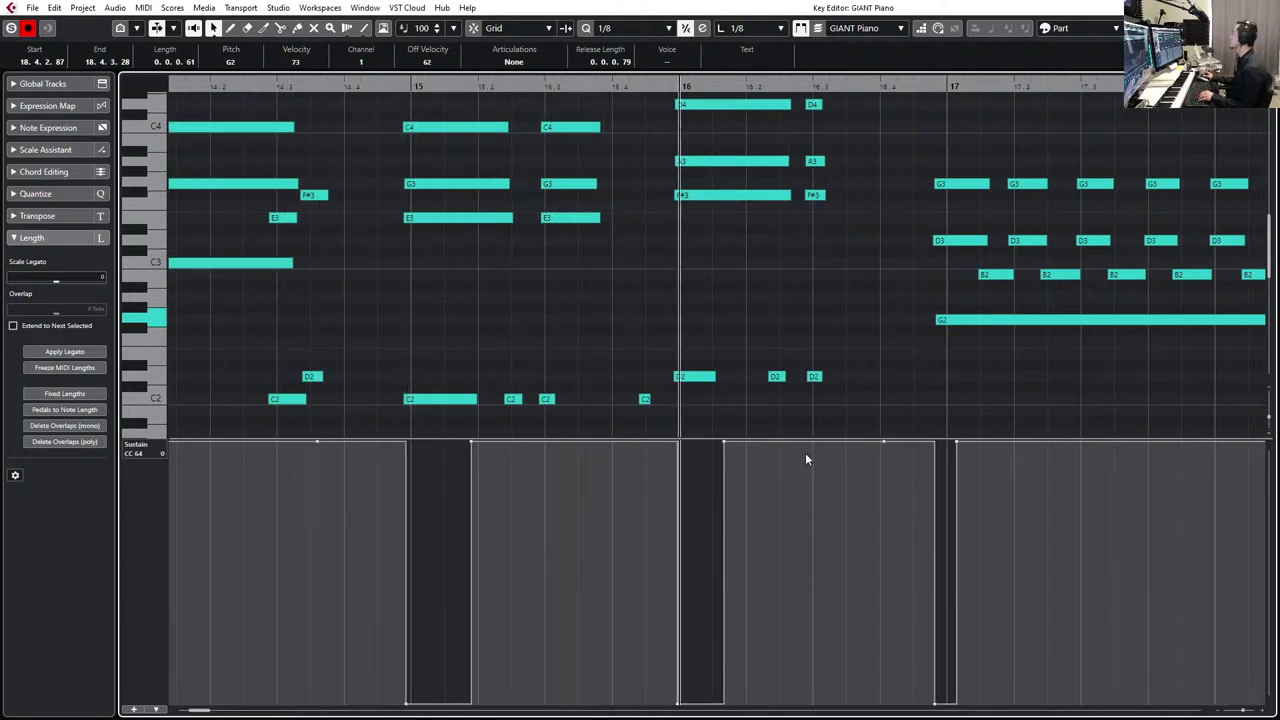
{"action": "scroll", "coordinate": [785, 410], "scroll_direction": "down", "scroll_amount": 5}
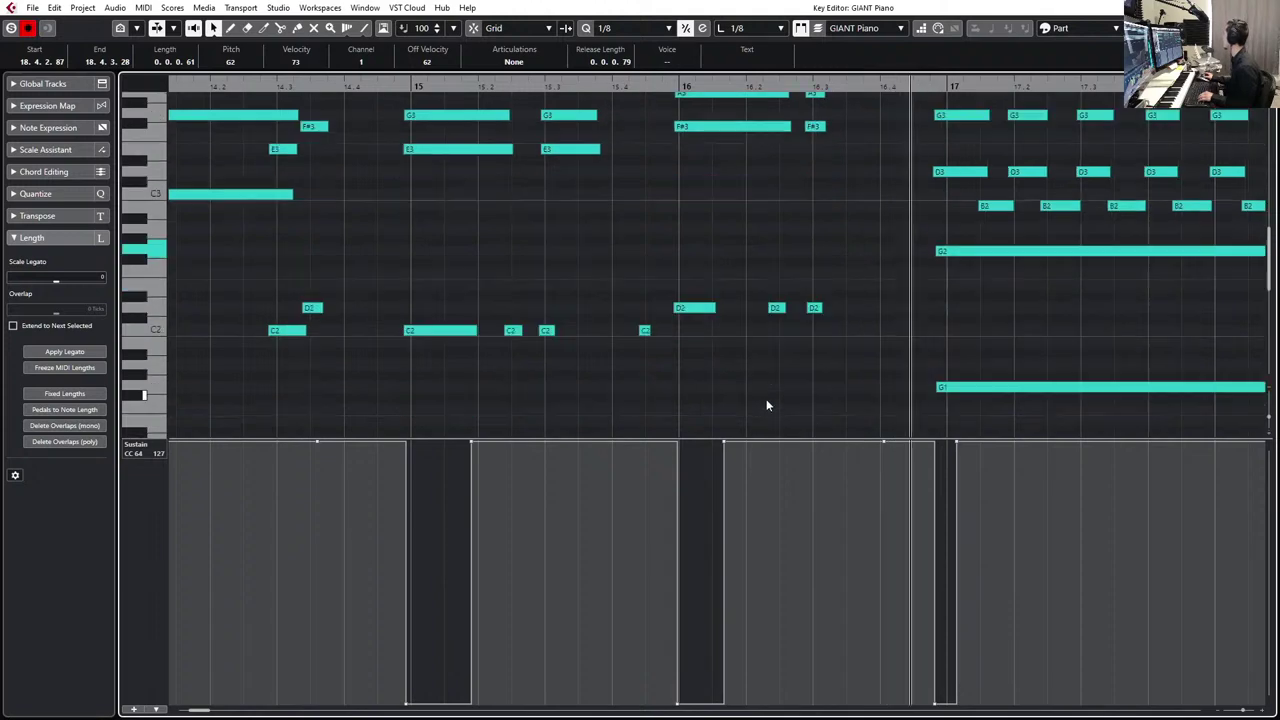
{"action": "scroll", "coordinate": [770, 393], "scroll_direction": "down", "scroll_amount": 2}
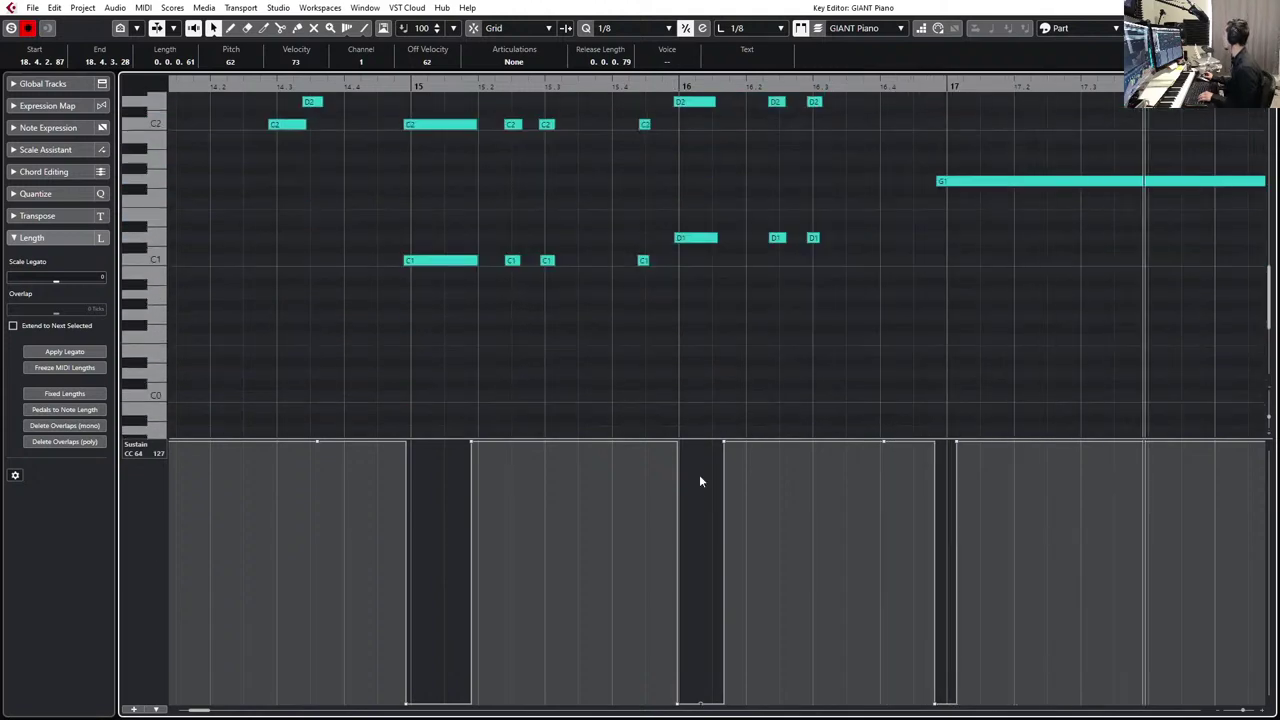
{"action": "scroll", "coordinate": [608, 386], "scroll_direction": "down", "scroll_amount": 2}
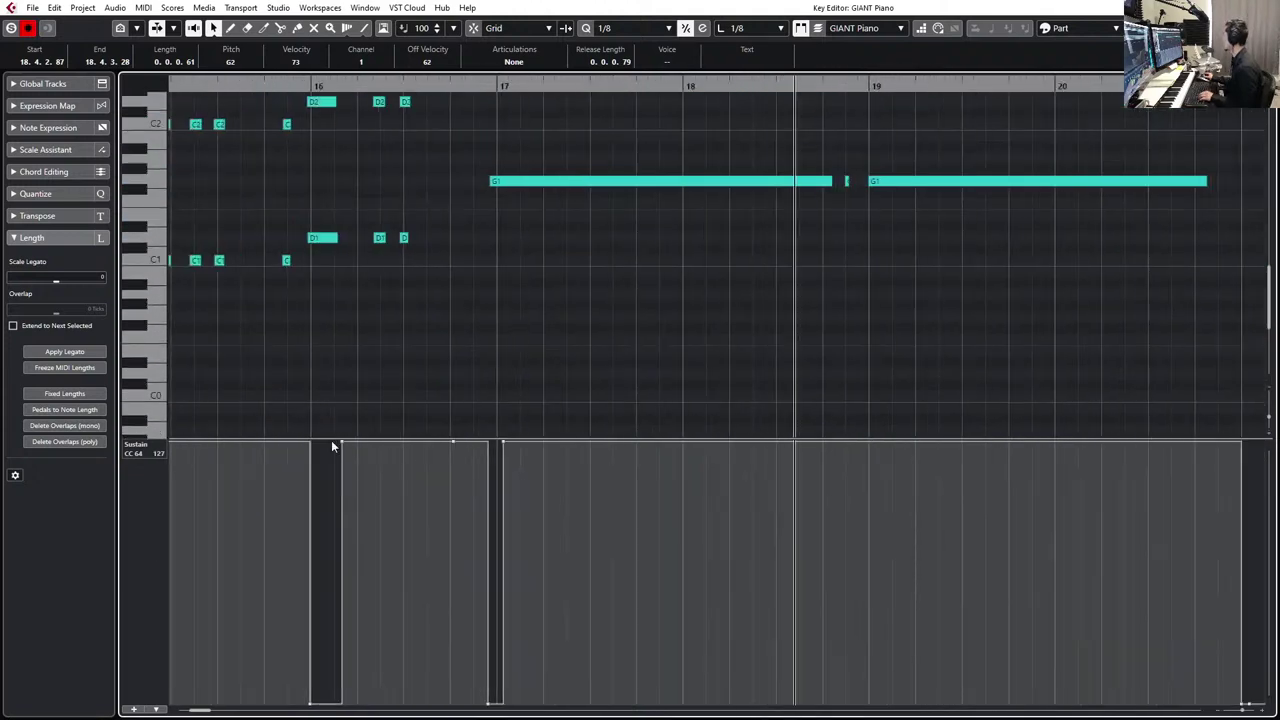
{"action": "left_click_drag", "start_coordinate": [344, 449], "coordinate": [325, 447]}
{"action": "scroll", "coordinate": [450, 367], "scroll_direction": "up", "scroll_amount": 3}
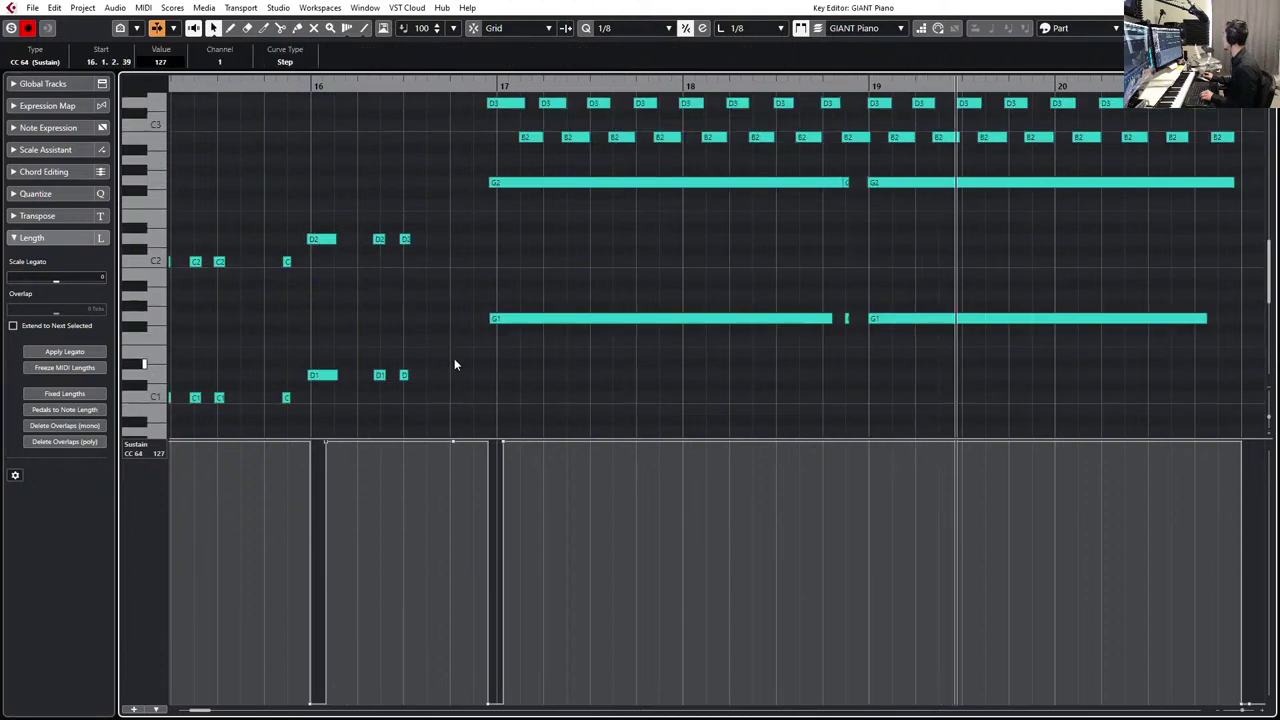
{"action": "scroll", "coordinate": [454, 362], "scroll_direction": "up", "scroll_amount": 3}
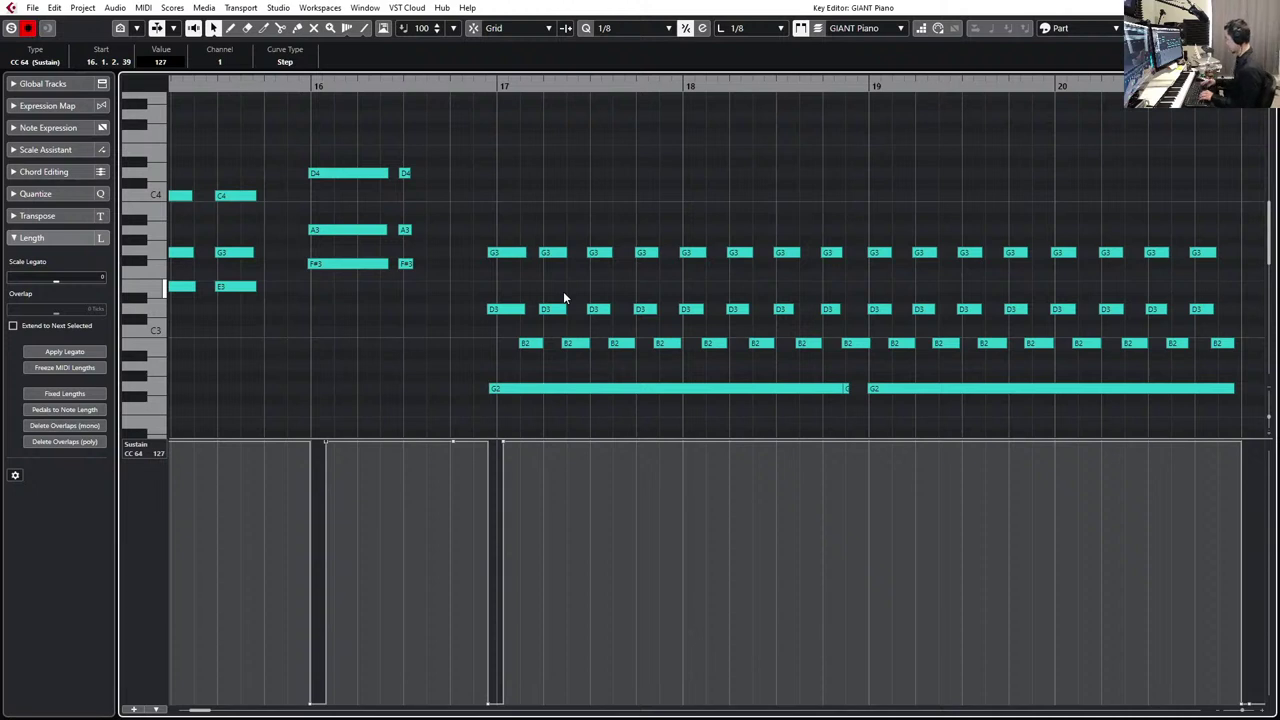
- Try shifting all piano notes from bar 17 onward slightly later so the first D3 starts at 16.4.4.40
{"action": "left_click_drag", "start_coordinate": [476, 184], "coordinate": [1248, 112]}
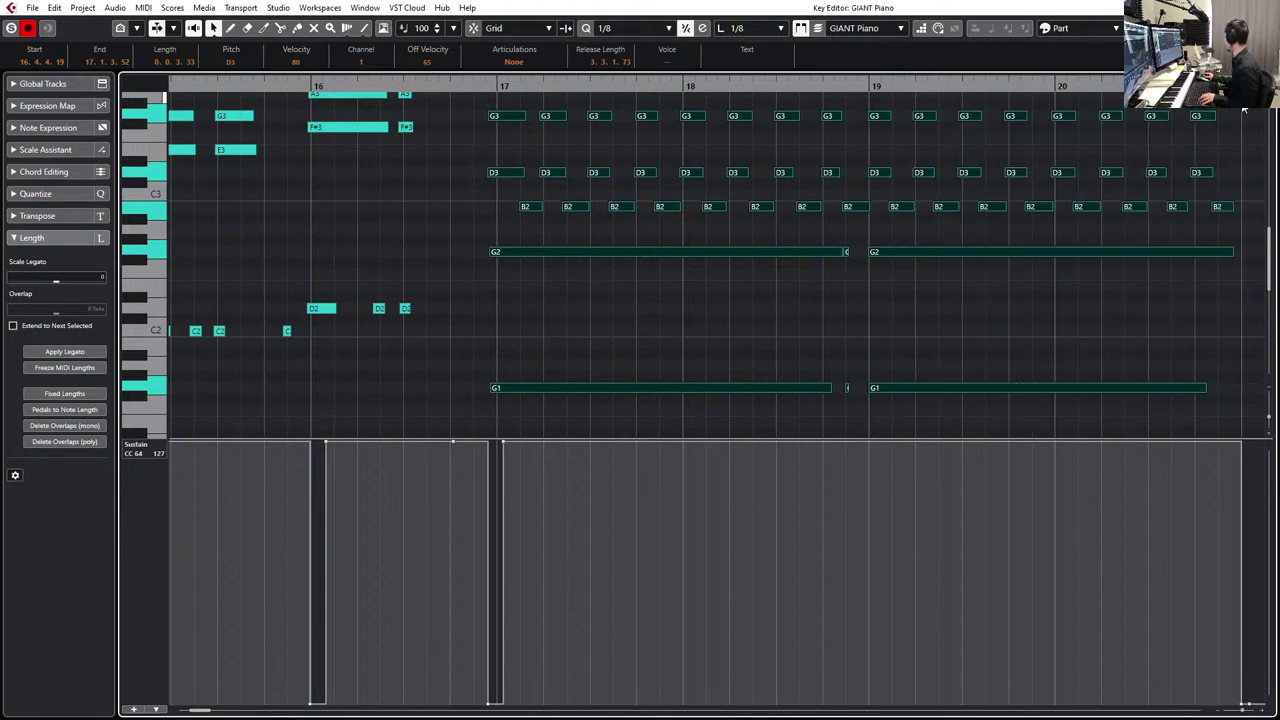
{"action": "scroll", "coordinate": [1050, 115], "scroll_direction": "up", "scroll_amount": 2}
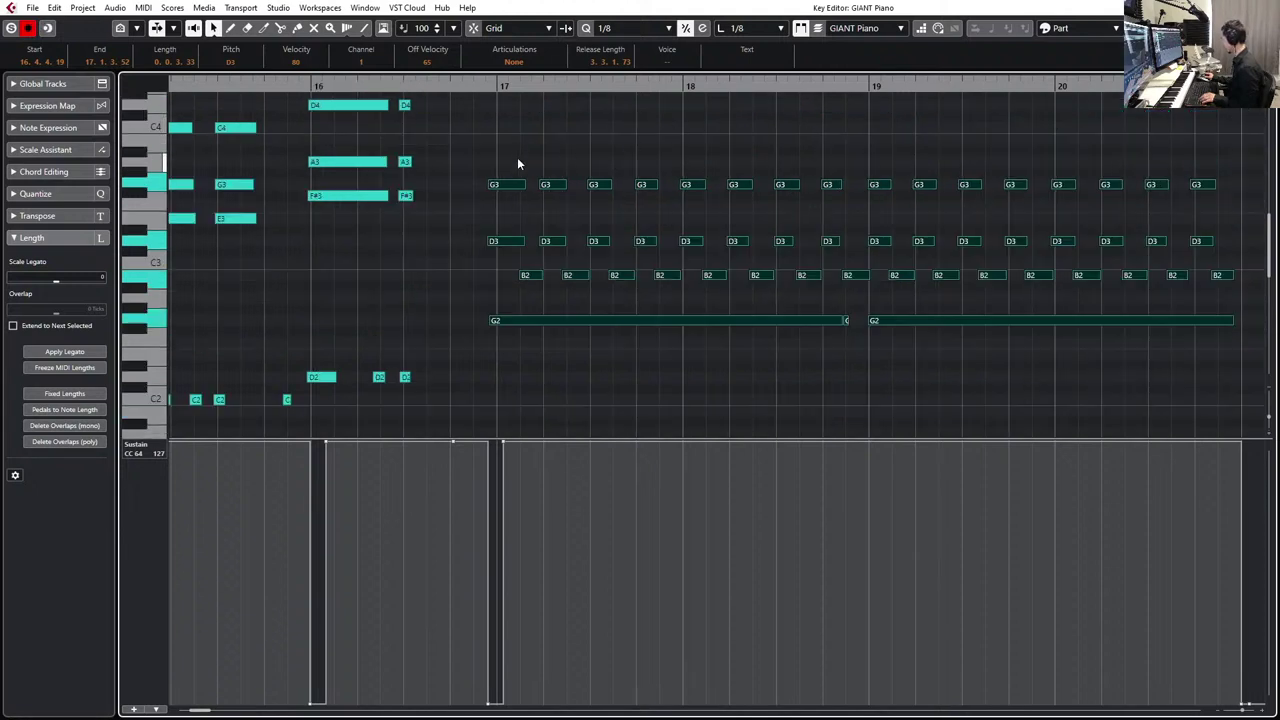
{"action": "left_click_drag", "start_coordinate": [501, 185], "coordinate": [498, 186]}
{"action": "key", "text": "h"}
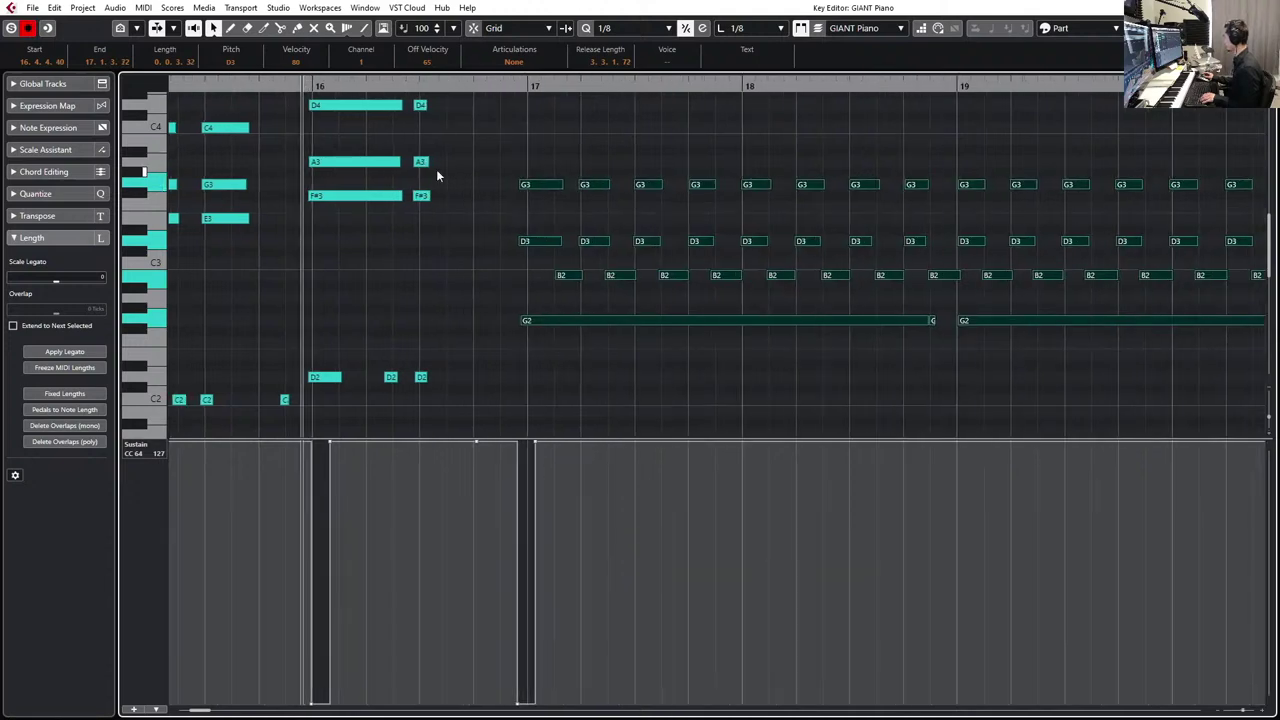
- Trim the first G3 and D3 notes to start at 16.4.4.50, audition the passage, and undo these timing changes
{"action": "left_click_drag", "start_coordinate": [478, 138], "coordinate": [496, 234]}
{"action": "left_click_drag", "start_coordinate": [503, 158], "coordinate": [567, 243]}
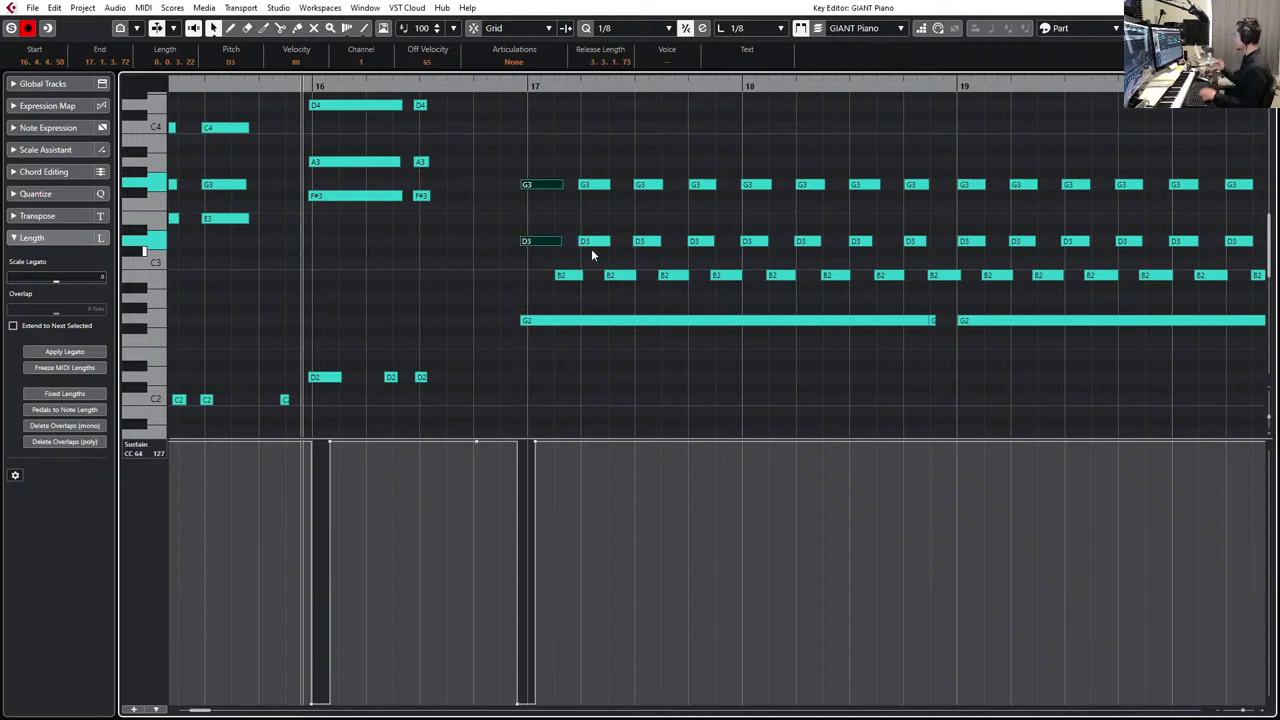
{"action": "key", "text": "space"}
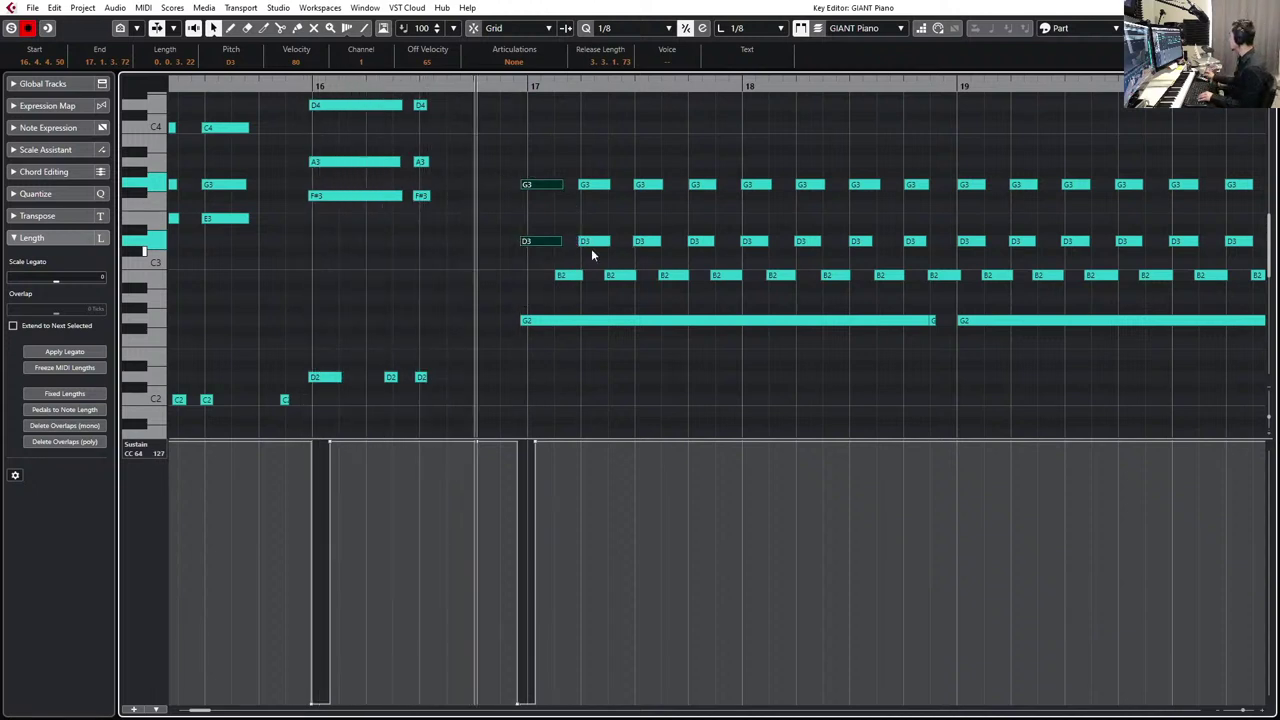
{"action": "scroll", "coordinate": [591, 250], "scroll_direction": "up", "scroll_amount": 2}
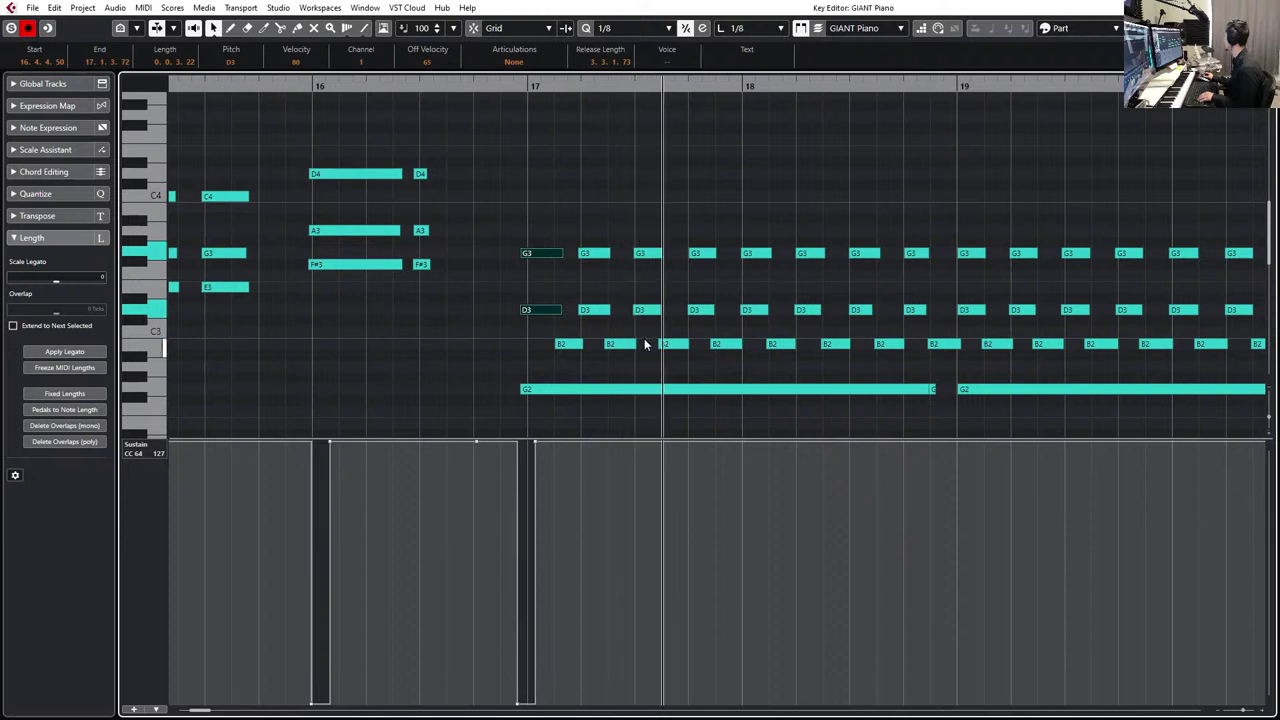
{"action": "key", "text": "ctrl+Left"}
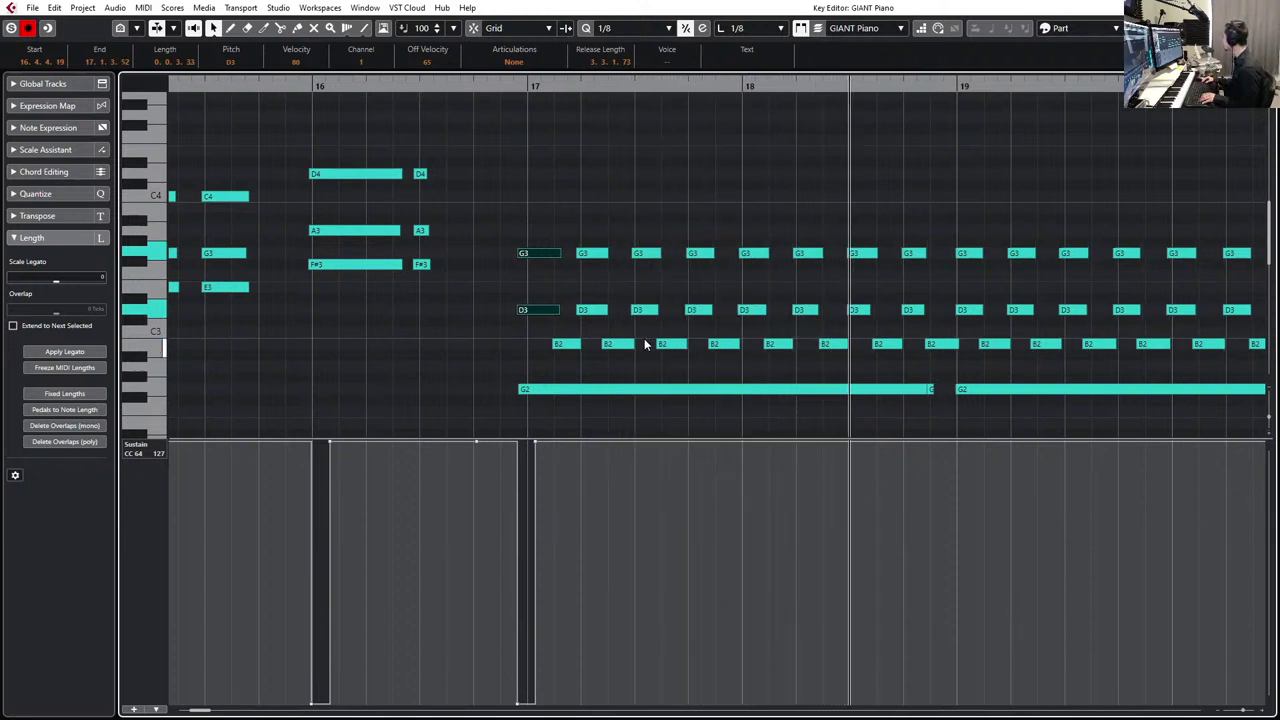
- Listen through piano bars 17 to 21 and bring up the Velocity, Expression, Modulation and Main Volume lanes for the passage
{"action": "scroll", "coordinate": [608, 197], "scroll_direction": "down", "scroll_amount": 4}
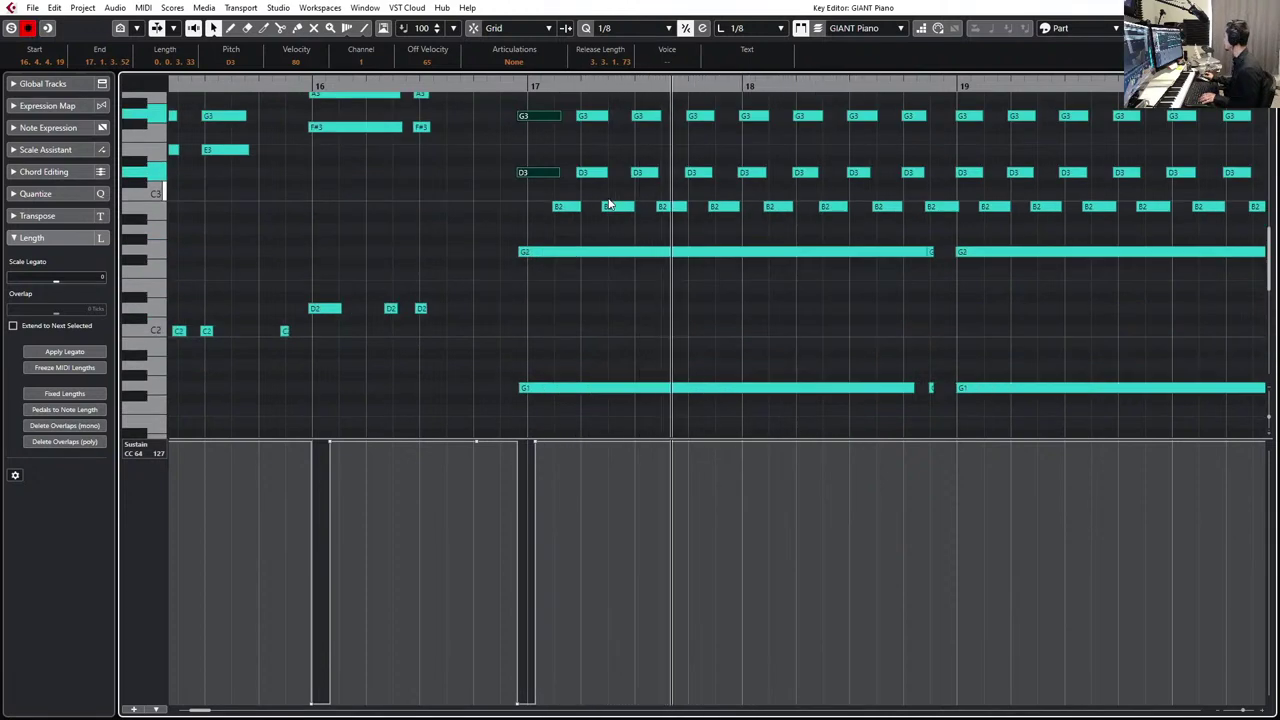
{"action": "scroll", "coordinate": [608, 204], "scroll_direction": "left", "scroll_amount": 2}
{"action": "scroll", "coordinate": [608, 204], "scroll_direction": "right", "scroll_amount": 4}
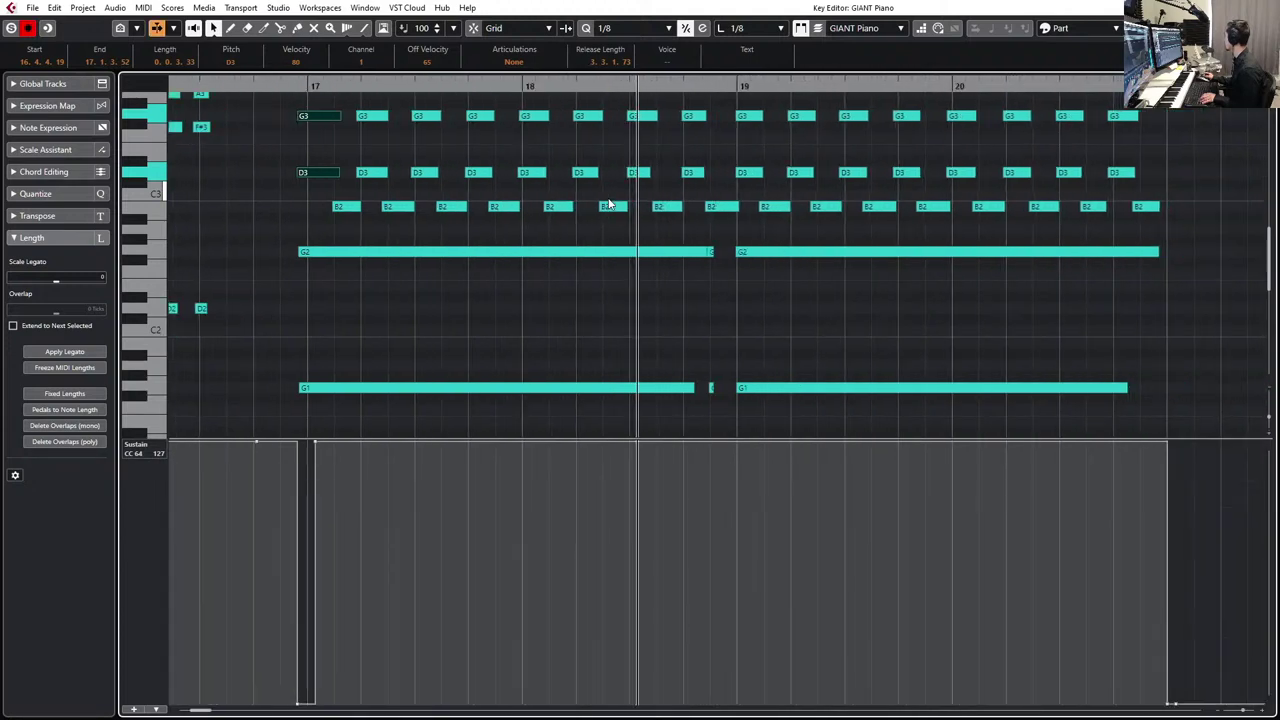
{"action": "scroll", "coordinate": [608, 204], "scroll_direction": "right", "scroll_amount": 2}
{"action": "scroll", "coordinate": [608, 204], "scroll_direction": "up", "scroll_amount": 6}
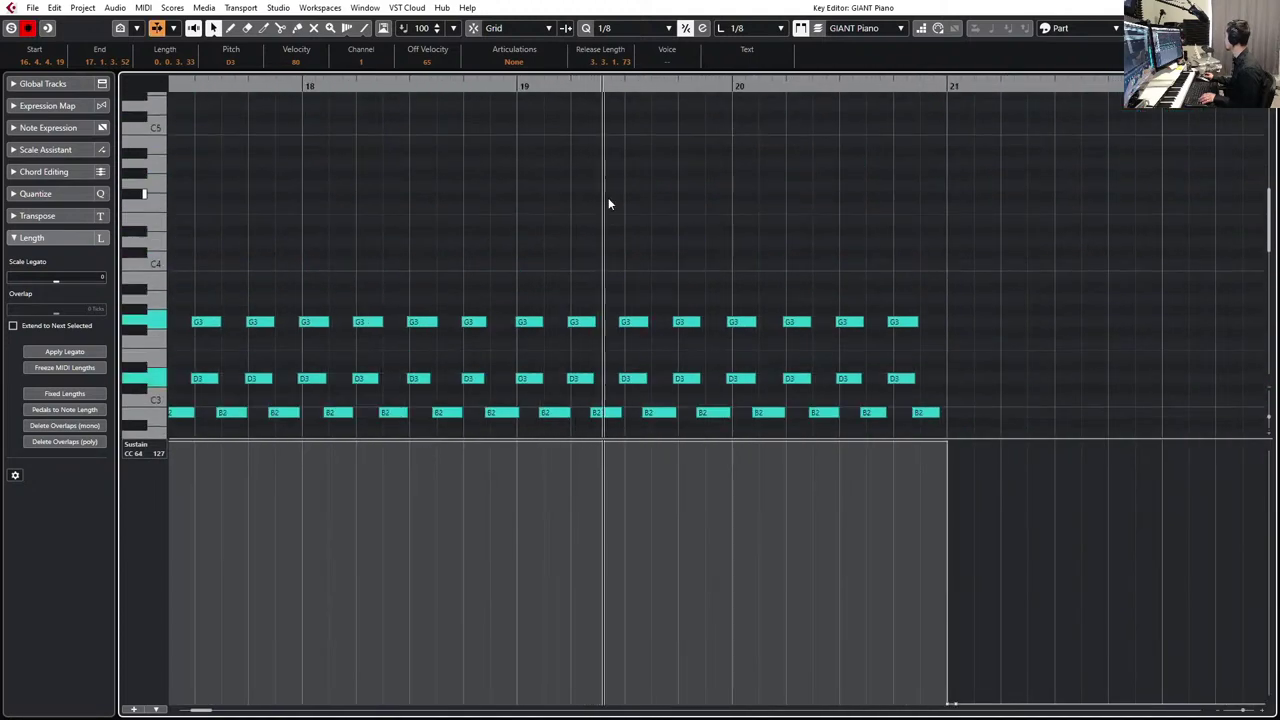
{"action": "scroll", "coordinate": [608, 204], "scroll_direction": "down", "scroll_amount": 2}
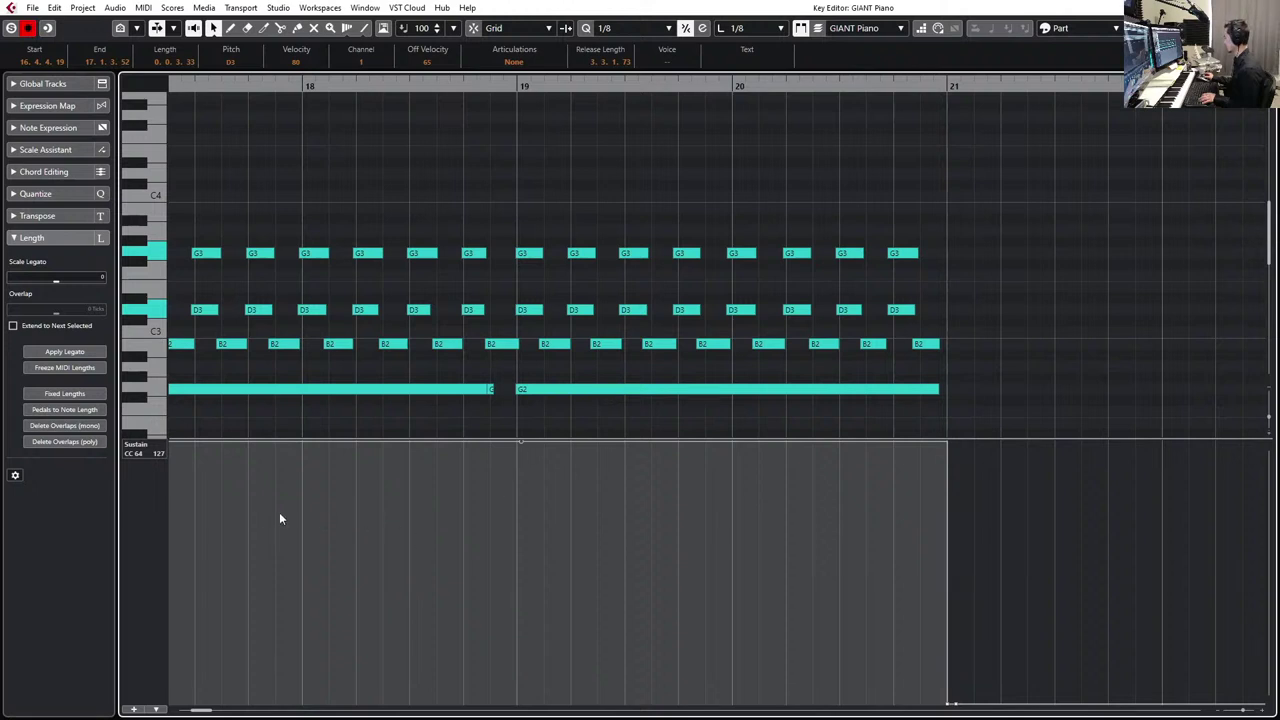
{"action": "left_click", "coordinate": [248, 520]}
{"action": "scroll", "coordinate": [314, 341], "scroll_direction": "left", "scroll_amount": 1}
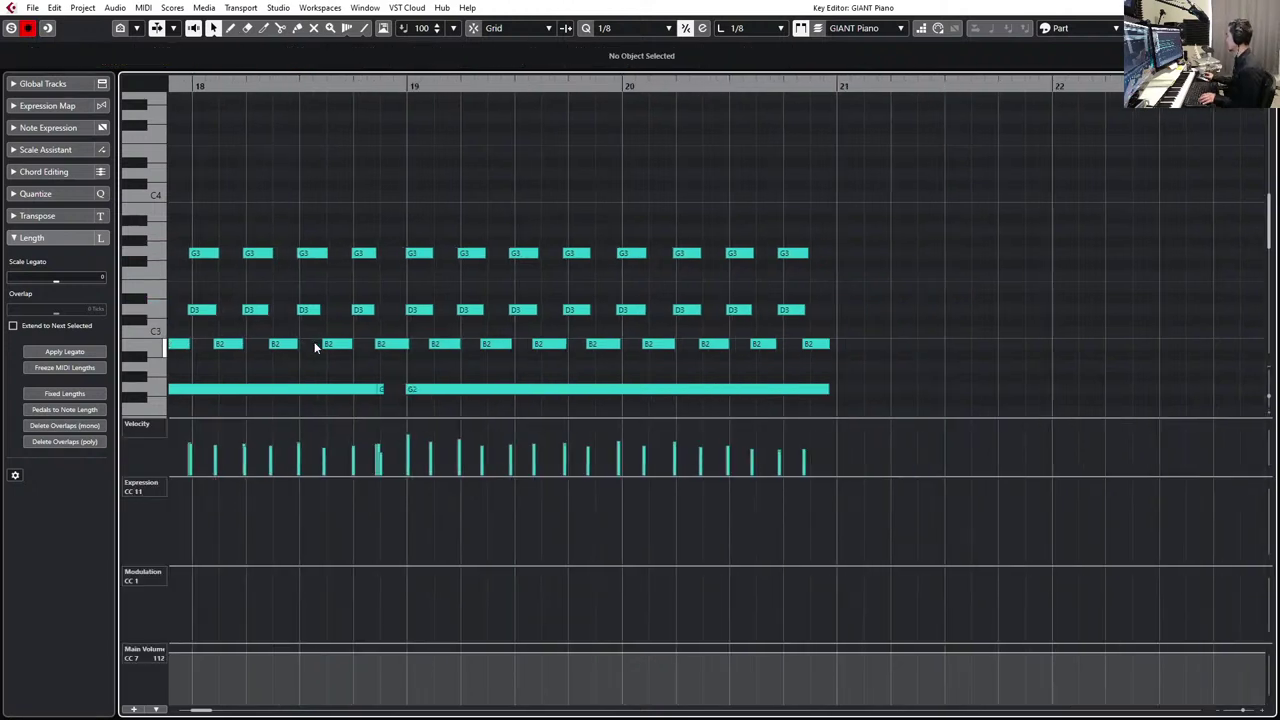
{"action": "scroll", "coordinate": [314, 341], "scroll_direction": "left", "scroll_amount": 1}
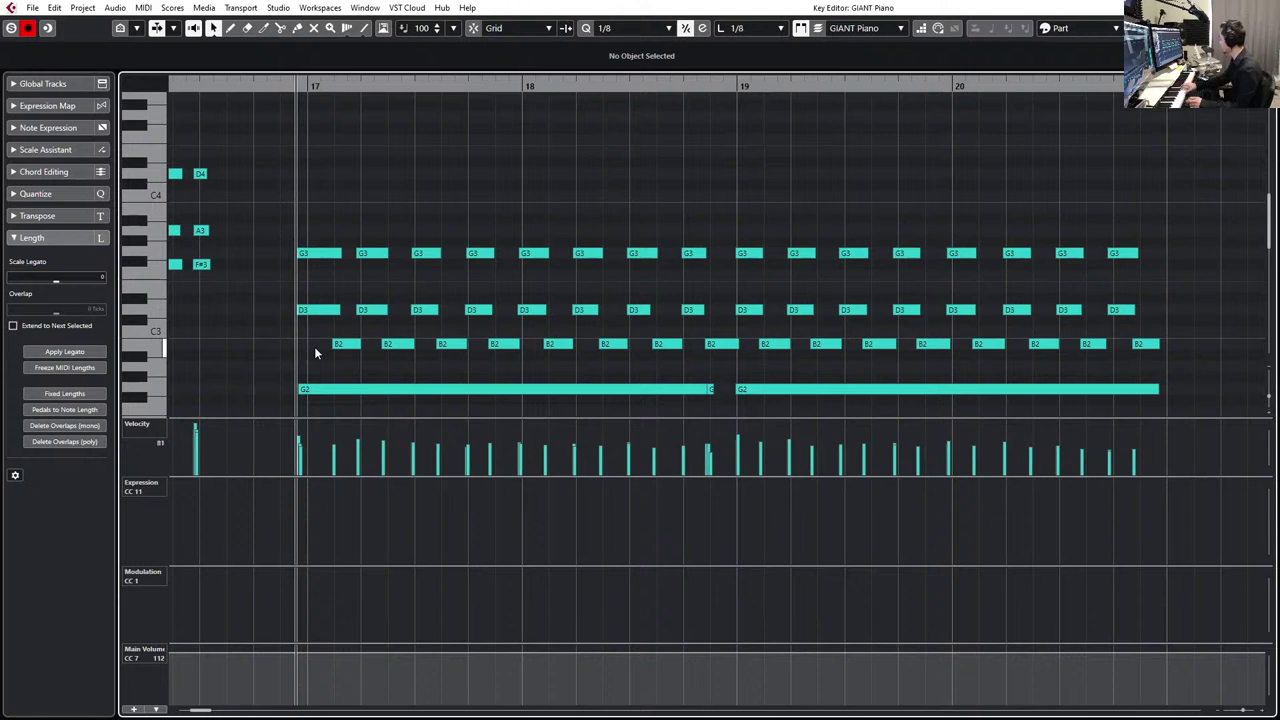
- Select the piano's repeated G3, D3 and B2 notes in bars 17 to 20, audition them, and return to the arrangement
{"action": "left_click_drag", "start_coordinate": [268, 236], "coordinate": [1176, 402]}
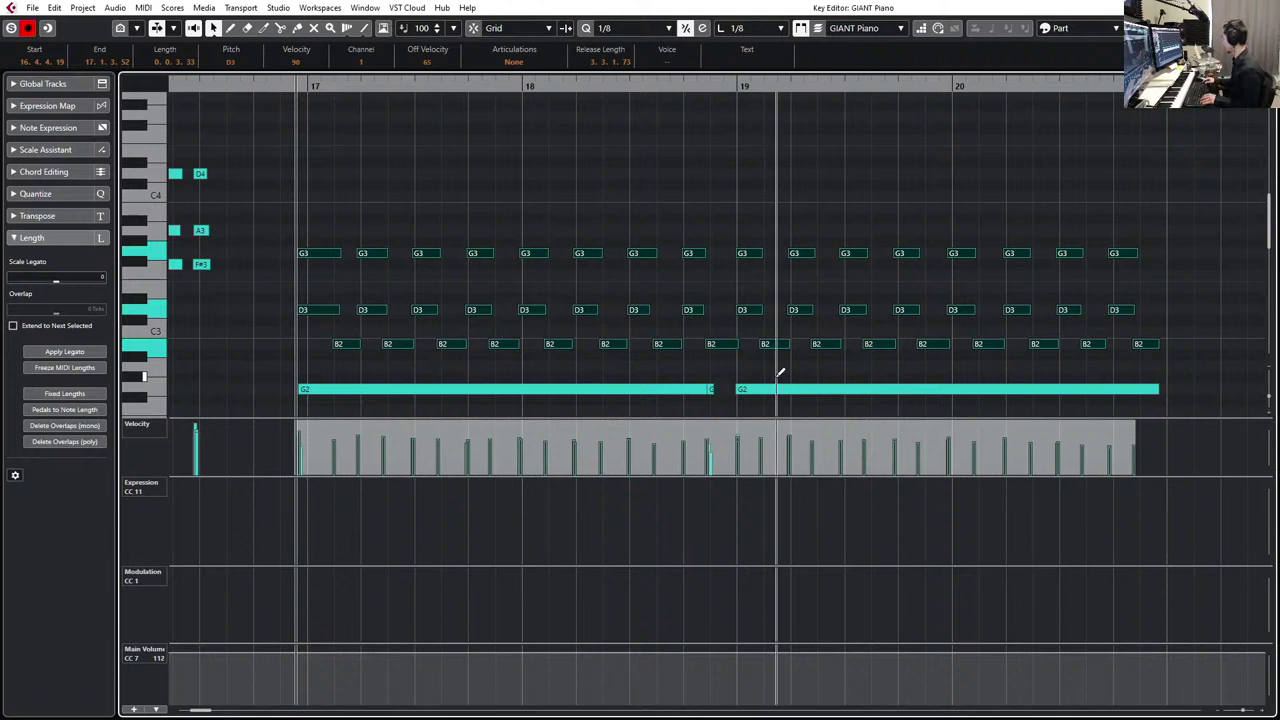
{"action": "key", "text": "space"}
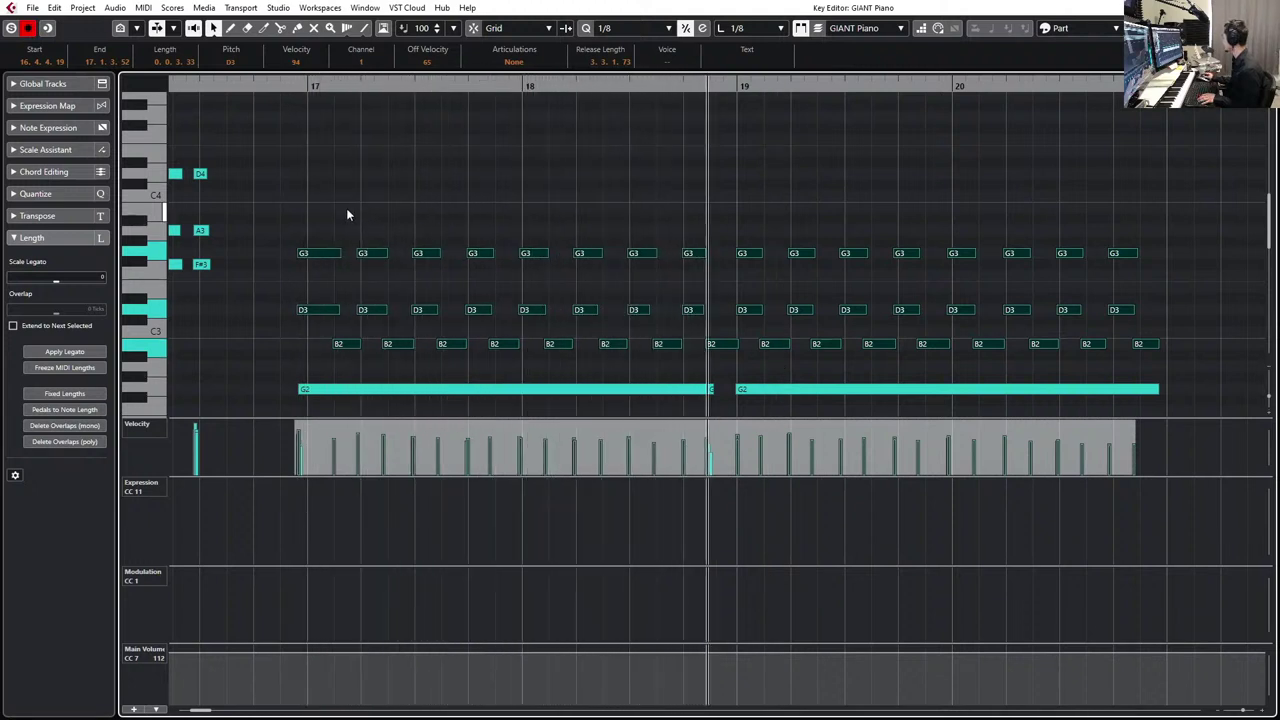
{"action": "left_click_drag", "start_coordinate": [341, 212], "coordinate": [767, 226]}
{"action": "key", "text": "space"}
{"action": "key", "text": "Return"}
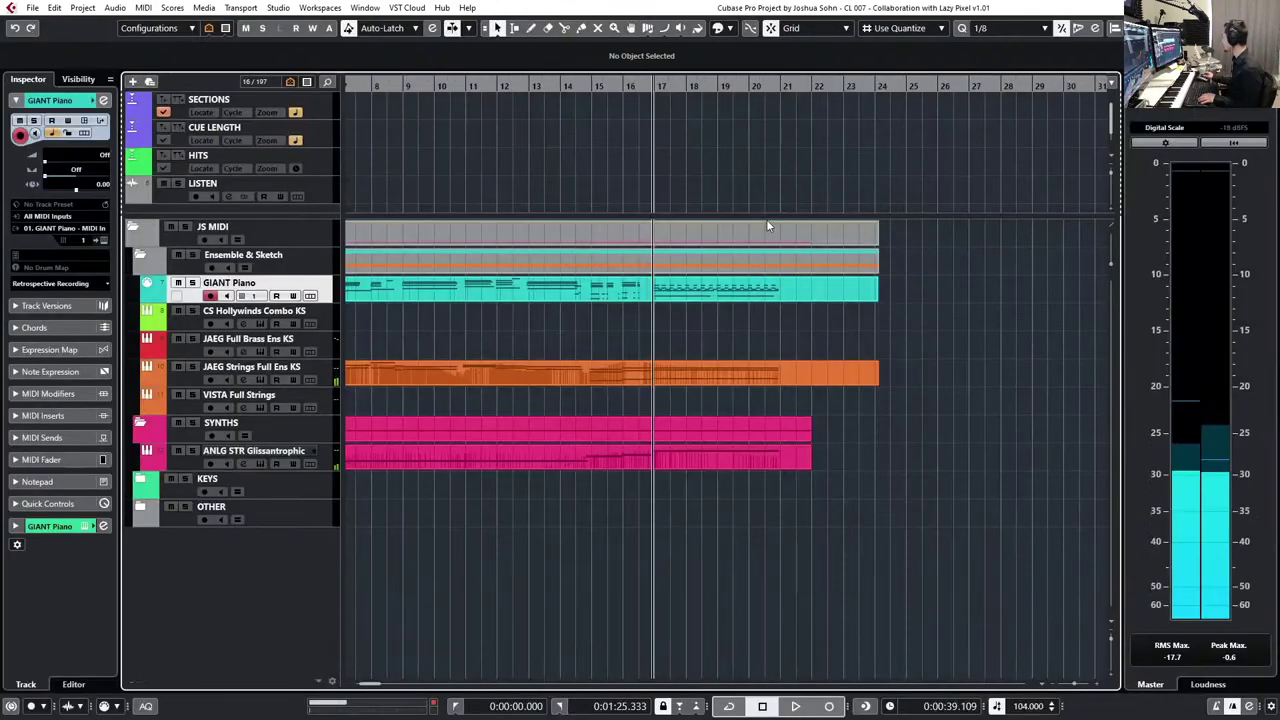
- Extend the end of the ANLG STR Glissantrophic part to bar 24
{"action": "key", "text": "g"}
{"action": "key", "text": "g"}
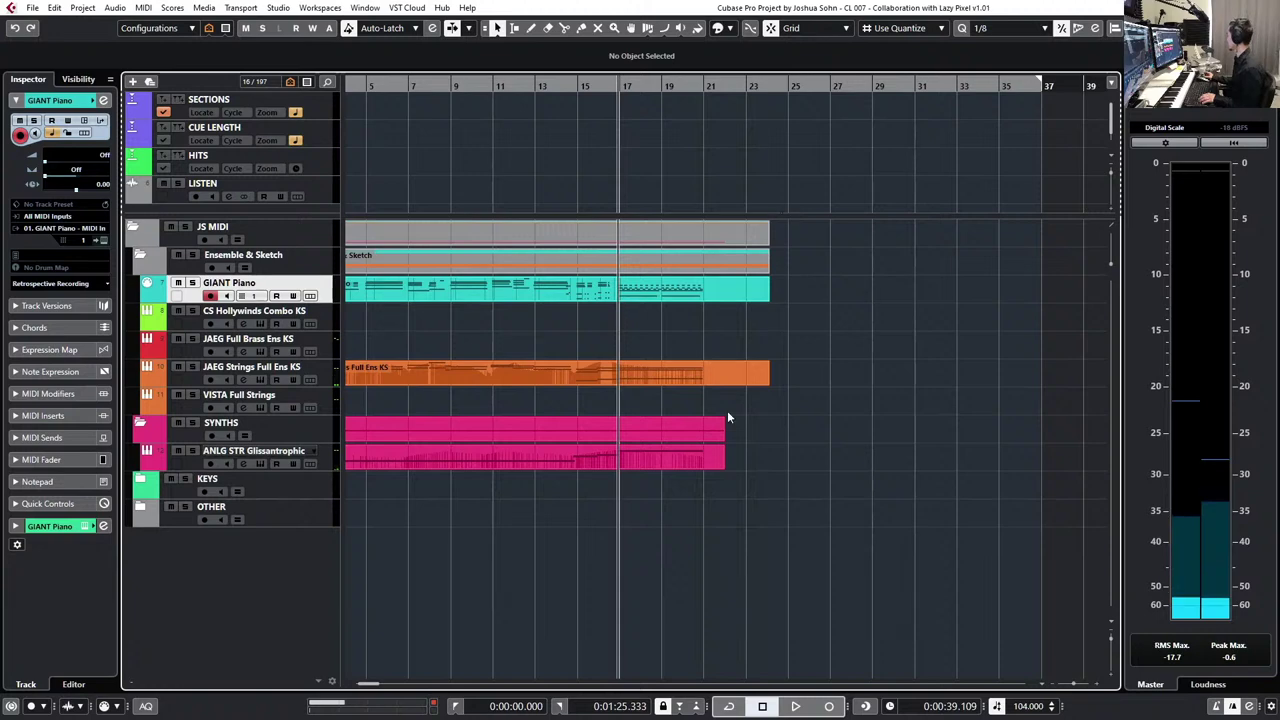
{"action": "left_click", "coordinate": [723, 462]}
{"action": "left_click_drag", "start_coordinate": [723, 462], "coordinate": [767, 471]}
- Play the cue from bar 17 and try the Tutti Legato and Tutti Staccato patches in the CS Hollywinds Combo KS instrument
{"action": "key", "text": "space"}
{"action": "scroll", "coordinate": [864, 429], "scroll_direction": "right", "scroll_amount": 3}
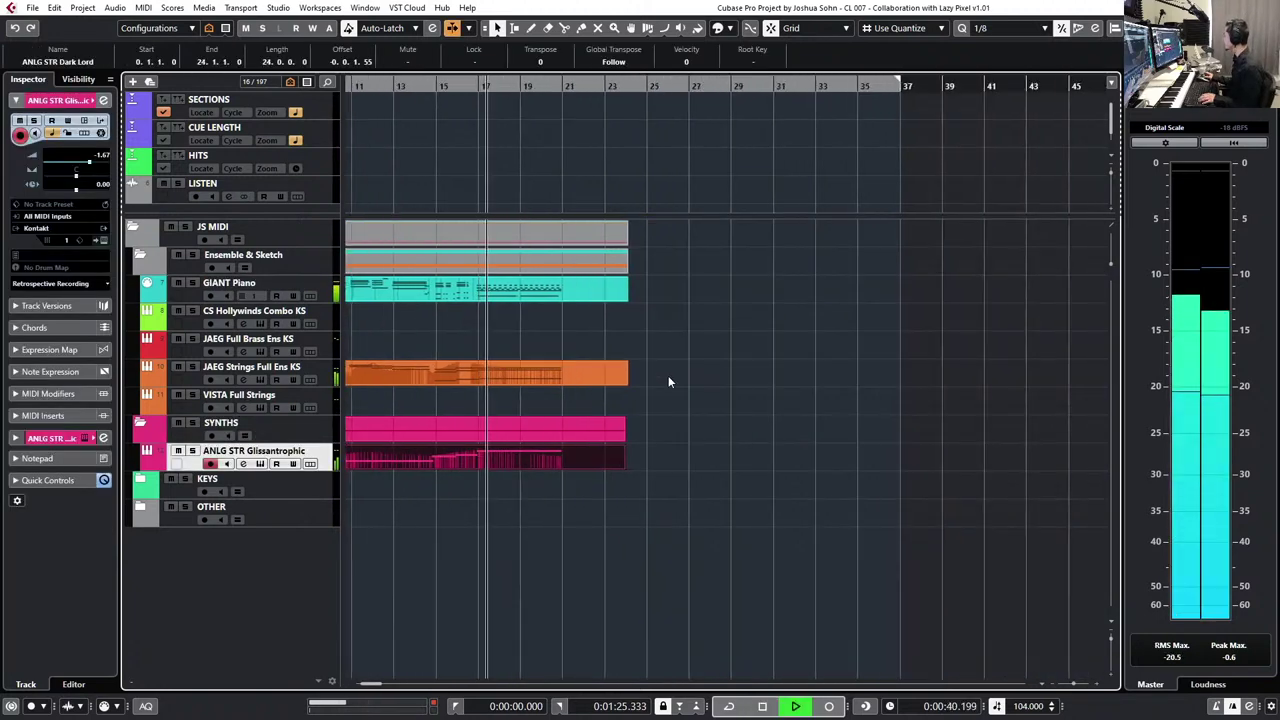
{"action": "left_click", "coordinate": [410, 322]}
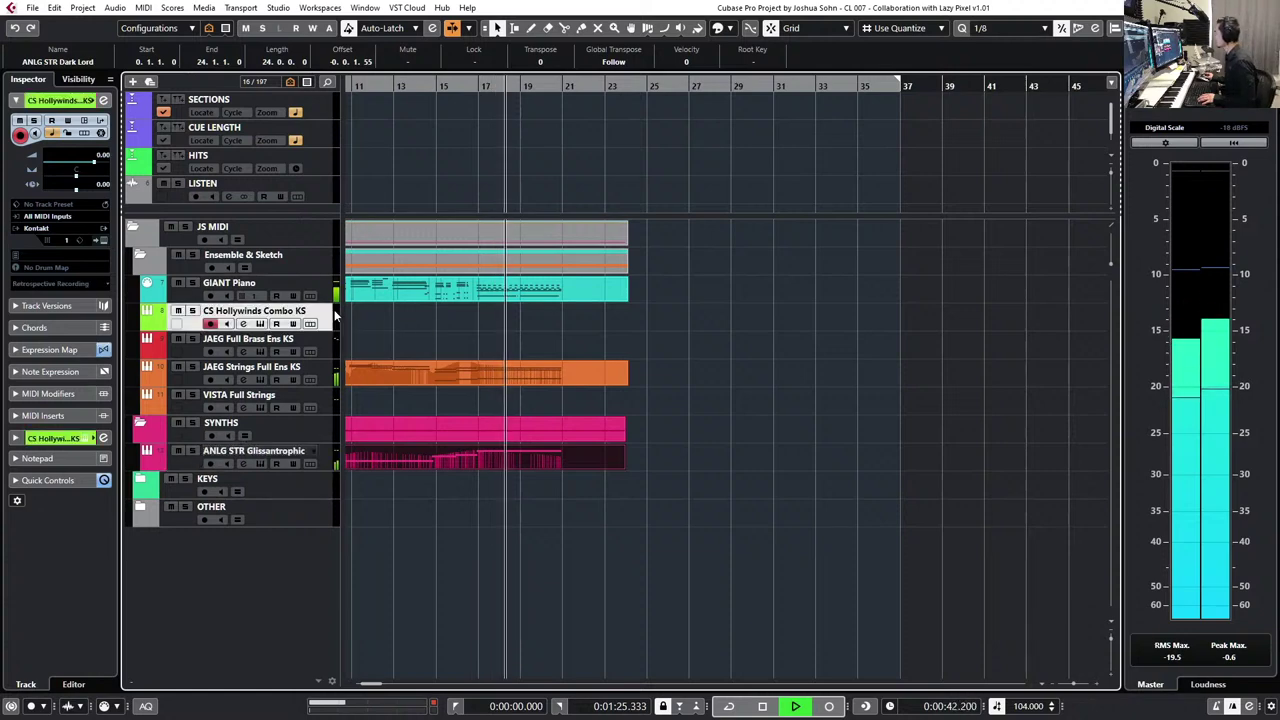
{"action": "key", "text": "Return"}
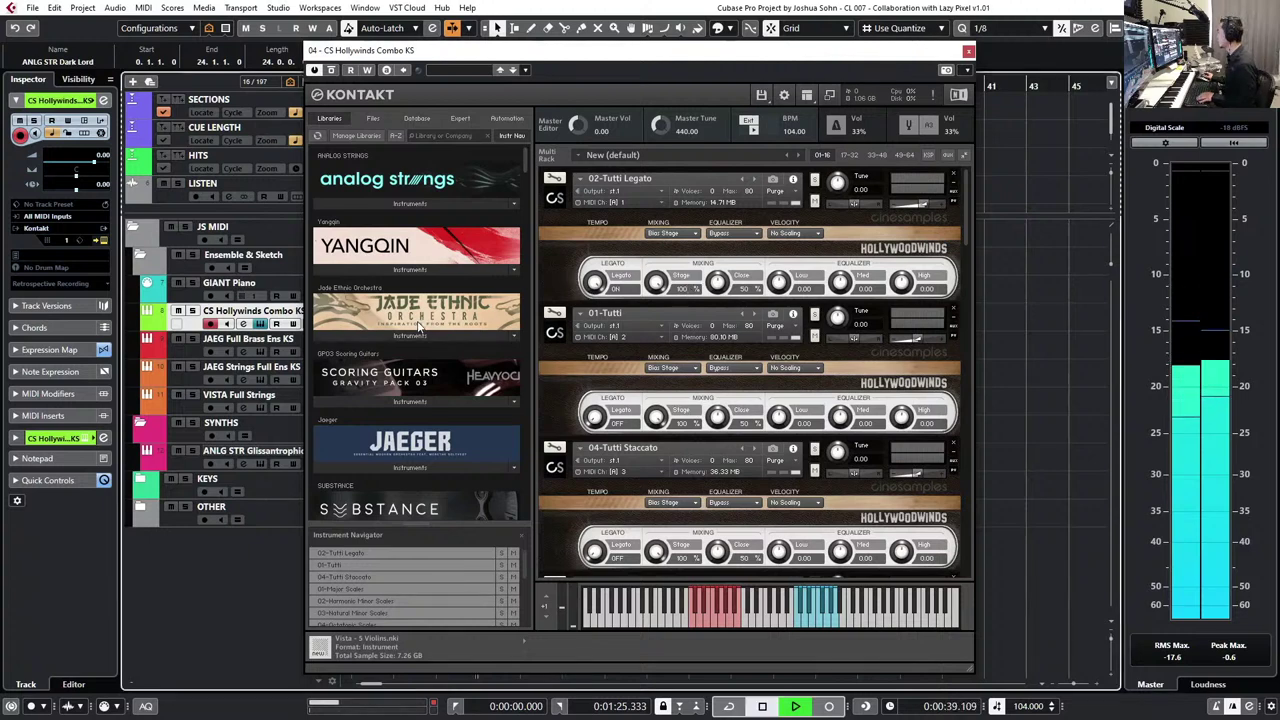
{"action": "key", "text": "space"}
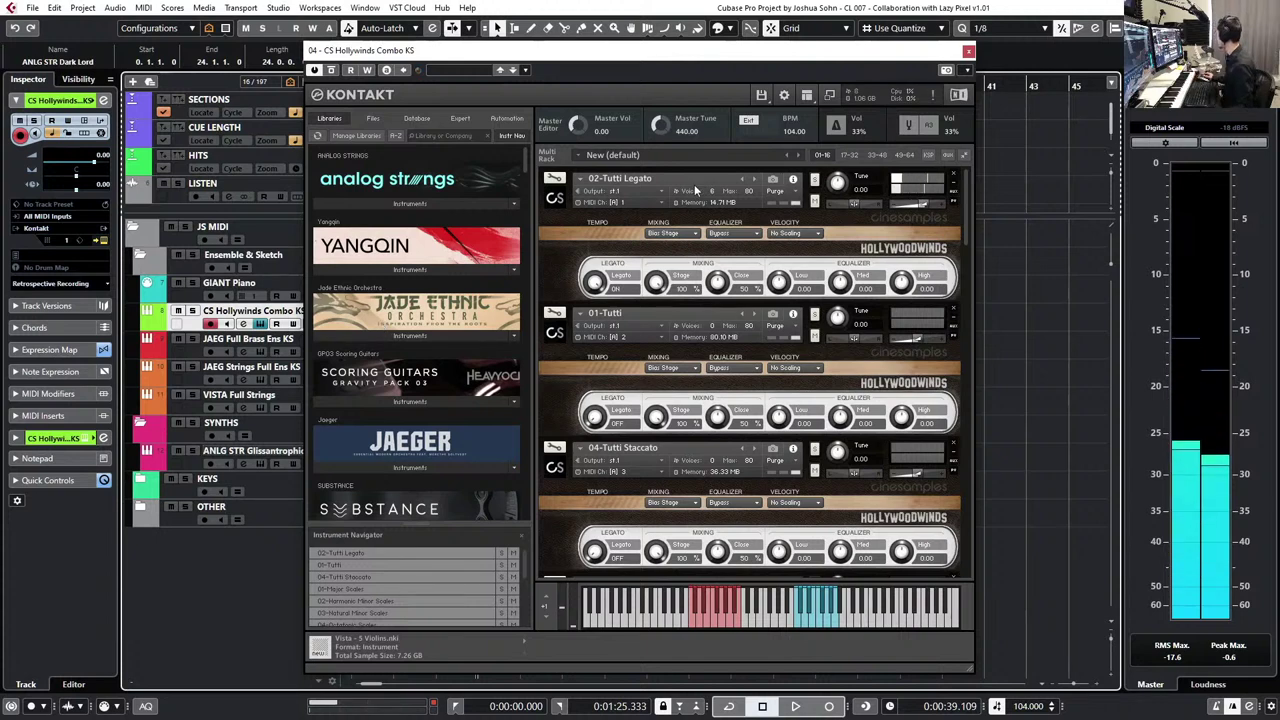
{"action": "scroll", "coordinate": [941, 470], "scroll_direction": "down", "scroll_amount": 2}
{"action": "scroll", "coordinate": [941, 470], "scroll_direction": "down", "scroll_amount": 1}
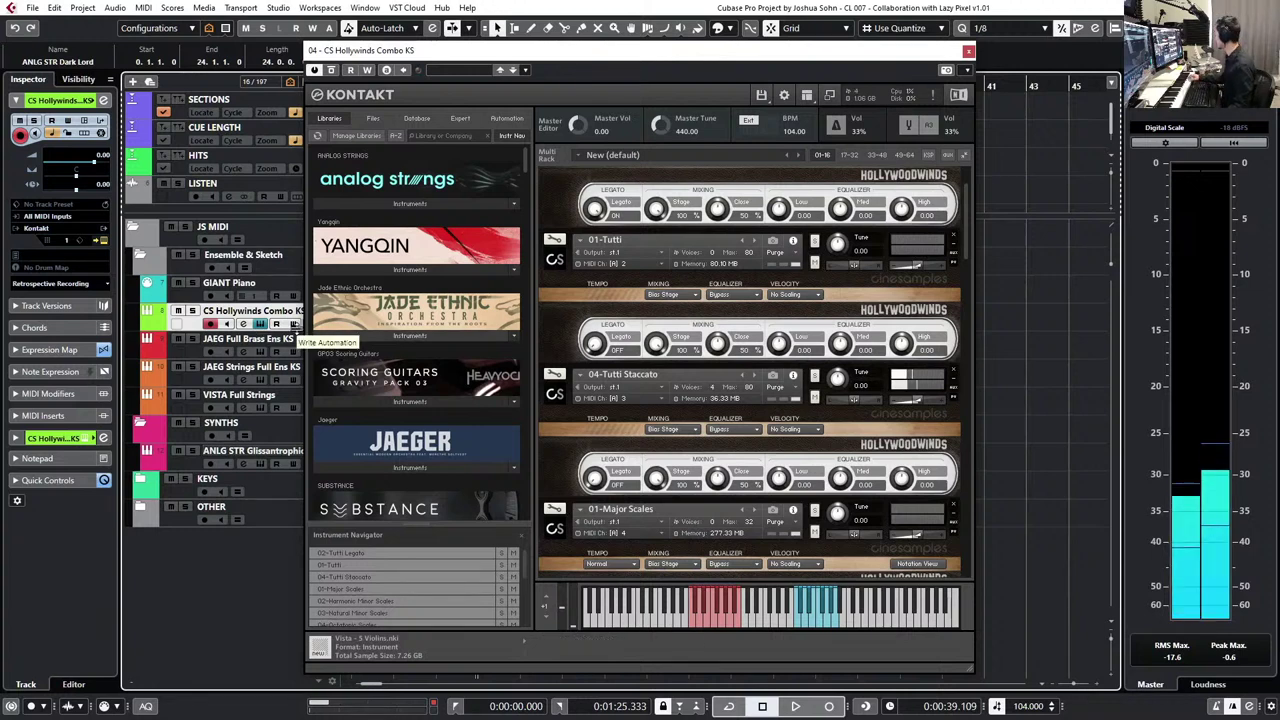
{"action": "left_click", "coordinate": [968, 51]}
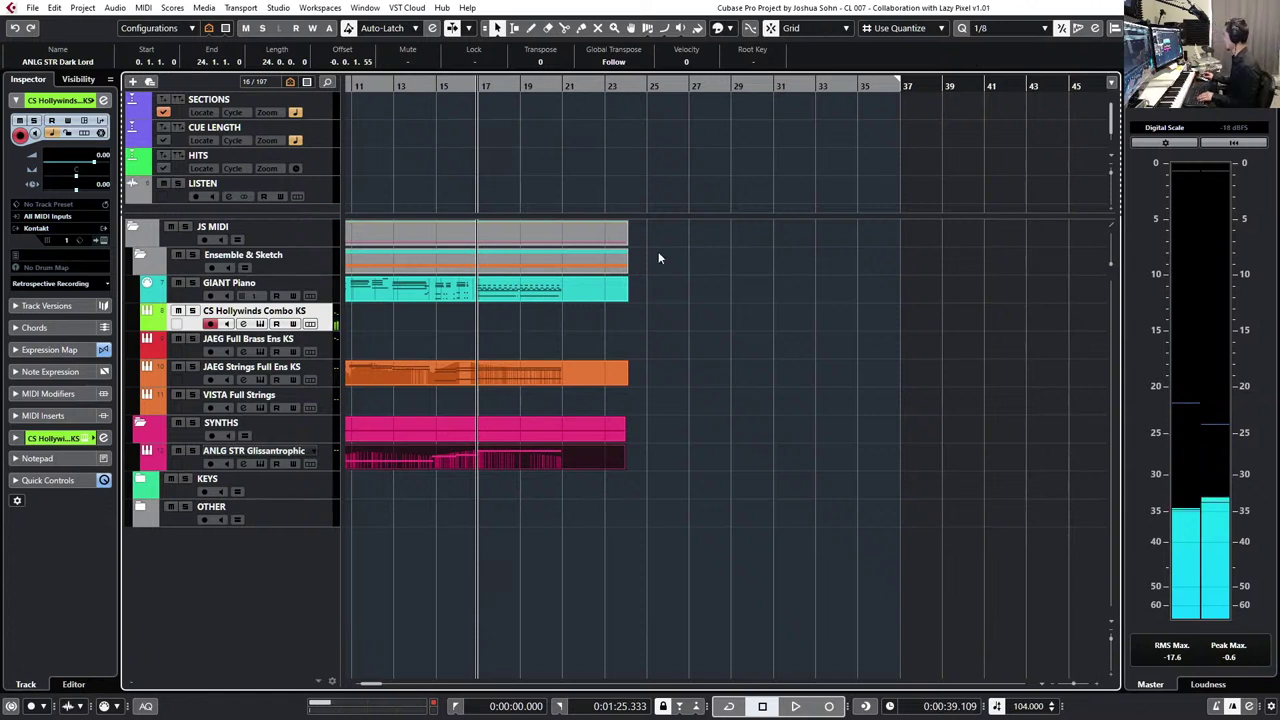
- Listen to bars 17 to 20, place the cursor just before bar 20, and select the JAEG Full Brass Ens KS track
{"action": "key", "text": "space"}
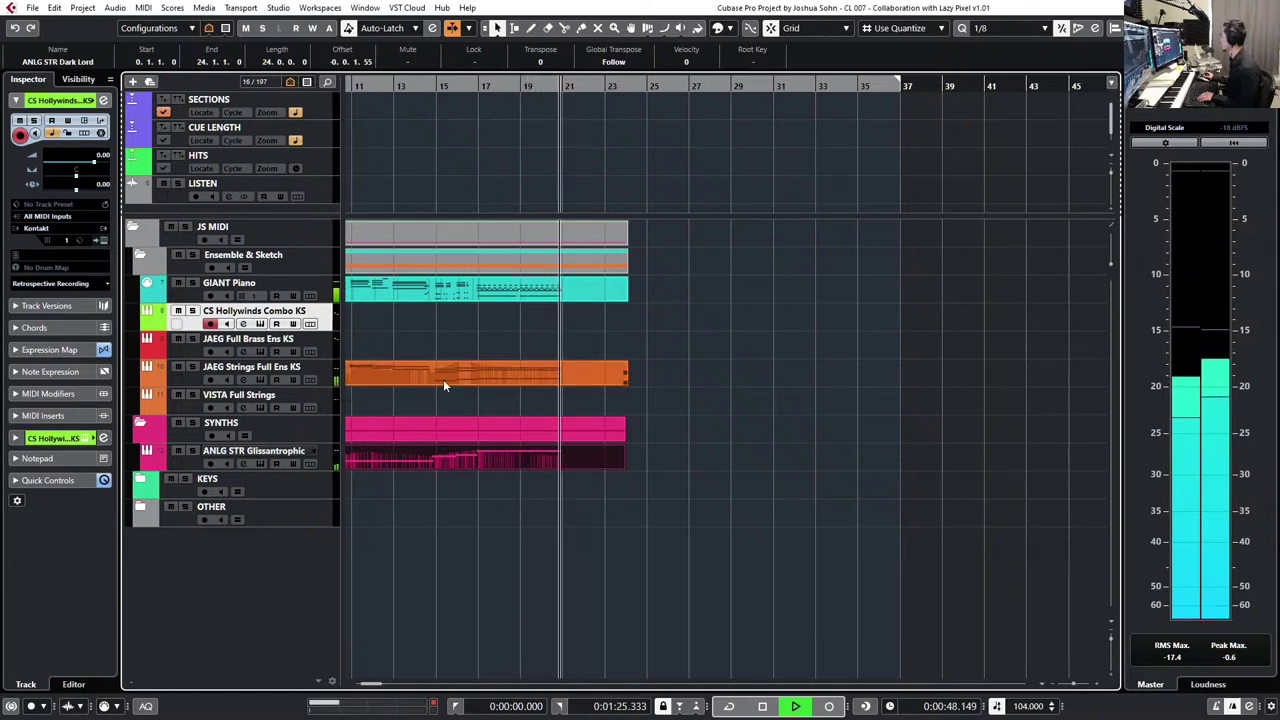
{"action": "key", "text": "space"}
{"action": "left_click", "coordinate": [541, 89]}
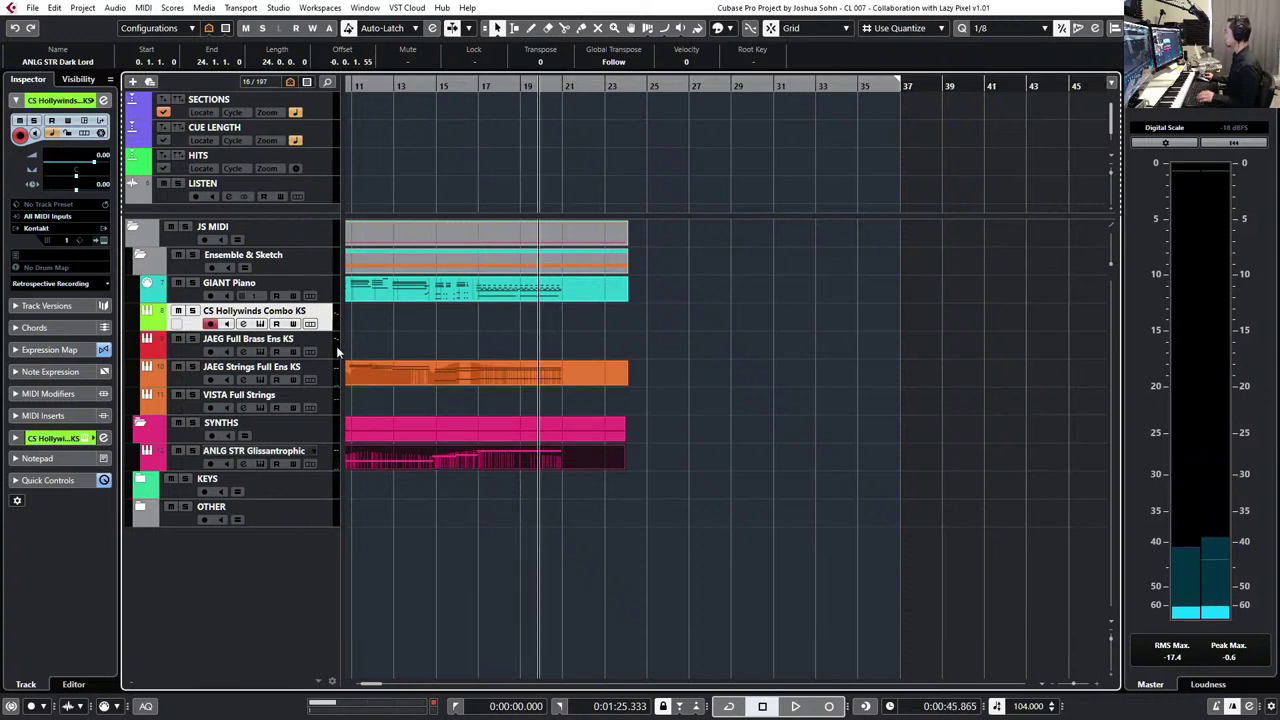
{"action": "left_click", "coordinate": [316, 297]}
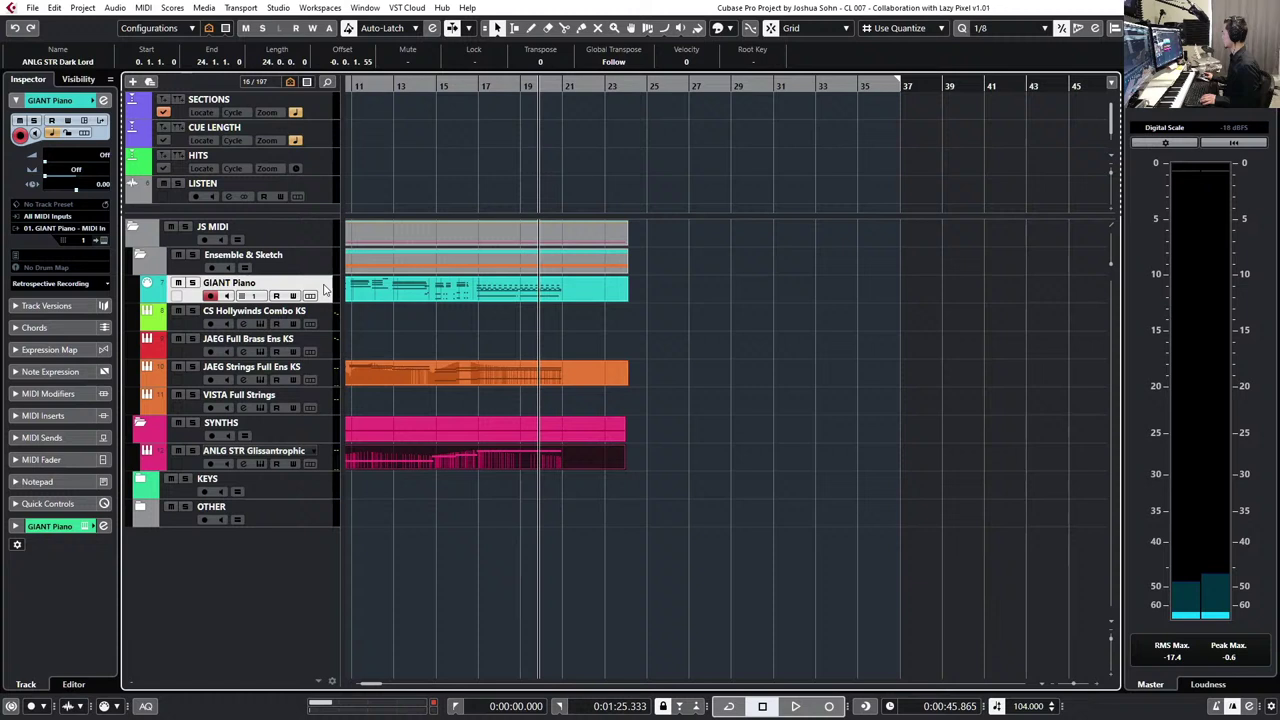
{"action": "left_click", "coordinate": [334, 345]}
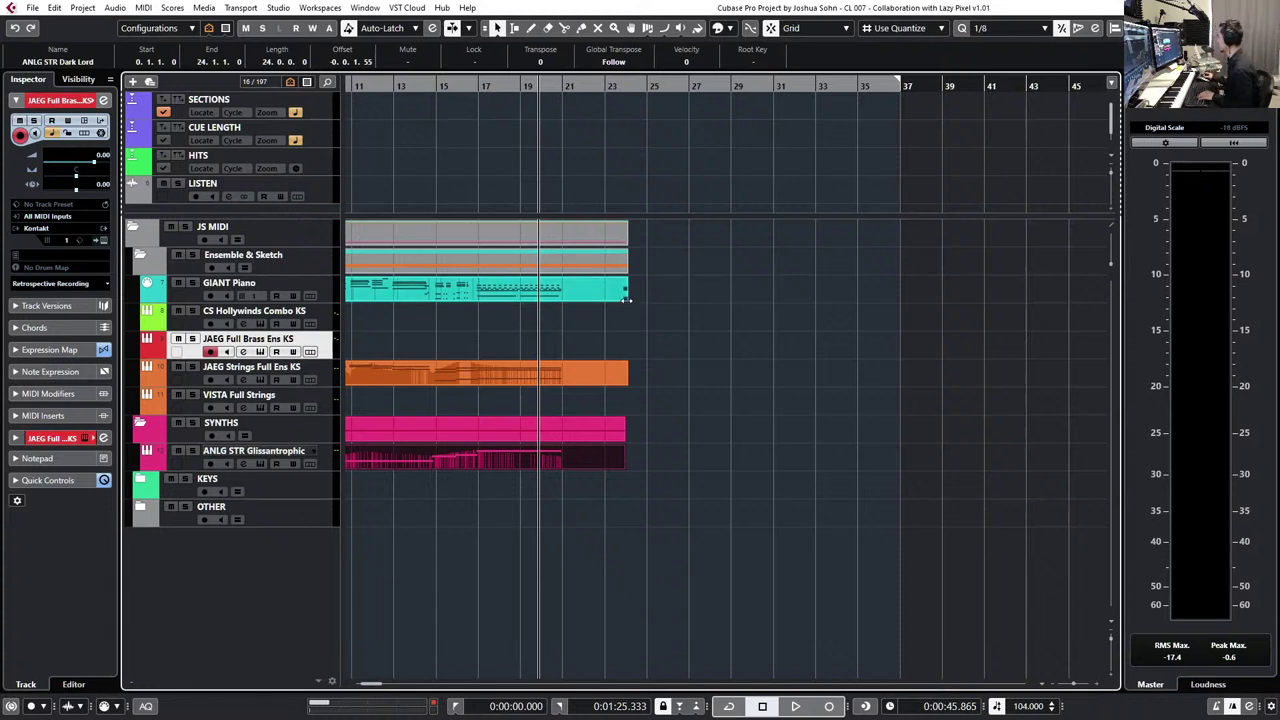
- Extend the GIANT Piano, JAEG strings and Analog Strings parts to about bar 37
{"action": "left_click_drag", "start_coordinate": [625, 297], "coordinate": [906, 300]}
{"action": "left_click_drag", "start_coordinate": [663, 366], "coordinate": [915, 478]}
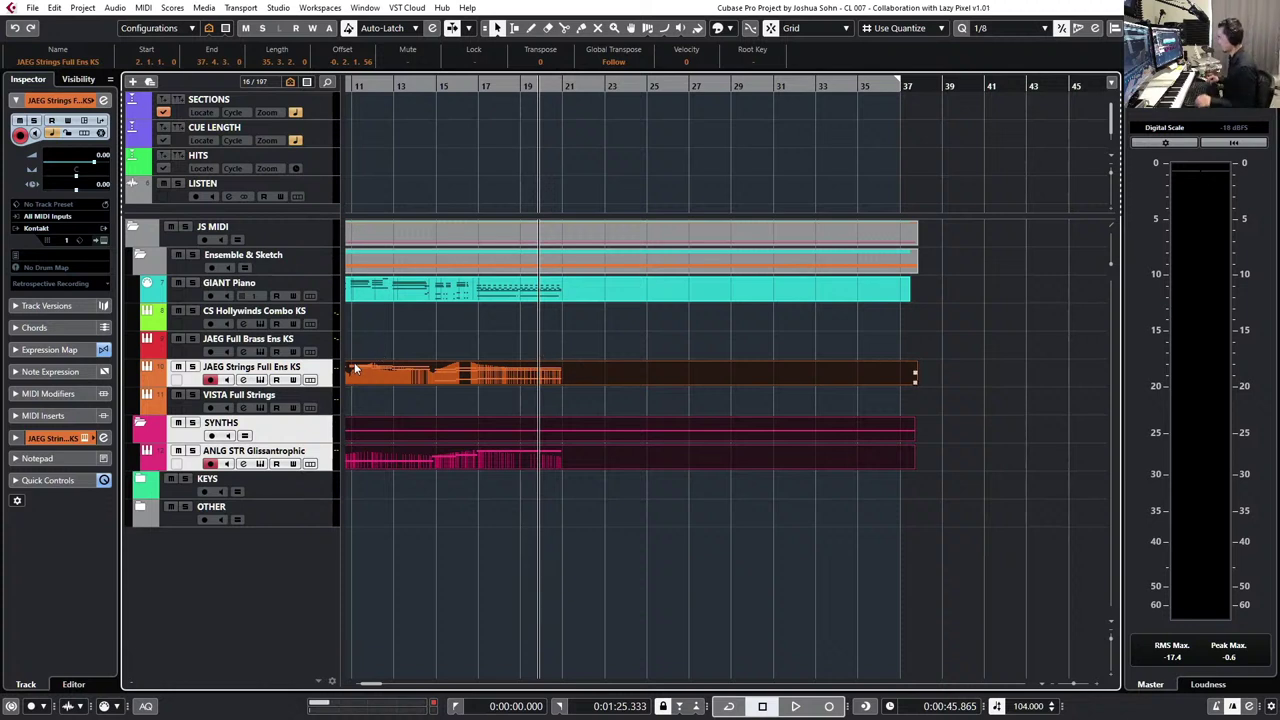
{"action": "left_click", "coordinate": [513, 374]}
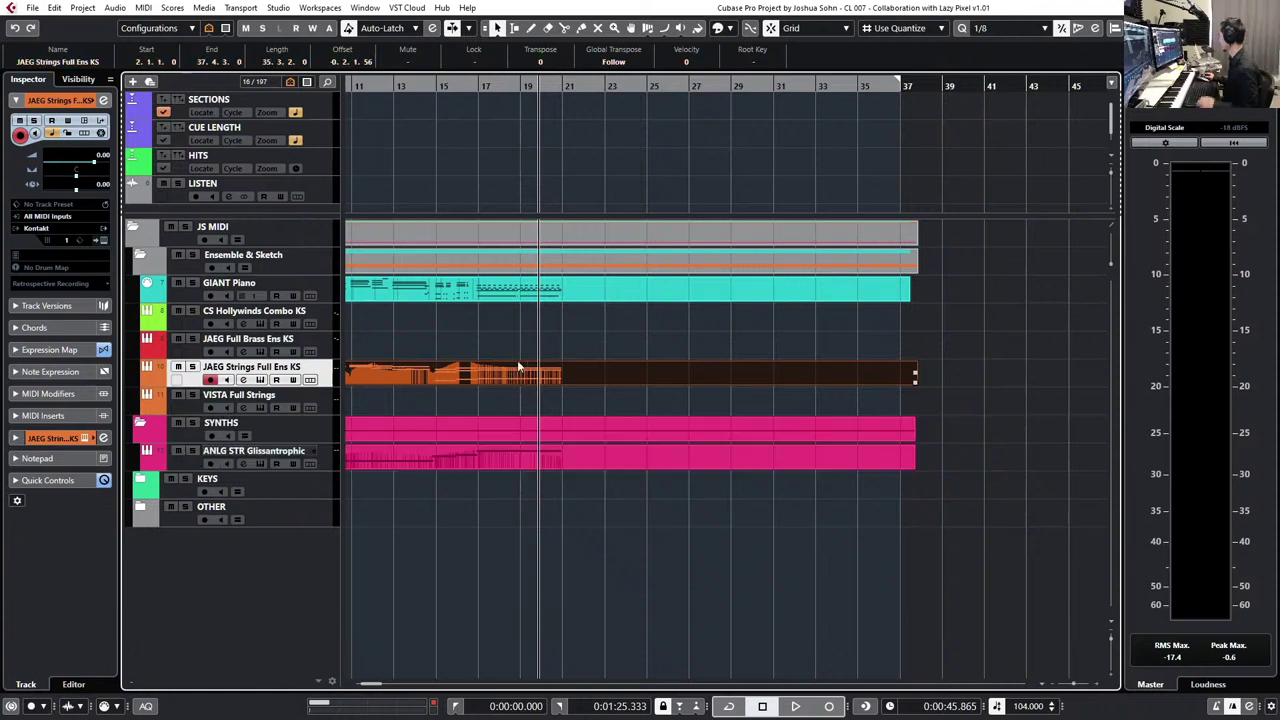
- Open the JAEG Strings Full Ens KS part and audition its held D4, B3 and G2 chord in bars 17 to 20
{"action": "double_click", "coordinate": [536, 371]}
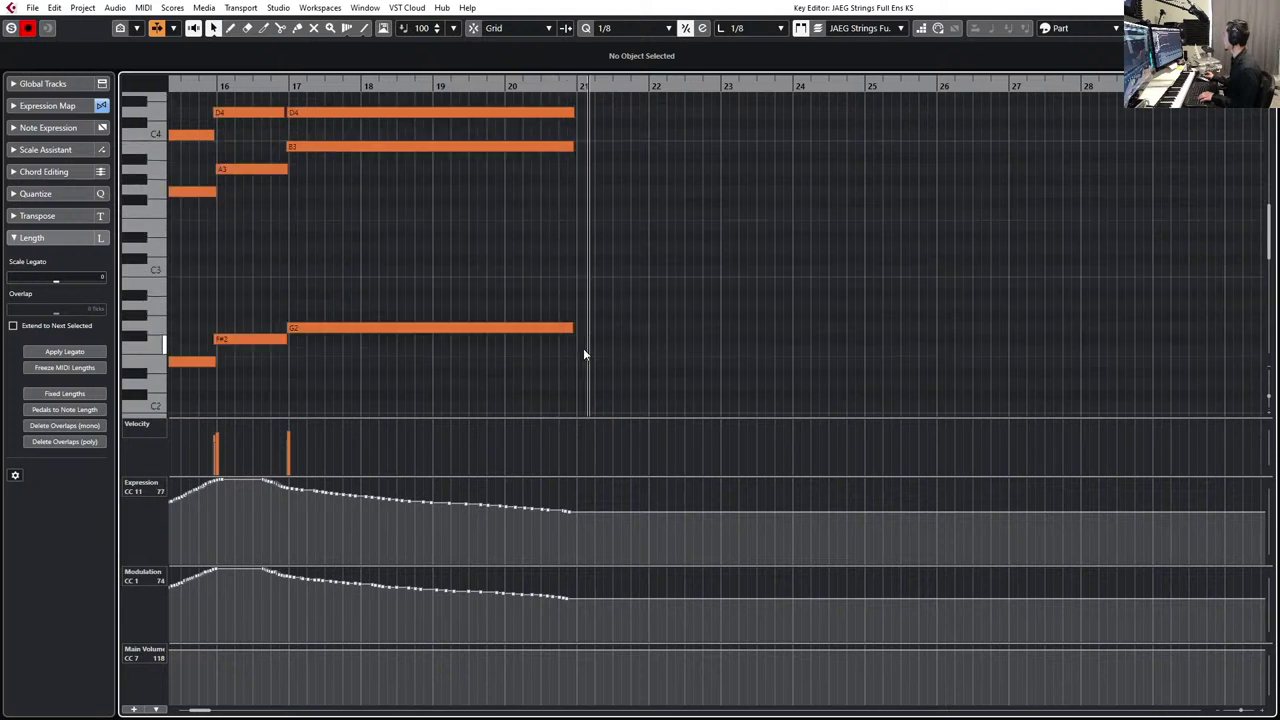
{"action": "key", "text": "space"}
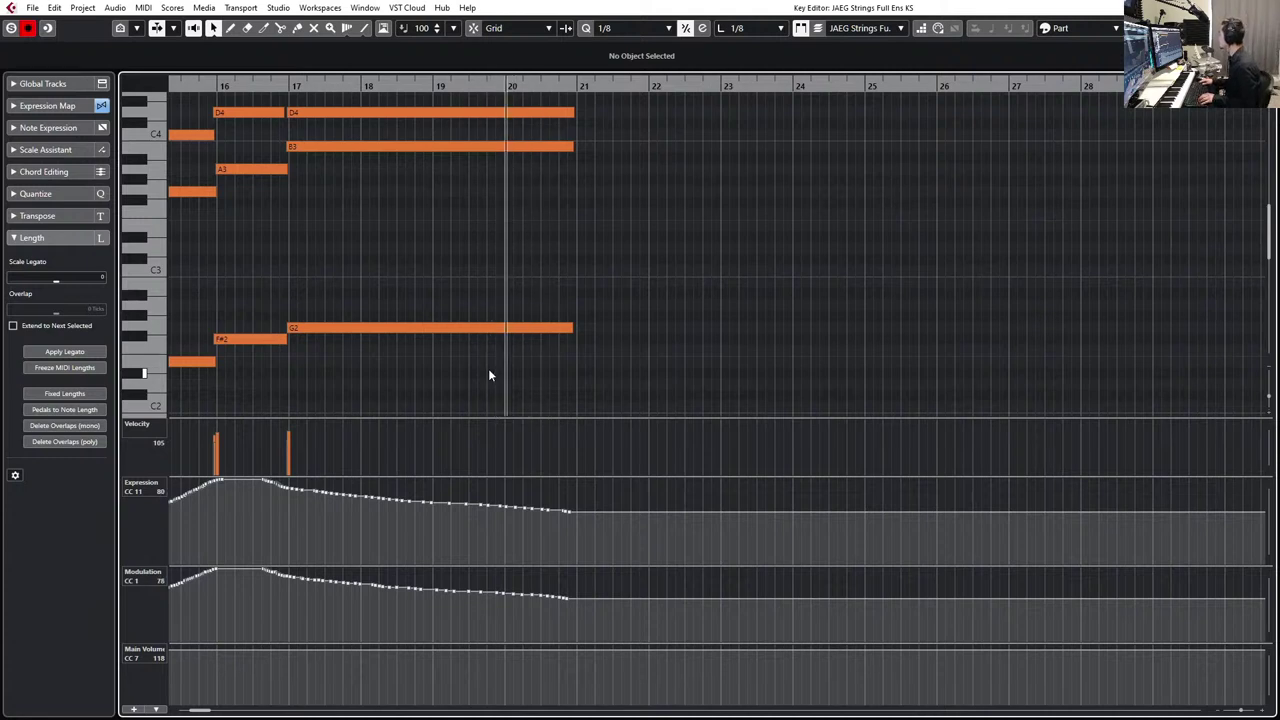
{"action": "key", "text": "space"}
{"action": "key", "text": "Return"}
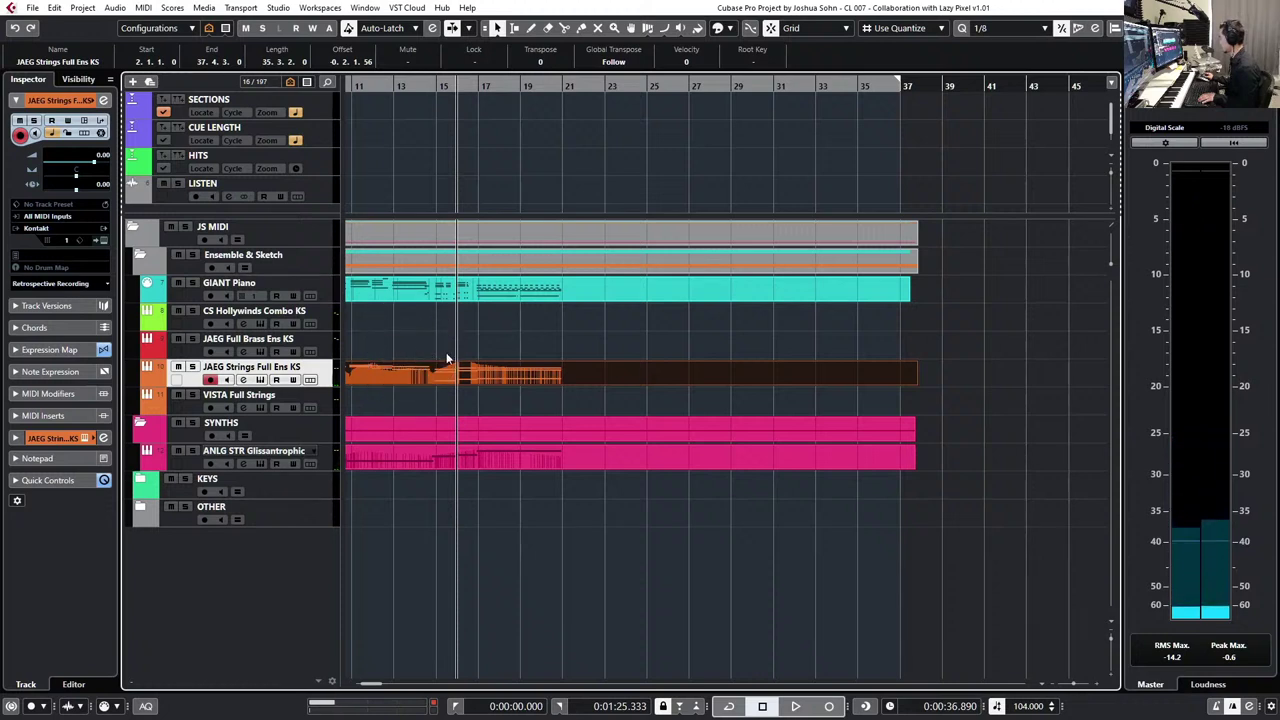
- Duplicate the JAEG Strings Full Ens KS track together with its part
{"action": "right_click", "coordinate": [330, 378]}
{"action": "key", "text": "Escape"}
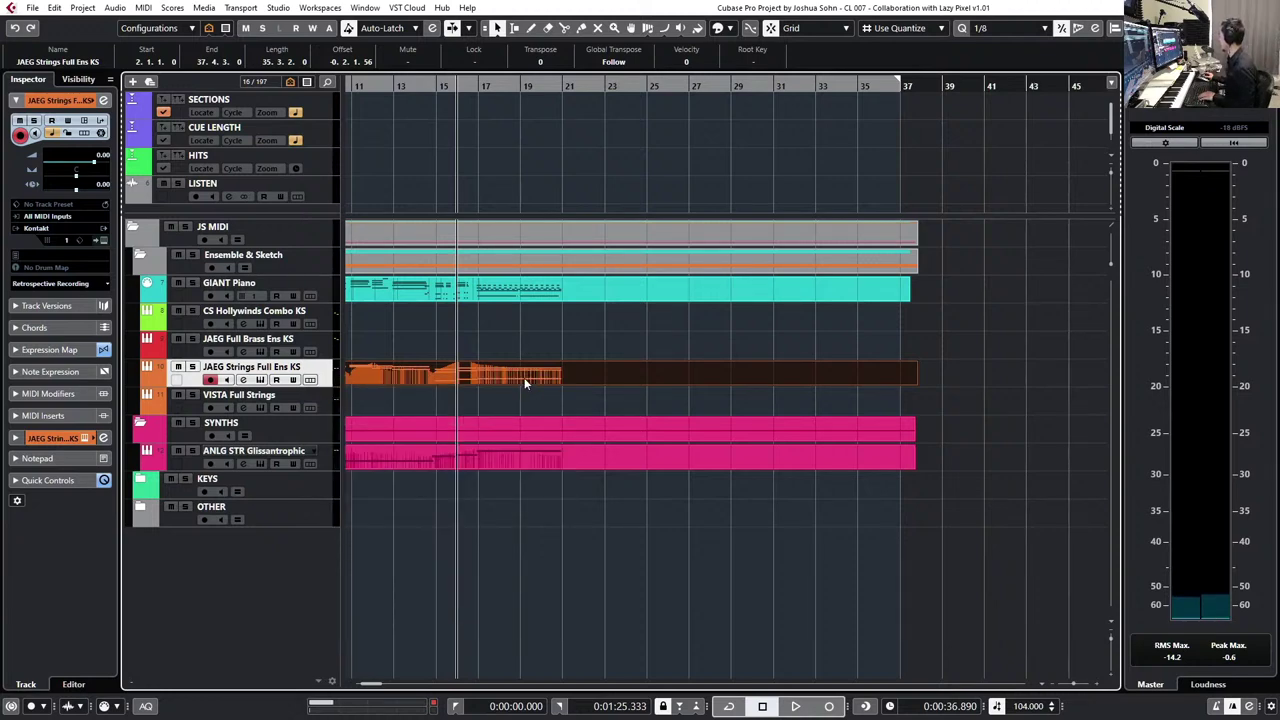
{"action": "key", "text": "ctrl+shift+d"}
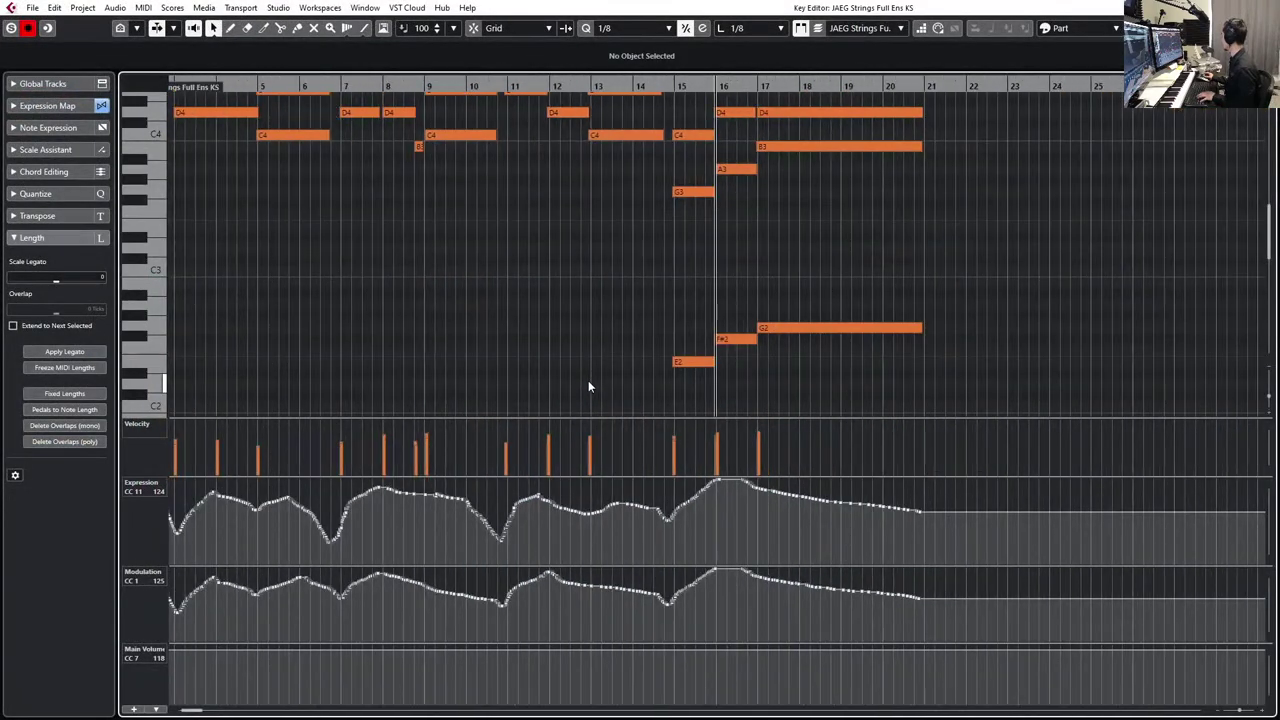
- Select the G2 strings note at bar 17, play briefly from bar 16, and return to the arrangement
{"action": "left_click", "coordinate": [792, 327]}
{"action": "key", "text": "space"}
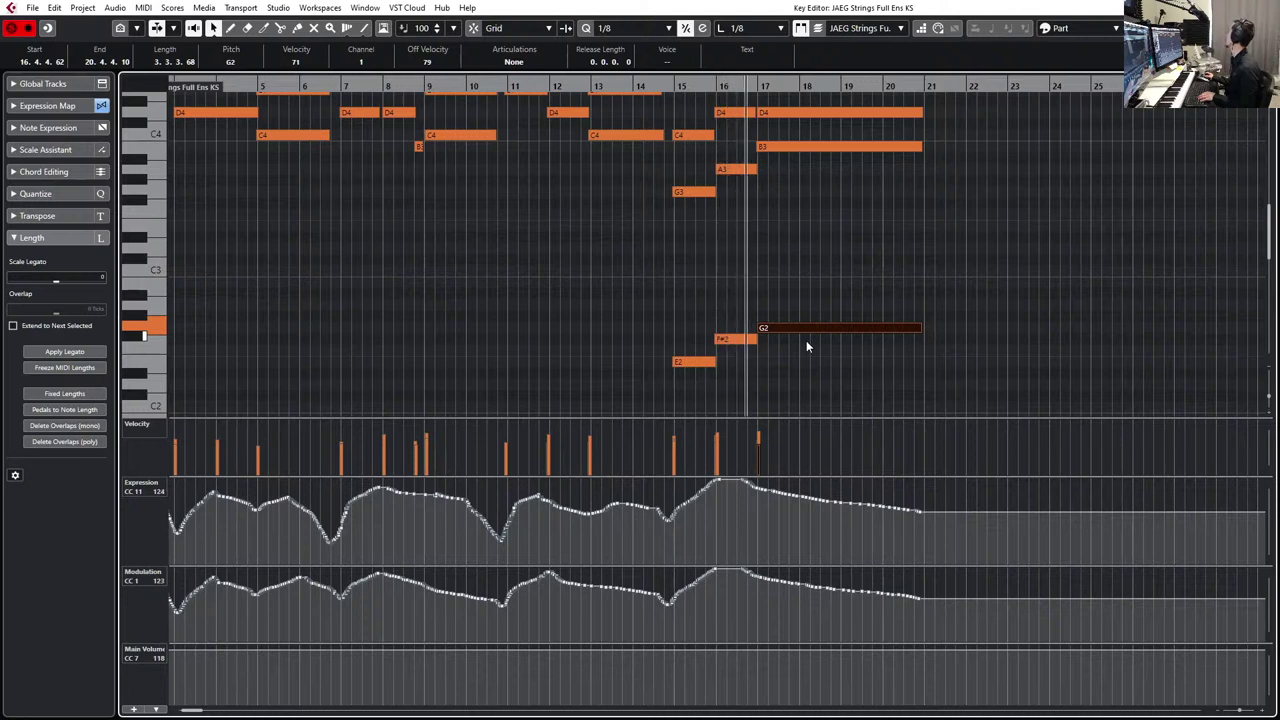
{"action": "key", "text": "space"}
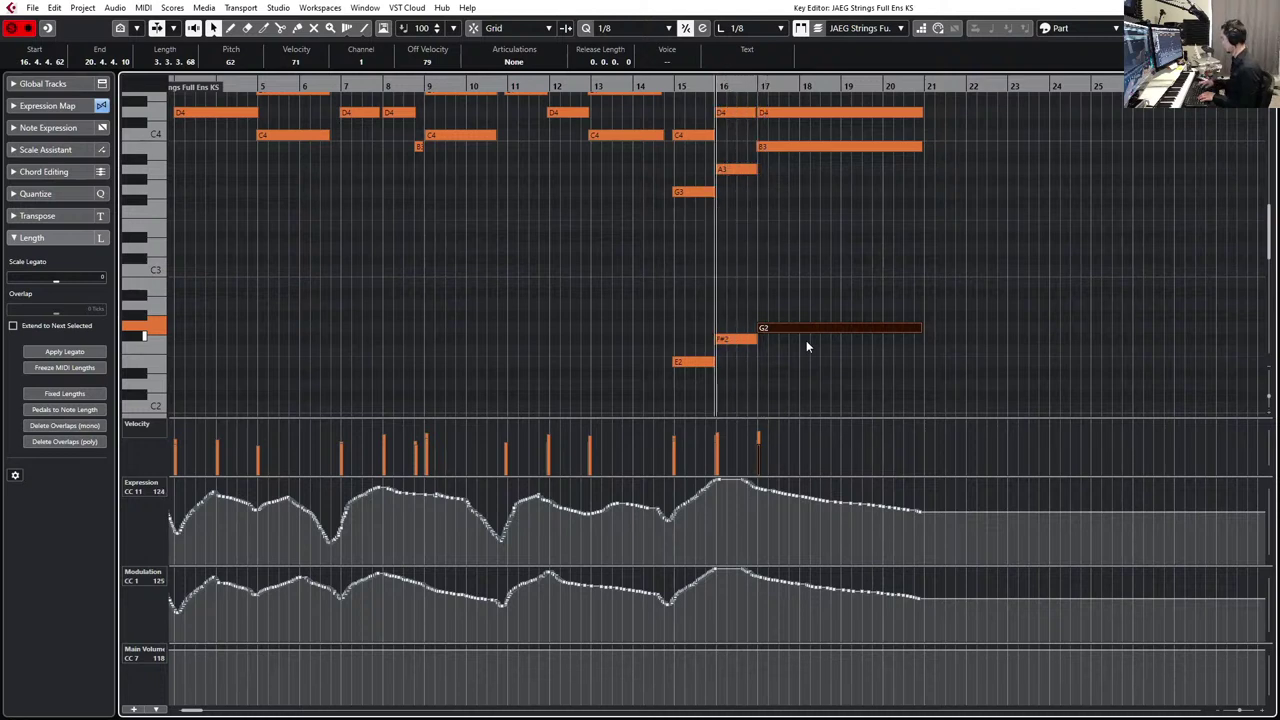
{"action": "key", "text": "Return"}
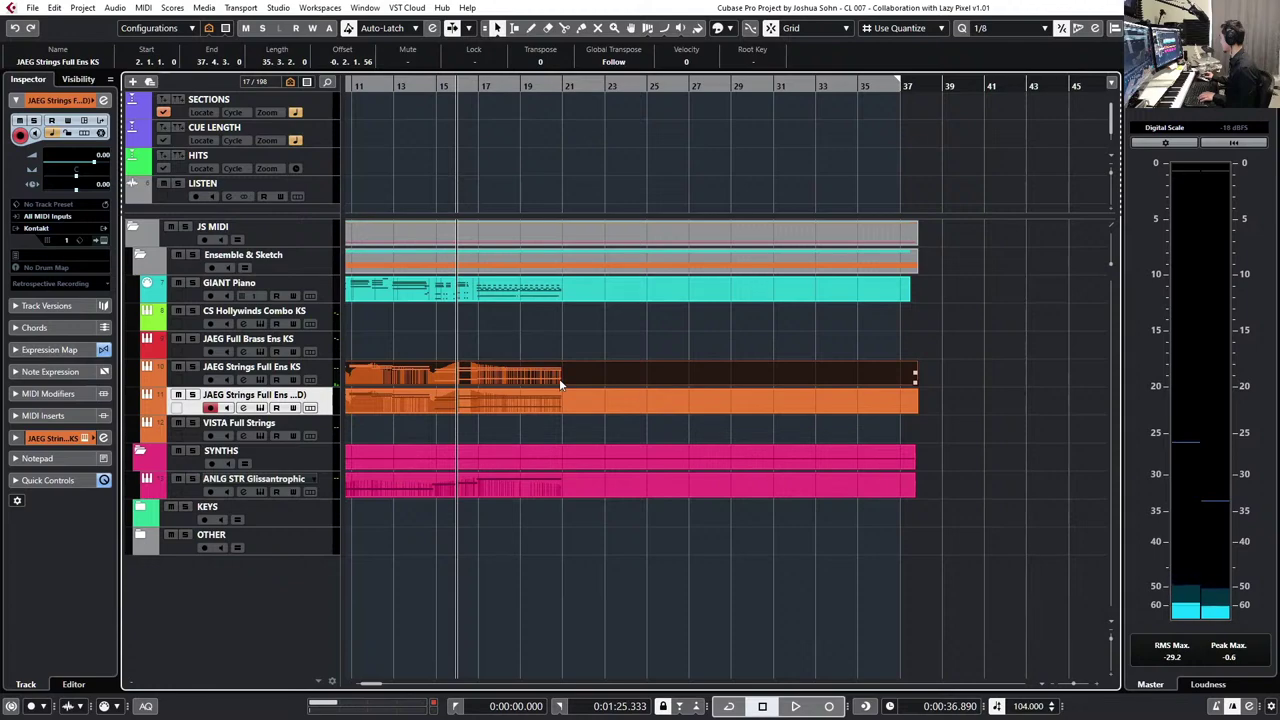
- Set all notes in the original JAEG strings part to the Long articulation and close the part
{"action": "double_click", "coordinate": [499, 374]}
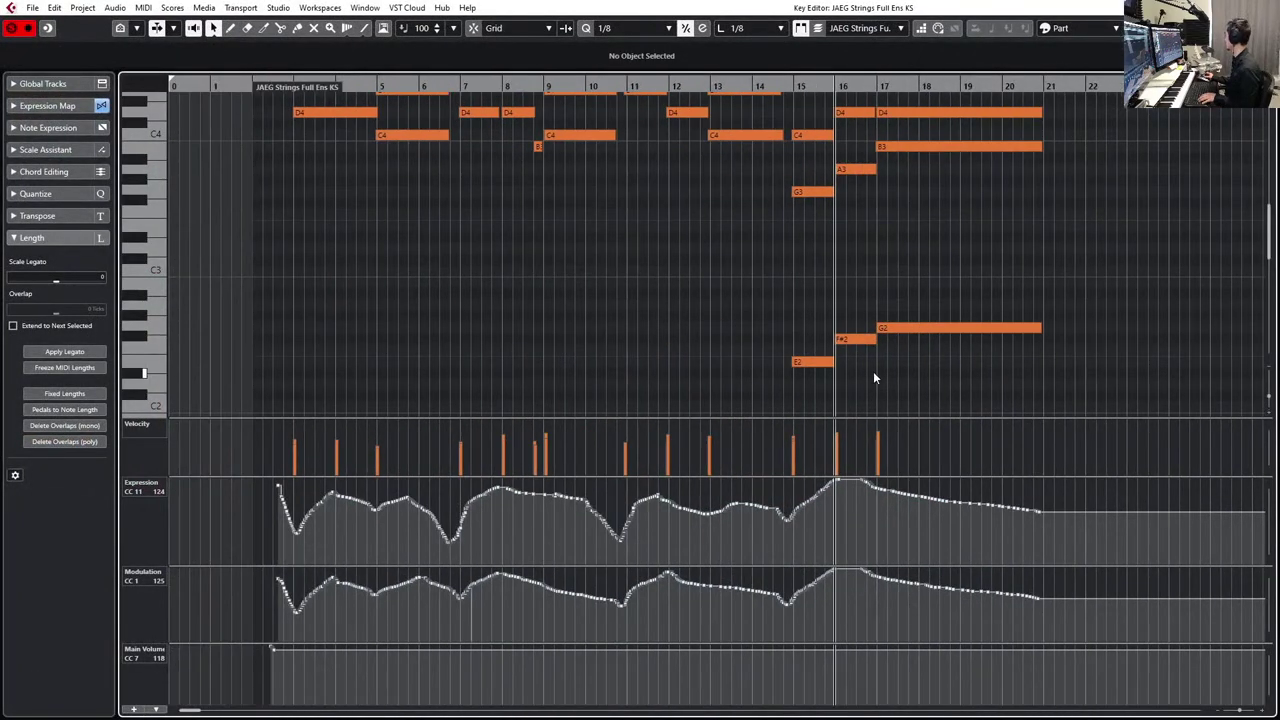
{"action": "left_click_drag", "start_coordinate": [929, 372], "coordinate": [342, 168]}
{"action": "scroll", "coordinate": [430, 238], "scroll_direction": "down", "scroll_amount": 8}
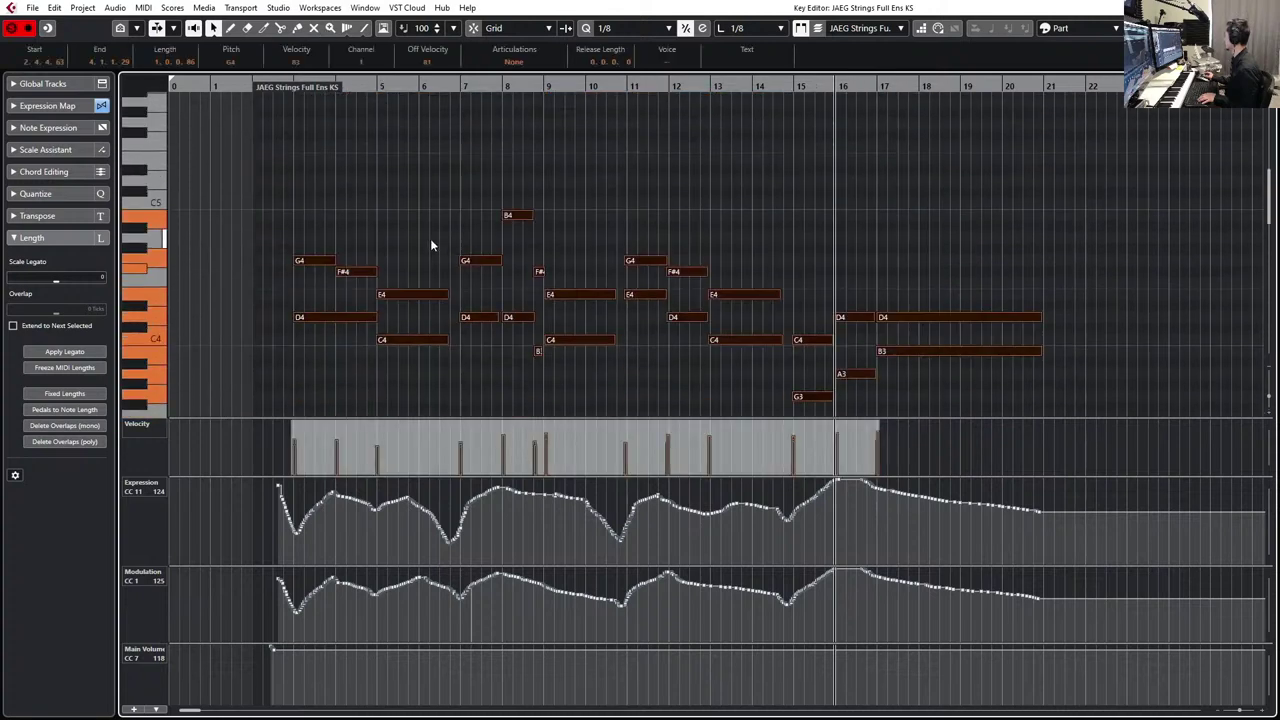
{"action": "left_click", "coordinate": [515, 63]}
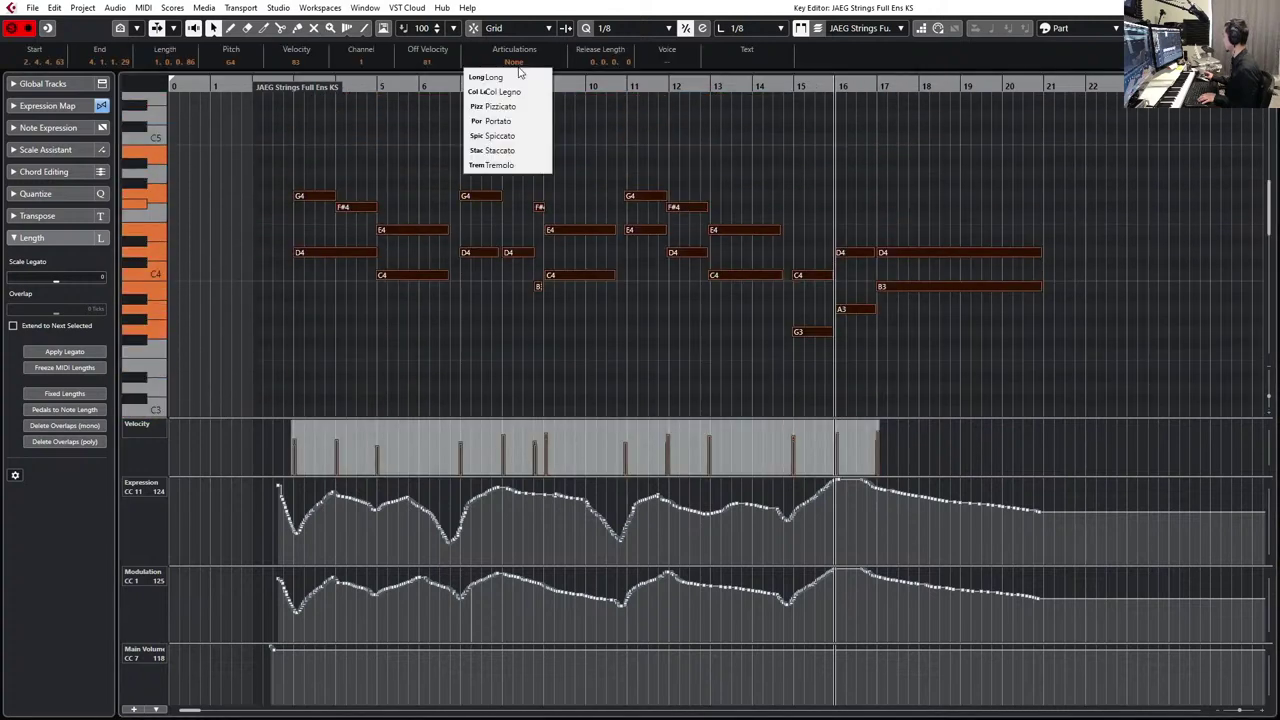
{"action": "left_click", "coordinate": [518, 76]}
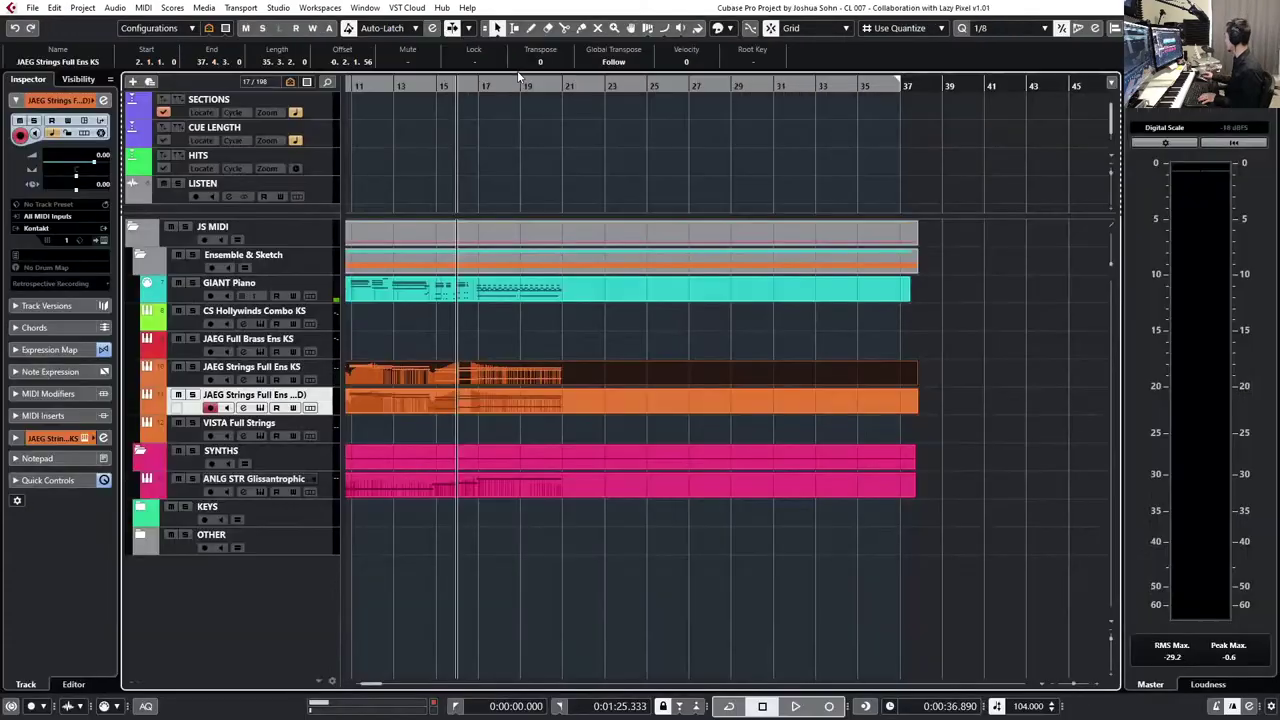
{"action": "key", "text": "Escape"}
- Delete the melody, upper chord, E2 and F#2 notes from the duplicated JAEG strings part, keeping the G2 at bar 17
{"action": "left_click", "coordinate": [519, 394]}
{"action": "double_click", "coordinate": [522, 404]}
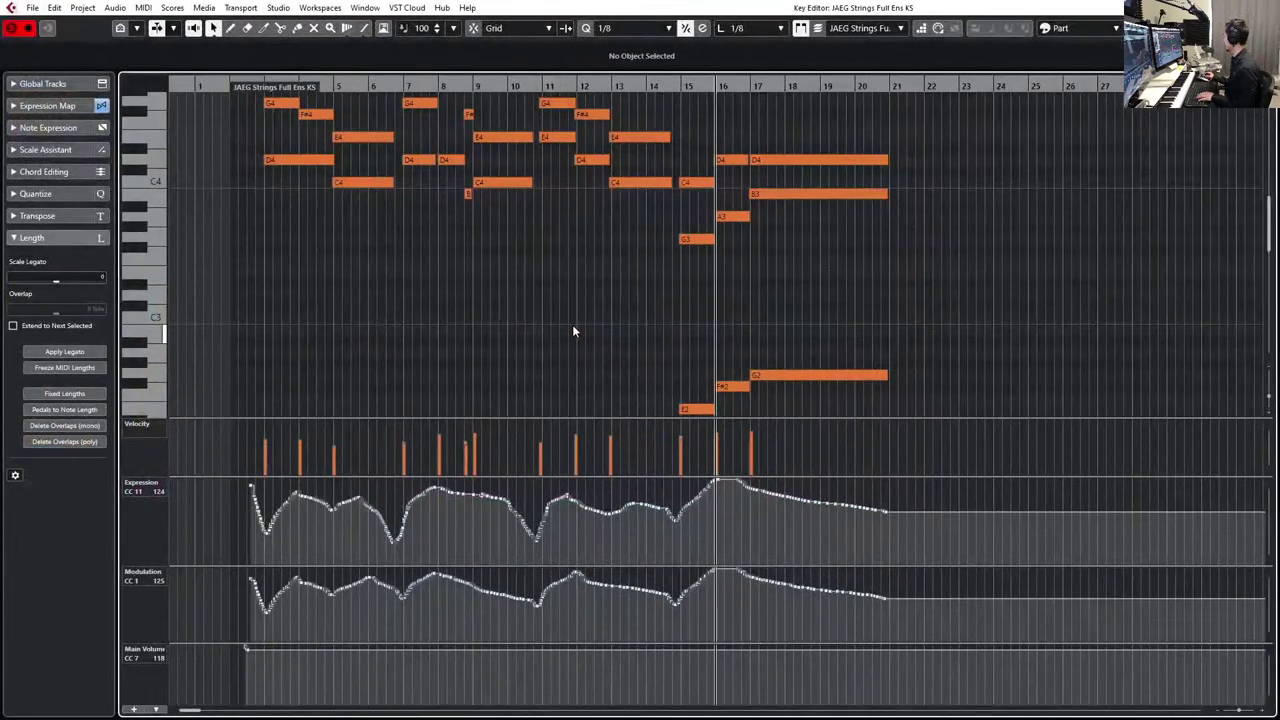
{"action": "left_click_drag", "start_coordinate": [690, 295], "coordinate": [202, 84]}
{"action": "key", "text": "Delete"}
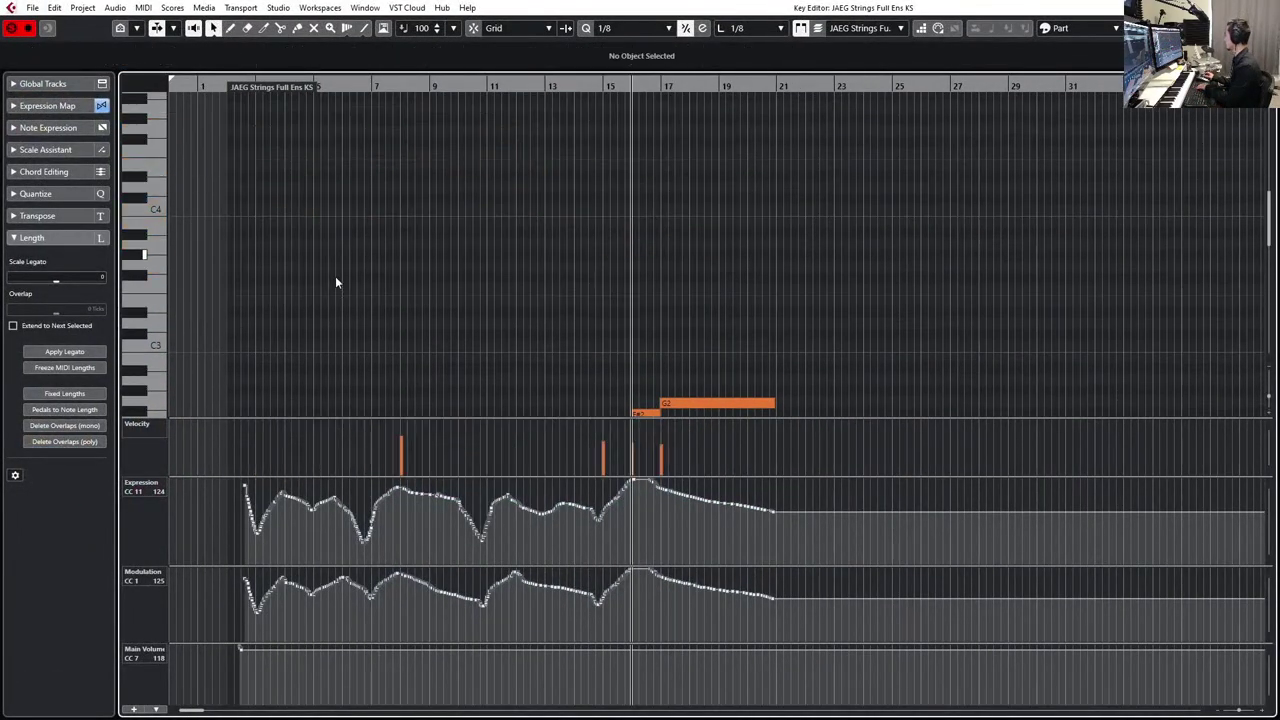
{"action": "scroll", "coordinate": [399, 242], "scroll_direction": "down", "scroll_amount": 5}
{"action": "left_click_drag", "start_coordinate": [512, 234], "coordinate": [611, 292]}
{"action": "key", "text": "Delete"}
{"action": "left_click", "coordinate": [645, 220]}
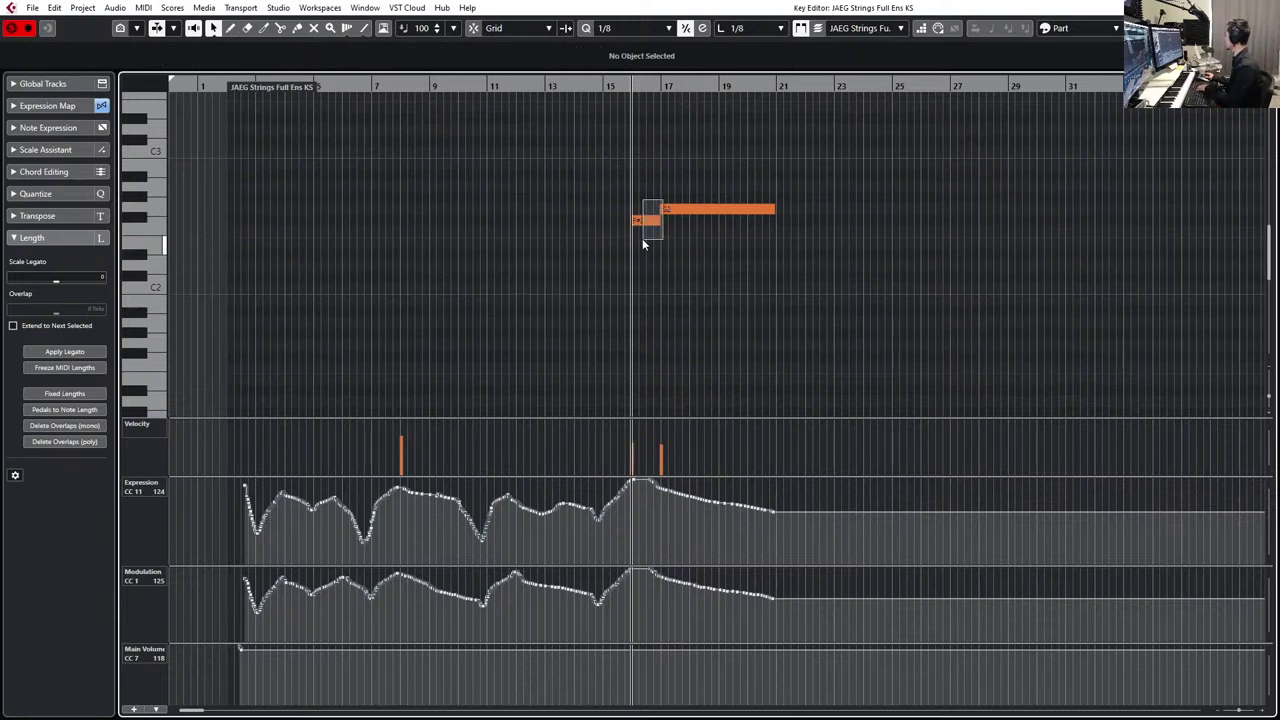
{"action": "key", "text": "Delete"}
- Assign the Spiccato articulation to the G2 note at bar 17 in the duplicated strings part and close the part
{"action": "left_click", "coordinate": [700, 209]}
{"action": "left_click", "coordinate": [513, 62]}
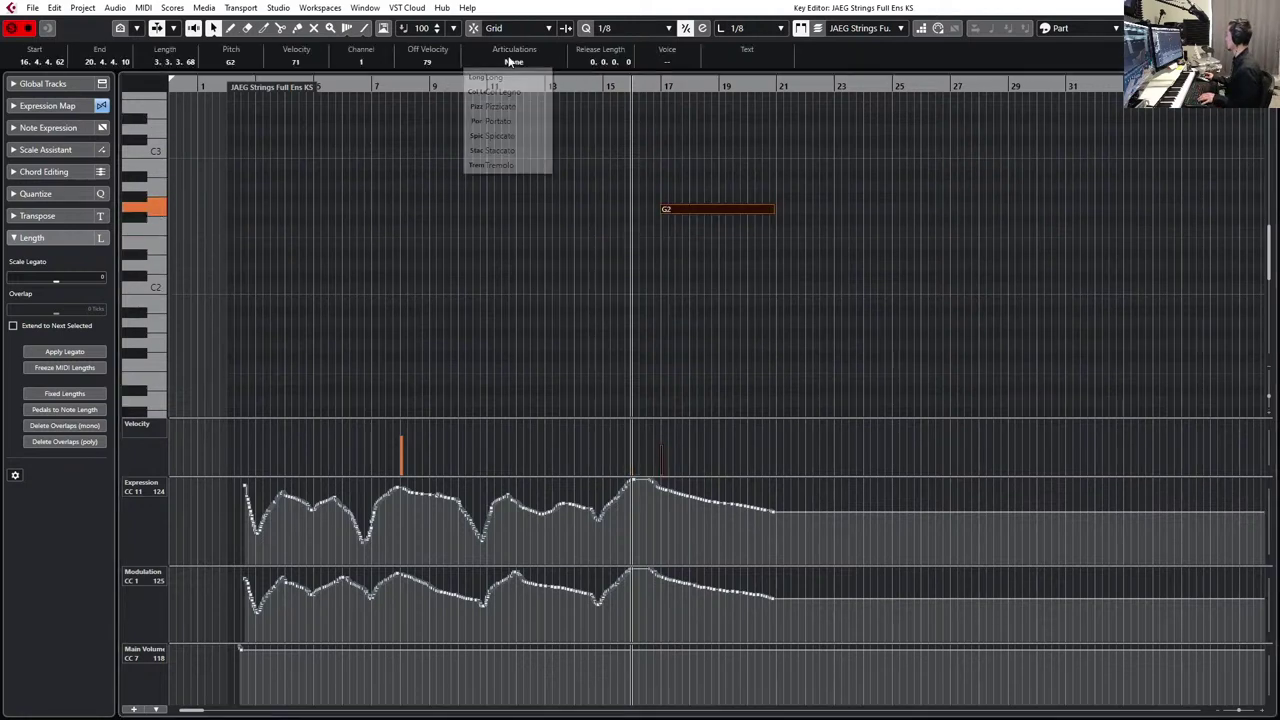
{"action": "left_click", "coordinate": [505, 135]}
{"action": "key", "text": "ctrl+w"}
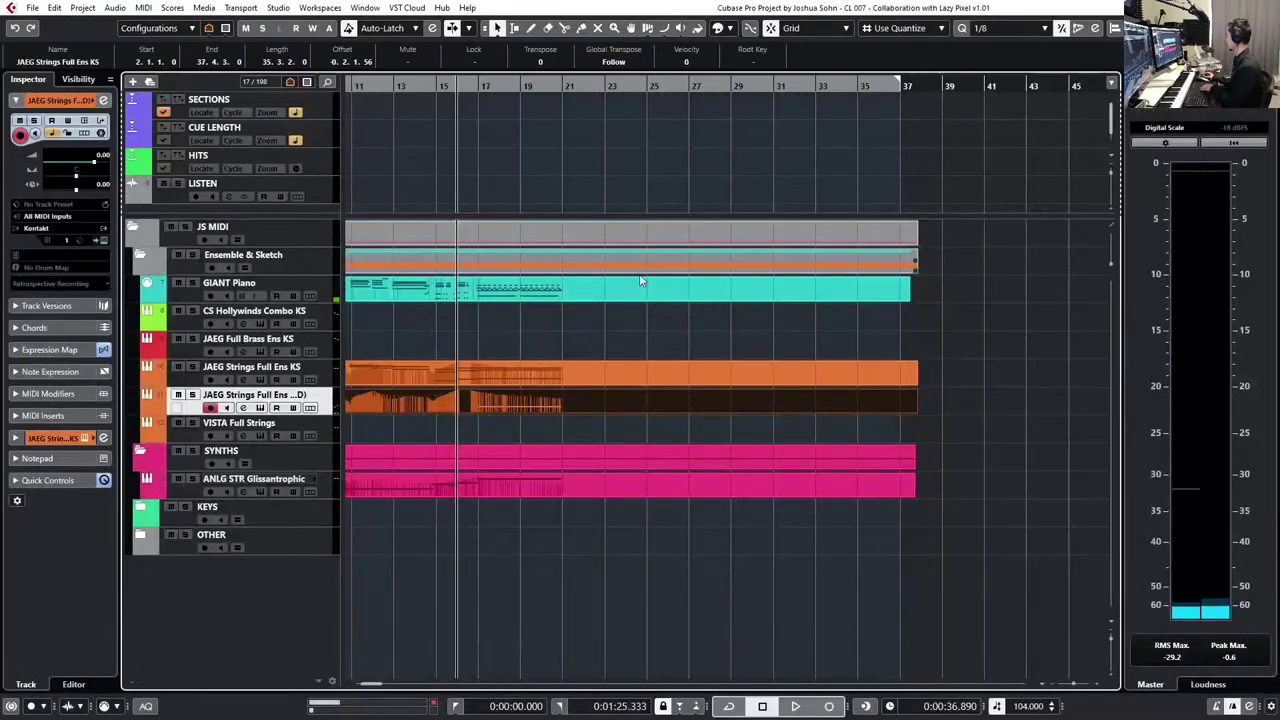
- Delete the G2 spiccato note at bar 17 from the duplicated JAEG strings part
{"action": "left_click", "coordinate": [563, 372]}
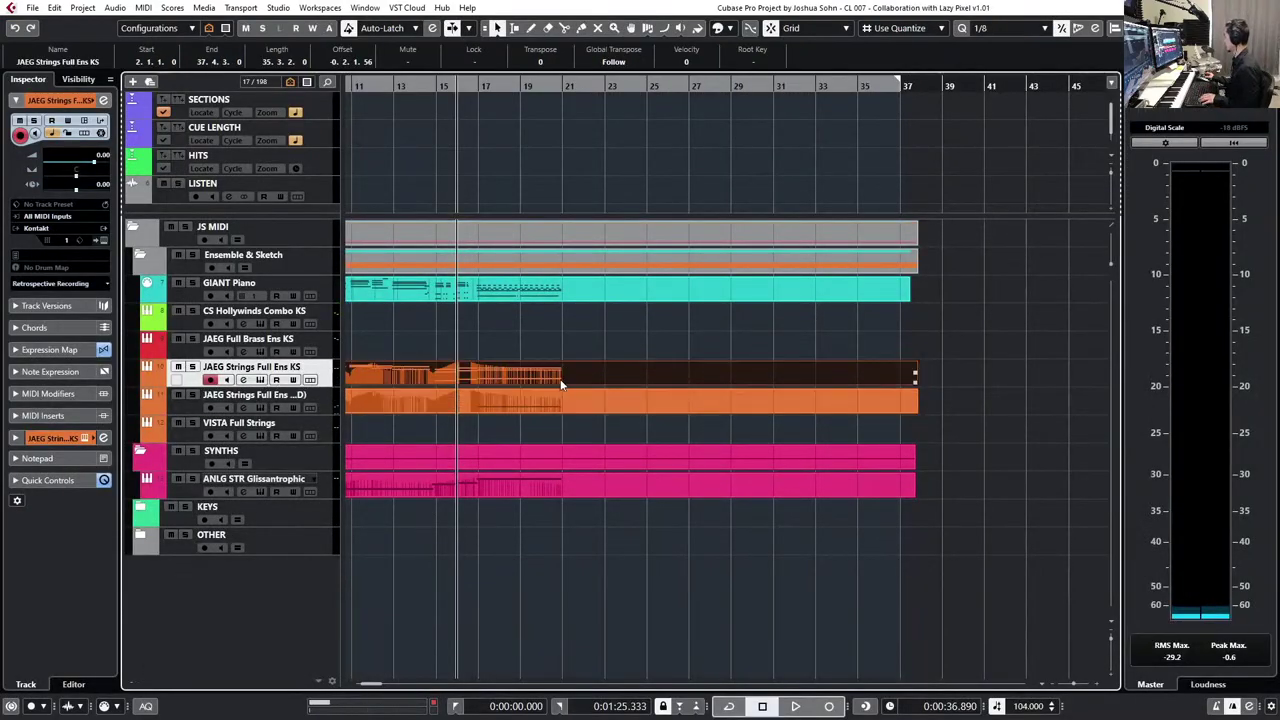
{"action": "double_click", "coordinate": [545, 402]}
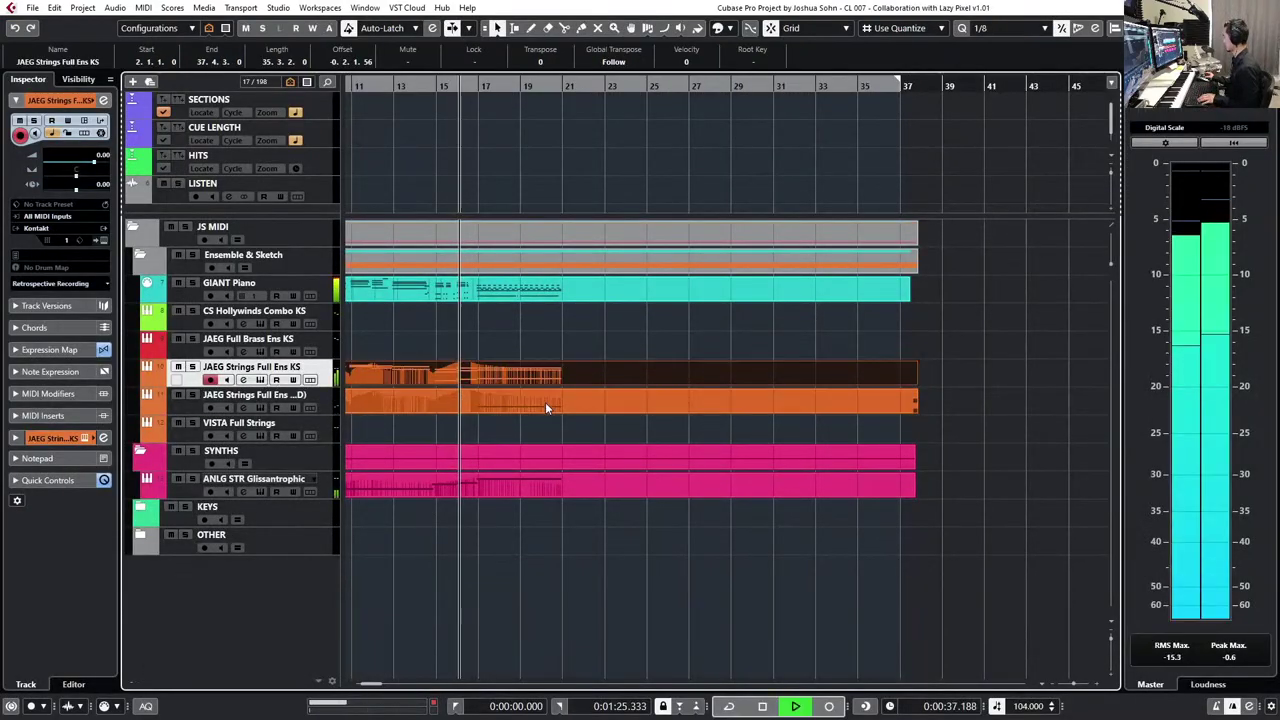
{"action": "left_click_drag", "start_coordinate": [702, 168], "coordinate": [673, 248]}
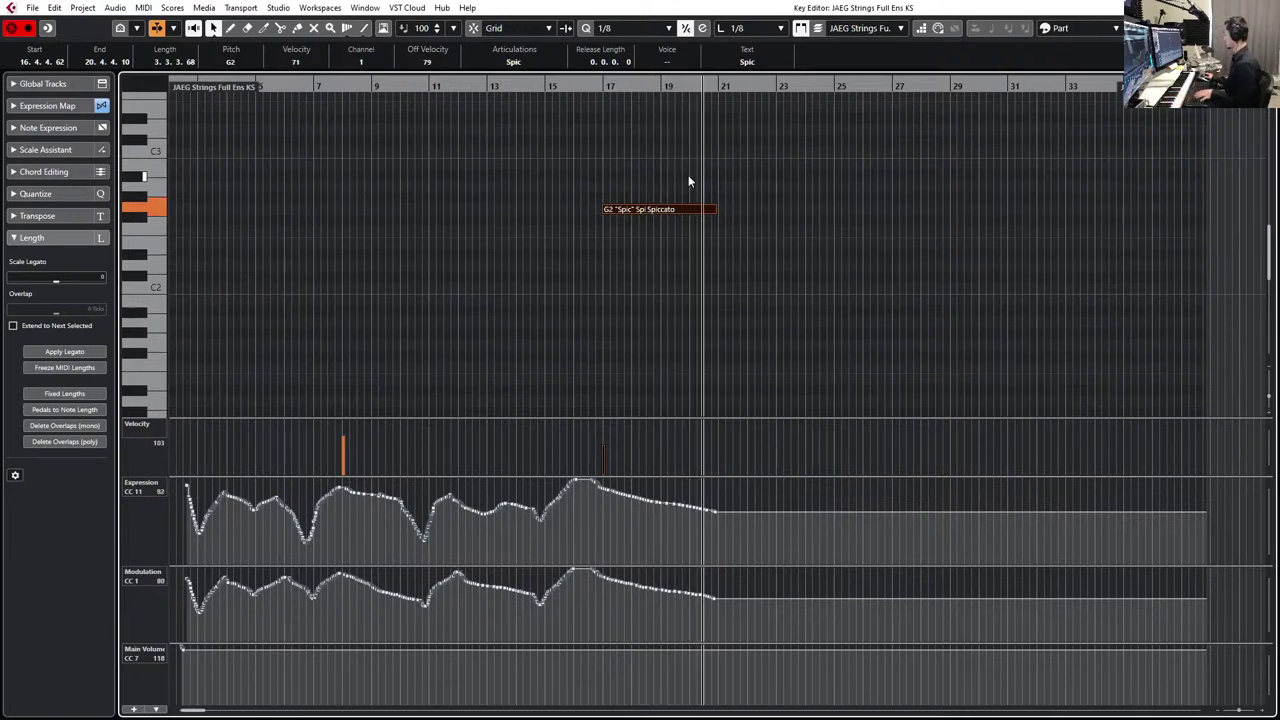
{"action": "key", "text": "space"}
{"action": "key", "text": "Delete"}
{"action": "key", "text": "space"}
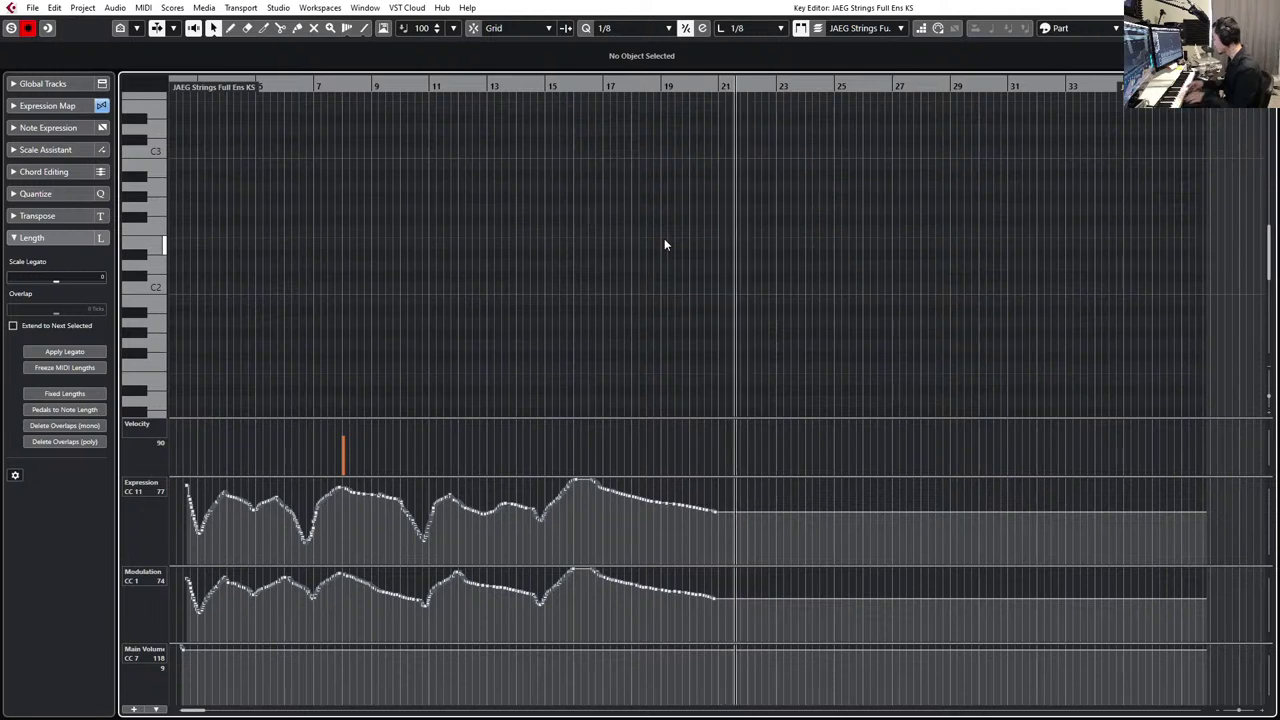
{"action": "key", "text": "space"}
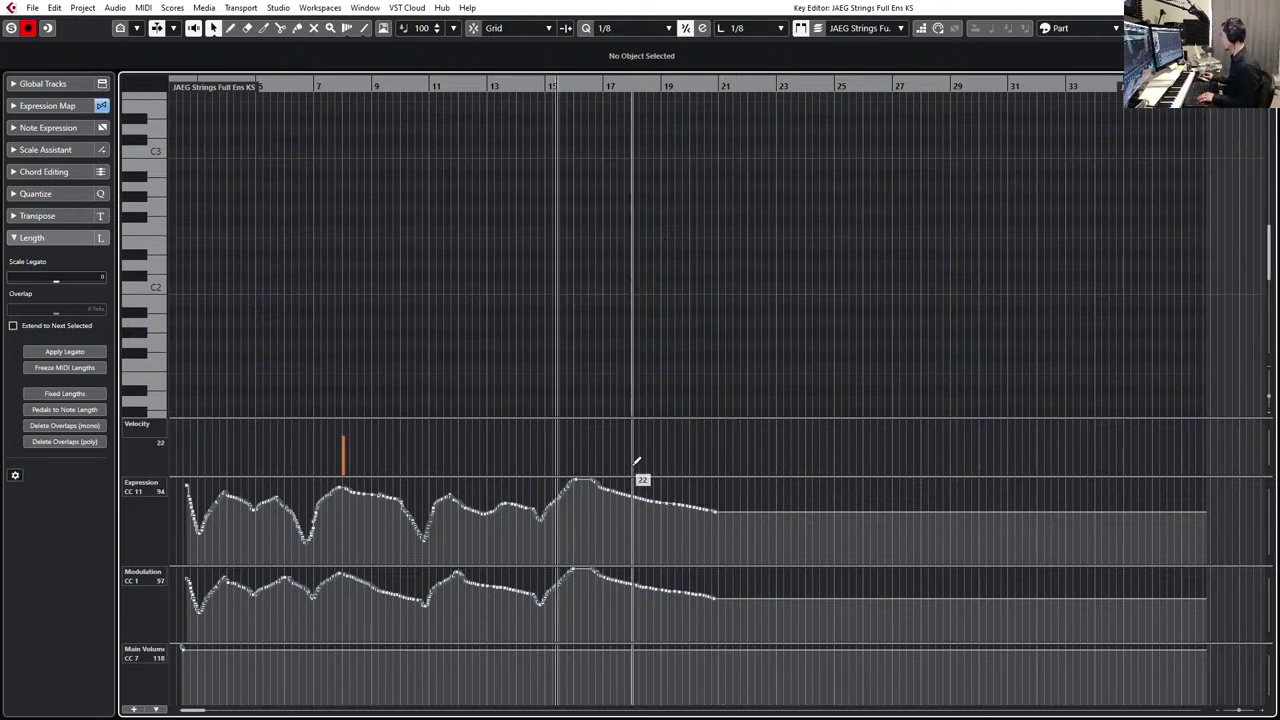
- Replace the Expression and Modulation curves with 127 from bar 15 on and record a G1 and G2 octave rhythm over bars 17 to 20
{"action": "left_click_drag", "start_coordinate": [528, 531], "coordinate": [720, 490]}
{"action": "key", "text": "Delete"}
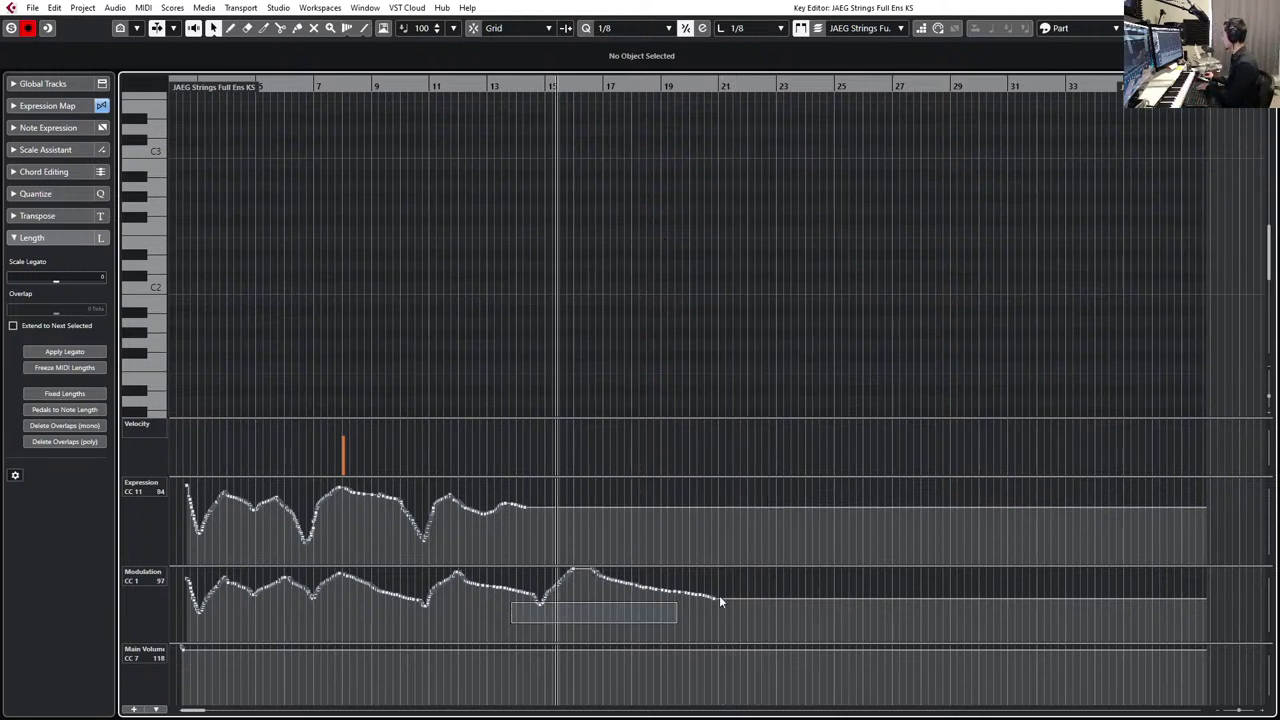
{"action": "left_click_drag", "start_coordinate": [719, 595], "coordinate": [719, 597]}
{"action": "key", "text": "Delete"}
{"action": "left_click", "coordinate": [551, 480]}
{"action": "left_click", "coordinate": [550, 570]}
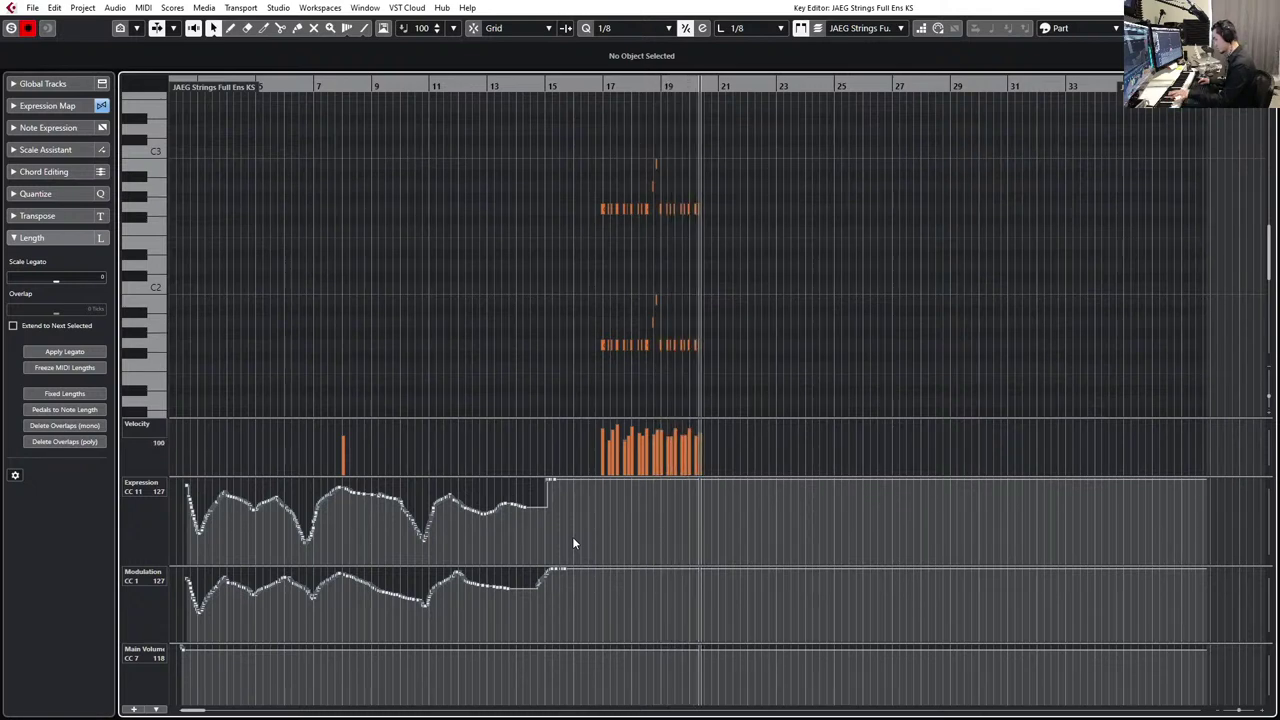
{"action": "key", "text": "space"}
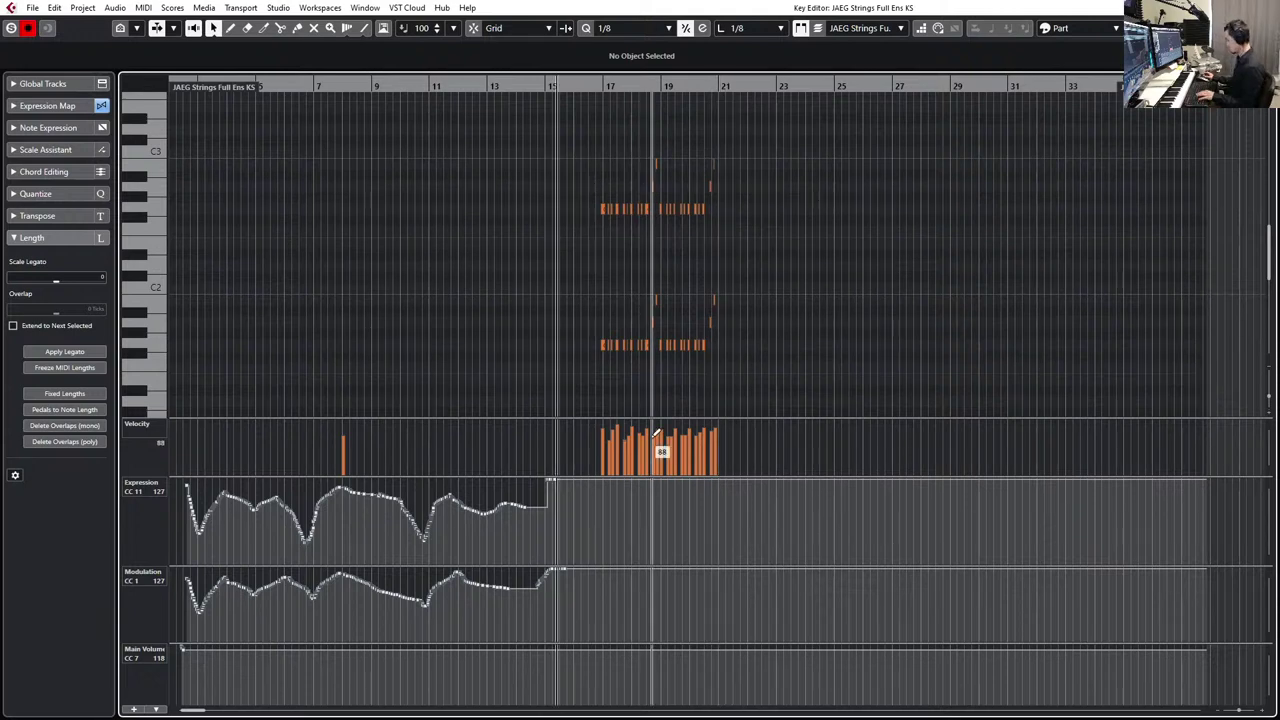
- Quantize the recorded octave rhythm, shift its notes to start at bar 17, and close the duplicated strings part
{"action": "key", "text": "h"}
{"action": "key", "text": "h"}
{"action": "key", "text": "h"}
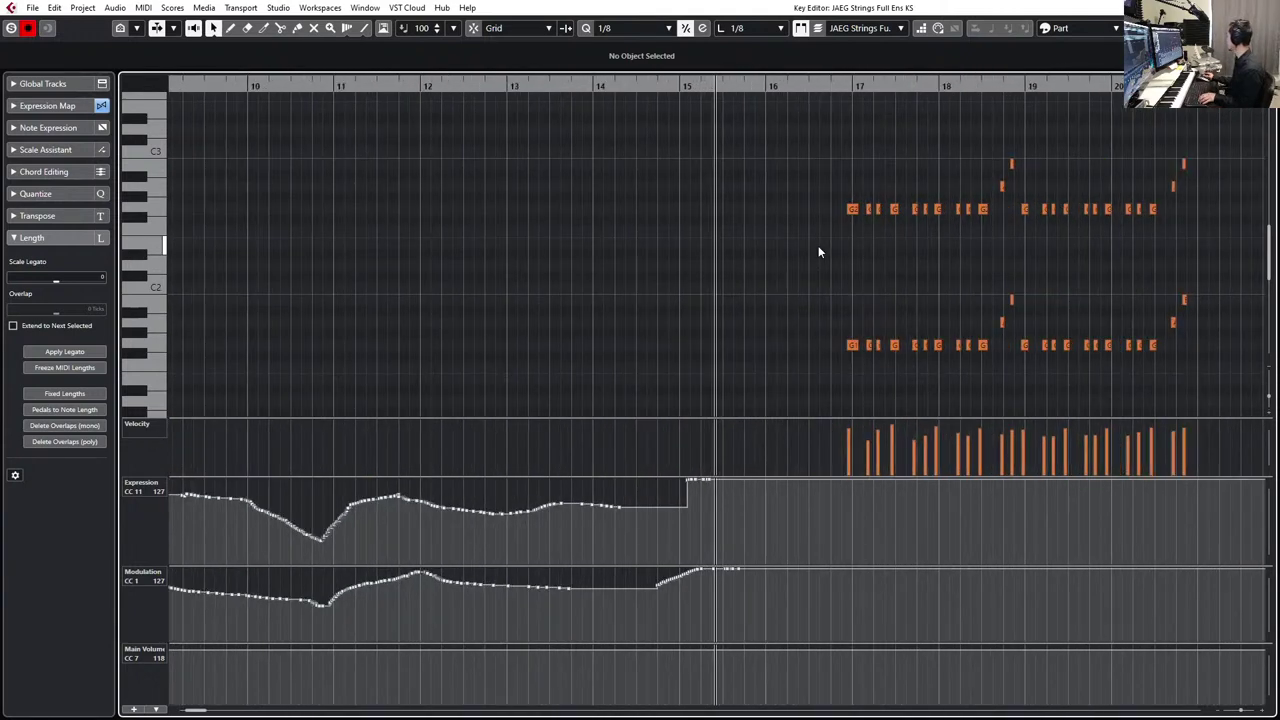
{"action": "scroll", "coordinate": [818, 250], "scroll_direction": "right", "scroll_amount": 5}
{"action": "left_click_drag", "start_coordinate": [556, 206], "coordinate": [943, 396]}
{"action": "key", "text": "q"}
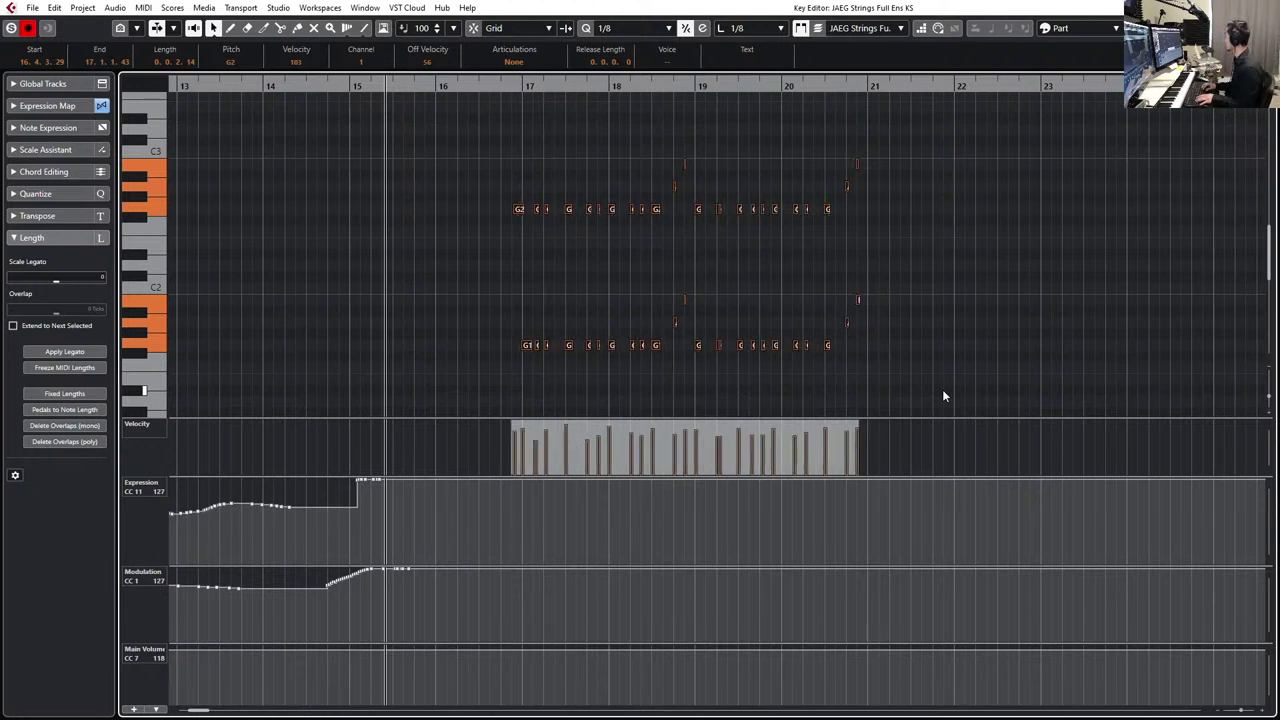
{"action": "scroll", "coordinate": [644, 168], "scroll_direction": "down", "scroll_amount": 2}
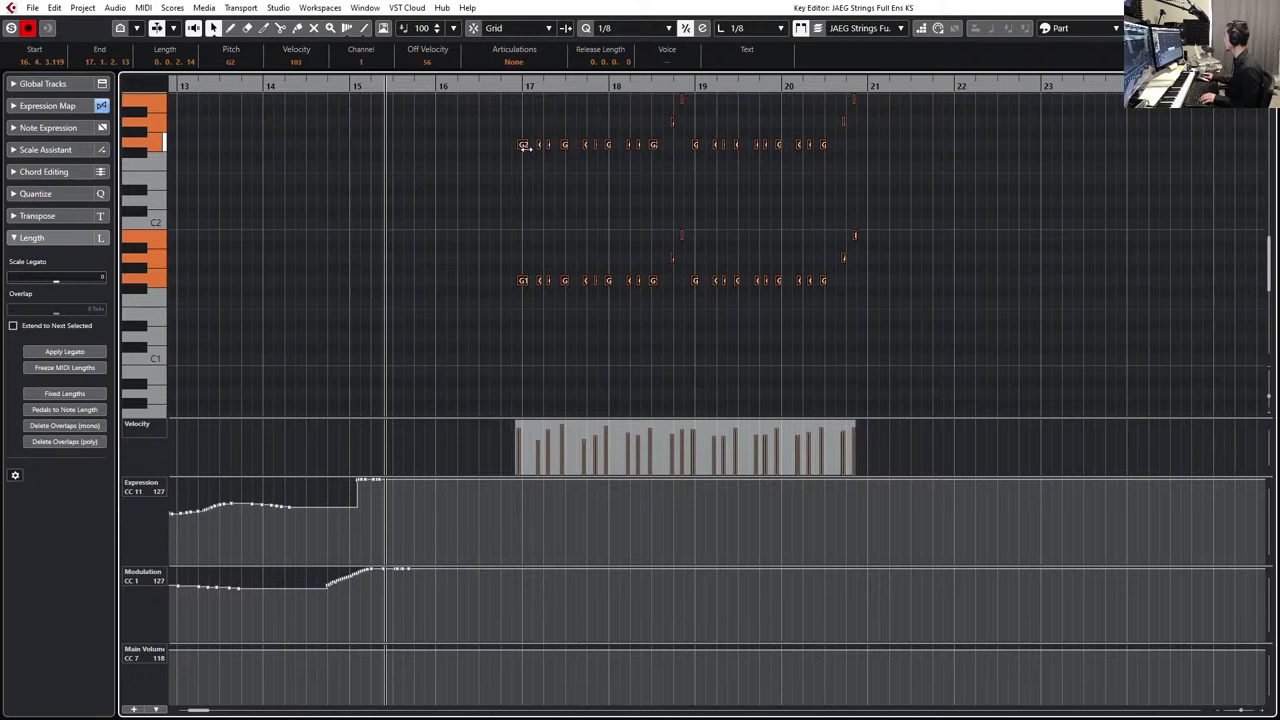
{"action": "left_click_drag", "start_coordinate": [522, 149], "coordinate": [528, 149]}
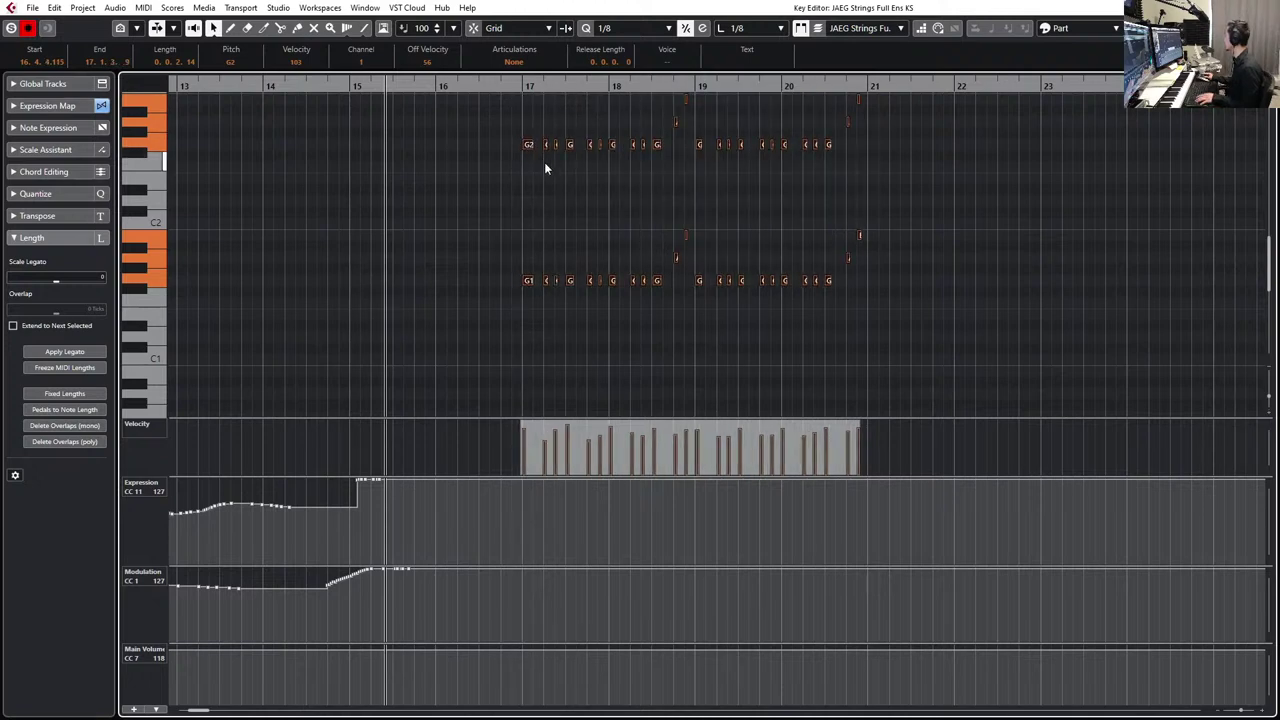
{"action": "key", "text": "alt+space"}
{"action": "scroll", "coordinate": [662, 169], "scroll_direction": "up", "scroll_amount": 6}
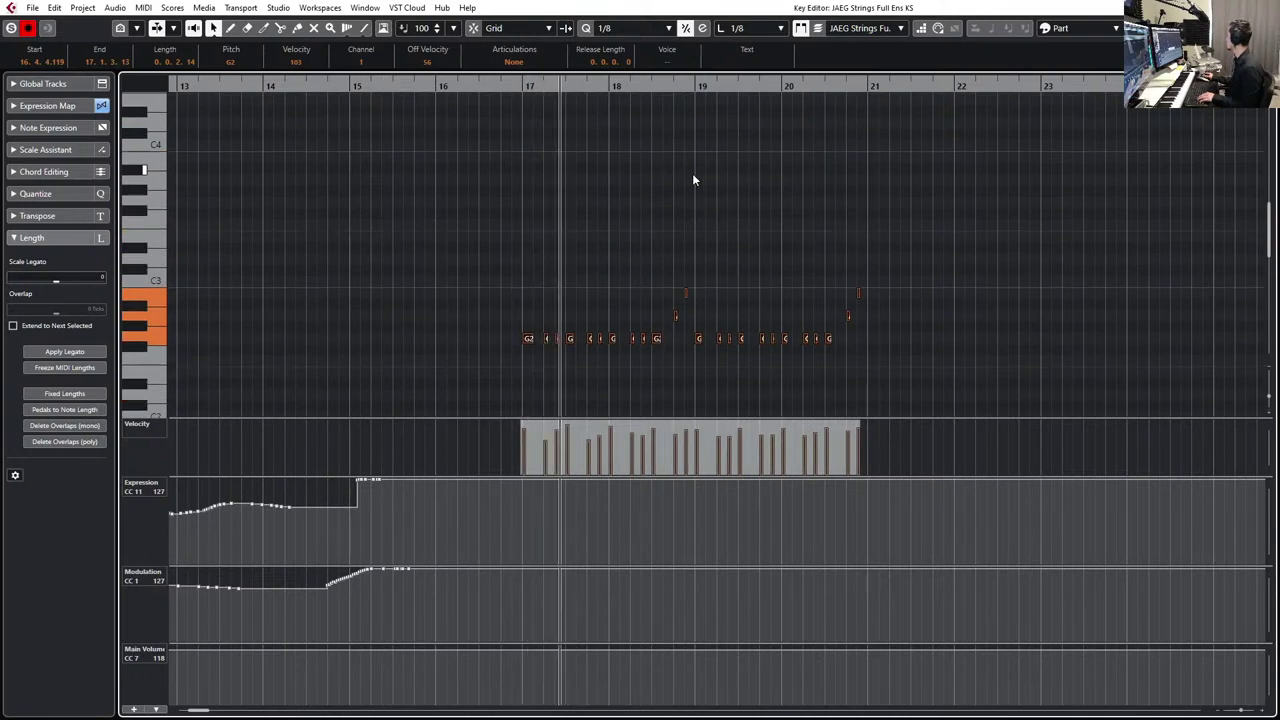
{"action": "scroll", "coordinate": [692, 173], "scroll_direction": "down", "scroll_amount": 2}
{"action": "key", "text": "Return"}
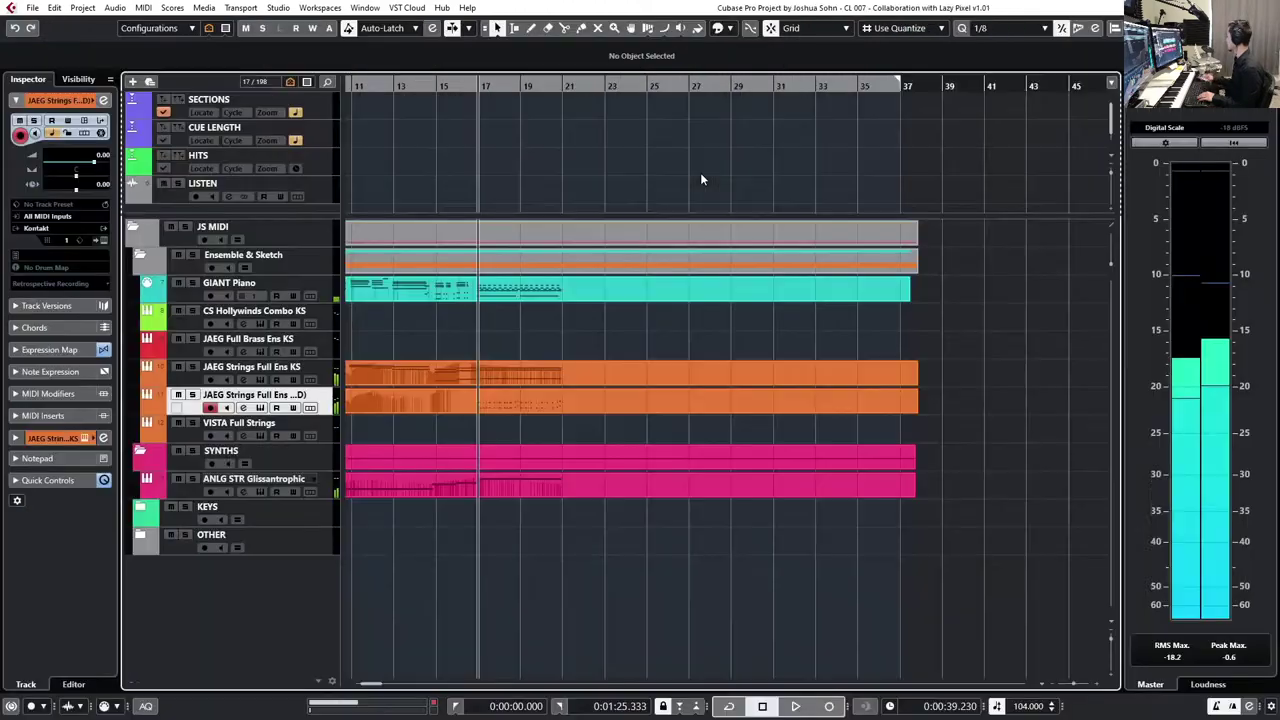
- Set the duplicated strings track's delay to -140 and audition the track soloed and in the full mix
{"action": "left_click", "coordinate": [101, 184]}
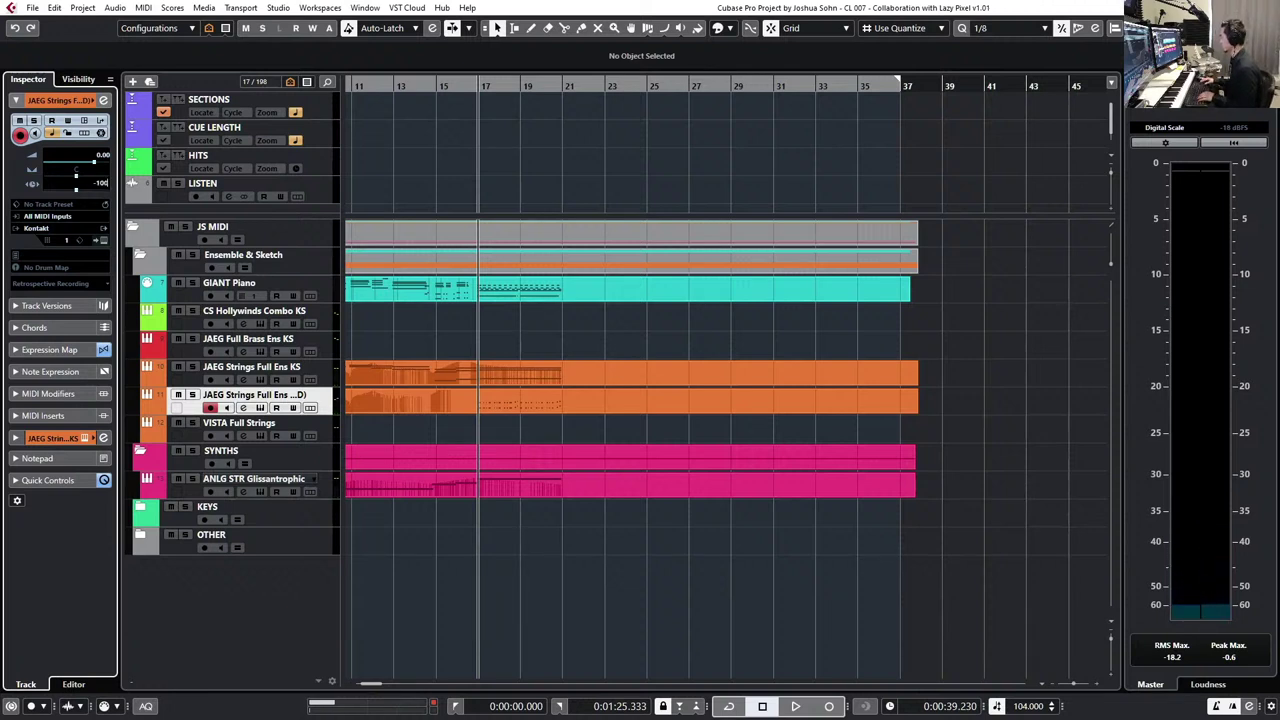
{"action": "key", "text": "s"}
{"action": "key", "text": "space"}
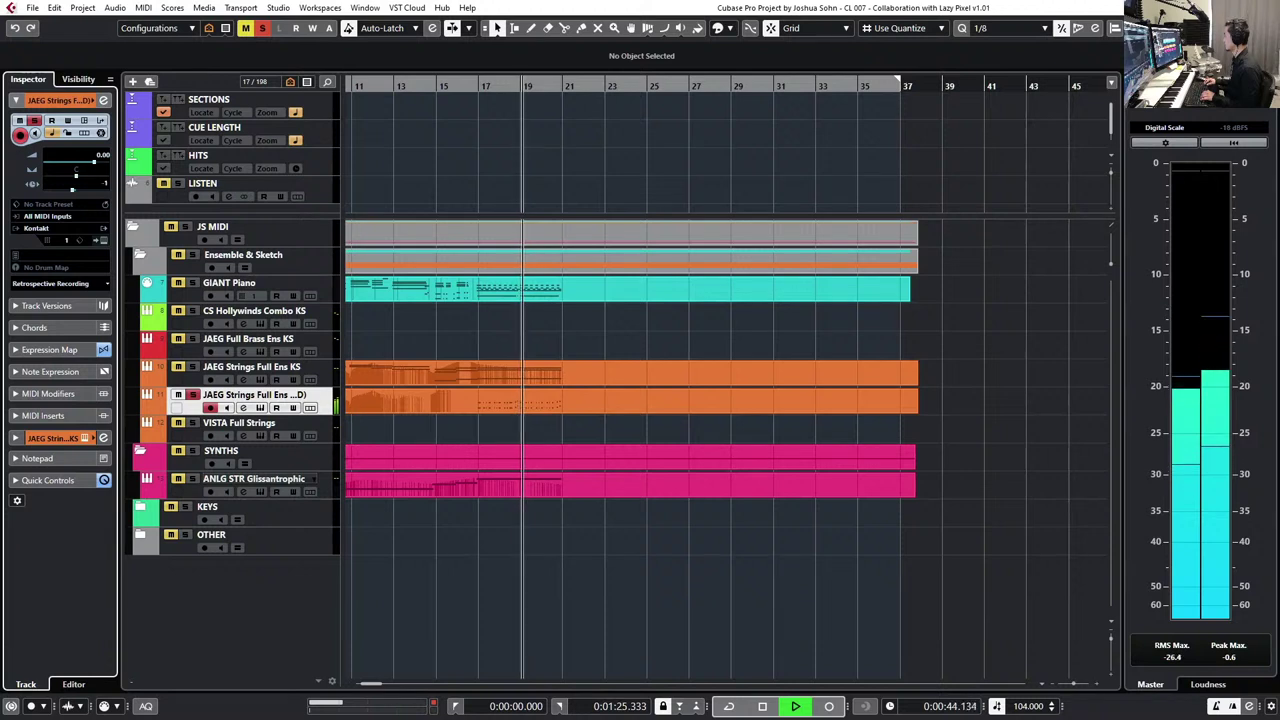
{"action": "key", "text": "space"}
{"action": "key", "text": "space"}
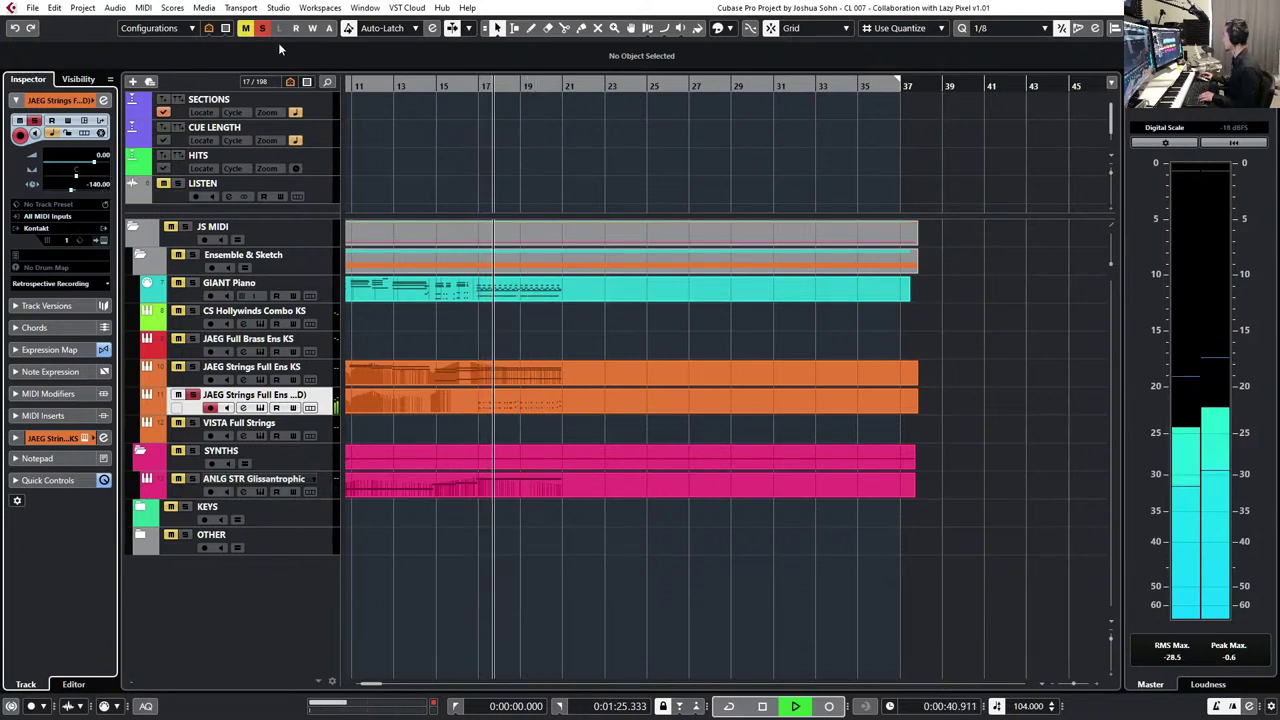
{"action": "left_click", "coordinate": [449, 84]}
{"action": "key", "text": "space"}
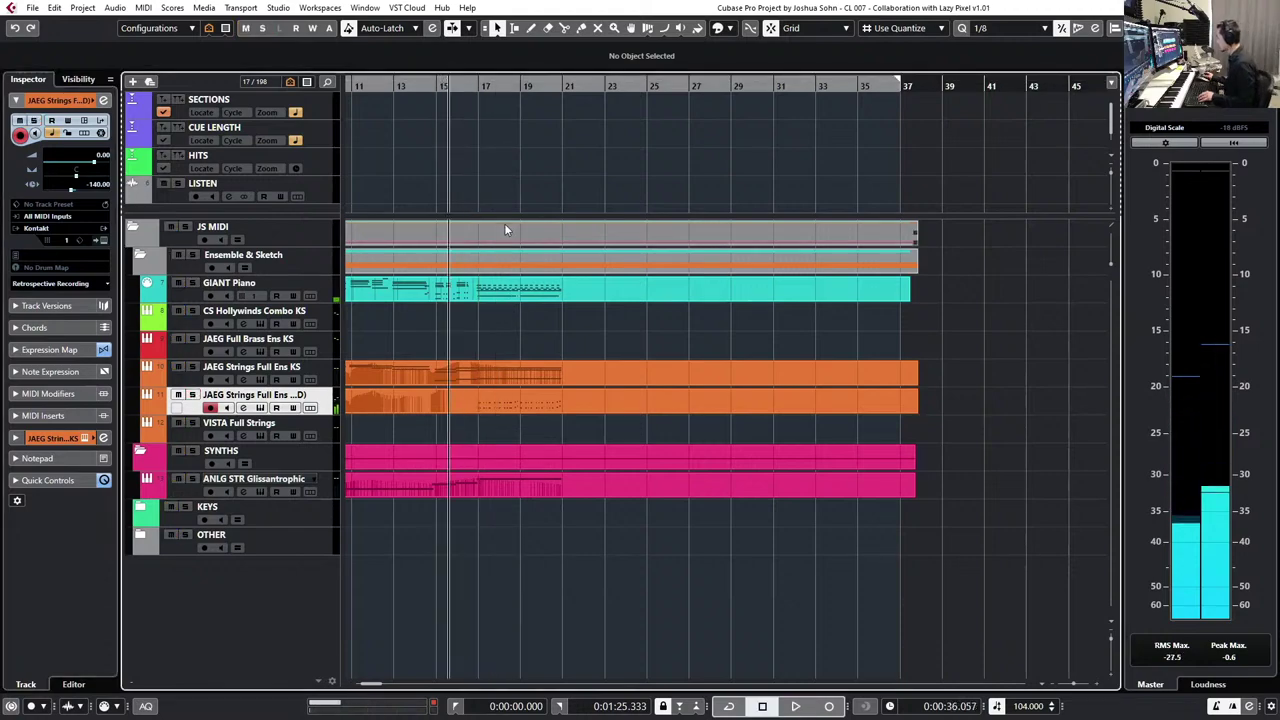
{"action": "key", "text": "space"}
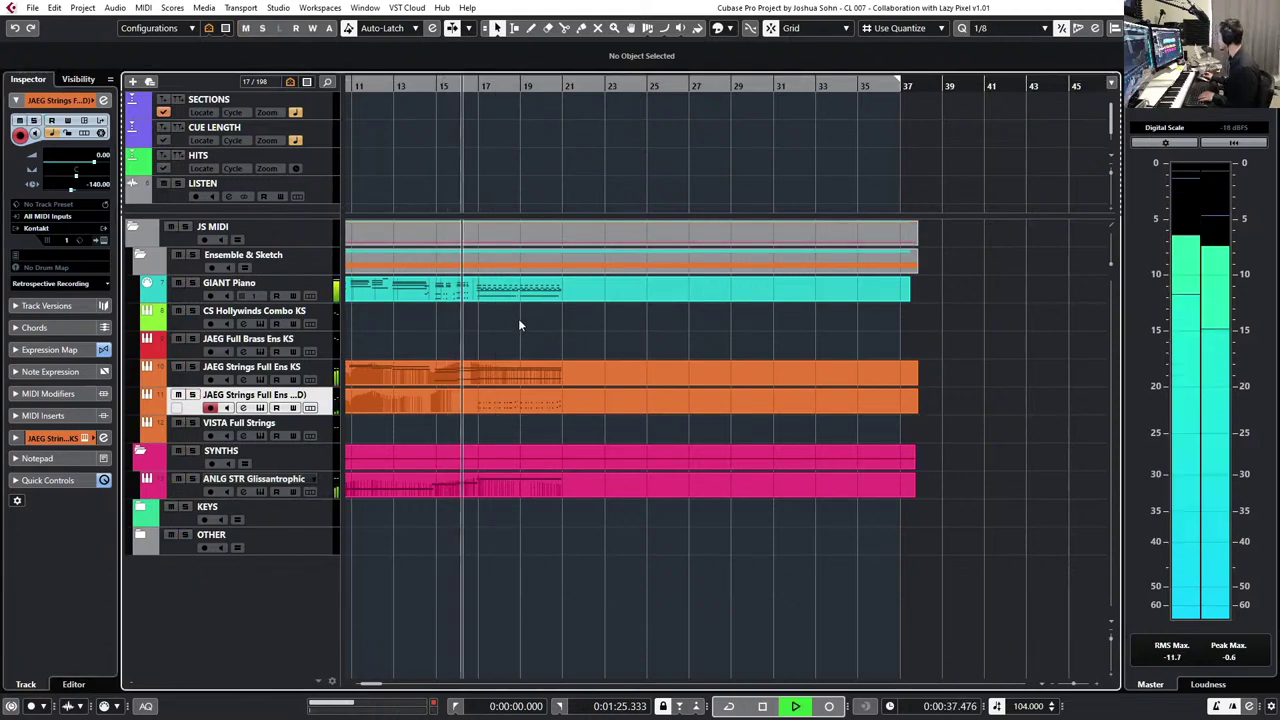
- Examine the low E2, F#2 and G2 notes of the original JAEG strings part from bar 15 on and return to the arrangement
{"action": "double_click", "coordinate": [506, 370]}
{"action": "scroll", "coordinate": [664, 282], "scroll_direction": "right", "scroll_amount": 5}
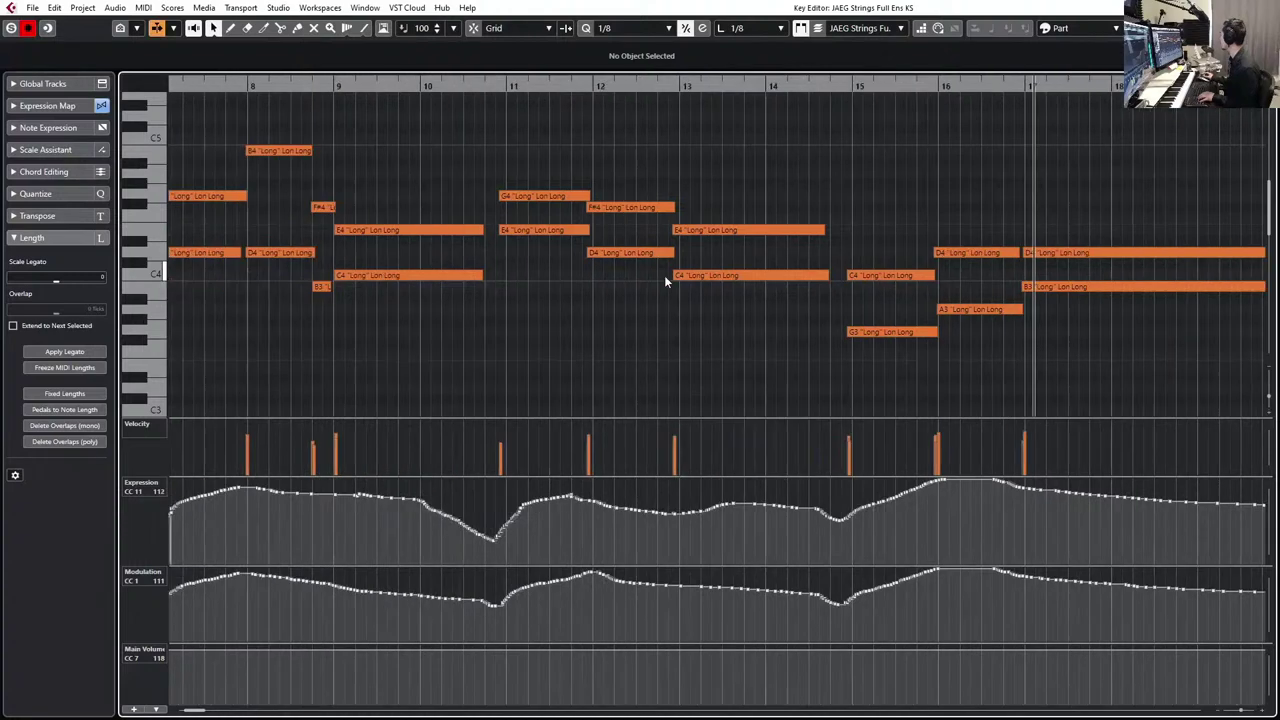
{"action": "scroll", "coordinate": [664, 282], "scroll_direction": "up", "scroll_amount": 6}
{"action": "scroll", "coordinate": [664, 282], "scroll_direction": "down", "scroll_amount": 6}
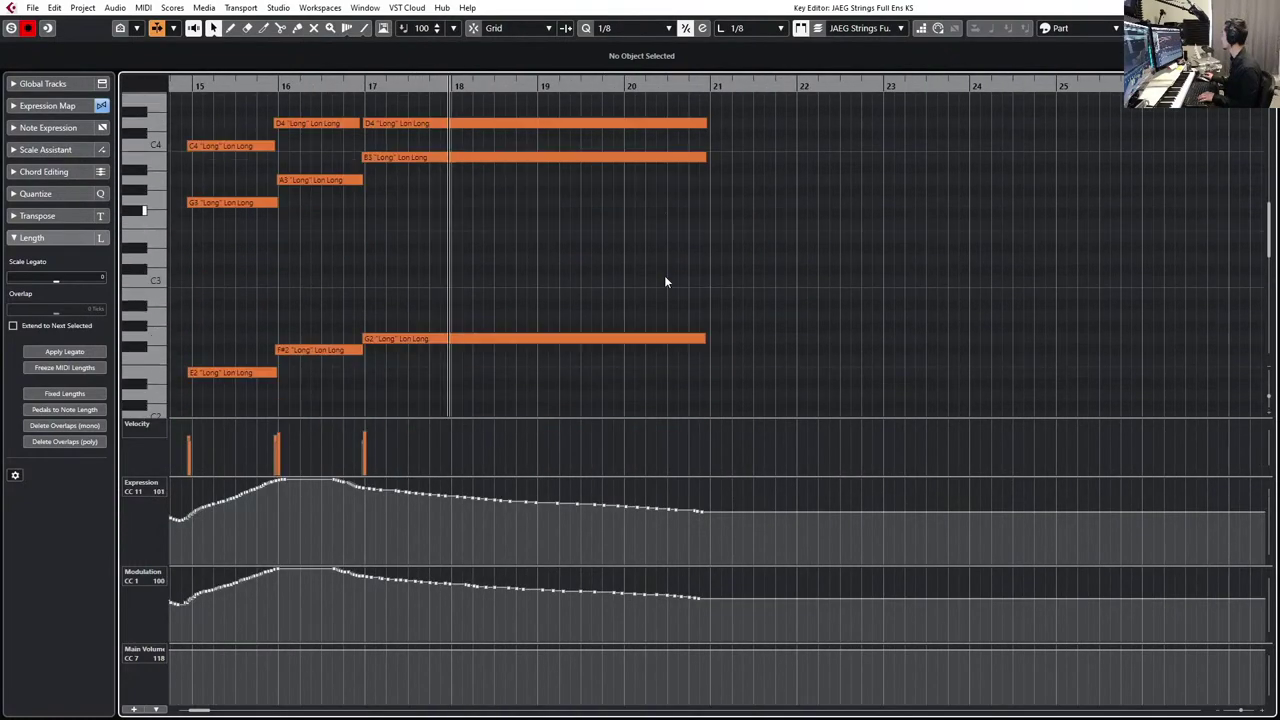
{"action": "key", "text": "space"}
{"action": "left_click", "coordinate": [540, 339]}
{"action": "left_click", "coordinate": [308, 328]}
{"action": "left_click", "coordinate": [231, 373]}
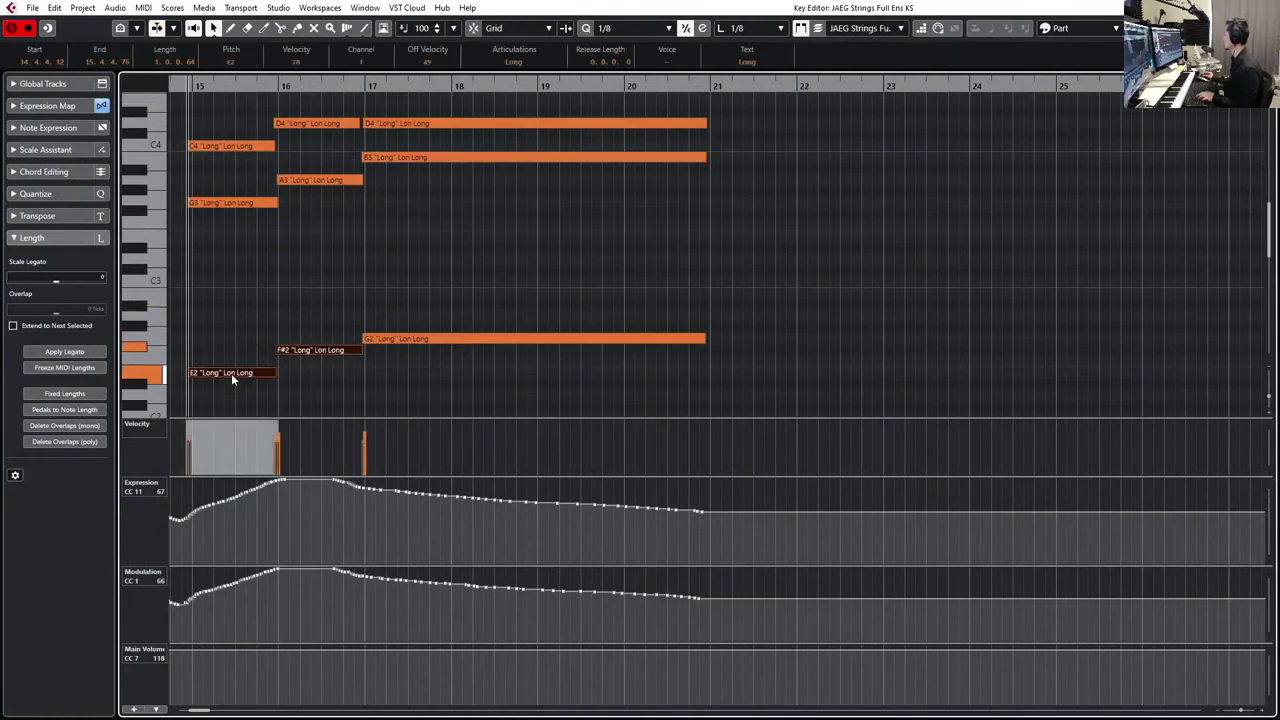
{"action": "key", "text": "space"}
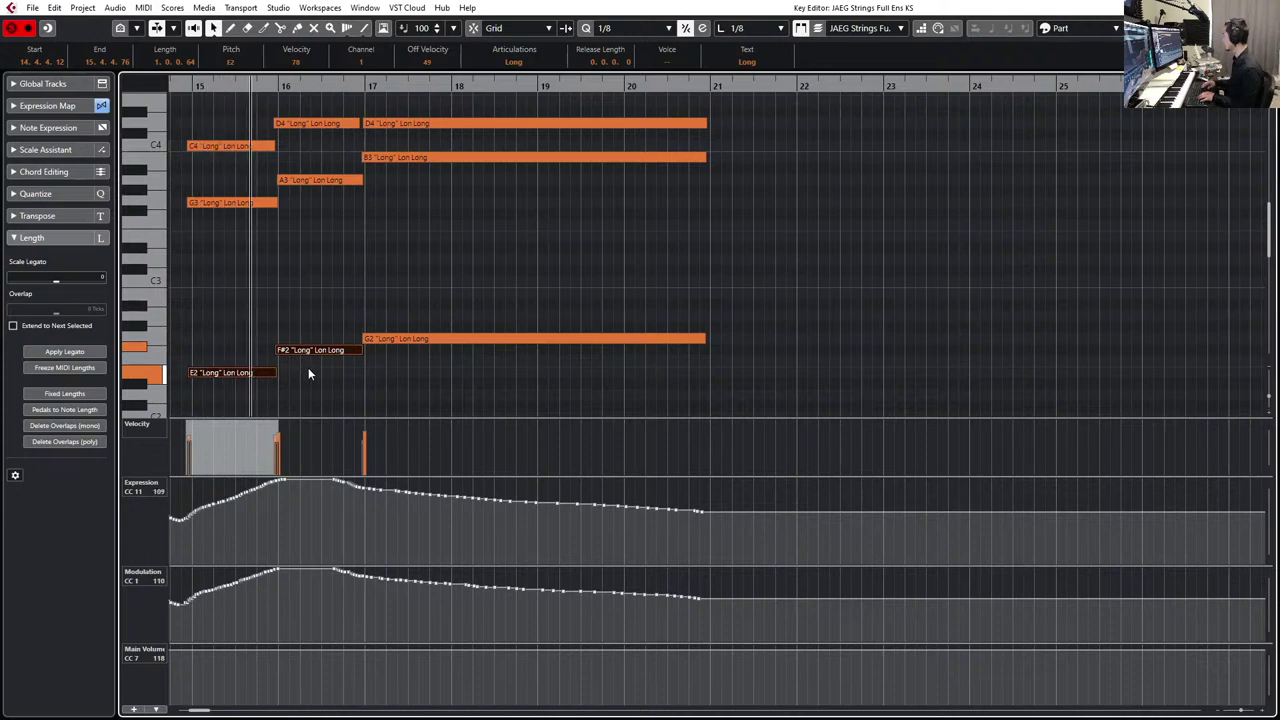
{"action": "key", "text": "Return"}
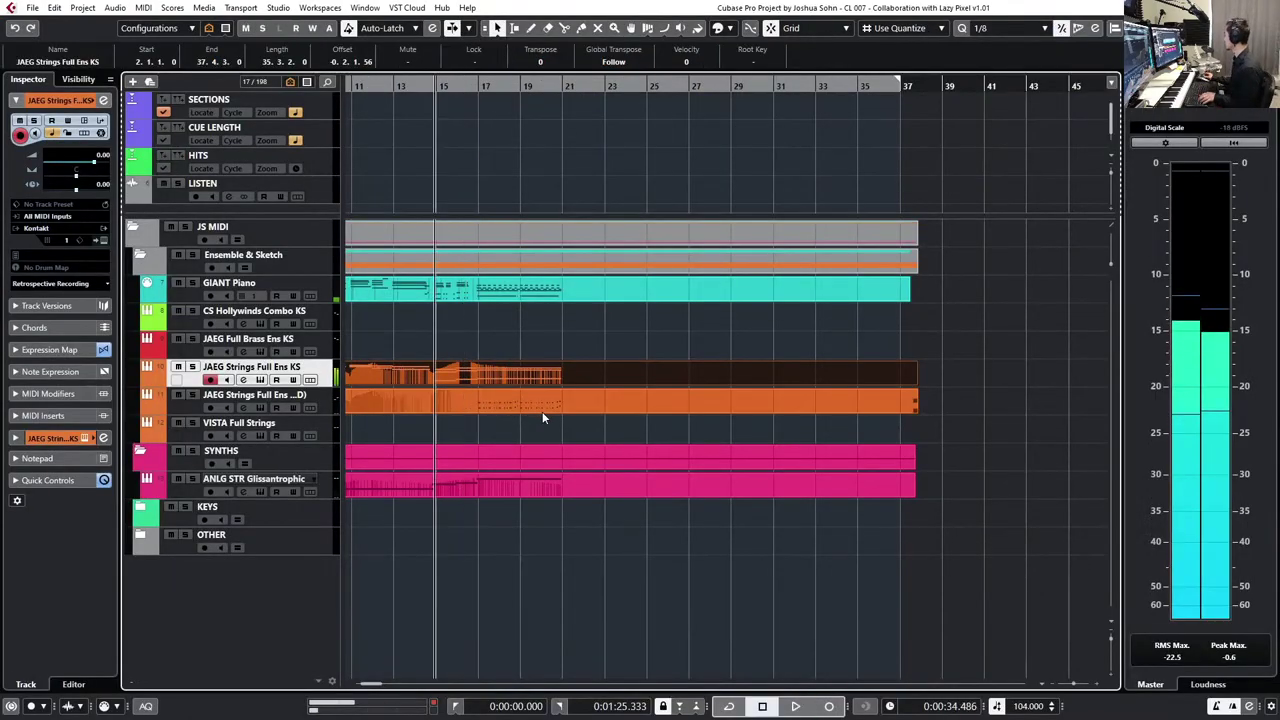
- Shorten the long G2 note at bar 17 in the original strings part to about the length of the first rhythm note and play it back
{"action": "double_click", "coordinate": [545, 402]}
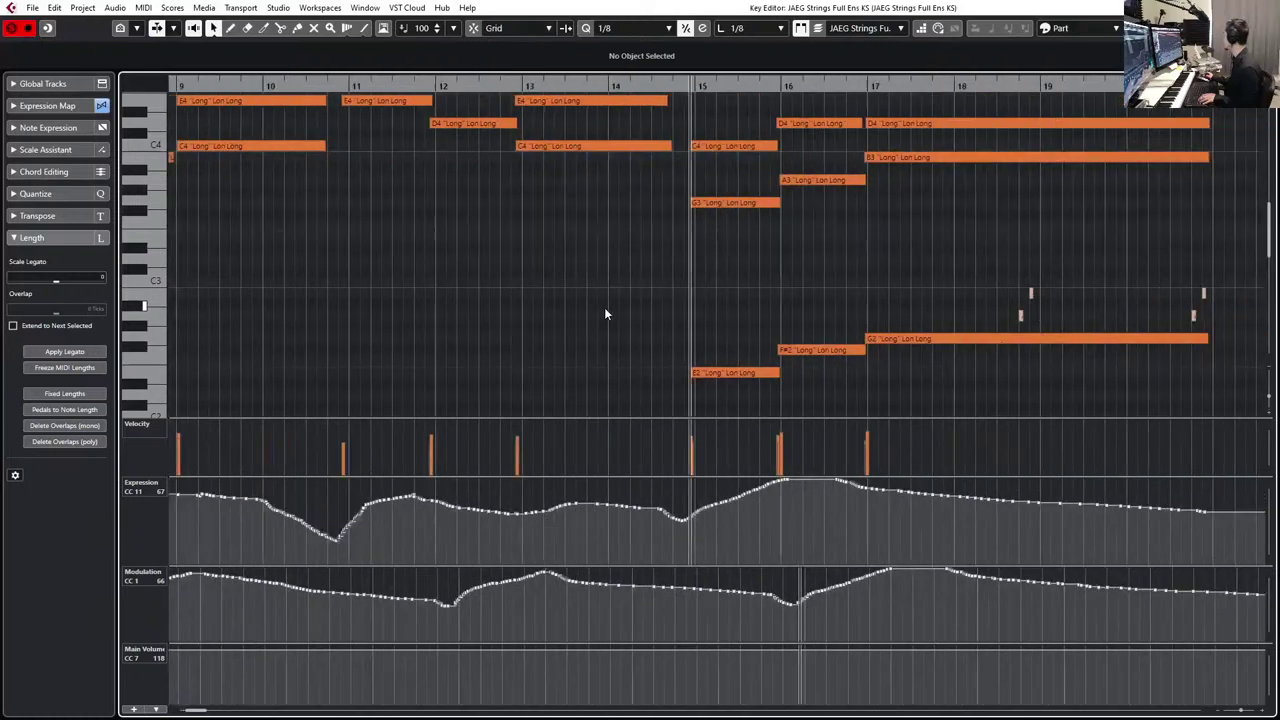
{"action": "left_click", "coordinate": [476, 339]}
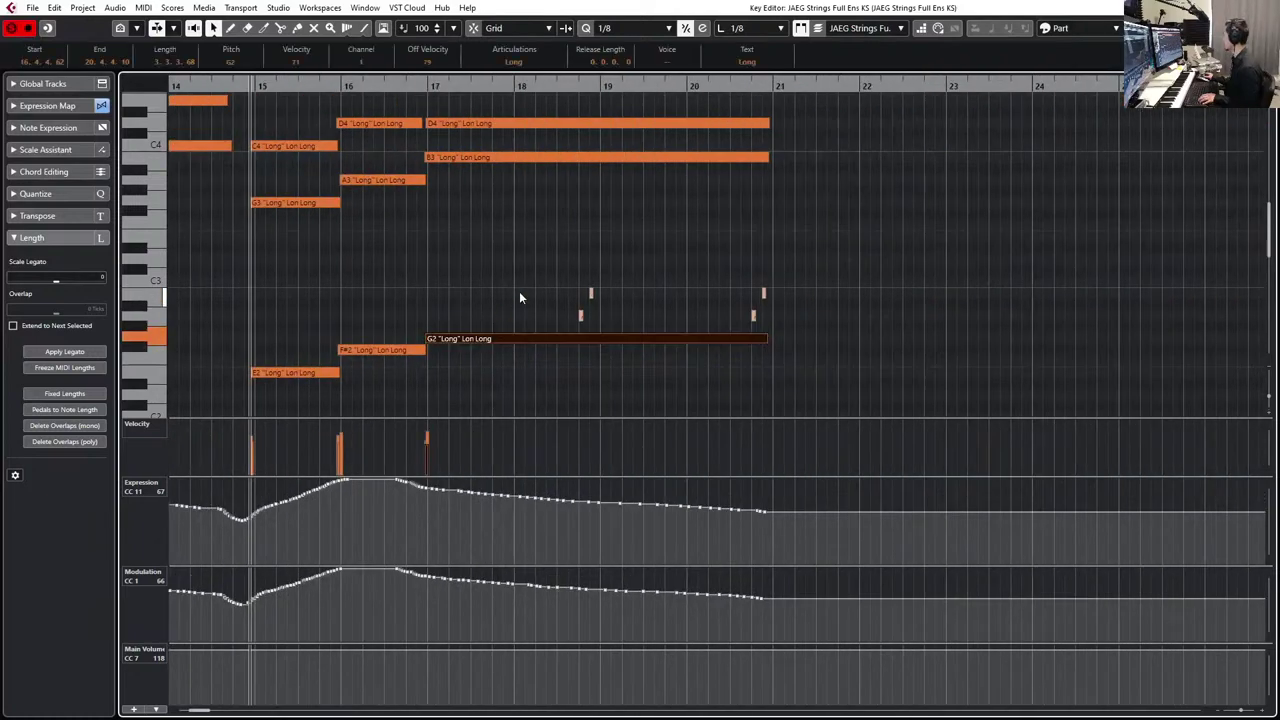
{"action": "scroll", "coordinate": [519, 291], "scroll_direction": "down", "scroll_amount": 3}
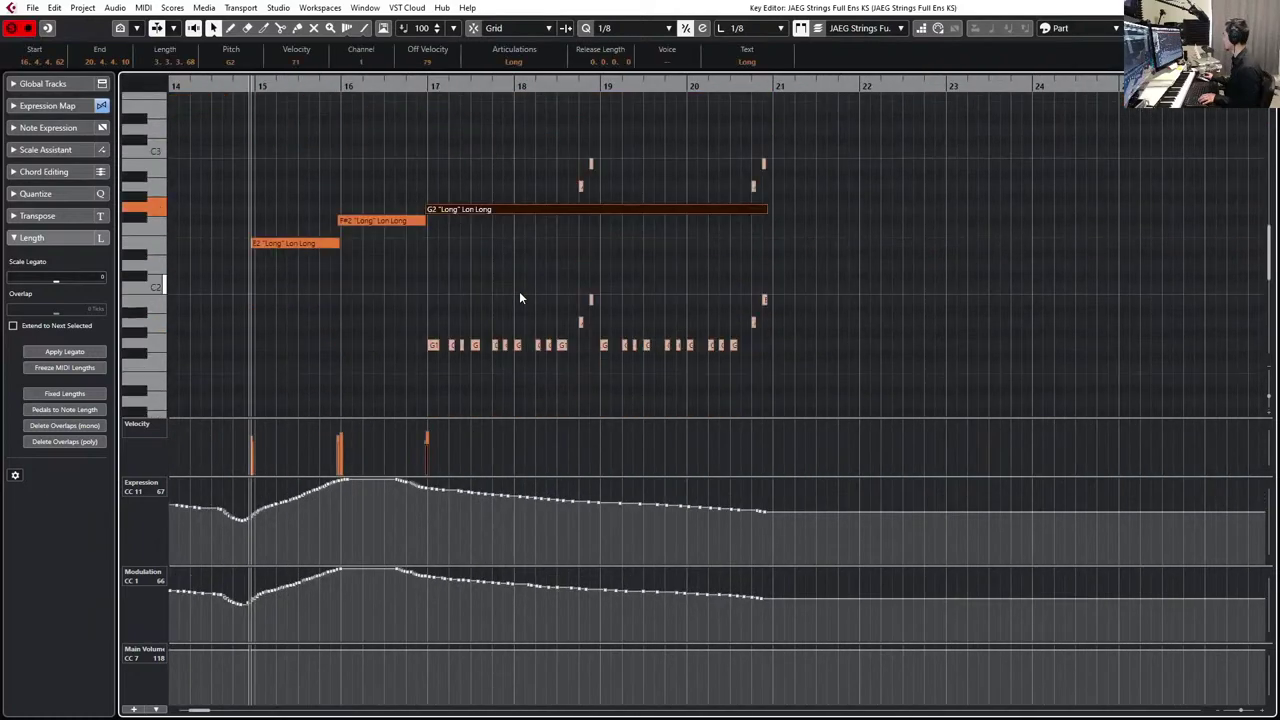
{"action": "left_click", "coordinate": [501, 237]}
{"action": "left_click", "coordinate": [519, 211]}
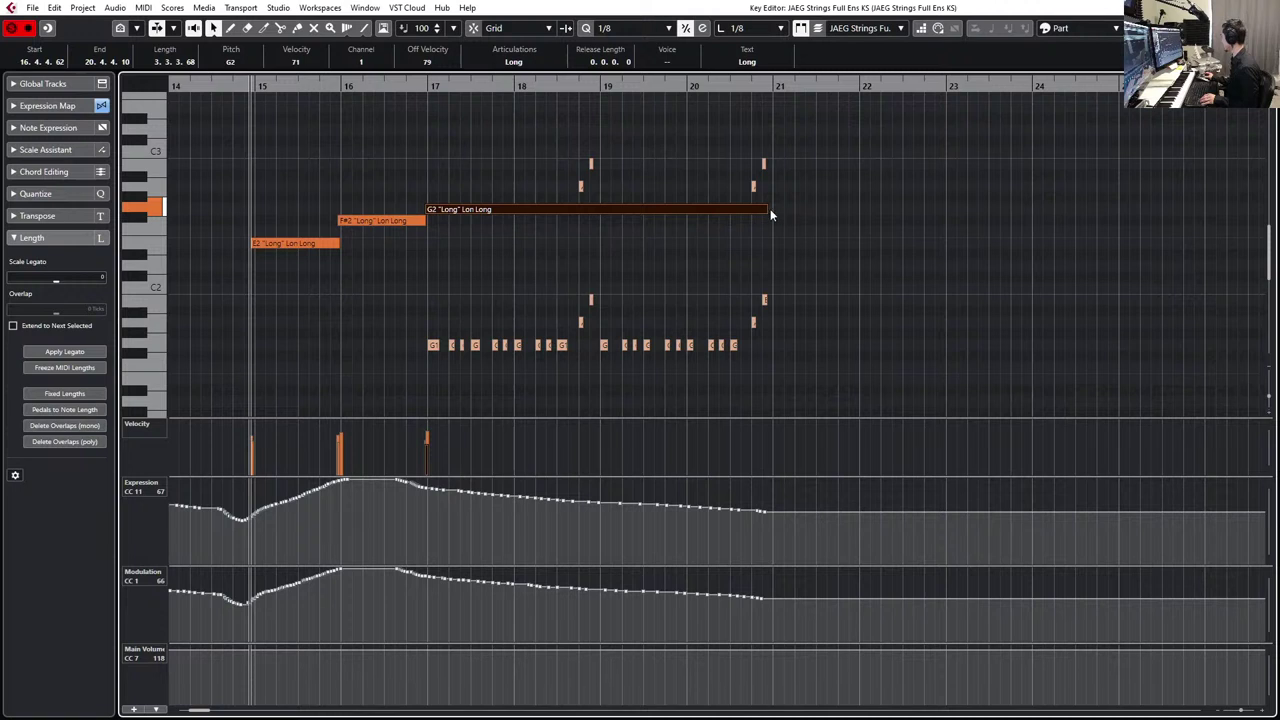
{"action": "left_click_drag", "start_coordinate": [765, 209], "coordinate": [434, 214]}
{"action": "key", "text": "space"}
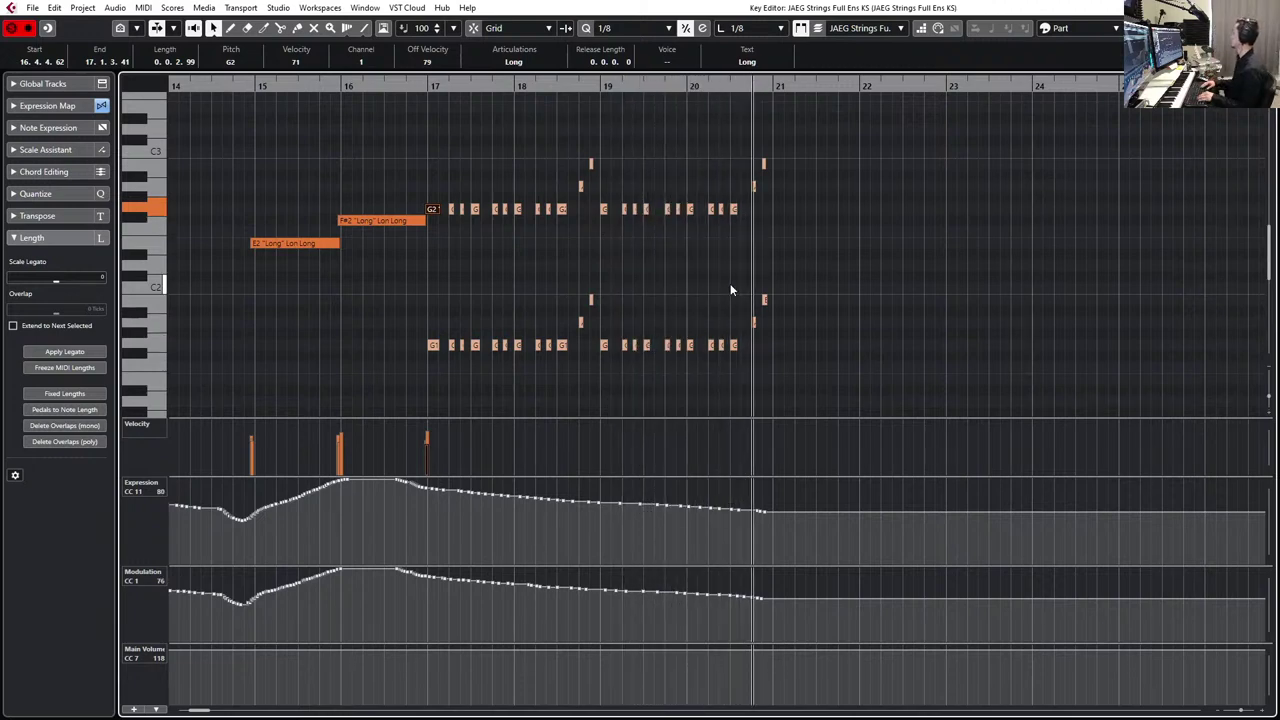
{"action": "key", "text": "space"}
{"action": "key", "text": "Escape"}
- Record a brass part on the JAEG Full Brass Ens KS track from bar 18 to bar 21, starting playback at bar 17
{"action": "scroll", "coordinate": [664, 150], "scroll_direction": "left", "scroll_amount": 2}
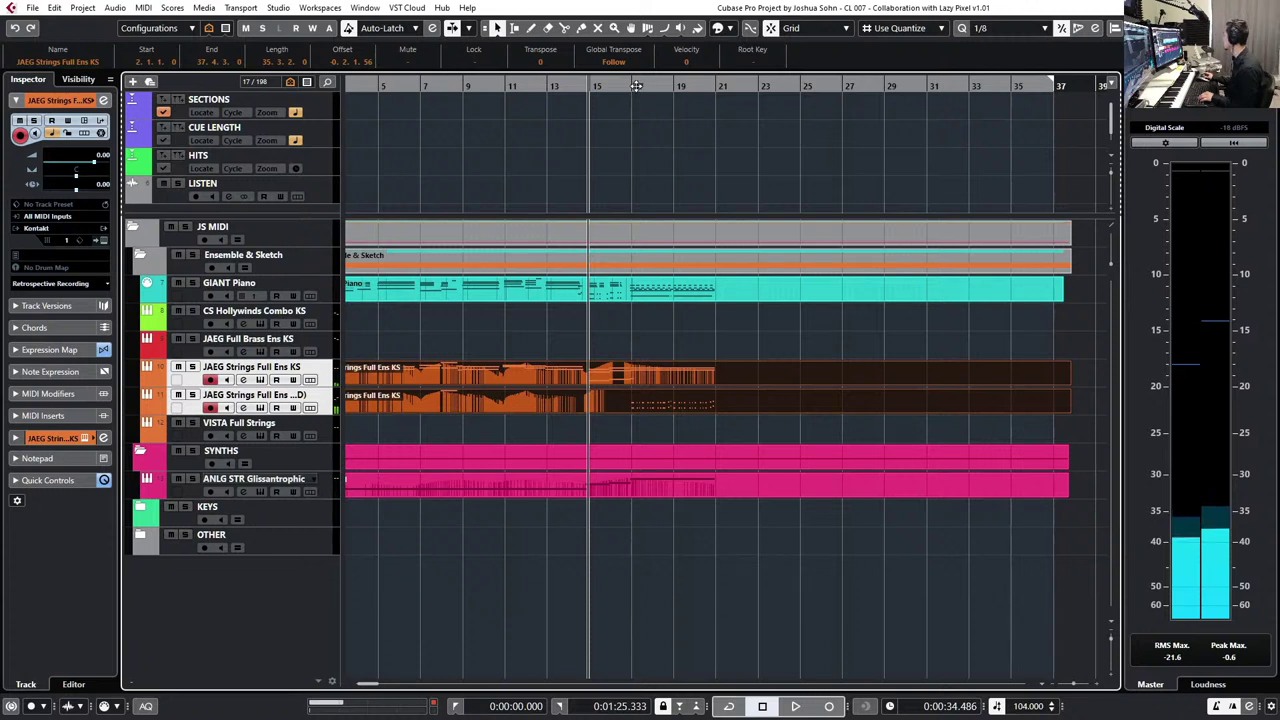
{"action": "left_click_drag", "start_coordinate": [636, 86], "coordinate": [466, 284]}
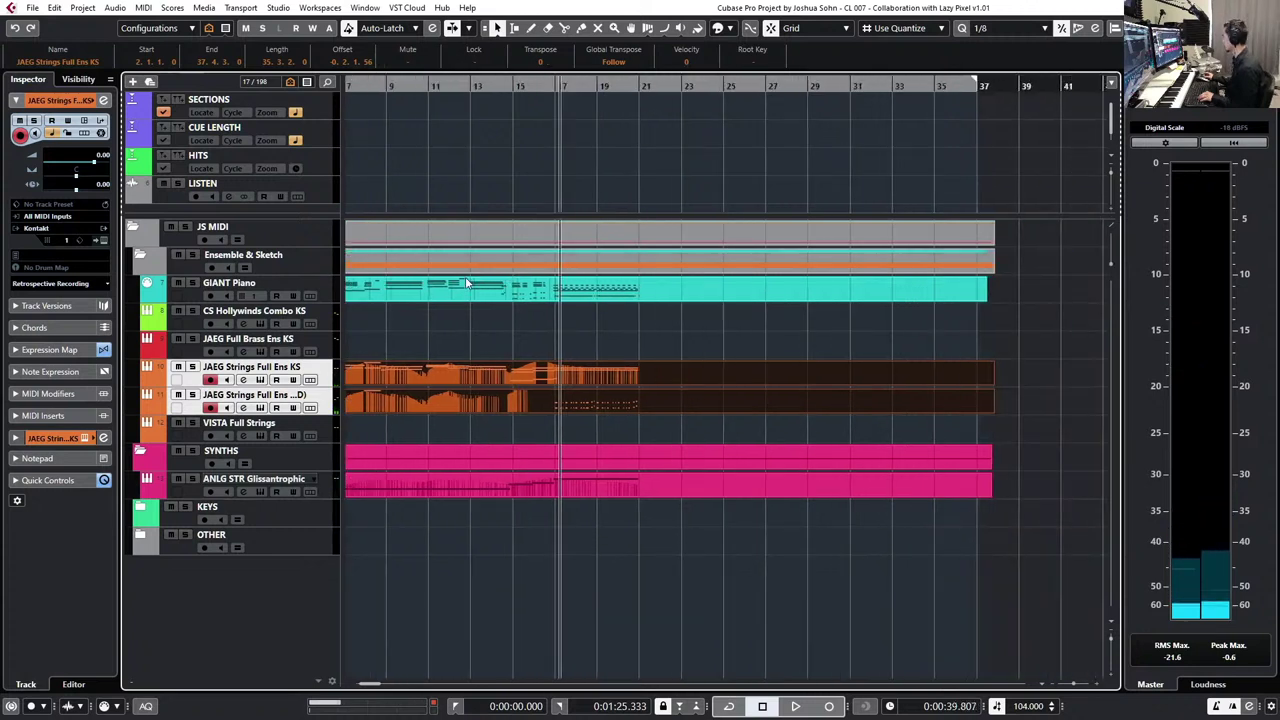
{"action": "left_click", "coordinate": [336, 310]}
{"action": "left_click", "coordinate": [334, 340]}
{"action": "left_click", "coordinate": [335, 312]}
{"action": "left_click", "coordinate": [333, 345]}
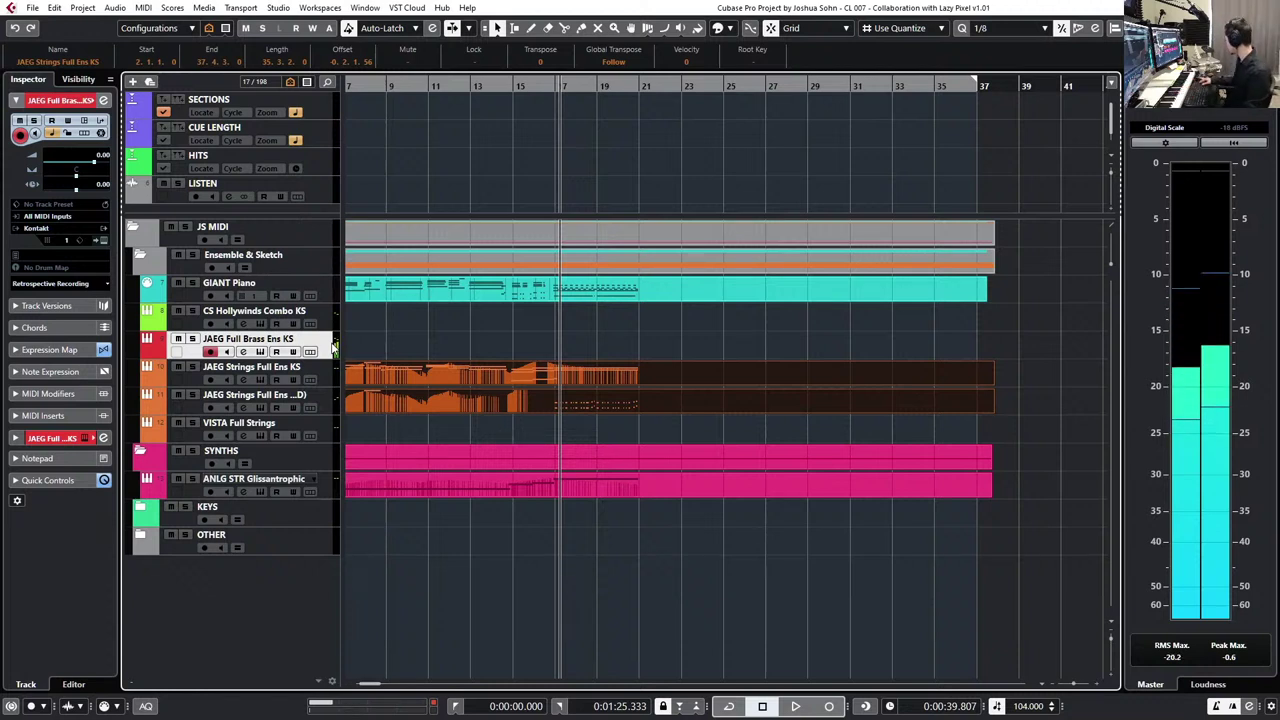
{"action": "key", "text": "space"}
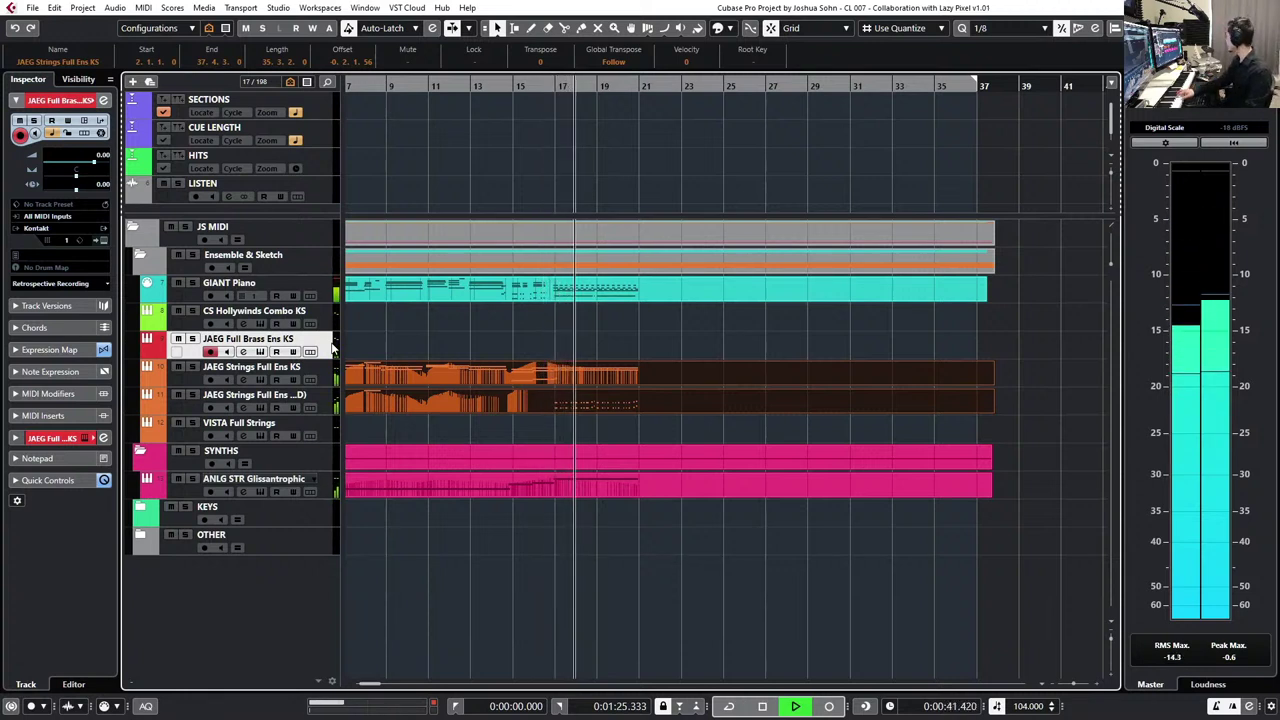
{"action": "key", "text": "KP_Multiply"}
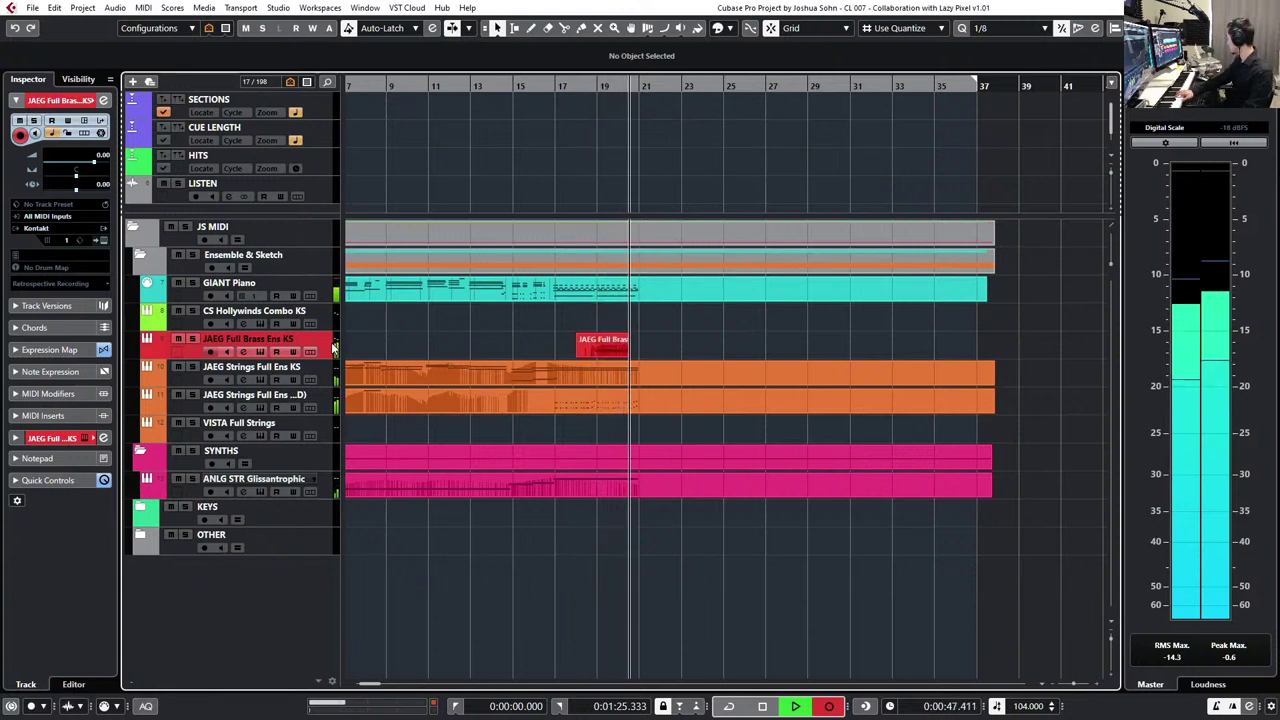
{"action": "key", "text": "space"}
{"action": "key", "text": "space"}
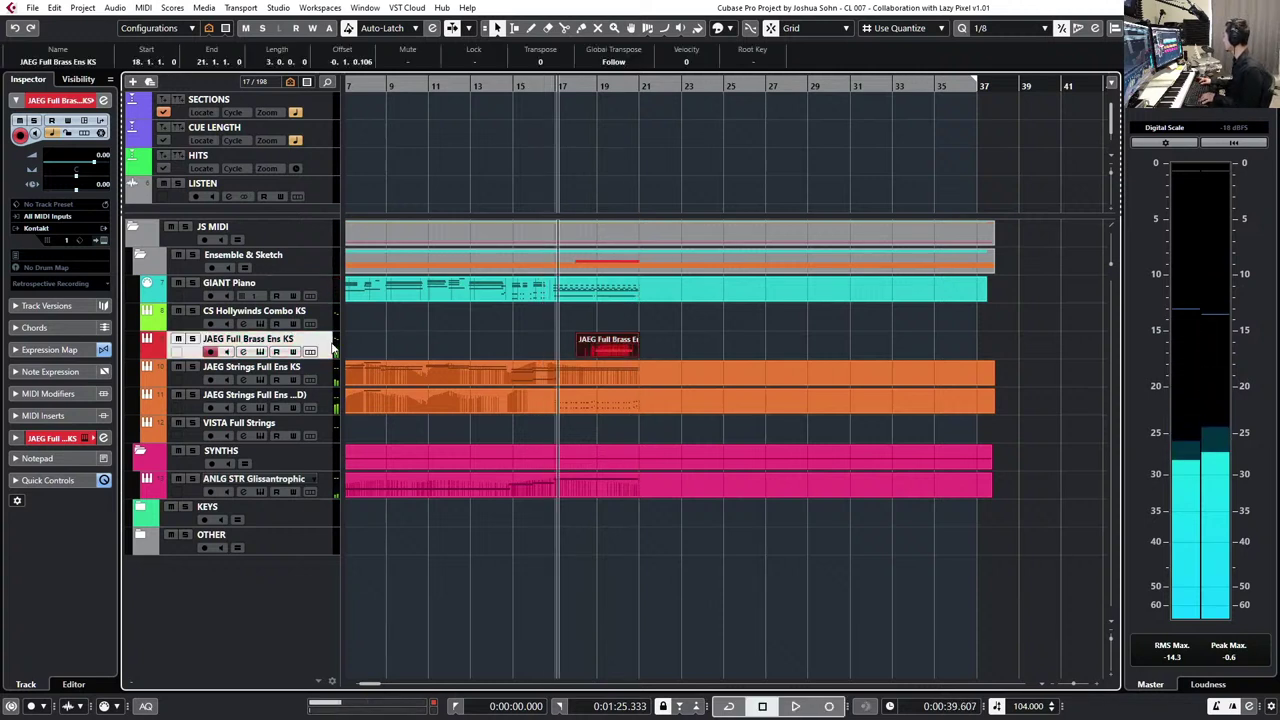
- Delete the recorded brass part and record a new take on the JAEG Full Brass Ens KS track starting at bar 17
{"action": "key", "text": "Delete"}
{"action": "key", "text": "KP_Multiply"}
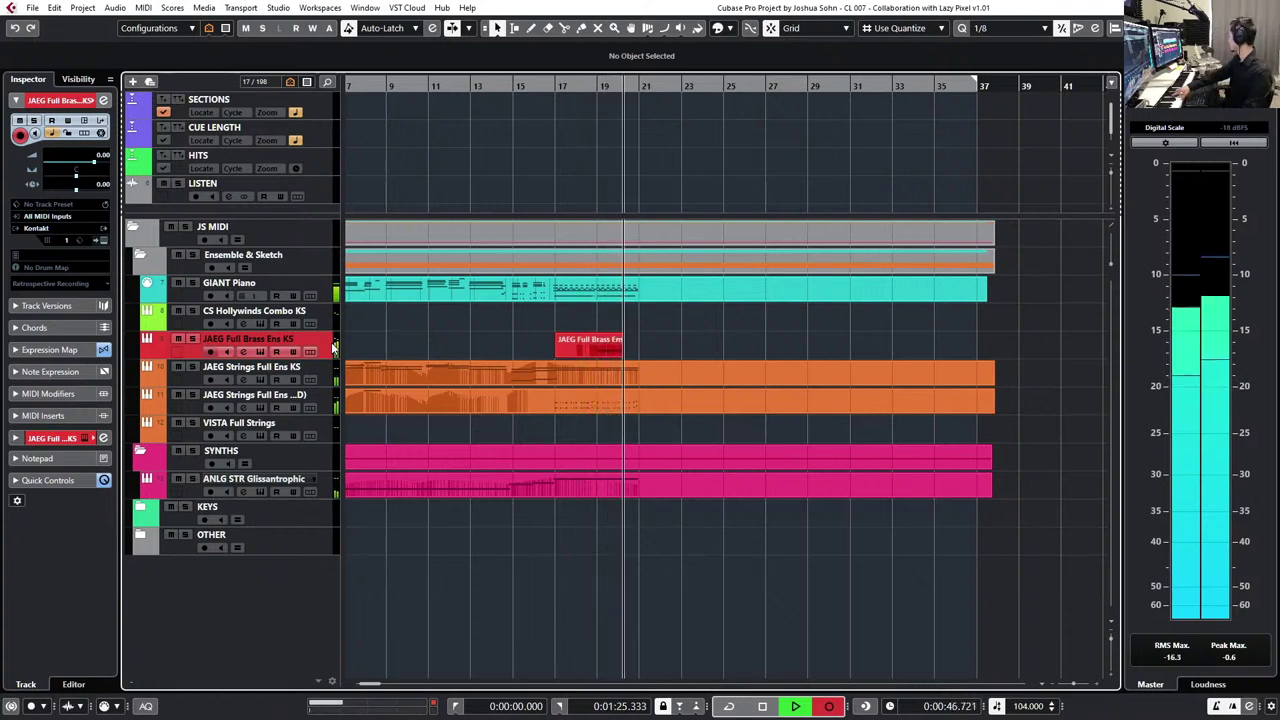
{"action": "key", "text": "space"}
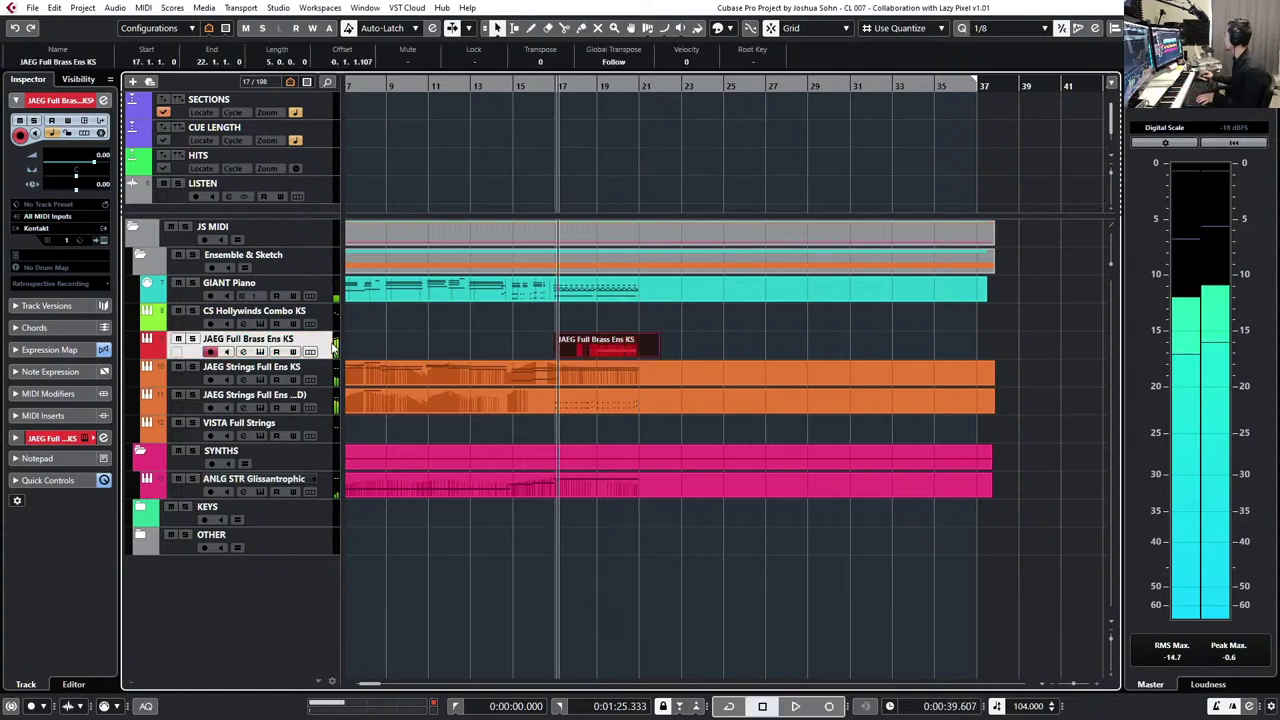
- Open the new brass part and redraw its Expression and Modulation curves with a raised attack that dips around bar 19
{"action": "double_click", "coordinate": [563, 342]}
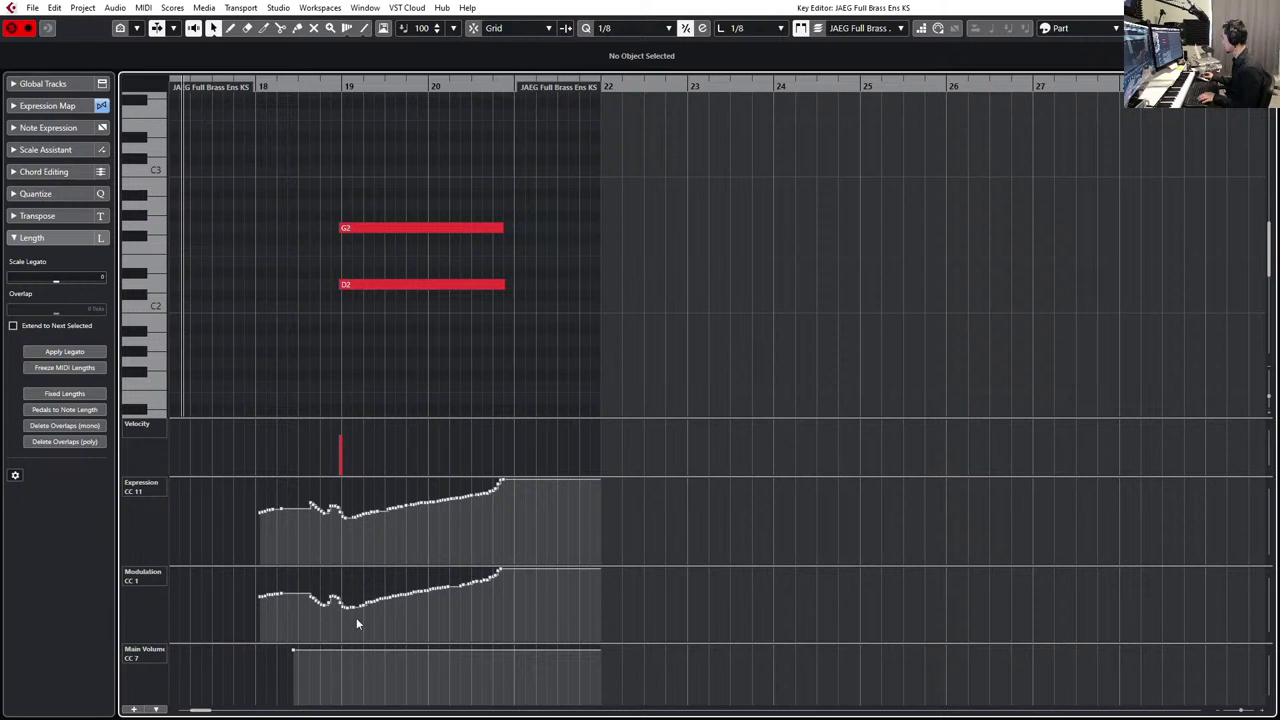
{"action": "mouse_move", "coordinate": [338, 480]}
{"action": "left_mouse_down"}
{"action": "mouse_move", "coordinate": [380, 519]}
{"action": "mouse_move", "coordinate": [337, 487]}
{"action": "left_mouse_up"}
{"action": "left_click_drag", "start_coordinate": [338, 578], "coordinate": [381, 604]}
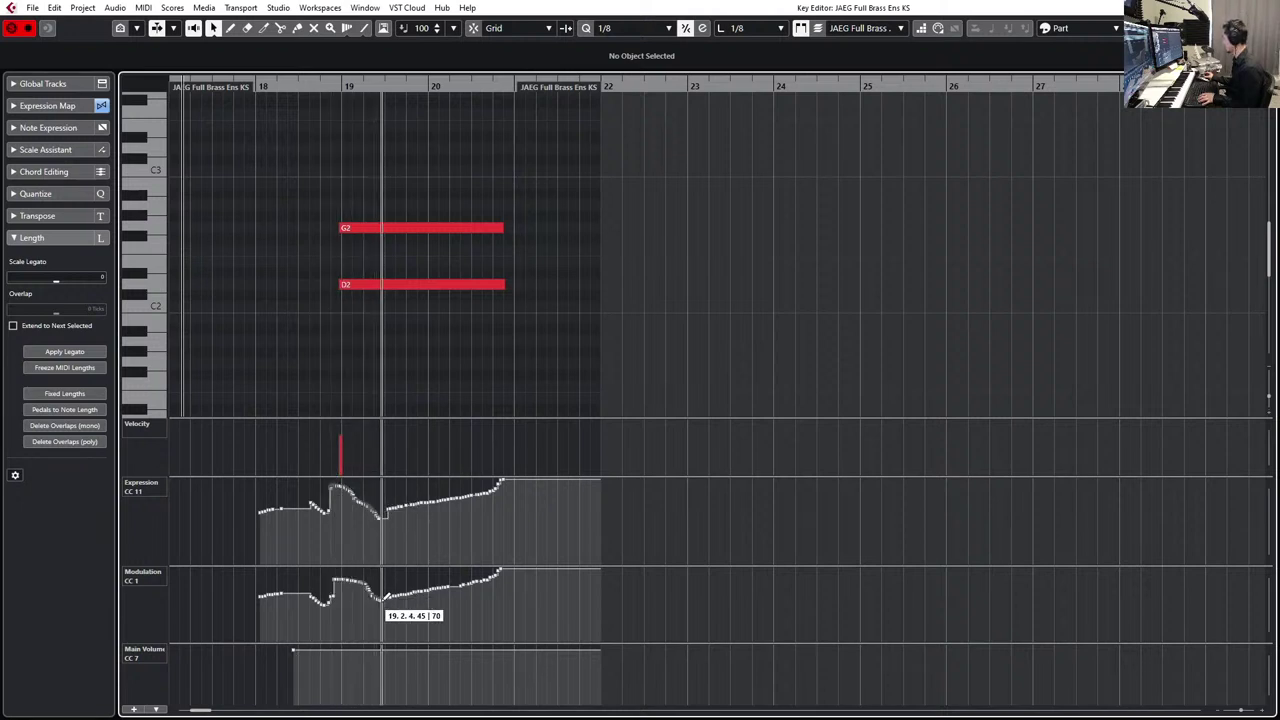
{"action": "left_click_drag", "start_coordinate": [324, 486], "coordinate": [388, 506]}
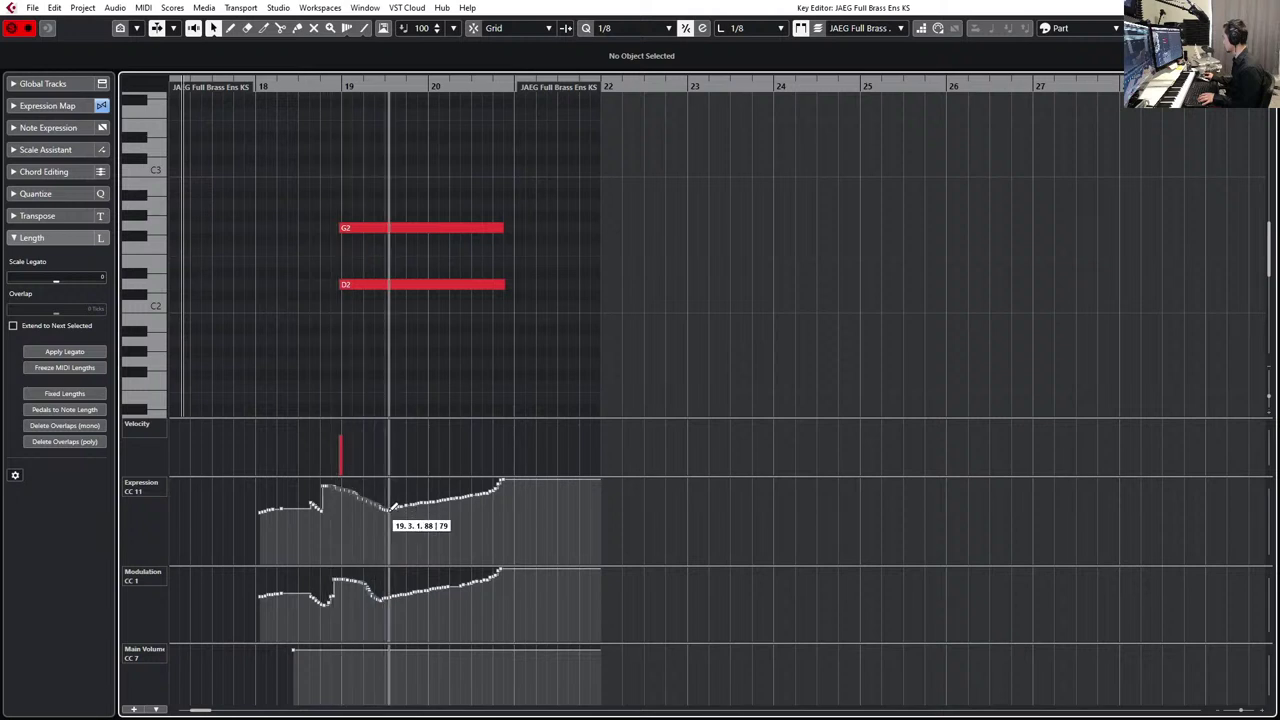
- Lower the brass part's Main Volume from bar 18 on to about 97–100, select the G2 and D2 notes and play it back
{"action": "left_click", "coordinate": [293, 654]}
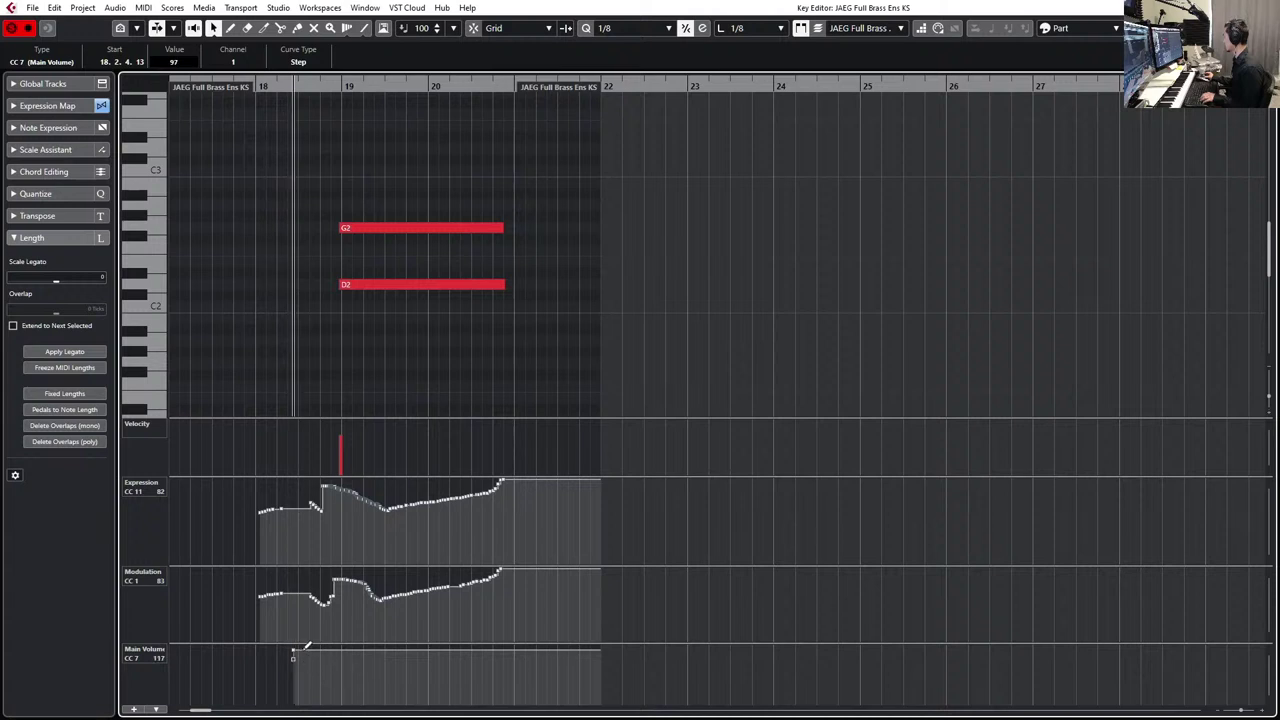
{"action": "left_click_drag", "start_coordinate": [296, 656], "coordinate": [304, 662]}
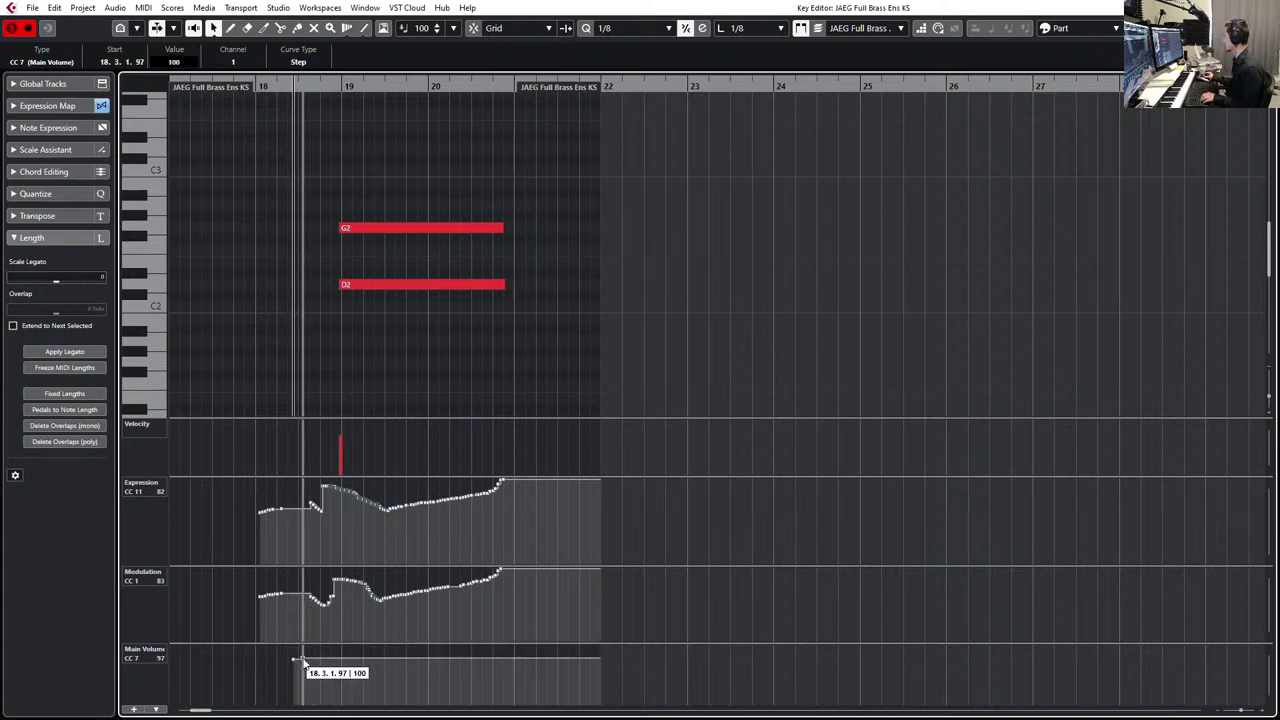
{"action": "left_click_drag", "start_coordinate": [300, 195], "coordinate": [423, 309]}
{"action": "key", "text": "space"}
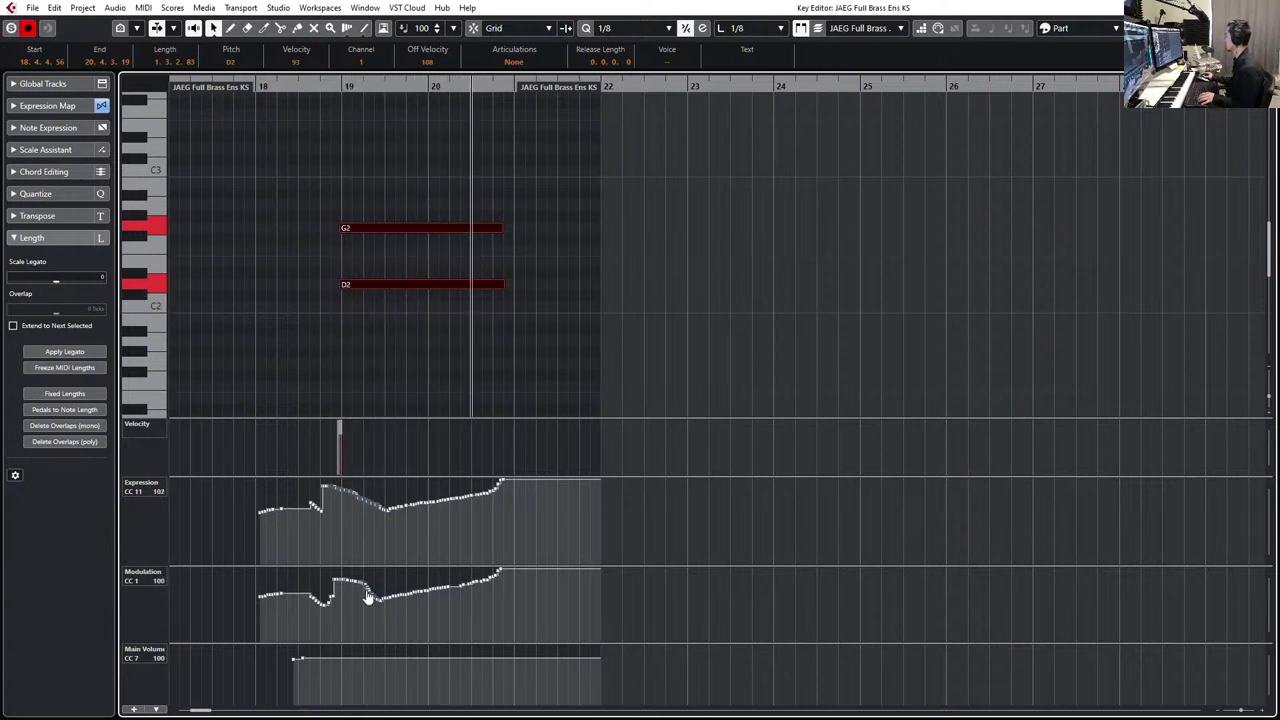
{"action": "key", "text": "space"}
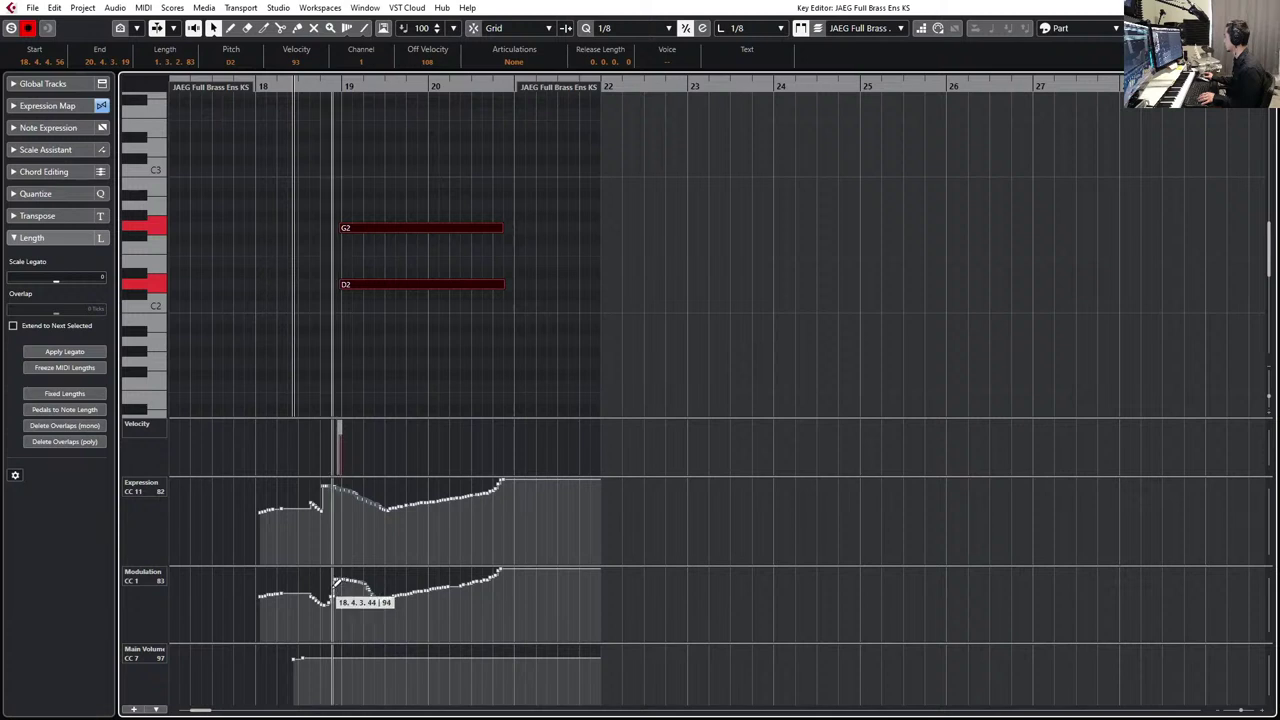
- Soften the Modulation and Expression peaks at the start of the brass notes, audition the part and return to the arrangement
{"action": "left_click", "coordinate": [358, 585]}
{"action": "left_click_drag", "start_coordinate": [358, 585], "coordinate": [381, 598]}
{"action": "mouse_move", "coordinate": [320, 483]}
{"action": "left_mouse_down"}
{"action": "mouse_move", "coordinate": [337, 508]}
{"action": "mouse_move", "coordinate": [397, 517]}
{"action": "left_mouse_up"}
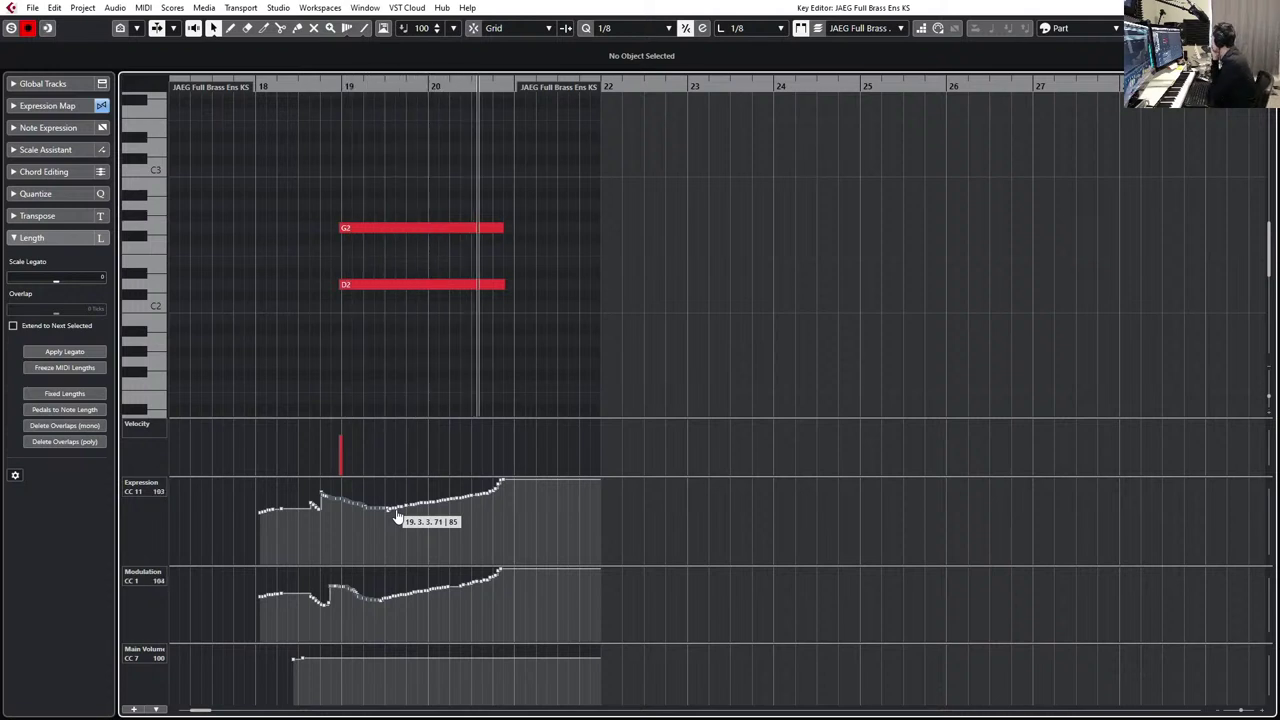
{"action": "key", "text": "space"}
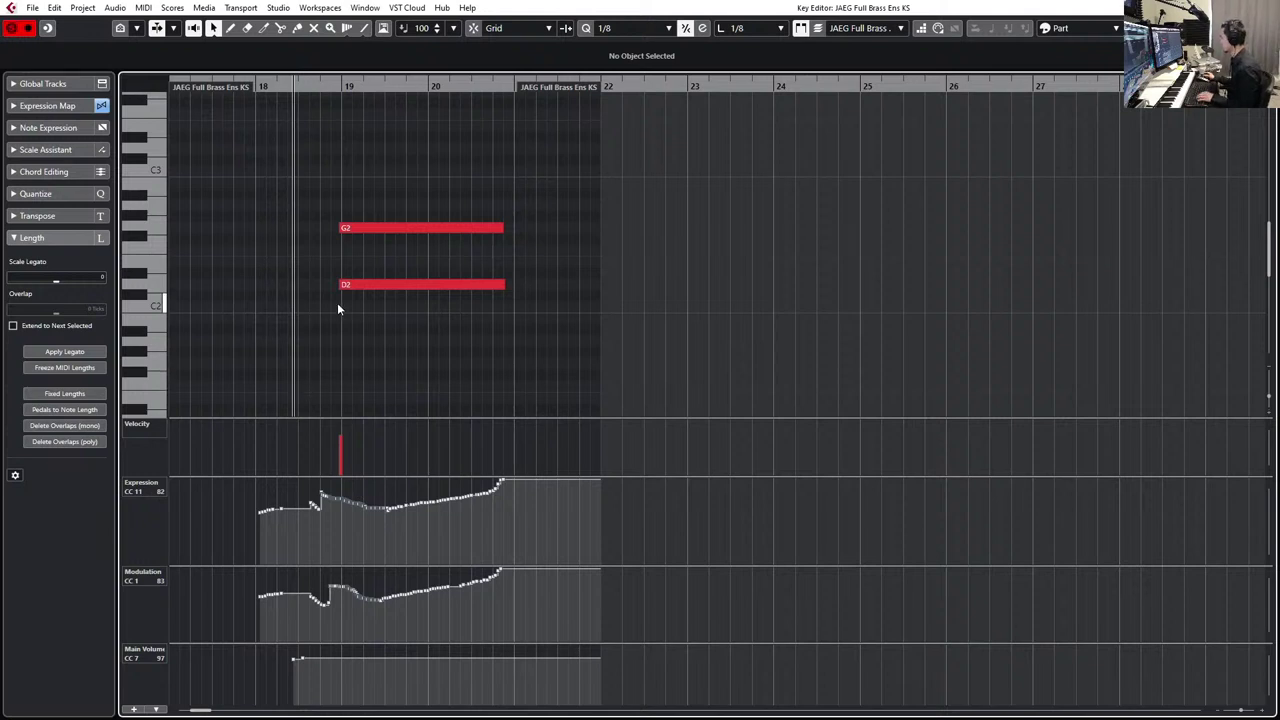
{"action": "key", "text": "space"}
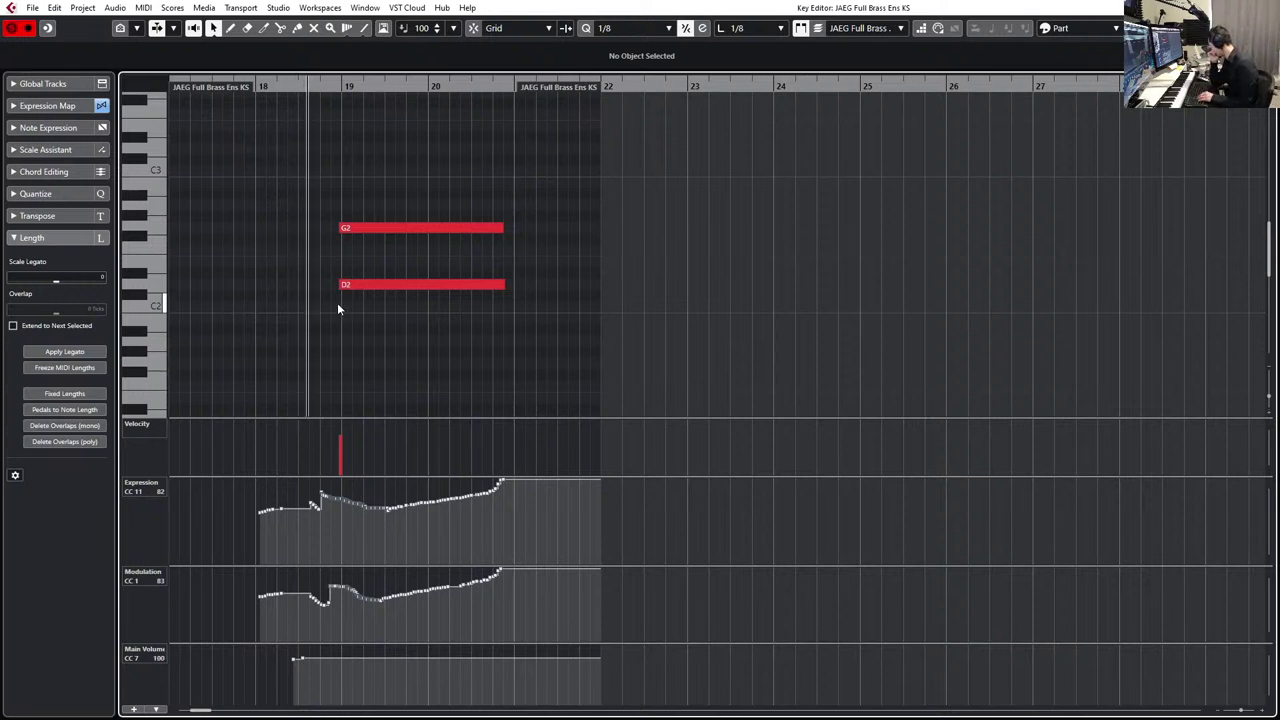
{"action": "key", "text": "space"}
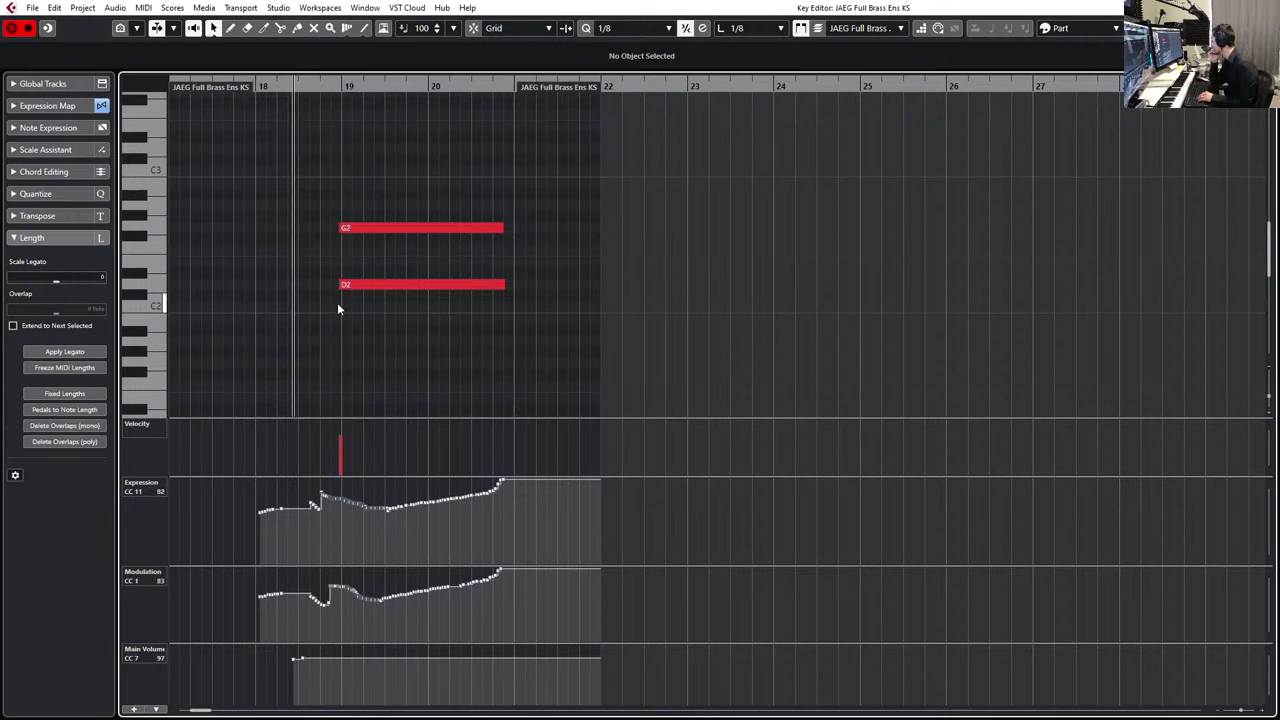
{"action": "key", "text": "space"}
{"action": "key", "text": "space"}
{"action": "key", "text": "Escape"}
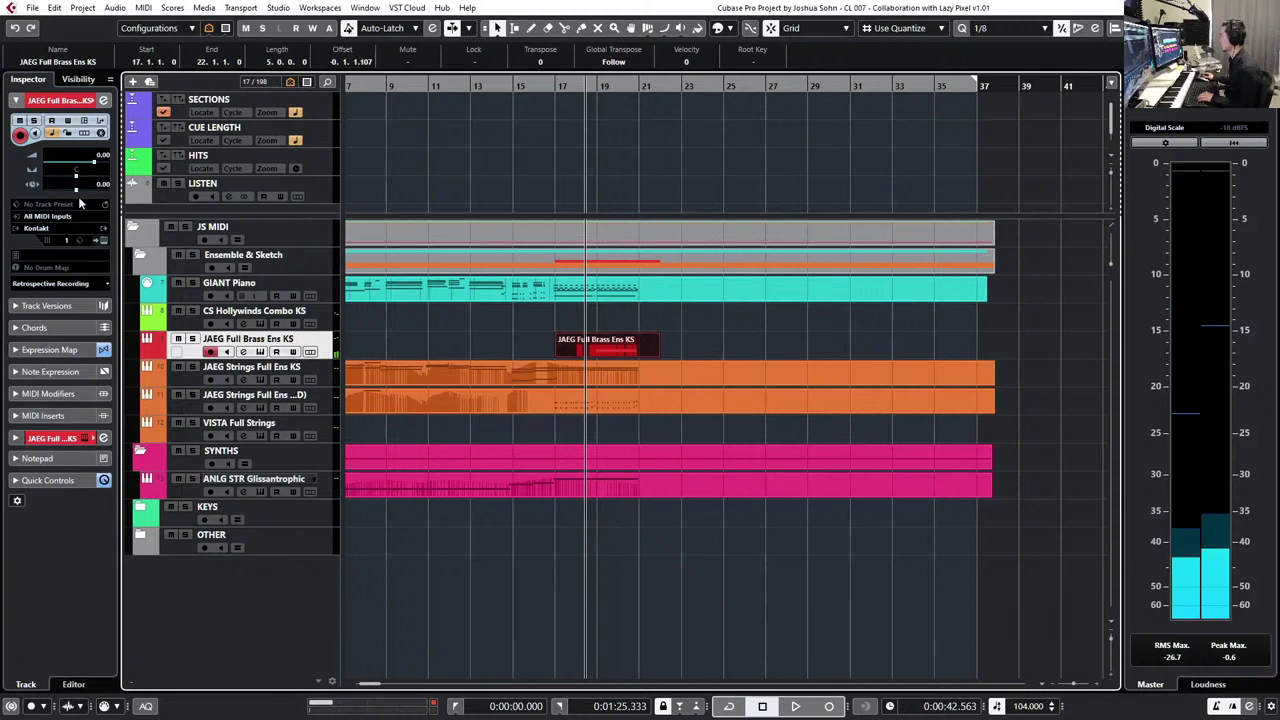
- Set the brass track's delay to -40 and audition it in the mix
{"action": "double_click", "coordinate": [103, 185]}
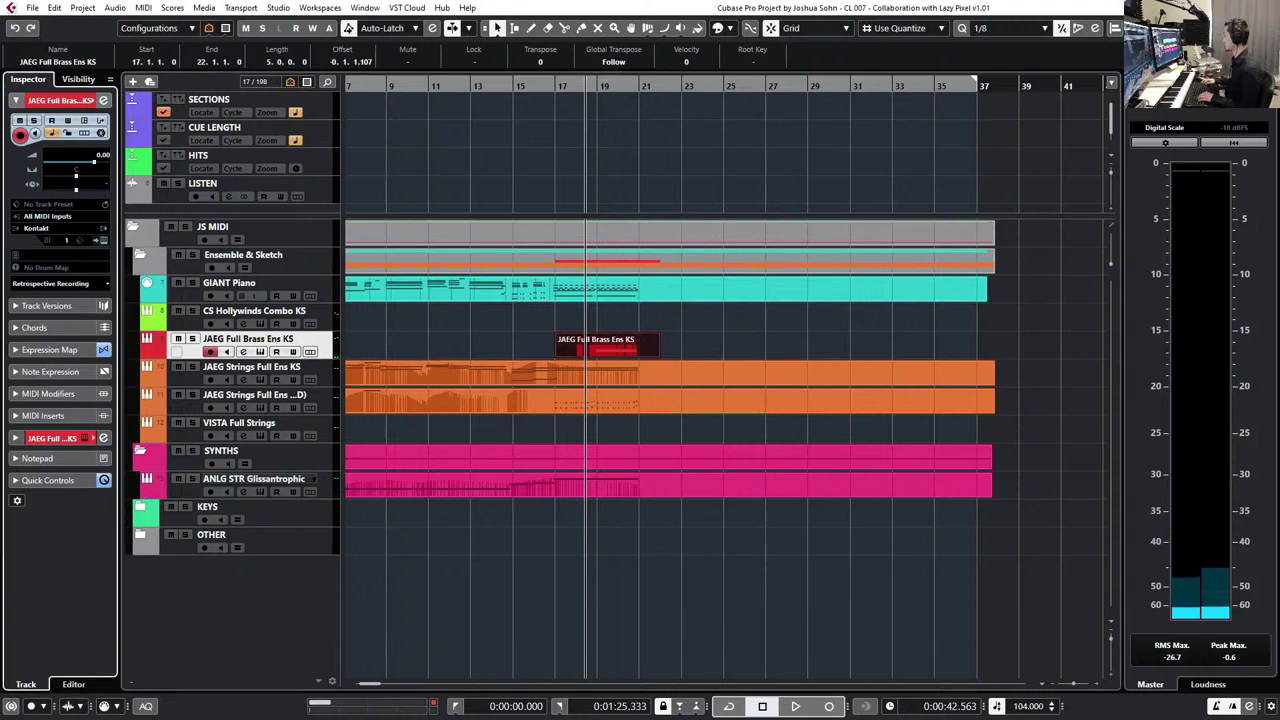
{"action": "key", "text": "space"}
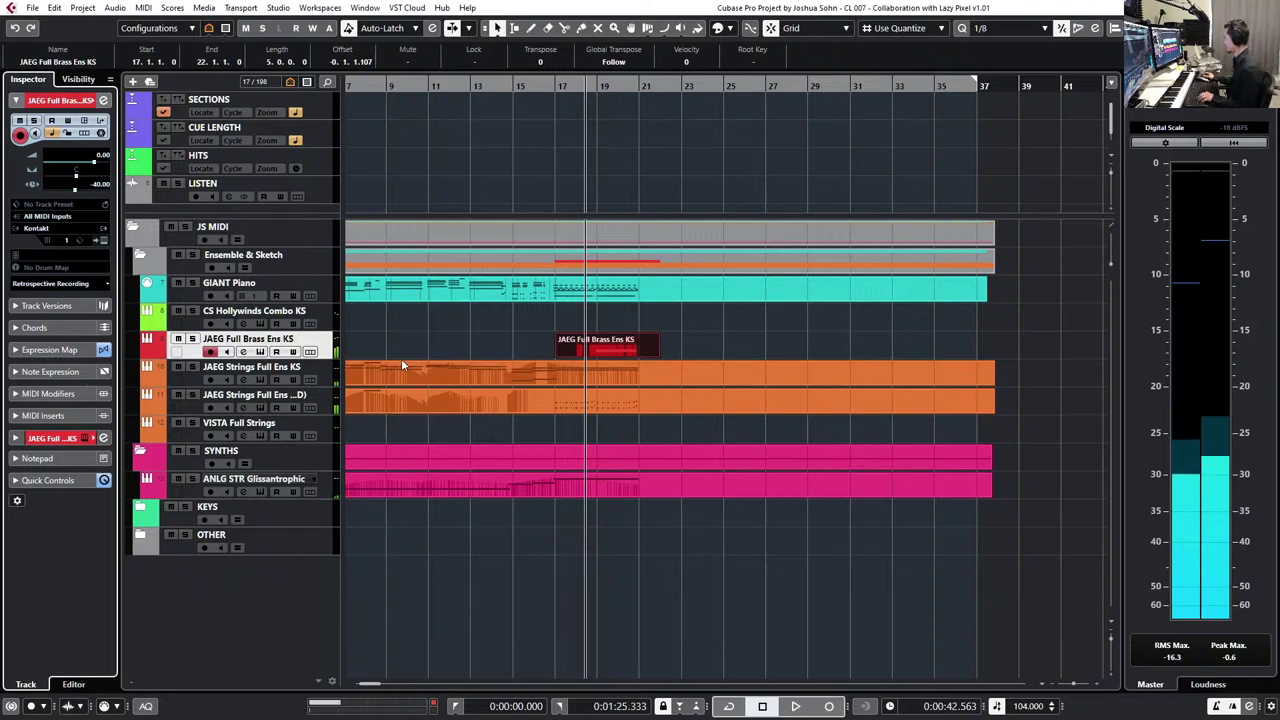
{"action": "key", "text": "space"}
- Select the CS Hollywinds Combo KS track to try out a woodwind part
{"action": "scroll", "coordinate": [401, 358], "scroll_direction": "right", "scroll_amount": 5}
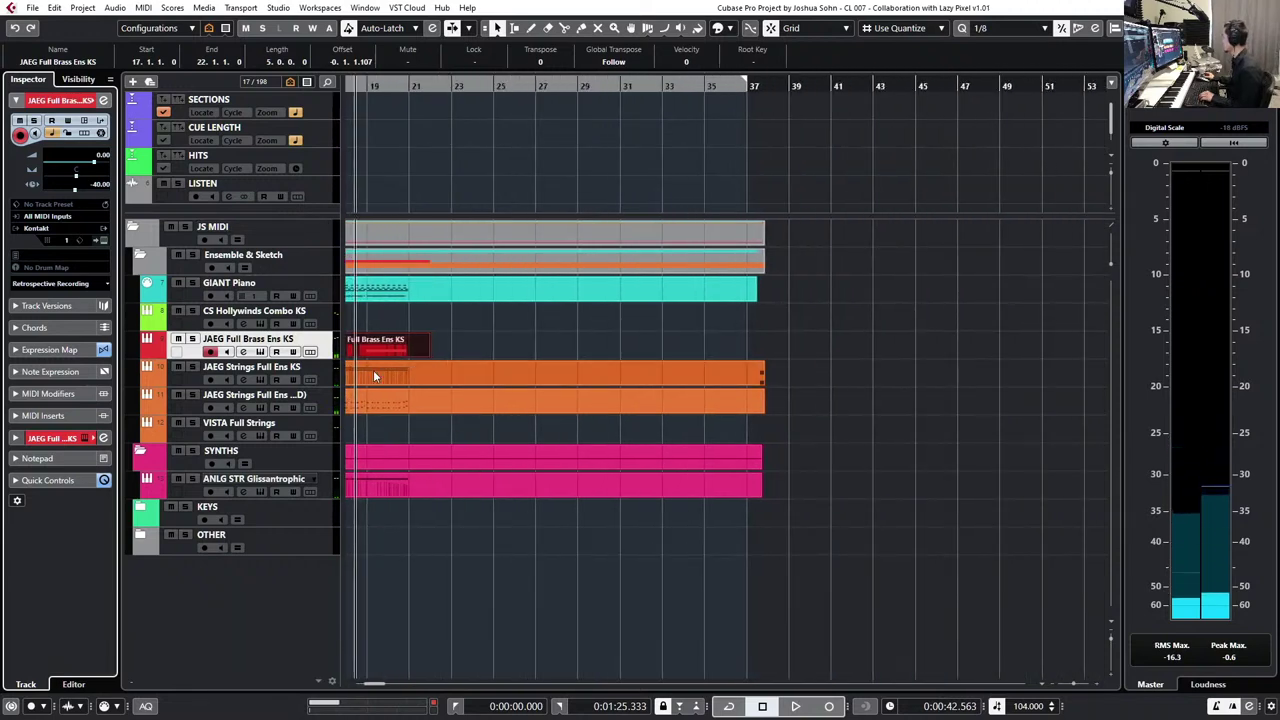
{"action": "left_click", "coordinate": [326, 319]}
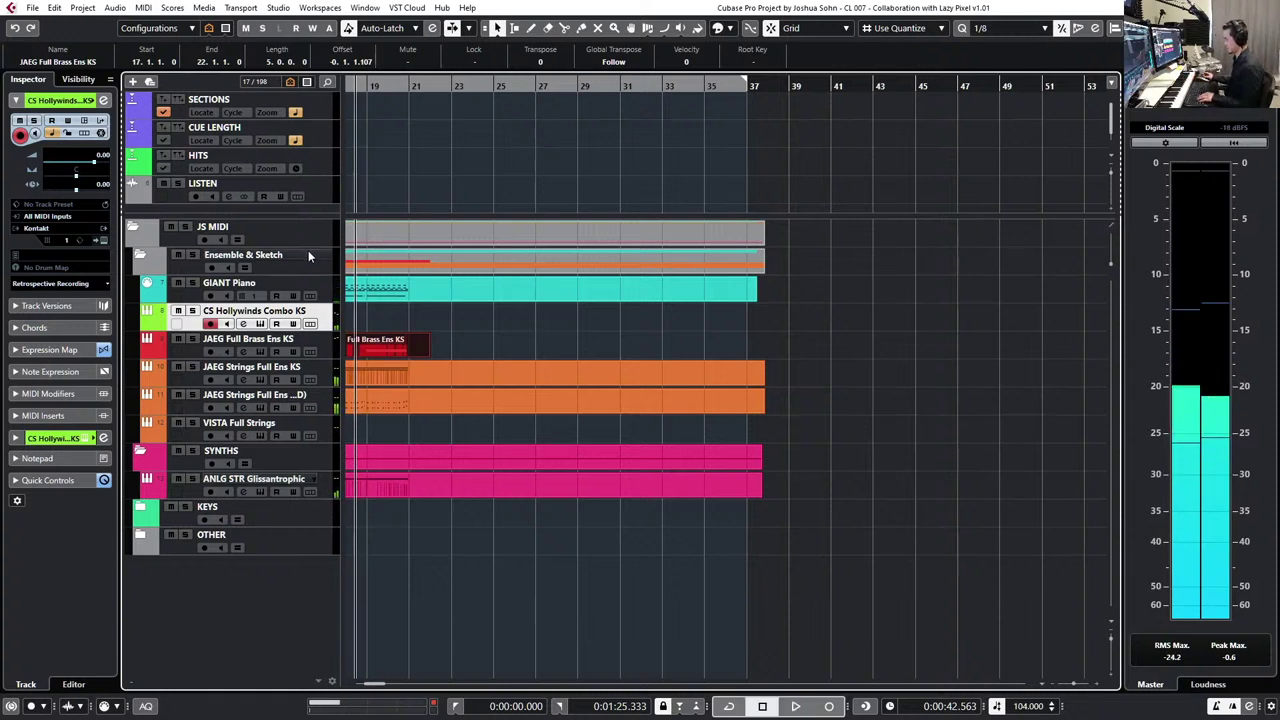
- Add a chord track below the LISTEN track and try to create an event on it at bar 3
{"action": "scroll", "coordinate": [390, 245], "scroll_direction": "left", "scroll_amount": 6}
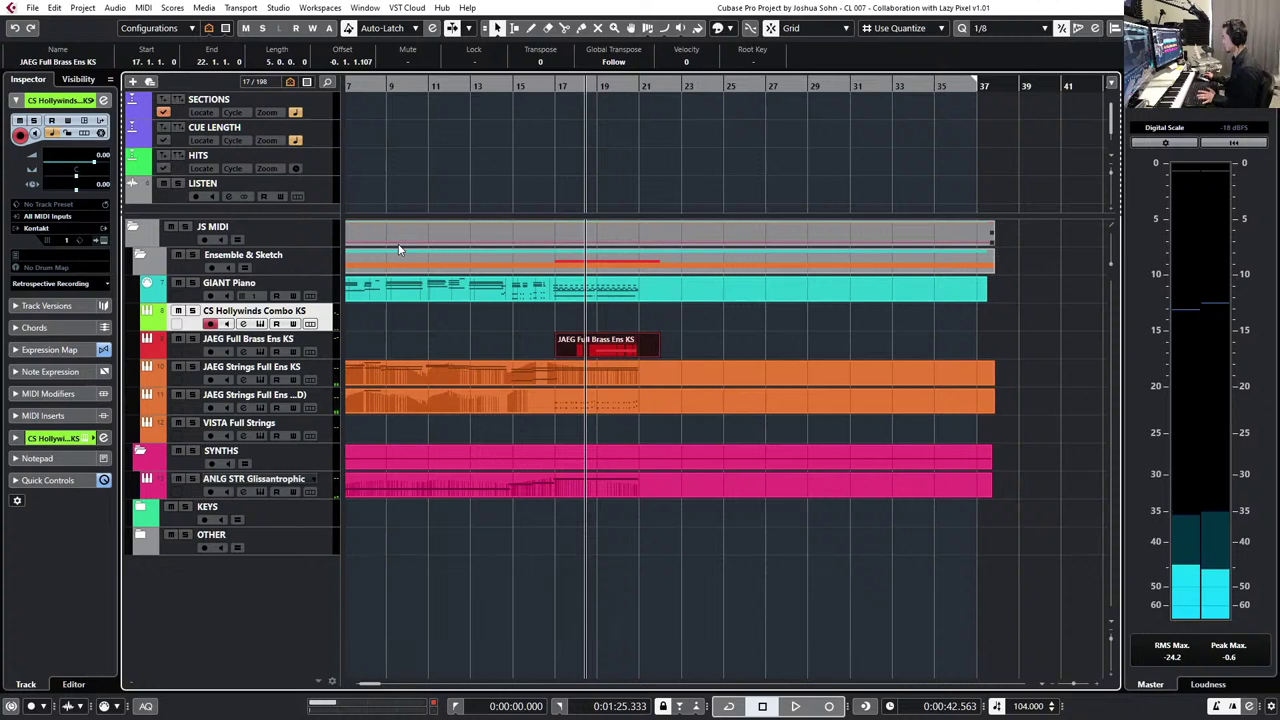
{"action": "scroll", "coordinate": [428, 183], "scroll_direction": "down", "scroll_amount": 1}
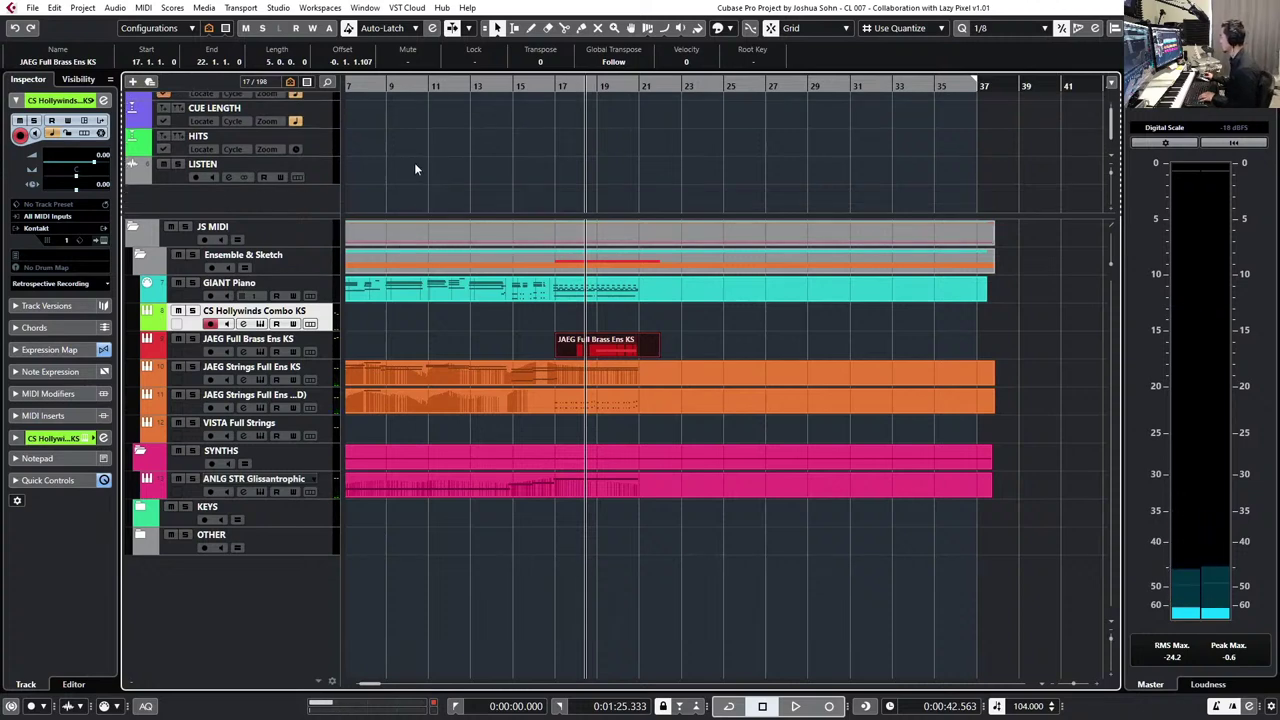
{"action": "scroll", "coordinate": [415, 169], "scroll_direction": "left", "scroll_amount": 3}
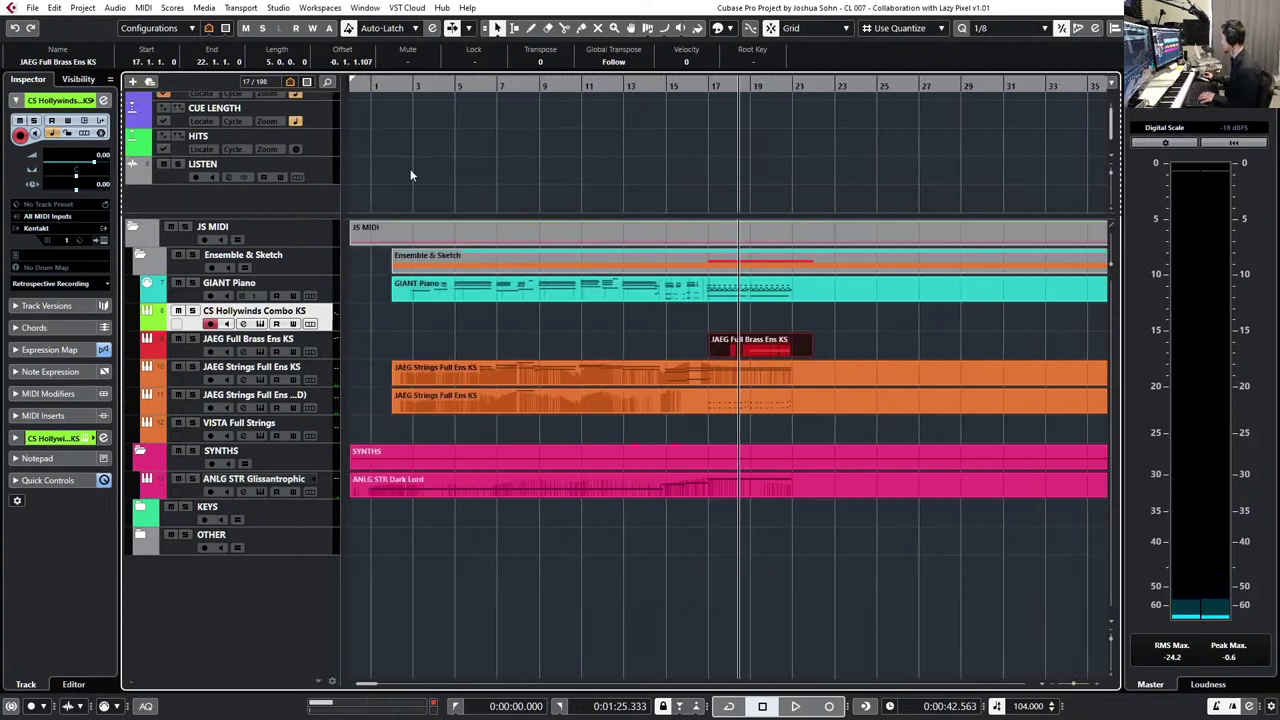
{"action": "scroll", "coordinate": [329, 156], "scroll_direction": "up", "scroll_amount": 1}
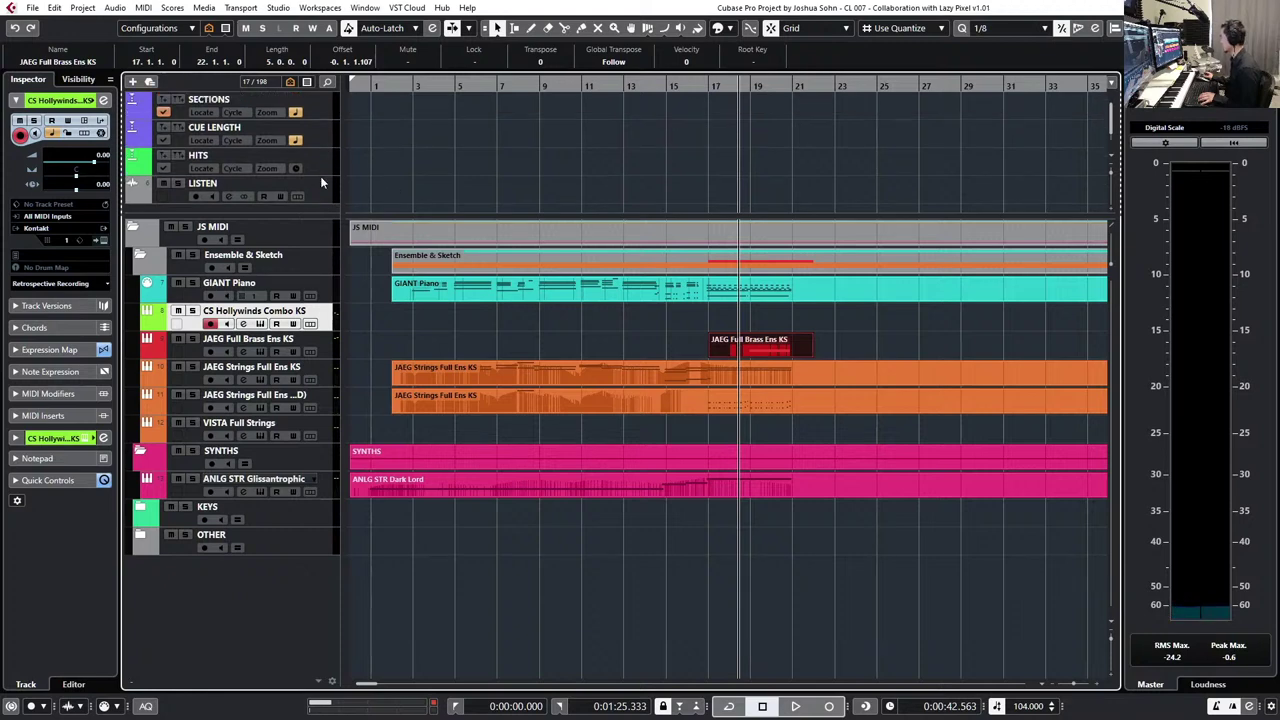
{"action": "right_click", "coordinate": [322, 183]}
{"action": "mouse_move", "coordinate": [517, 188]}
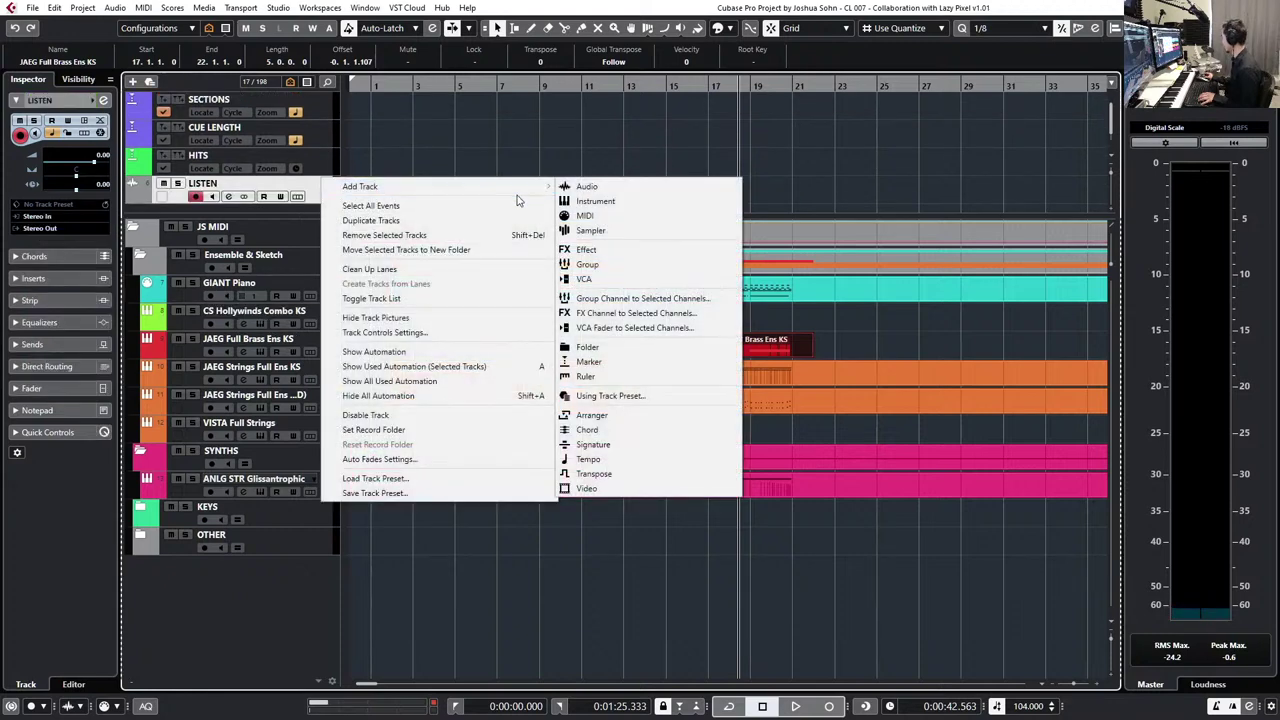
{"action": "left_click", "coordinate": [595, 430]}
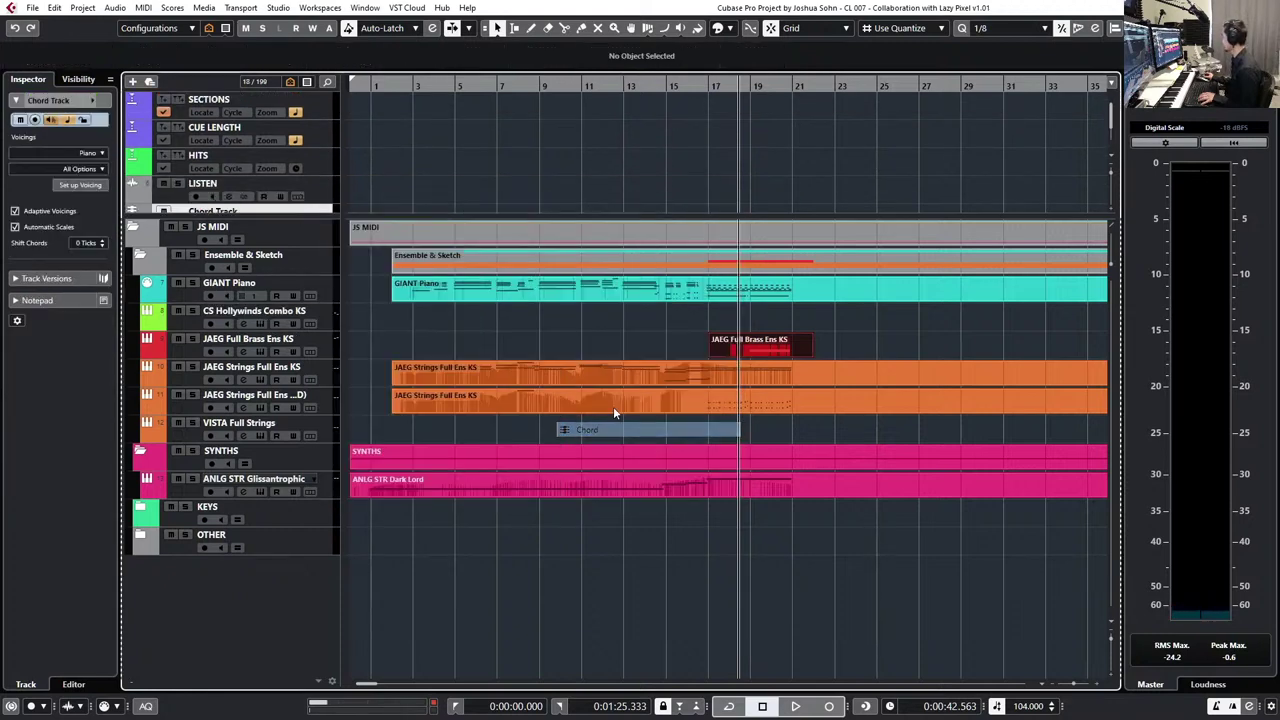
{"action": "left_click", "coordinate": [418, 176]}
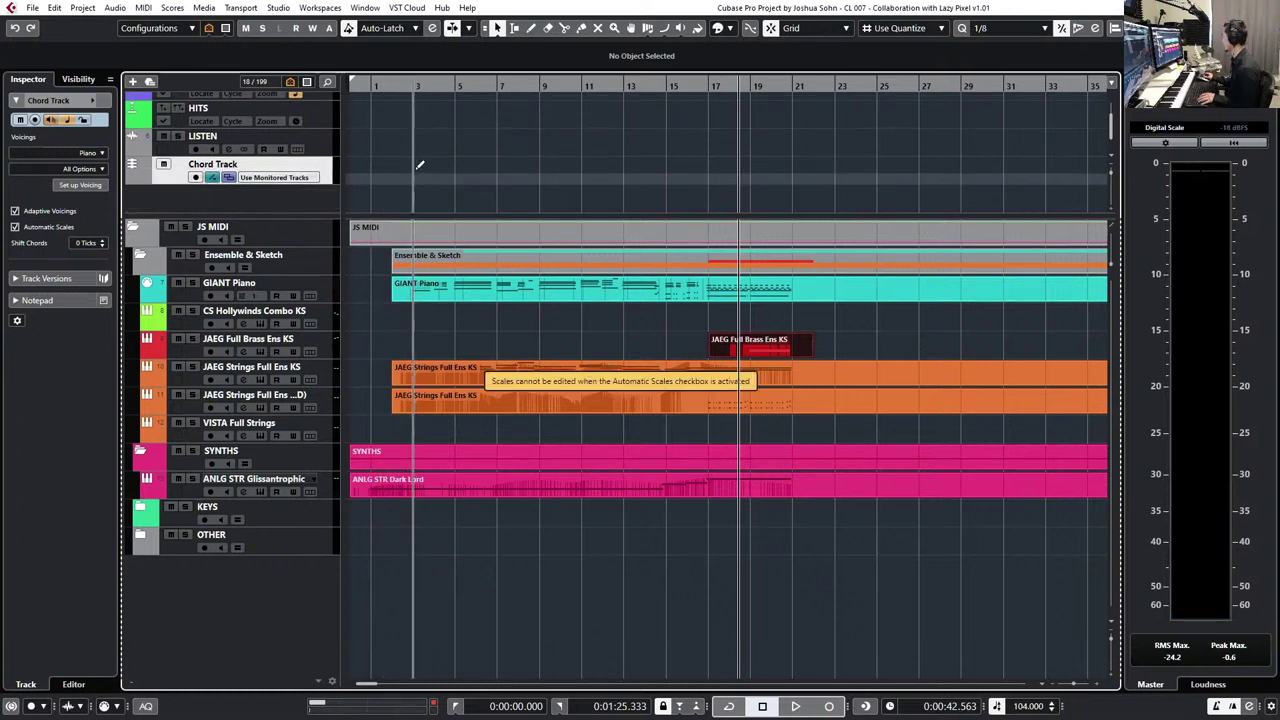
- Hide the scales on the Chord Track, then add an undefined chord event at bar 5 and a G major chord at bar 3
{"action": "left_click", "coordinate": [213, 177]}
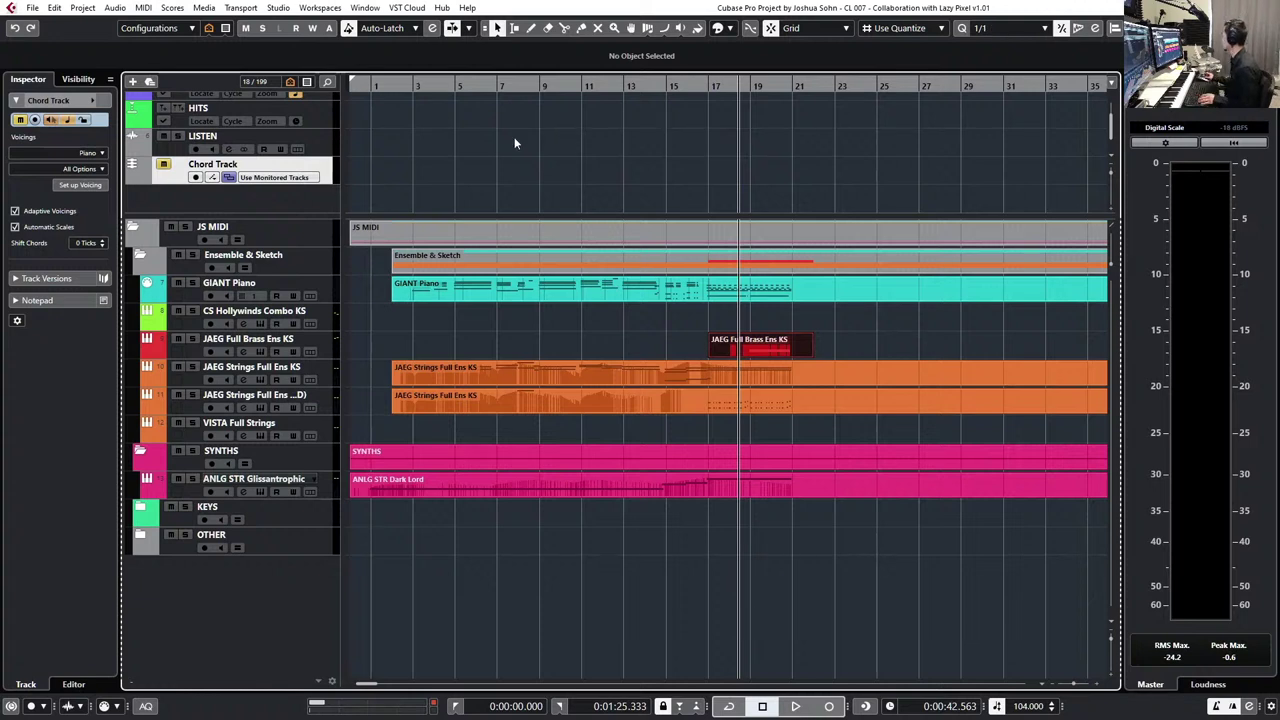
{"action": "left_click", "coordinate": [462, 170]}
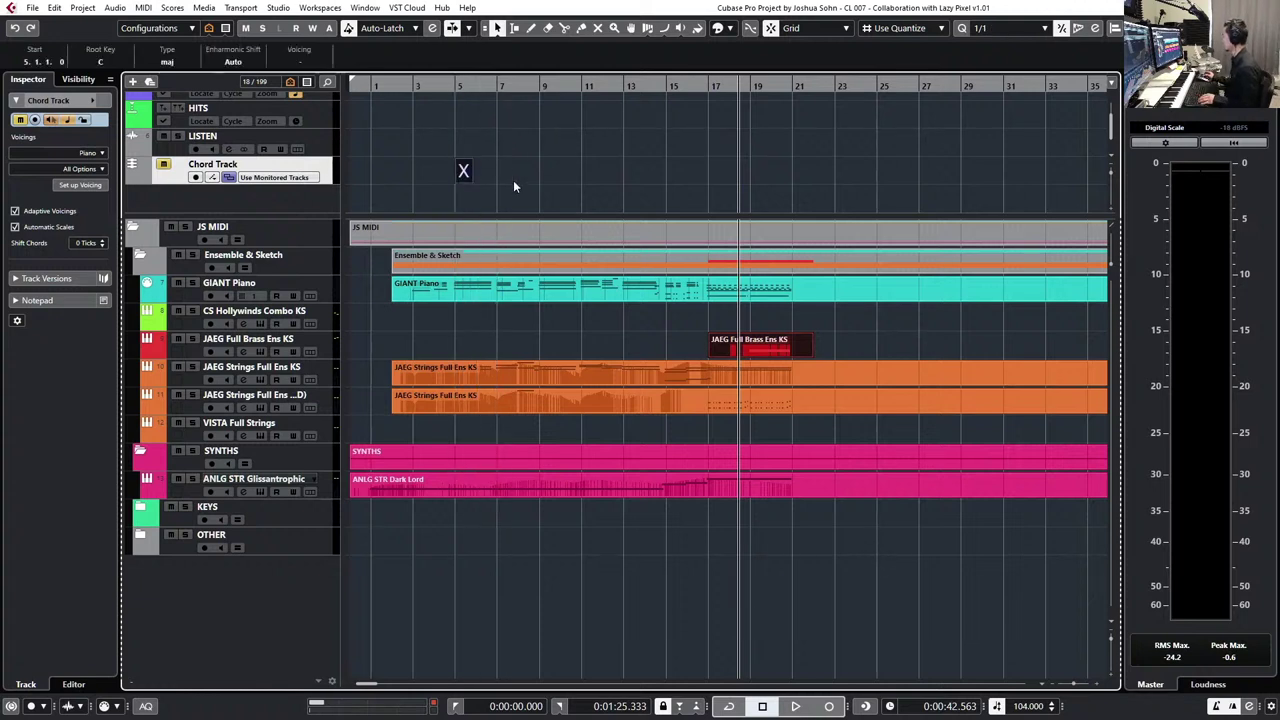
{"action": "double_click", "coordinate": [463, 172]}
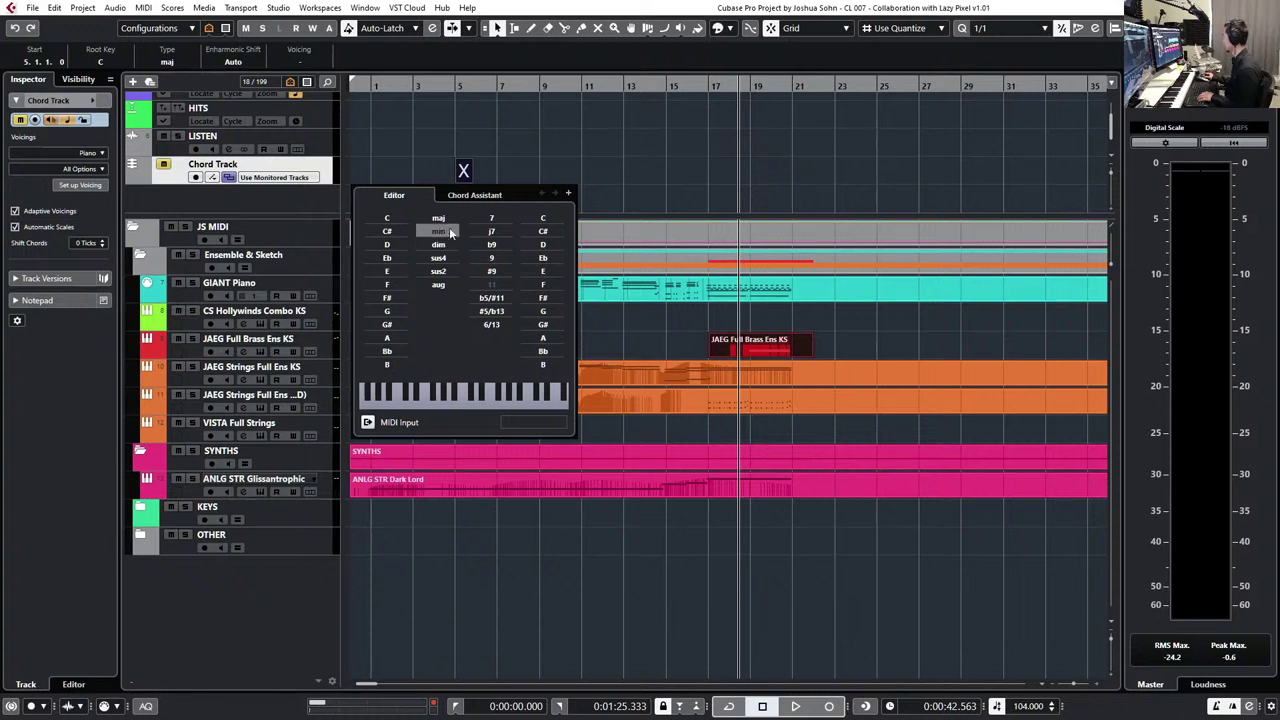
{"action": "left_click", "coordinate": [422, 172]}
{"action": "double_click", "coordinate": [421, 172]}
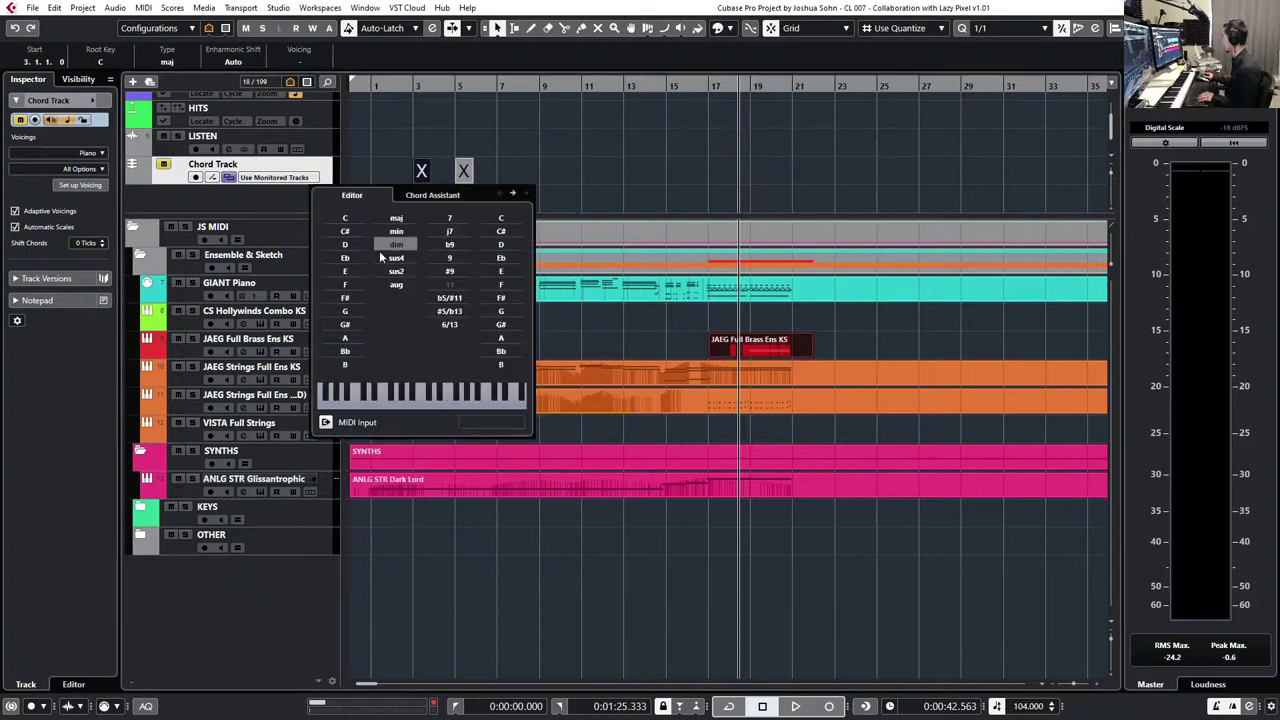
{"action": "left_click", "coordinate": [345, 311]}
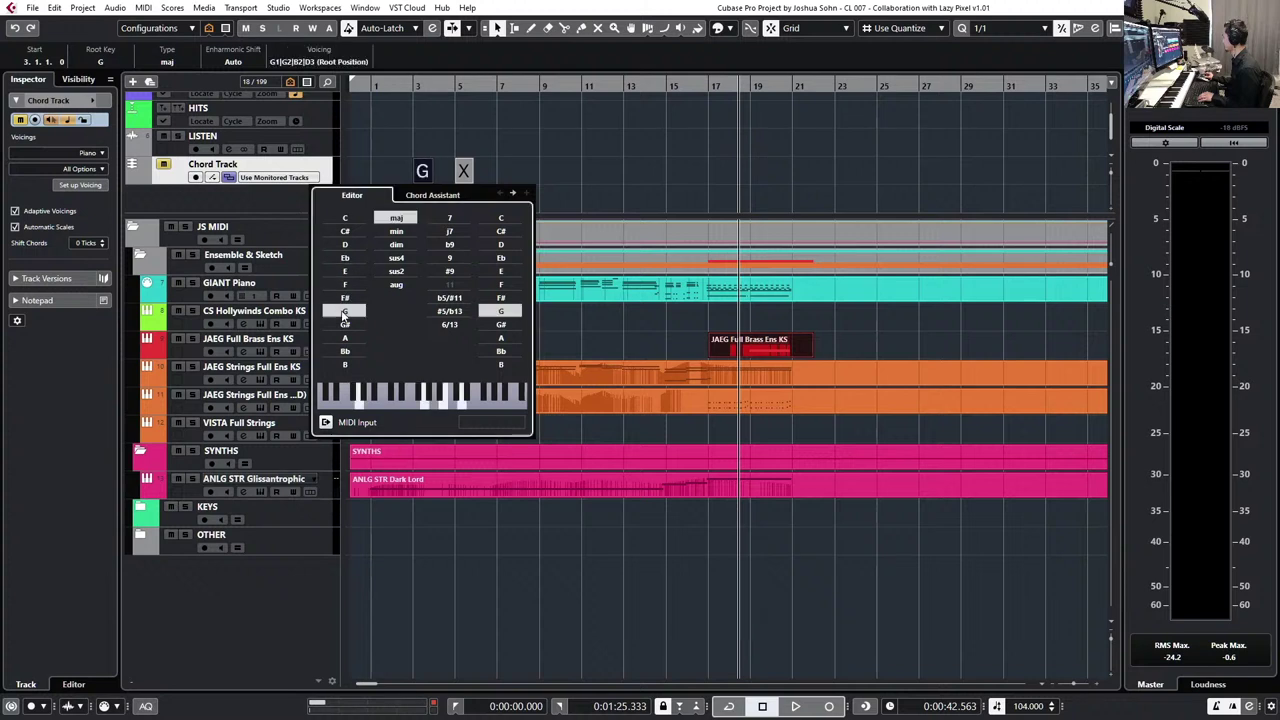
{"action": "left_click", "coordinate": [463, 172]}
- Place the playhead at bar 4 and add a B minor chord there on the Chord Track
{"action": "left_click", "coordinate": [432, 86]}
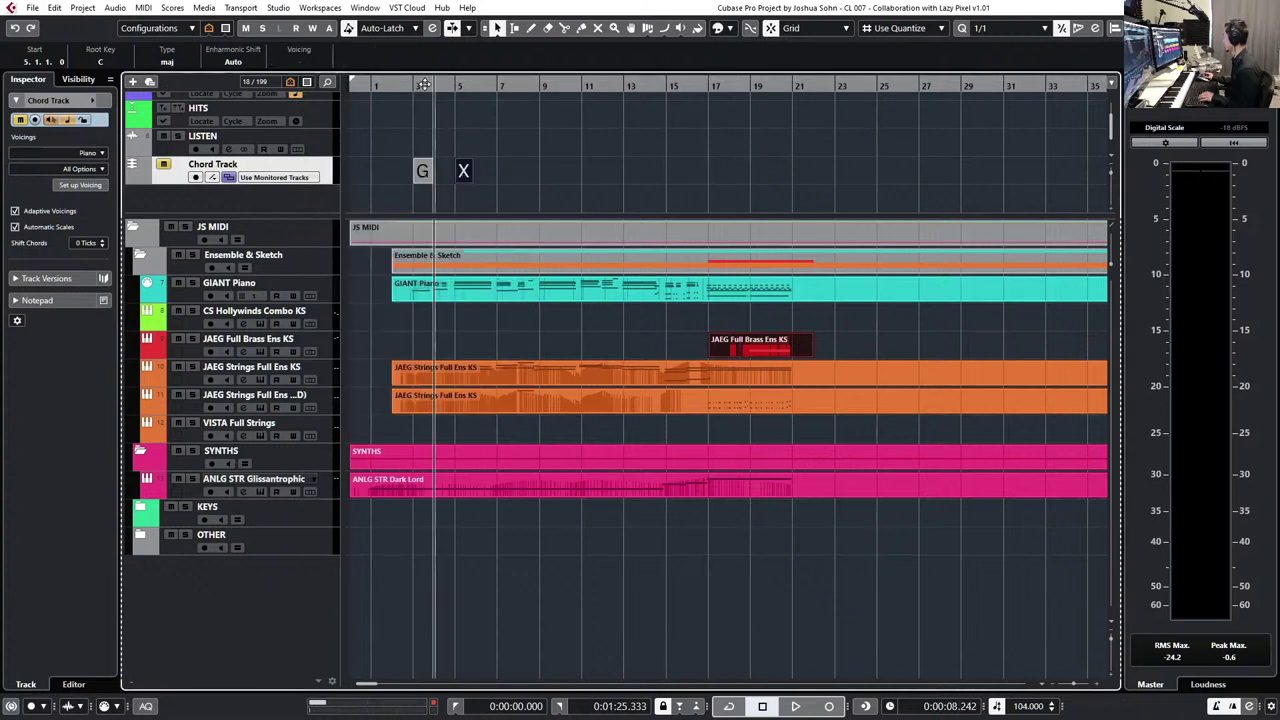
{"action": "left_click", "coordinate": [443, 172], "text": "alt"}
{"action": "double_click", "coordinate": [444, 174]}
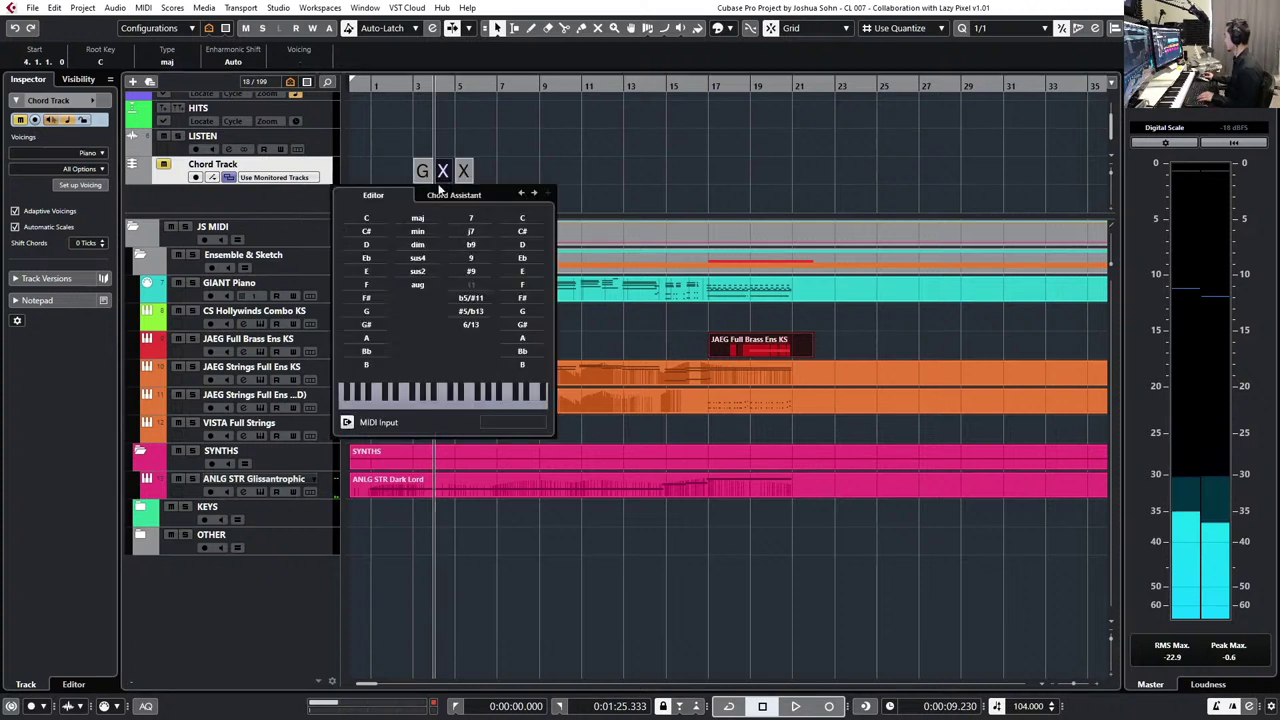
{"action": "left_click", "coordinate": [372, 364]}
{"action": "left_click", "coordinate": [406, 232]}
{"action": "left_click", "coordinate": [459, 139]}
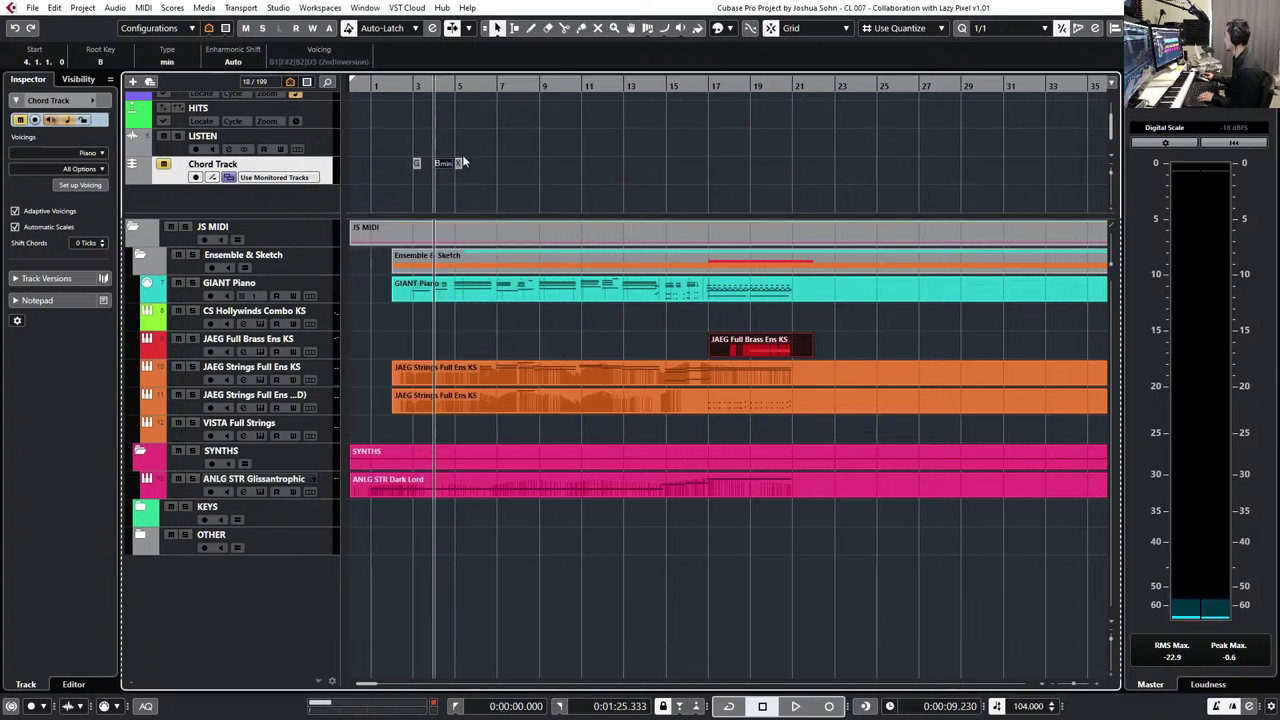
- Set the chord at bar 5 to C major and copy the G, Bmin and C chords to start at bar 7
{"action": "double_click", "coordinate": [457, 163]}
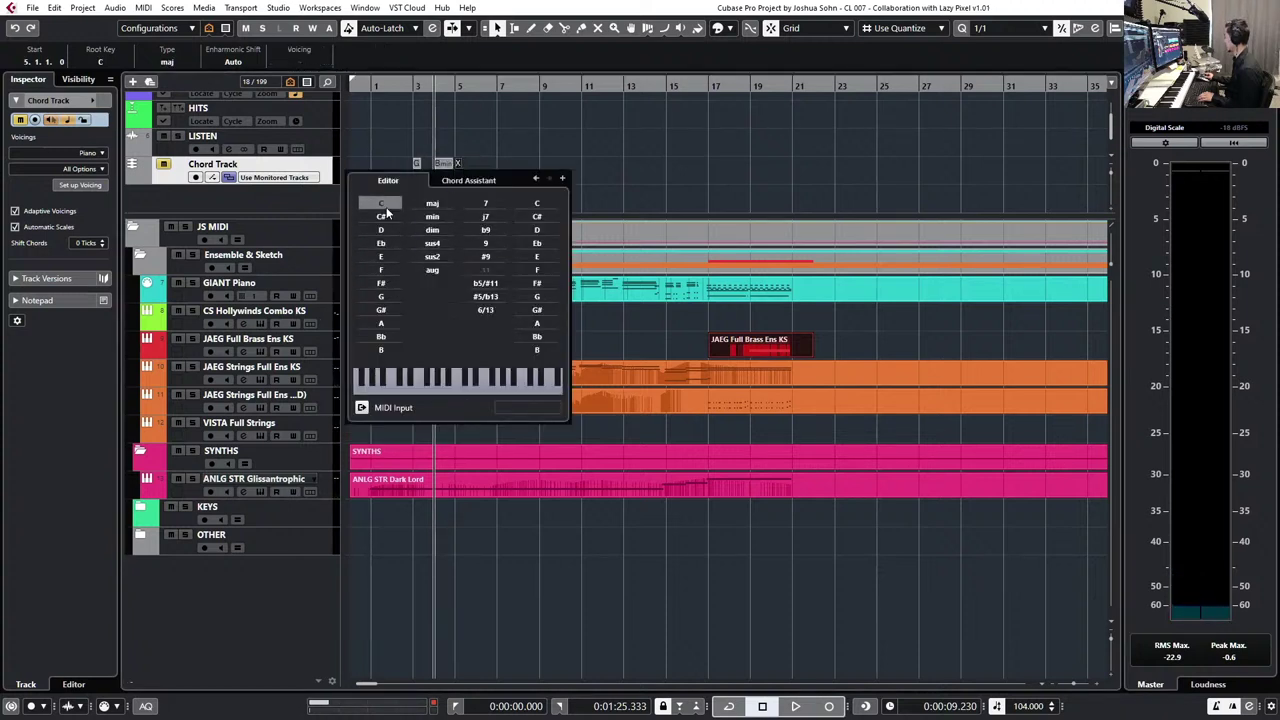
{"action": "left_click", "coordinate": [386, 206]}
{"action": "left_click", "coordinate": [464, 150]}
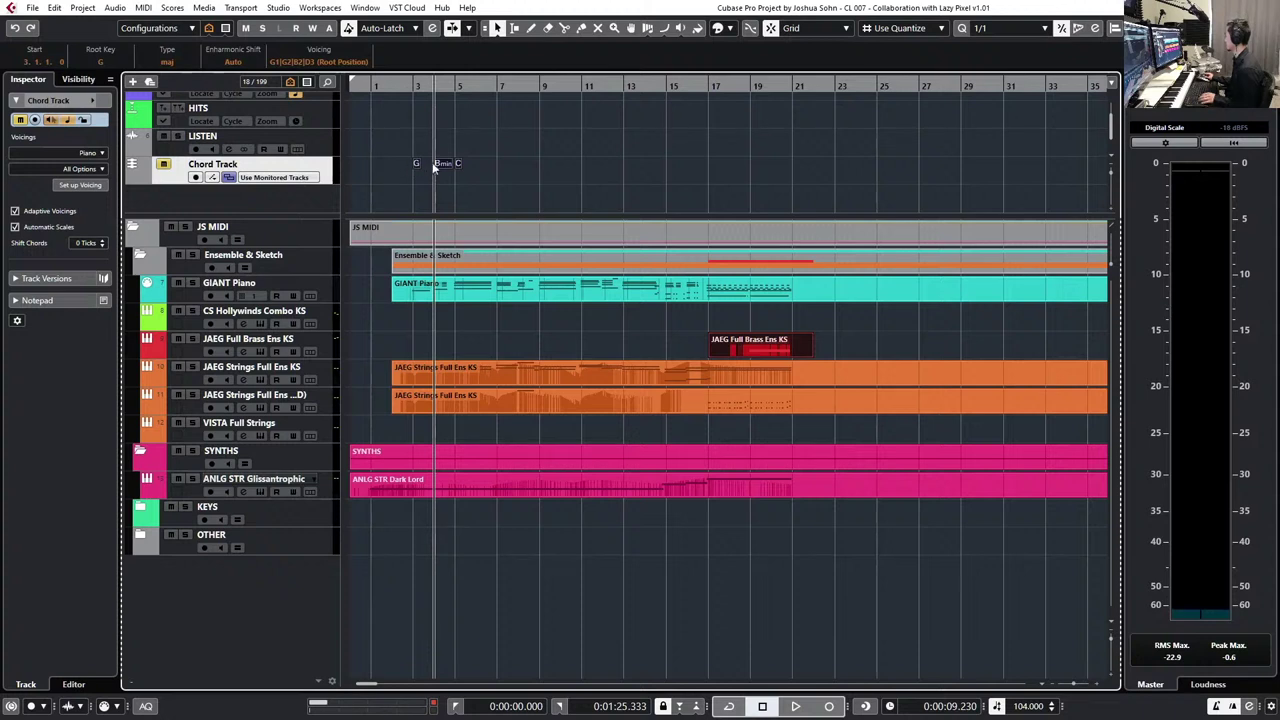
{"action": "left_click_drag", "start_coordinate": [452, 166], "coordinate": [535, 160]}
- Play back the arrangement from bar 6 to about bar 13 to check the copied chords against the music
{"action": "key", "text": "space"}
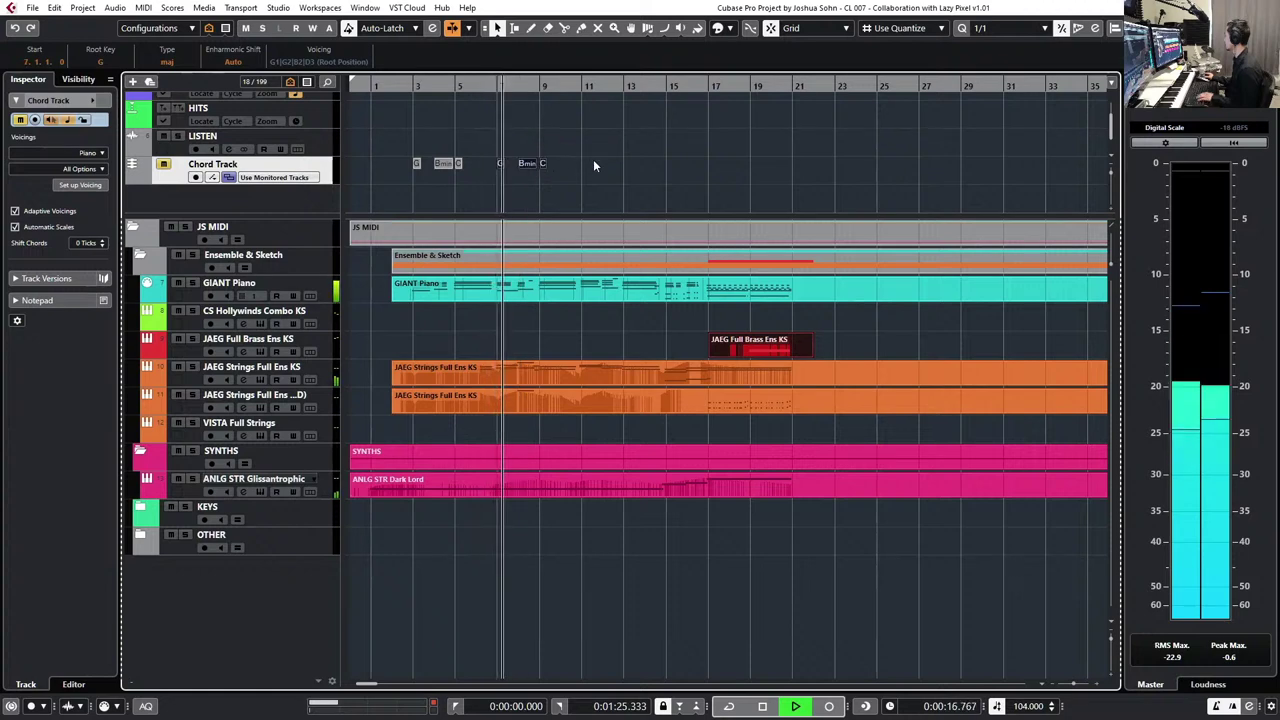
{"action": "key", "text": "h"}
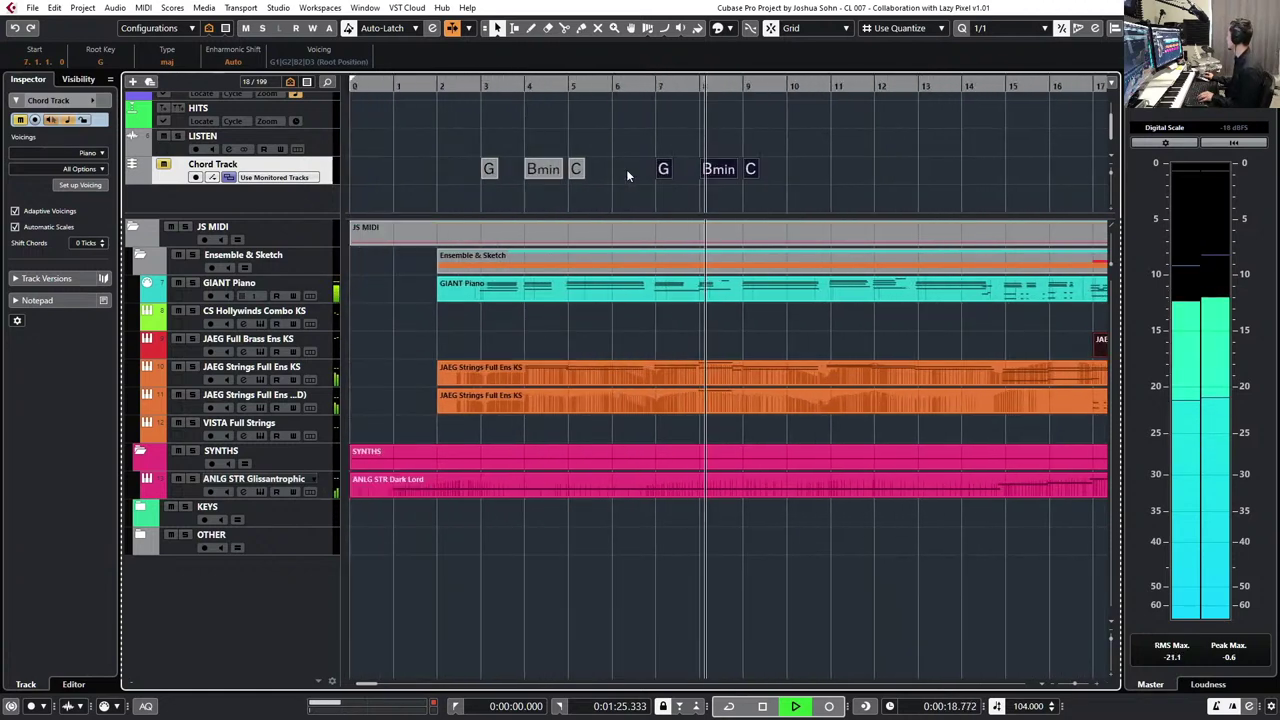
{"action": "scroll", "coordinate": [645, 215], "scroll_direction": "right", "scroll_amount": 2}
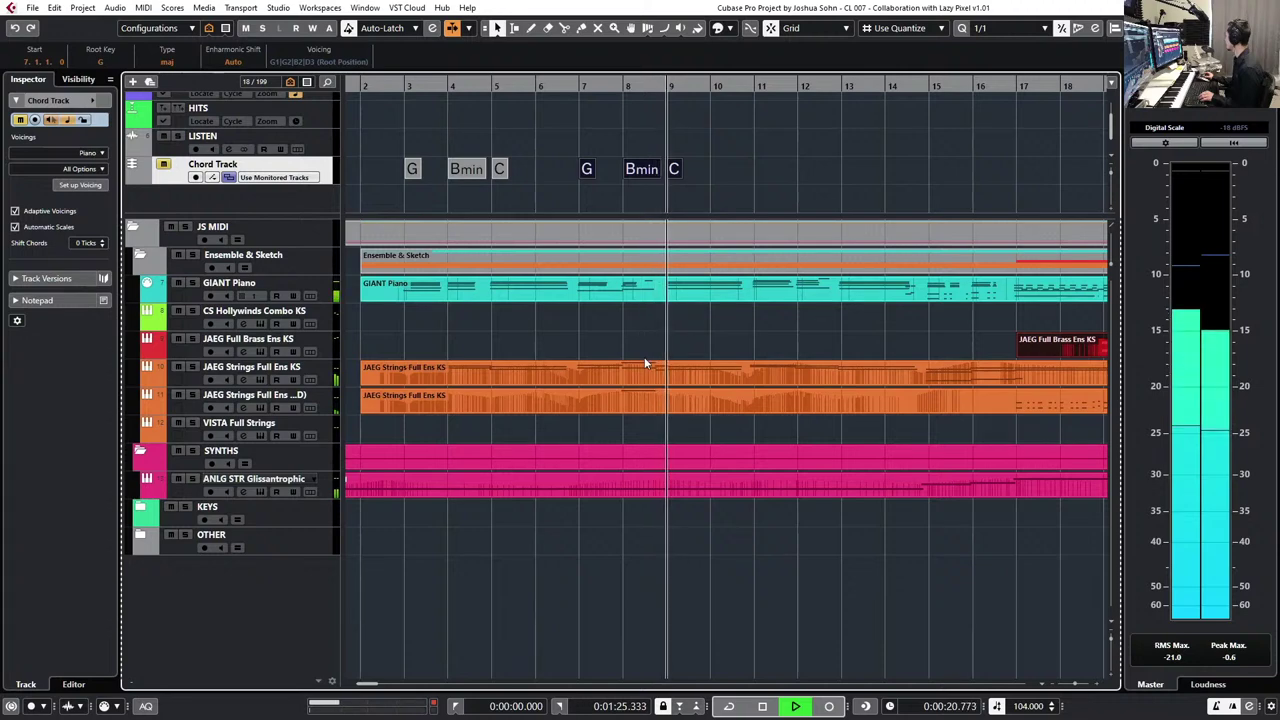
{"action": "scroll", "coordinate": [712, 250], "scroll_direction": "right", "scroll_amount": 2}
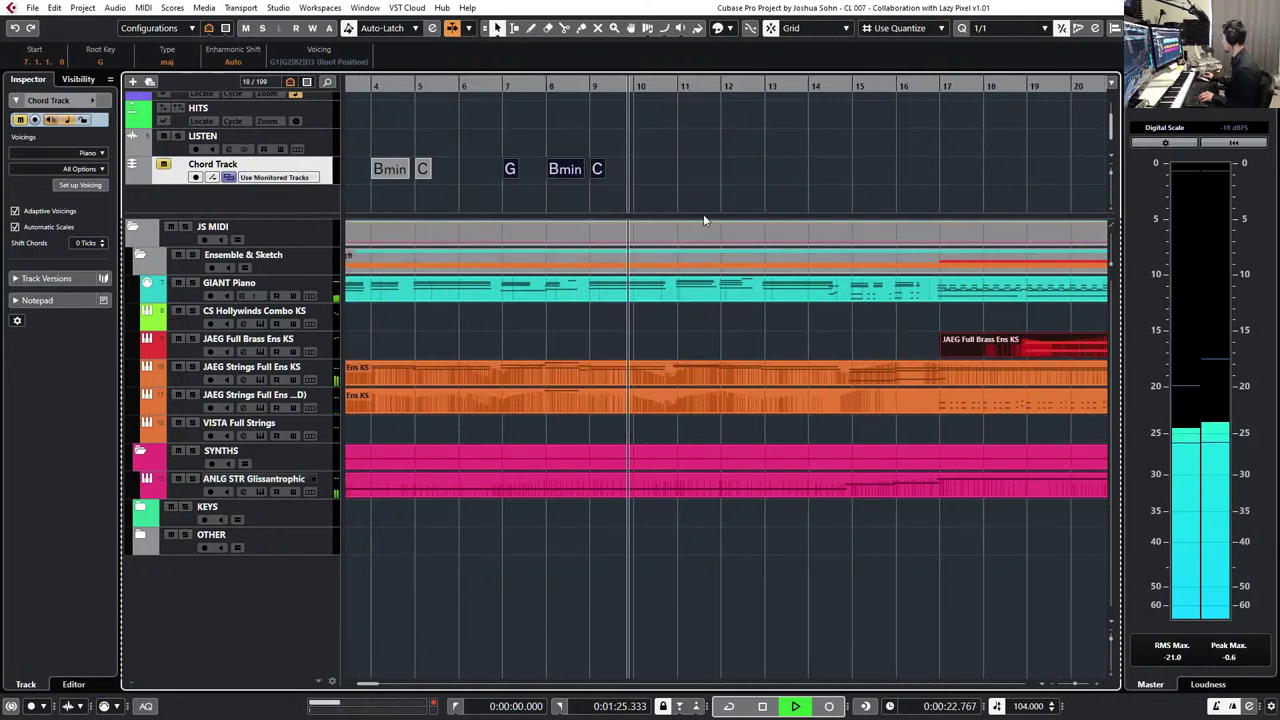
{"action": "key", "text": "g"}
{"action": "key", "text": "g"}
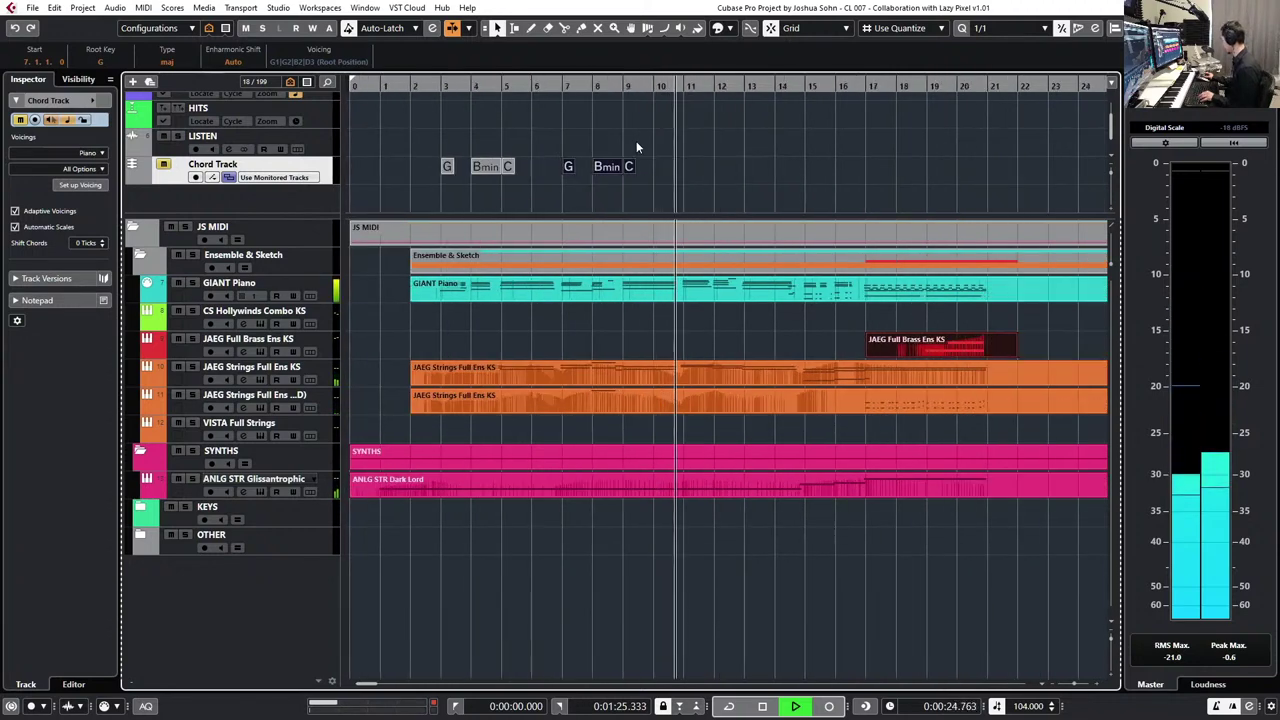
{"action": "scroll", "coordinate": [636, 141], "scroll_direction": "right", "scroll_amount": 2}
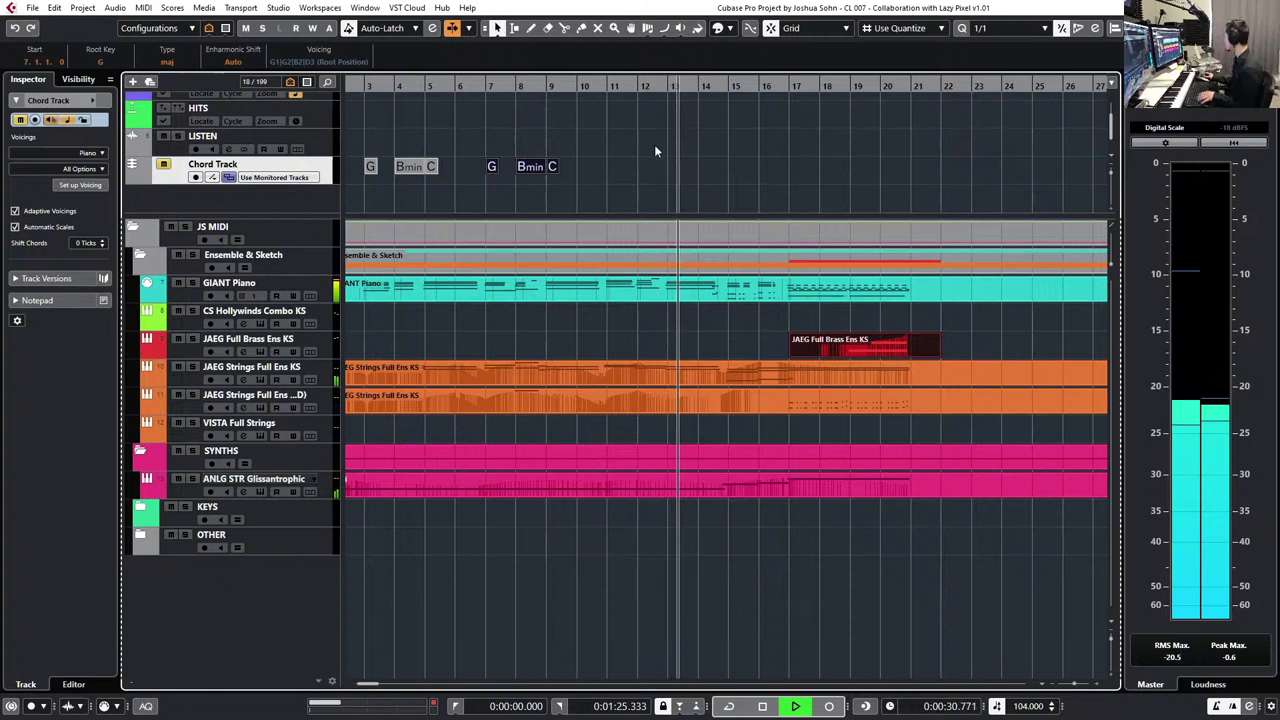
{"action": "key", "text": "space"}
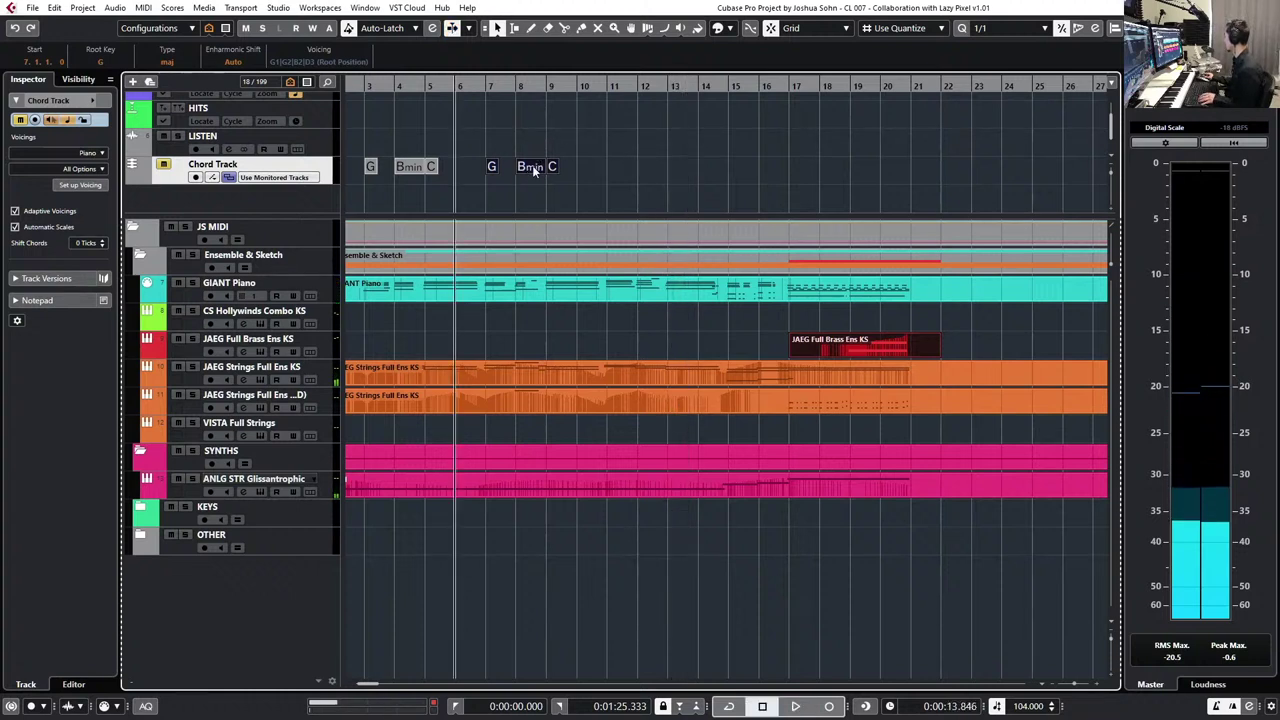
- Copy the second G, Bmin and C group to start at bar 11 and change the bar 11 chord to E minor
{"action": "left_click_drag", "start_coordinate": [491, 148], "coordinate": [626, 160]}
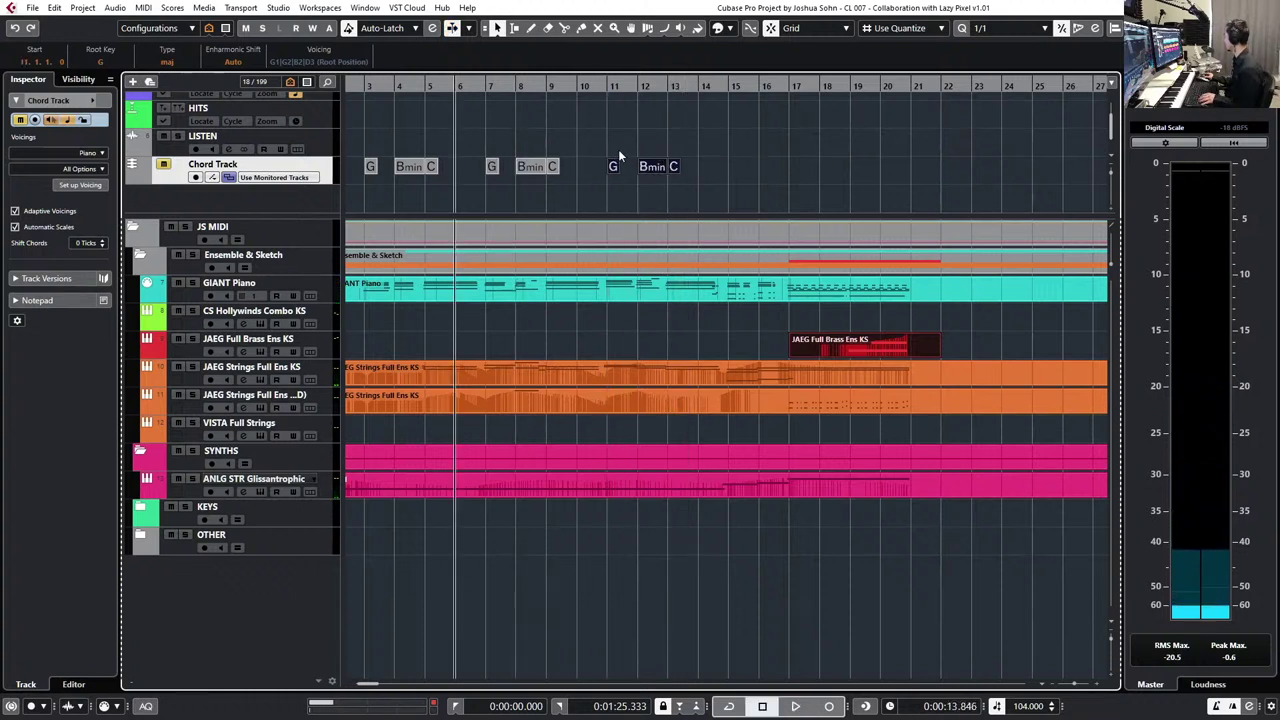
{"action": "double_click", "coordinate": [614, 165]}
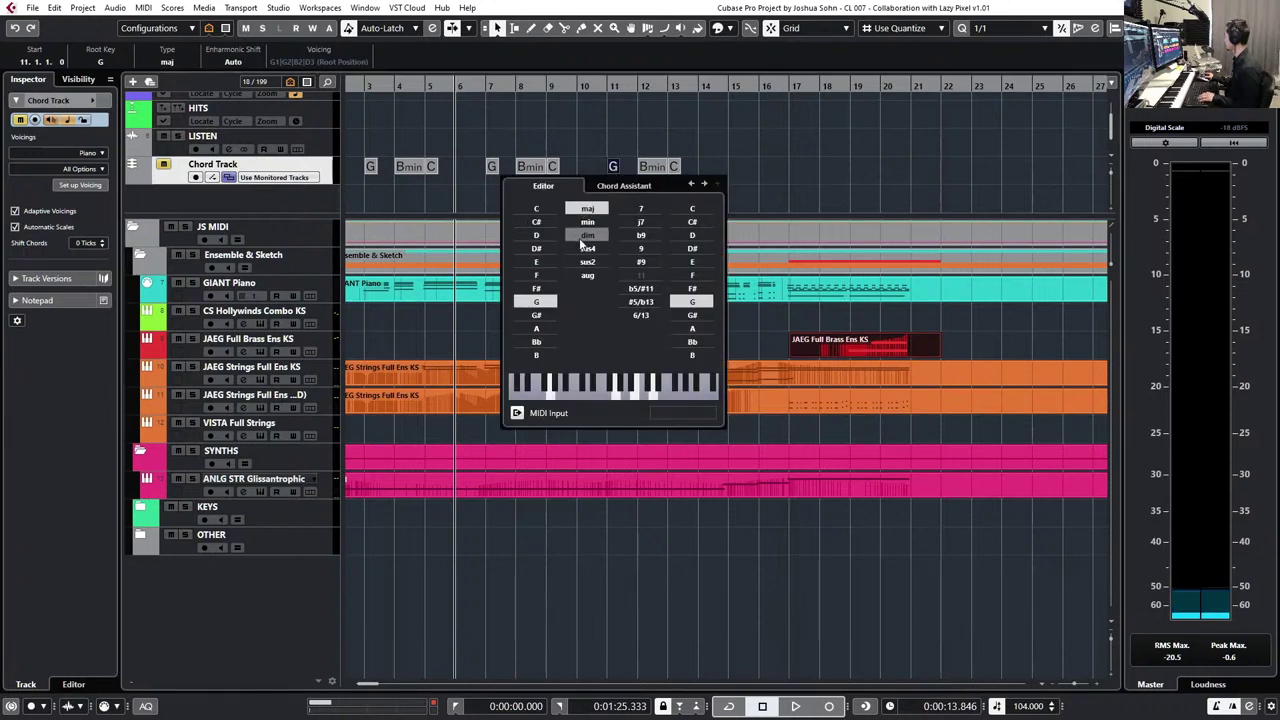
{"action": "left_click", "coordinate": [544, 262]}
{"action": "left_click", "coordinate": [588, 221]}
{"action": "left_click", "coordinate": [628, 123]}
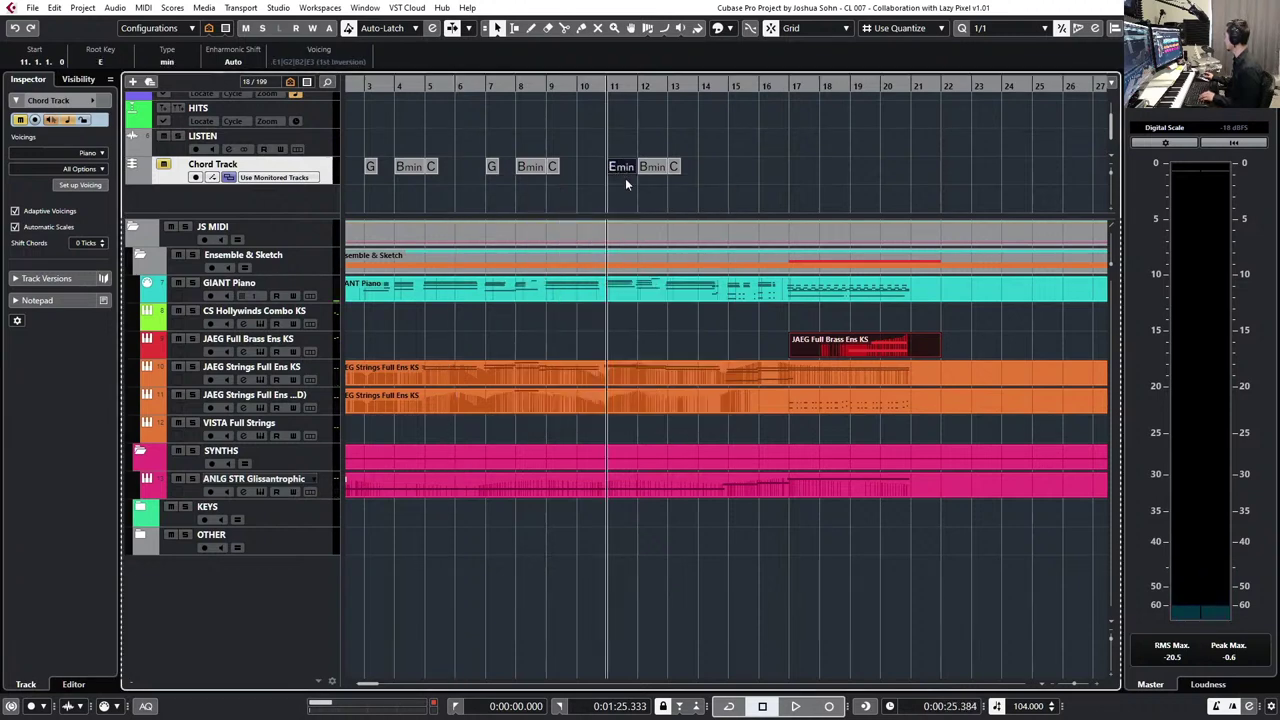
- Check the GIANT Piano notes around bar 12 and replace the Bmin chord there with a D major chord
{"action": "double_click", "coordinate": [646, 293]}
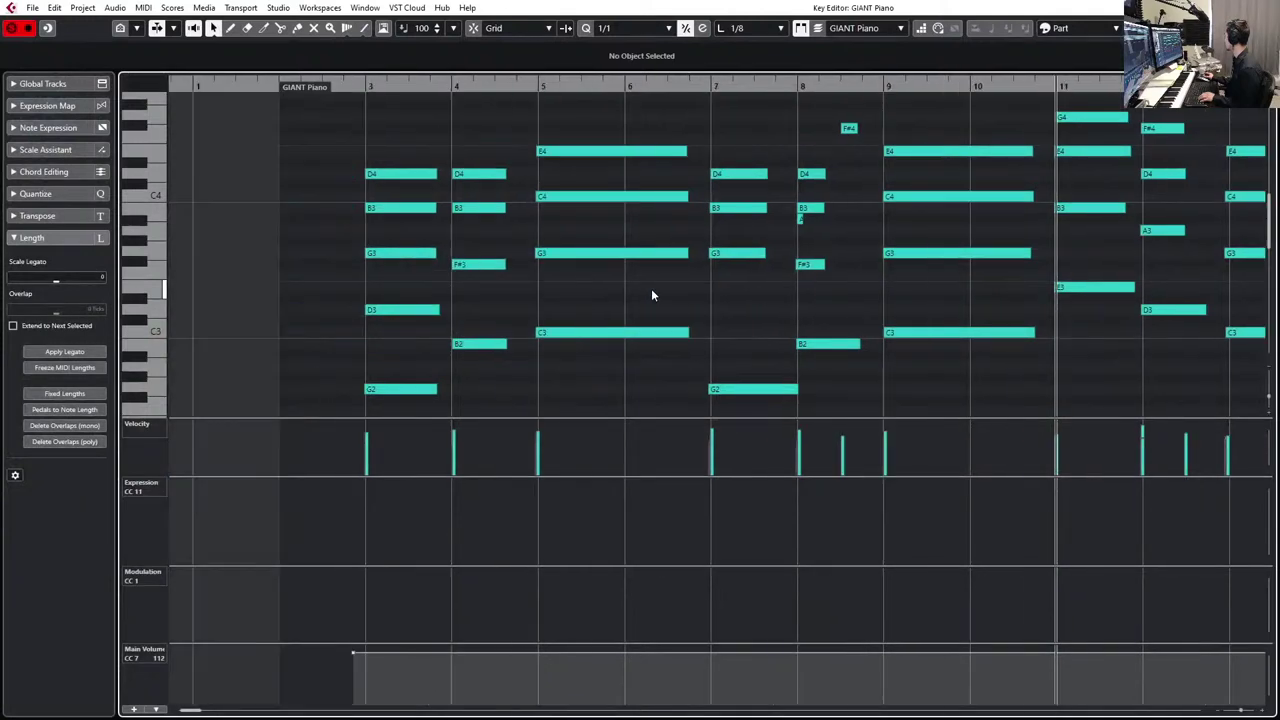
{"action": "key", "text": "Return"}
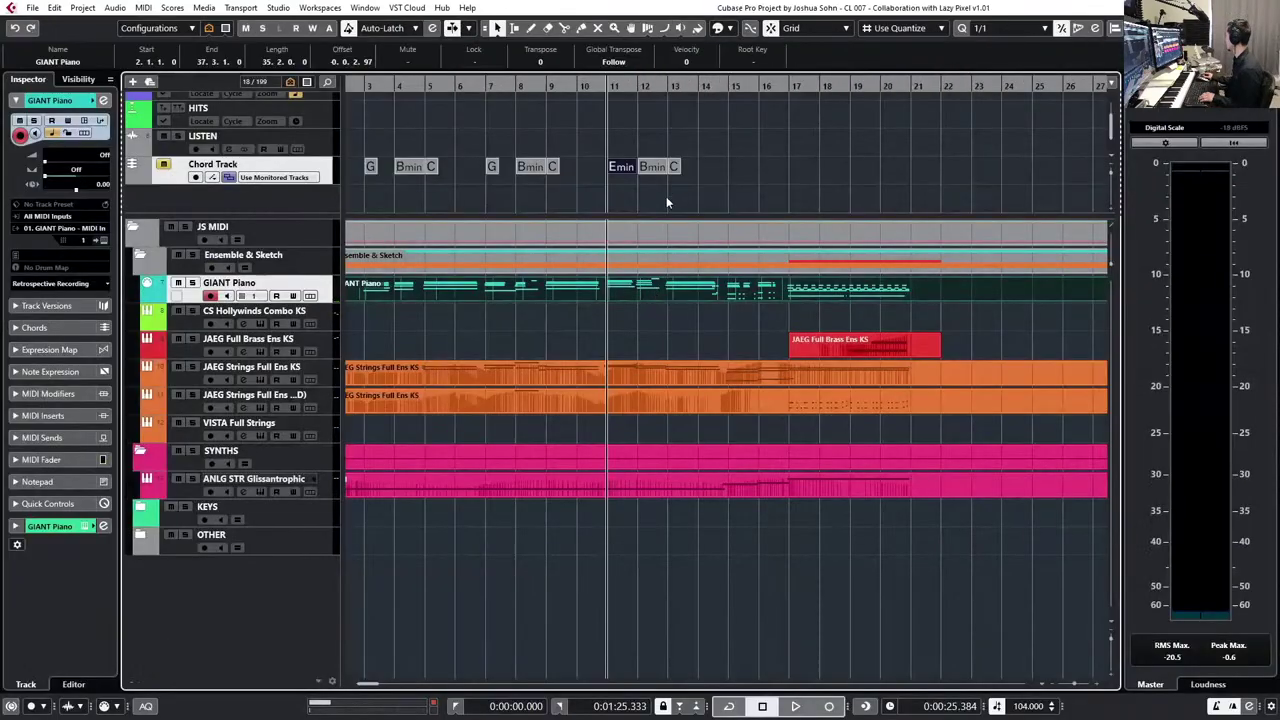
{"action": "left_click", "coordinate": [664, 167]}
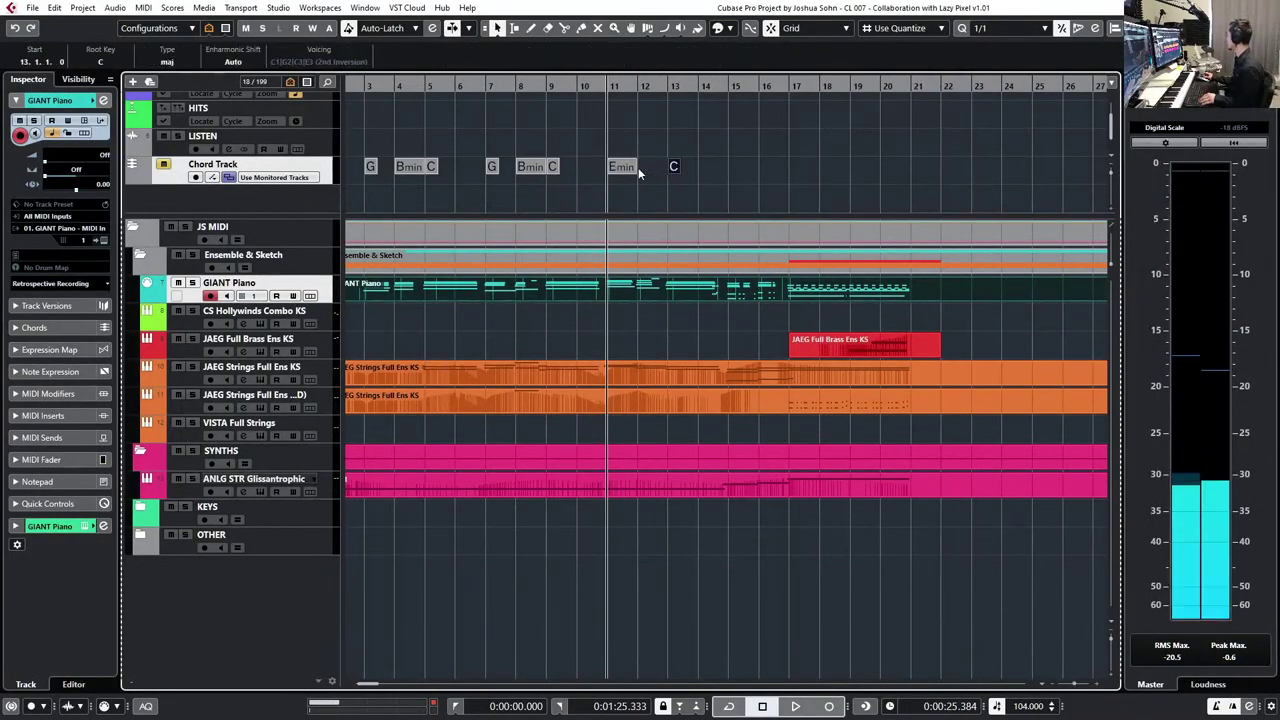
{"action": "left_click", "coordinate": [640, 167]}
{"action": "left_click", "coordinate": [645, 168]}
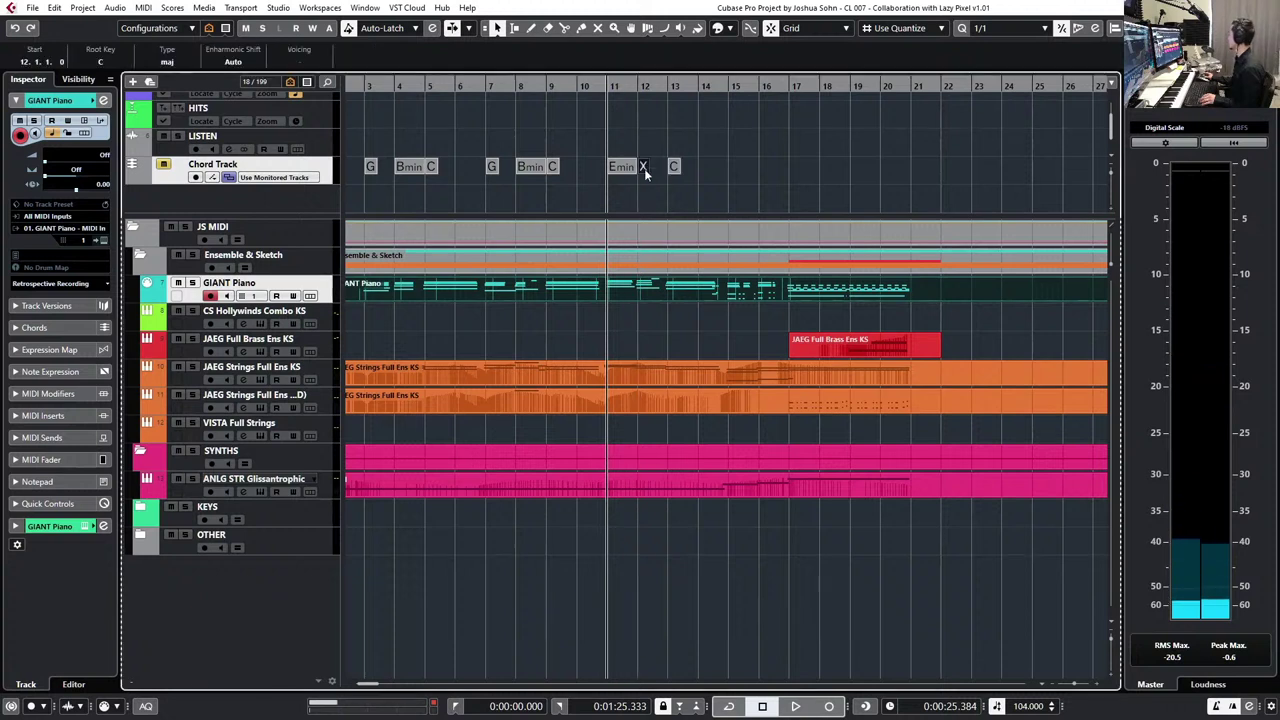
{"action": "double_click", "coordinate": [644, 168]}
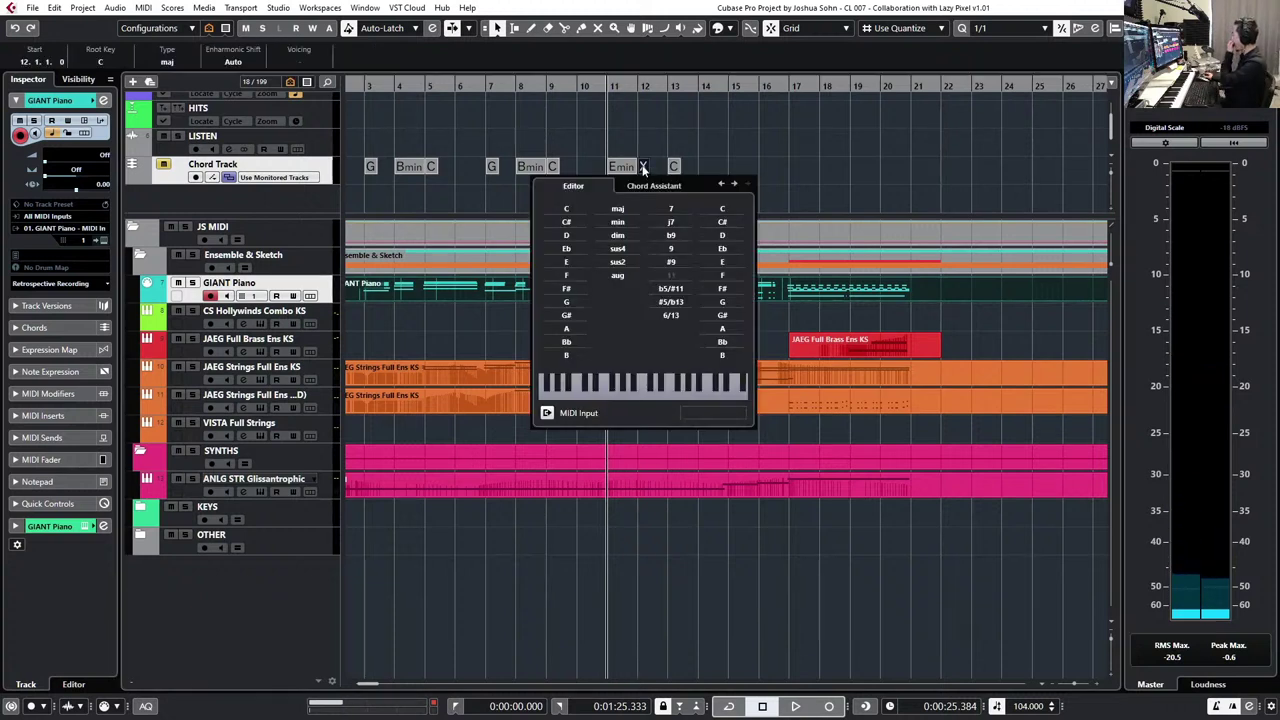
{"action": "left_click", "coordinate": [566, 235]}
- Play from bar 11 while checking the GIANT Piano notes, and add a C major chord at bar 15
{"action": "key", "text": "space"}
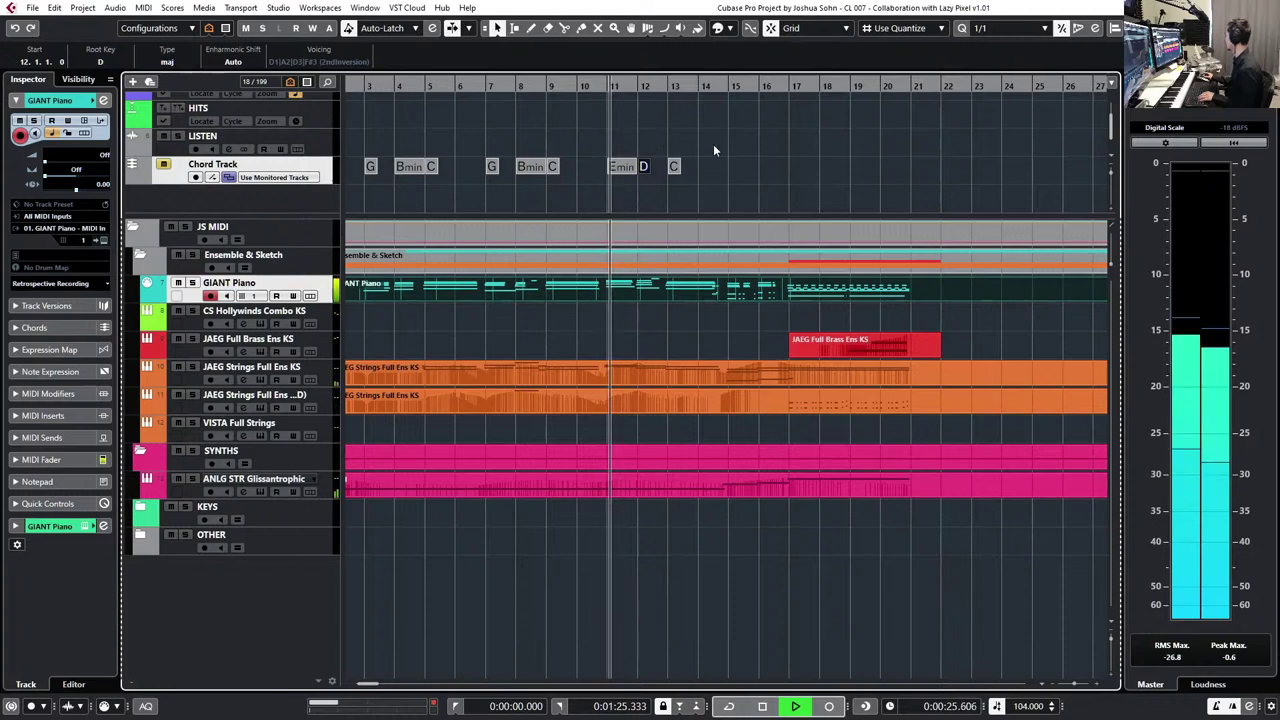
{"action": "double_click", "coordinate": [653, 285]}
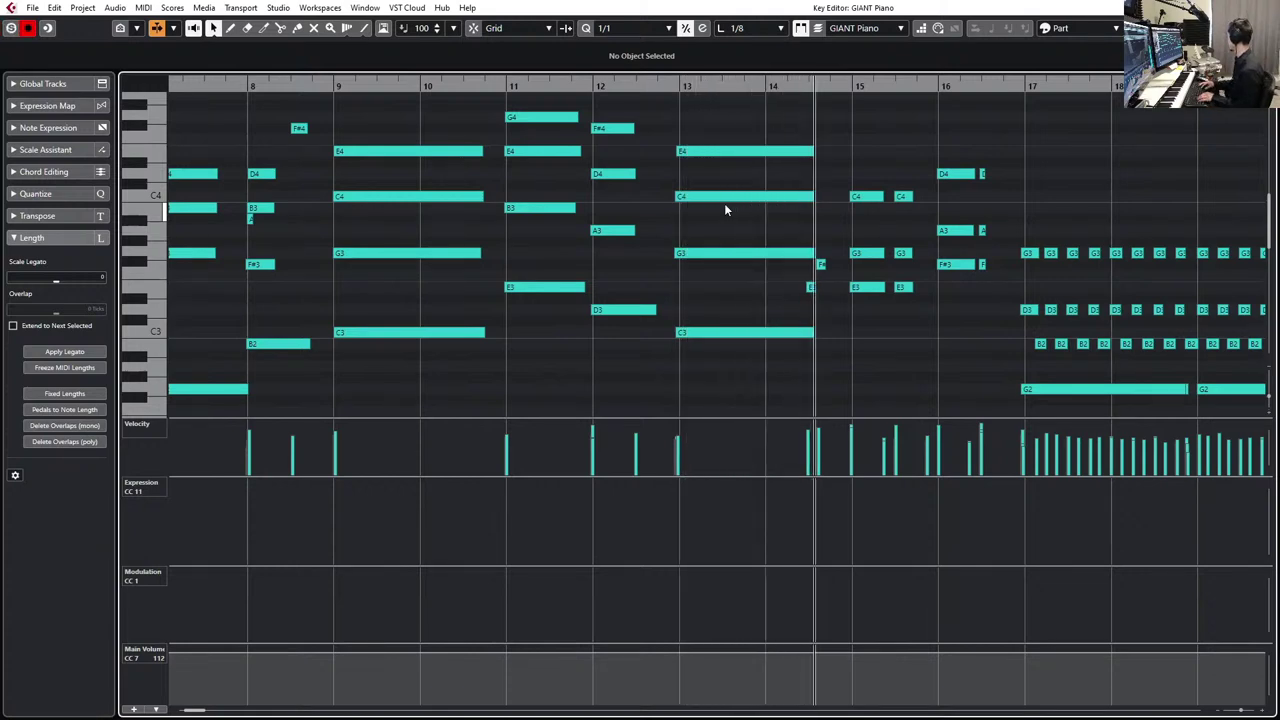
{"action": "key", "text": "Return"}
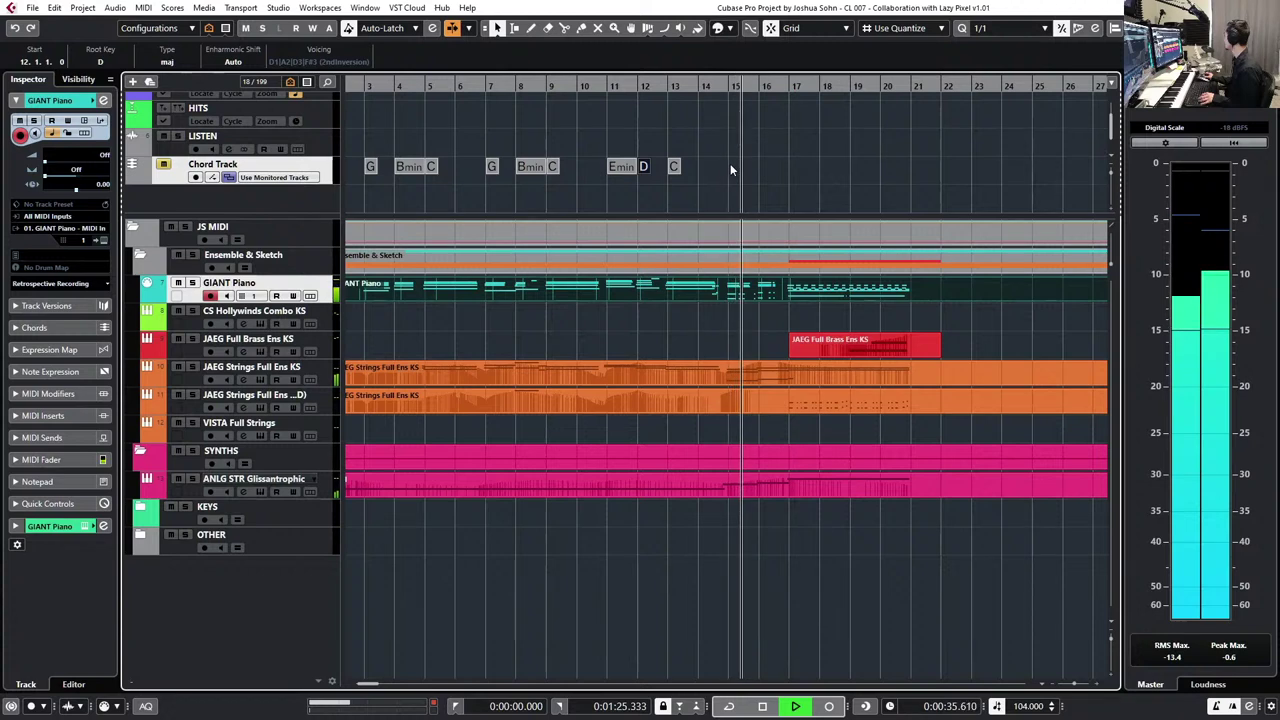
{"action": "double_click", "coordinate": [735, 168]}
{"action": "double_click", "coordinate": [735, 168]}
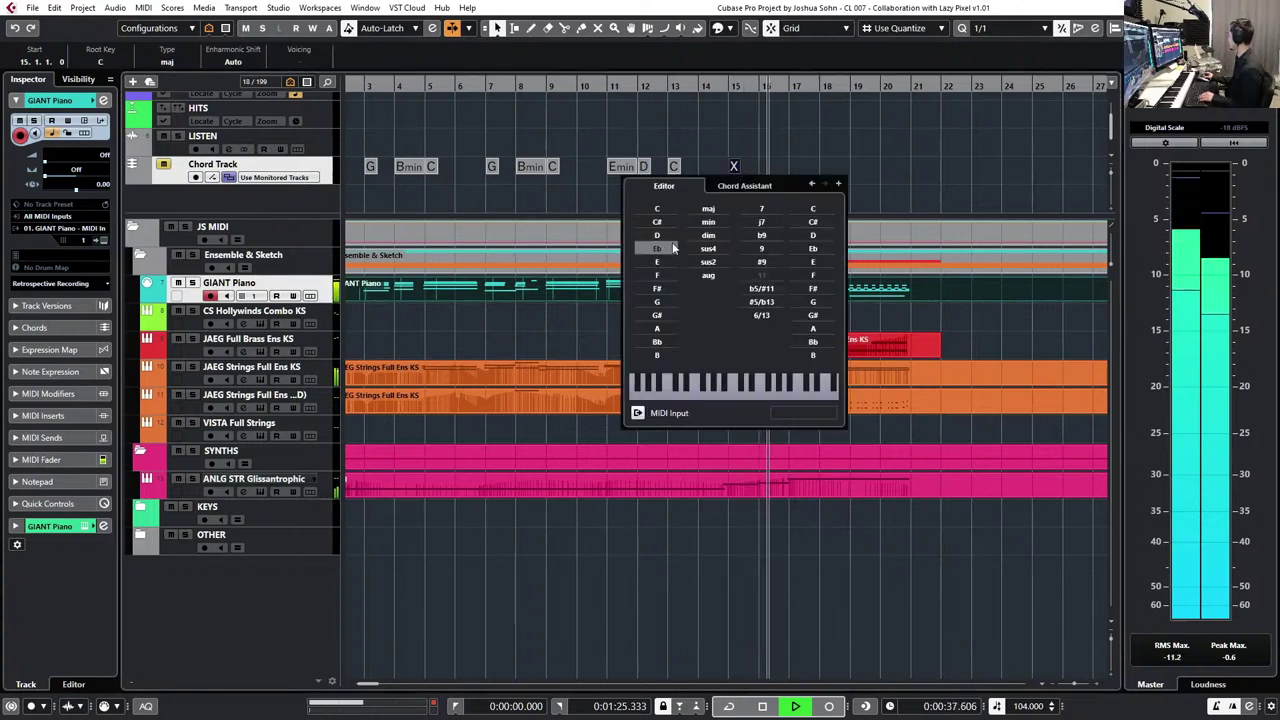
{"action": "key", "text": "Return"}
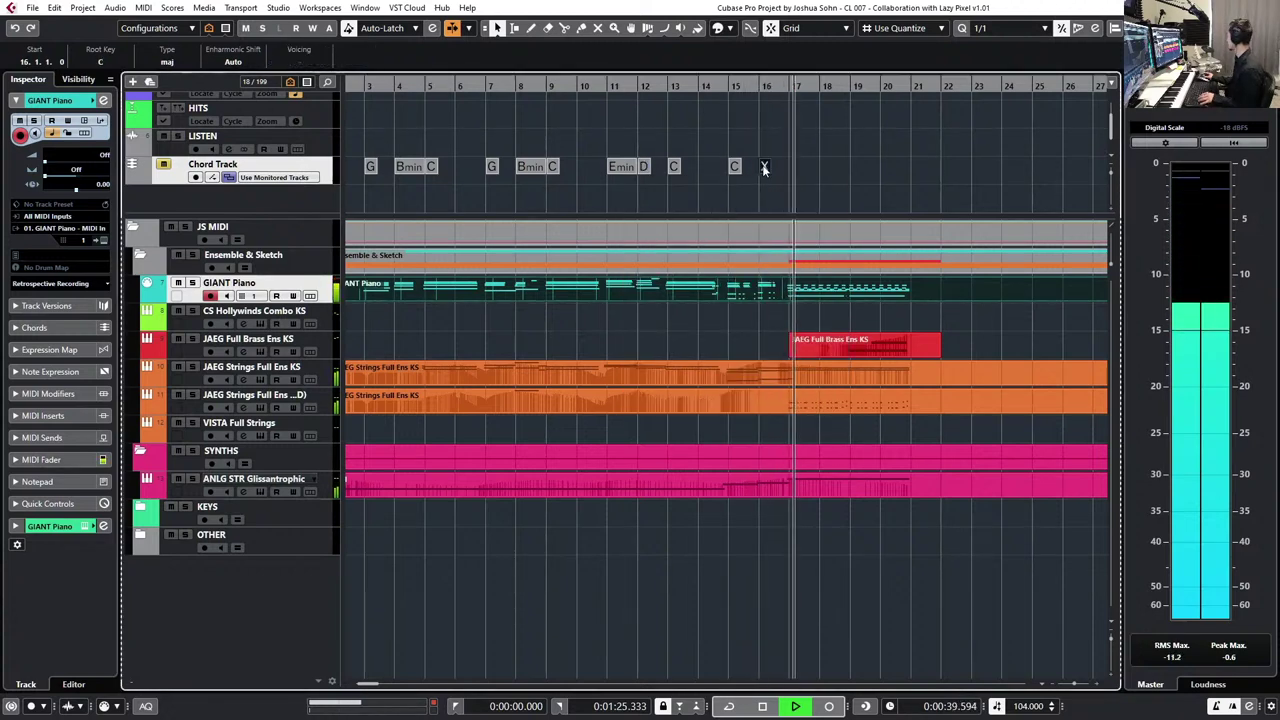
- Define the chord event at bar 16 of the Chord Track as D major
{"action": "double_click", "coordinate": [764, 167]}
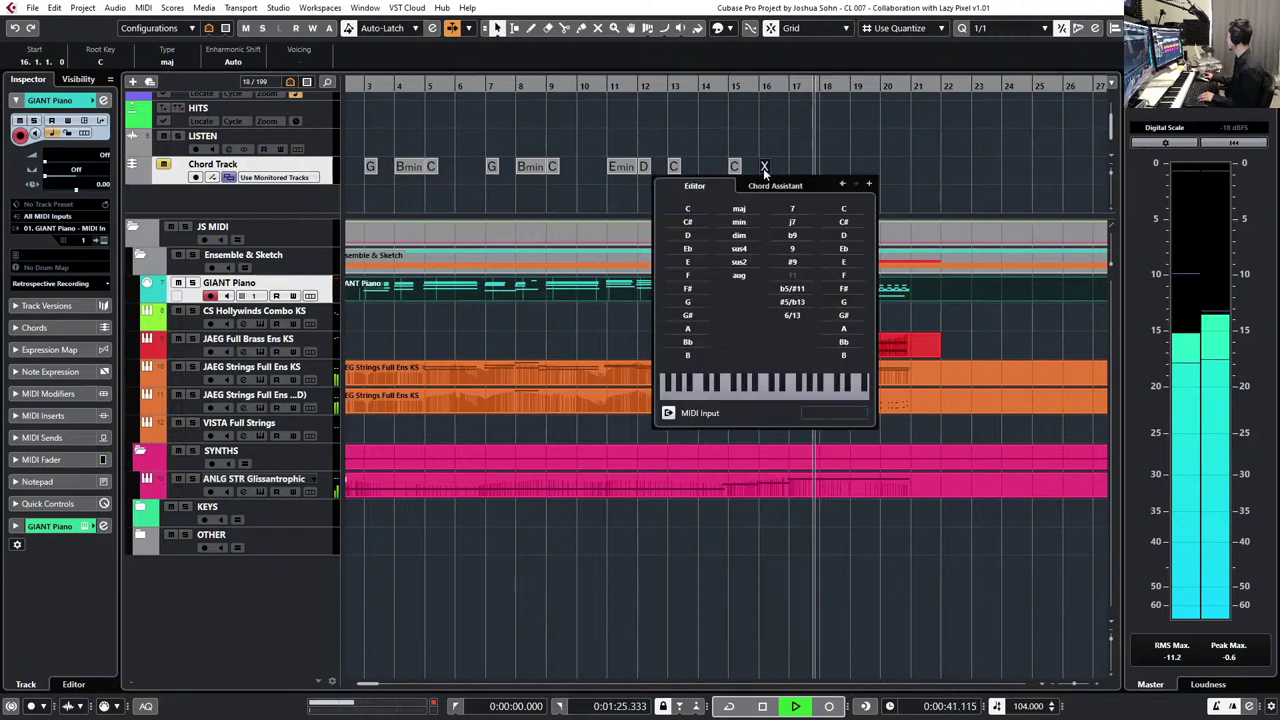
{"action": "left_click", "coordinate": [689, 236]}
{"action": "key", "text": "Return"}
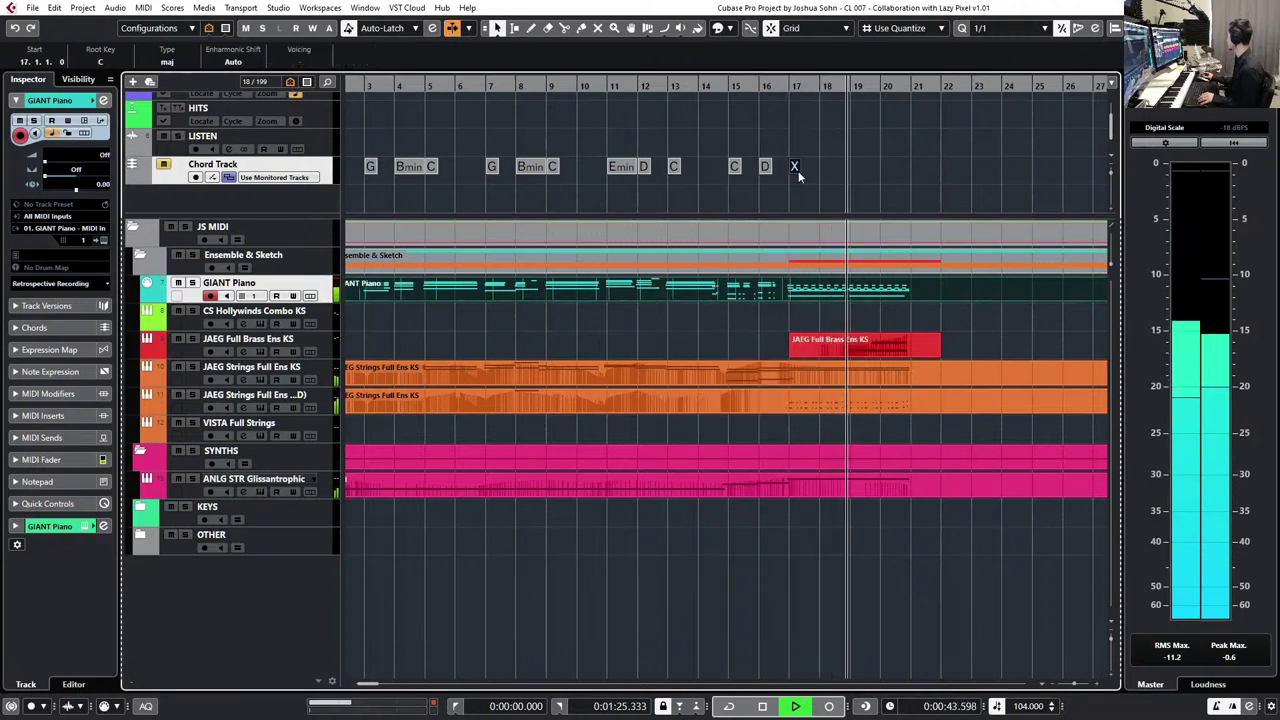
- Set the chord at bar 17 to G major, stop playback and place the playhead at bar 18
{"action": "double_click", "coordinate": [797, 168]}
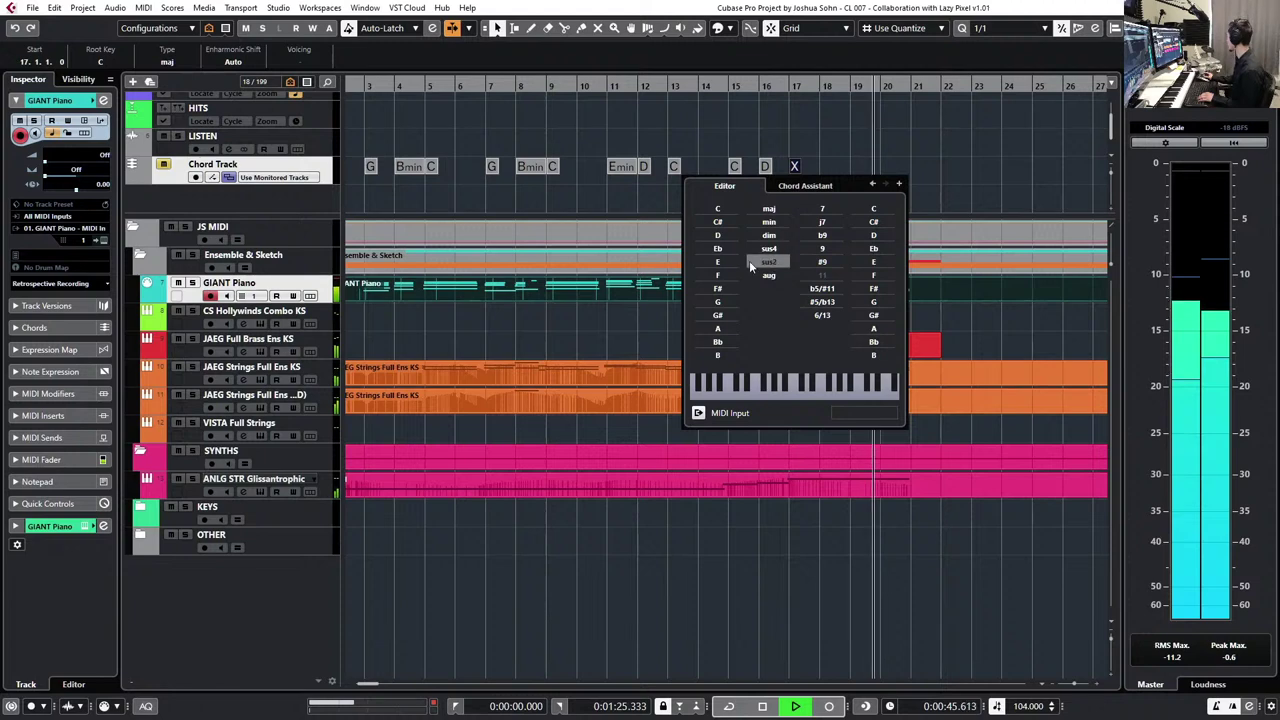
{"action": "left_click", "coordinate": [717, 301]}
{"action": "key", "text": "Return"}
{"action": "key", "text": "space"}
{"action": "scroll", "coordinate": [839, 148], "scroll_direction": "right", "scroll_amount": 5}
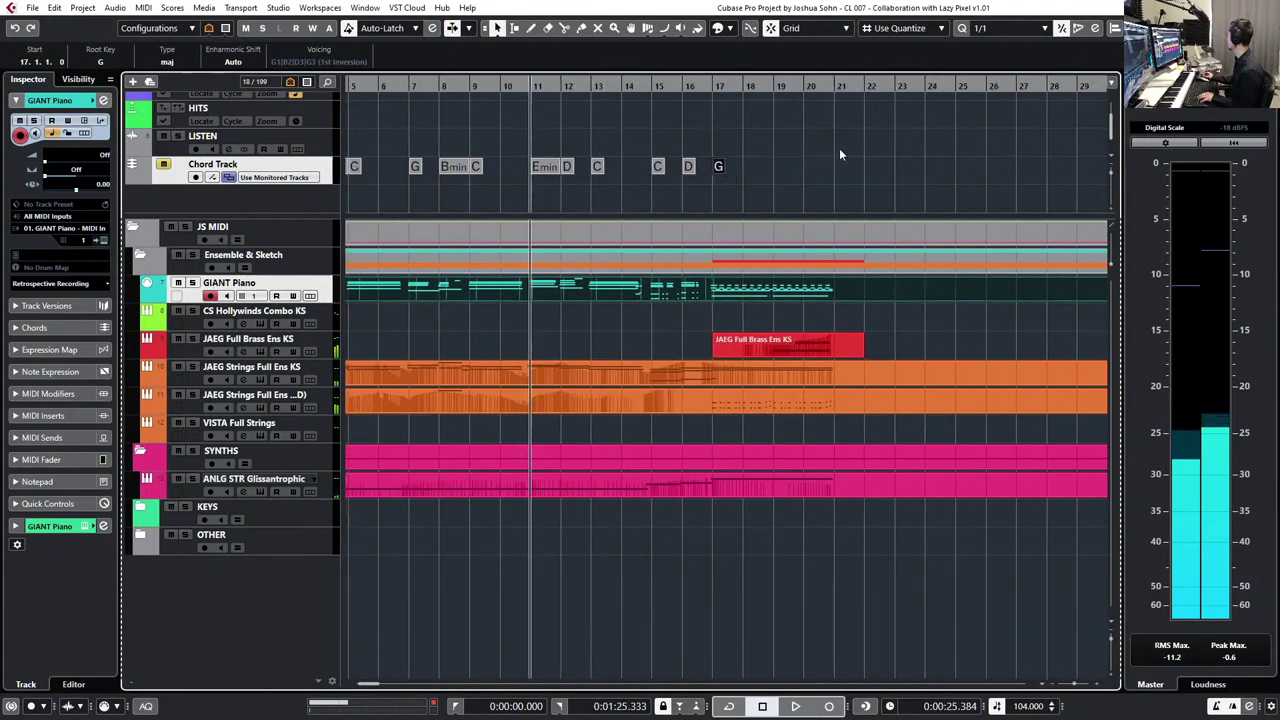
{"action": "left_click", "coordinate": [596, 88]}
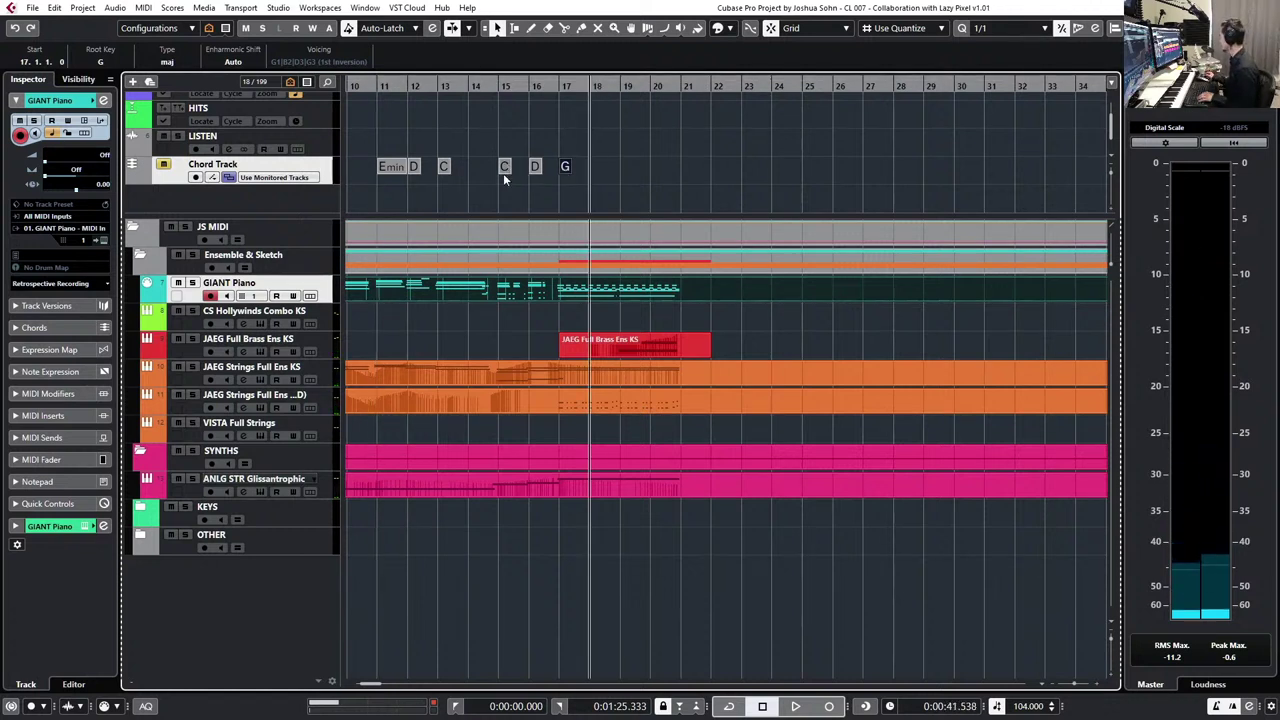
- Listen to the arrangement from bar 18 through bar 20 and keep the GIANT Piano track selected for recording
{"action": "key", "text": "space"}
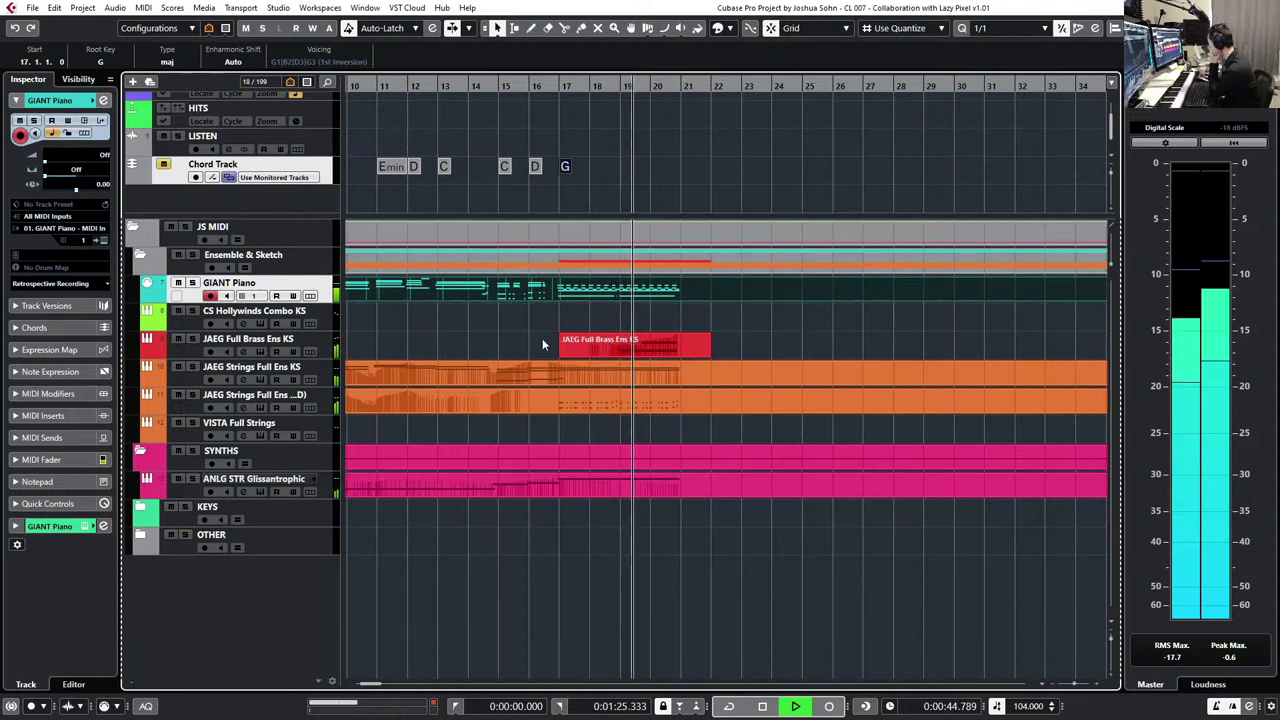
{"action": "key", "text": "space"}
{"action": "left_click", "coordinate": [335, 430]}
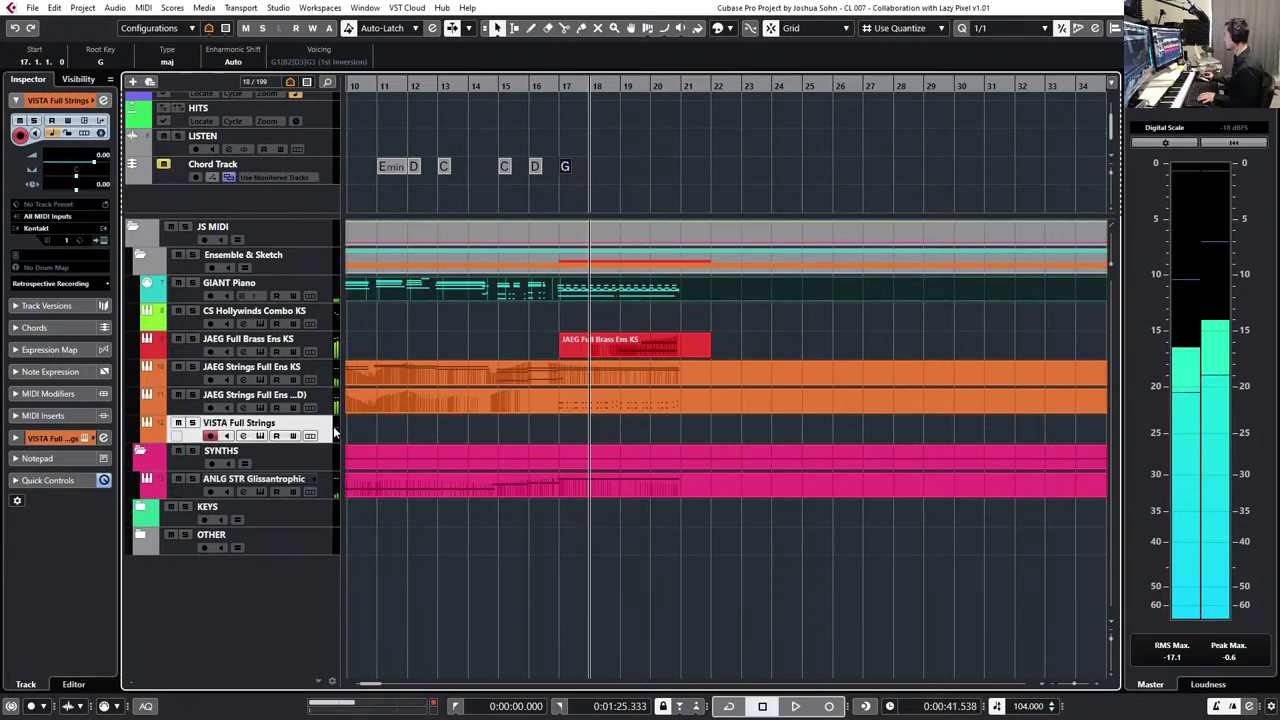
{"action": "left_click", "coordinate": [323, 297]}
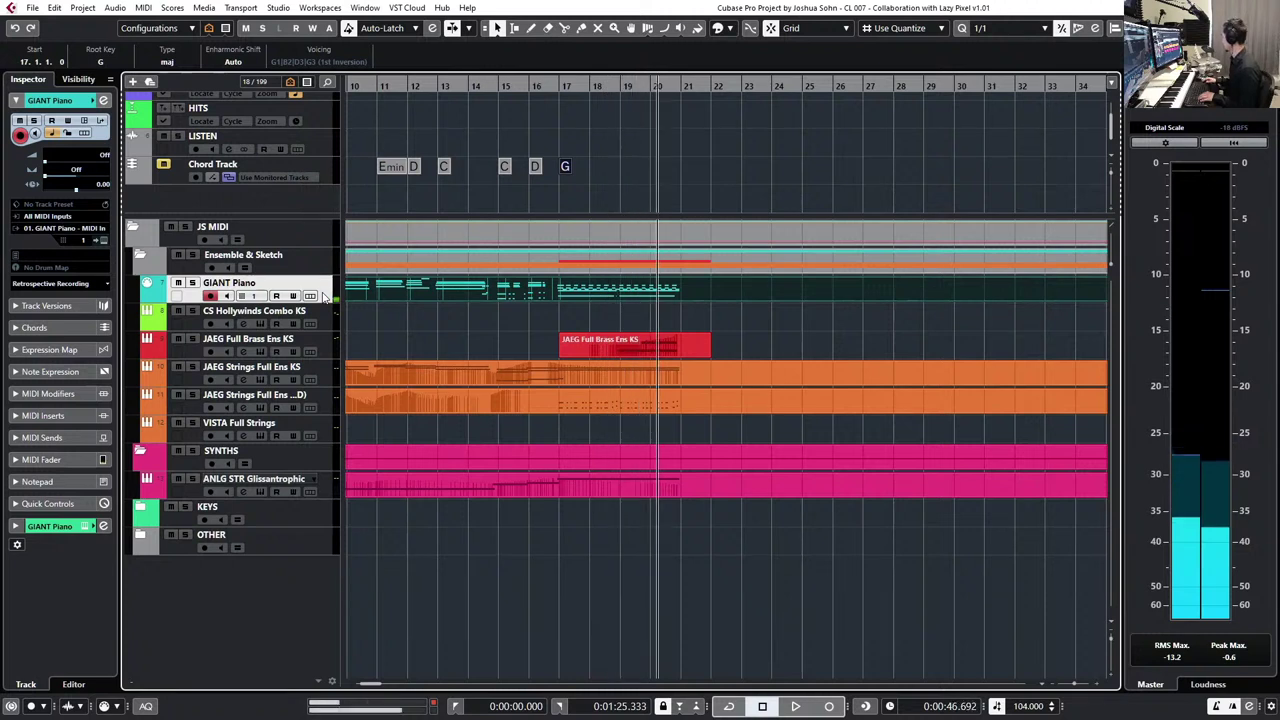
{"action": "key", "text": "space"}
{"action": "scroll", "coordinate": [564, 248], "scroll_direction": "right", "scroll_amount": 5}
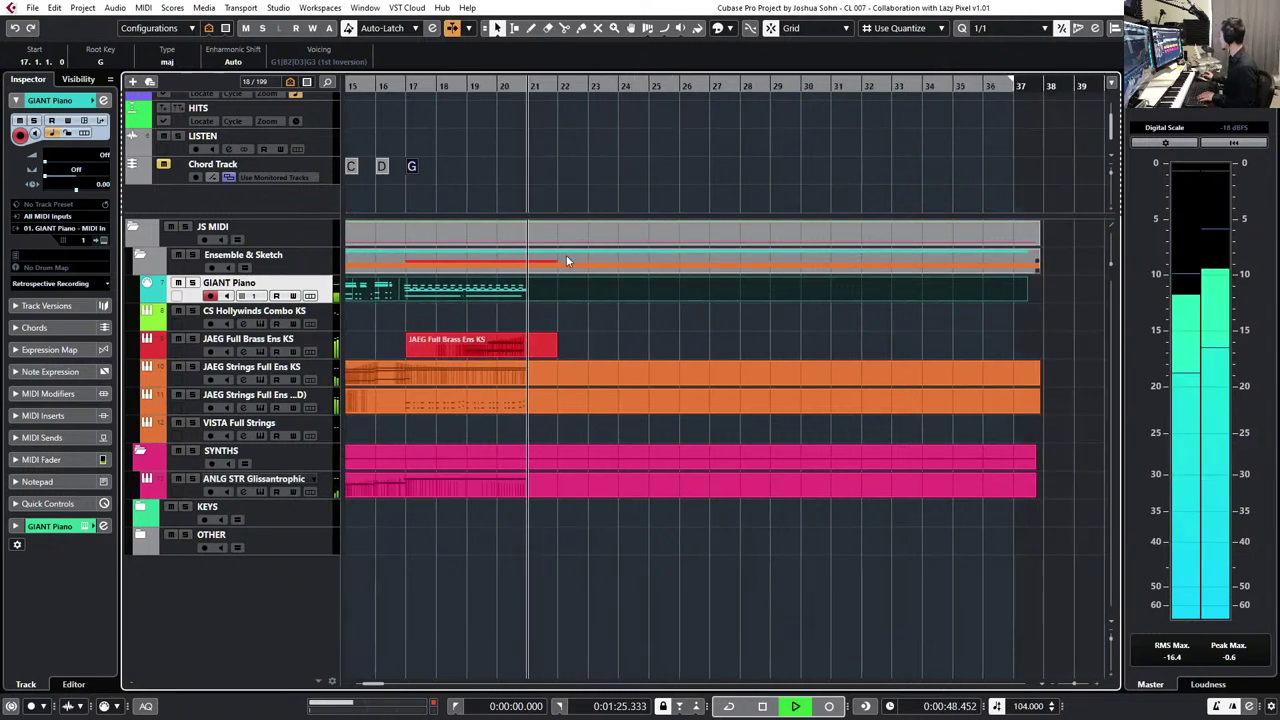
{"action": "key", "text": "space"}
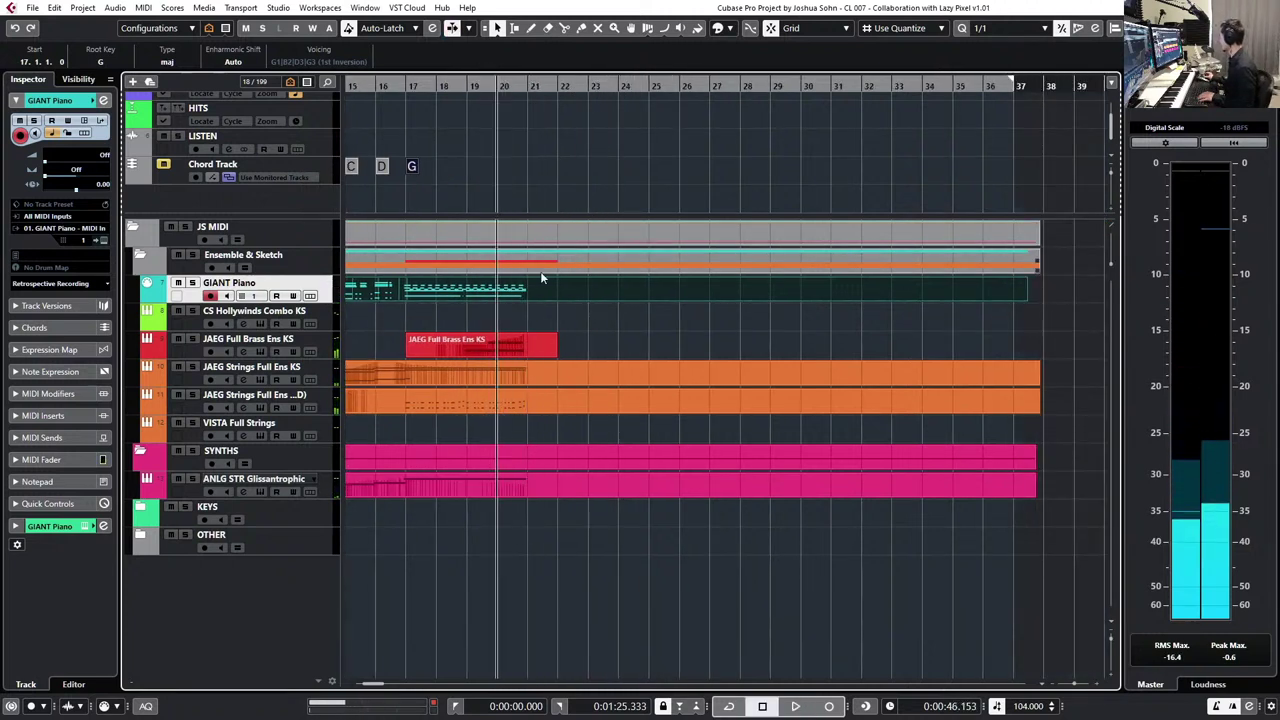
- Open the GIANT Piano part in the Key Editor and record a trial piano take with repeated chords from bar 21
{"action": "double_click", "coordinate": [538, 289]}
{"action": "scroll", "coordinate": [656, 229], "scroll_direction": "right", "scroll_amount": 8}
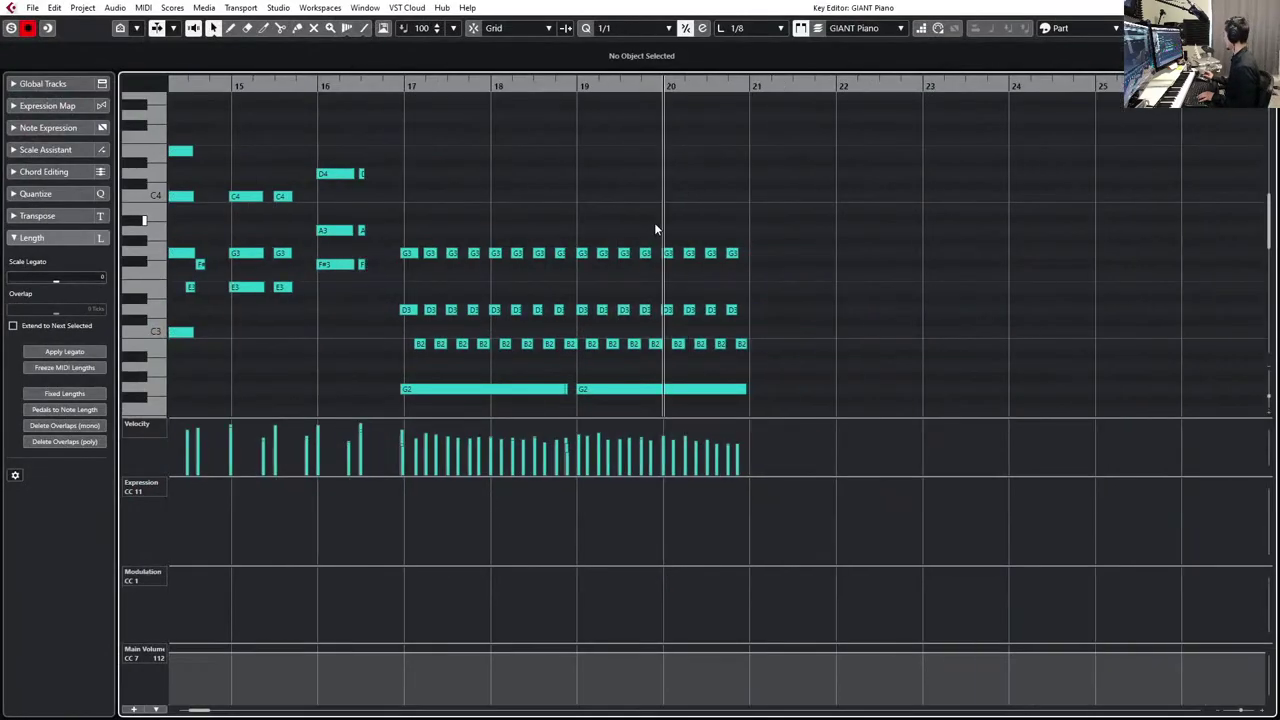
{"action": "key", "text": "space"}
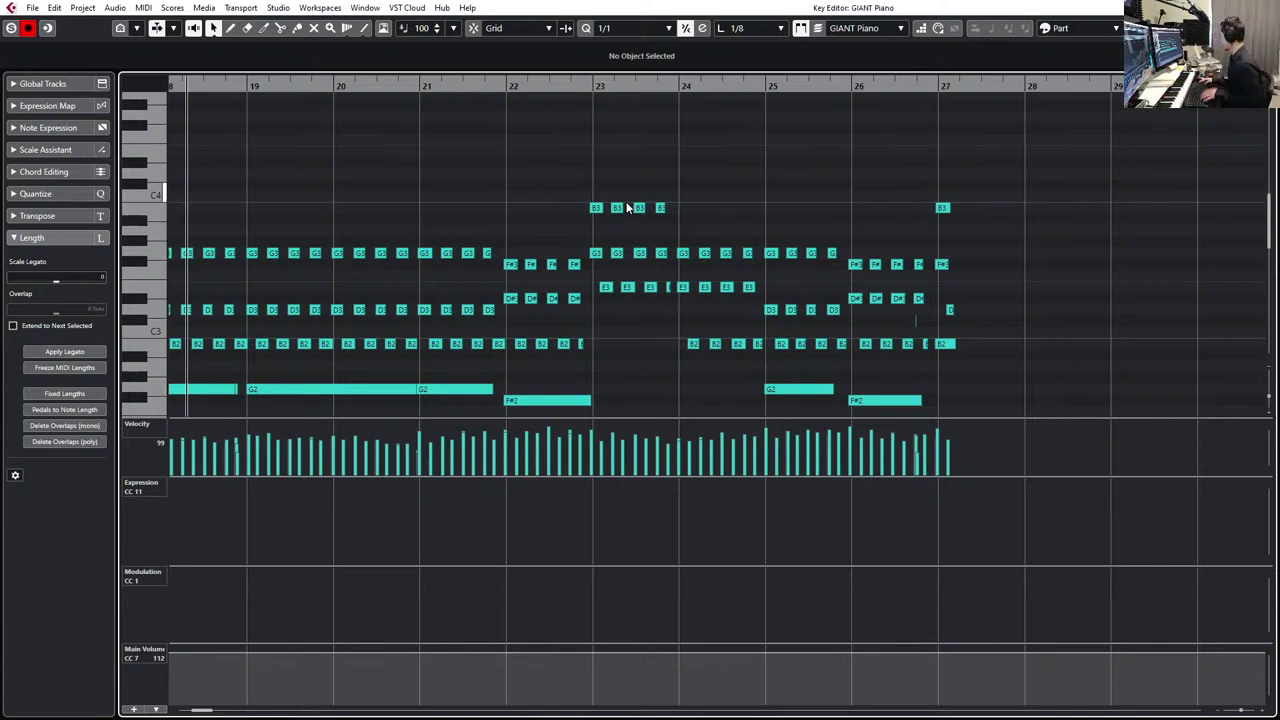
- Undo the repeated-chord take, try another one from bar 21 to bar 32, and discard it as well
{"action": "key", "text": "ctrl+z"}
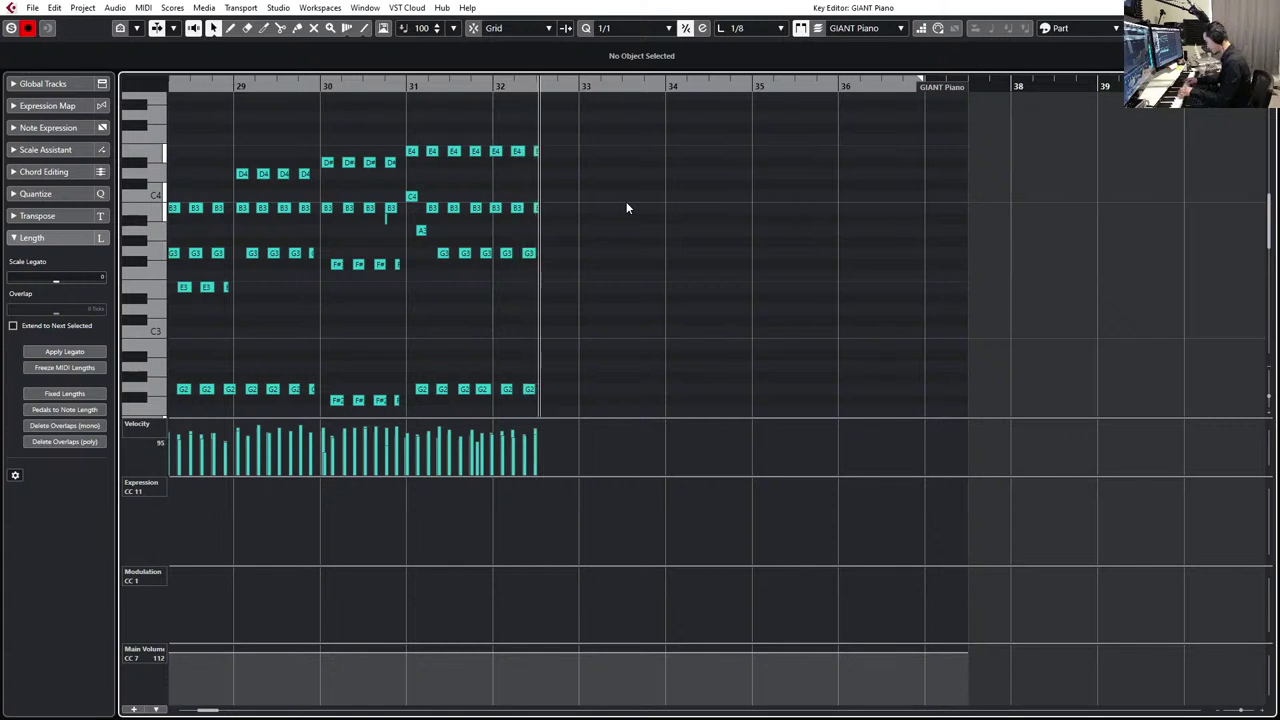
{"action": "key", "text": "space"}
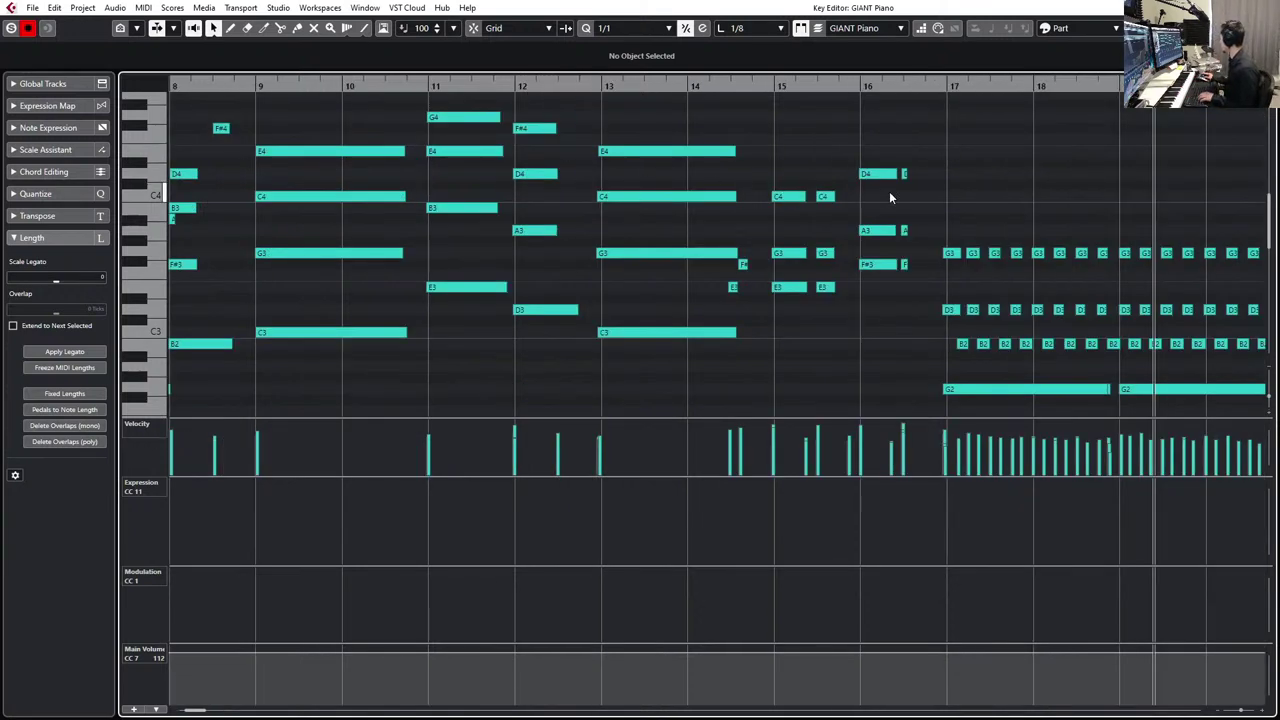
{"action": "scroll", "coordinate": [889, 191], "scroll_direction": "right", "scroll_amount": 5}
{"action": "scroll", "coordinate": [891, 198], "scroll_direction": "right", "scroll_amount": 3}
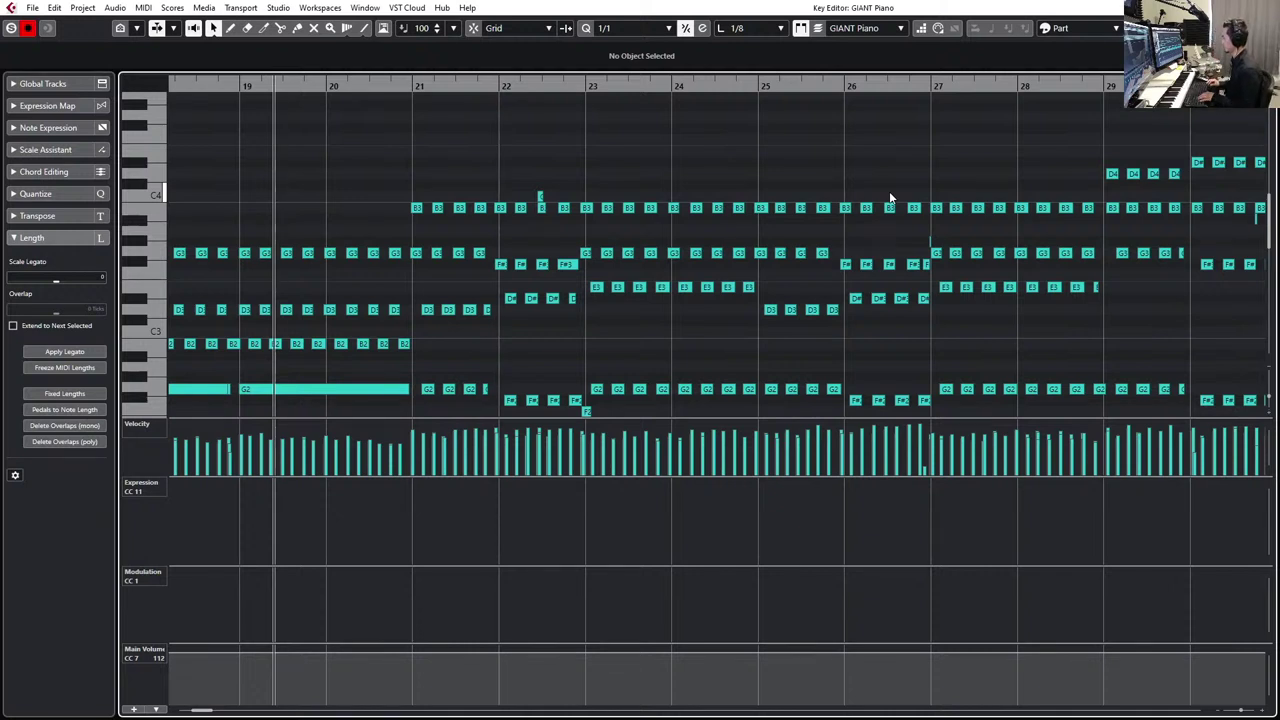
{"action": "key", "text": "ctrl+z"}
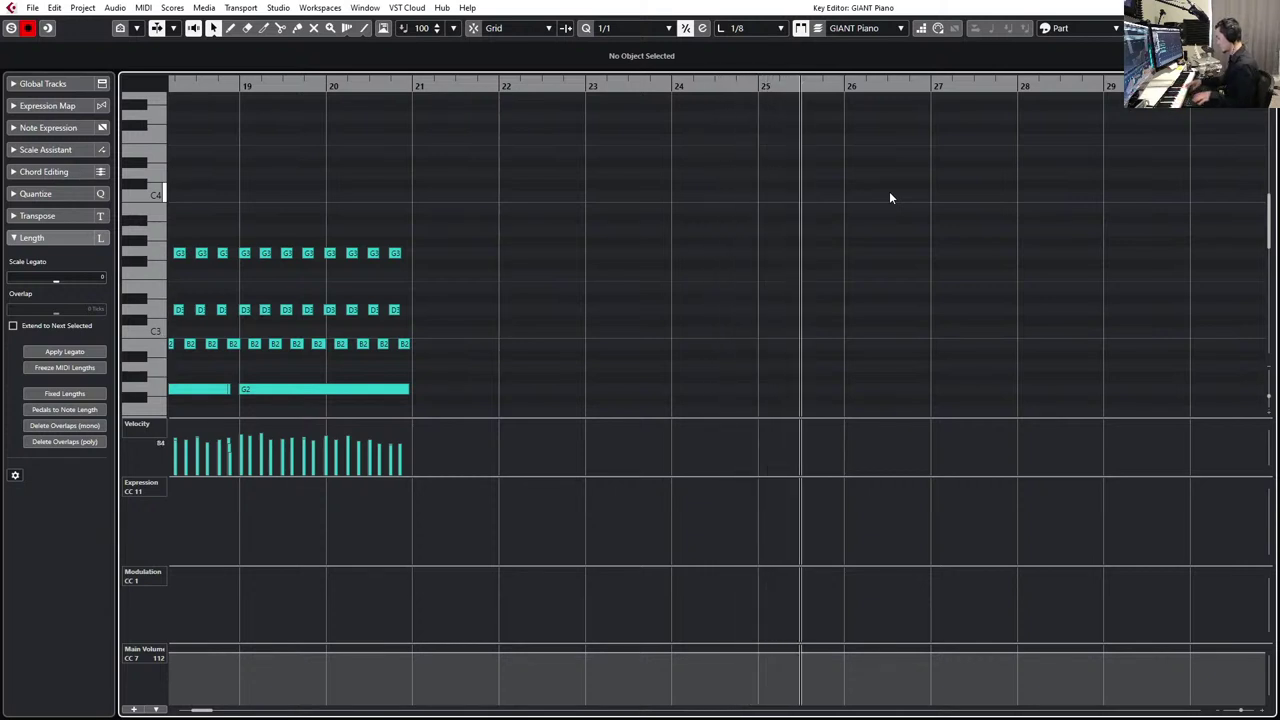
{"action": "key", "text": "space"}
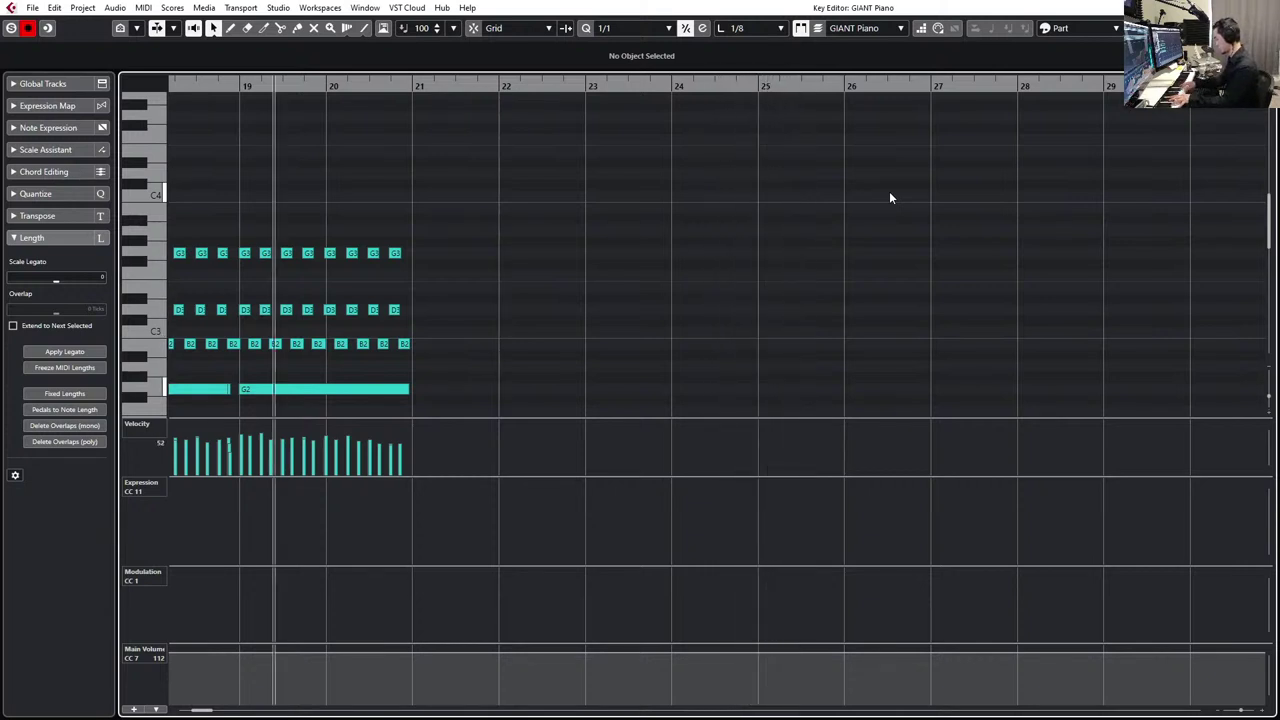
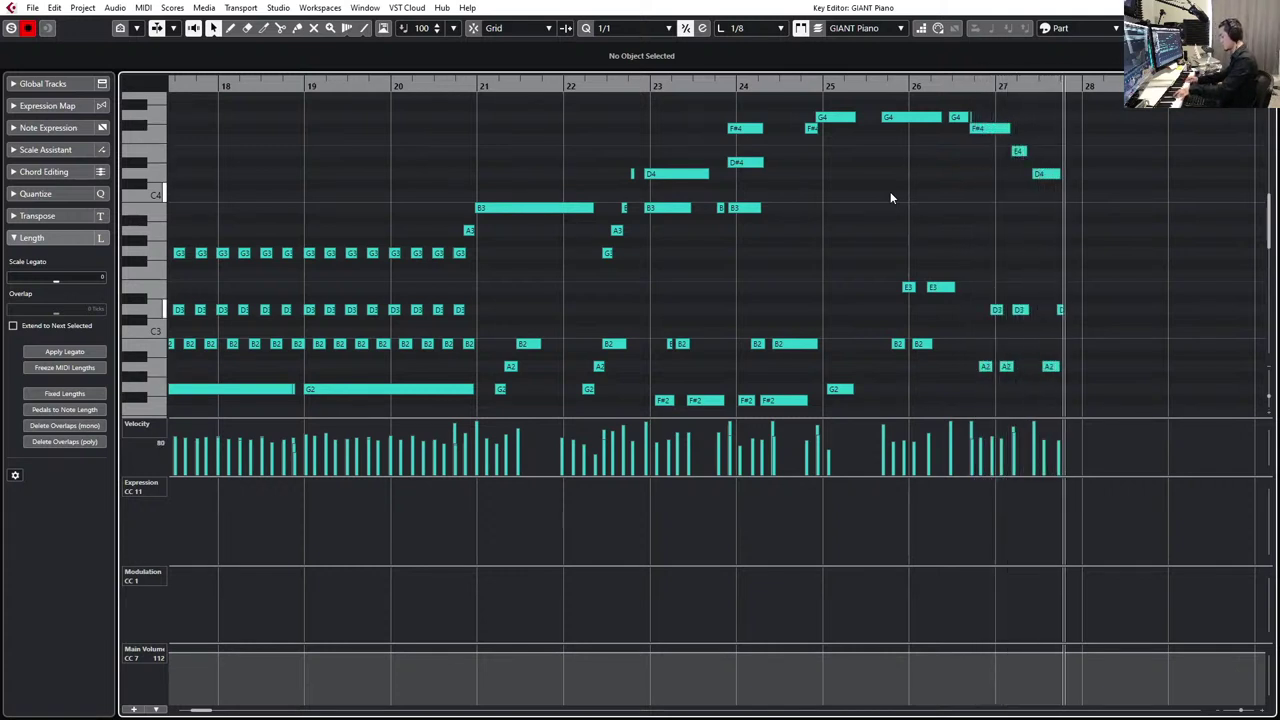
- Undo the melodic piano take, try another melody over broken chords from bar 21, and undo that take too
{"action": "key", "text": "ctrl+z"}
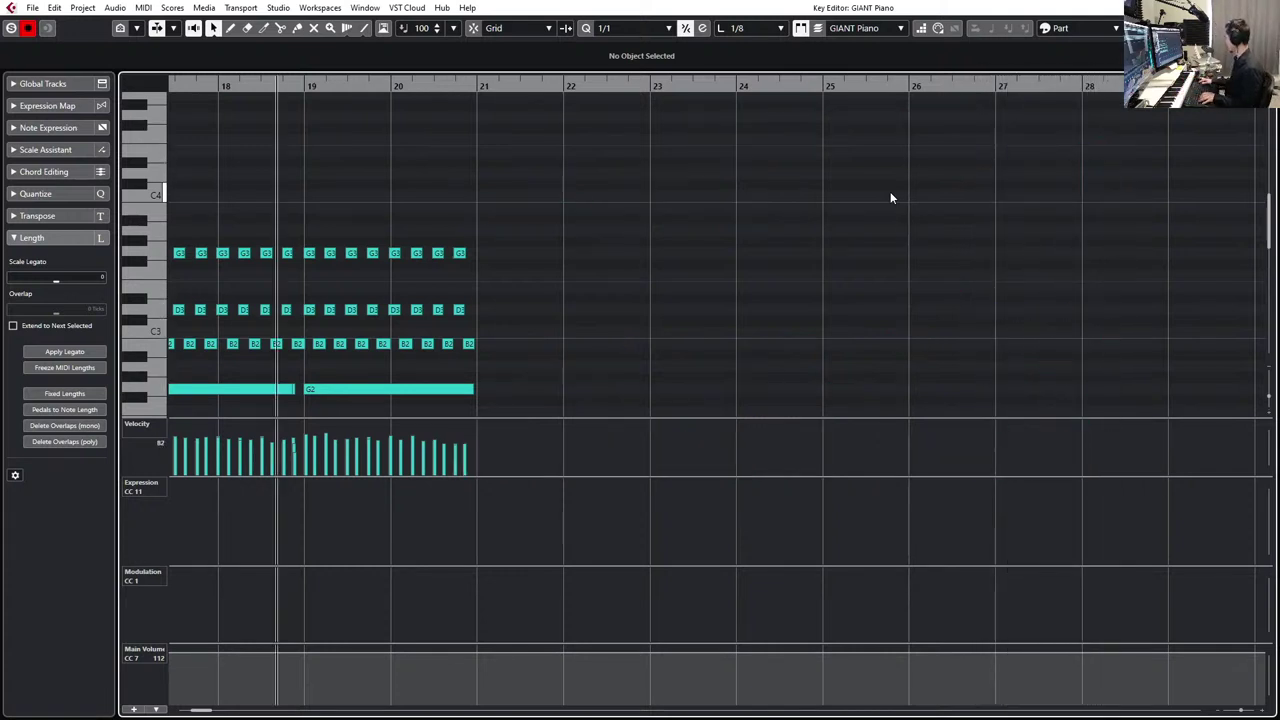
{"action": "key", "text": "space"}
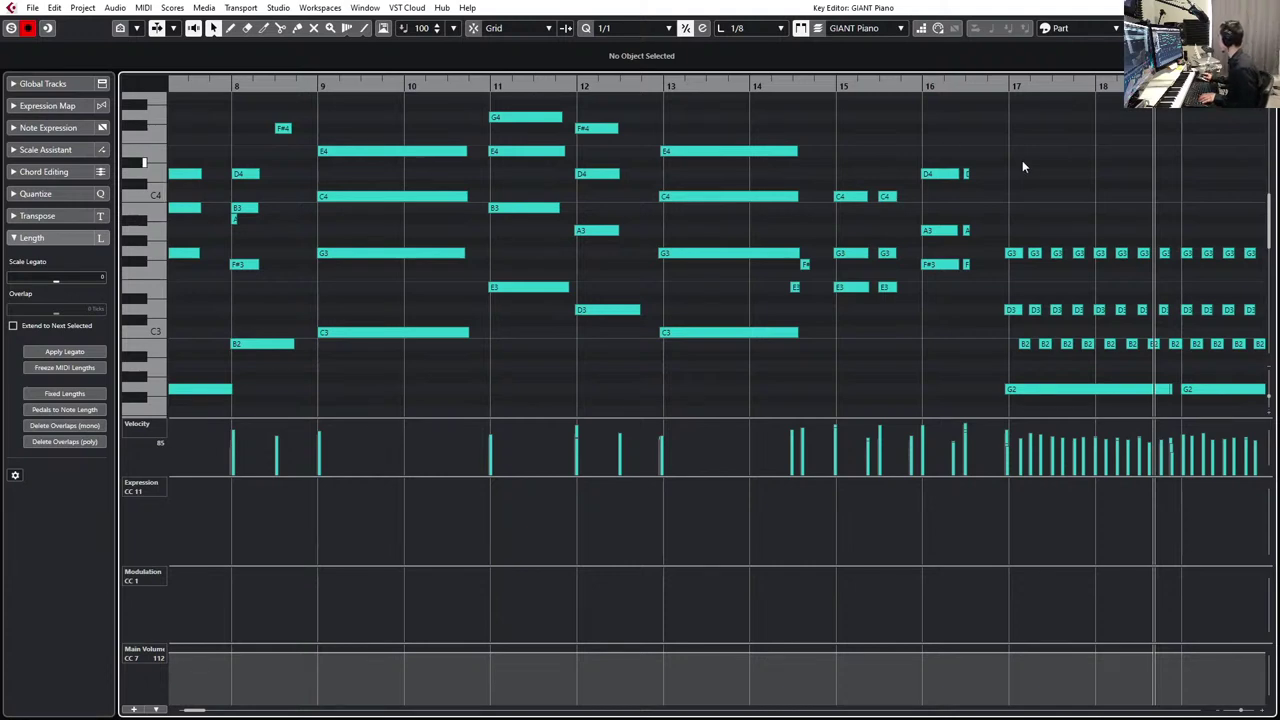
{"action": "scroll", "coordinate": [1022, 167], "scroll_direction": "right", "scroll_amount": 10}
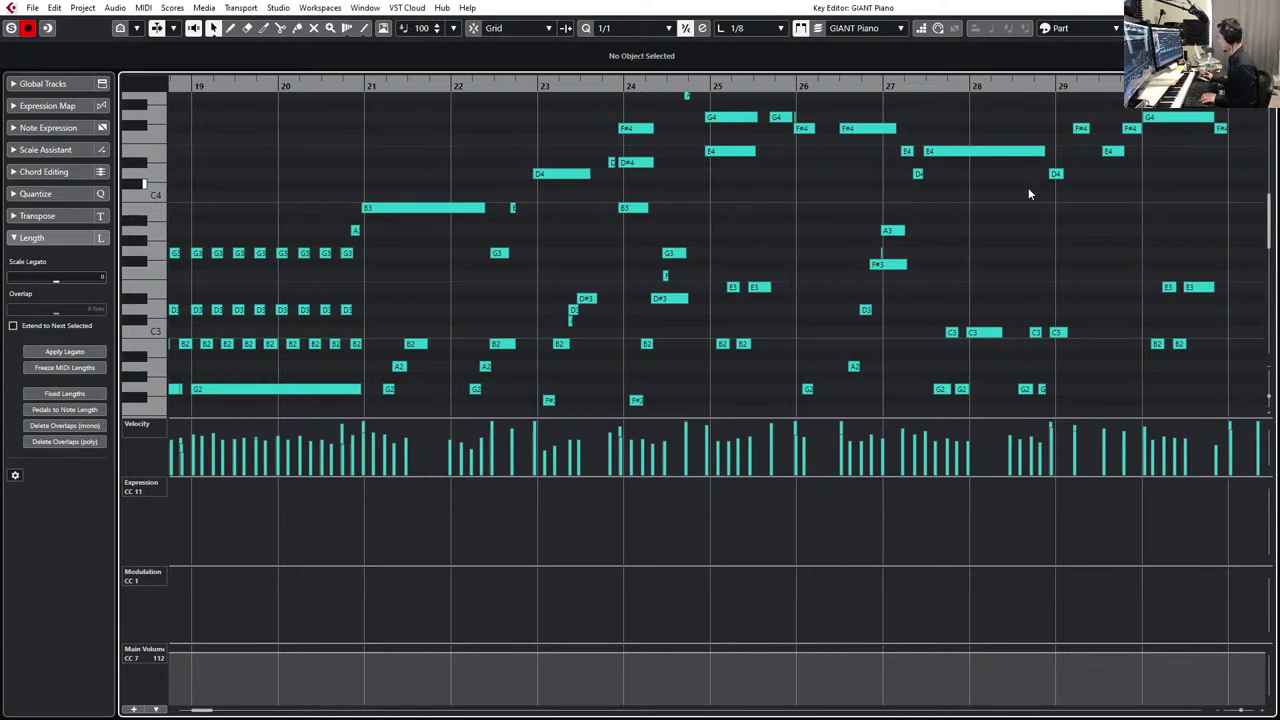
{"action": "key", "text": "ctrl+z"}
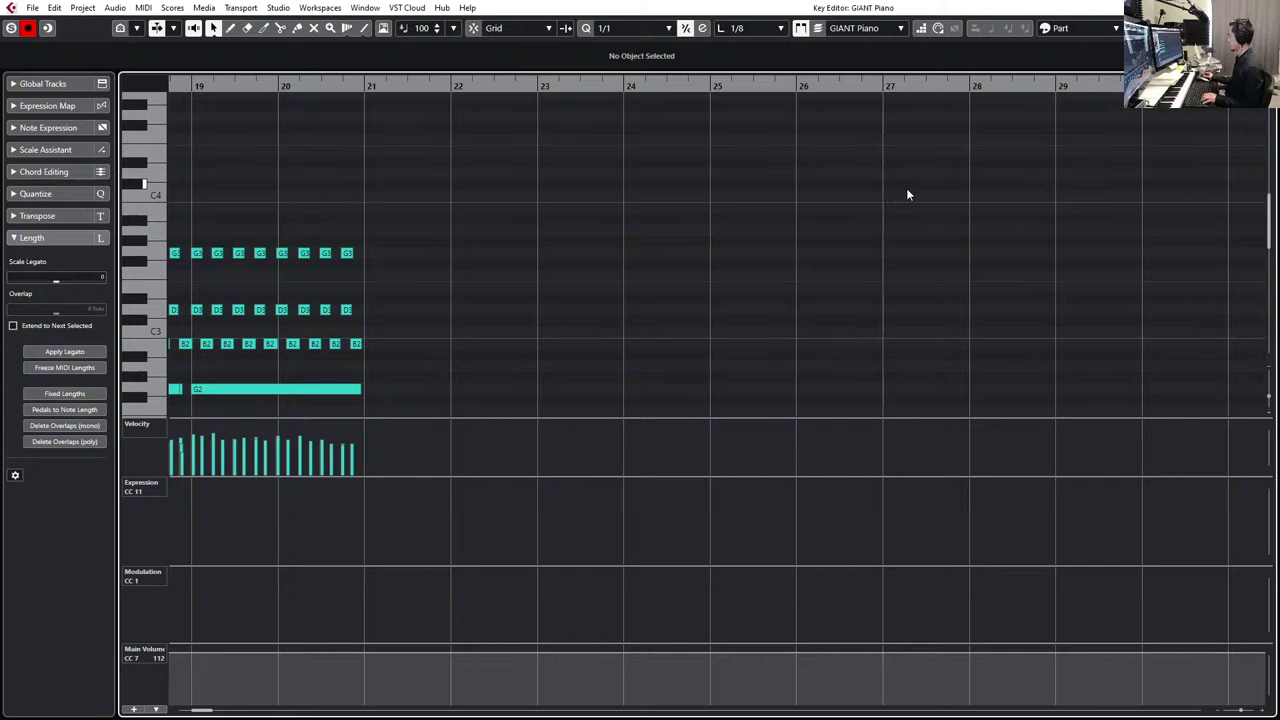
- Try recording a shorter melodic piano take from bar 21 into bar 23 and undo it
{"action": "key", "text": "g"}
{"action": "key", "text": "g"}
{"action": "key", "text": "g"}
{"action": "key", "text": "g"}
{"action": "key", "text": "g"}
{"action": "key", "text": "g"}
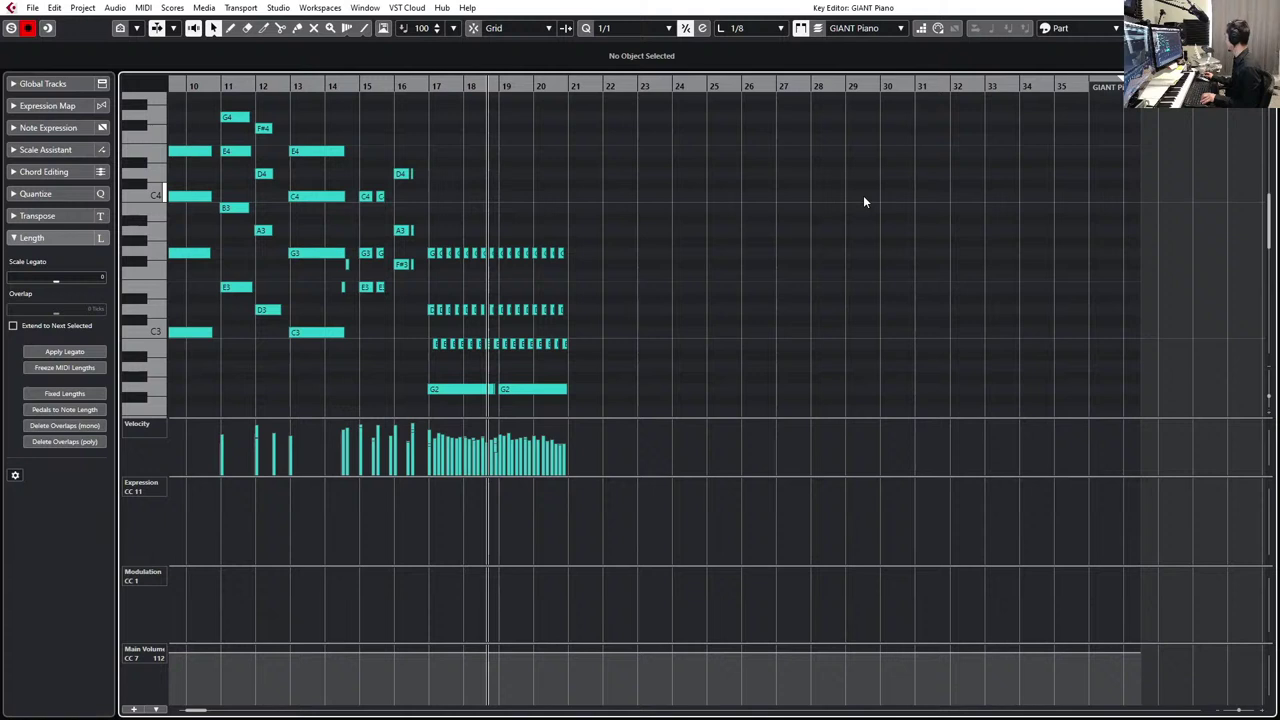
{"action": "key", "text": "ctrl+z"}
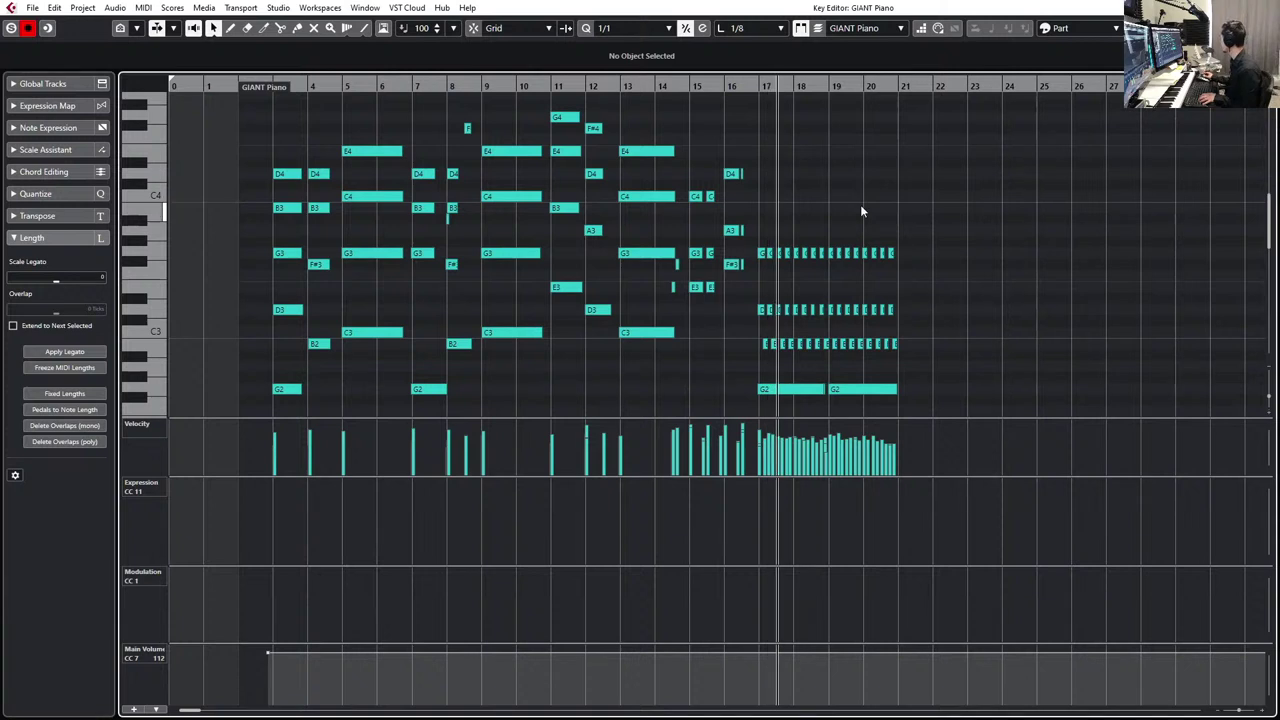
{"action": "scroll", "coordinate": [860, 204], "scroll_direction": "right", "scroll_amount": 5}
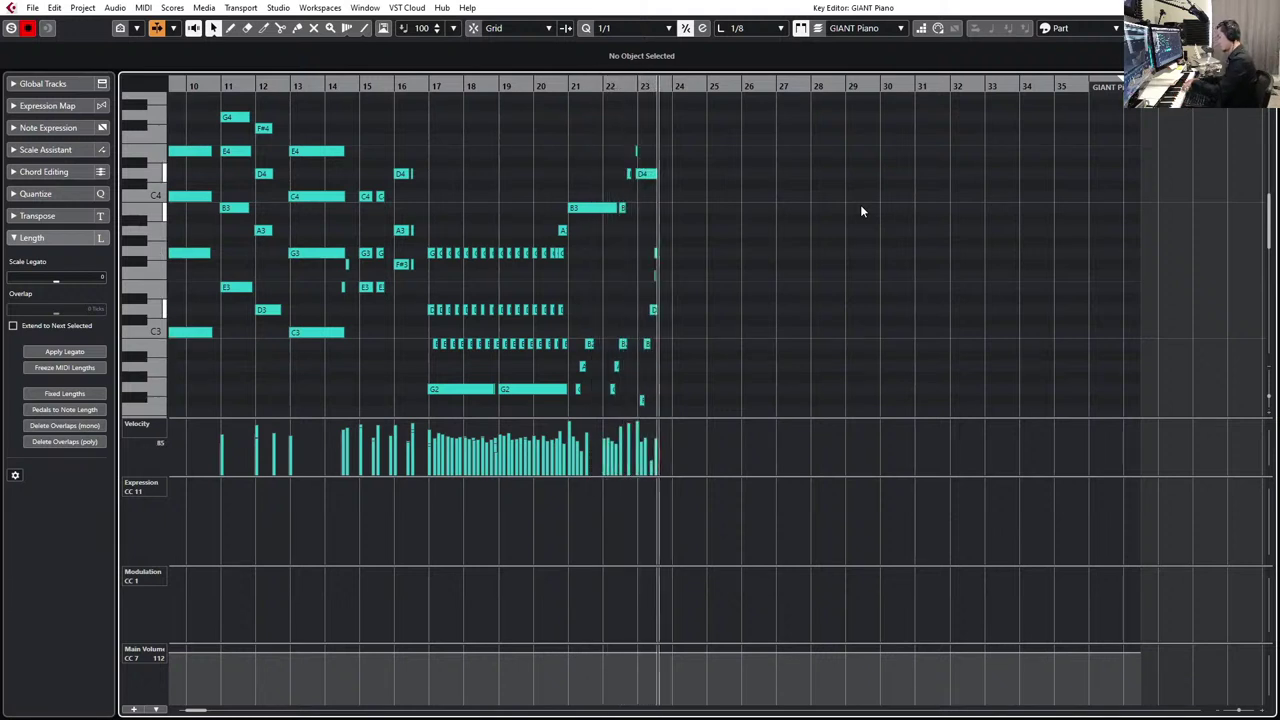
{"action": "key", "text": "space"}
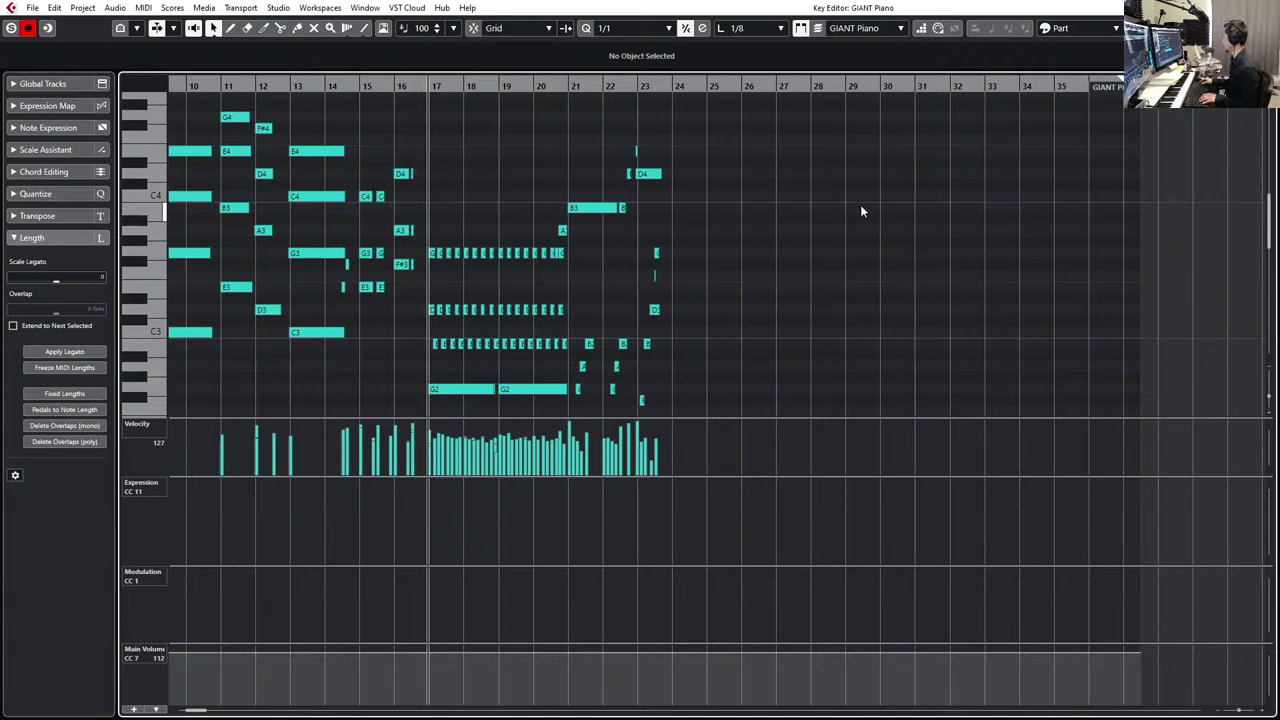
{"action": "key", "text": "ctrl+z"}
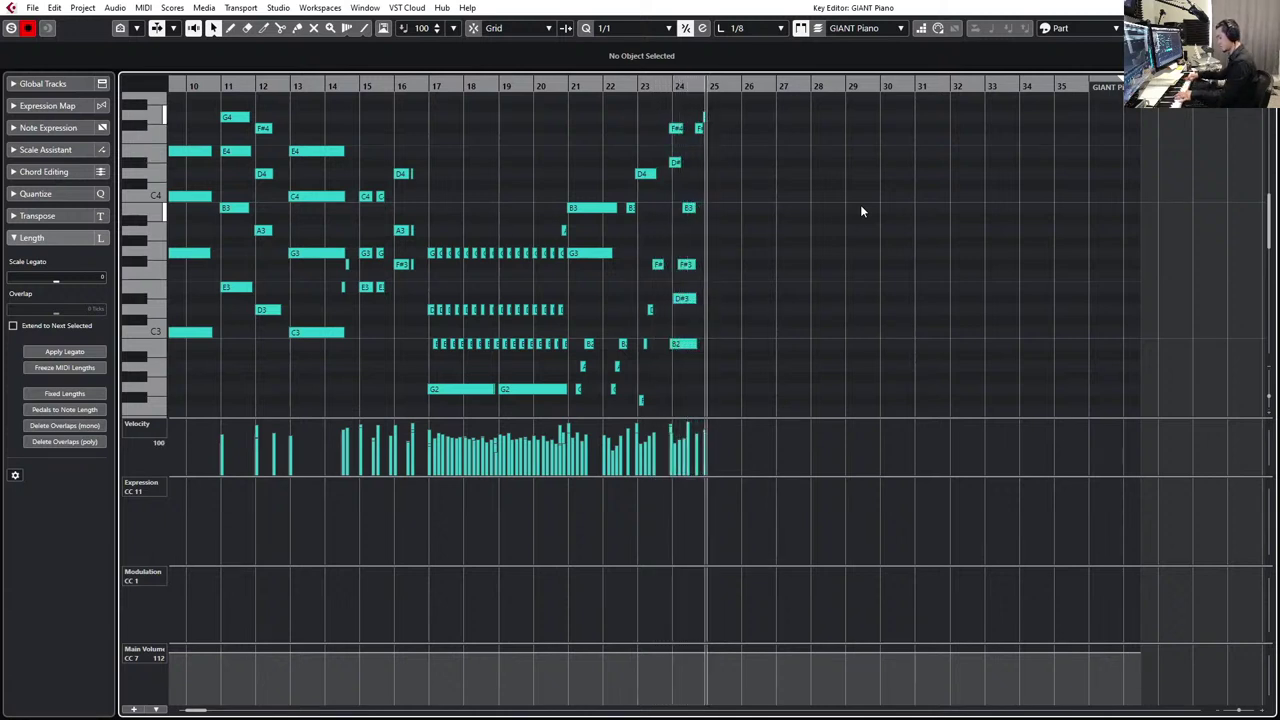
- Finish the piano take covering bars 21 to 24 and delete its G4 and G2 notes at bar 25
{"action": "key", "text": "space"}
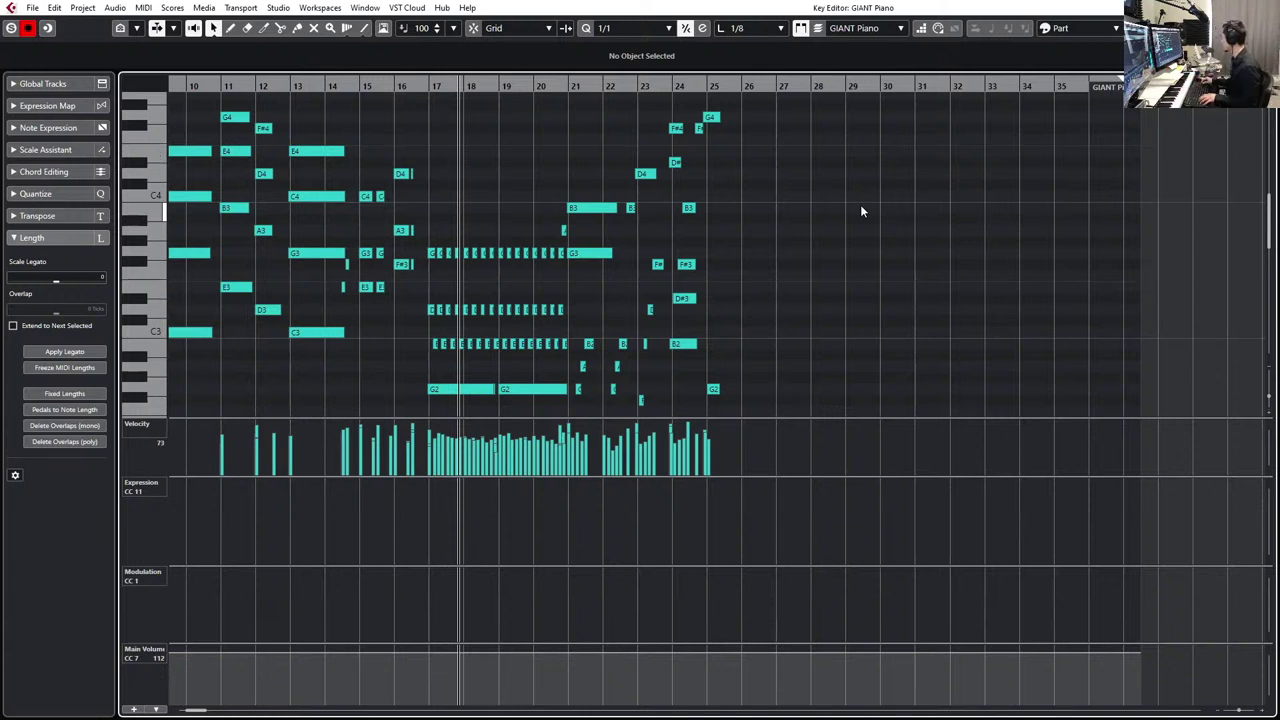
{"action": "key", "text": "space"}
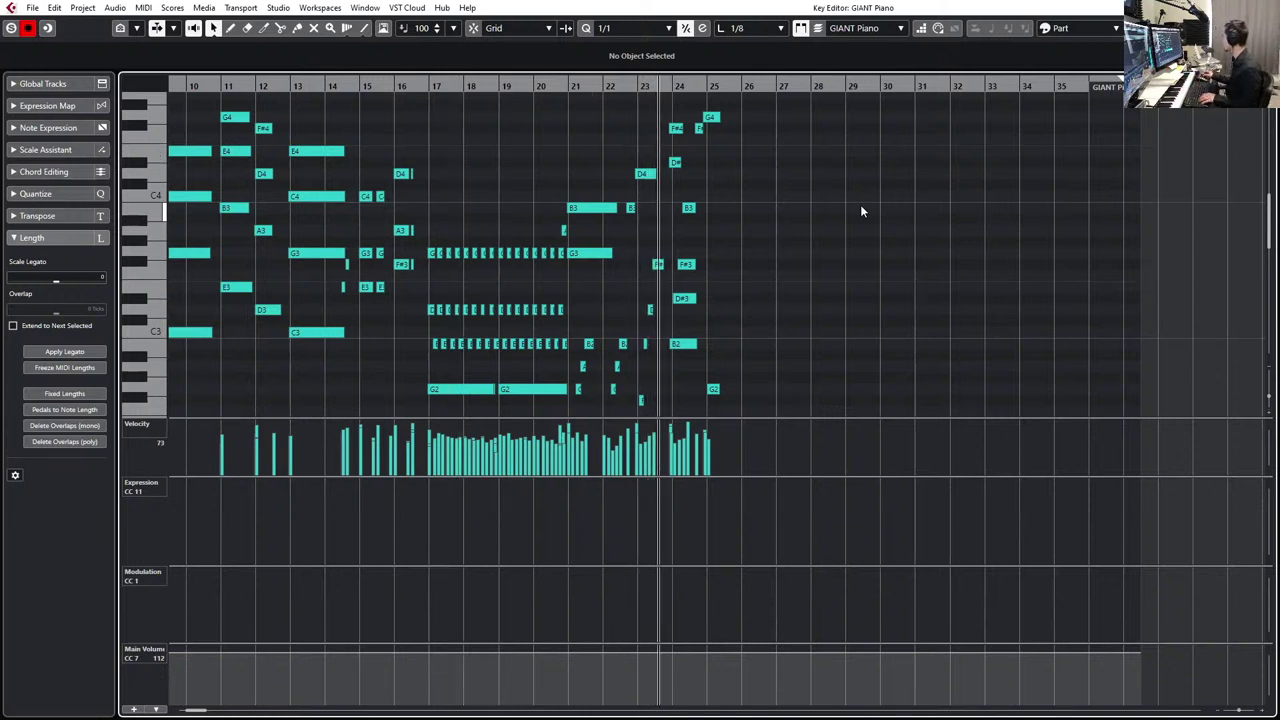
{"action": "left_click_drag", "start_coordinate": [778, 98], "coordinate": [710, 403]}
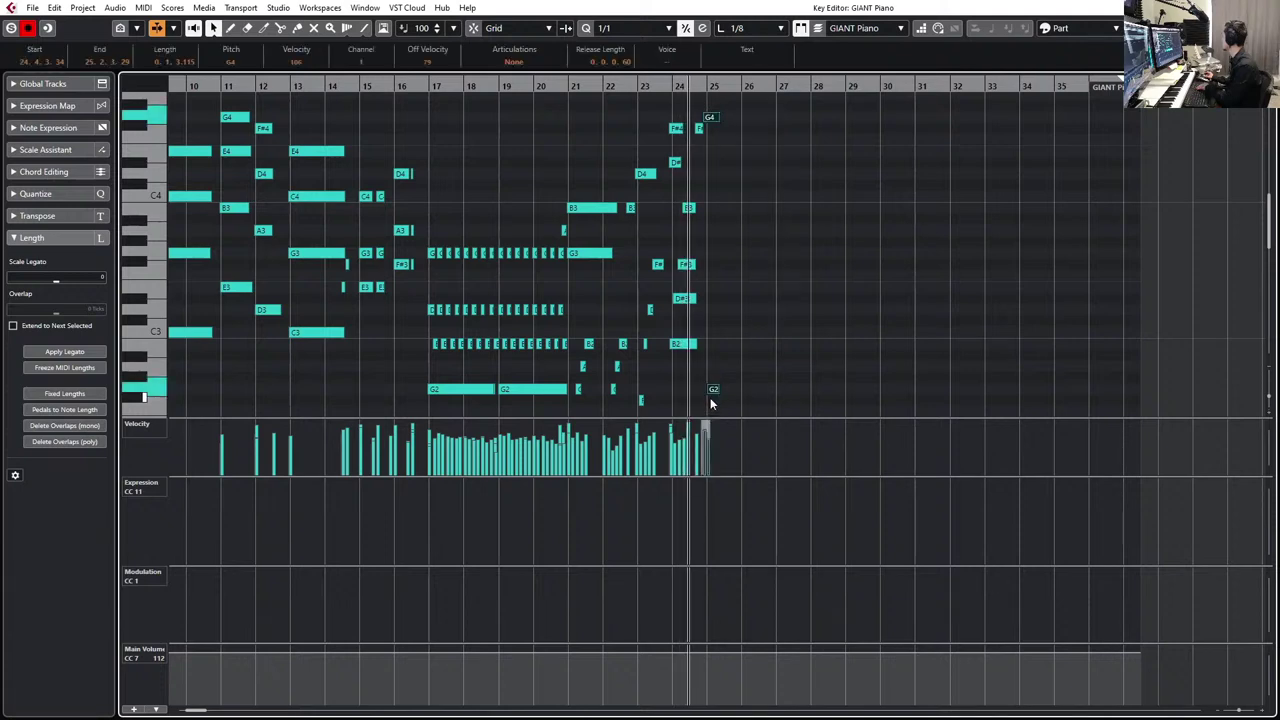
{"action": "key", "text": "Delete"}
{"action": "key", "text": "space"}
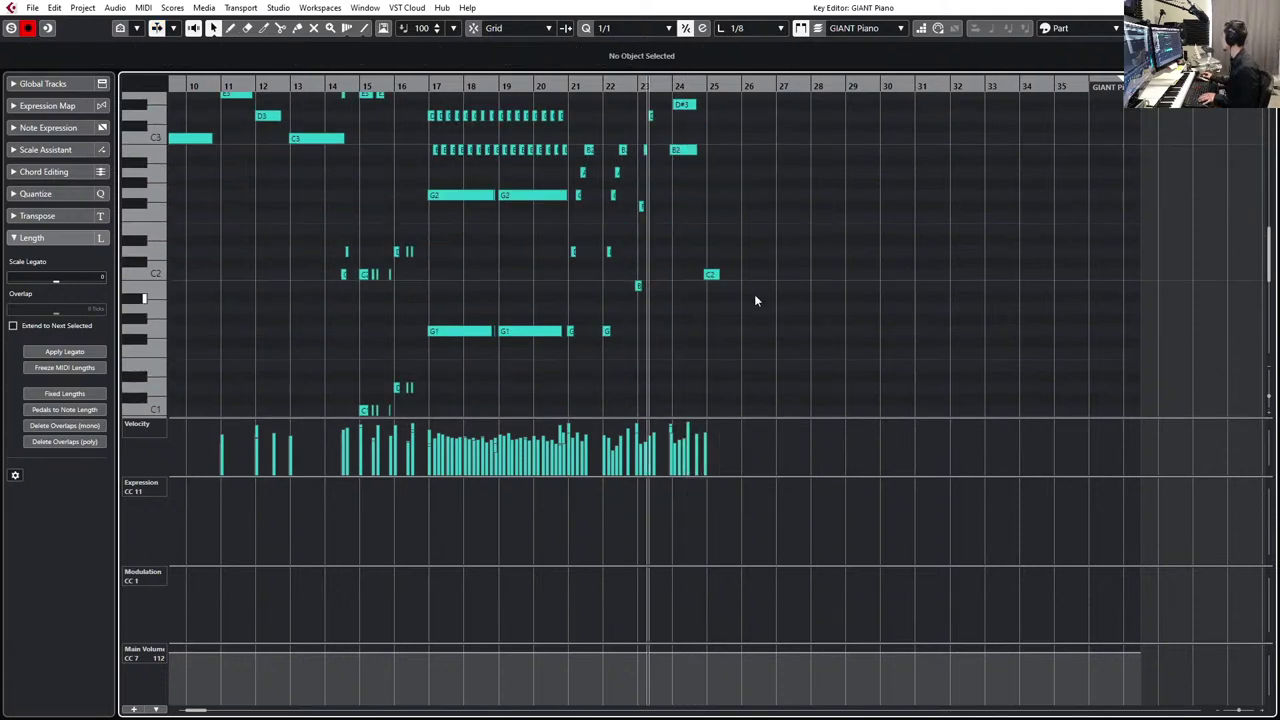
- Try several recordings of the piano continuation from bar 25, undoing each take
{"action": "key", "text": "space"}
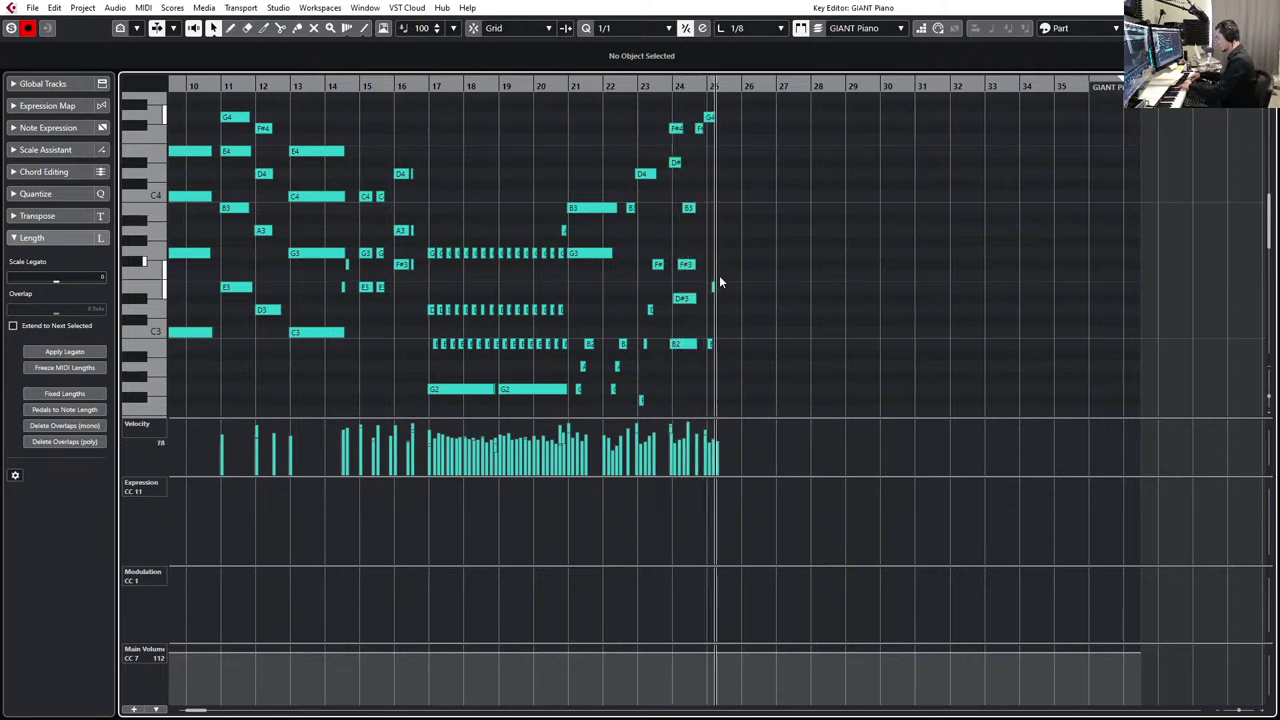
{"action": "key", "text": "space"}
{"action": "key", "text": "space"}
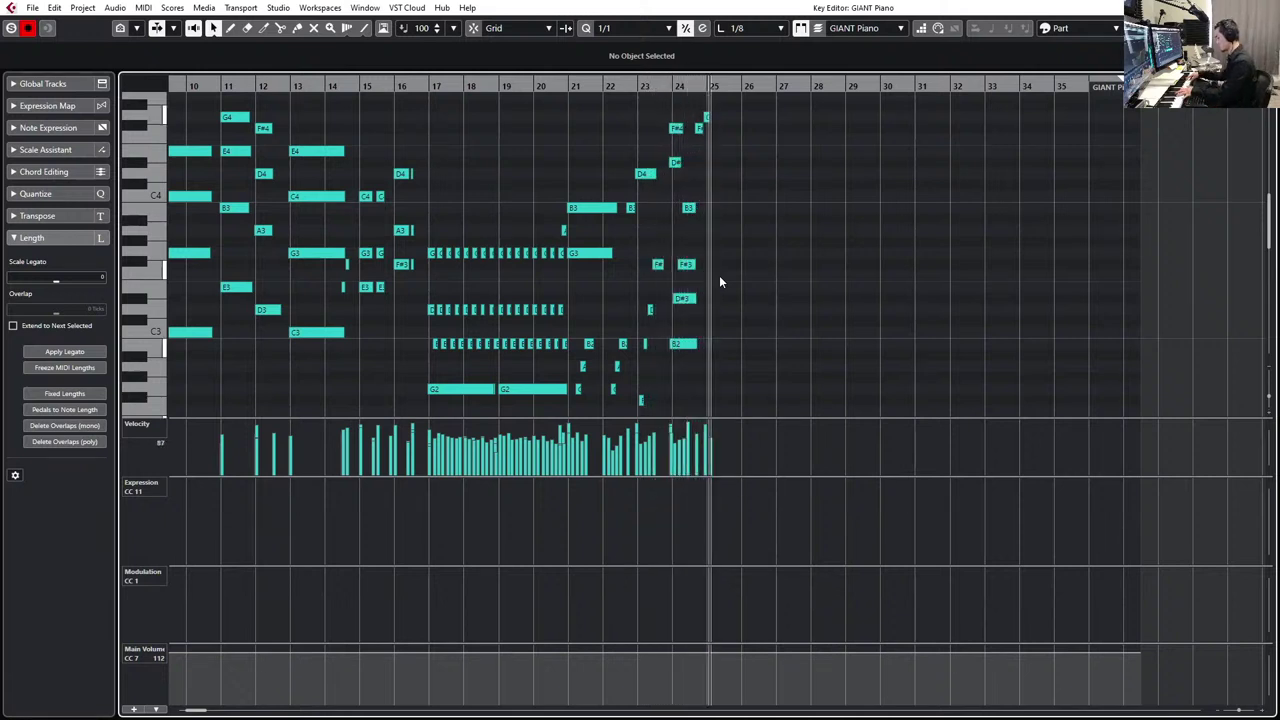
{"action": "key", "text": "space"}
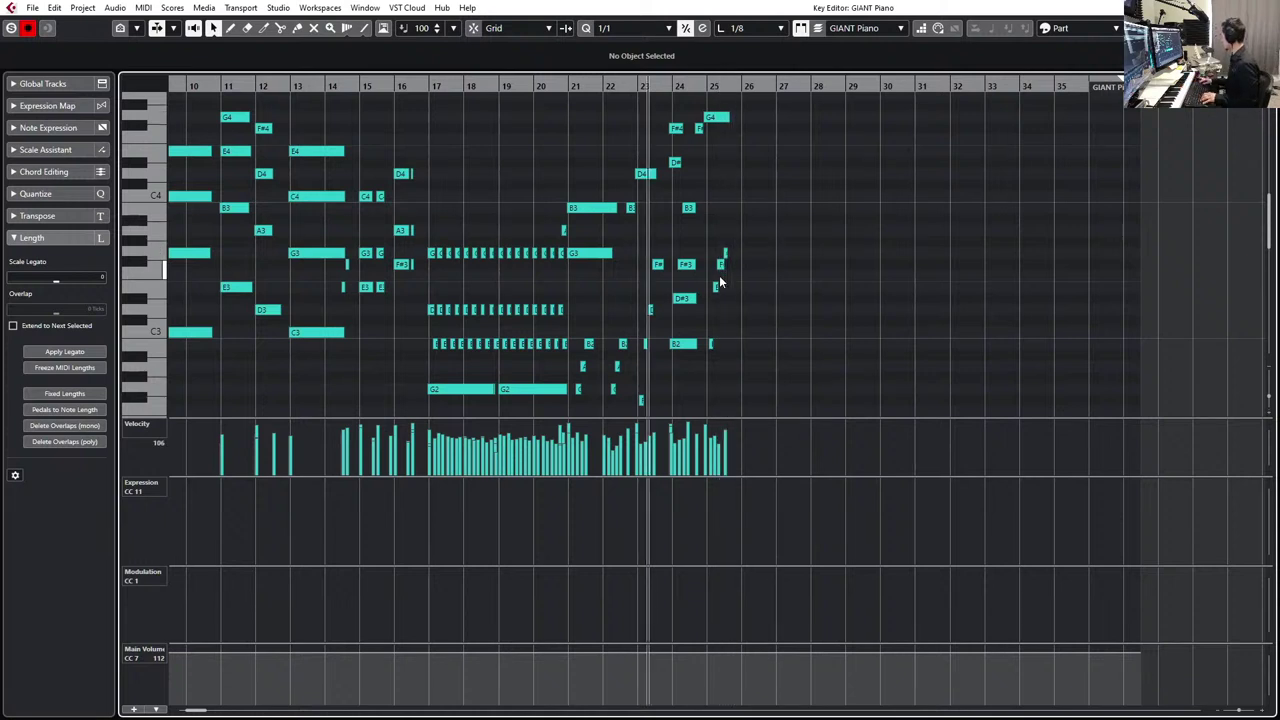
{"action": "key", "text": "ctrl+z"}
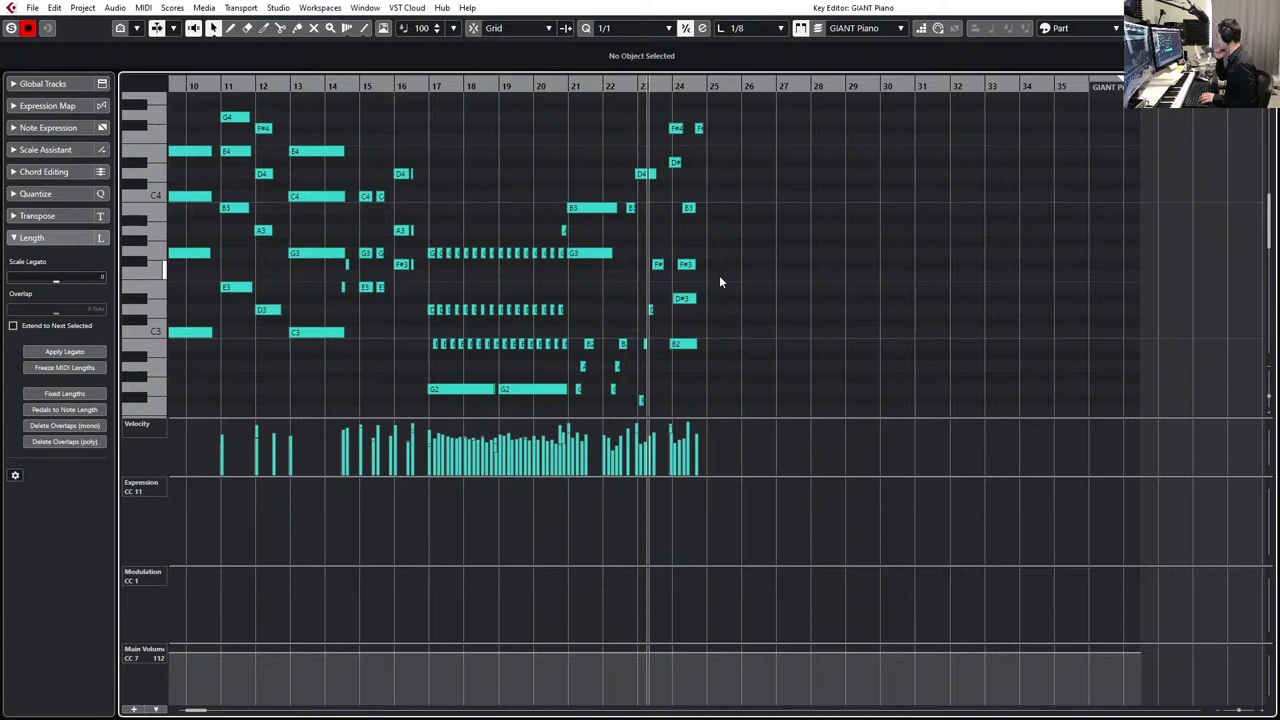
{"action": "key", "text": "space"}
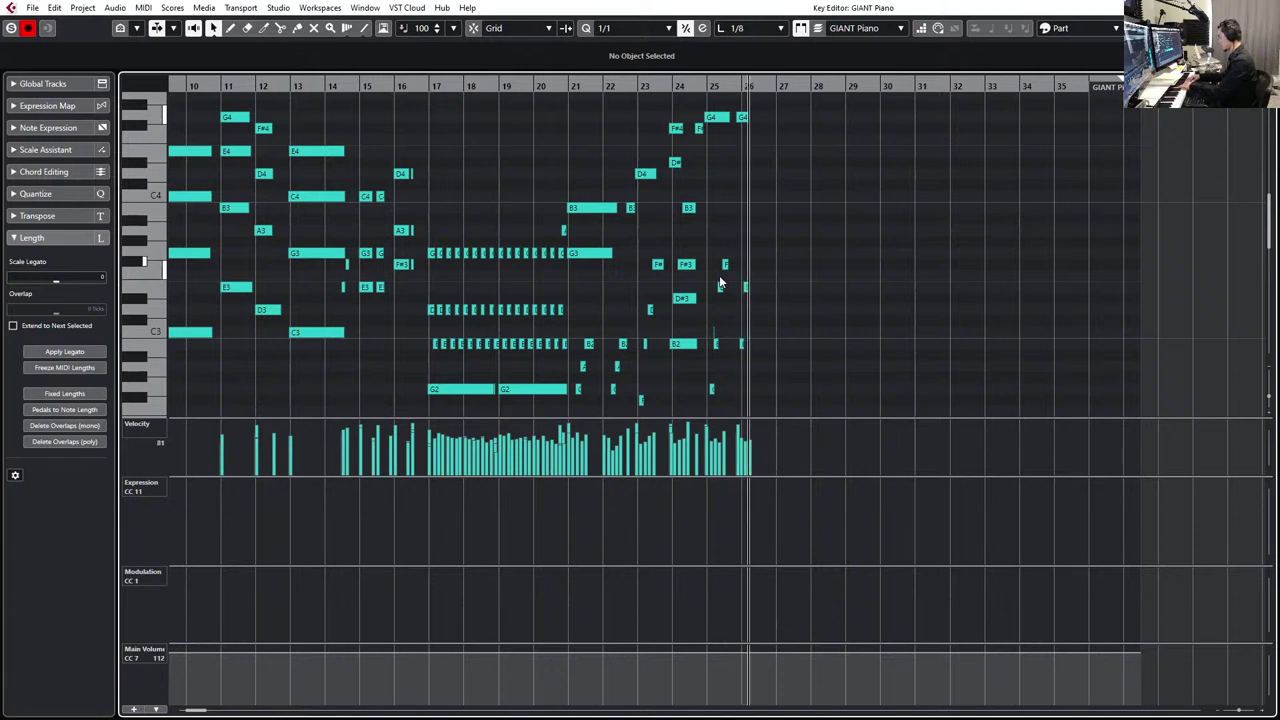
{"action": "key", "text": "space"}
{"action": "key", "text": "ctrl+z"}
{"action": "key", "text": "space"}
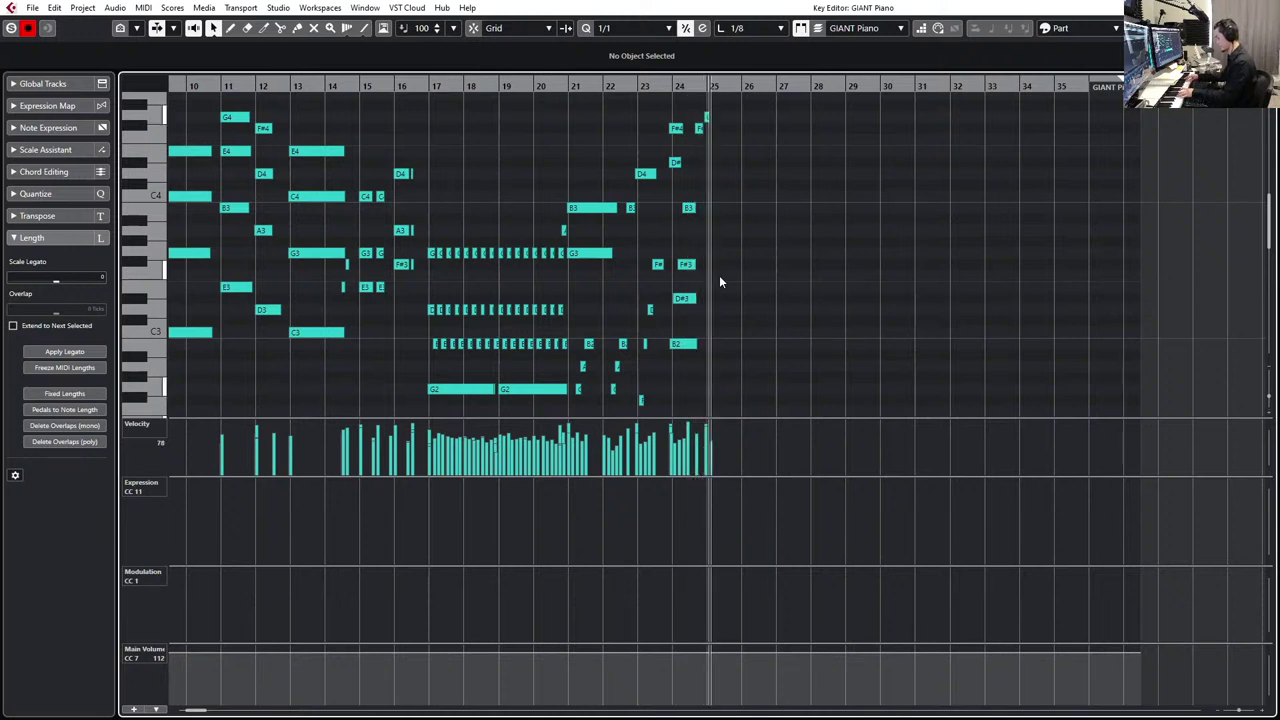
{"action": "key", "text": "space"}
{"action": "key", "text": "ctrl+z"}
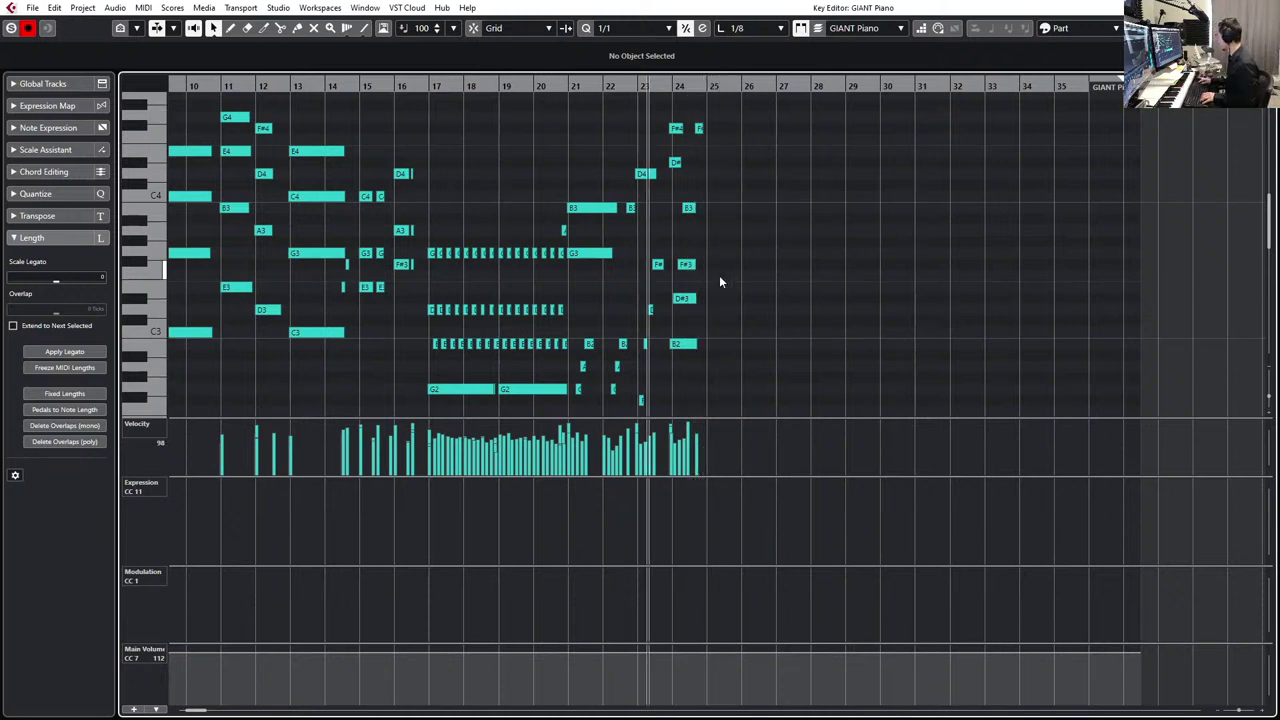
- Record the piano continuation from bar 25 into bar 32, with a melody over broken chords
{"action": "key", "text": "space"}
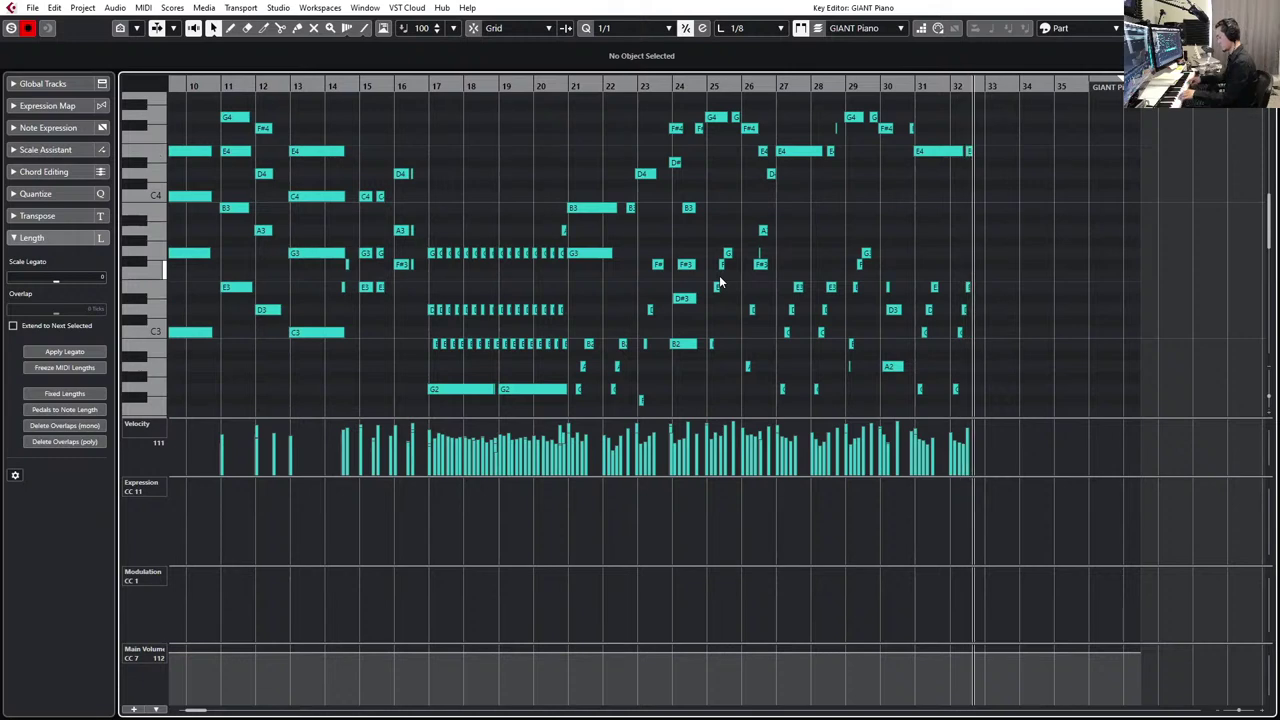
{"action": "key", "text": "space"}
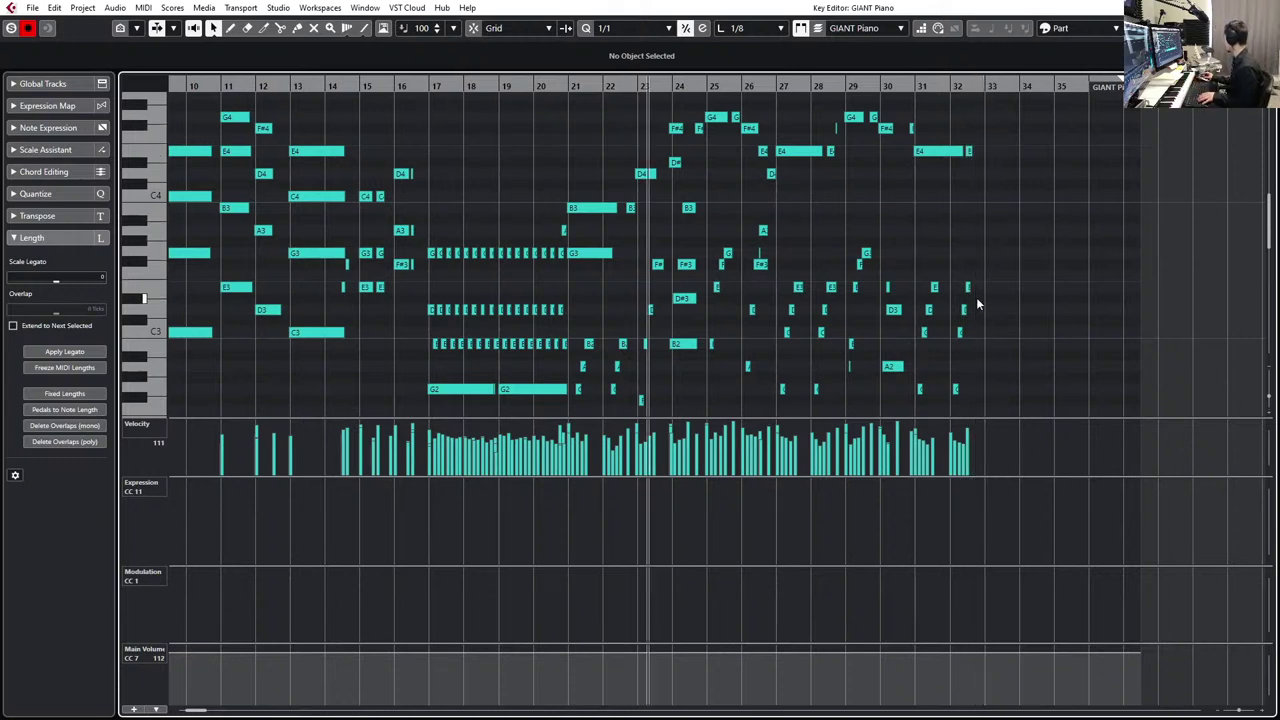
- Play back the recorded piano continuation through bar 32 to review the melody over its broken chords
{"action": "key", "text": "space"}
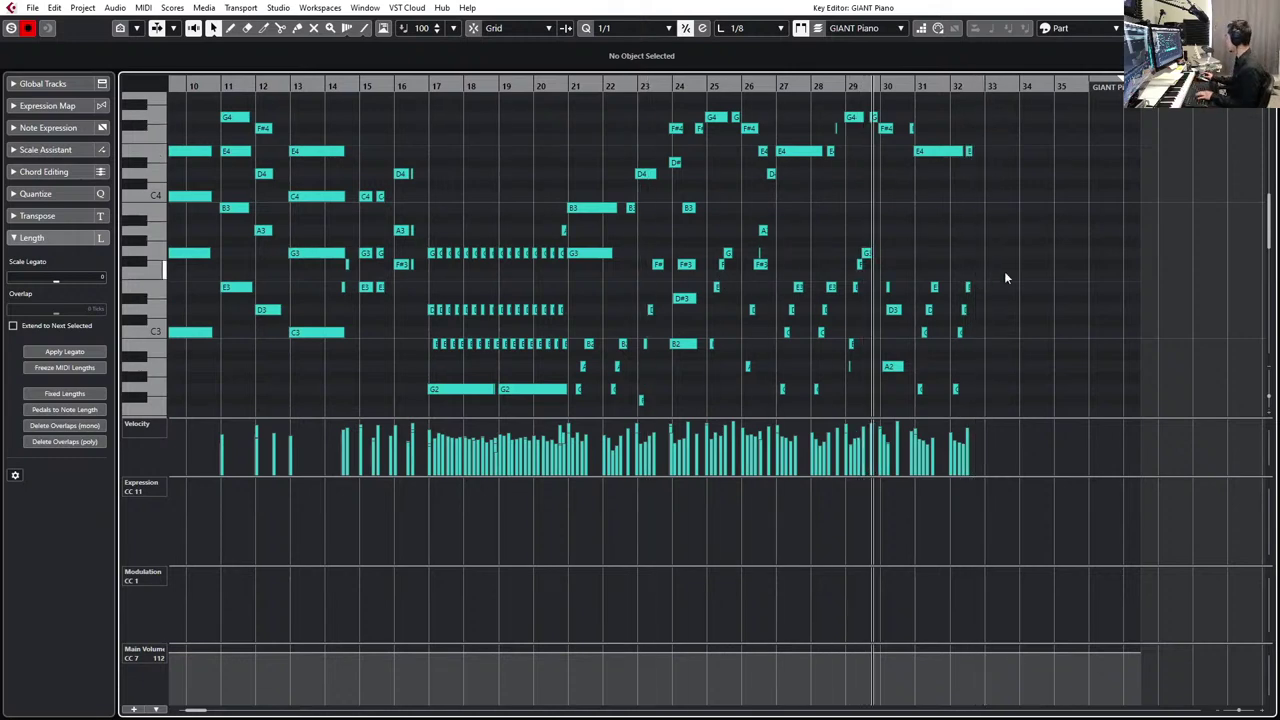
{"action": "scroll", "coordinate": [1004, 271], "scroll_direction": "up", "scroll_amount": 5}
{"action": "key", "text": "h"}
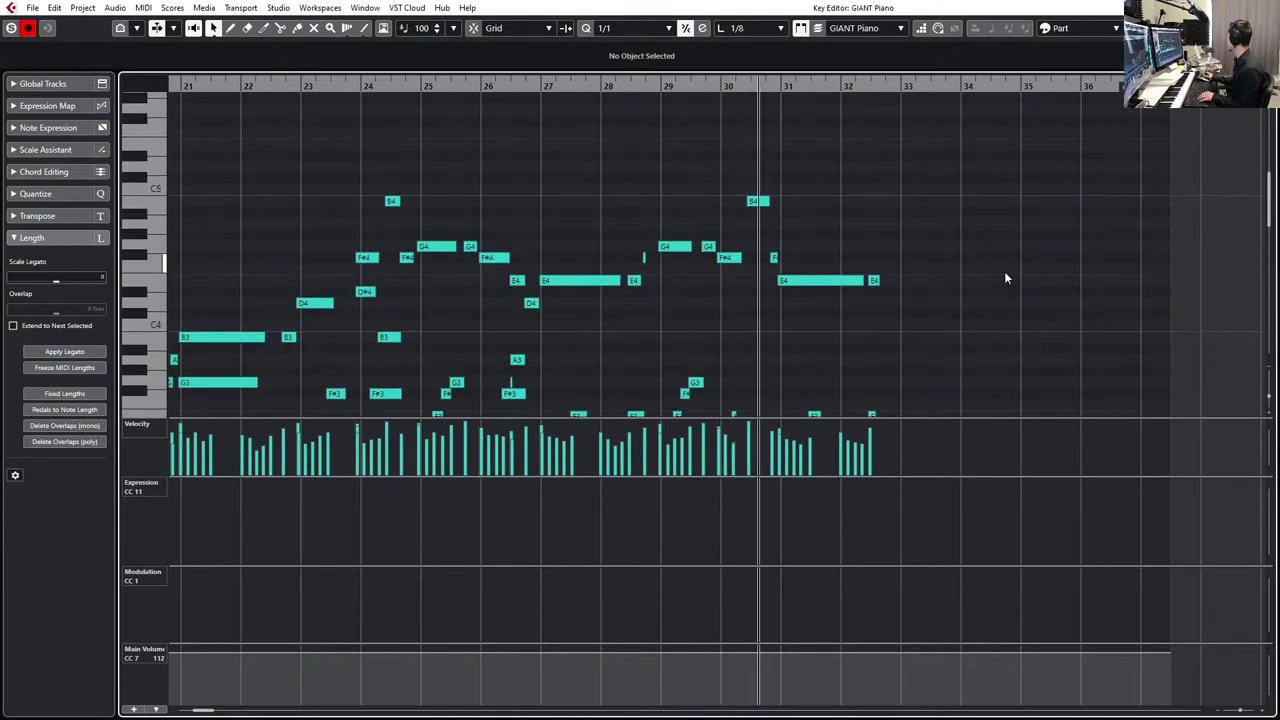
{"action": "scroll", "coordinate": [1004, 278], "scroll_direction": "down", "scroll_amount": 5}
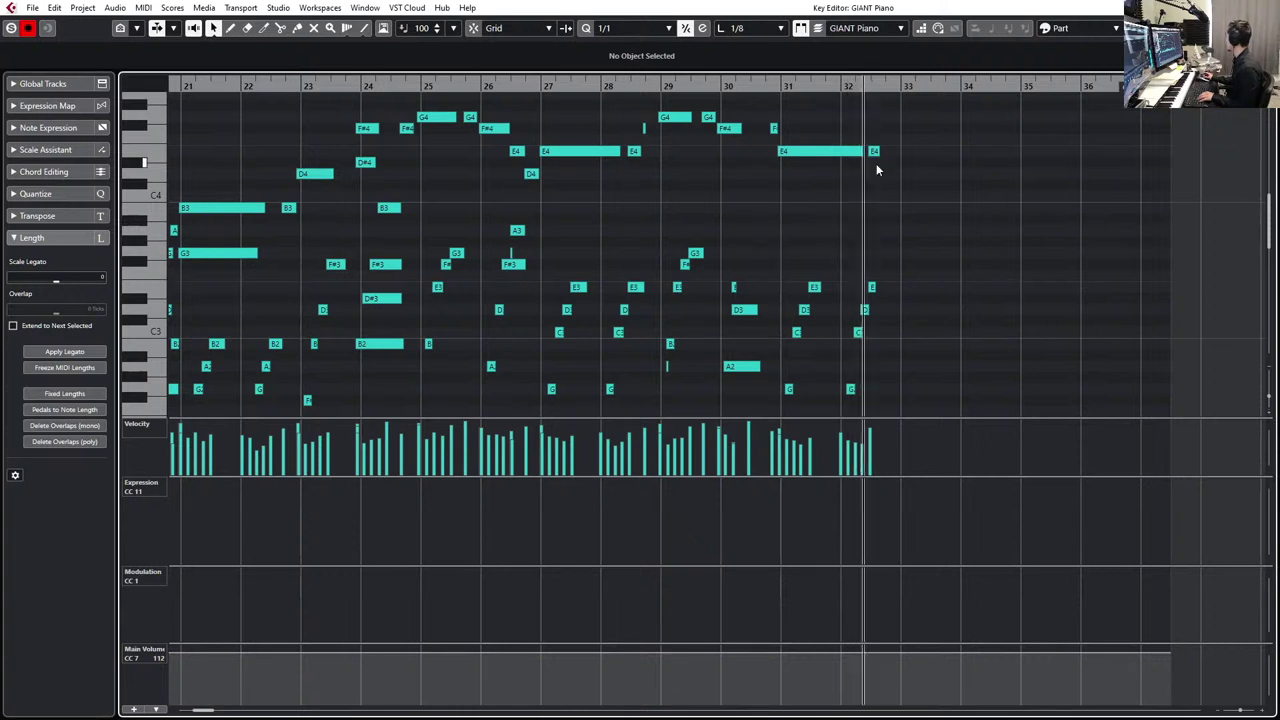
{"action": "key", "text": "space"}
- Discard the piano continuation after bar 24 and record a longer take from bar 25 into bar 40, ending in rhythmic chords
{"action": "left_click", "coordinate": [483, 83]}
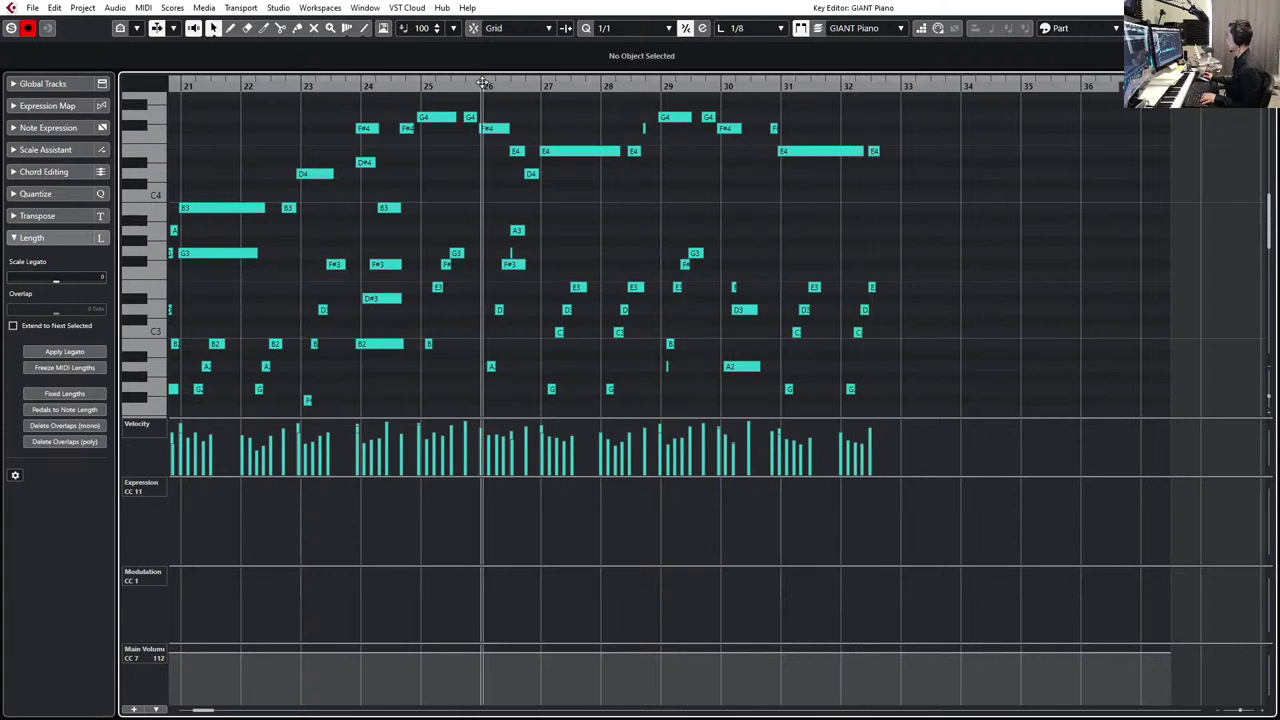
{"action": "left_click_drag", "start_coordinate": [483, 83], "coordinate": [469, 88]}
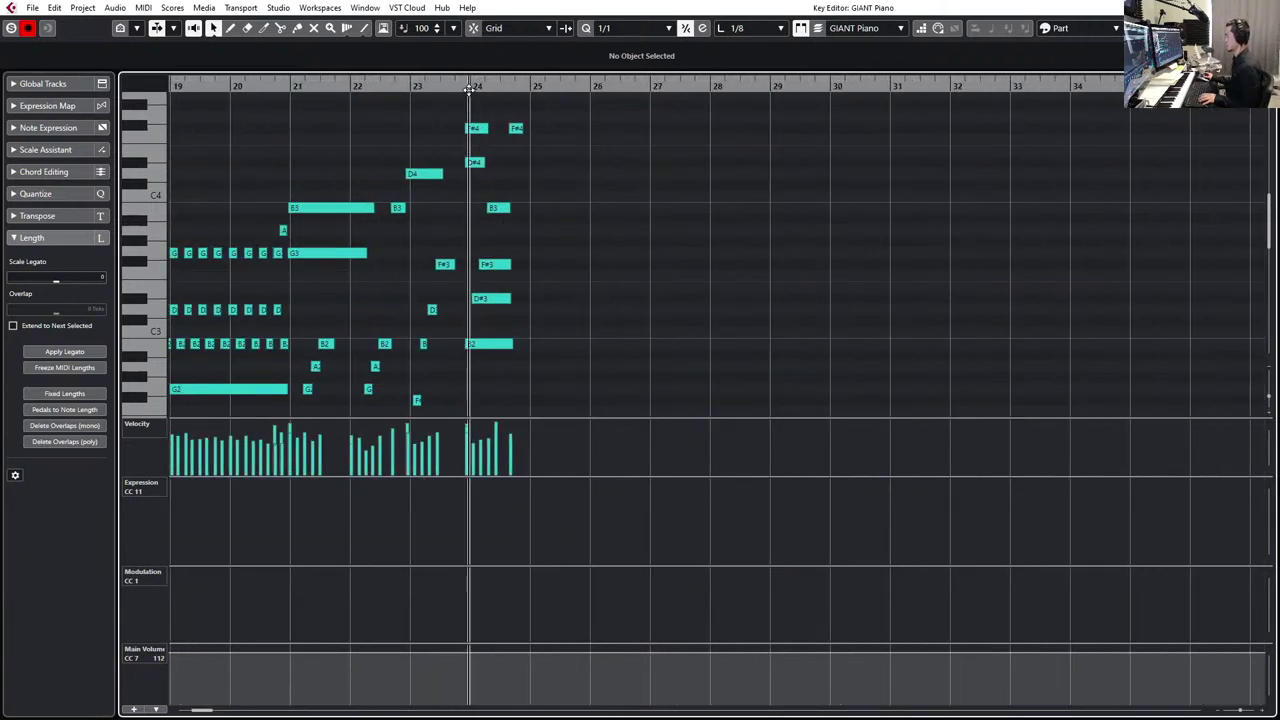
{"action": "key", "text": "KP_Subtract"}
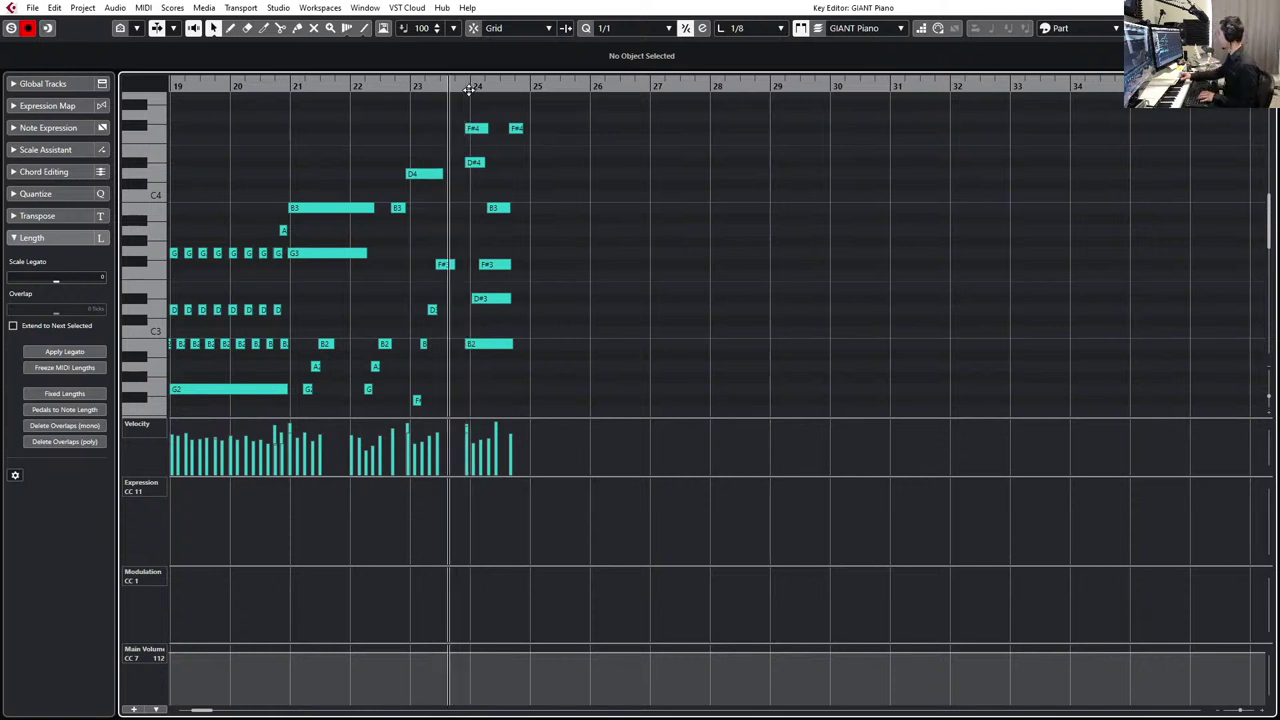
{"action": "key", "text": "KP_Subtract"}
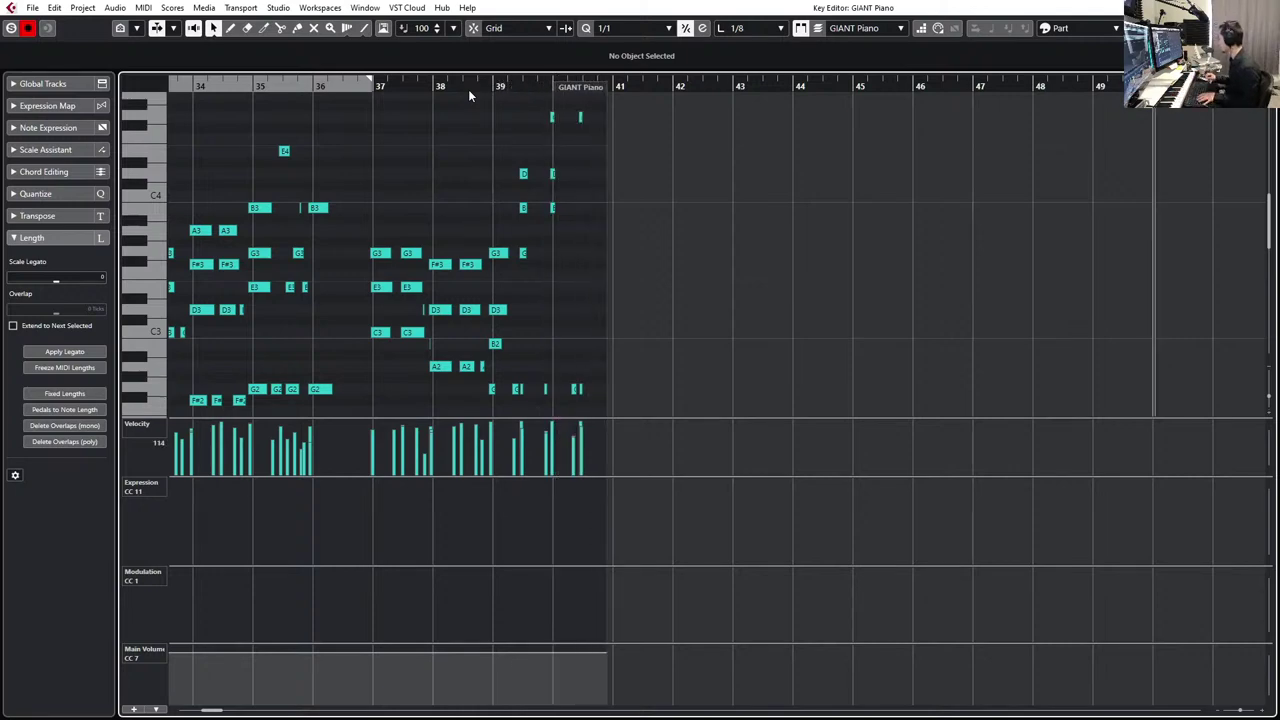
{"action": "key", "text": "space"}
- Play back the new piano take through its closing notes in bar 40
{"action": "scroll", "coordinate": [792, 153], "scroll_direction": "right", "scroll_amount": 5}
{"action": "scroll", "coordinate": [792, 153], "scroll_direction": "right", "scroll_amount": 5}
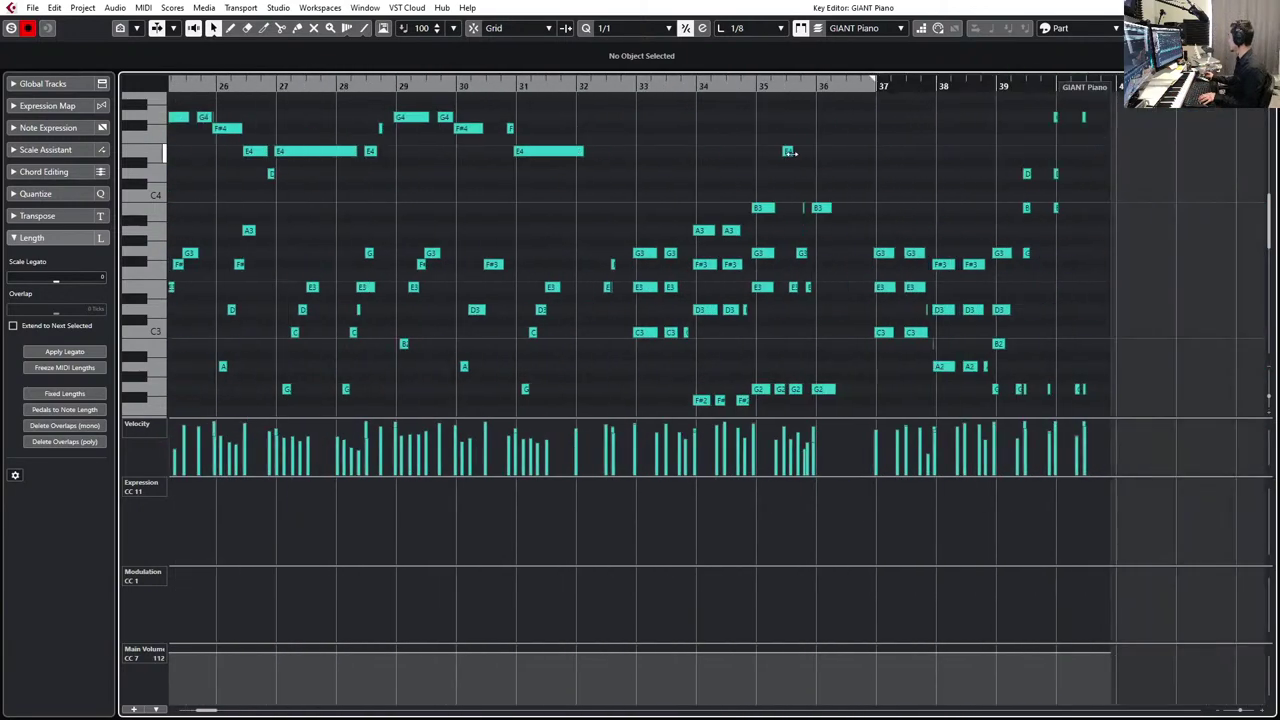
{"action": "key", "text": "space"}
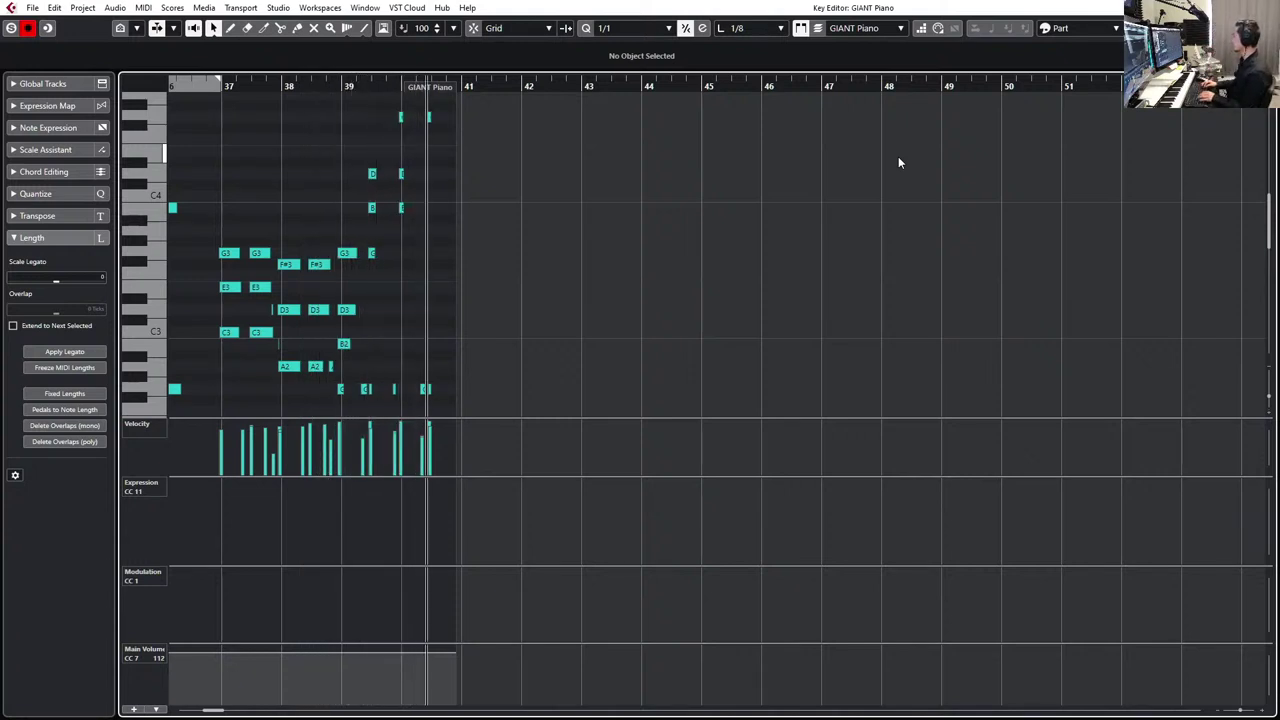
{"action": "key", "text": "space"}
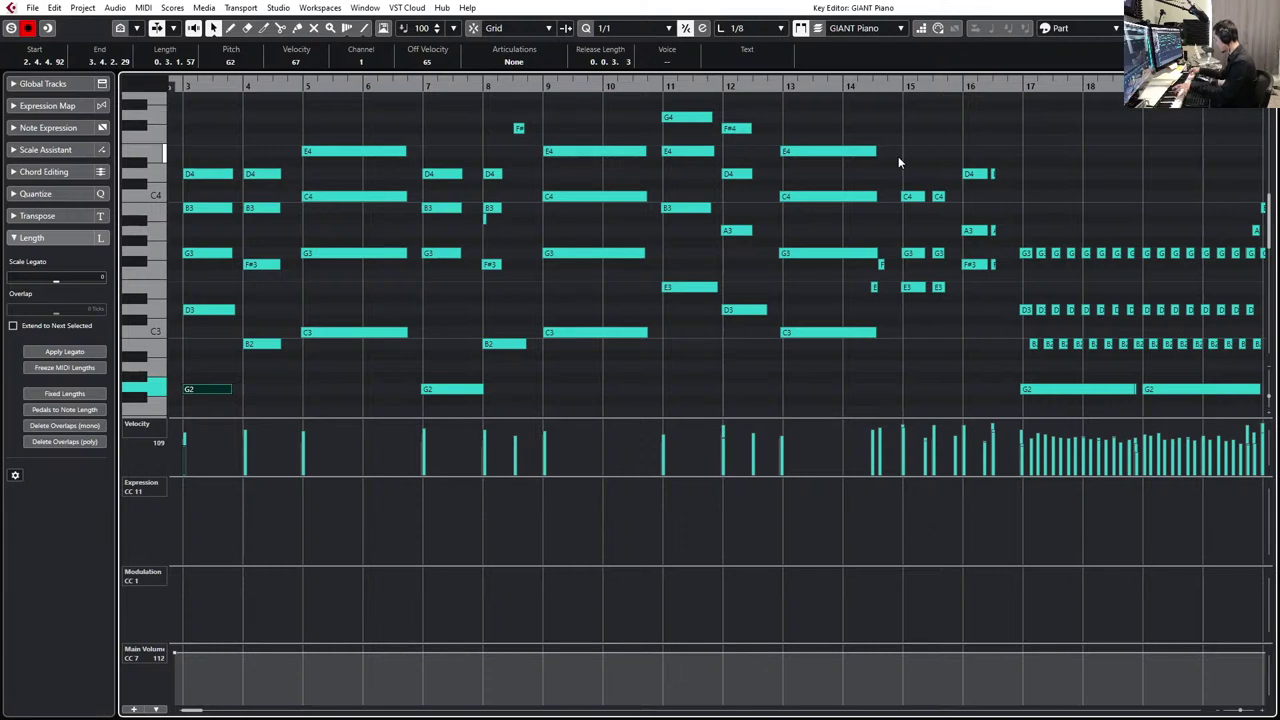
- Extend the end of the GIANT Piano part to about bar 50
{"action": "scroll", "coordinate": [1032, 115], "scroll_direction": "right", "scroll_amount": 10}
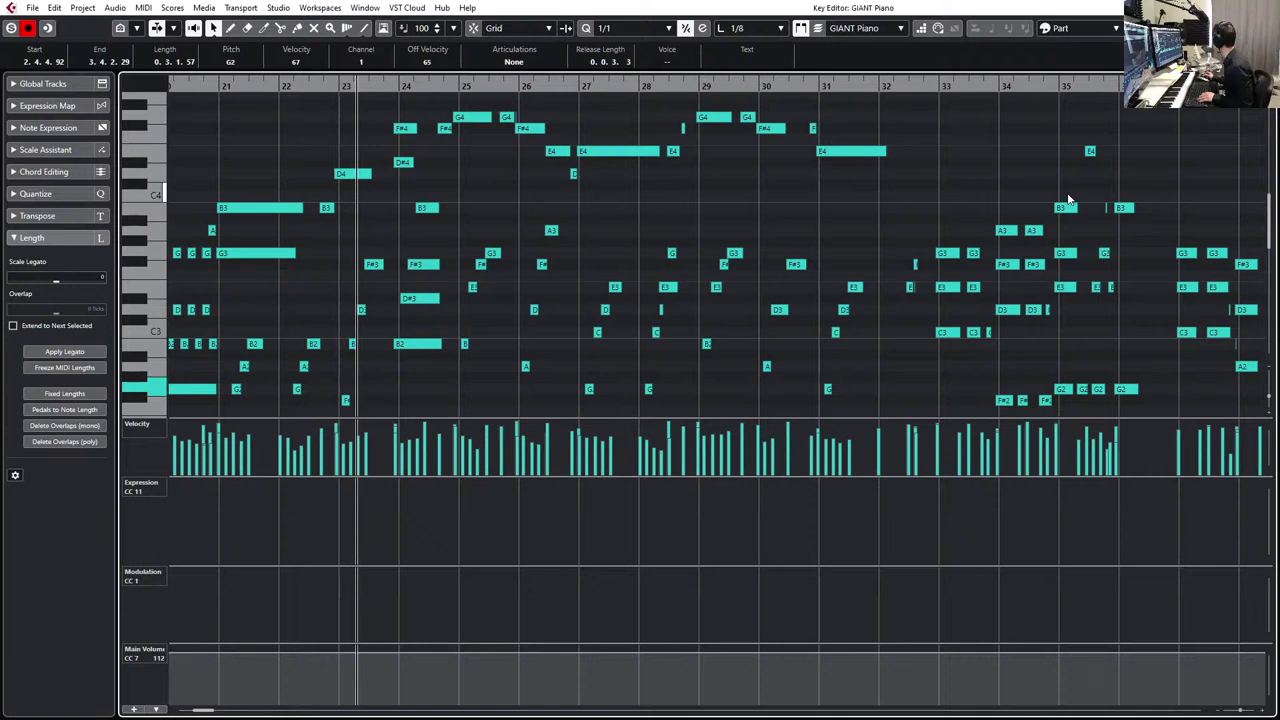
{"action": "key", "text": "g"}
{"action": "key", "text": "g"}
{"action": "key", "text": "g"}
{"action": "key", "text": "g"}
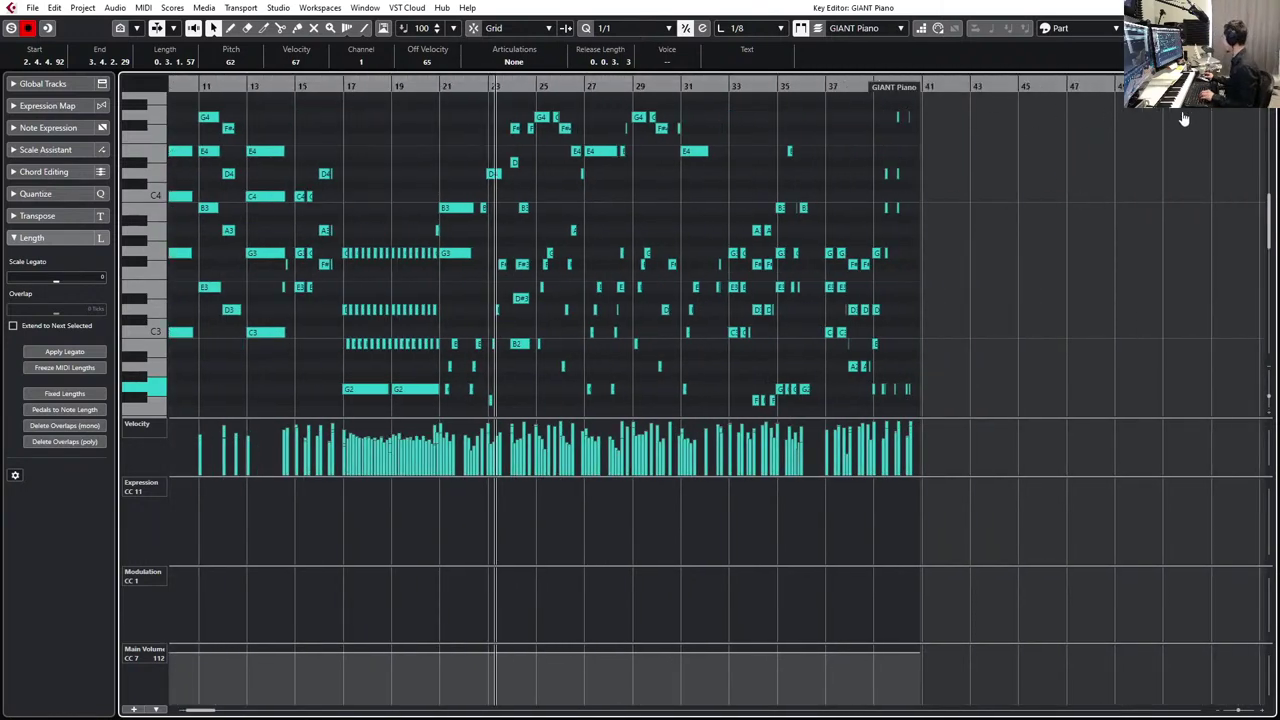
{"action": "left_click_drag", "start_coordinate": [900, 92], "coordinate": [1080, 150]}
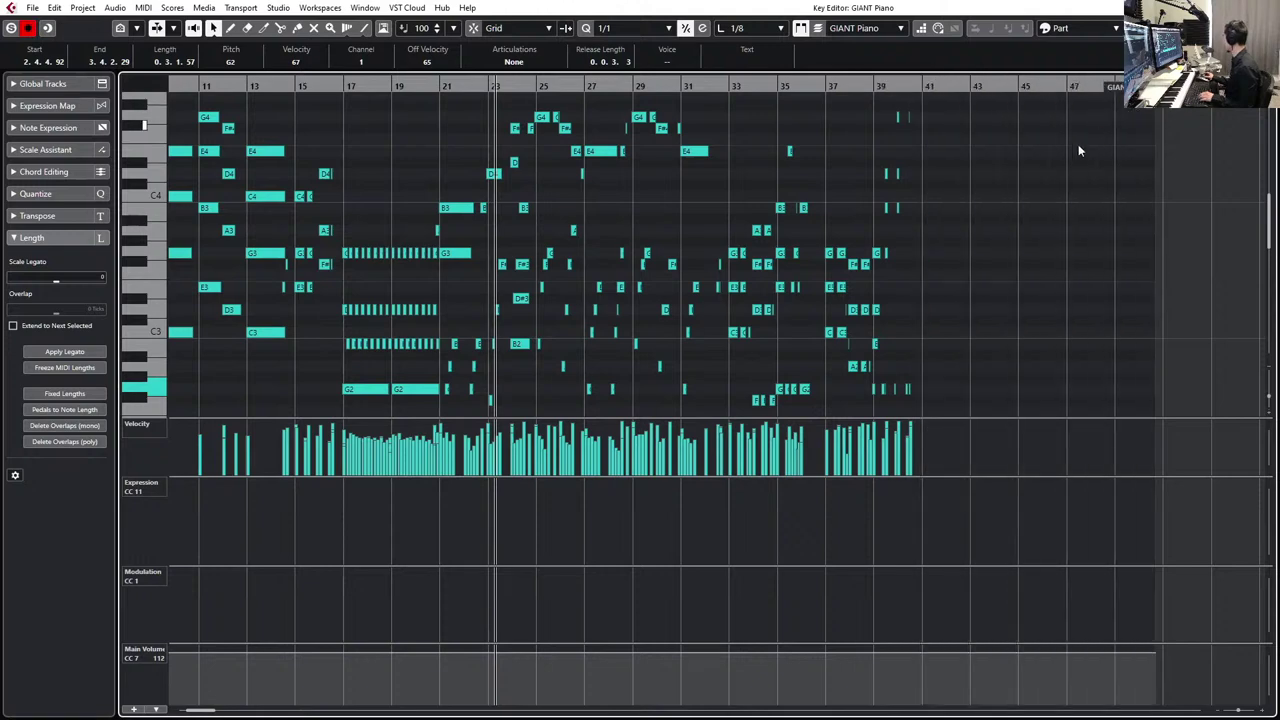
- Delete all piano notes from bar 39 through bar 40
{"action": "left_click", "coordinate": [823, 84]}
{"action": "key", "text": "h"}
{"action": "key", "text": "h"}
{"action": "key", "text": "h"}
{"action": "key", "text": "h"}
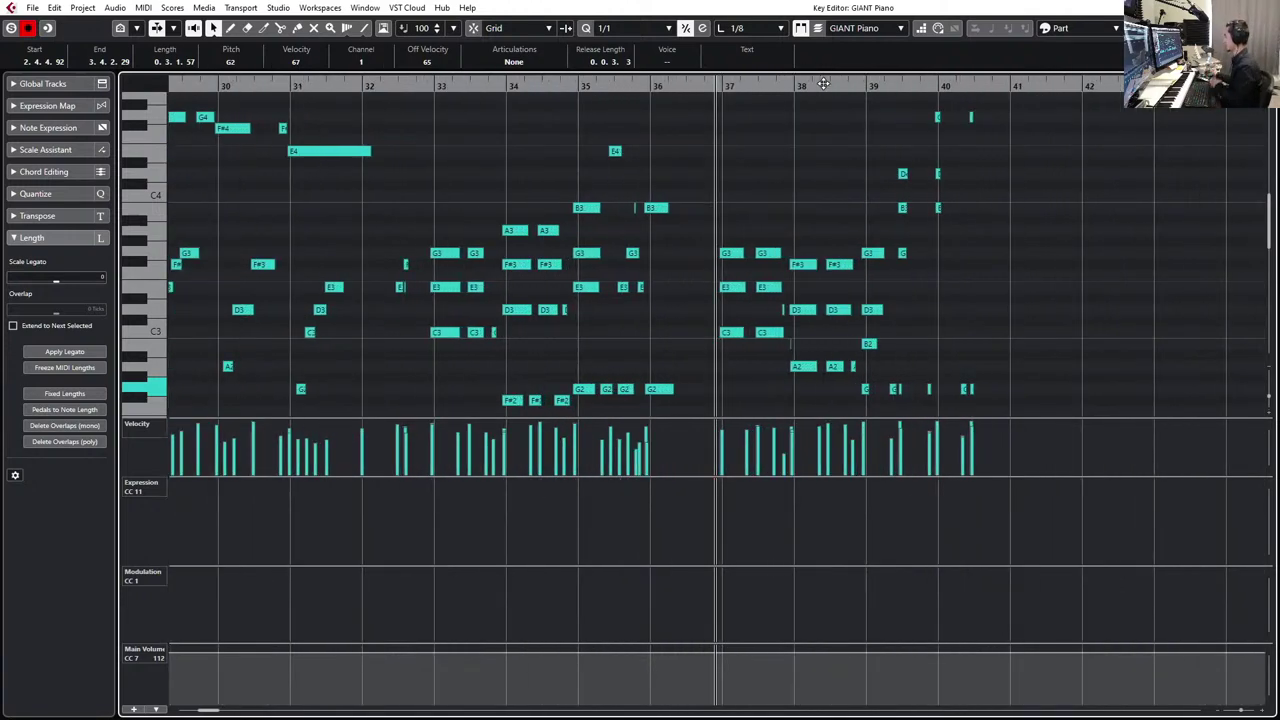
{"action": "key", "text": "h"}
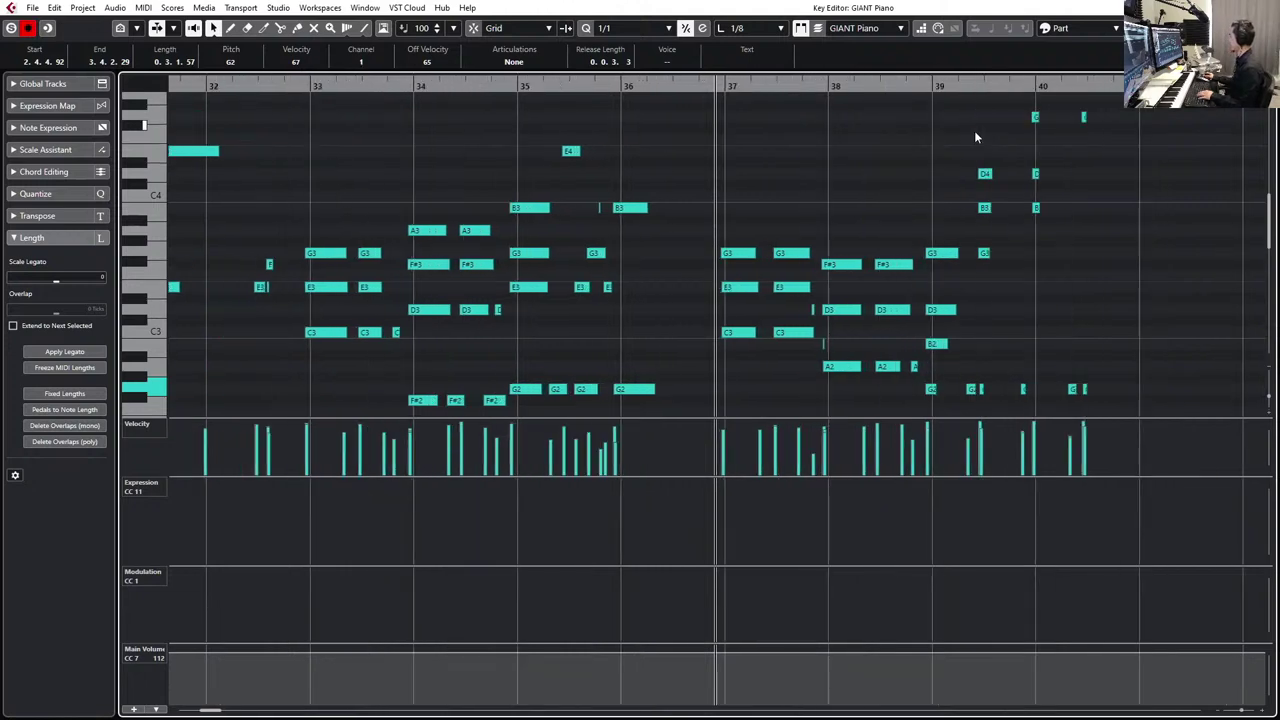
{"action": "key", "text": "g"}
{"action": "key", "text": "g"}
{"action": "key", "text": "g"}
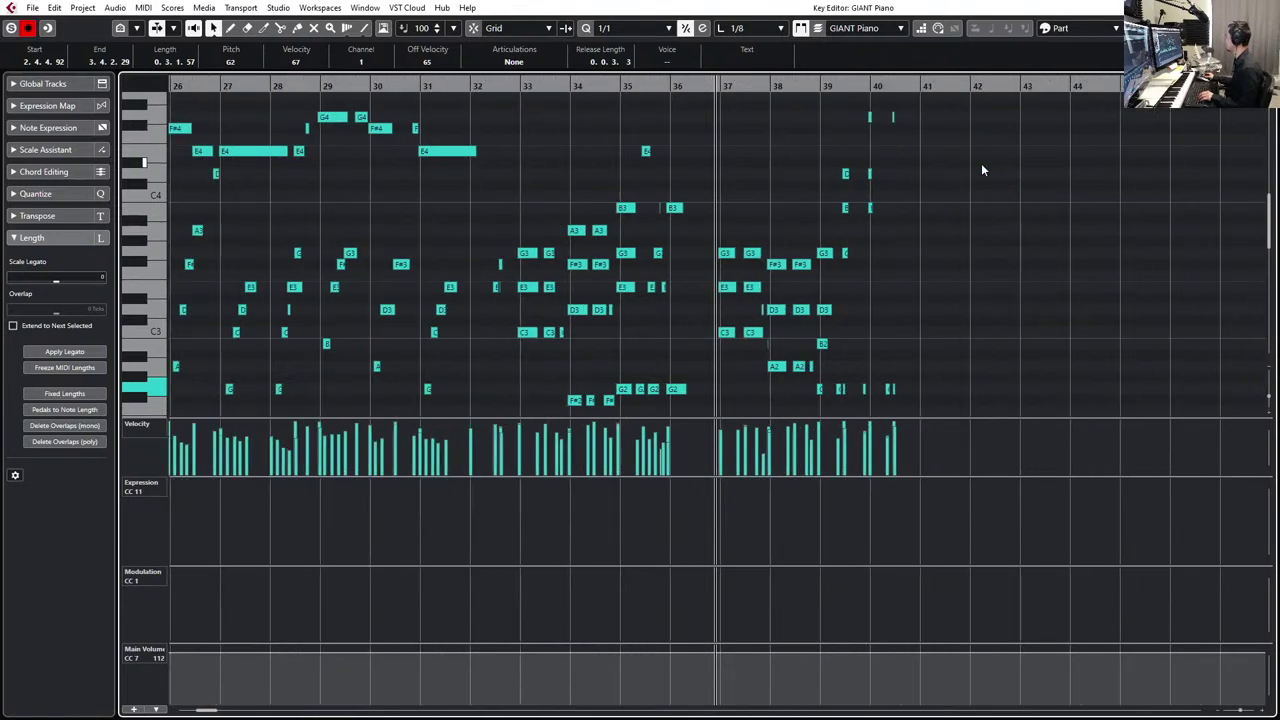
{"action": "scroll", "coordinate": [981, 163], "scroll_direction": "up", "scroll_amount": 2}
{"action": "scroll", "coordinate": [995, 130], "scroll_direction": "up", "scroll_amount": 2}
{"action": "left_click_drag", "start_coordinate": [1003, 106], "coordinate": [820, 350]}
{"action": "scroll", "coordinate": [845, 335], "scroll_direction": "up", "scroll_amount": 2}
{"action": "scroll", "coordinate": [924, 314], "scroll_direction": "up", "scroll_amount": 2}
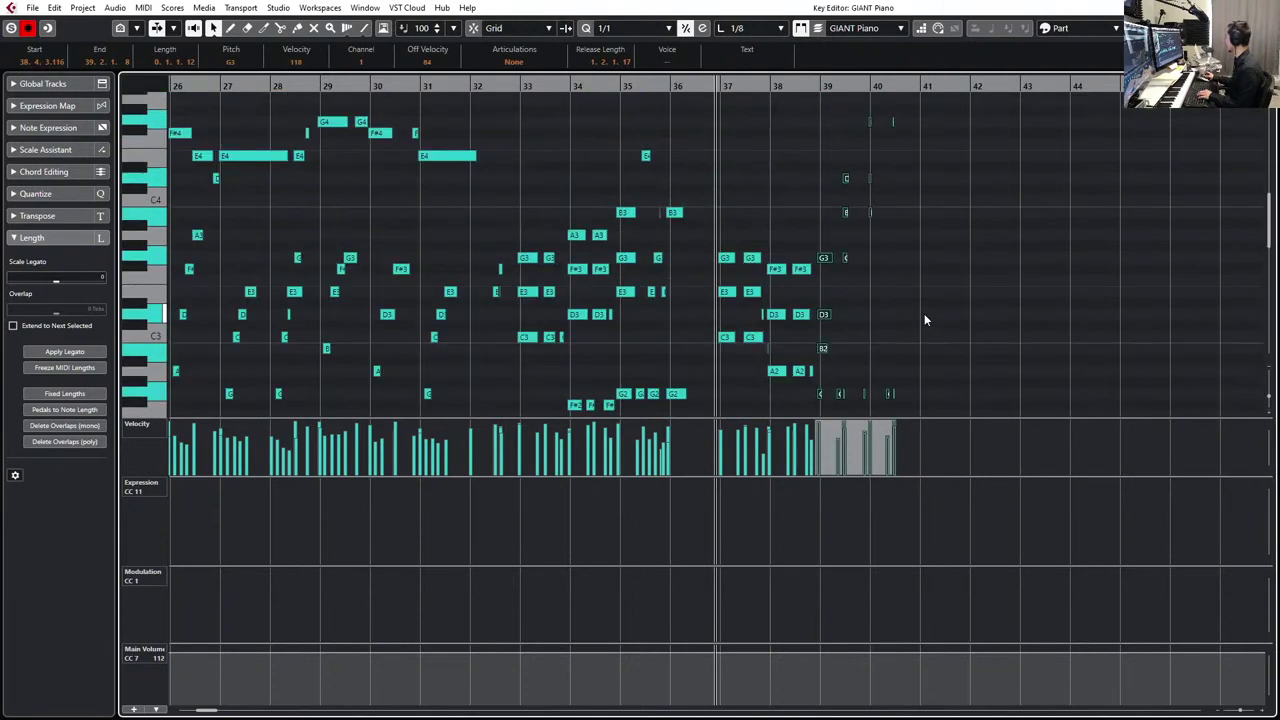
{"action": "key", "text": "h"}
{"action": "key", "text": "Delete"}
- Try recording a piano continuation from bar 39 into bar 45 with repeated low bass notes, and undo the take
{"action": "key", "text": "space"}
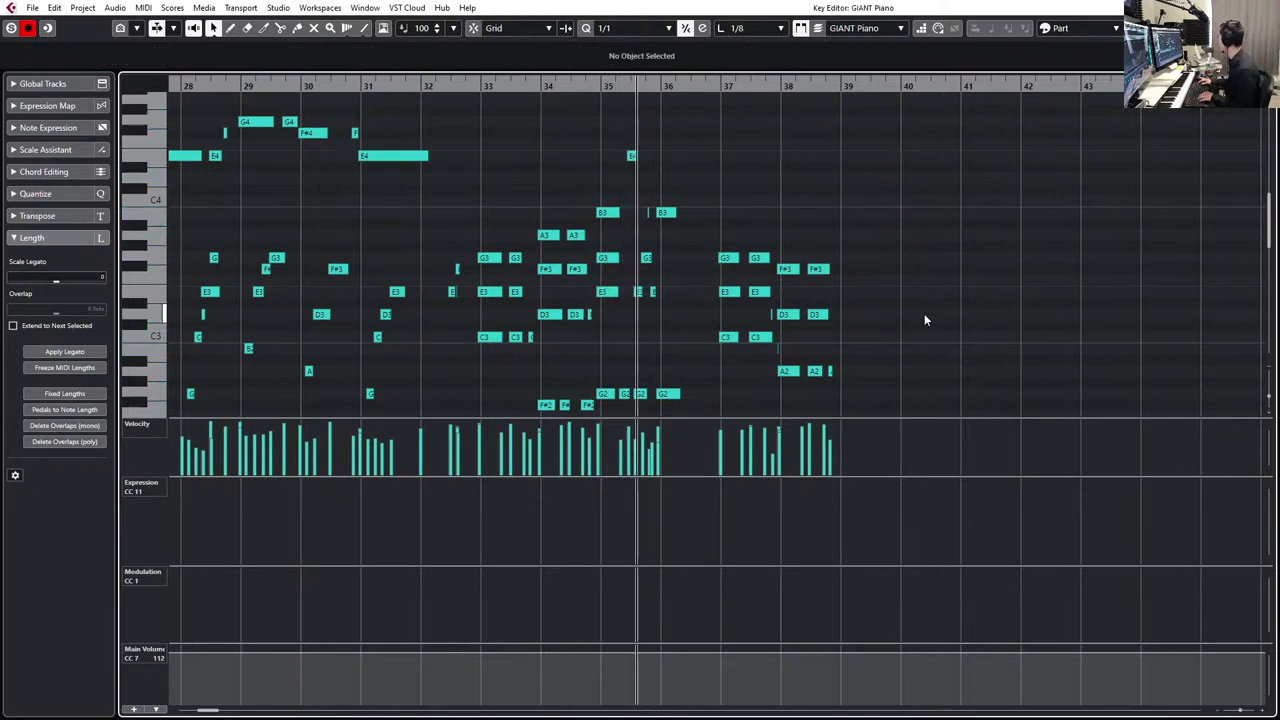
{"action": "key", "text": "h"}
{"action": "scroll", "coordinate": [942, 338], "scroll_direction": "down", "scroll_amount": 3}
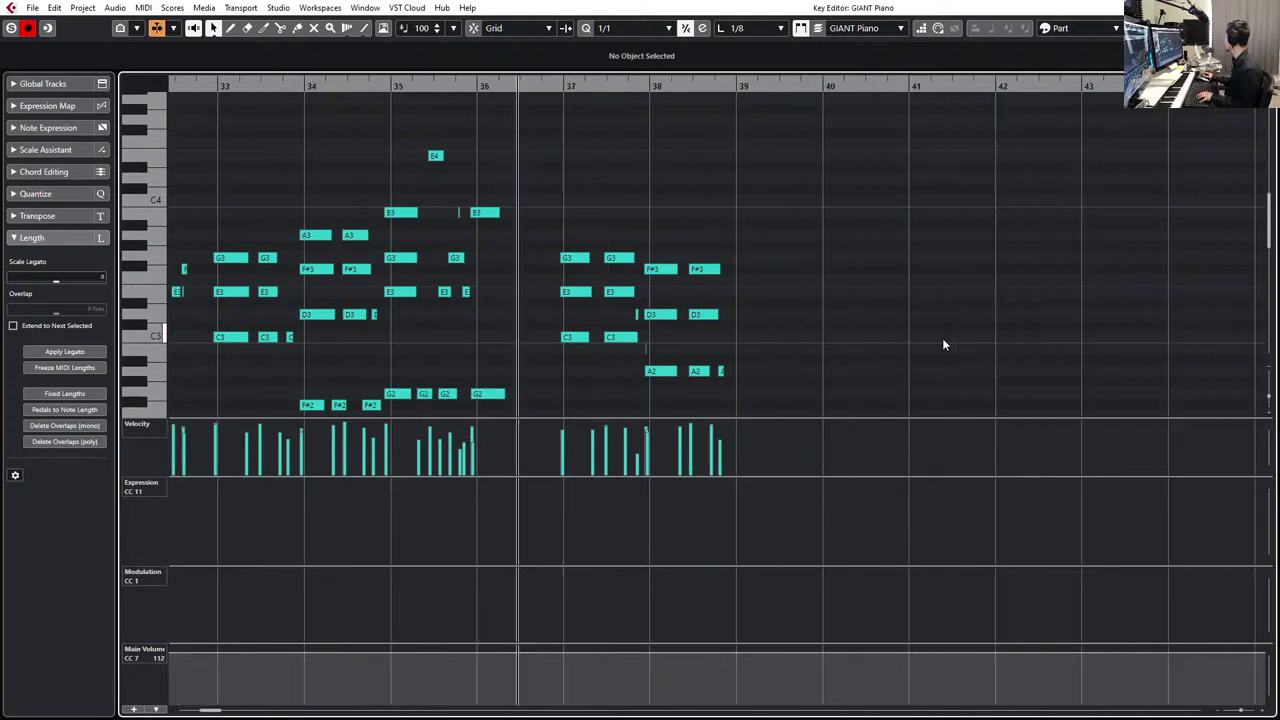
{"action": "scroll", "coordinate": [943, 344], "scroll_direction": "down", "scroll_amount": 2}
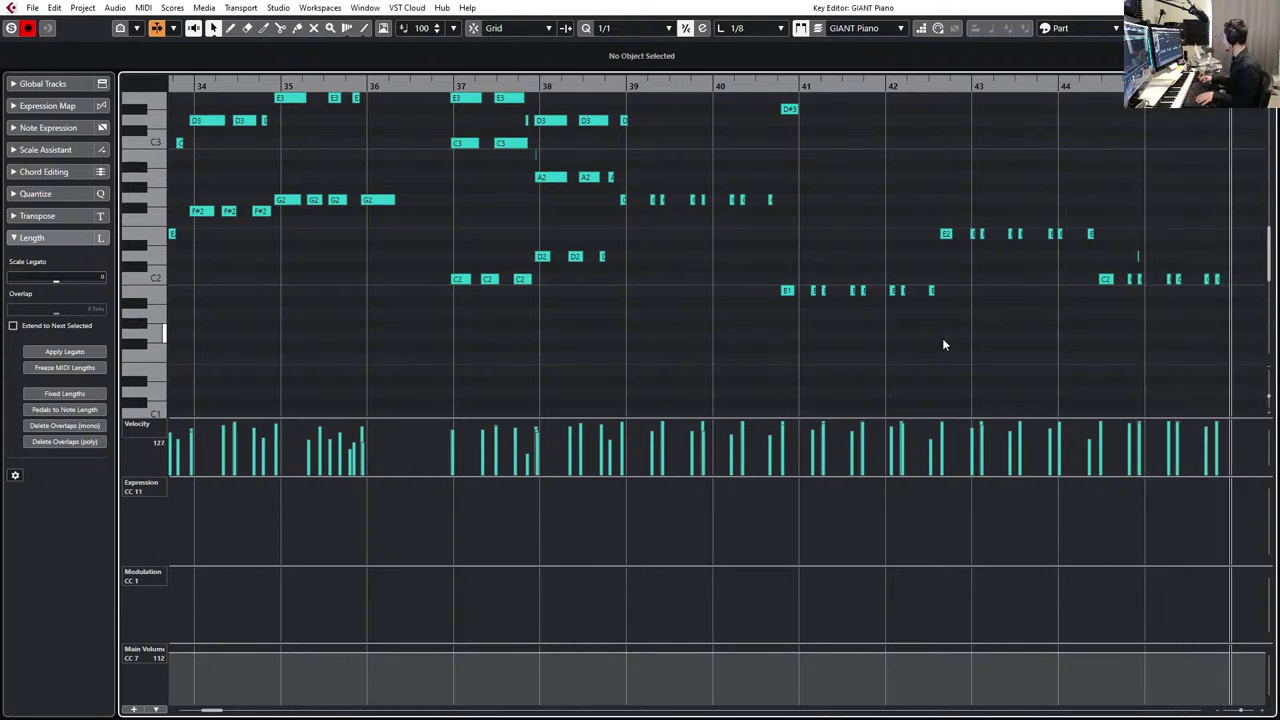
{"action": "key", "text": "space"}
{"action": "key", "text": "ctrl+z"}
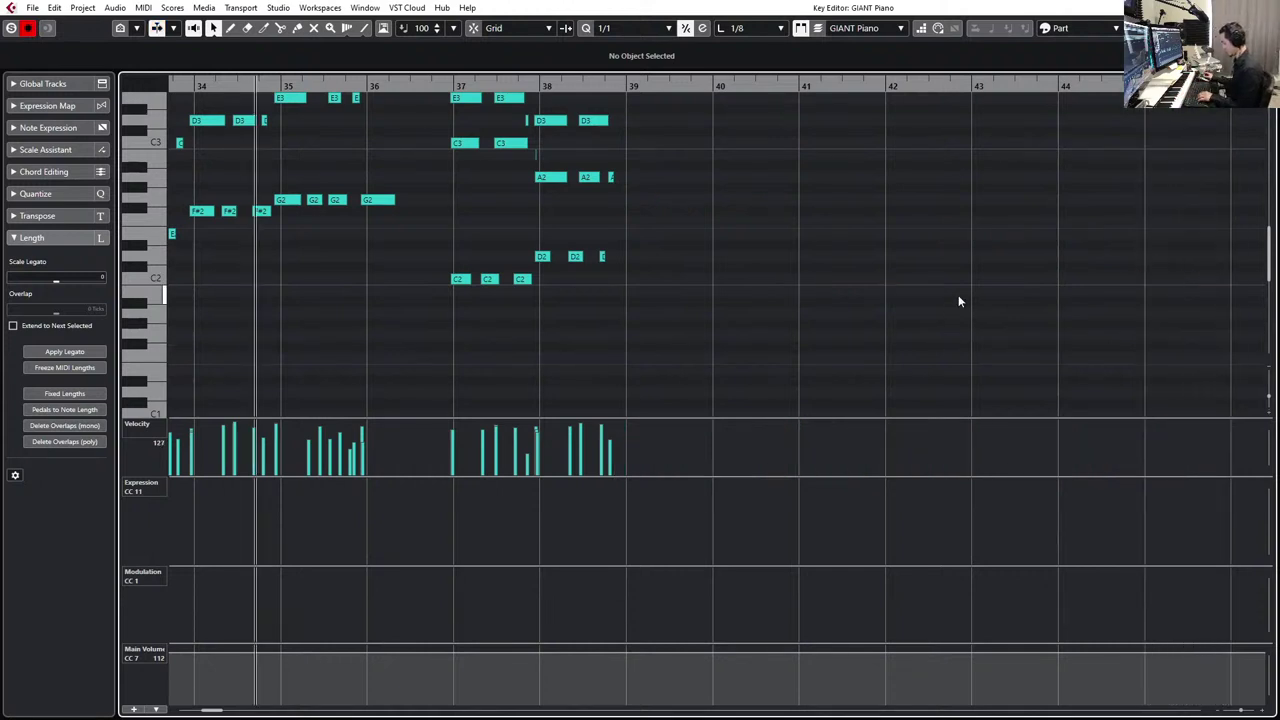
- Return to the project window and examine the arrangement from bar 25 to the end of the GIANT Piano part
{"action": "scroll", "coordinate": [1003, 215], "scroll_direction": "up", "scroll_amount": 3}
{"action": "scroll", "coordinate": [1003, 215], "scroll_direction": "down", "scroll_amount": 5, "text": "ctrl"}
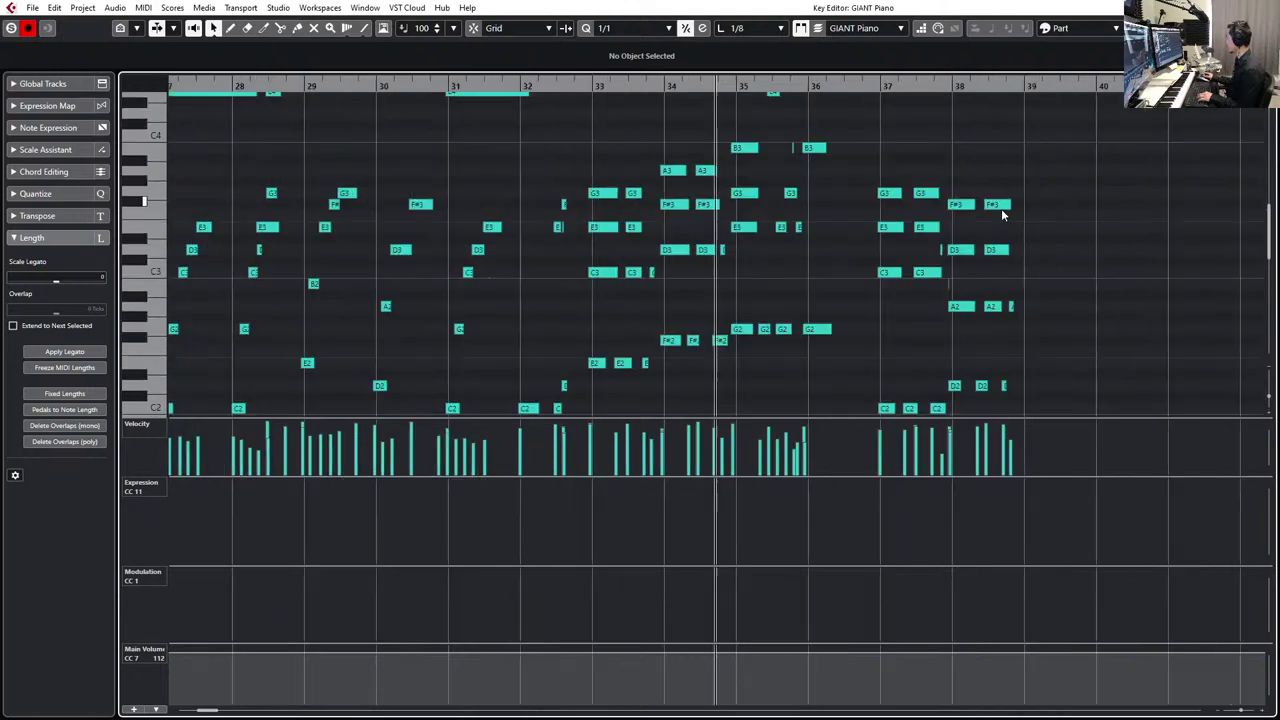
{"action": "key", "text": "Return"}
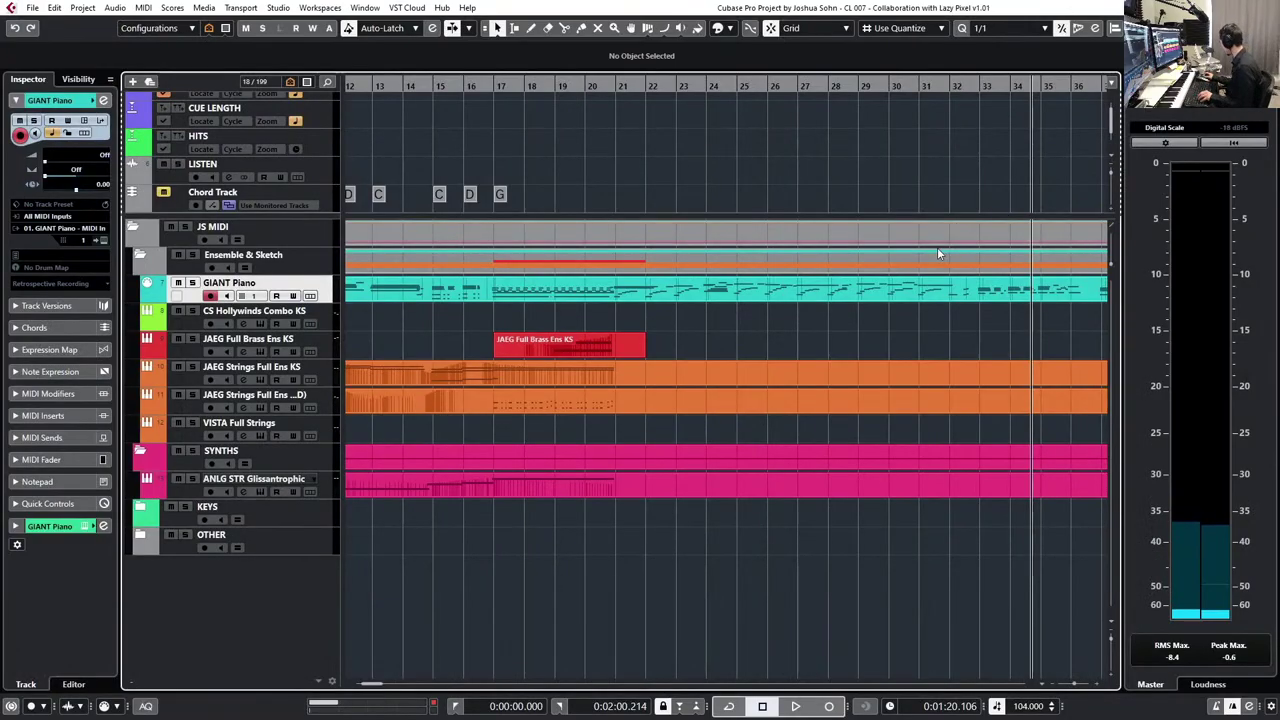
{"action": "scroll", "coordinate": [937, 247], "scroll_direction": "right", "scroll_amount": 4}
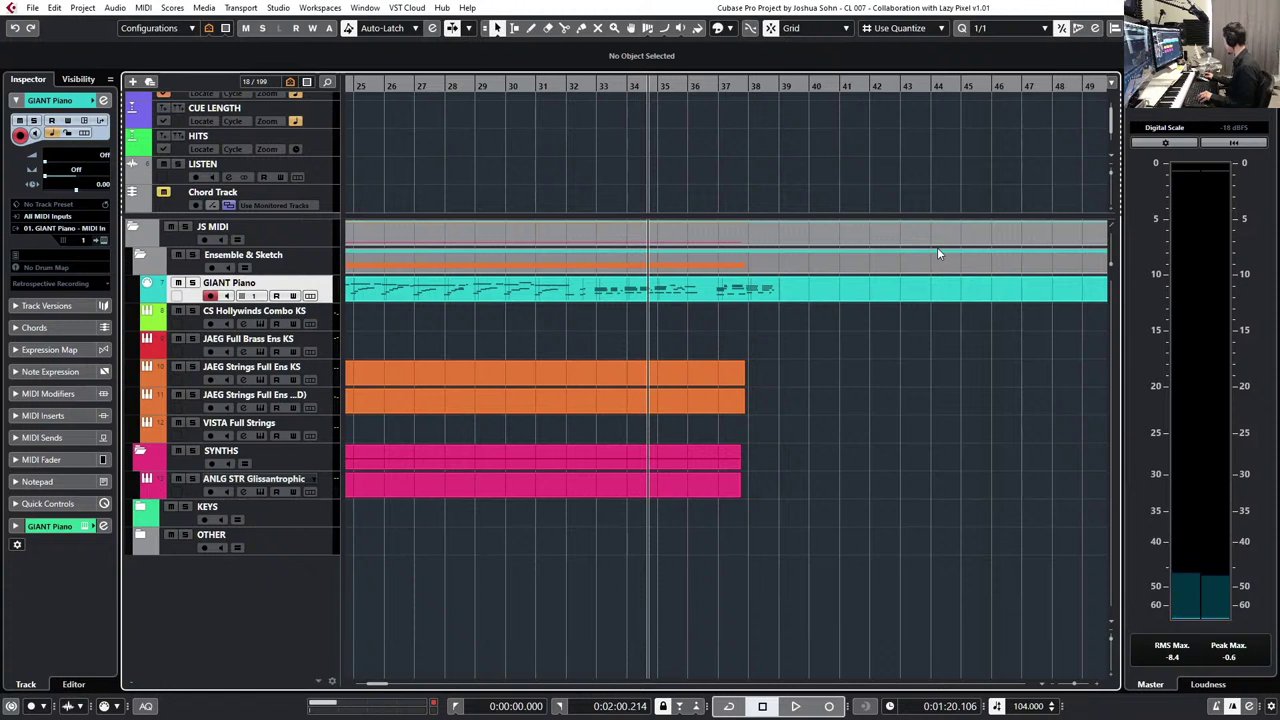
{"action": "scroll", "coordinate": [937, 247], "scroll_direction": "right", "scroll_amount": 4}
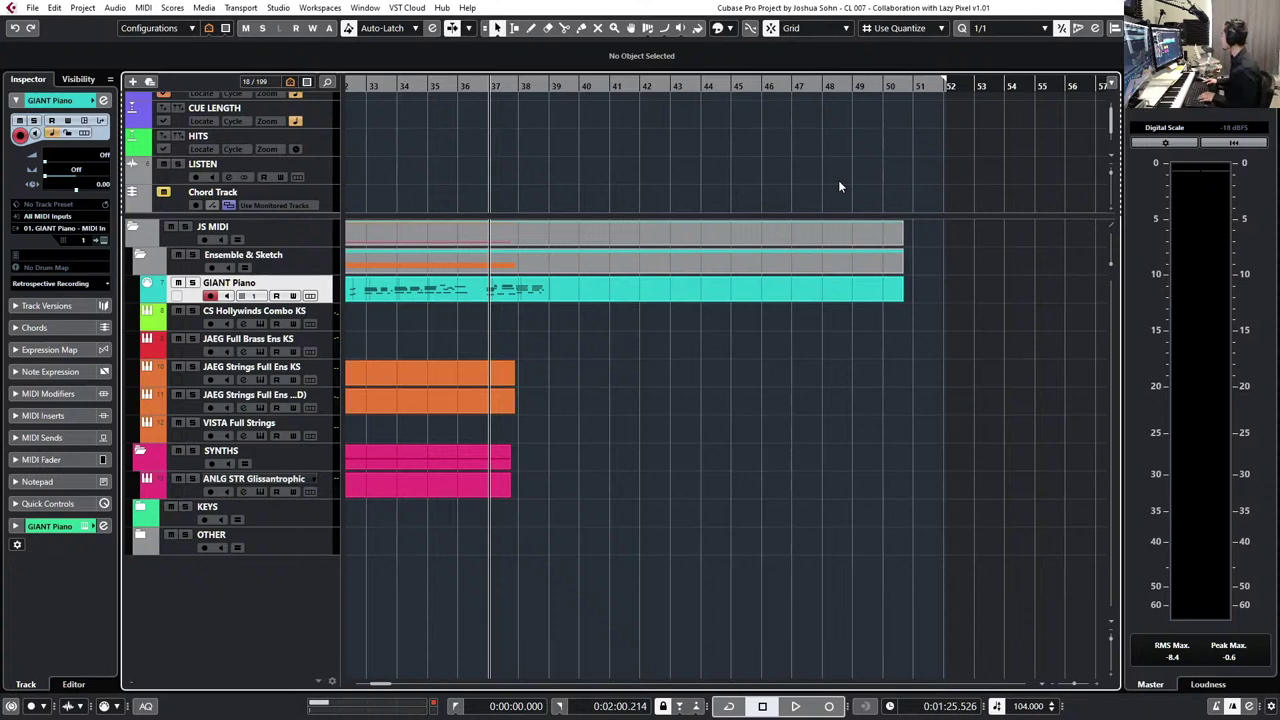
- Reopen the GIANT Piano part for editing, focused on bars 36 to 41, and restart the transport
{"action": "double_click", "coordinate": [672, 294]}
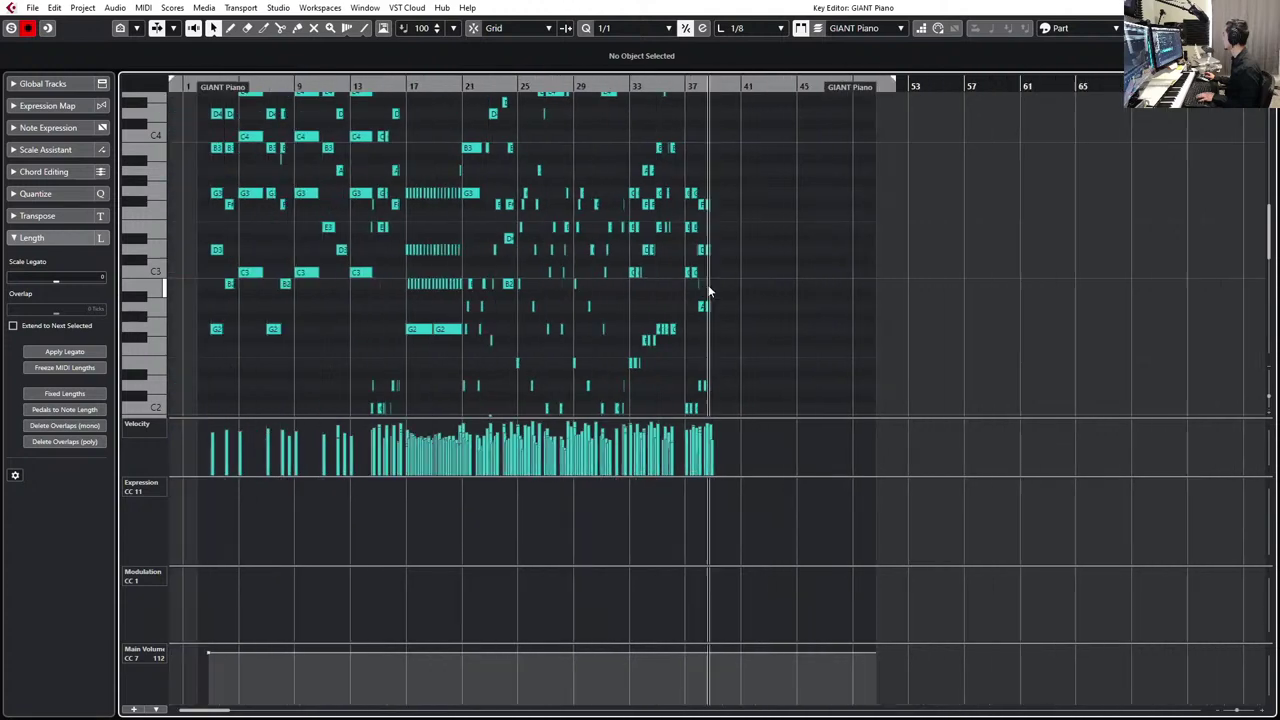
{"action": "key", "text": "h"}
{"action": "key", "text": "h"}
{"action": "key", "text": "h"}
{"action": "key", "text": "h"}
{"action": "key", "text": "h"}
{"action": "key", "text": "space"}
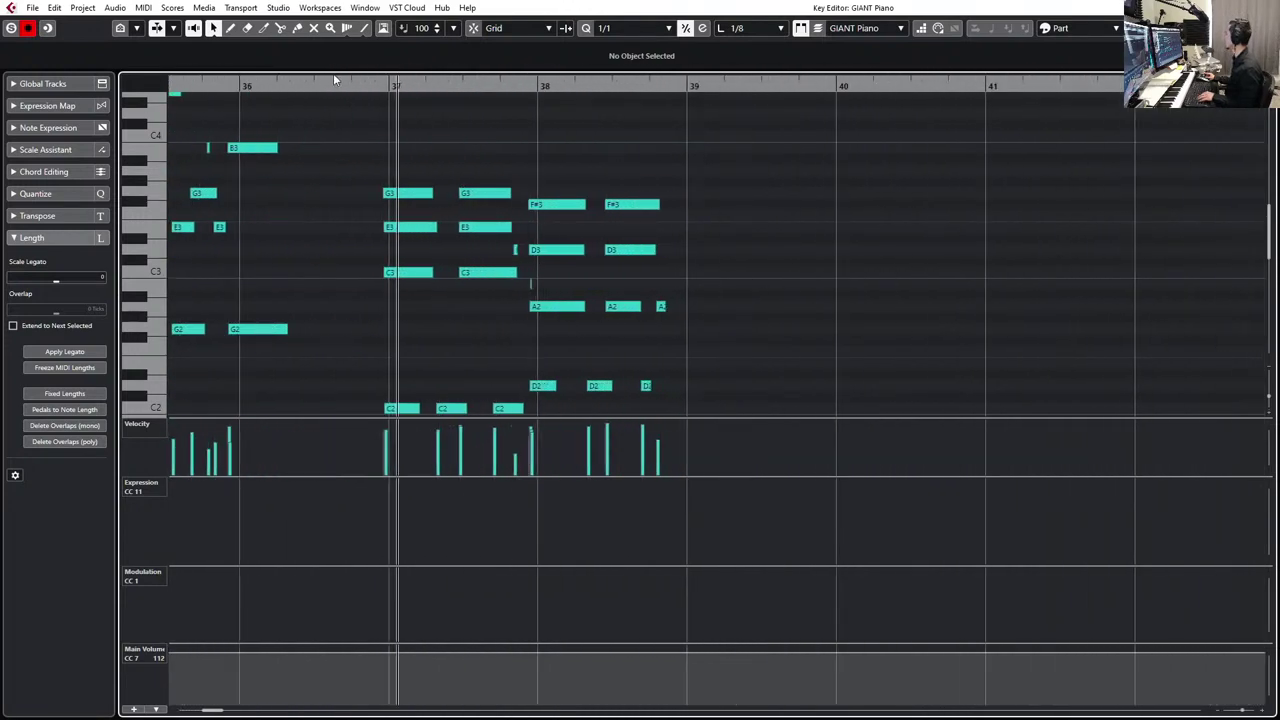
- Starting from bar 36, try recording G chords over low G octaves in bar 39 and undo the take
{"action": "left_click", "coordinate": [272, 85]}
{"action": "key", "text": "space"}
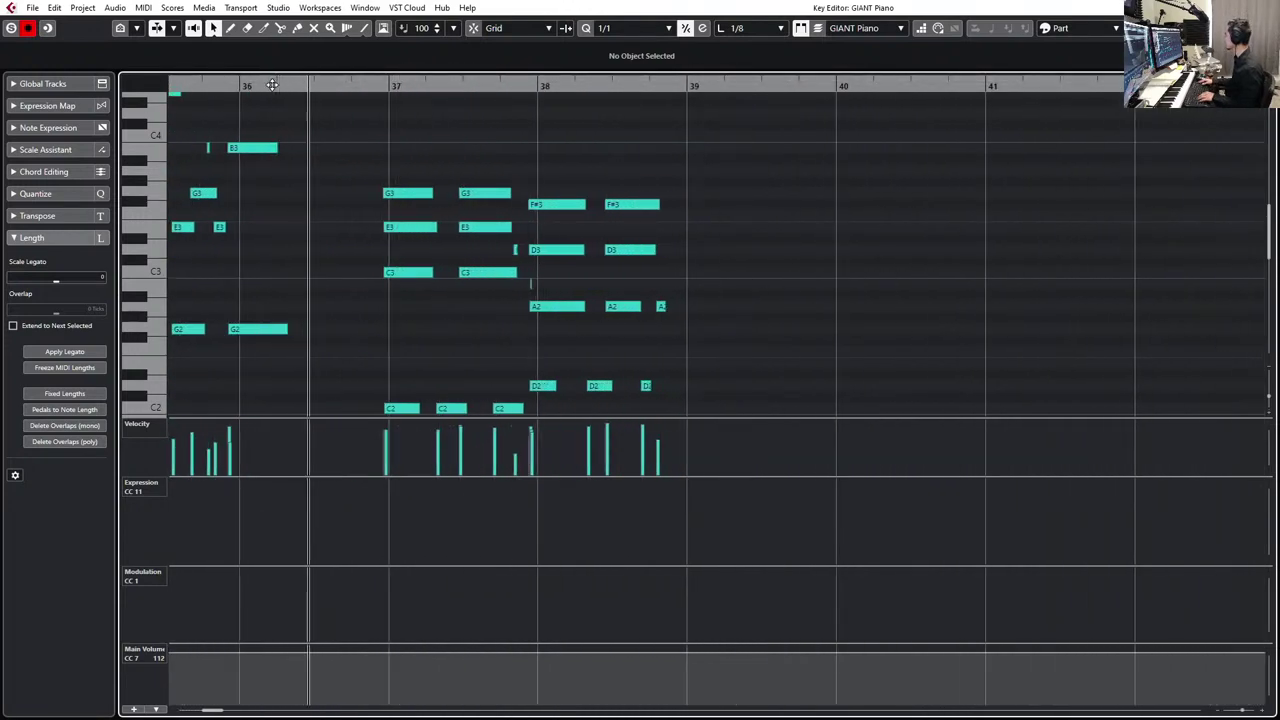
{"action": "scroll", "coordinate": [266, 134], "scroll_direction": "down", "scroll_amount": 5}
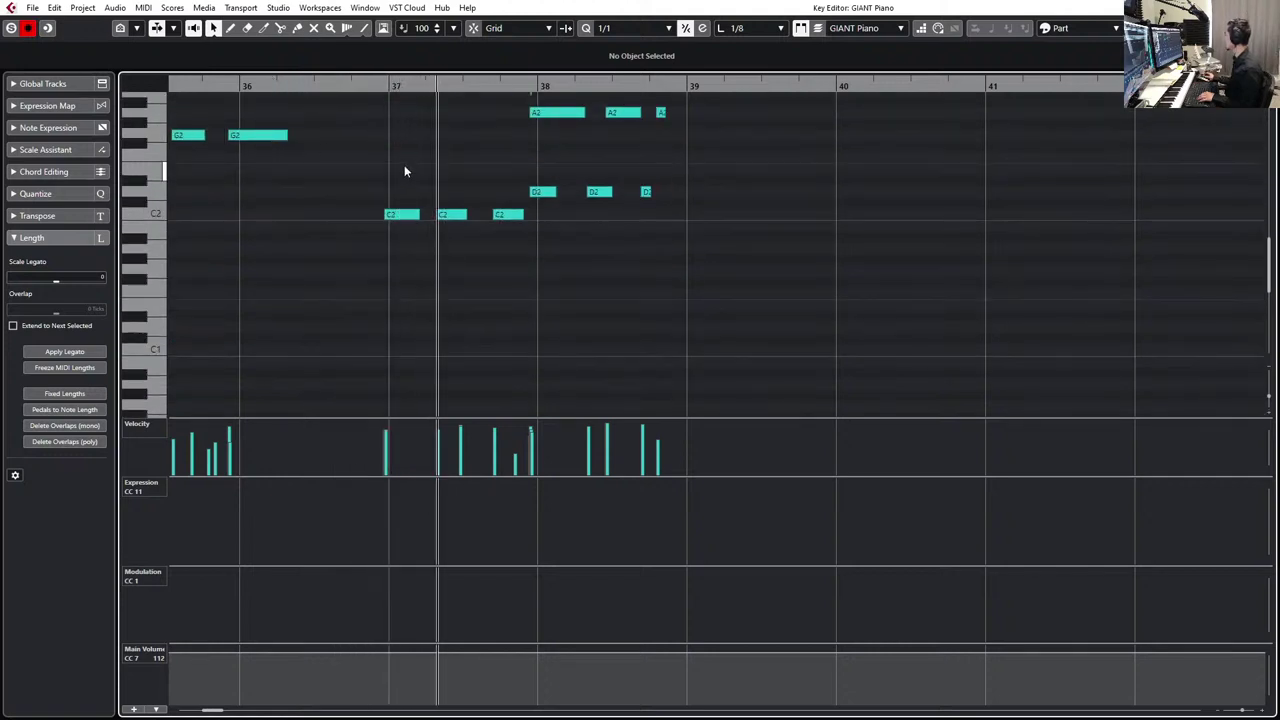
{"action": "scroll", "coordinate": [405, 171], "scroll_direction": "up", "scroll_amount": 3}
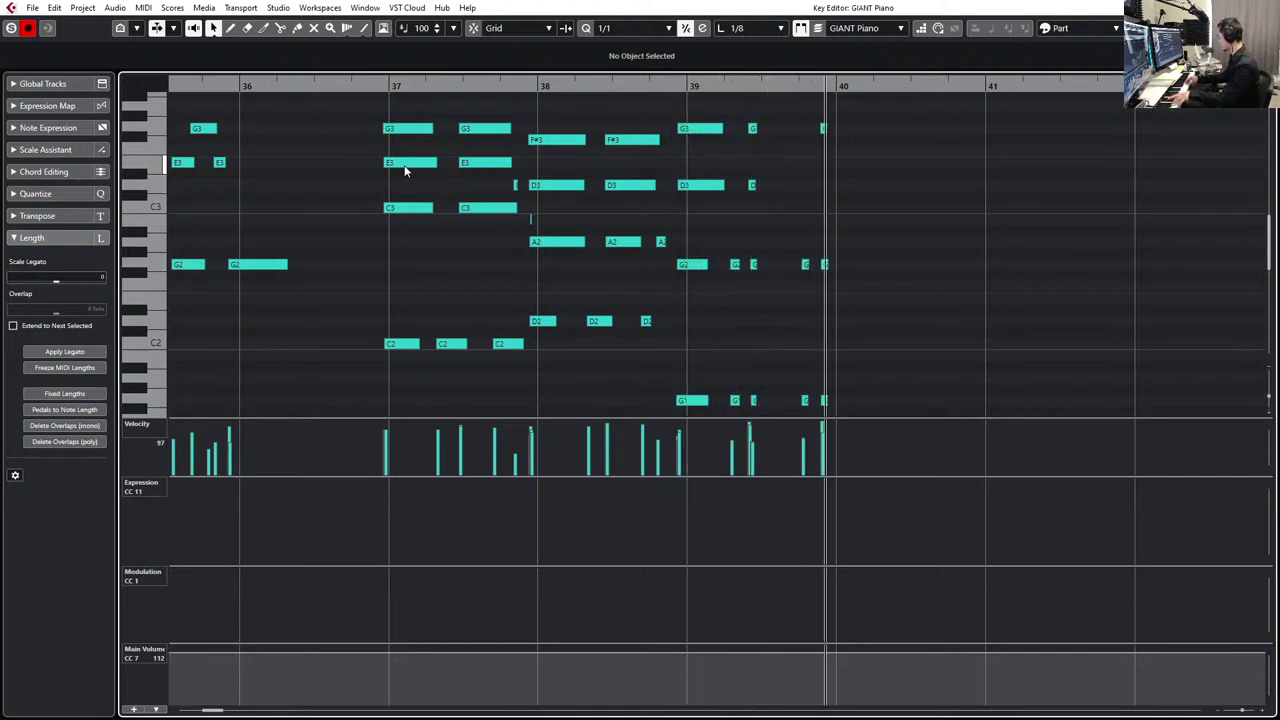
{"action": "key", "text": "space"}
{"action": "key", "text": "ctrl+z"}
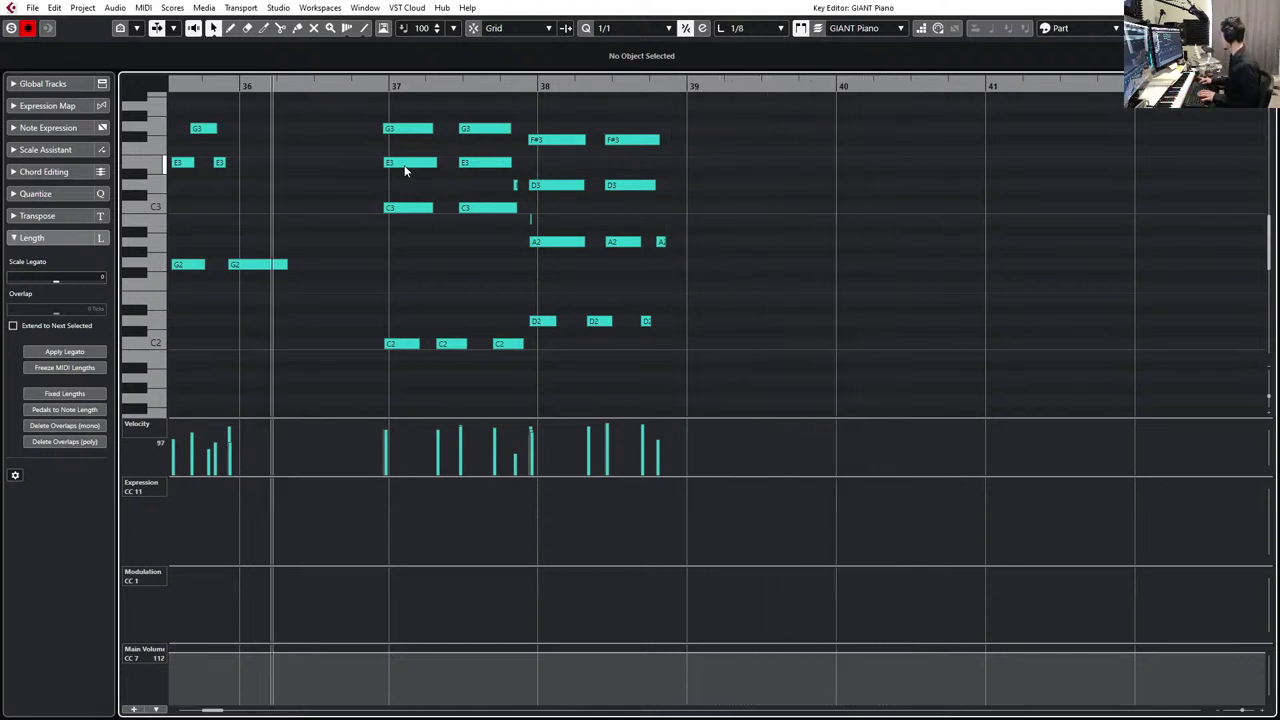
- Return to the project window and play back the piano passage leading up to bar 39
{"action": "key", "text": "space"}
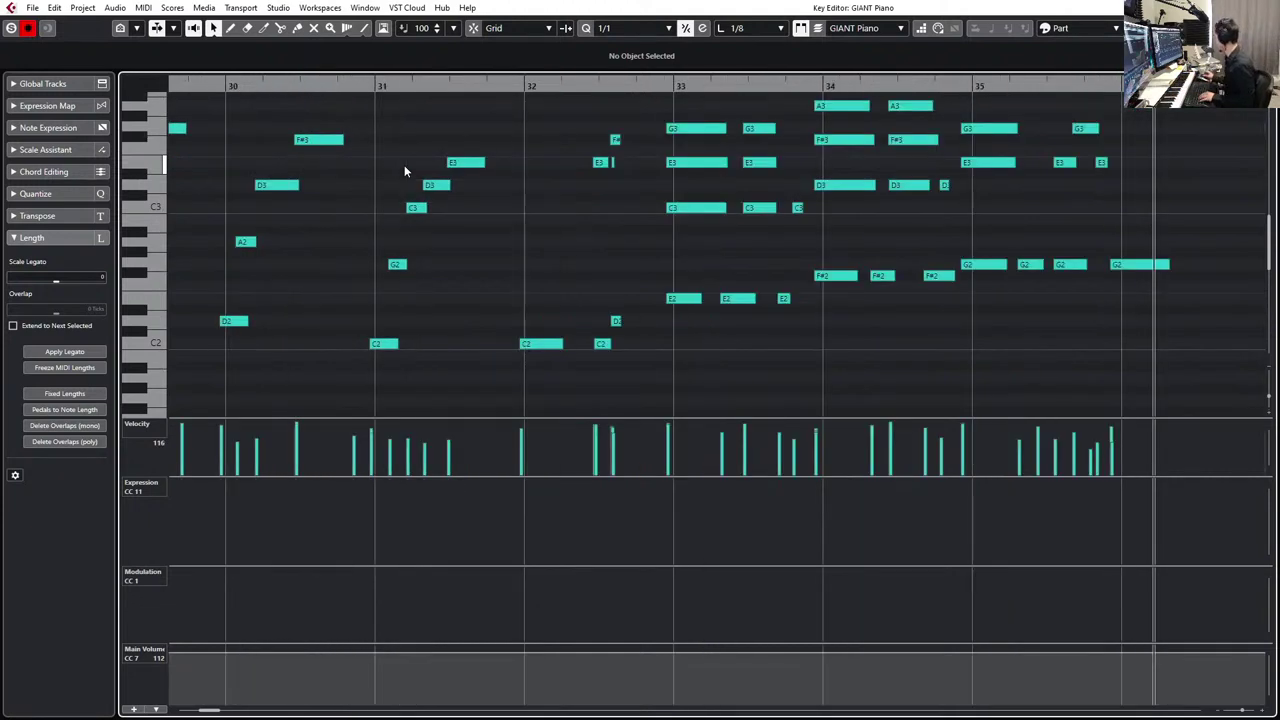
{"action": "scroll", "coordinate": [405, 162], "scroll_direction": "right", "scroll_amount": 2}
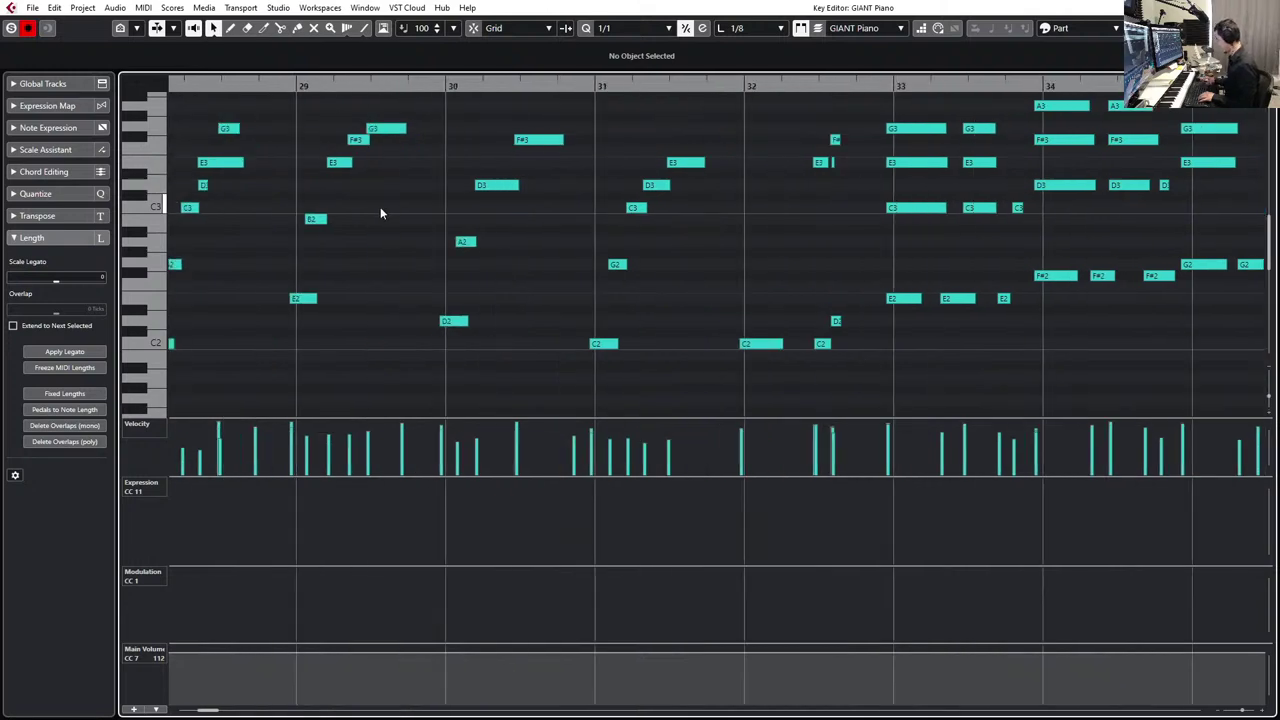
{"action": "key", "text": "Return"}
{"action": "key", "text": "h"}
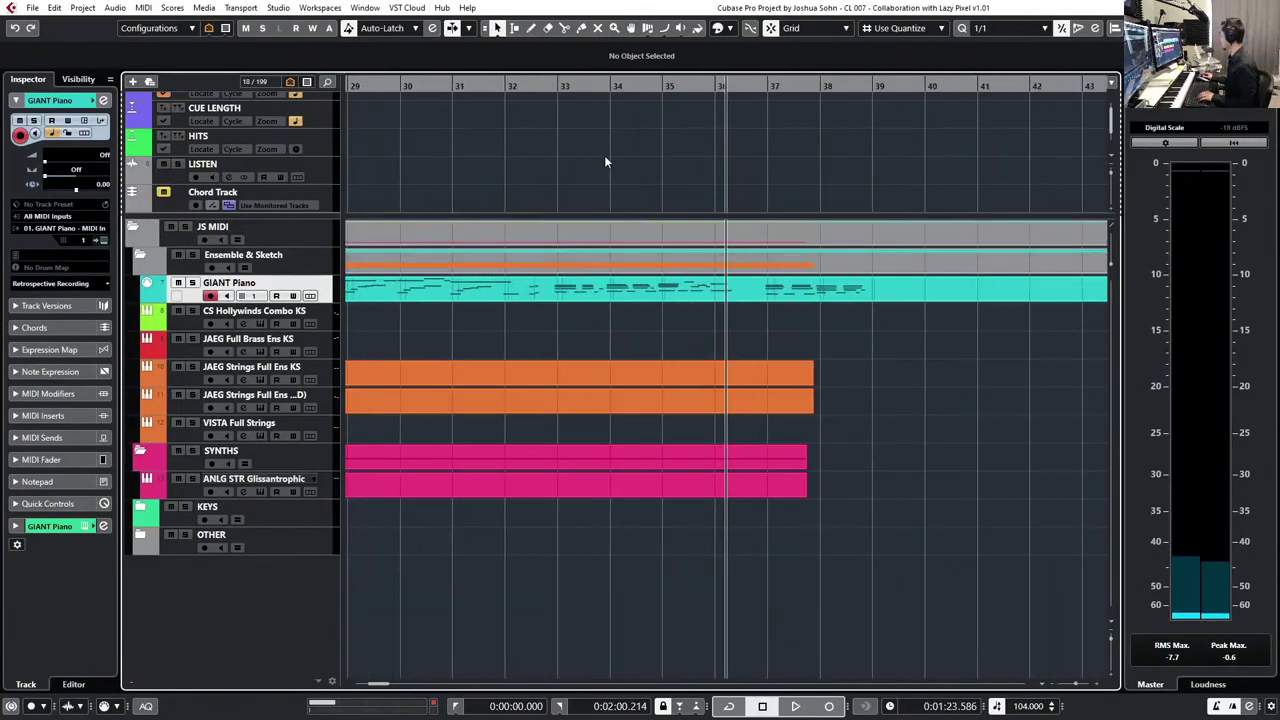
{"action": "scroll", "coordinate": [604, 155], "scroll_direction": "down", "scroll_amount": 1}
{"action": "key", "text": "space"}
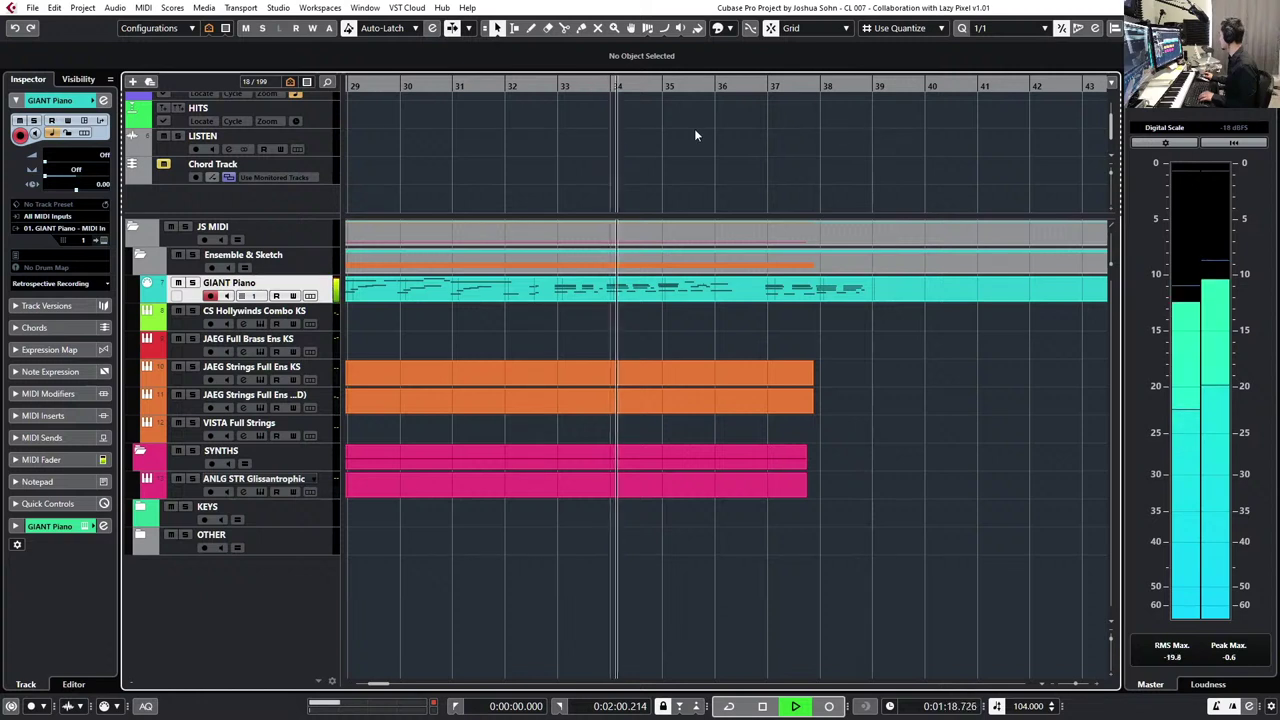
- Record the GIANT Piano continuation from bar 39 to about bar 58 and open the part for editing
{"action": "scroll", "coordinate": [696, 135], "scroll_direction": "up", "scroll_amount": 1}
{"action": "key", "text": "f"}
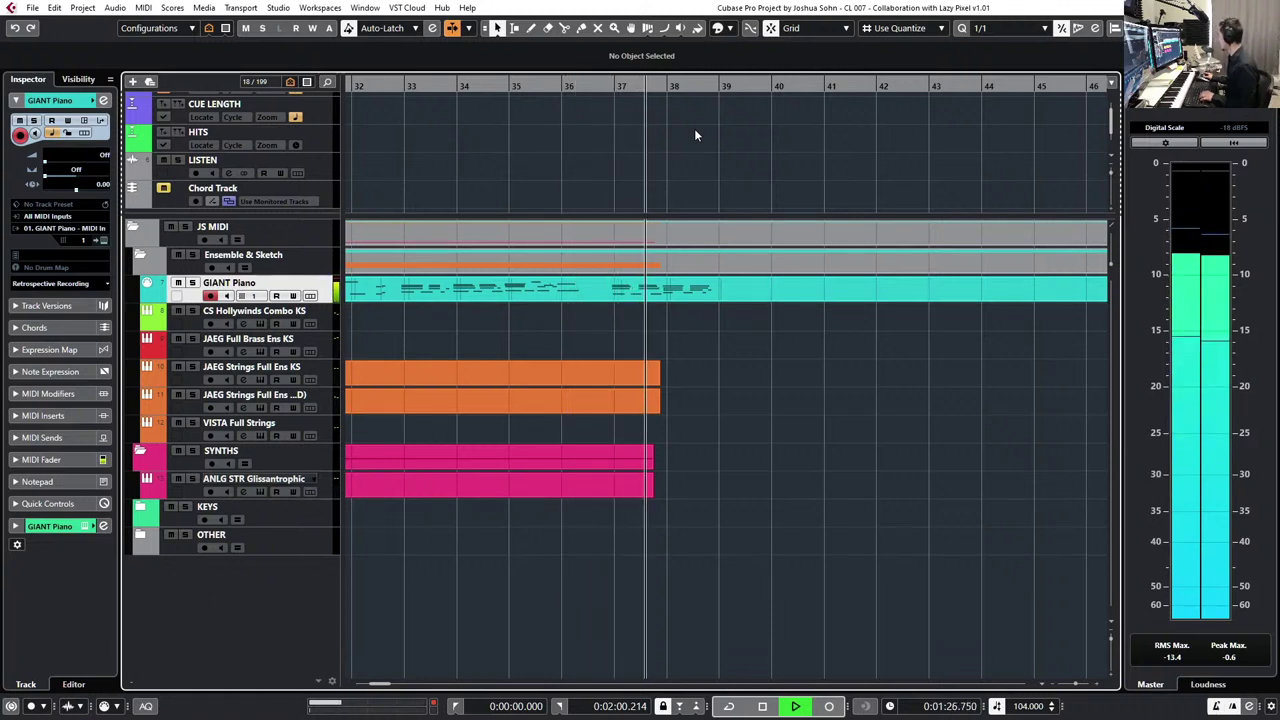
{"action": "double_click", "coordinate": [712, 288]}
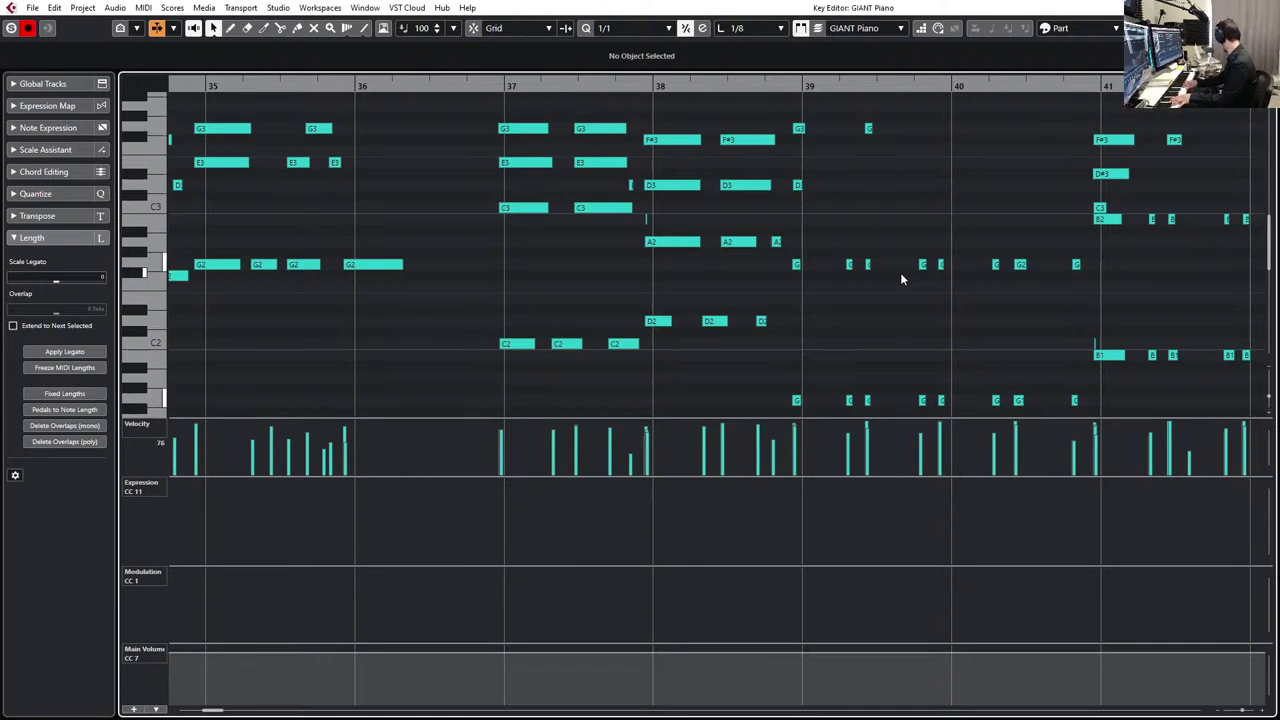
- Examine the recorded notes across the high and low registers of the GIANT Piano part from bar 23 to its end
{"action": "scroll", "coordinate": [913, 330], "scroll_direction": "right", "scroll_amount": 6}
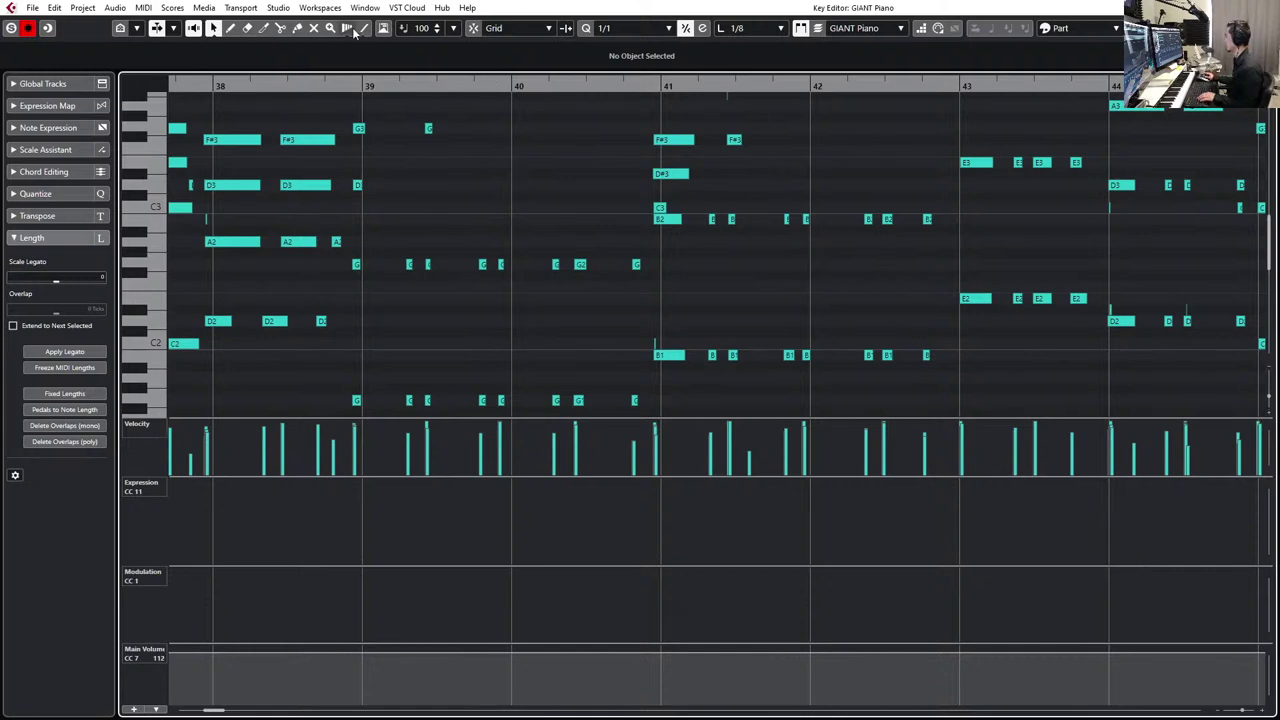
{"action": "key", "text": "g"}
{"action": "key", "text": "g"}
{"action": "key", "text": "g"}
{"action": "key", "text": "g"}
{"action": "key", "text": "g"}
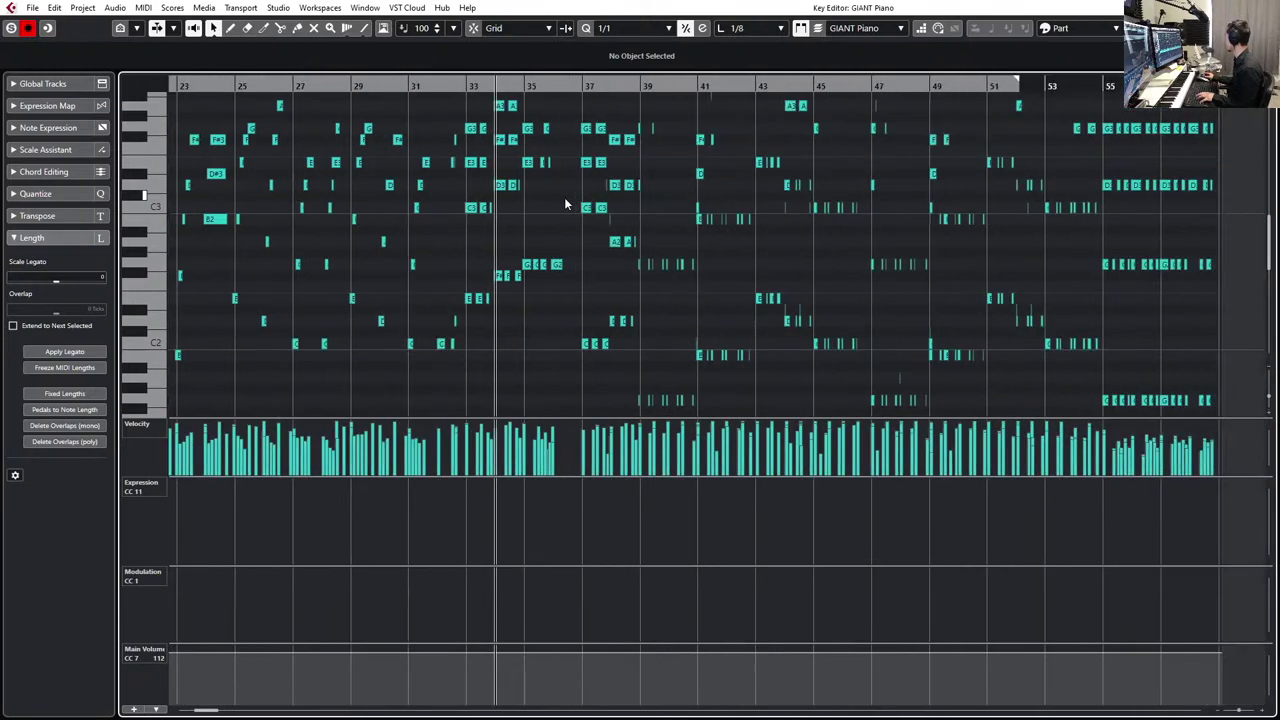
{"action": "scroll", "coordinate": [564, 200], "scroll_direction": "right", "scroll_amount": 4}
{"action": "scroll", "coordinate": [564, 200], "scroll_direction": "up", "scroll_amount": 6}
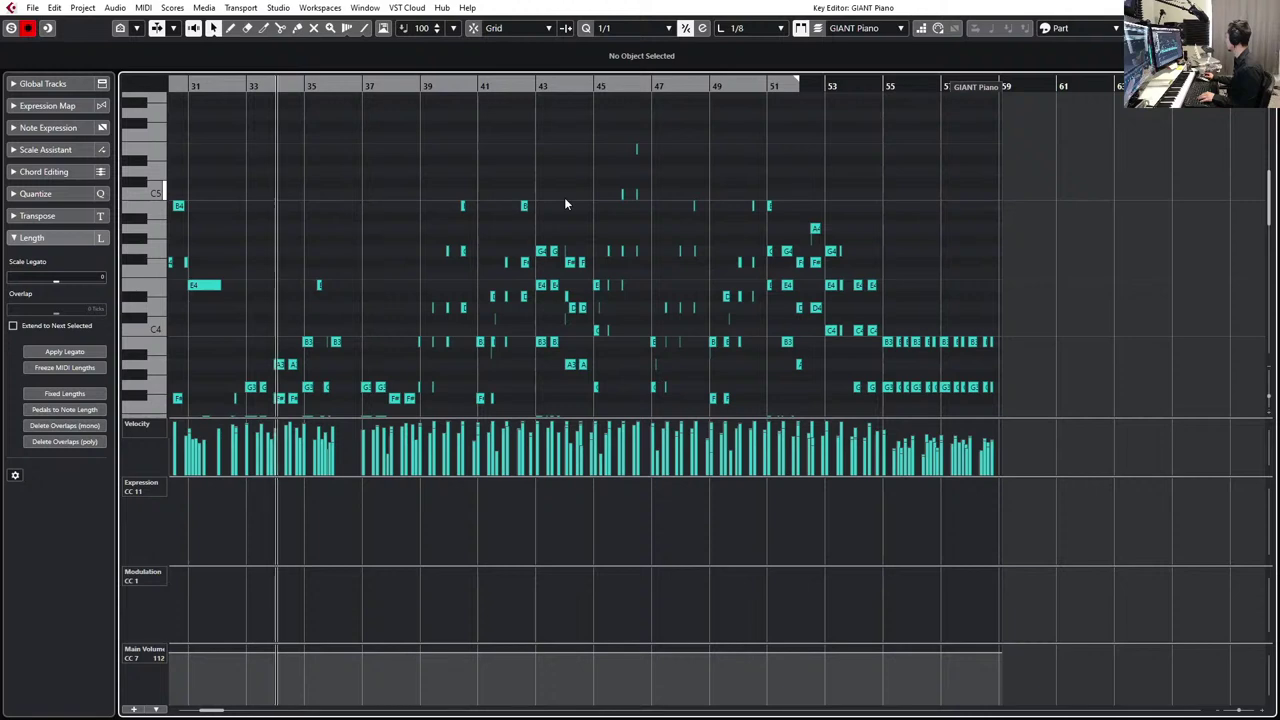
{"action": "scroll", "coordinate": [564, 204], "scroll_direction": "down", "scroll_amount": 6}
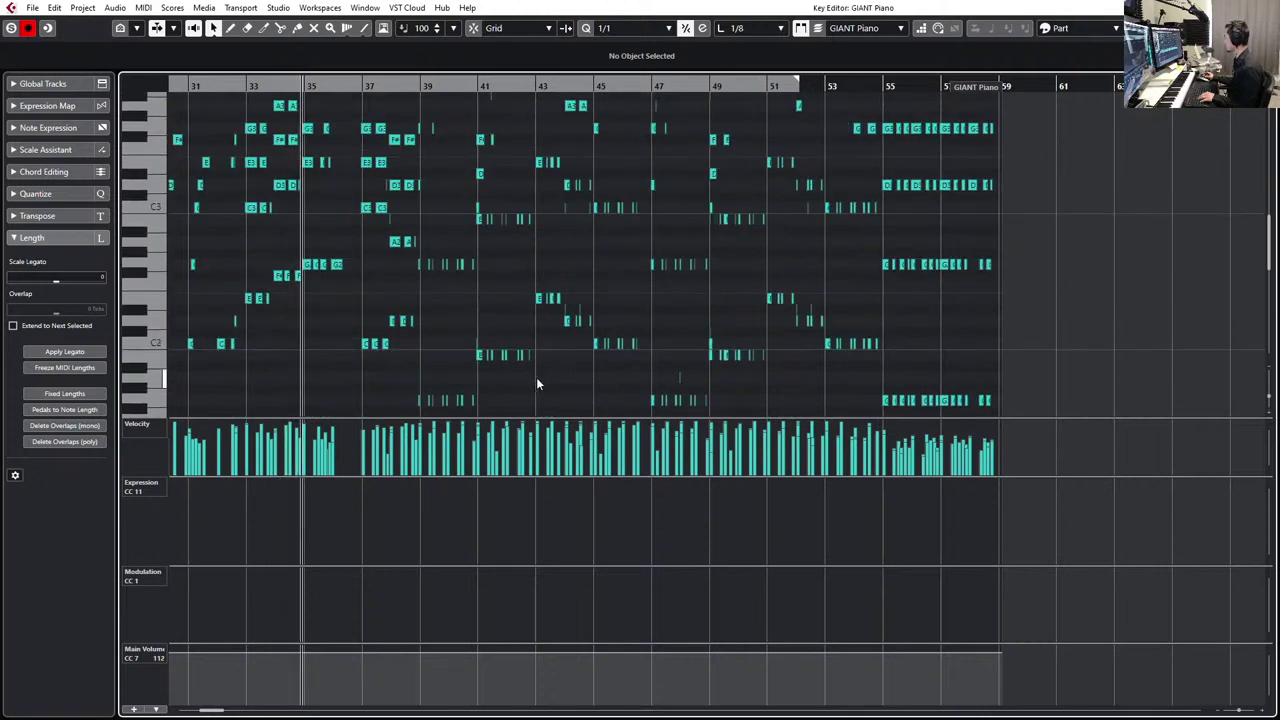
{"action": "key", "text": "h"}
{"action": "key", "text": "h"}
{"action": "key", "text": "h"}
{"action": "key", "text": "h"}
{"action": "key", "text": "h"}
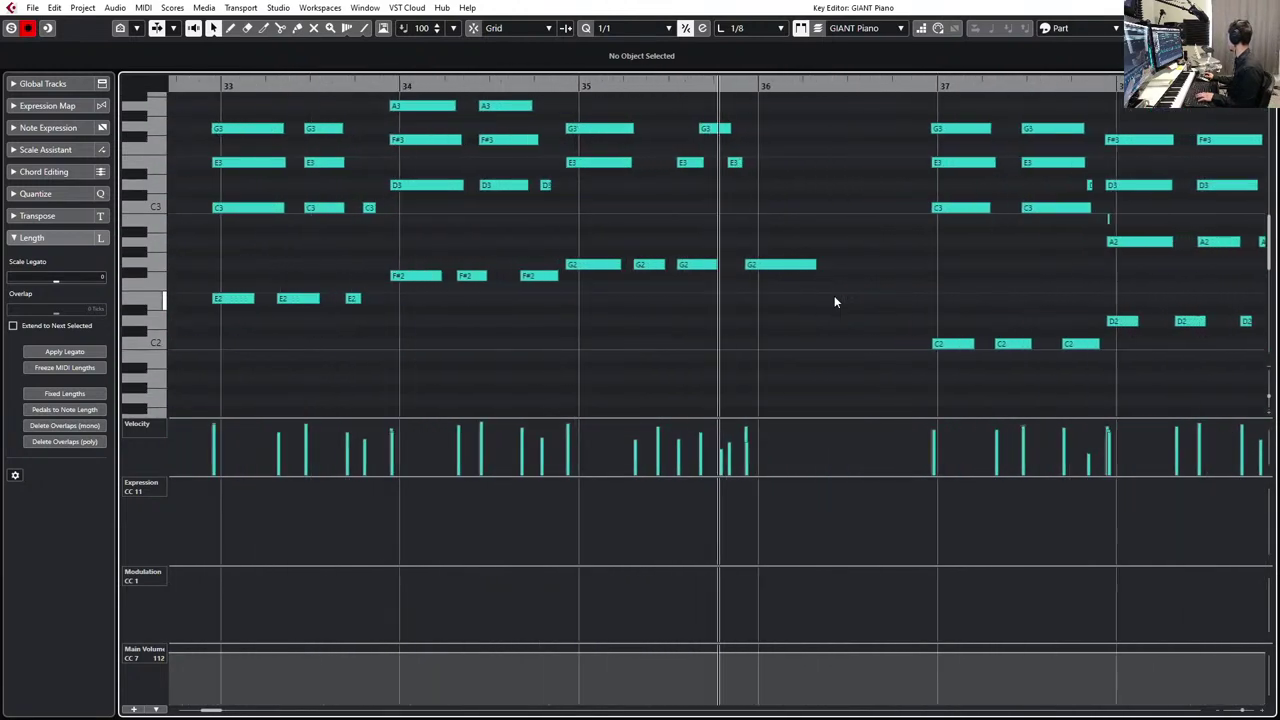
- Delete the stray short B2 just before bar 38 and the stray C2 and C3 notes at the start of bar 41
{"action": "scroll", "coordinate": [835, 298], "scroll_direction": "right", "scroll_amount": 5}
{"action": "left_click", "coordinate": [668, 220]}
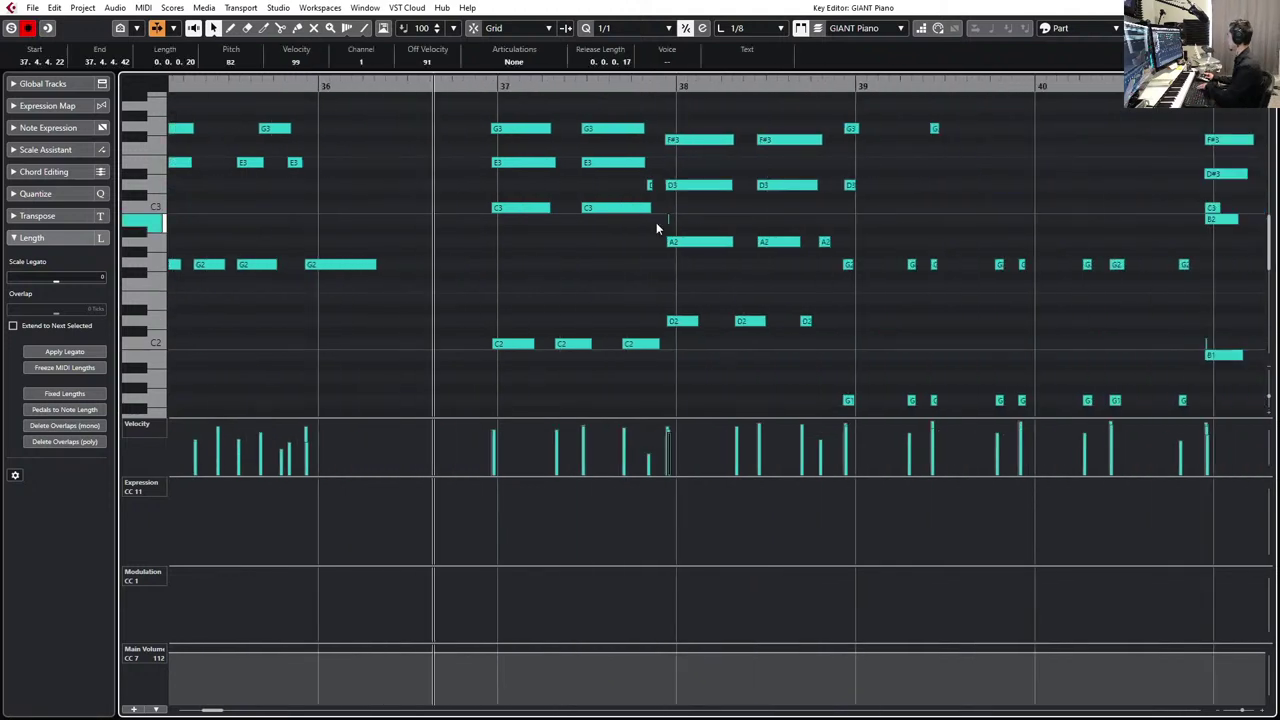
{"action": "key", "text": "ctrl+z"}
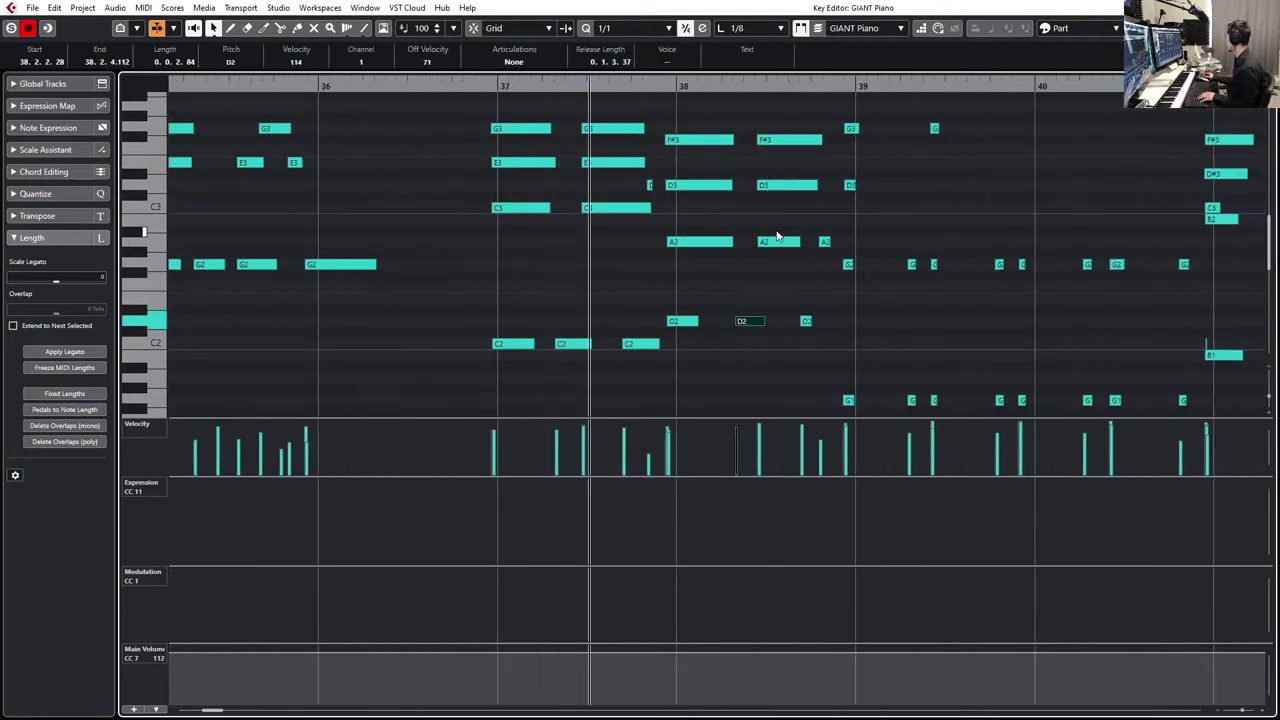
{"action": "scroll", "coordinate": [777, 235], "scroll_direction": "right", "scroll_amount": 1}
{"action": "scroll", "coordinate": [777, 235], "scroll_direction": "right", "scroll_amount": 2}
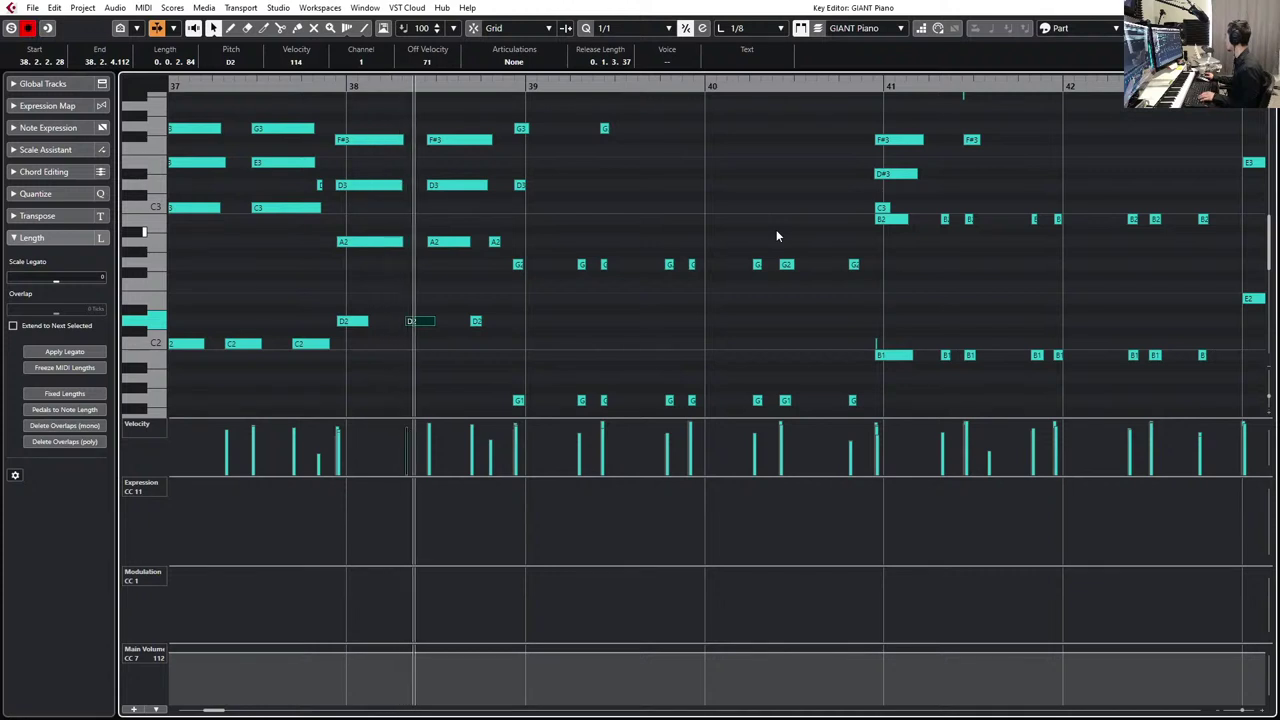
{"action": "left_click_drag", "start_coordinate": [899, 308], "coordinate": [899, 334]}
{"action": "key", "text": "Right"}
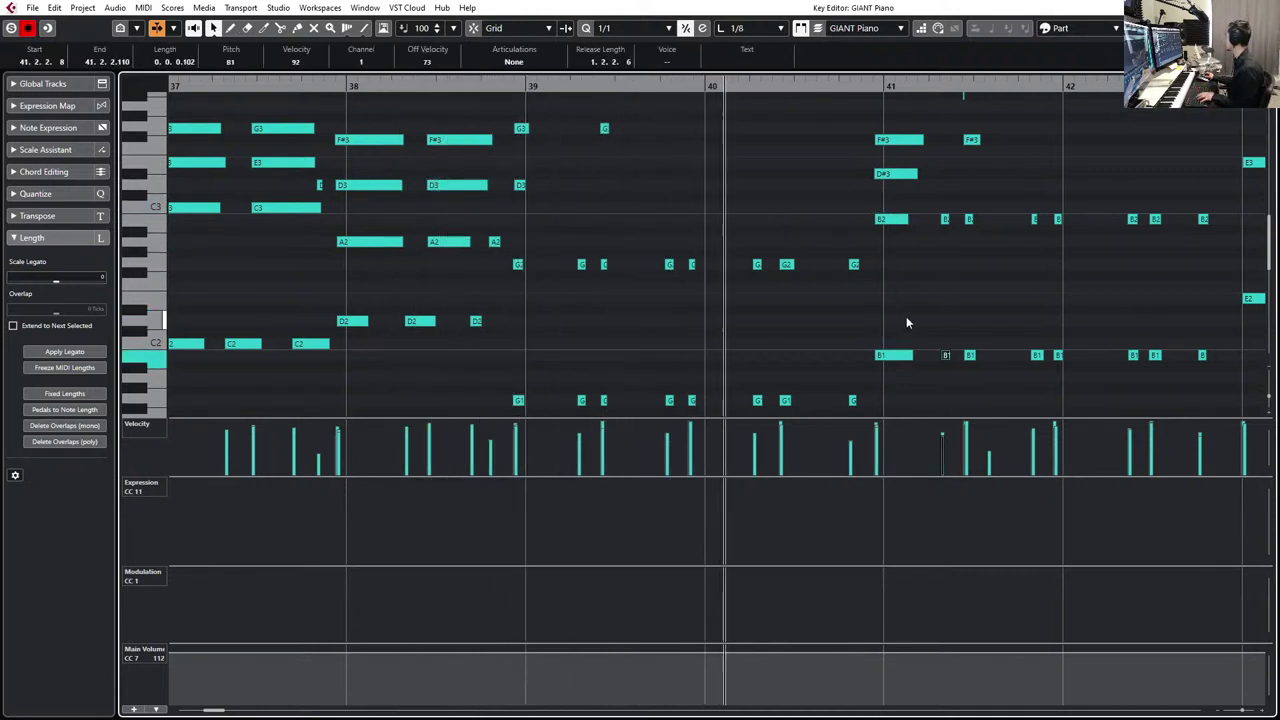
- Delete the accidental short C3 and D#2 notes in bar 44
{"action": "scroll", "coordinate": [906, 322], "scroll_direction": "right", "scroll_amount": 2}
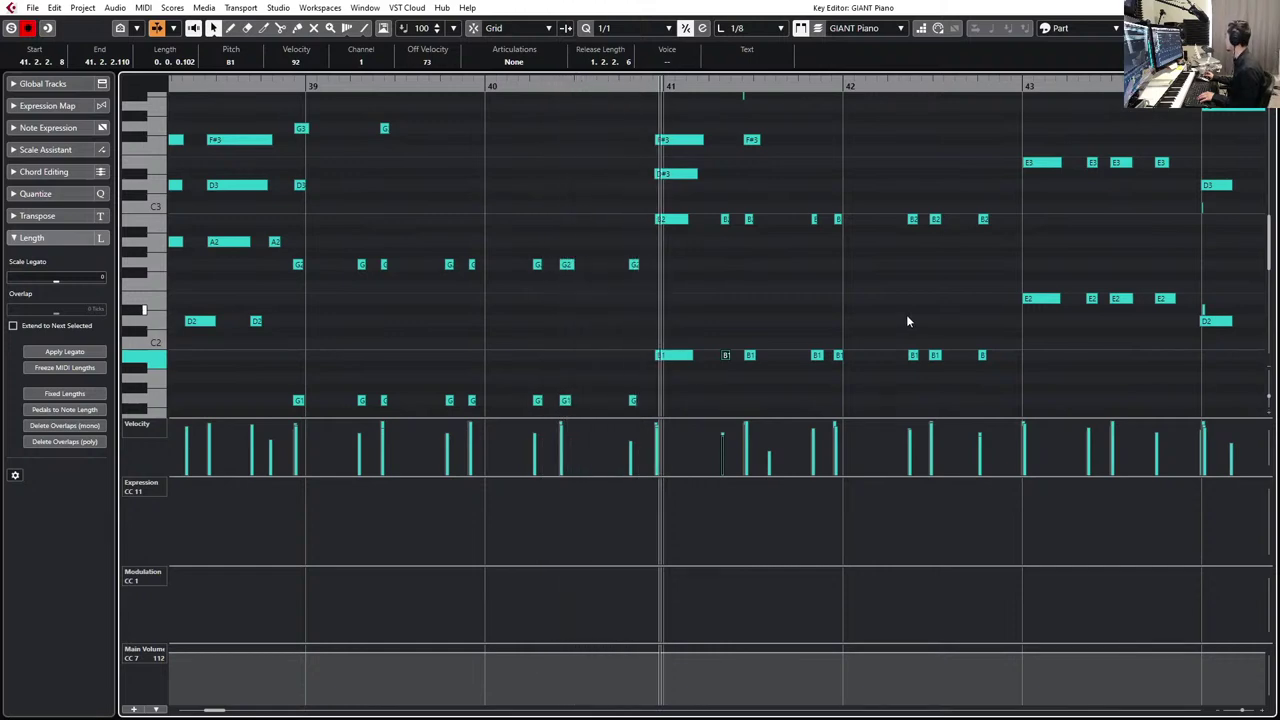
{"action": "scroll", "coordinate": [907, 321], "scroll_direction": "right", "scroll_amount": 4}
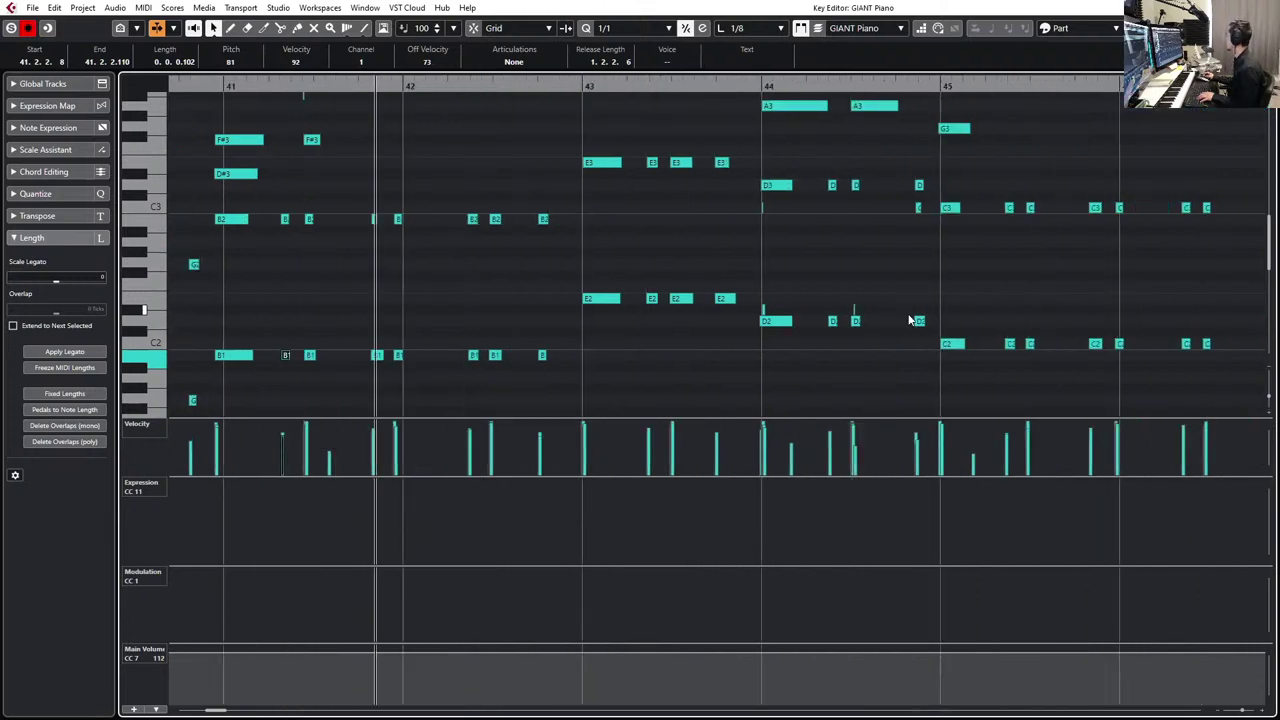
{"action": "key", "text": "g"}
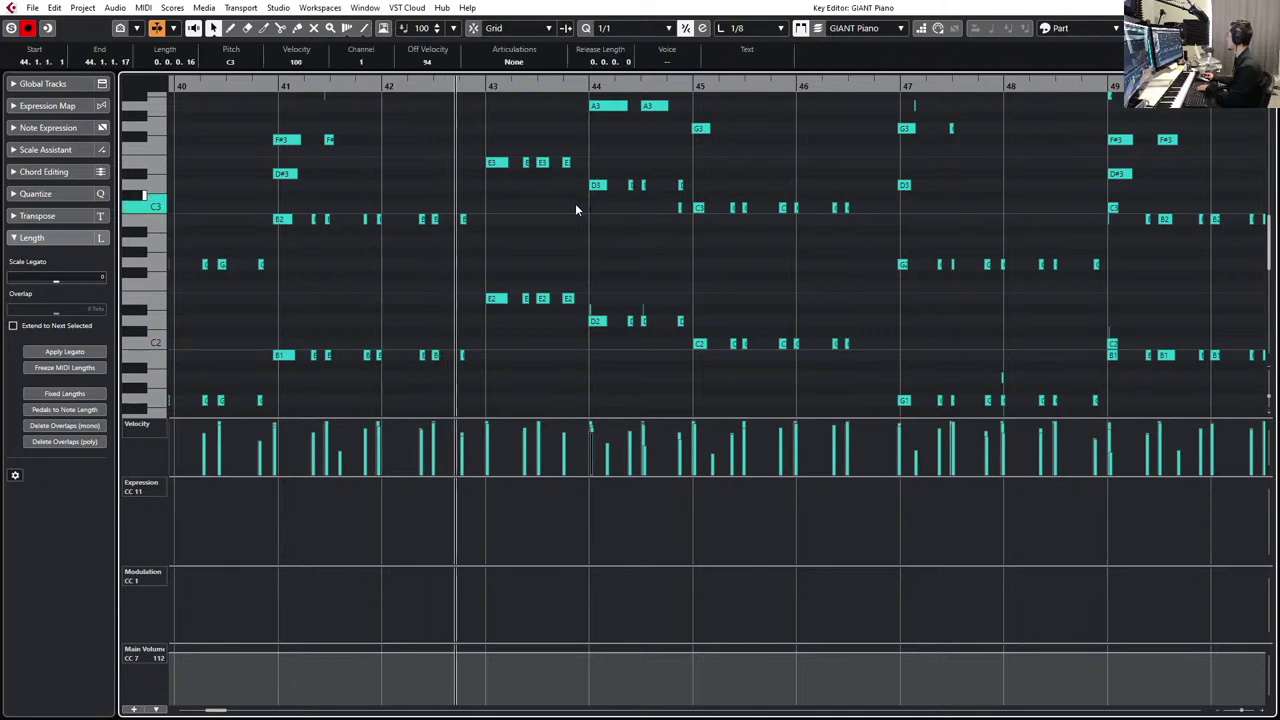
{"action": "left_click_drag", "start_coordinate": [588, 293], "coordinate": [648, 320]}
- Remove the stray short notes among the upper chords in bars 41, 45, 47 and 49
{"action": "scroll", "coordinate": [693, 296], "scroll_direction": "up", "scroll_amount": 5}
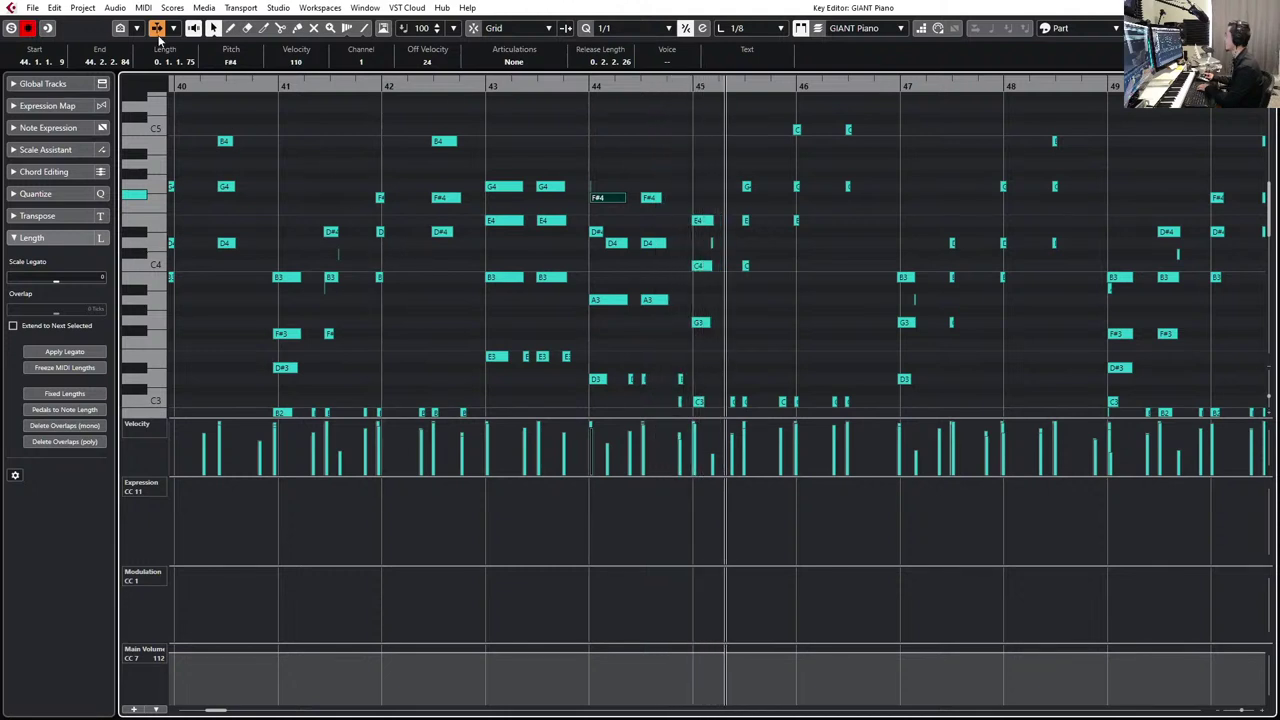
{"action": "left_click_drag", "start_coordinate": [350, 245], "coordinate": [327, 277]}
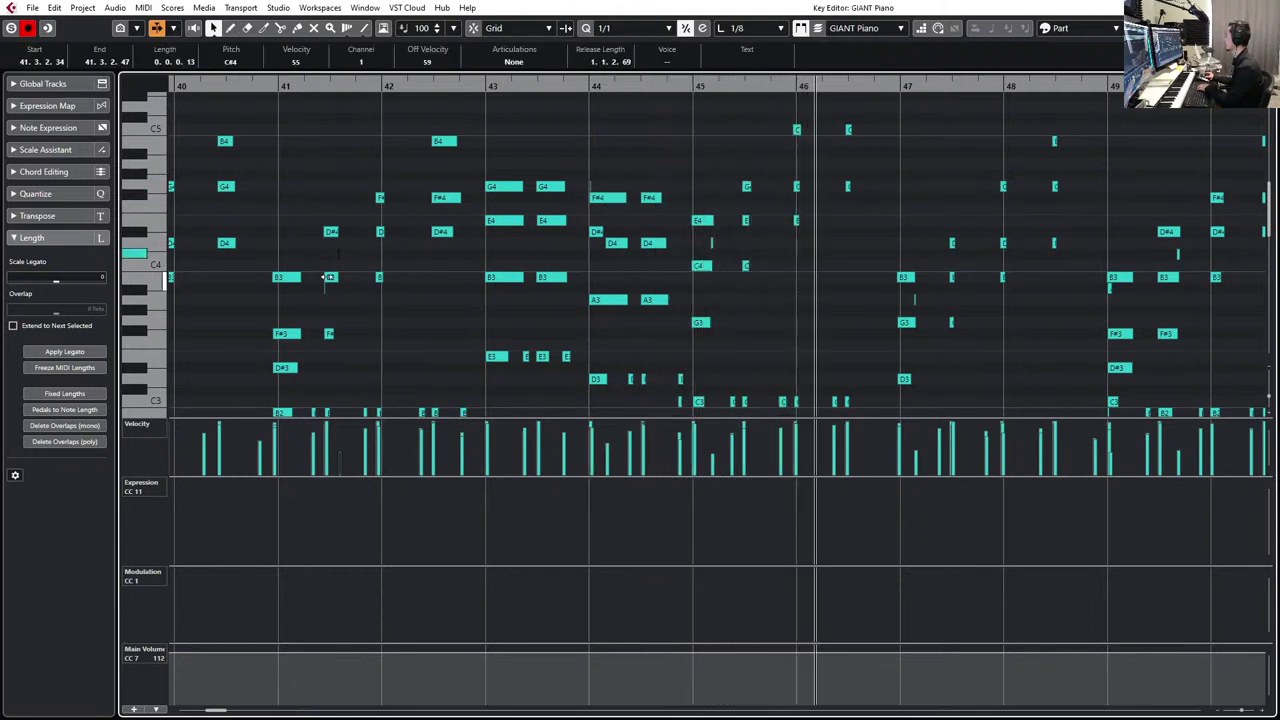
{"action": "left_click", "coordinate": [329, 333]}
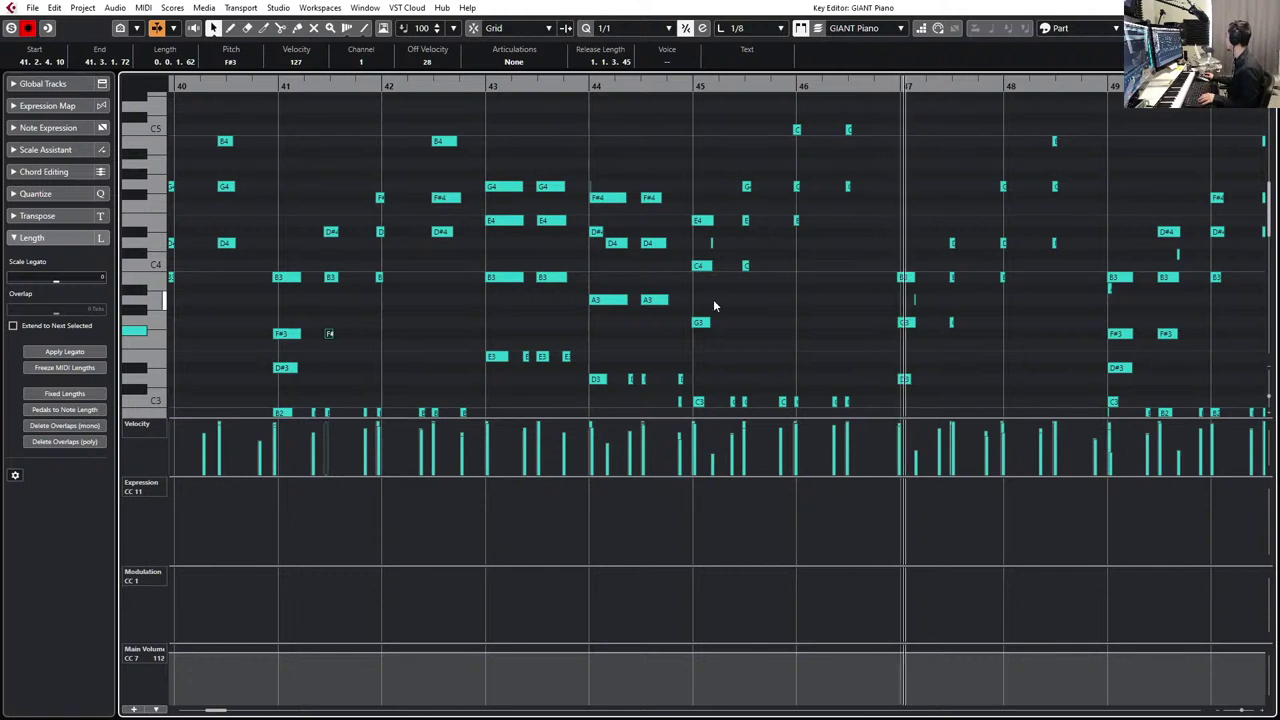
{"action": "left_click", "coordinate": [836, 297]}
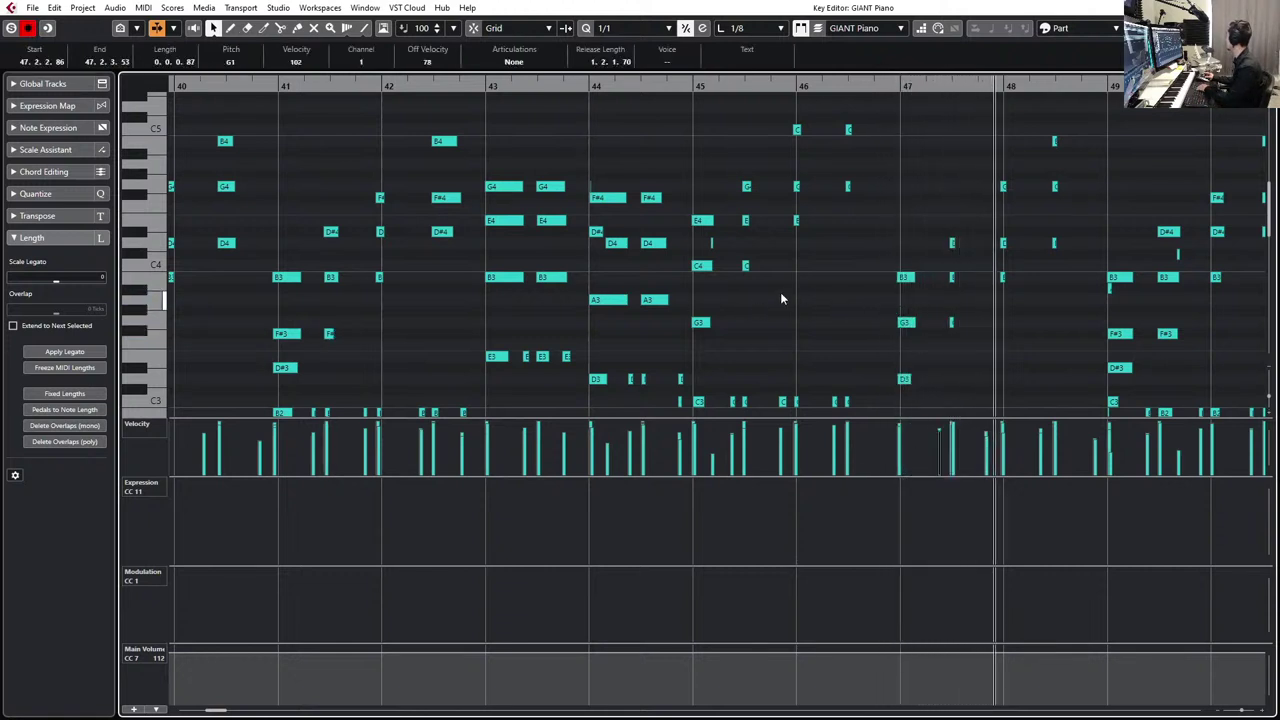
{"action": "left_click", "coordinate": [601, 179]}
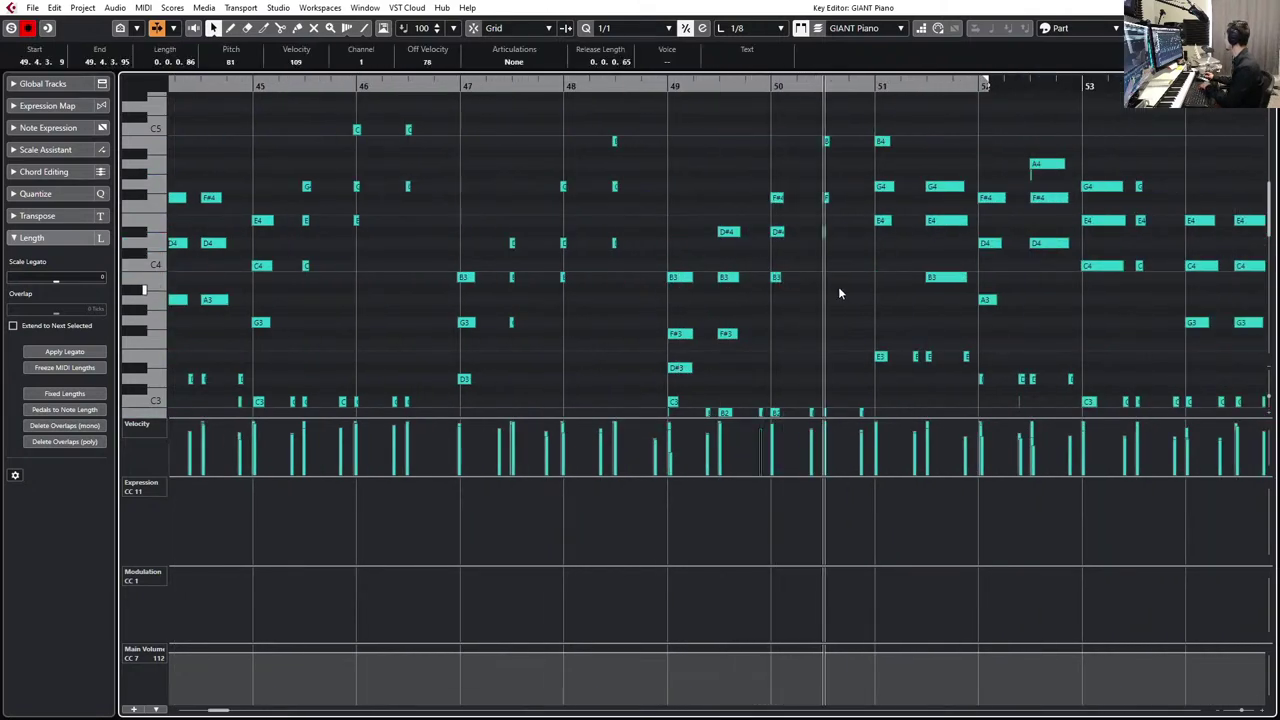
- Lower the C3 at the start of bar 49 to B2 and delete the stray short note above the C2 there
{"action": "scroll", "coordinate": [838, 286], "scroll_direction": "down", "scroll_amount": 4}
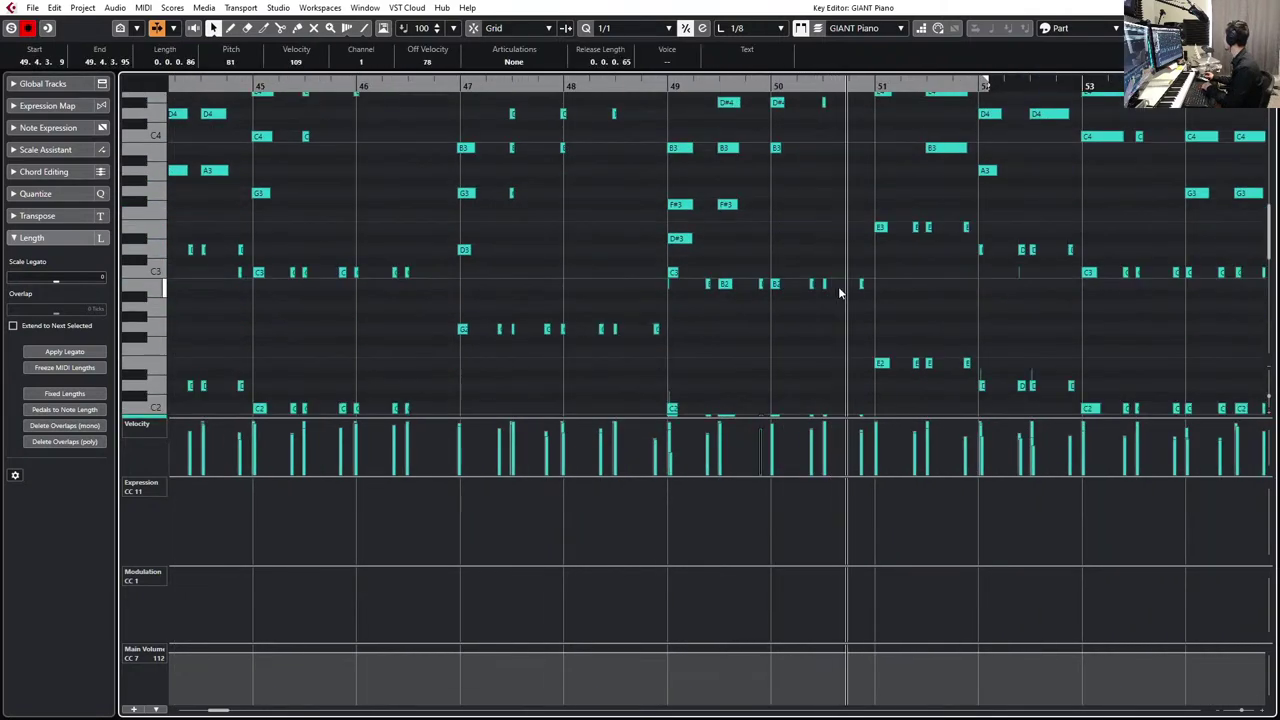
{"action": "left_click", "coordinate": [673, 273]}
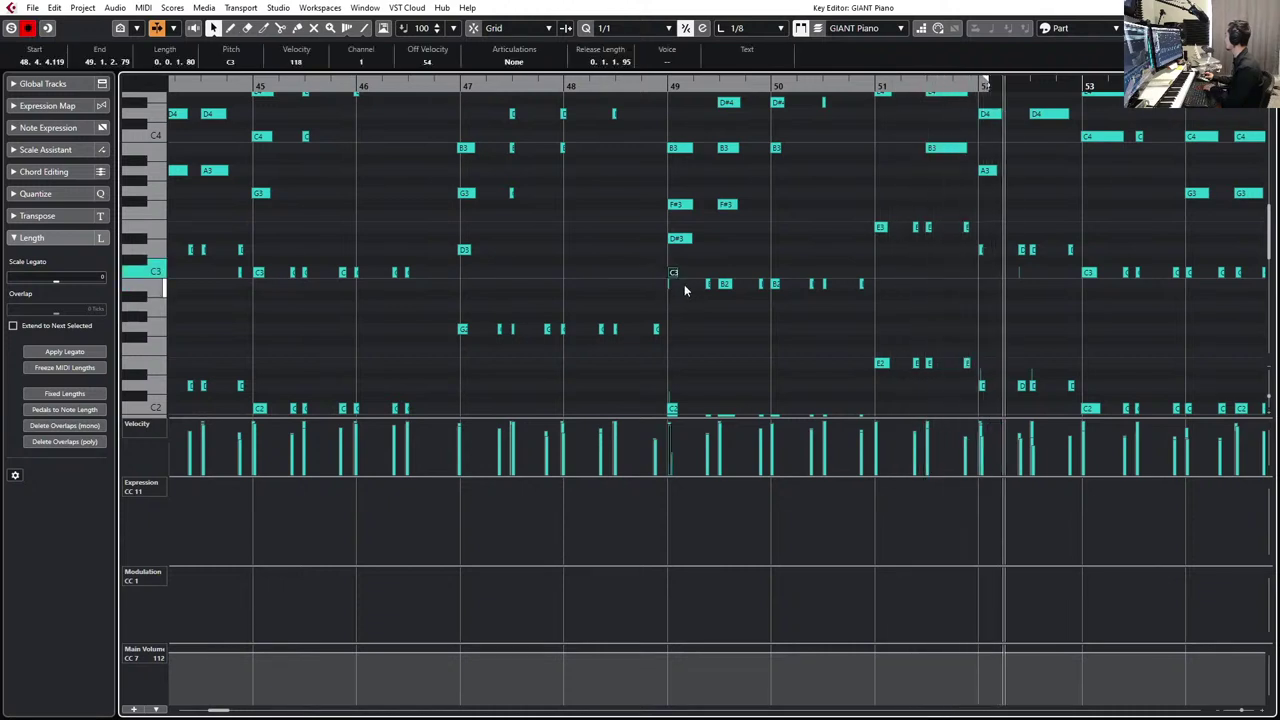
{"action": "key", "text": "Down"}
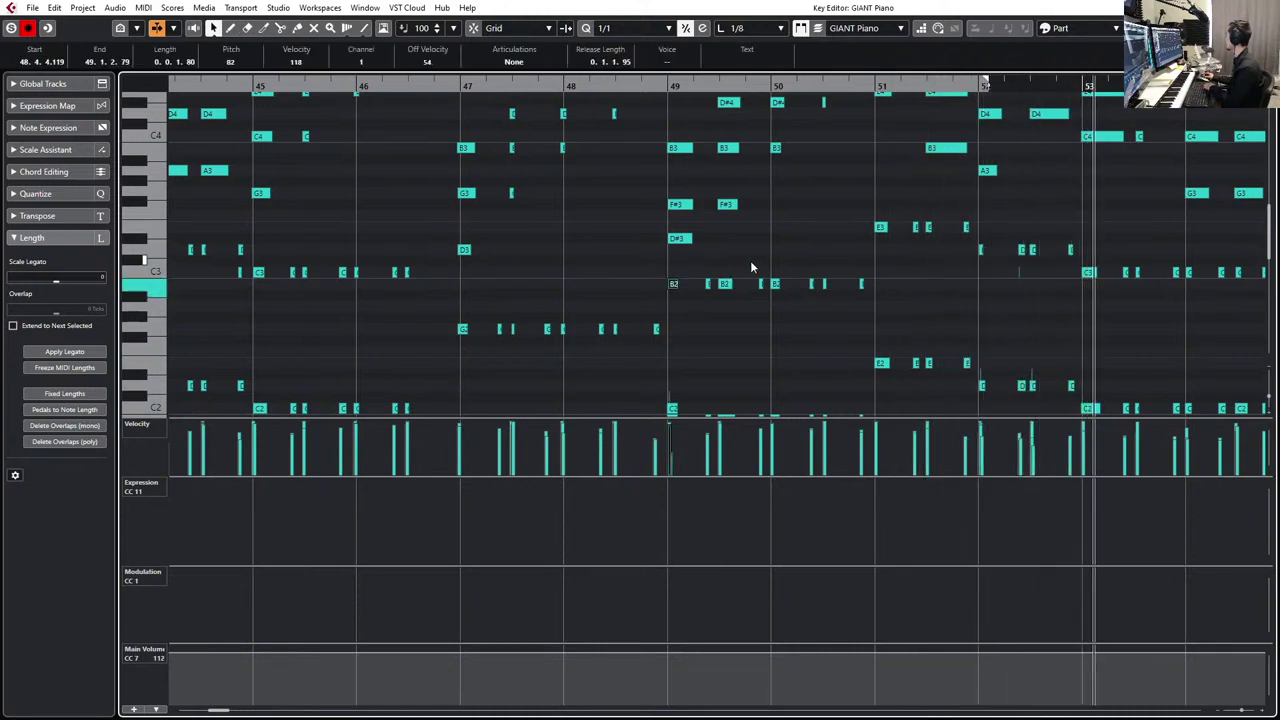
{"action": "left_click_drag", "start_coordinate": [629, 349], "coordinate": [550, 391]}
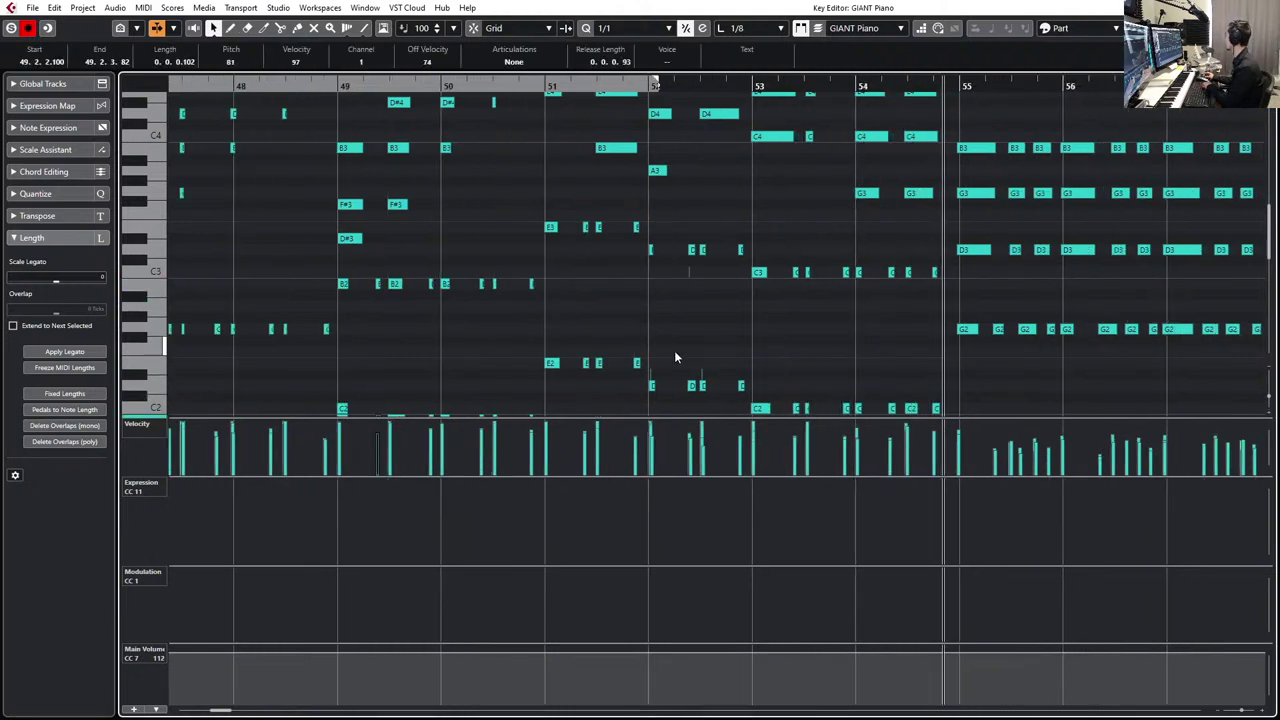
- Delete the stray short C3 and D#2 notes in the left-hand line of bar 52
{"action": "left_click_drag", "start_coordinate": [674, 357], "coordinate": [703, 277]}
{"action": "left_click_drag", "start_coordinate": [714, 349], "coordinate": [652, 383]}
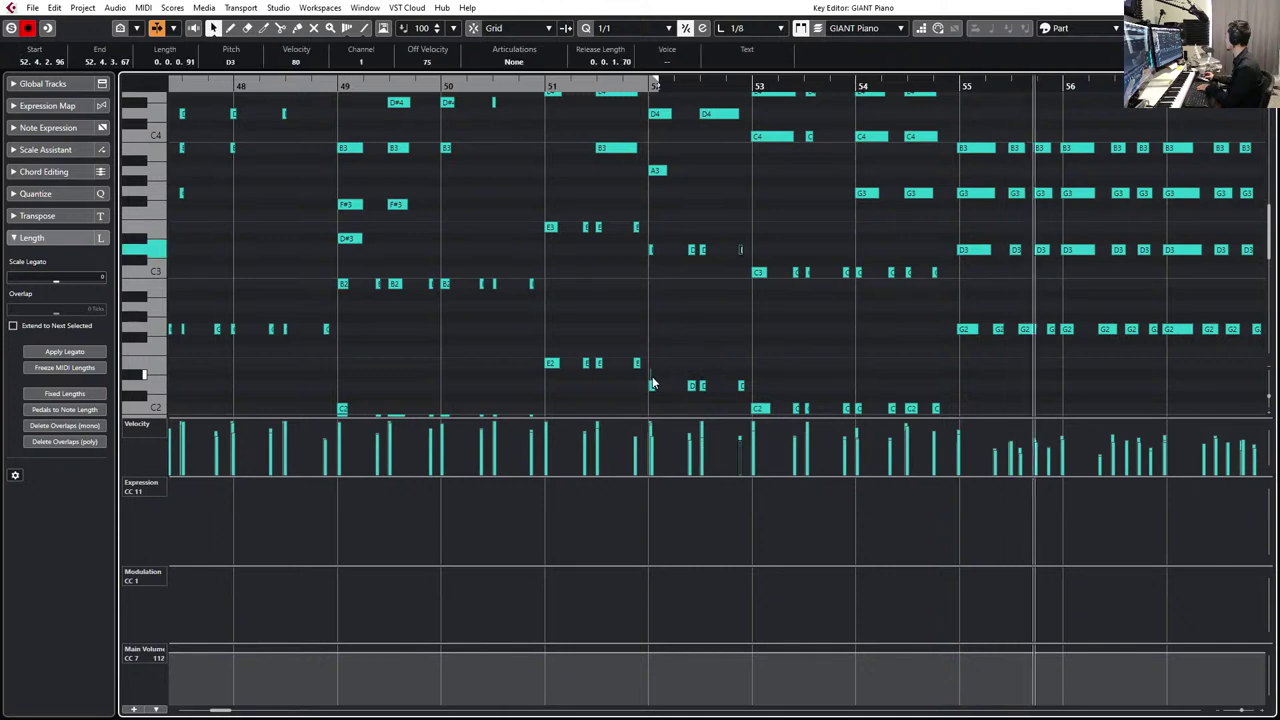
{"action": "left_click", "coordinate": [691, 385]}
- Set the quantize value to 1/8, delete the stray note below the A4 in bar 52, and check the notes of bar 53
{"action": "scroll", "coordinate": [709, 363], "scroll_direction": "up", "scroll_amount": 3}
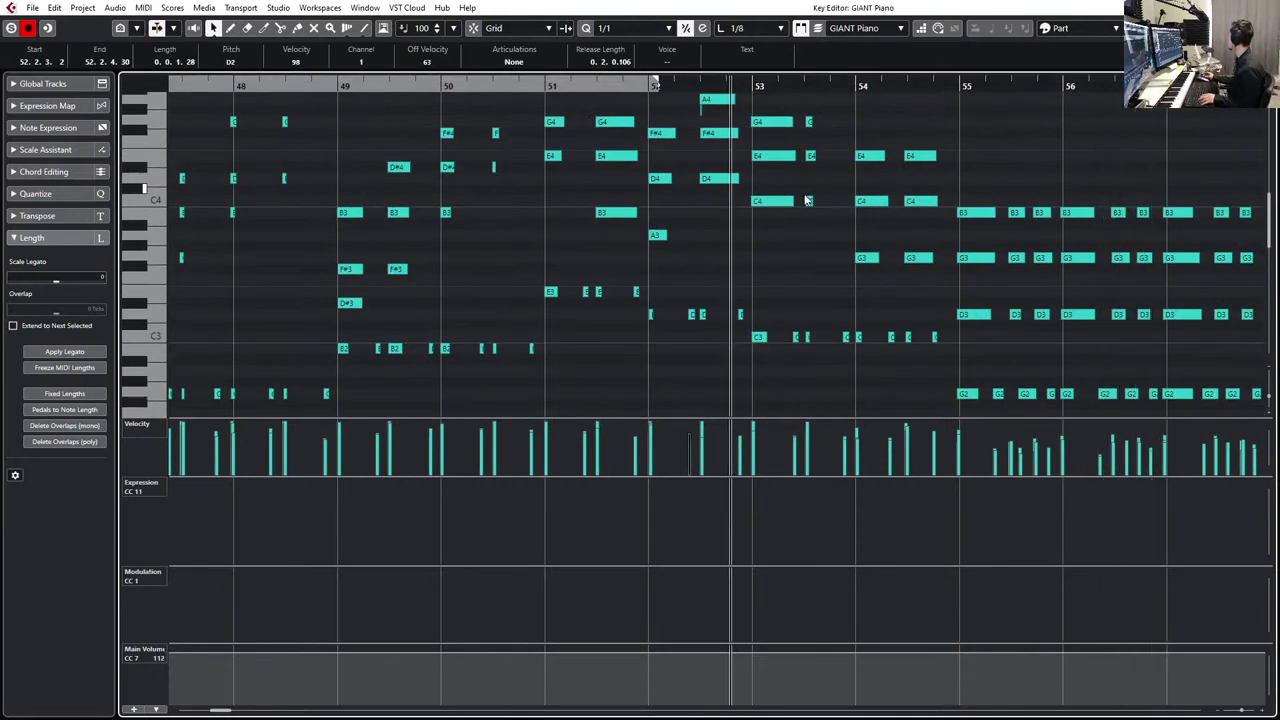
{"action": "scroll", "coordinate": [805, 197], "scroll_direction": "right", "scroll_amount": 3}
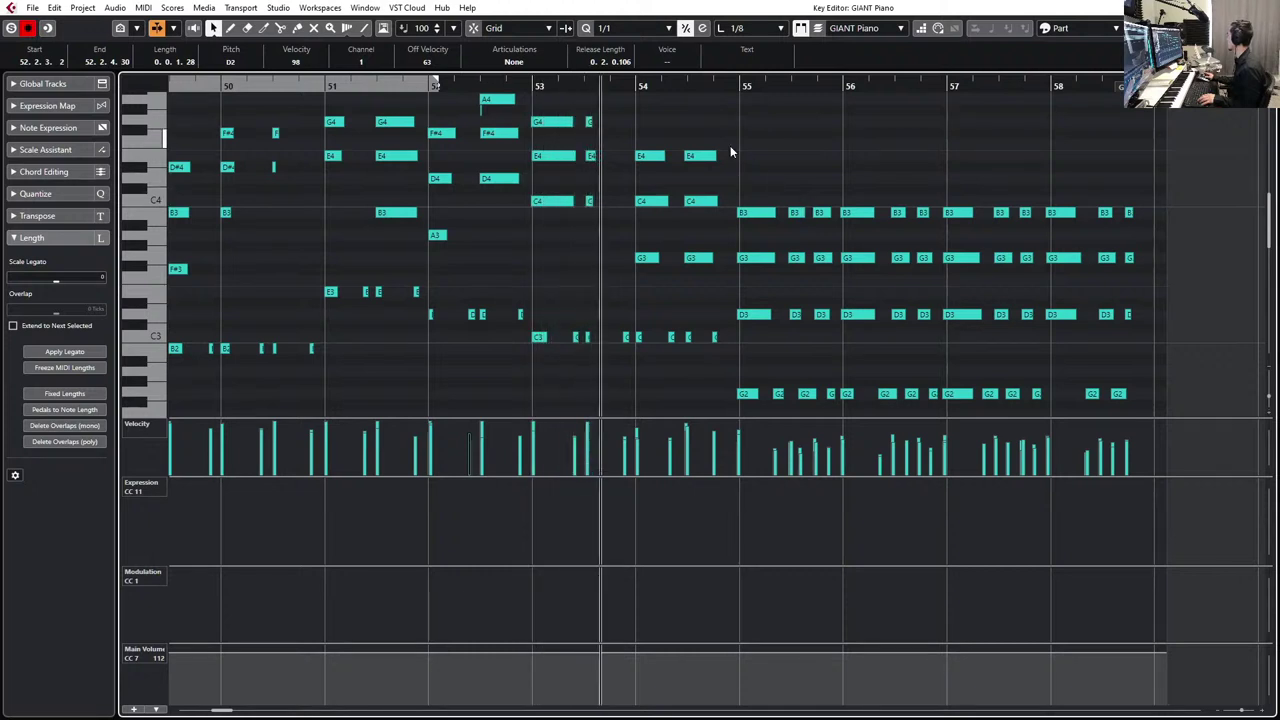
{"action": "key", "text": "space"}
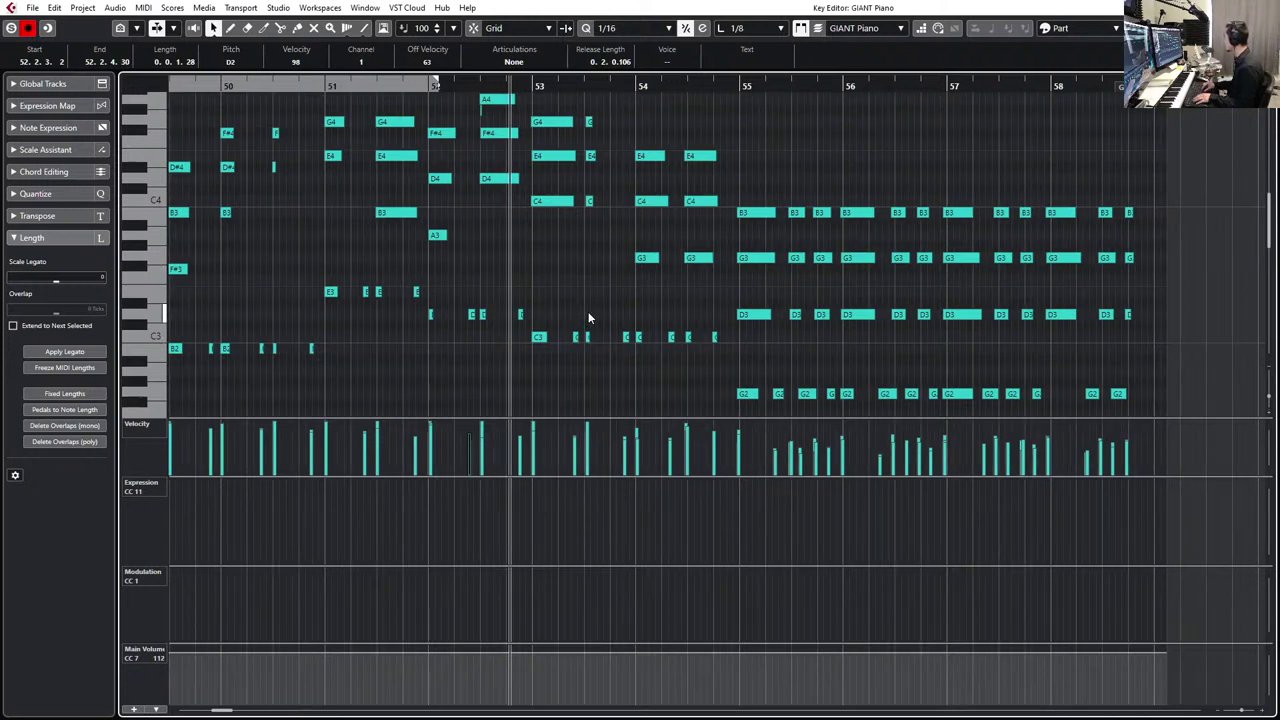
{"action": "left_click", "coordinate": [575, 336]}
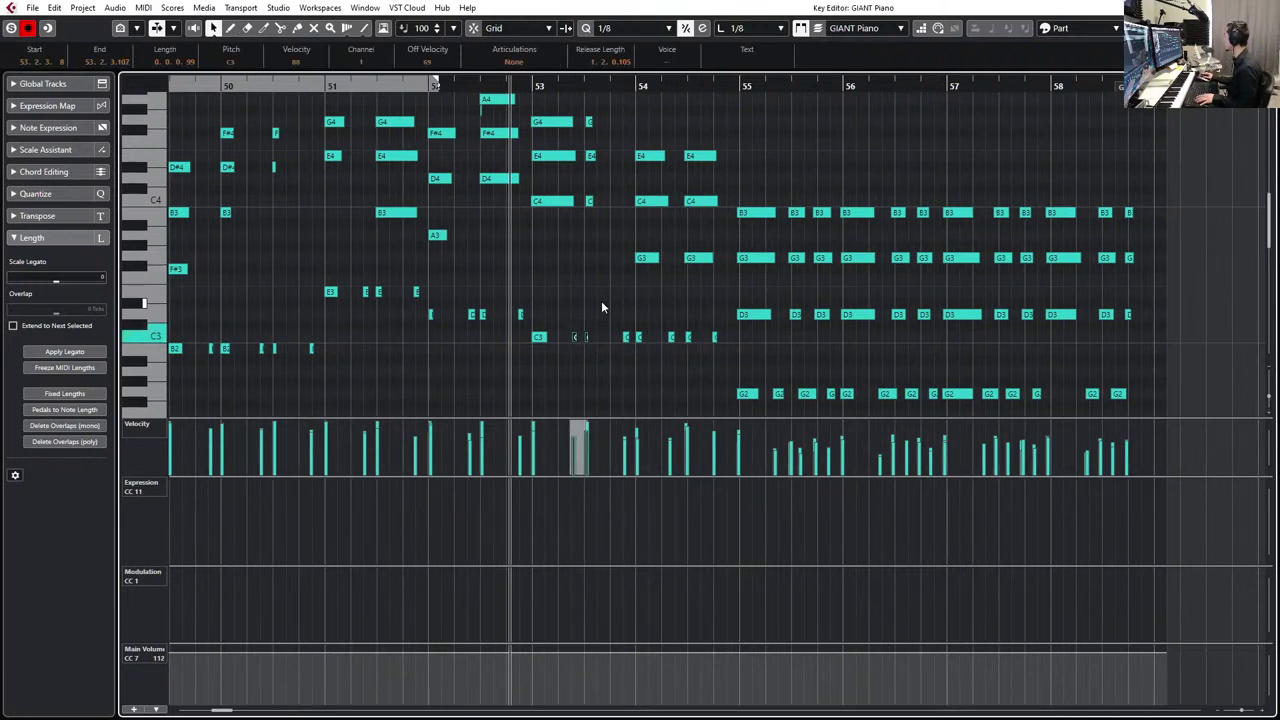
{"action": "left_click_drag", "start_coordinate": [582, 104], "coordinate": [540, 207]}
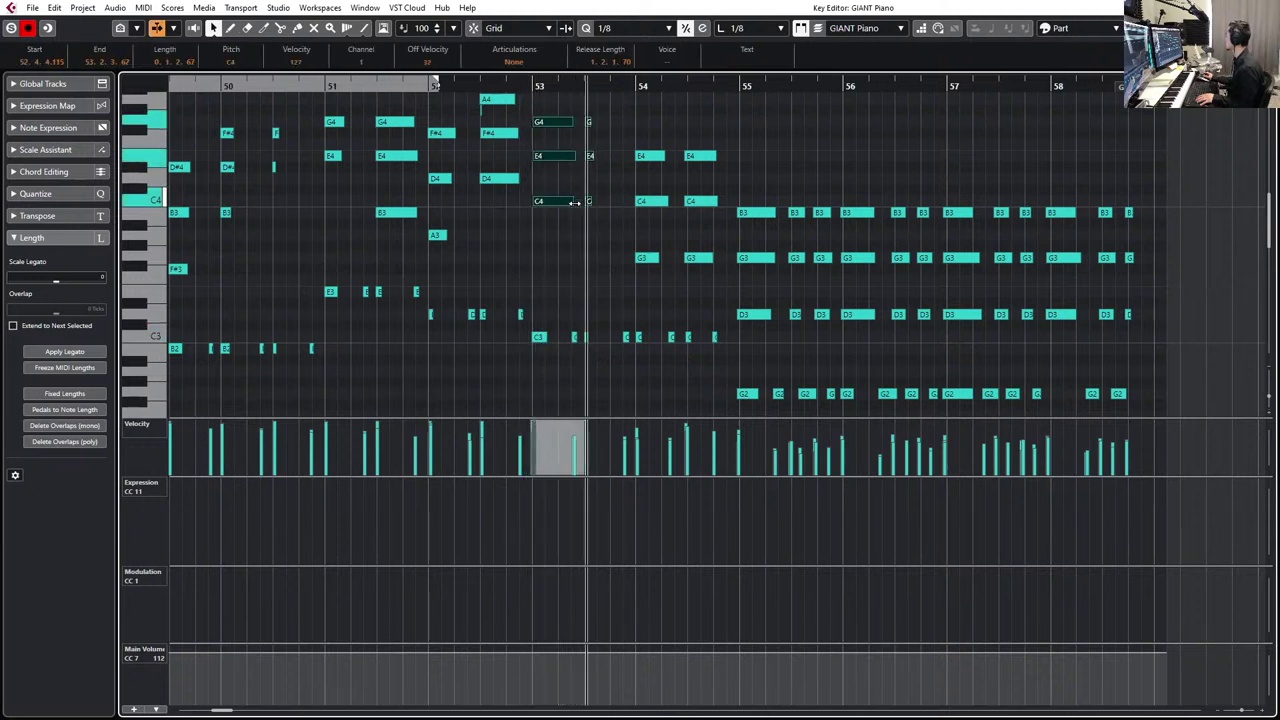
{"action": "key", "text": "Left"}
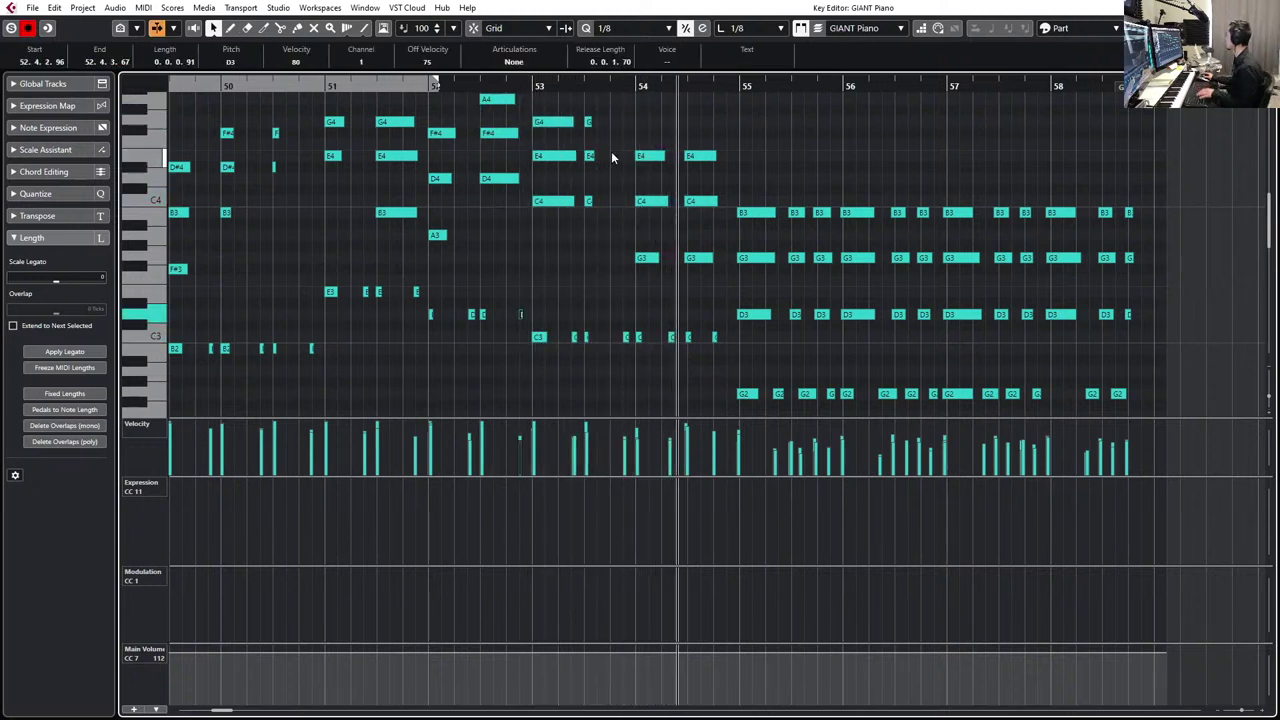
{"action": "left_click", "coordinate": [626, 336]}
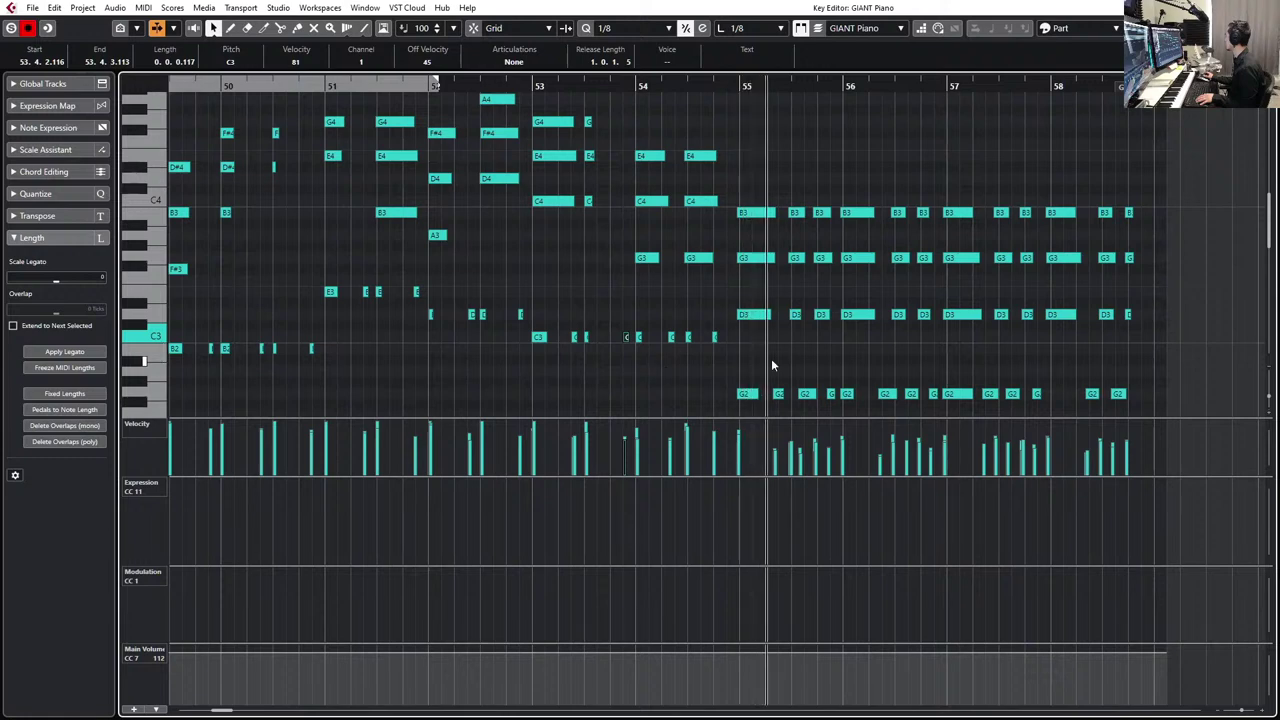
- Play back the whole arrangement in the project window and inspect the second JAEG Strings part around bars 27 to 35
{"action": "key", "text": "Return"}
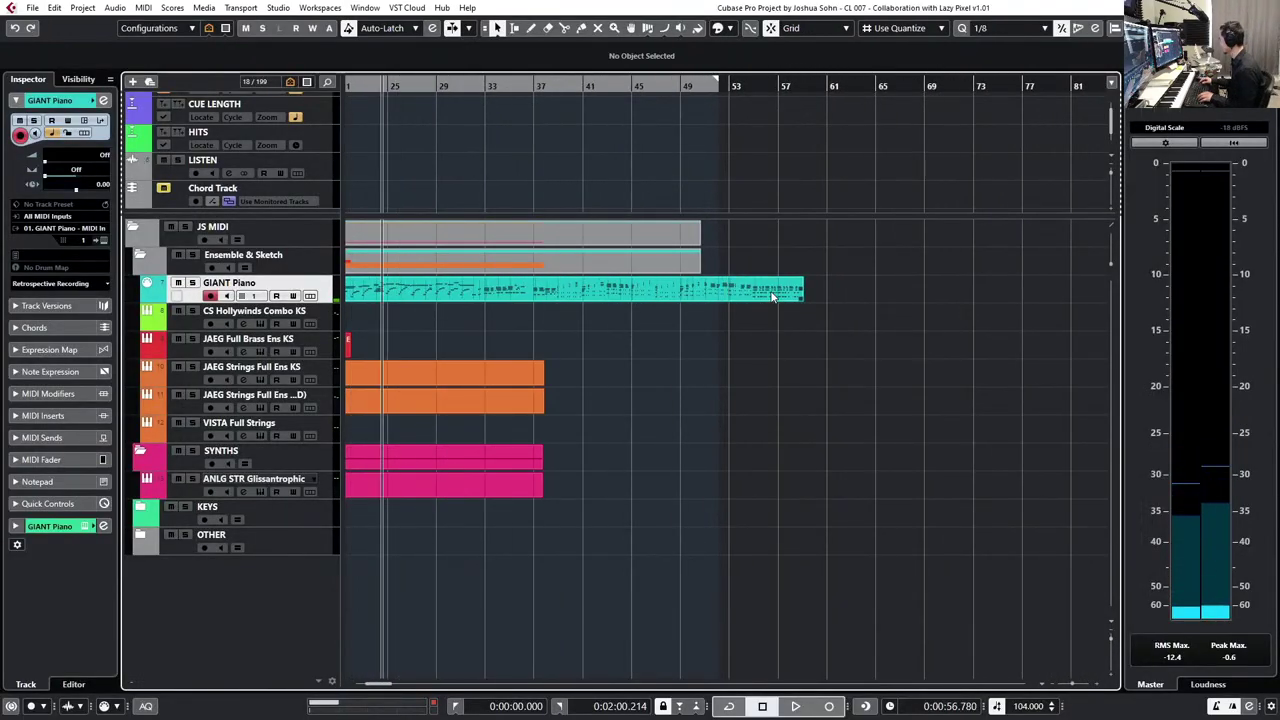
{"action": "key", "text": "shift+f"}
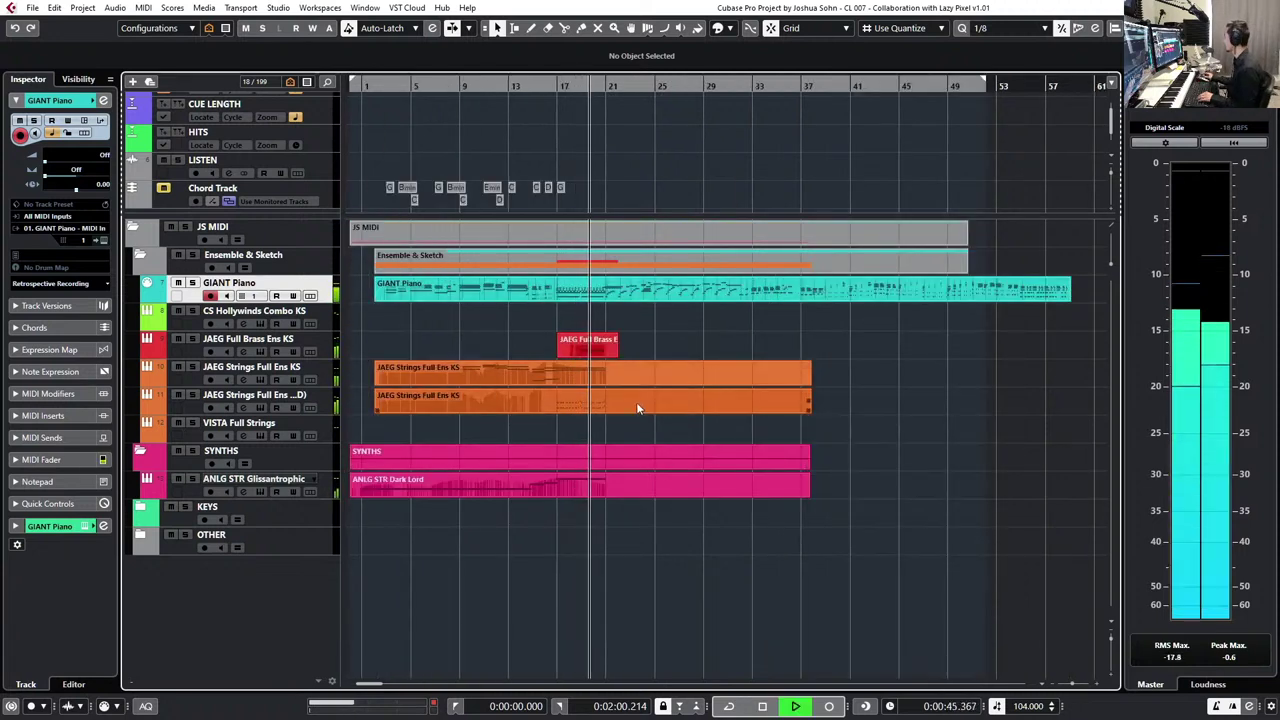
{"action": "double_click", "coordinate": [696, 409]}
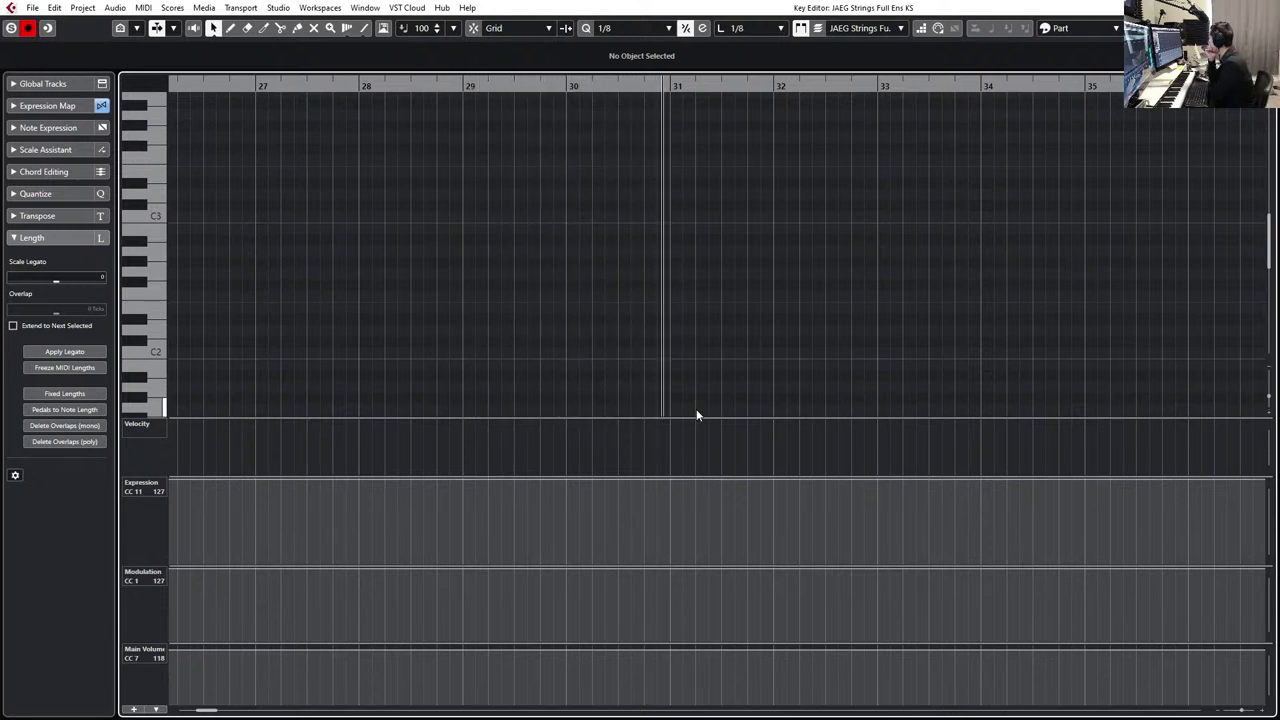
{"action": "key", "text": "ctrl+e"}
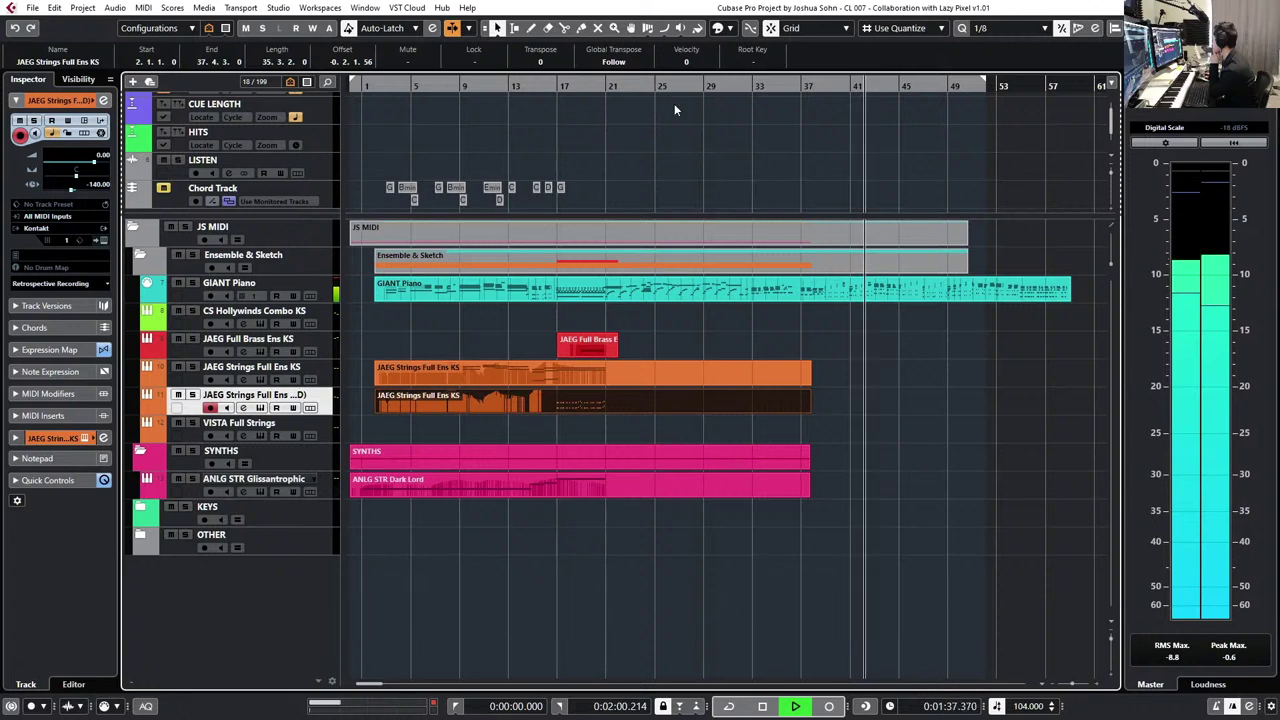
- Split the GIANT Piano event at bar 21
{"action": "left_click", "coordinate": [594, 86]}
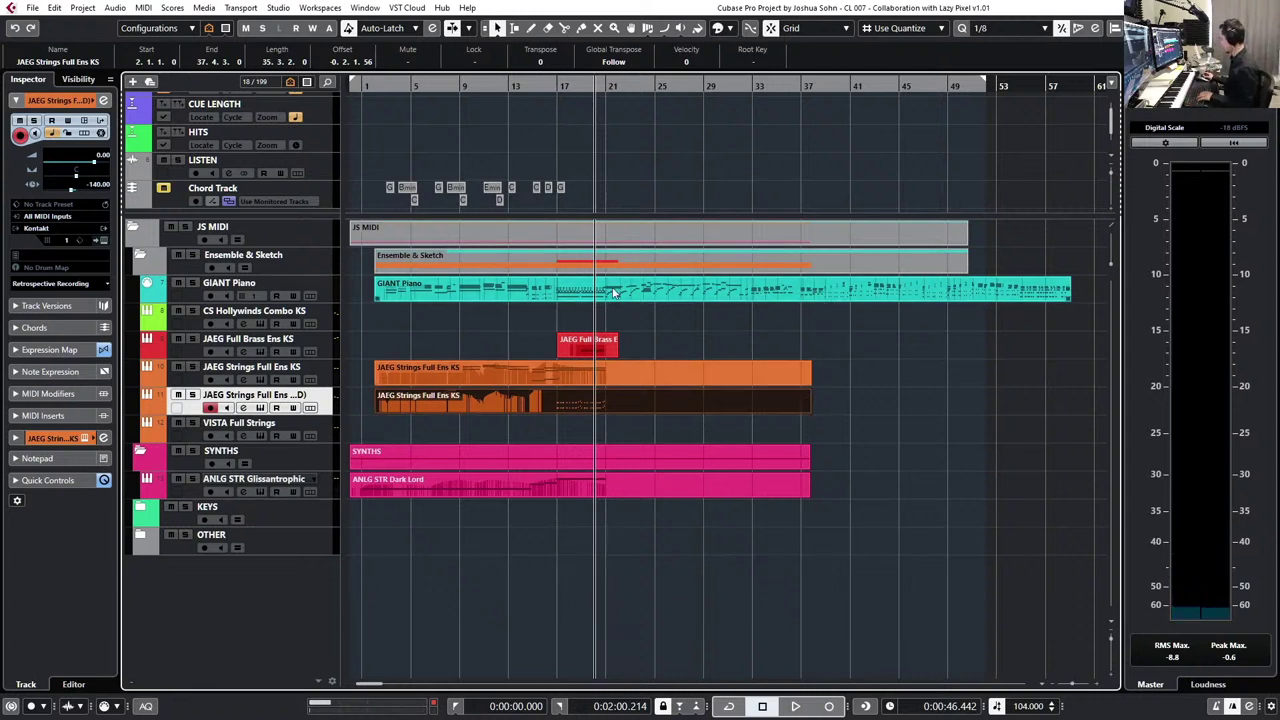
{"action": "key", "text": "h"}
{"action": "scroll", "coordinate": [745, 316], "scroll_direction": "right", "scroll_amount": 3}
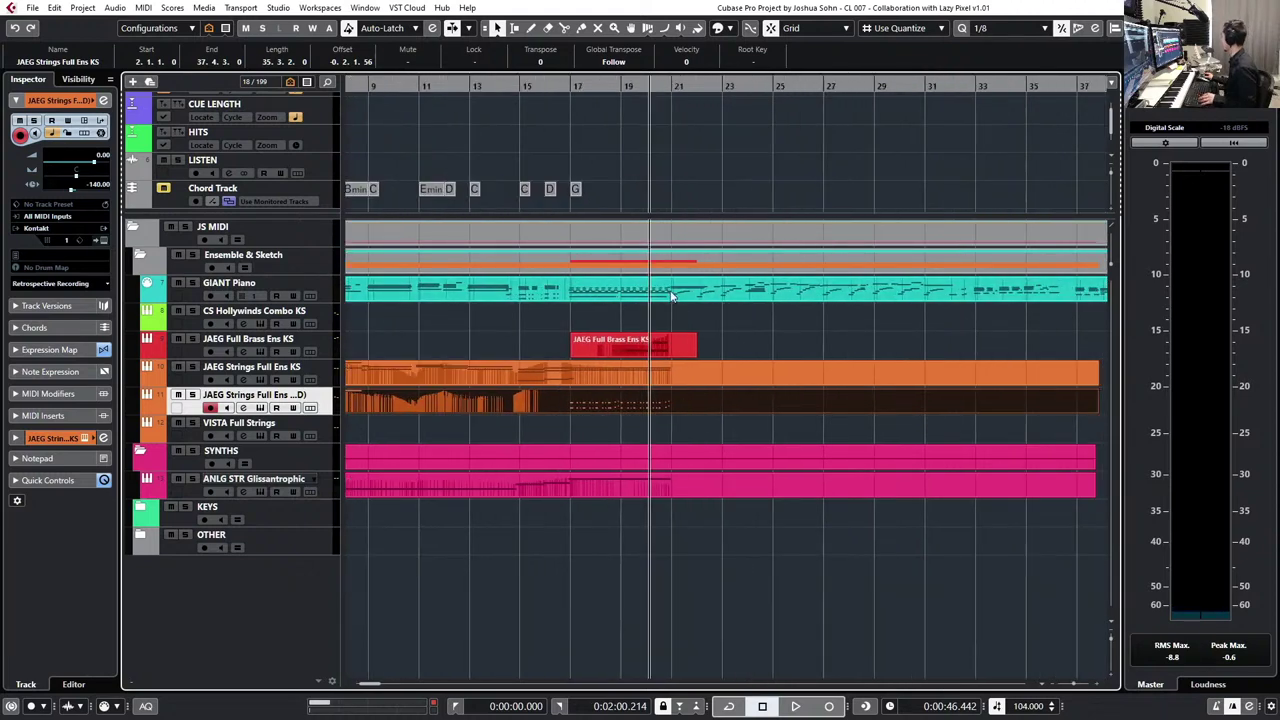
{"action": "left_click", "coordinate": [670, 298]}
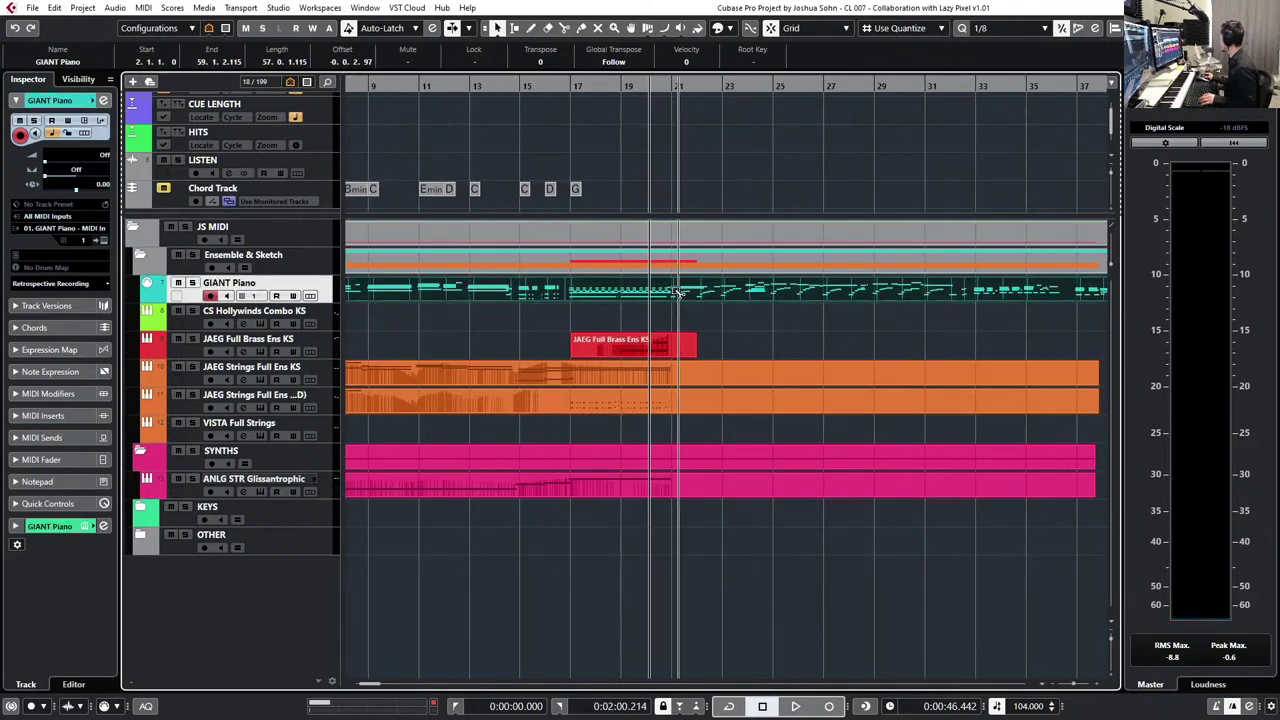
{"action": "left_click", "coordinate": [674, 296], "text": "alt"}
- Try muting the GIANT Piano event from bar 21 onward while playing back the transition, and undo the mute
{"action": "key", "text": "space"}
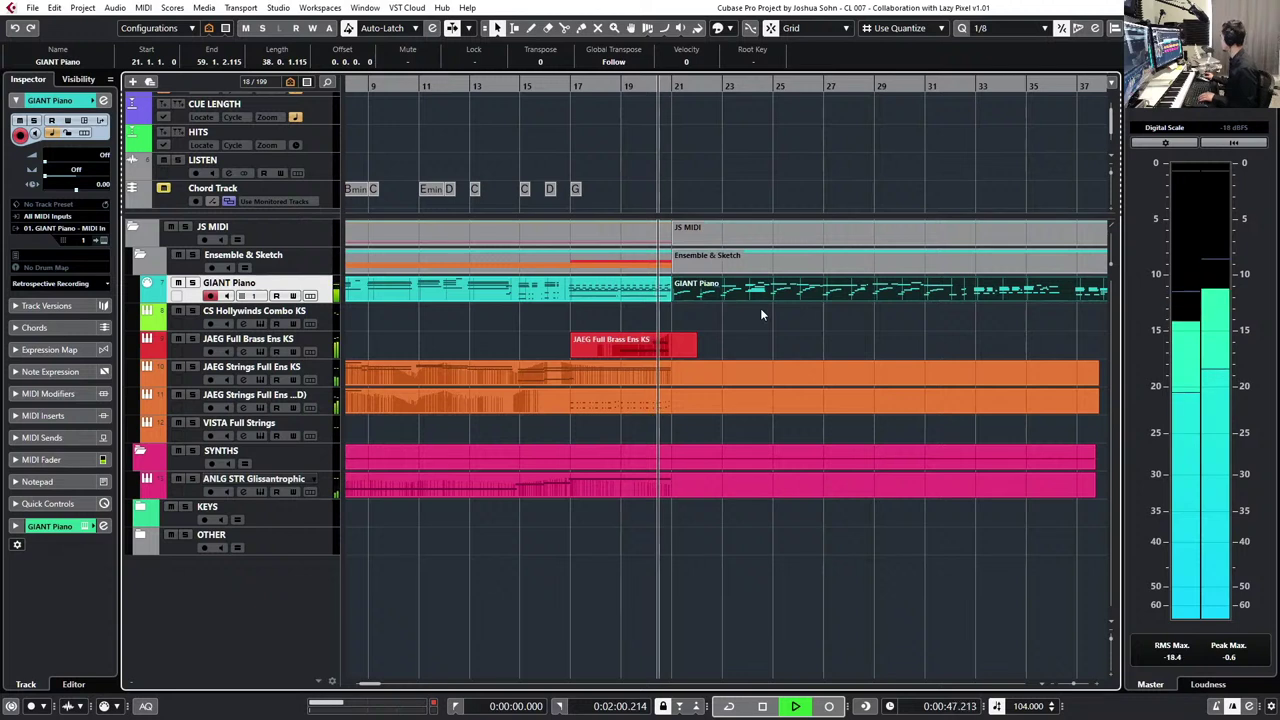
{"action": "key", "text": "shift+m"}
{"action": "left_click", "coordinate": [746, 307]}
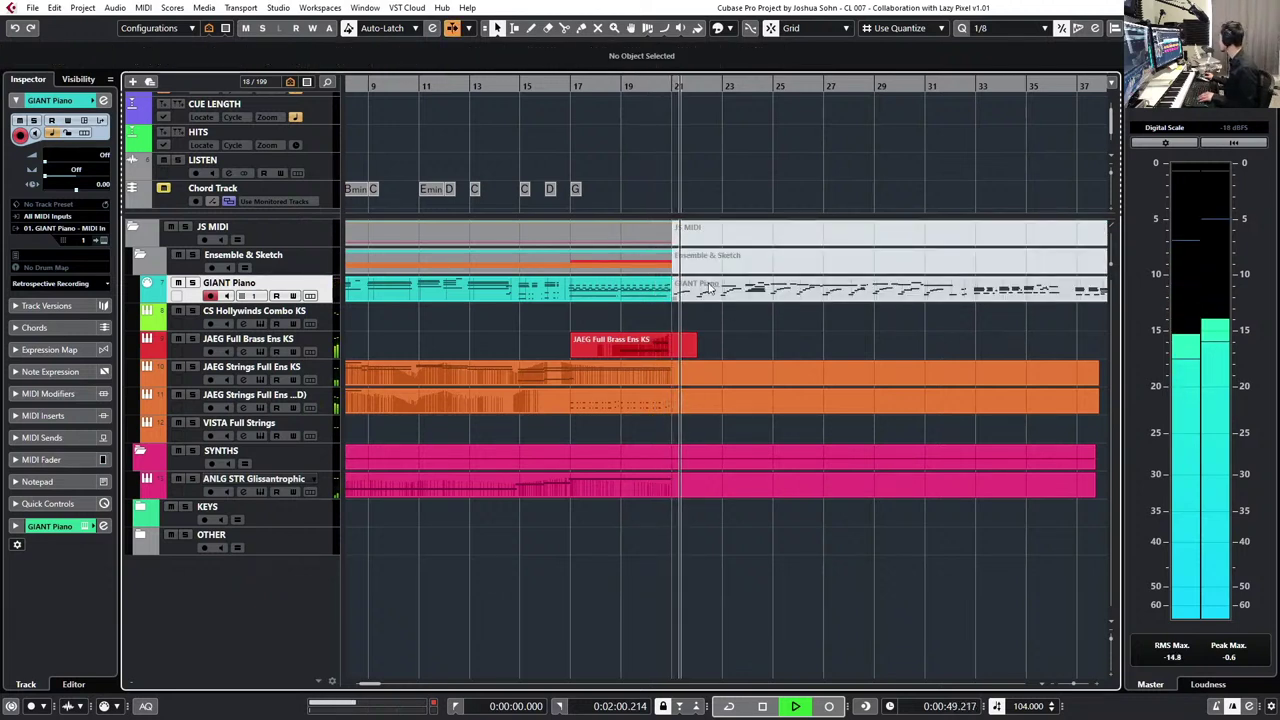
{"action": "key", "text": "space"}
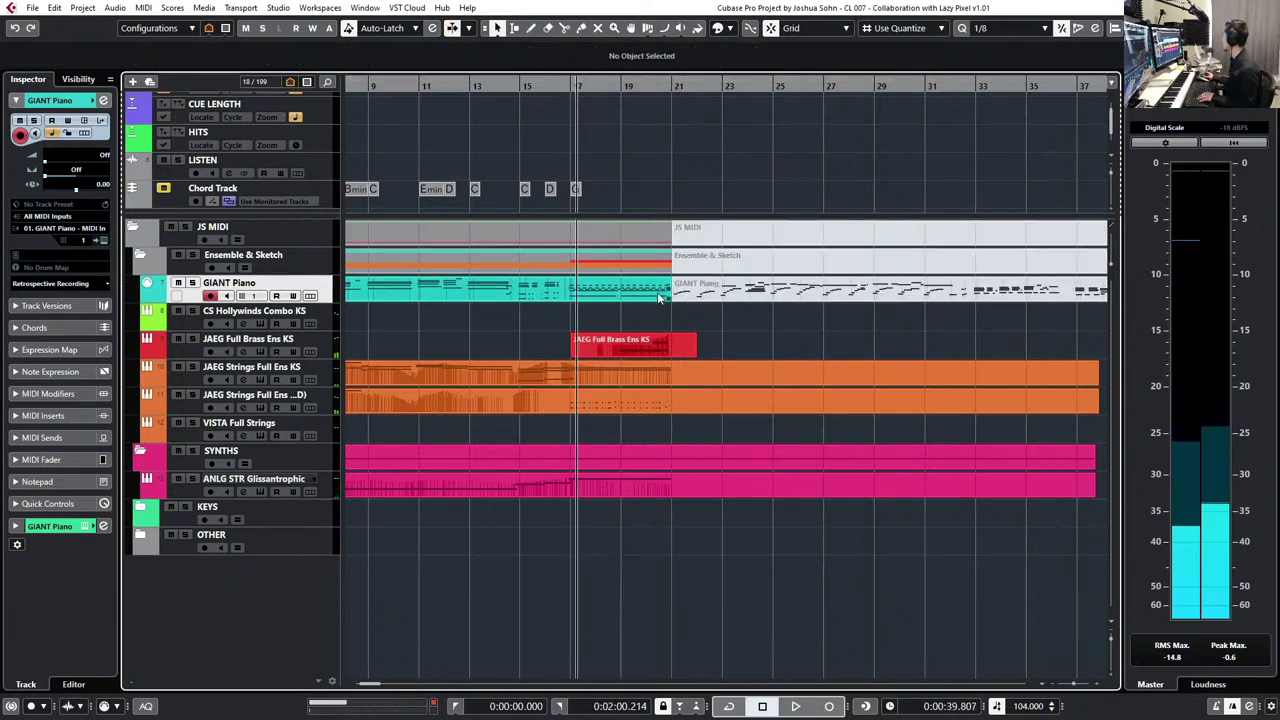
{"action": "key", "text": "ctrl+z"}
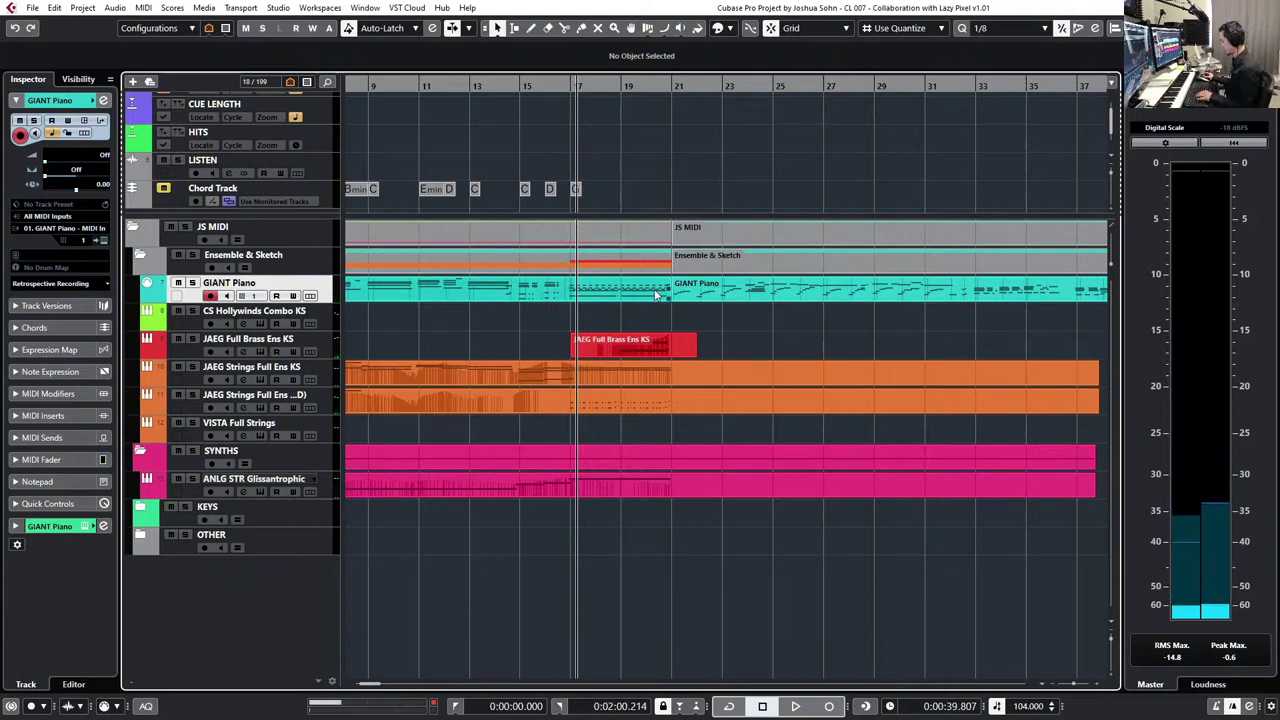
- Open the GIANT Piano event from bar 21 for note editing and mute the accompaniment notes between bars 21 and 37, leaving the melody active
{"action": "double_click", "coordinate": [680, 293]}
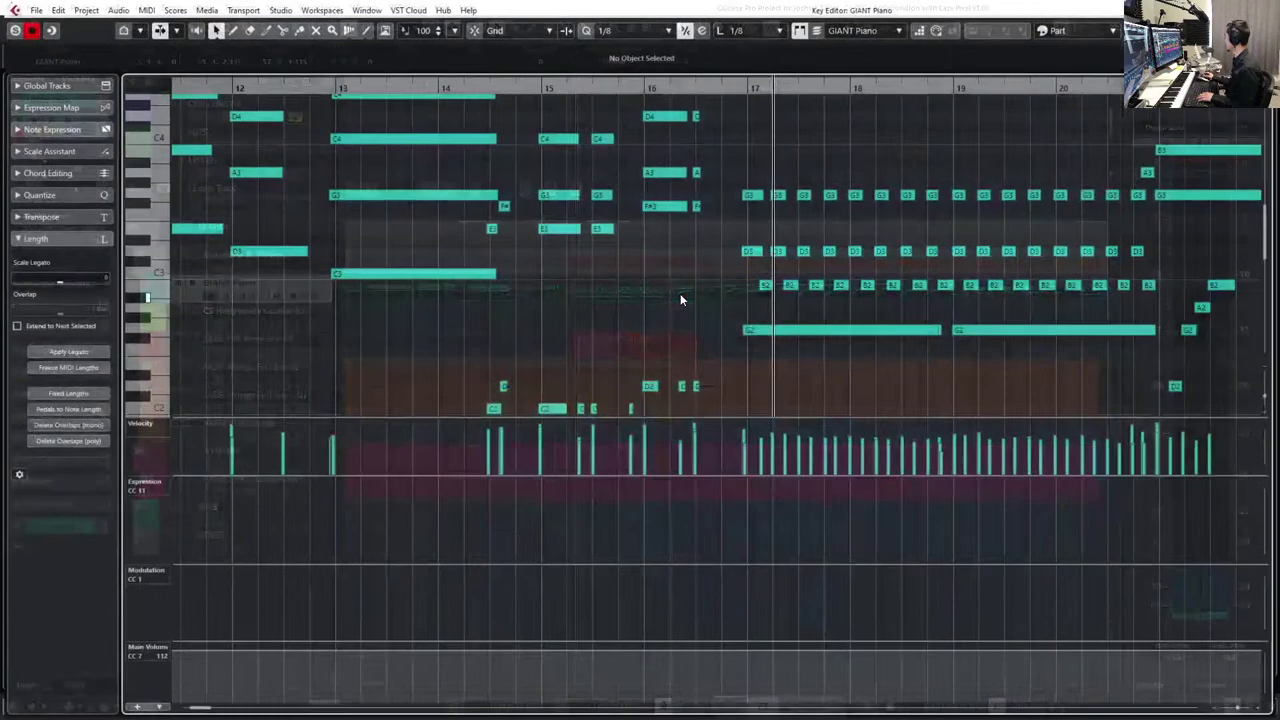
{"action": "scroll", "coordinate": [676, 267], "scroll_direction": "right", "scroll_amount": 4}
{"action": "scroll", "coordinate": [676, 267], "scroll_direction": "up", "scroll_amount": 2}
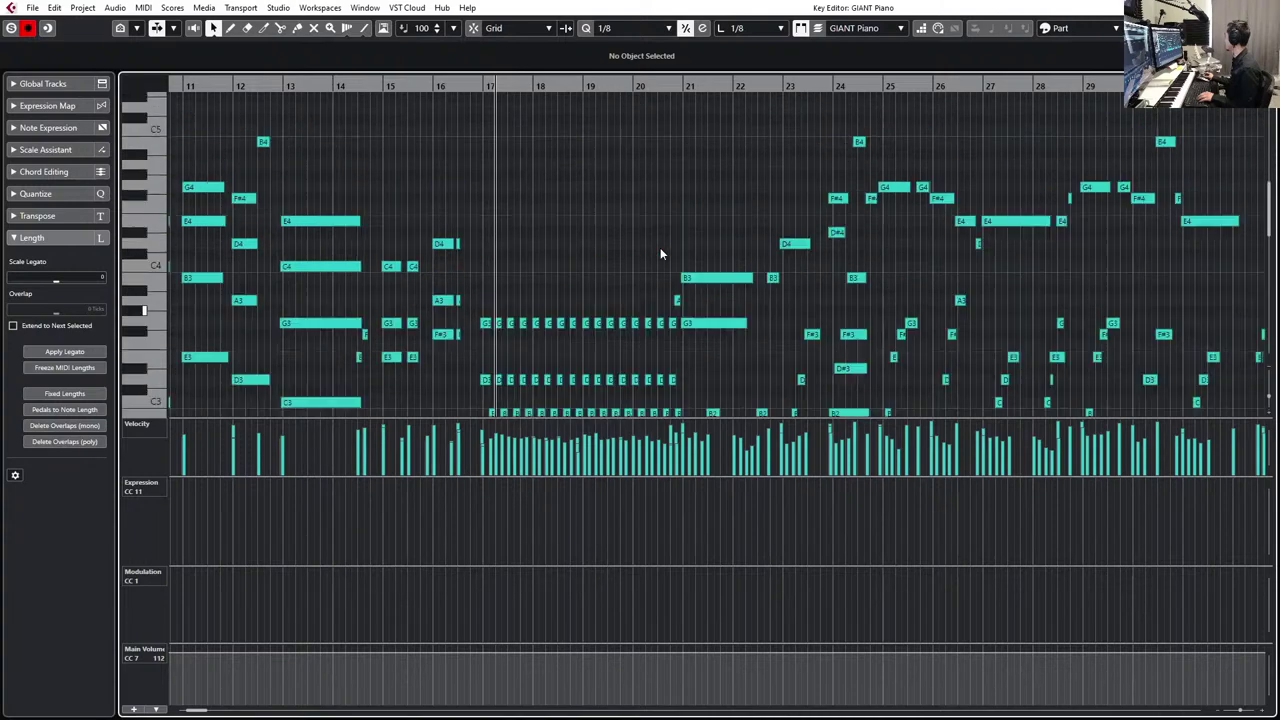
{"action": "scroll", "coordinate": [660, 247], "scroll_direction": "up", "scroll_amount": 4}
{"action": "scroll", "coordinate": [660, 252], "scroll_direction": "down", "scroll_amount": 4}
{"action": "scroll", "coordinate": [660, 255], "scroll_direction": "left", "scroll_amount": 4}
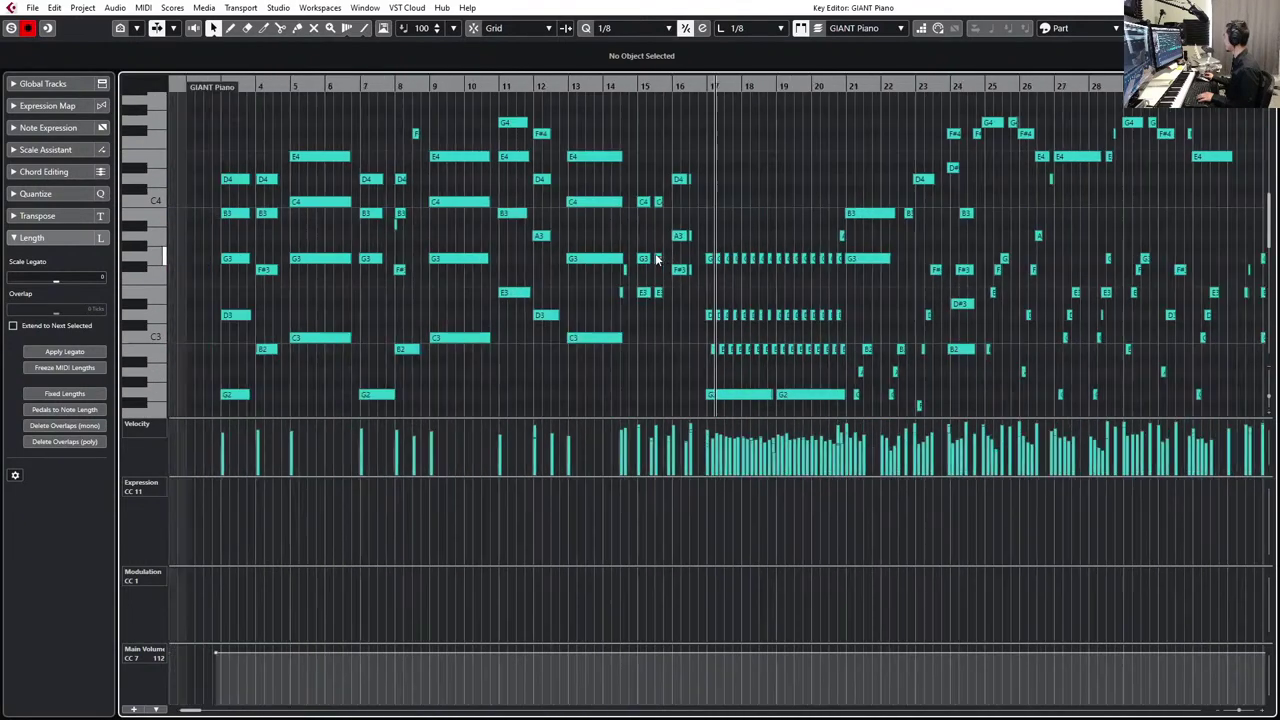
{"action": "scroll", "coordinate": [620, 262], "scroll_direction": "right", "scroll_amount": 10}
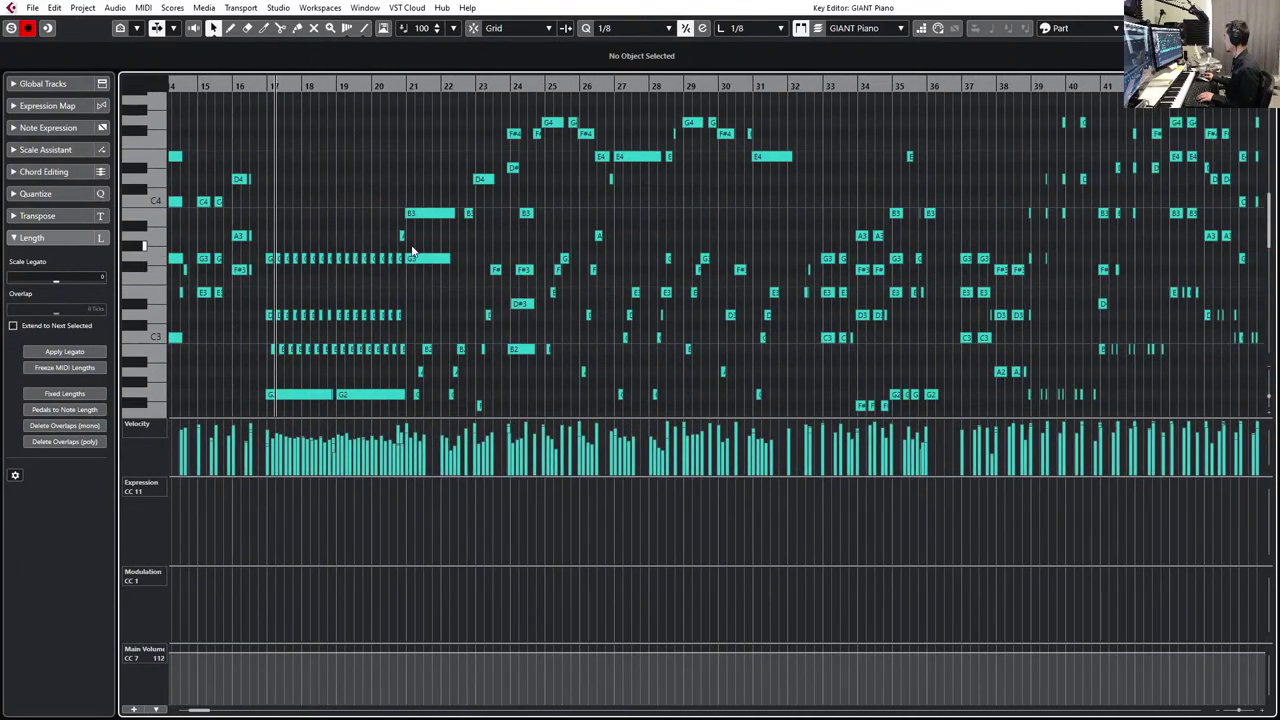
{"action": "left_click_drag", "start_coordinate": [425, 284], "coordinate": [965, 327]}
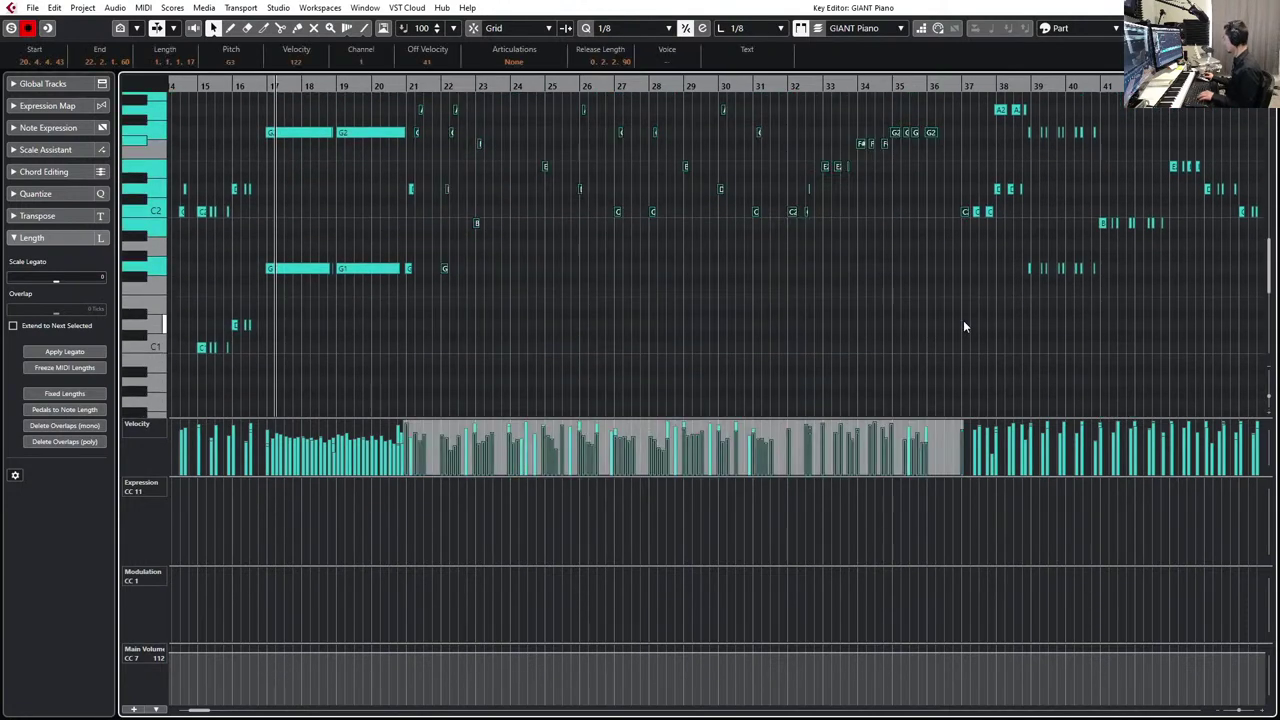
{"action": "scroll", "coordinate": [502, 281], "scroll_direction": "down", "scroll_amount": 2}
{"action": "scroll", "coordinate": [420, 190], "scroll_direction": "up", "scroll_amount": 2}
{"action": "left_click", "coordinate": [407, 180]}
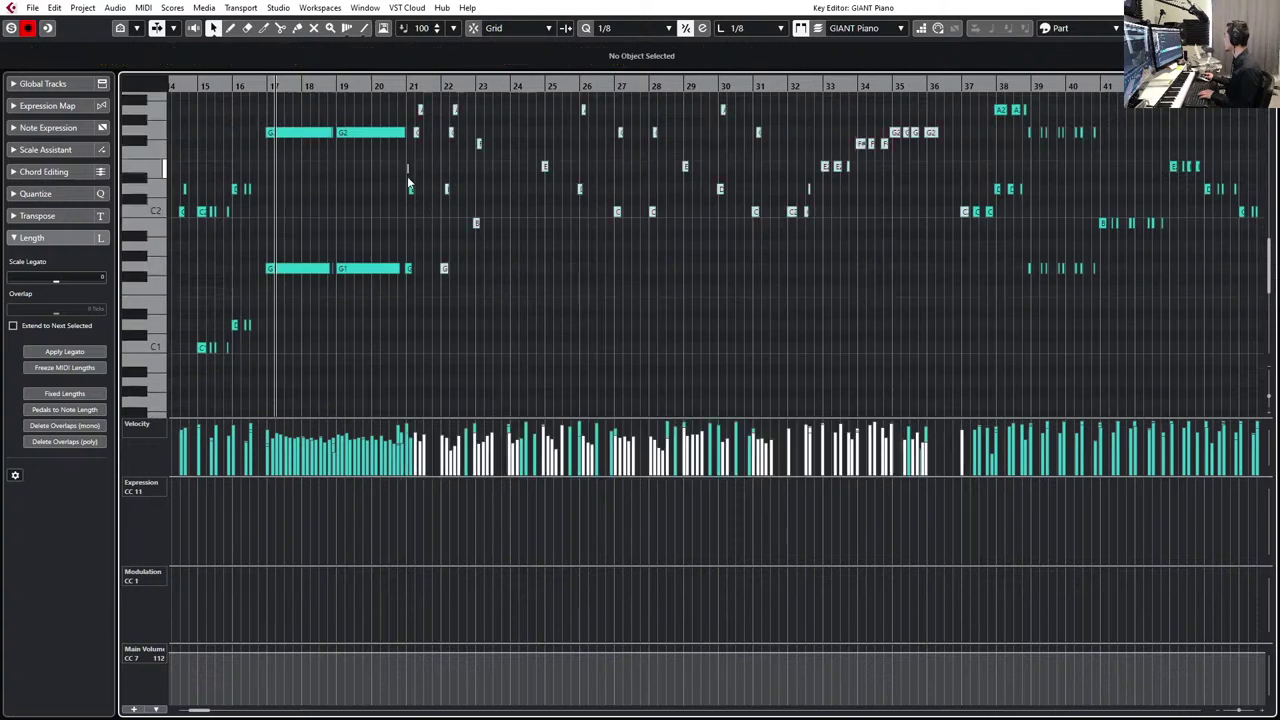
- Play back the isolated melody and trim the early starts of the D#4 and F#4 notes at bar 24 closer to the bar line
{"action": "scroll", "coordinate": [430, 295], "scroll_direction": "up", "scroll_amount": 6}
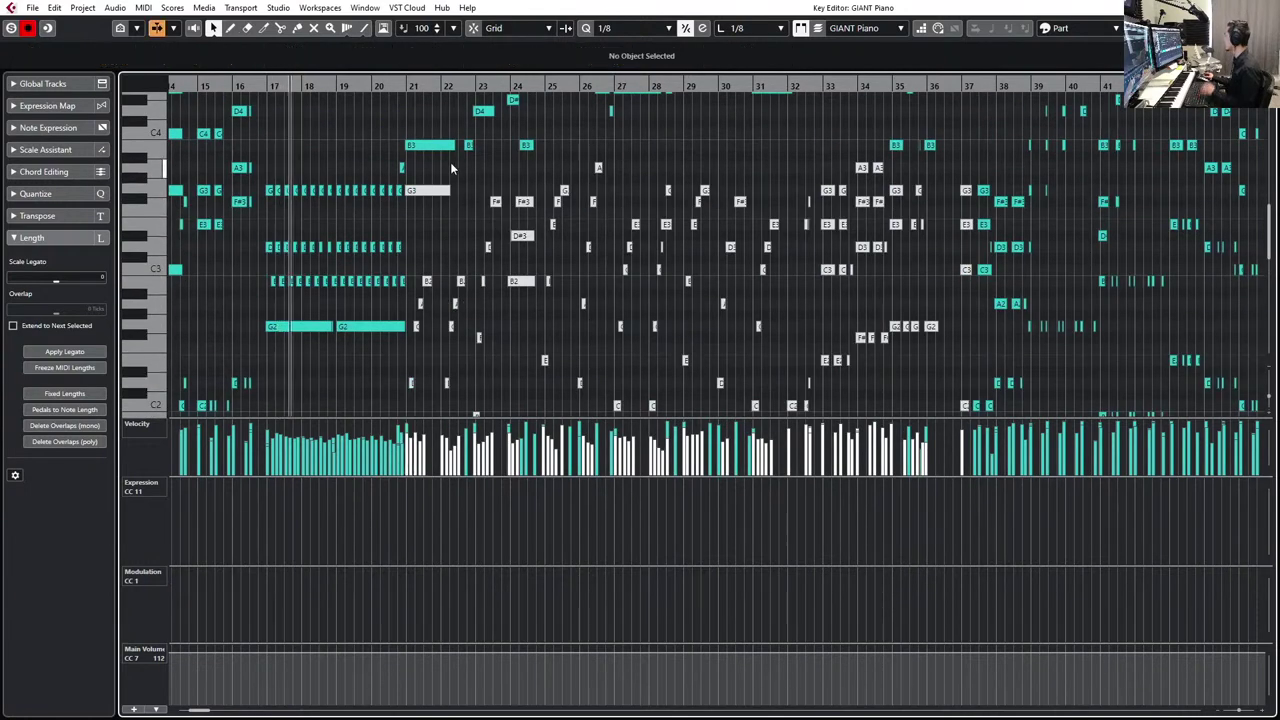
{"action": "scroll", "coordinate": [495, 188], "scroll_direction": "up", "scroll_amount": 4}
{"action": "scroll", "coordinate": [530, 220], "scroll_direction": "right", "scroll_amount": 3}
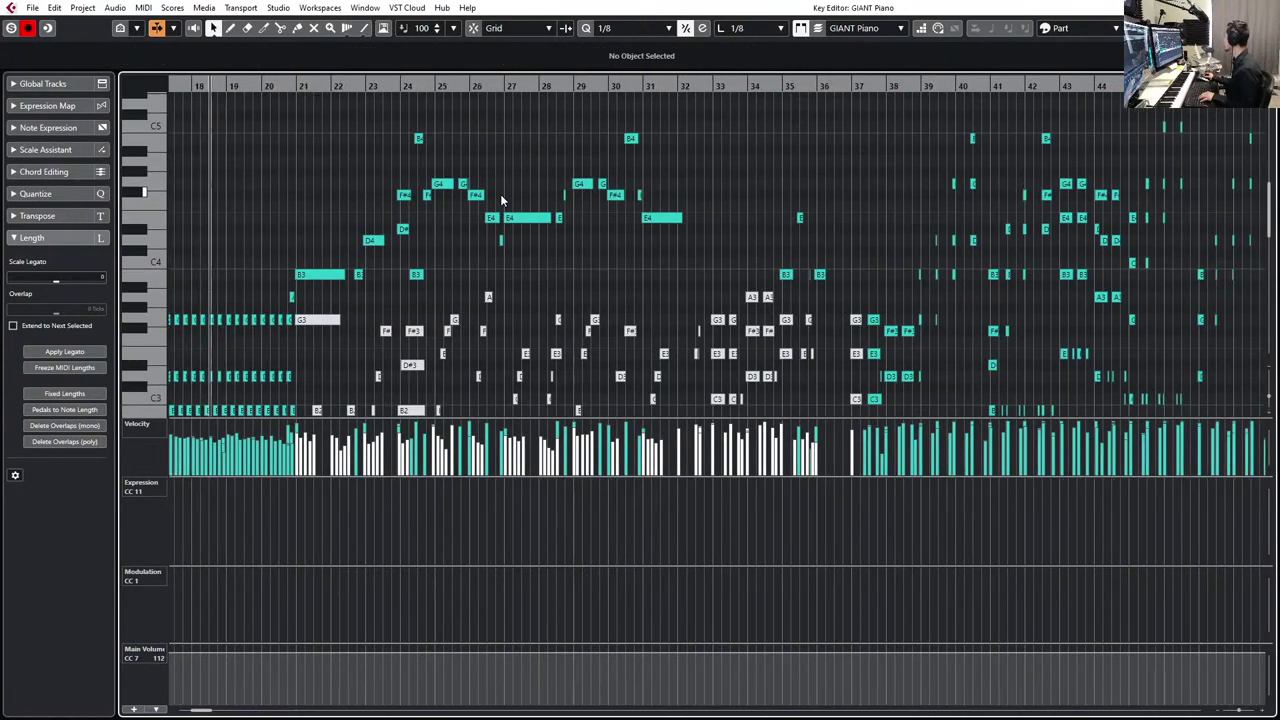
{"action": "scroll", "coordinate": [572, 260], "scroll_direction": "right", "scroll_amount": 3}
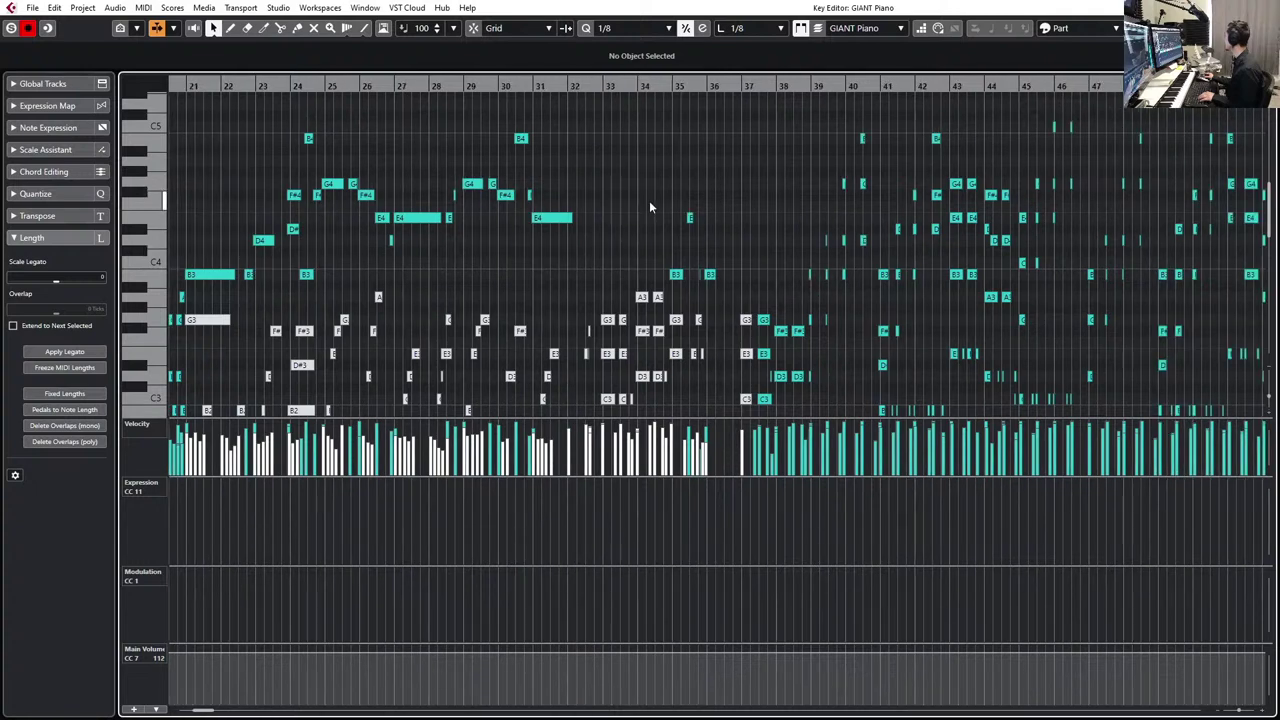
{"action": "scroll", "coordinate": [612, 325], "scroll_direction": "down", "scroll_amount": 2}
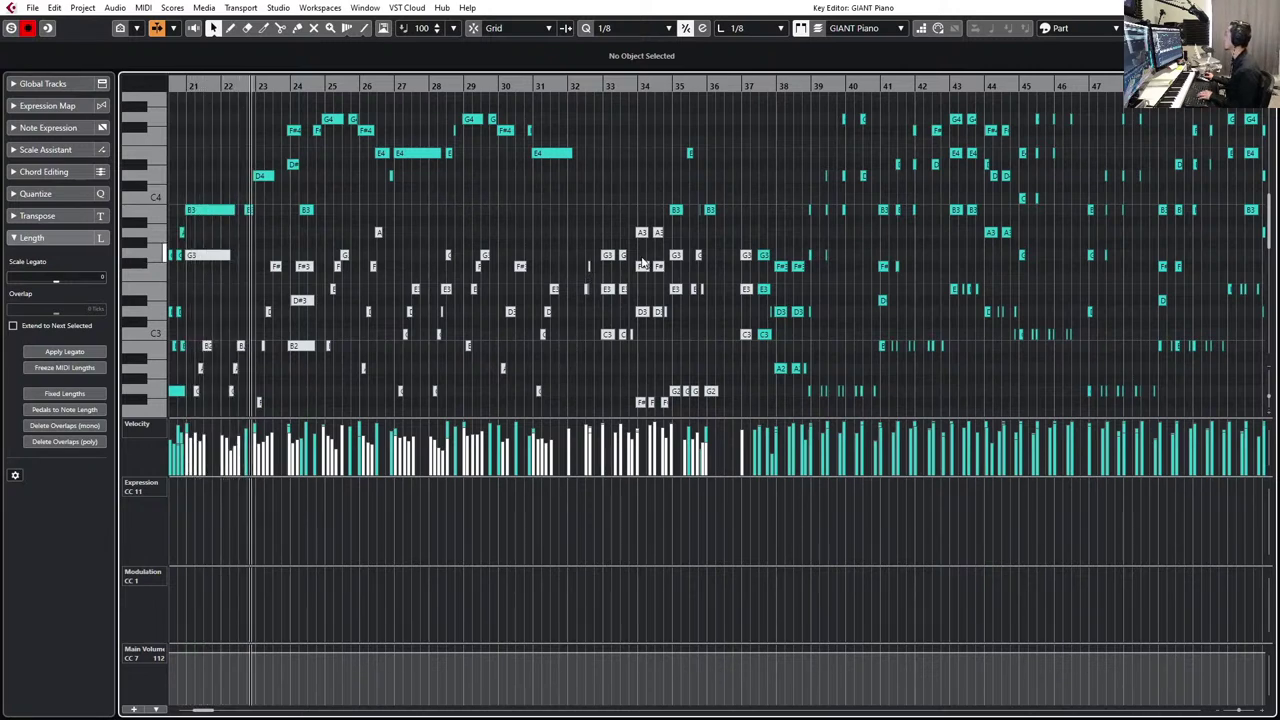
{"action": "left_click", "coordinate": [291, 164]}
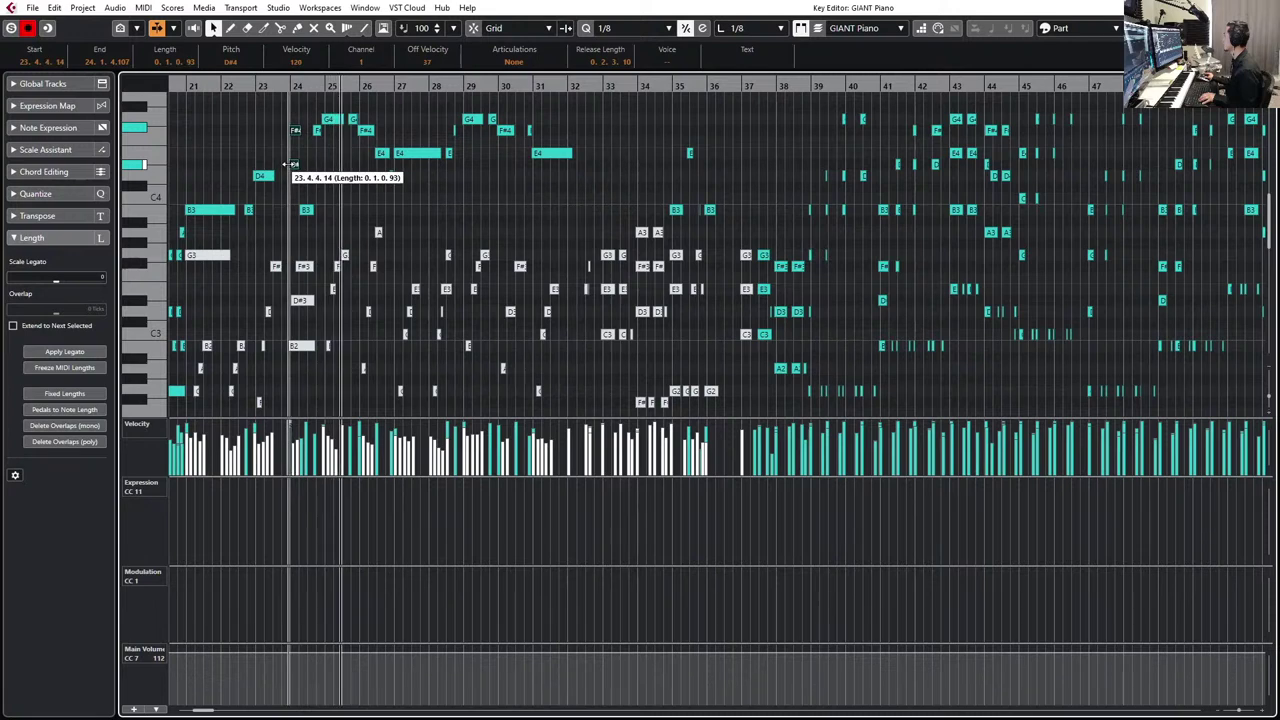
{"action": "left_click", "coordinate": [296, 146]}
{"action": "left_click", "coordinate": [295, 131]}
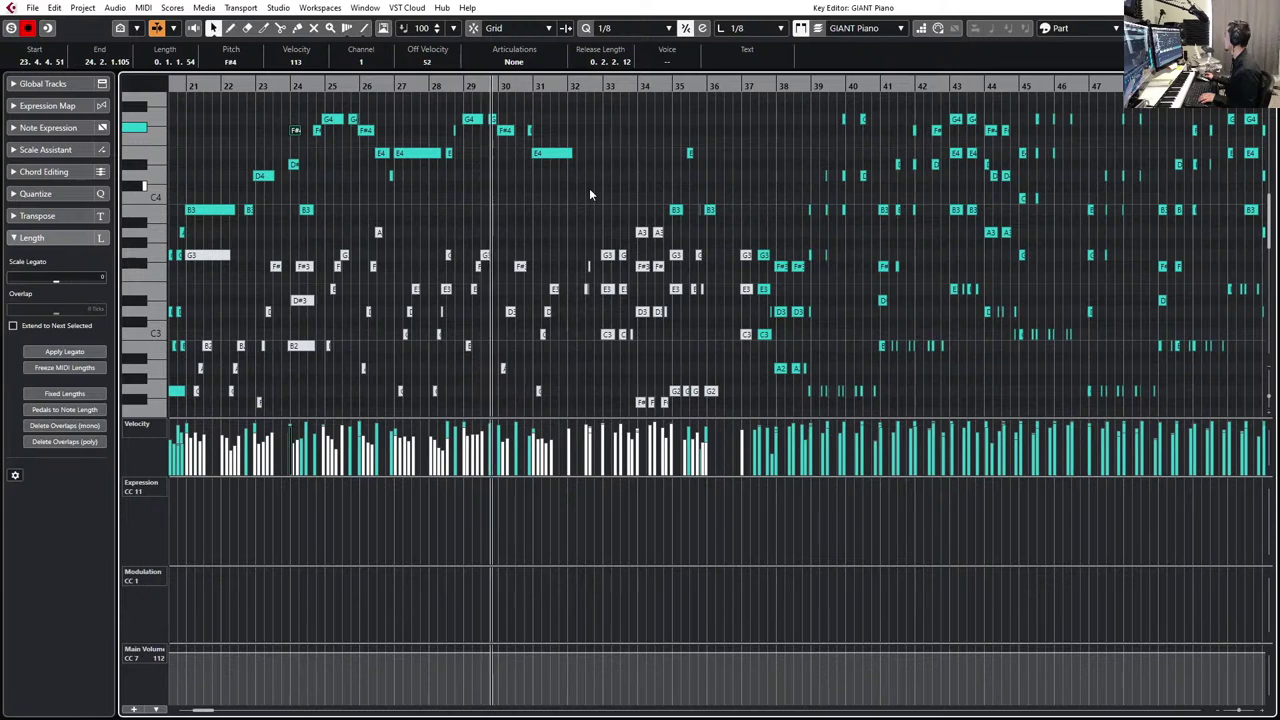
- Trim the starts of the short G4 near the end of bar 29 and the F#4 at bar 30 slightly later
{"action": "left_click", "coordinate": [493, 127]}
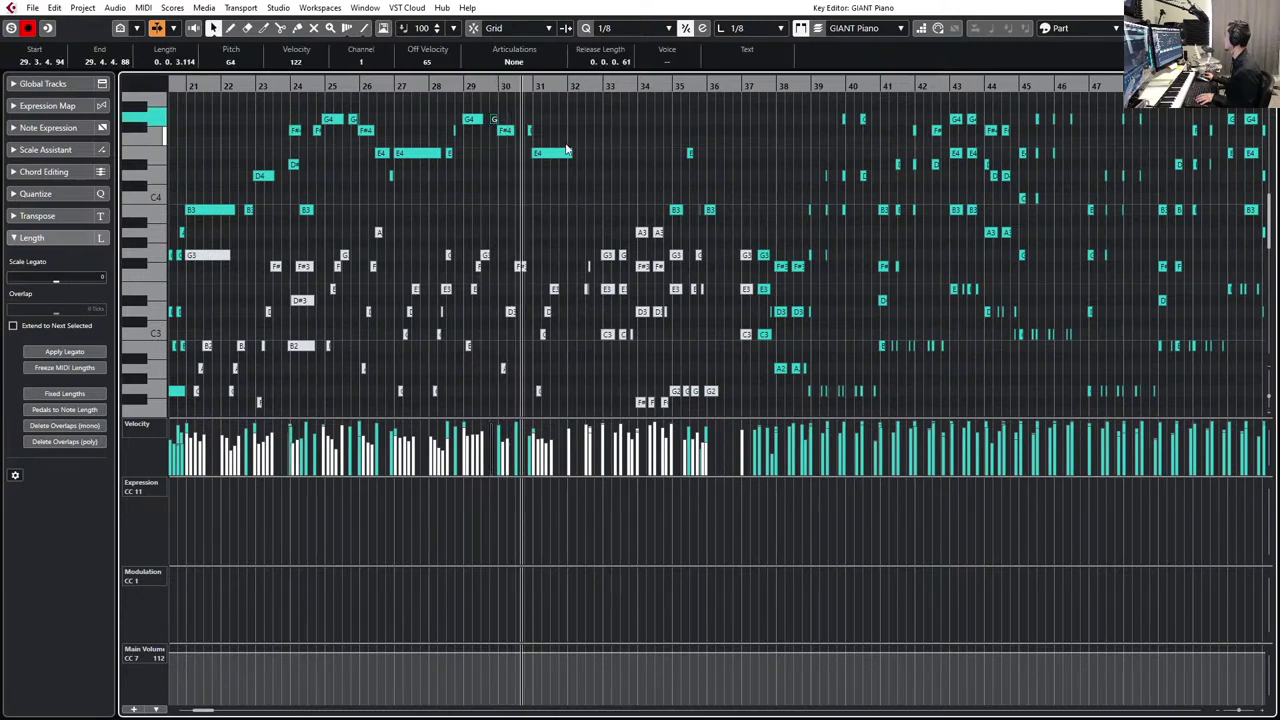
{"action": "left_click", "coordinate": [504, 131]}
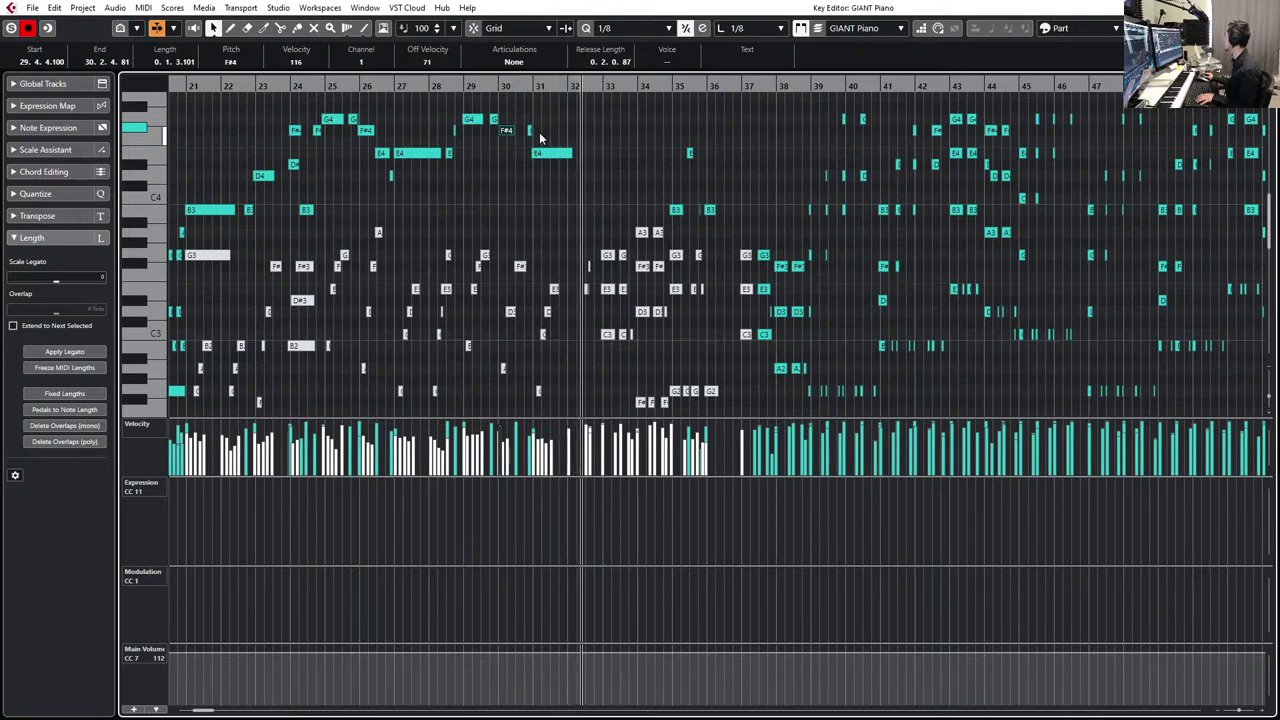
{"action": "key", "text": "Left"}
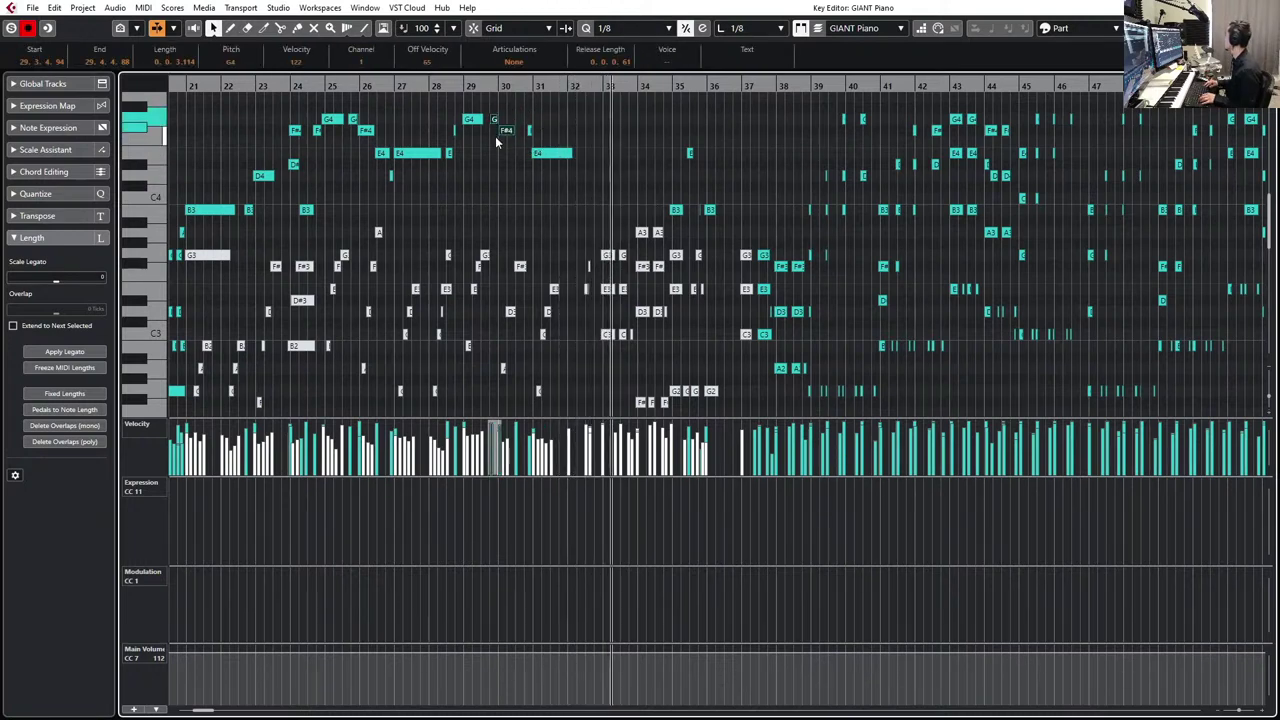
- Unmute the short notes late in bar 32, the G3s in bar 33 and the A3s in bar 34, and trim the start of the B3 at bar 36
{"action": "left_click", "coordinate": [590, 290]}
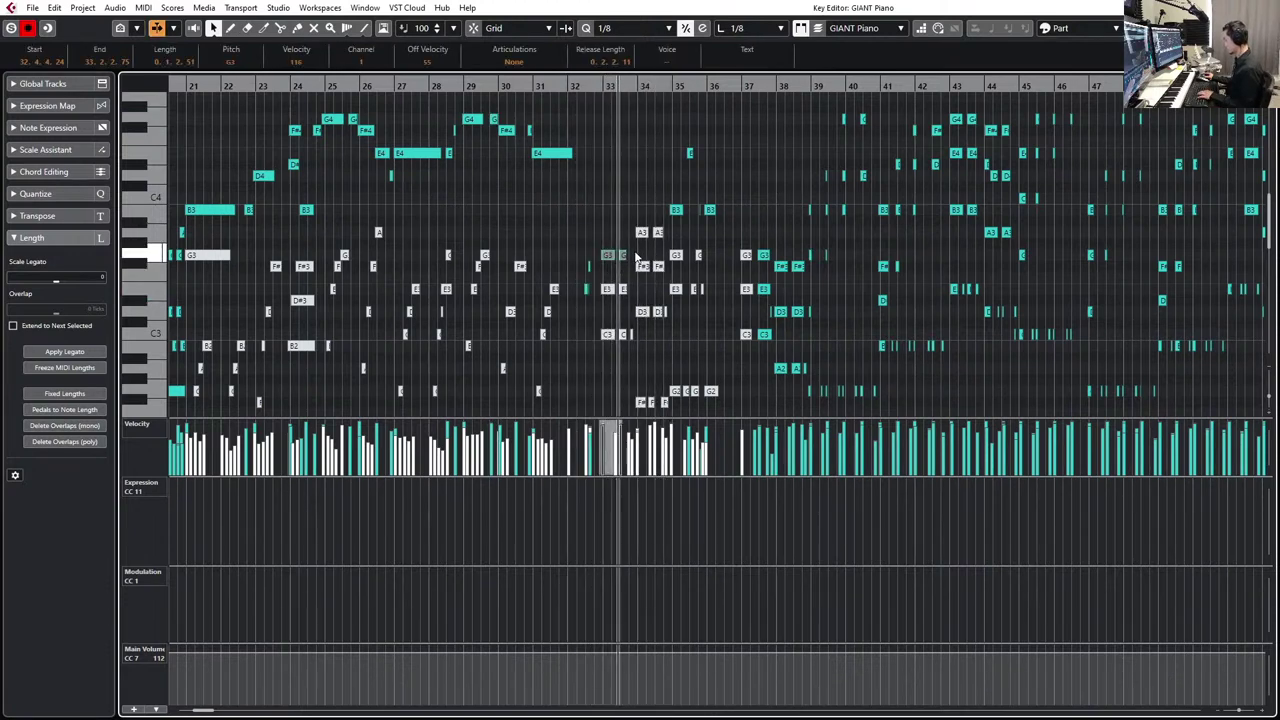
{"action": "left_click_drag", "start_coordinate": [607, 213], "coordinate": [650, 236]}
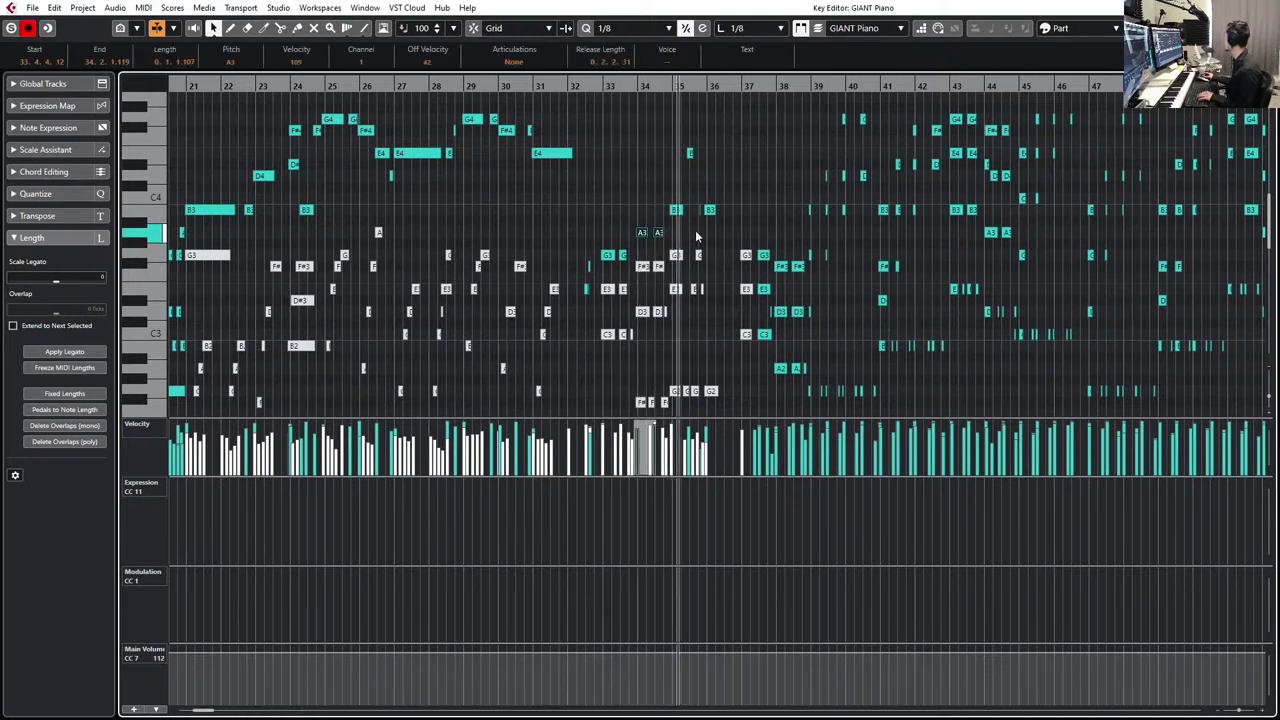
{"action": "key", "text": "h"}
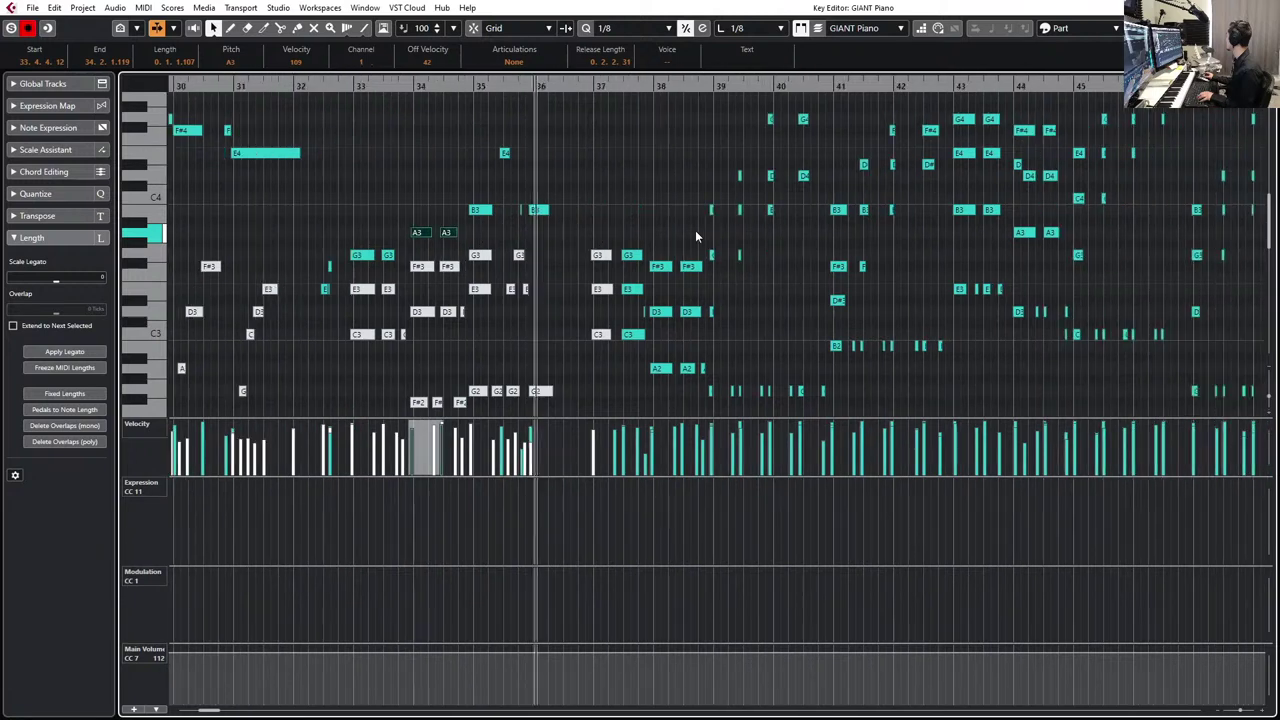
{"action": "left_click", "coordinate": [532, 210]}
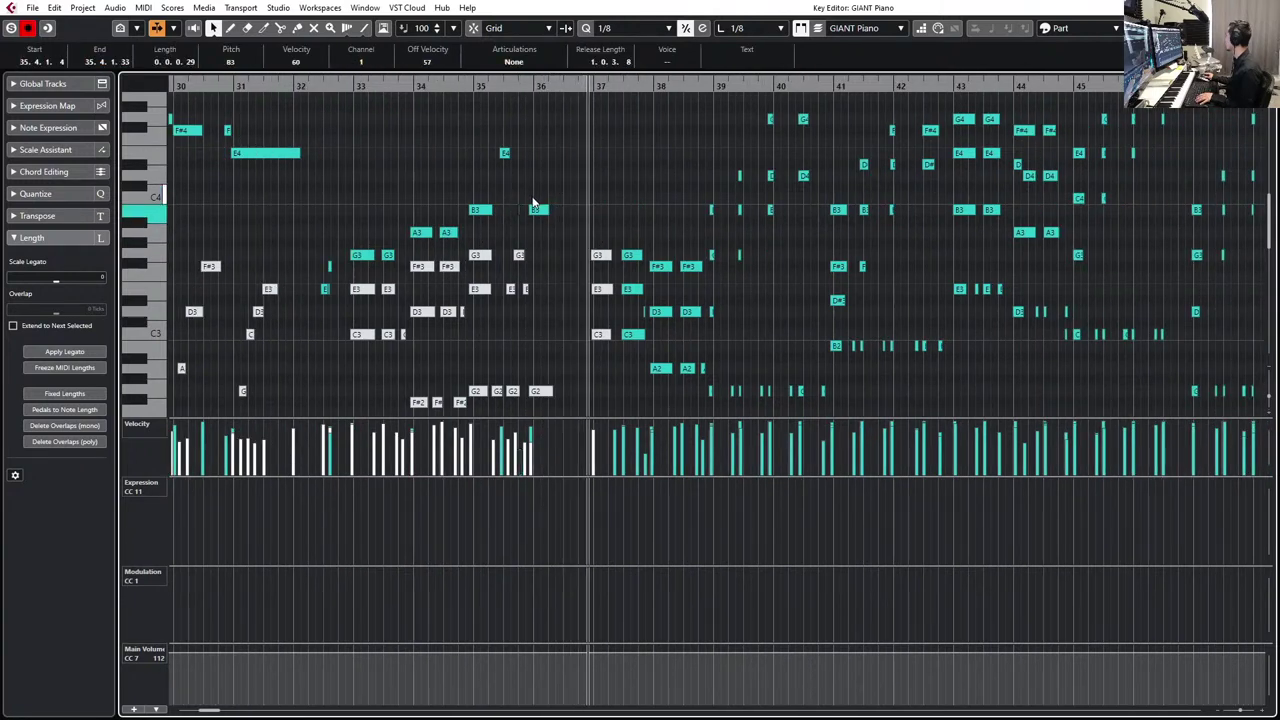
{"action": "left_click_drag", "start_coordinate": [532, 210], "coordinate": [538, 210]}
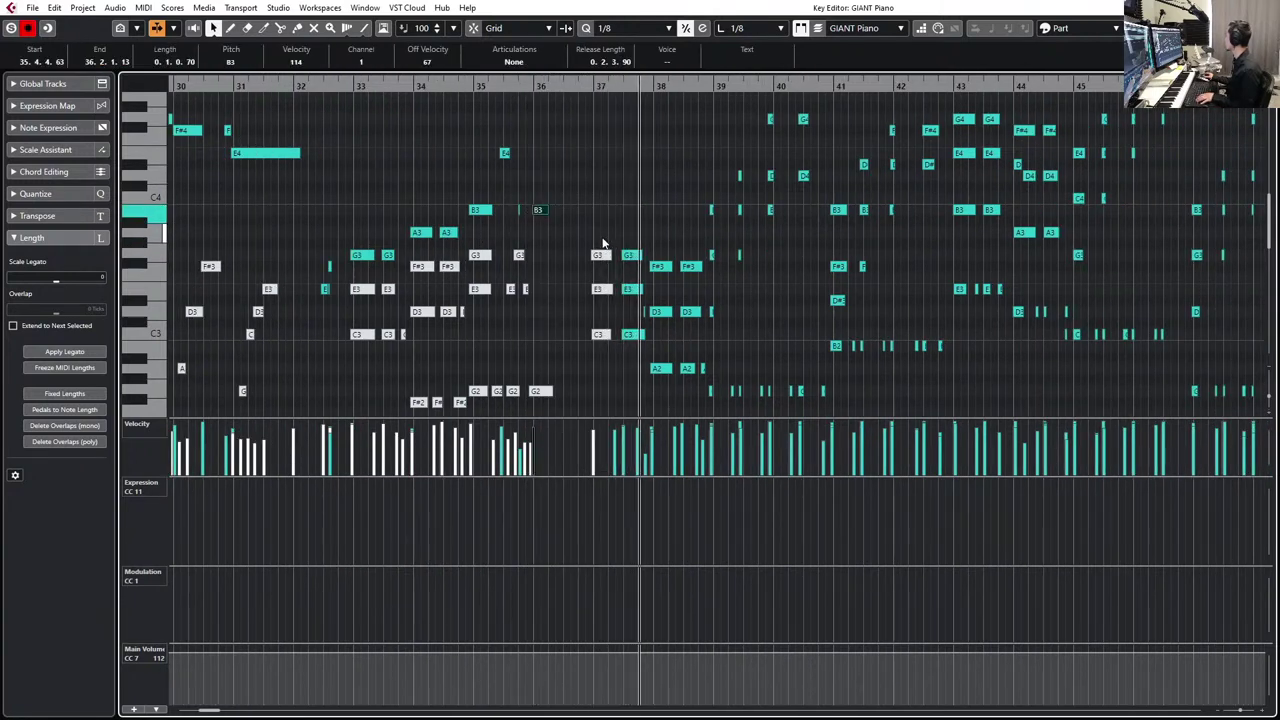
- Unmute the G3, E3, C3 and C2 notes of the chord at the start of bar 37
{"action": "left_click", "coordinate": [603, 246]}
{"action": "left_click", "coordinate": [600, 255]}
{"action": "scroll", "coordinate": [620, 220], "scroll_direction": "up", "scroll_amount": 2}
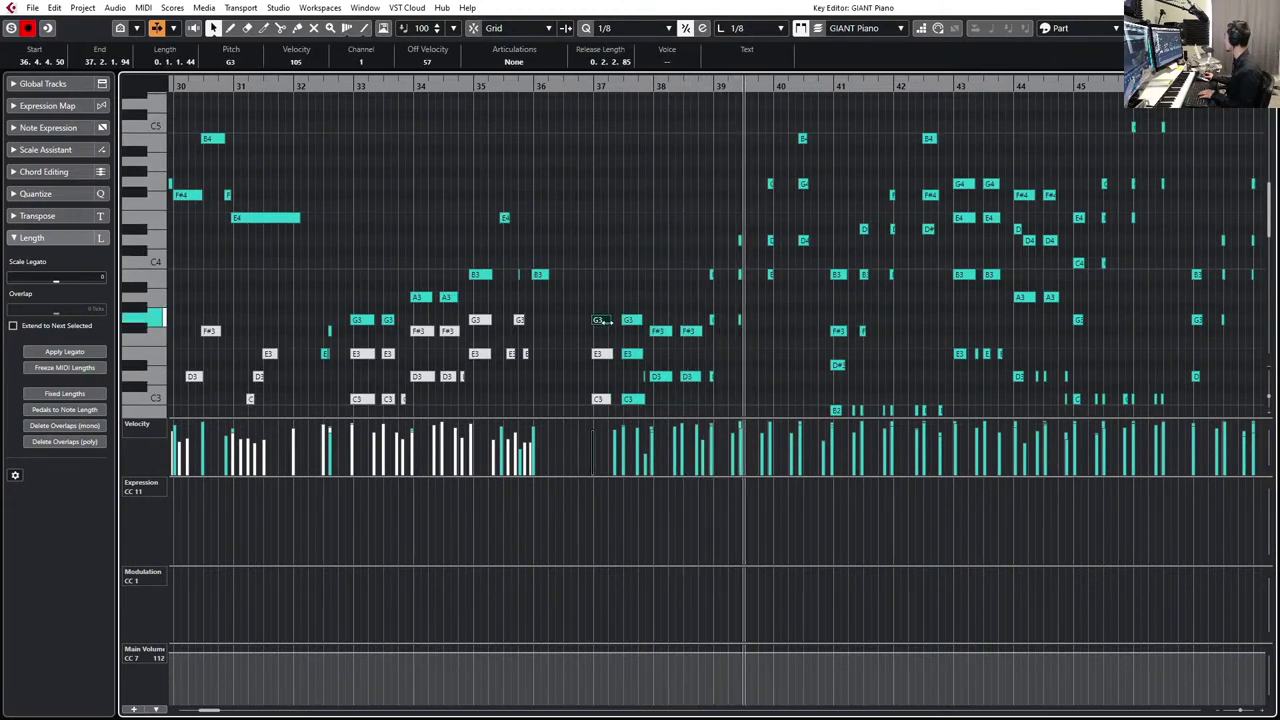
{"action": "scroll", "coordinate": [578, 337], "scroll_direction": "down", "scroll_amount": 4}
{"action": "left_click_drag", "start_coordinate": [573, 205], "coordinate": [600, 410]}
{"action": "scroll", "coordinate": [689, 324], "scroll_direction": "down", "scroll_amount": 4}
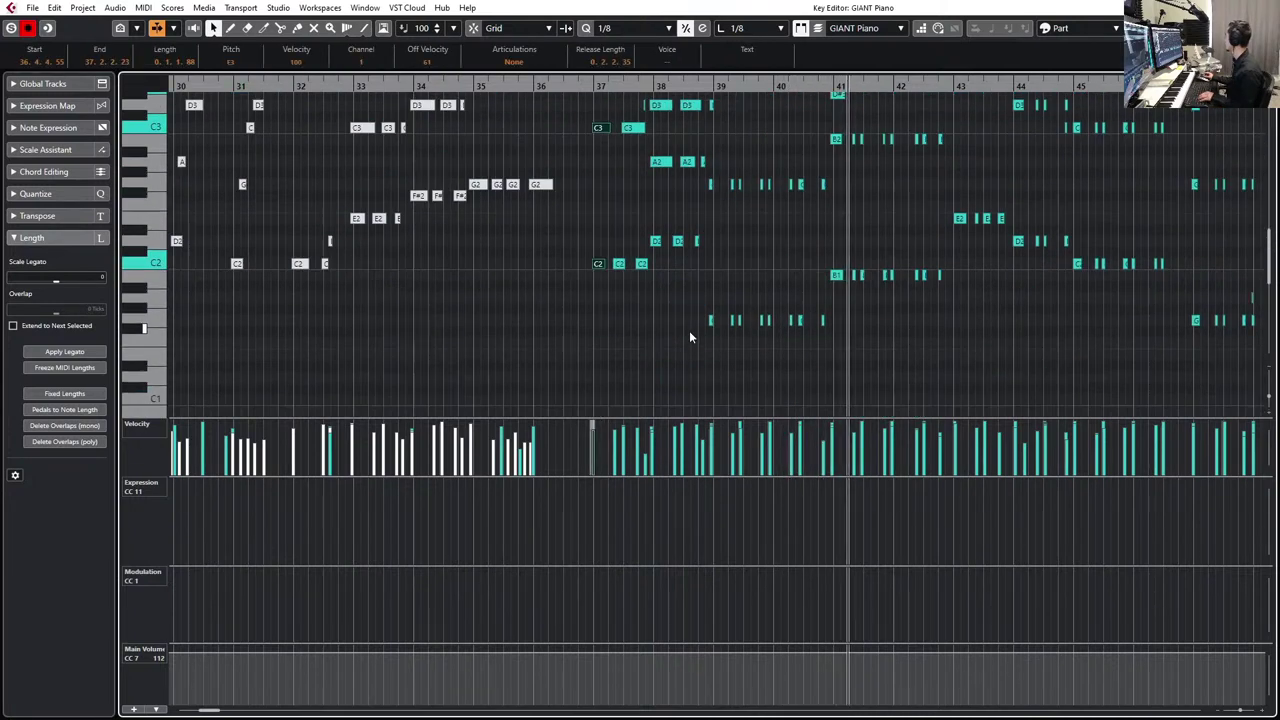
- Review bars 37 to 45 during playback and shift all the notes of bar 41 slightly later so the phrase starts at the bar line
{"action": "scroll", "coordinate": [689, 336], "scroll_direction": "right", "scroll_amount": 4}
{"action": "scroll", "coordinate": [689, 330], "scroll_direction": "up", "scroll_amount": 4}
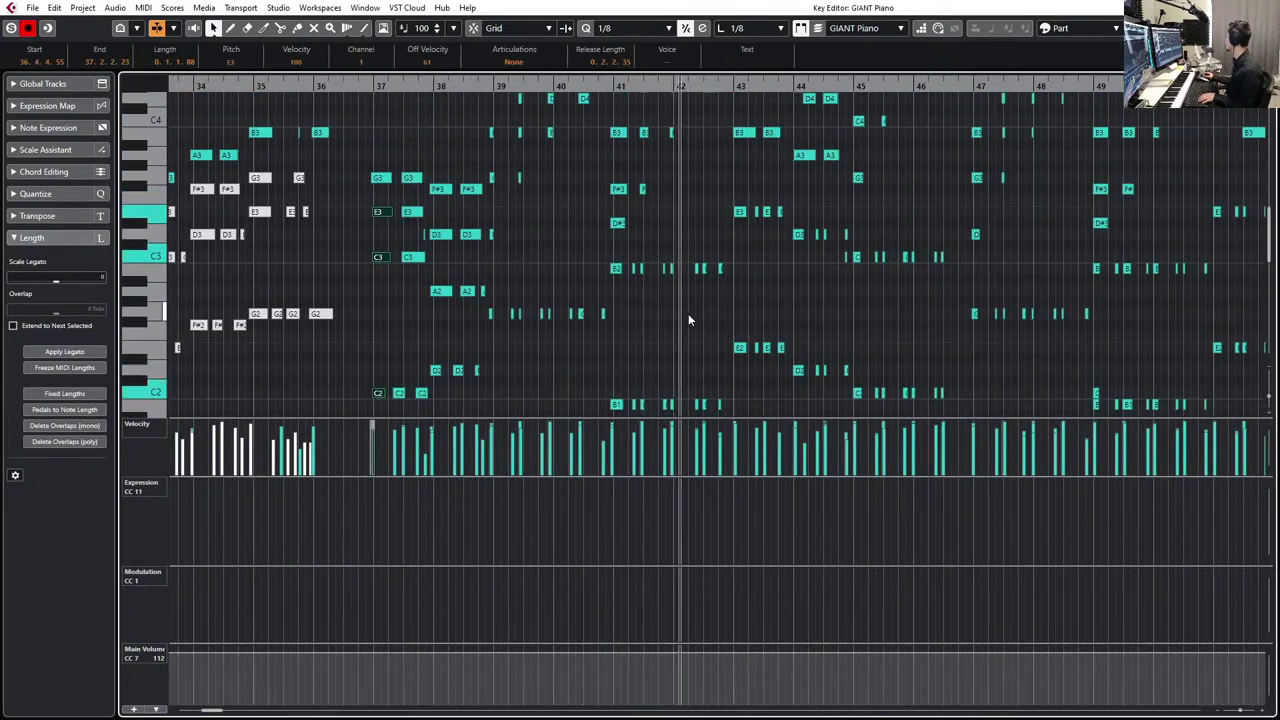
{"action": "scroll", "coordinate": [688, 313], "scroll_direction": "up", "scroll_amount": 2}
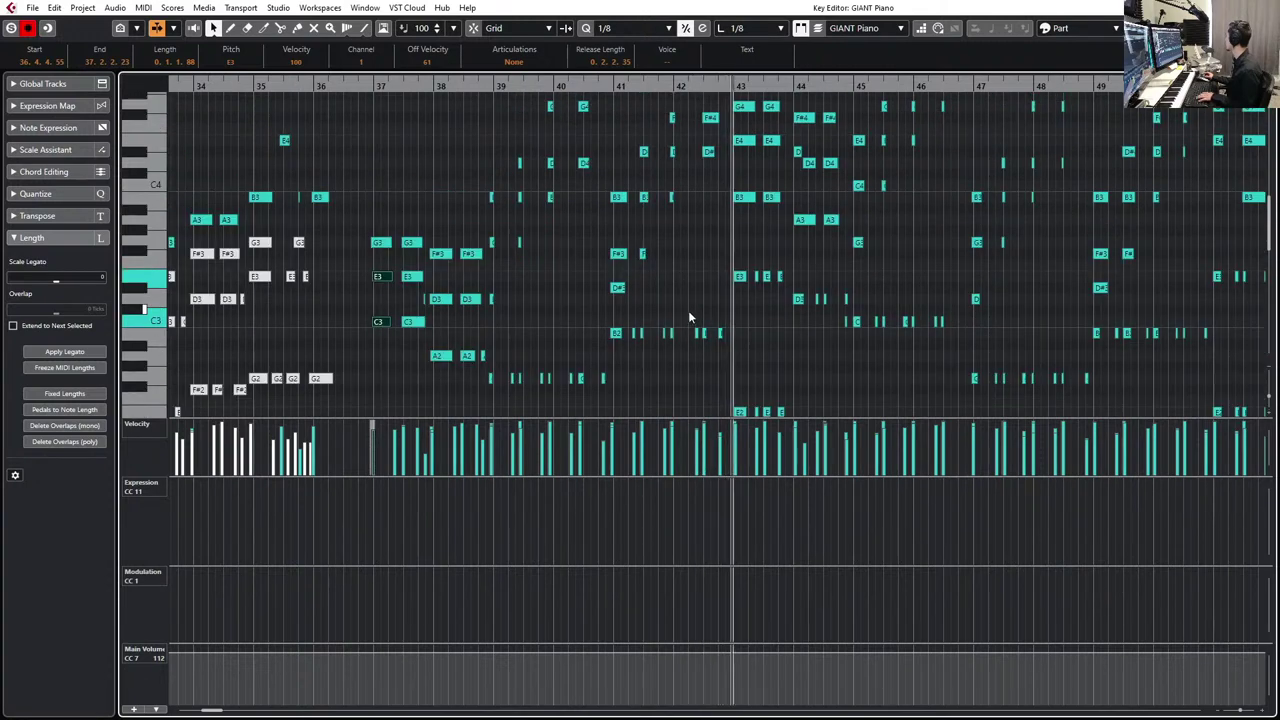
{"action": "scroll", "coordinate": [644, 272], "scroll_direction": "up", "scroll_amount": 3}
{"action": "scroll", "coordinate": [644, 278], "scroll_direction": "up", "scroll_amount": 2}
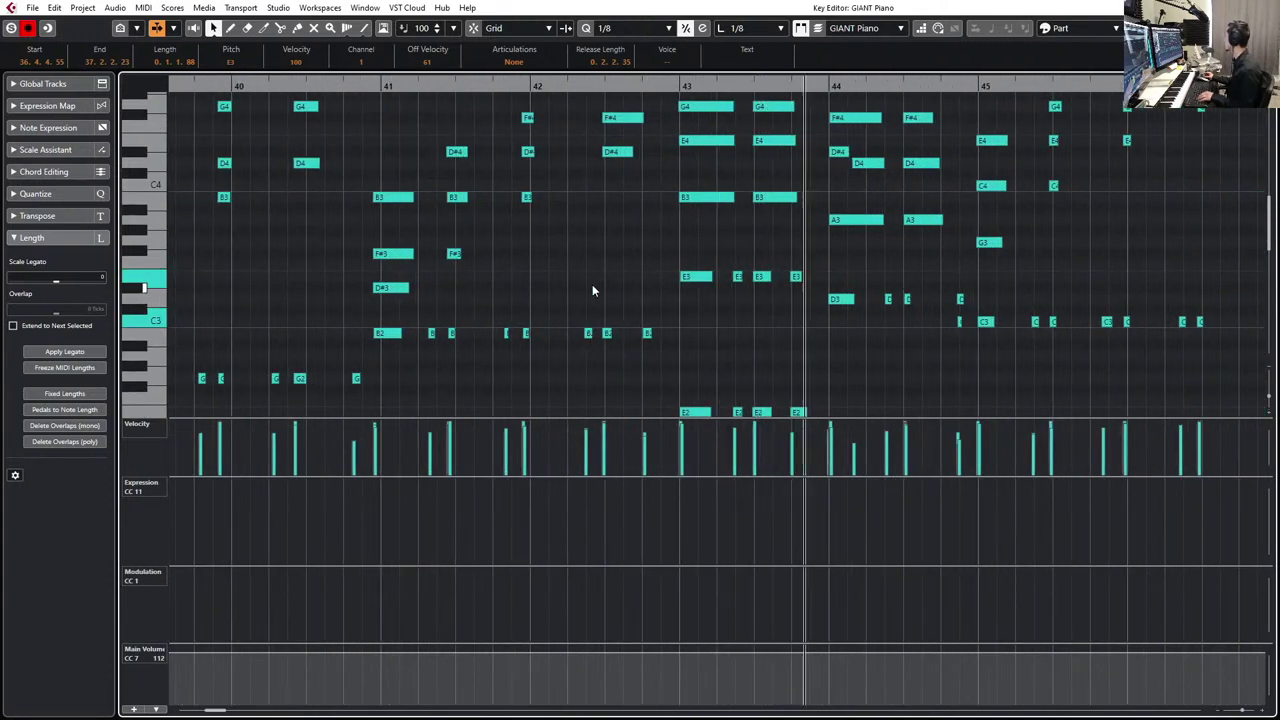
{"action": "scroll", "coordinate": [363, 150], "scroll_direction": "up", "scroll_amount": 2}
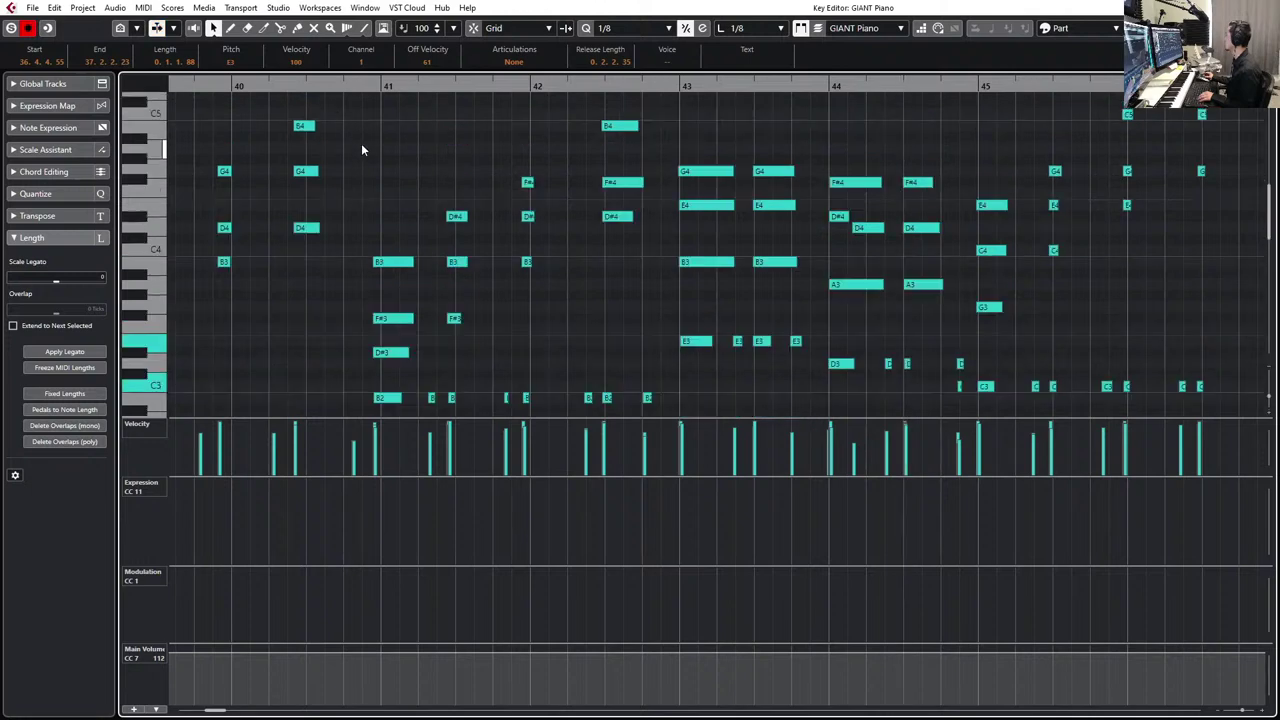
{"action": "left_click_drag", "start_coordinate": [338, 128], "coordinate": [530, 395]}
{"action": "scroll", "coordinate": [540, 380], "scroll_direction": "down", "scroll_amount": 6}
{"action": "scroll", "coordinate": [546, 368], "scroll_direction": "down", "scroll_amount": 2}
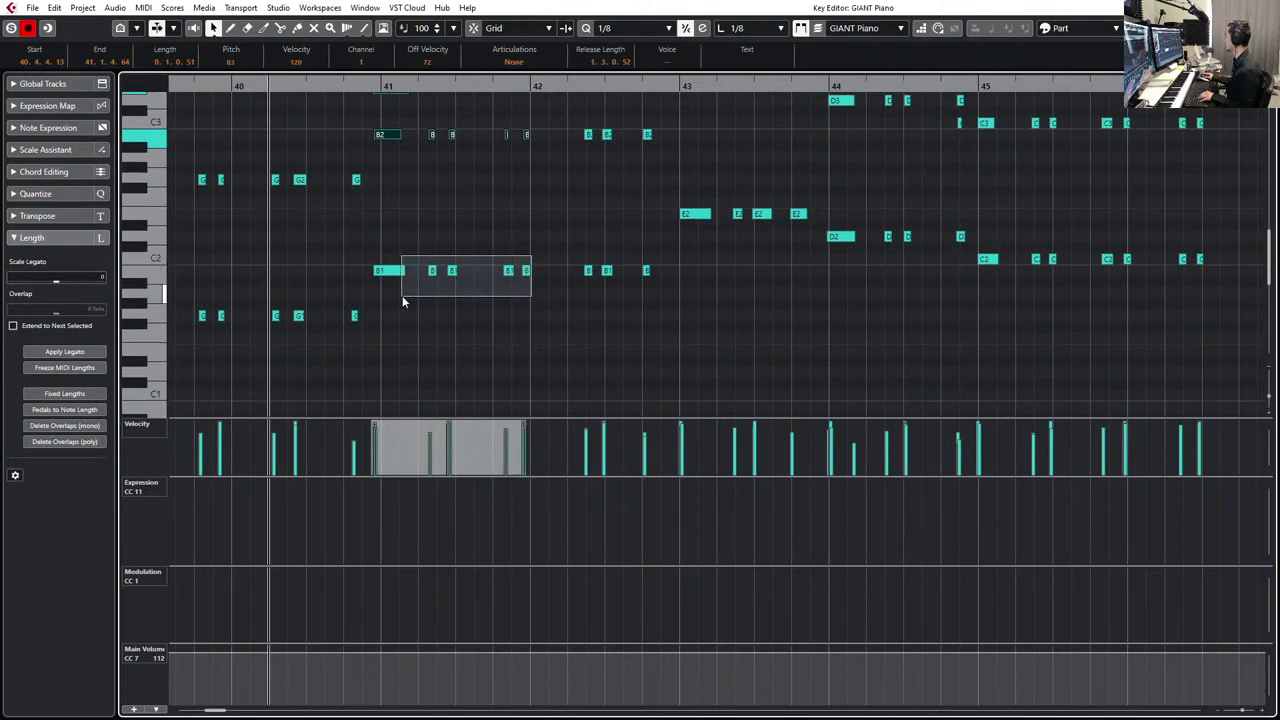
{"action": "left_click_drag", "start_coordinate": [385, 270], "coordinate": [392, 271]}
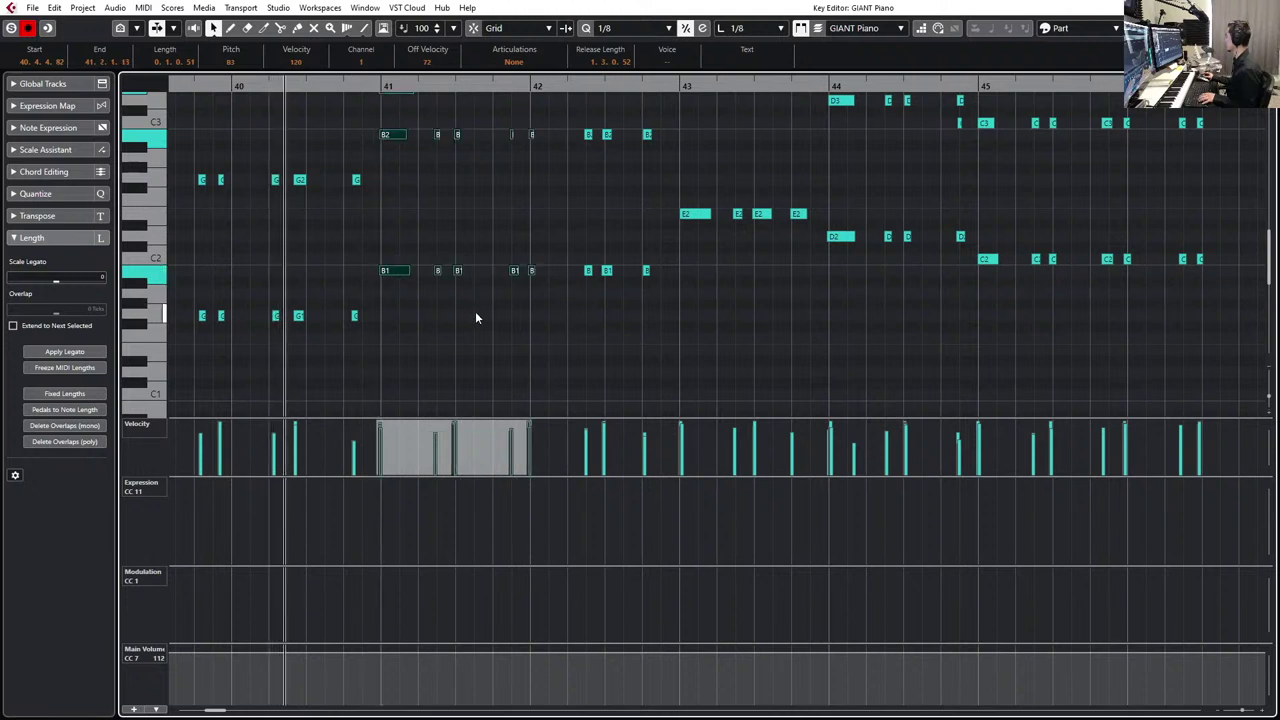
- Stop playback and examine the note timing of the GIANT Piano part from bar 38 to bar 47
{"action": "scroll", "coordinate": [475, 311], "scroll_direction": "up", "scroll_amount": 2}
{"action": "key", "text": "space"}
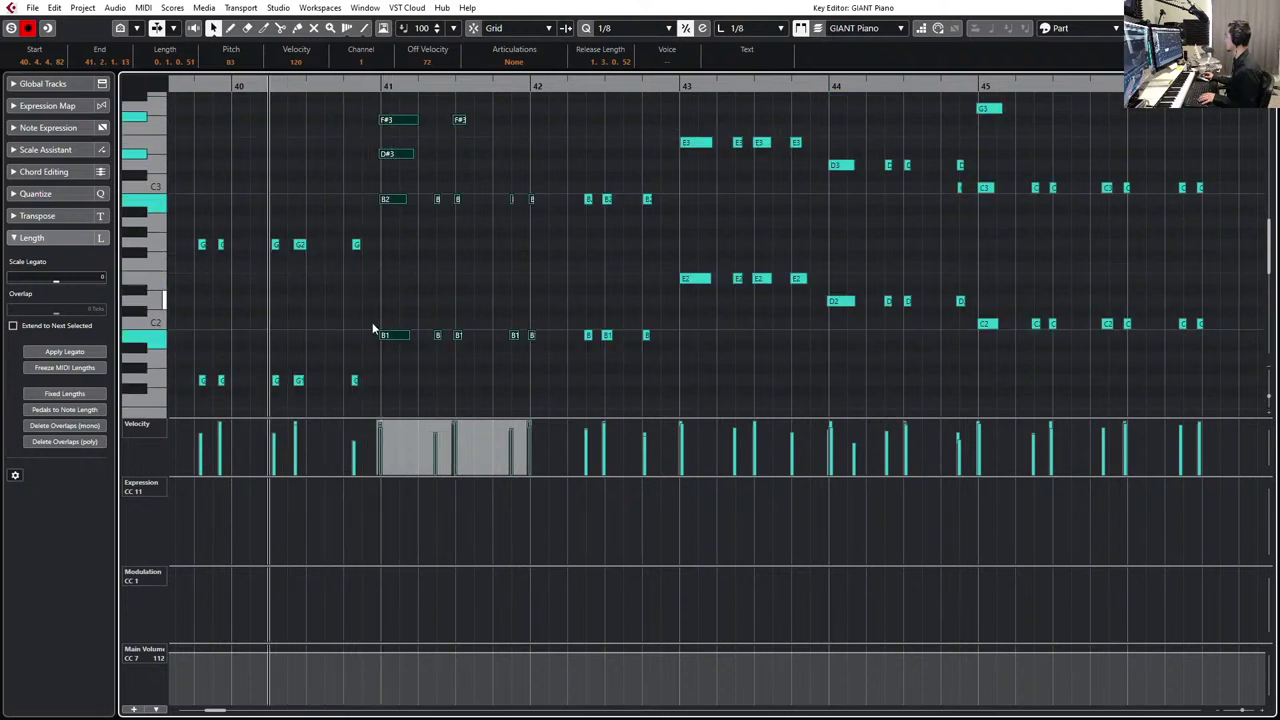
{"action": "left_click_drag", "start_coordinate": [370, 401], "coordinate": [392, 195]}
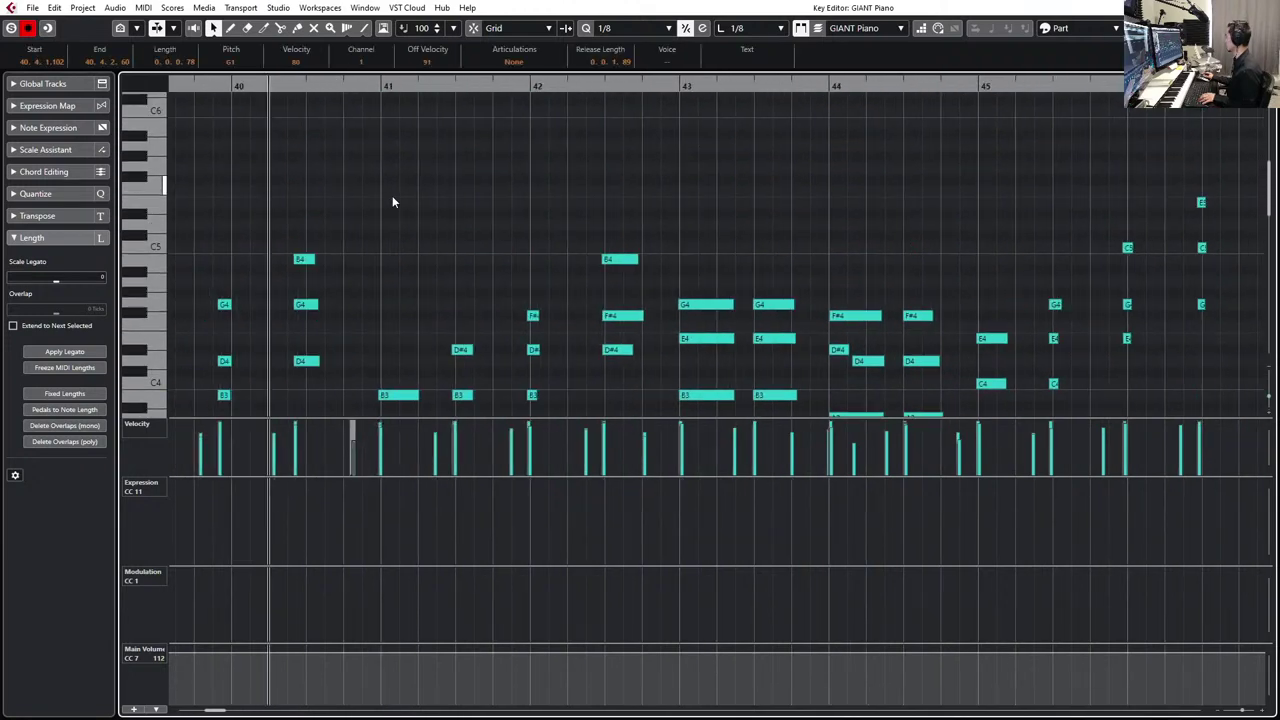
{"action": "scroll", "coordinate": [392, 202], "scroll_direction": "down", "scroll_amount": 4}
{"action": "scroll", "coordinate": [392, 202], "scroll_direction": "right", "scroll_amount": 2}
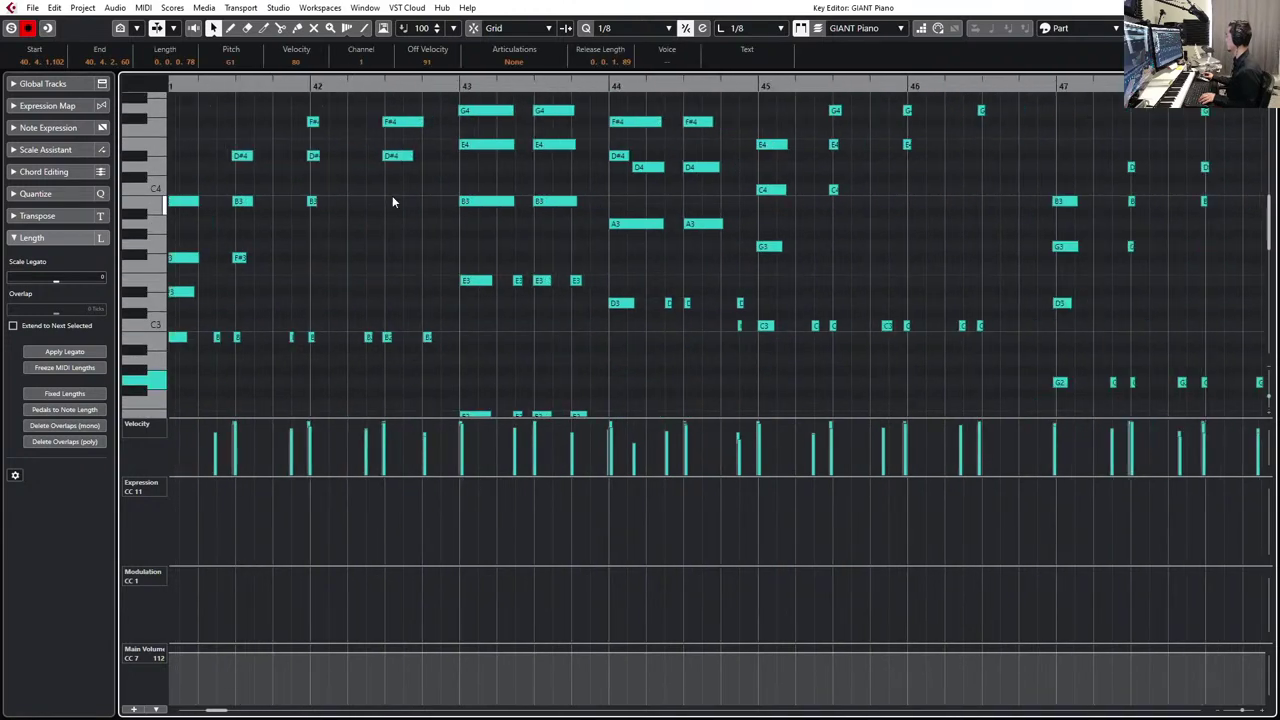
{"action": "scroll", "coordinate": [392, 201], "scroll_direction": "right", "scroll_amount": 2}
{"action": "scroll", "coordinate": [723, 201], "scroll_direction": "left", "scroll_amount": 2}
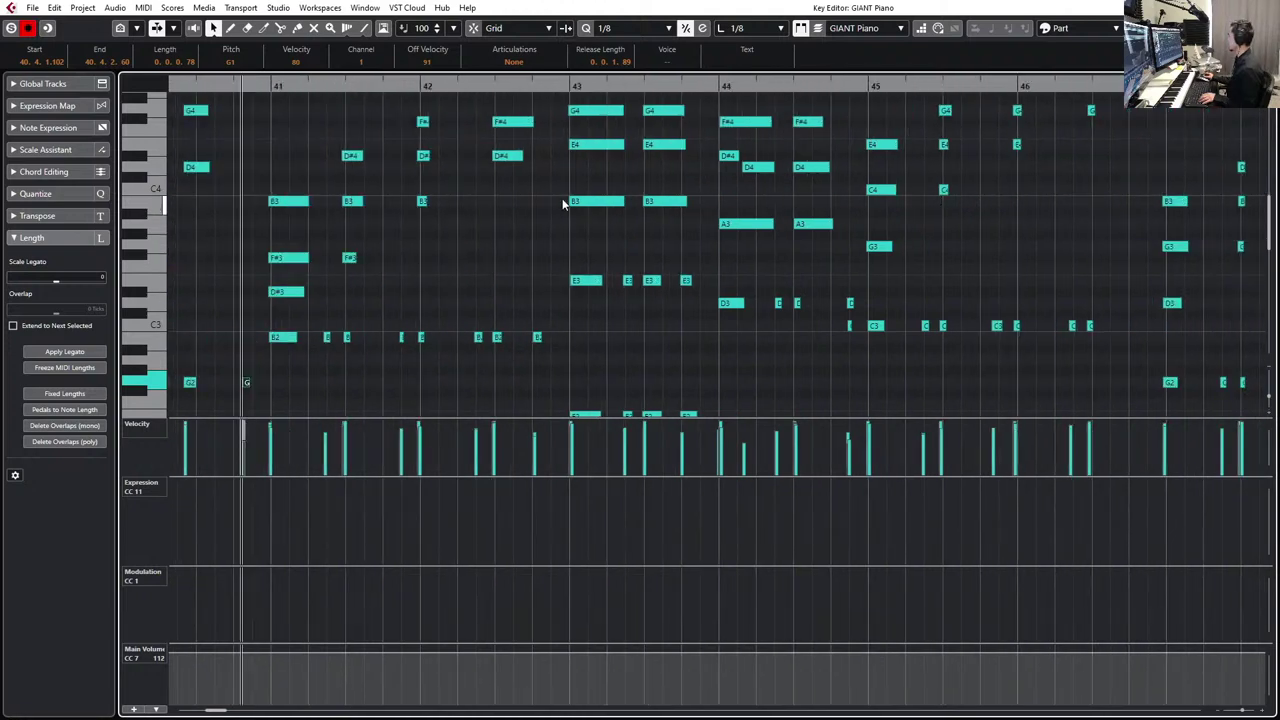
{"action": "scroll", "coordinate": [562, 201], "scroll_direction": "right", "scroll_amount": 2}
{"action": "key", "text": "g"}
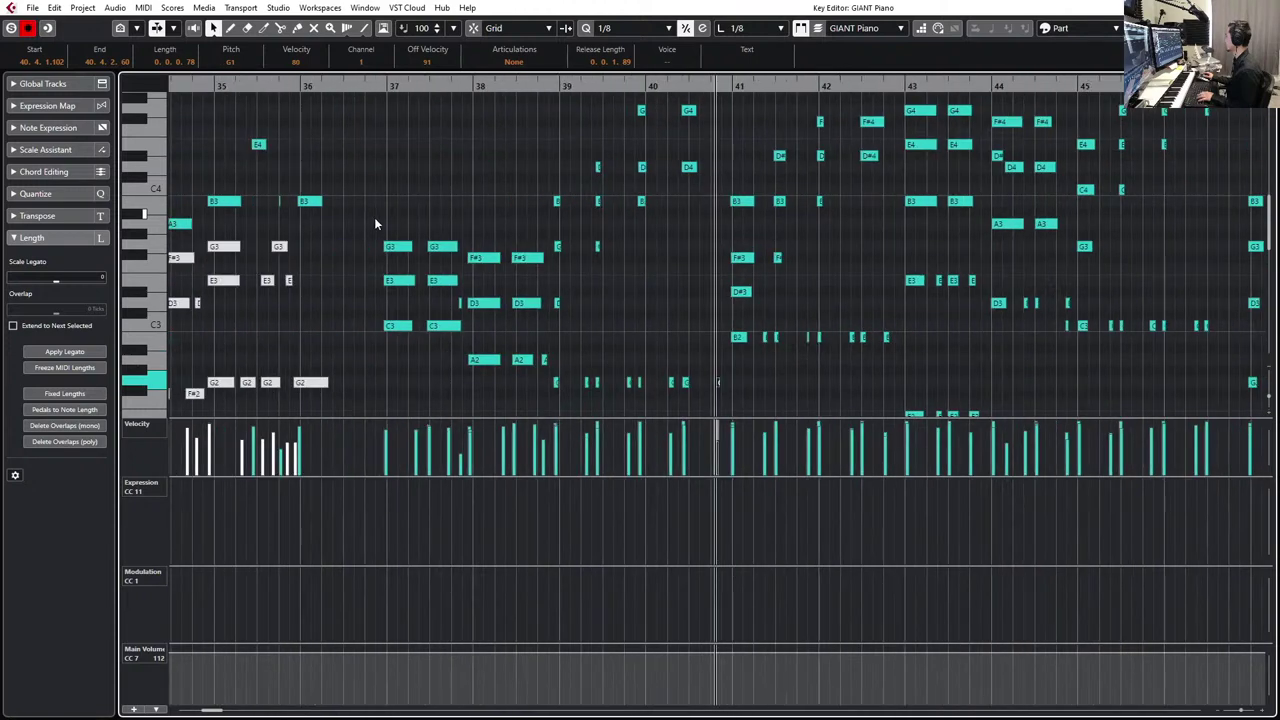
- Shift the G2 notes and upper chords of bar 39 through the first chord of bar 40 slightly later, onto the bar lines
{"action": "left_click_drag", "start_coordinate": [522, 209], "coordinate": [665, 425]}
{"action": "key", "text": "h"}
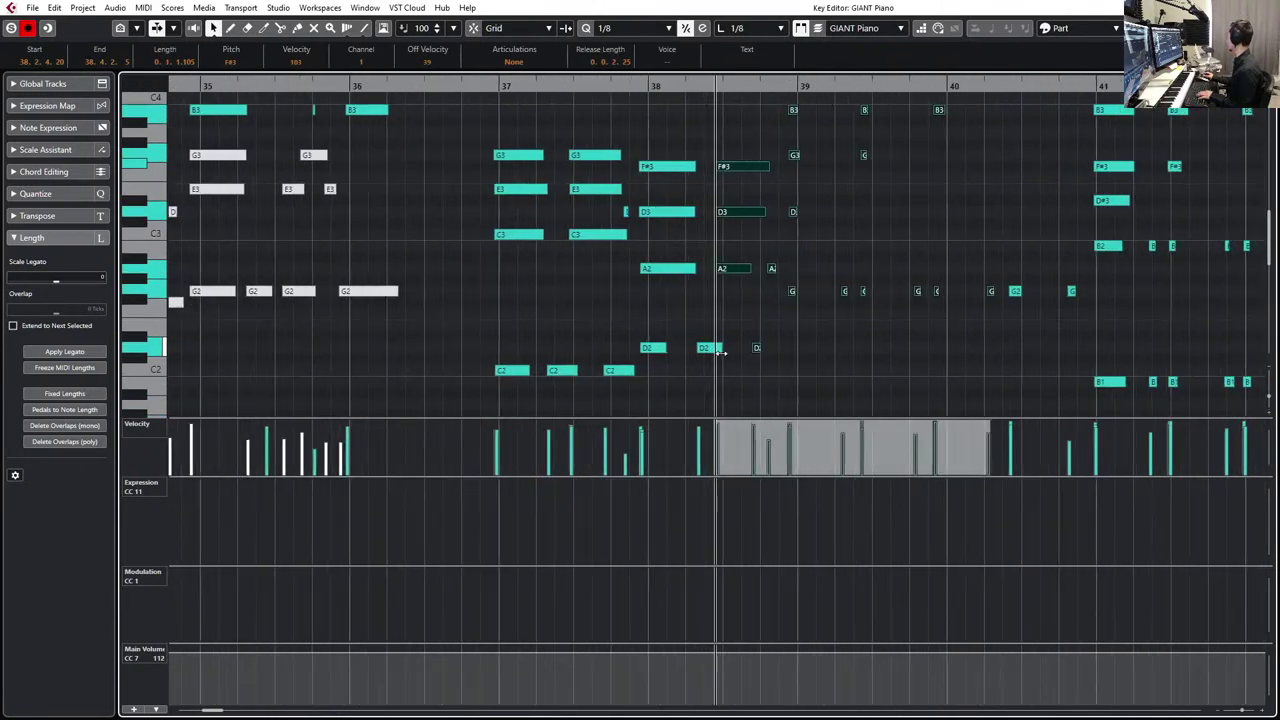
{"action": "scroll", "coordinate": [721, 352], "scroll_direction": "right", "scroll_amount": 2}
{"action": "scroll", "coordinate": [721, 352], "scroll_direction": "up", "scroll_amount": 2}
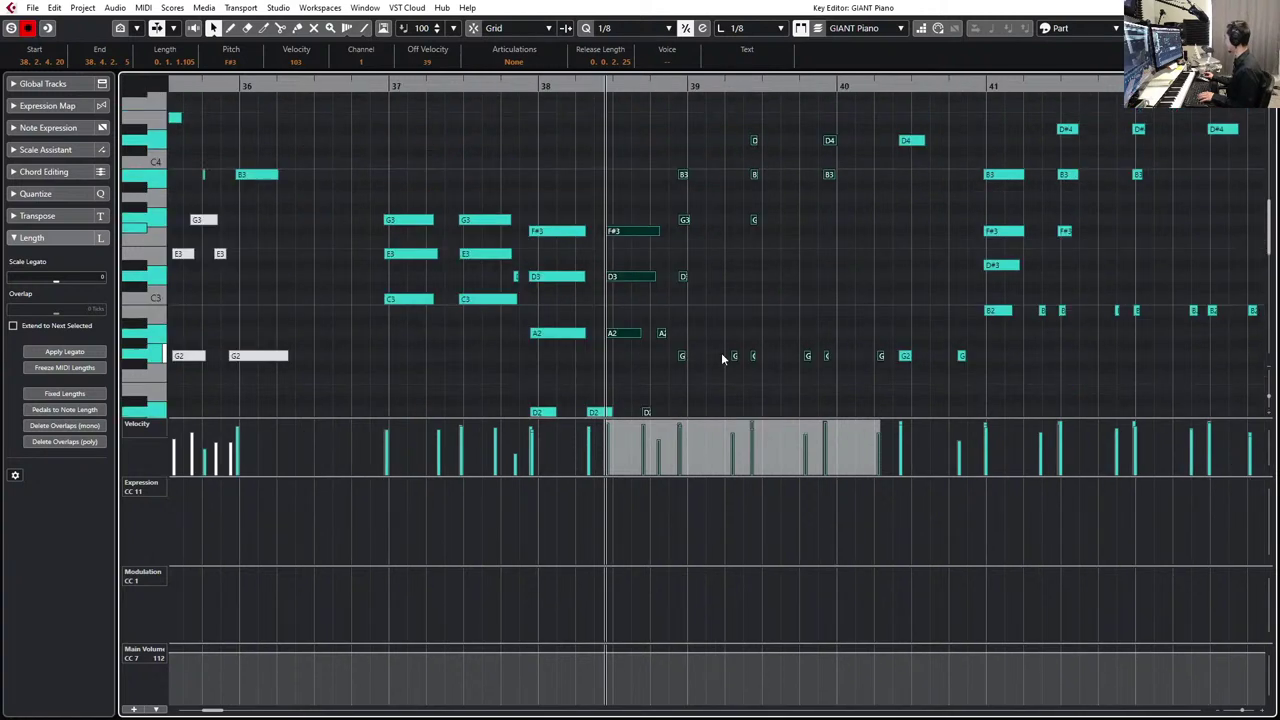
{"action": "left_click_drag", "start_coordinate": [658, 129], "coordinate": [844, 374]}
{"action": "left_click", "coordinate": [688, 314]}
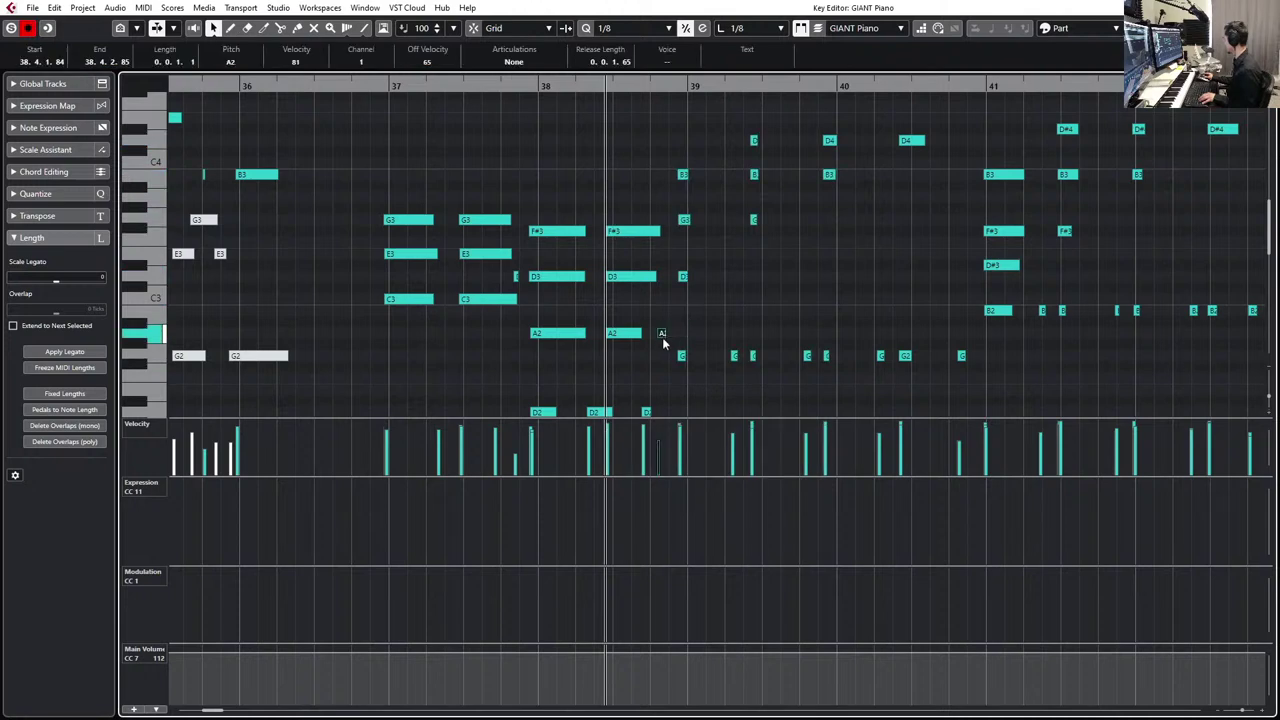
{"action": "left_click_drag", "start_coordinate": [669, 127], "coordinate": [844, 378]}
{"action": "scroll", "coordinate": [843, 370], "scroll_direction": "up", "scroll_amount": 4}
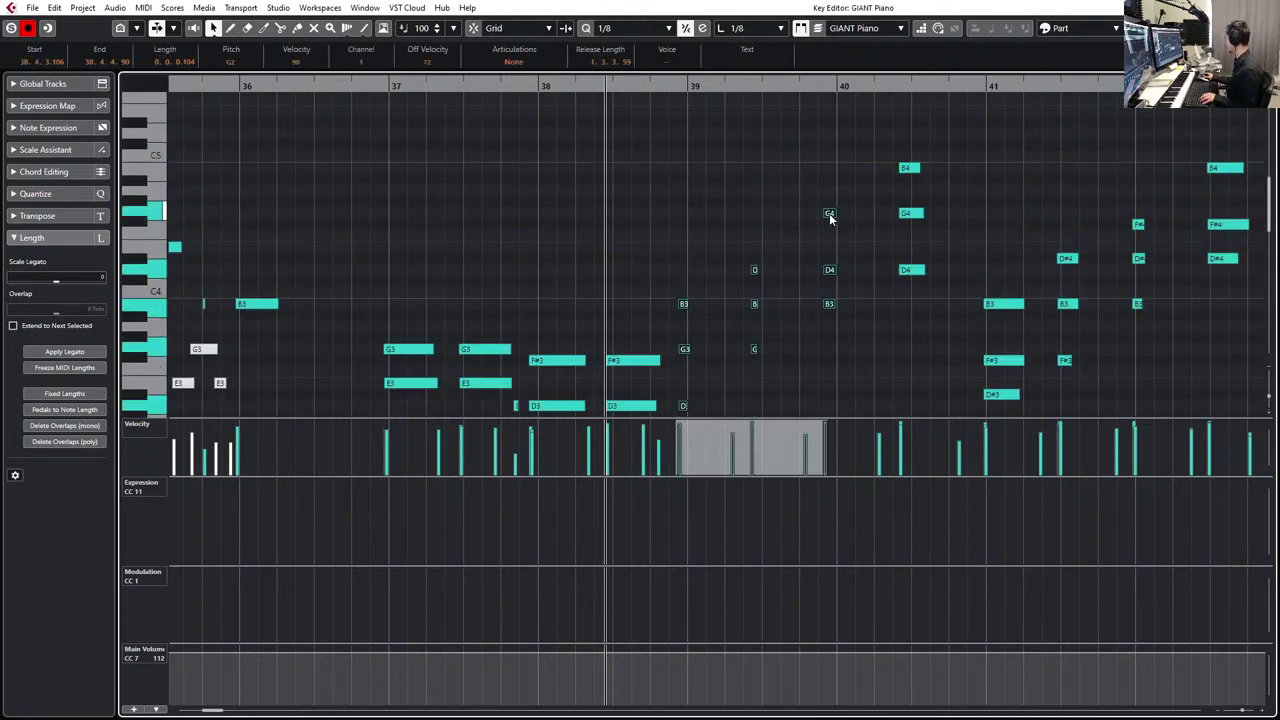
{"action": "left_click_drag", "start_coordinate": [829, 218], "coordinate": [867, 233]}
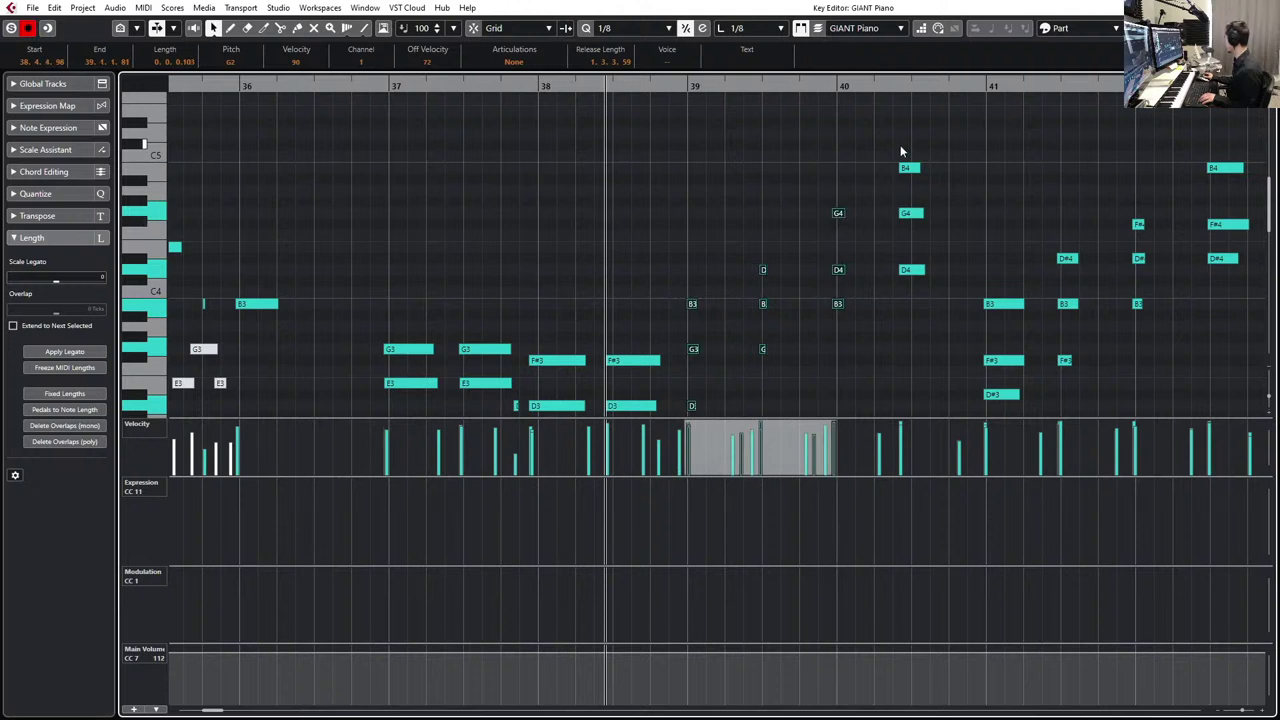
- Shift the B4, G4, D4 and G2 chord in the middle of bar 40 and the short G2 before it slightly later
{"action": "left_click_drag", "start_coordinate": [900, 150], "coordinate": [913, 284]}
{"action": "scroll", "coordinate": [913, 284], "scroll_direction": "down", "scroll_amount": 4}
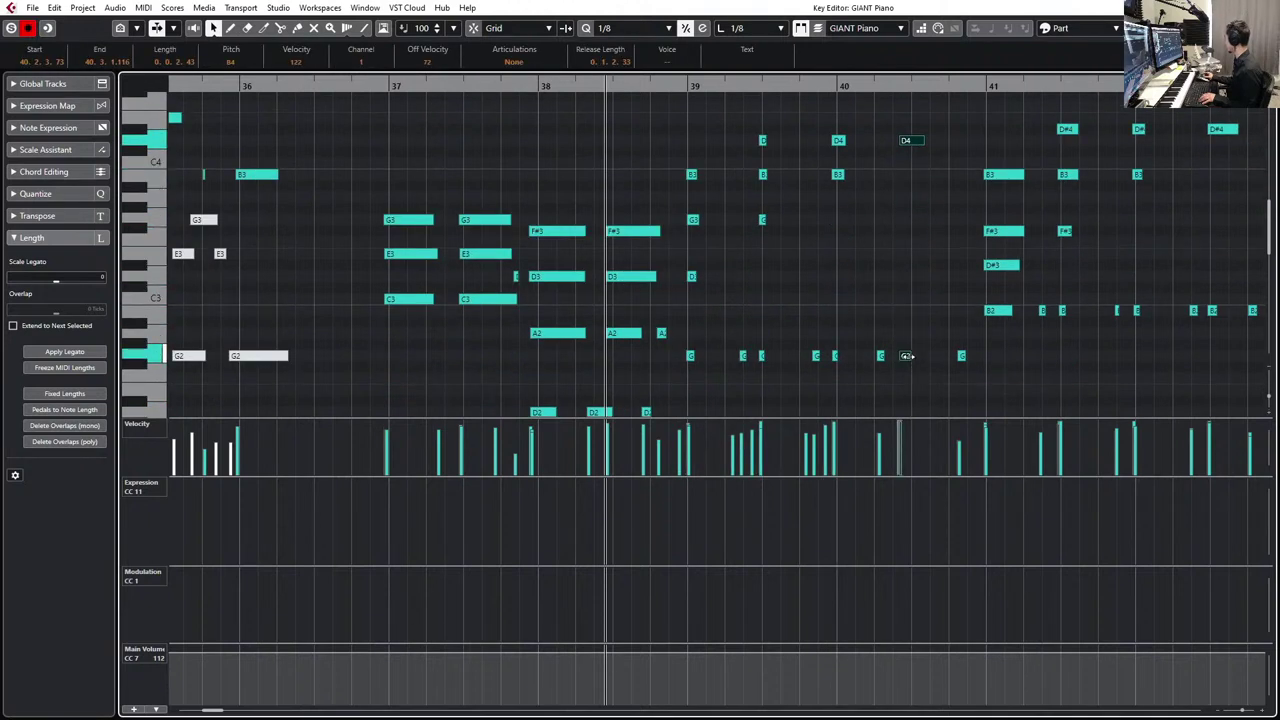
{"action": "left_click_drag", "start_coordinate": [913, 365], "coordinate": [911, 360]}
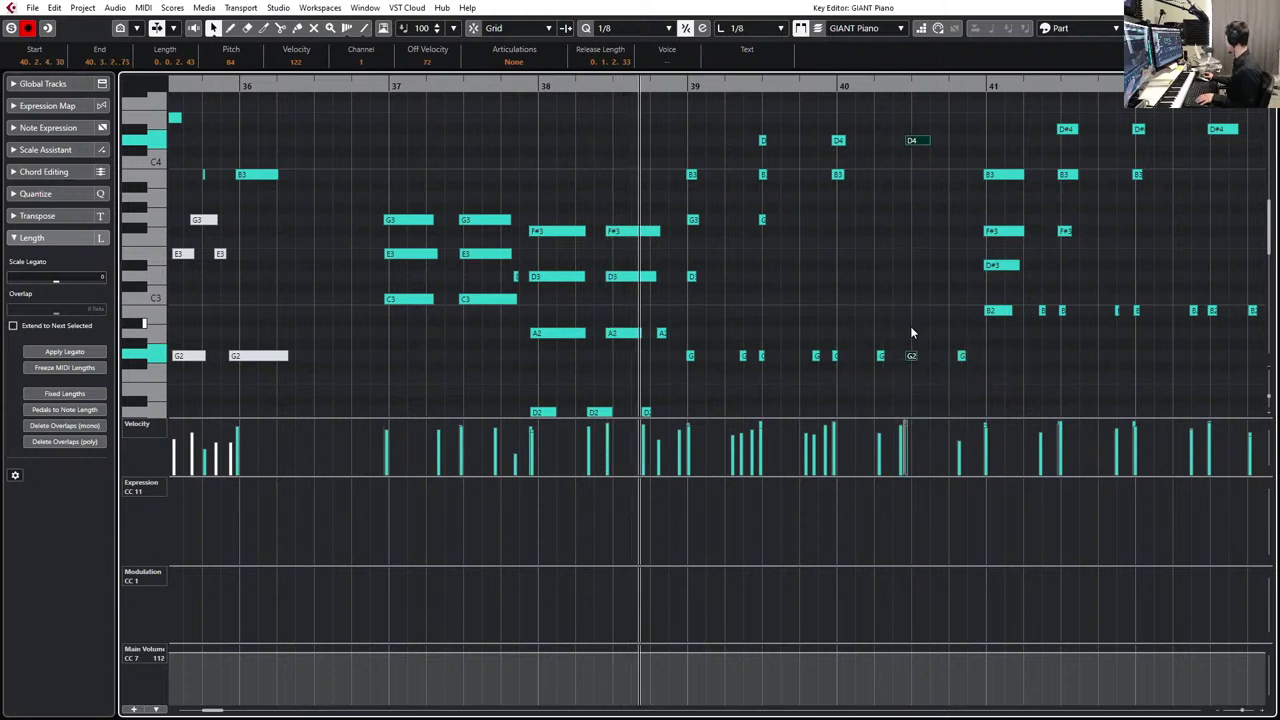
{"action": "left_click", "coordinate": [881, 356]}
{"action": "scroll", "coordinate": [935, 347], "scroll_direction": "up", "scroll_amount": 4}
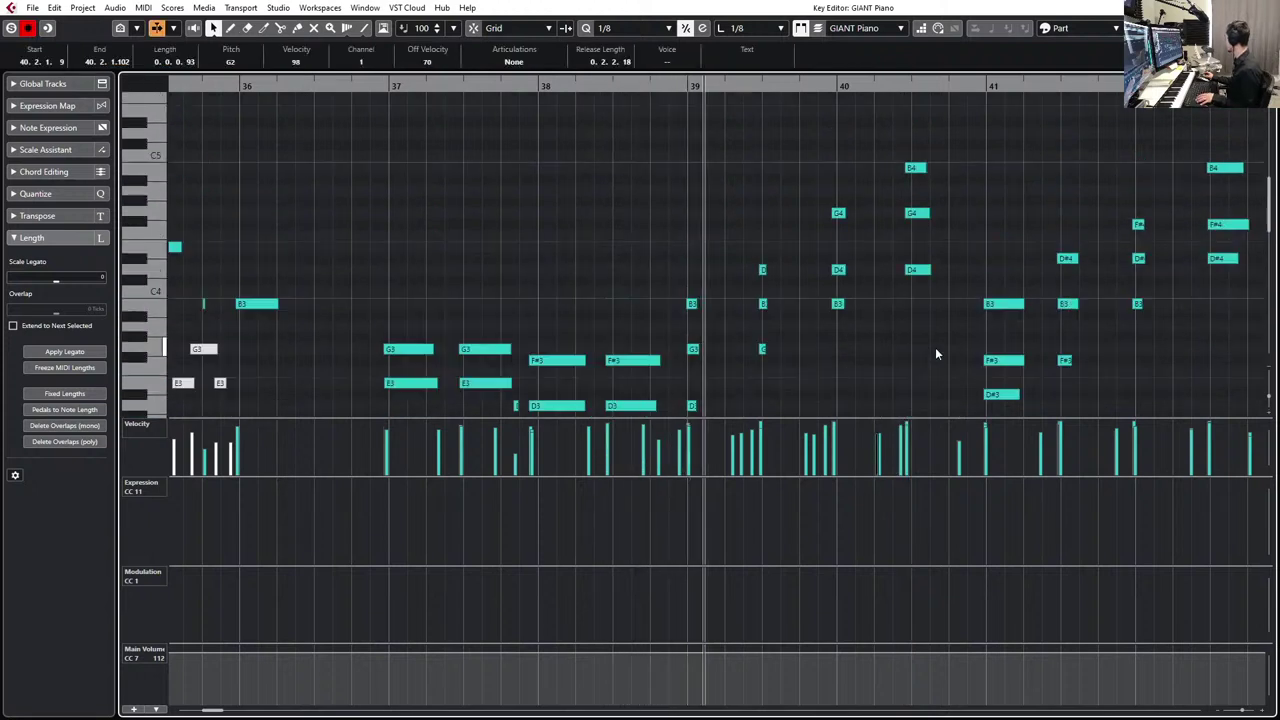
{"action": "scroll", "coordinate": [903, 272], "scroll_direction": "down", "scroll_amount": 4}
{"action": "left_click", "coordinate": [908, 288]}
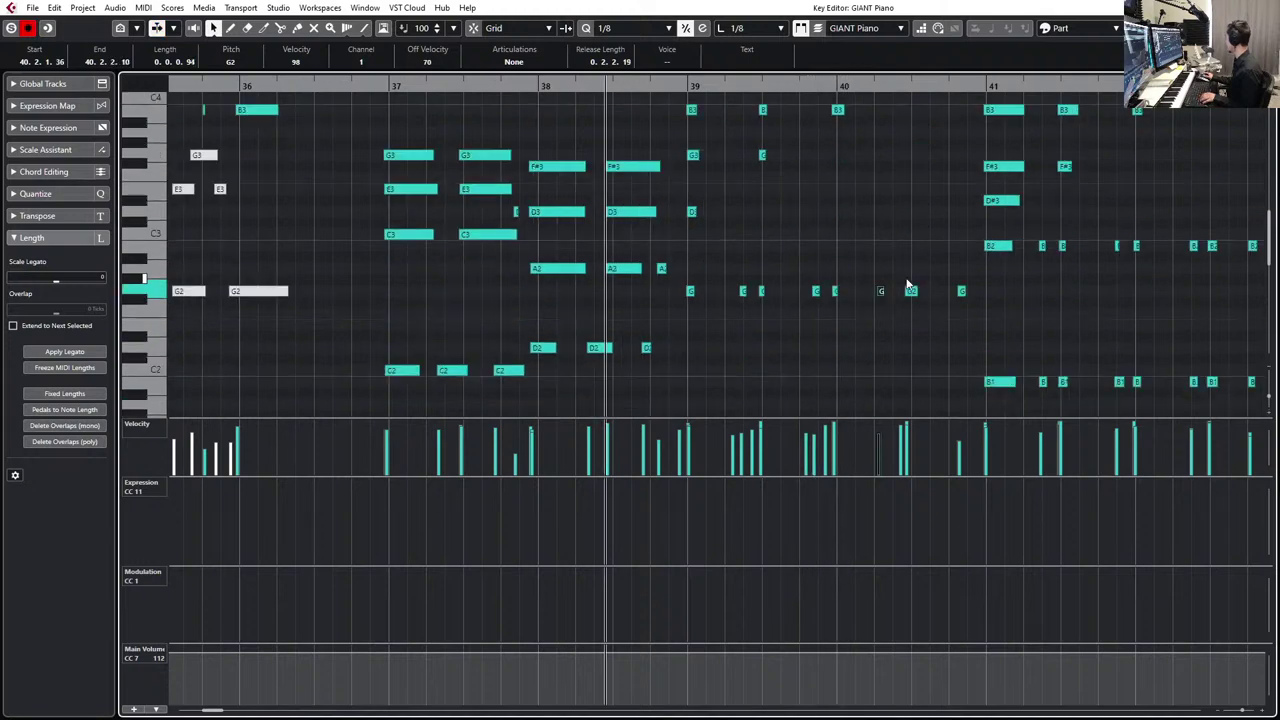
- Select the low G1 notes from the start of bar 39 to the middle of bar 40 and shift them slightly later
{"action": "scroll", "coordinate": [738, 292], "scroll_direction": "up", "scroll_amount": 4}
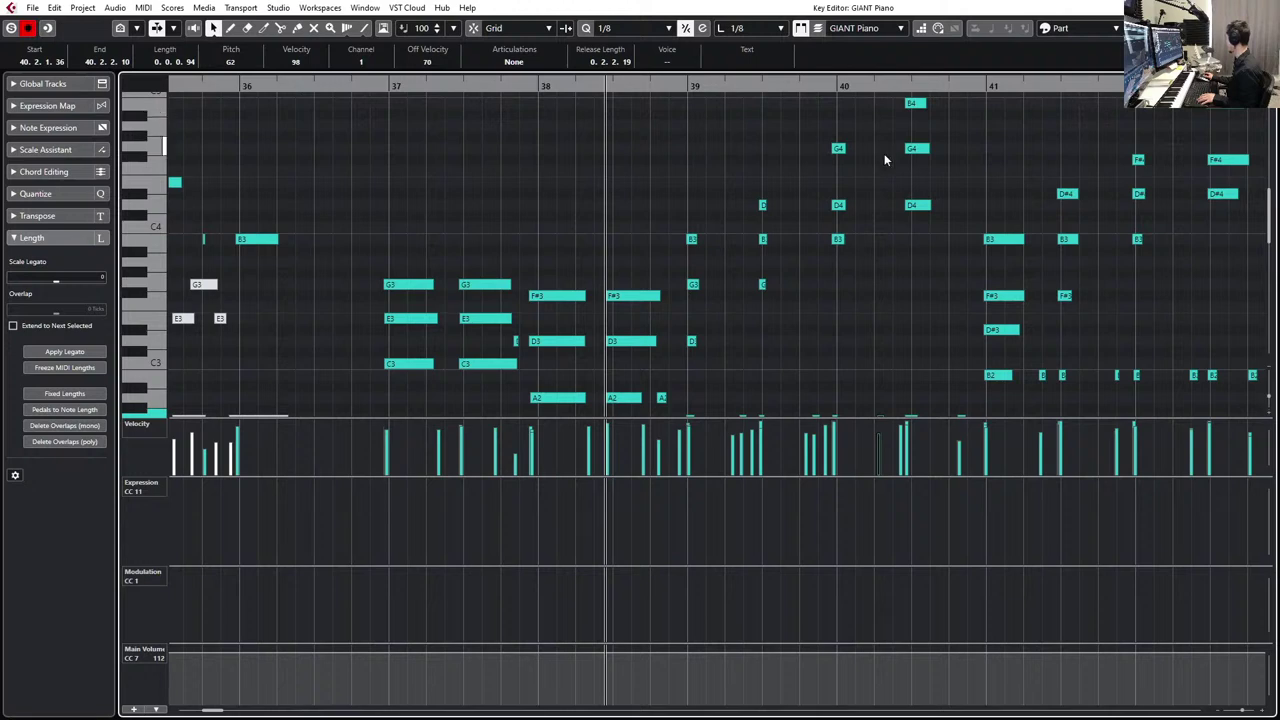
{"action": "left_click_drag", "start_coordinate": [940, 148], "coordinate": [668, 319]}
{"action": "scroll", "coordinate": [668, 319], "scroll_direction": "up", "scroll_amount": 8}
{"action": "scroll", "coordinate": [667, 316], "scroll_direction": "down", "scroll_amount": 2}
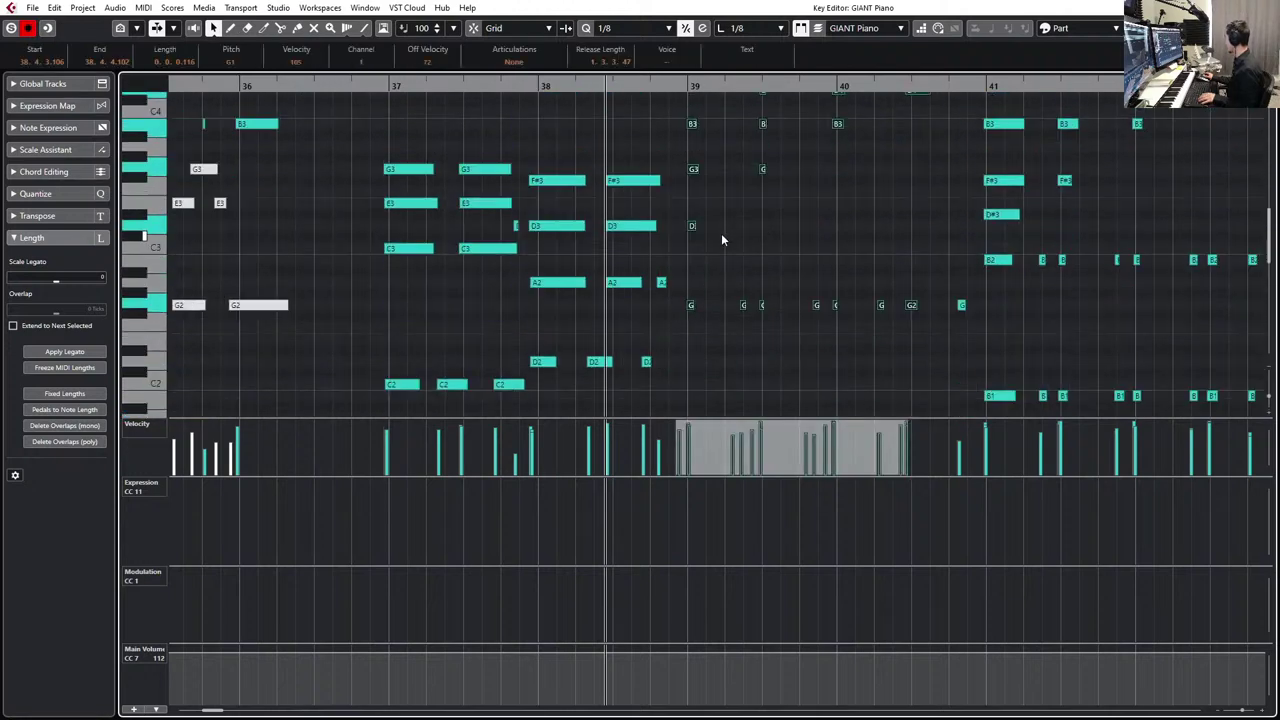
{"action": "scroll", "coordinate": [732, 313], "scroll_direction": "down", "scroll_amount": 4}
{"action": "left_click", "coordinate": [694, 282]}
{"action": "left_click_drag", "start_coordinate": [648, 300], "coordinate": [913, 318]}
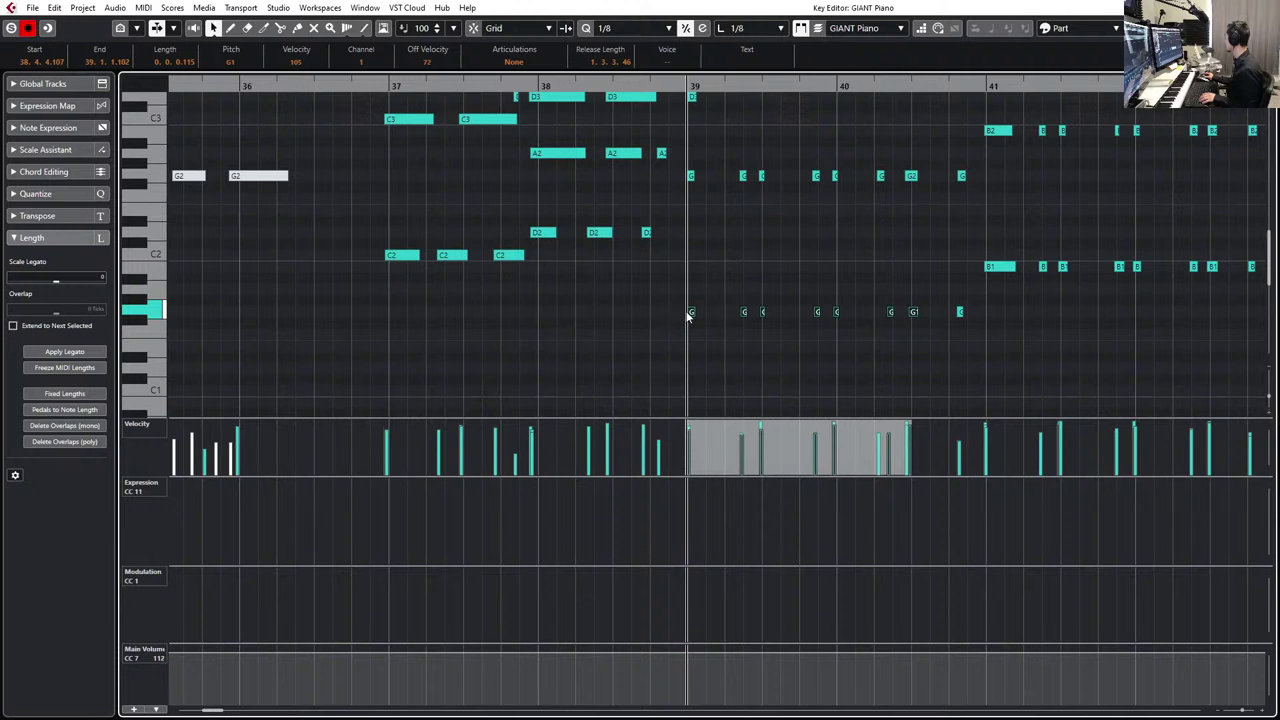
- Play the passage and shift the short G1 and G2 at the end of bar 40 slightly later
{"action": "key", "text": "space"}
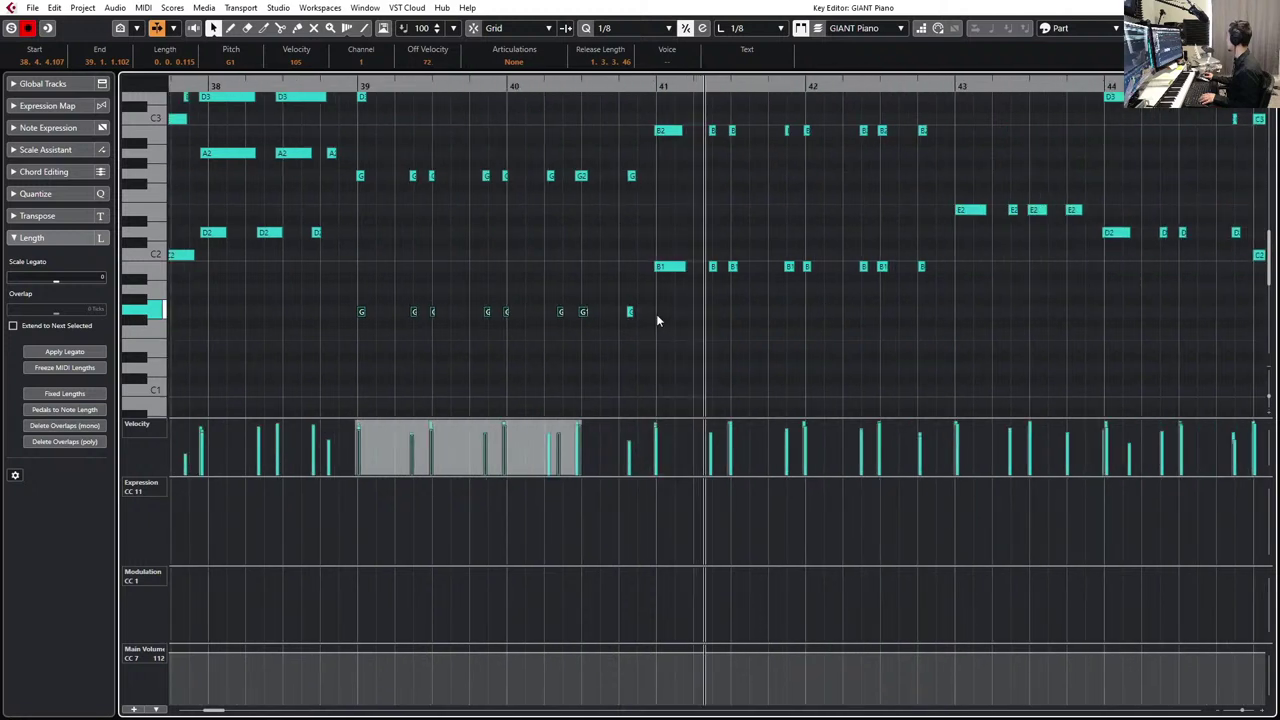
{"action": "left_click", "coordinate": [633, 314]}
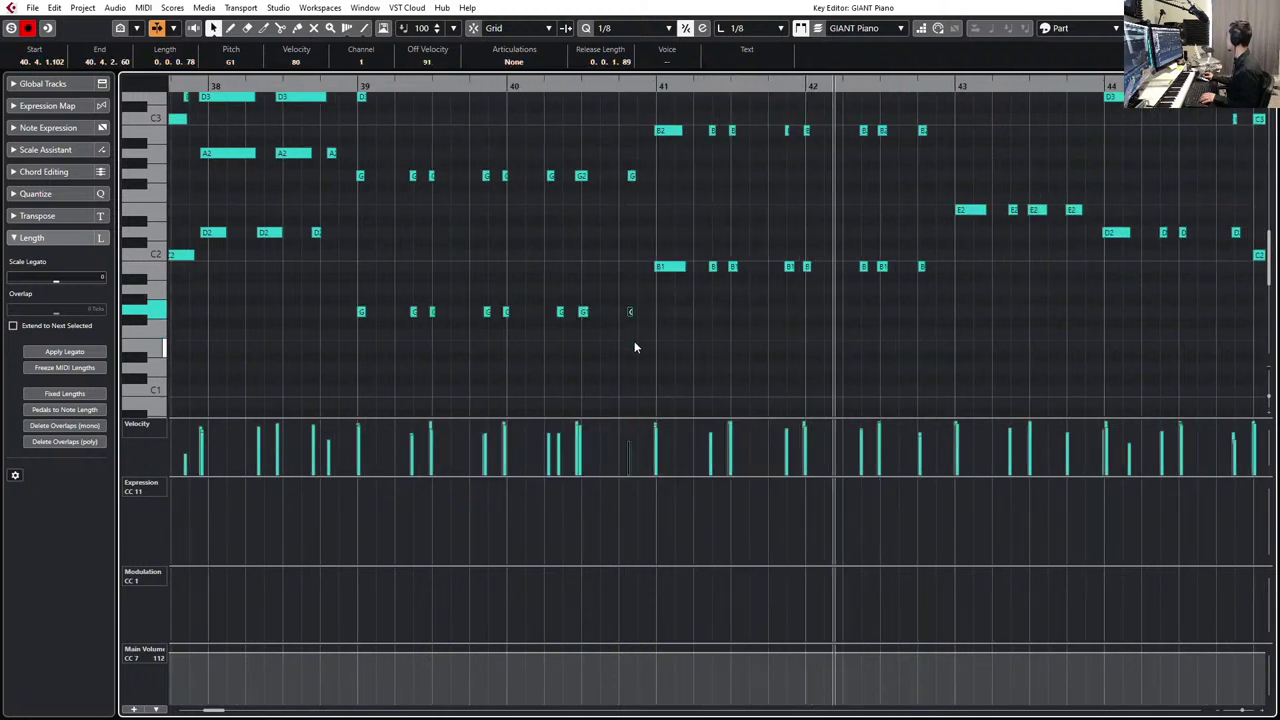
{"action": "left_click_drag", "start_coordinate": [633, 340], "coordinate": [640, 183]}
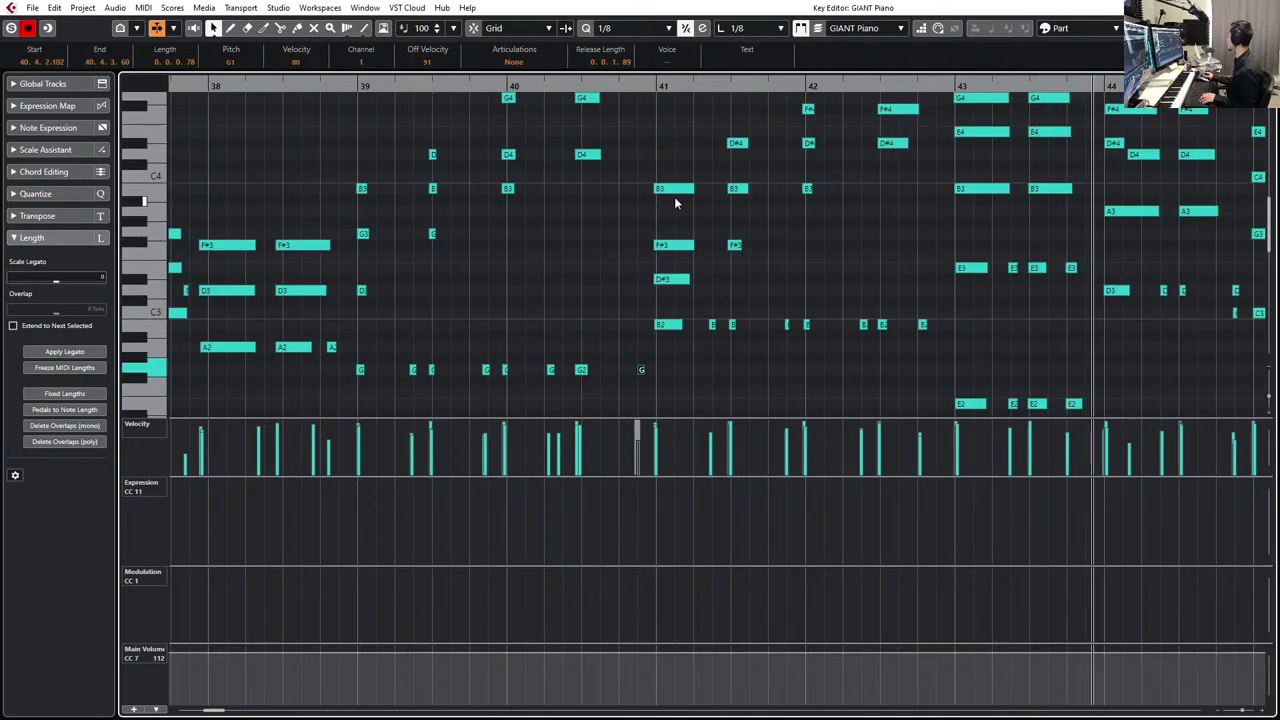
- Change the D#4 at the start of bar 44 to D4 and join it with the following D4 into one longer note
{"action": "scroll", "coordinate": [704, 263], "scroll_direction": "up", "scroll_amount": 3}
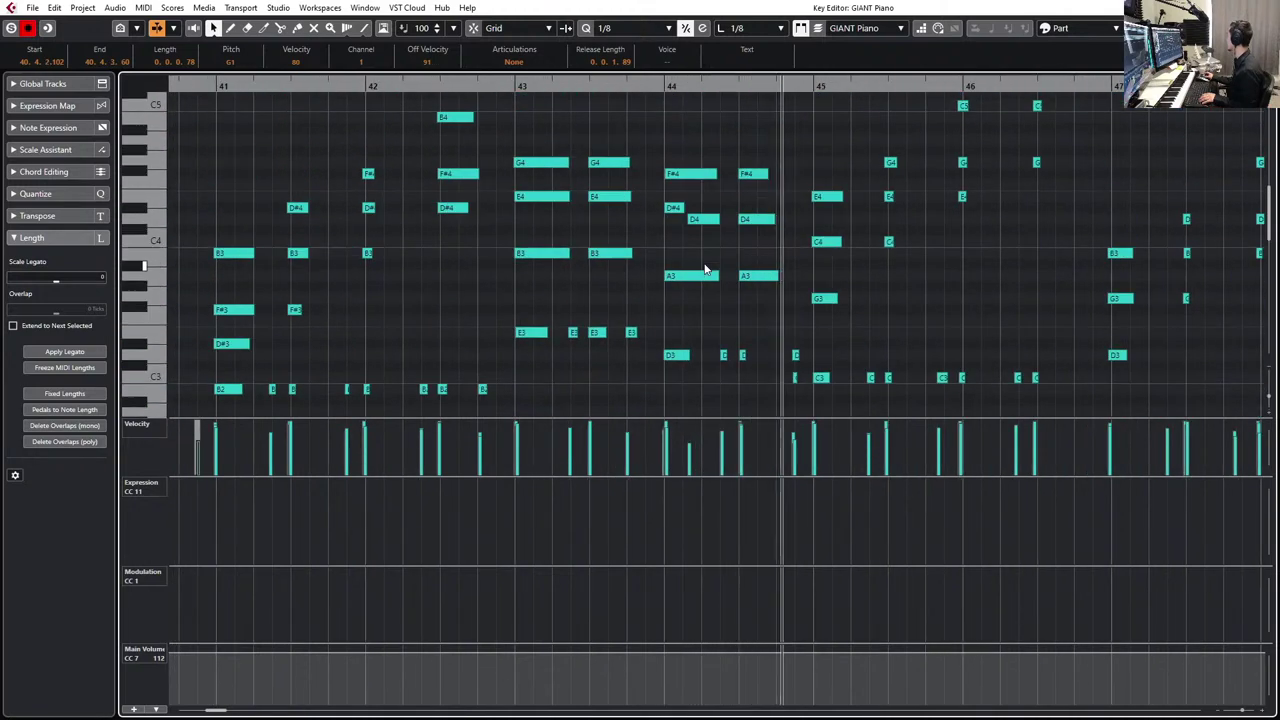
{"action": "left_click_drag", "start_coordinate": [673, 210], "coordinate": [673, 218]}
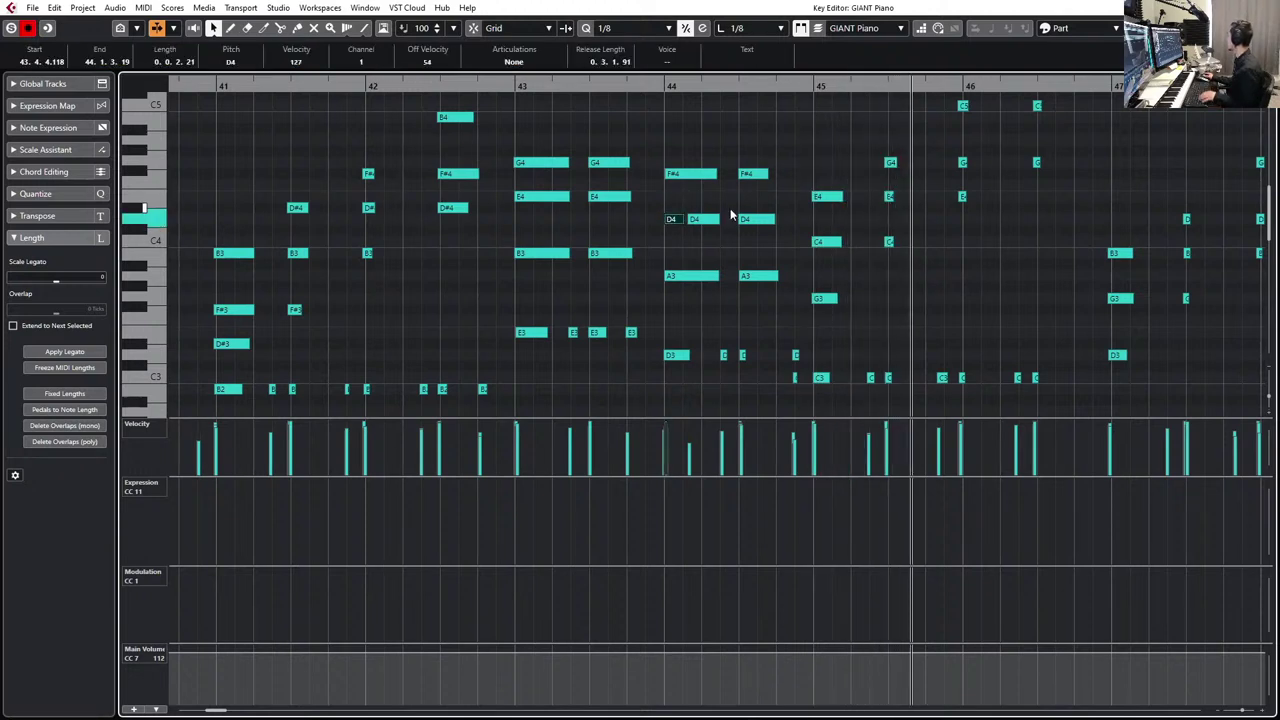
{"action": "key", "text": "Escape"}
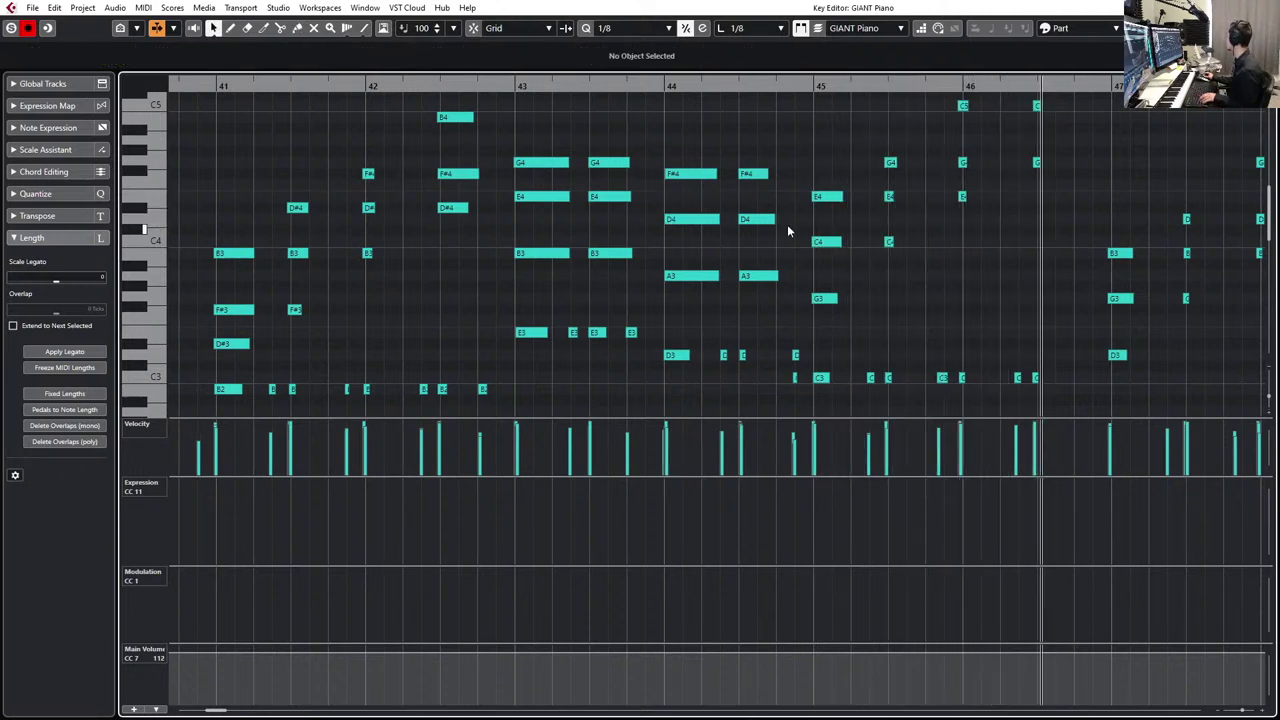
- Review the piano notes from bar 45 to bar 58 during playback
{"action": "scroll", "coordinate": [787, 224], "scroll_direction": "up", "scroll_amount": 2}
{"action": "scroll", "coordinate": [873, 281], "scroll_direction": "down", "scroll_amount": 4}
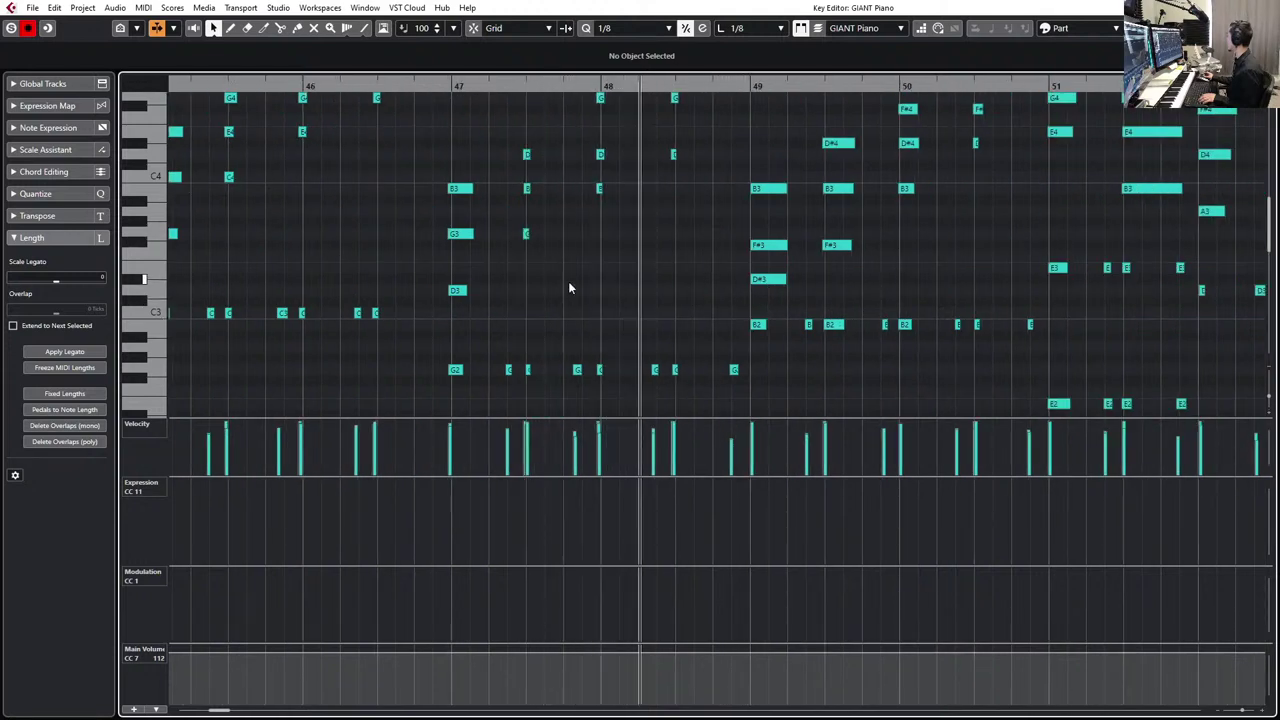
{"action": "scroll", "coordinate": [540, 222], "scroll_direction": "up", "scroll_amount": 6}
{"action": "left_click_drag", "start_coordinate": [452, 229], "coordinate": [767, 382]}
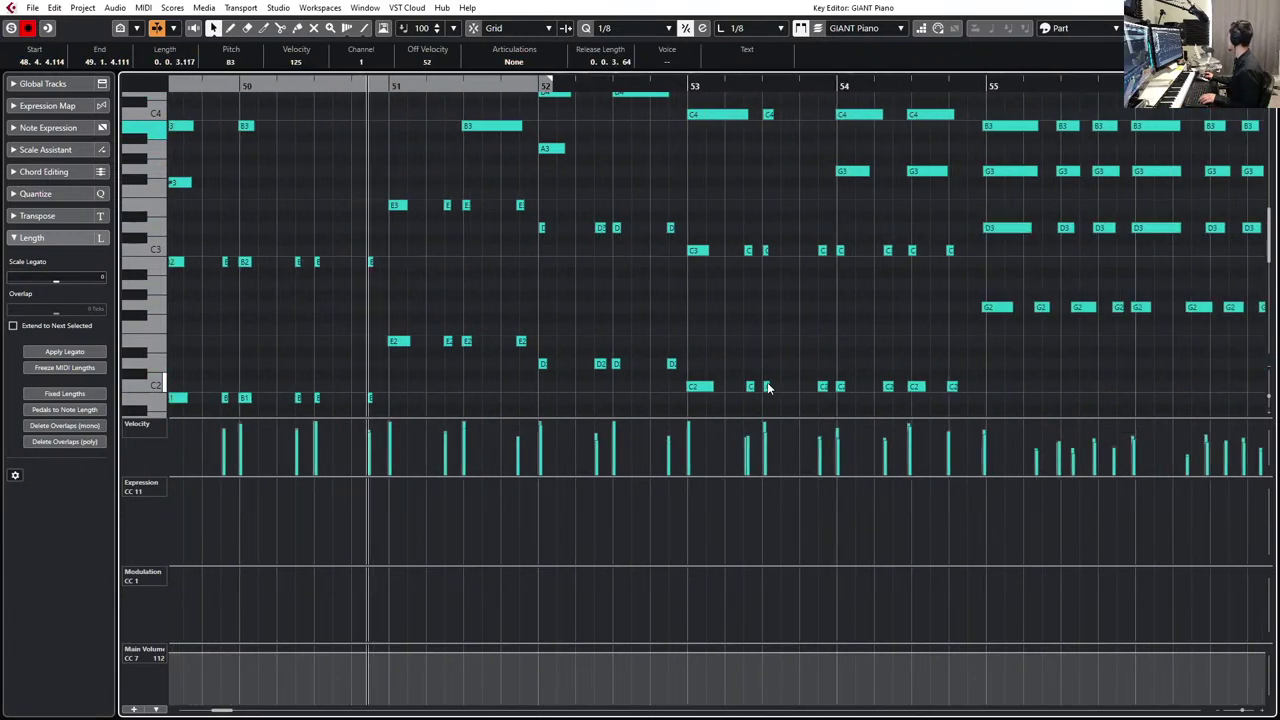
{"action": "scroll", "coordinate": [767, 382], "scroll_direction": "up", "scroll_amount": 4}
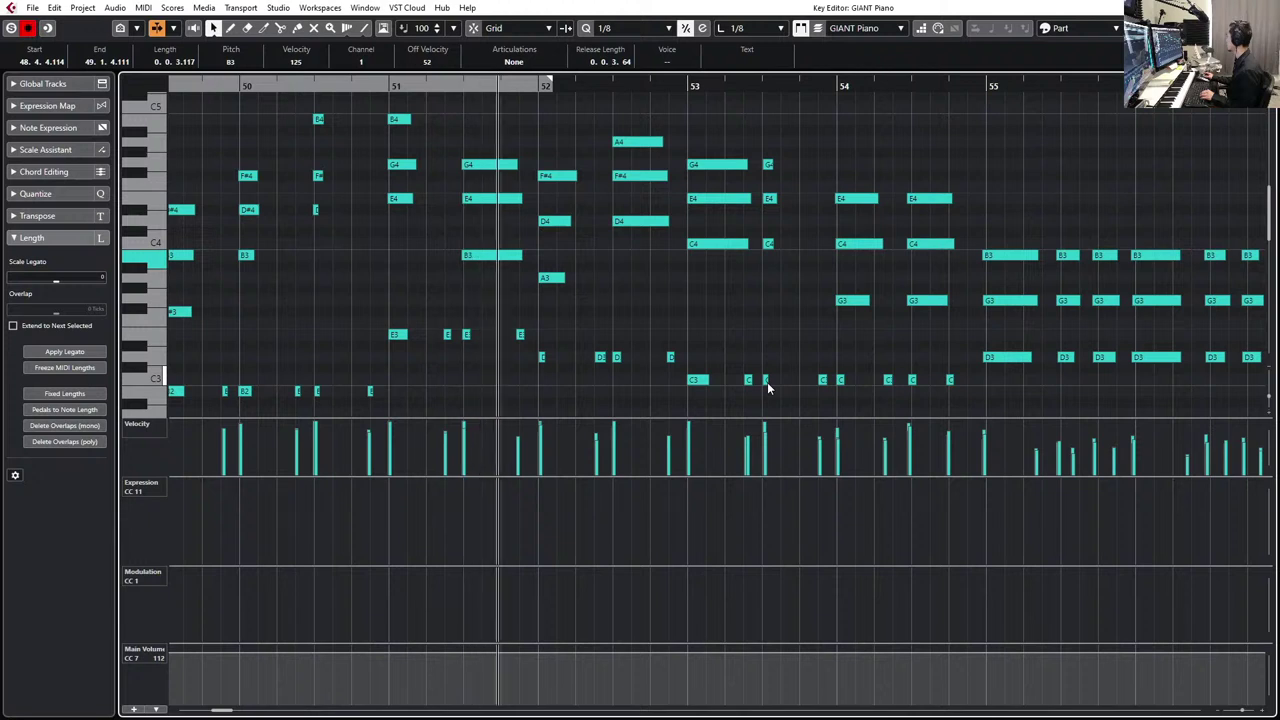
{"action": "key", "text": "Escape"}
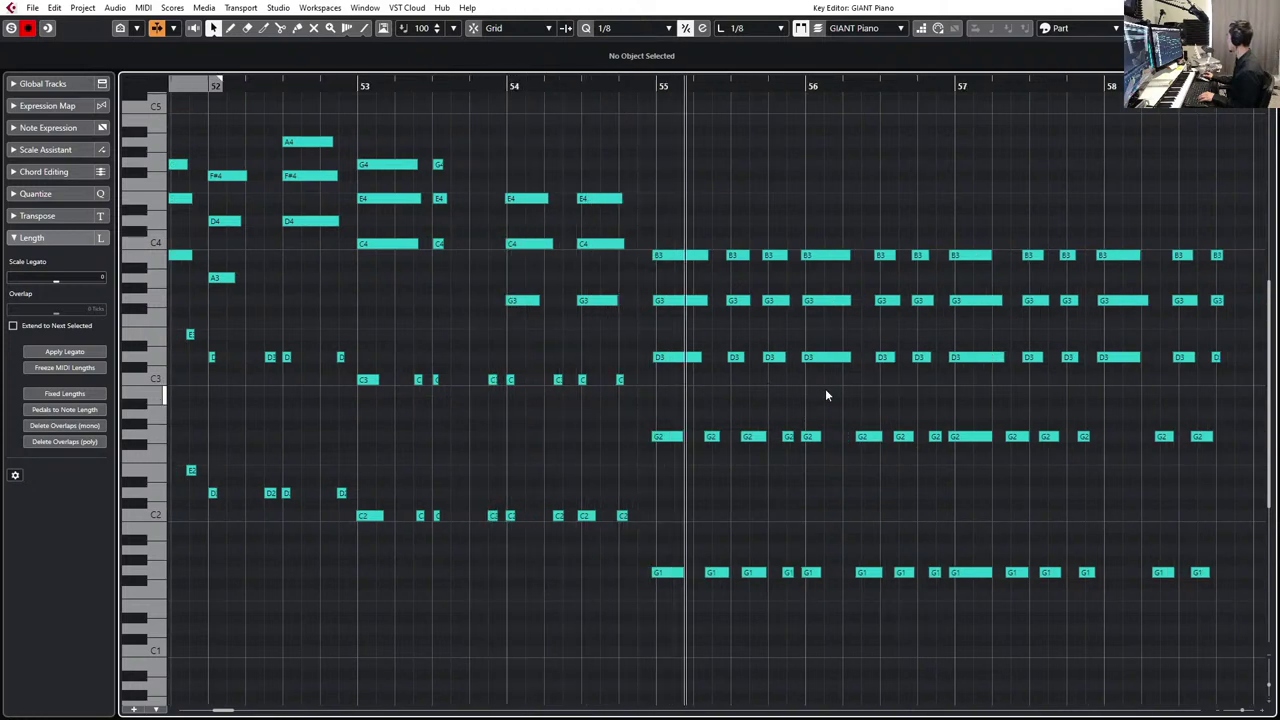
- Close the piano part, play the arrangement from around bar 17, and select the second JAEG Strings Full Ens part
{"action": "key", "text": "Escape"}
{"action": "key", "text": "KP_Subtract"}
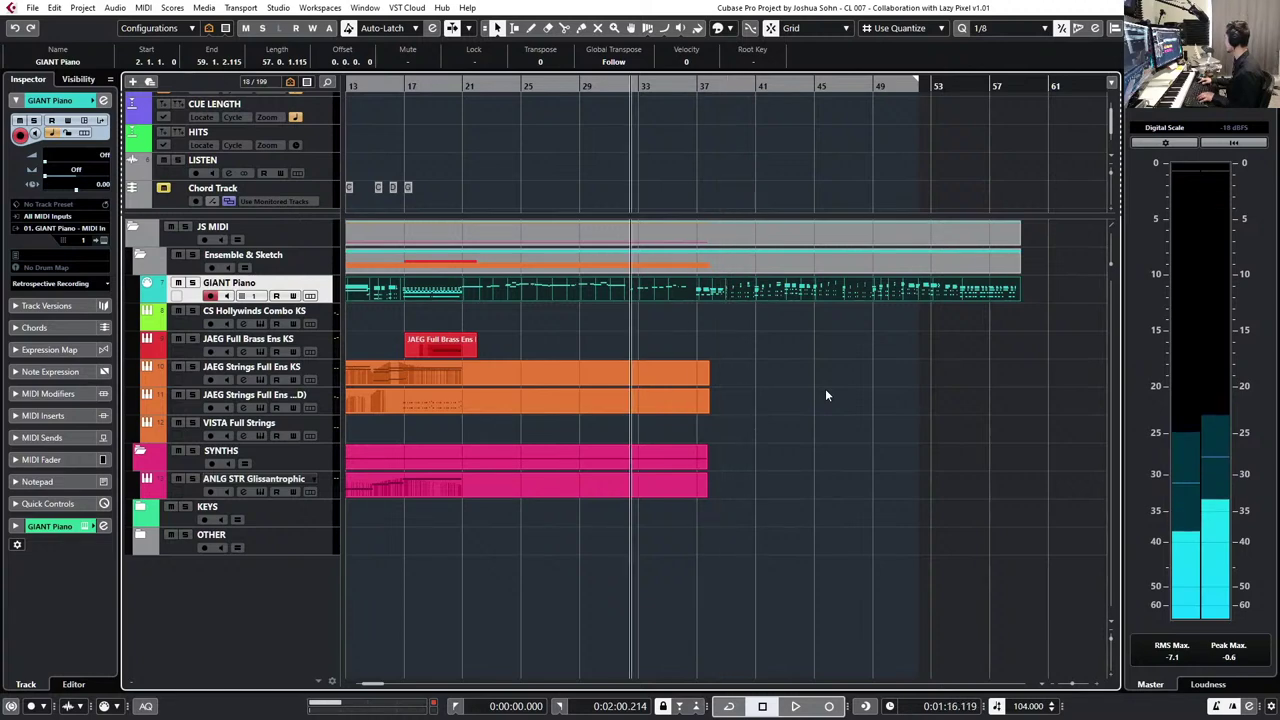
{"action": "key", "text": "g"}
{"action": "key", "text": "h"}
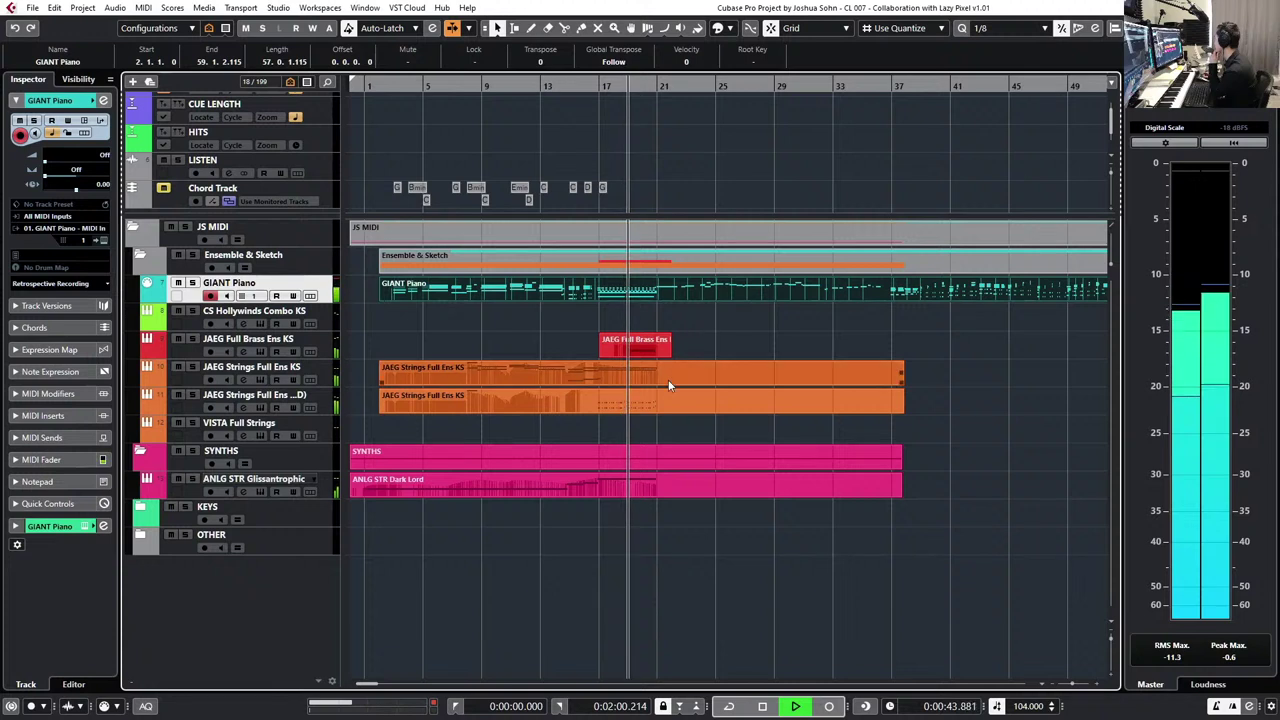
{"action": "left_click", "coordinate": [669, 384]}
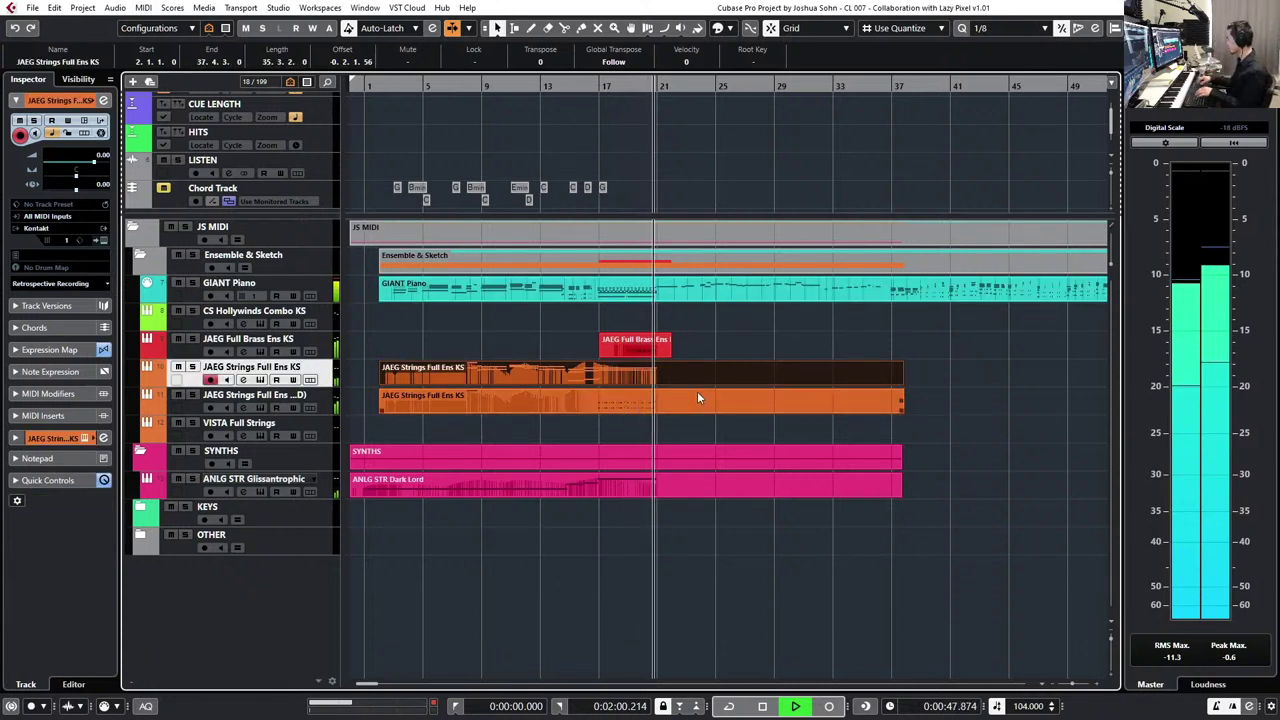
{"action": "left_click", "coordinate": [698, 398]}
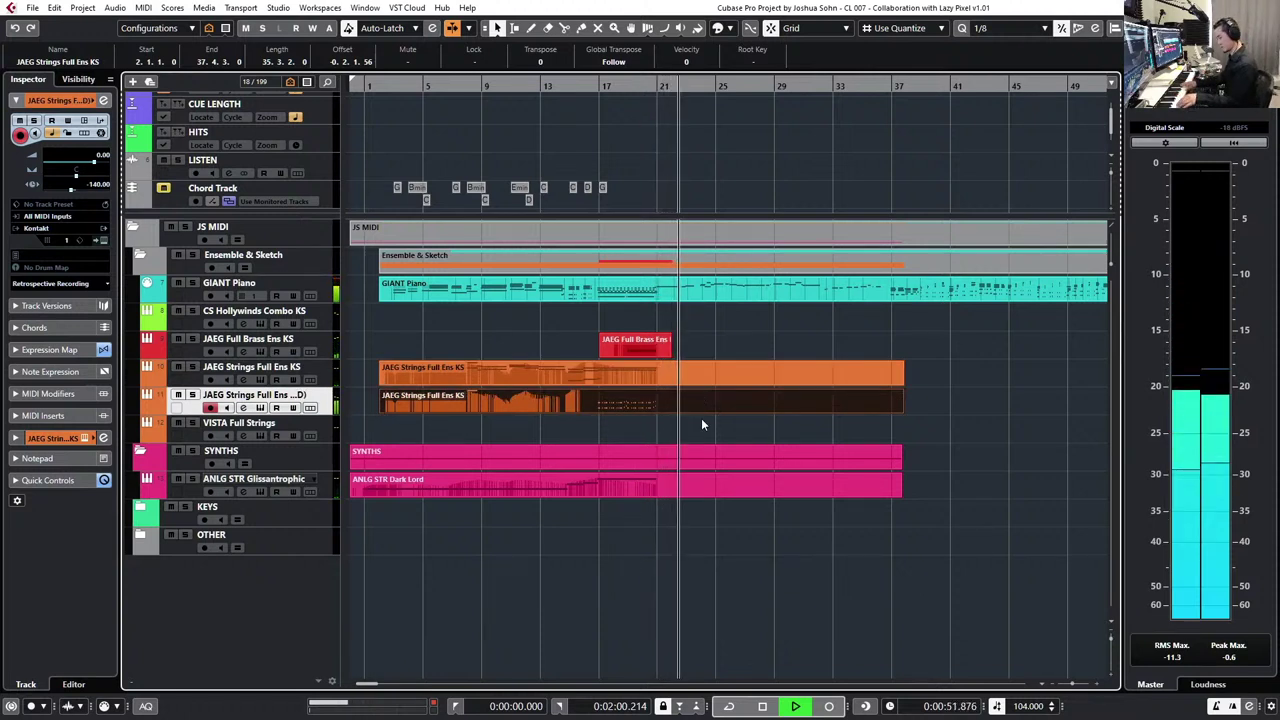
- Play the arrangement repeatedly from around bar 15 up to about bar 28 to rehearse the second strings part
{"action": "key", "text": "space"}
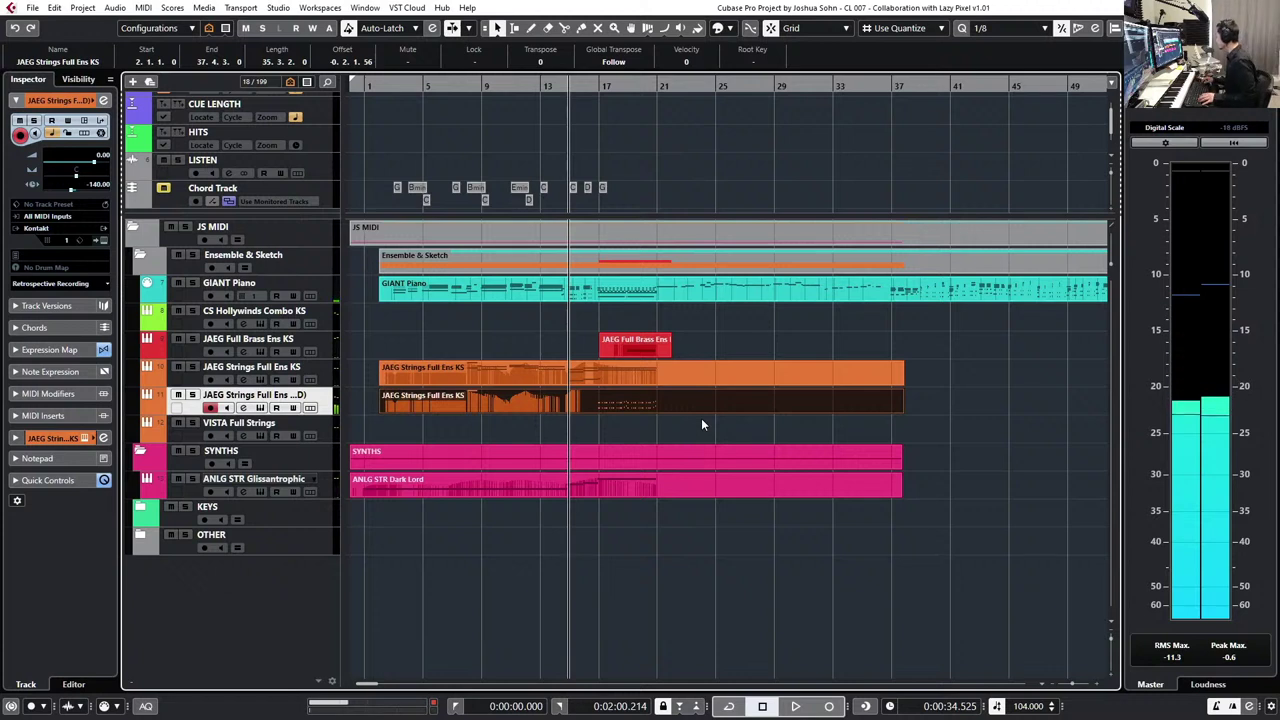
{"action": "key", "text": "space"}
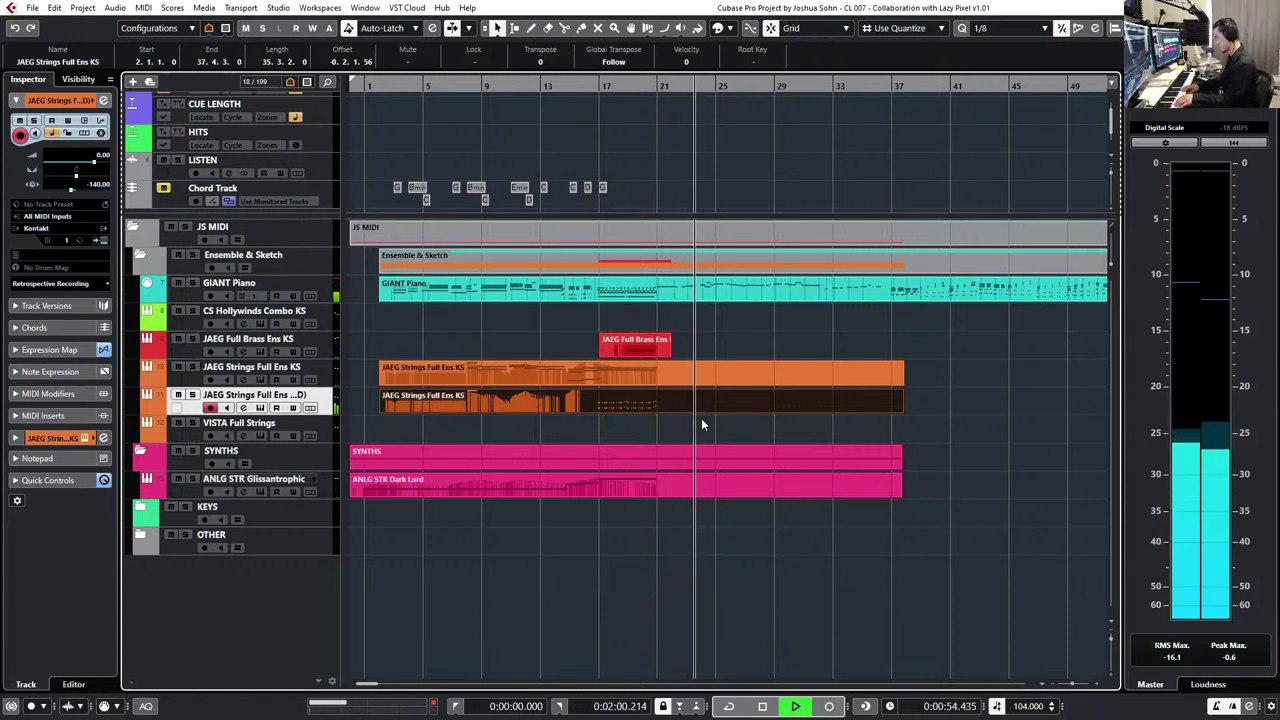
{"action": "key", "text": "space"}
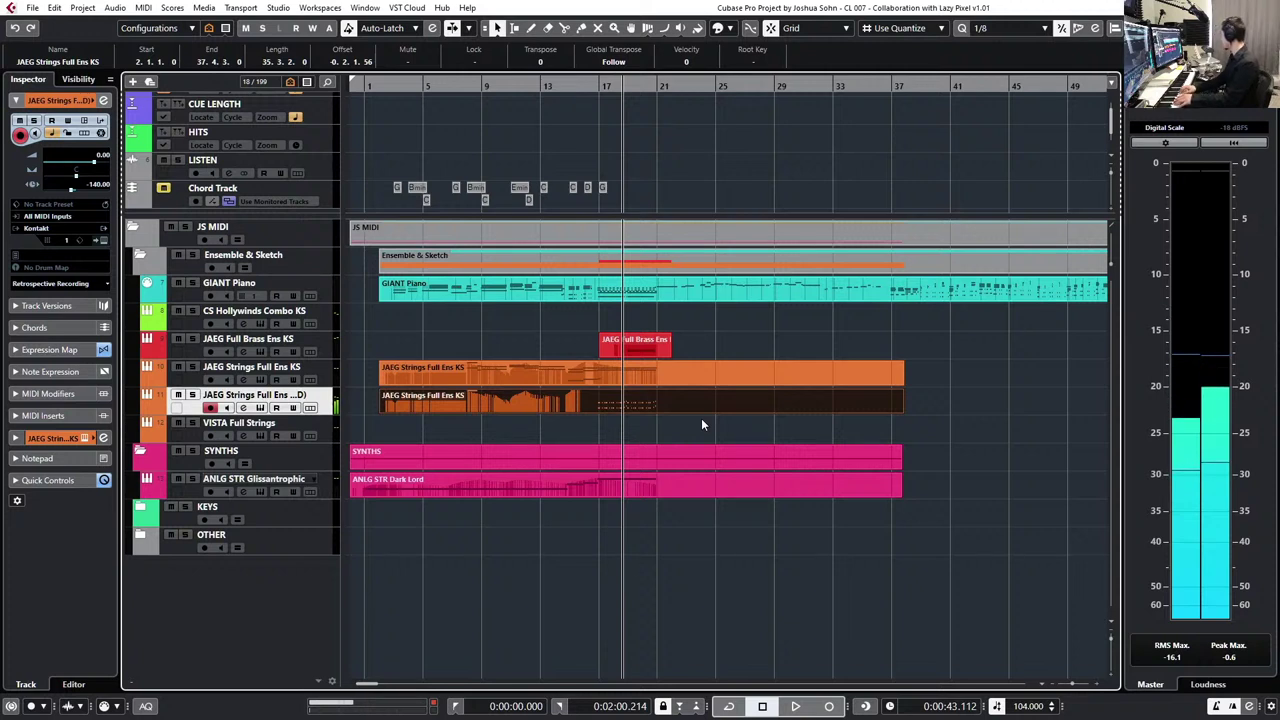
{"action": "key", "text": "space"}
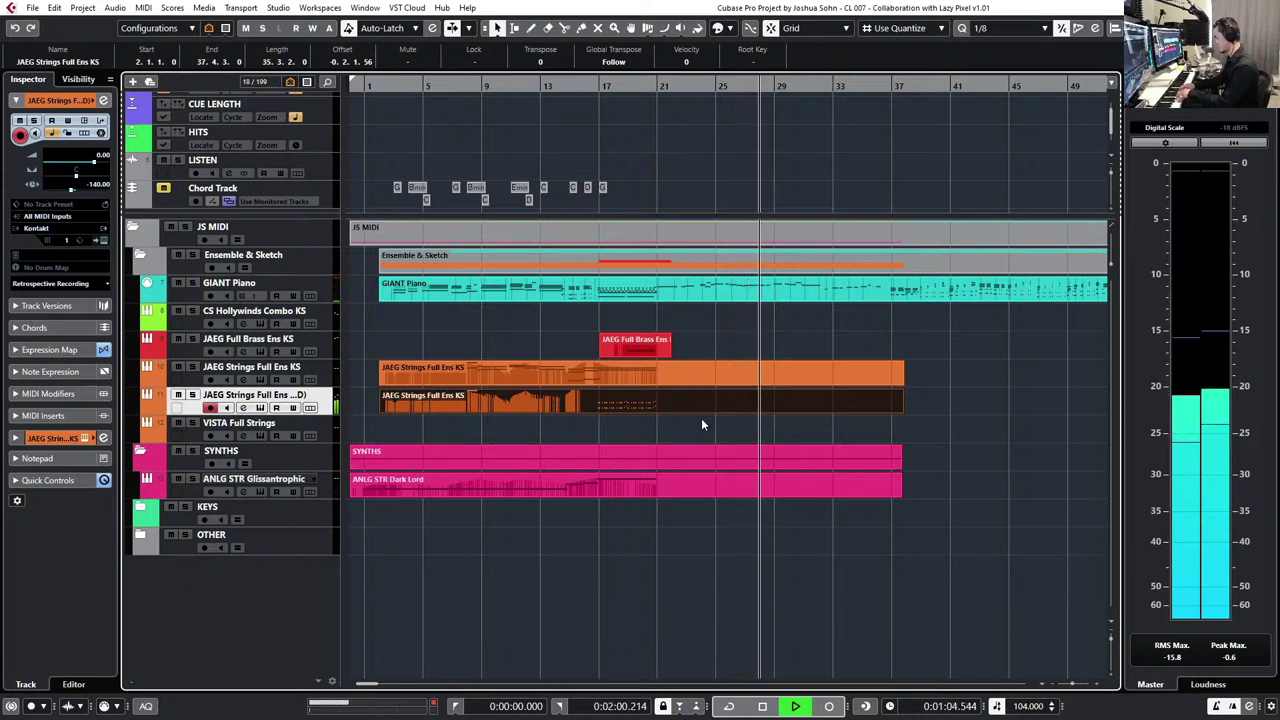
{"action": "key", "text": "space"}
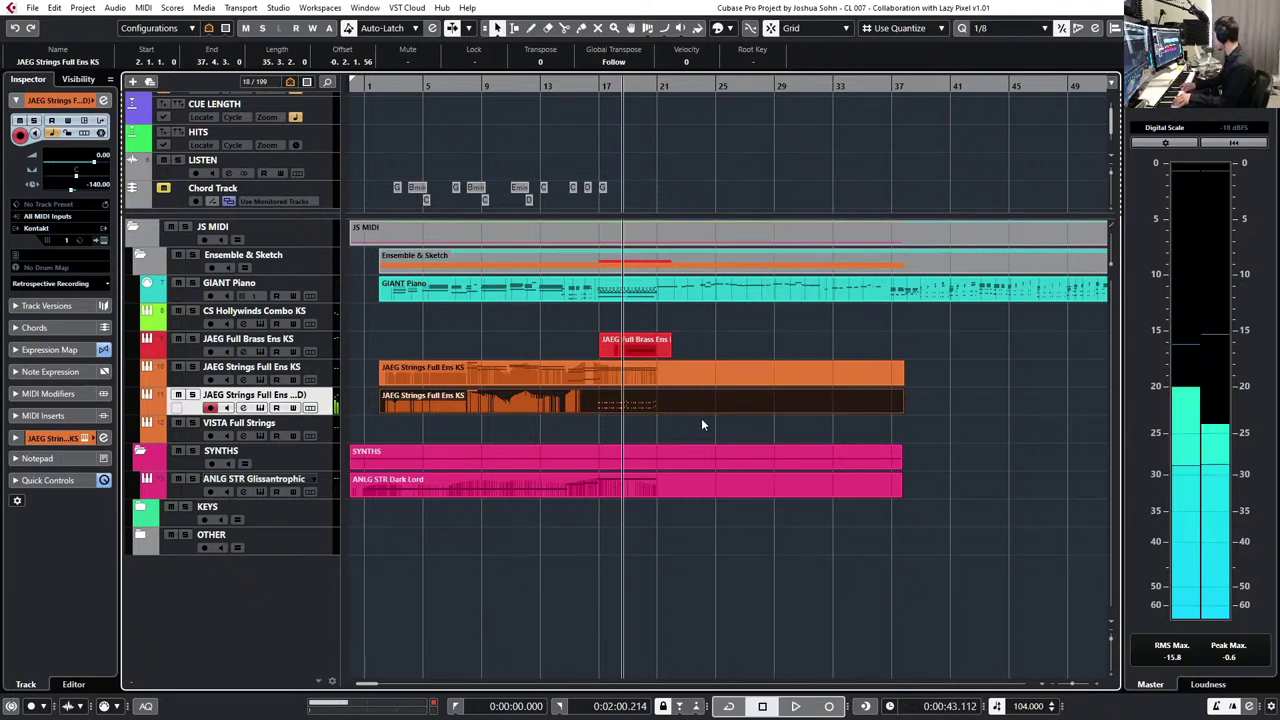
{"action": "key", "text": "KP_Multiply"}
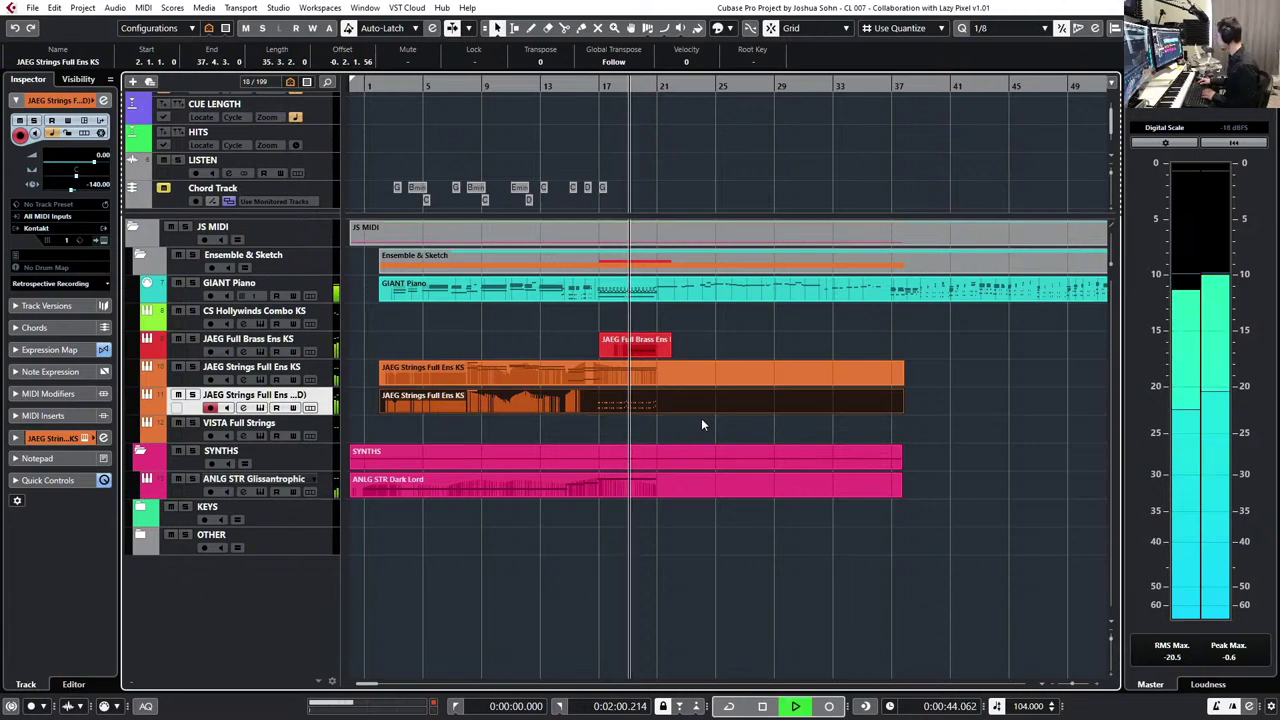
- Open the second JAEG Strings Full Ens part and play it from about bar 18 through the empty bars after bar 20
{"action": "double_click", "coordinate": [717, 401]}
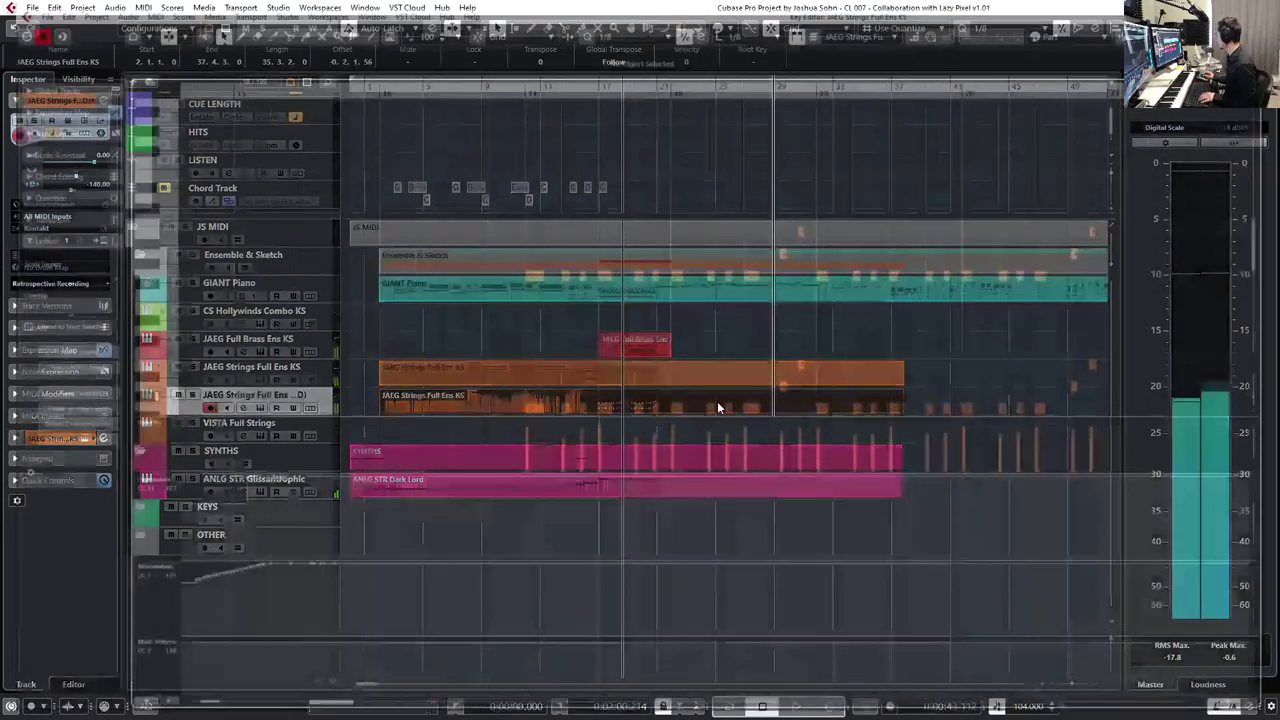
{"action": "key", "text": "h"}
{"action": "key", "text": "h"}
{"action": "key", "text": "h"}
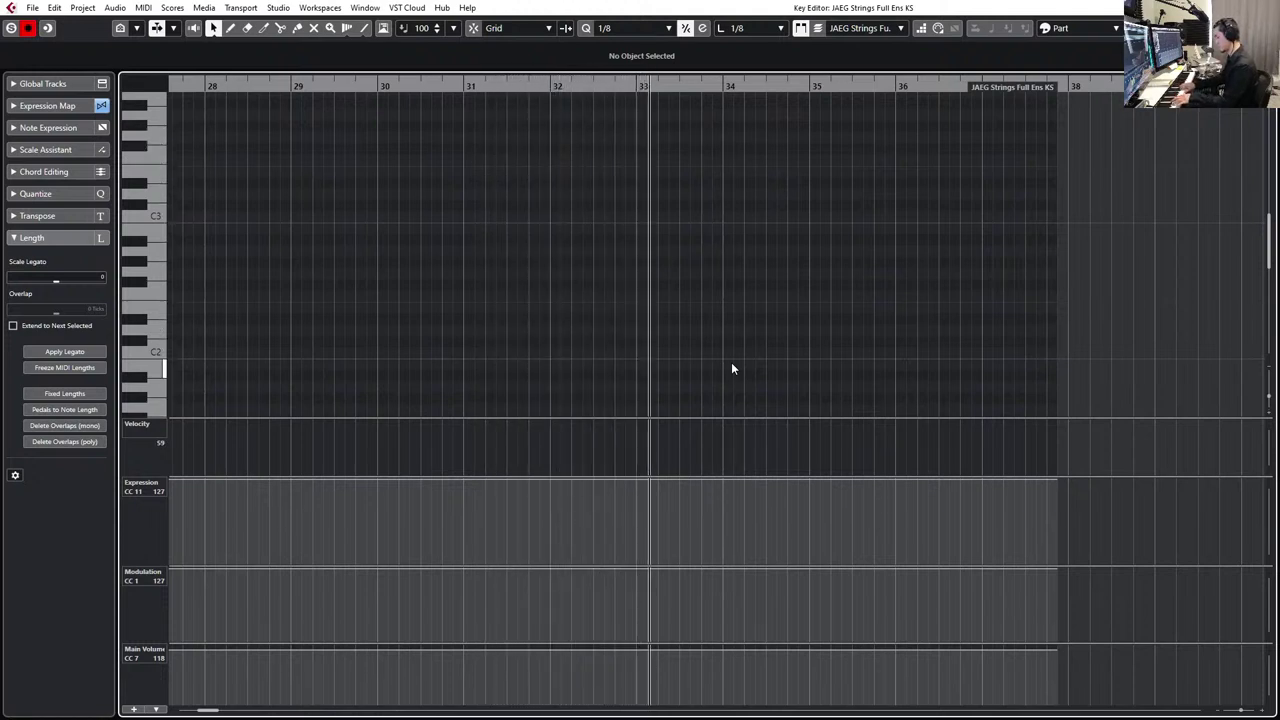
{"action": "key", "text": "space"}
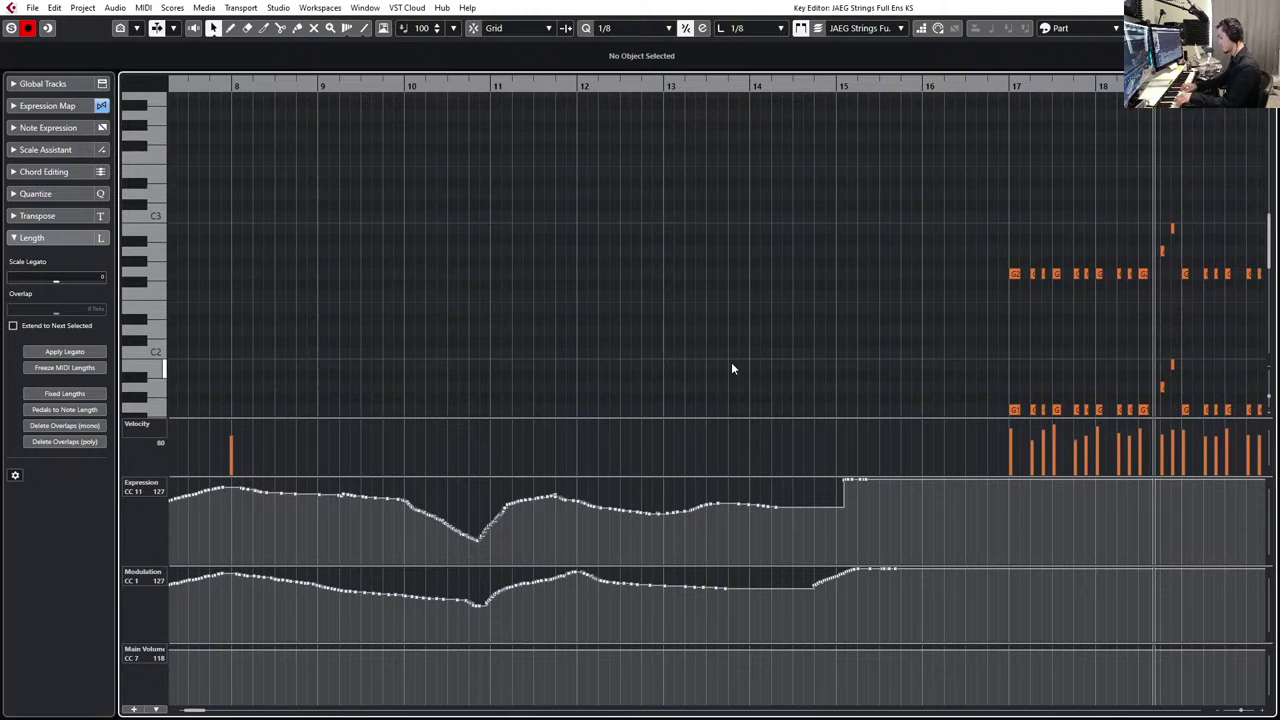
{"action": "scroll", "coordinate": [900, 290], "scroll_direction": "up", "scroll_amount": 2}
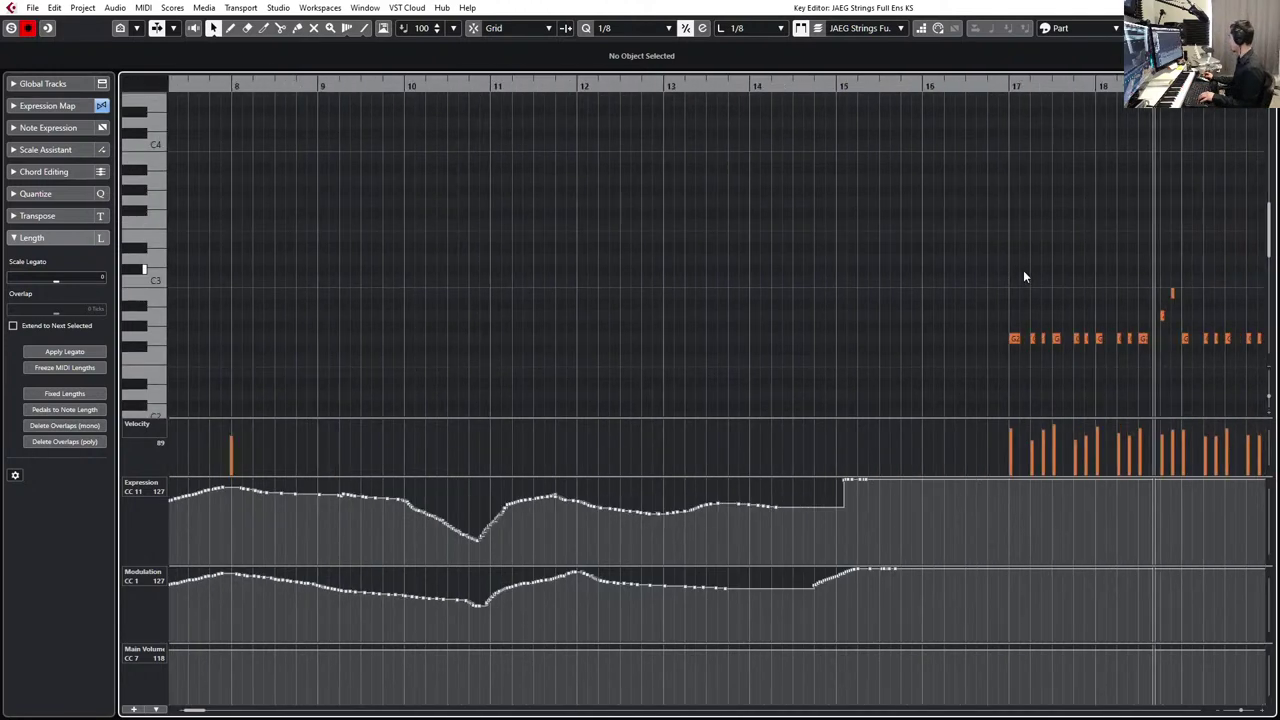
{"action": "scroll", "coordinate": [1023, 276], "scroll_direction": "right", "scroll_amount": 6}
{"action": "scroll", "coordinate": [1023, 276], "scroll_direction": "down", "scroll_amount": 2}
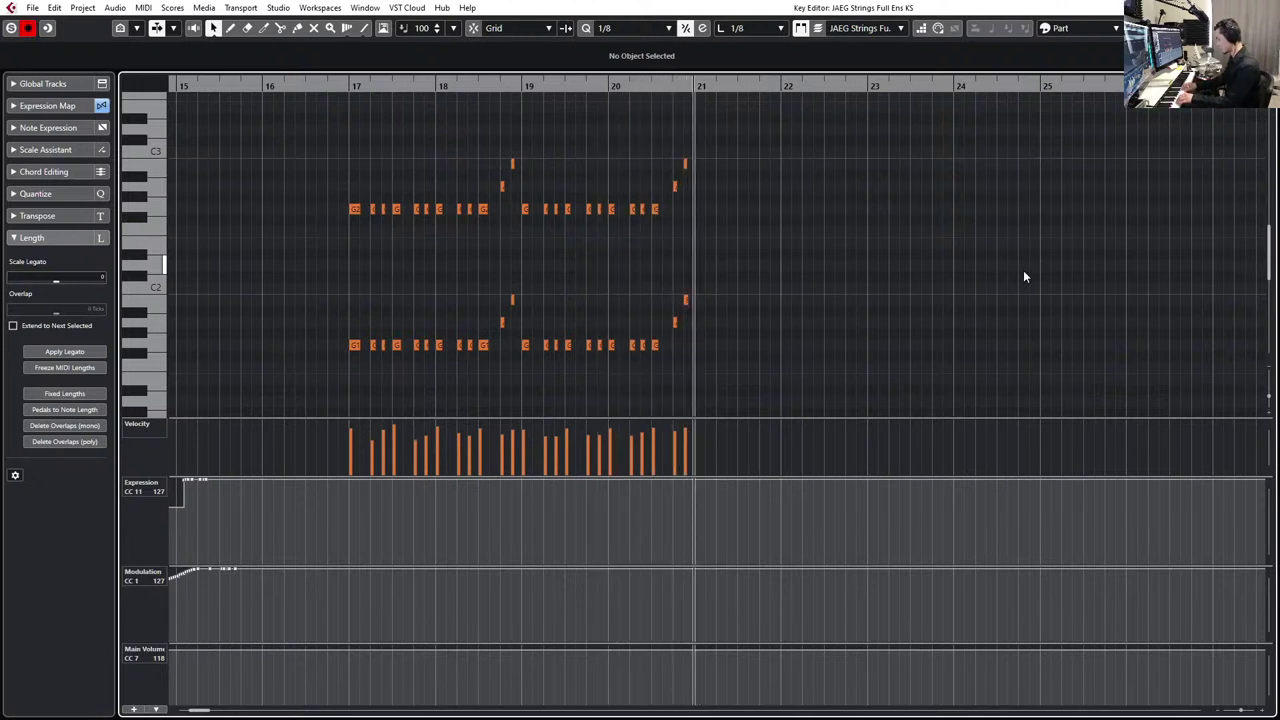
{"action": "key", "text": "space"}
{"action": "key", "text": "space"}
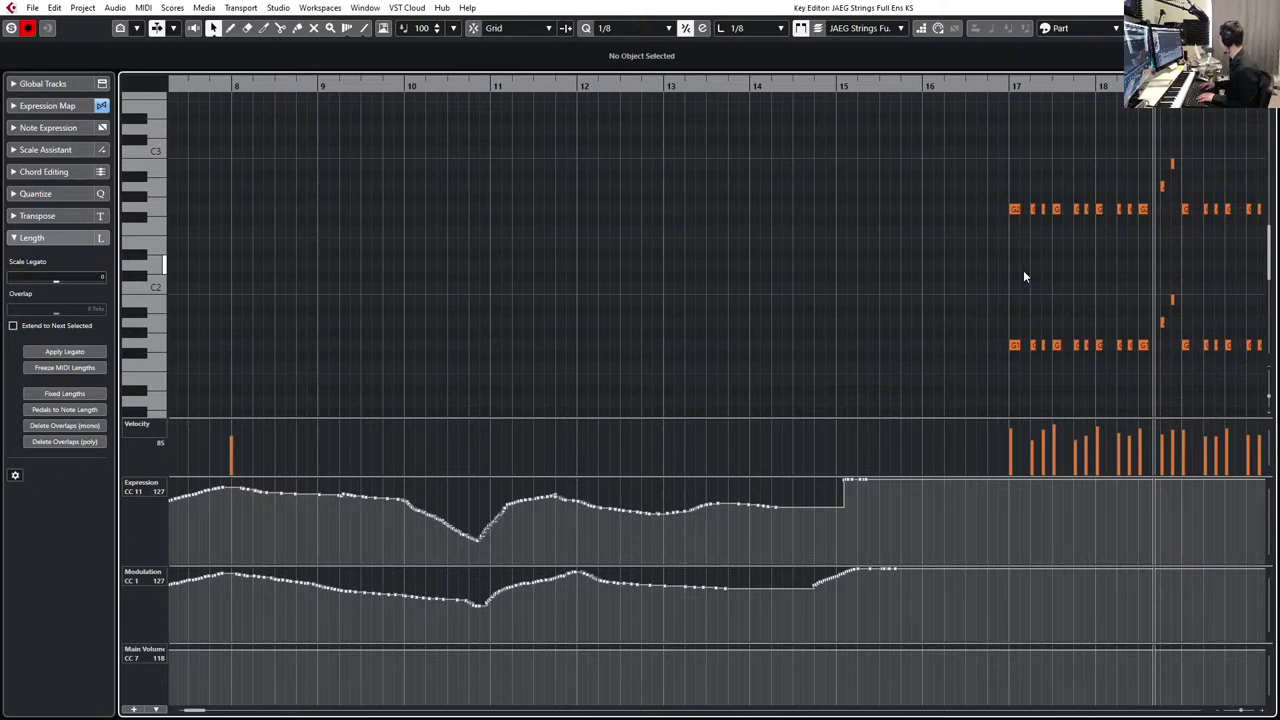
- Check the GIANT Piano part's notes around bars 12 to 22 and slow the project tempo to 80 BPM
{"action": "key", "text": "ctrl+e"}
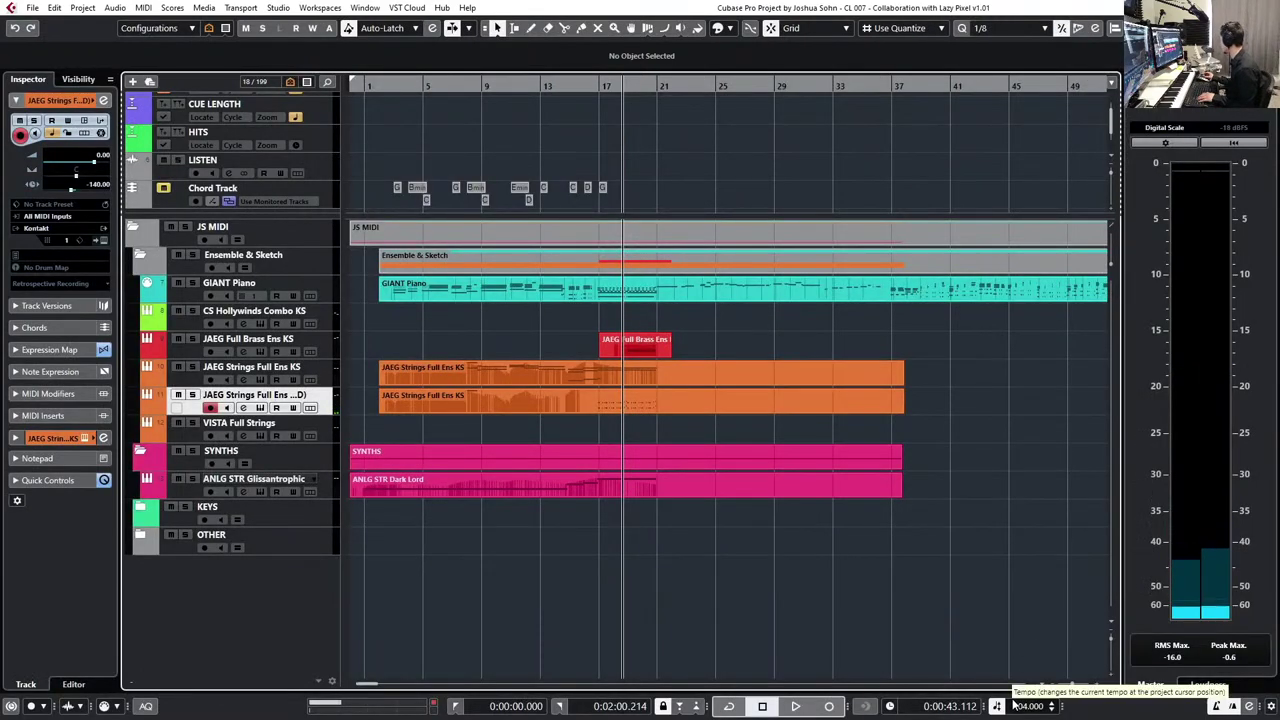
{"action": "double_click", "coordinate": [726, 292]}
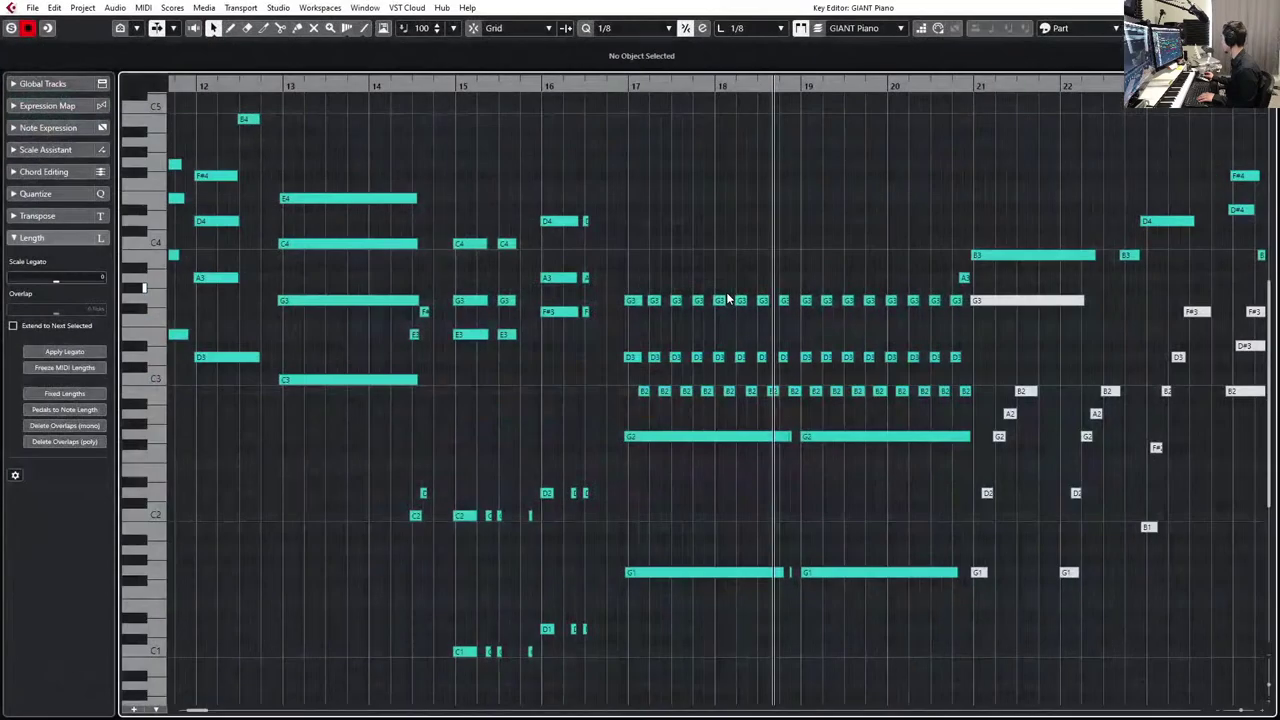
{"action": "key", "text": "ctrl+e"}
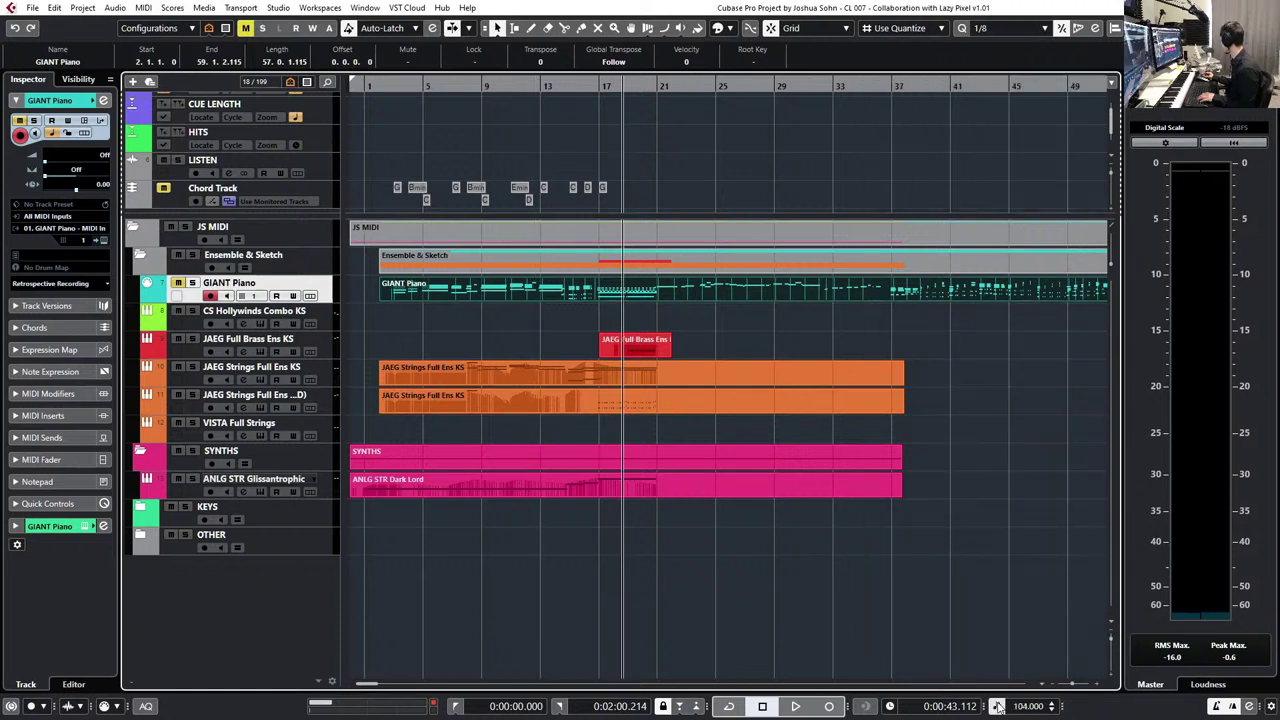
{"action": "scroll", "coordinate": [997, 706], "scroll_direction": "down", "scroll_amount": 20}
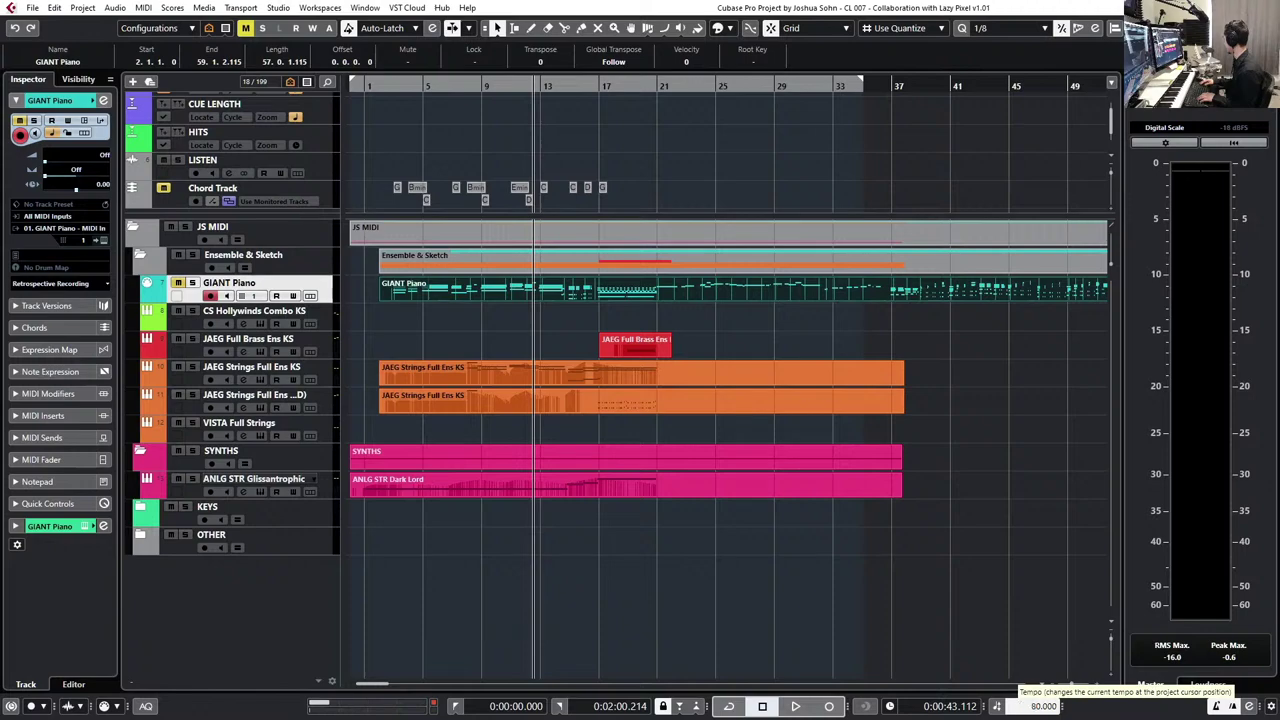
{"action": "key", "text": "space"}
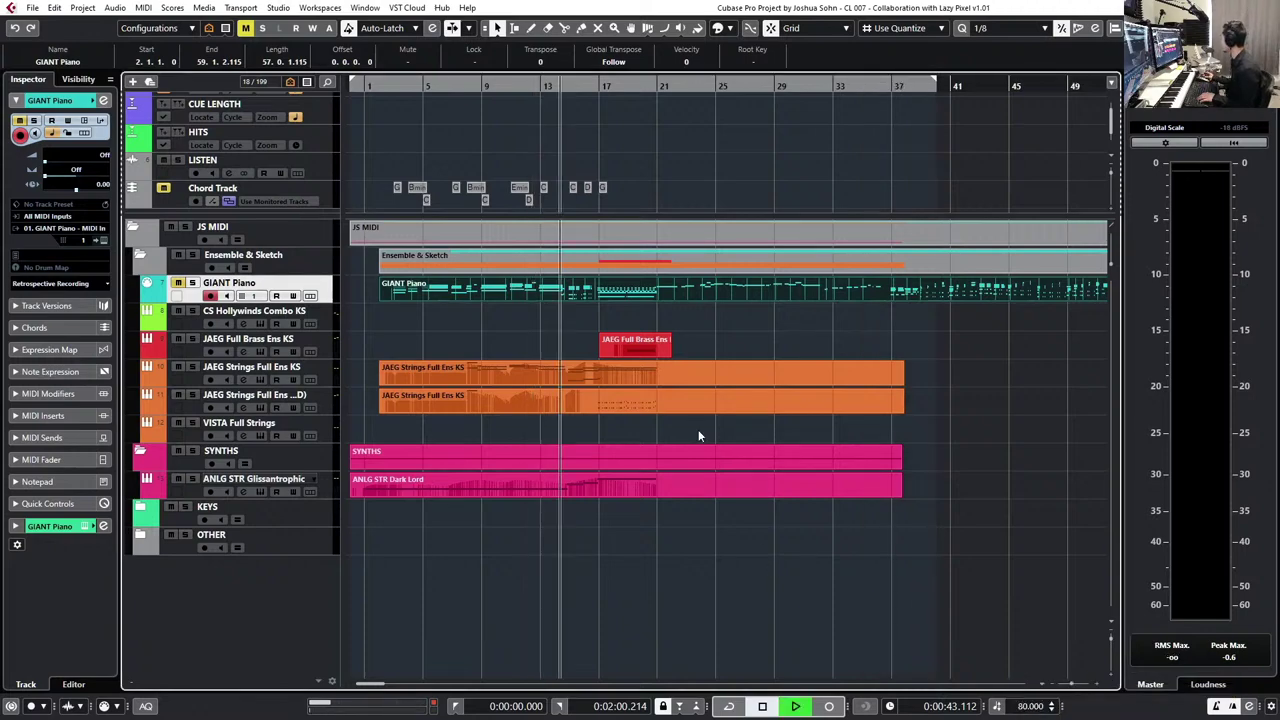
- Reopen the second JAEG Strings Full Ens part and move the project cursor to bar 19
{"action": "double_click", "coordinate": [672, 398]}
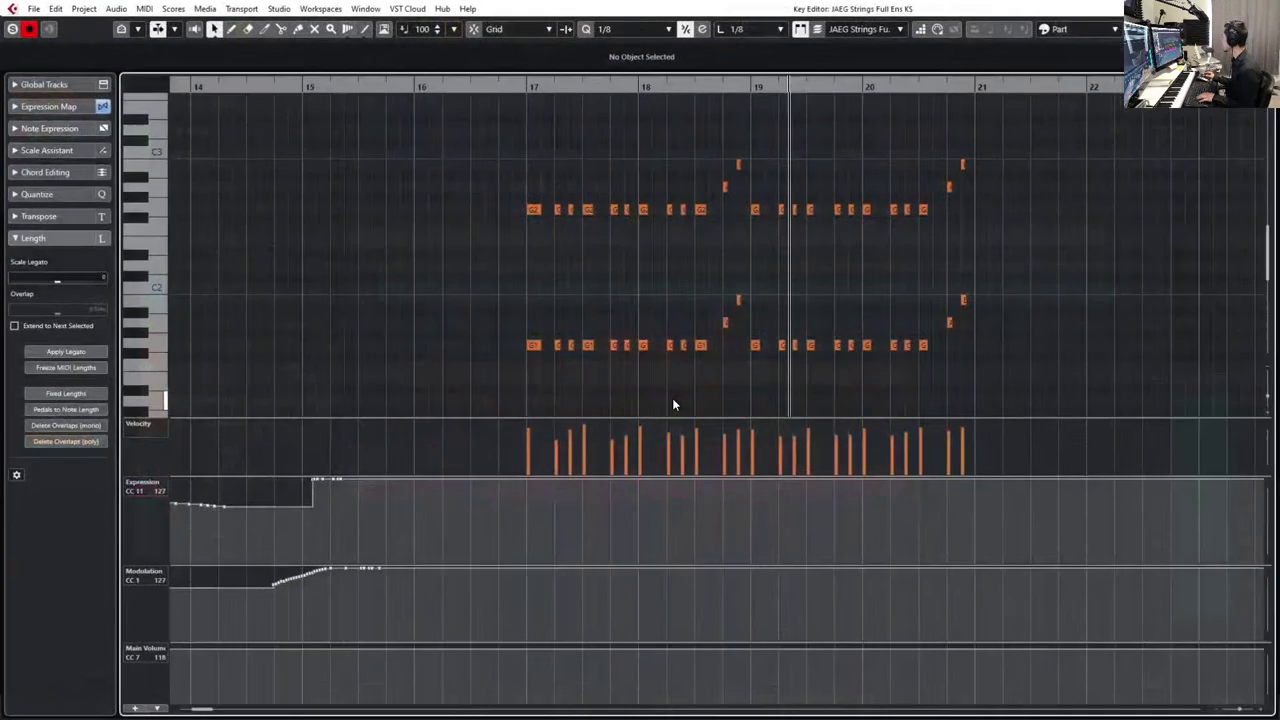
{"action": "key", "text": "h"}
{"action": "key", "text": "h"}
{"action": "key", "text": "h"}
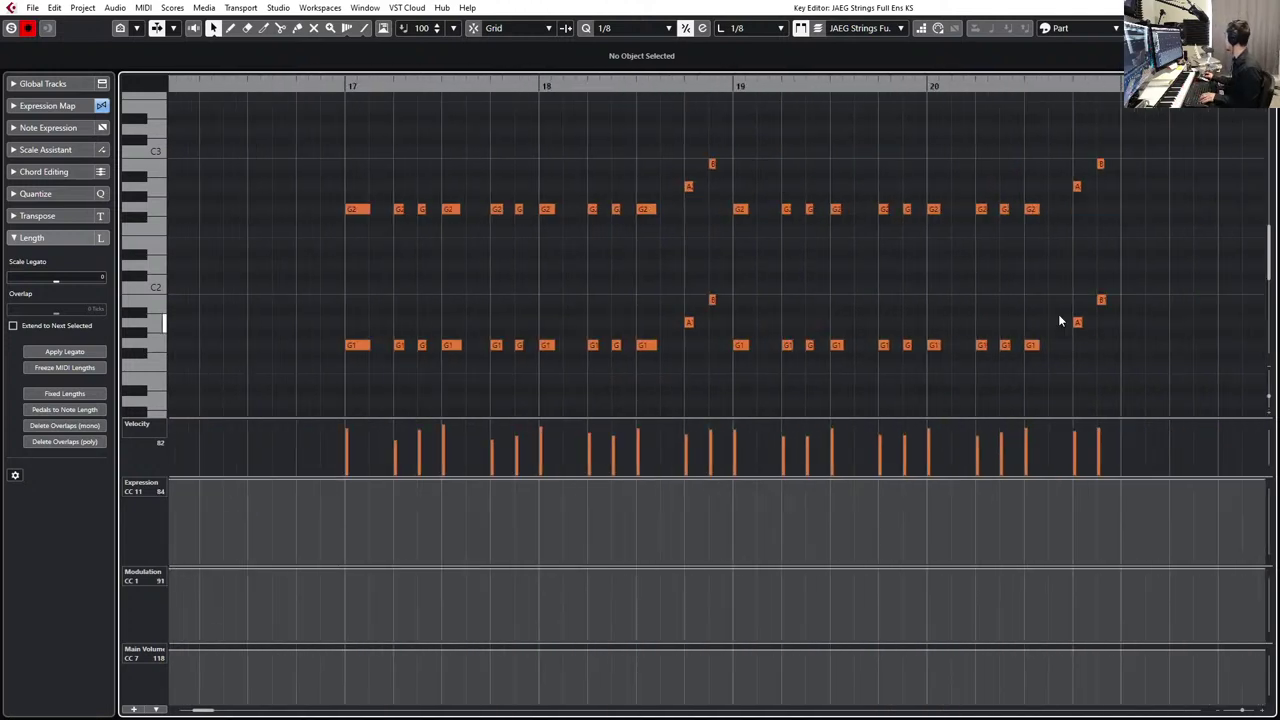
{"action": "key", "text": "space"}
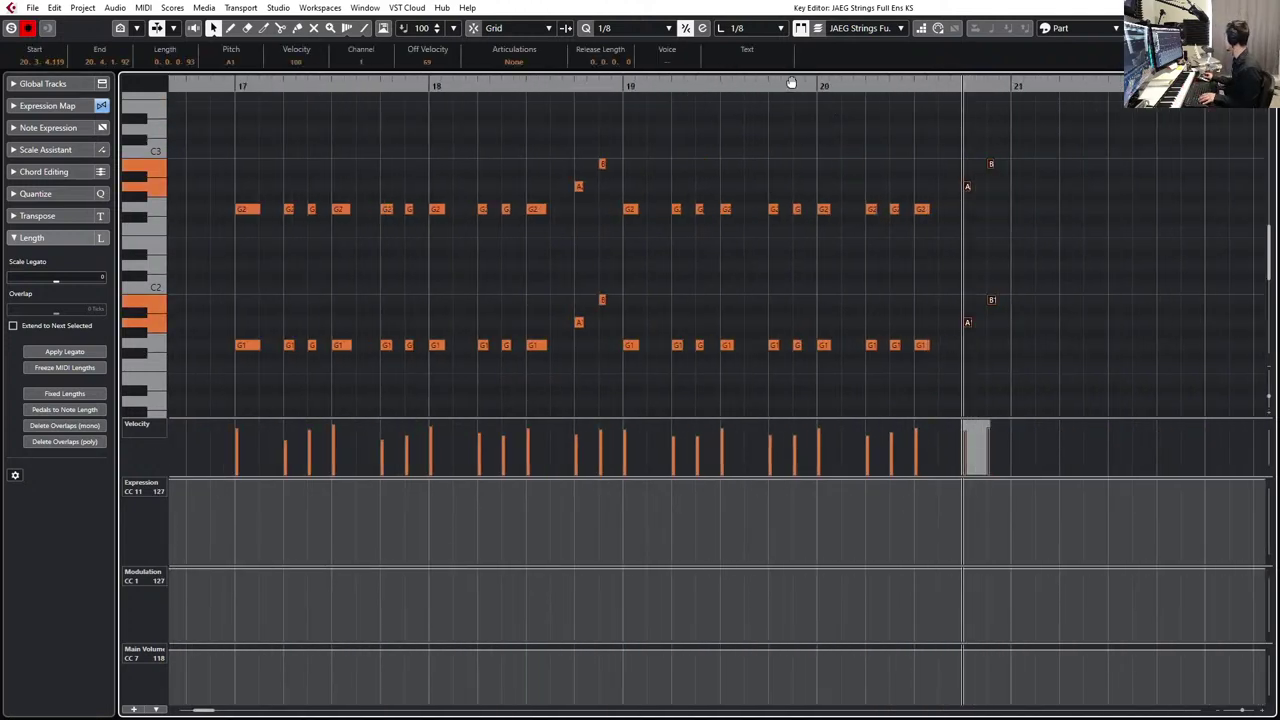
{"action": "left_click", "coordinate": [626, 86]}
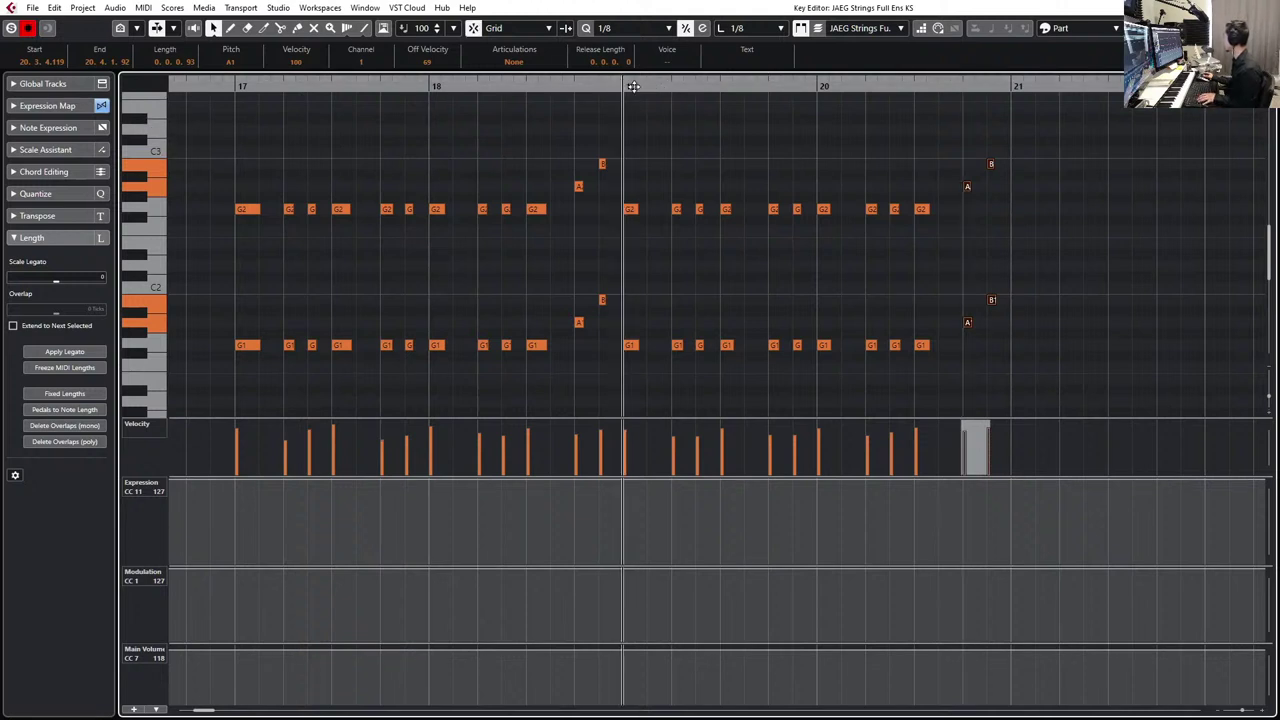
- Try to record an alternating eighth-note string pattern on G1, D2, B2 and D3 from bar 21, and undo the take
{"action": "key", "text": "space"}
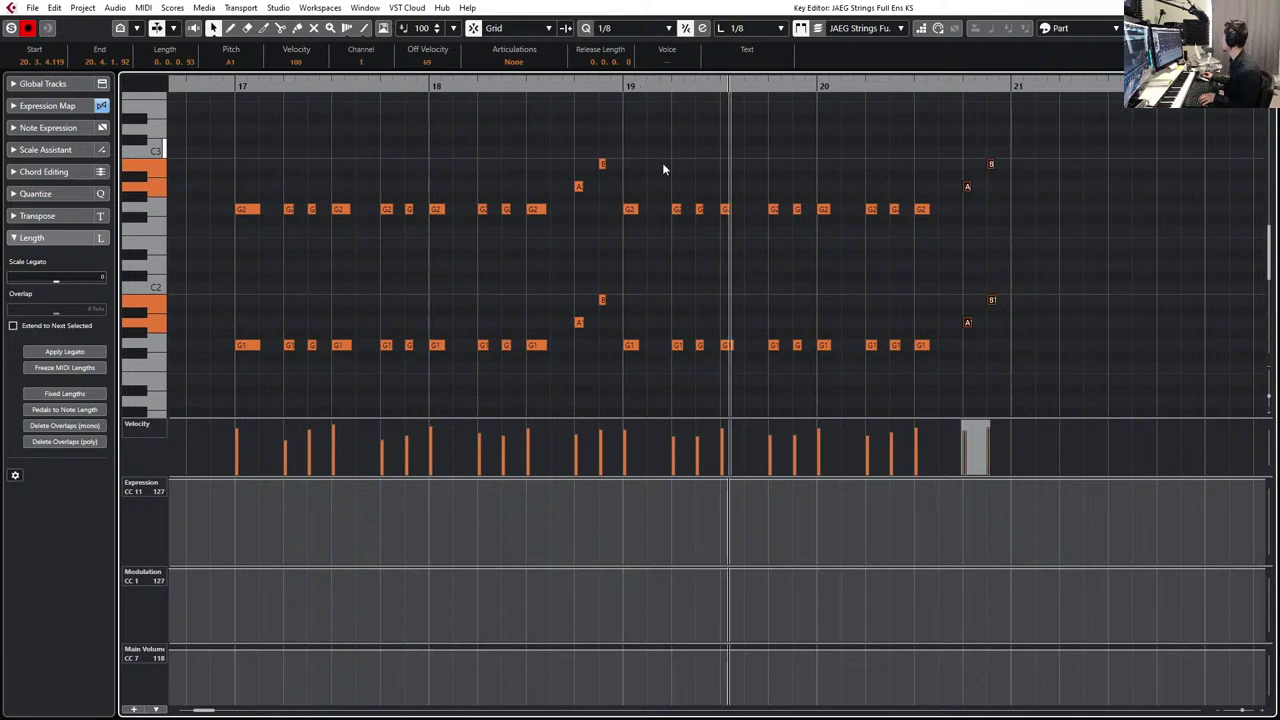
{"action": "scroll", "coordinate": [674, 183], "scroll_direction": "right", "scroll_amount": 3}
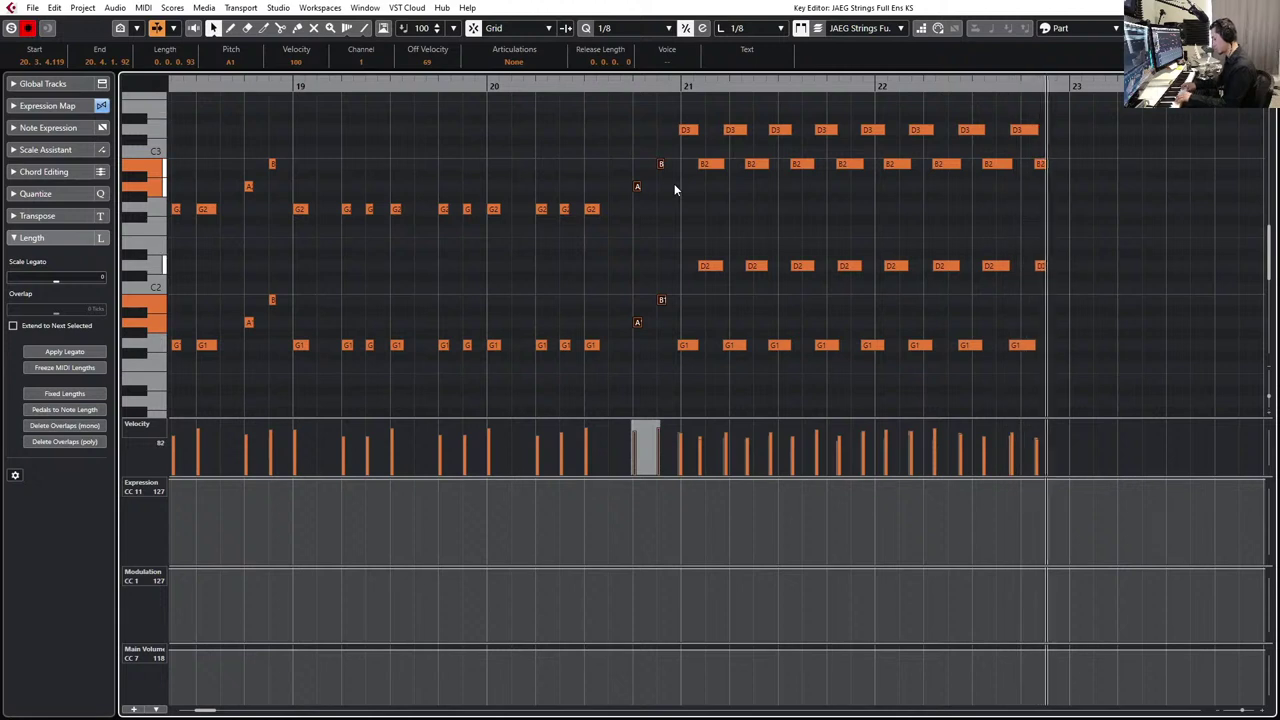
{"action": "key", "text": "space"}
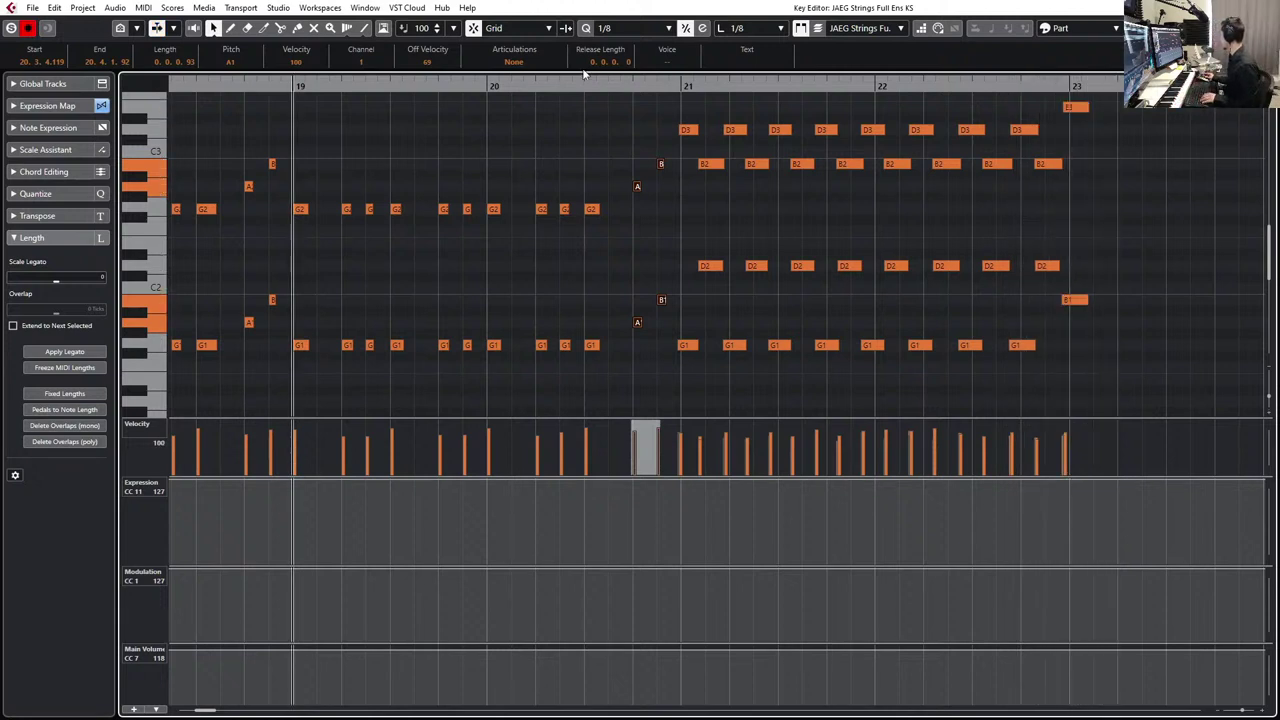
{"action": "left_click", "coordinate": [496, 83]}
{"action": "key", "text": "ctrl+z"}
- Try two more takes of the alternating string pattern, from bar 21 into about bar 26
{"action": "key", "text": "space"}
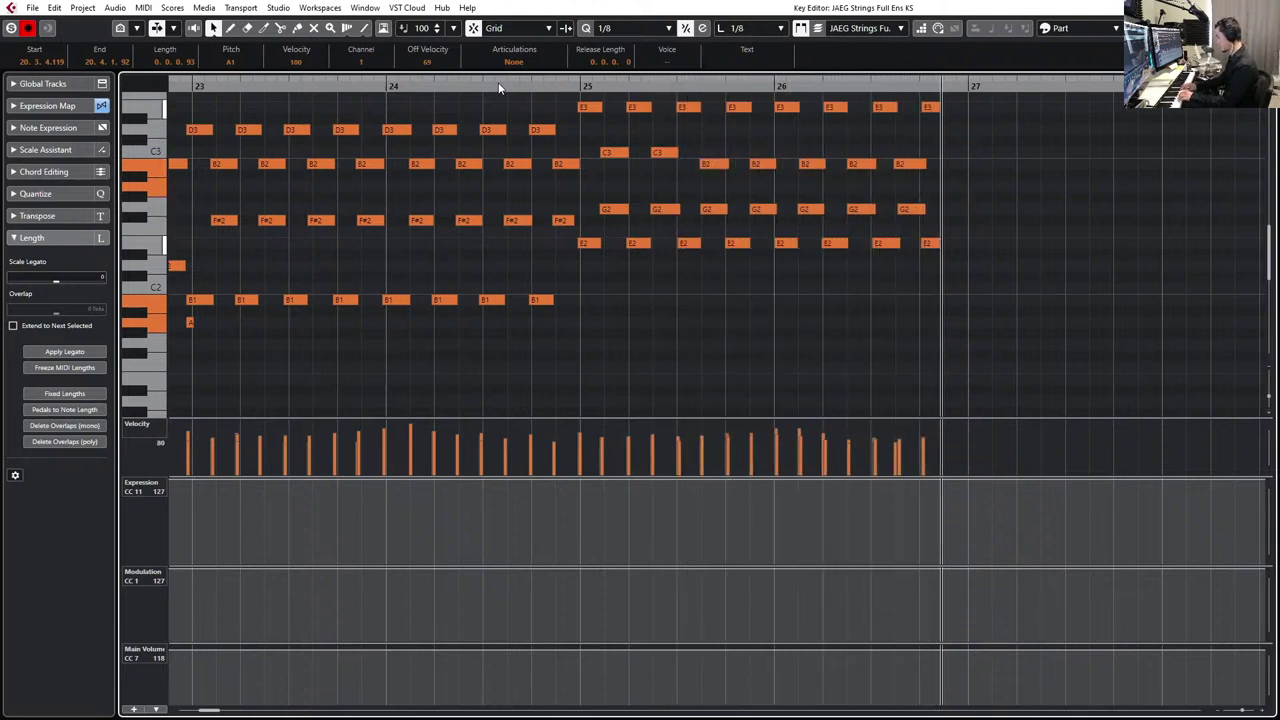
{"action": "key", "text": "space"}
{"action": "scroll", "coordinate": [728, 192], "scroll_direction": "right", "scroll_amount": 10}
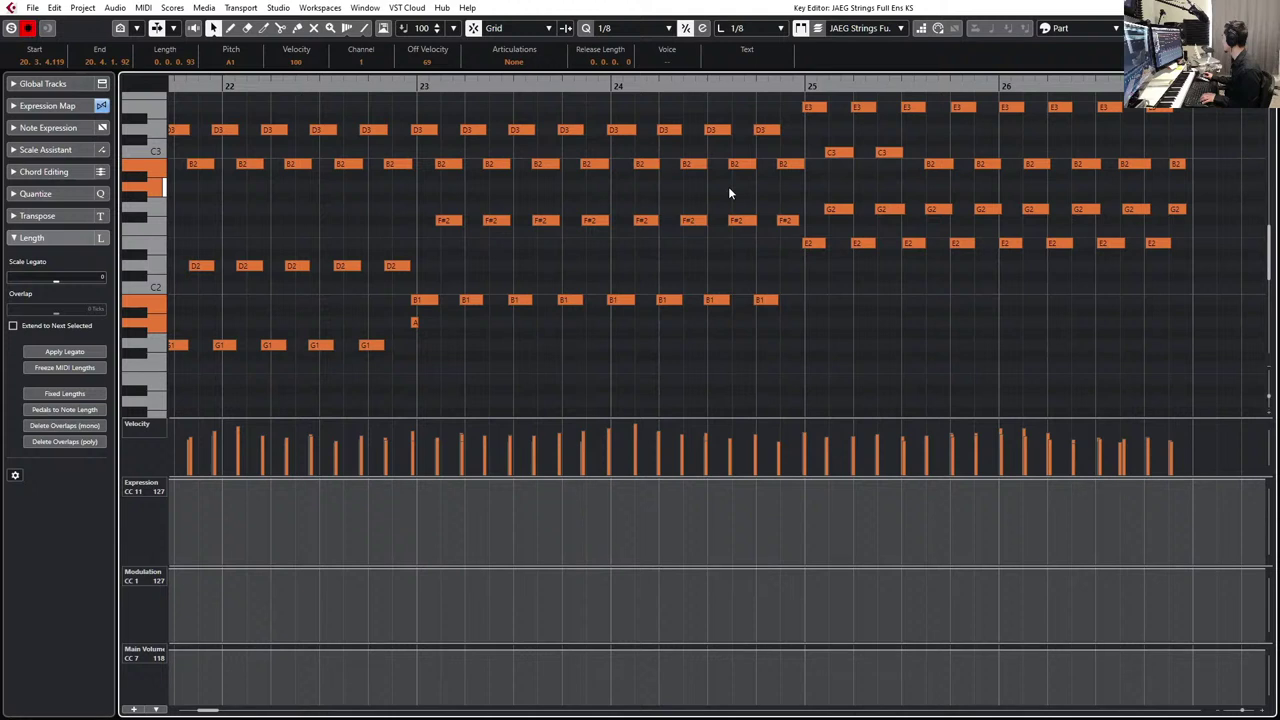
{"action": "key", "text": "ctrl+z"}
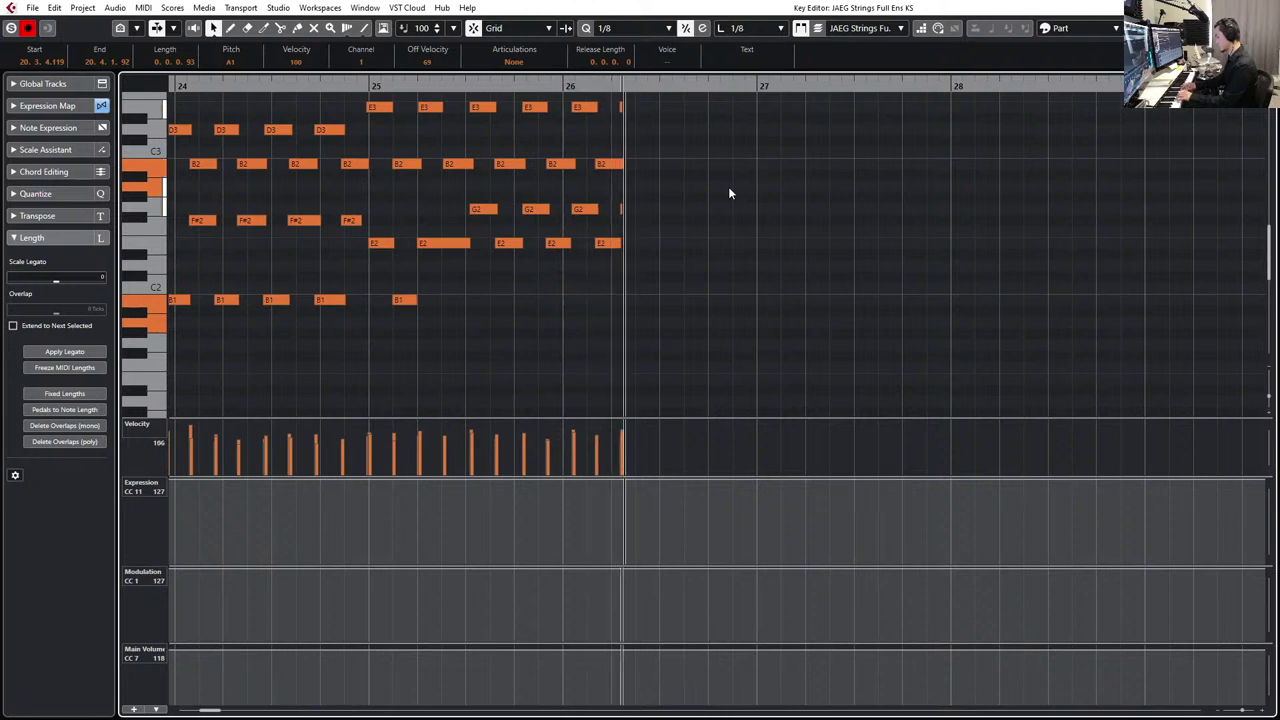
{"action": "key", "text": "space"}
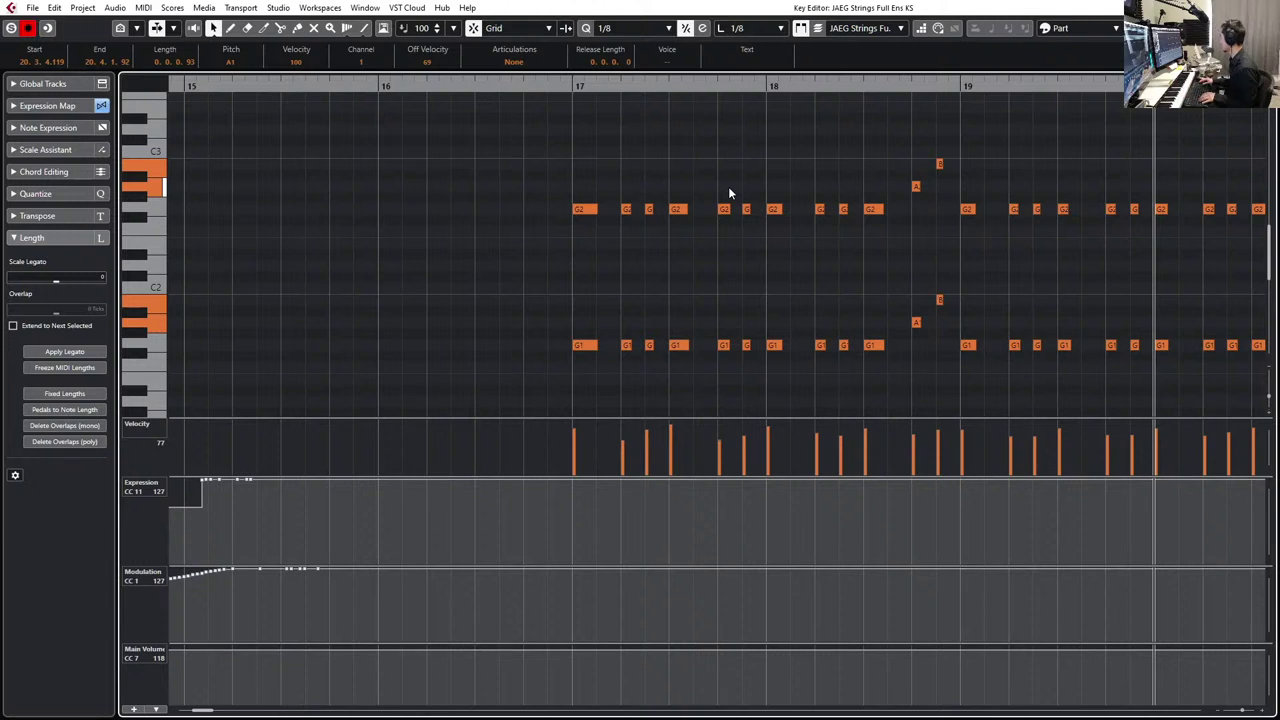
- Record the alternating eighth-note string pattern from bar 21 to about the end of bar 36
{"action": "key", "text": "g"}
{"action": "key", "text": "g"}
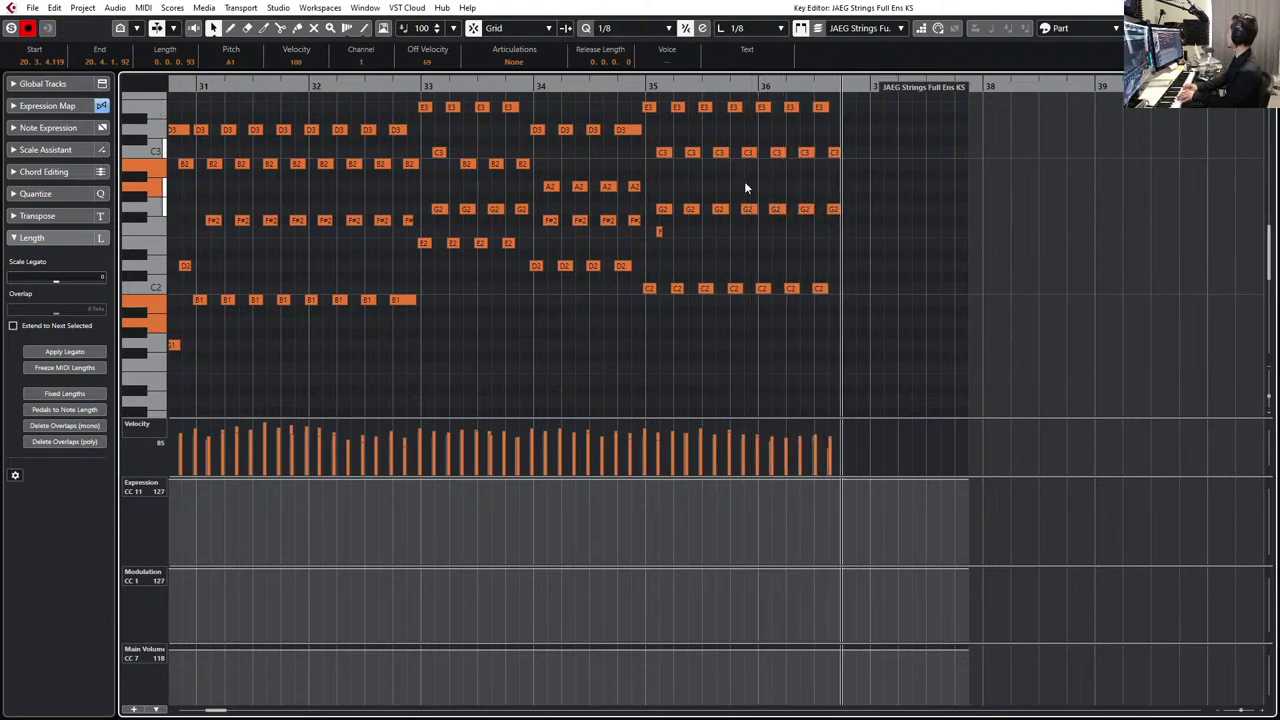
{"action": "key", "text": "space"}
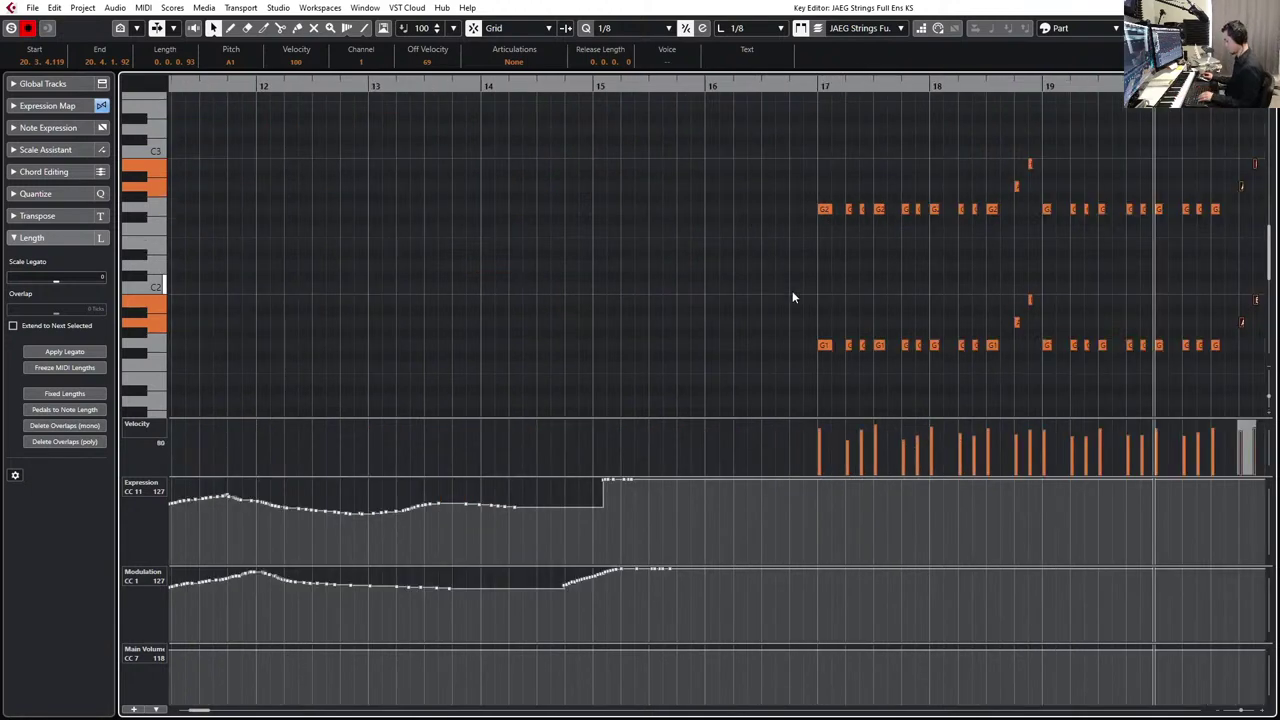
- Pick out the stray short F2 at the start of bar 35 in the recorded strings
{"action": "scroll", "coordinate": [867, 326], "scroll_direction": "right", "scroll_amount": 5}
{"action": "scroll", "coordinate": [867, 326], "scroll_direction": "right", "scroll_amount": 3}
{"action": "left_click", "coordinate": [1037, 238]}
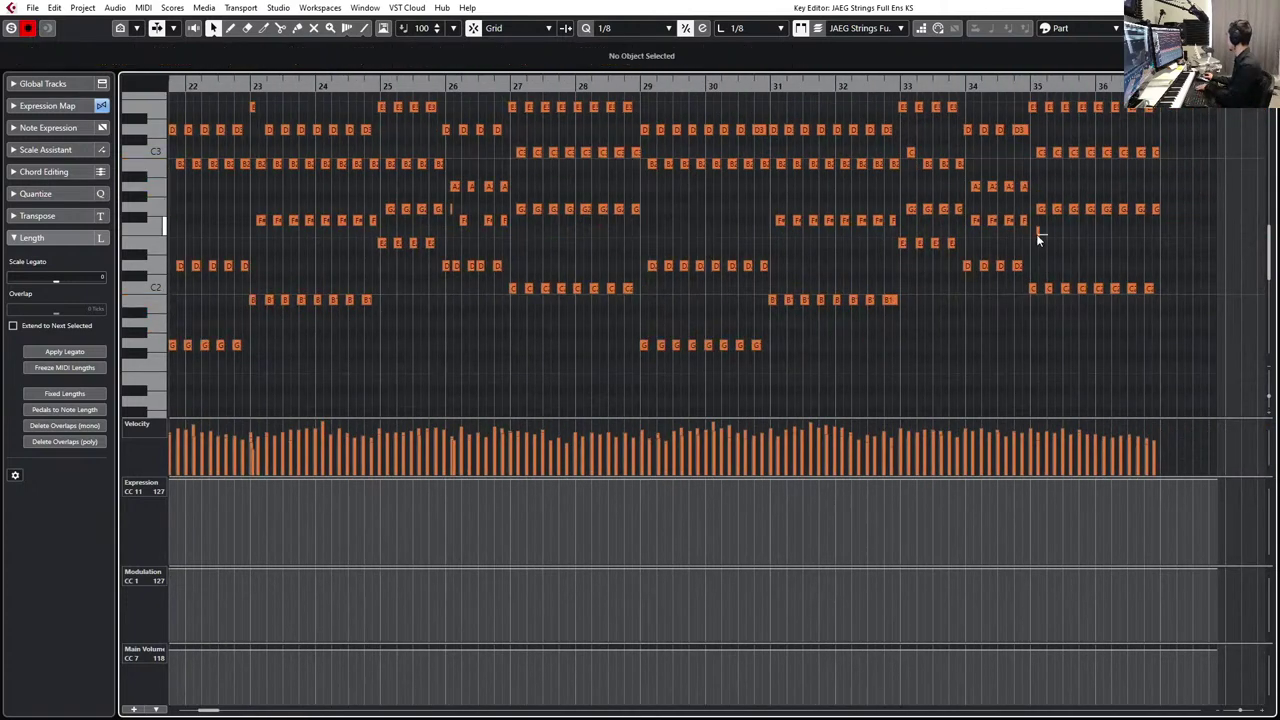
- Delete the stray short F#3 at the start of bar 23 in the recorded strings
{"action": "scroll", "coordinate": [1100, 190], "scroll_direction": "up", "scroll_amount": 4}
{"action": "left_click_drag", "start_coordinate": [1140, 323], "coordinate": [263, 268]}
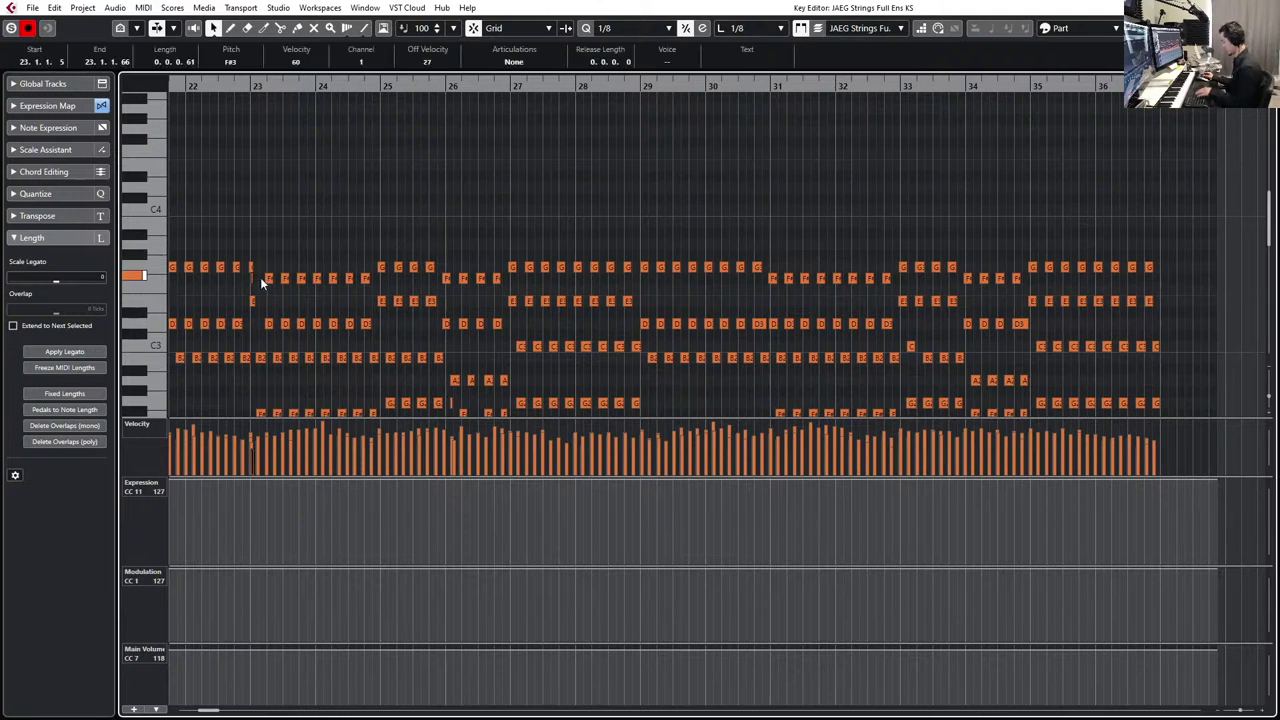
{"action": "key", "text": "h"}
{"action": "key", "text": "h"}
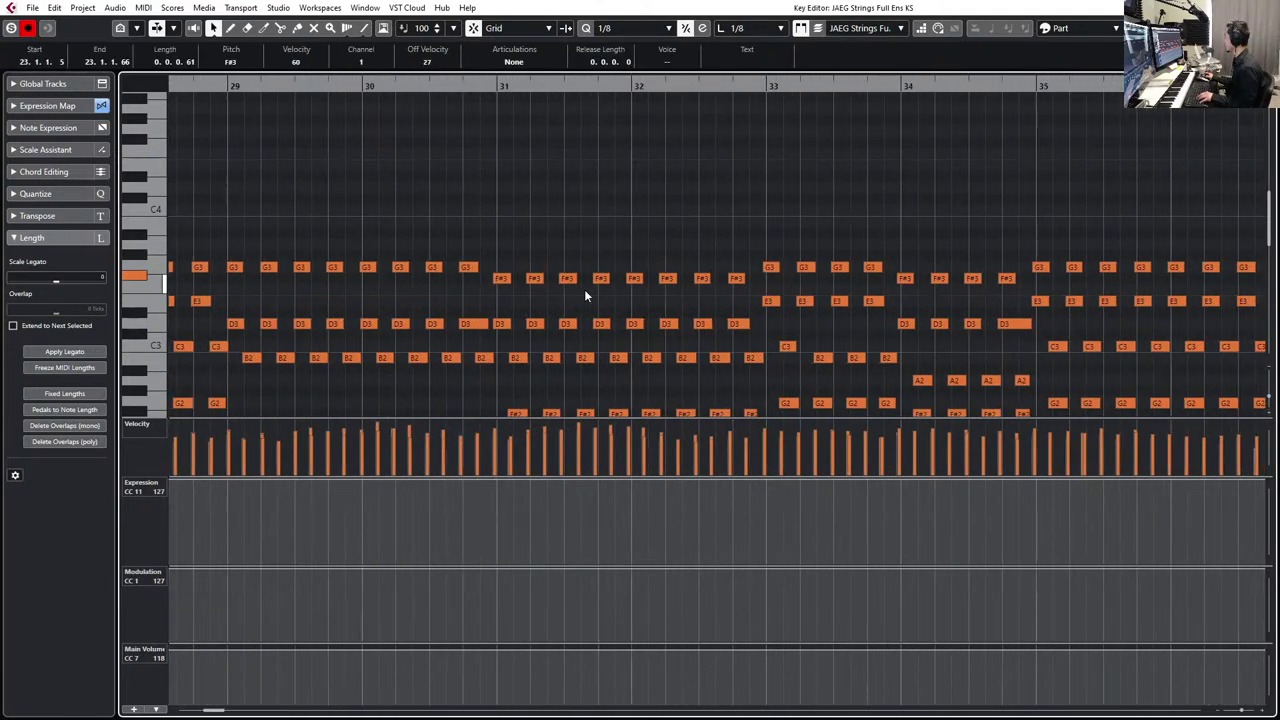
{"action": "scroll", "coordinate": [584, 289], "scroll_direction": "left", "scroll_amount": 10}
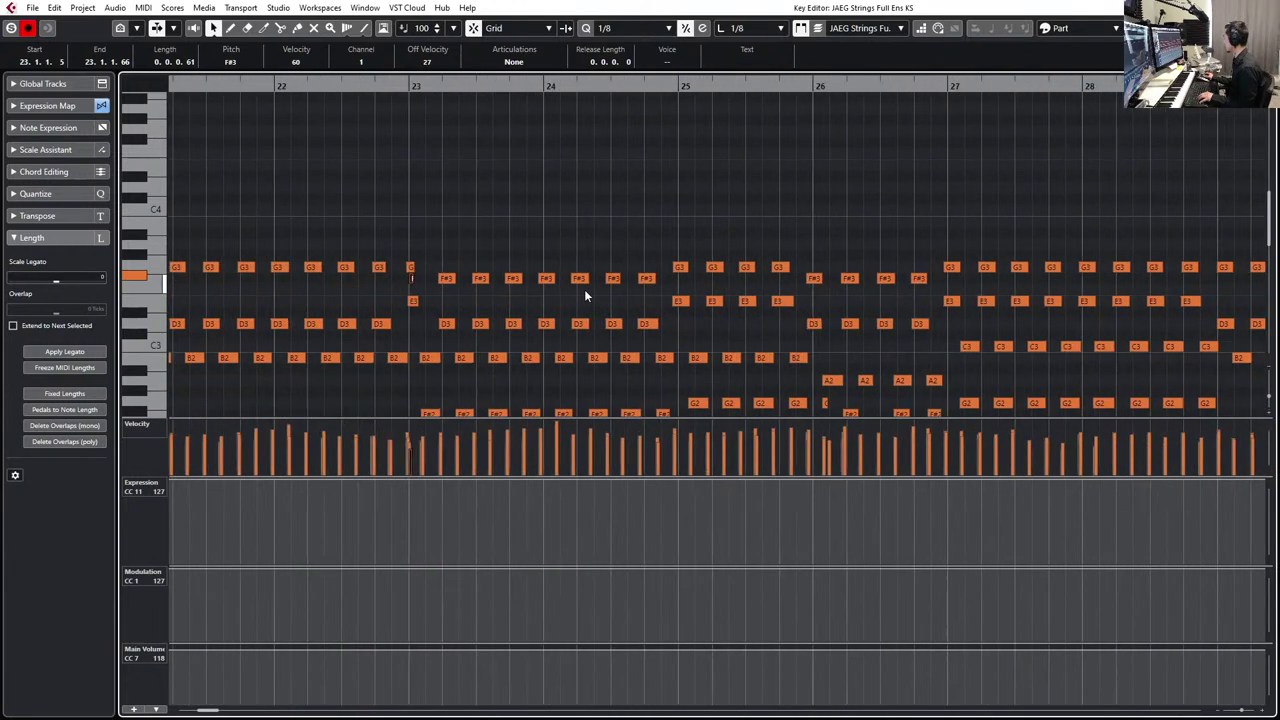
{"action": "scroll", "coordinate": [585, 295], "scroll_direction": "left", "scroll_amount": 3}
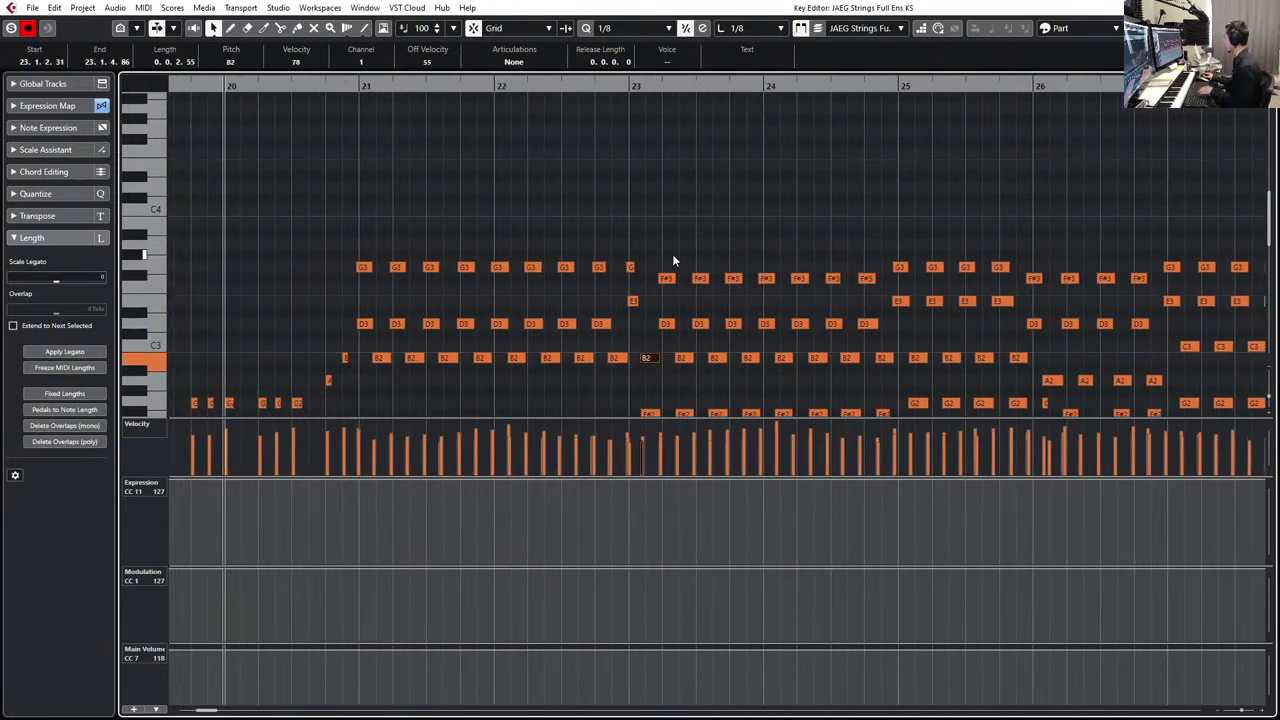
- Quantize all recorded notes of the alternating string pattern from bar 21 to its end toward the 1/8 grid
{"action": "scroll", "coordinate": [677, 258], "scroll_direction": "left", "scroll_amount": 4}
{"action": "scroll", "coordinate": [677, 258], "scroll_direction": "down", "scroll_amount": 2}
{"action": "scroll", "coordinate": [732, 241], "scroll_direction": "right", "scroll_amount": 8}
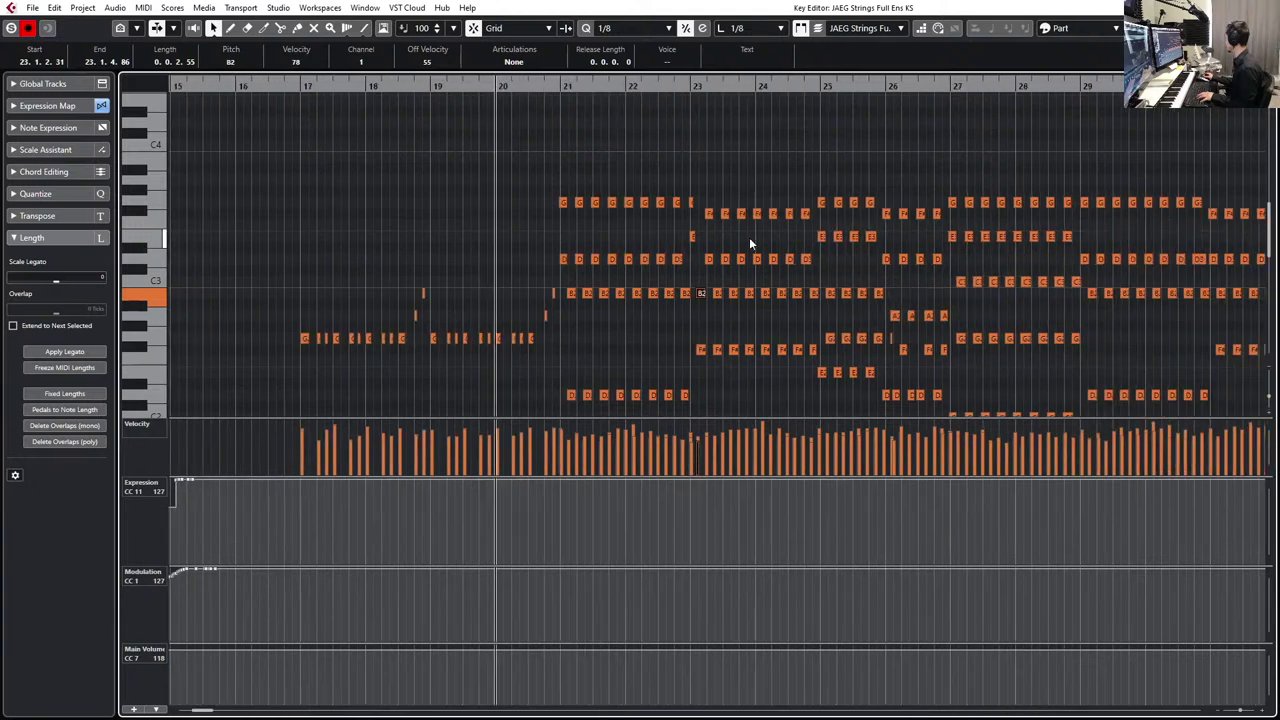
{"action": "scroll", "coordinate": [749, 237], "scroll_direction": "down", "scroll_amount": 2}
{"action": "left_click", "coordinate": [749, 237]}
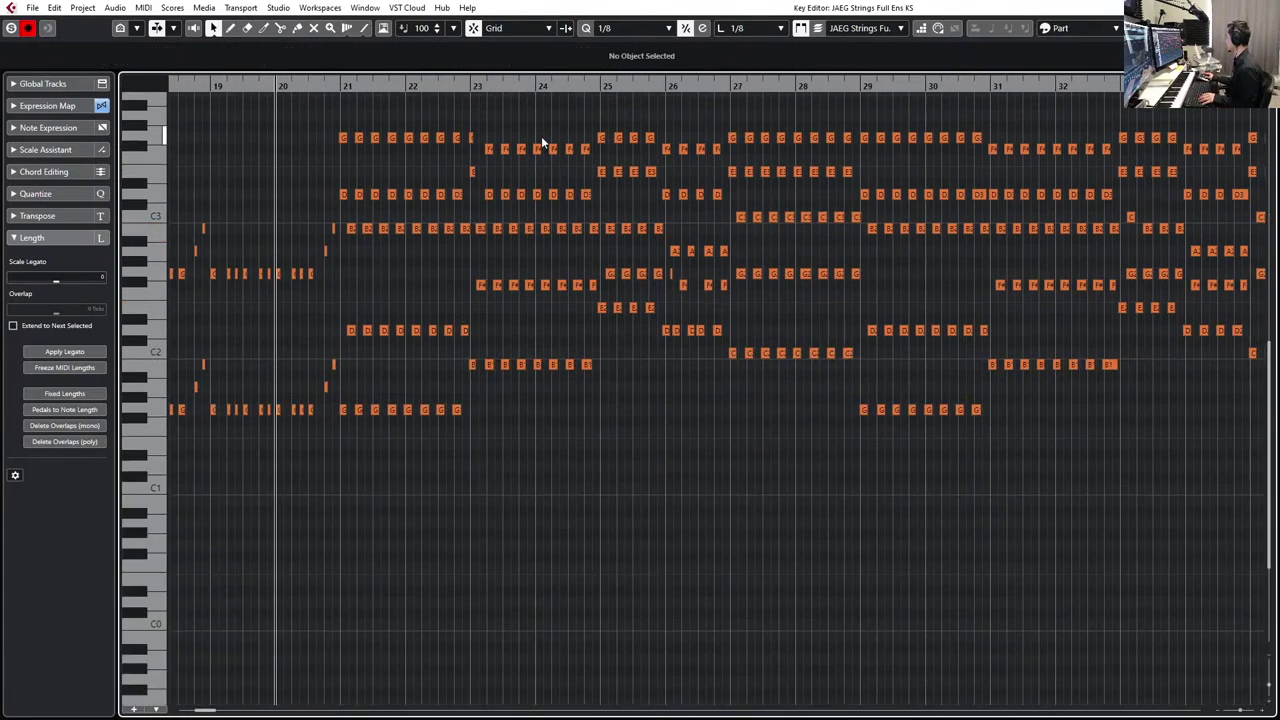
{"action": "left_click_drag", "start_coordinate": [485, 122], "coordinate": [1146, 453]}
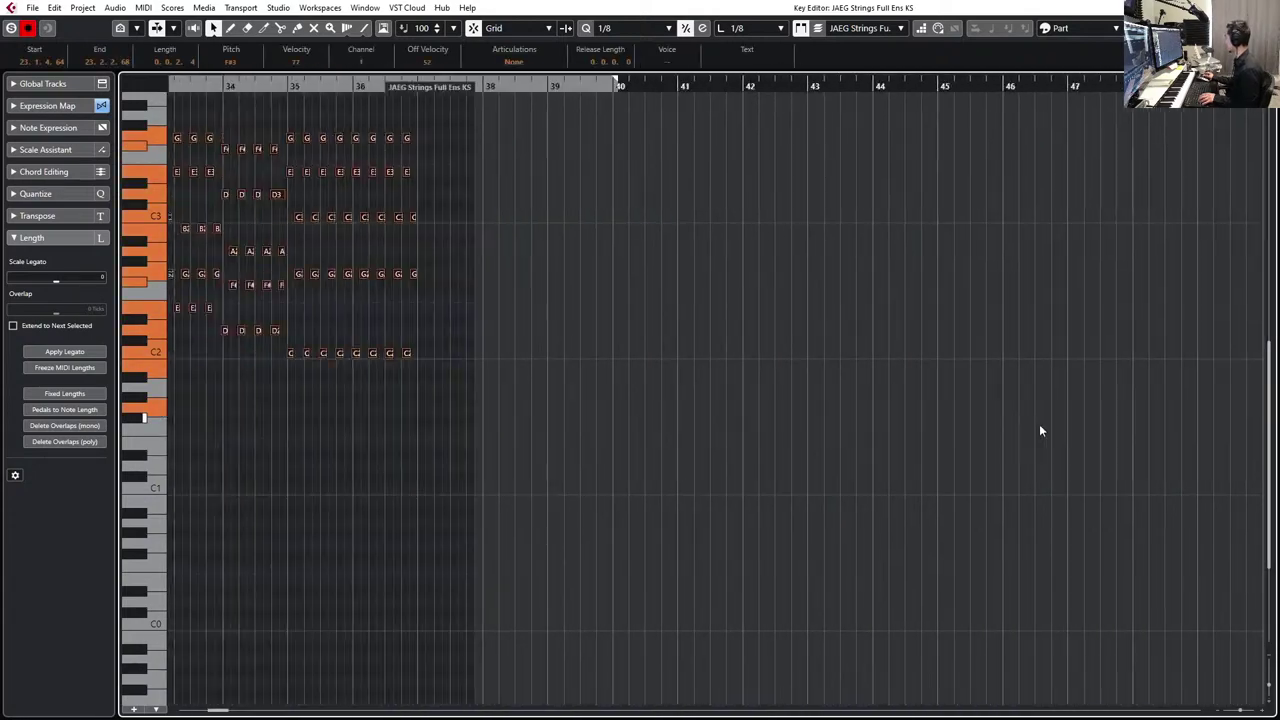
{"action": "key", "text": "h"}
{"action": "key", "text": "h"}
{"action": "key", "text": "h"}
{"action": "key", "text": "h"}
{"action": "key", "text": "h"}
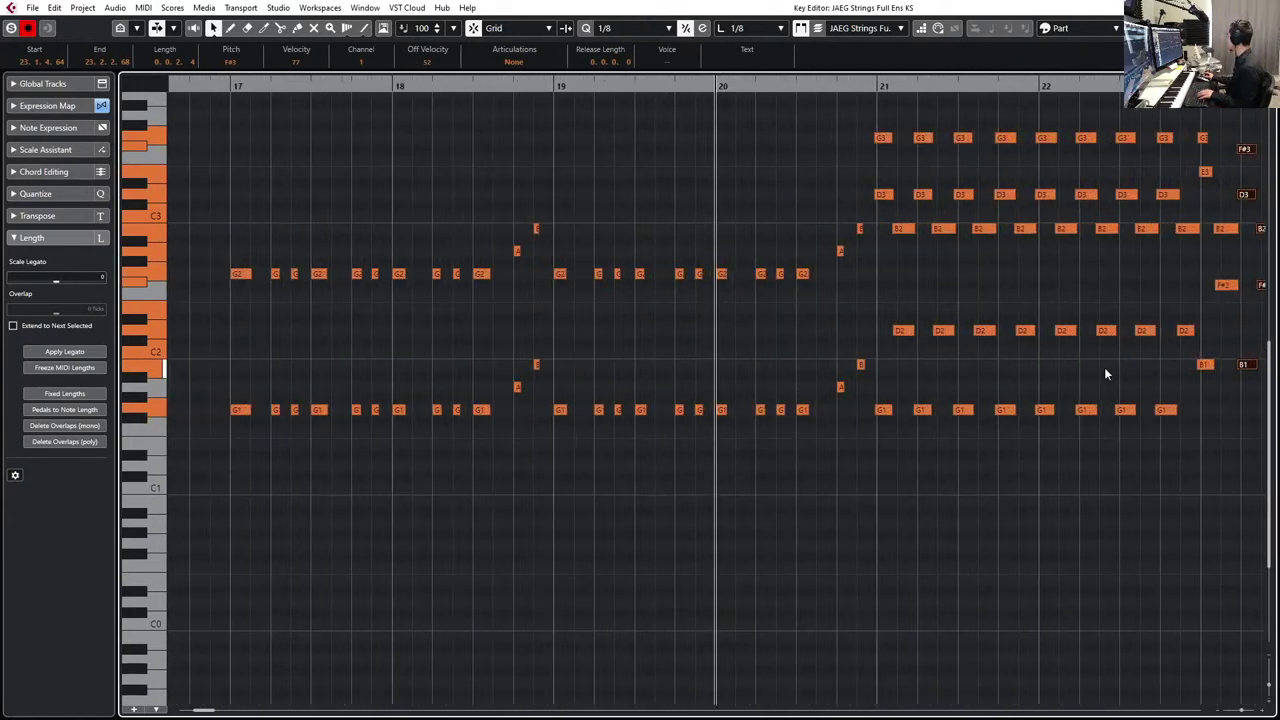
{"action": "scroll", "coordinate": [1104, 367], "scroll_direction": "right", "scroll_amount": 5}
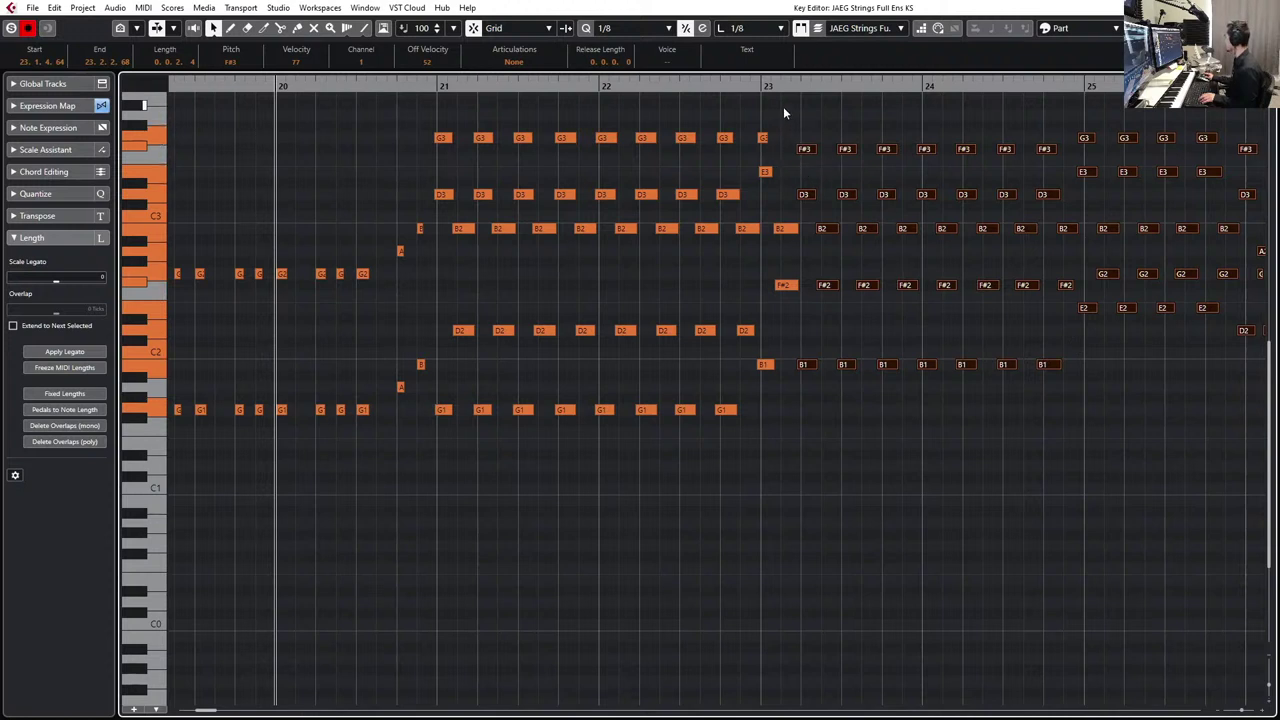
{"action": "left_click_drag", "start_coordinate": [783, 108], "coordinate": [438, 462]}
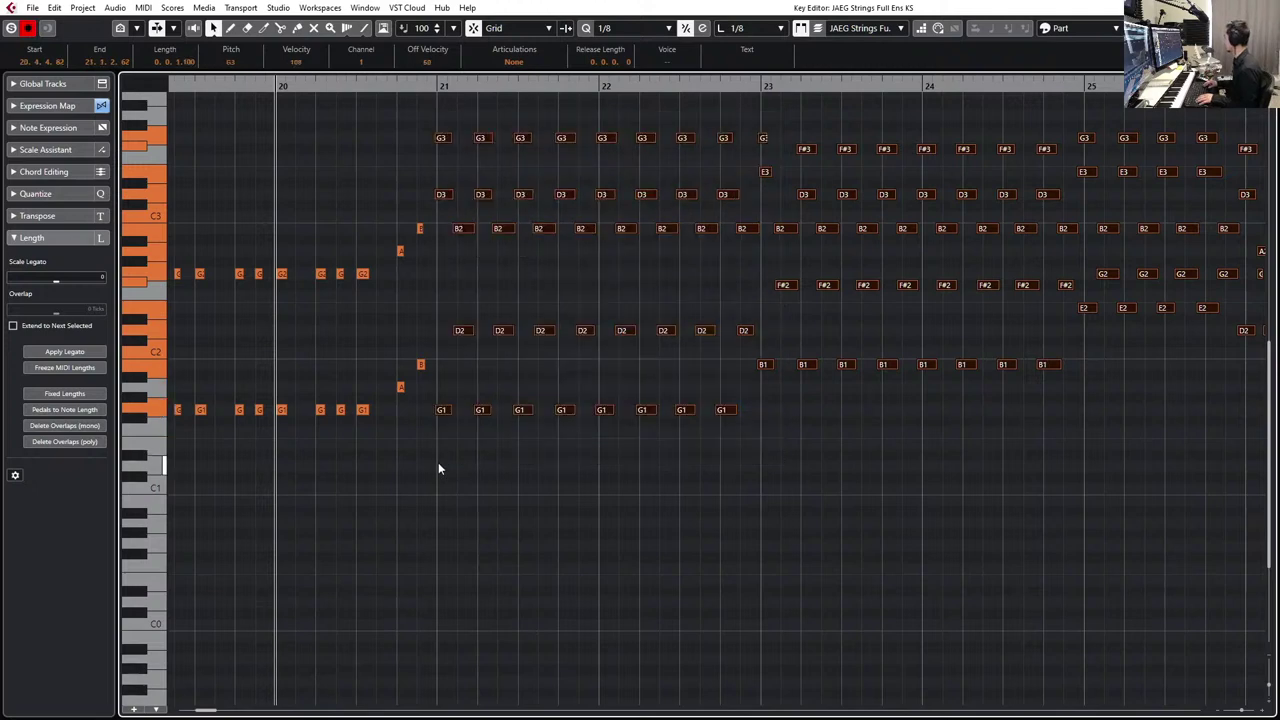
{"action": "key", "text": "ctrl+Right"}
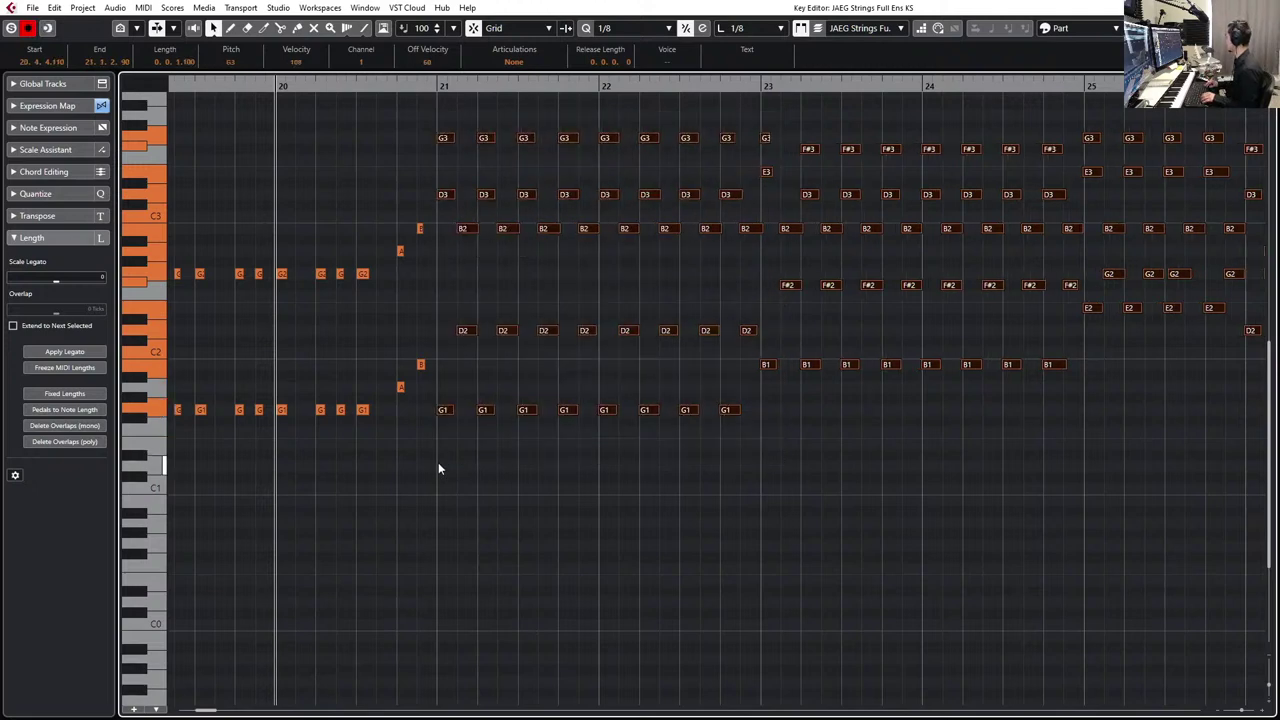
- Close the strings part, switch the project back to the tempo track and play it from about bar 20
{"action": "key", "text": "Escape"}
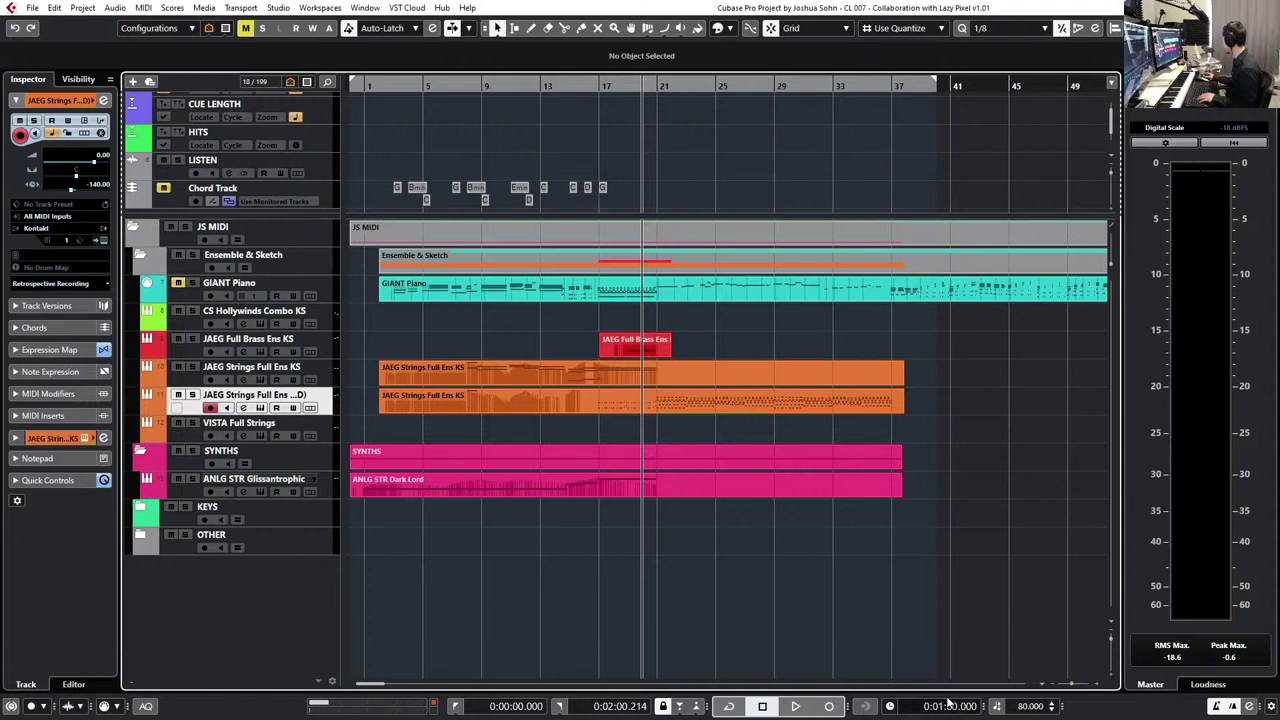
{"action": "left_click", "coordinate": [995, 707]}
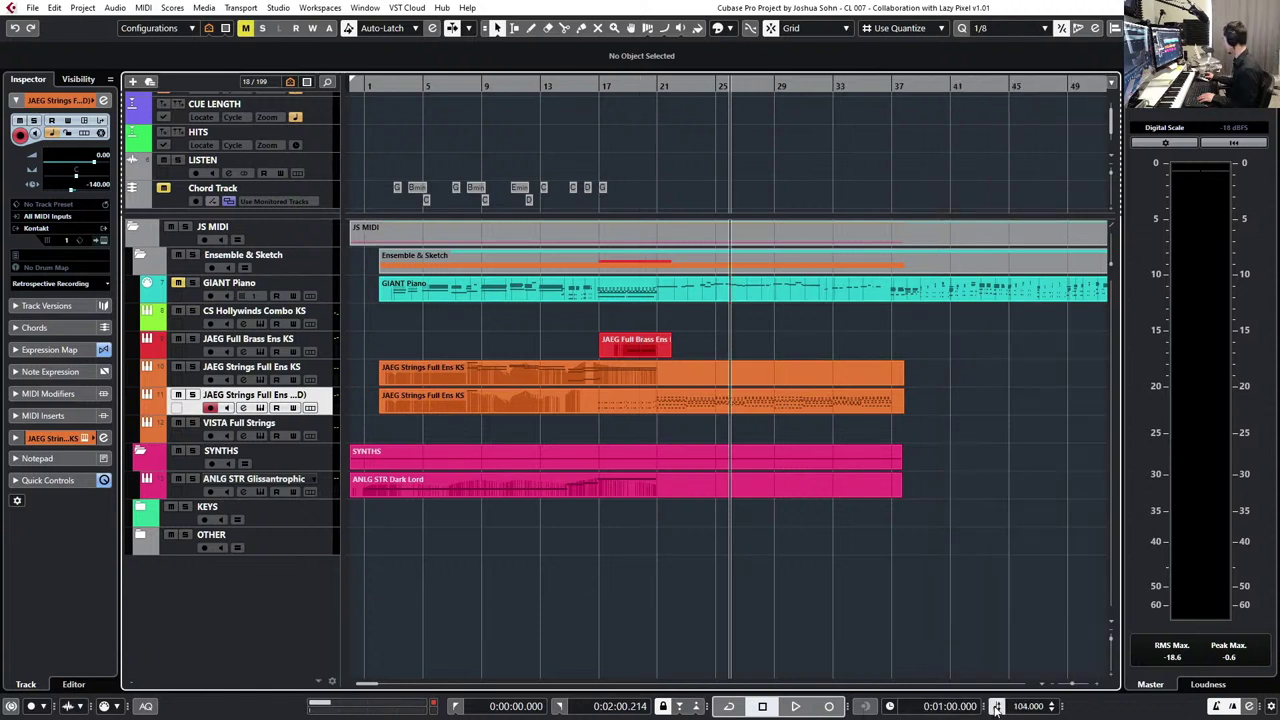
{"action": "key", "text": "space"}
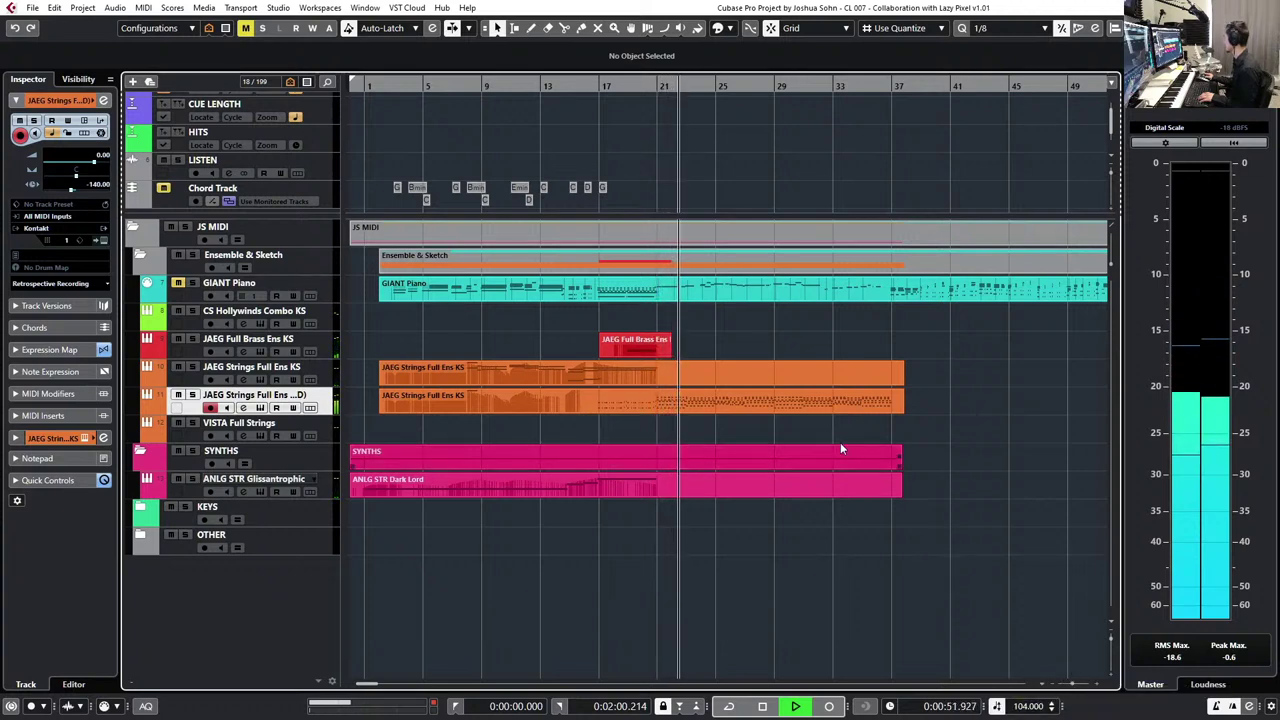
- Correct the short G3 and E3 at the start of bar 23 in the second strings part to F#3 and D3
{"action": "double_click", "coordinate": [805, 401]}
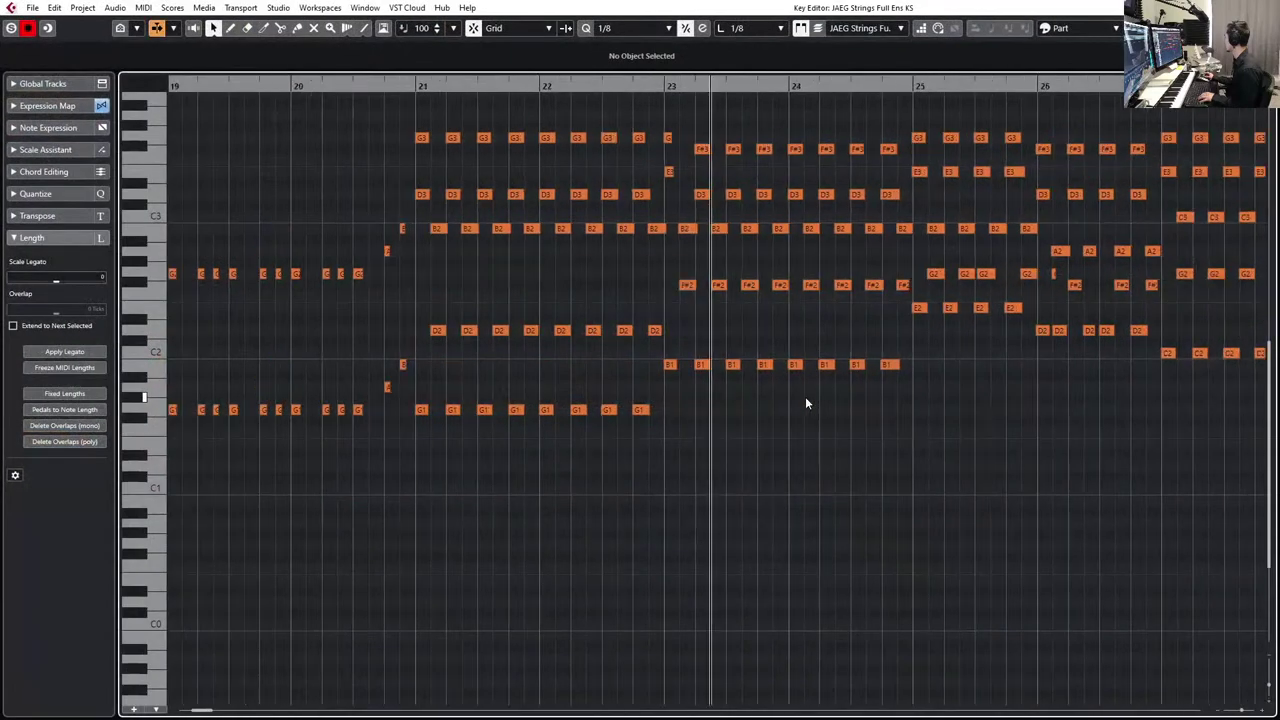
{"action": "left_click", "coordinate": [560, 172]}
{"action": "left_click", "coordinate": [555, 184]}
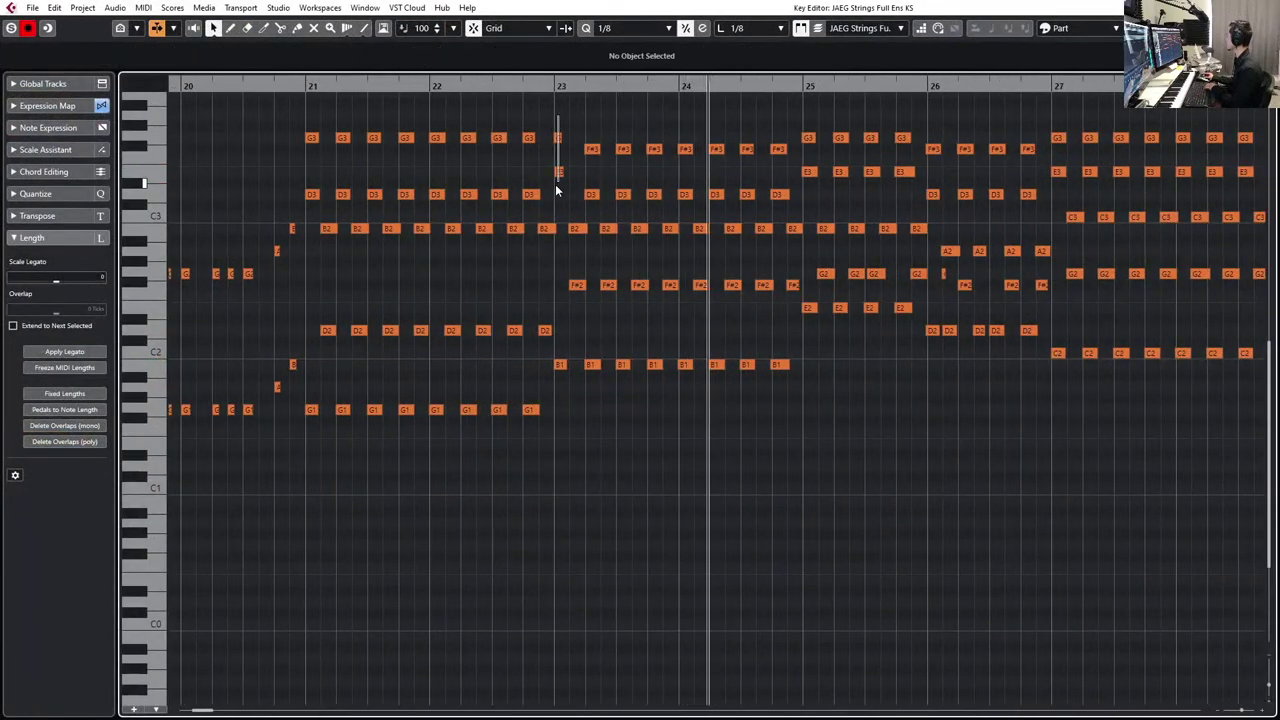
{"action": "left_click_drag", "start_coordinate": [558, 172], "coordinate": [556, 153]}
{"action": "left_click", "coordinate": [550, 166]}
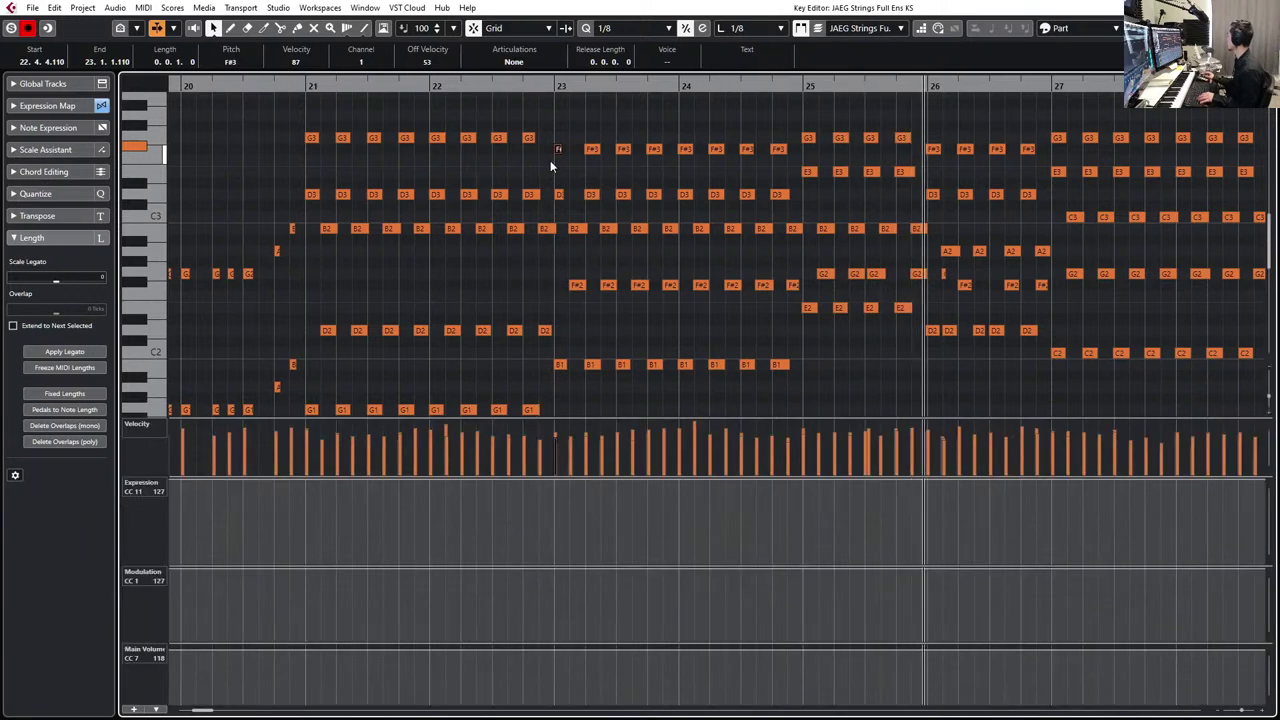
- Delete the stray short G2 in the first beat of bar 26 of the recorded strings
{"action": "scroll", "coordinate": [718, 384], "scroll_direction": "right", "scroll_amount": 5}
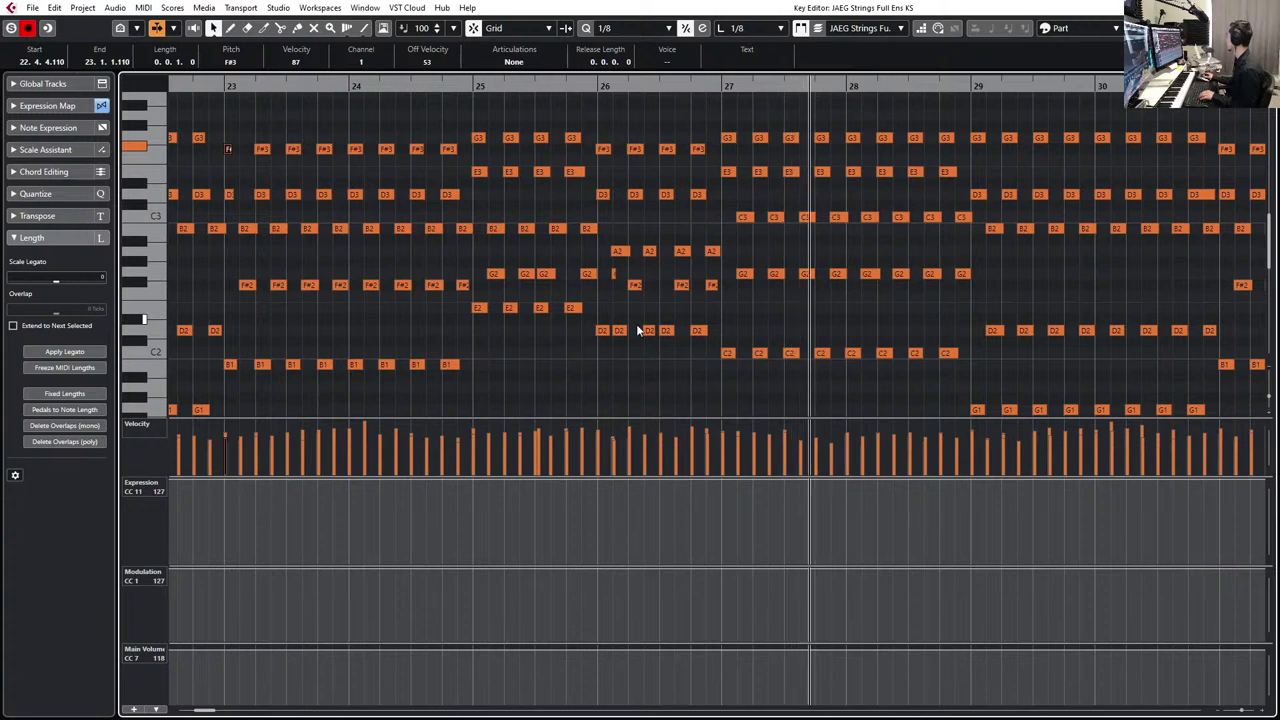
{"action": "left_click", "coordinate": [621, 278]}
{"action": "key", "text": "ctrl+z"}
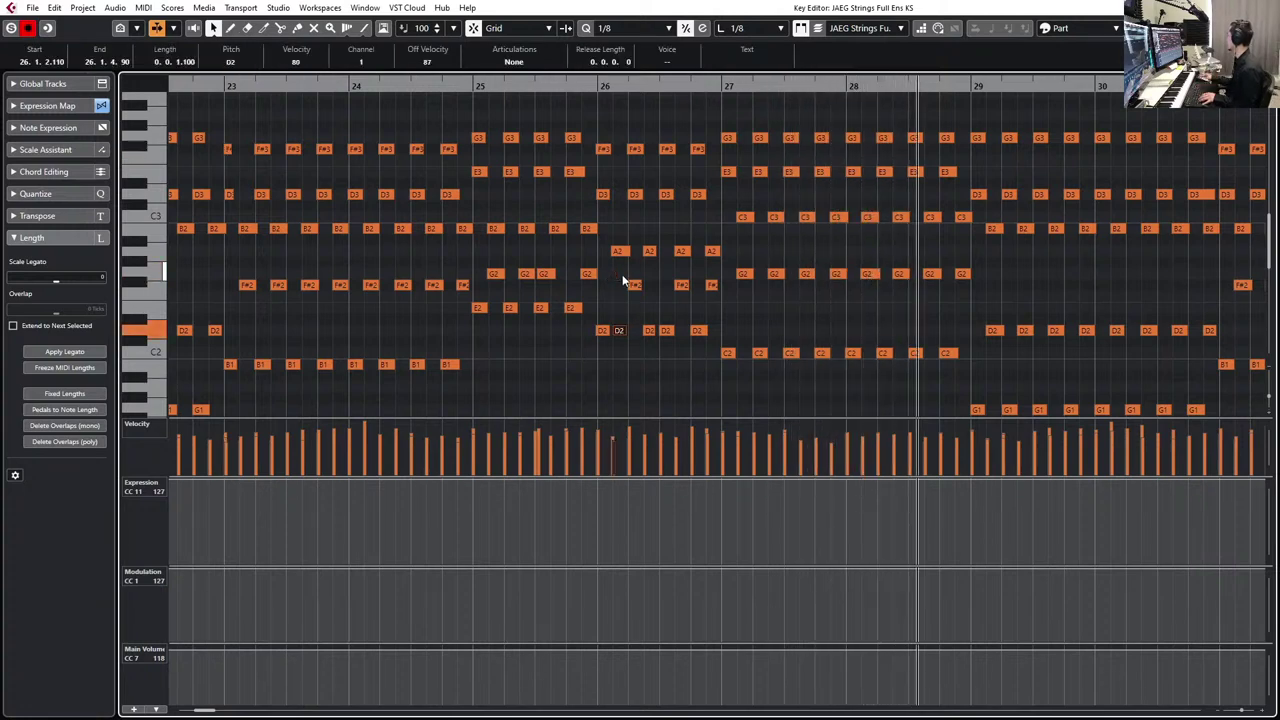
- Shorten the overlong D3 at the end of bar 30, correct the C3 in bar 33 to B2 and close the strings part
{"action": "scroll", "coordinate": [672, 284], "scroll_direction": "right", "scroll_amount": 8}
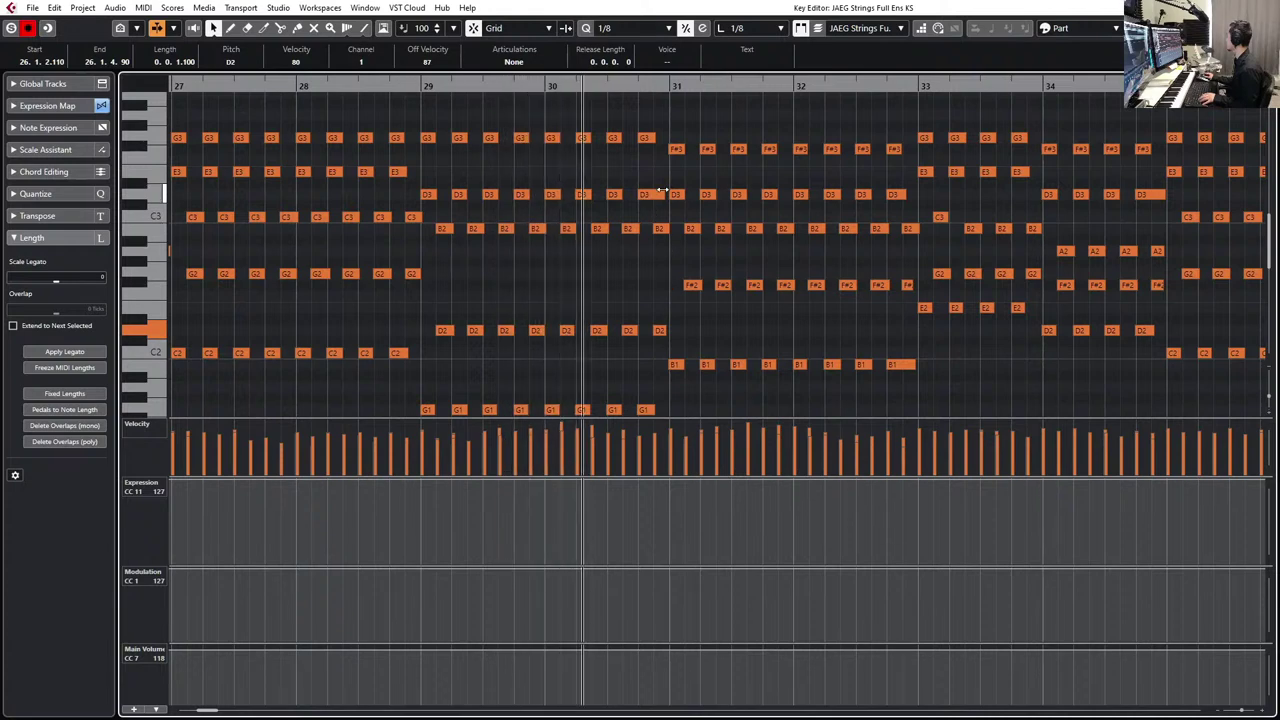
{"action": "left_click_drag", "start_coordinate": [665, 194], "coordinate": [659, 196]}
{"action": "scroll", "coordinate": [700, 240], "scroll_direction": "right", "scroll_amount": 5}
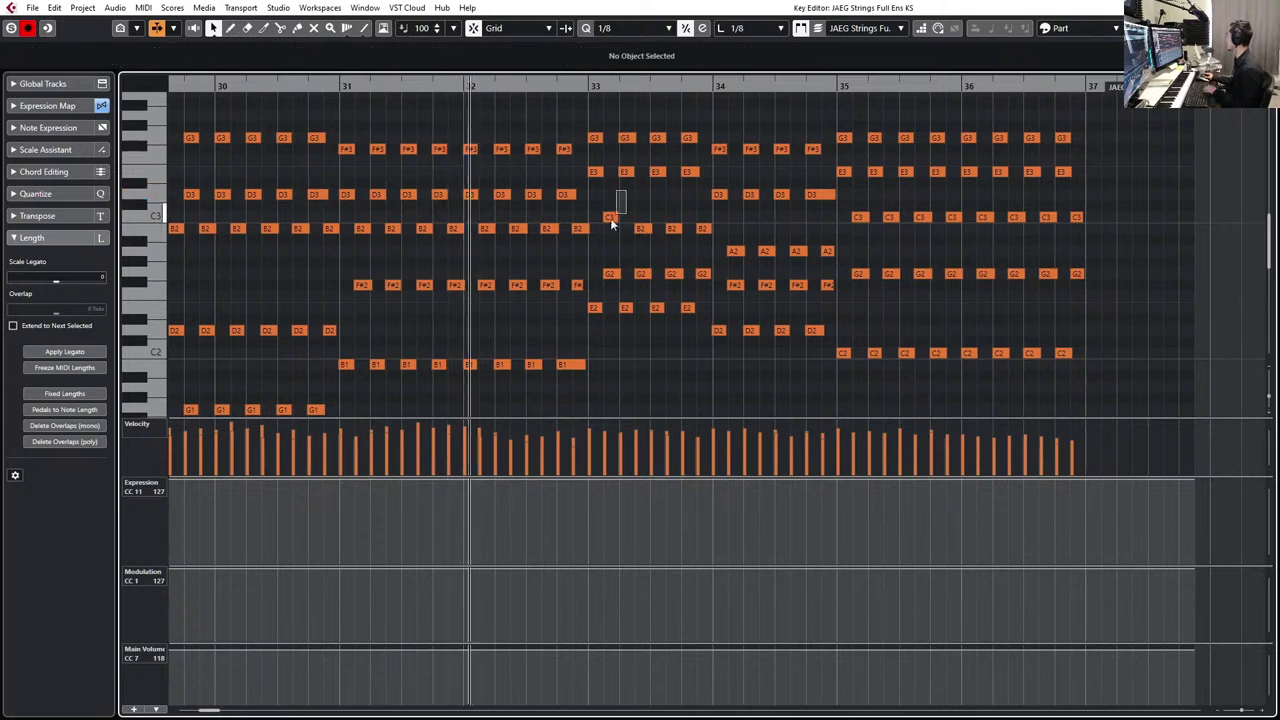
{"action": "left_click", "coordinate": [609, 228], "text": "alt"}
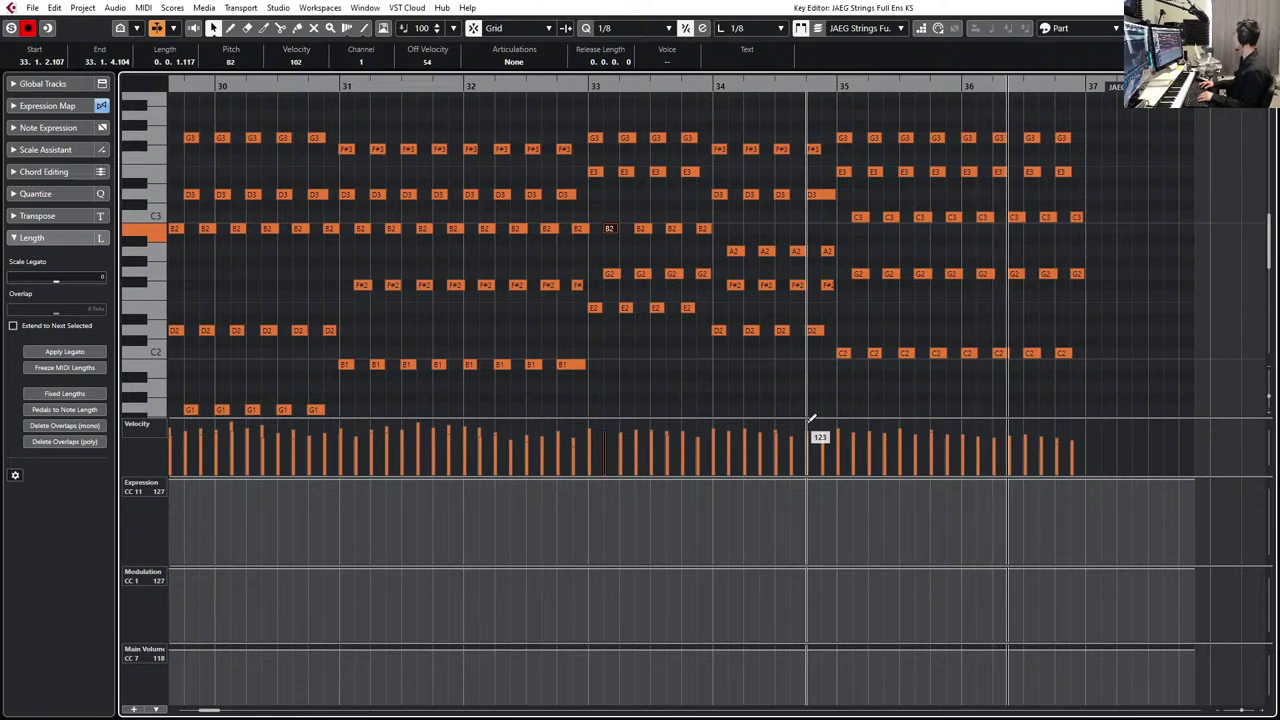
{"action": "key", "text": "space"}
{"action": "key", "text": "Escape"}
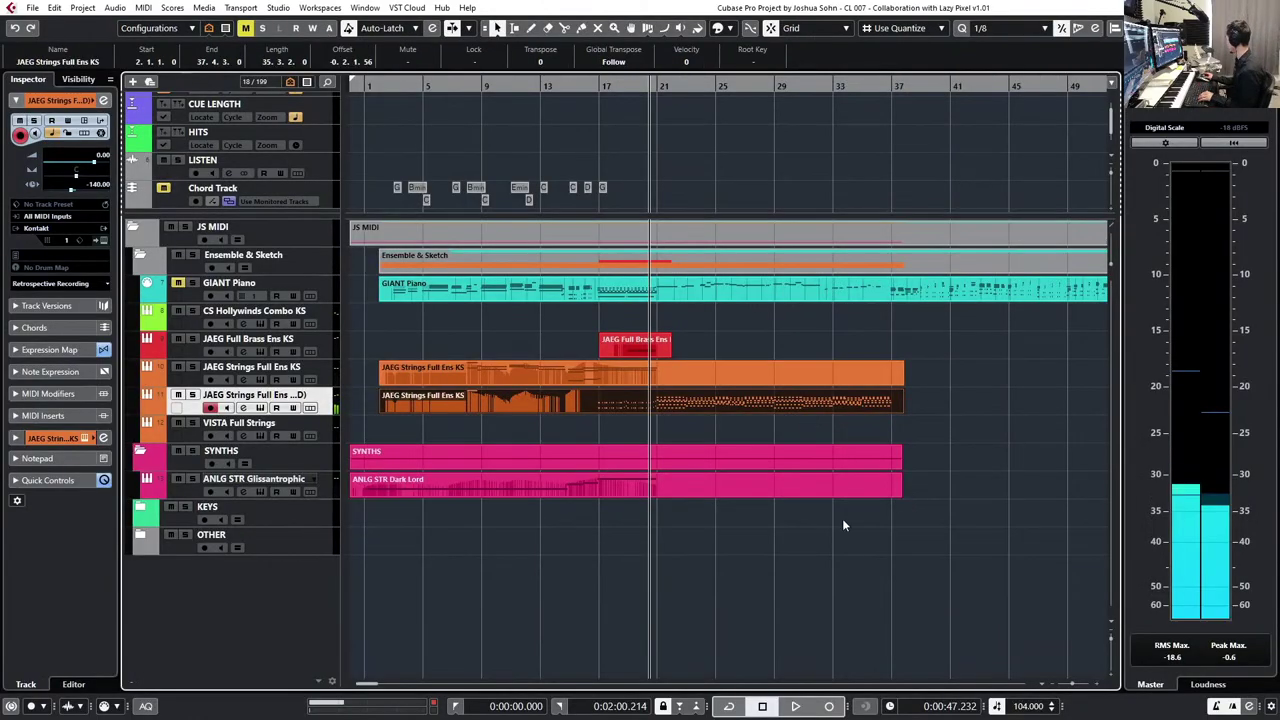
- Unmute the GIANT Piano track and play it together with the strings from about bar 20
{"action": "key", "text": "space"}
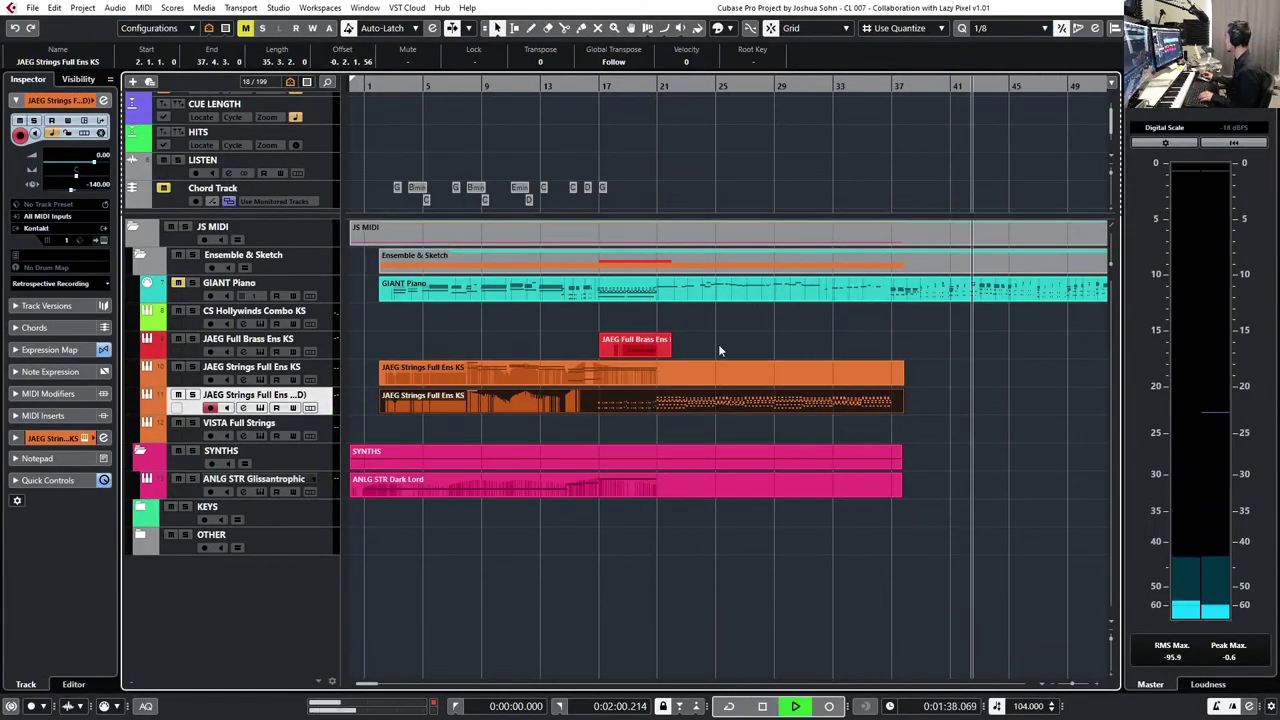
{"action": "left_click", "coordinate": [664, 286]}
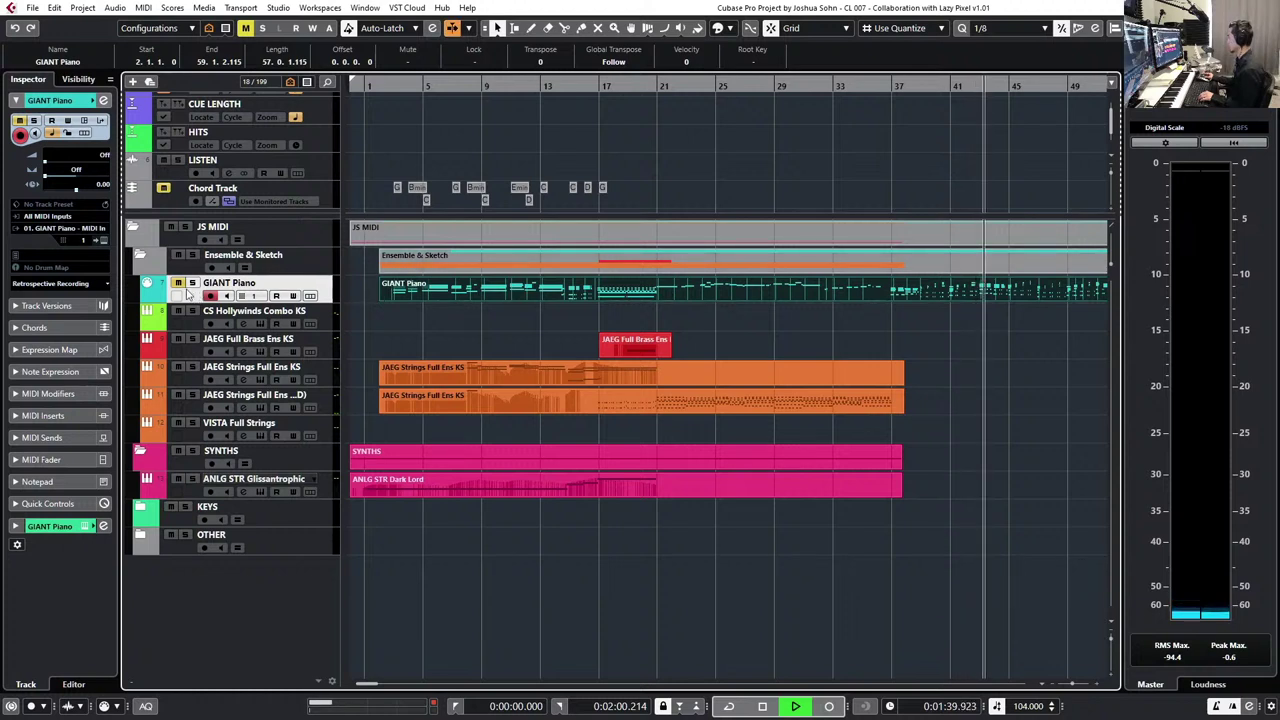
{"action": "key", "text": "space"}
{"action": "key", "text": "space"}
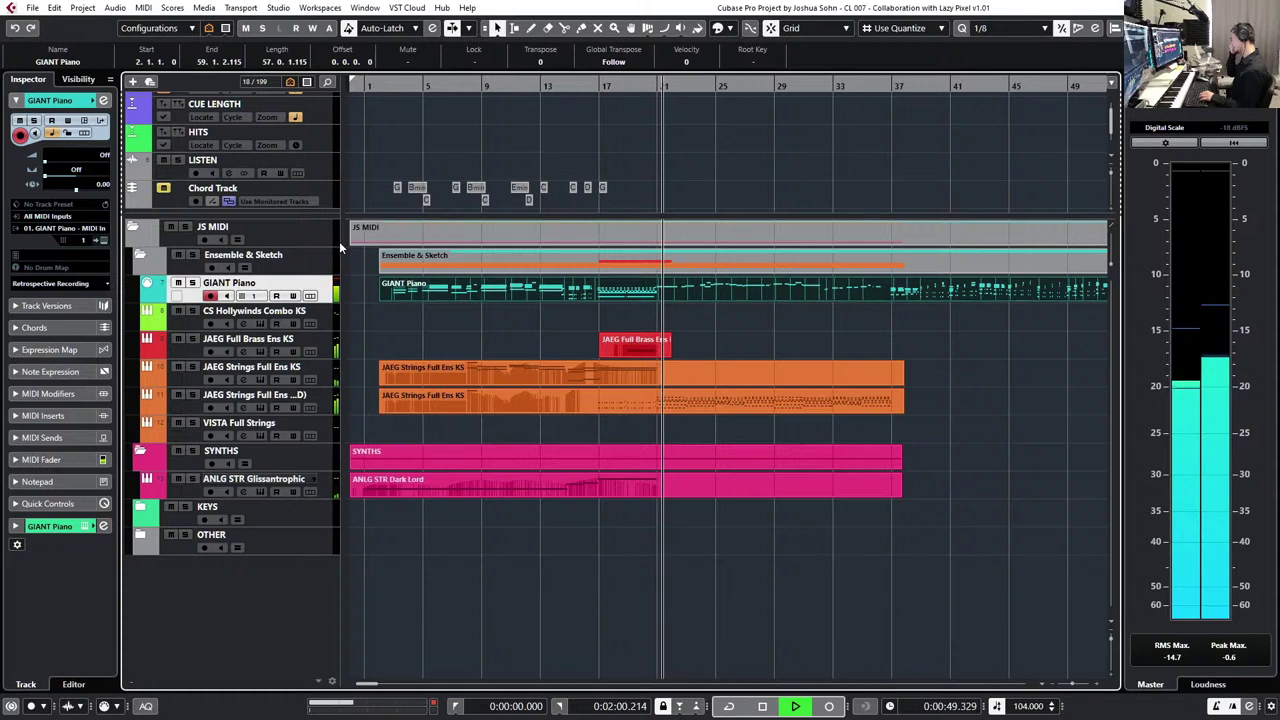
{"action": "key", "text": "f"}
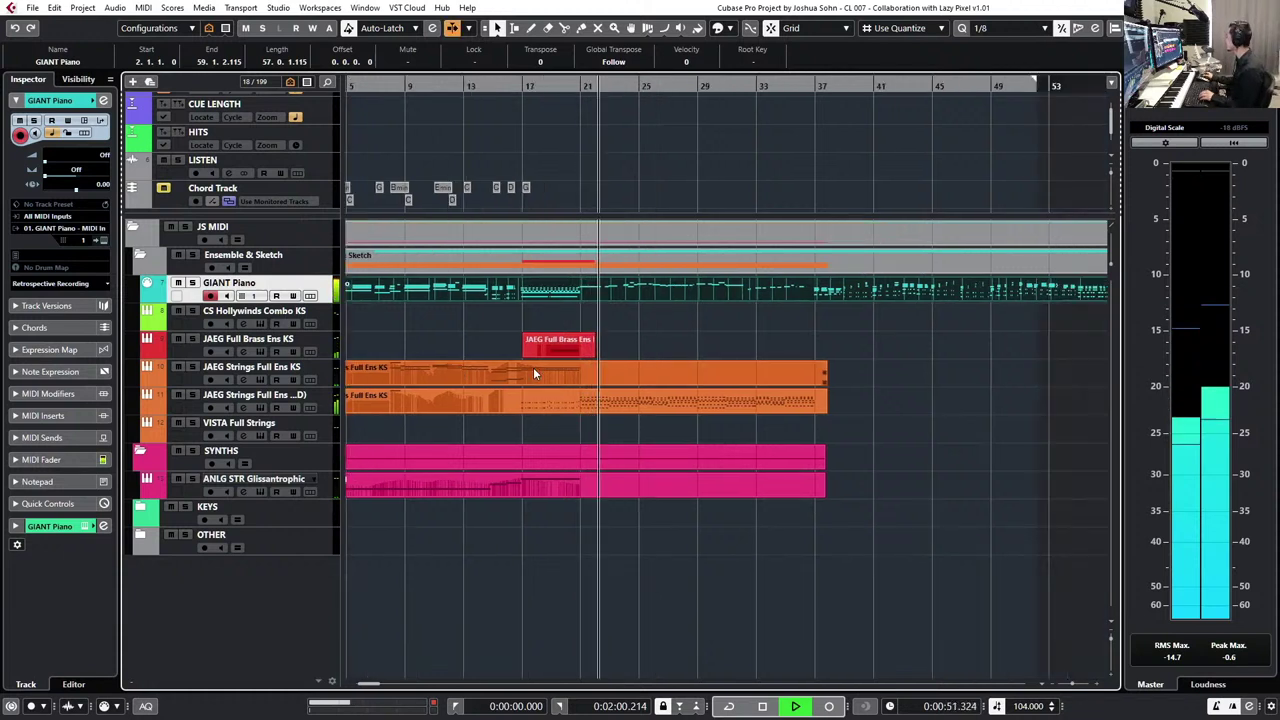
- Open the GIANT Piano part and bring the starts of the short B3 and the D4 around bar 23 closer to the beat
{"action": "double_click", "coordinate": [613, 294]}
{"action": "scroll", "coordinate": [689, 239], "scroll_direction": "right", "scroll_amount": 4}
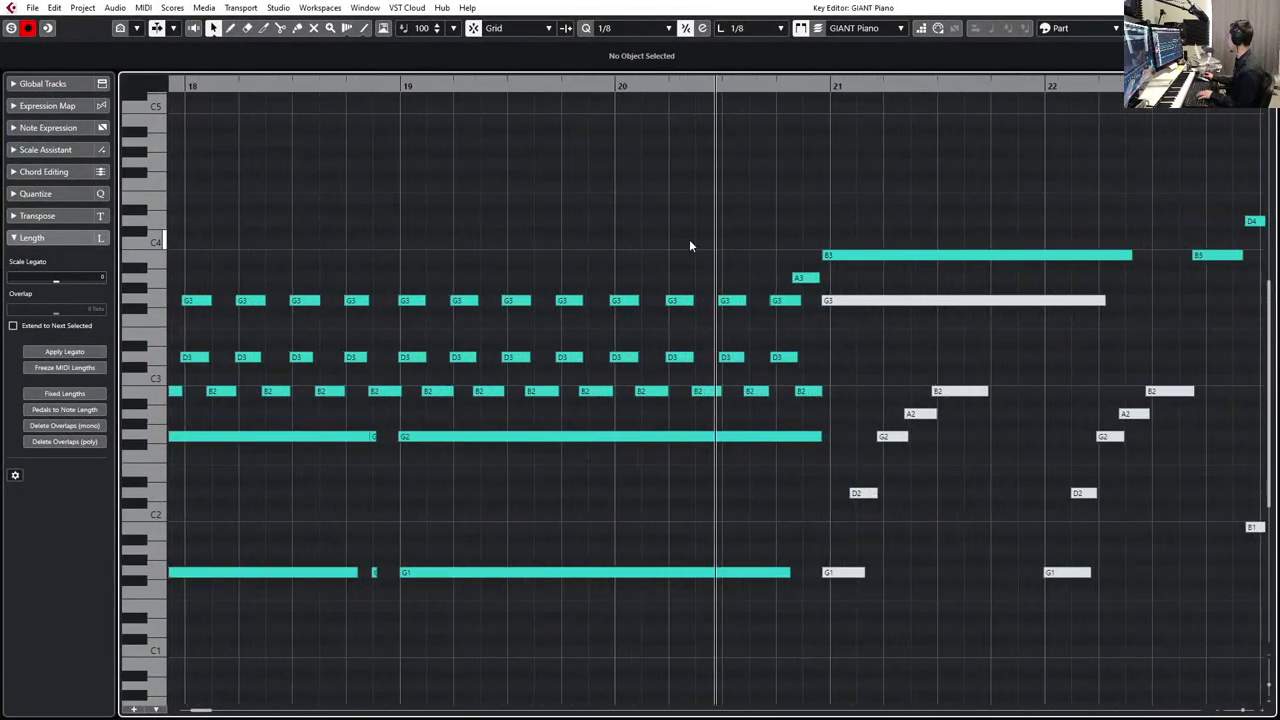
{"action": "scroll", "coordinate": [689, 245], "scroll_direction": "right", "scroll_amount": 2}
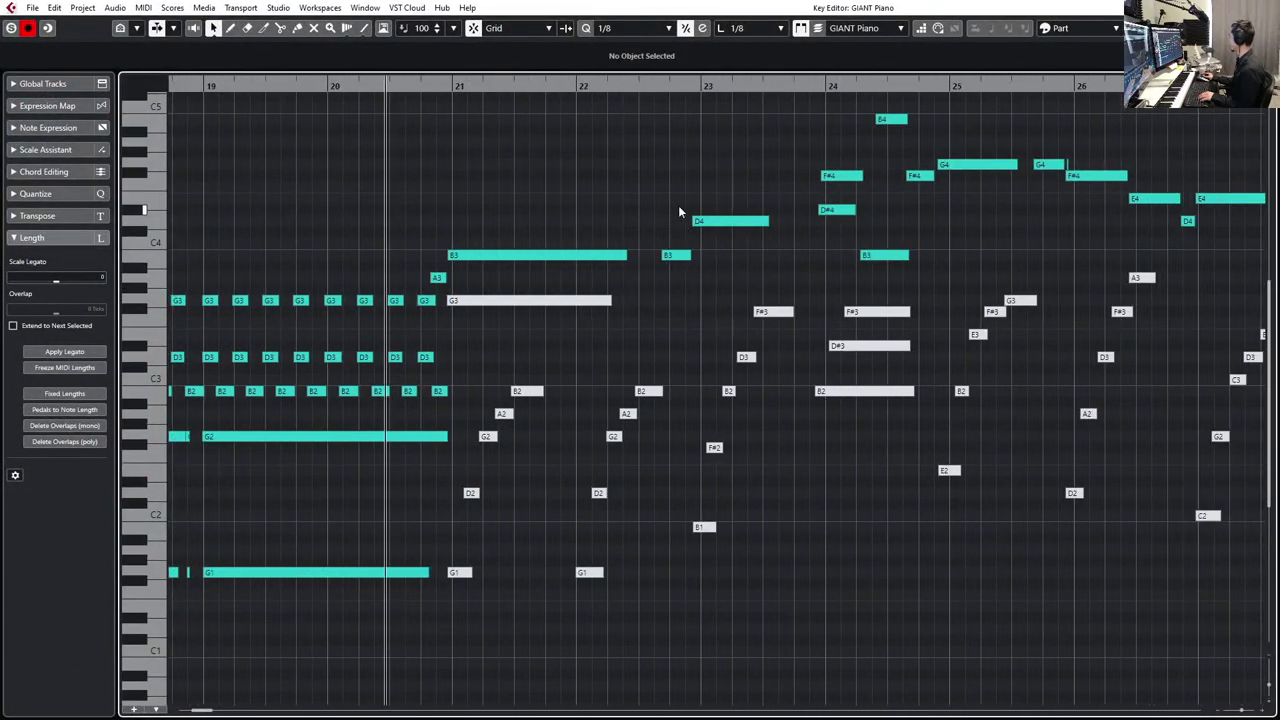
{"action": "left_click_drag", "start_coordinate": [689, 220], "coordinate": [698, 261]}
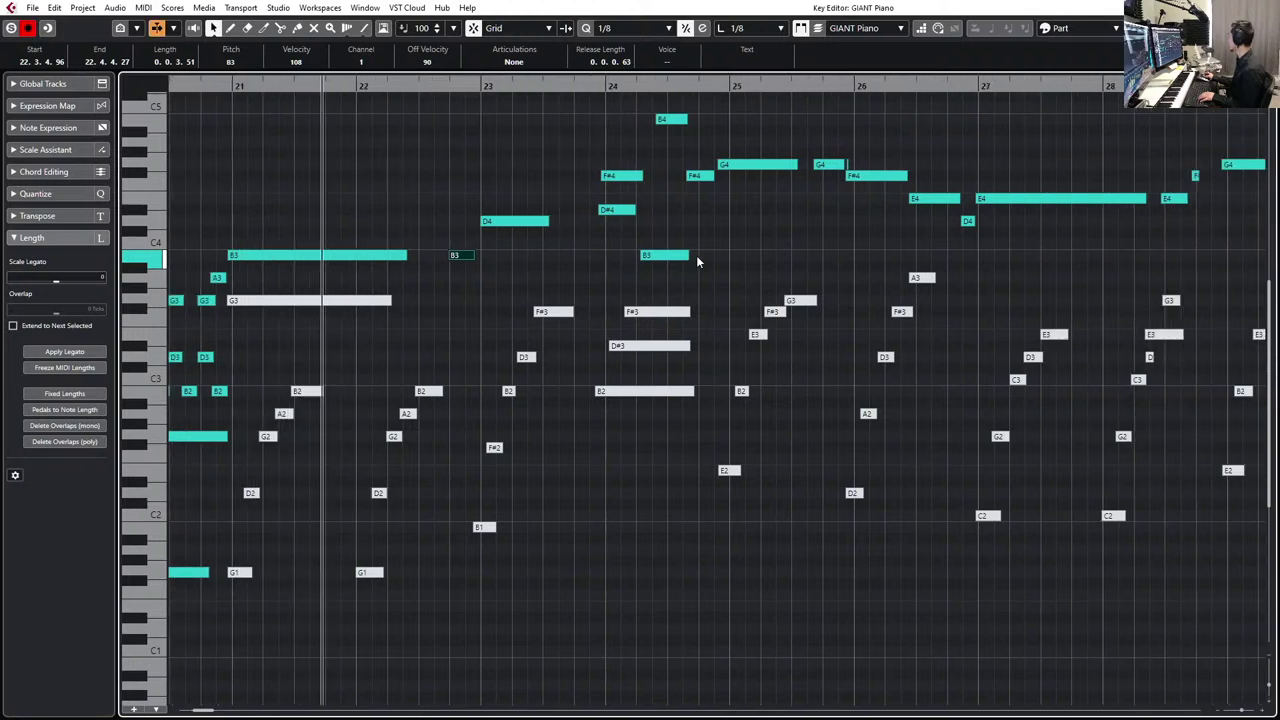
- Delete the stray very short G4 just before bar 26 in the GIANT Piano melody
{"action": "scroll", "coordinate": [651, 177], "scroll_direction": "up", "scroll_amount": 5}
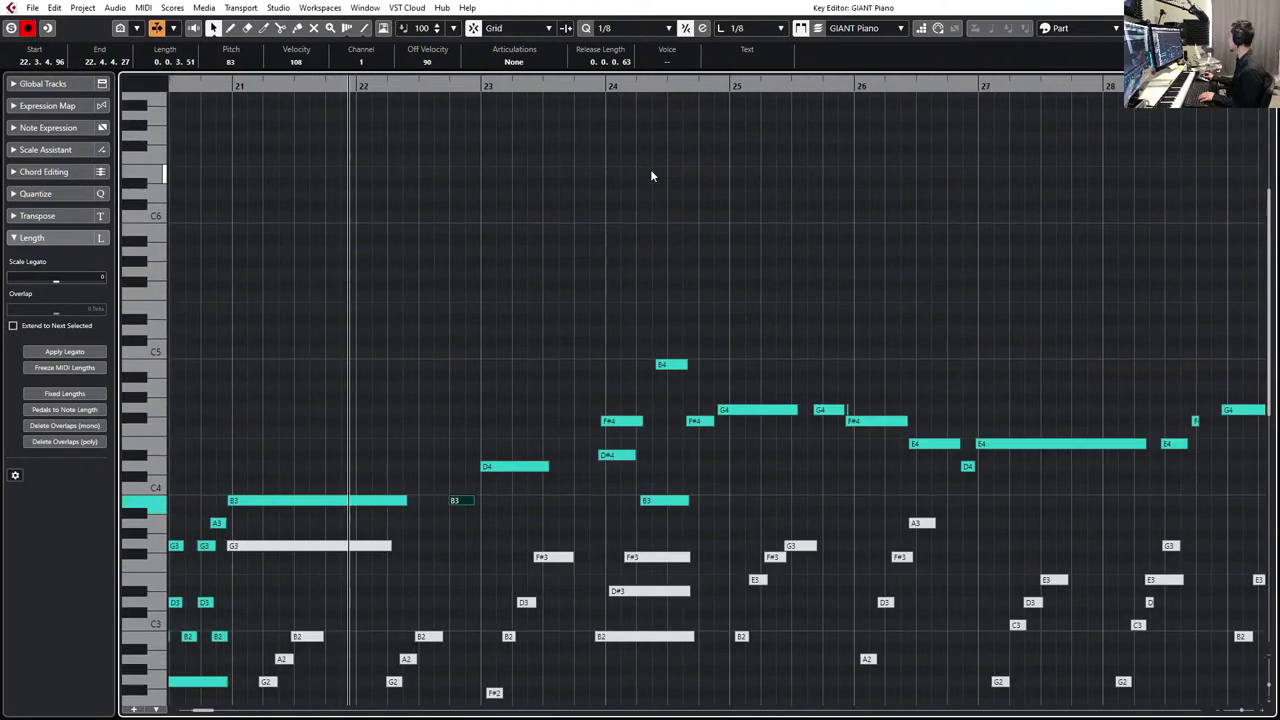
{"action": "left_click", "coordinate": [856, 410]}
{"action": "left_click", "coordinate": [867, 659]}
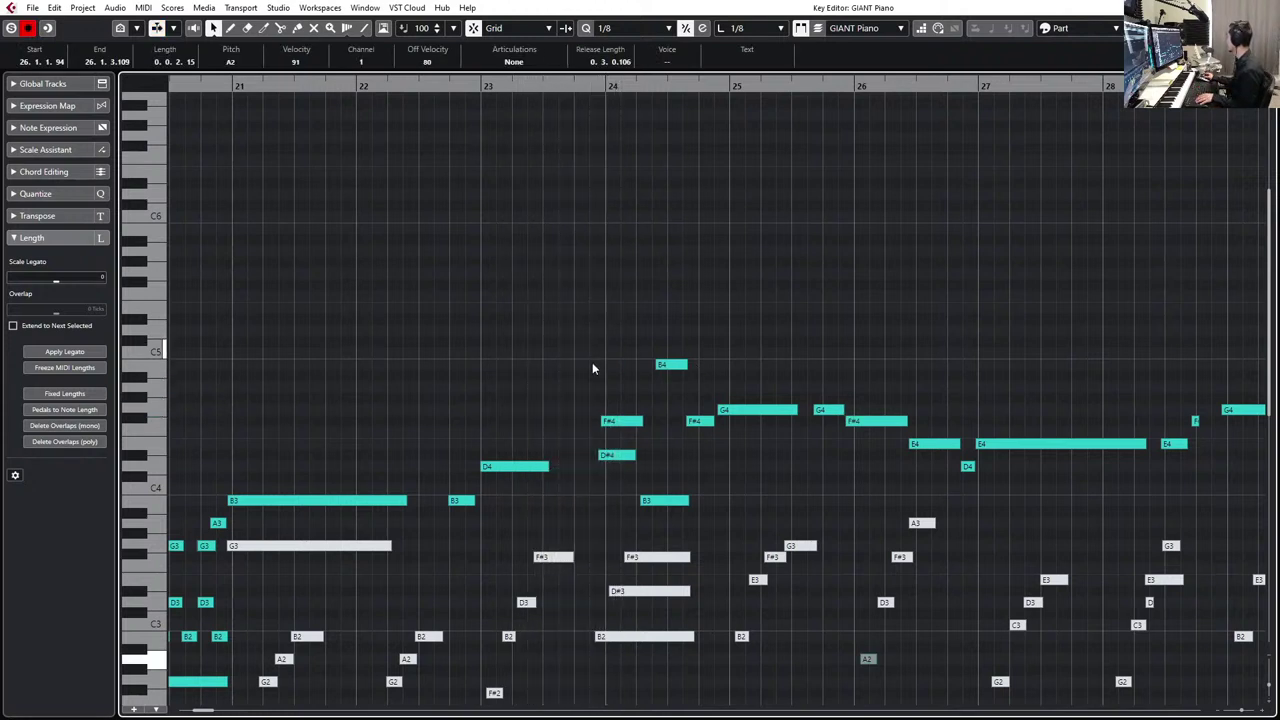
- Delete the upper GIANT Piano melody notes from bar 24 to about bar 32 and re-record the melody up to about bar 30
{"action": "left_click_drag", "start_coordinate": [594, 368], "coordinate": [601, 466]}
{"action": "left_click_drag", "start_coordinate": [568, 321], "coordinate": [1240, 494]}
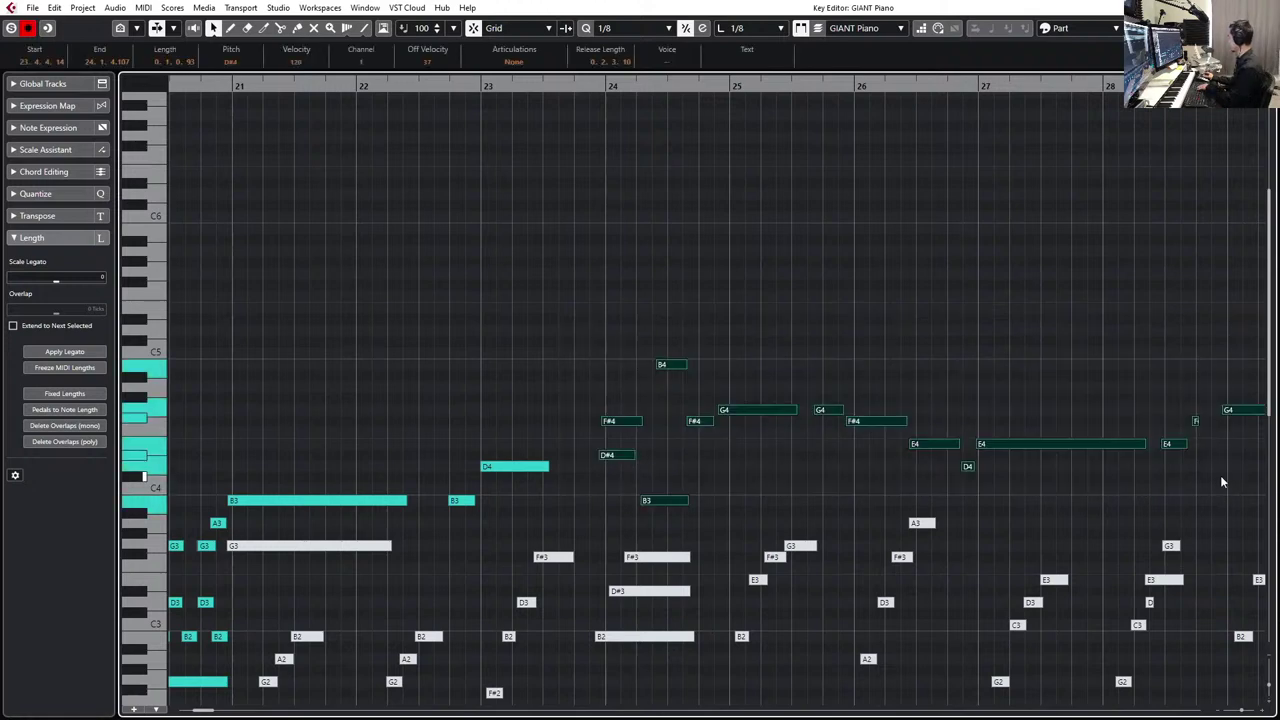
{"action": "key", "text": "Delete"}
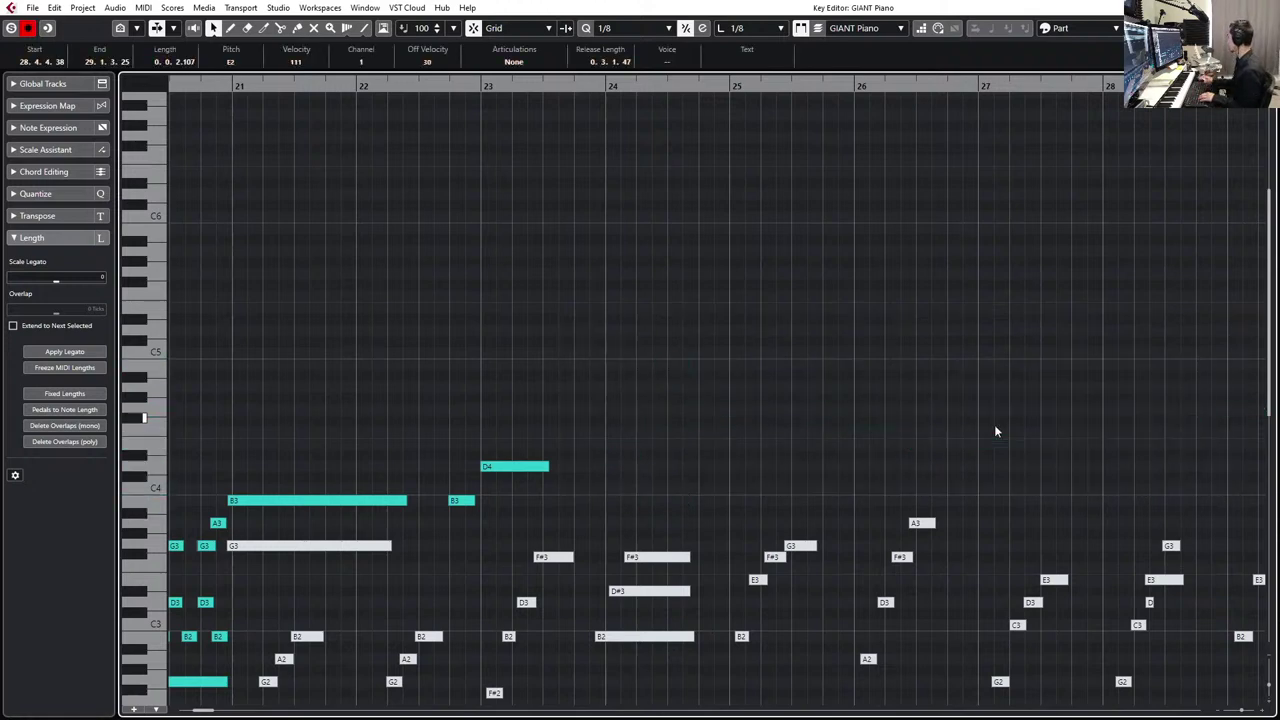
{"action": "key", "text": "g"}
{"action": "left_click_drag", "start_coordinate": [882, 380], "coordinate": [1022, 458]}
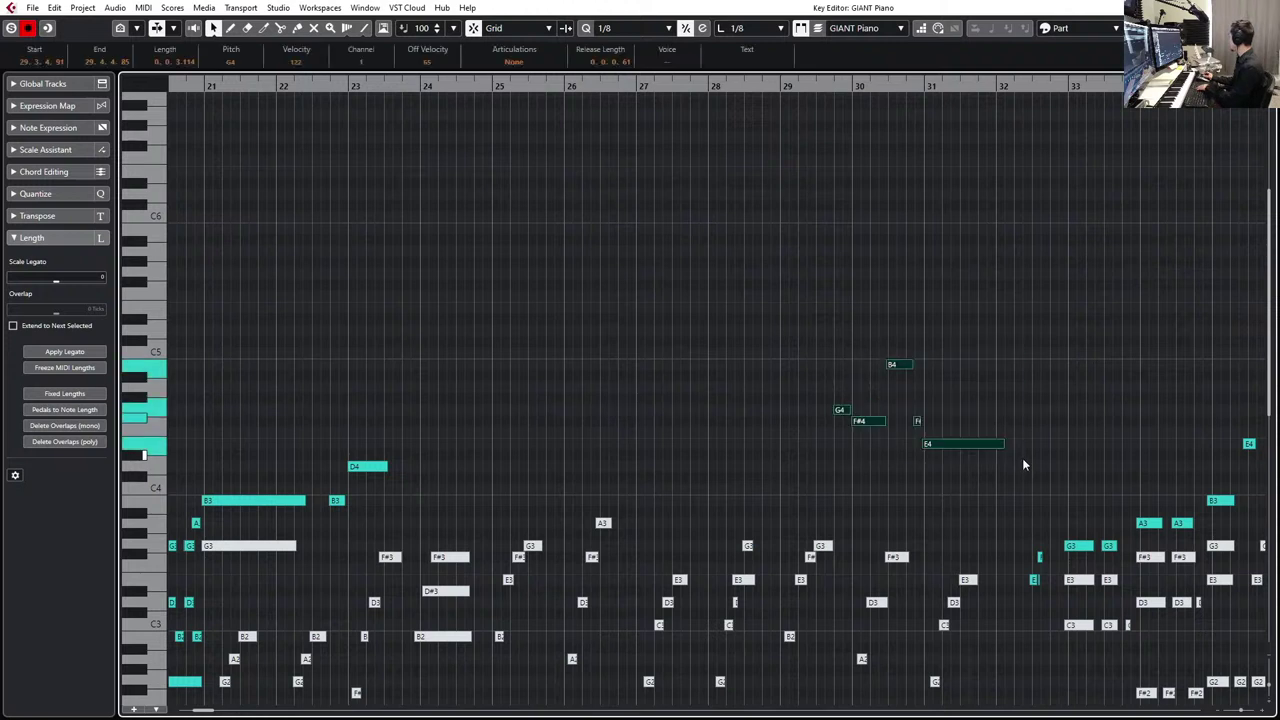
{"action": "key", "text": "Delete"}
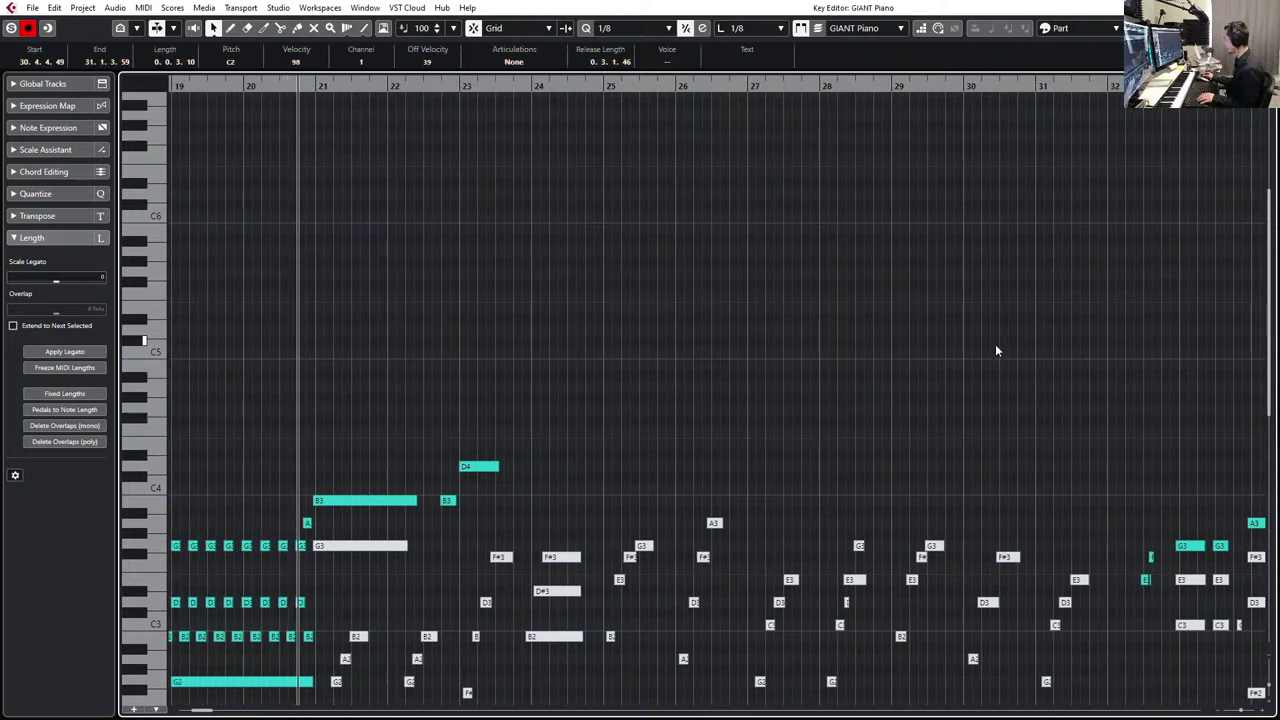
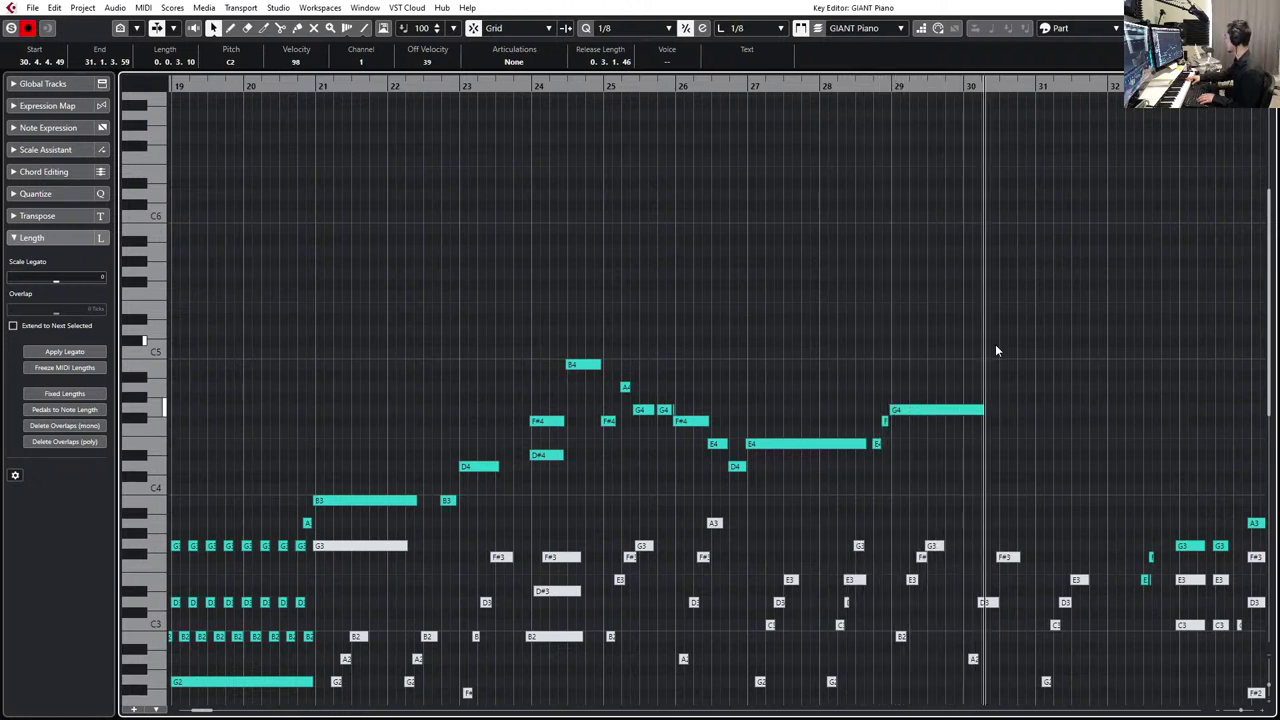
{"action": "scroll", "coordinate": [1003, 390], "scroll_direction": "down", "scroll_amount": 5}
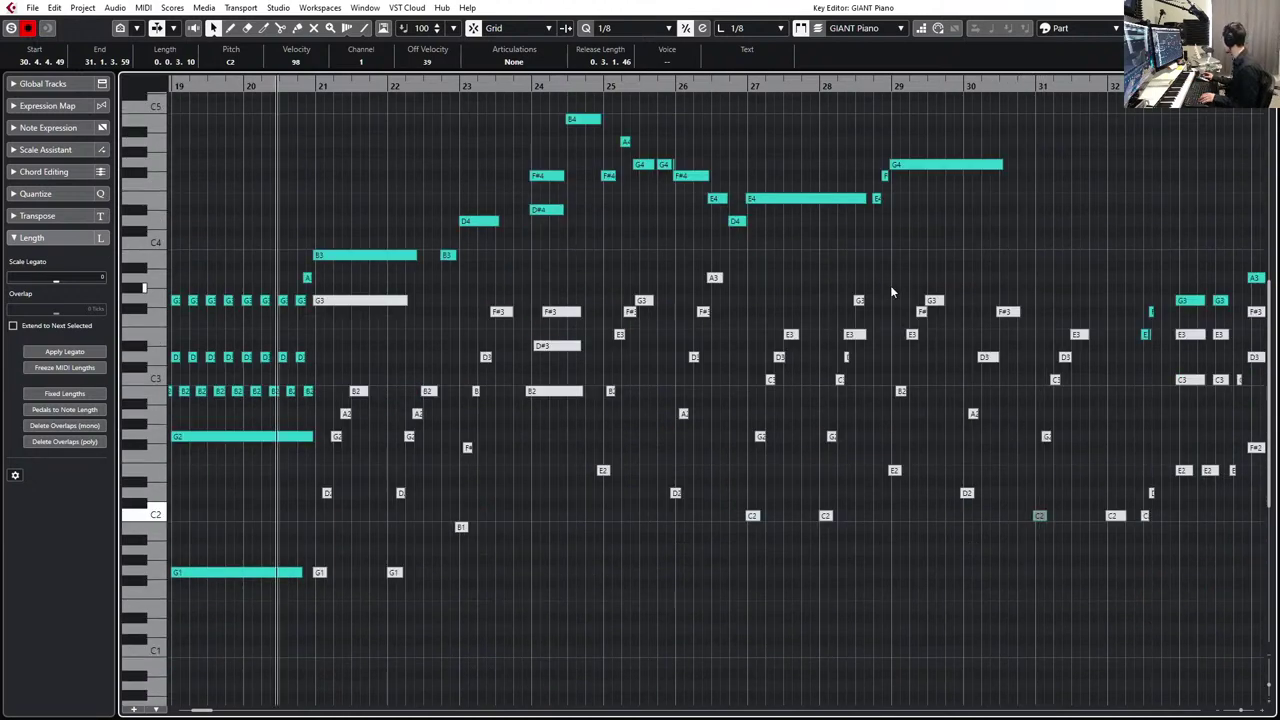
{"action": "scroll", "coordinate": [893, 292], "scroll_direction": "right", "scroll_amount": 3}
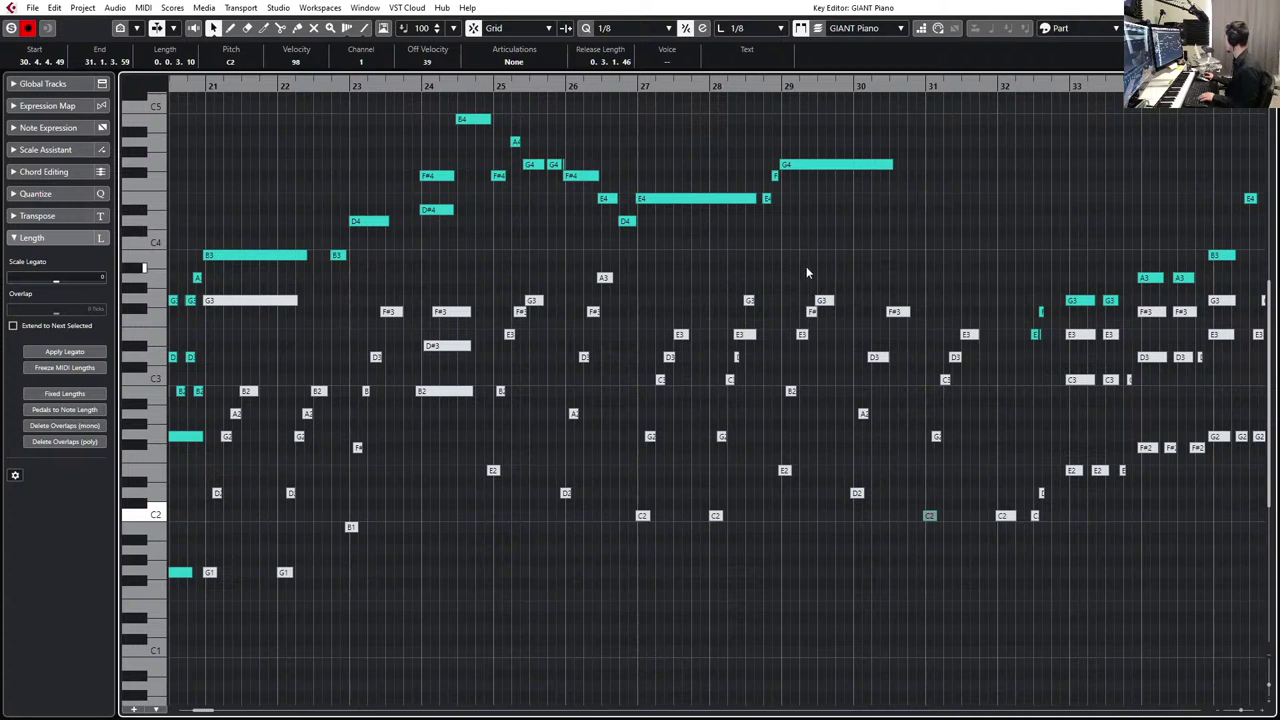
- Play the GIANT Piano accompaniment from about bar 29 to bar 32, then undo the last piano melody change
{"action": "left_click_drag", "start_coordinate": [789, 268], "coordinate": [975, 555]}
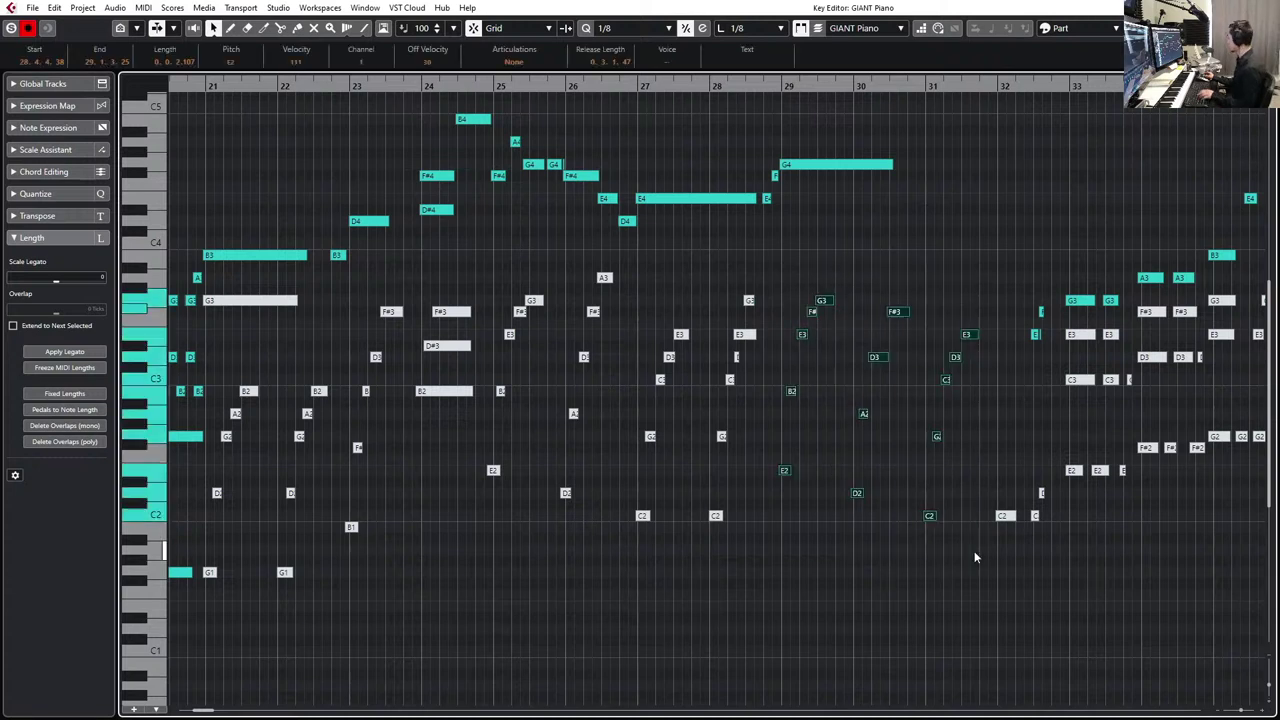
{"action": "key", "text": "alt+space"}
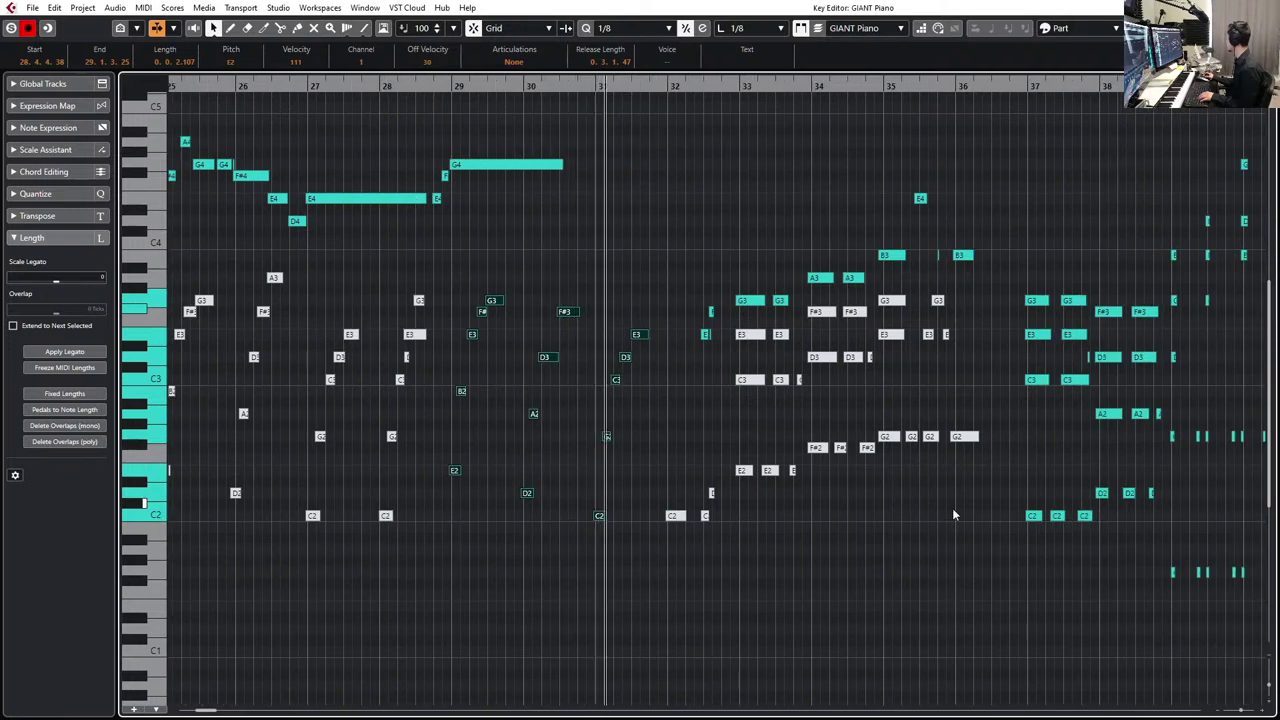
{"action": "scroll", "coordinate": [783, 462], "scroll_direction": "up", "scroll_amount": 3}
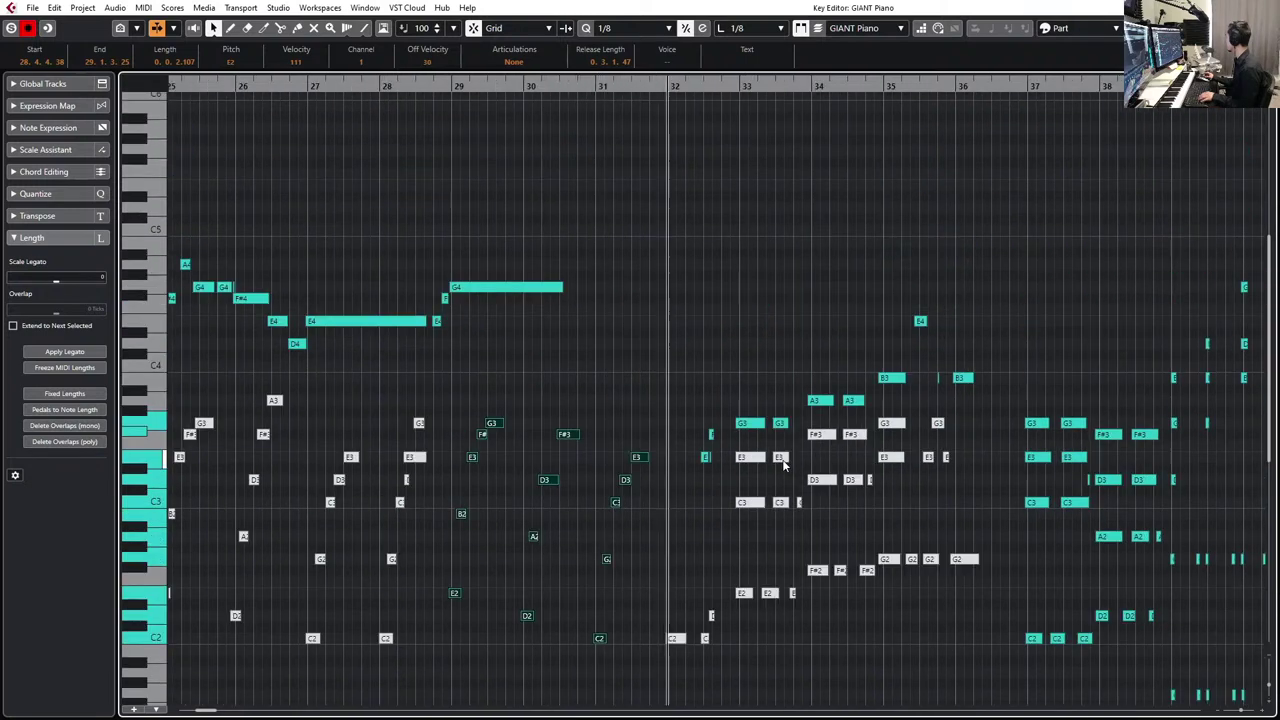
{"action": "key", "text": "space"}
{"action": "key", "text": "ctrl+z"}
{"action": "scroll", "coordinate": [813, 358], "scroll_direction": "right", "scroll_amount": 2}
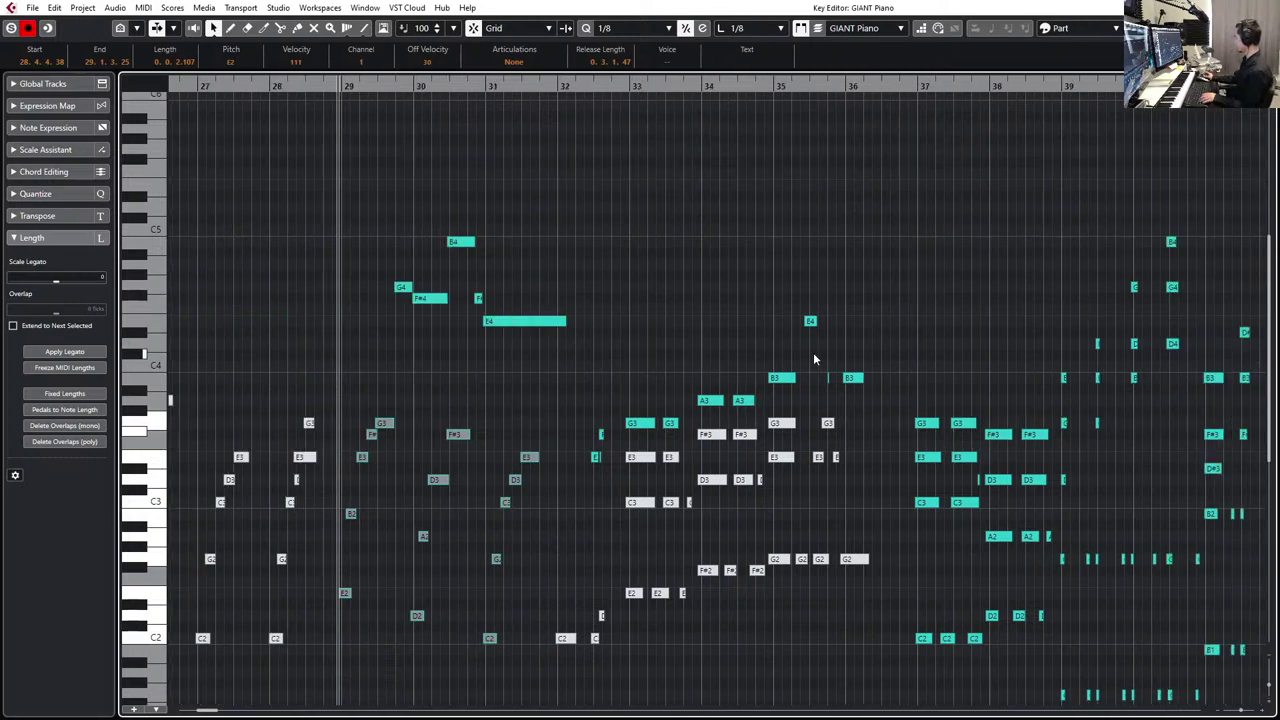
- Open the lower JAEG Strings part, select its notes from bar 29 through bar 32, and play the passage from about bar 21
{"action": "key", "text": "Return"}
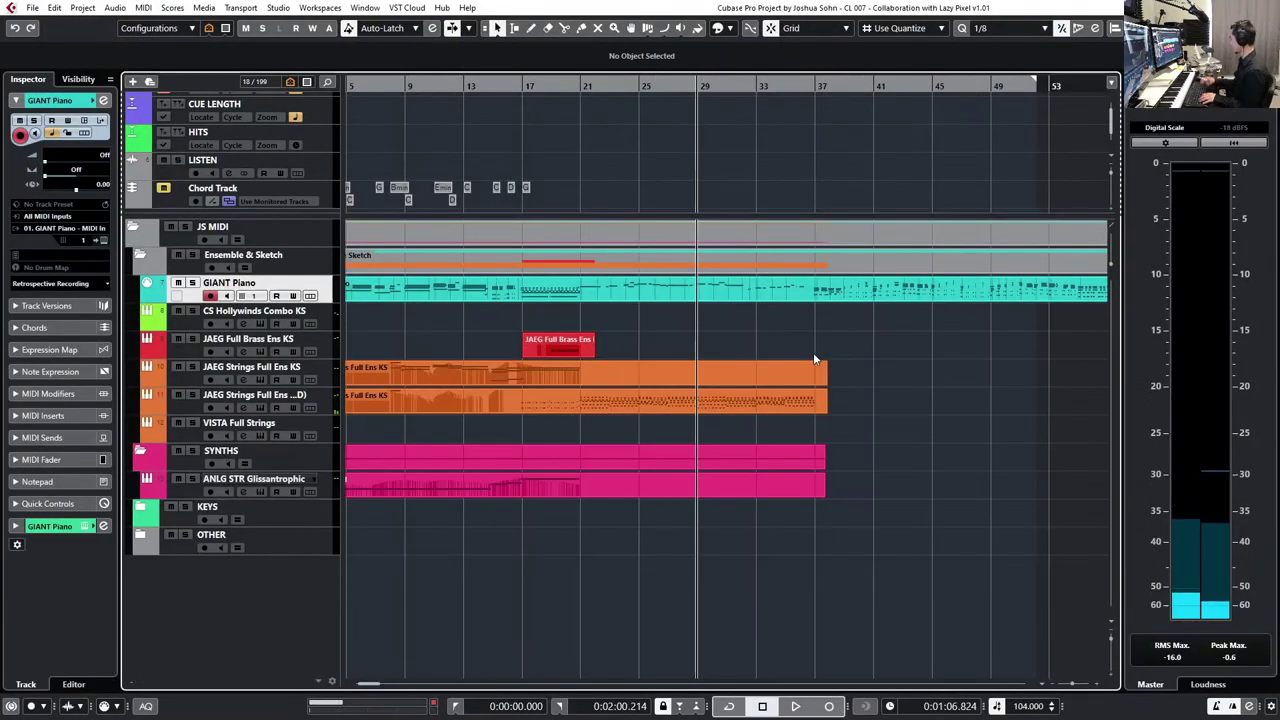
{"action": "left_click", "coordinate": [770, 400]}
{"action": "key", "text": "Return"}
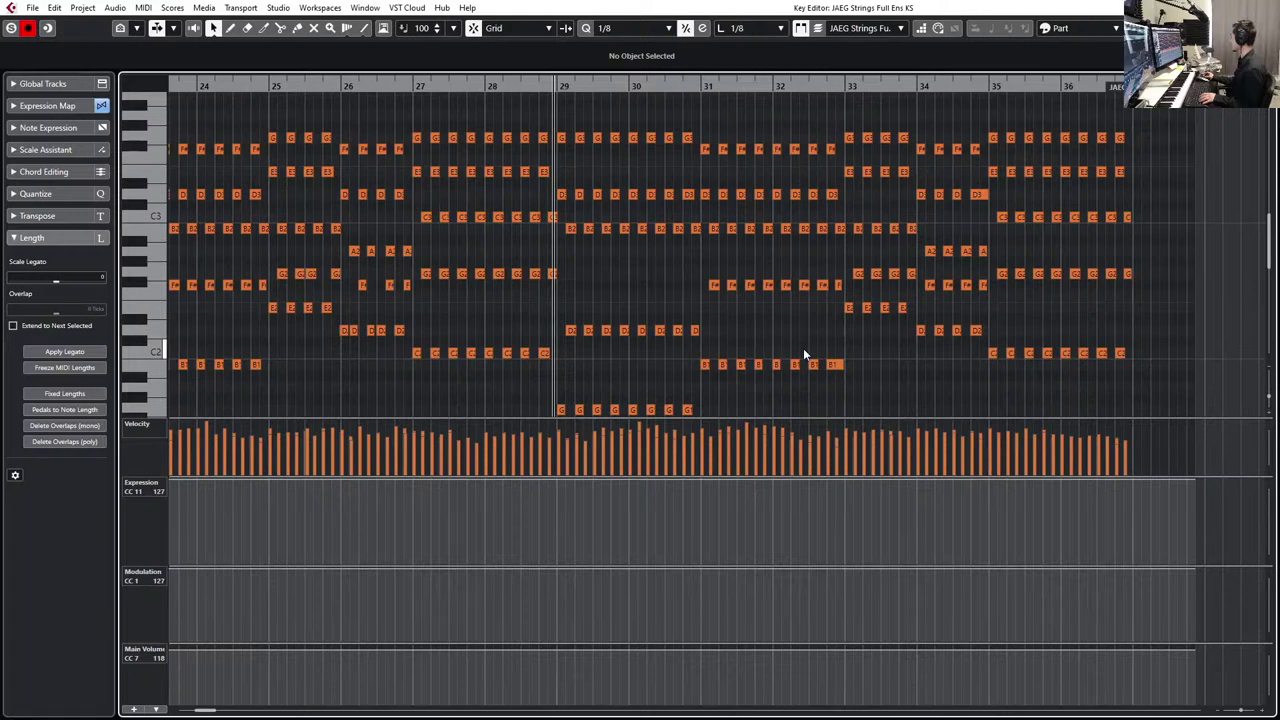
{"action": "left_click_drag", "start_coordinate": [564, 117], "coordinate": [826, 330]}
{"action": "scroll", "coordinate": [816, 316], "scroll_direction": "up", "scroll_amount": 4}
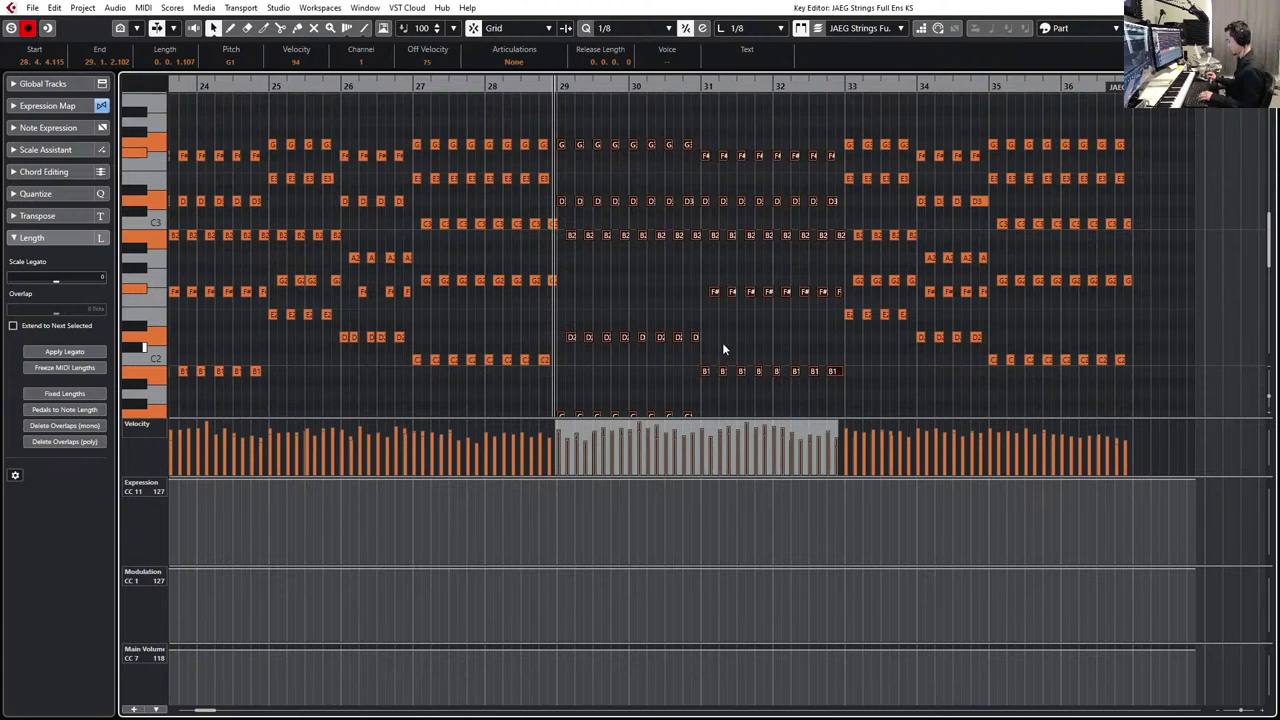
{"action": "key", "text": "g"}
{"action": "key", "text": "g"}
{"action": "key", "text": "KP_Subtract"}
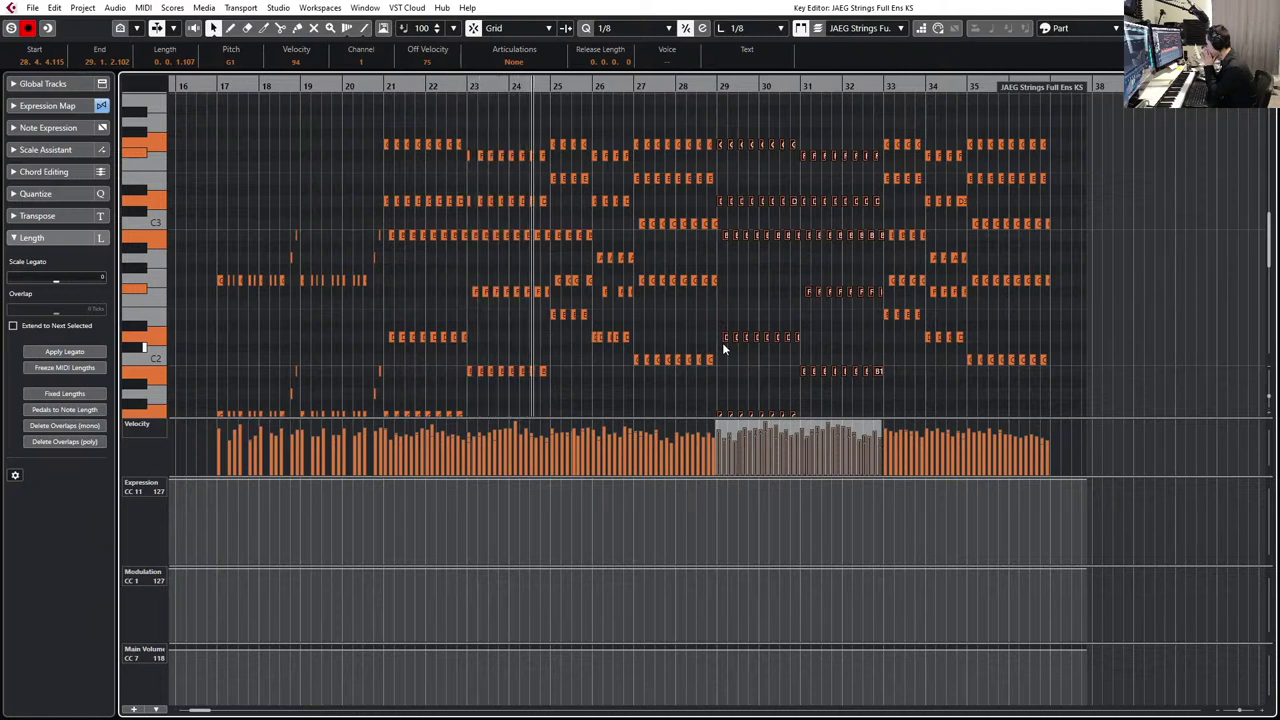
{"action": "key", "text": "space"}
{"action": "key", "text": "Return"}
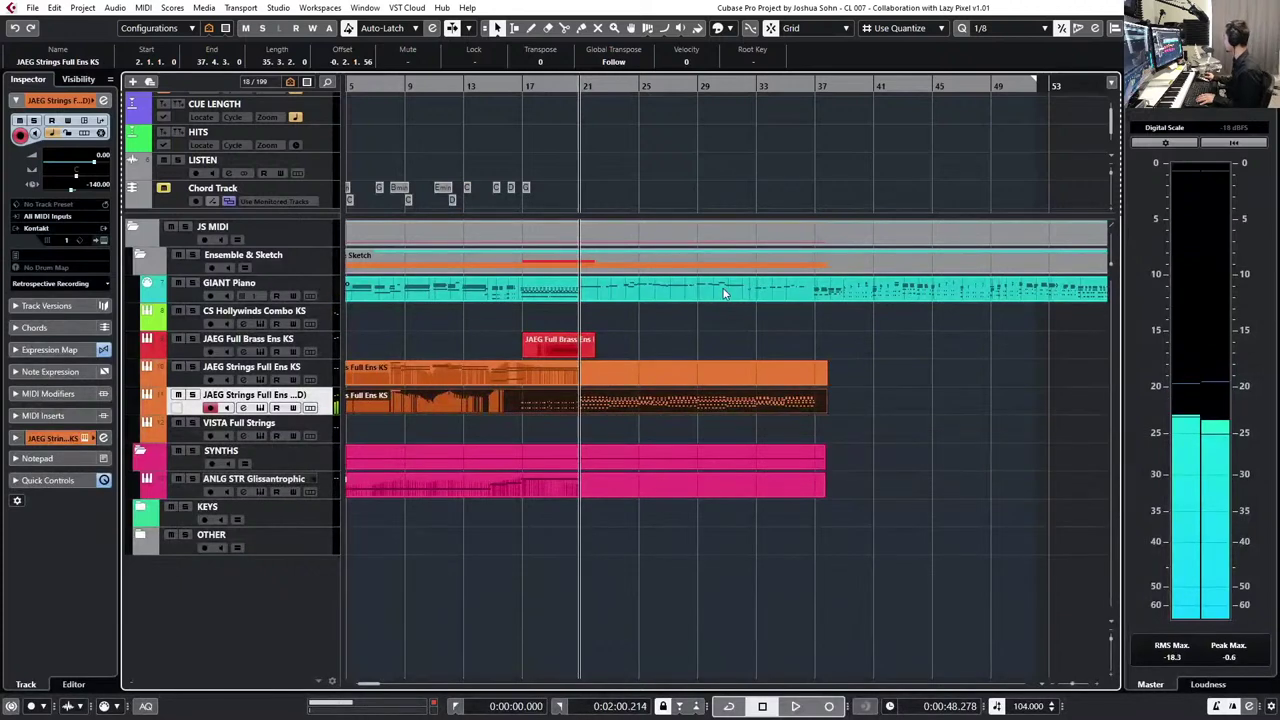
- Mute the GIANT Piano part and play the strings alone from about bar 21
{"action": "key", "text": "shift+m"}
{"action": "key", "text": "space"}
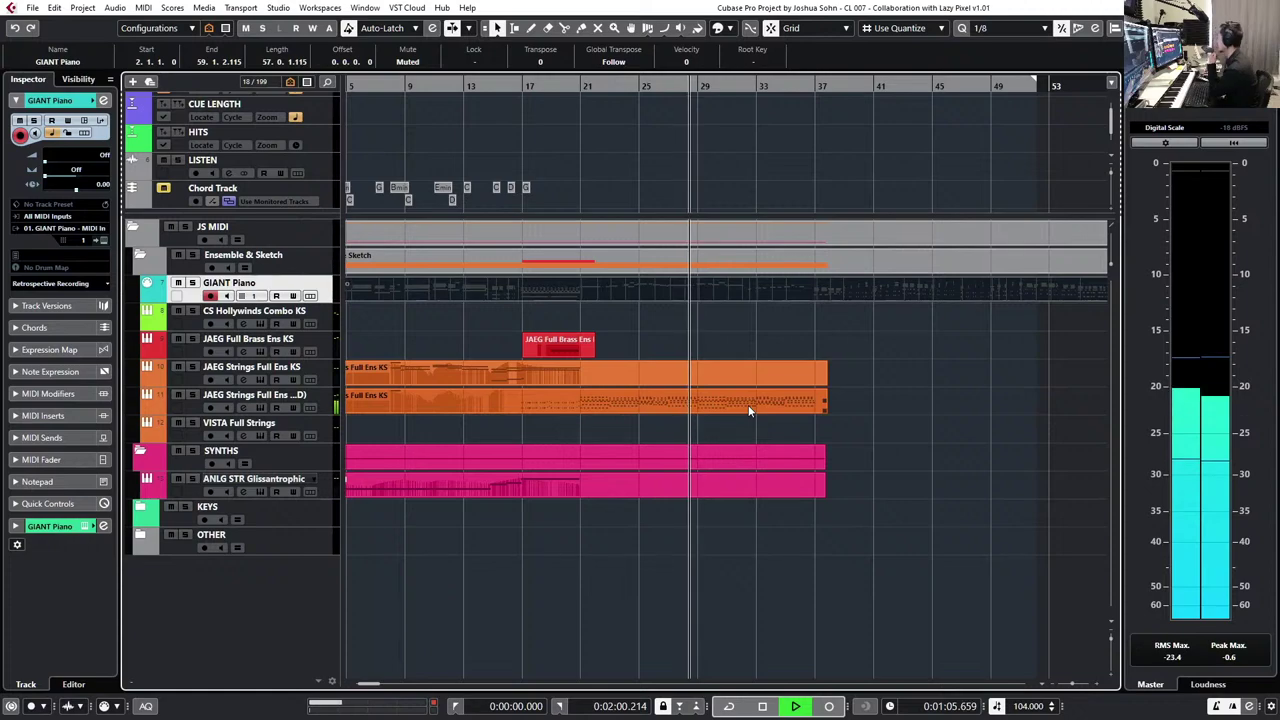
{"action": "key", "text": "space"}
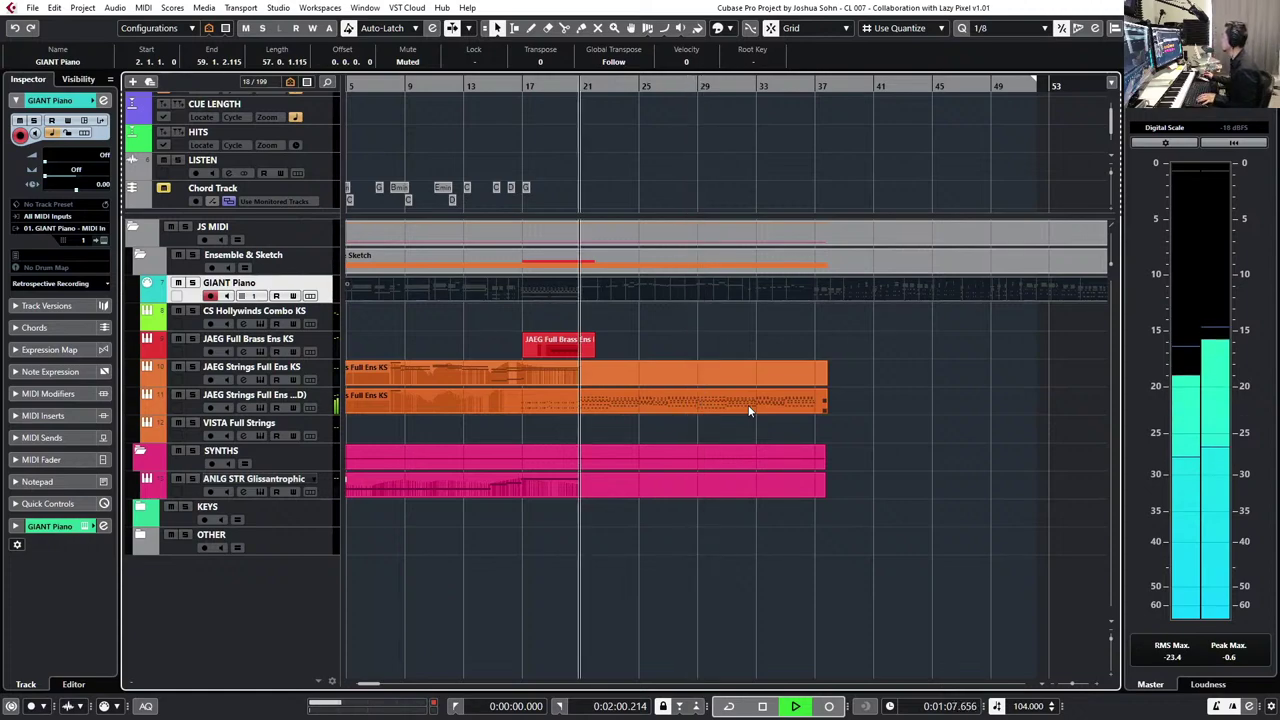
- Delete all eighth-note strings from bar 29 through bar 32 in the lower JAEG Strings part
{"action": "double_click", "coordinate": [680, 398]}
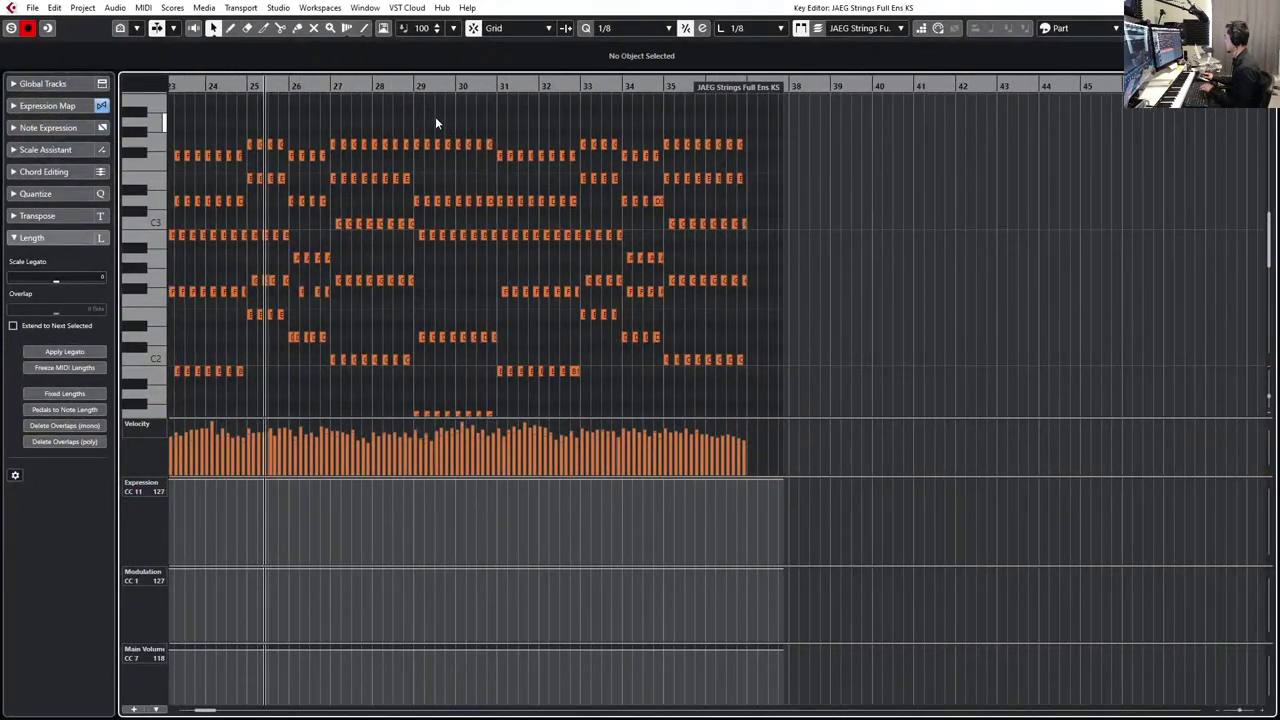
{"action": "left_click_drag", "start_coordinate": [420, 131], "coordinate": [452, 306]}
{"action": "left_click_drag", "start_coordinate": [477, 395], "coordinate": [488, 416]}
{"action": "key", "text": "Delete"}
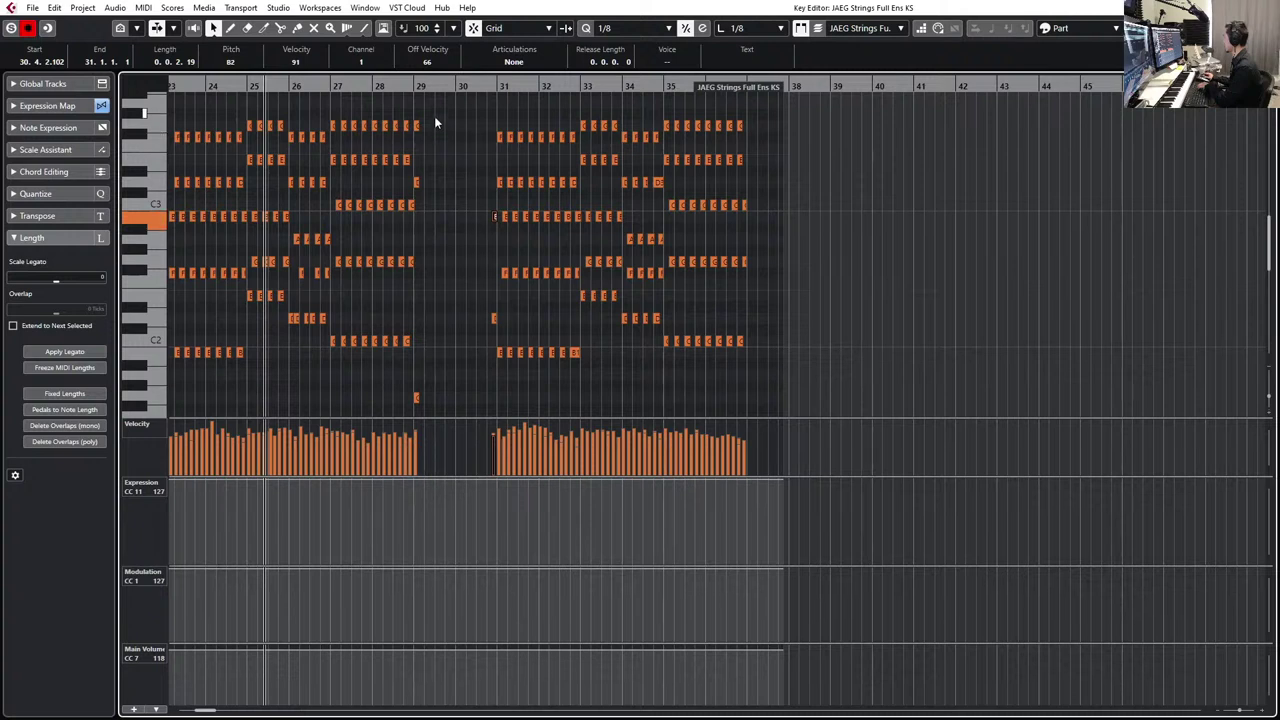
{"action": "left_click_drag", "start_coordinate": [434, 108], "coordinate": [415, 356]}
{"action": "left_click_drag", "start_coordinate": [418, 400], "coordinate": [418, 400]}
{"action": "key", "text": "Delete"}
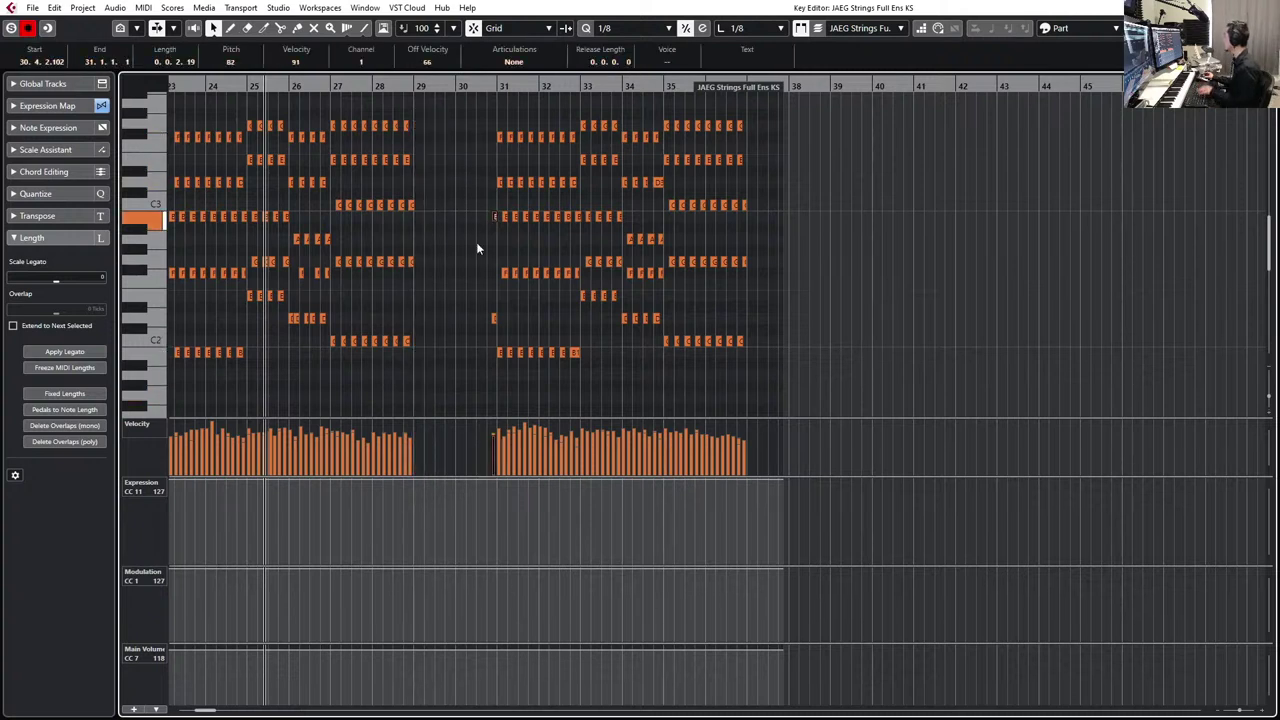
{"action": "left_click_drag", "start_coordinate": [478, 193], "coordinate": [496, 281]}
{"action": "left_click_drag", "start_coordinate": [487, 341], "coordinate": [494, 338]}
{"action": "key", "text": "Delete"}
{"action": "left_click_drag", "start_coordinate": [481, 102], "coordinate": [572, 367]}
{"action": "key", "text": "Delete"}
- Move the remaining strings passage from bars 33 to 36 back four bars, starting at bar 29
{"action": "left_click_drag", "start_coordinate": [548, 190], "coordinate": [577, 289]}
{"action": "left_click_drag", "start_coordinate": [546, 100], "coordinate": [782, 366]}
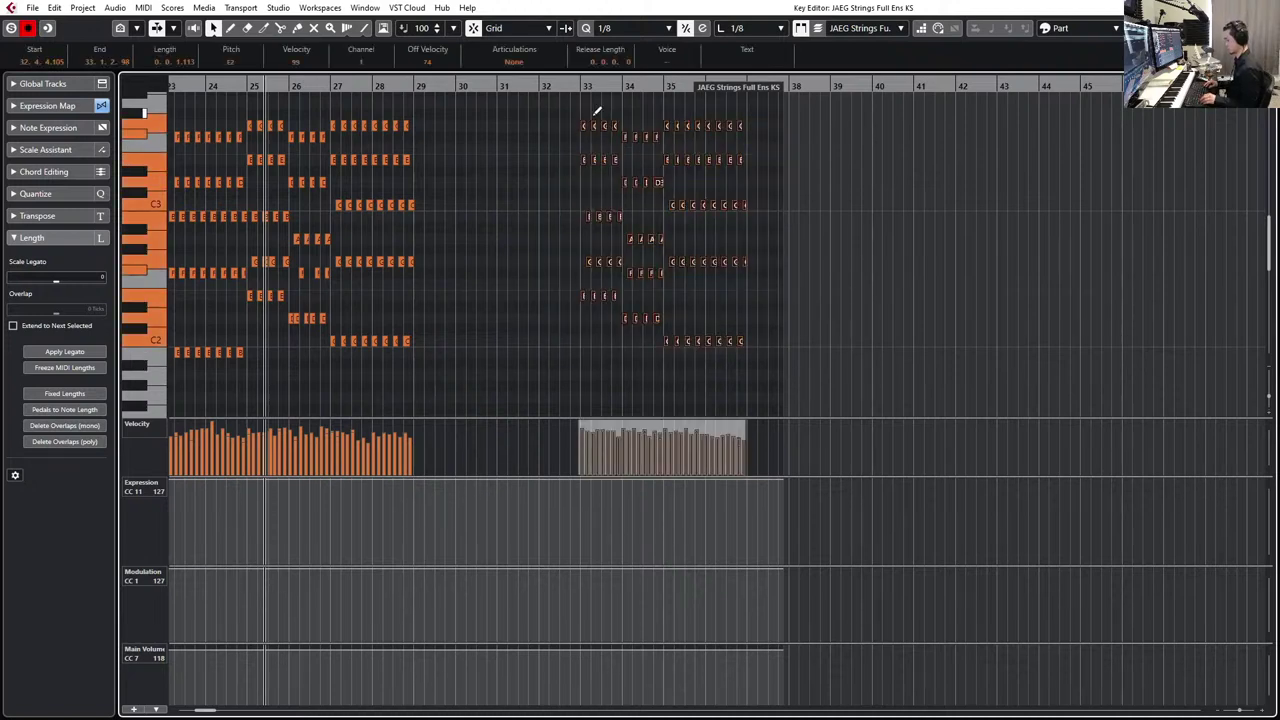
{"action": "key", "text": "ctrl+Left"}
{"action": "key", "text": "ctrl+Left"}
{"action": "key", "text": "ctrl+Left"}
{"action": "key", "text": "ctrl+Left"}
{"action": "key", "text": "ctrl+Left"}
{"action": "key", "text": "ctrl+Left"}
{"action": "key", "text": "ctrl+Left"}
{"action": "key", "text": "ctrl+Left"}
{"action": "key", "text": "ctrl+Left"}
{"action": "key", "text": "ctrl+Left"}
{"action": "key", "text": "ctrl+Left"}
{"action": "key", "text": "ctrl+Left"}
{"action": "key", "text": "ctrl+Left"}
{"action": "key", "text": "ctrl+Left"}
{"action": "key", "text": "ctrl+Left"}
{"action": "key", "text": "ctrl+Left"}
{"action": "key", "text": "ctrl+Left"}
{"action": "key", "text": "ctrl+Left"}
{"action": "key", "text": "ctrl+Left"}
{"action": "key", "text": "ctrl+Left"}
{"action": "key", "text": "ctrl+Left"}
{"action": "key", "text": "ctrl+Left"}
{"action": "key", "text": "ctrl+Left"}
{"action": "key", "text": "ctrl+Left"}
{"action": "key", "text": "ctrl+Left"}
{"action": "key", "text": "ctrl+Left"}
{"action": "key", "text": "ctrl+Left"}
{"action": "key", "text": "ctrl+Left"}
{"action": "key", "text": "ctrl+Left"}
{"action": "key", "text": "ctrl+Left"}
{"action": "key", "text": "ctrl+Left"}
{"action": "key", "text": "ctrl+Left"}
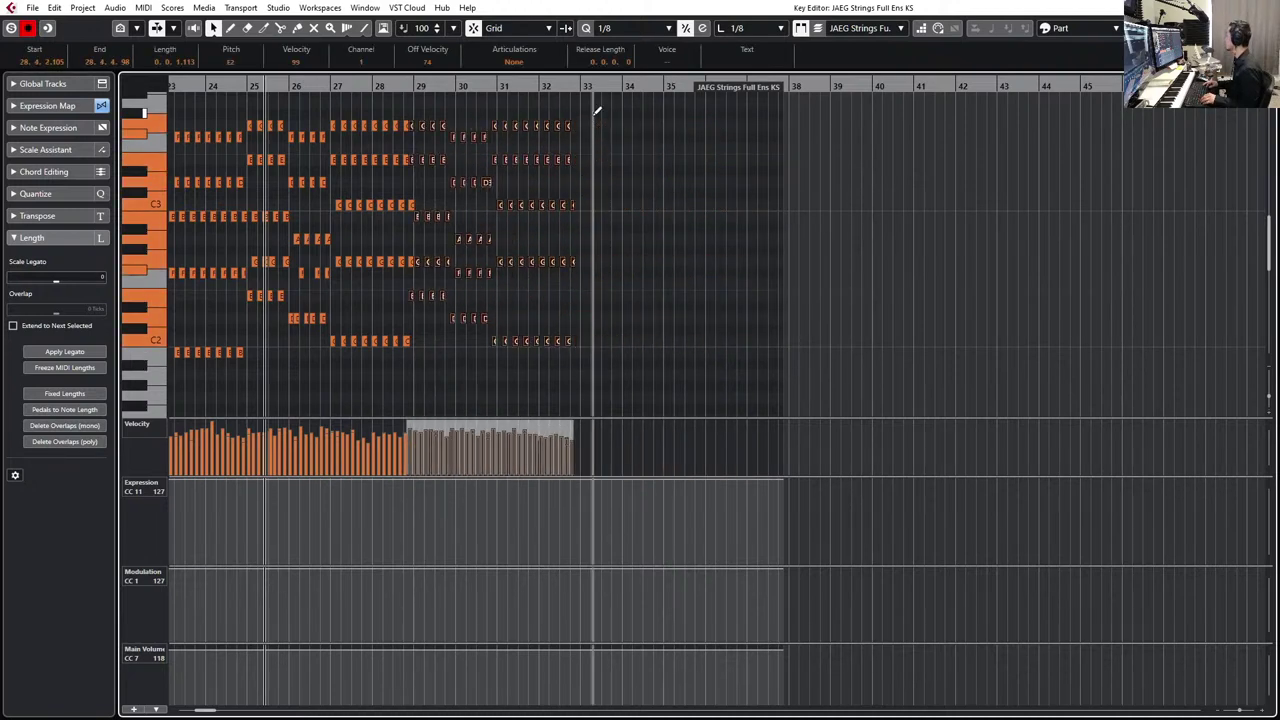
- Play the moved strings passage and select the chords from about bar 32 onward
{"action": "key", "text": "space"}
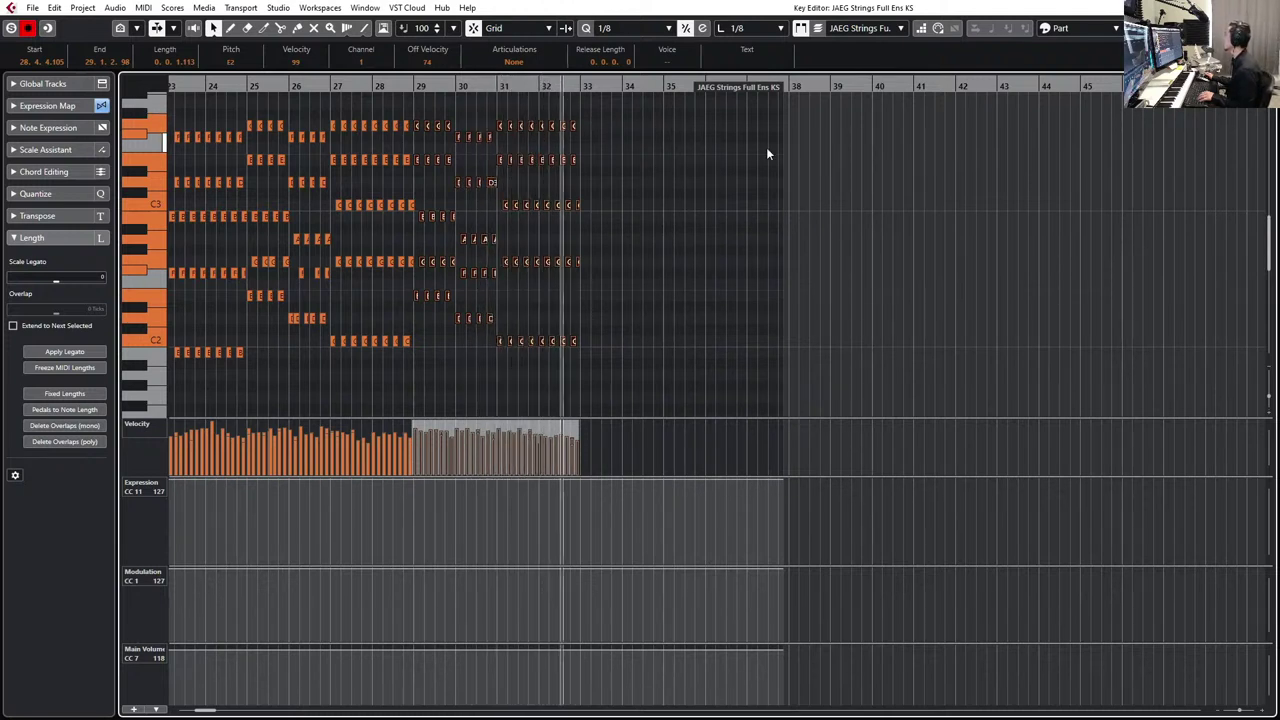
{"action": "left_click", "coordinate": [533, 88]}
{"action": "left_click_drag", "start_coordinate": [535, 100], "coordinate": [778, 162]}
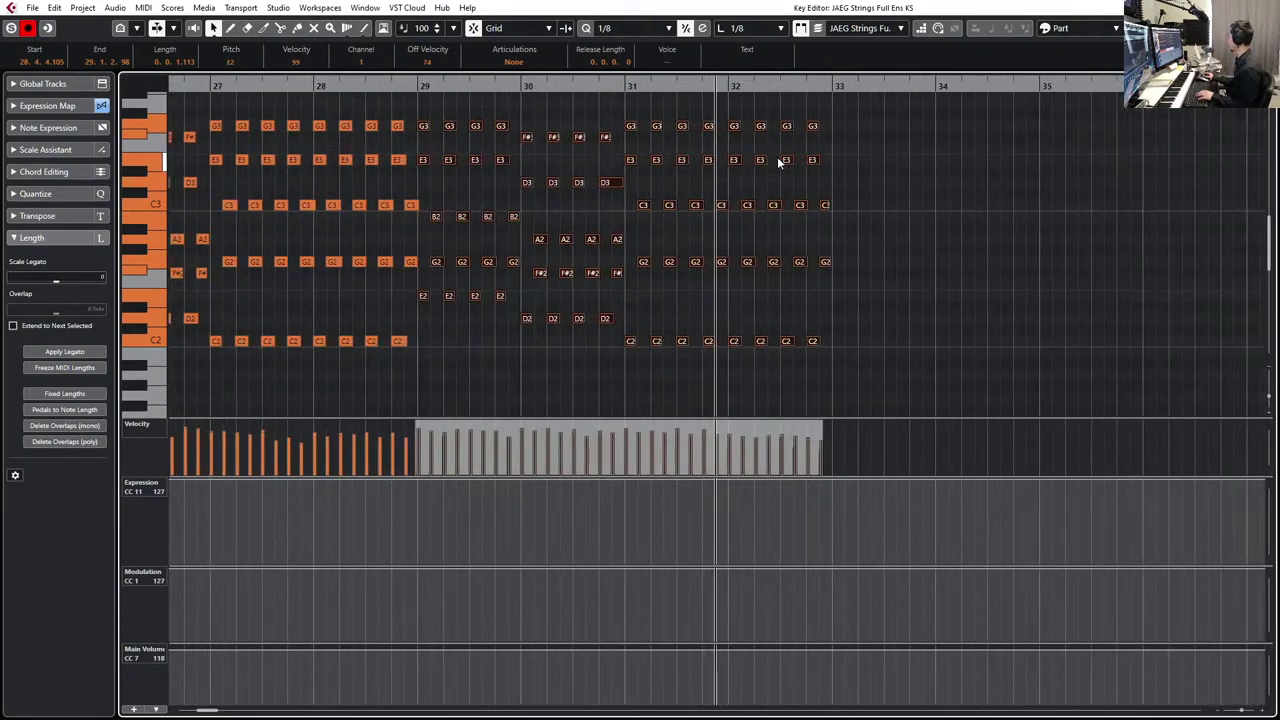
{"action": "left_click_drag", "start_coordinate": [727, 105], "coordinate": [930, 367]}
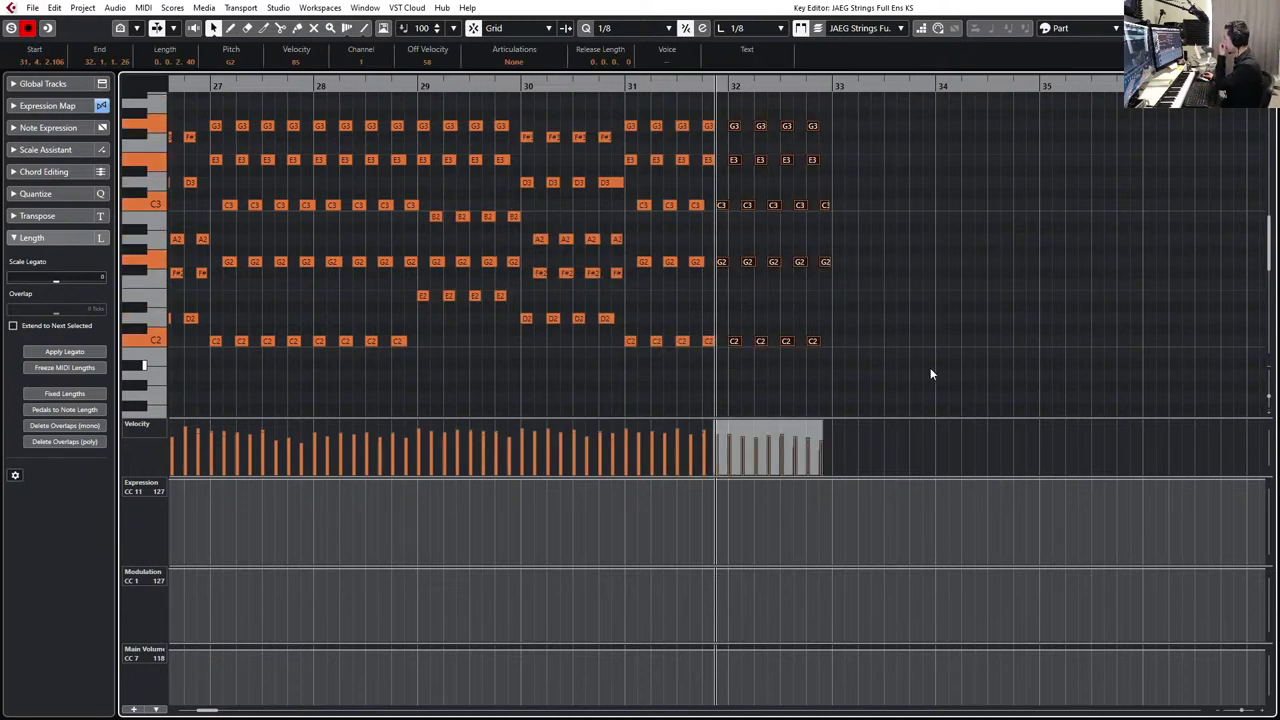
- Switch the project to the fixed tempo of 80 BPM and reopen the lower JAEG Strings part
{"action": "key", "text": "Escape"}
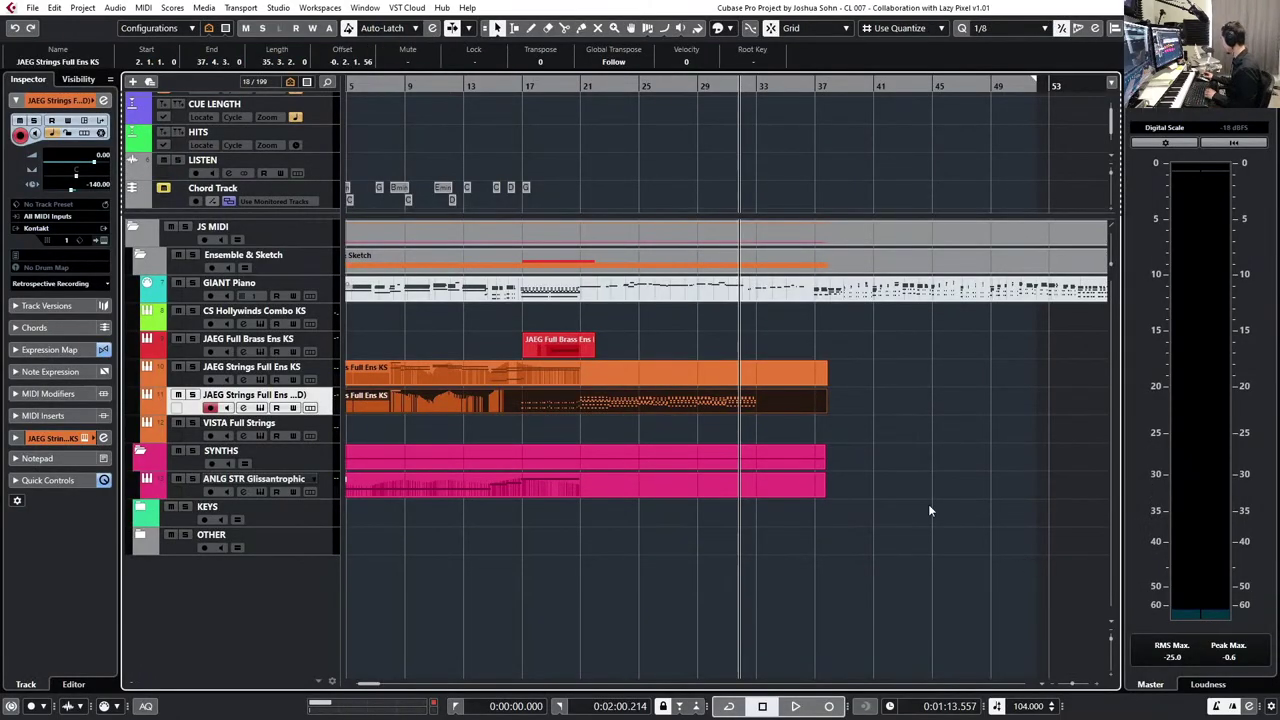
{"action": "left_click", "coordinate": [997, 706]}
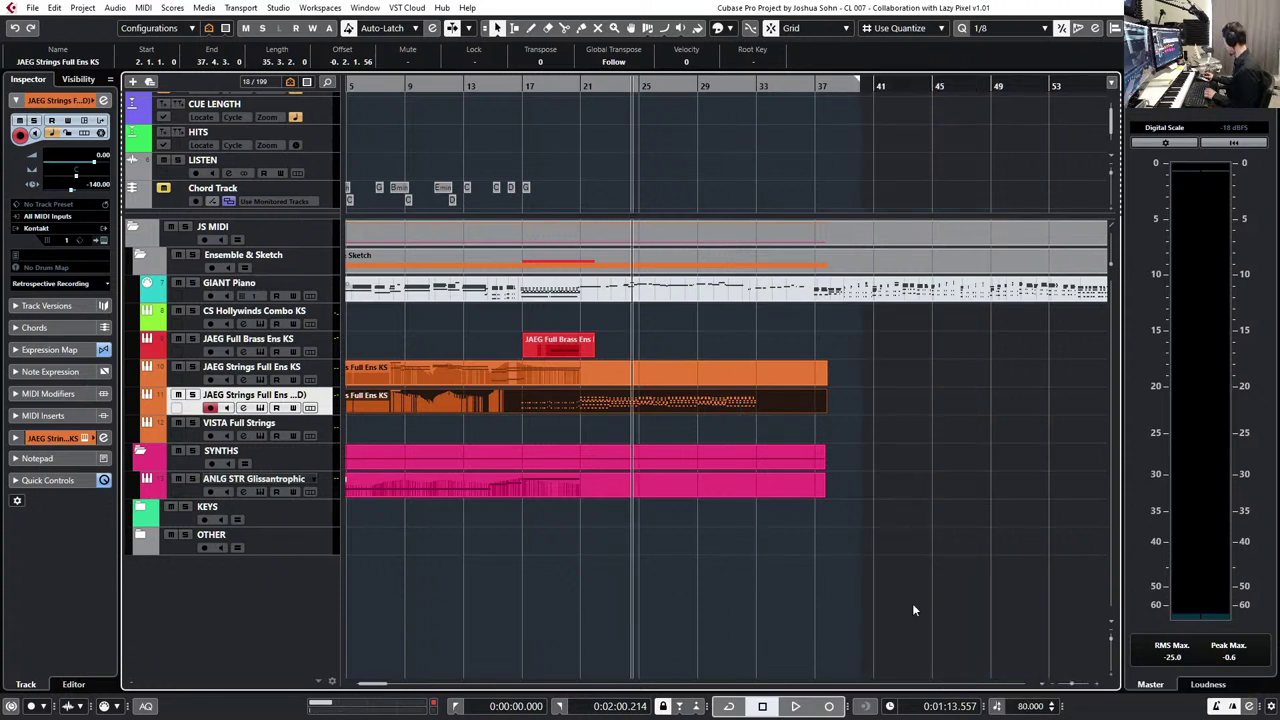
{"action": "left_click_drag", "start_coordinate": [826, 408], "coordinate": [843, 408]}
{"action": "double_click", "coordinate": [843, 408]}
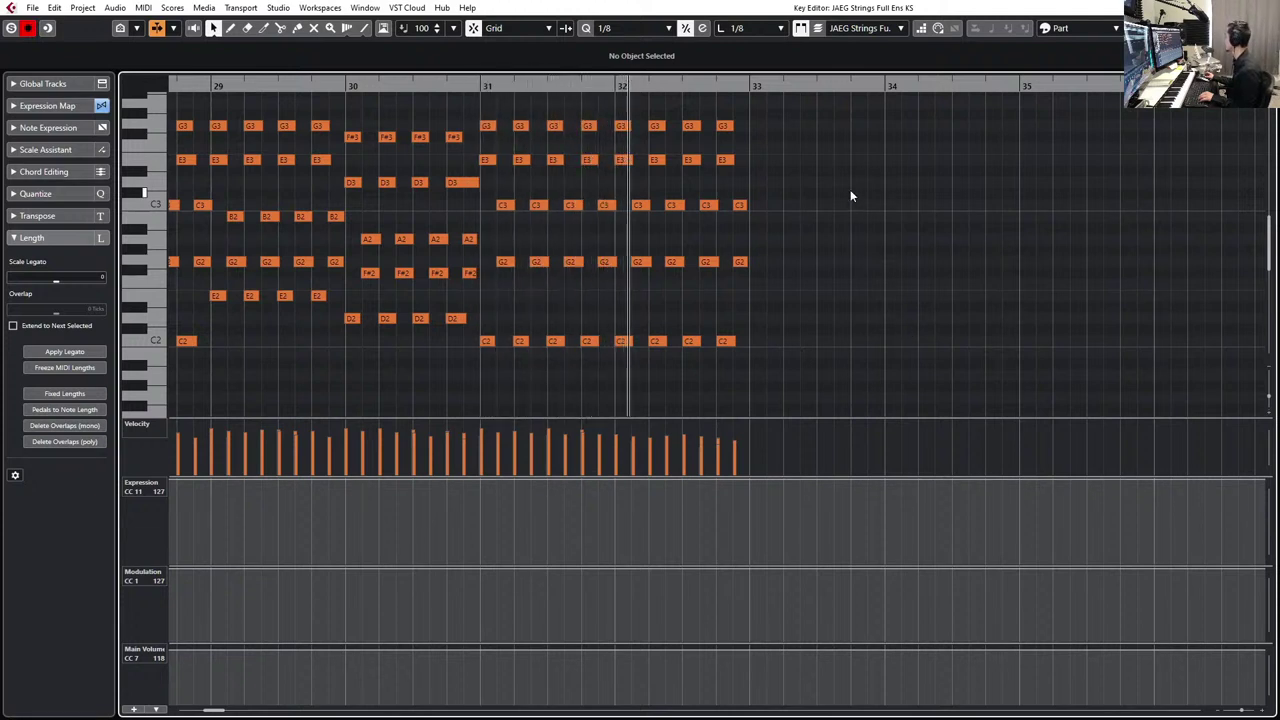
- Delete the strings notes in the second half of bar 32
{"action": "left_click_drag", "start_coordinate": [677, 108], "coordinate": [792, 305]}
{"action": "left_click_drag", "start_coordinate": [748, 112], "coordinate": [689, 371]}
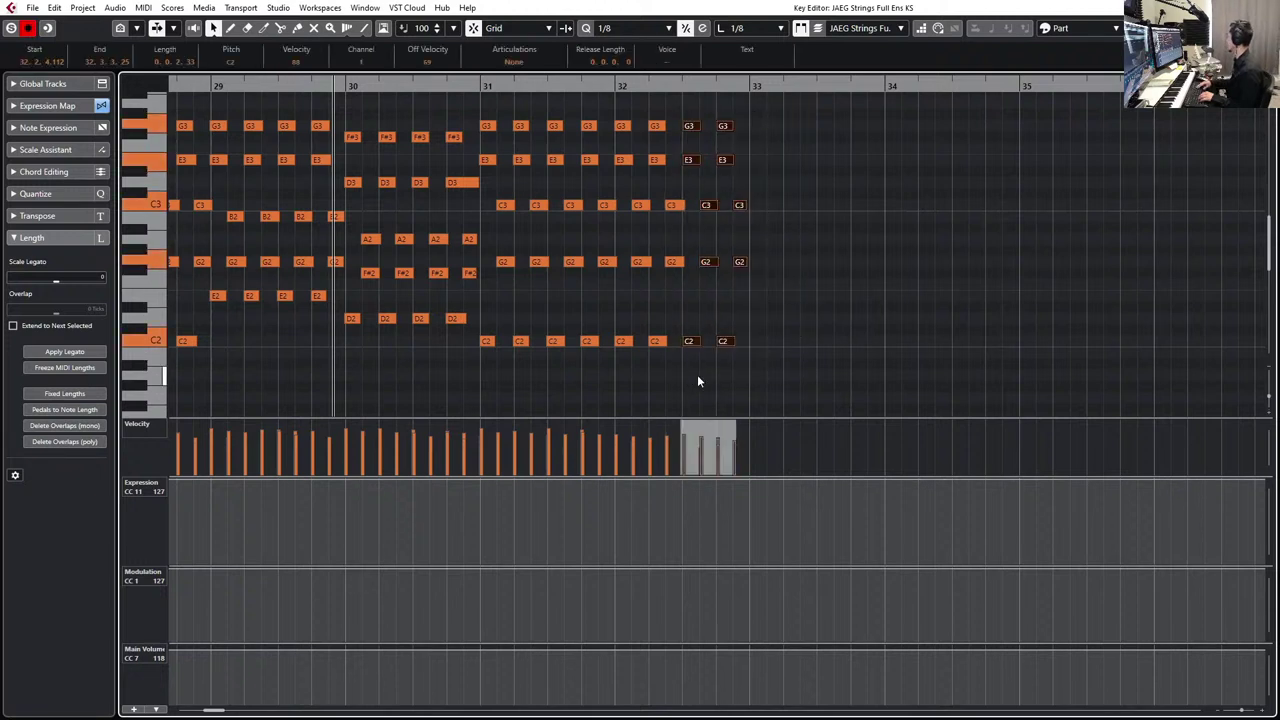
{"action": "key", "text": "Delete"}
- Review the strings part from its start and play the passage from the end of bar 30 into bar 32
{"action": "key", "text": "Home"}
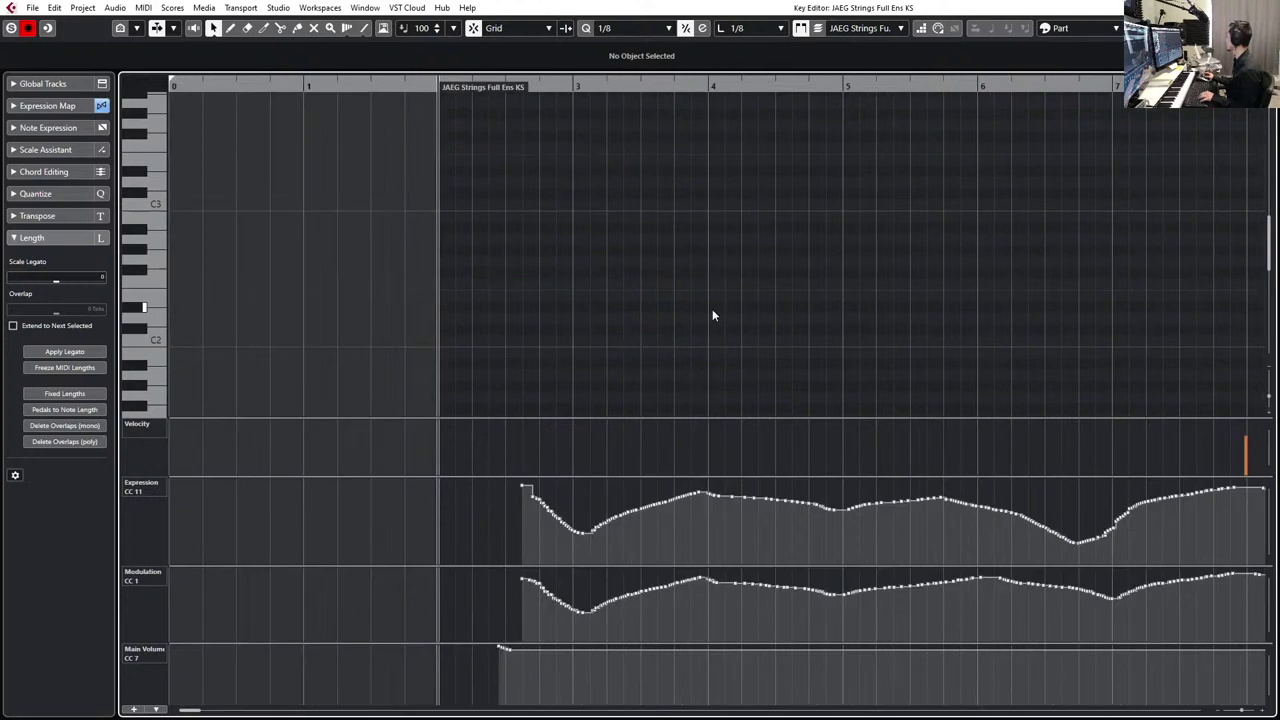
{"action": "scroll", "coordinate": [712, 315], "scroll_direction": "right", "scroll_amount": 10}
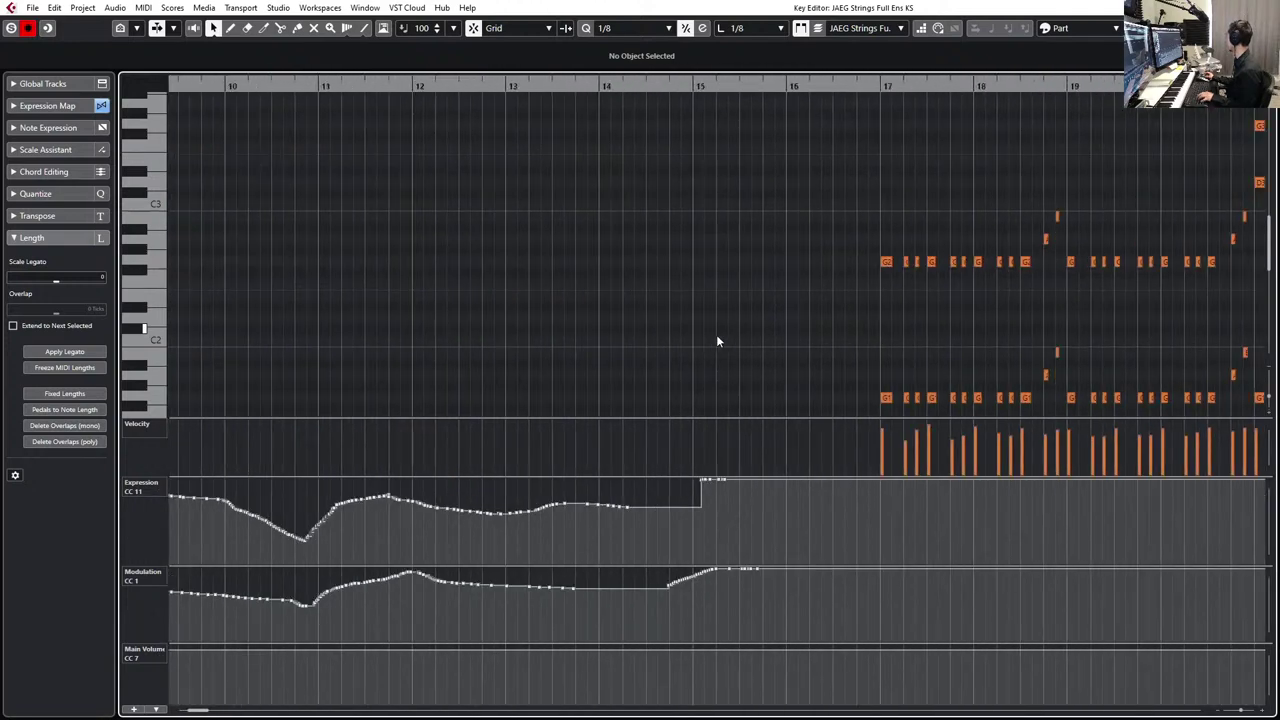
{"action": "scroll", "coordinate": [717, 341], "scroll_direction": "right", "scroll_amount": 12}
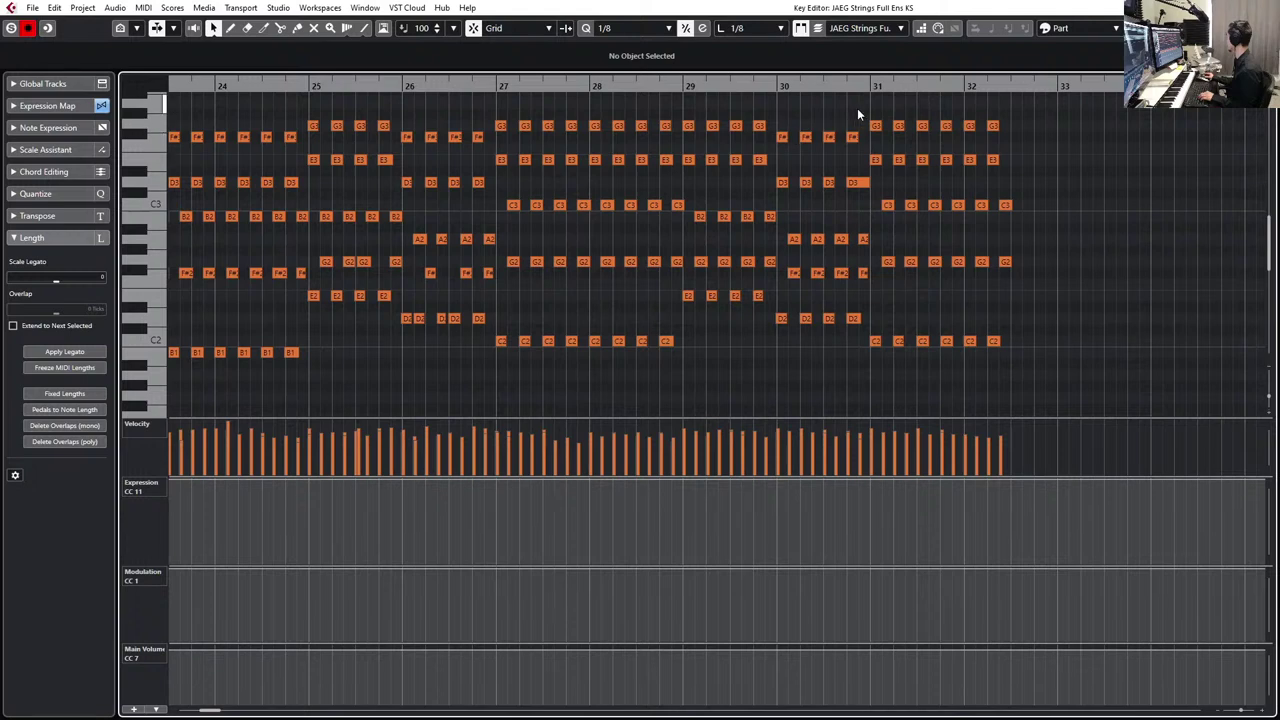
{"action": "left_click", "coordinate": [857, 108]}
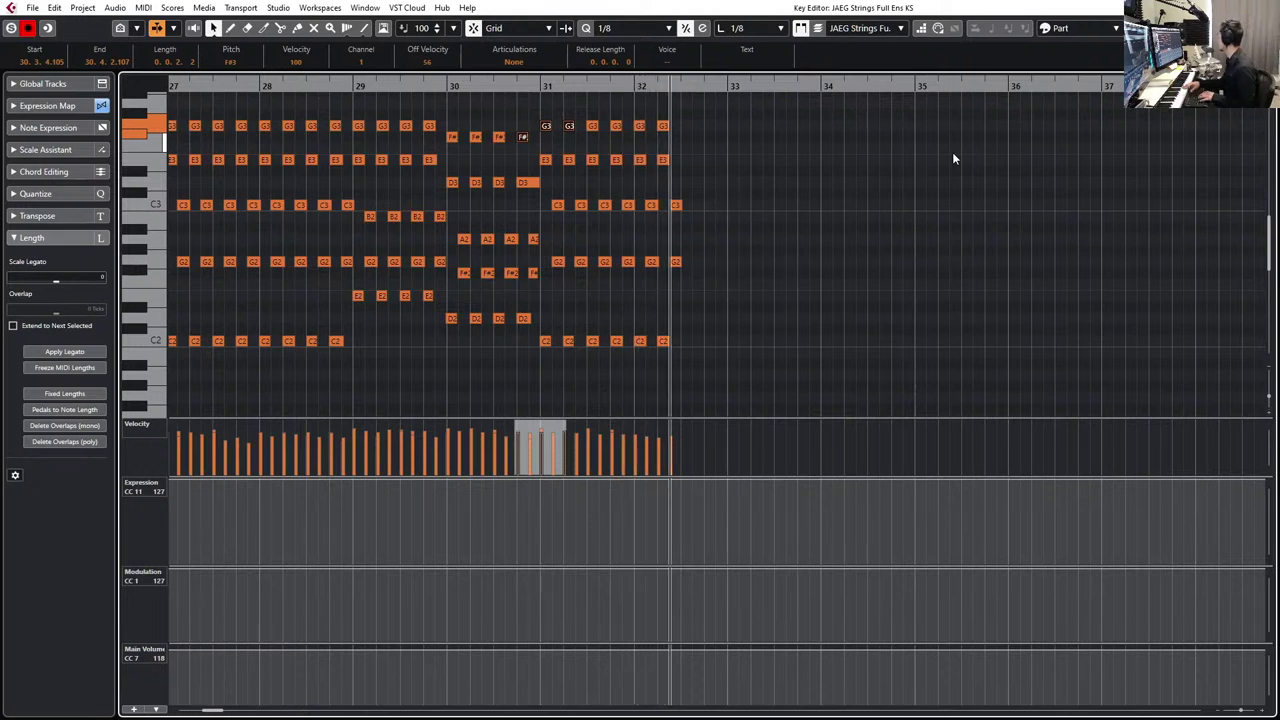
{"action": "key", "text": "space"}
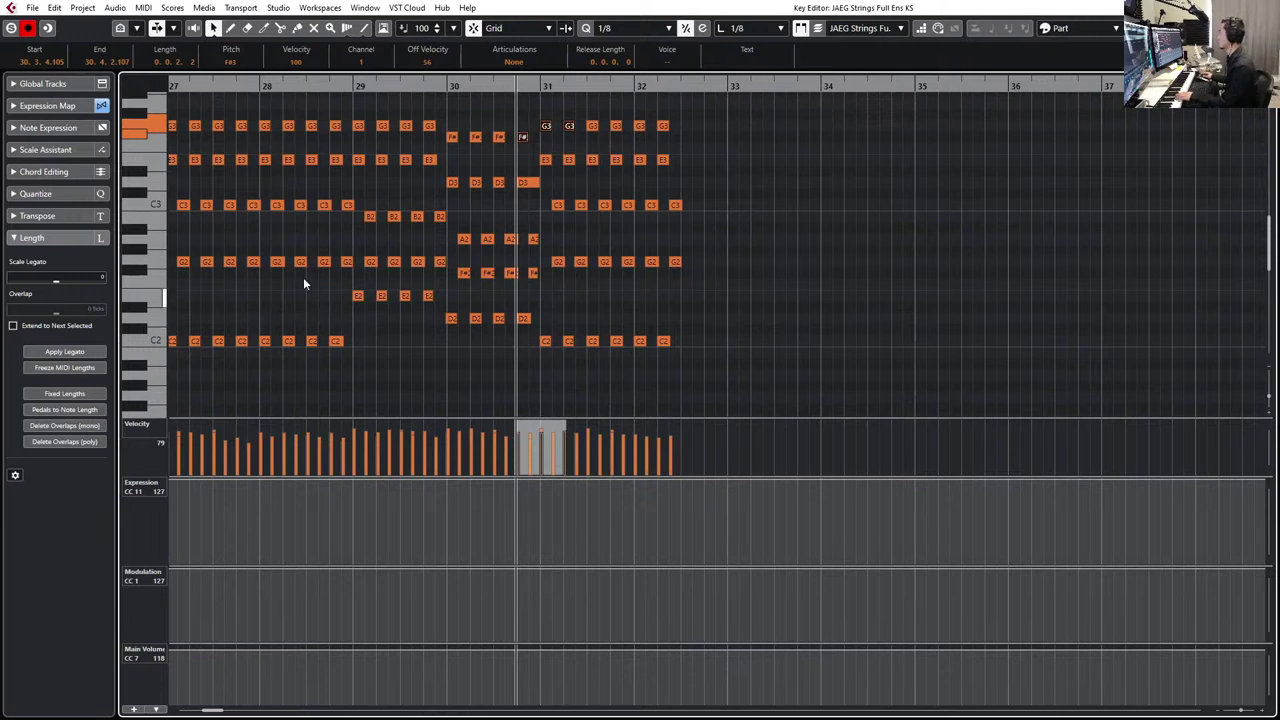
- Show the strings' expression map articulations and assign Spiccato to all notes in the part
{"action": "left_click", "coordinate": [69, 105]}
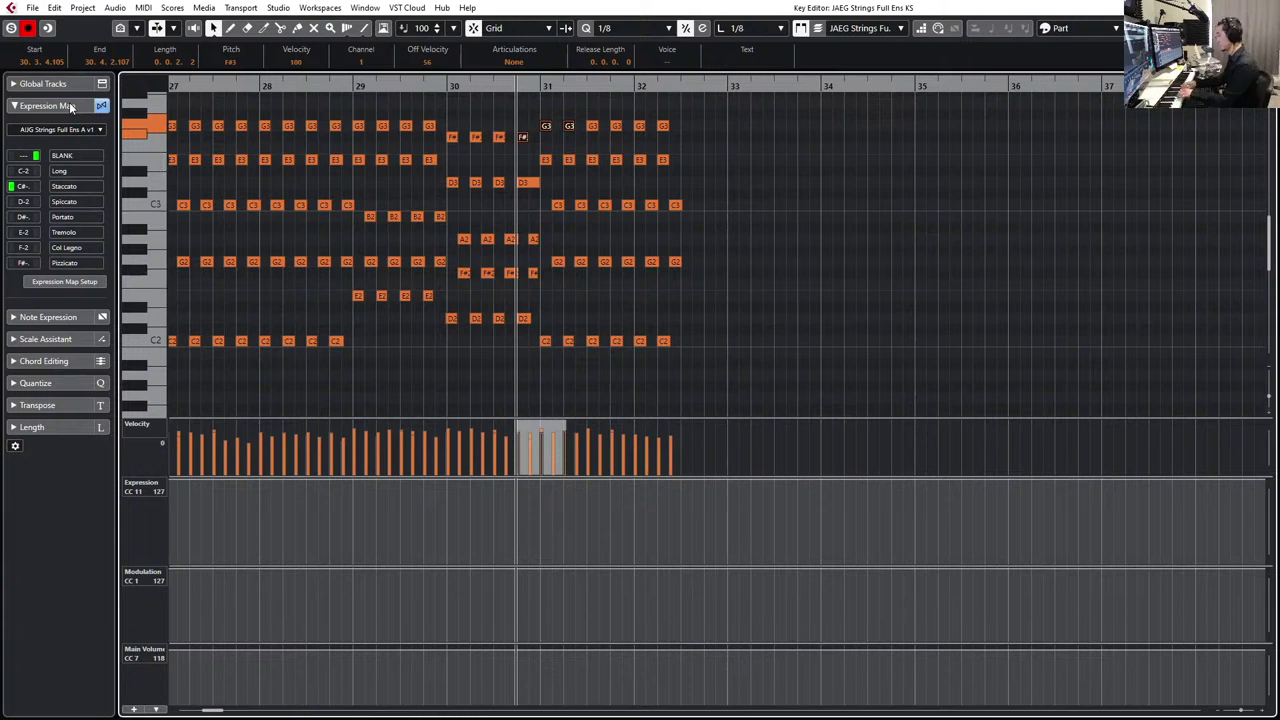
{"action": "key", "text": "ctrl+a"}
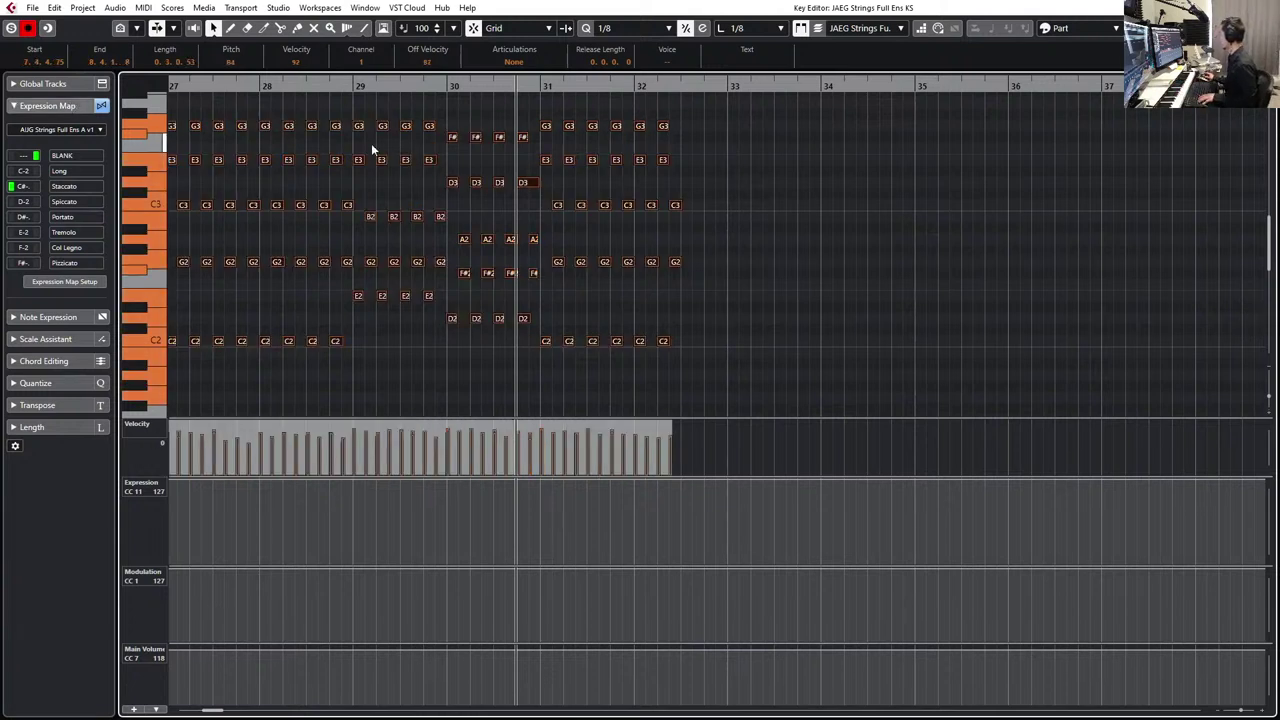
{"action": "left_click", "coordinate": [512, 74]}
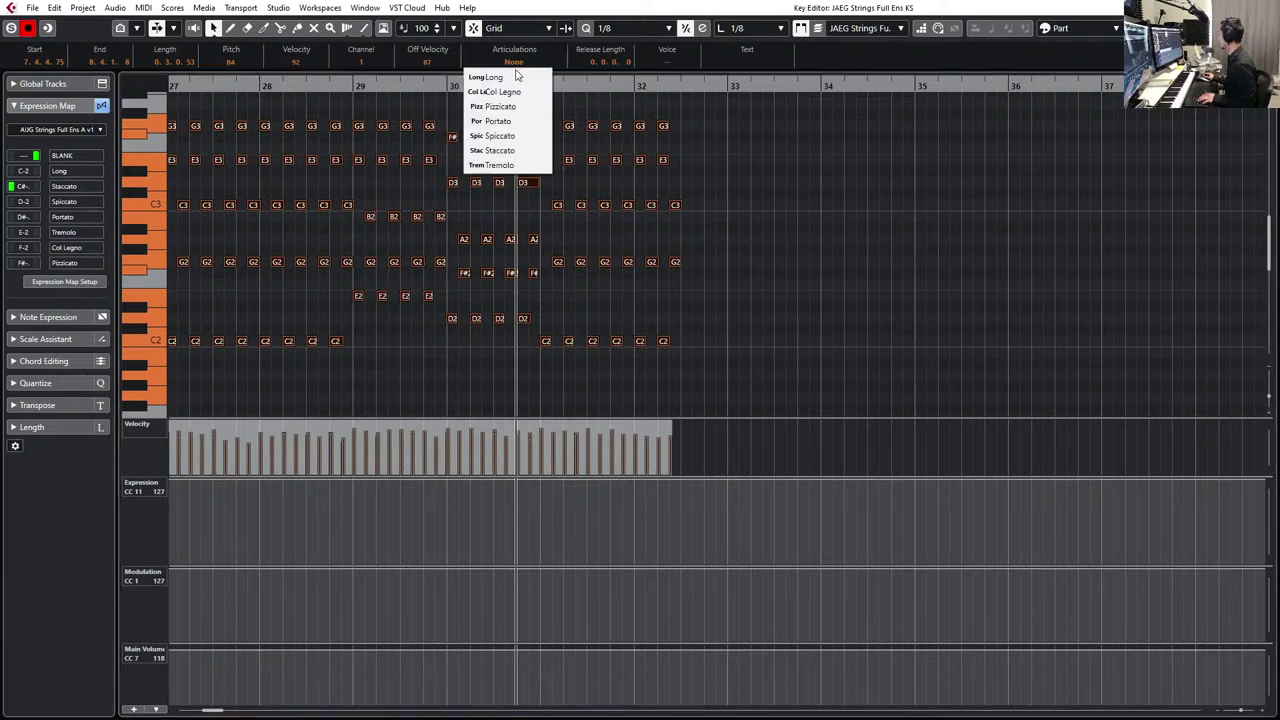
{"action": "left_click", "coordinate": [520, 134]}
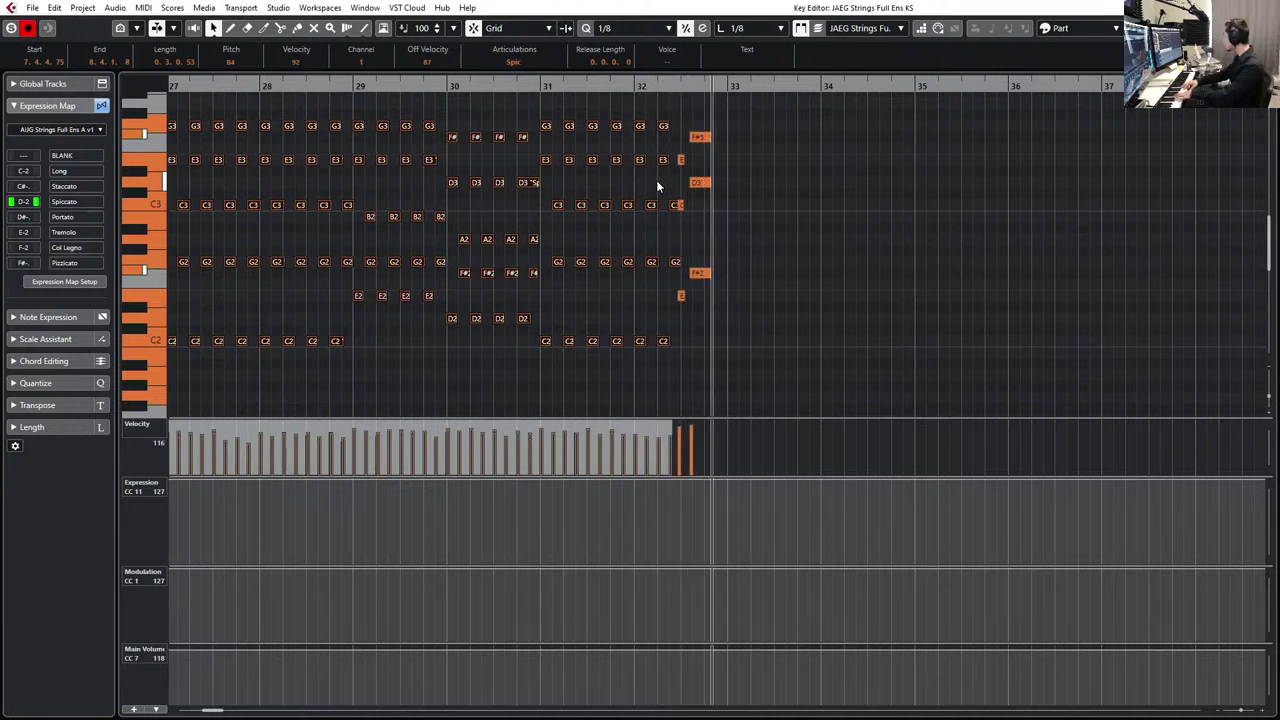
- Record closing chords in the second half of bar 32, shorten the F#2-D3-F#3 chord and add a short F#2-A2-D3 chord before bar 33
{"action": "key", "text": "space"}
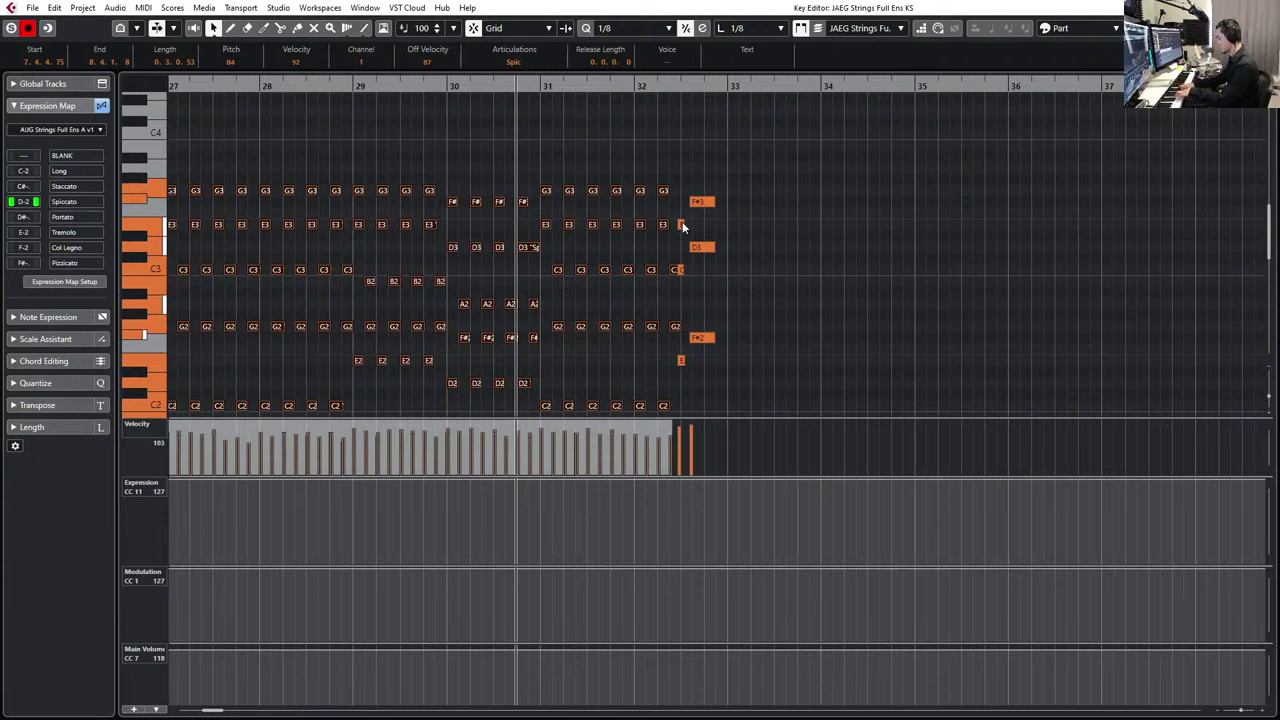
{"action": "key", "text": "ctrl+a"}
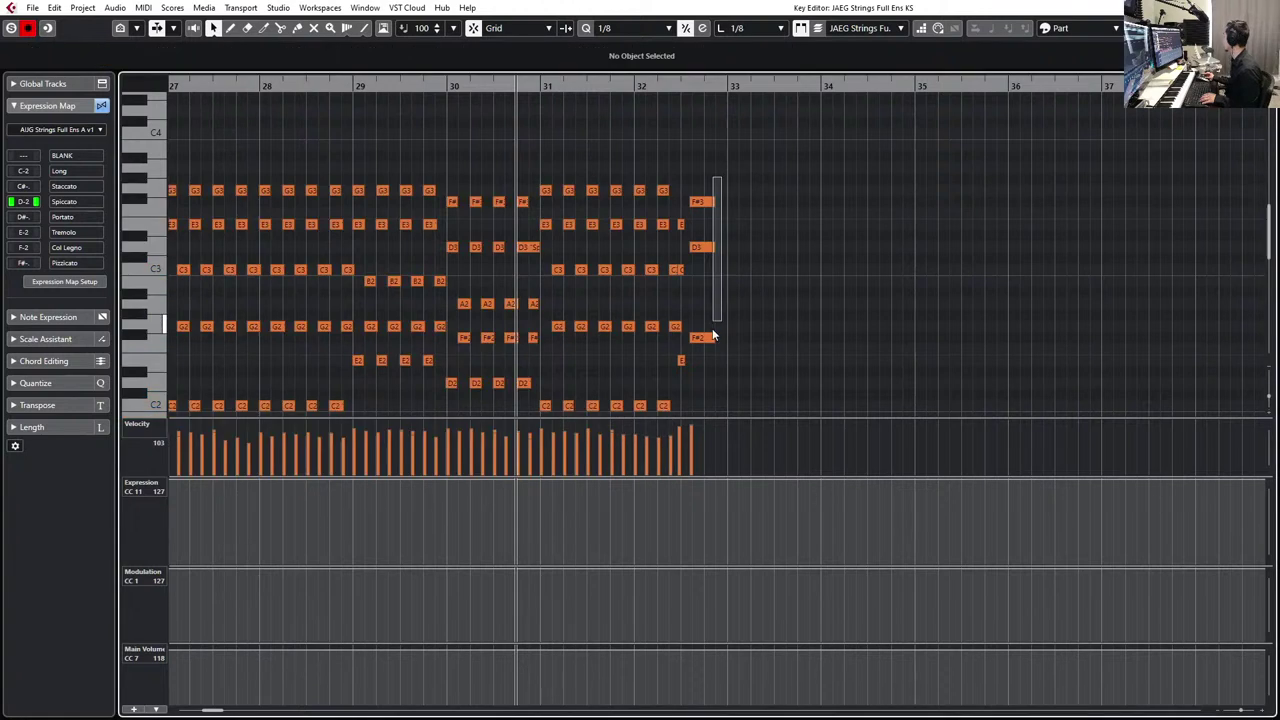
{"action": "left_click", "coordinate": [722, 188]}
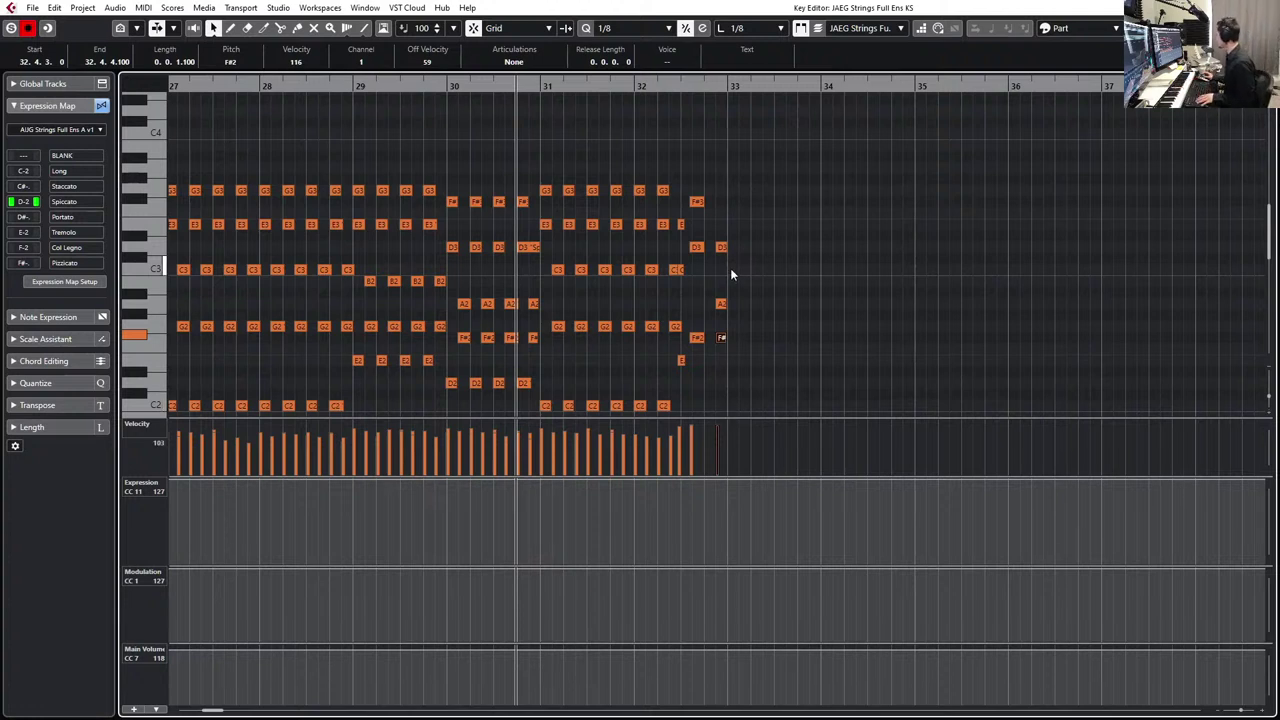
- Assign the Staccato articulation to the closing strings chords in the second half of bar 32
{"action": "left_click_drag", "start_coordinate": [762, 177], "coordinate": [682, 374]}
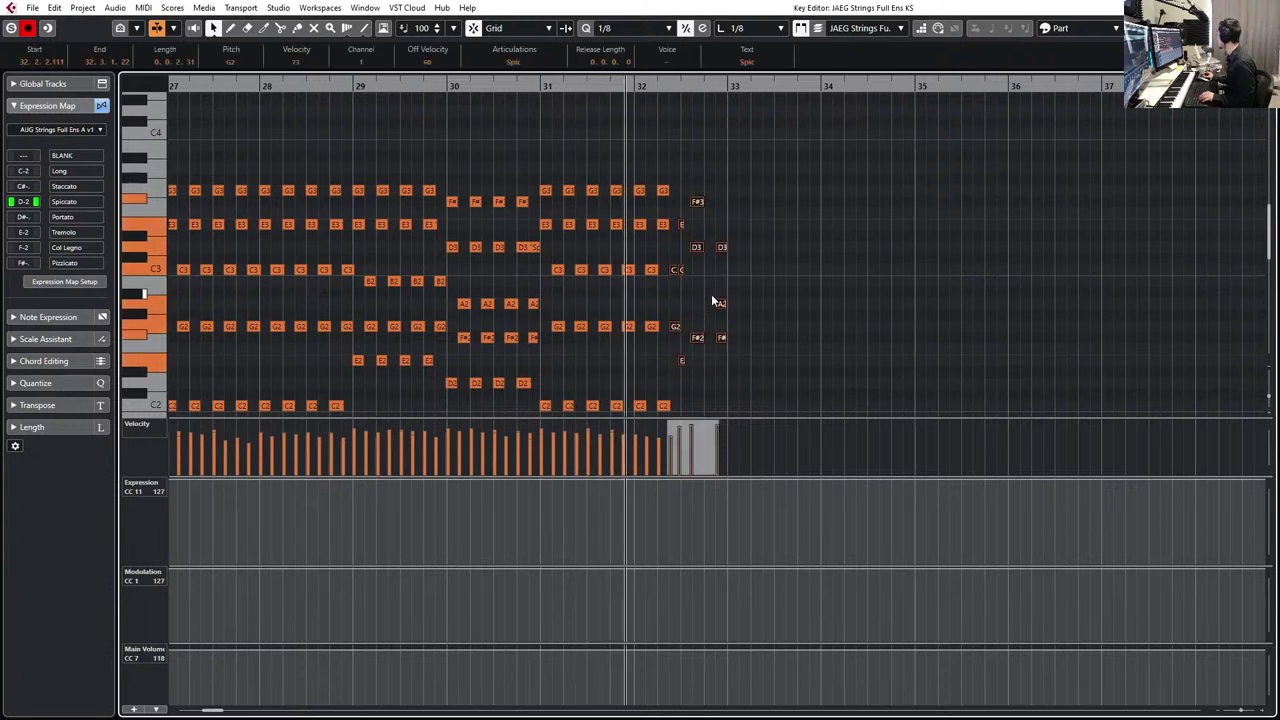
{"action": "scroll", "coordinate": [713, 301], "scroll_direction": "down", "scroll_amount": 2}
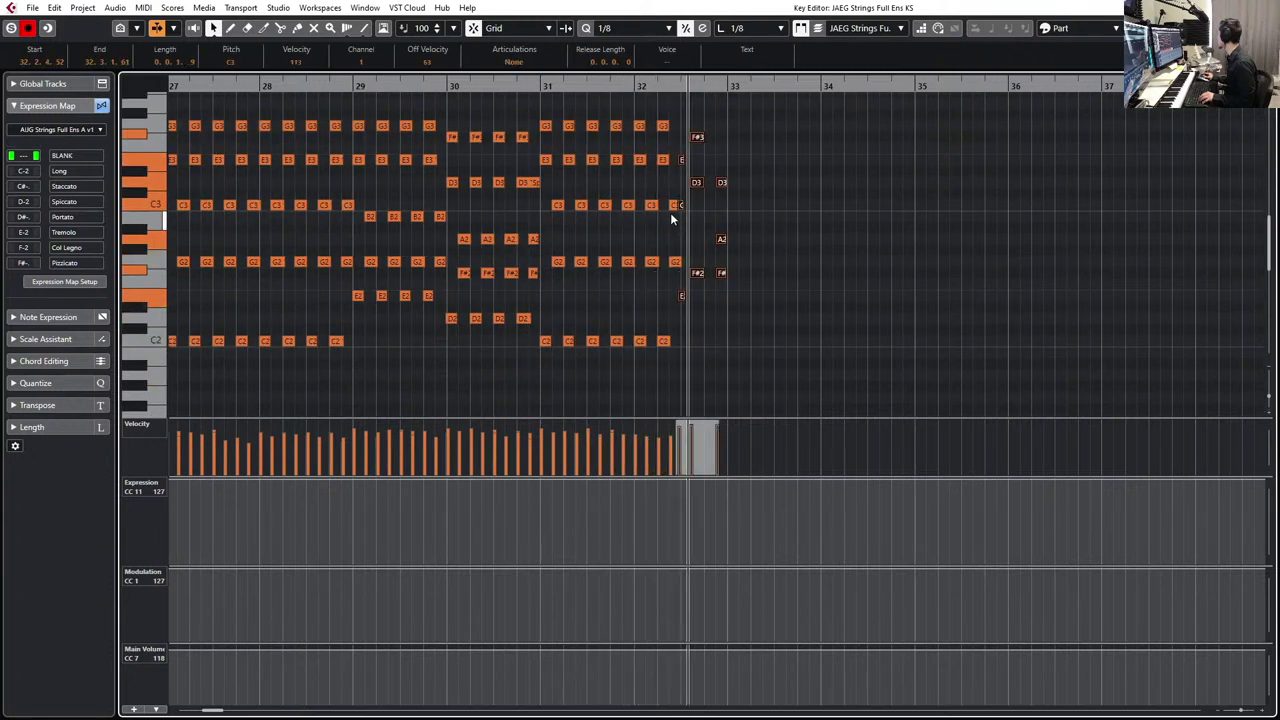
{"action": "key", "text": "space"}
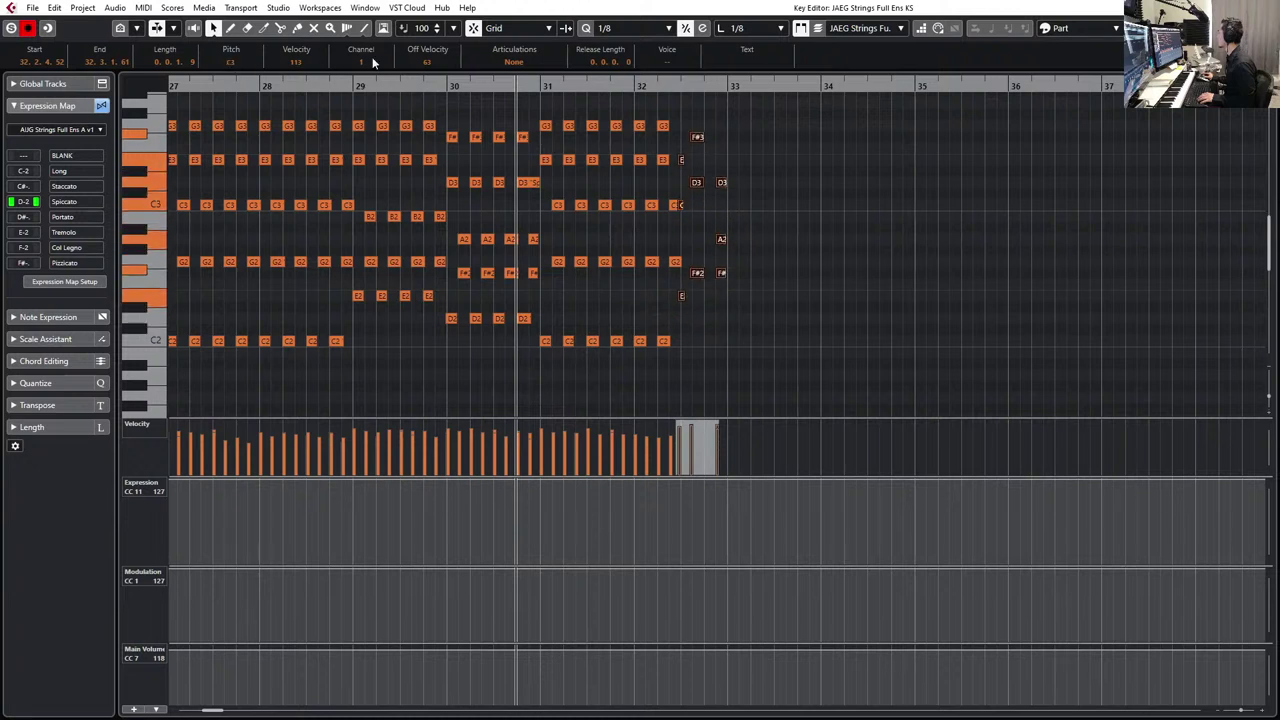
{"action": "left_click", "coordinate": [500, 61]}
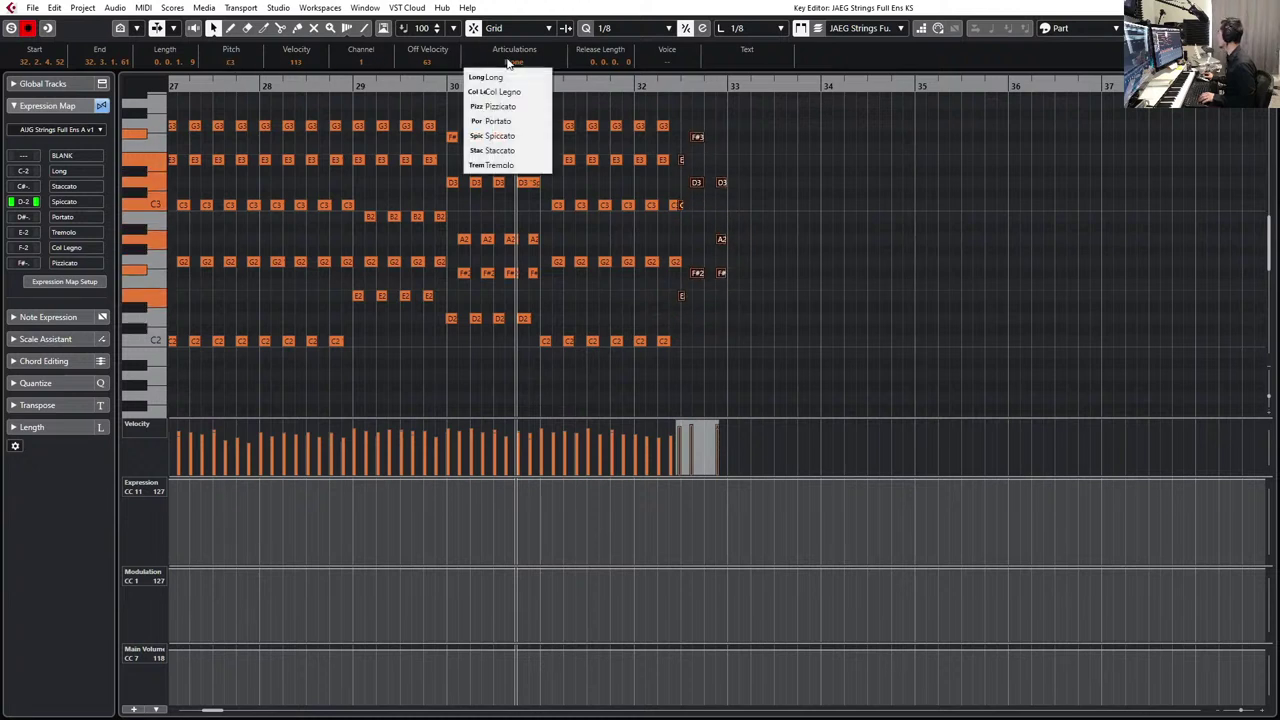
{"action": "left_click", "coordinate": [499, 150]}
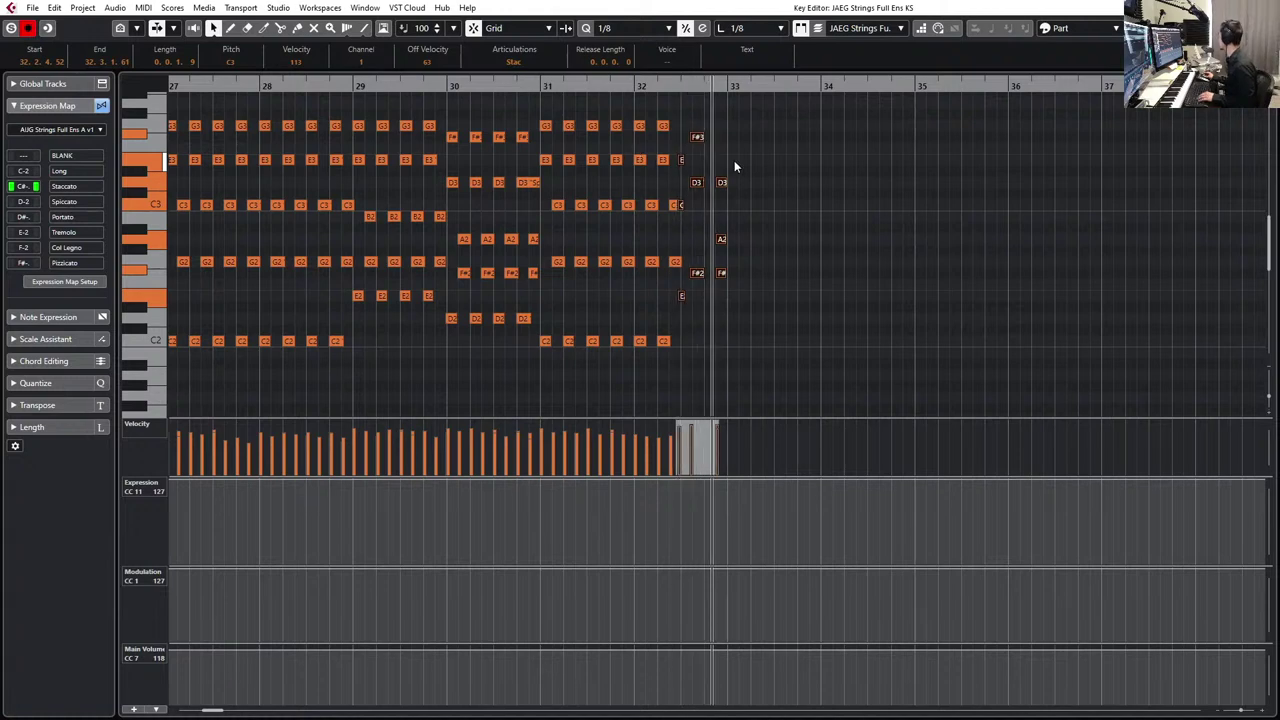
- Shorten the last spiccato G2 and C3 notes in bar 32 so they end before the staccato chords begin
{"action": "key", "text": "h"}
{"action": "key", "text": "h"}
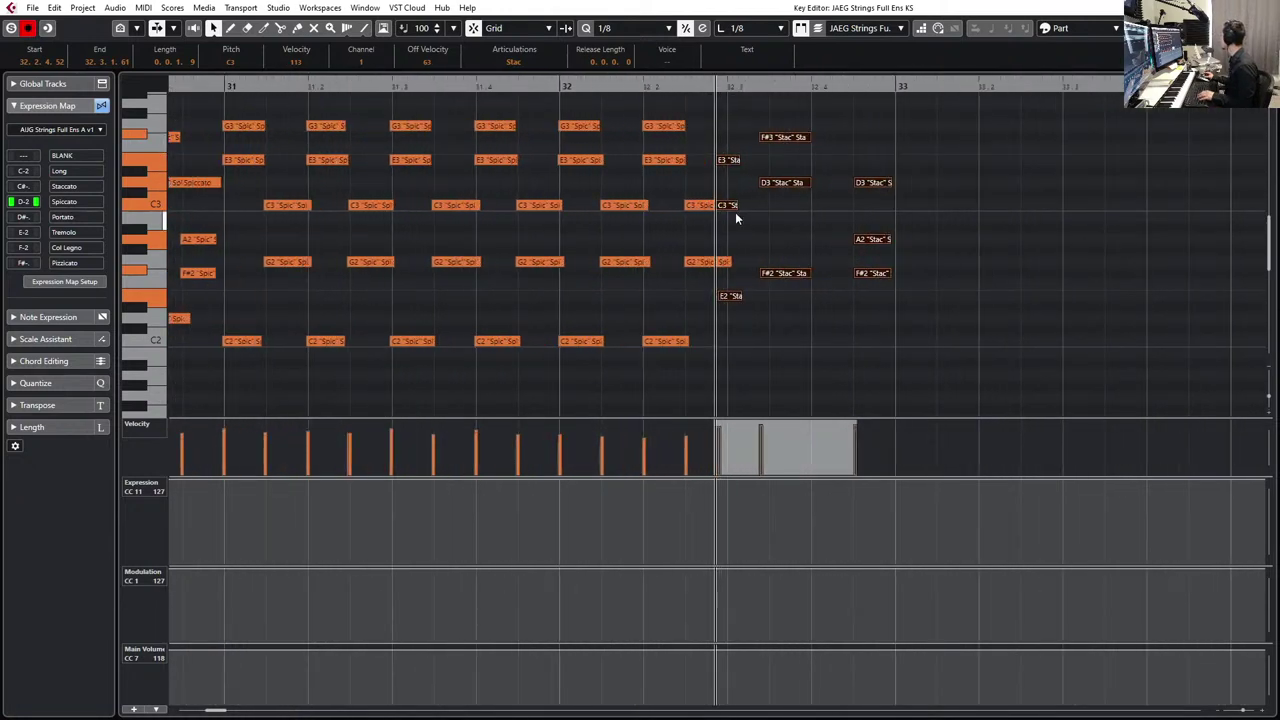
{"action": "left_click", "coordinate": [748, 262]}
{"action": "left_click_drag", "start_coordinate": [727, 263], "coordinate": [706, 263]}
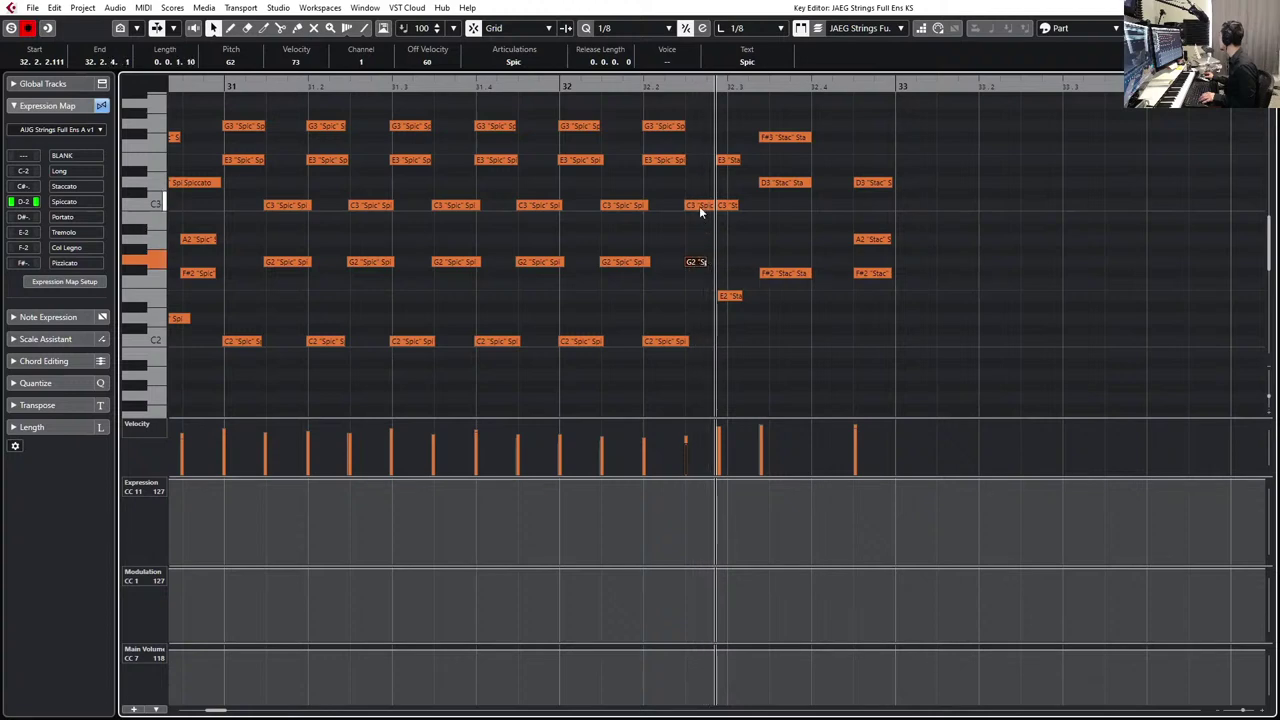
{"action": "left_click", "coordinate": [705, 207]}
{"action": "left_click_drag", "start_coordinate": [705, 205], "coordinate": [700, 206]}
- Shift the E2-C3-E3 and F#2-D3-F#3 staccato chords in bar 32 slightly later and play the ending
{"action": "scroll", "coordinate": [760, 170], "scroll_direction": "down", "scroll_amount": 2}
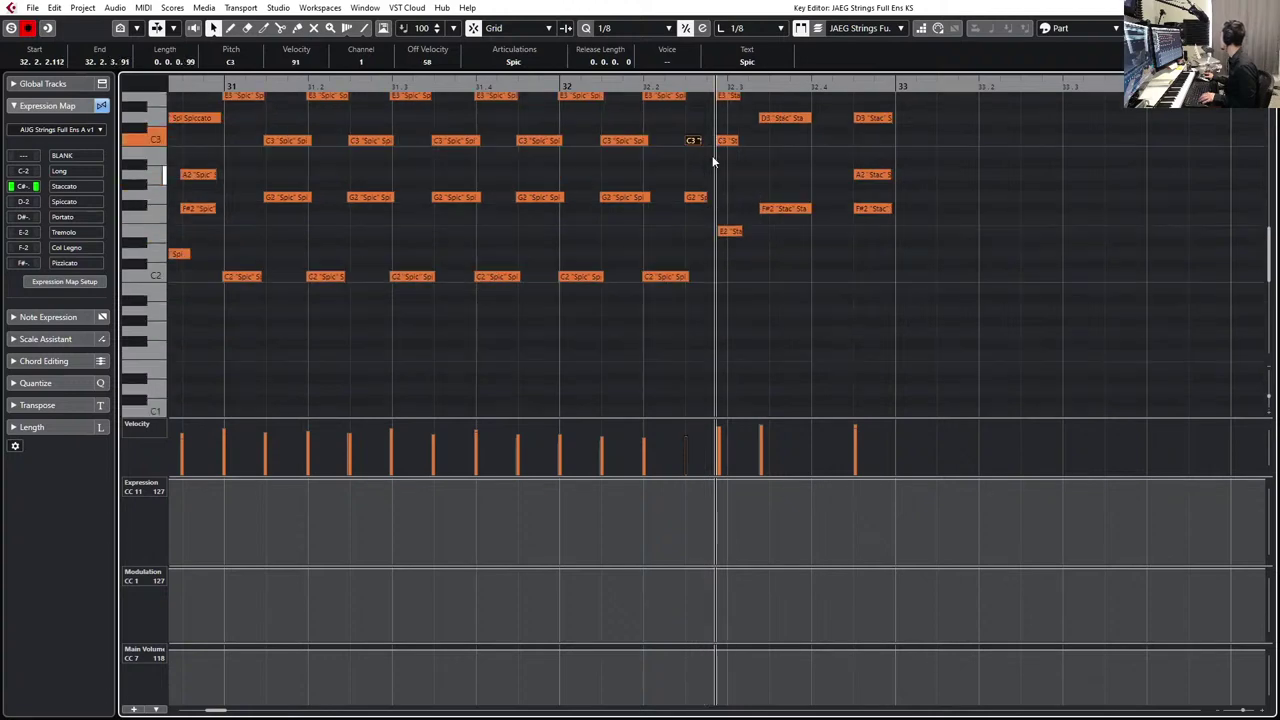
{"action": "scroll", "coordinate": [760, 170], "scroll_direction": "up", "scroll_amount": 4}
{"action": "left_click_drag", "start_coordinate": [729, 147], "coordinate": [811, 352]}
{"action": "key", "text": "q"}
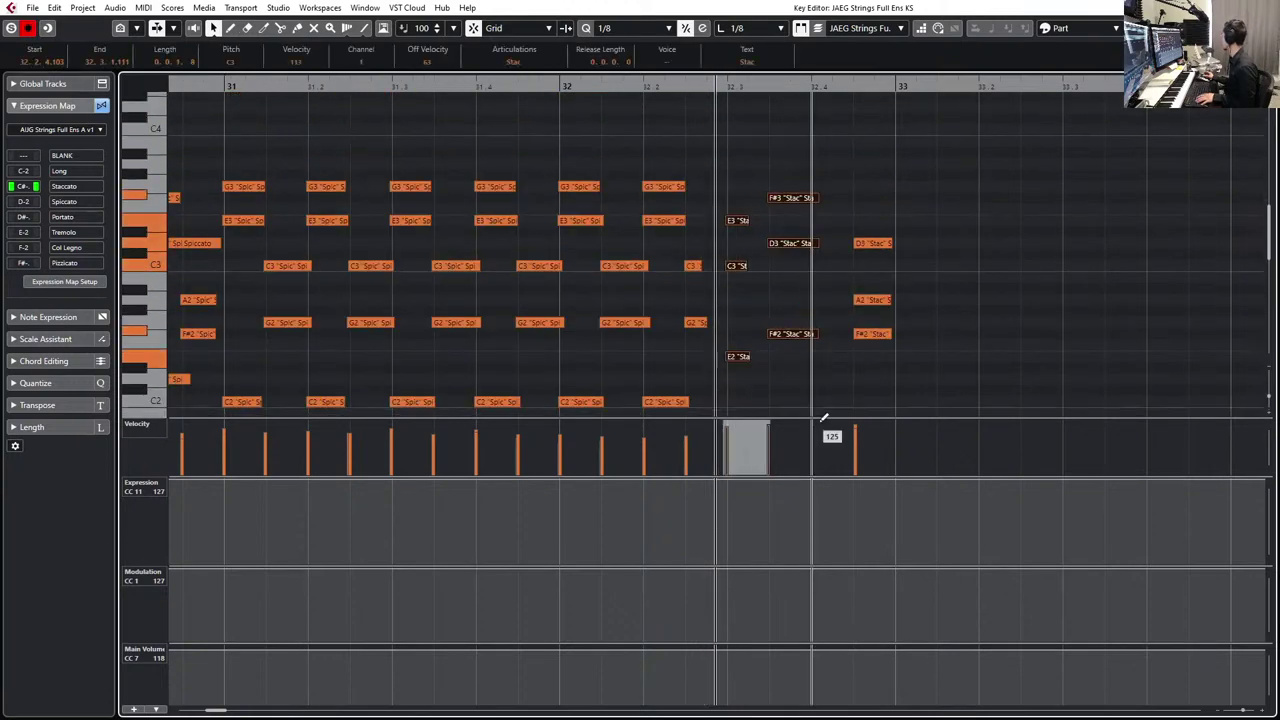
{"action": "key", "text": "space"}
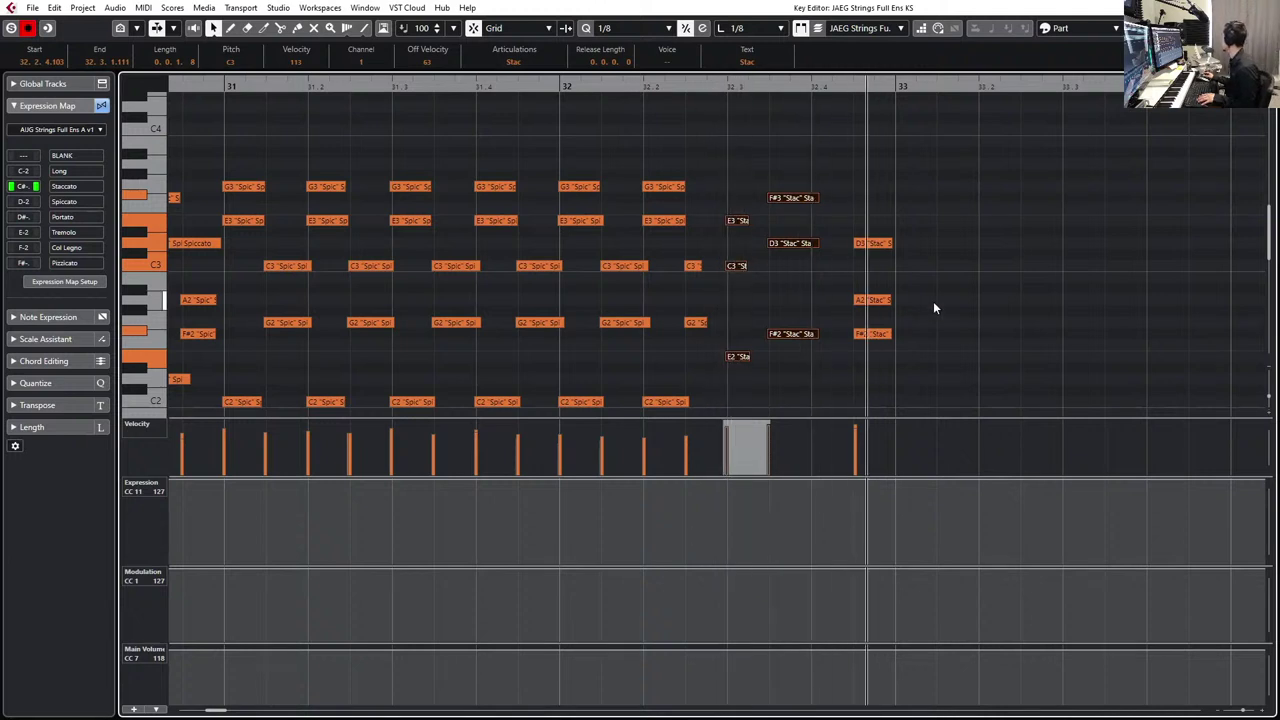
{"action": "key", "text": "space"}
- Try to record an eighth-note strings continuation after the closing chords into bar 36, and undo the take
{"action": "key", "text": "g"}
{"action": "key", "text": "g"}
{"action": "key", "text": "g"}
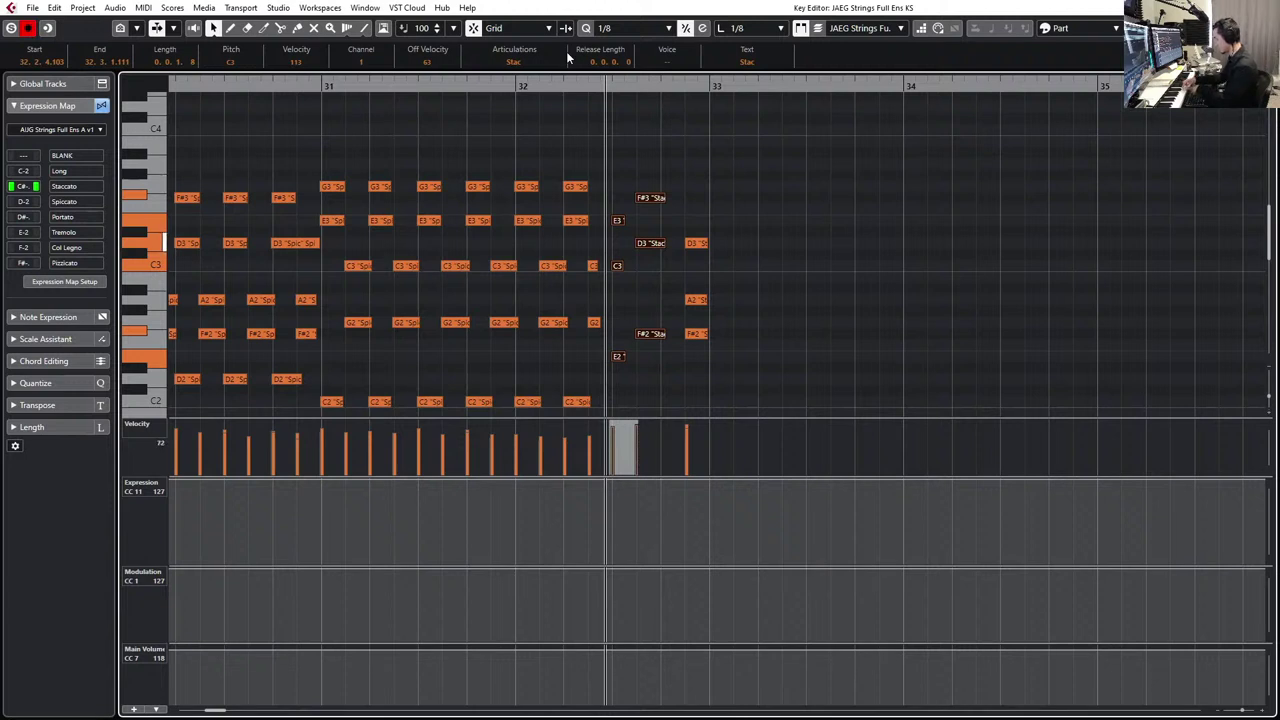
{"action": "key", "text": "space"}
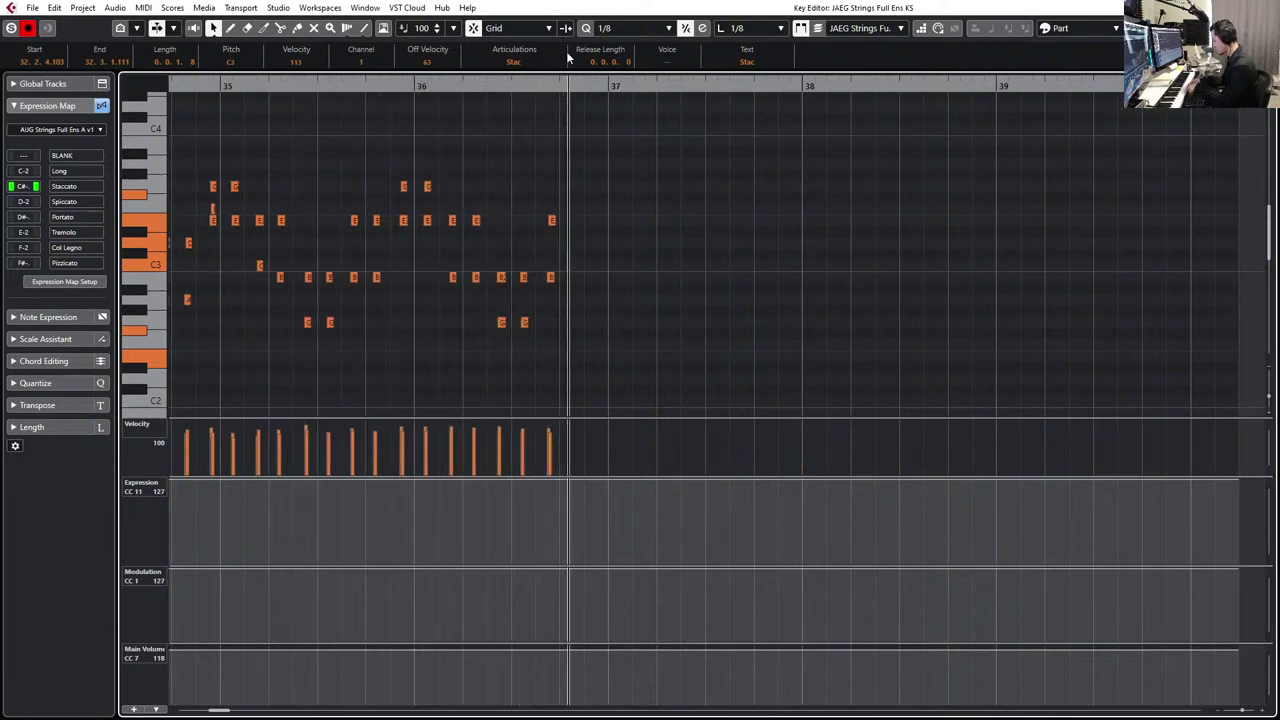
{"action": "key", "text": "space"}
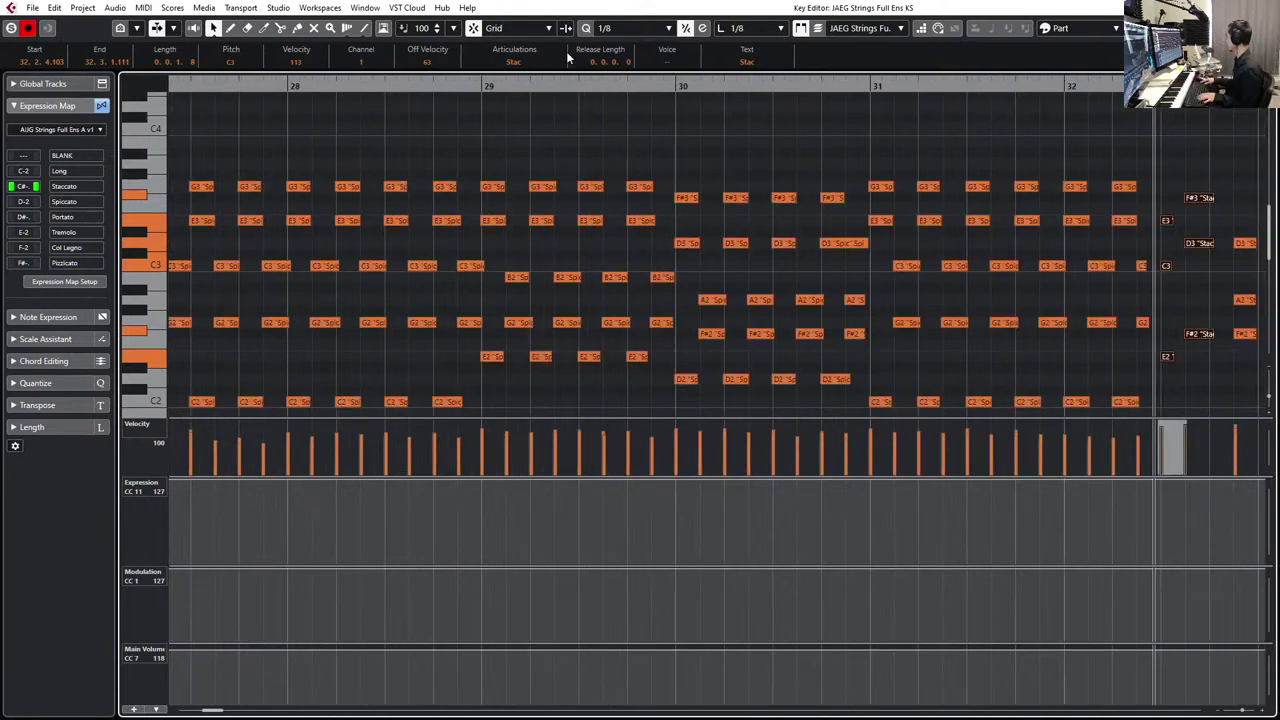
{"action": "key", "text": "ctrl+z"}
- Record an eighth-note strings continuation from bar 33 through bar 40 and shift all its notes slightly later onto the downbeat
{"action": "key", "text": "KP_Multiply"}
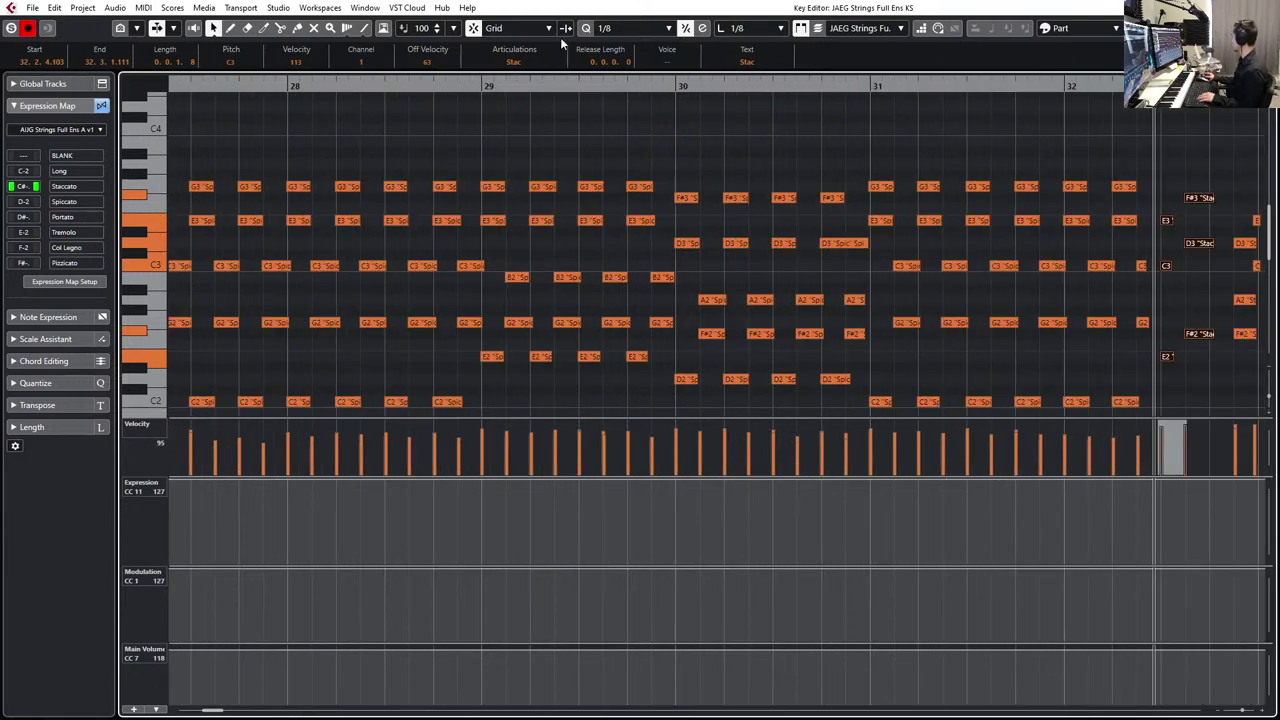
{"action": "key", "text": "g"}
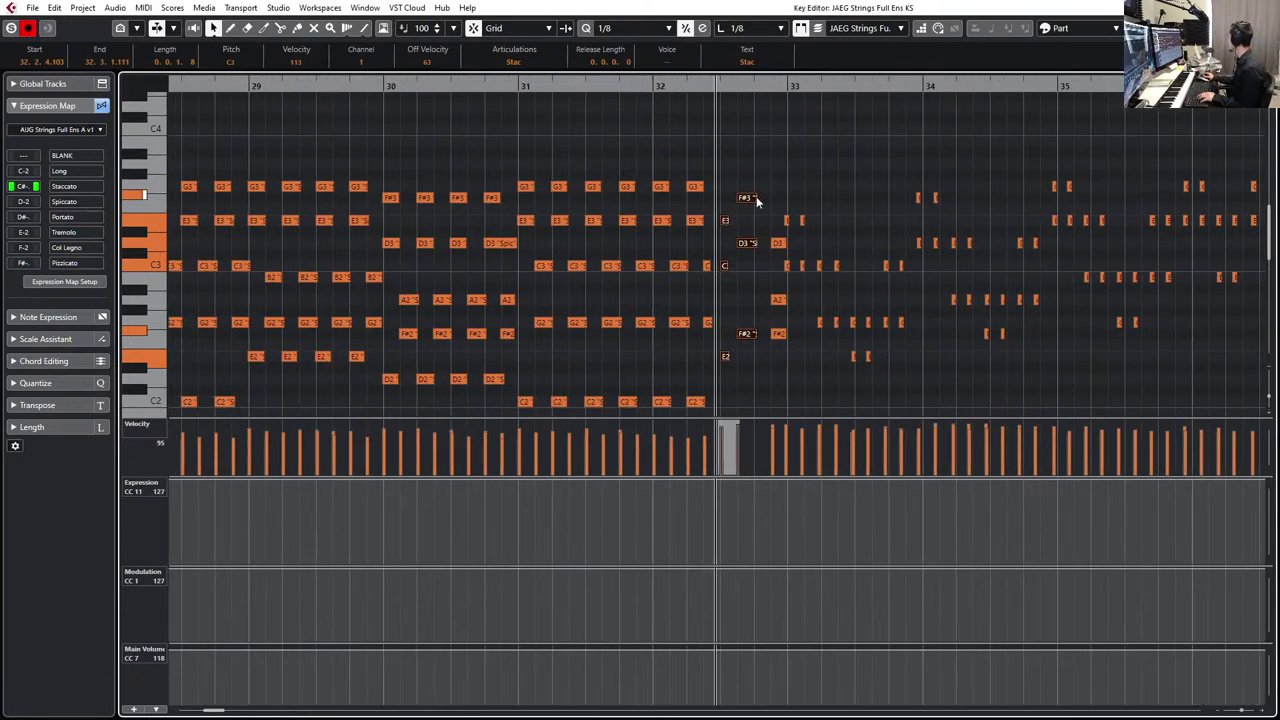
{"action": "scroll", "coordinate": [926, 149], "scroll_direction": "left", "scroll_amount": 3}
{"action": "scroll", "coordinate": [1114, 206], "scroll_direction": "right", "scroll_amount": 6}
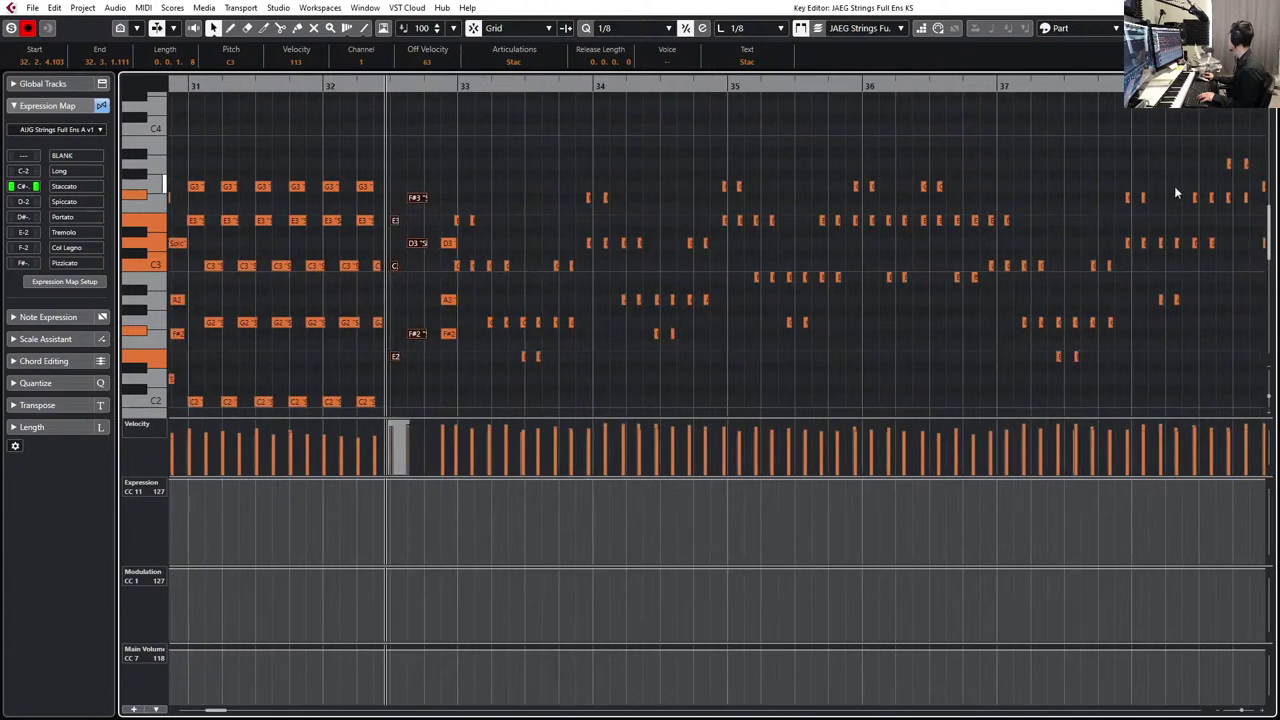
{"action": "scroll", "coordinate": [1176, 192], "scroll_direction": "right", "scroll_amount": 3}
{"action": "left_click_drag", "start_coordinate": [1094, 147], "coordinate": [290, 388]}
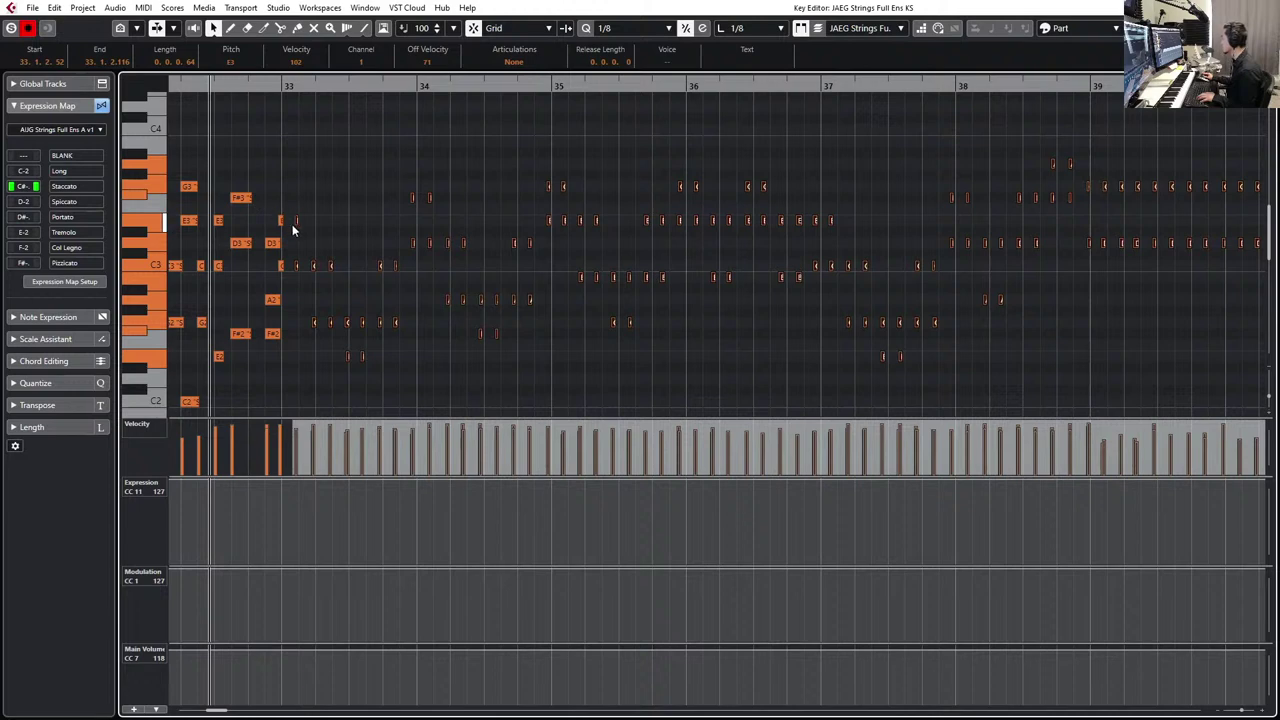
{"action": "left_click", "coordinate": [280, 265]}
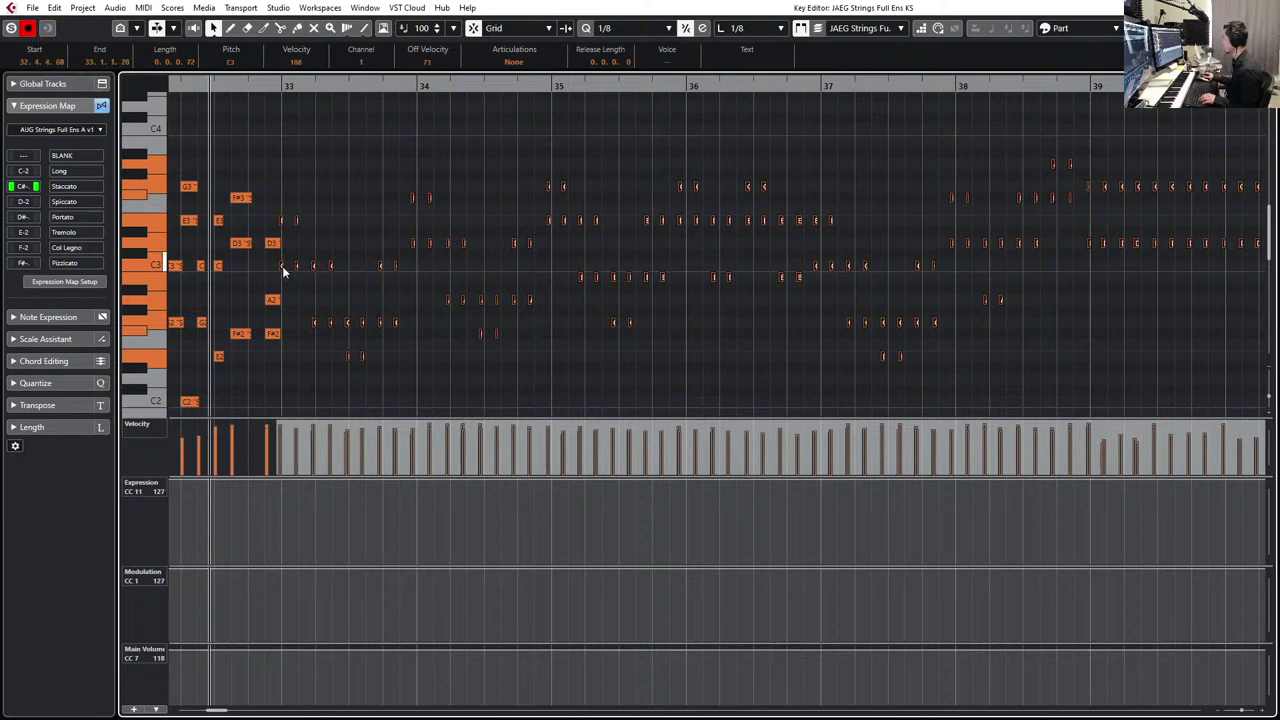
{"action": "left_click_drag", "start_coordinate": [284, 266], "coordinate": [291, 271]}
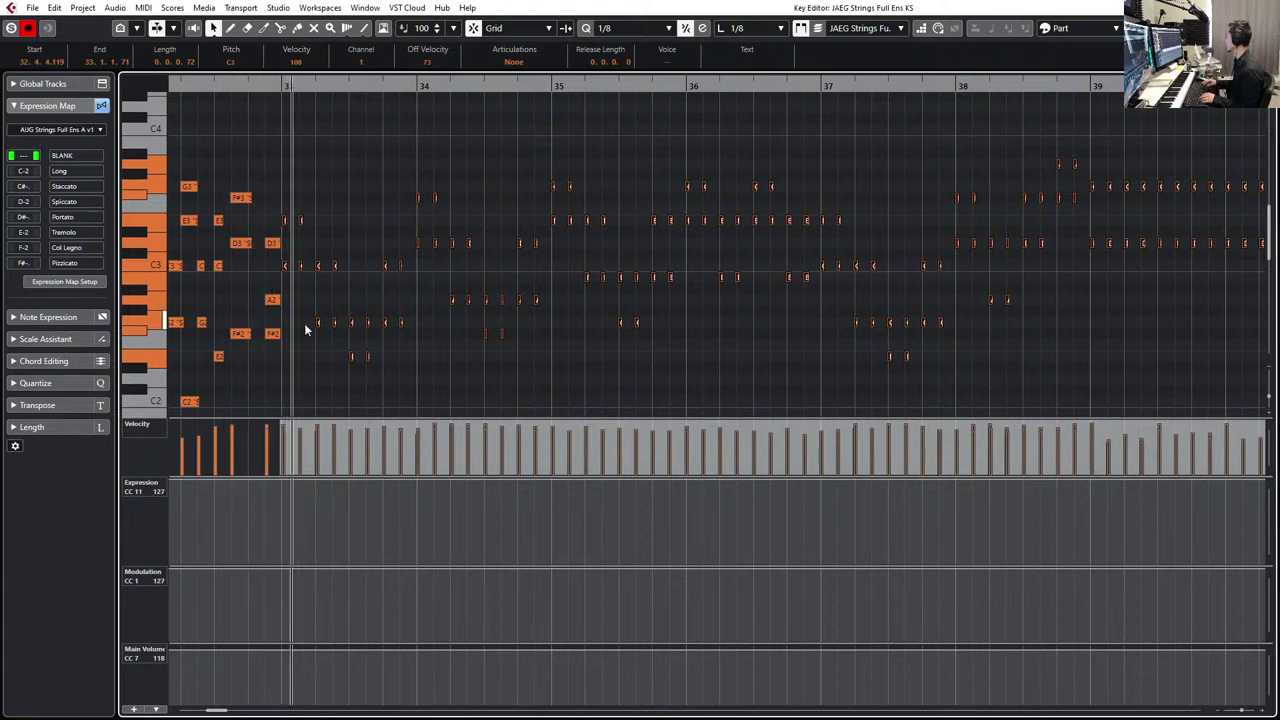
- Assign the Spiccato articulation to the newly recorded notes from bar 33 onward and return to the project arrangement
{"action": "key", "text": "space"}
{"action": "left_click", "coordinate": [513, 62]}
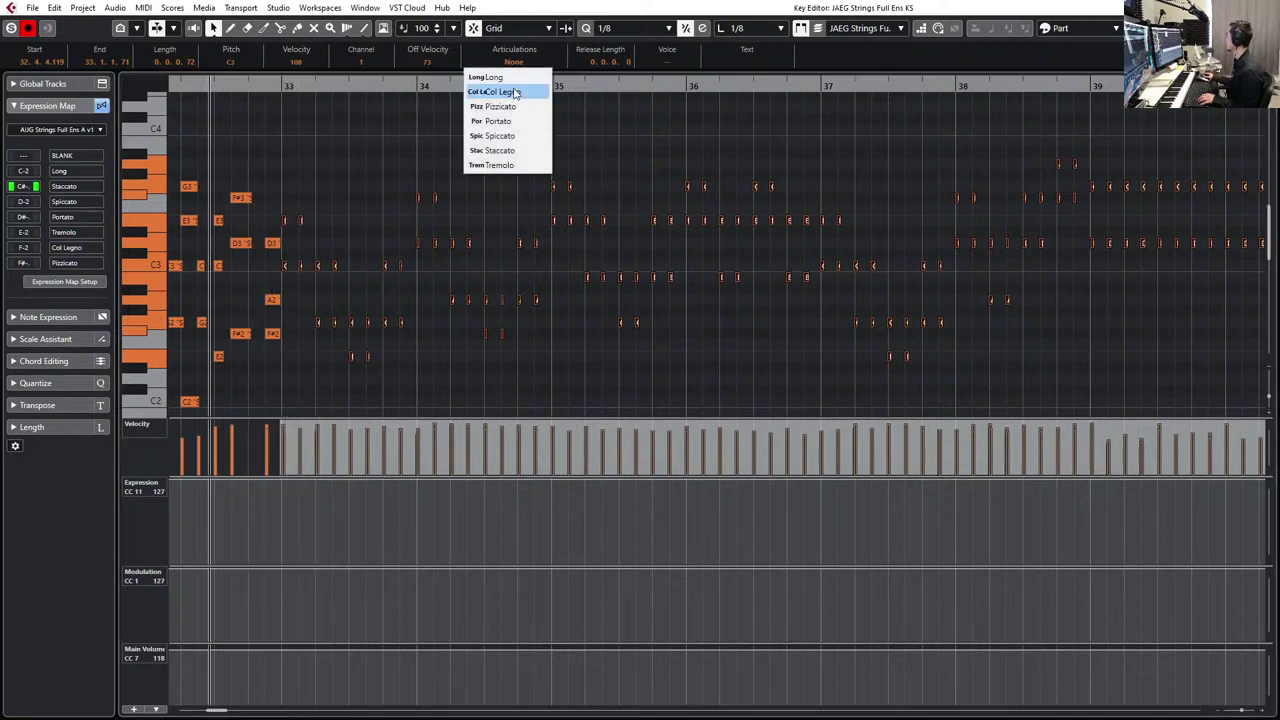
{"action": "left_click", "coordinate": [511, 137]}
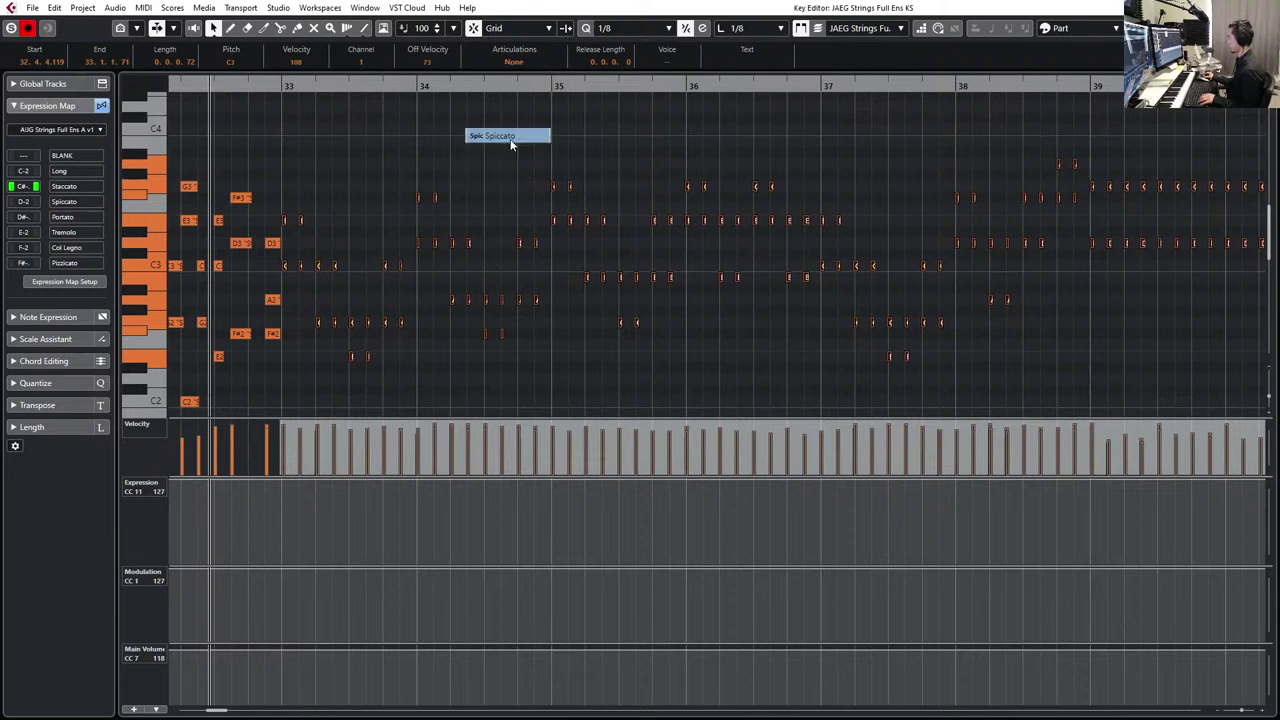
{"action": "key", "text": "Escape"}
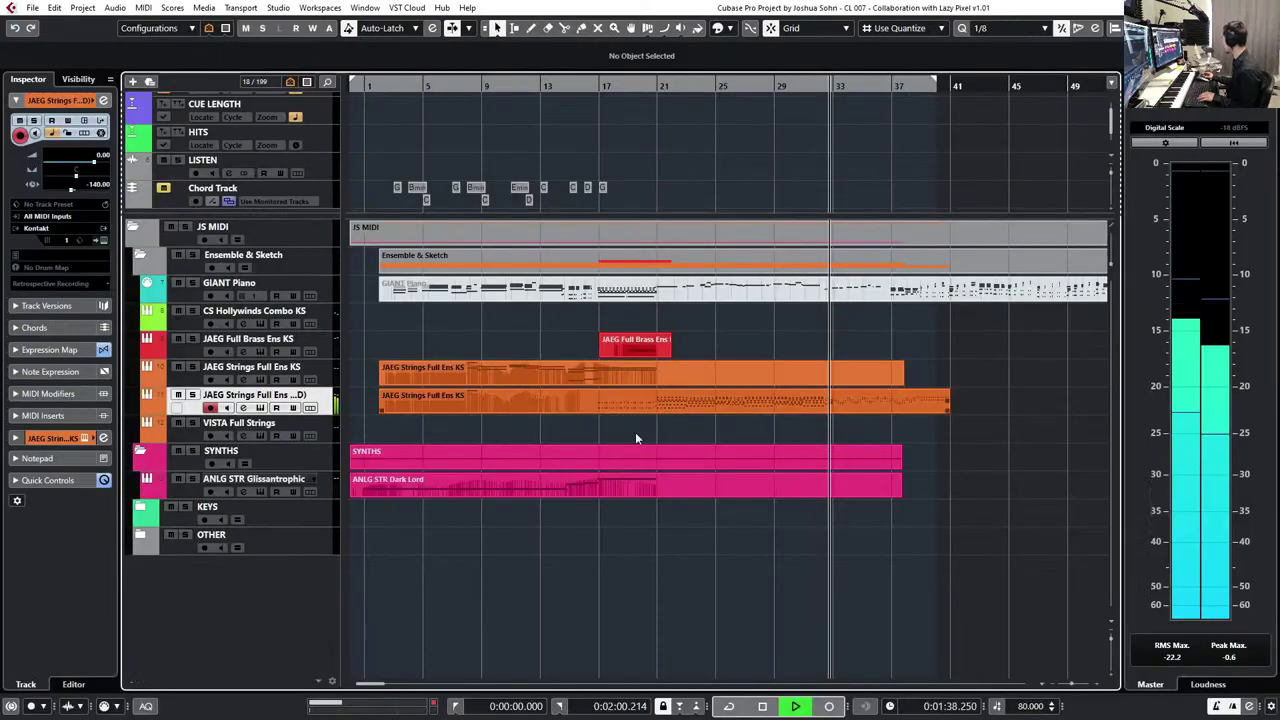
- Switch the project from fixed tempo to the tempo track, play the arrangement from bar 17 and select the CS Hollywinds Combo KS track
{"action": "left_click", "coordinate": [995, 706]}
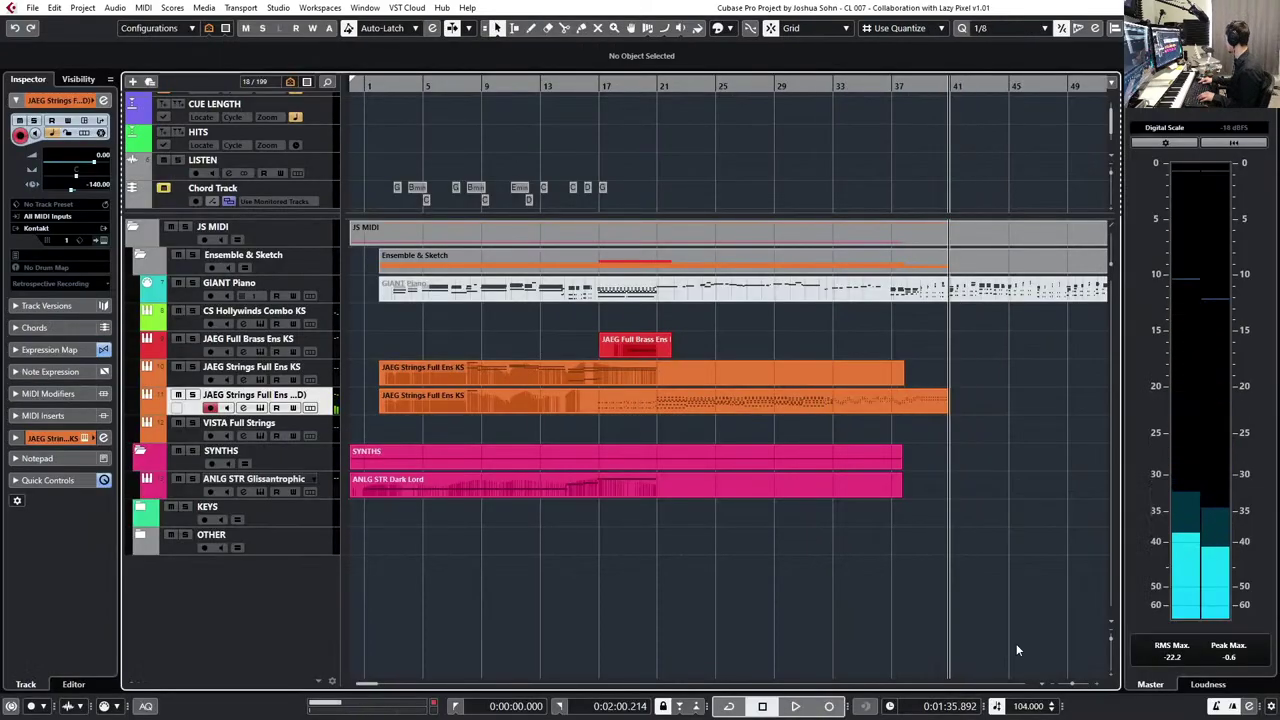
{"action": "key", "text": "space"}
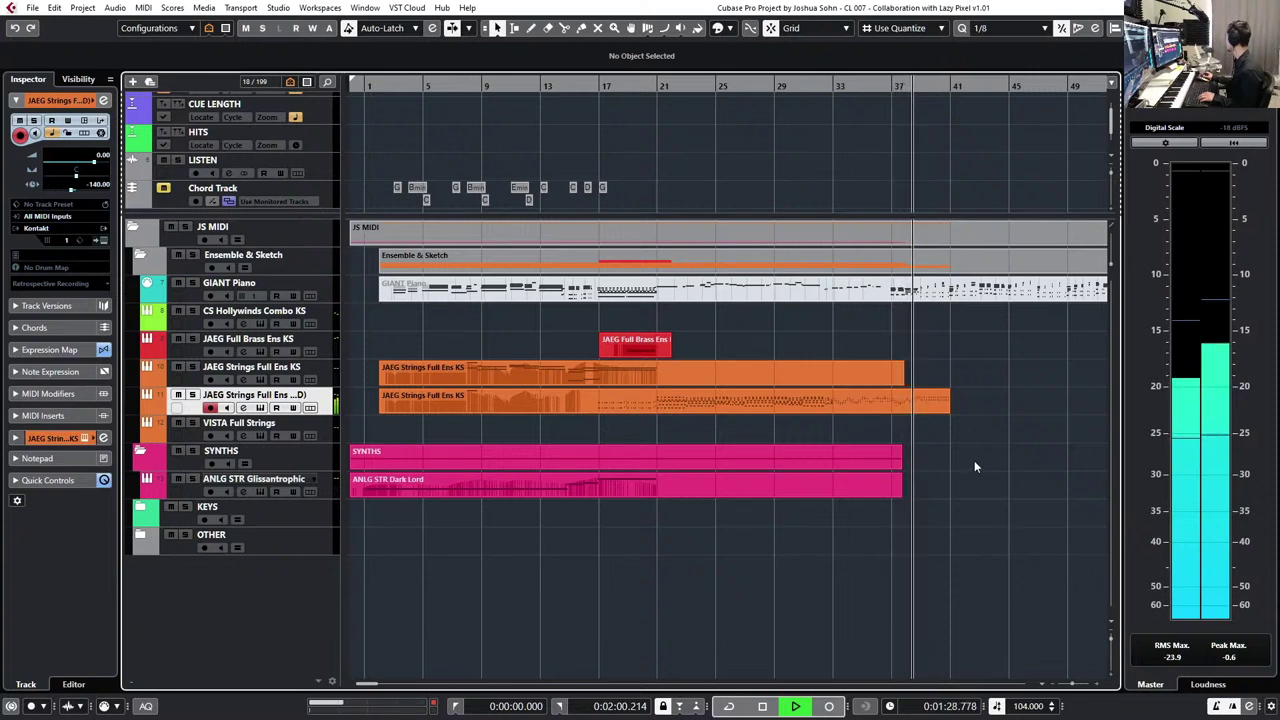
{"action": "scroll", "coordinate": [1042, 453], "scroll_direction": "right", "scroll_amount": 2}
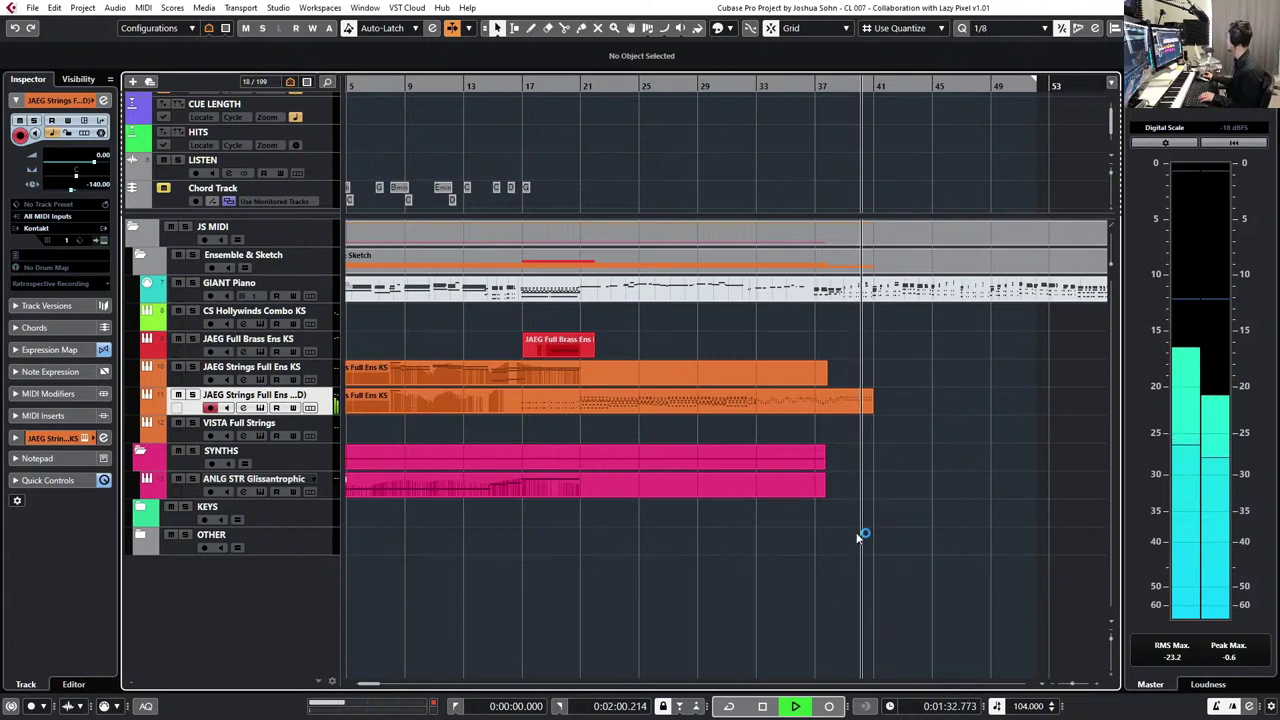
{"action": "left_click", "coordinate": [518, 90]}
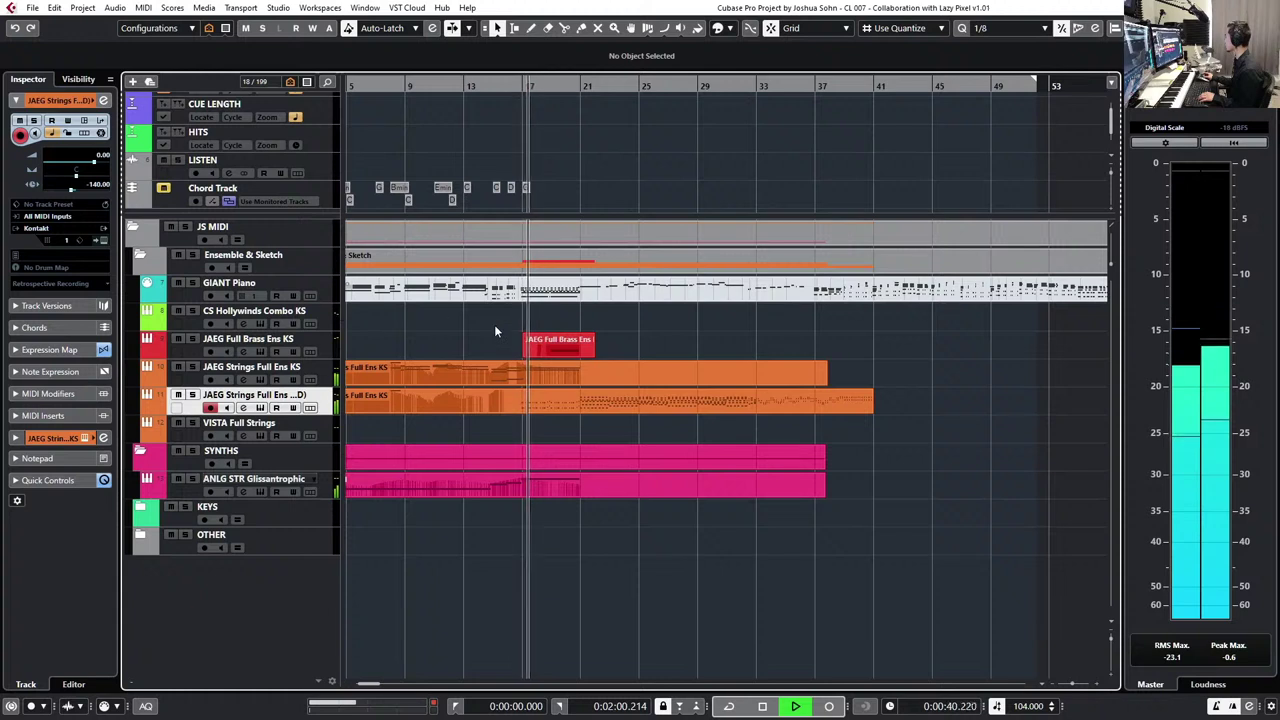
{"action": "left_click", "coordinate": [325, 323]}
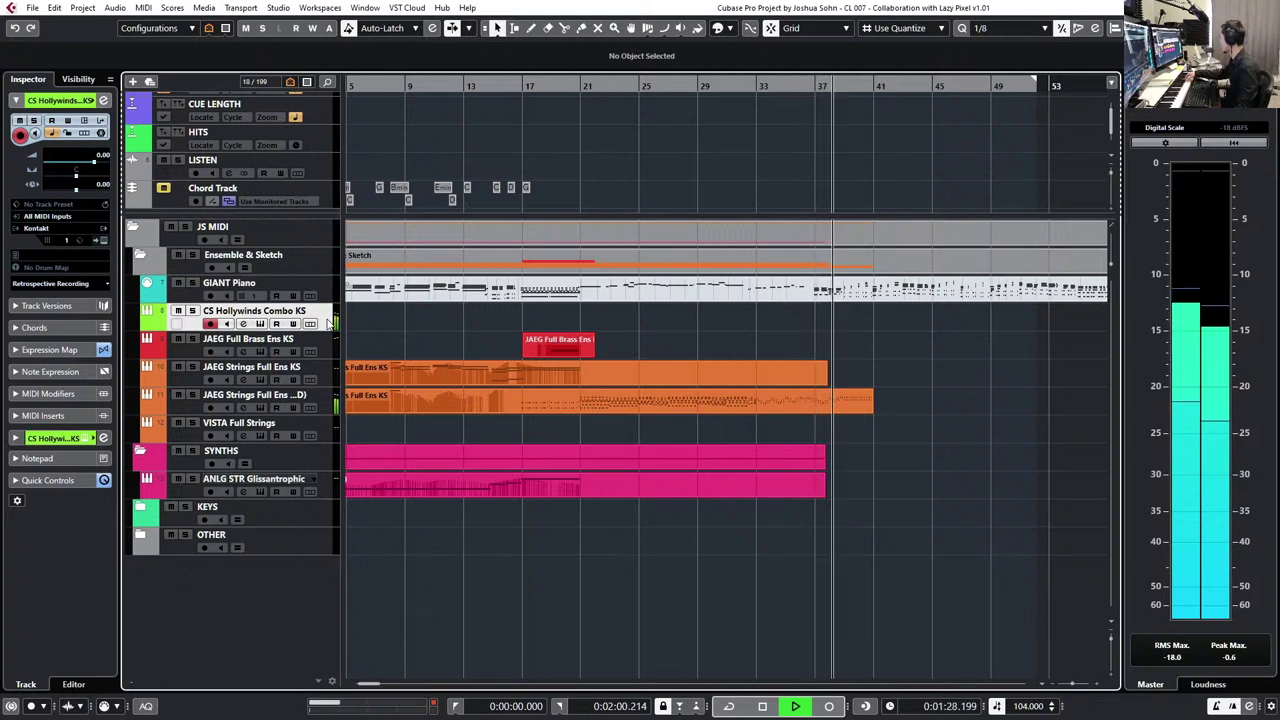
{"action": "key", "text": "space"}
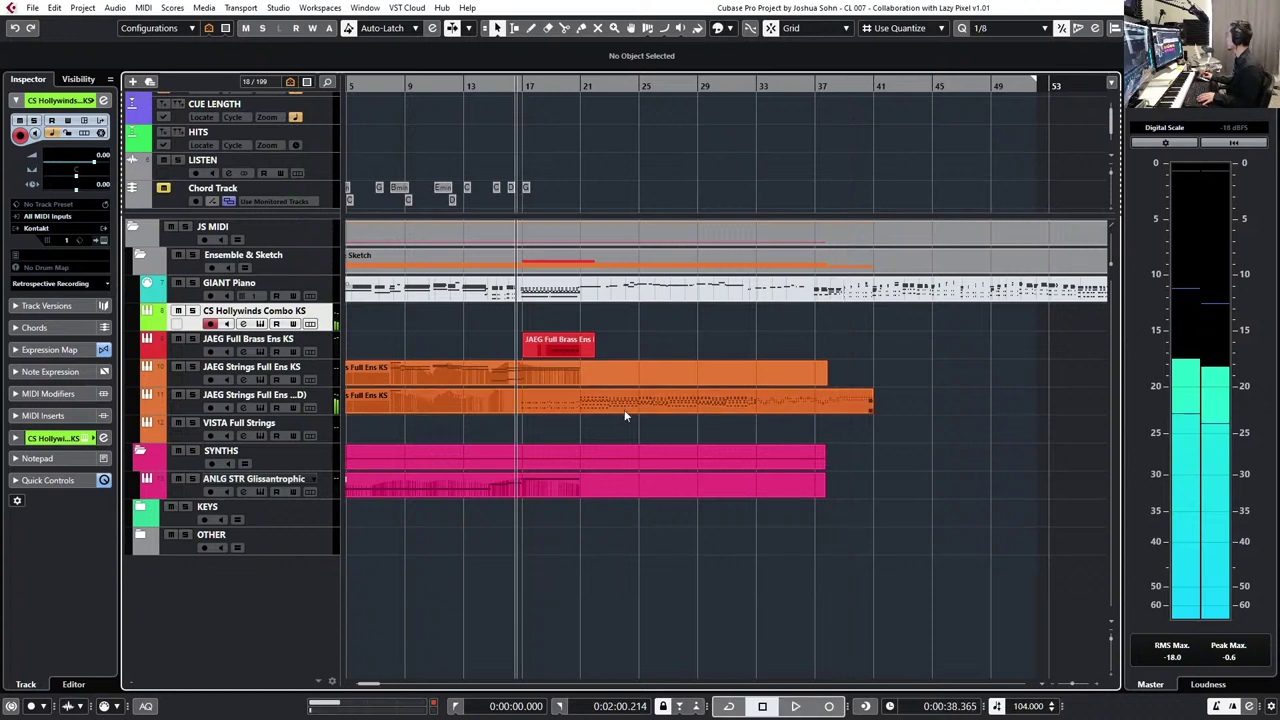
- Delete the repeated D3-G3 notes in bars 39 and 40 of the duplicated strings part and return to the arrangement
{"action": "key", "text": "KP_Add"}
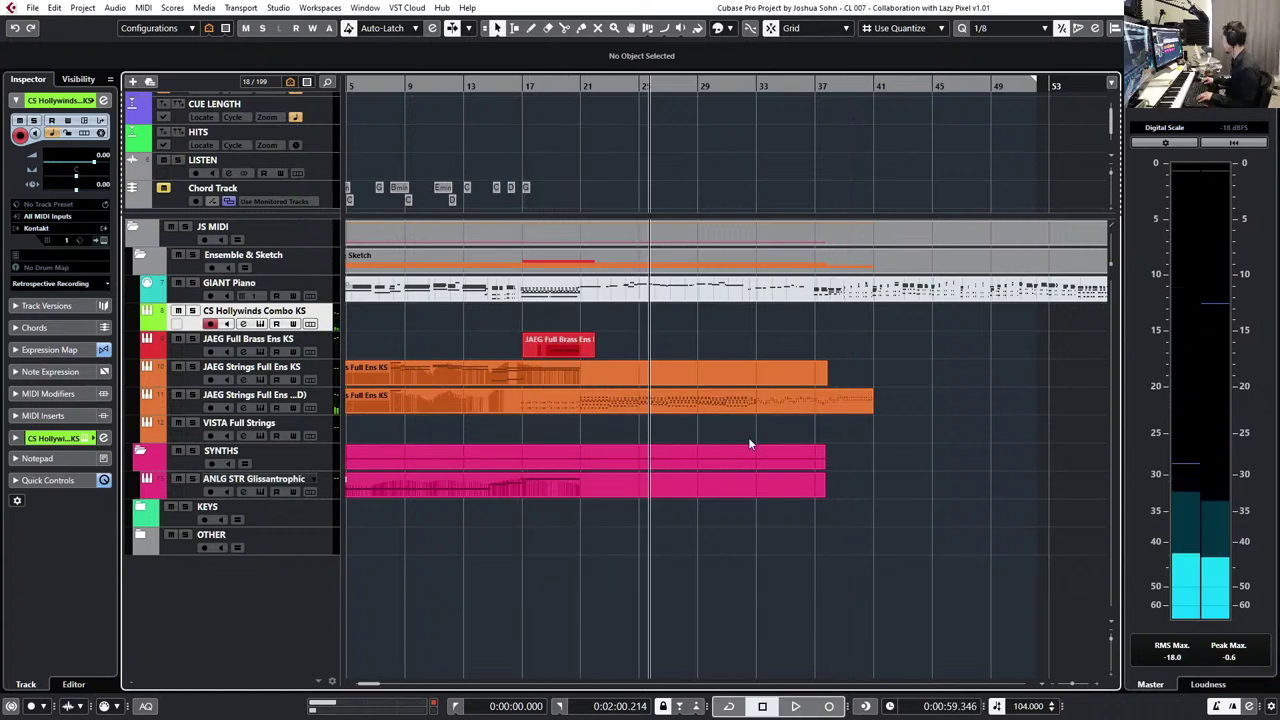
{"action": "double_click", "coordinate": [793, 402]}
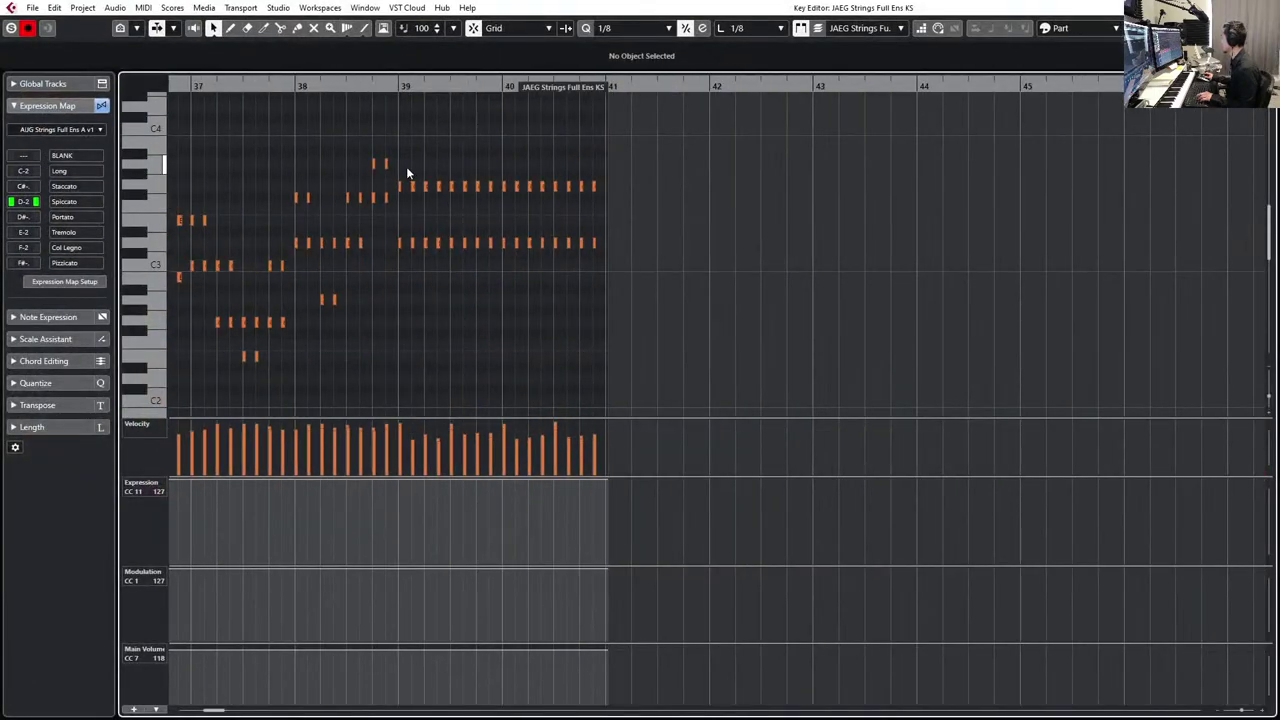
{"action": "left_click_drag", "start_coordinate": [407, 170], "coordinate": [657, 319]}
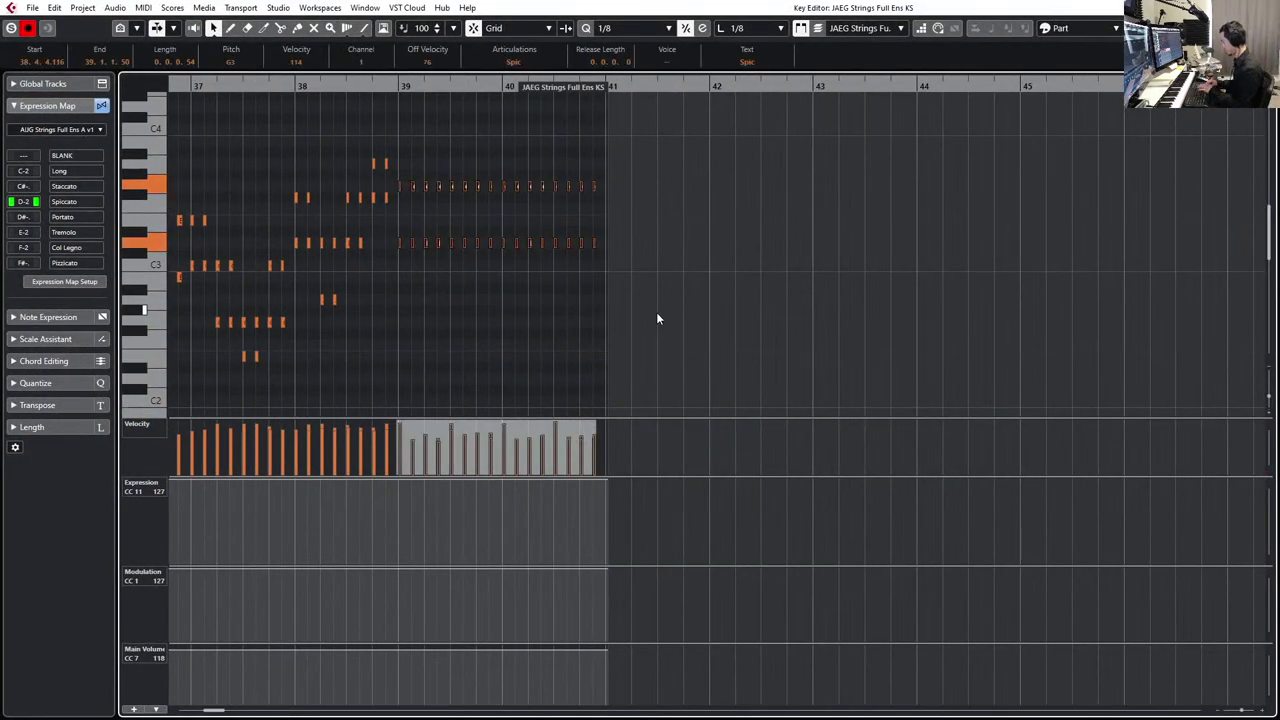
{"action": "key", "text": "Escape"}
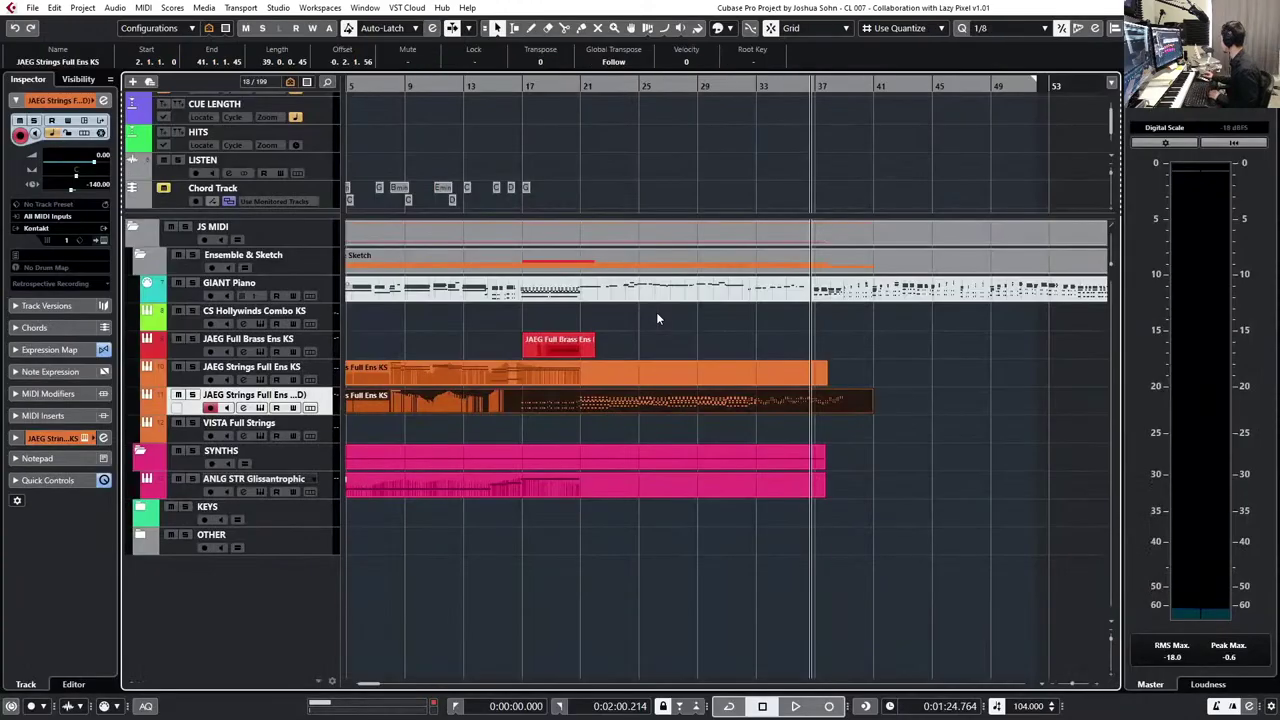
- Play the arrangement around bars 37 to 39 to check the end of the strings part
{"action": "key", "text": "space"}
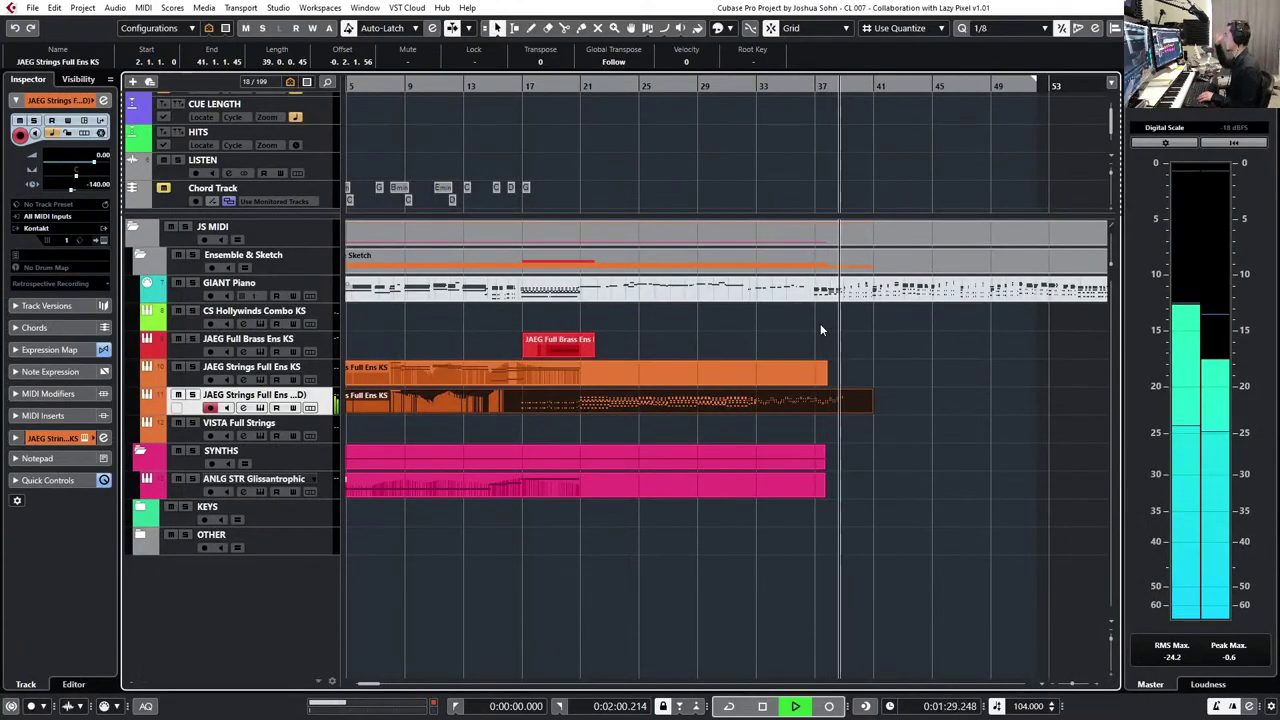
{"action": "key", "text": "space"}
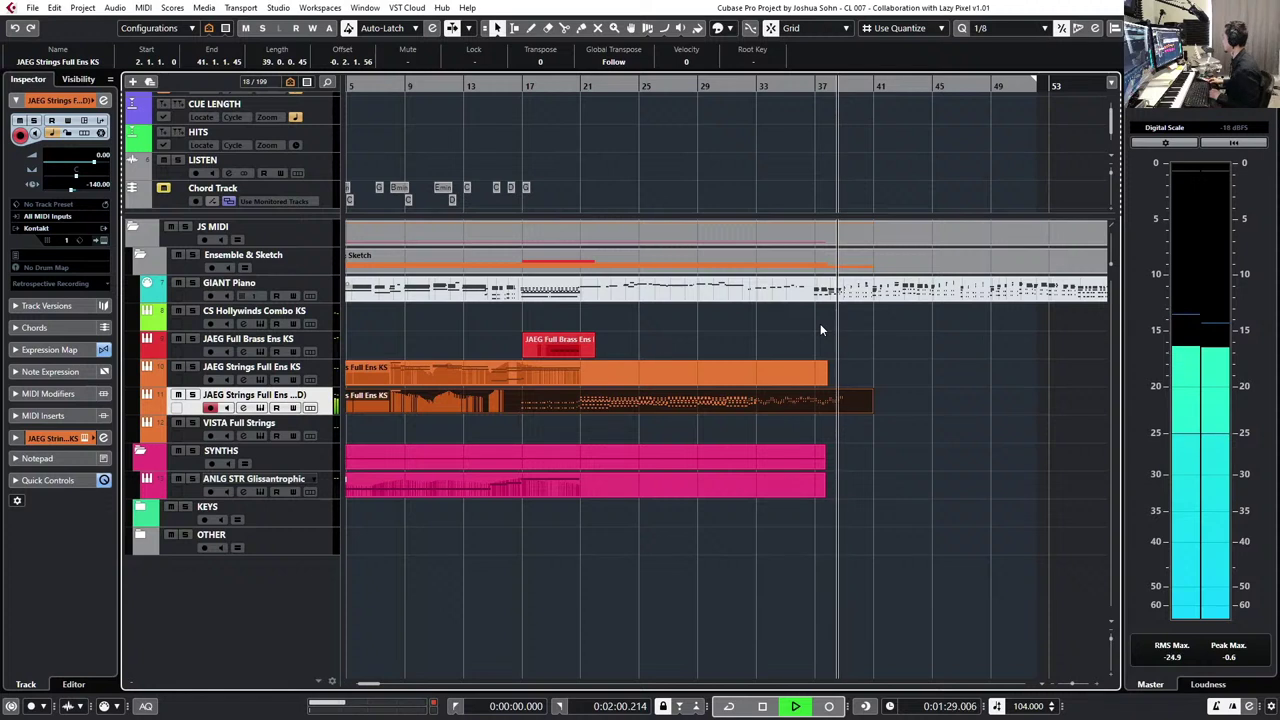
{"action": "key", "text": "space"}
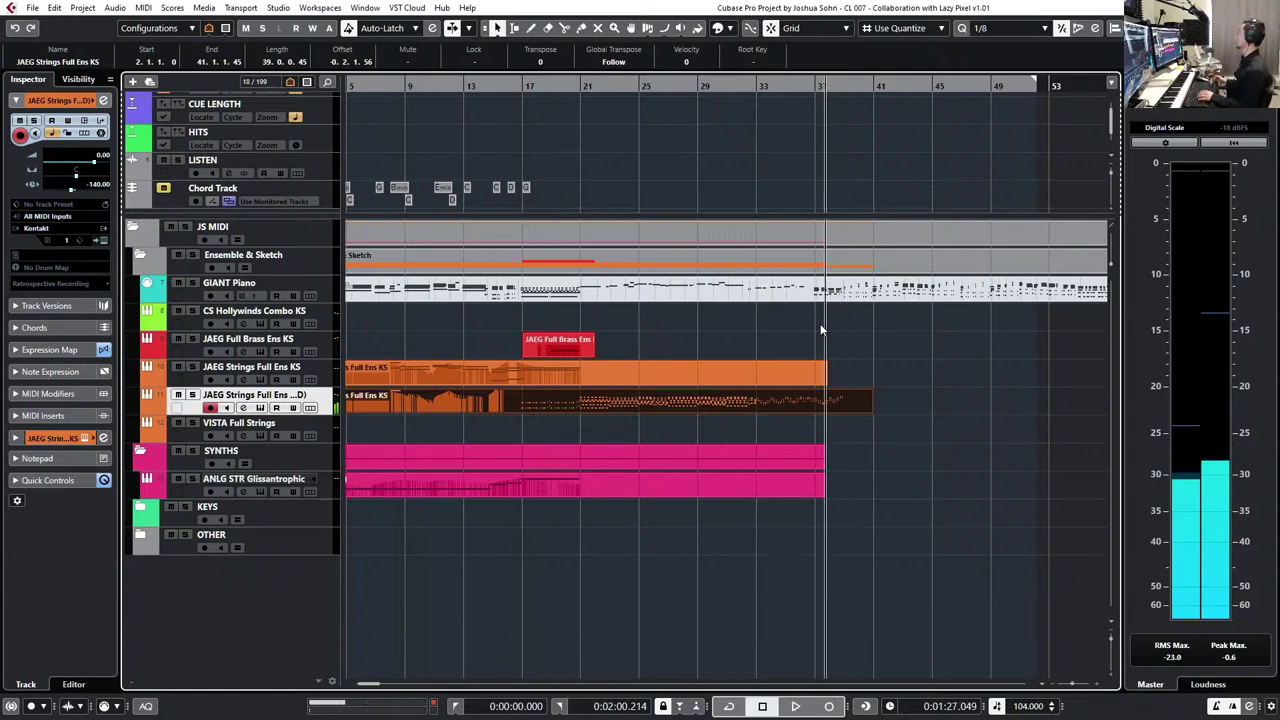
- Play the arrangement from about bar 20 with the JAEG Full Brass Ens KS track selected for live playing
{"action": "scroll", "coordinate": [885, 386], "scroll_direction": "right", "scroll_amount": 2}
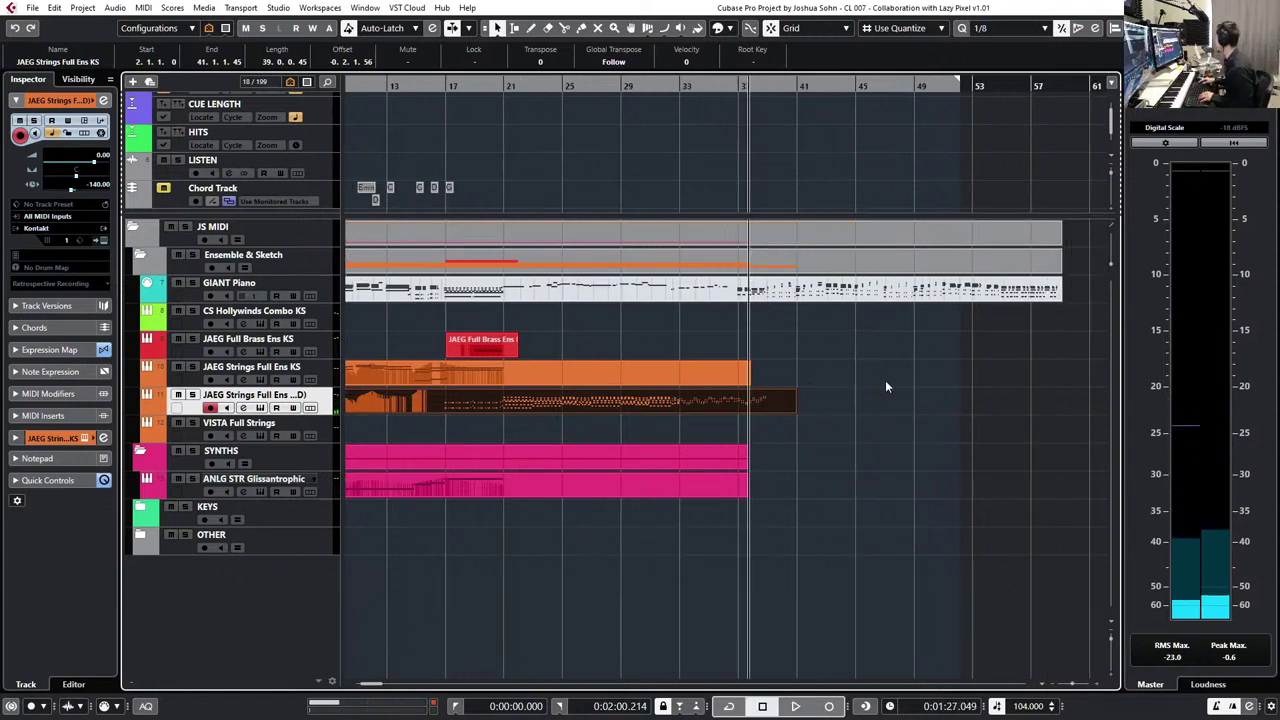
{"action": "key", "text": "KP_Subtract"}
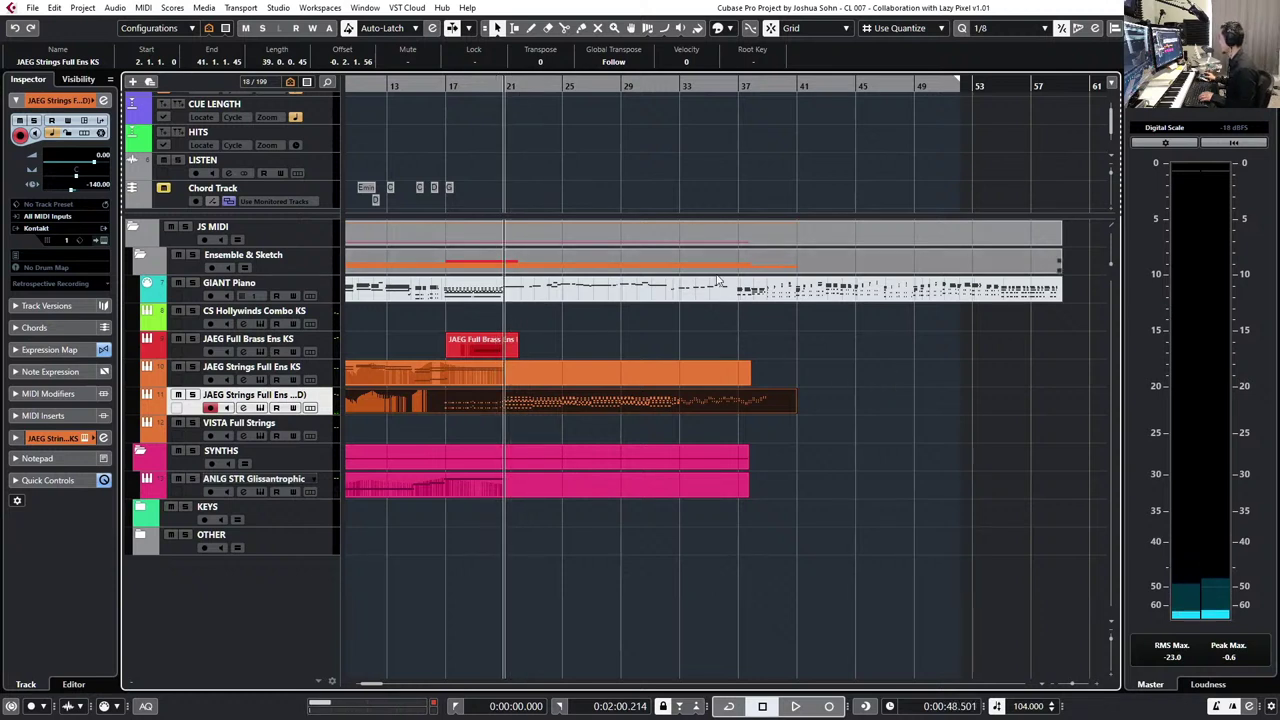
{"action": "key", "text": "KP_Subtract"}
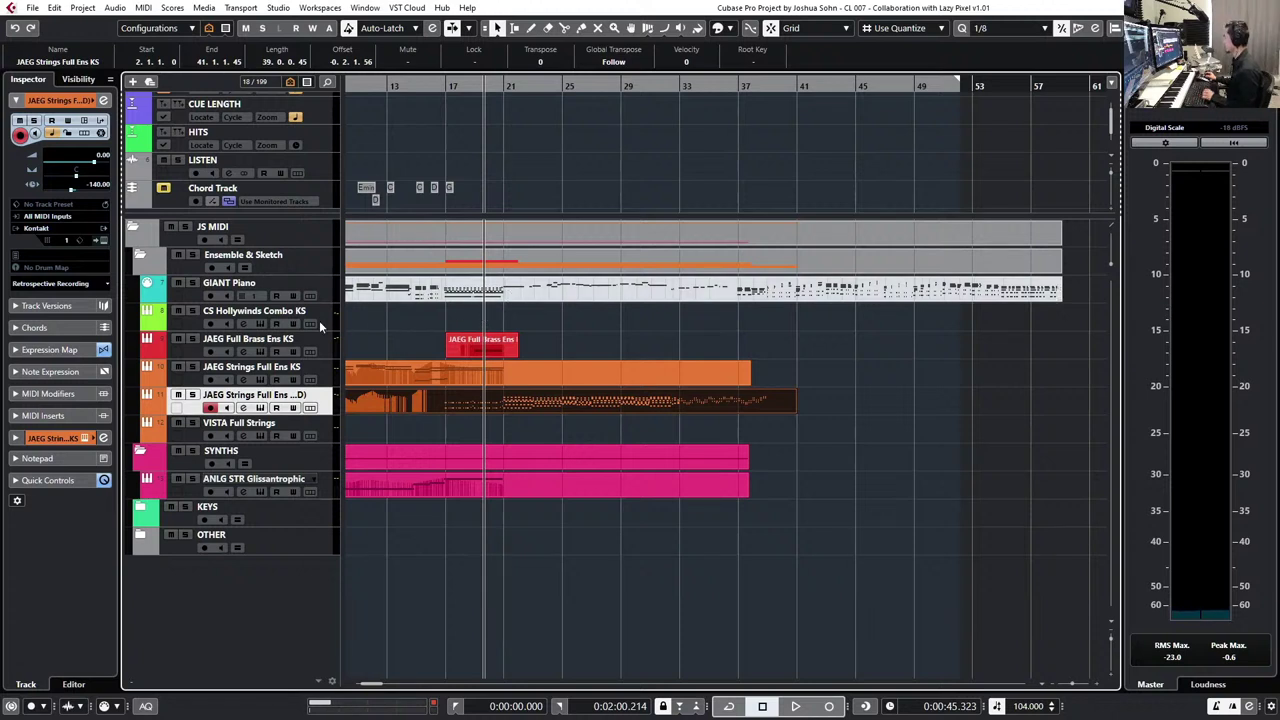
{"action": "left_click", "coordinate": [327, 345]}
{"action": "key", "text": "space"}
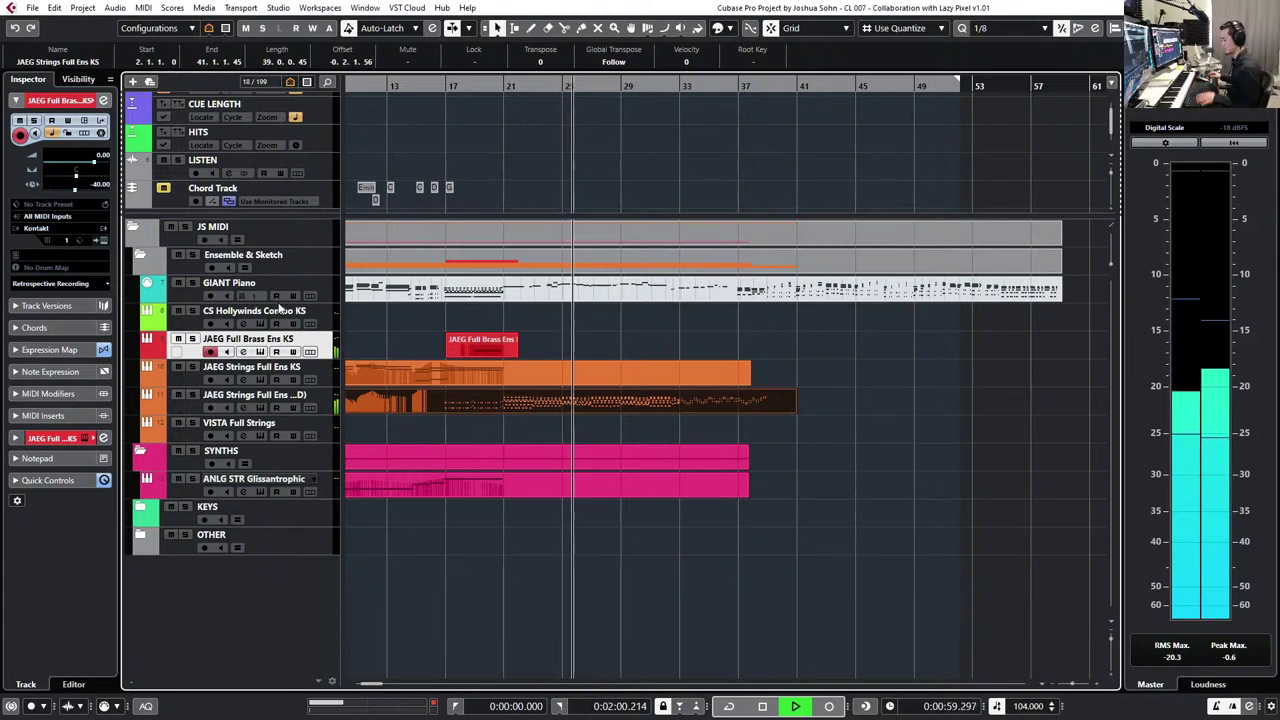
{"action": "key", "text": "space"}
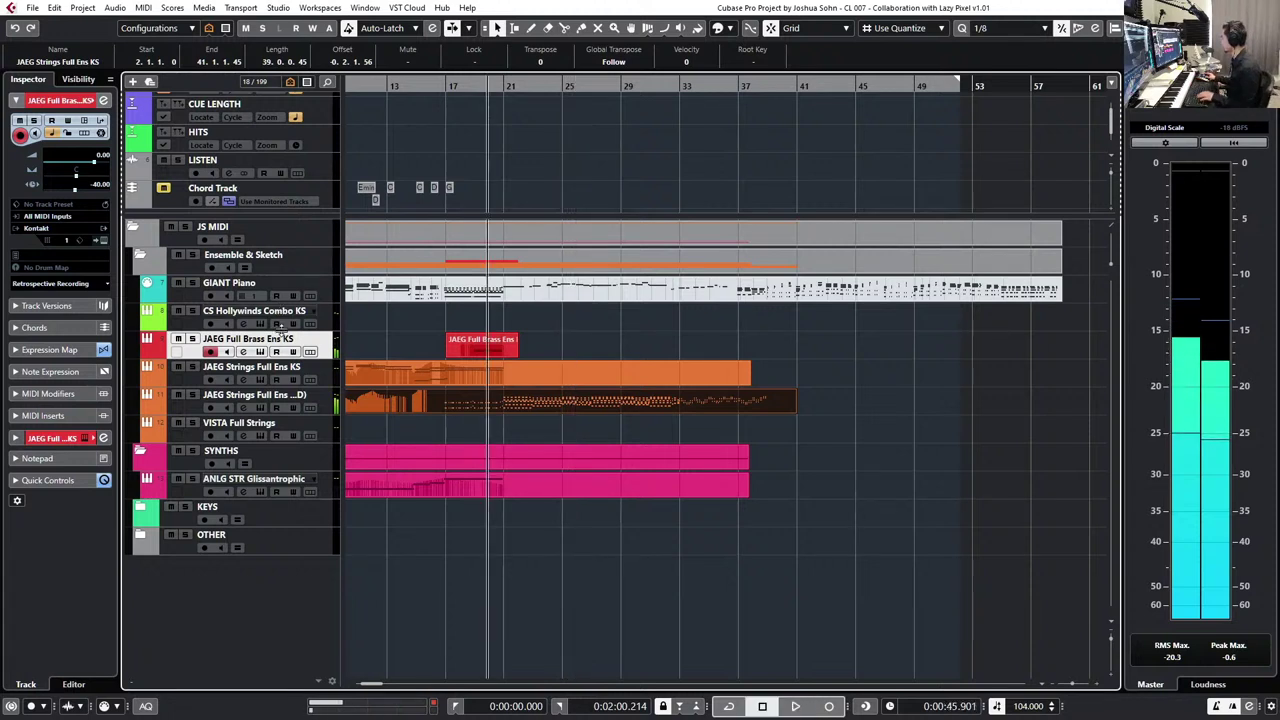
- Select the VISTA Full Strings track and play the arrangement from about bar 20 to try its sound
{"action": "left_click", "coordinate": [332, 424]}
{"action": "key", "text": "space"}
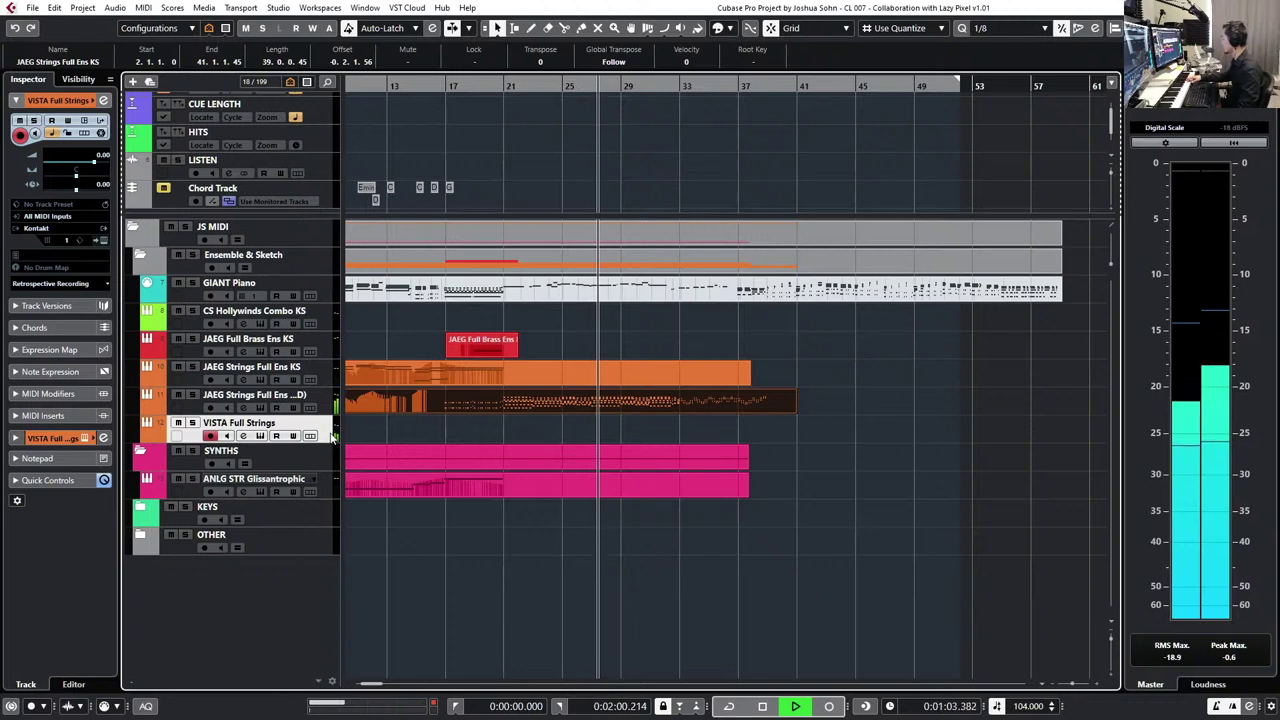
{"action": "key", "text": "space"}
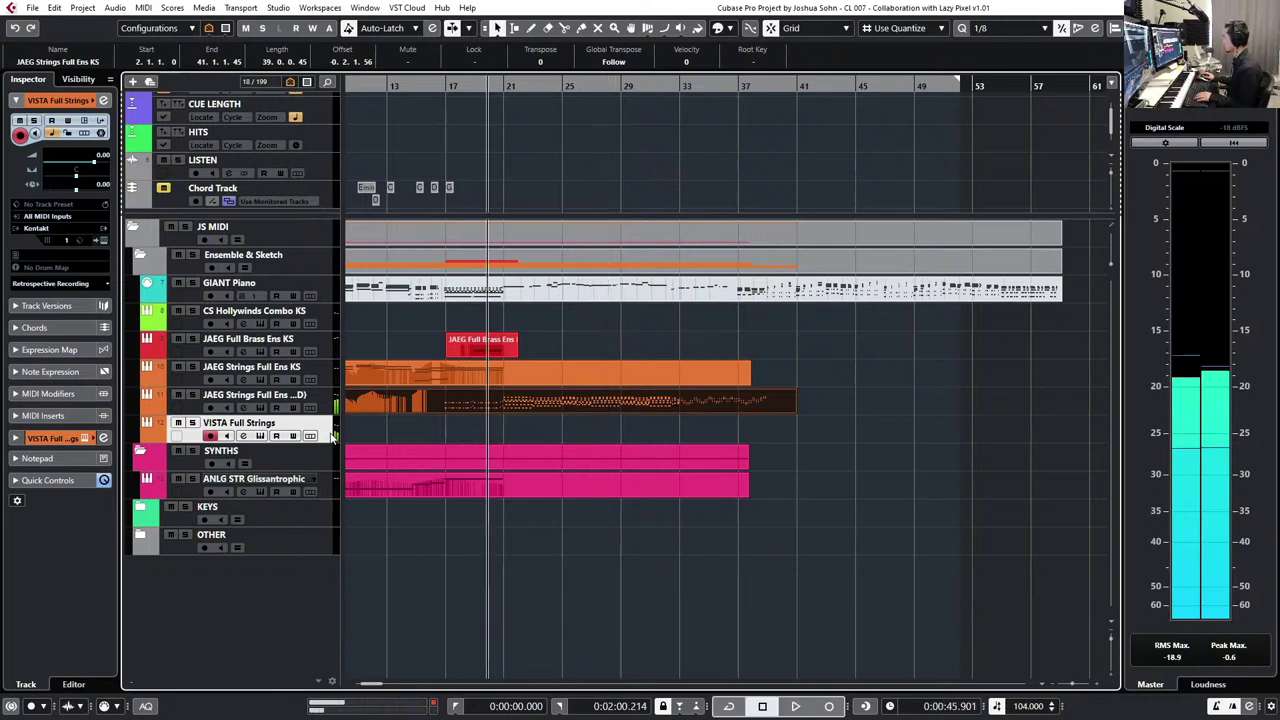
- Inspect the VISTA Full Strings instrument's dynamic range, register and makeup settings in Kontakt and close it
{"action": "left_click", "coordinate": [259, 436]}
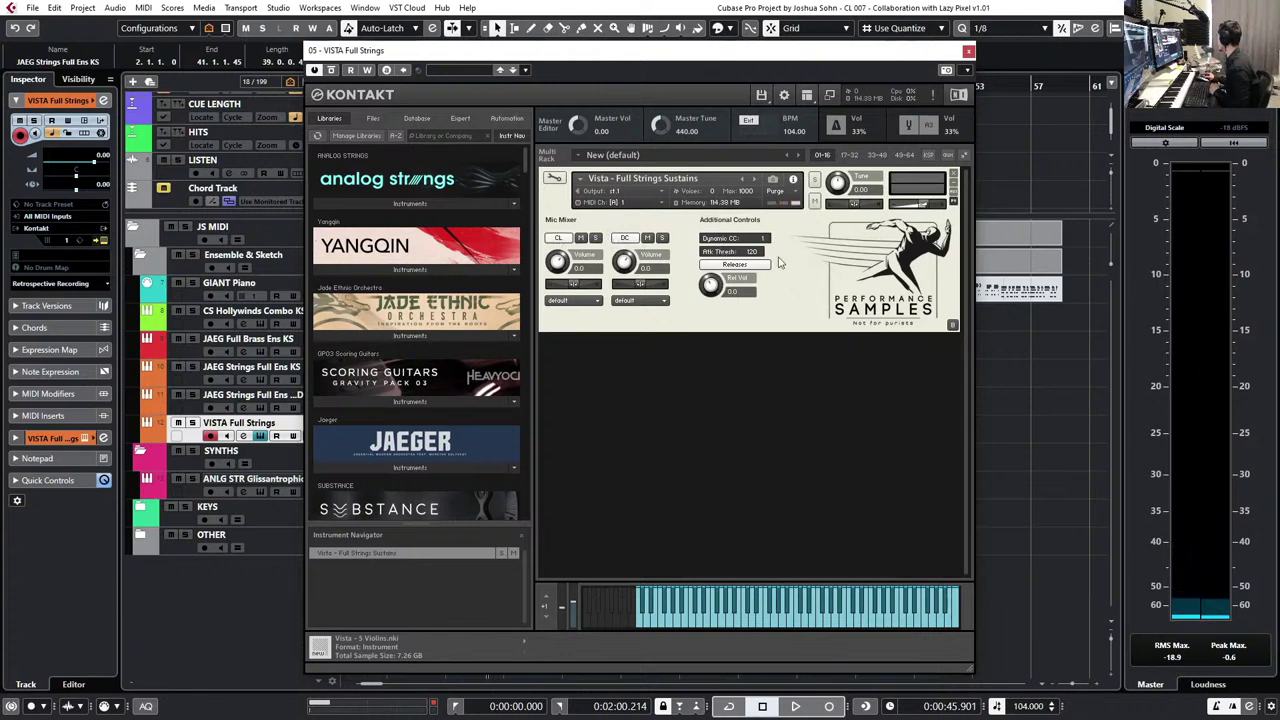
{"action": "left_click", "coordinate": [953, 325]}
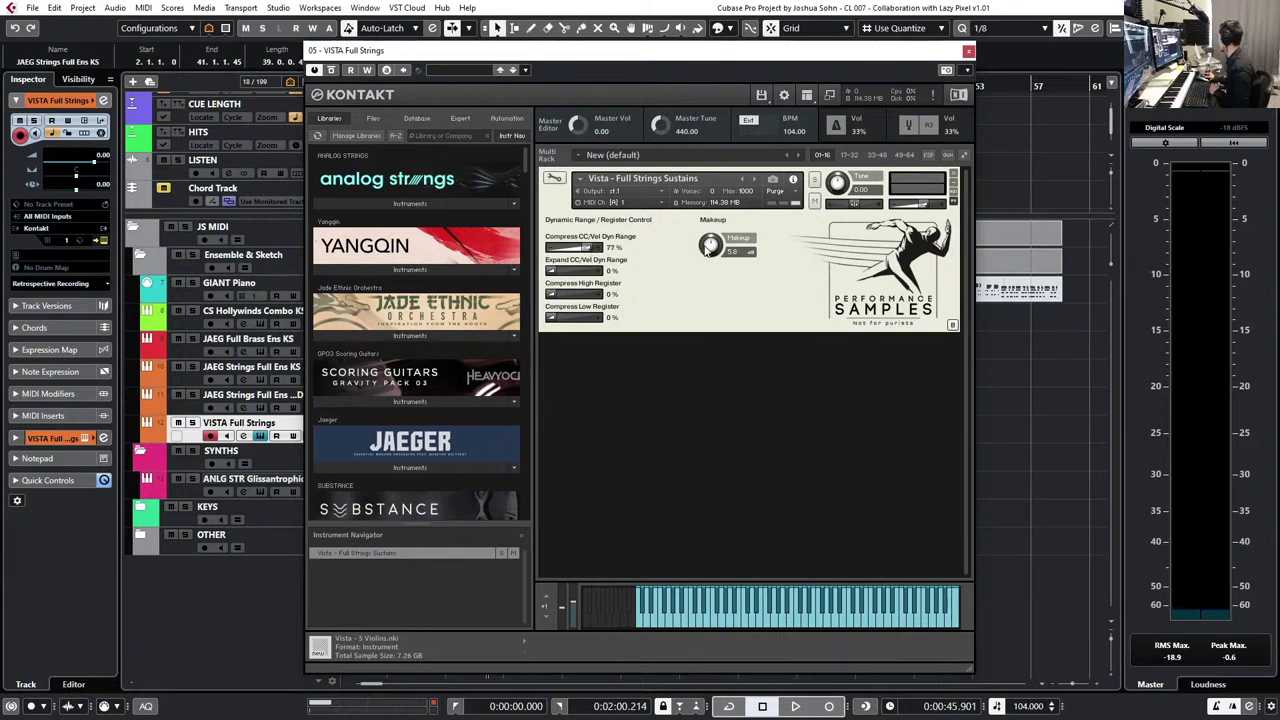
{"action": "left_click", "coordinate": [967, 51]}
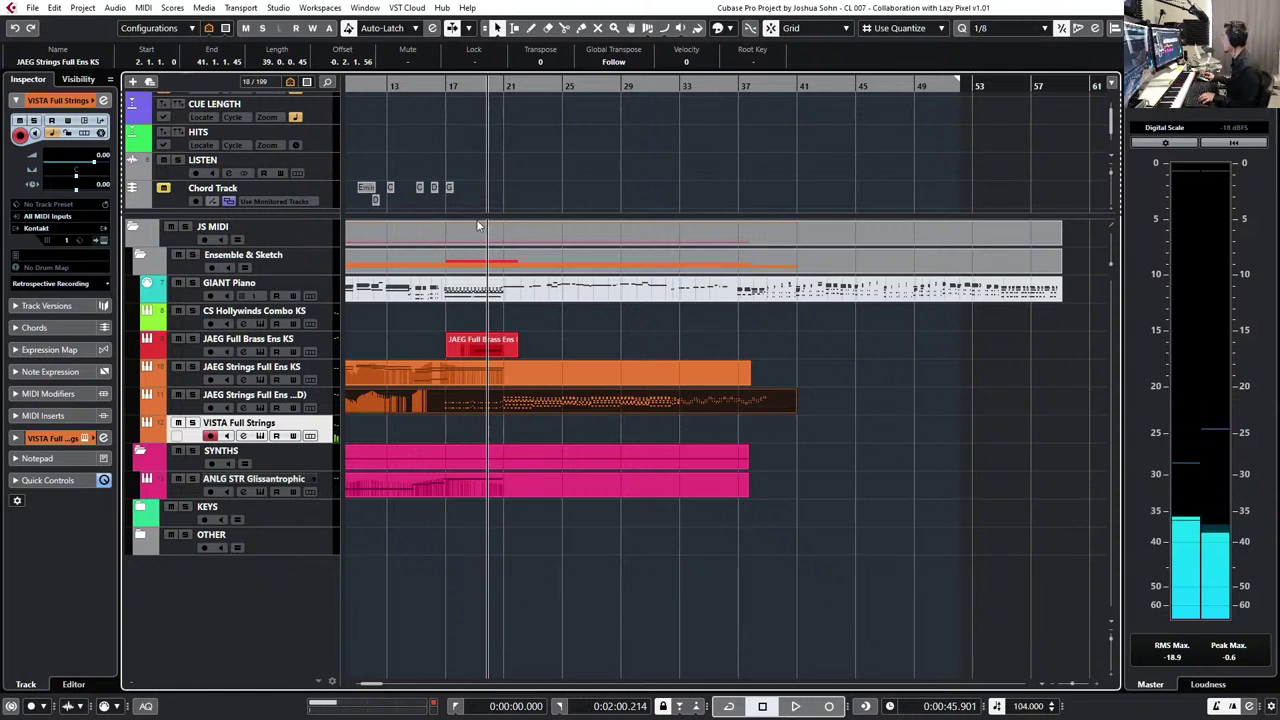
- Try recording one take on both the CS Hollywinds Combo KS and VISTA Full Strings tracks from bar 18, and discard it
{"action": "left_click", "coordinate": [320, 316]}
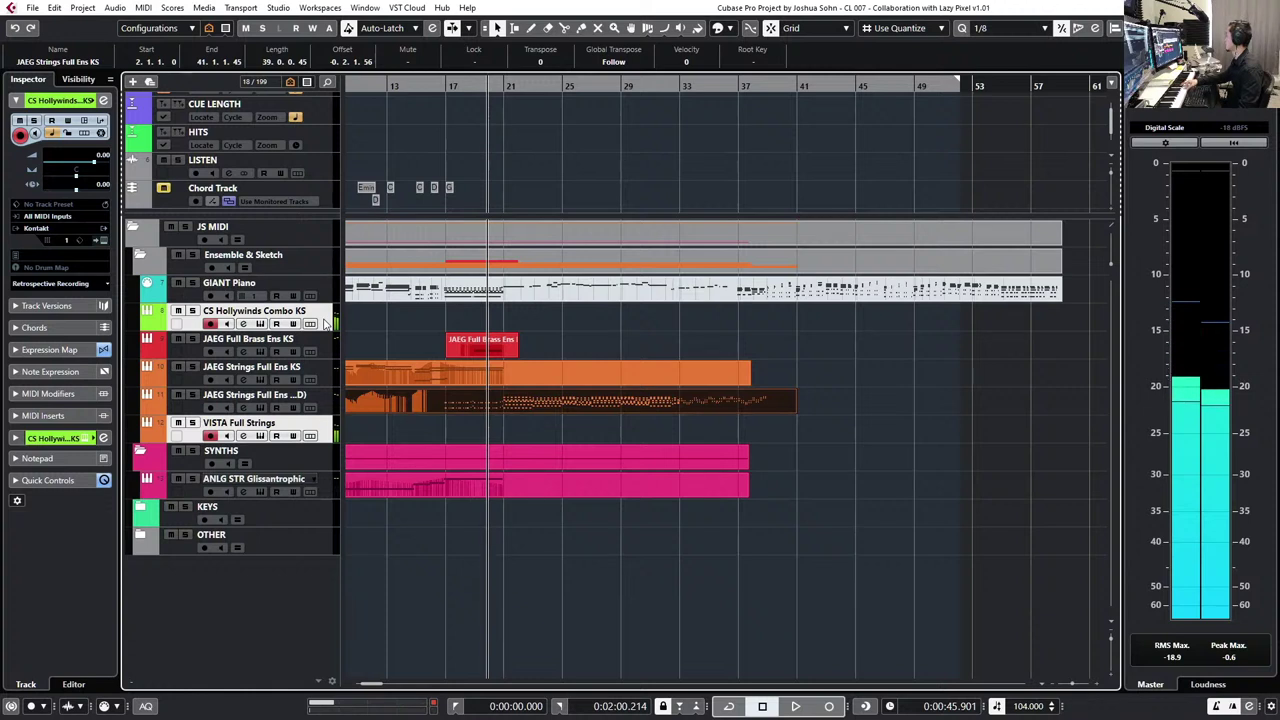
{"action": "key", "text": "space"}
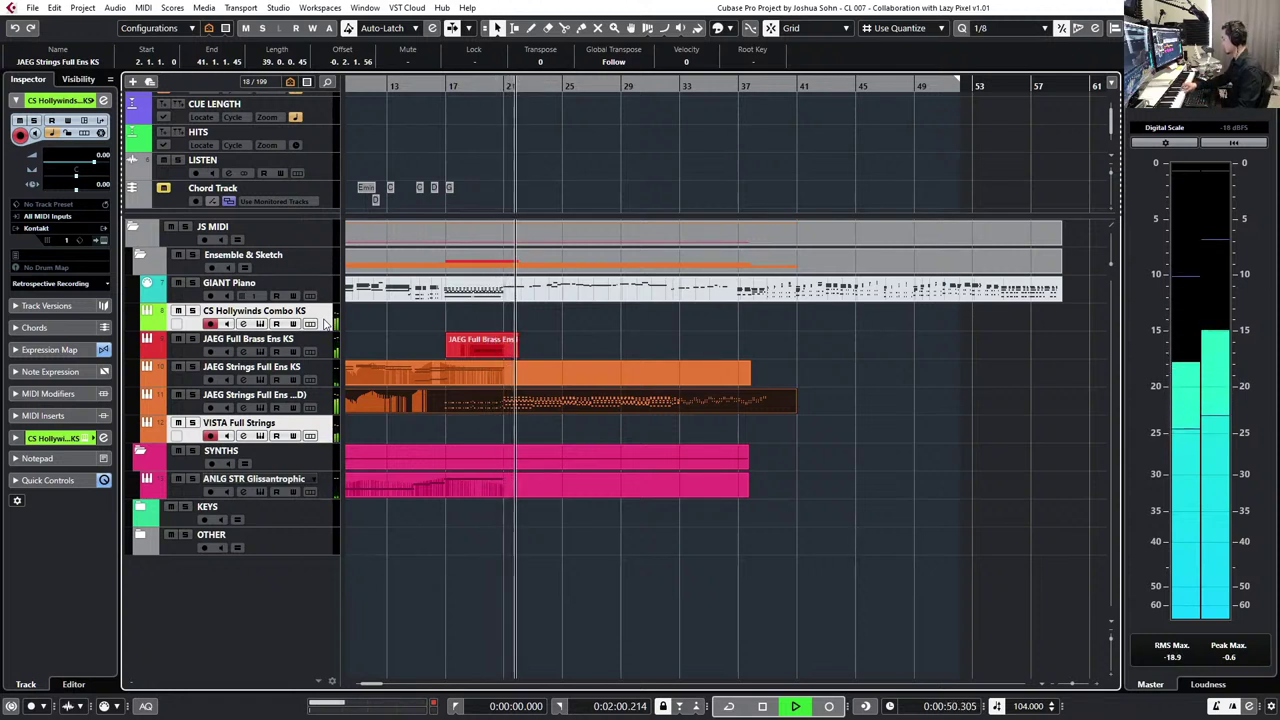
{"action": "key", "text": "KP_Subtract"}
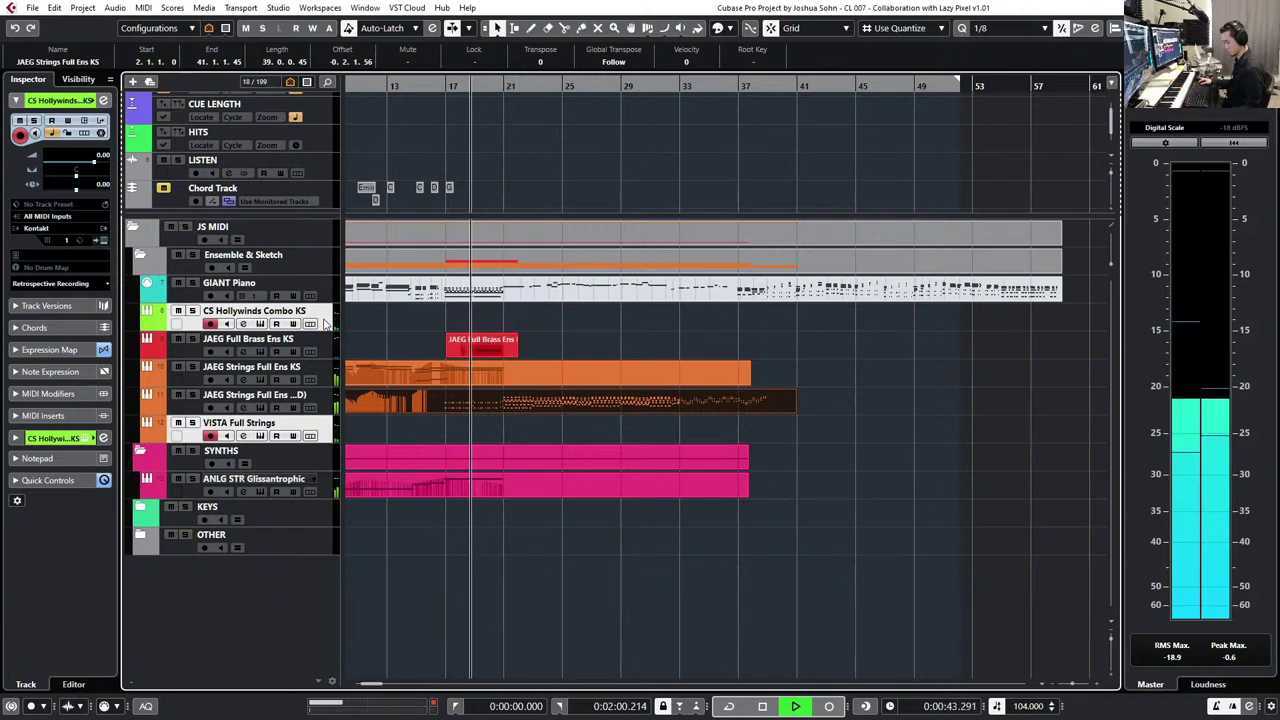
{"action": "key", "text": "KP_Multiply"}
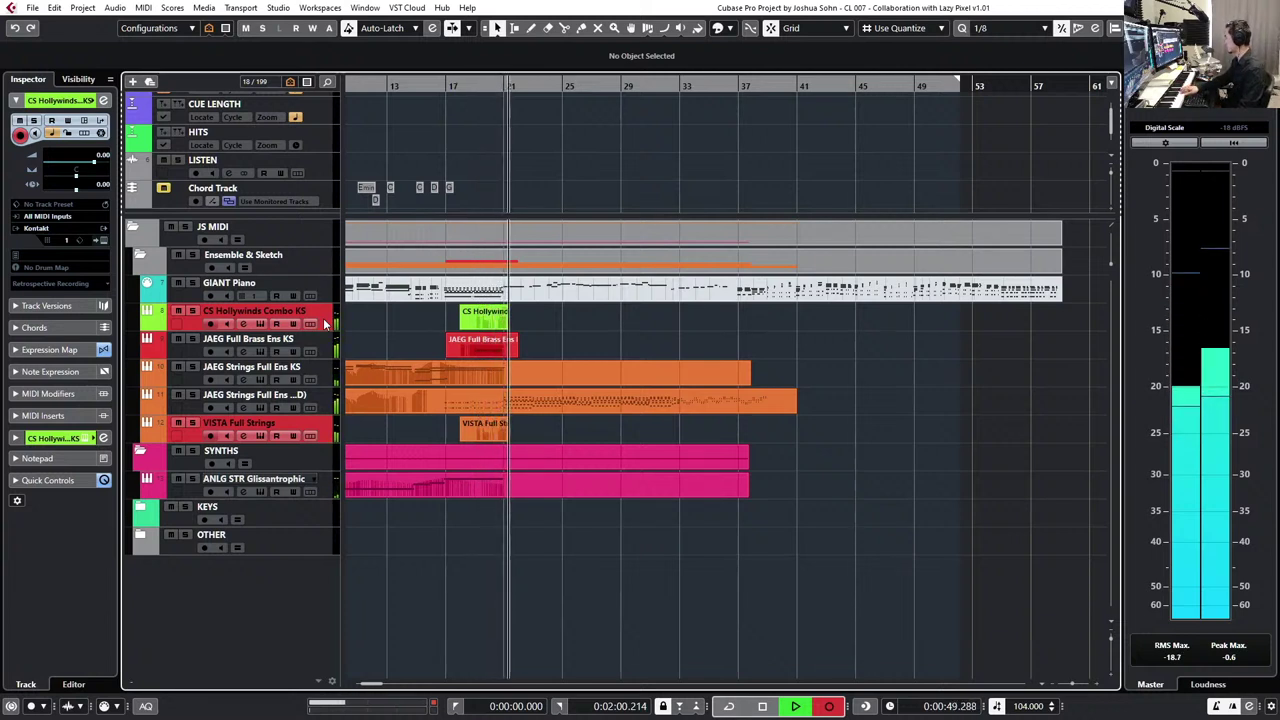
{"action": "key", "text": "space"}
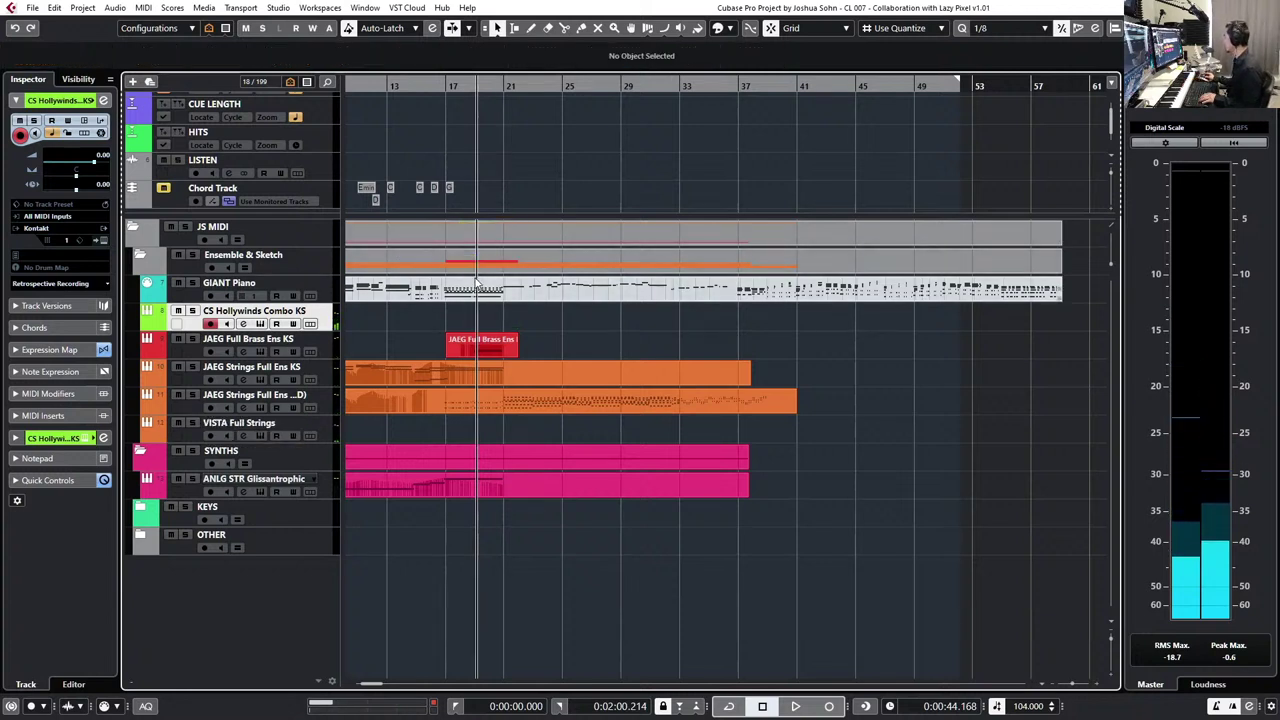
{"action": "key", "text": "ctrl+z"}
{"action": "key", "text": "KP_Multiply"}
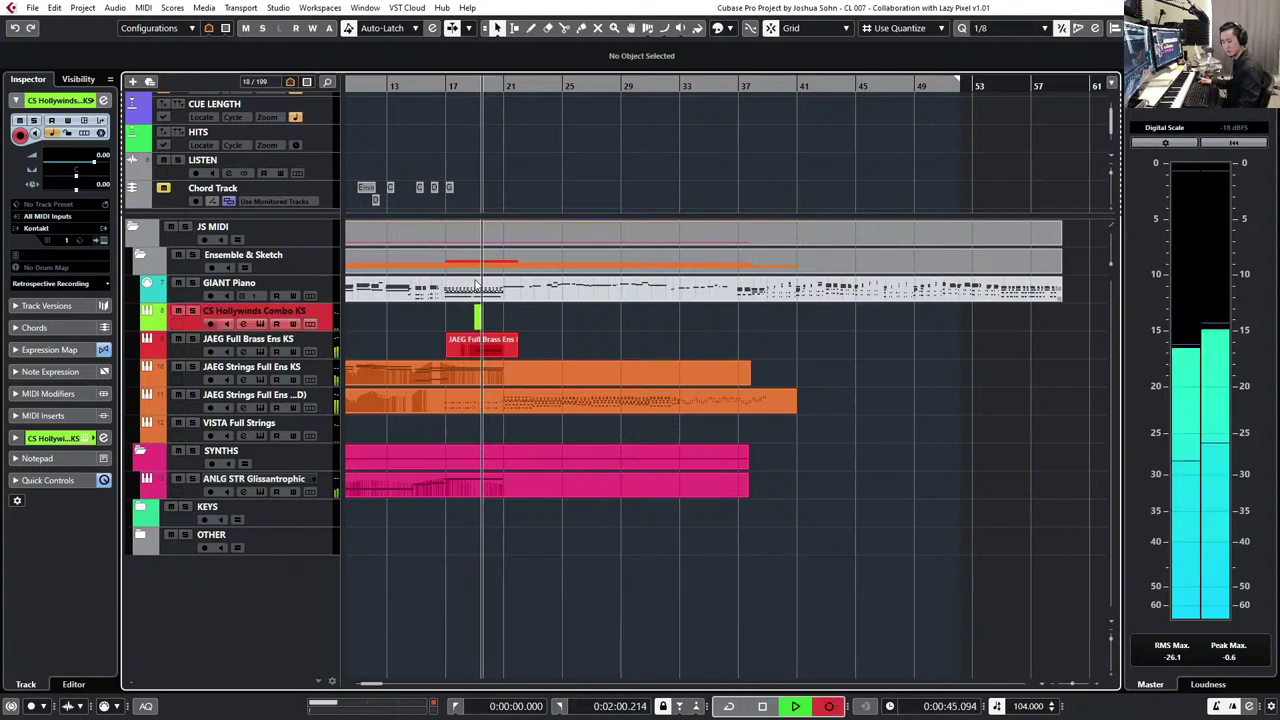
{"action": "left_click", "coordinate": [330, 430]}
{"action": "key", "text": "ctrl+z"}
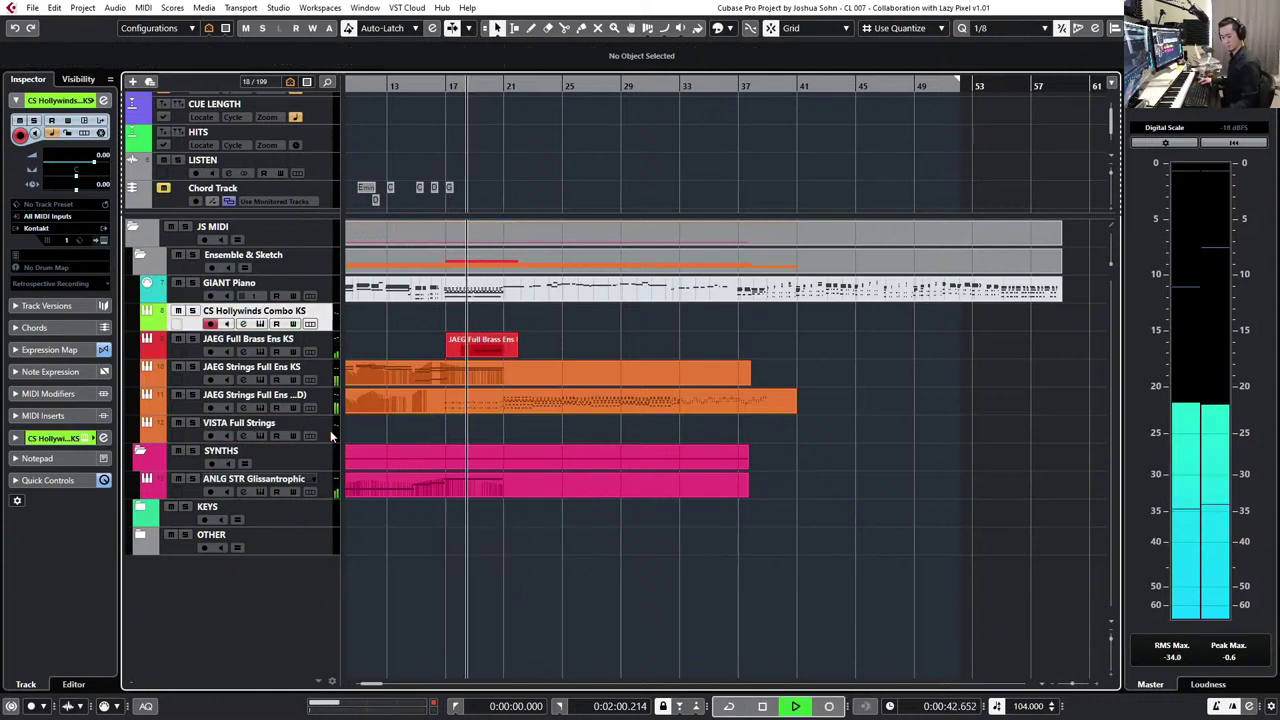
- Try another CS Hollywinds Combo KS take from bar 18 with VISTA Full Strings joining at bar 19, and discard it
{"action": "key", "text": "KP_Multiply"}
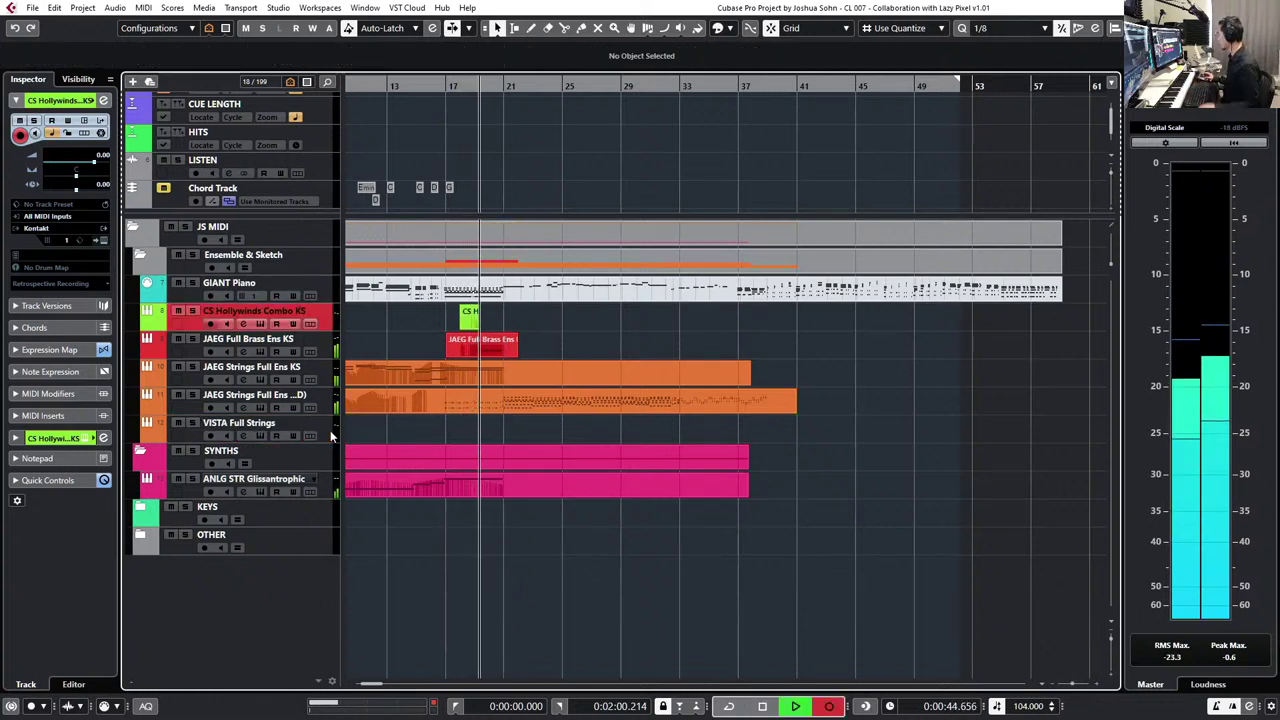
{"action": "left_click", "coordinate": [330, 430]}
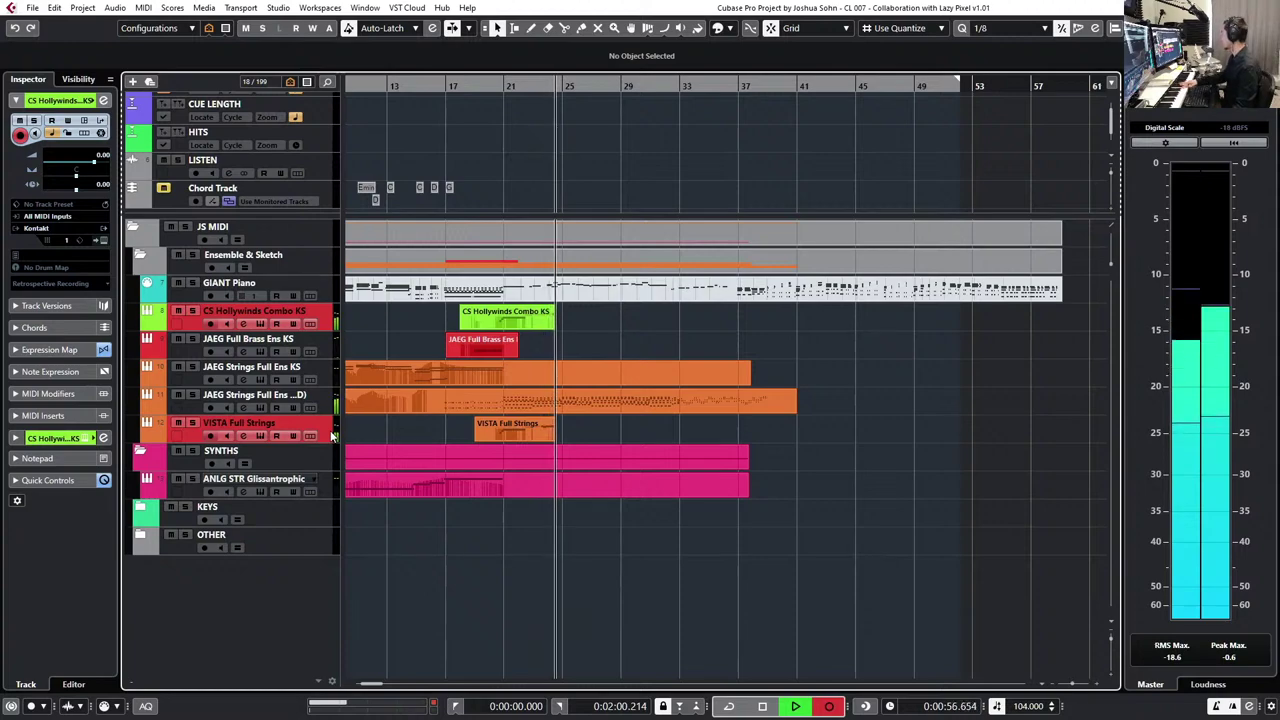
{"action": "key", "text": "space"}
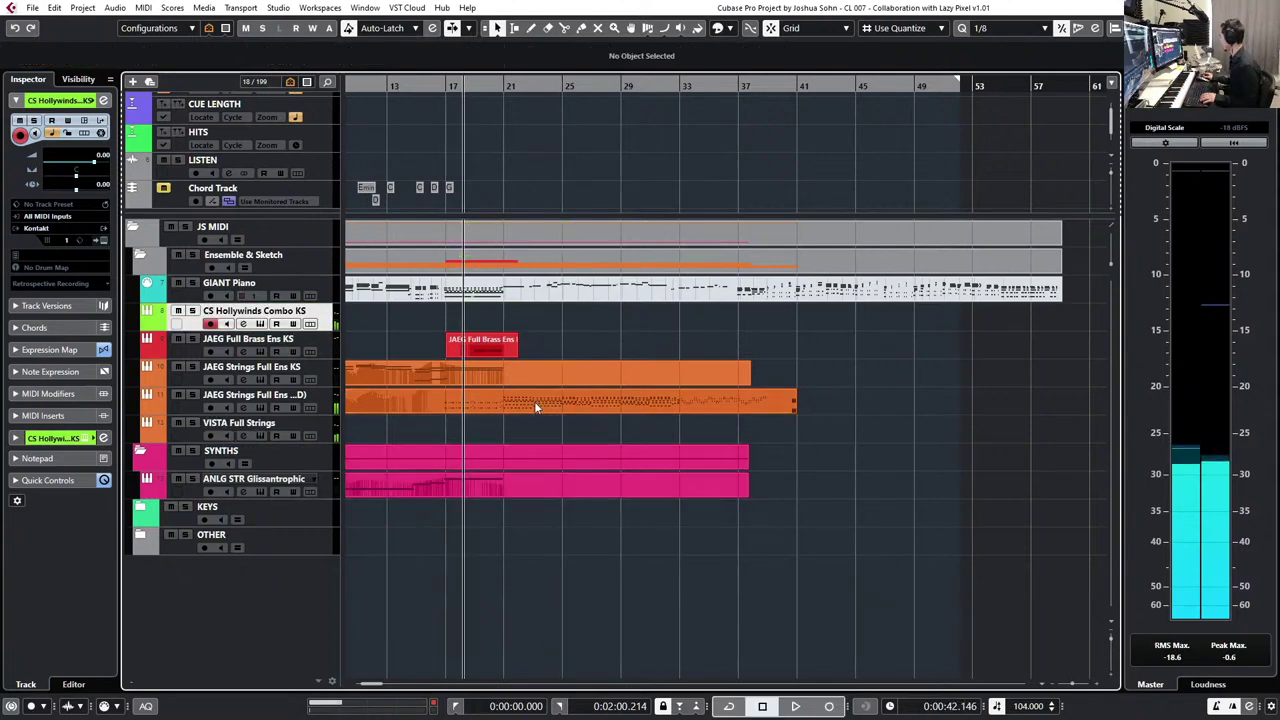
- Open the duplicated JAEG strings part for note editing and try the D3 and D2 notes in bar 22 a semitone higher
{"action": "double_click", "coordinate": [534, 401]}
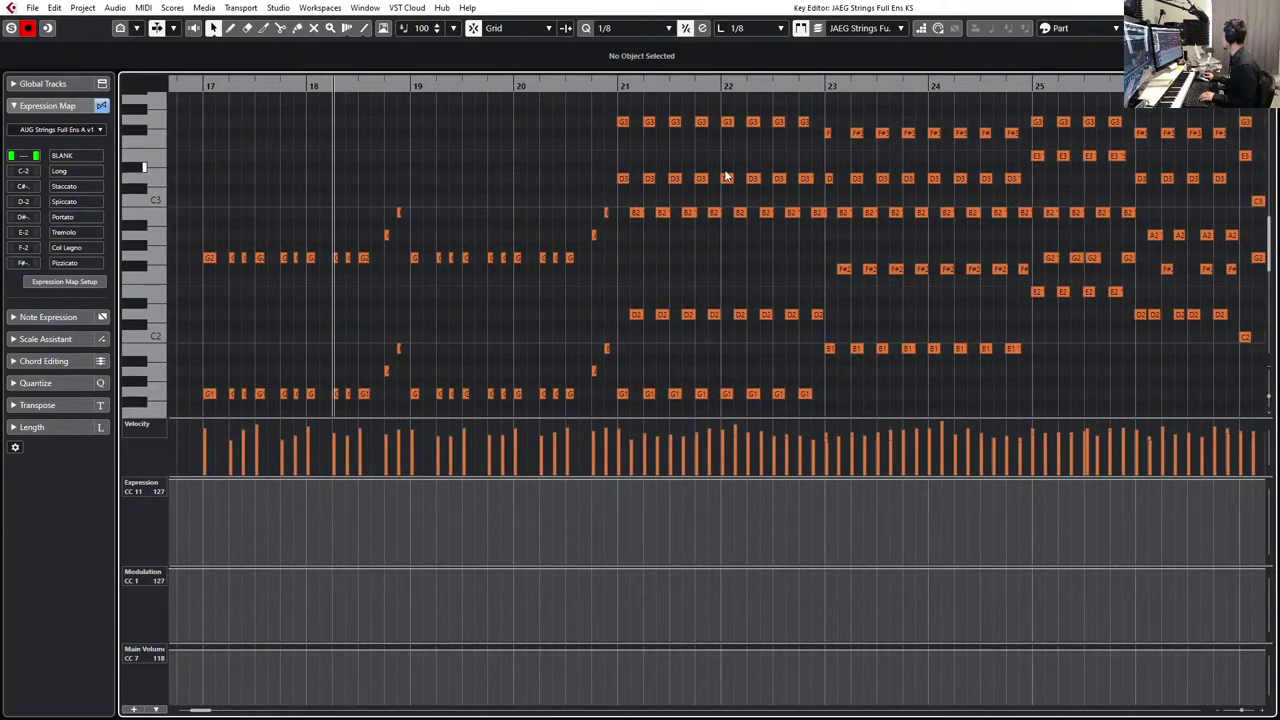
{"action": "left_click_drag", "start_coordinate": [803, 188], "coordinate": [814, 183]}
{"action": "key", "text": "Up"}
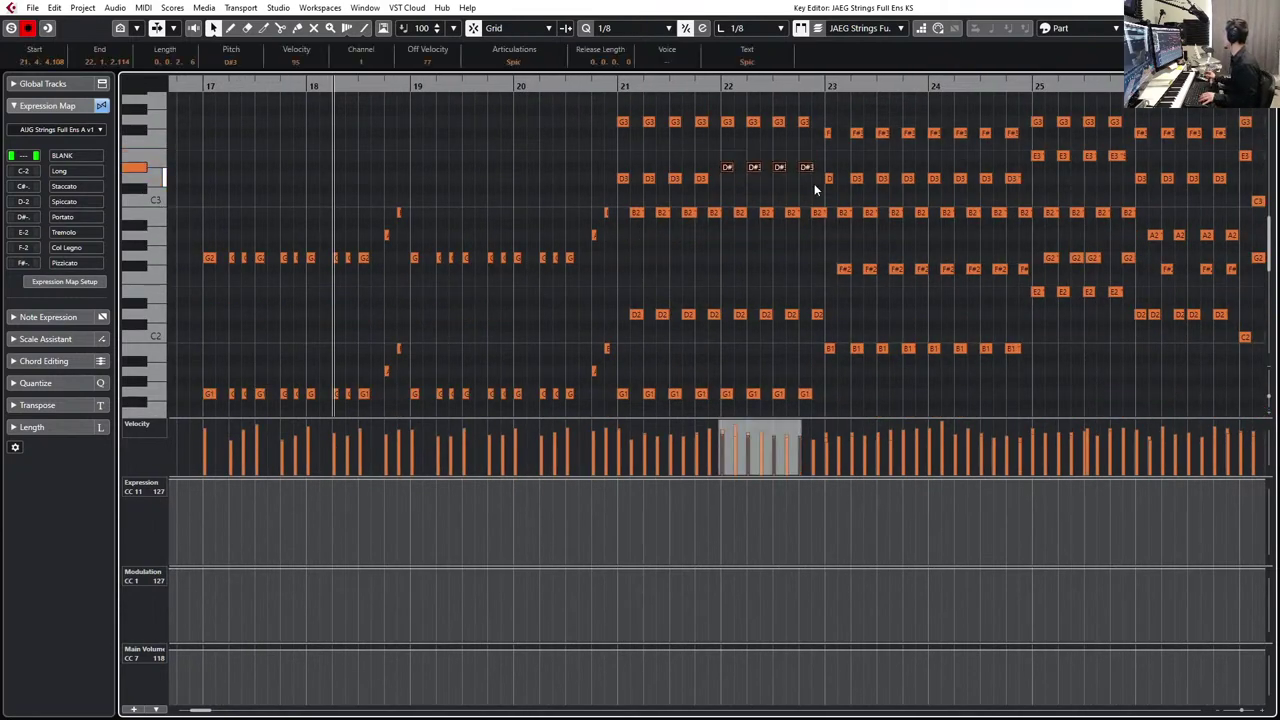
{"action": "key", "text": "Down"}
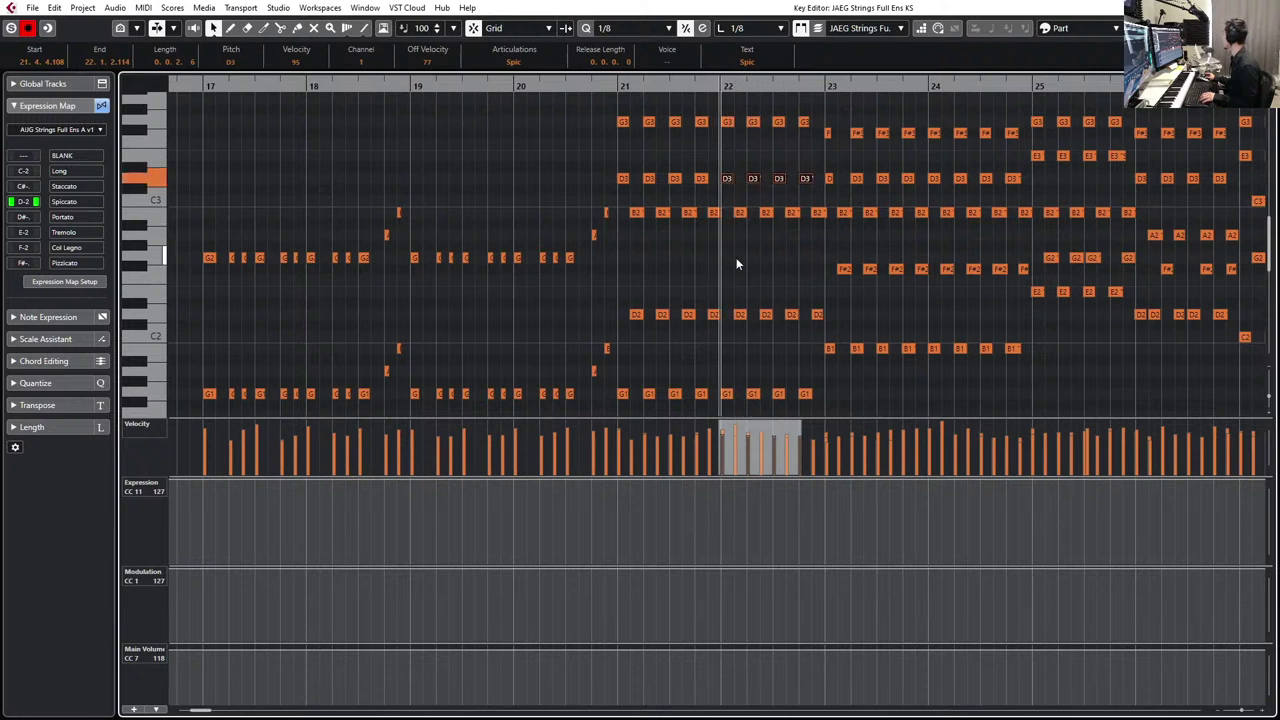
{"action": "left_click_drag", "start_coordinate": [736, 300], "coordinate": [833, 337]}
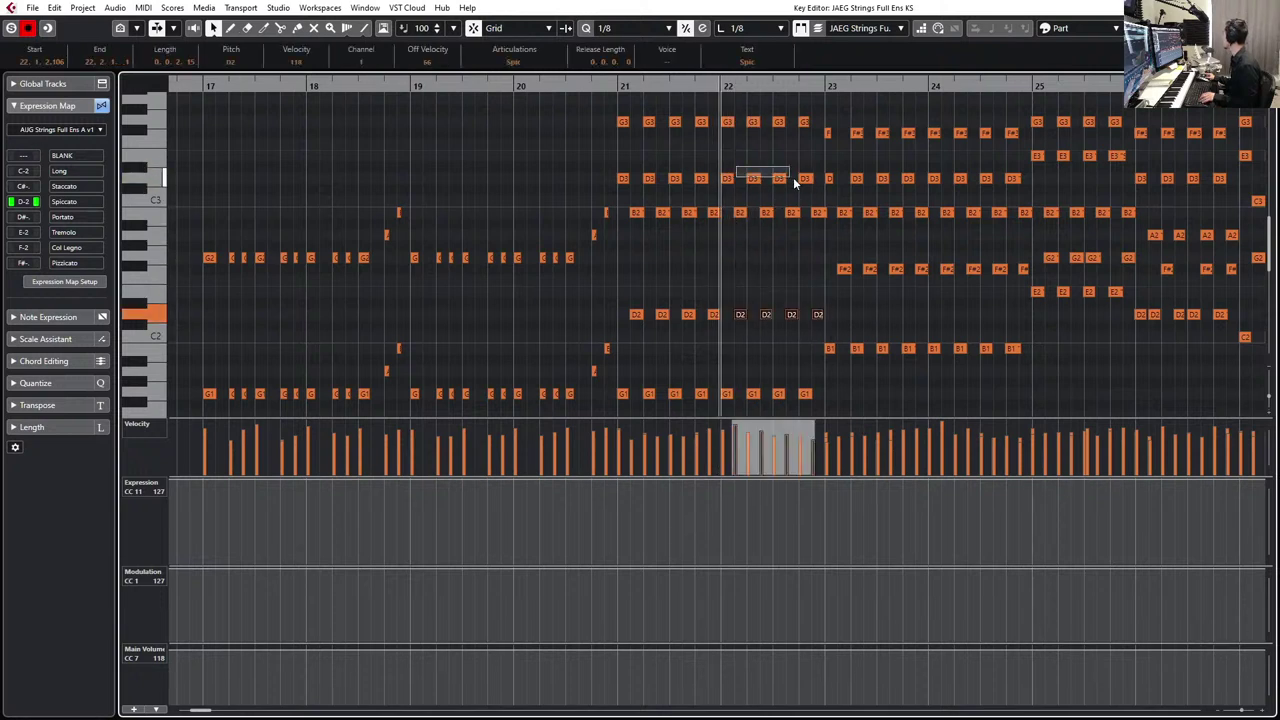
{"action": "left_click_drag", "start_coordinate": [793, 177], "coordinate": [800, 182]}
{"action": "key", "text": "Up"}
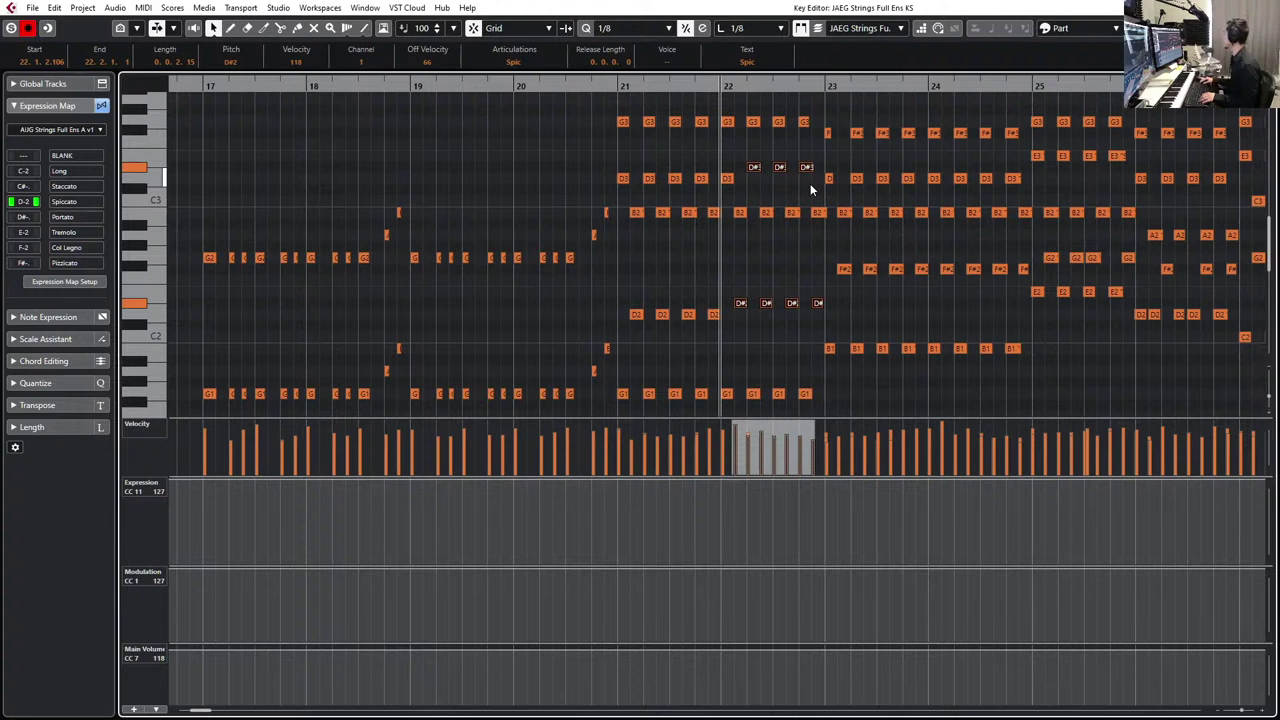
{"action": "key", "text": "Down"}
- Raise the four D3 notes in bar 24 of the duplicated strings part to D#3, audition the change and return to the arrangement
{"action": "scroll", "coordinate": [866, 165], "scroll_direction": "right", "scroll_amount": 2}
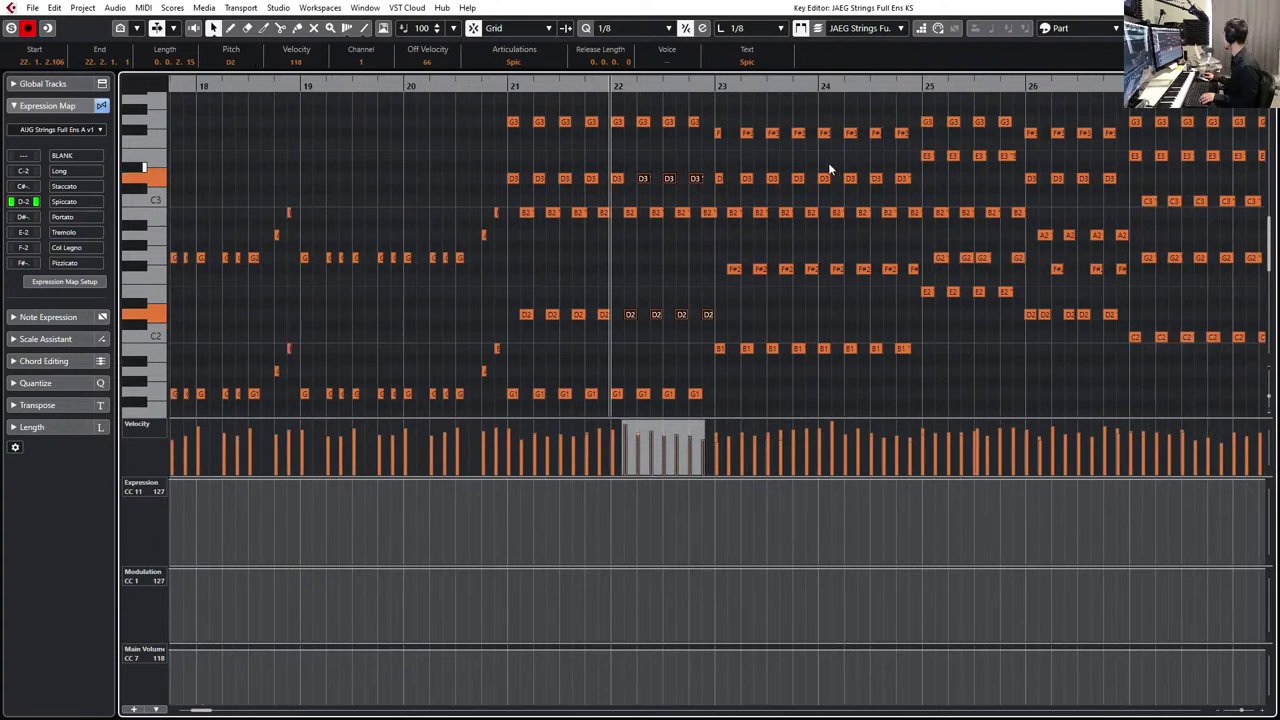
{"action": "left_click_drag", "start_coordinate": [828, 162], "coordinate": [905, 186]}
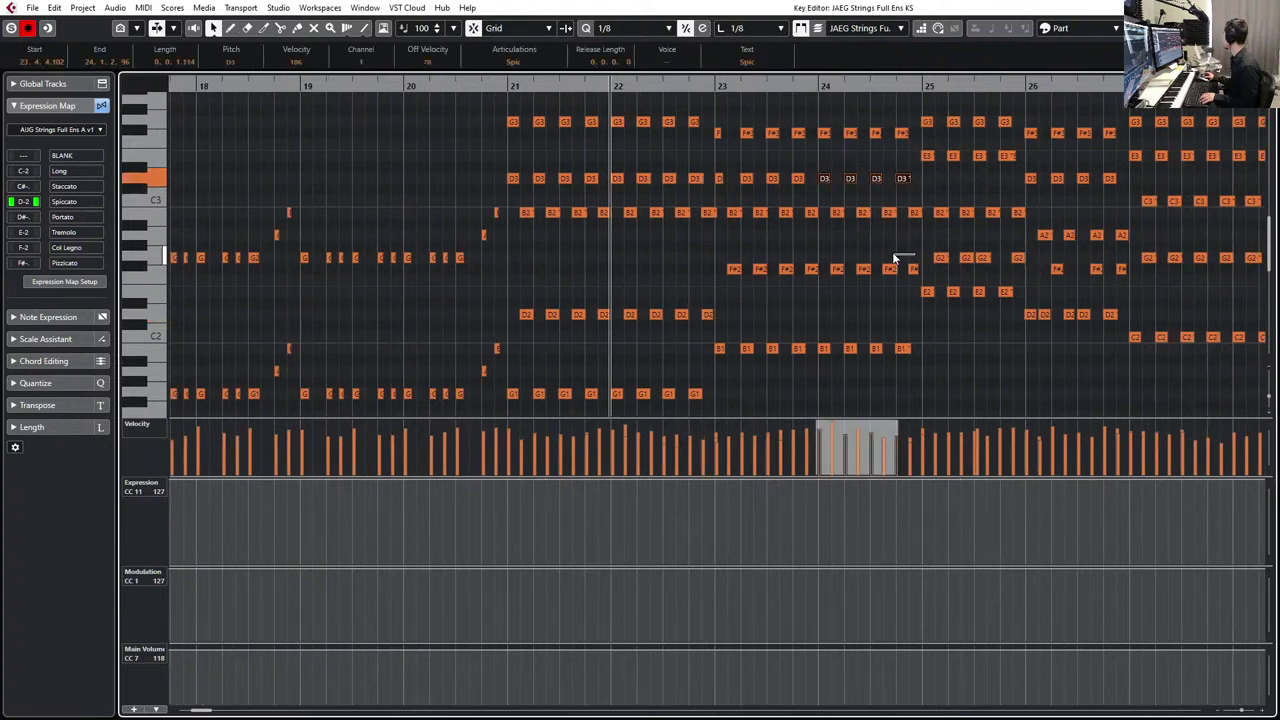
{"action": "key", "text": "Up"}
{"action": "key", "text": "space"}
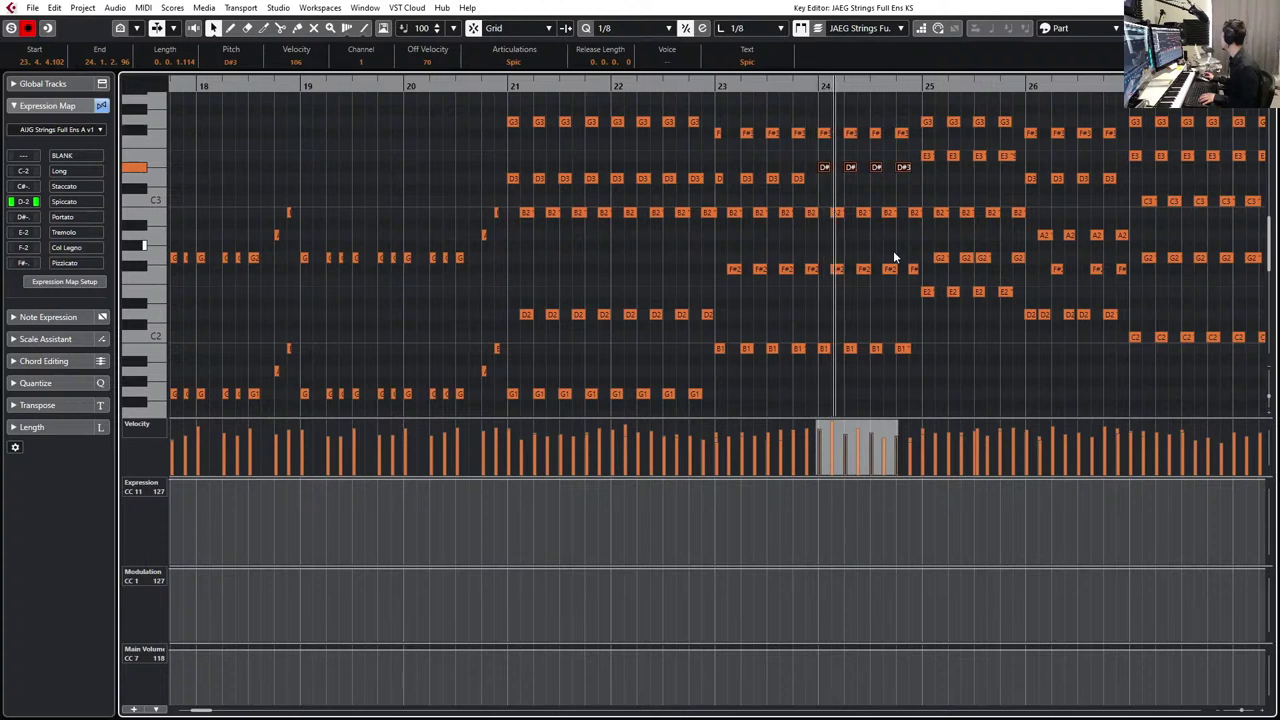
{"action": "key", "text": "space"}
{"action": "key", "text": "Escape"}
- Play from bar 17 and record the CS Hollywinds Combo KS and VISTA Full Strings tracks together from bar 19 to bar 26
{"action": "key", "text": "space"}
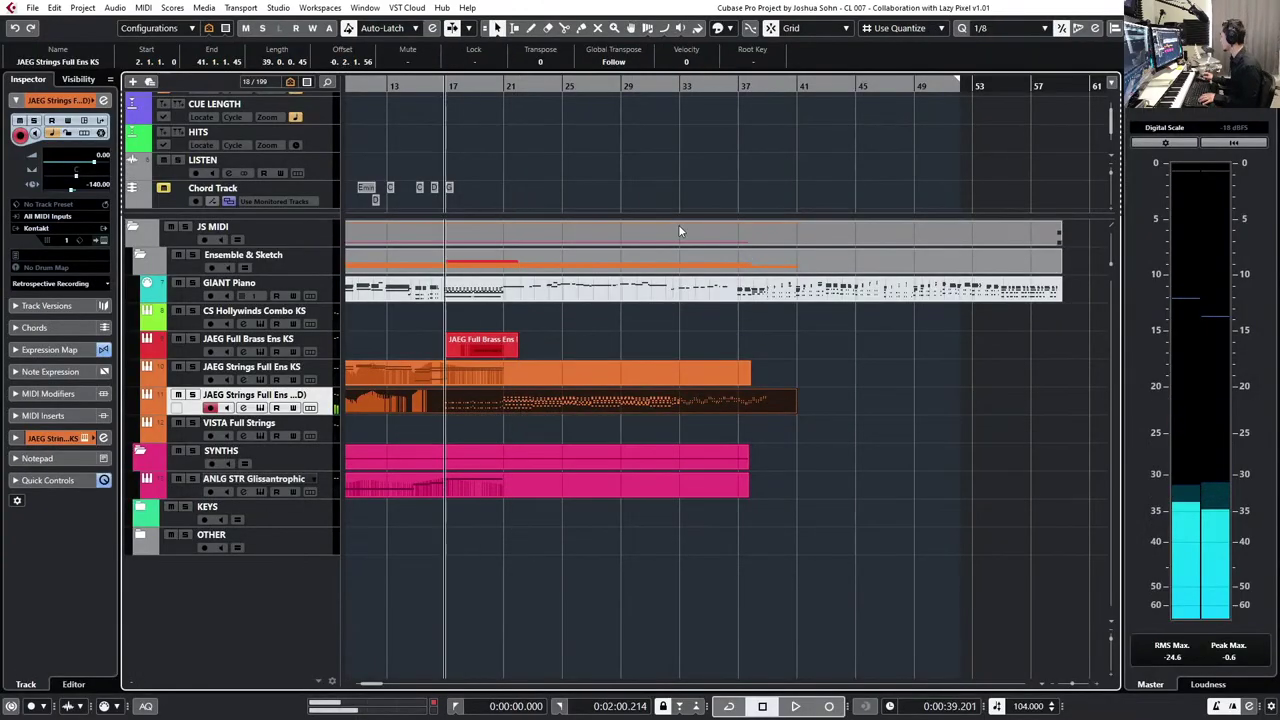
{"action": "left_click", "coordinate": [336, 318]}
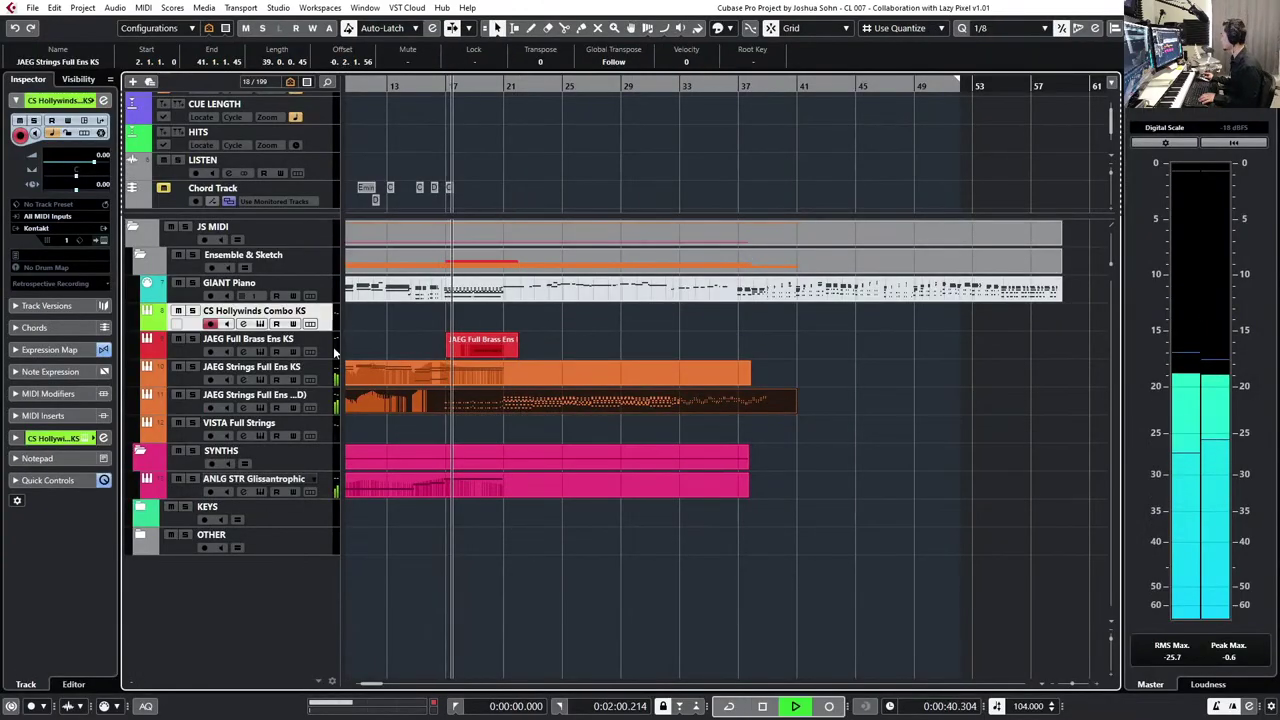
{"action": "left_click", "coordinate": [322, 436], "text": "ctrl"}
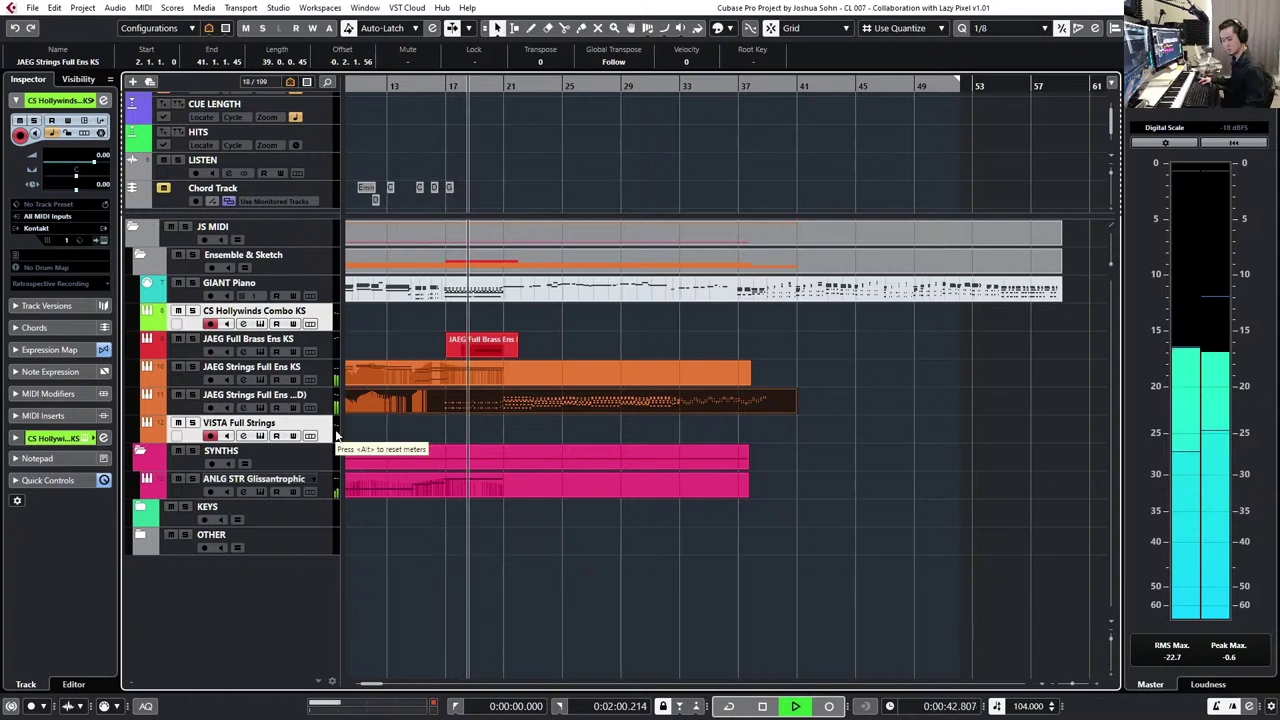
{"action": "key", "text": "KP_Multiply"}
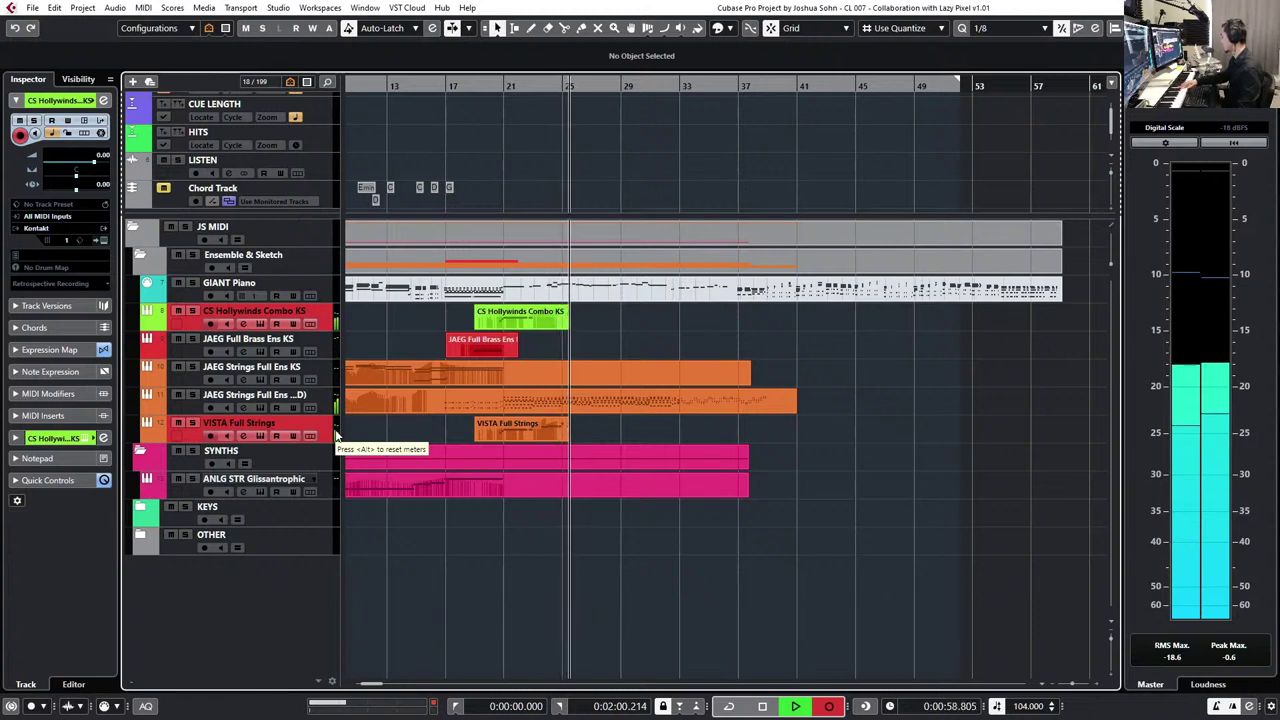
{"action": "key", "text": "space"}
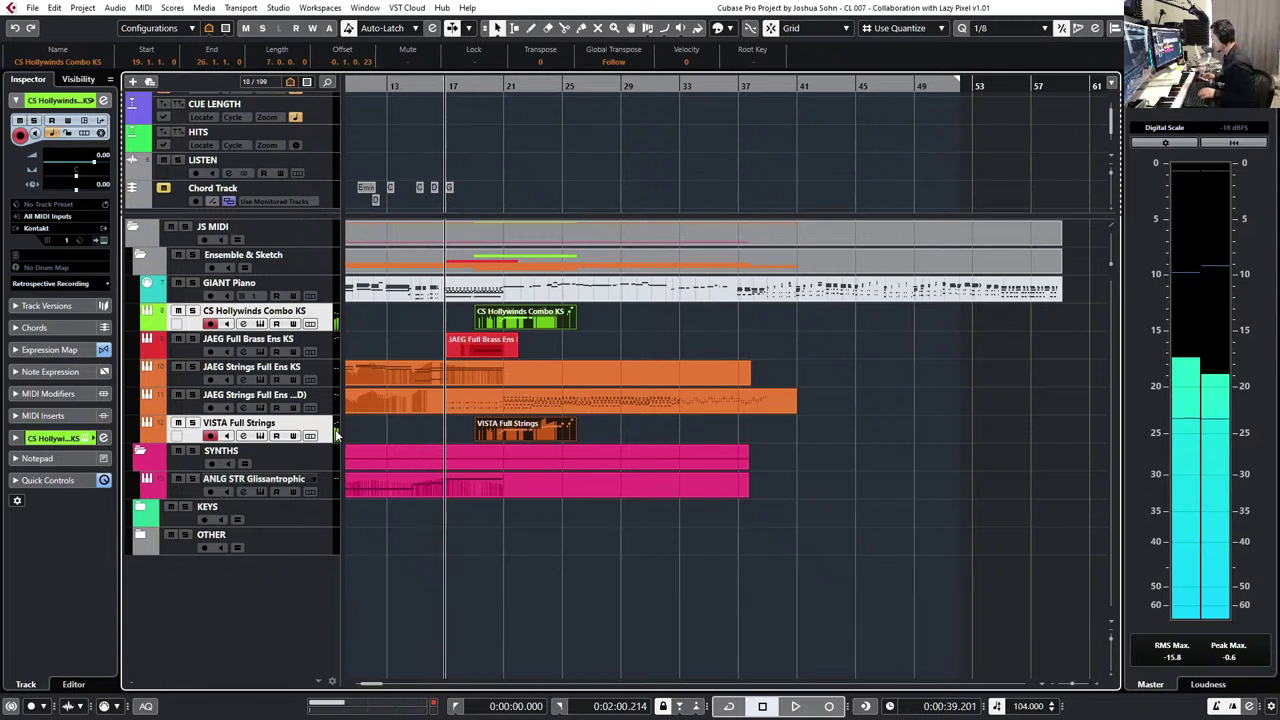
- Restart playback from bar 17 and undo the CS Hollywinds Combo KS and VISTA Full Strings take at bars 19 to 26
{"action": "left_click", "coordinate": [471, 372]}
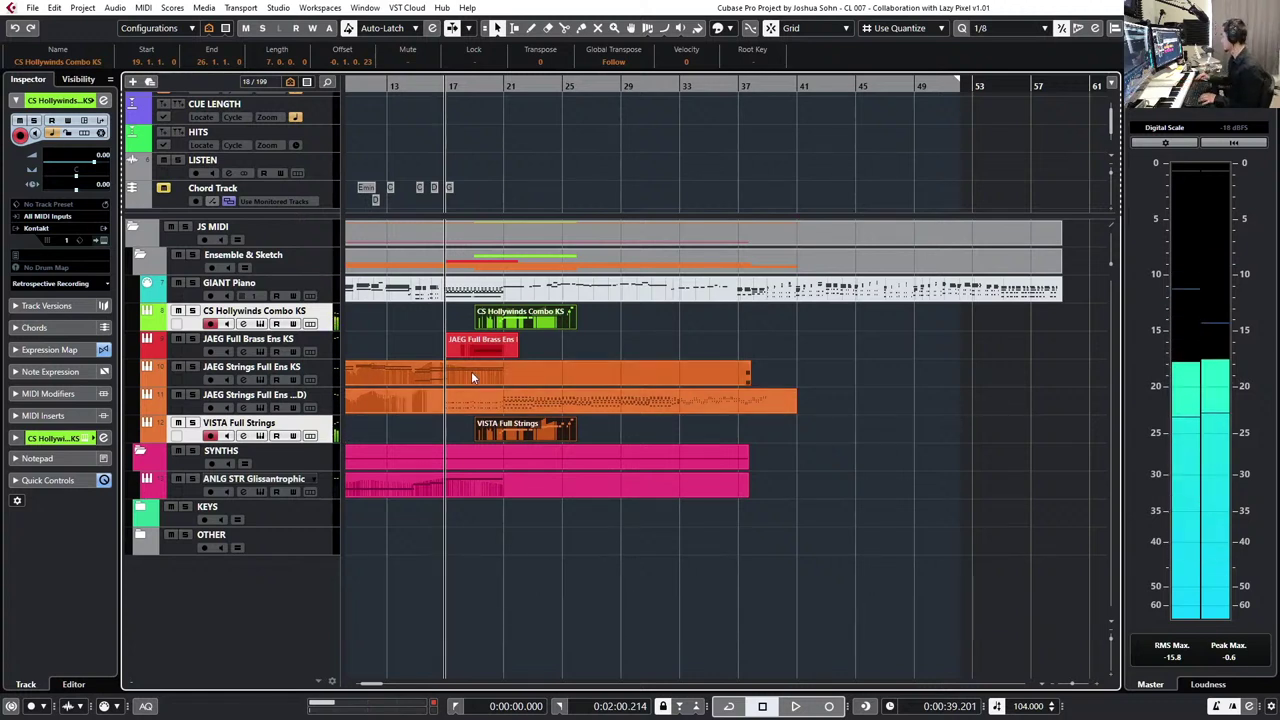
{"action": "key", "text": "space"}
{"action": "left_click", "coordinate": [598, 345]}
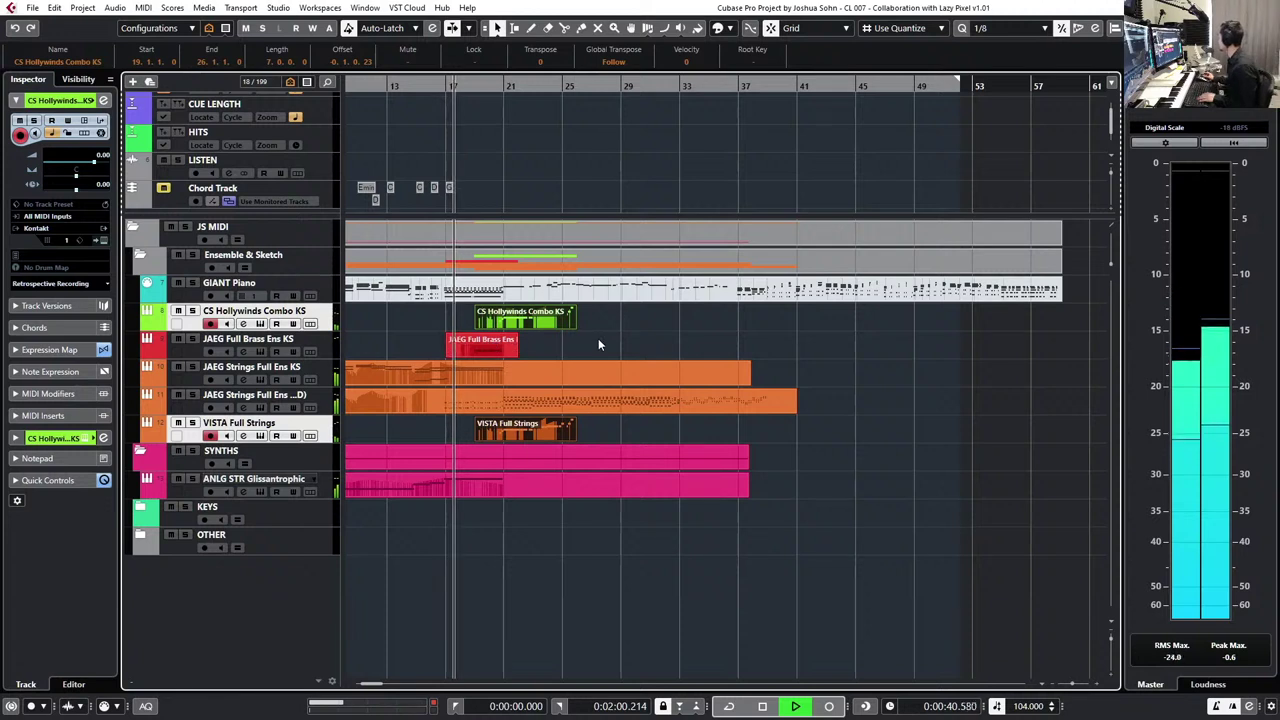
{"action": "key", "text": "ctrl+z"}
- Try a short CS Hollywinds Combo KS and VISTA Full Strings take from bar 18 to bar 20 and undo it
{"action": "key", "text": "KP_Multiply"}
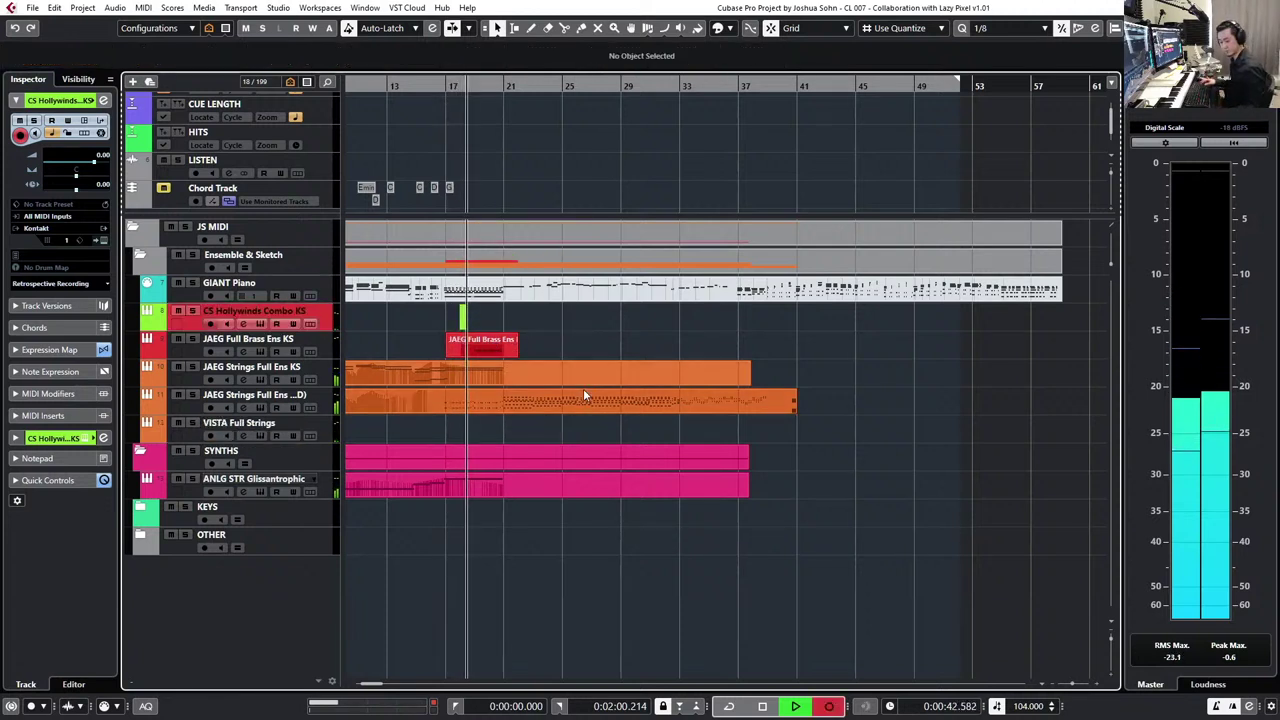
{"action": "left_click", "coordinate": [326, 432]}
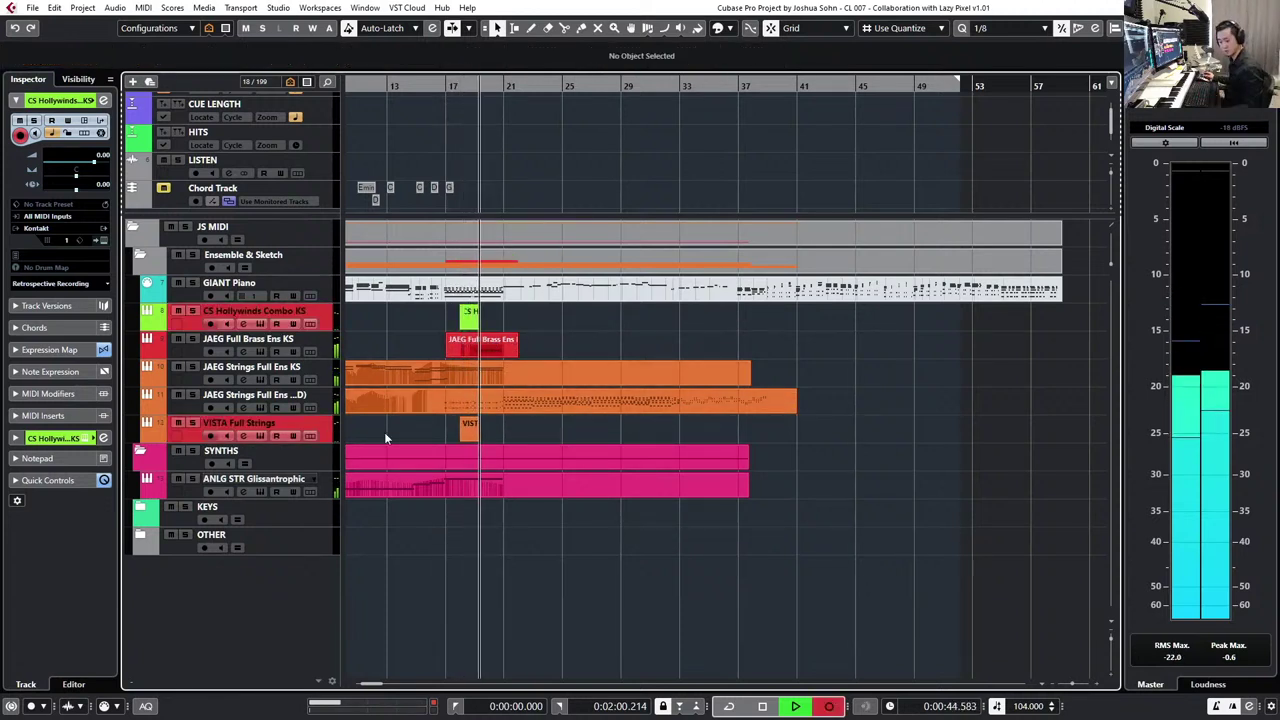
{"action": "key", "text": "KP_Multiply"}
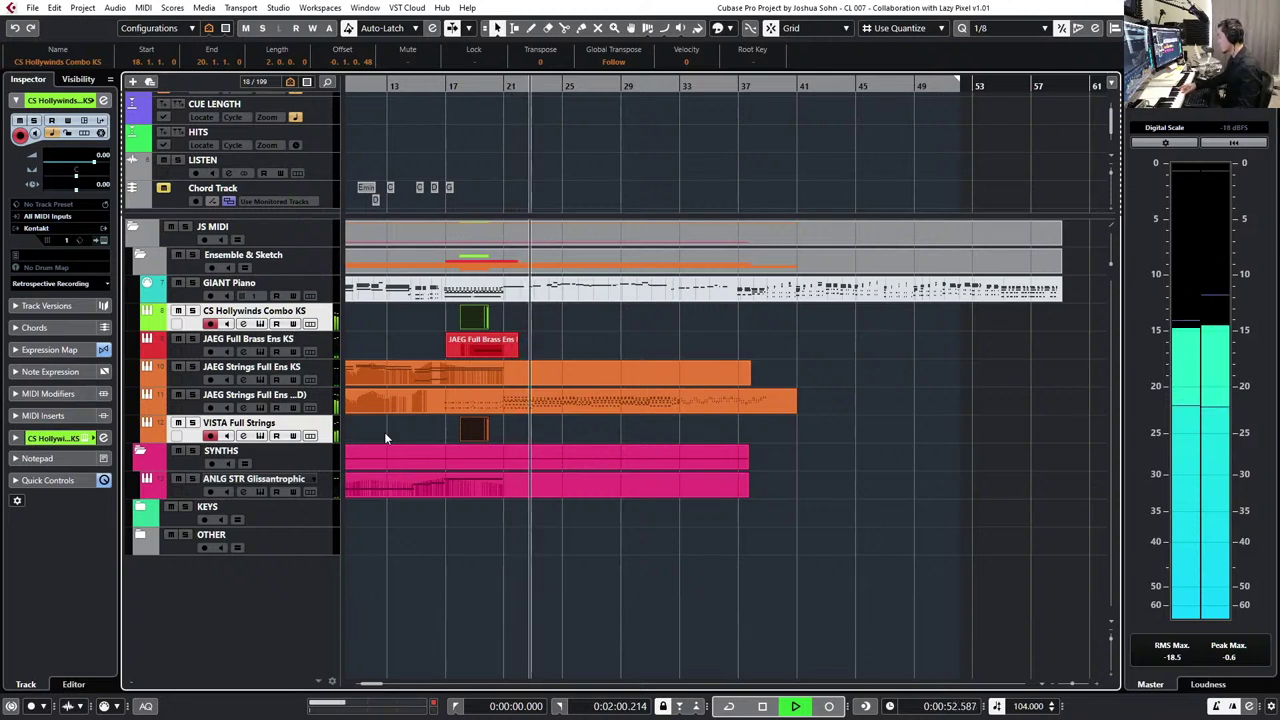
{"action": "key", "text": "space"}
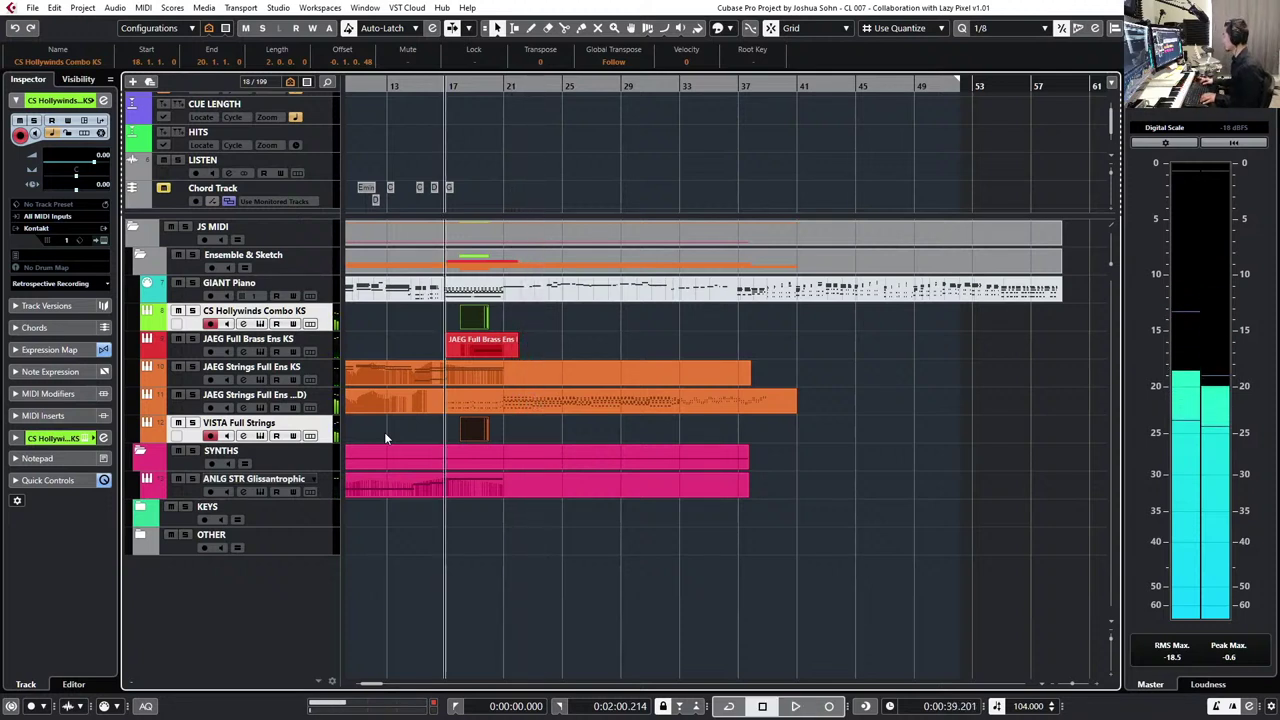
{"action": "key", "text": "ctrl+z"}
- Try a long CS Hollywinds Combo KS take from bar 17 to bar 40, adding VISTA Full Strings at bar 18, and undo it
{"action": "key", "text": "KP_Multiply"}
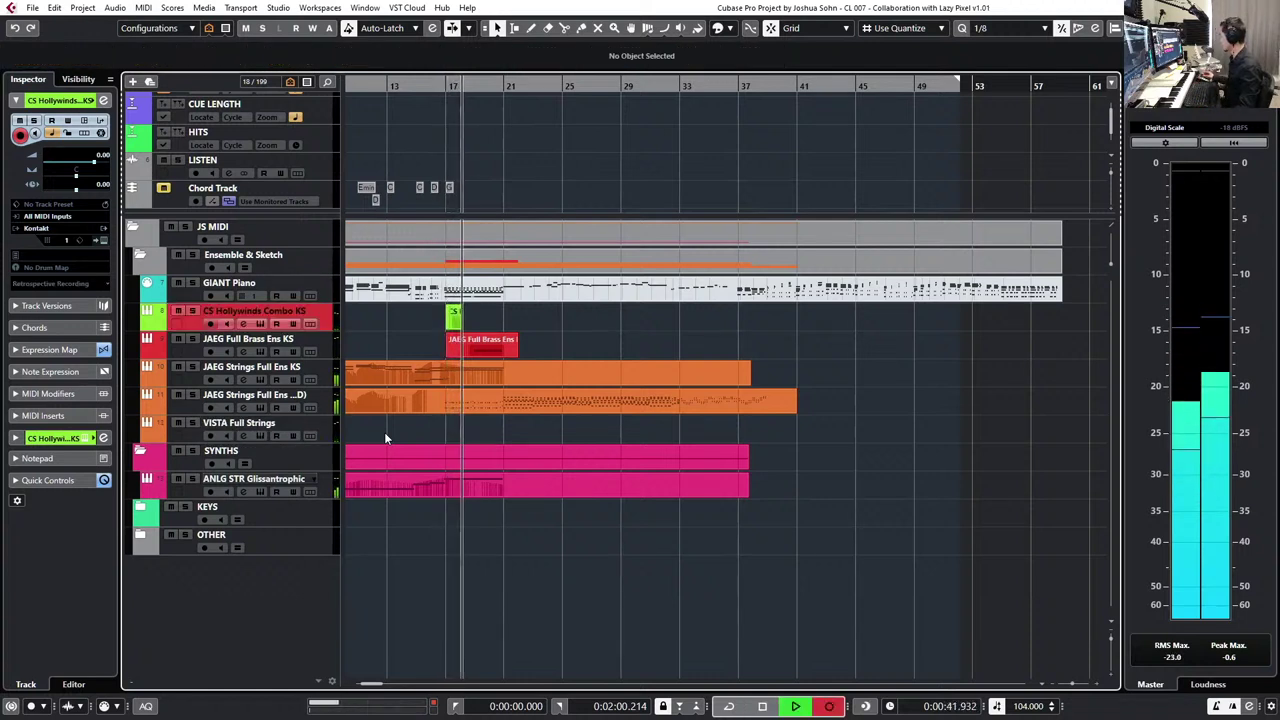
{"action": "left_click", "coordinate": [330, 427], "text": "ctrl"}
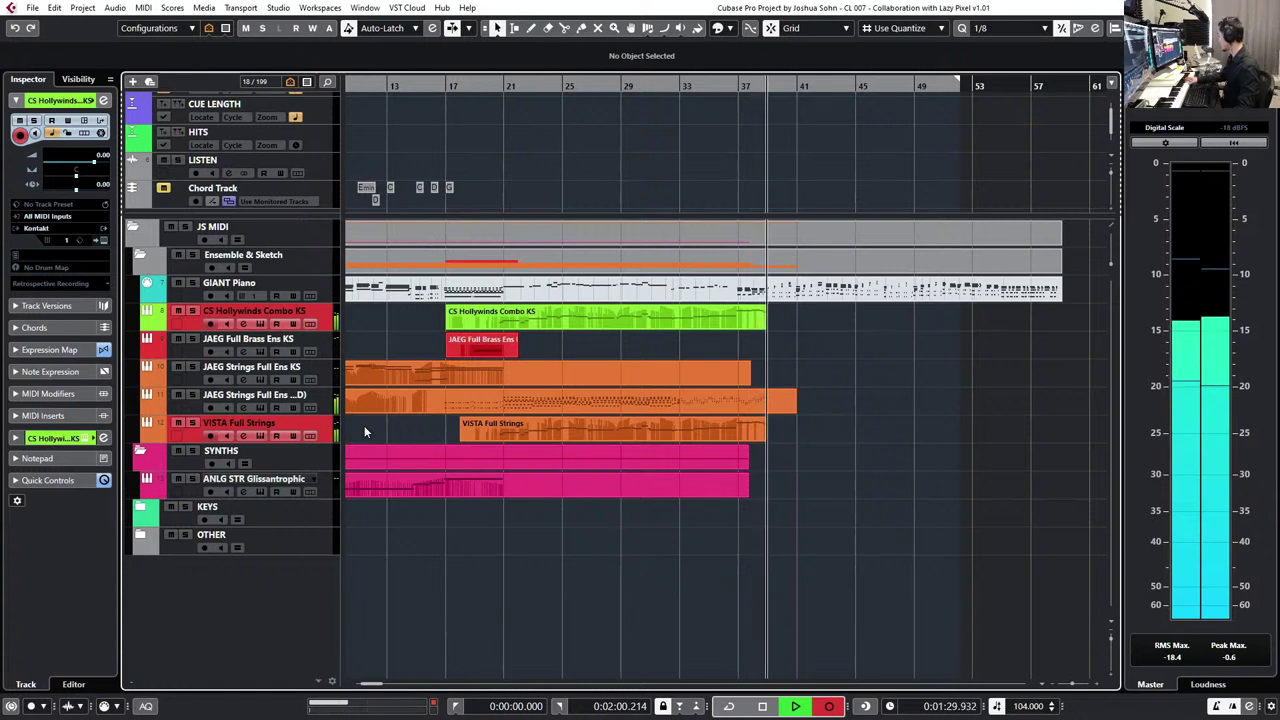
{"action": "key", "text": "space"}
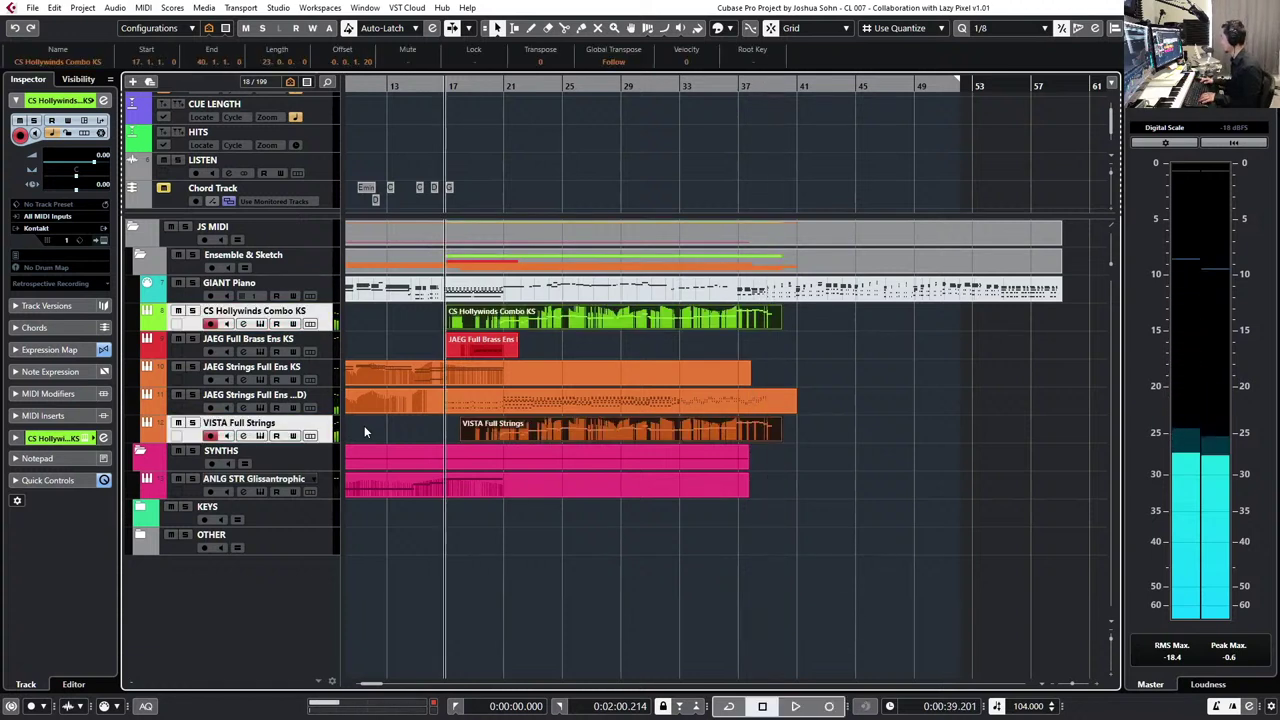
{"action": "key", "text": "ctrl+z"}
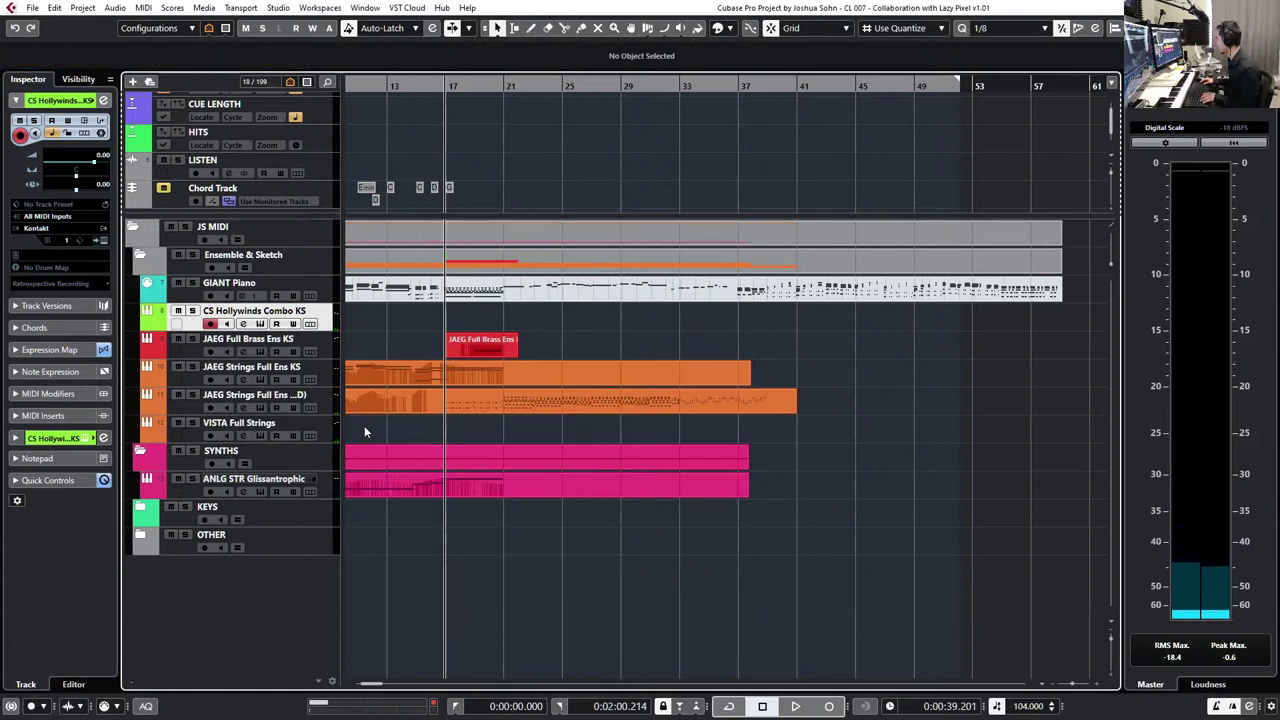
- Try another CS Hollywinds Combo KS take from bar 17 to bar 35, with VISTA Full Strings from bar 18, and delete it
{"action": "key", "text": "KP_Multiply"}
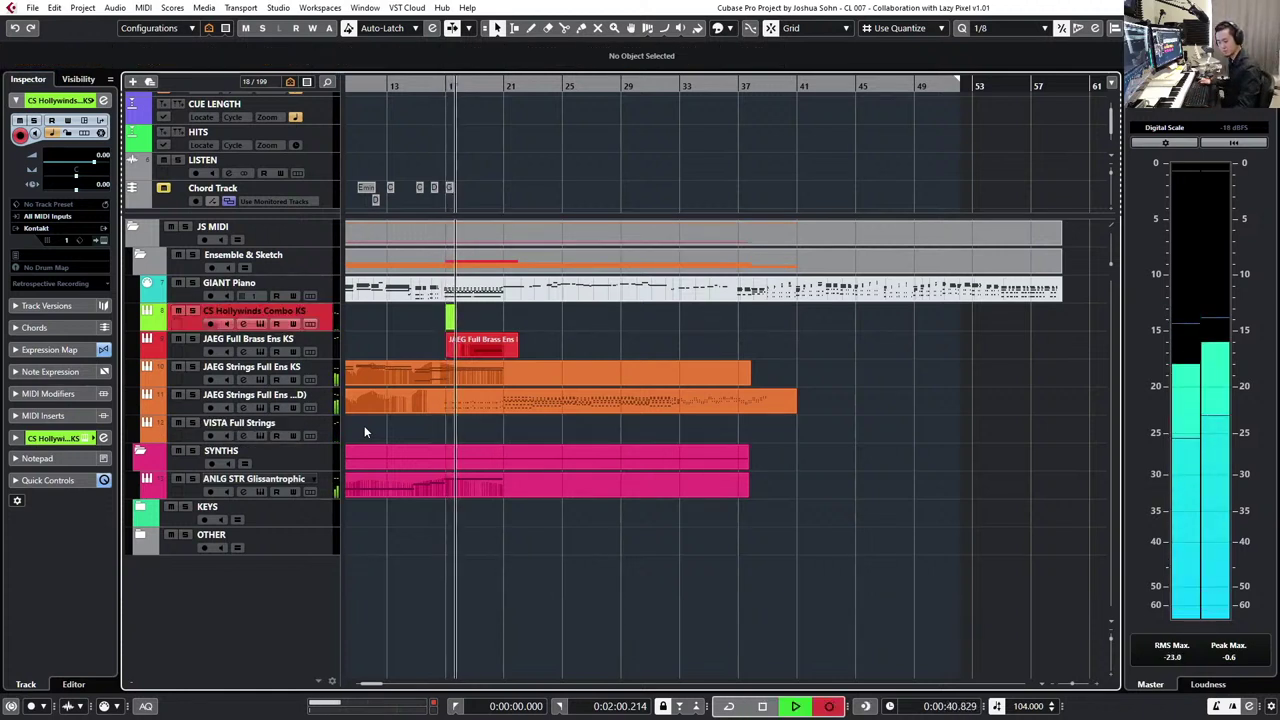
{"action": "left_click", "coordinate": [331, 422]}
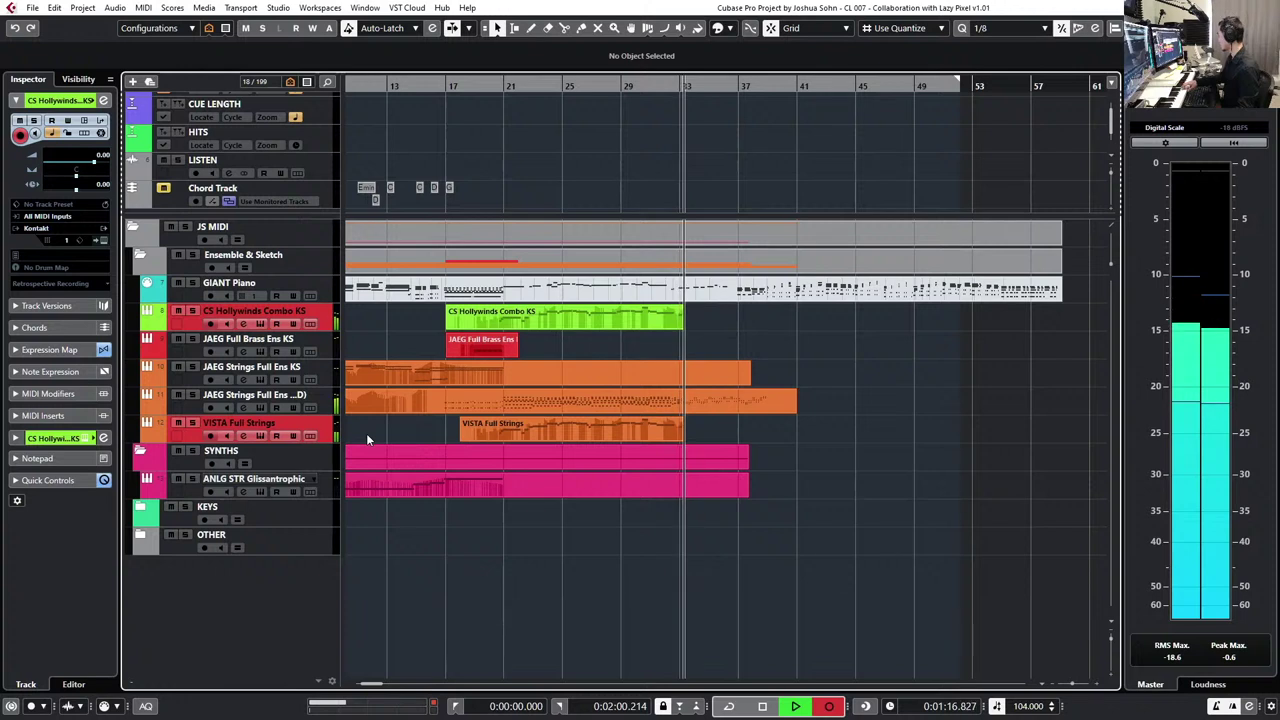
{"action": "key", "text": "space"}
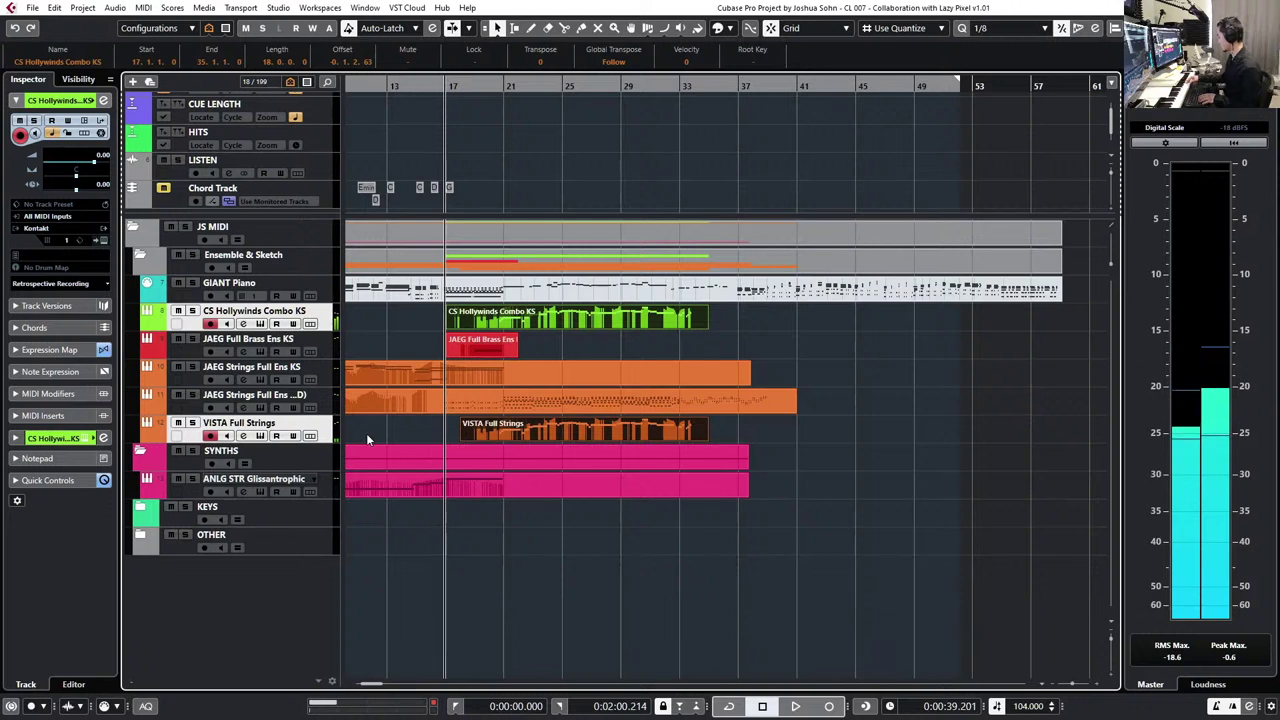
{"action": "key", "text": "Delete"}
- Play from bar 17 with VISTA Full Strings added to the track selection and record it together with CS Hollywinds Combo KS
{"action": "key", "text": "space"}
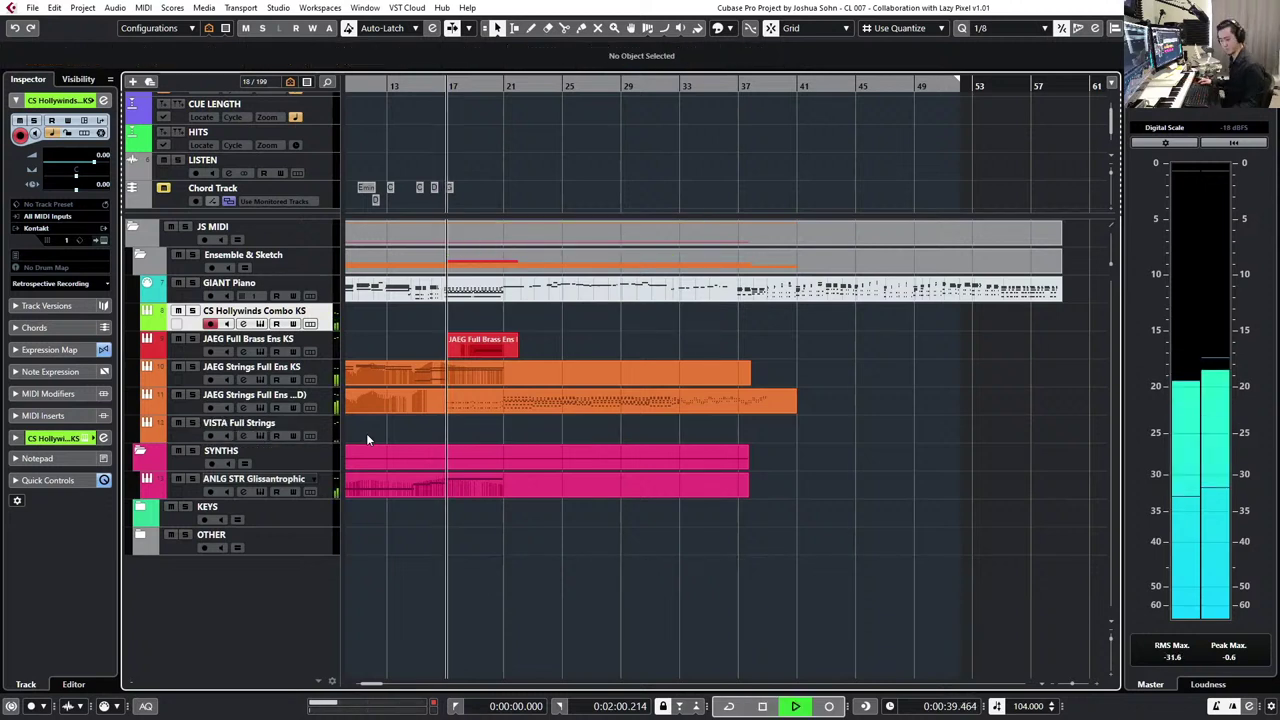
{"action": "left_click", "coordinate": [330, 437], "text": "ctrl"}
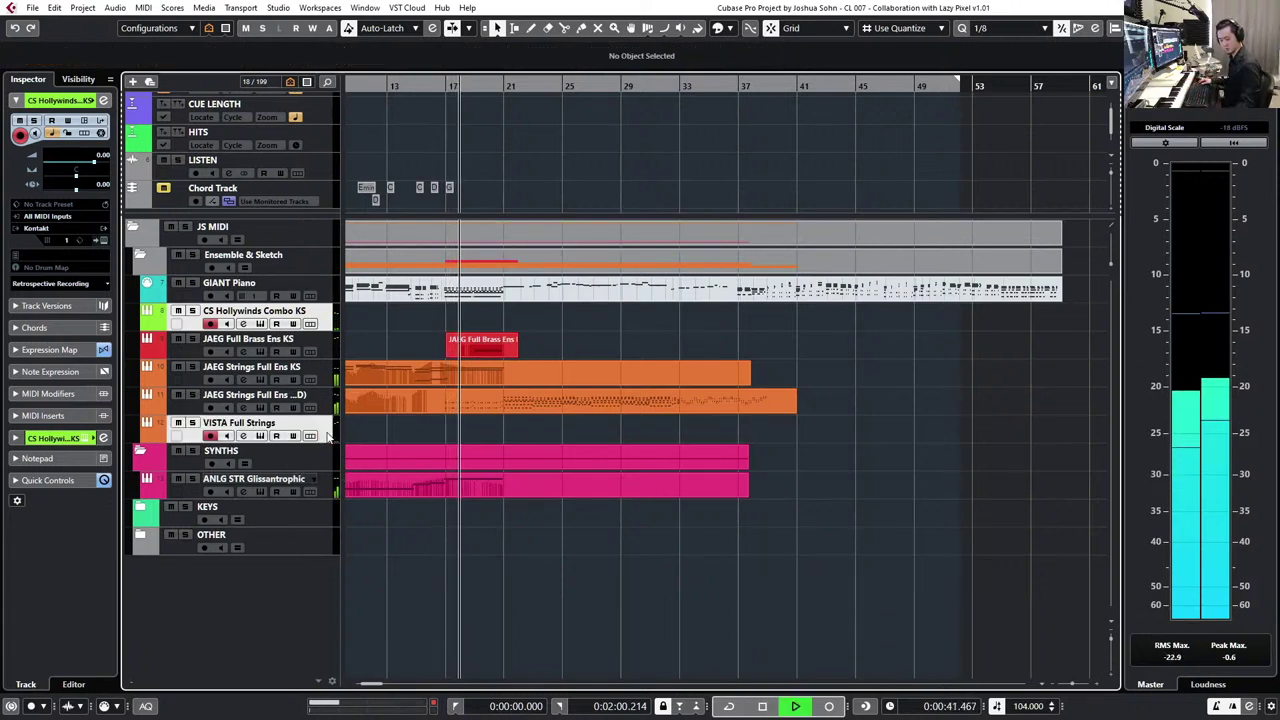
{"action": "key", "text": "KP_Multiply"}
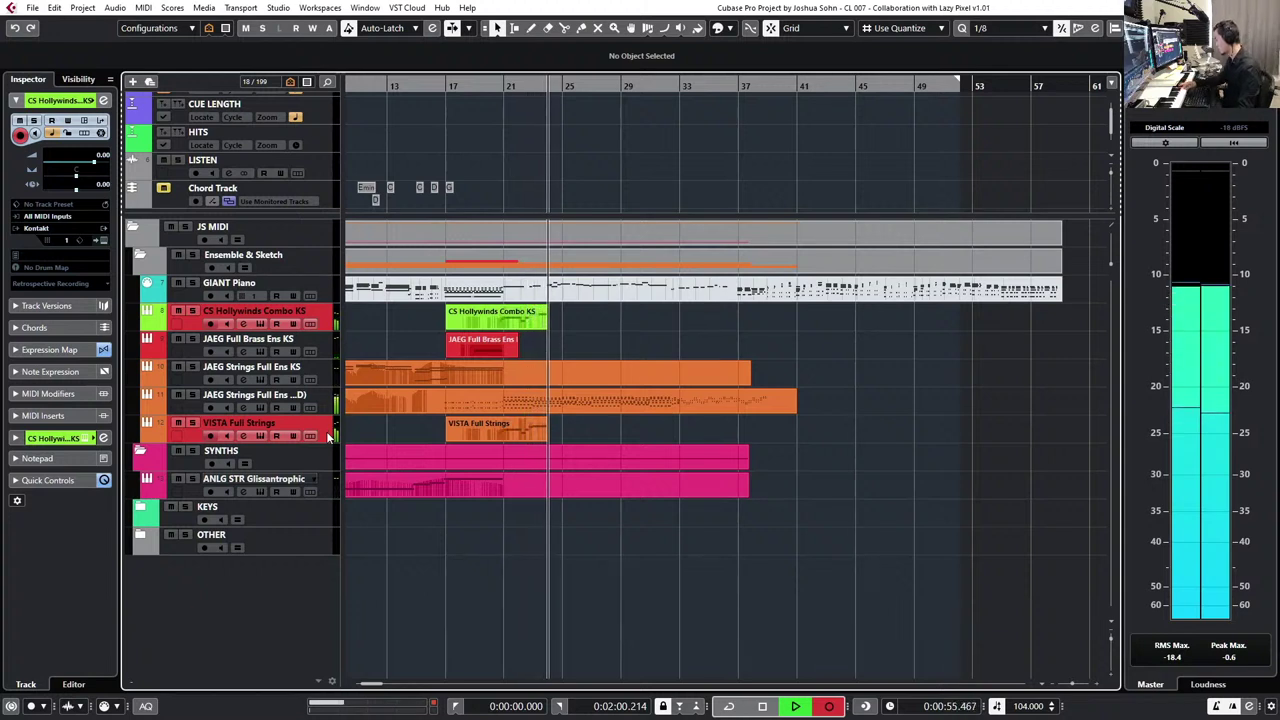
- Stop the running take and raise the D3 notes in bar 23 of the JAEG Strings Full Ens …D) part to D#3
{"action": "key", "text": "space"}
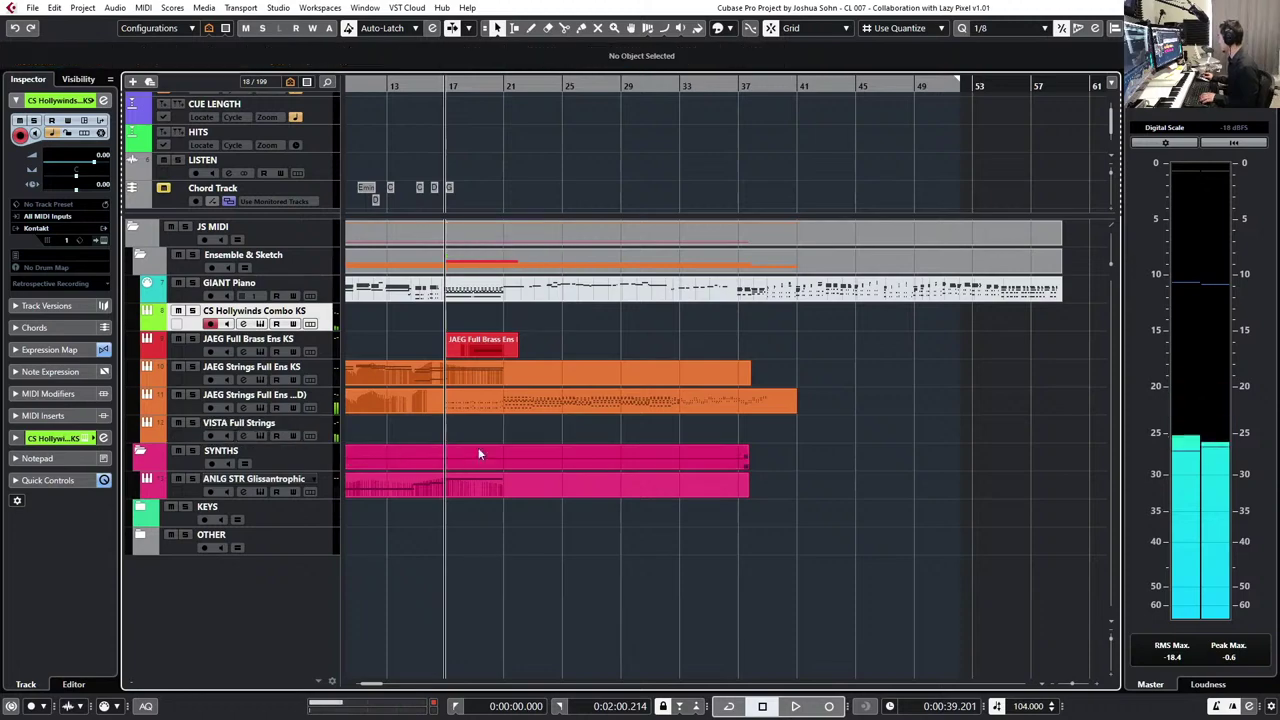
{"action": "double_click", "coordinate": [523, 404]}
{"action": "scroll", "coordinate": [738, 298], "scroll_direction": "right", "scroll_amount": 10}
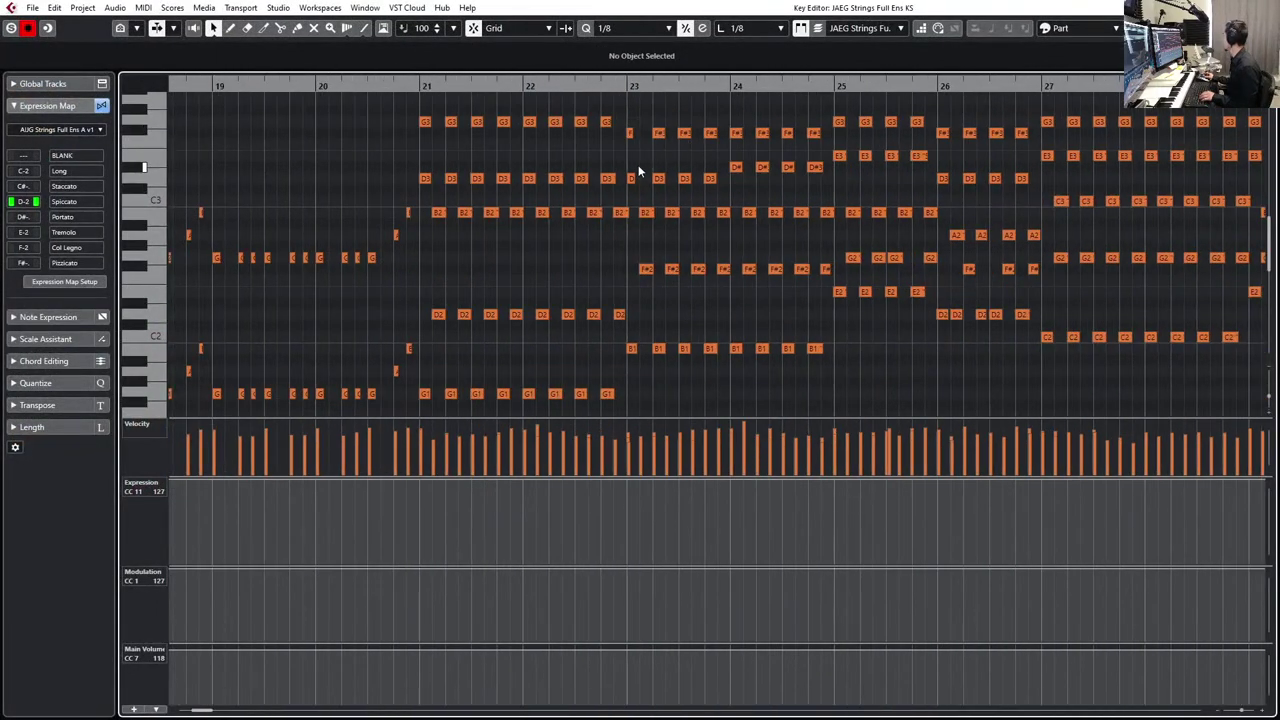
{"action": "left_click_drag", "start_coordinate": [713, 187], "coordinate": [713, 183]}
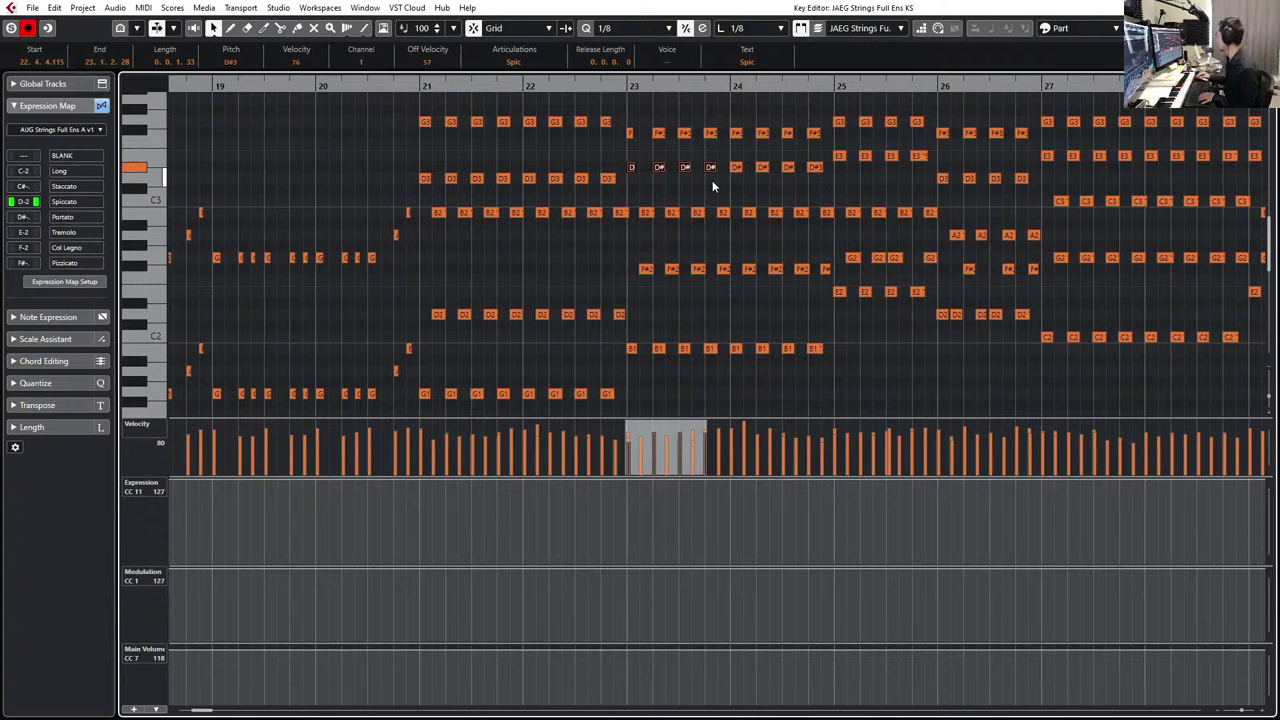
{"action": "key", "text": "Down"}
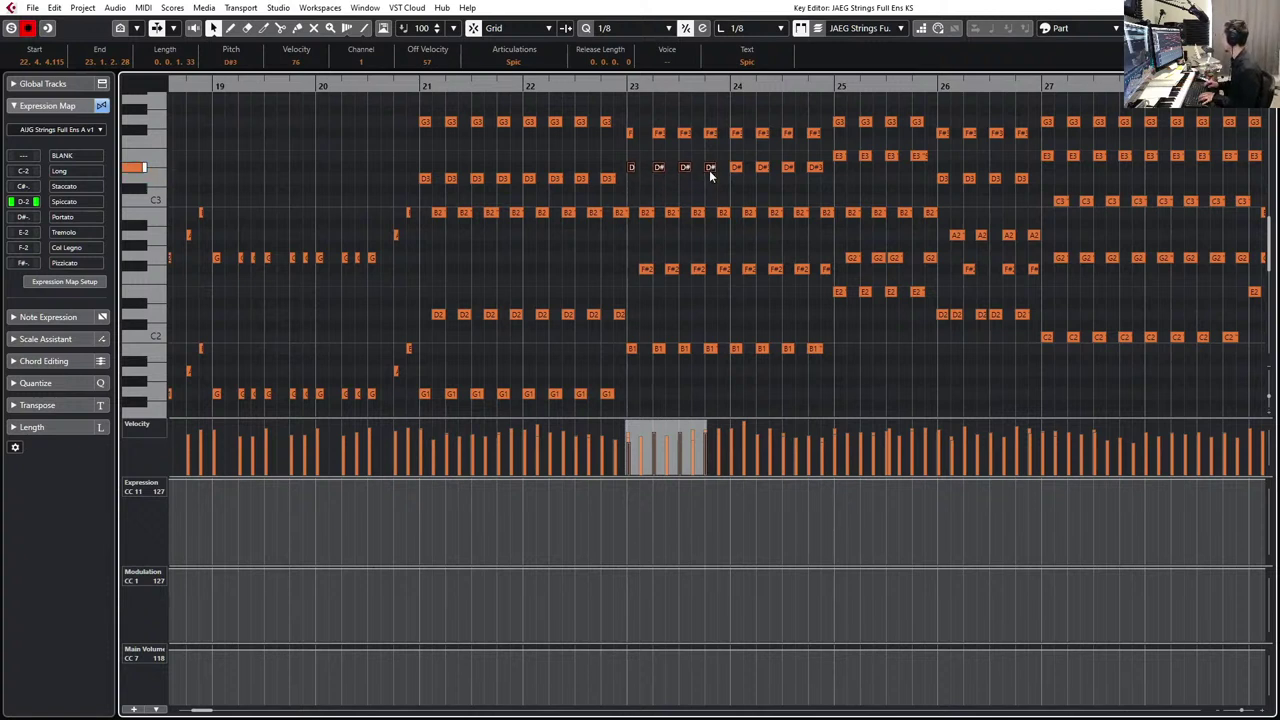
{"action": "key", "text": "ctrl+e"}
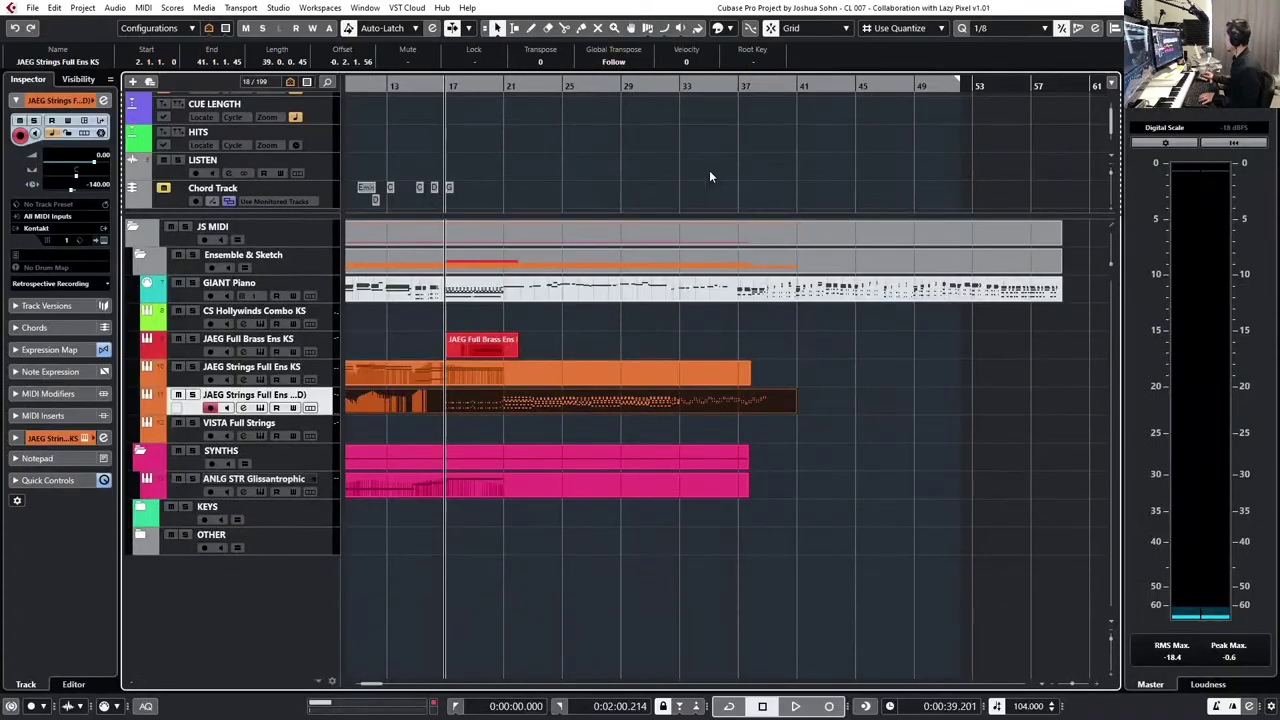
- Record a melody on the CS Hollywinds Combo KS and VISTA Full Strings tracks together, from bar 18 to about bar 41
{"action": "left_click", "coordinate": [330, 327]}
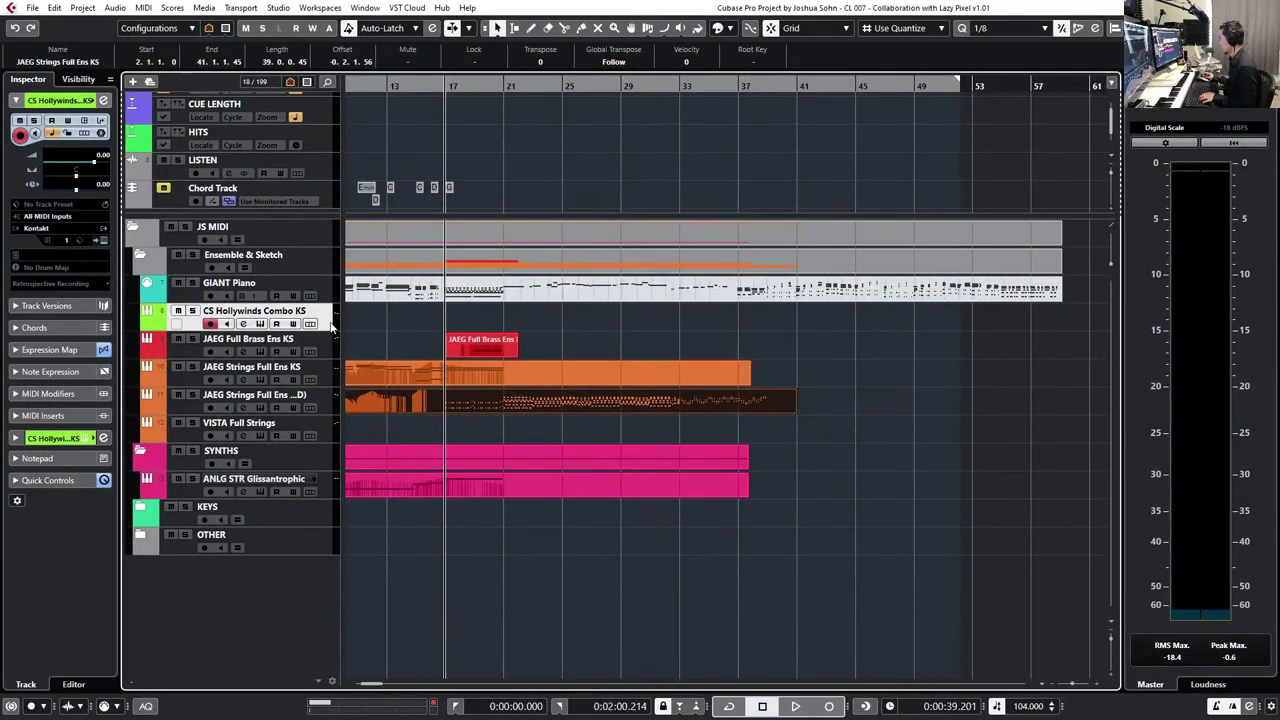
{"action": "left_click", "coordinate": [329, 423], "text": "ctrl"}
{"action": "key", "text": "space"}
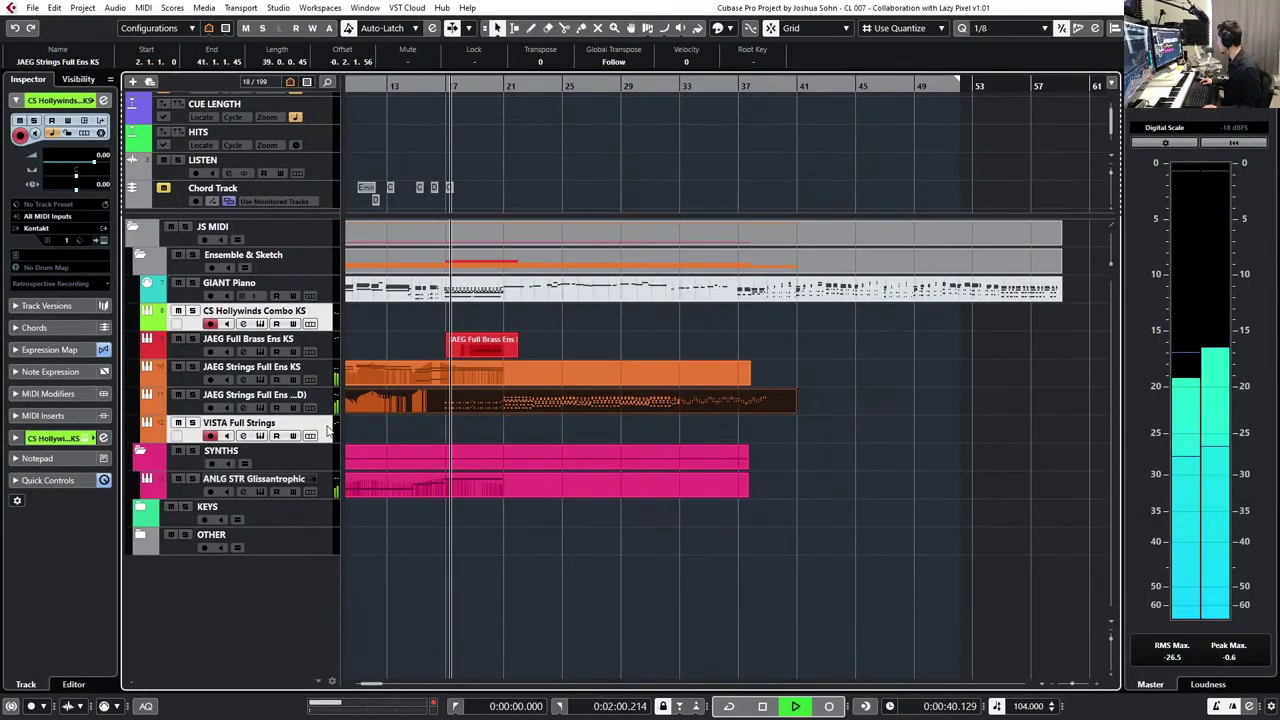
{"action": "key", "text": "KP_2"}
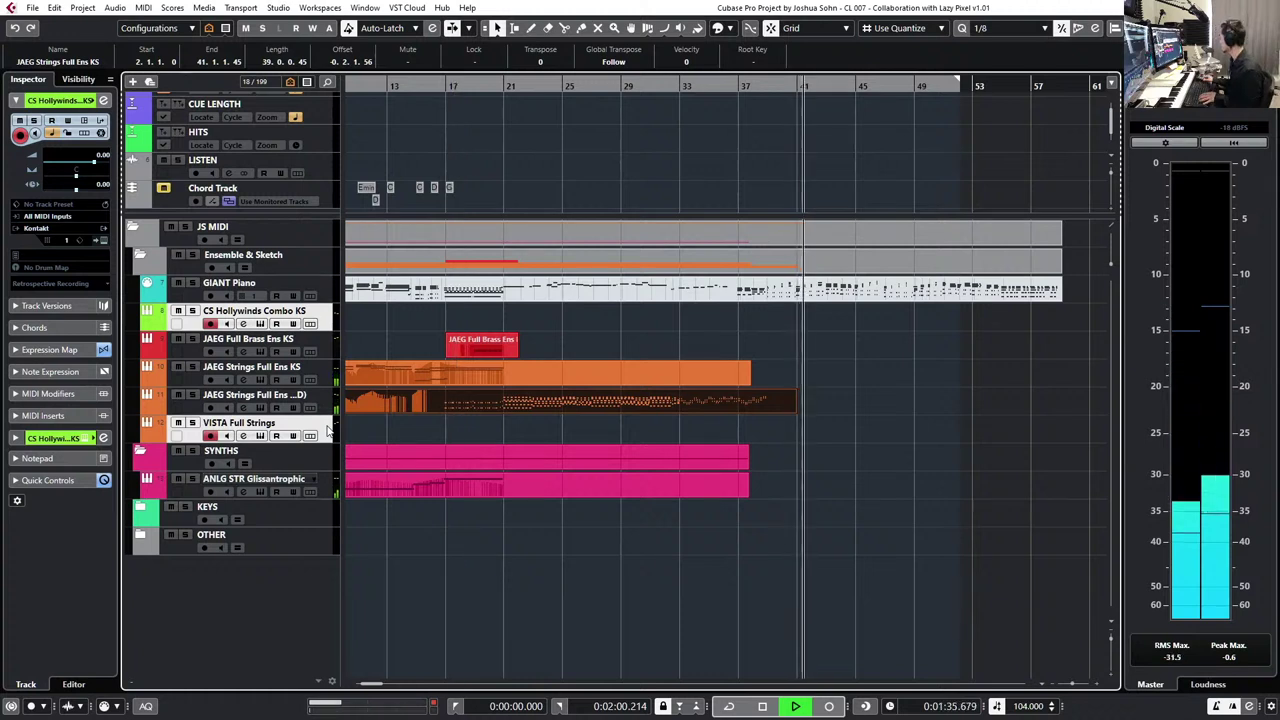
{"action": "key", "text": "space"}
{"action": "key", "text": "KP_Multiply"}
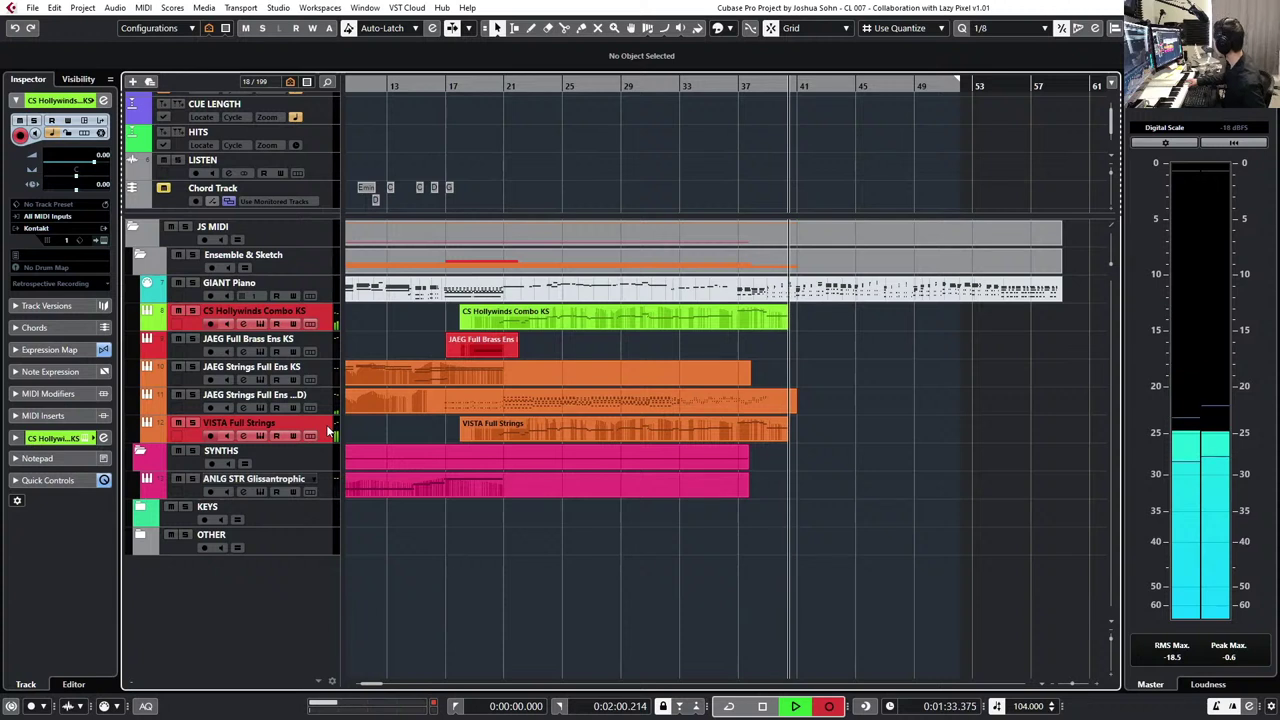
{"action": "key", "text": "space"}
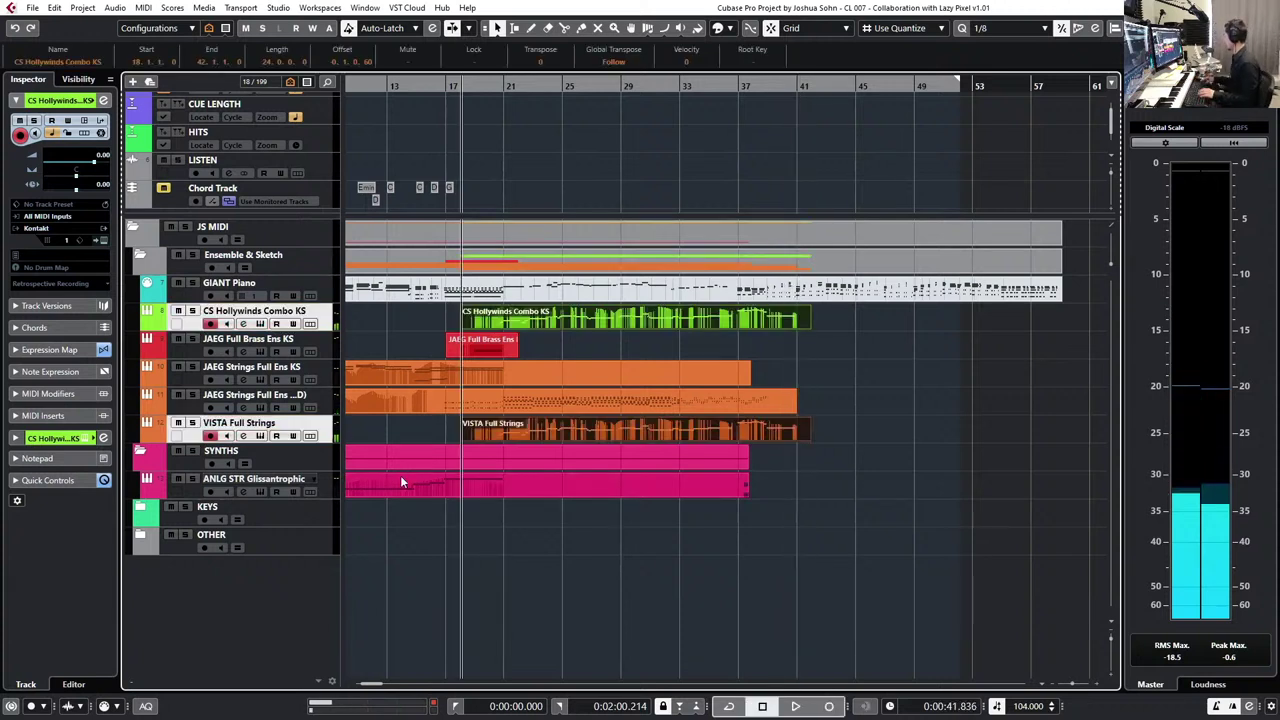
- Examine the closing notes and controller curves of the recorded CS Hollywinds Combo KS part around bars 35 to 42
{"action": "left_click", "coordinate": [574, 431]}
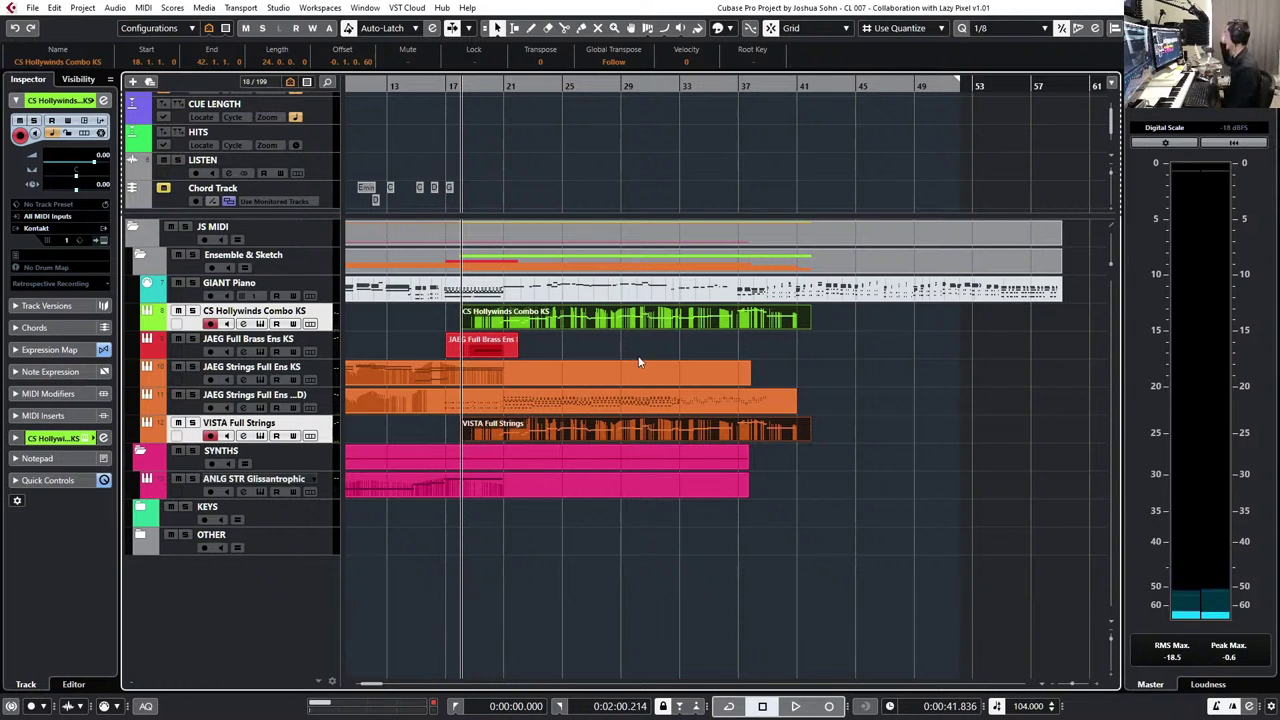
{"action": "key", "text": "KP_Add"}
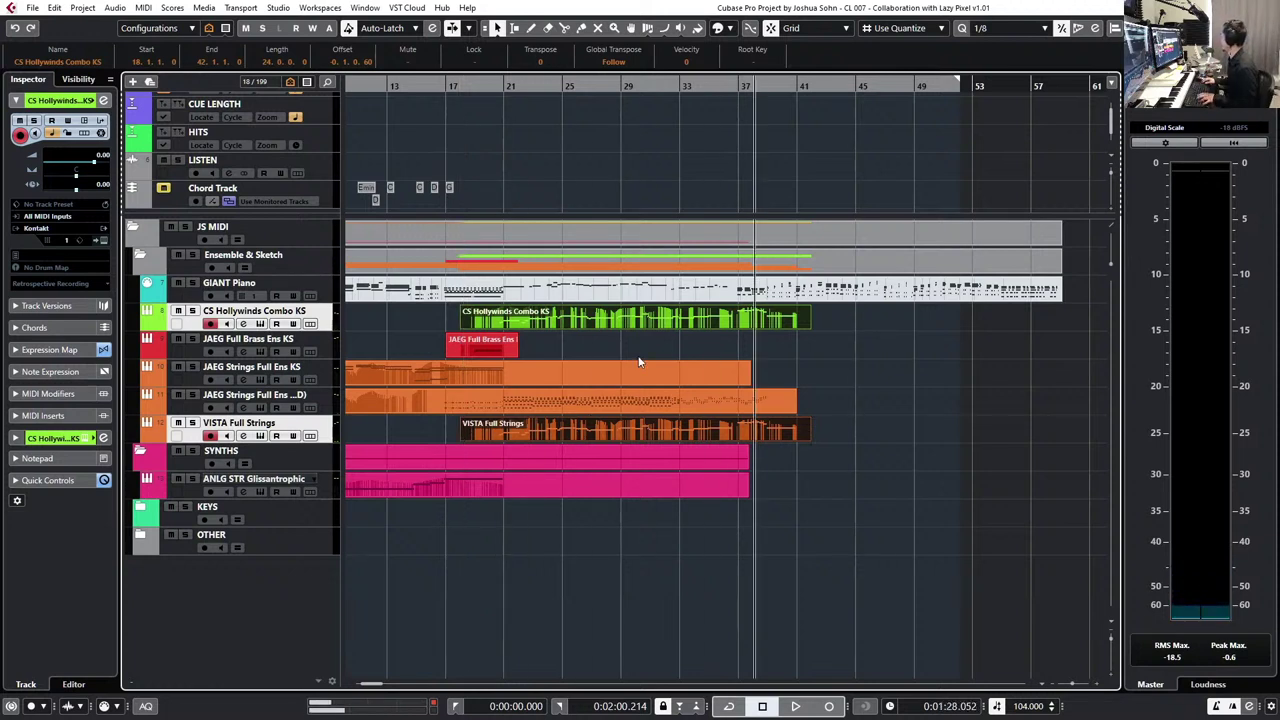
{"action": "key", "text": "Return"}
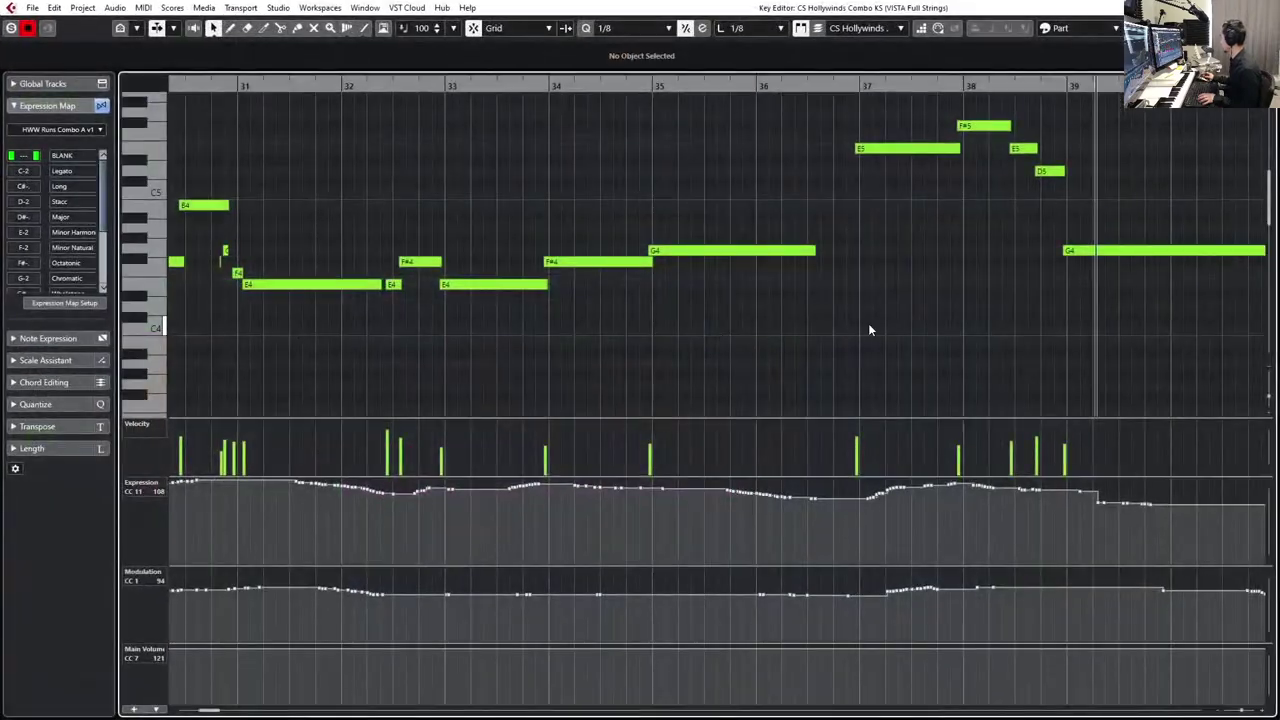
{"action": "left_click_drag", "start_coordinate": [845, 214], "coordinate": [774, 371]}
{"action": "scroll", "coordinate": [774, 371], "scroll_direction": "down", "scroll_amount": 3}
{"action": "scroll", "coordinate": [796, 341], "scroll_direction": "down", "scroll_amount": 2}
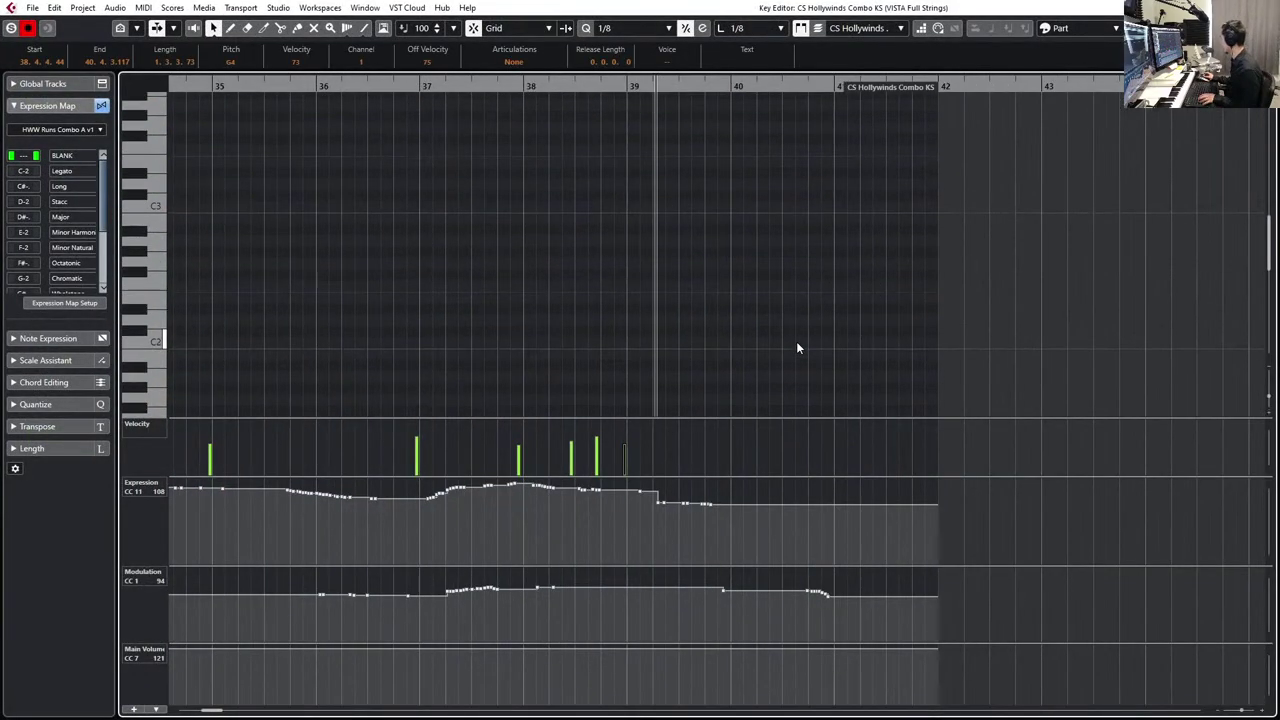
{"action": "scroll", "coordinate": [796, 341], "scroll_direction": "up", "scroll_amount": 5}
{"action": "key", "text": "Return"}
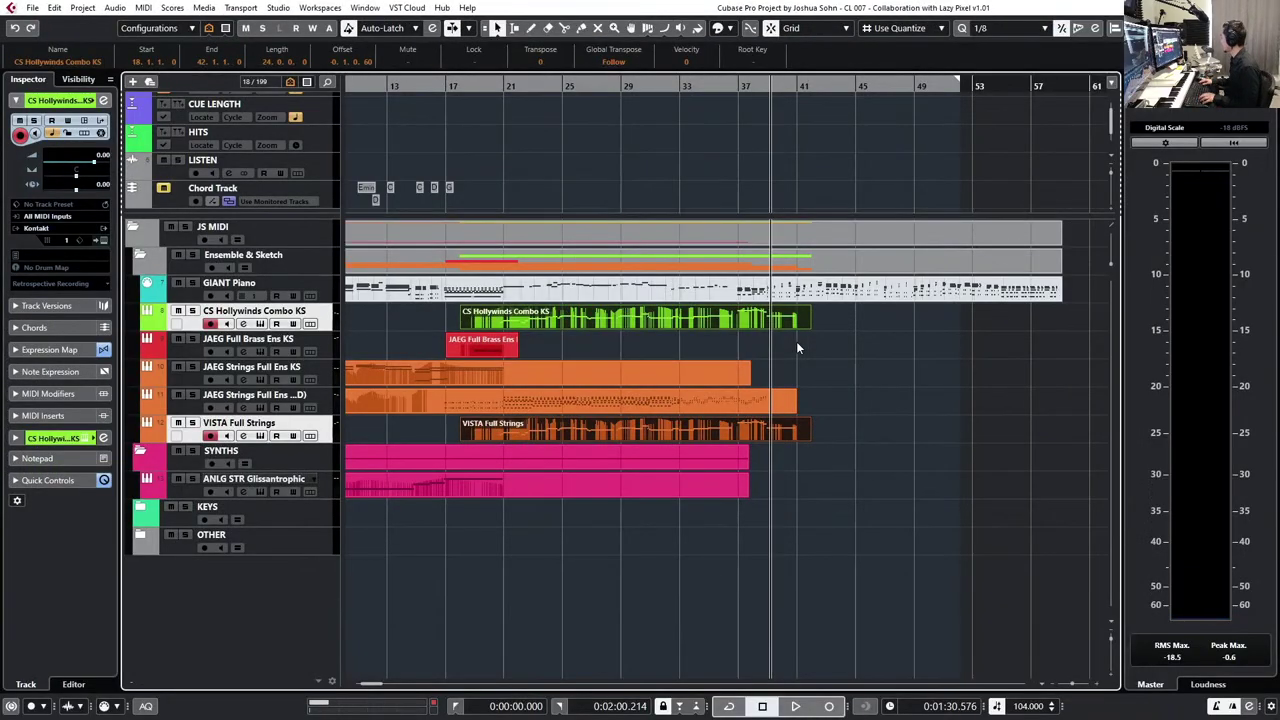
- Lower the short G4 just before bar 31 in the CS Hollywinds Combo KS part to F#4 and glue it to the neighbouring F#4
{"action": "key", "text": "KP_Subtract"}
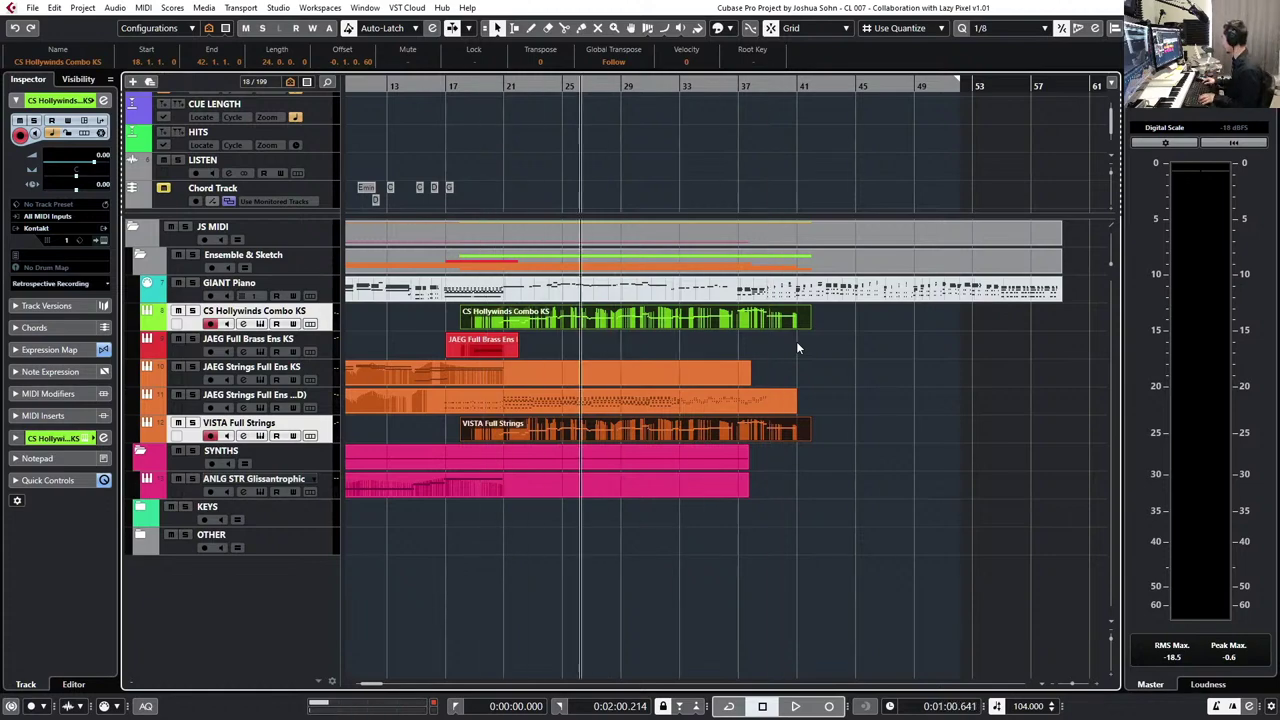
{"action": "key", "text": "Return"}
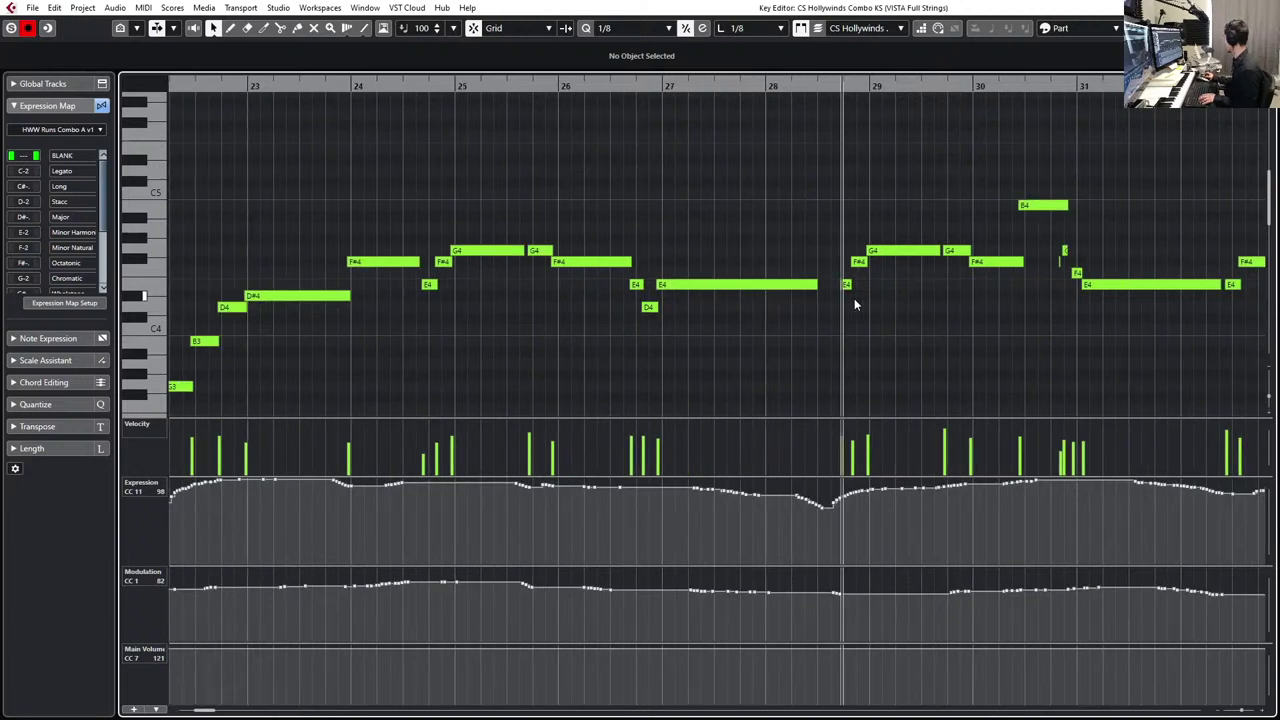
{"action": "left_click", "coordinate": [734, 251]}
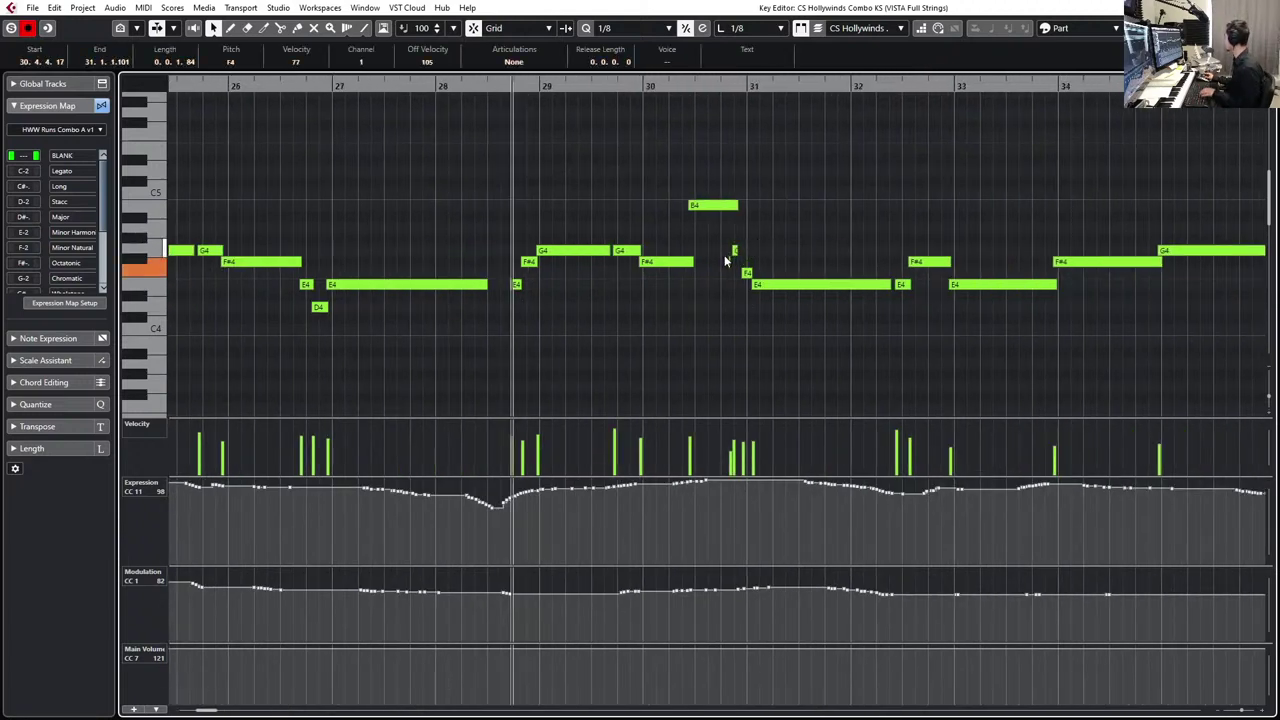
{"action": "left_click_drag", "start_coordinate": [723, 257], "coordinate": [746, 257]}
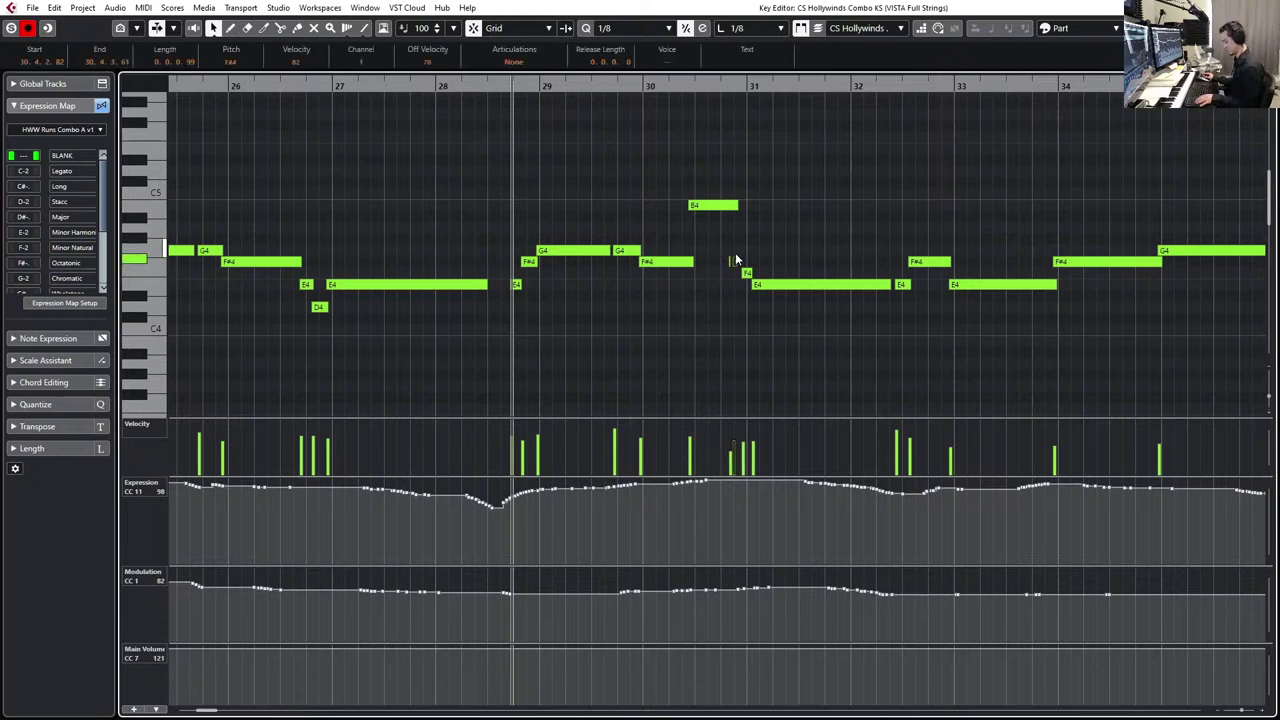
{"action": "scroll", "coordinate": [762, 265], "scroll_direction": "up", "scroll_amount": 3}
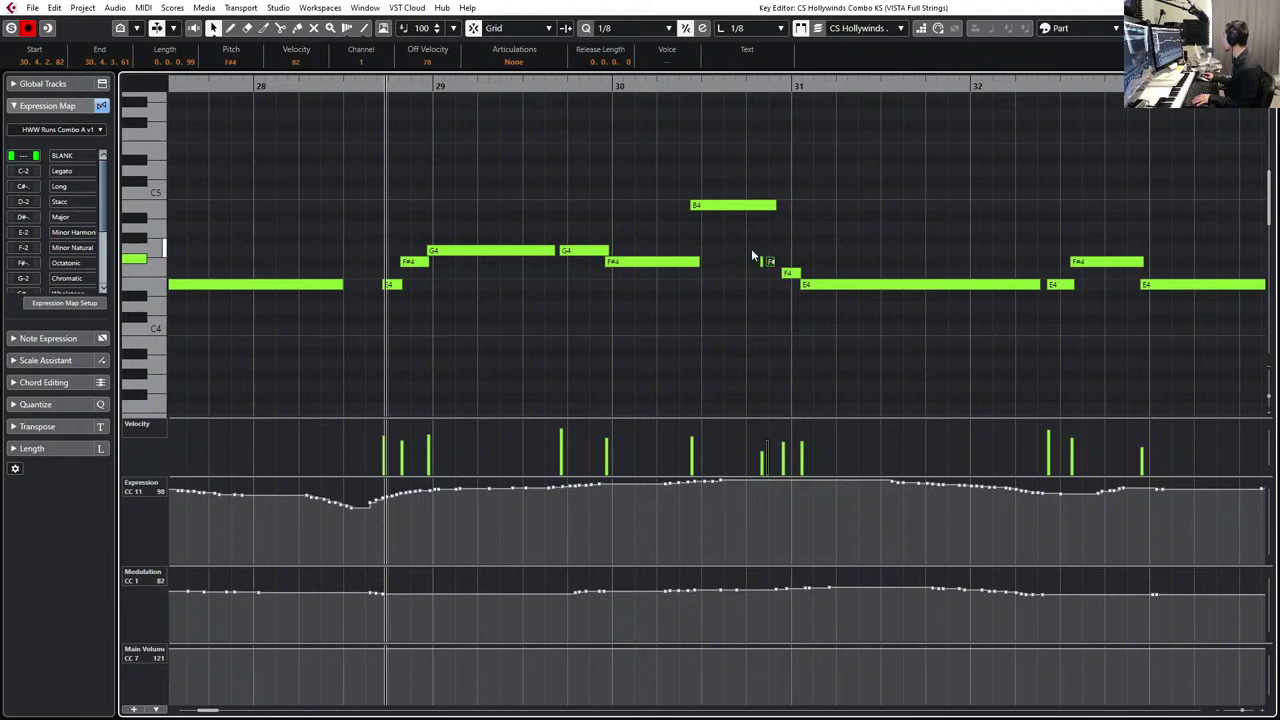
{"action": "left_click", "coordinate": [756, 256]}
{"action": "left_click", "coordinate": [766, 259]}
{"action": "key", "text": "4"}
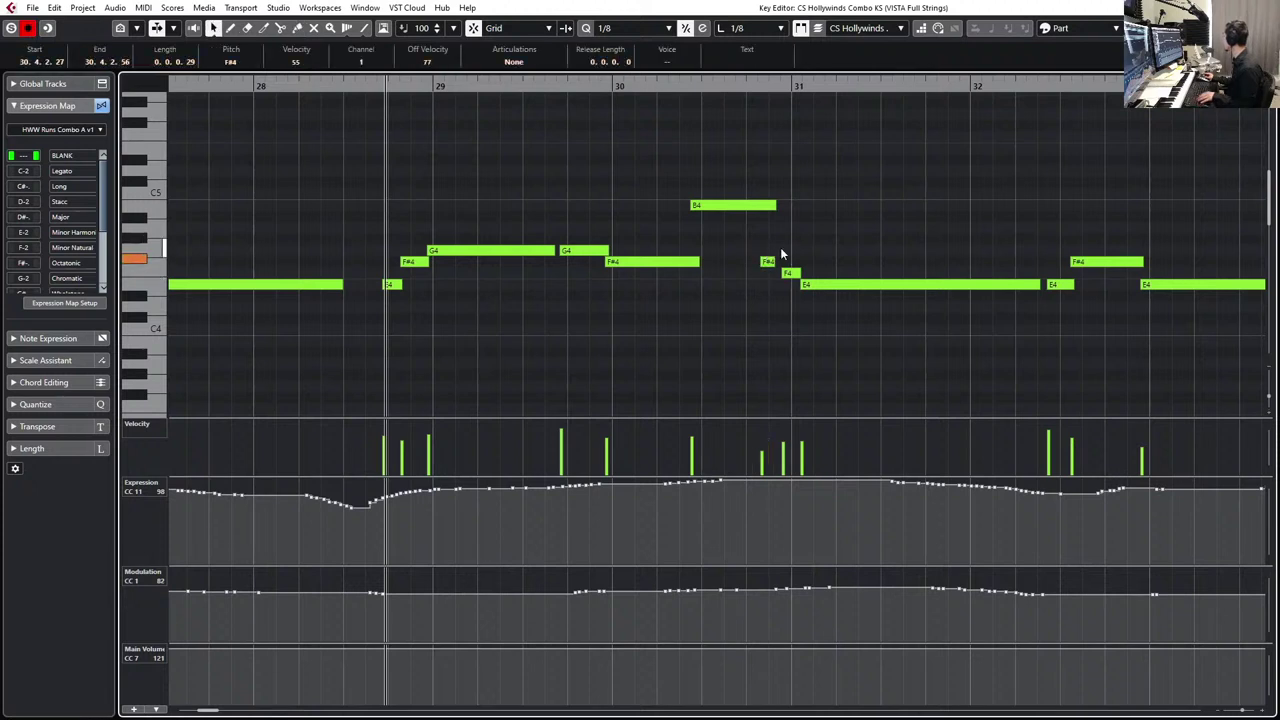
- Check the same short F#4 before bar 31 in the VISTA Full Strings part and return to the project arrangement
{"action": "left_click", "coordinate": [772, 259]}
{"action": "left_click", "coordinate": [766, 264]}
{"action": "left_click", "coordinate": [768, 263]}
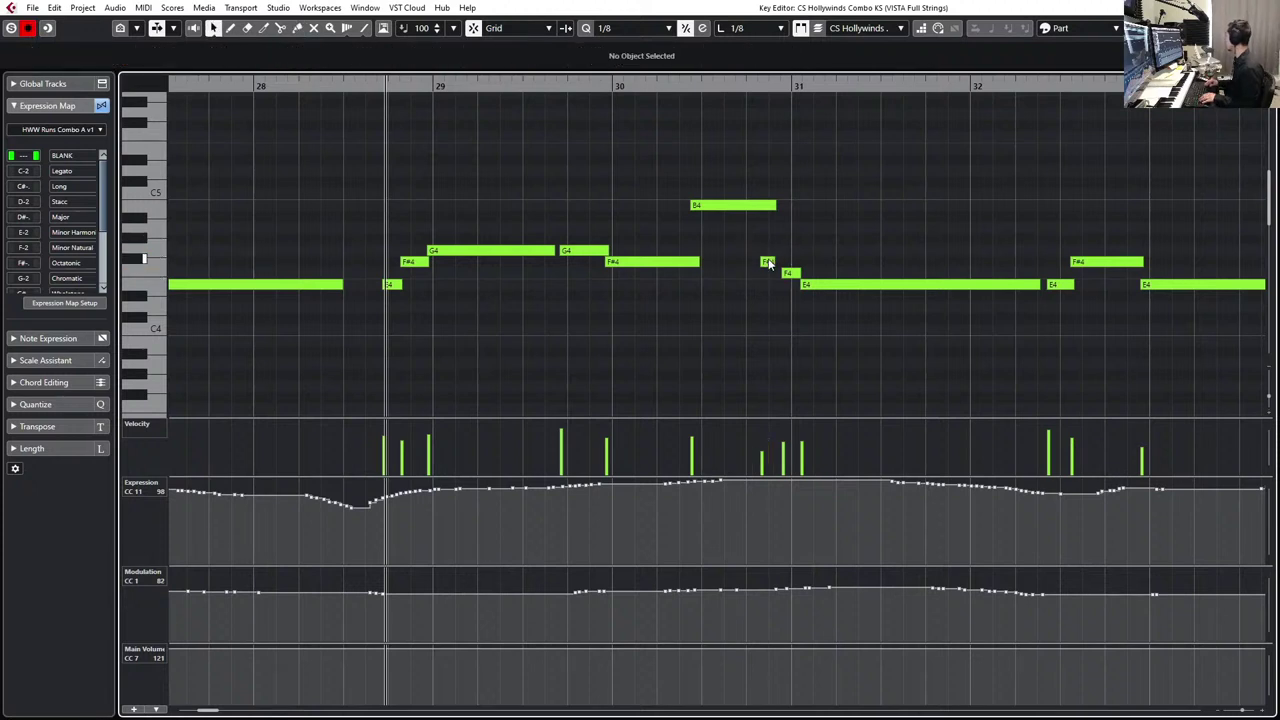
{"action": "left_click", "coordinate": [767, 262]}
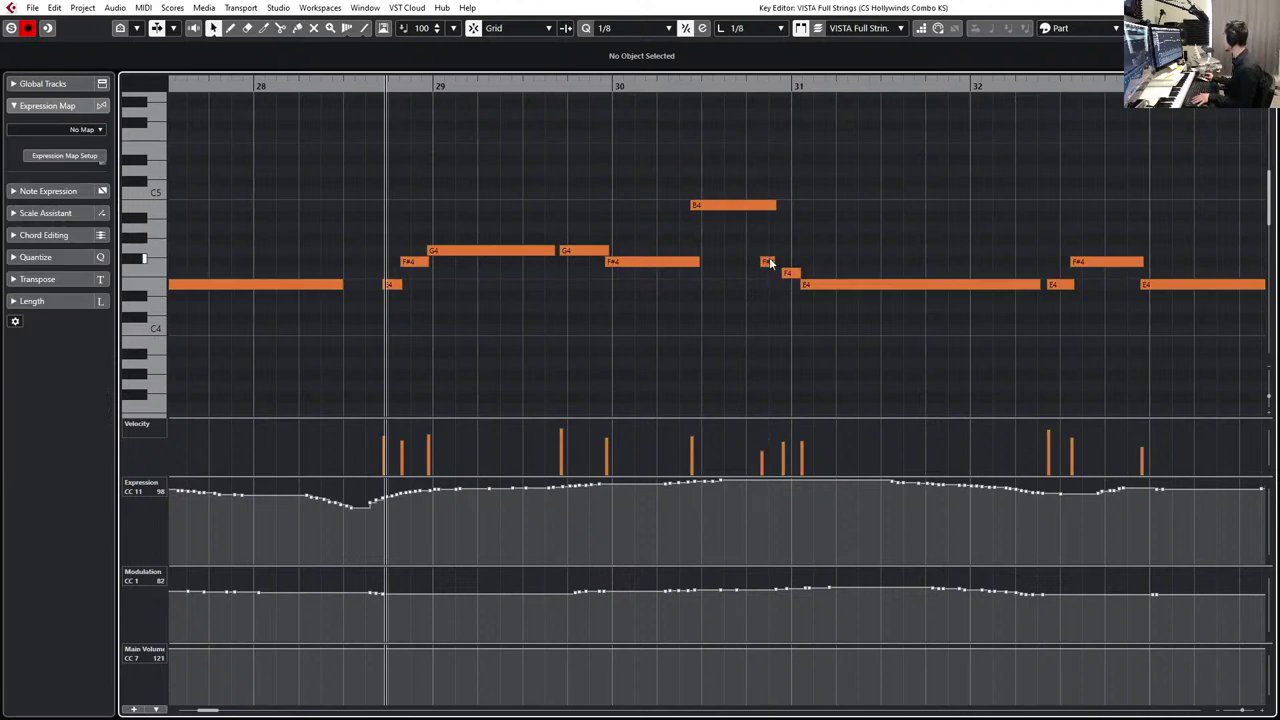
{"action": "key", "text": "ctrl+e"}
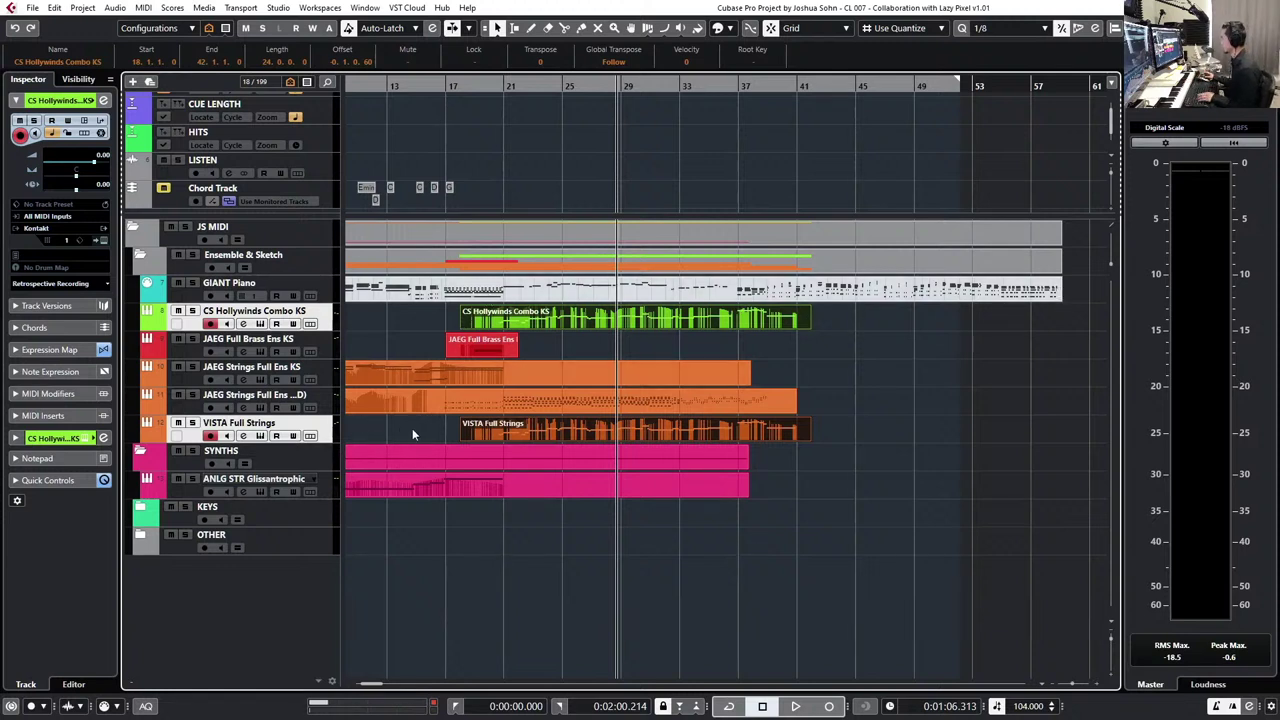
- Play back the recorded melody from bar 28 to hear the edited passage in the arrangement
{"action": "key", "text": "space"}
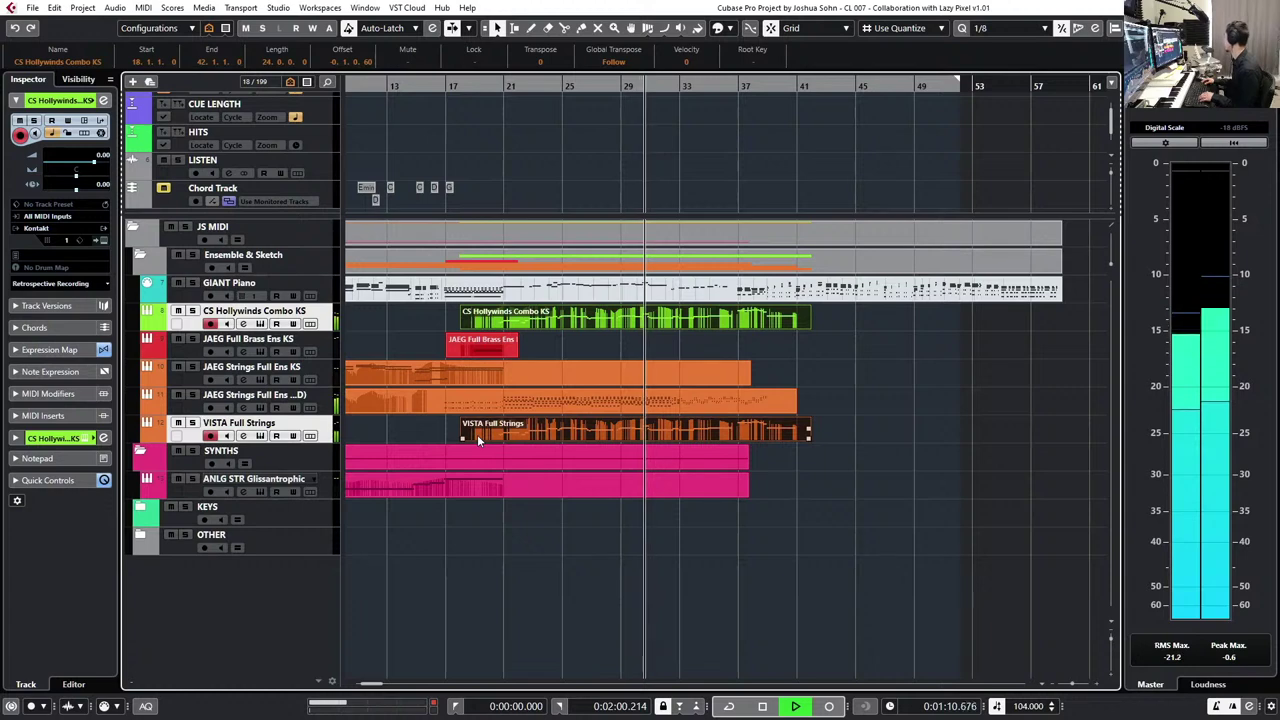
{"action": "key", "text": "space"}
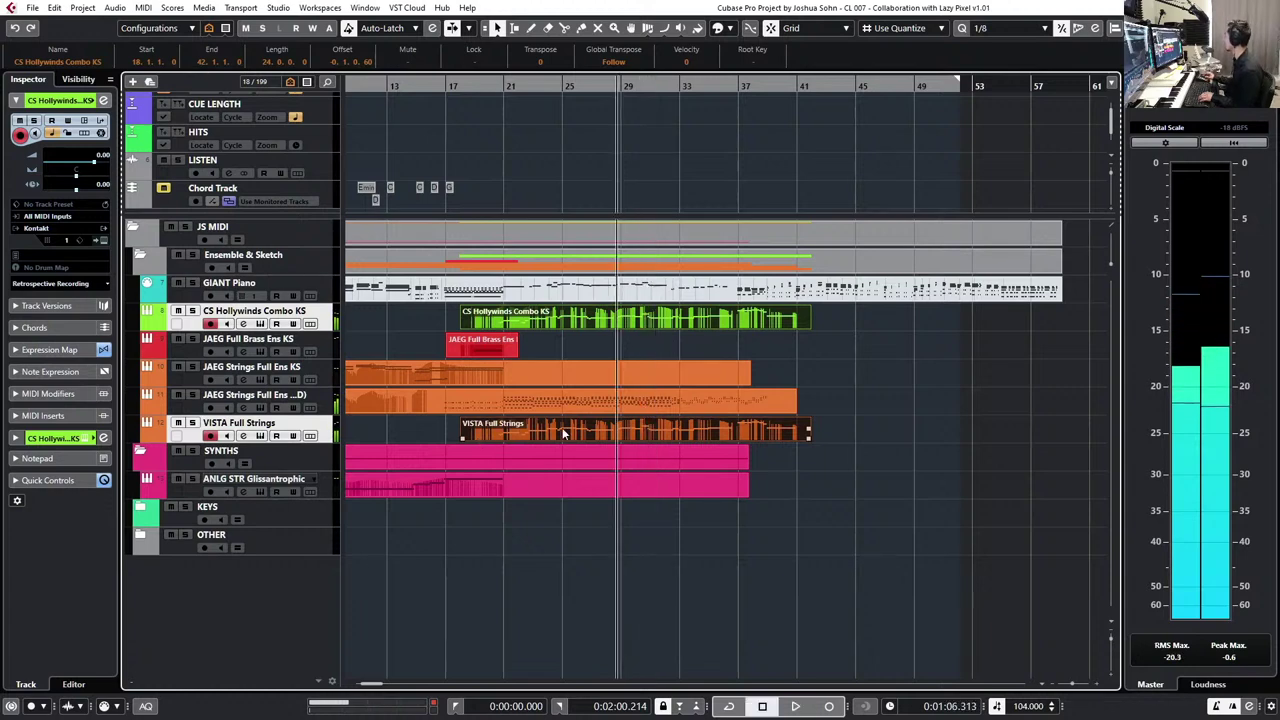
{"action": "left_click", "coordinate": [642, 400]}
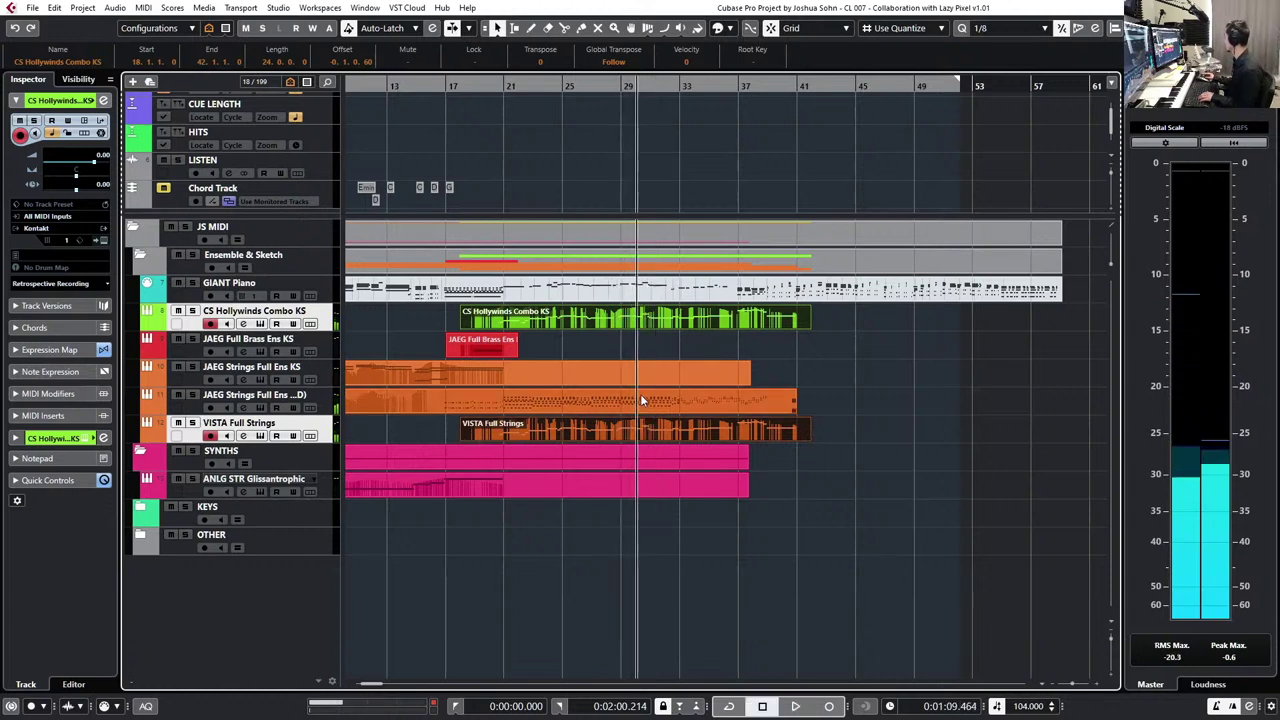
- Shift the F4 and the long E4 around bar 31 of the CS Hollywinds Combo KS part slightly earlier, starting the E4 at 30.4.4.96
{"action": "double_click", "coordinate": [656, 320]}
{"action": "scroll", "coordinate": [732, 216], "scroll_direction": "right", "scroll_amount": 4}
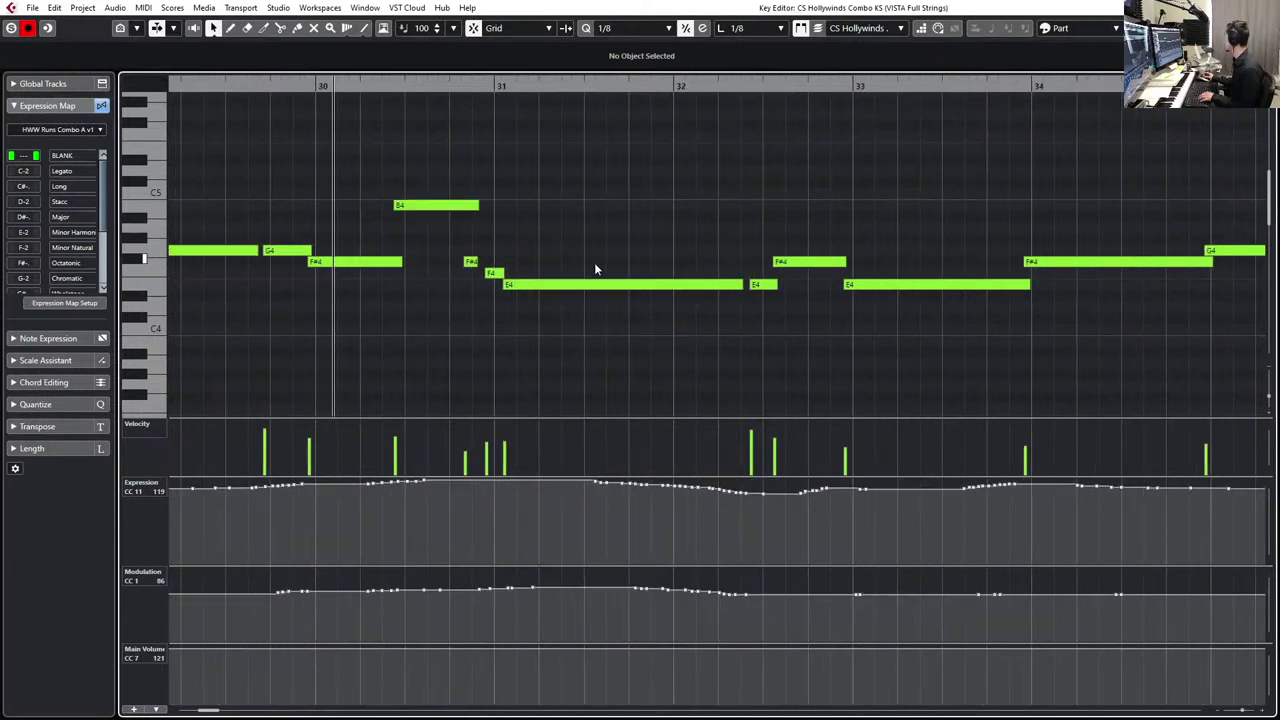
{"action": "left_click", "coordinate": [509, 285]}
{"action": "left_click_drag", "start_coordinate": [507, 285], "coordinate": [495, 285]}
{"action": "left_click", "coordinate": [503, 258]}
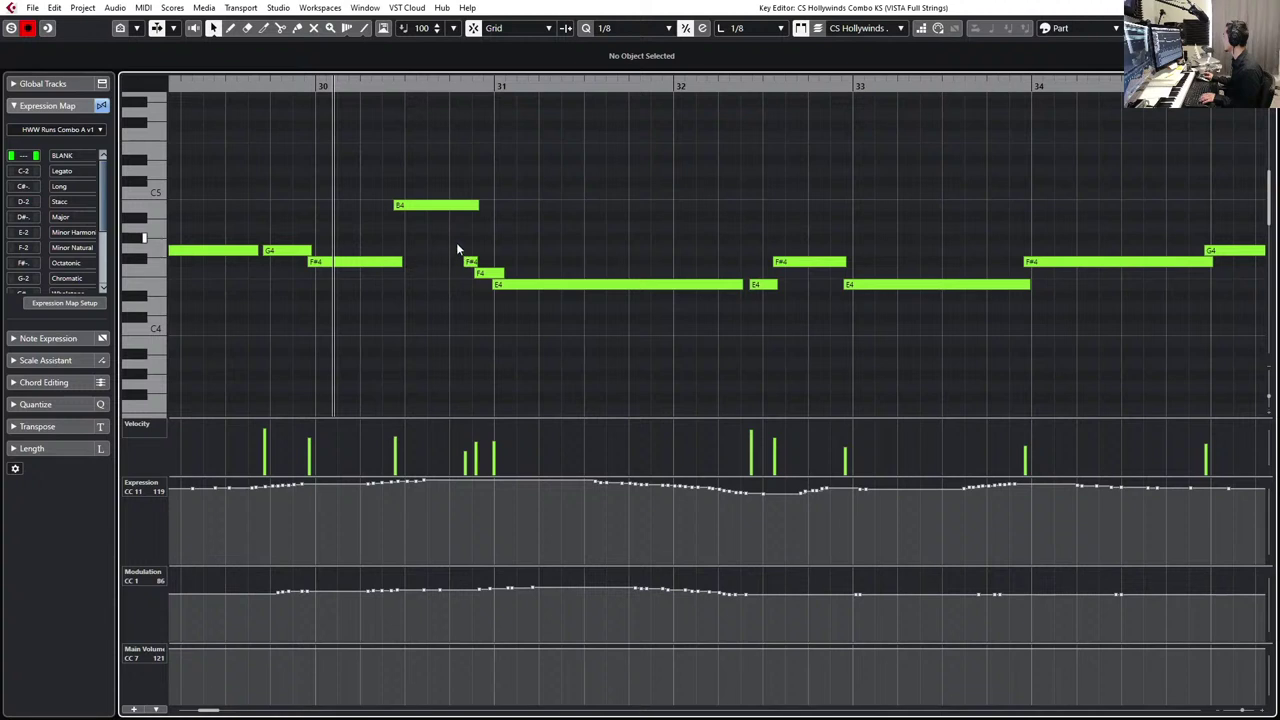
- Audition the passage around bar 31 and delete the short F4 between the F#4 and the long E4
{"action": "key", "text": "space"}
{"action": "key", "text": "space"}
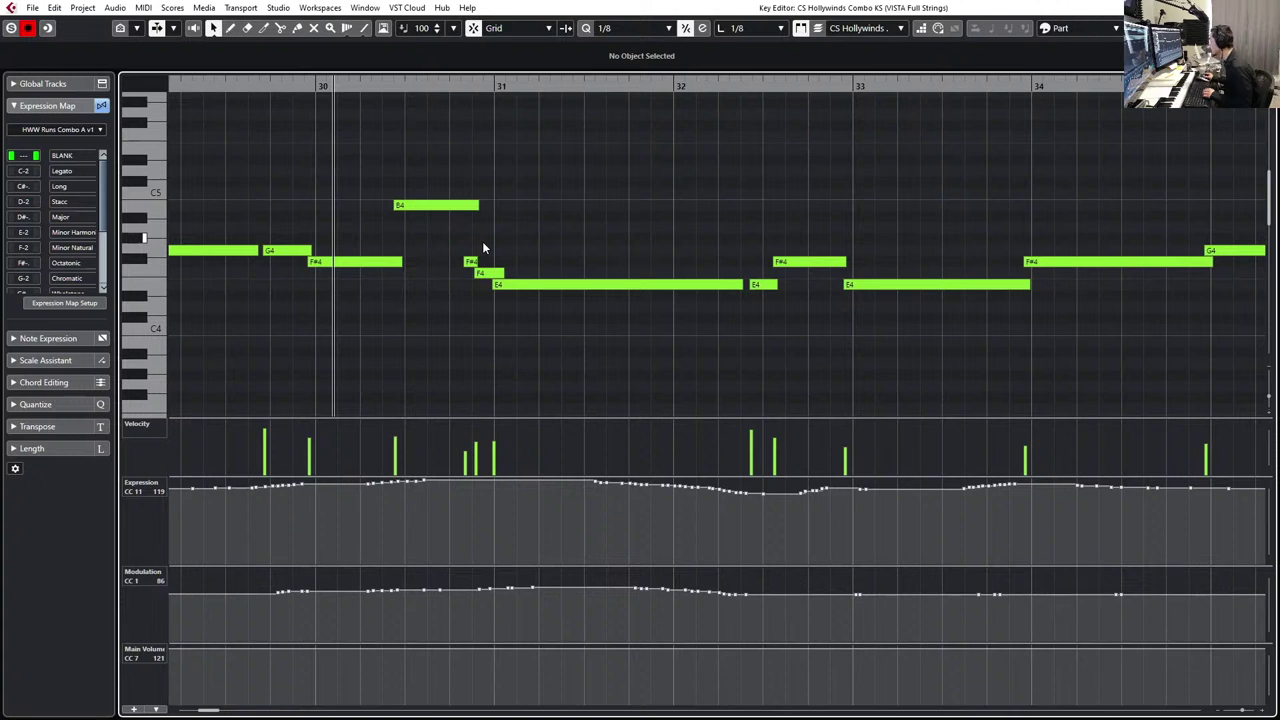
{"action": "key", "text": "space"}
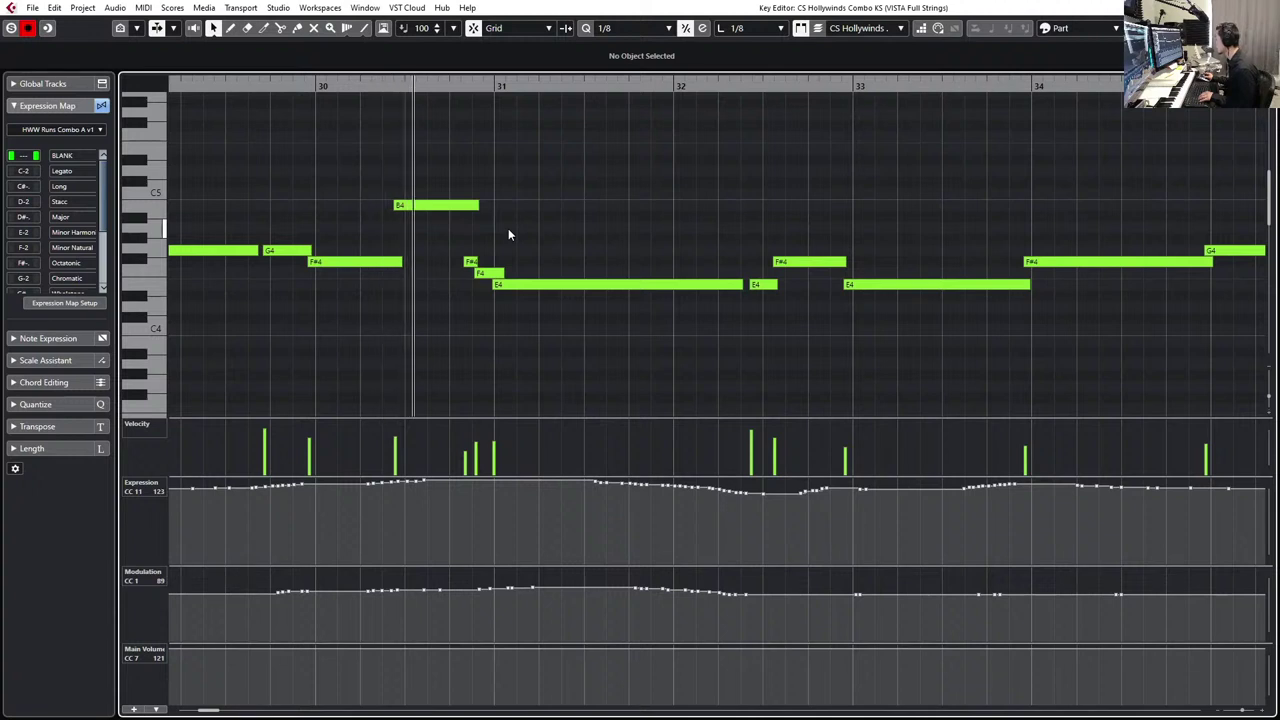
{"action": "key", "text": "space"}
{"action": "left_click", "coordinate": [490, 268]}
{"action": "key", "text": "Delete"}
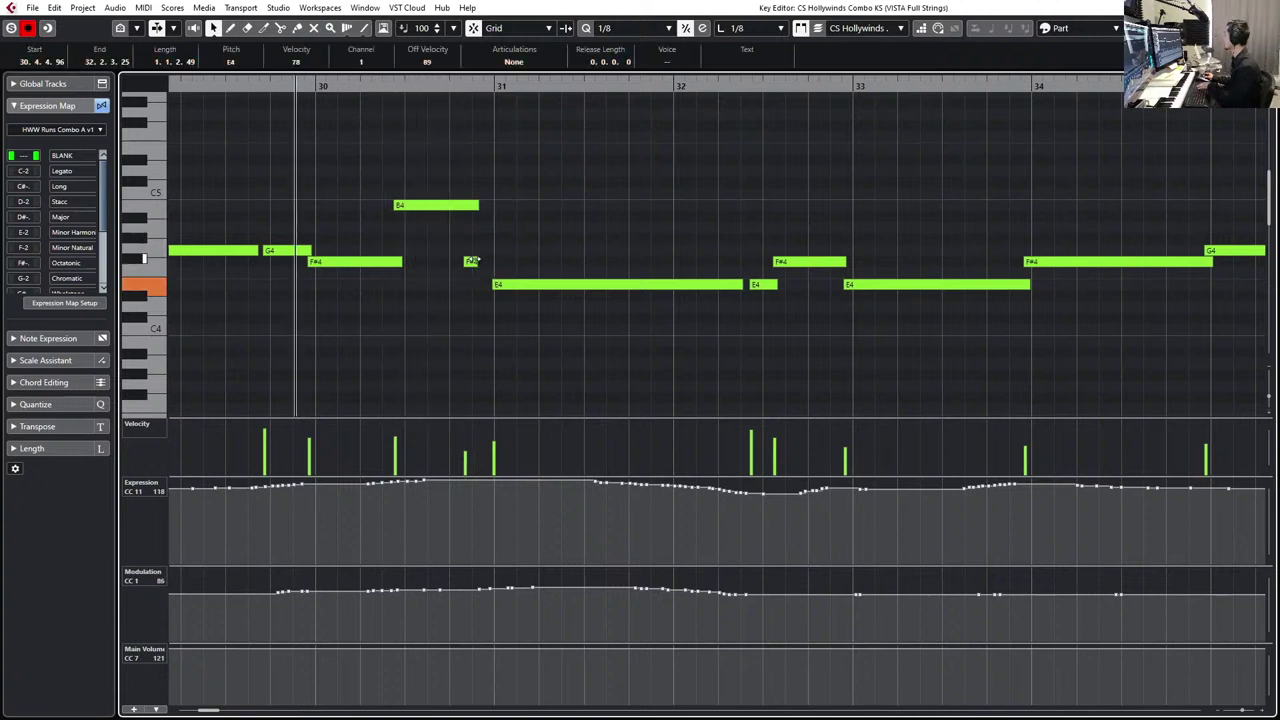
- Lengthen the F#4 before bar 31 to span 30.4.2.29 to 31.1.1.47 and play back its transition into the E4
{"action": "left_click_drag", "start_coordinate": [471, 263], "coordinate": [478, 261]}
{"action": "key", "text": "space"}
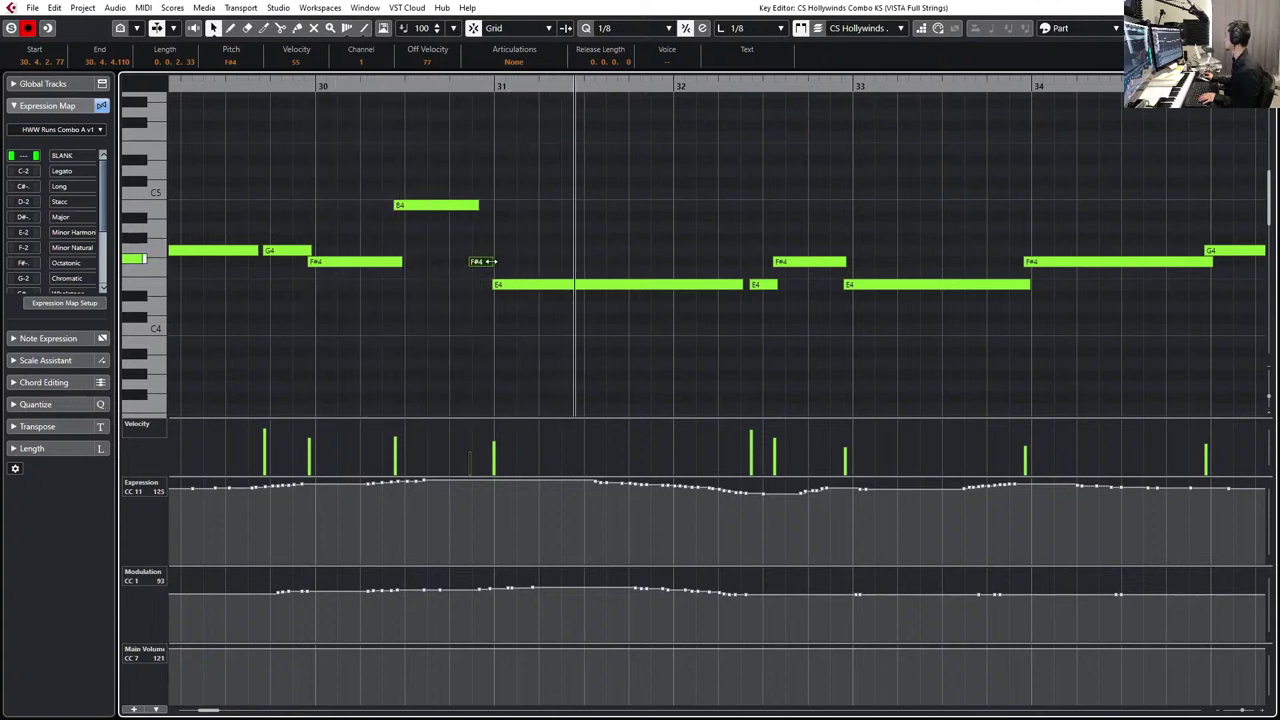
{"action": "left_click_drag", "start_coordinate": [493, 262], "coordinate": [464, 264]}
{"action": "key", "text": "space"}
{"action": "key", "text": "space"}
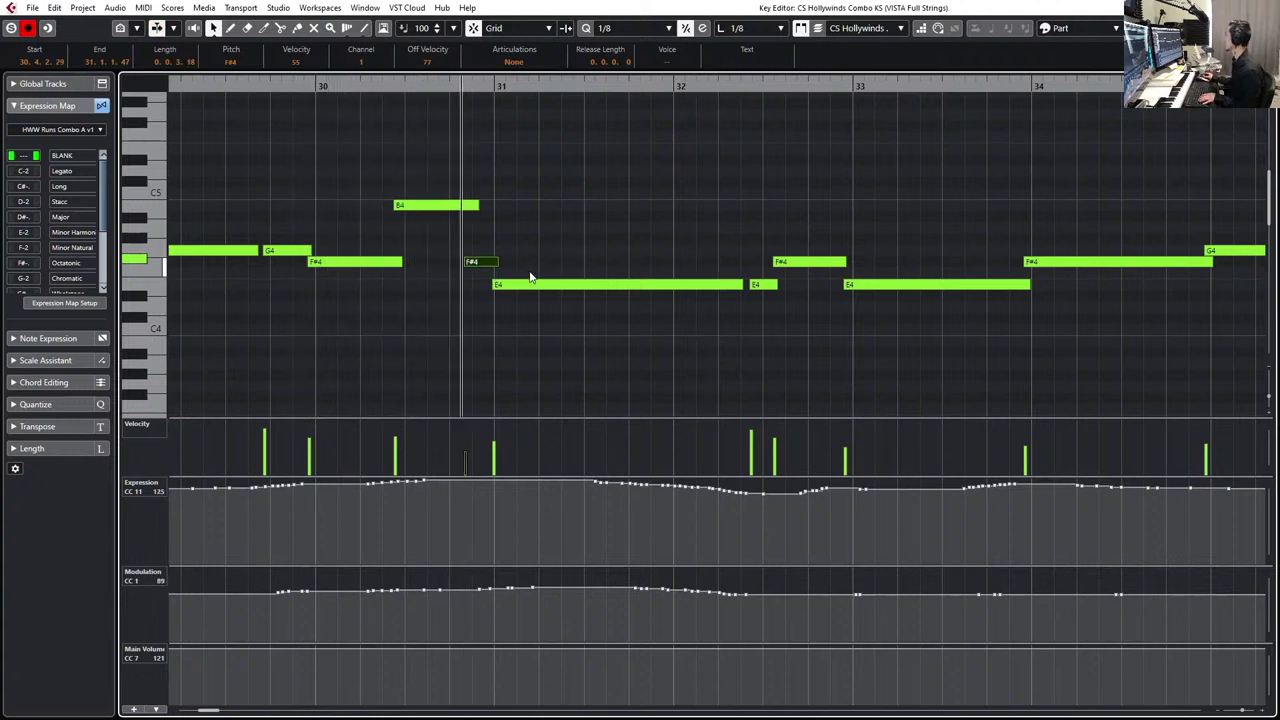
{"action": "left_click", "coordinate": [521, 281]}
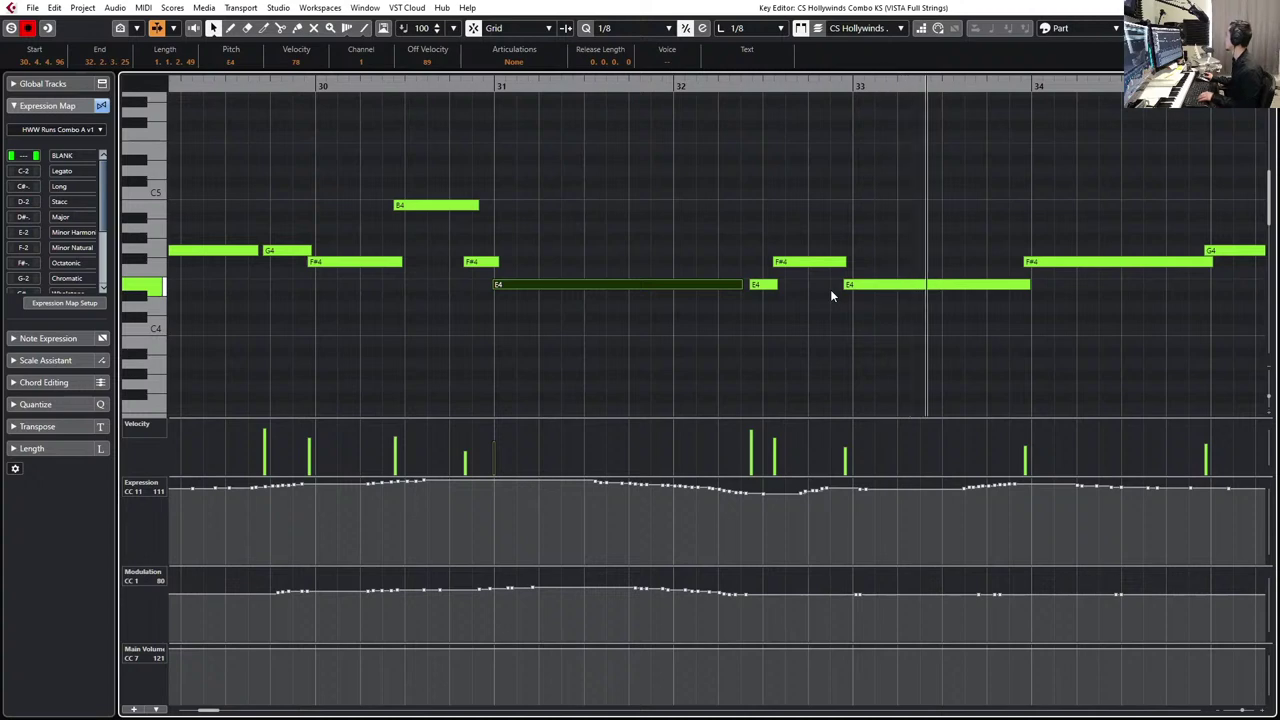
- Shorten the long G4 at bar 35 to end at 36.1.4.107 and play back the passage from its start
{"action": "key", "text": "g"}
{"action": "key", "text": "g"}
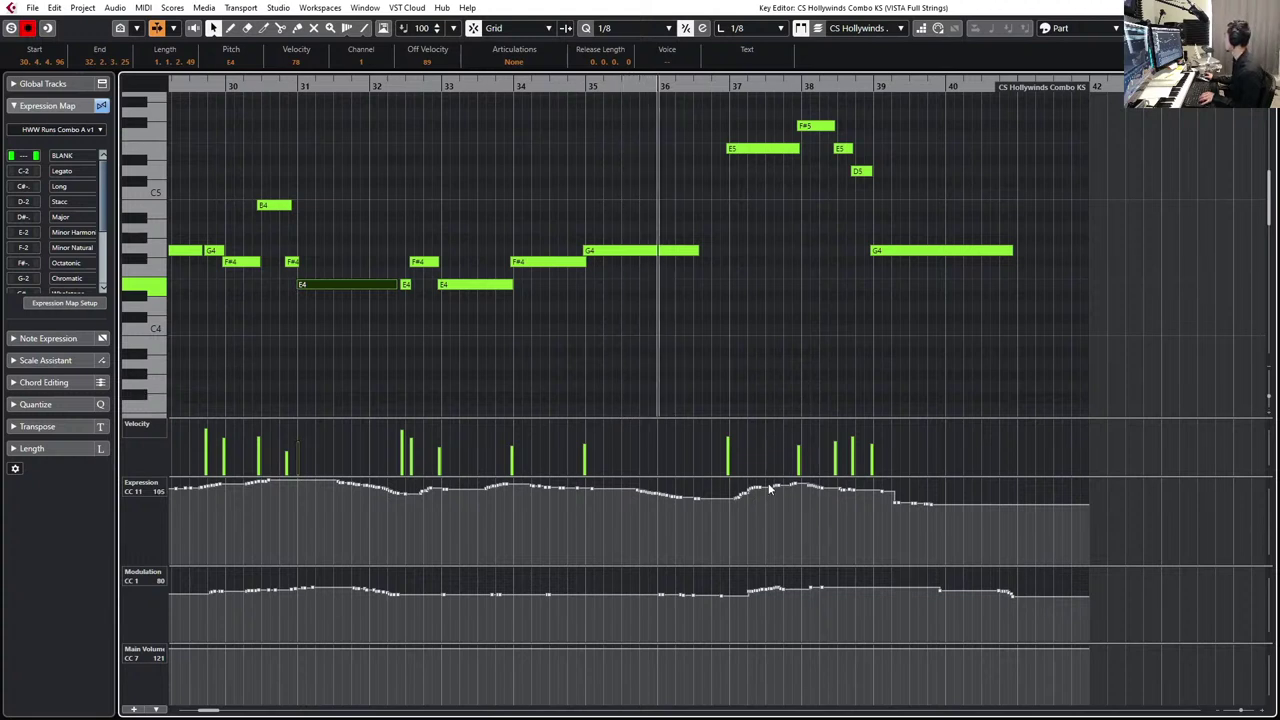
{"action": "key", "text": "space"}
{"action": "left_click_drag", "start_coordinate": [698, 250], "coordinate": [675, 252]}
{"action": "key", "text": "l"}
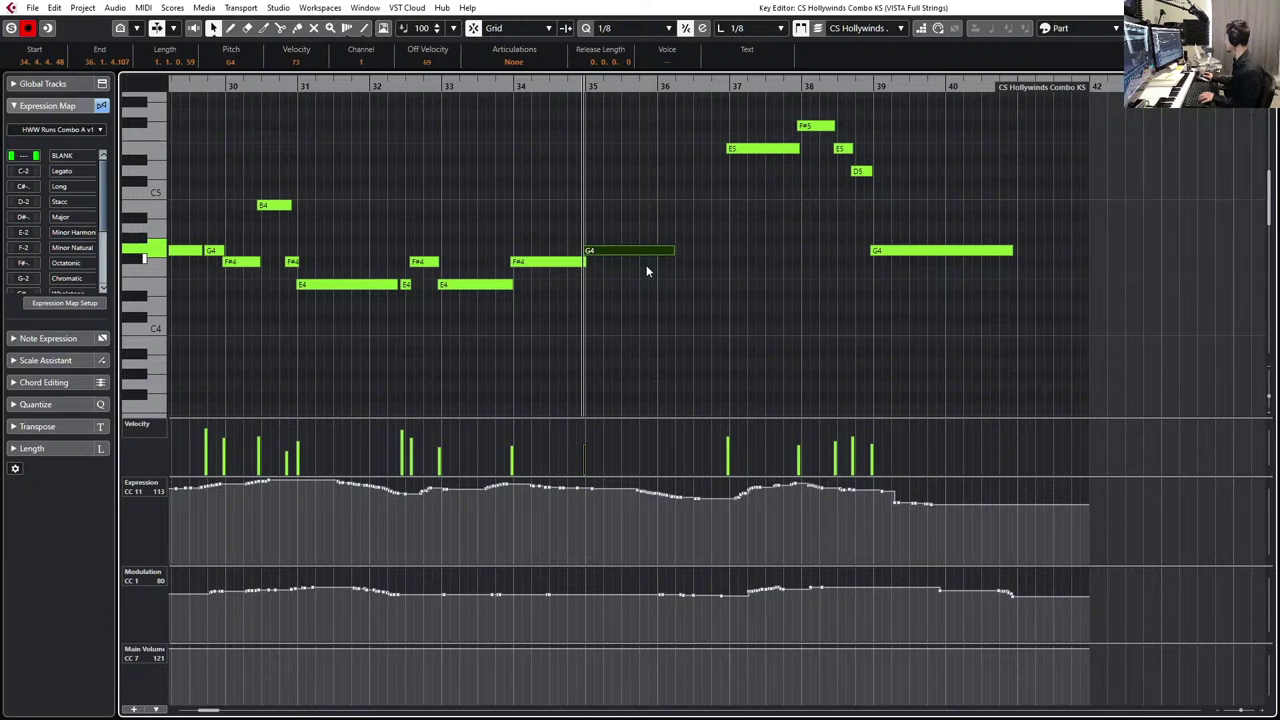
{"action": "key", "text": "space"}
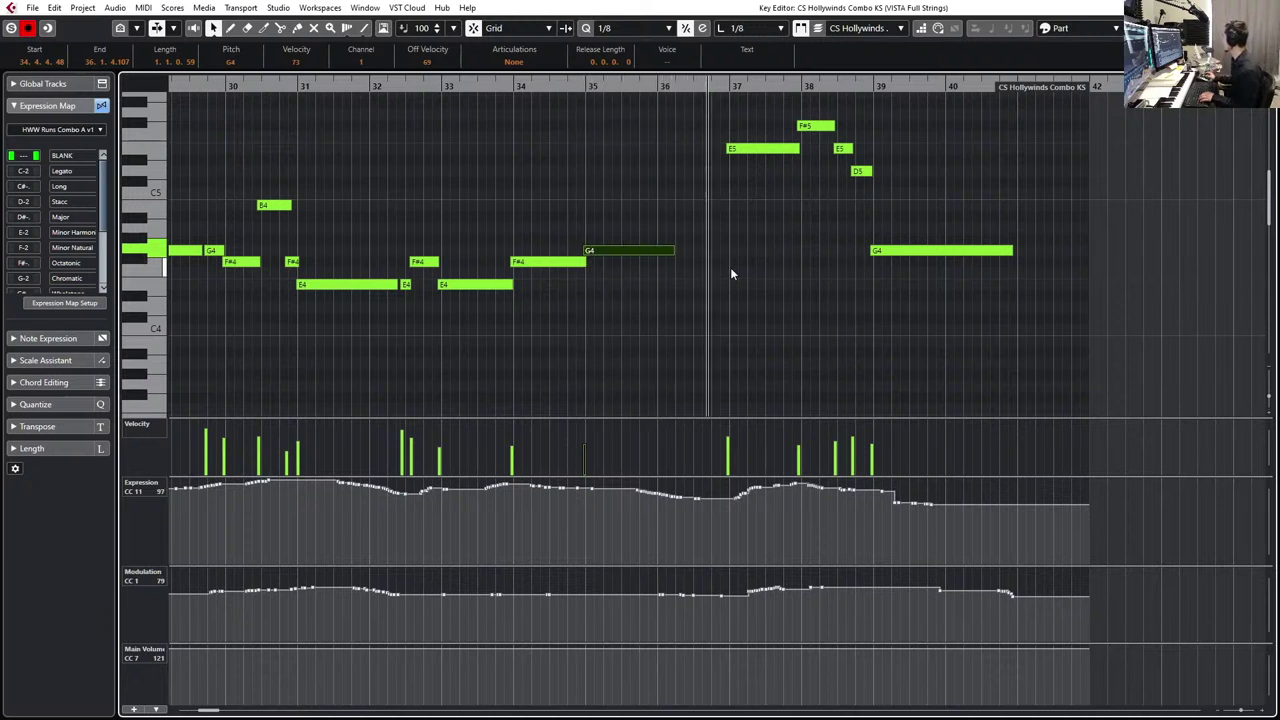
{"action": "key", "text": "space"}
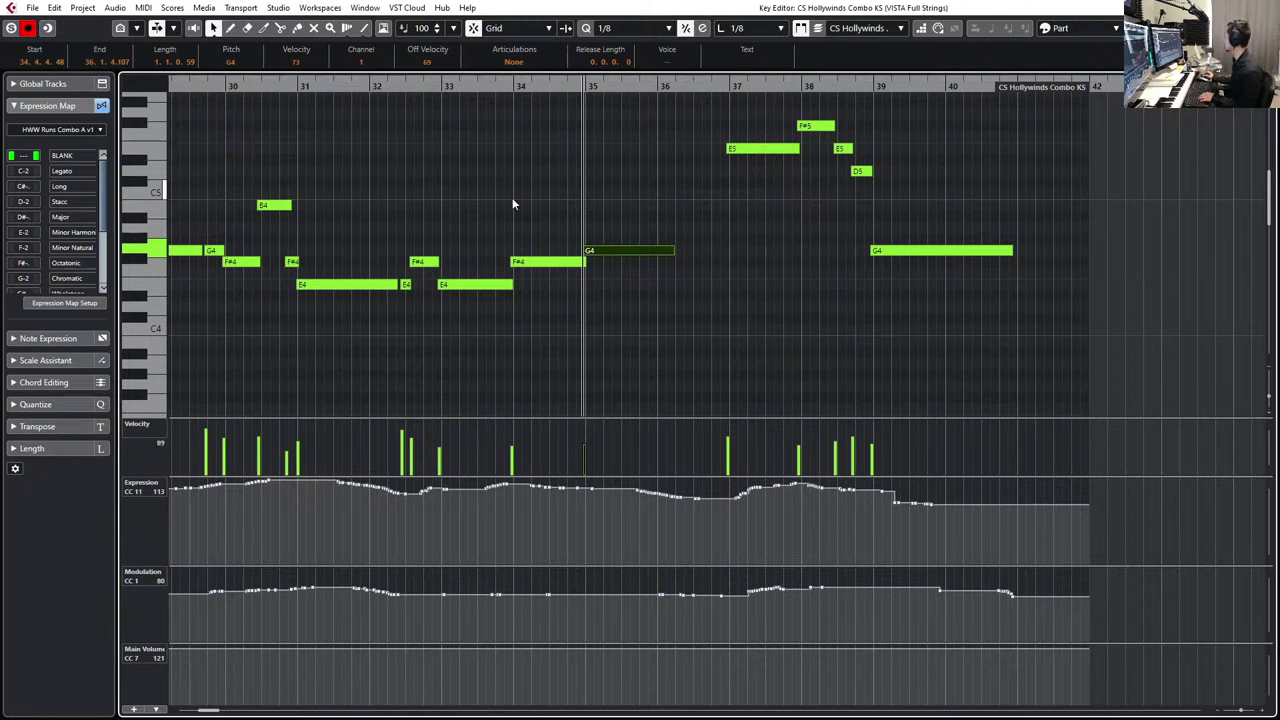
- Rehearse over playback from bar 35, capture a short E5 and F#5 pickup before the E5 at bar 37, and select the new notes
{"action": "key", "text": "space"}
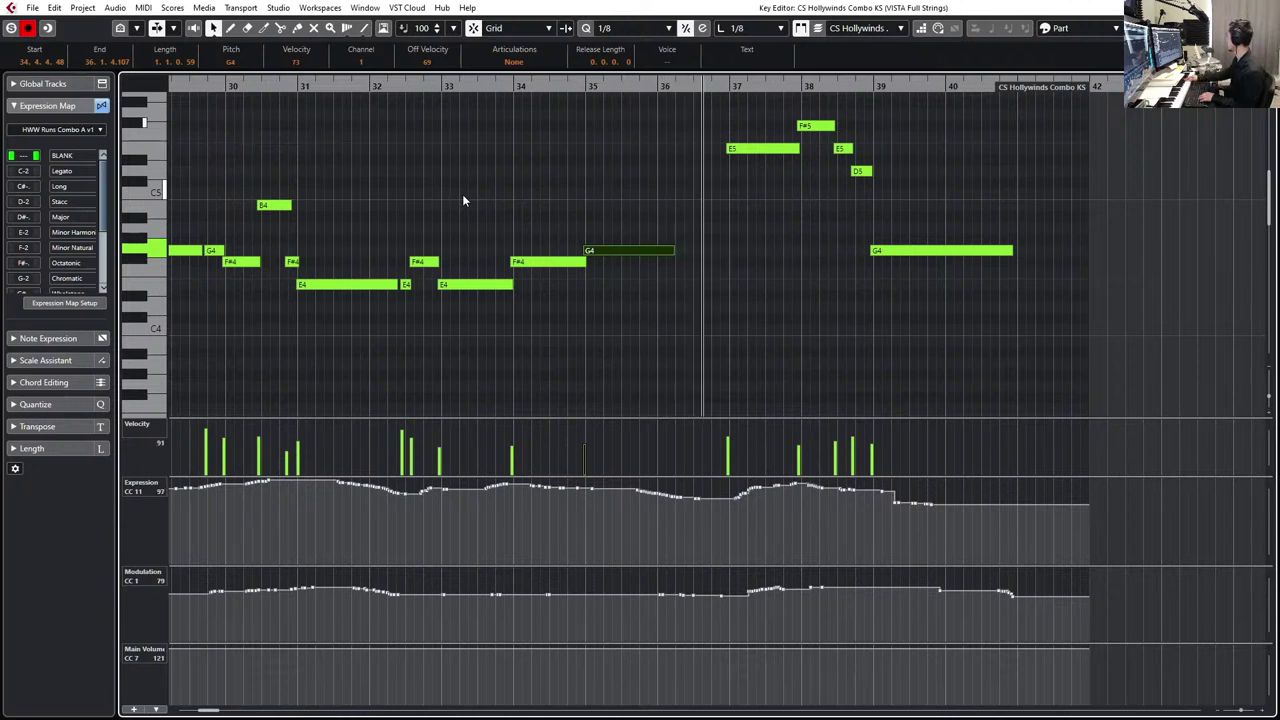
{"action": "key", "text": "space"}
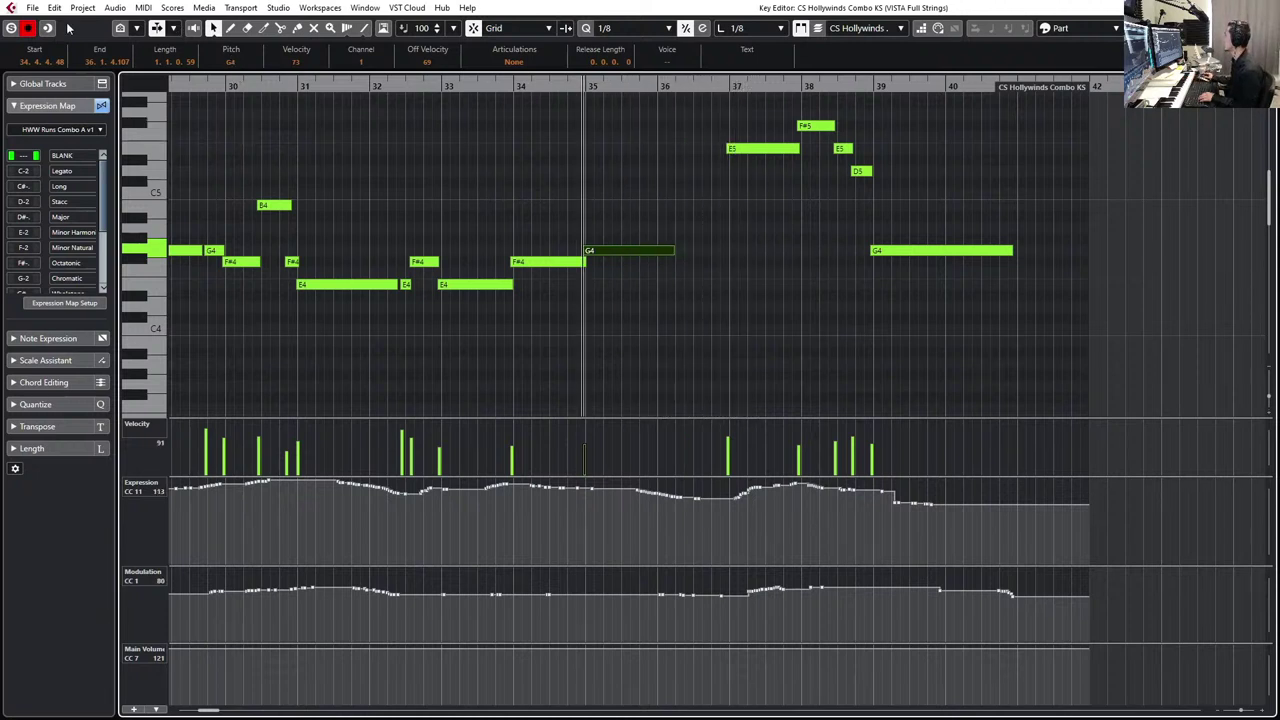
{"action": "key", "text": "space"}
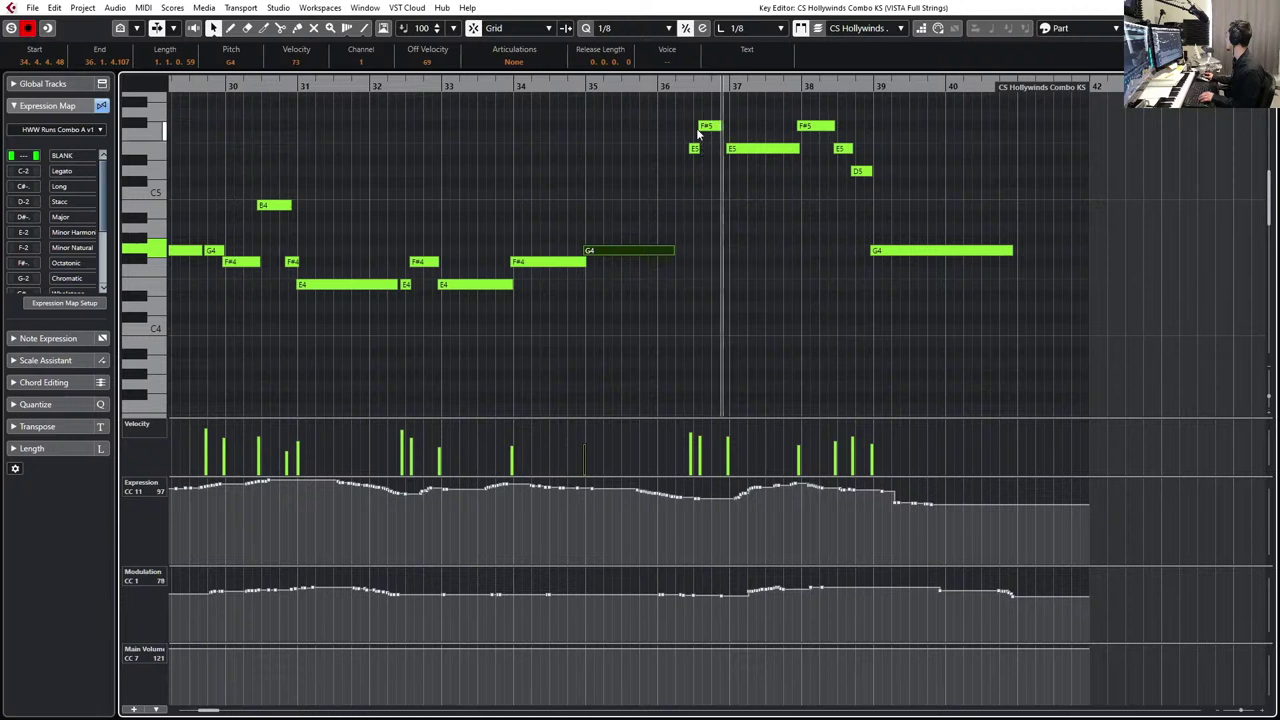
{"action": "left_click_drag", "start_coordinate": [669, 114], "coordinate": [707, 129]}
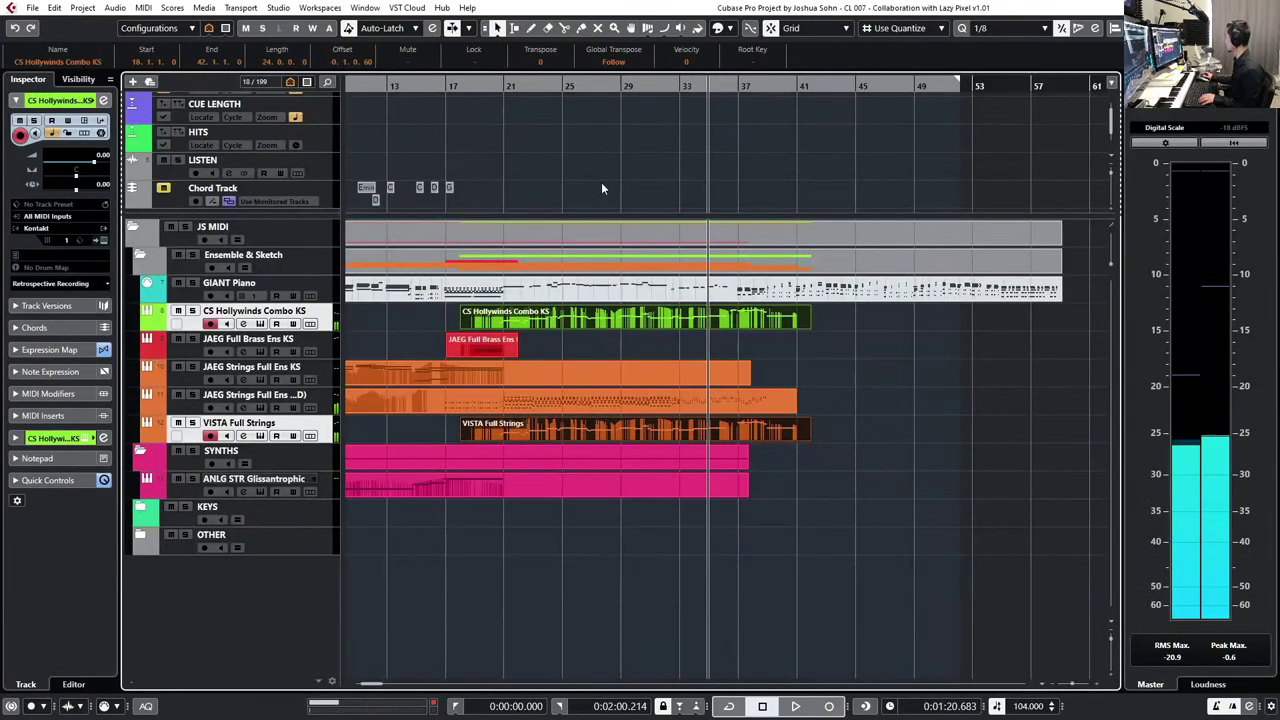
- Select the GIANT Piano part, start playback and open the part in the Key Editor
{"action": "left_click", "coordinate": [556, 300]}
{"action": "key", "text": "Escape"}
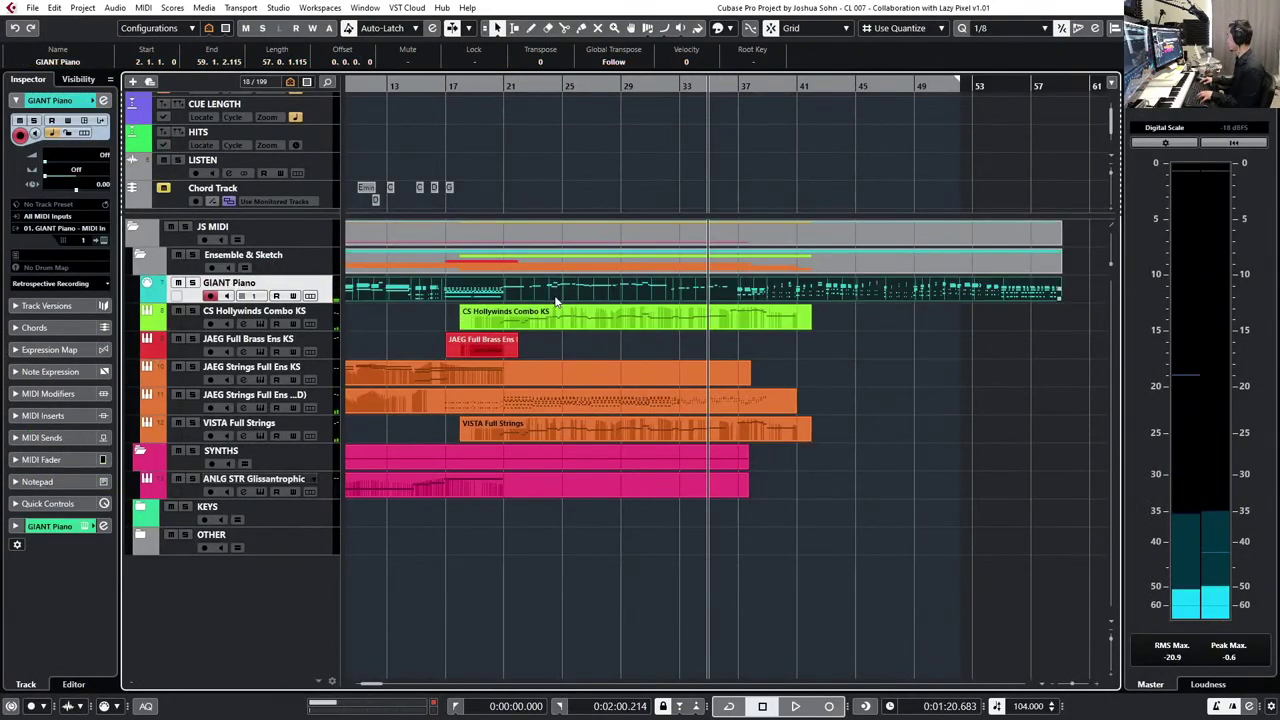
{"action": "key", "text": "space"}
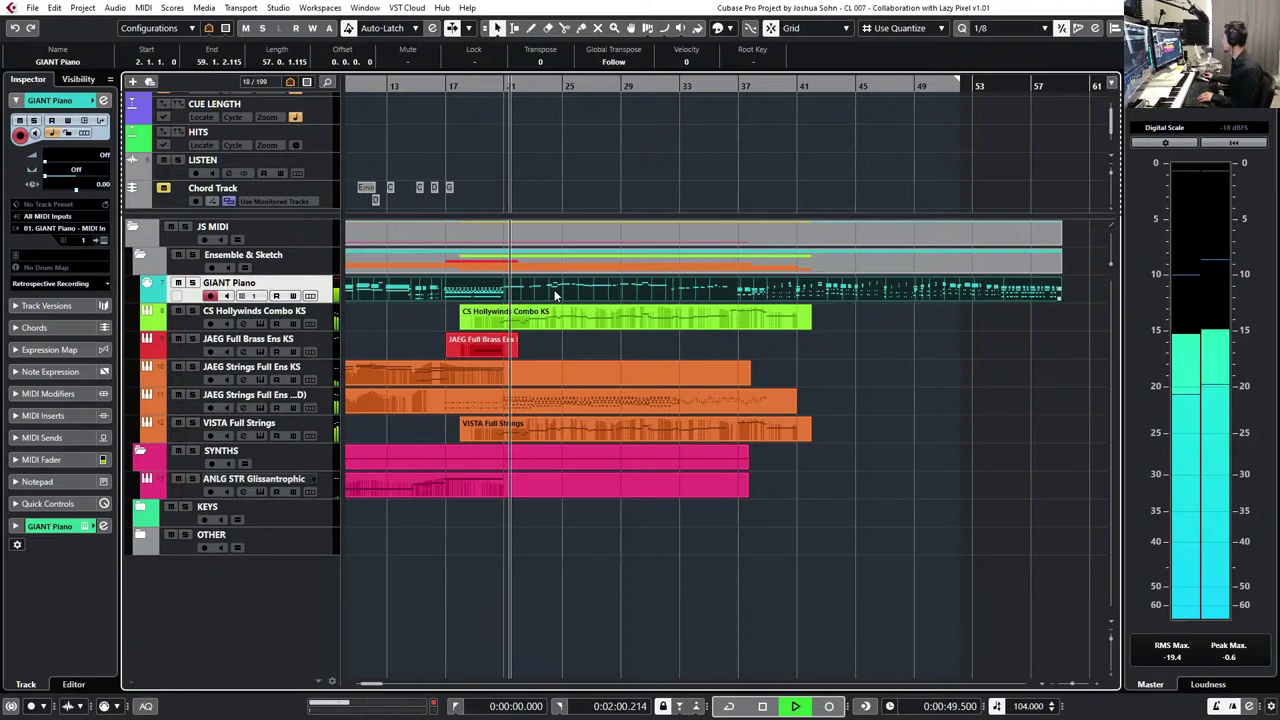
{"action": "double_click", "coordinate": [556, 293]}
{"action": "key", "text": "f"}
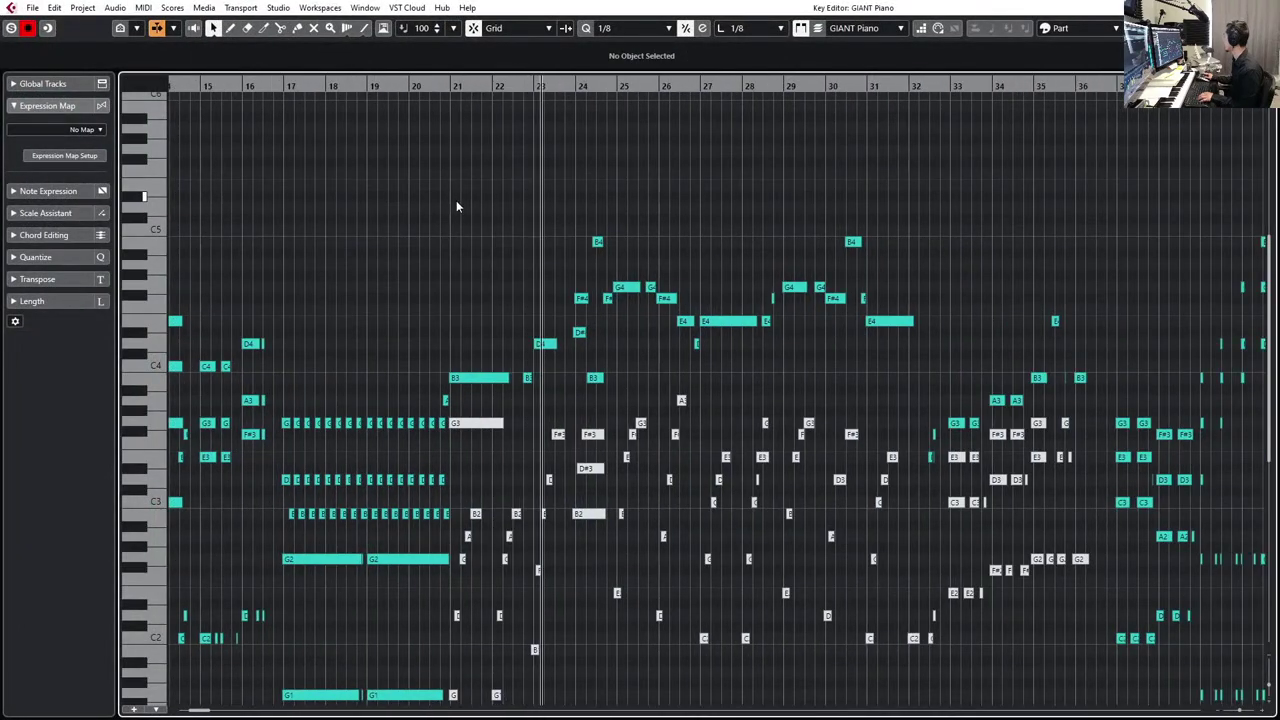
- Delete the piano's upper melody notes from D4 to B4 in bars 23 to 31 and the B3 notes in bars 21 to 24
{"action": "left_click_drag", "start_coordinate": [483, 206], "coordinate": [921, 350]}
{"action": "key", "text": "Delete"}
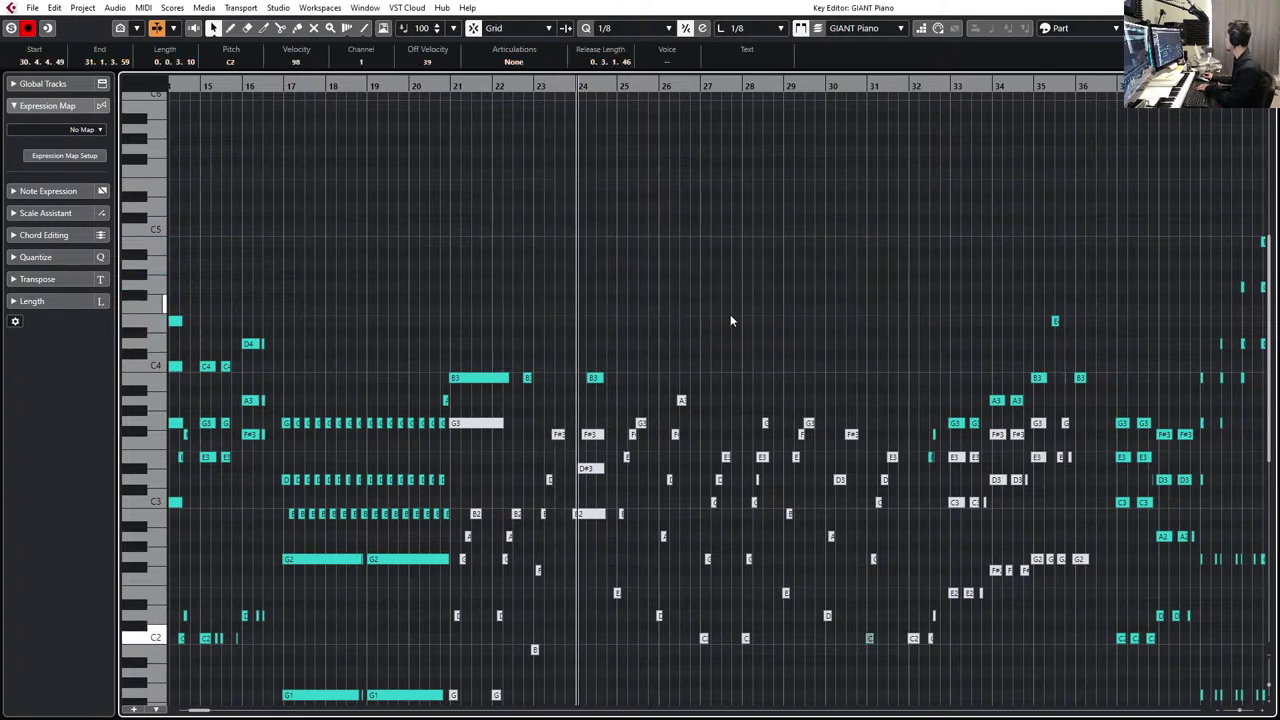
{"action": "left_click_drag", "start_coordinate": [697, 323], "coordinate": [504, 384]}
{"action": "key", "text": "Delete"}
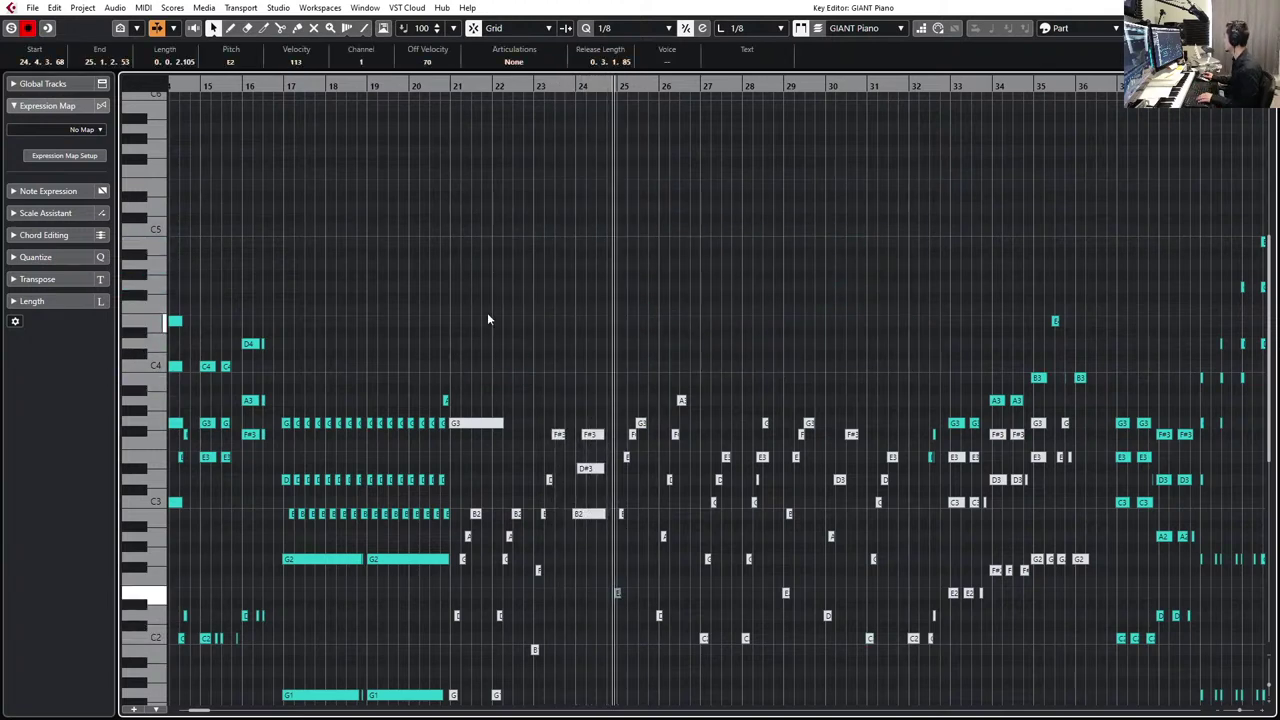
- Play the arrangement from bar 20 to hear the passage without the doubled piano melody
{"action": "left_click", "coordinate": [410, 86]}
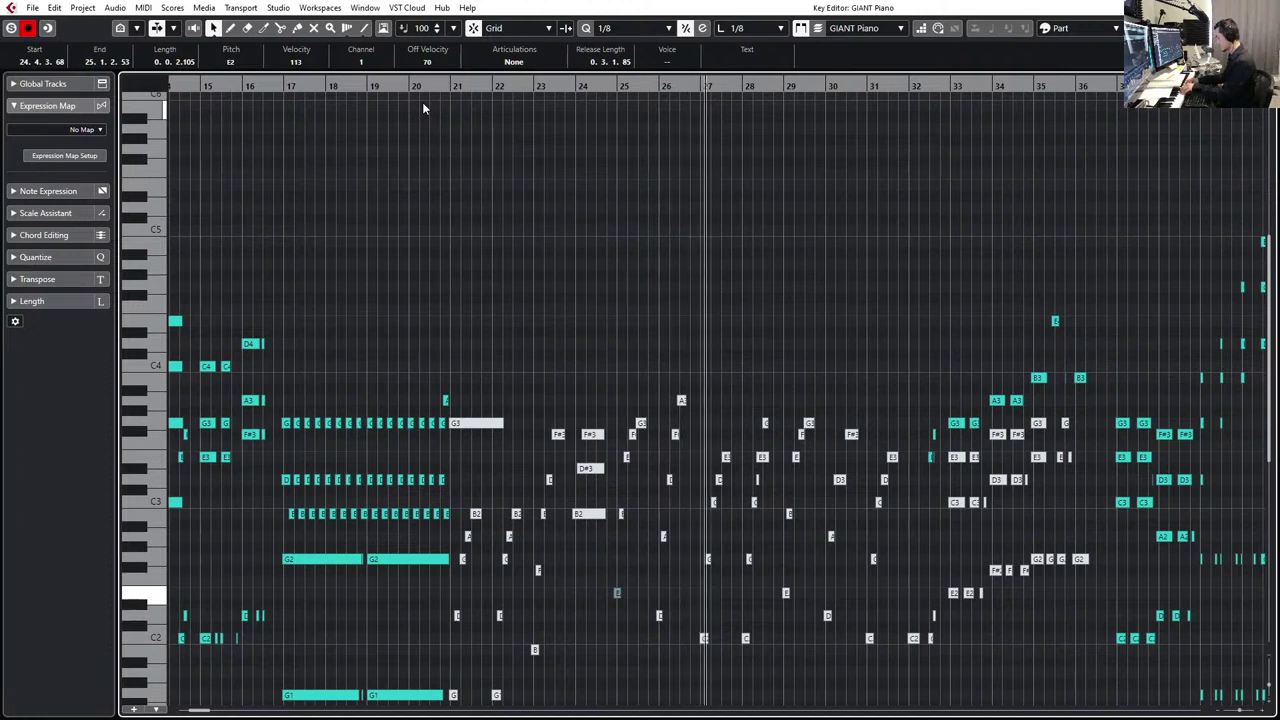
{"action": "key", "text": "space"}
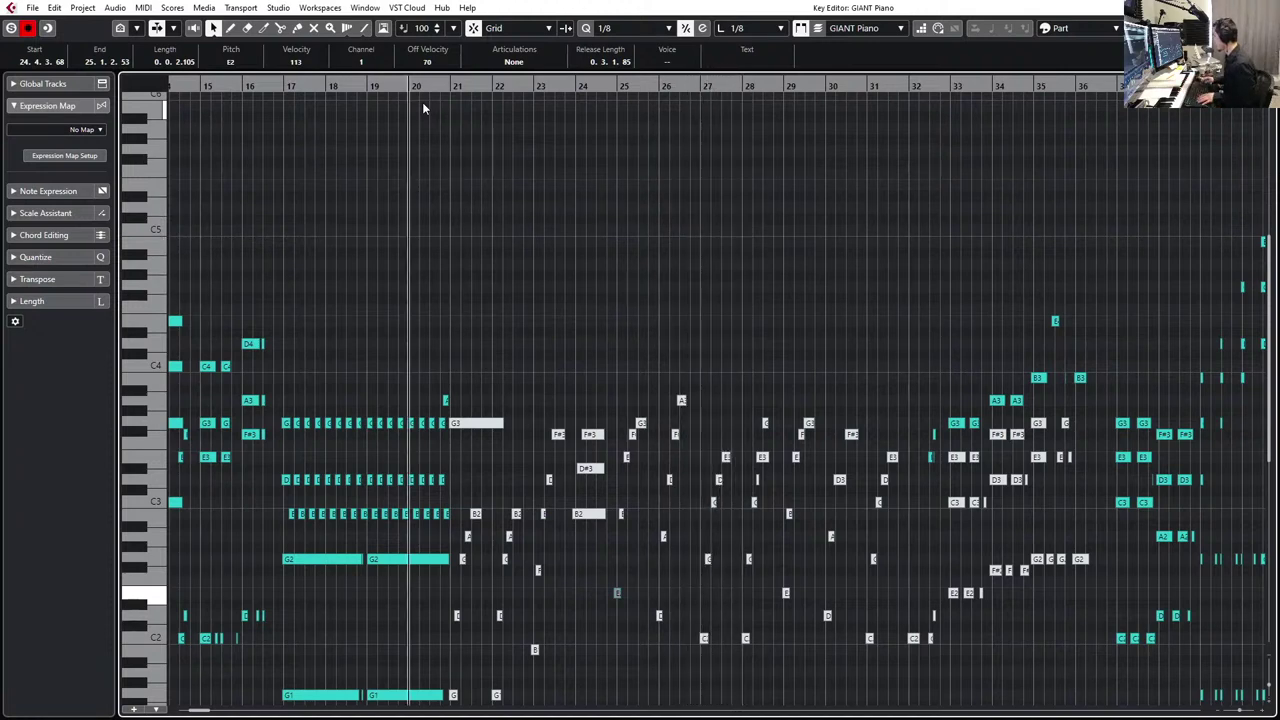
{"action": "key", "text": "space"}
{"action": "scroll", "coordinate": [483, 264], "scroll_direction": "down", "scroll_amount": 5}
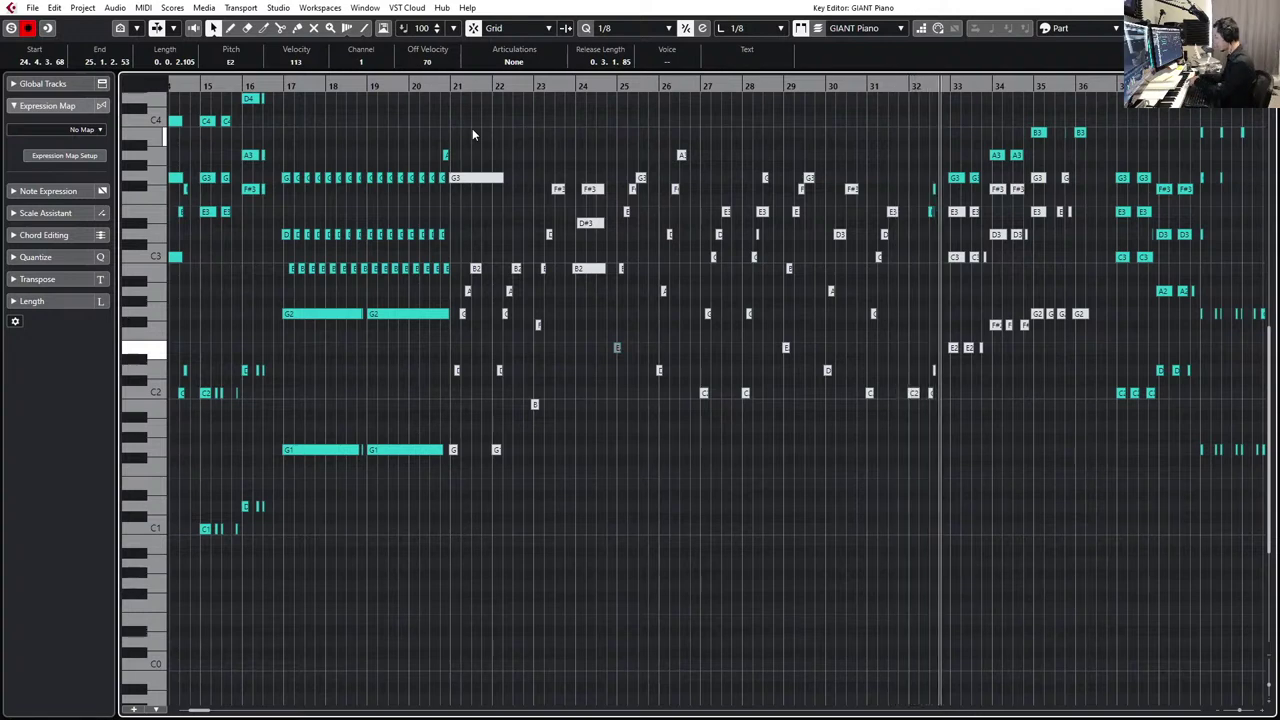
- Unmute the GIANT Piano chord and bass notes in bars 33 to 36, including the very short C3 before bar 34
{"action": "scroll", "coordinate": [800, 207], "scroll_direction": "right", "scroll_amount": 5}
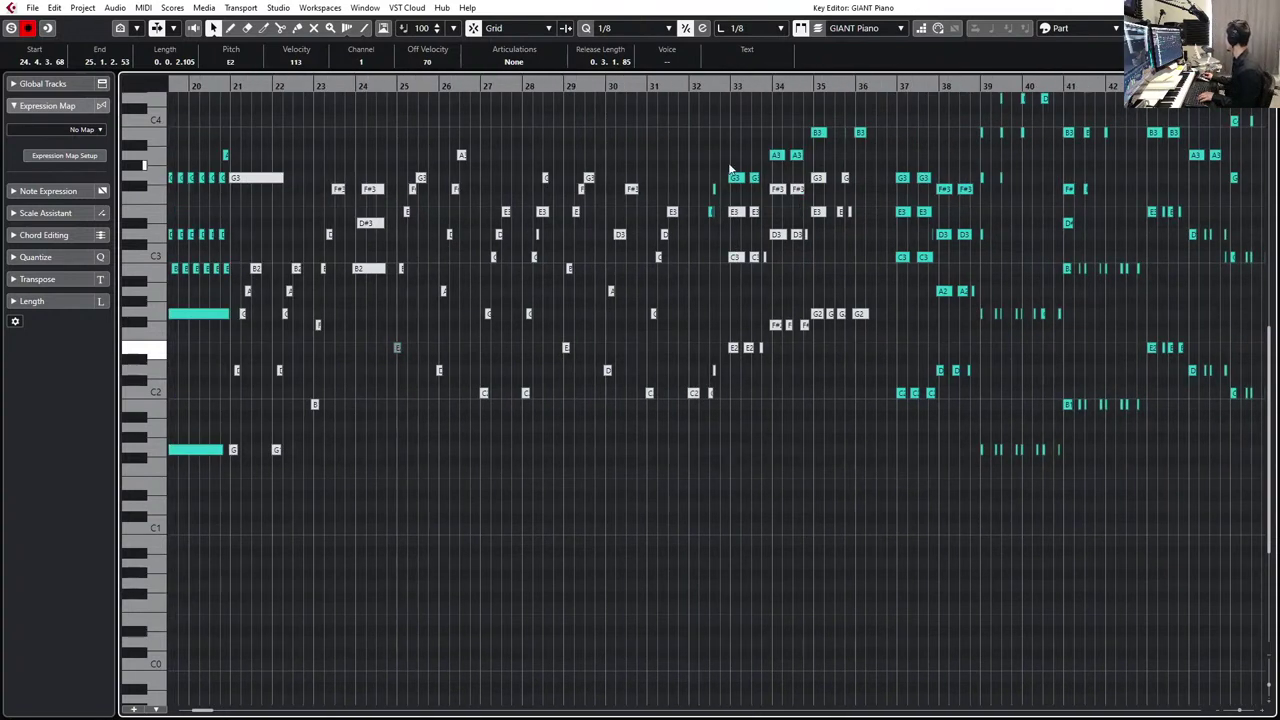
{"action": "left_click_drag", "start_coordinate": [858, 176], "coordinate": [770, 380]}
{"action": "left_click_drag", "start_coordinate": [732, 196], "coordinate": [762, 367]}
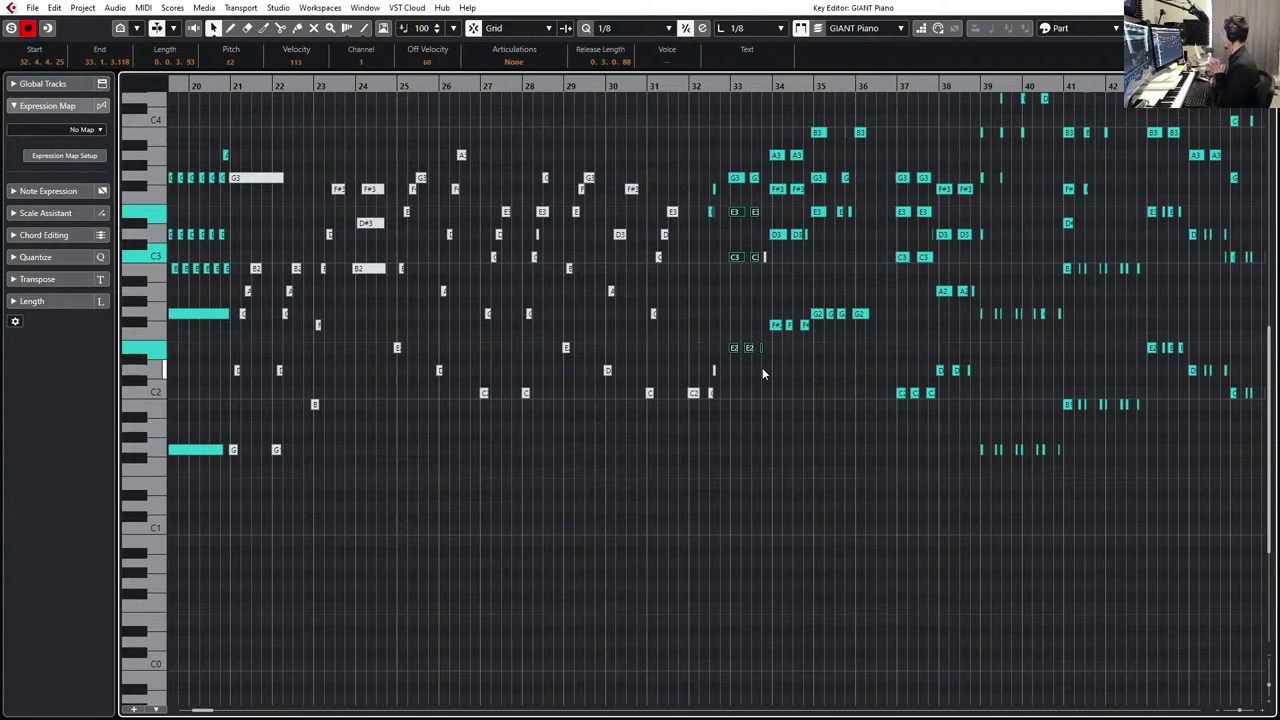
{"action": "left_click", "coordinate": [774, 264]}
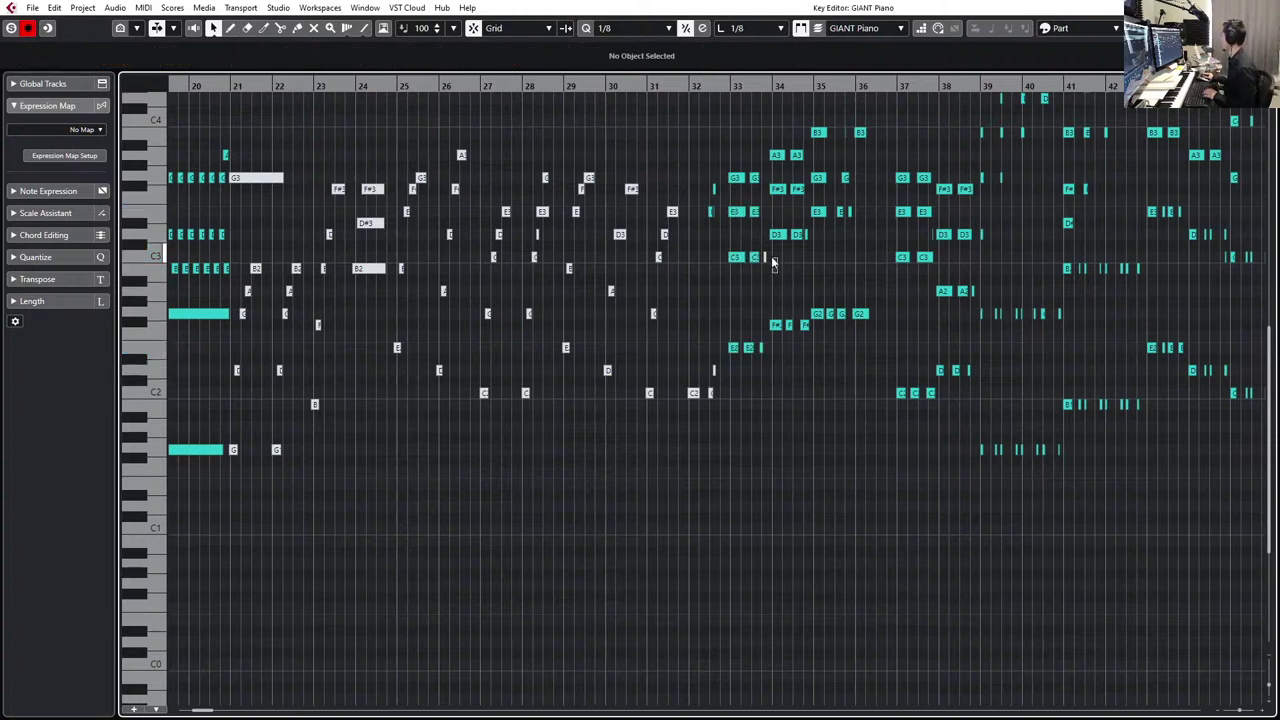
{"action": "left_click", "coordinate": [761, 257]}
{"action": "left_click", "coordinate": [765, 274]}
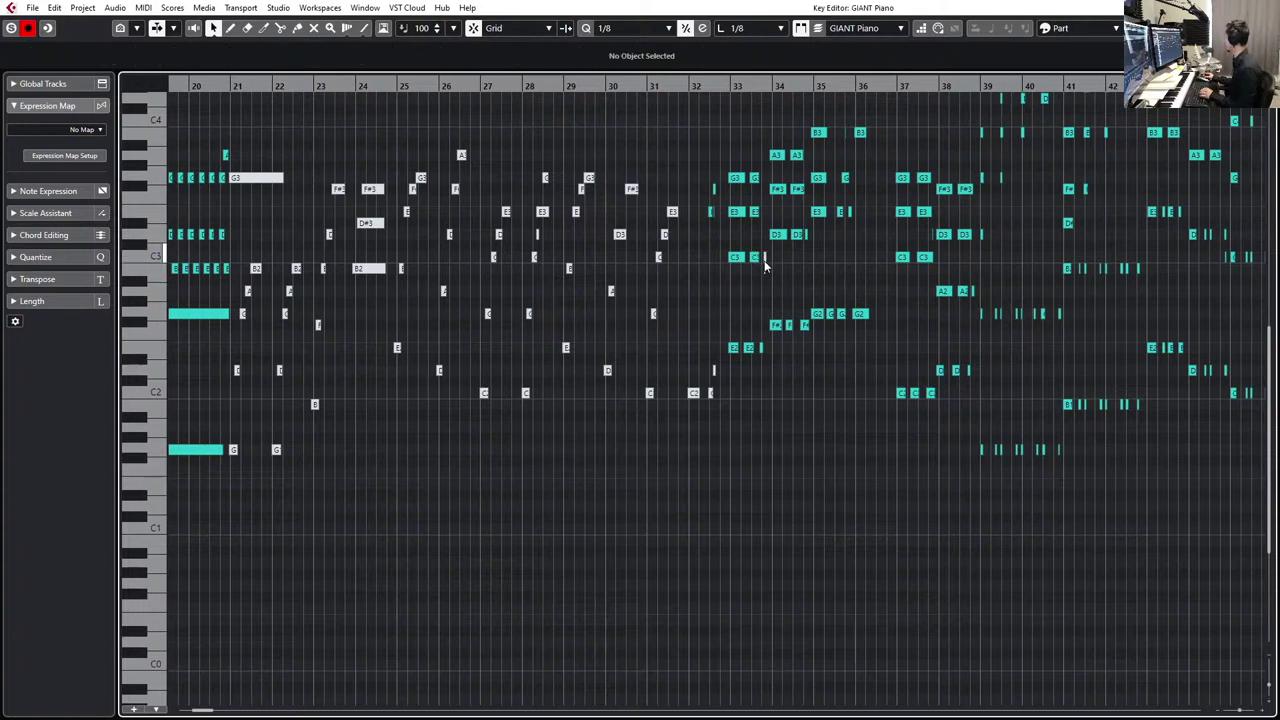
{"action": "left_click", "coordinate": [766, 258]}
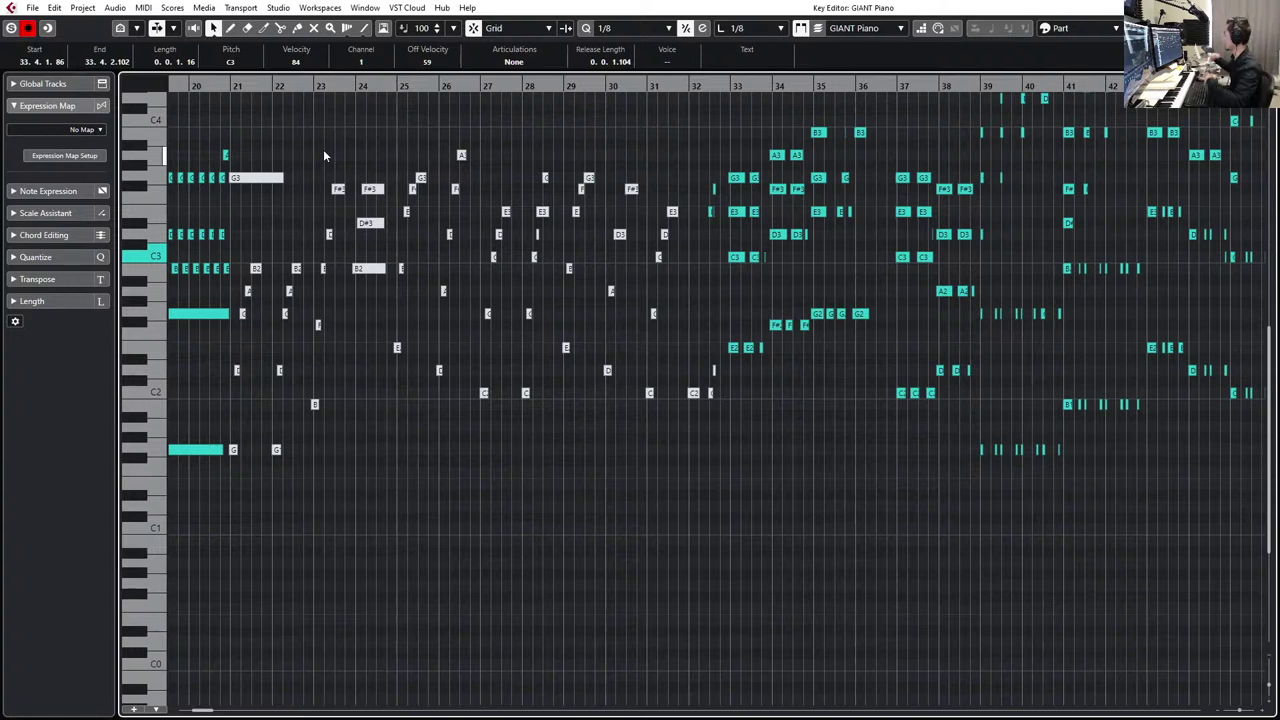
- Review the piano harmony from bar 20 through bar 52 and show the Chord Track in the Key Editor
{"action": "scroll", "coordinate": [335, 162], "scroll_direction": "up", "scroll_amount": 5}
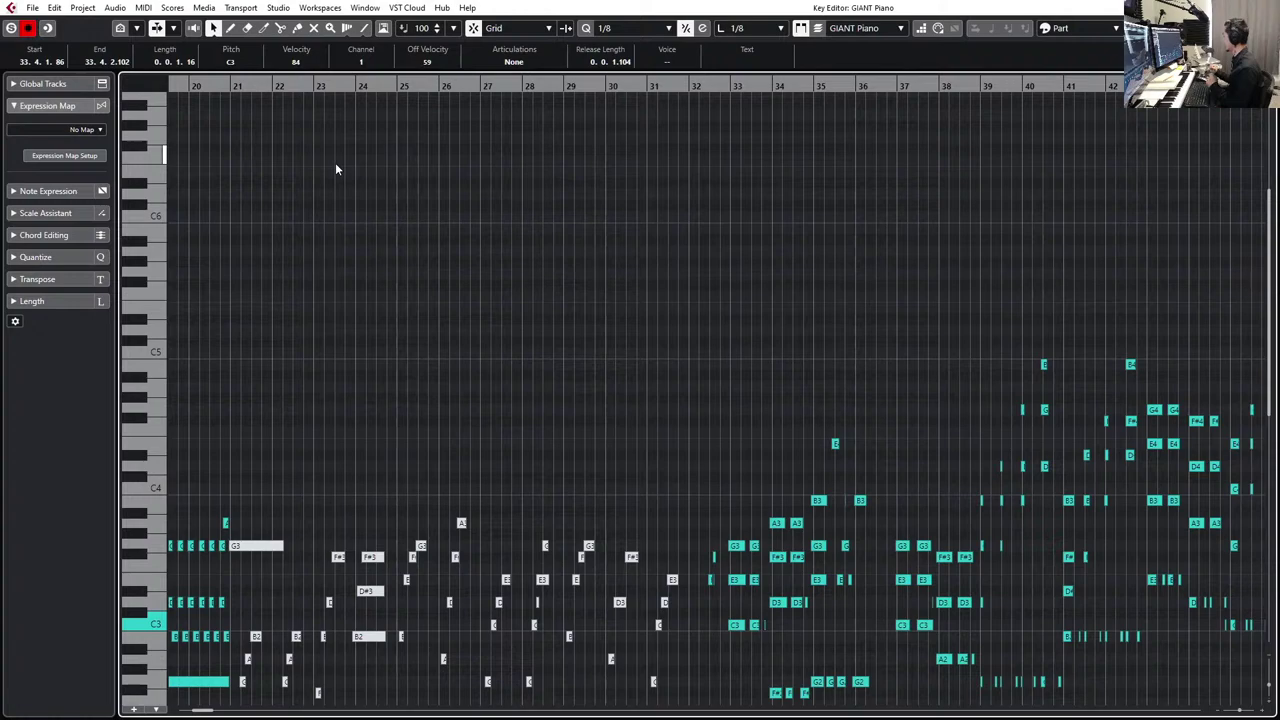
{"action": "scroll", "coordinate": [587, 311], "scroll_direction": "right", "scroll_amount": 4}
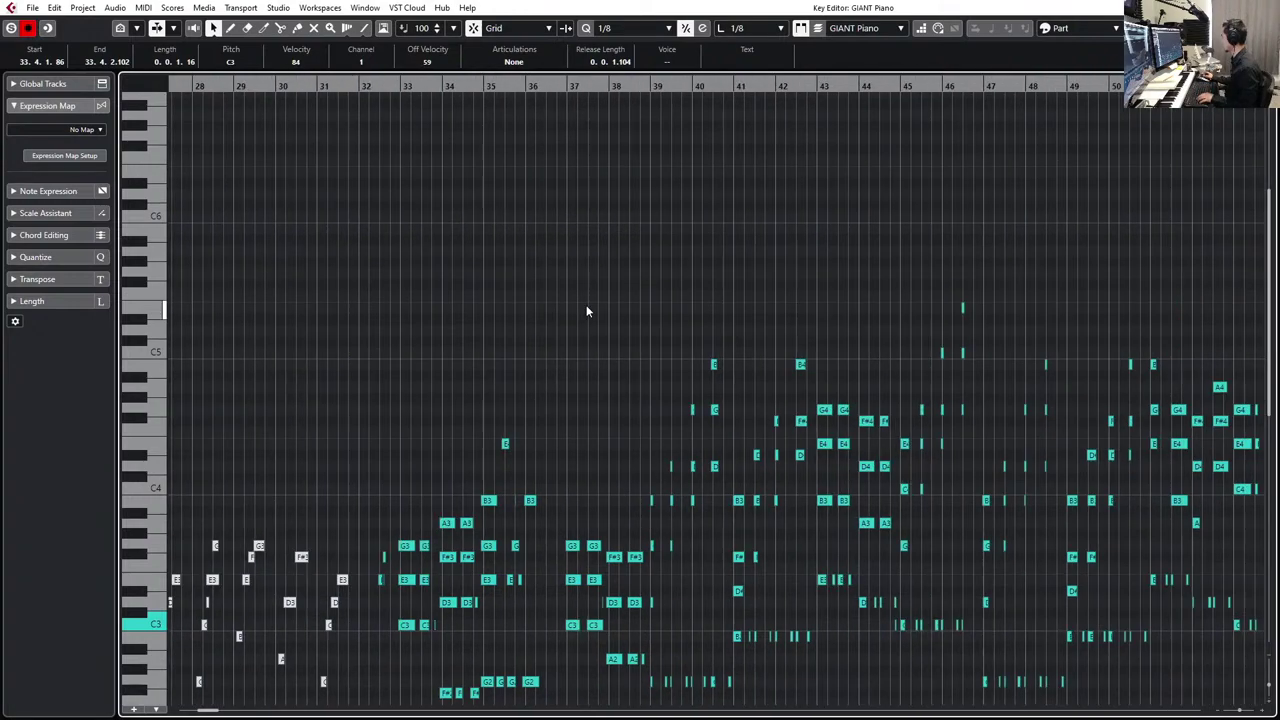
{"action": "scroll", "coordinate": [587, 311], "scroll_direction": "down", "scroll_amount": 3}
{"action": "scroll", "coordinate": [587, 311], "scroll_direction": "right", "scroll_amount": 1}
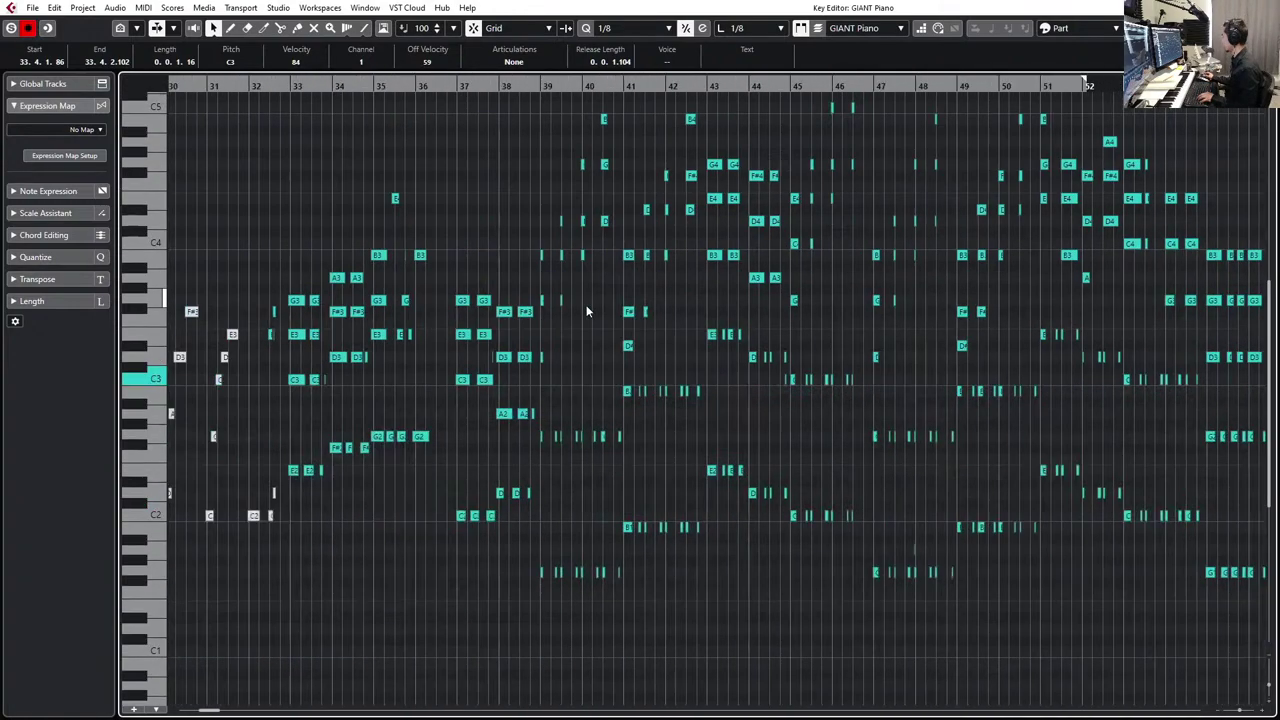
{"action": "scroll", "coordinate": [587, 311], "scroll_direction": "left", "scroll_amount": 3}
{"action": "scroll", "coordinate": [587, 311], "scroll_direction": "left", "scroll_amount": 5}
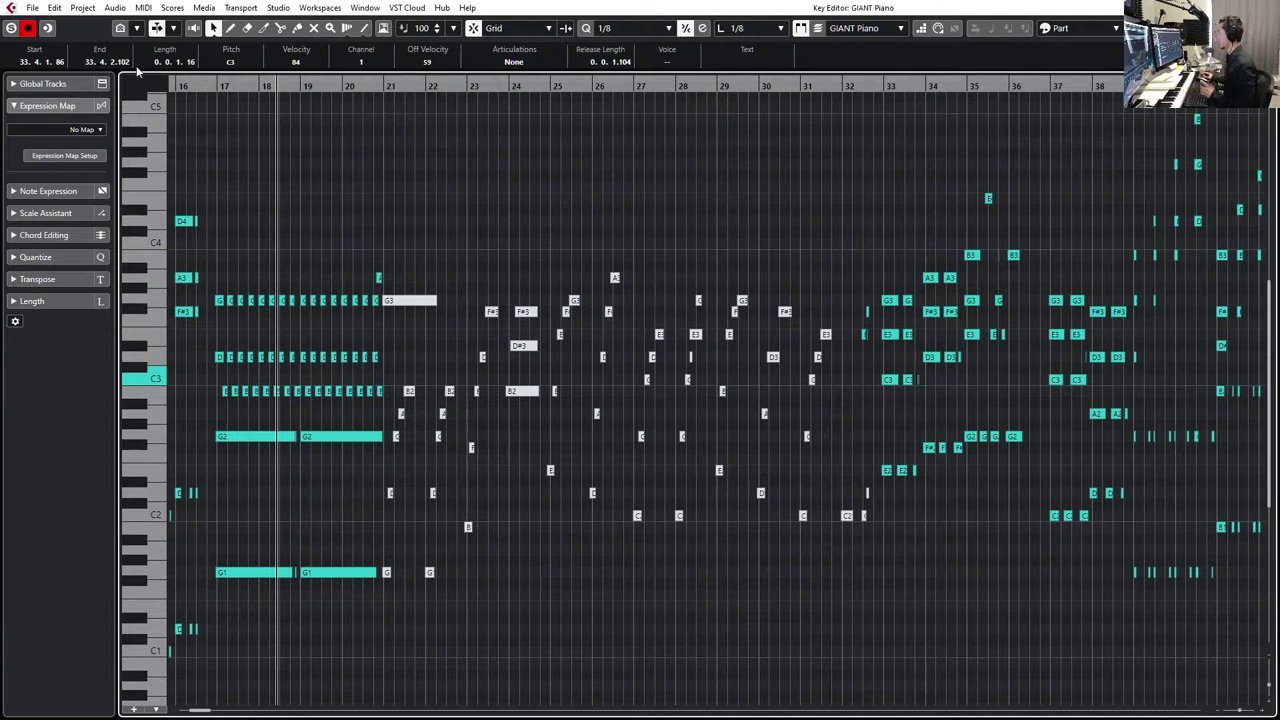
{"action": "left_click", "coordinate": [77, 86]}
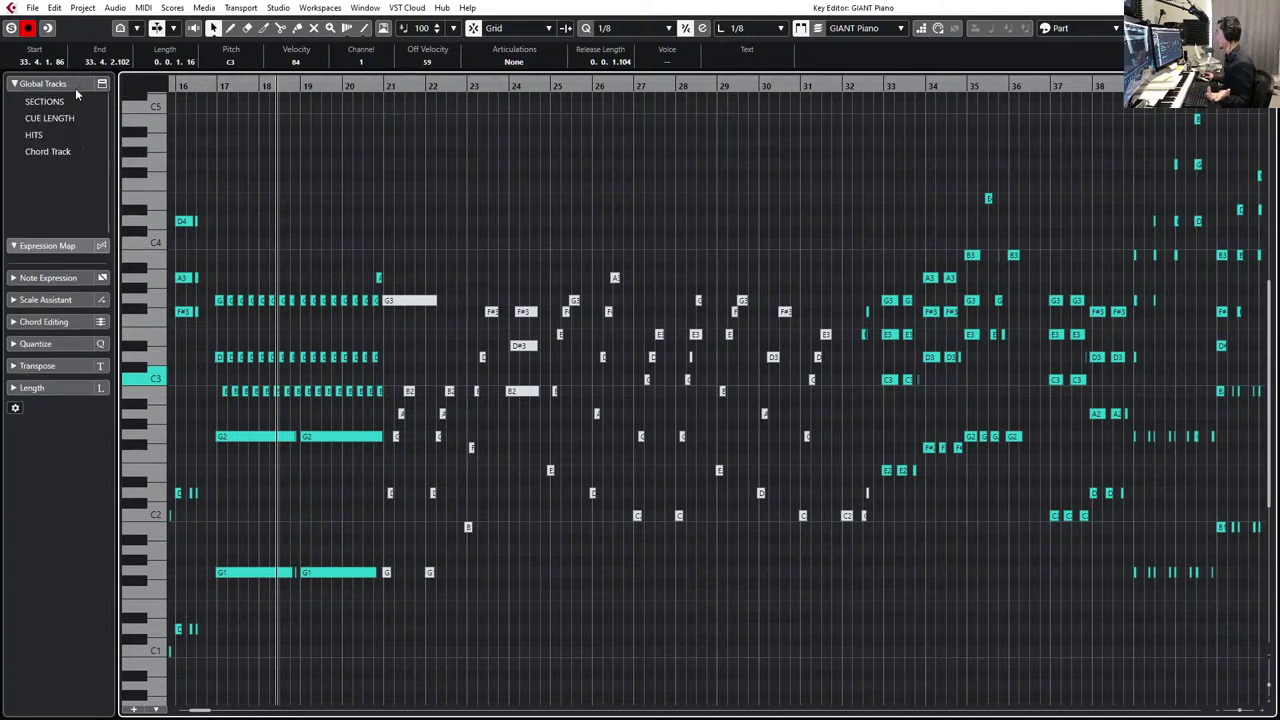
{"action": "left_click", "coordinate": [13, 152]}
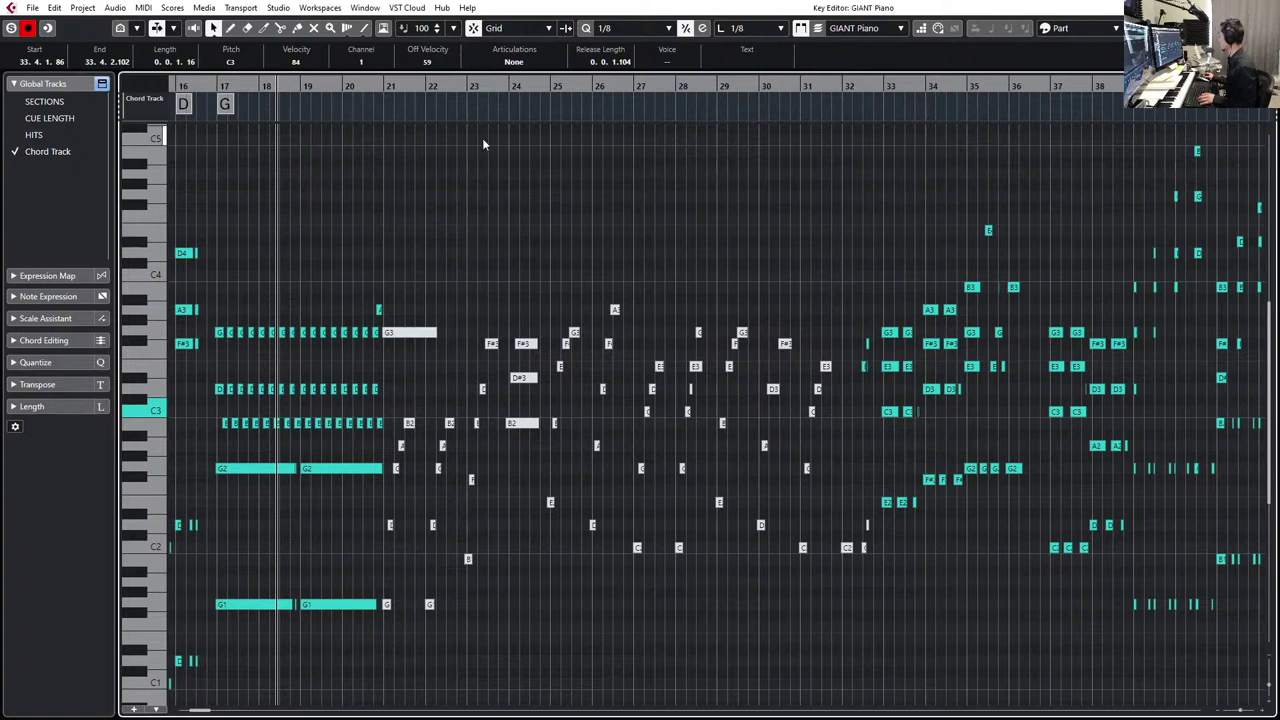
- Add a chord event at bar 21 on the Chord Track and set it to G major
{"action": "scroll", "coordinate": [482, 140], "scroll_direction": "left", "scroll_amount": 4}
{"action": "scroll", "coordinate": [482, 145], "scroll_direction": "left", "scroll_amount": 4}
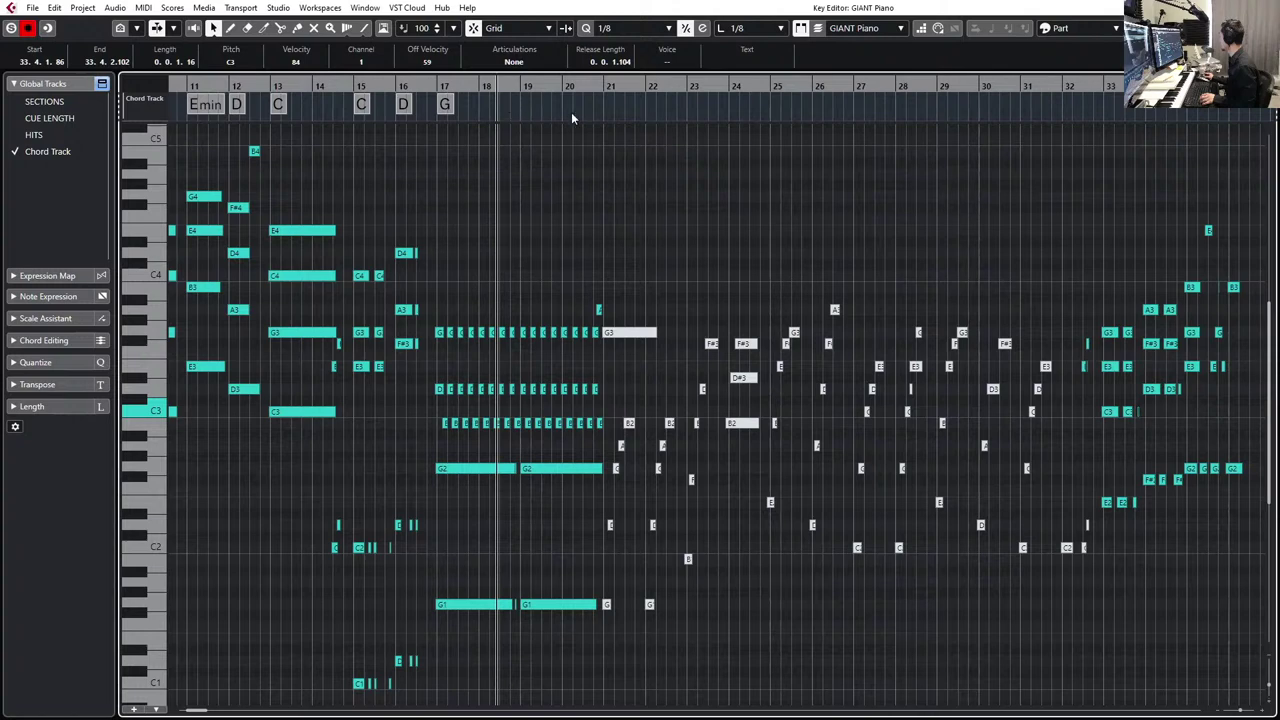
{"action": "left_click", "coordinate": [609, 107]}
{"action": "left_click", "coordinate": [608, 106]}
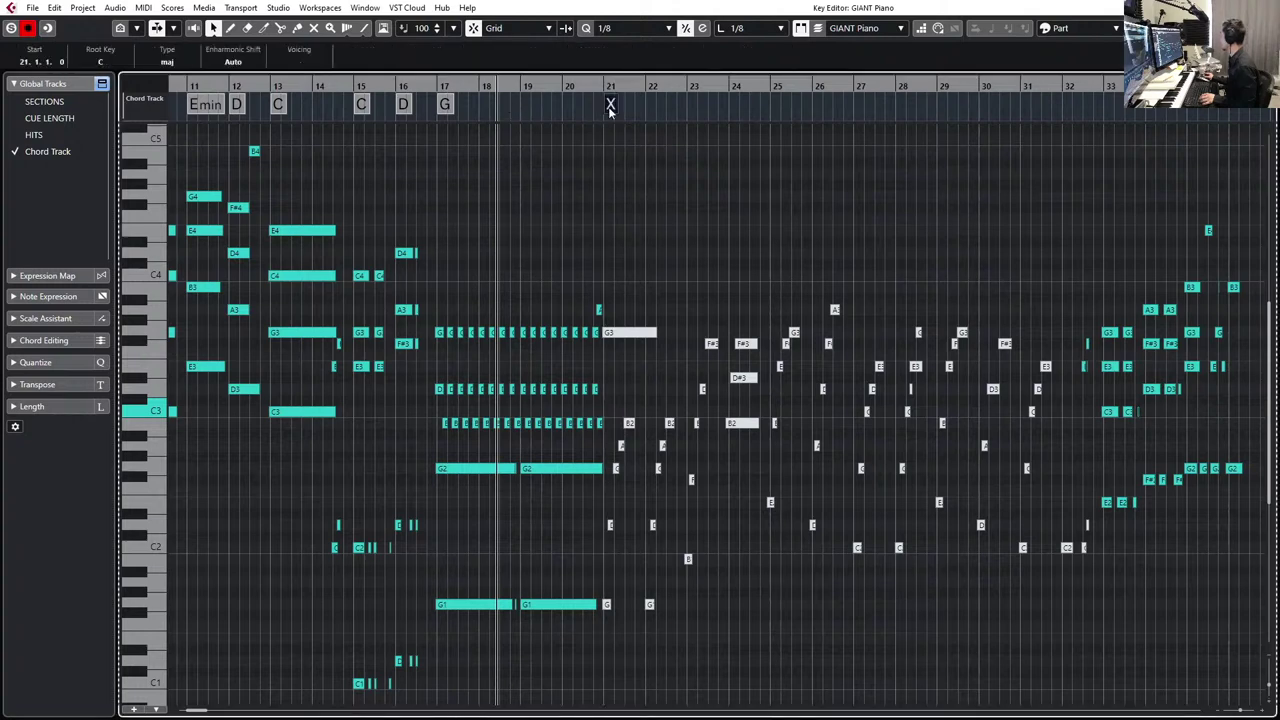
{"action": "scroll", "coordinate": [612, 110], "scroll_direction": "right", "scroll_amount": 4}
{"action": "double_click", "coordinate": [500, 106]}
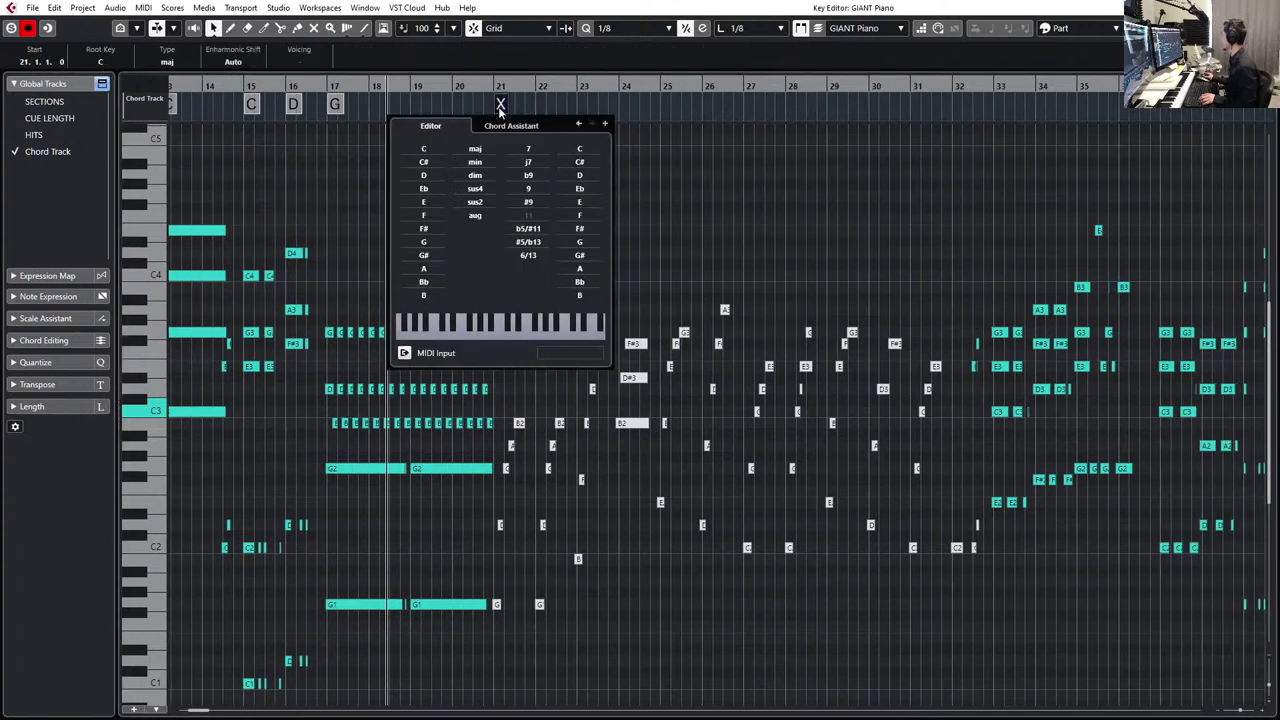
{"action": "left_click", "coordinate": [424, 242]}
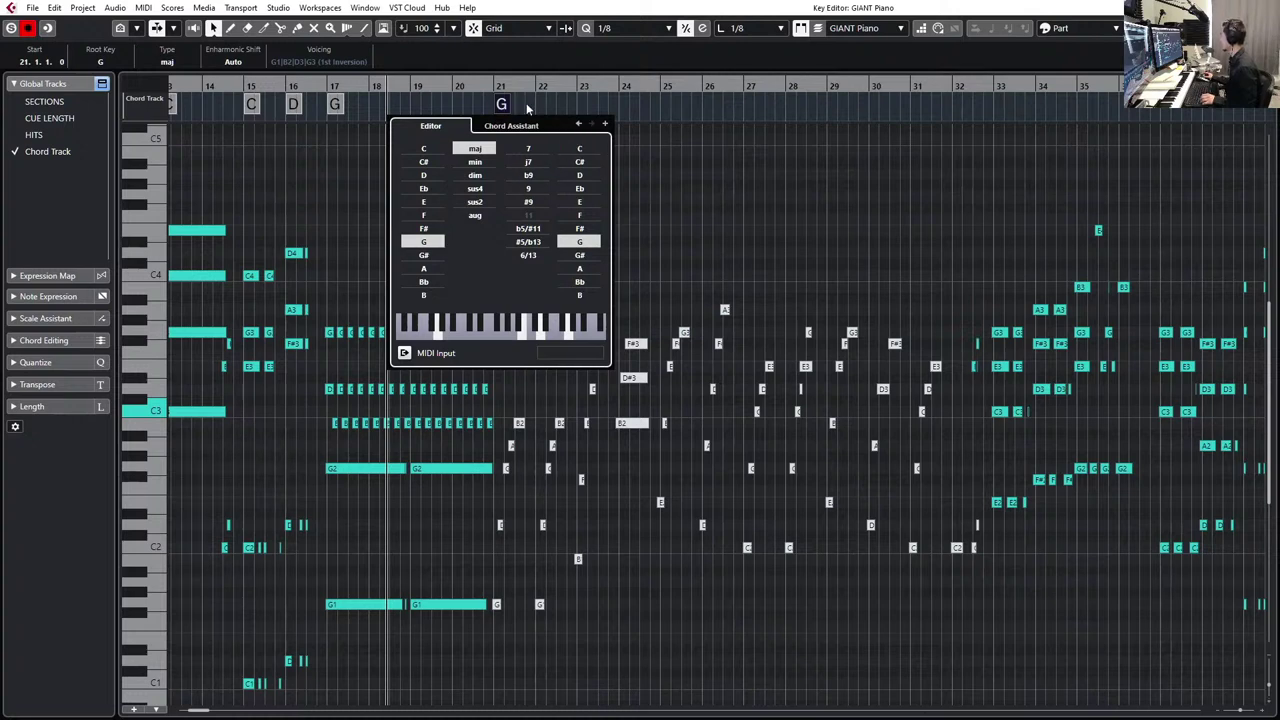
{"action": "left_click", "coordinate": [560, 107]}
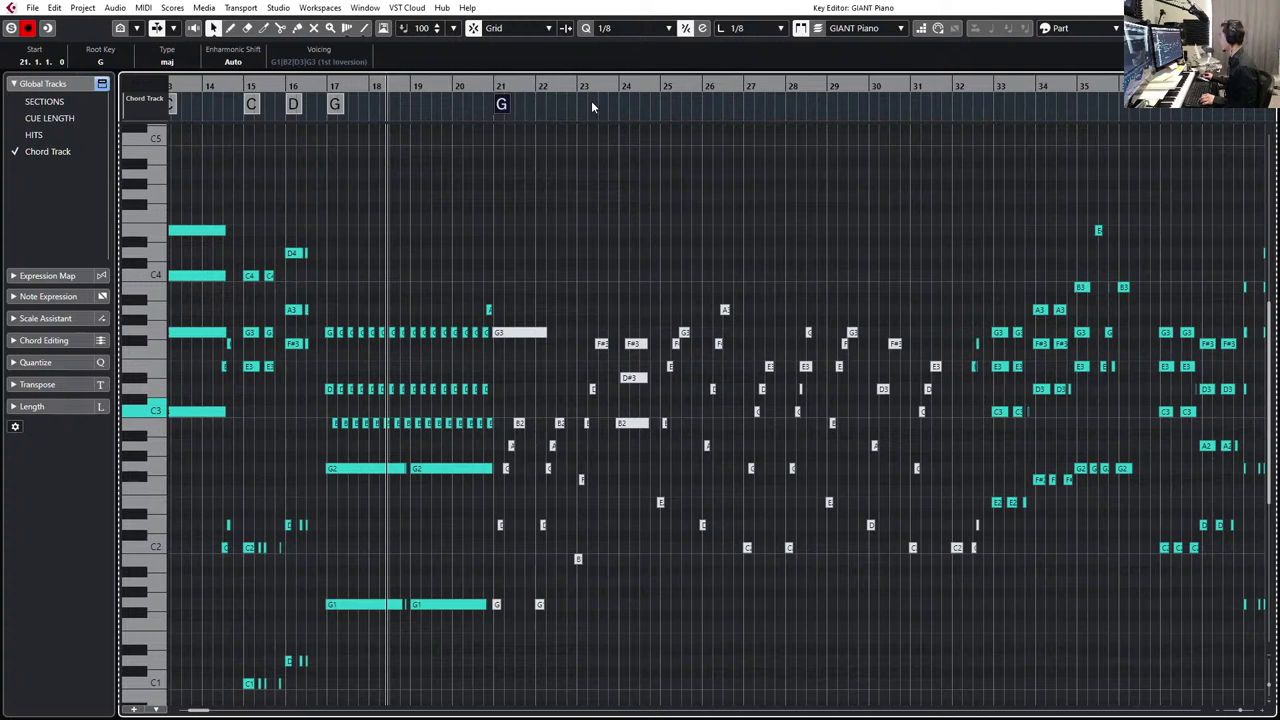
- Add a chord event at bar 23 on the Chord Track and set it to B minor
{"action": "left_click", "coordinate": [583, 105]}
{"action": "double_click", "coordinate": [586, 106]}
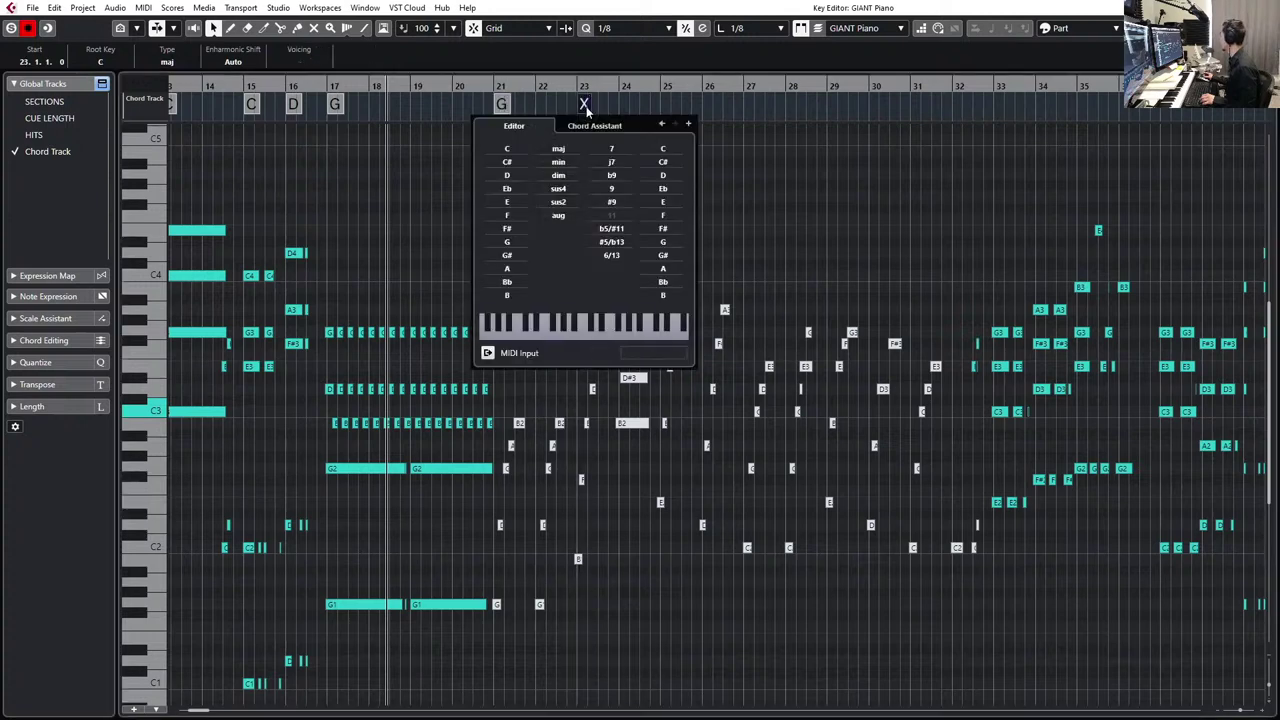
{"action": "left_click", "coordinate": [507, 295]}
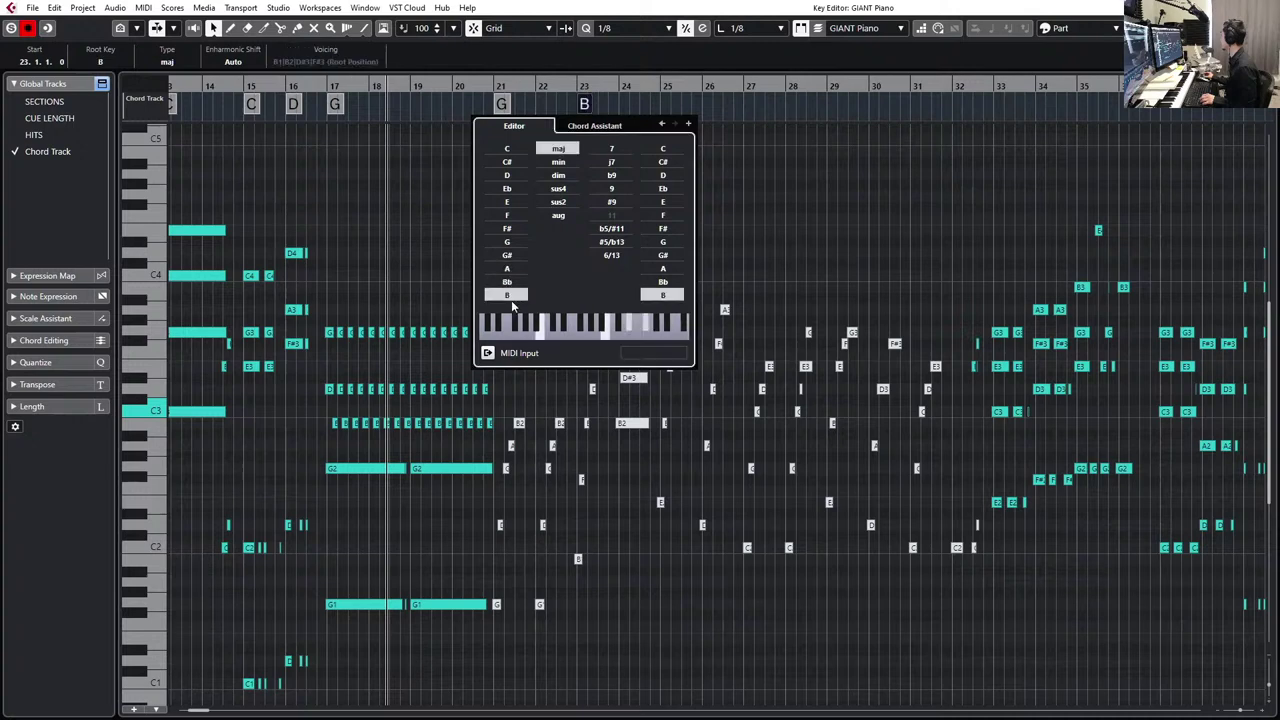
{"action": "left_click", "coordinate": [560, 162]}
{"action": "left_click", "coordinate": [620, 90]}
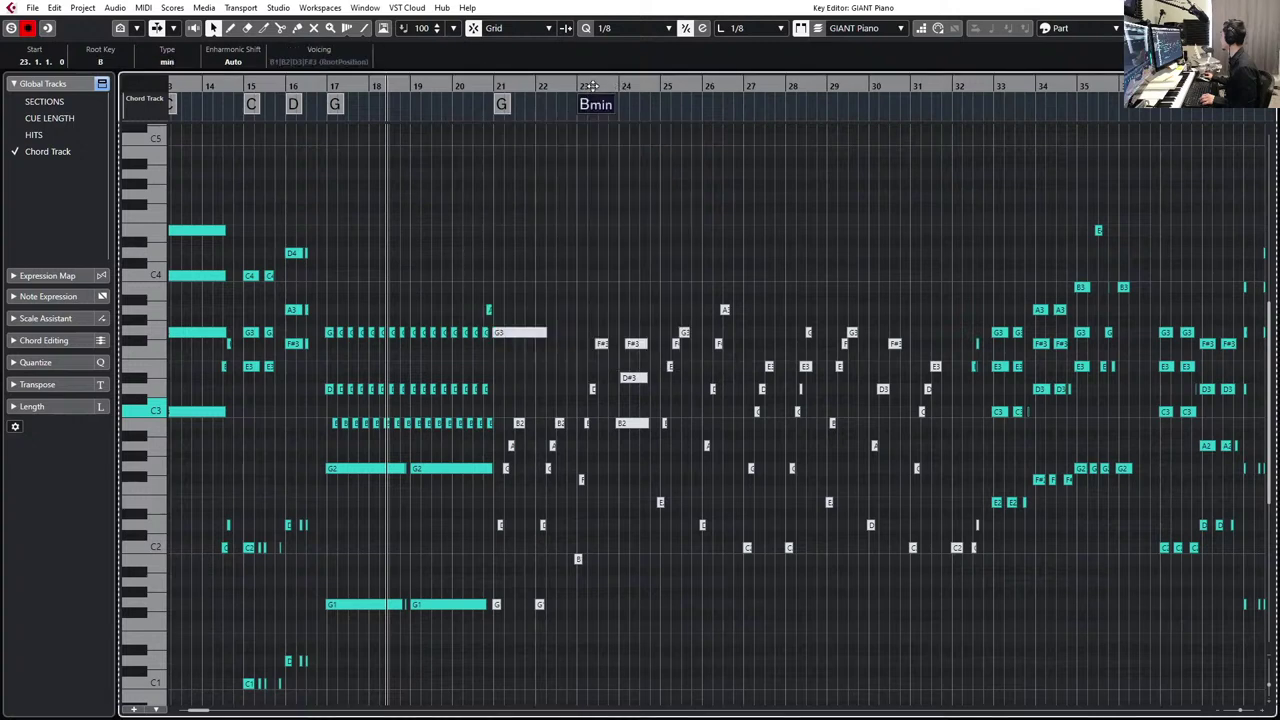
- Play back the piano from bar 23, add a chord event just before bar 25 on the Chord Track, and set it to E minor
{"action": "left_click", "coordinate": [574, 88]}
{"action": "key", "text": "f"}
{"action": "key", "text": "space"}
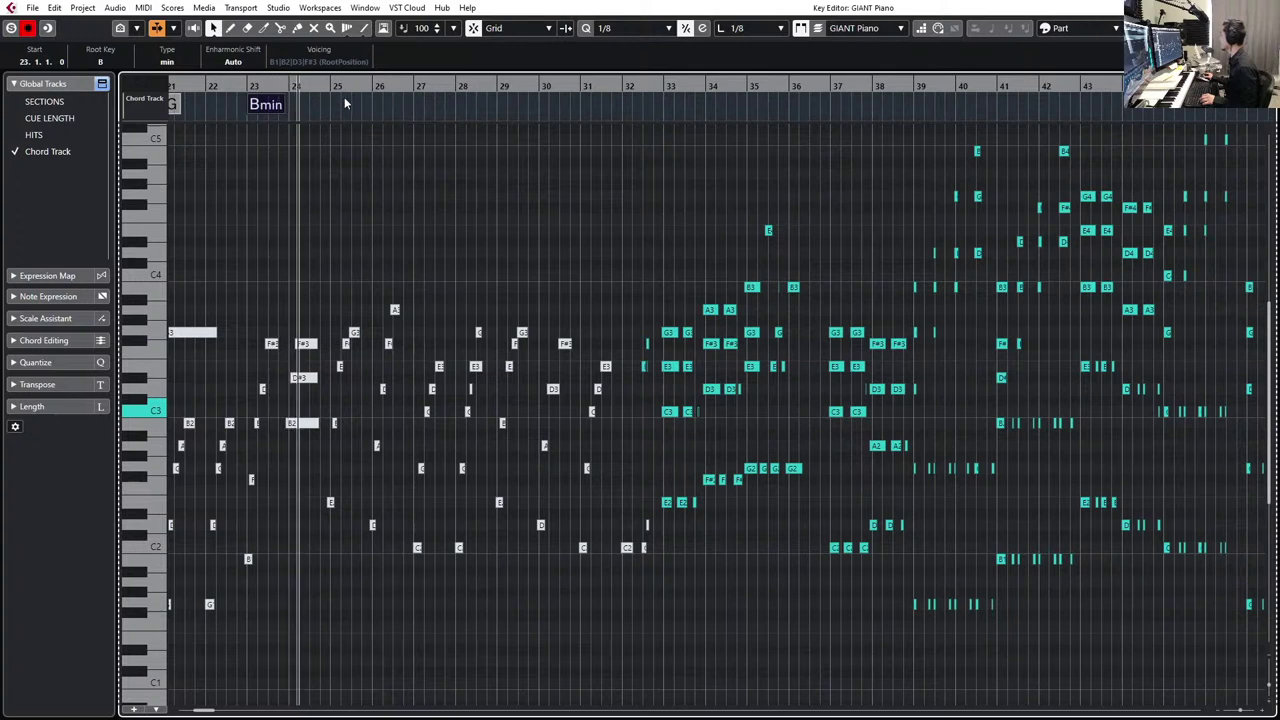
{"action": "key", "text": "space"}
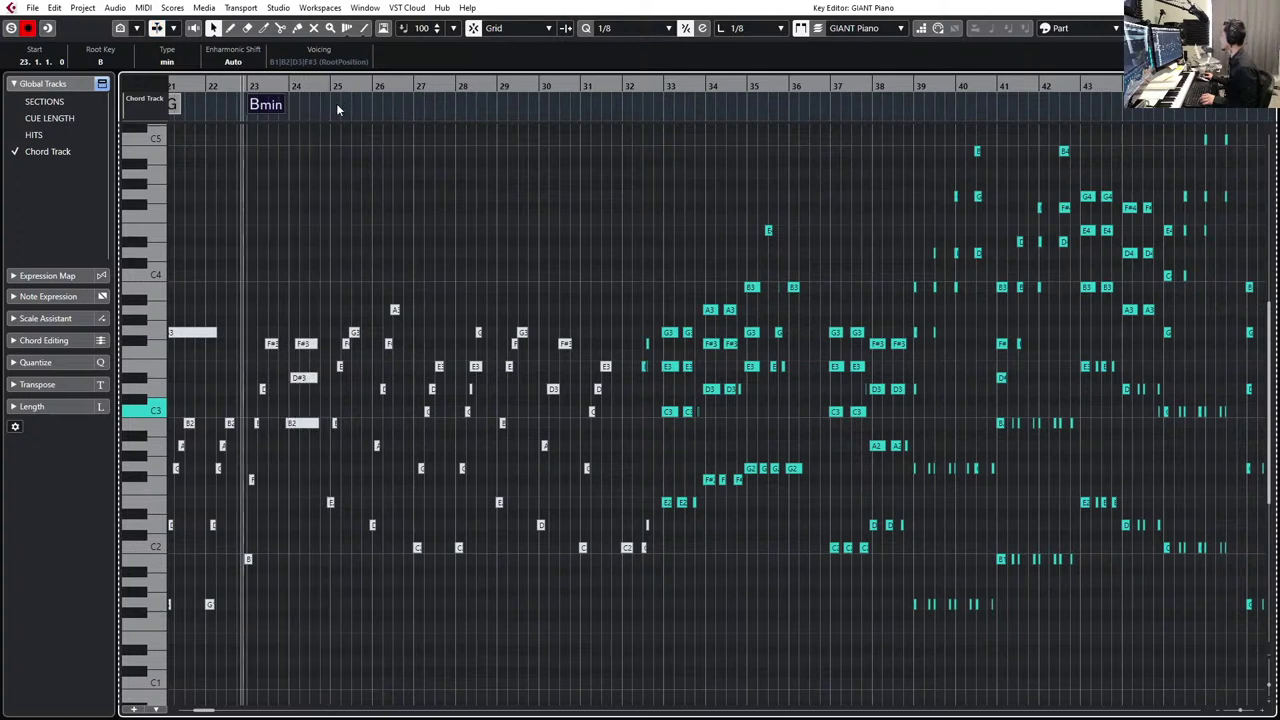
{"action": "left_click", "coordinate": [340, 104]}
{"action": "left_click_drag", "start_coordinate": [340, 106], "coordinate": [332, 106]}
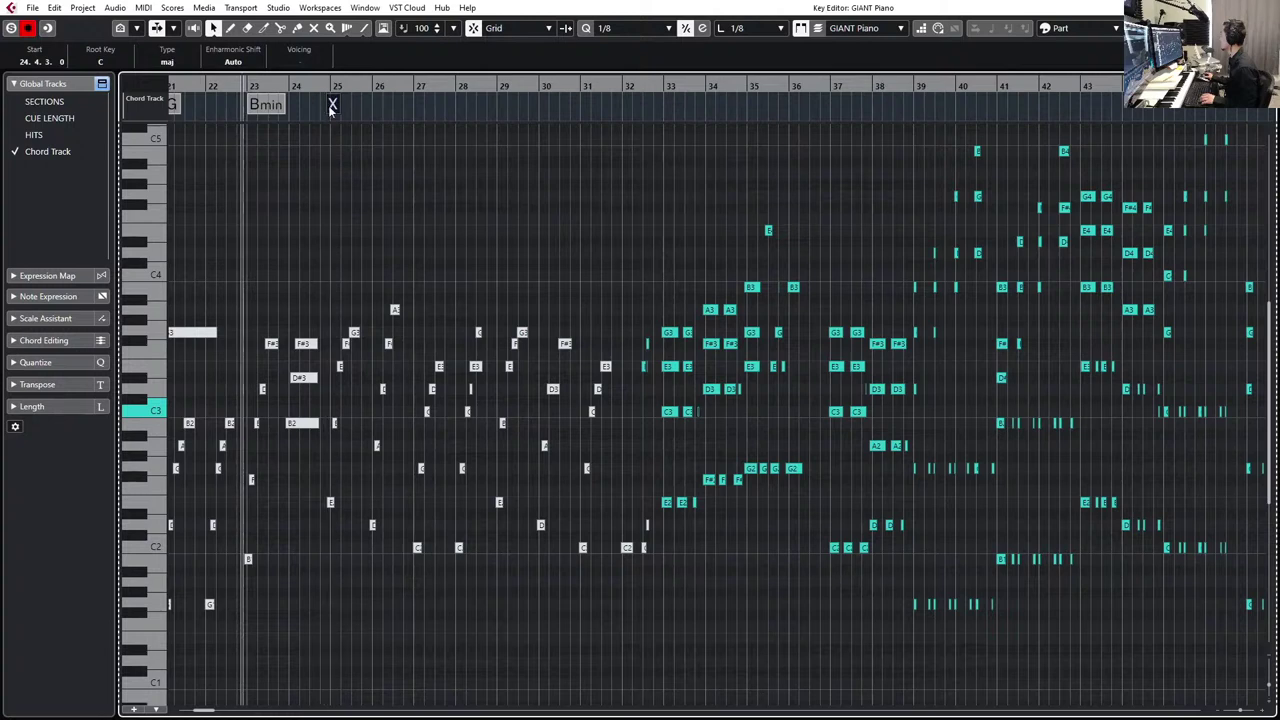
{"action": "double_click", "coordinate": [332, 106]}
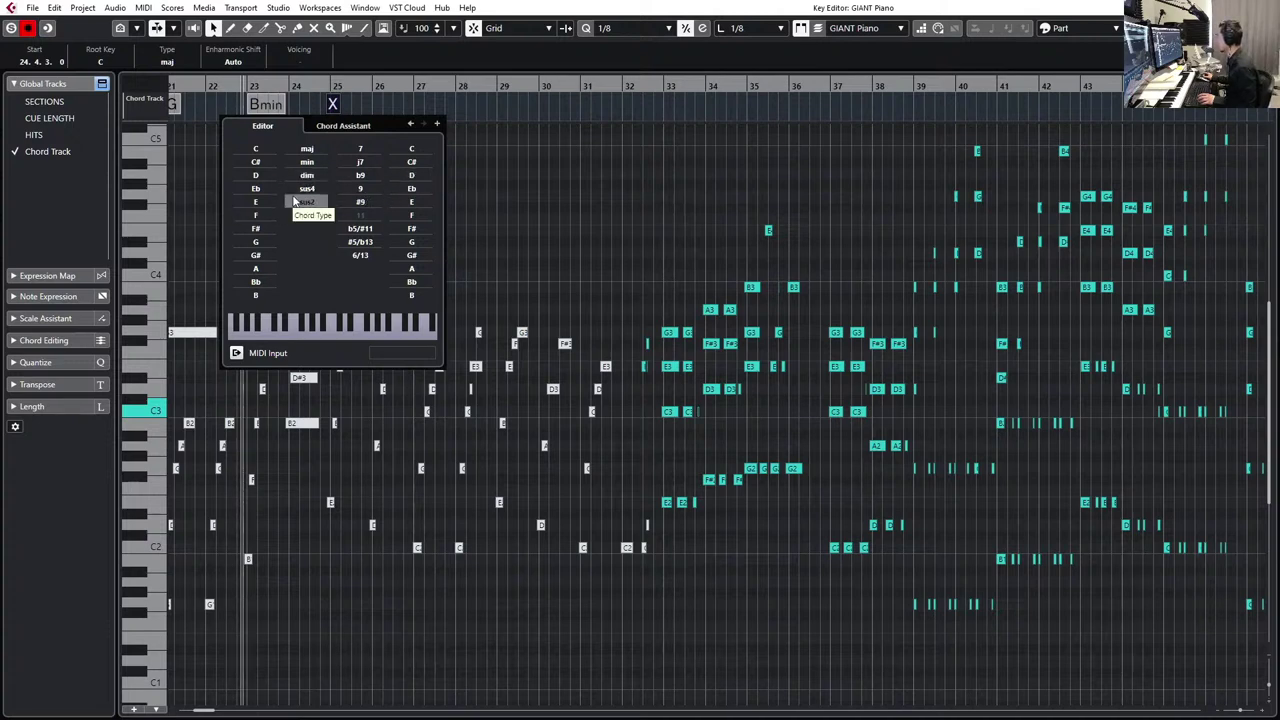
{"action": "left_click", "coordinate": [256, 201]}
{"action": "left_click", "coordinate": [307, 162]}
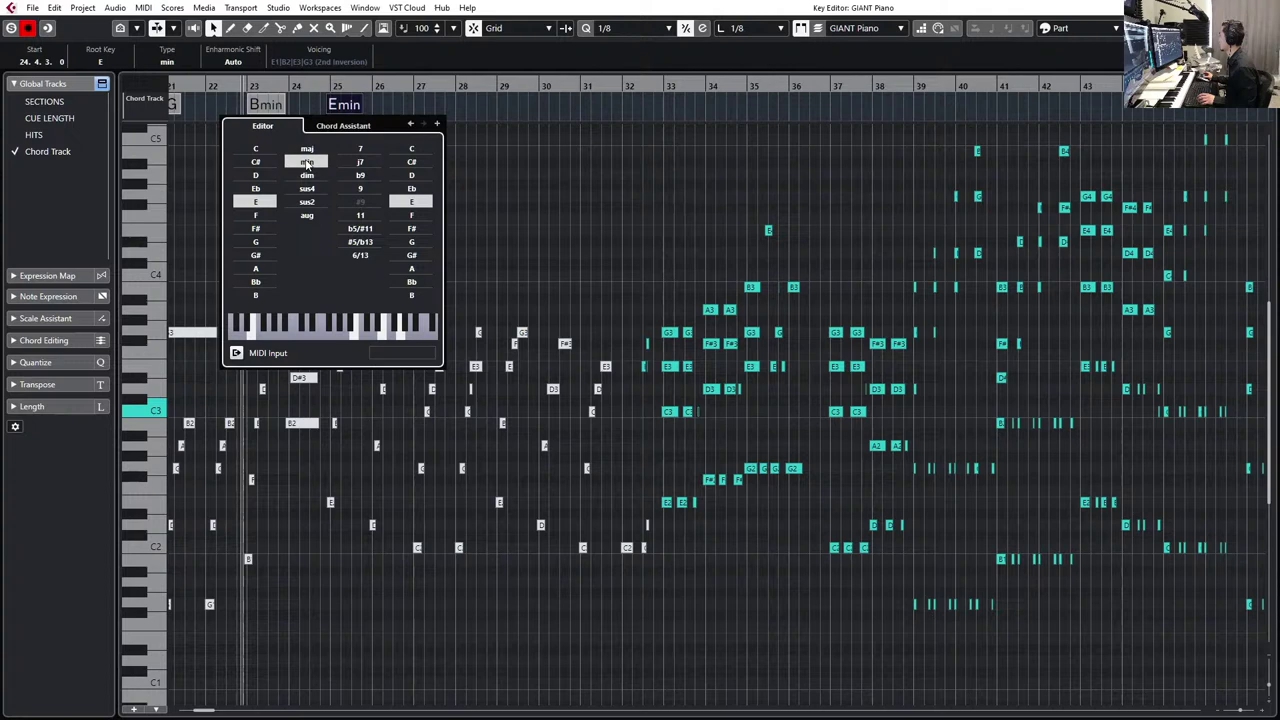
- Add a chord event at bar 26 on the Chord Track and set it to D major
{"action": "left_click", "coordinate": [372, 108]}
{"action": "left_click", "coordinate": [377, 106], "text": "alt"}
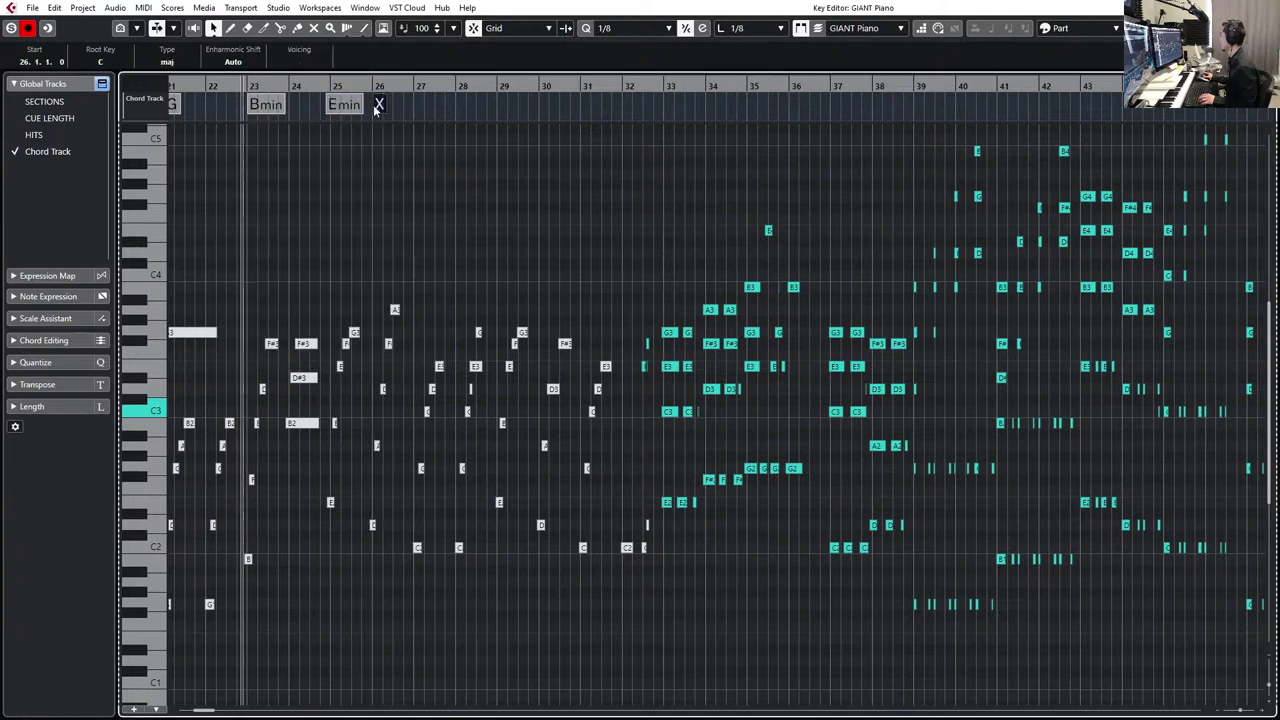
{"action": "double_click", "coordinate": [380, 106]}
{"action": "left_click", "coordinate": [300, 173]}
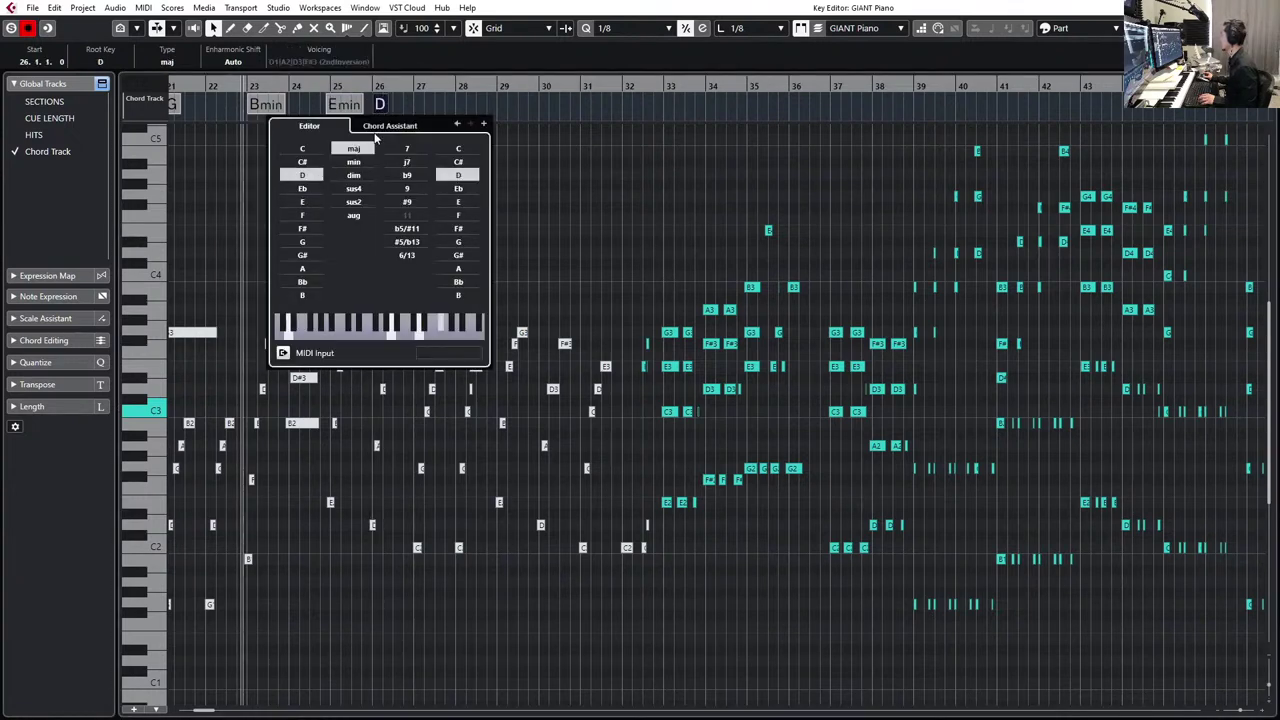
{"action": "left_click", "coordinate": [412, 112]}
- Set the quantize grid to 1/2, then add a chord event at bar 27 on the Chord Track and set it to C major
{"action": "left_click", "coordinate": [420, 108], "text": "alt"}
{"action": "key", "text": "Delete"}
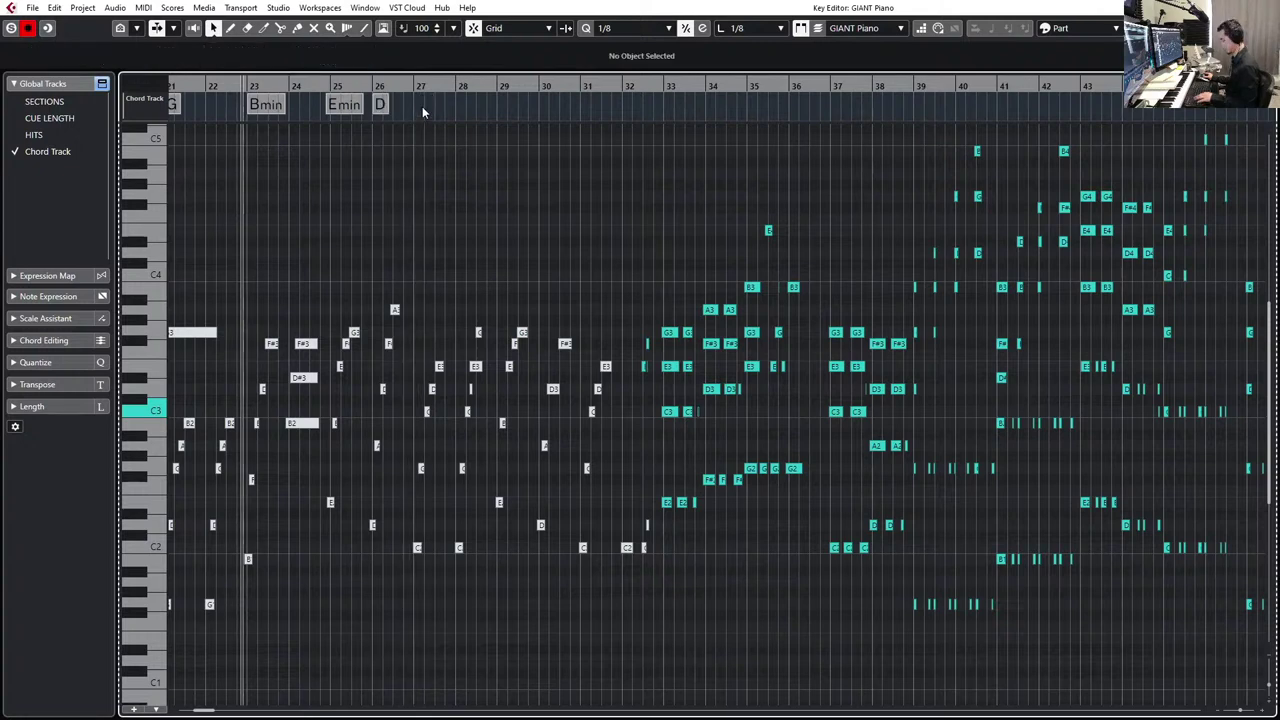
{"action": "key", "text": "alt+2"}
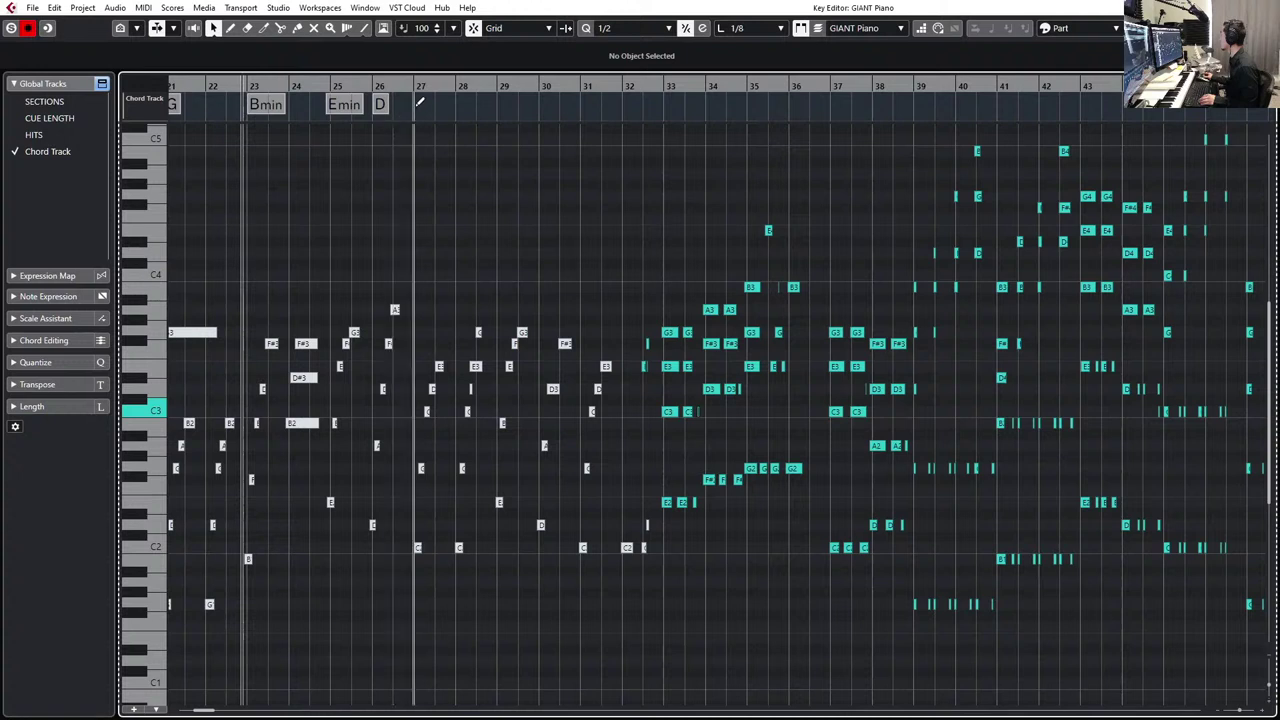
{"action": "left_click", "coordinate": [420, 106], "text": "alt"}
{"action": "double_click", "coordinate": [420, 106]}
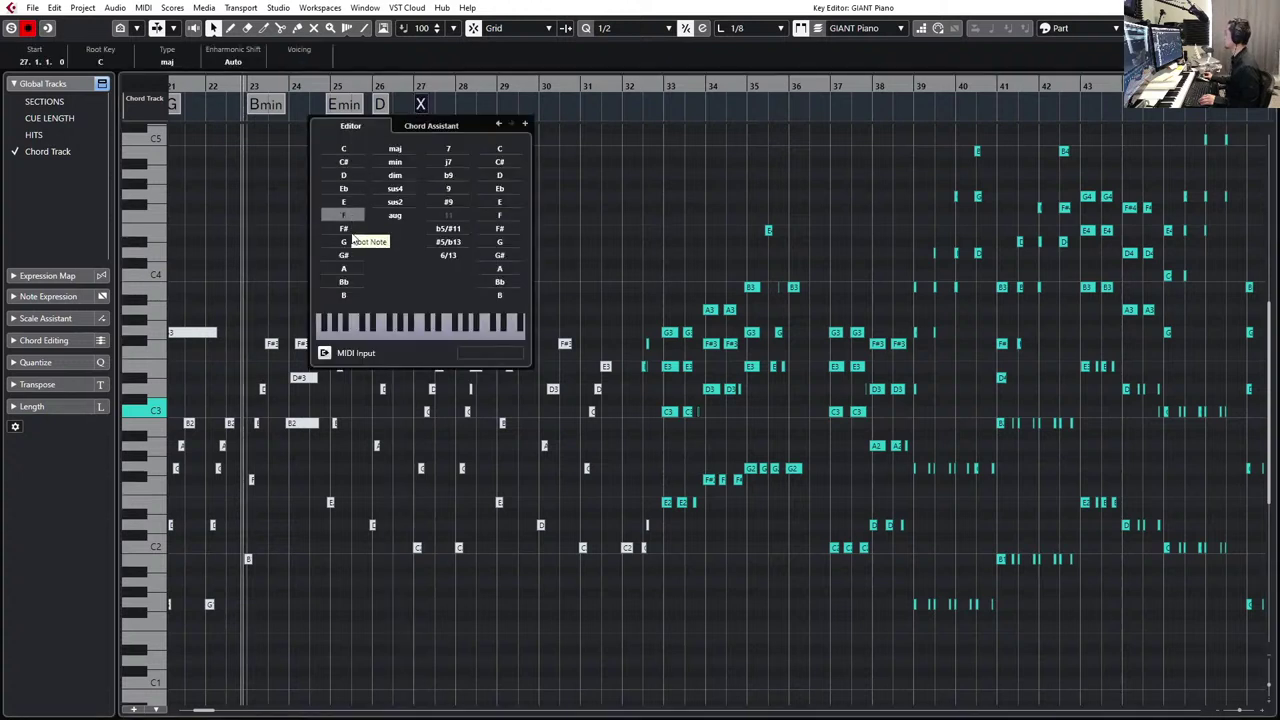
{"action": "left_click", "coordinate": [348, 148]}
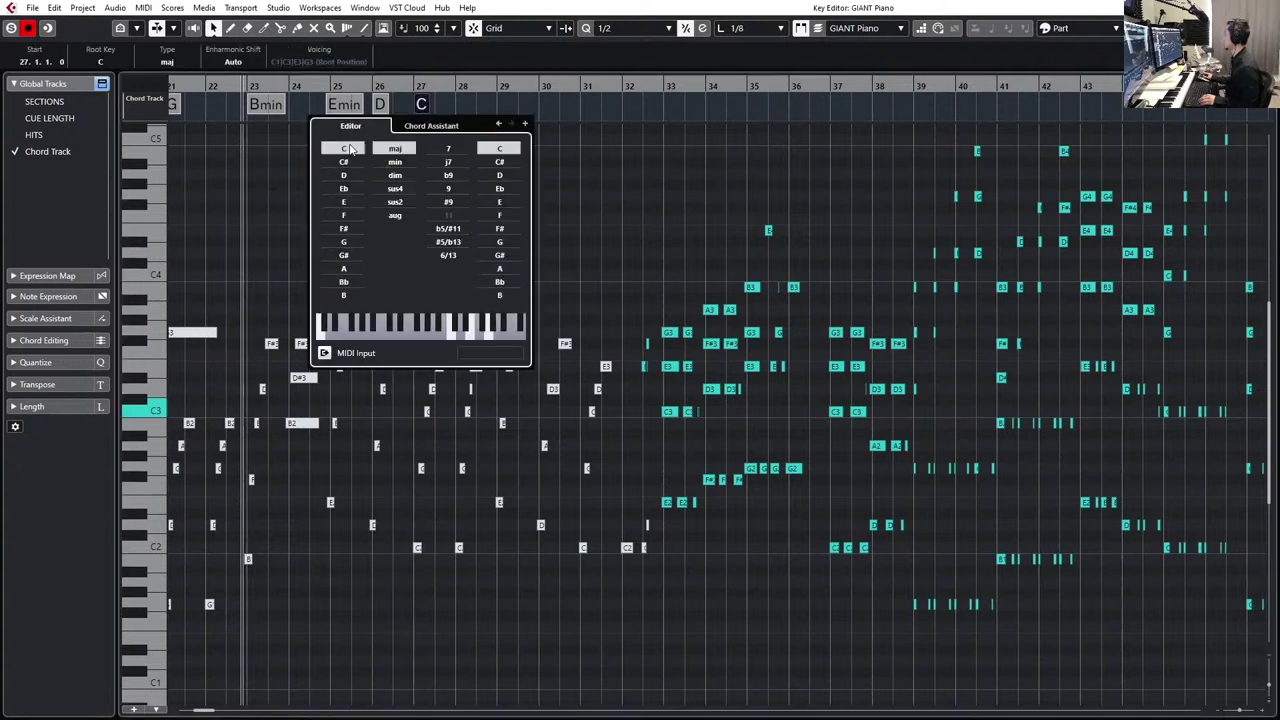
{"action": "left_click", "coordinate": [462, 105], "text": "alt"}
{"action": "double_click", "coordinate": [462, 105]}
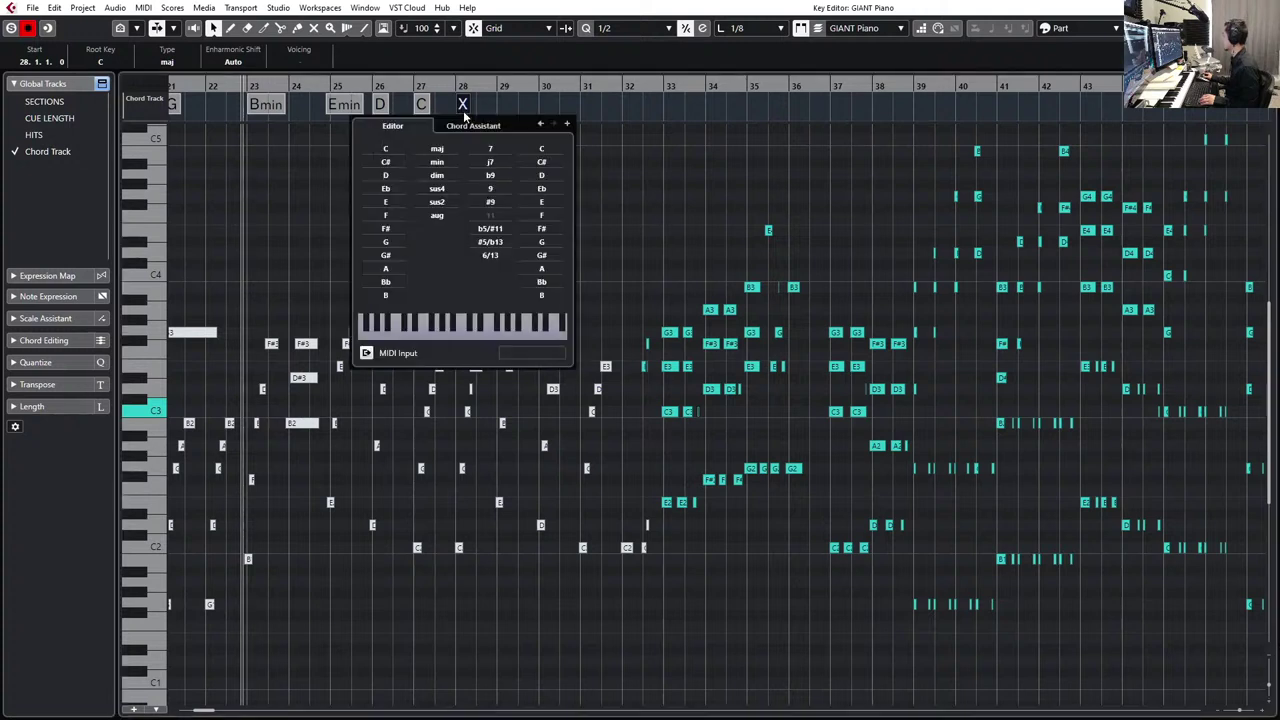
{"action": "key", "text": "Escape"}
{"action": "key", "text": "Delete"}
- Copy the E minor, D and C chord events to start around bar 28, and align the original E minor with bar 25
{"action": "mouse_move", "coordinate": [450, 112]}
{"action": "left_mouse_down"}
{"action": "mouse_move", "coordinate": [326, 100]}
{"action": "mouse_move", "coordinate": [455, 105]}
{"action": "left_mouse_up"}
{"action": "left_click", "coordinate": [365, 106]}
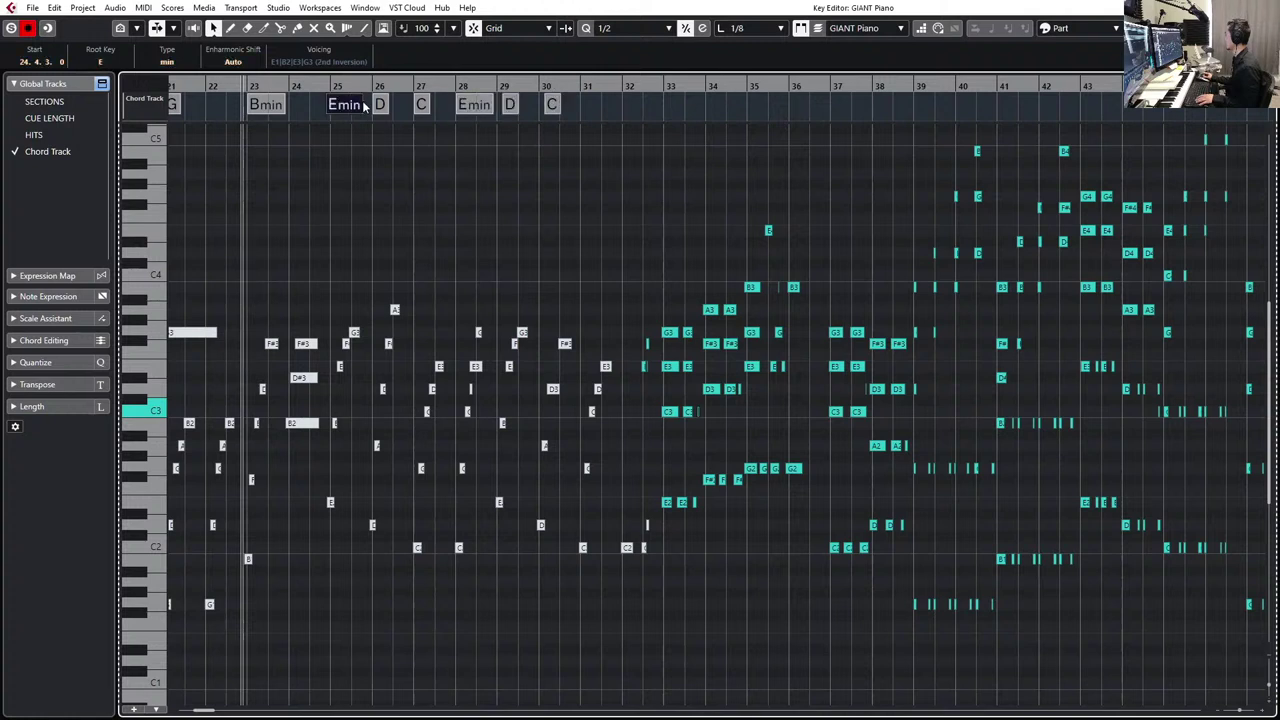
{"action": "left_click_drag", "start_coordinate": [356, 107], "coordinate": [360, 107]}
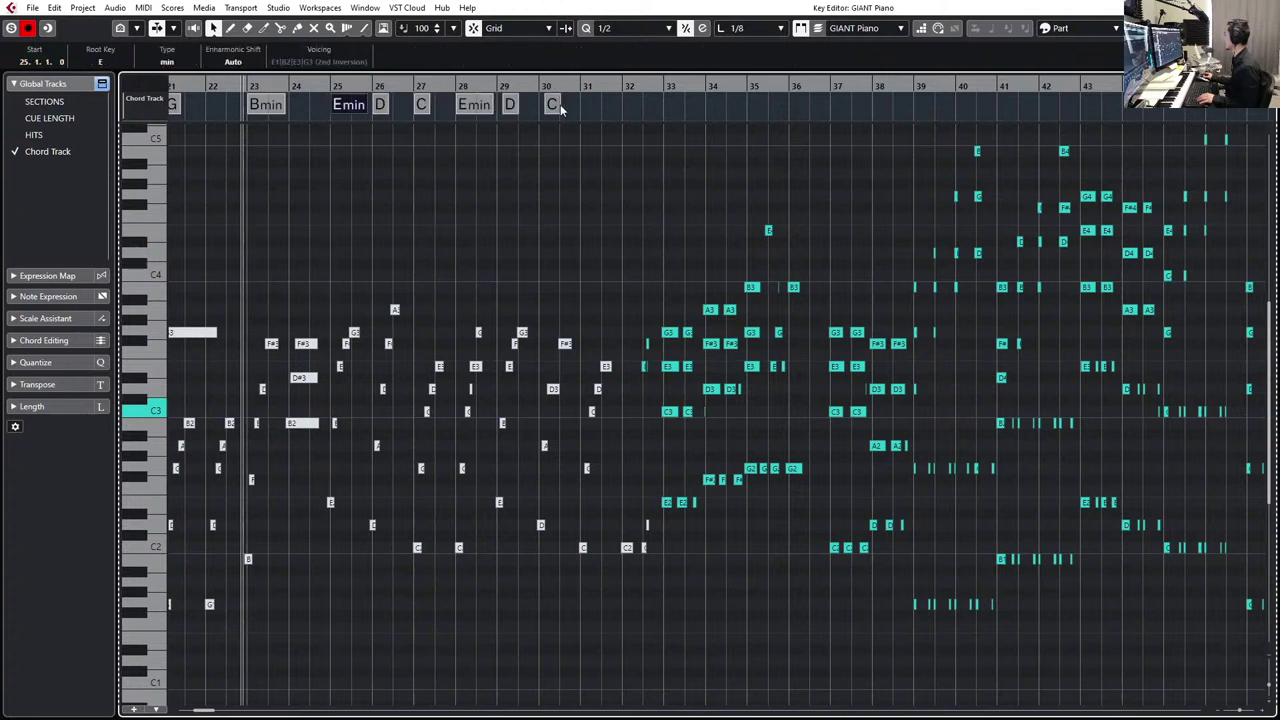
- Move the copied E minor, D and C chord events to bars 29, 30 and 31, checking them against the piano playback
{"action": "key", "text": "space"}
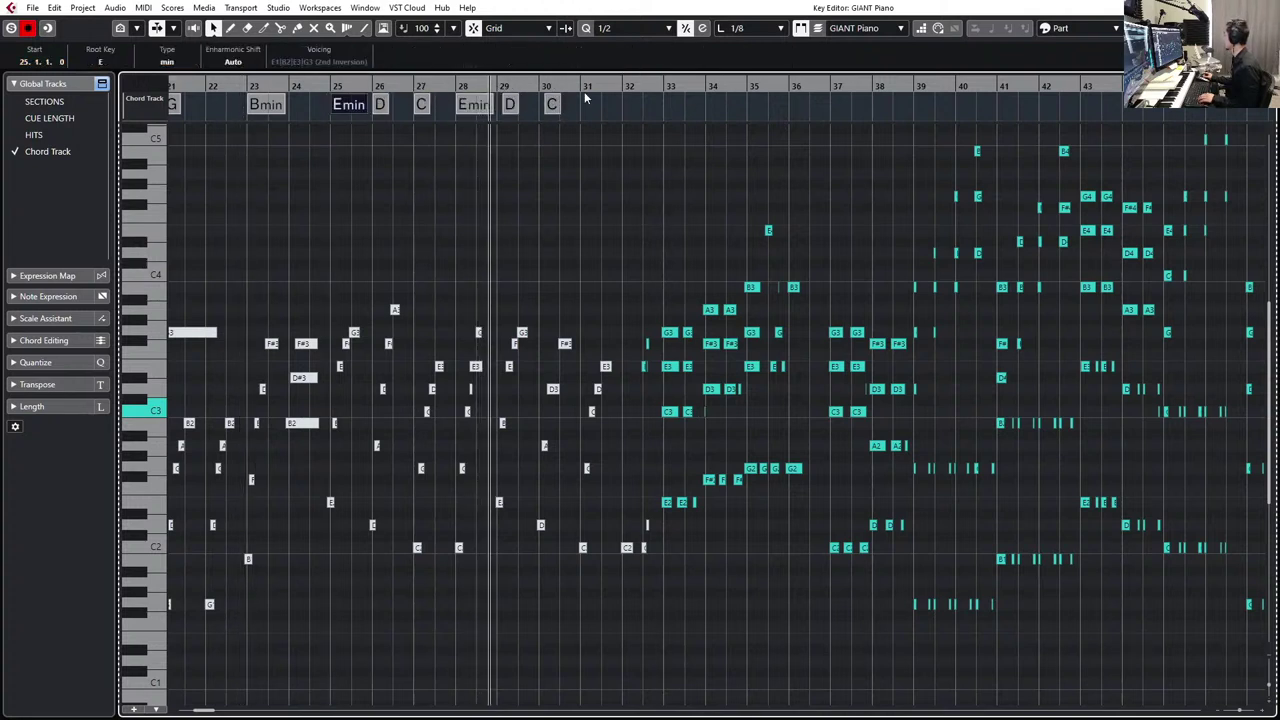
{"action": "left_click_drag", "start_coordinate": [480, 106], "coordinate": [521, 106]}
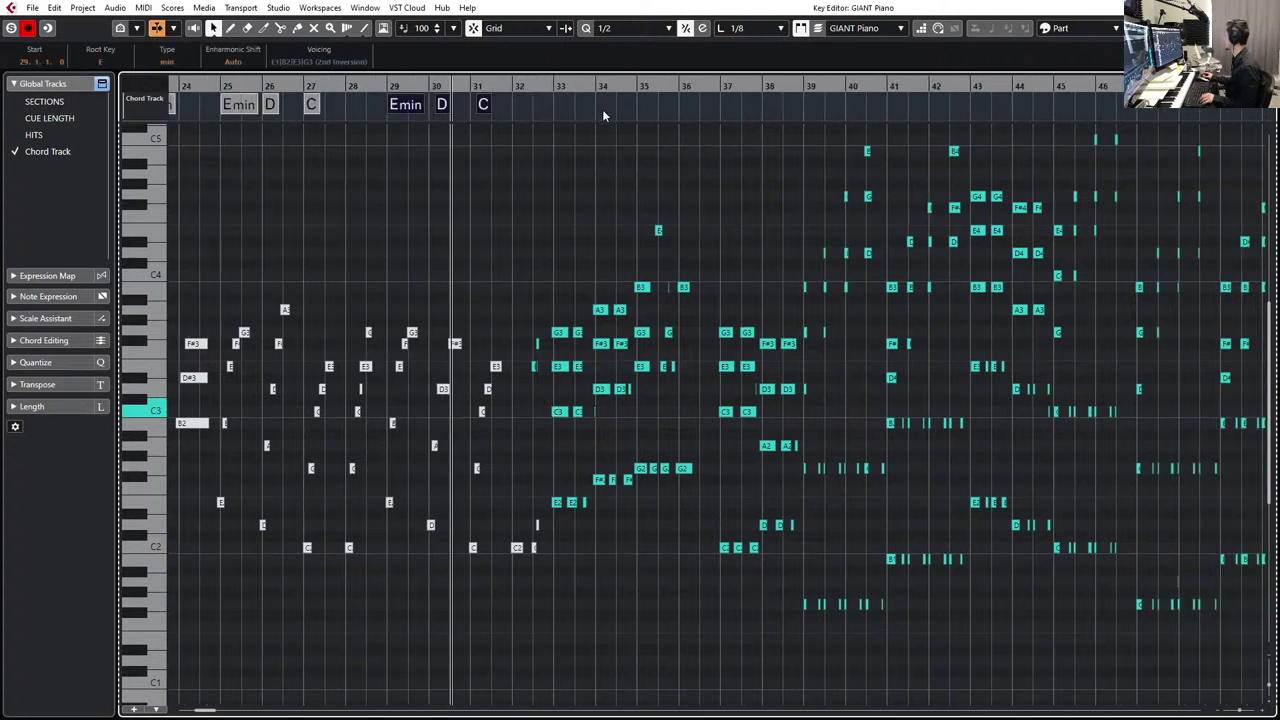
{"action": "scroll", "coordinate": [602, 109], "scroll_direction": "right", "scroll_amount": 3}
{"action": "left_click_drag", "start_coordinate": [441, 105], "coordinate": [436, 105]}
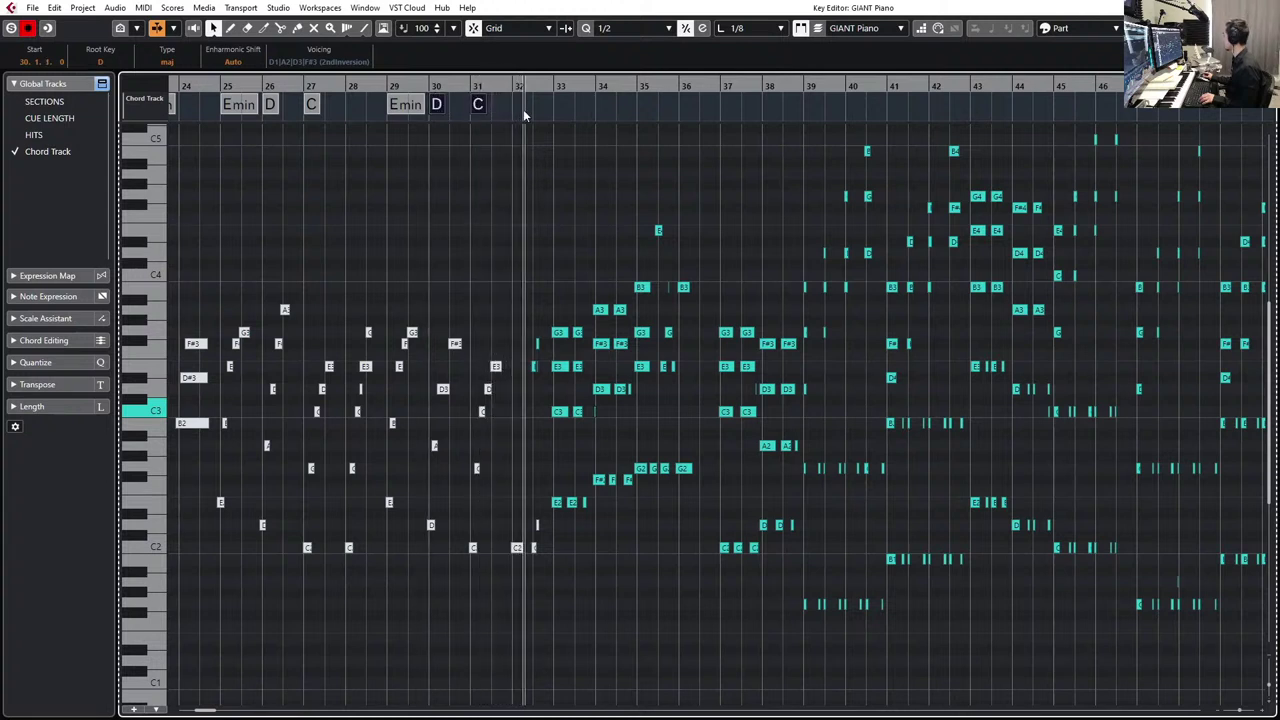
{"action": "key", "text": "space"}
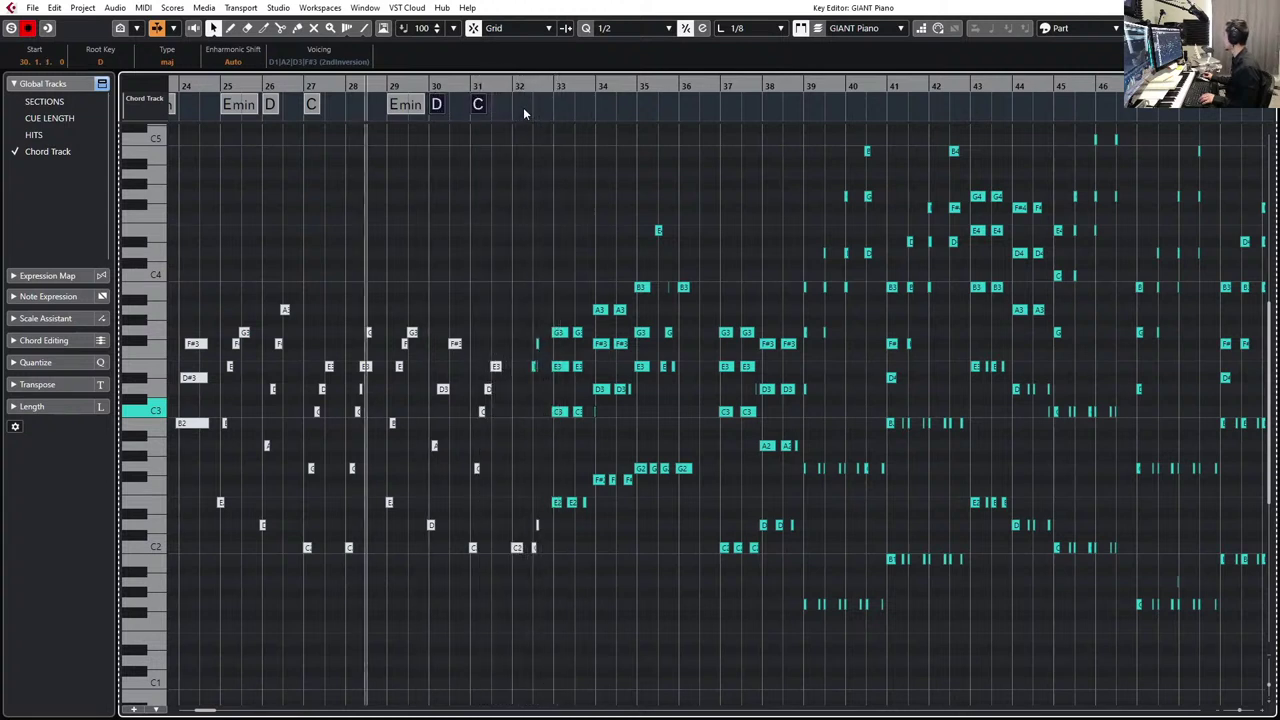
- Copy the C major chord event to bar 33 and the D major chord event to bar 34 on the Chord Track
{"action": "left_click", "coordinate": [467, 110]}
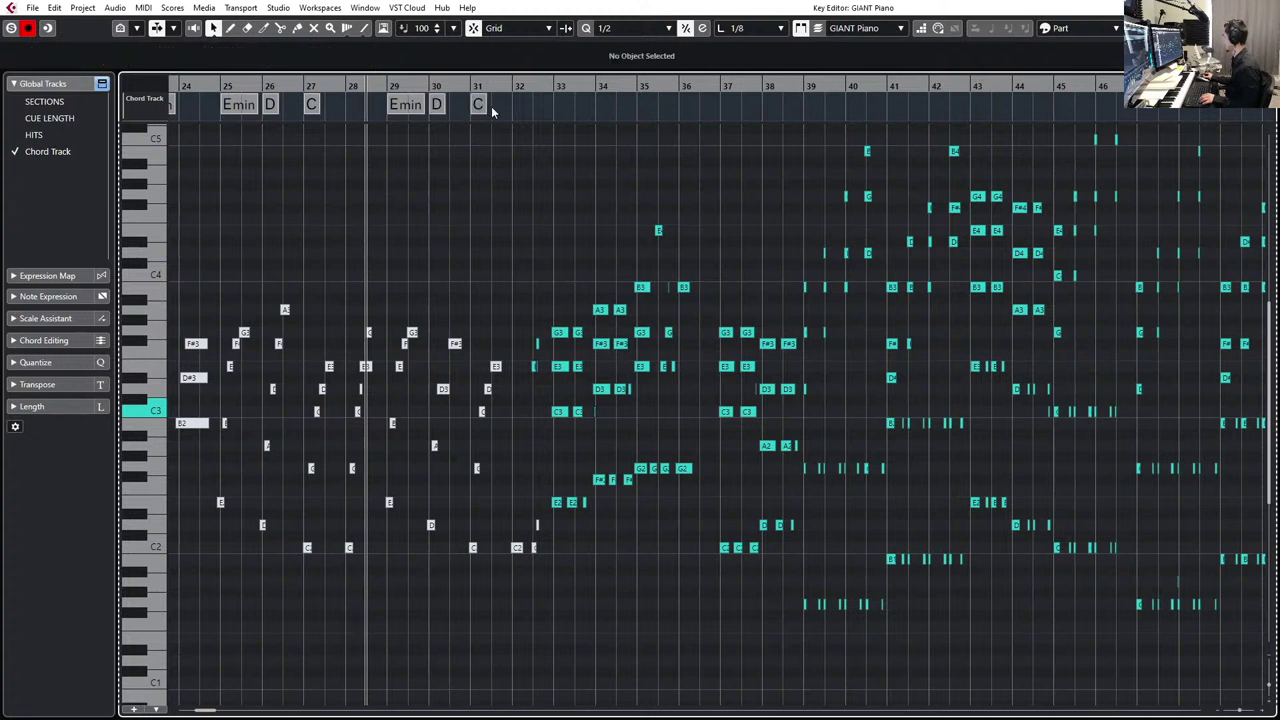
{"action": "left_click_drag", "start_coordinate": [480, 105], "coordinate": [560, 106]}
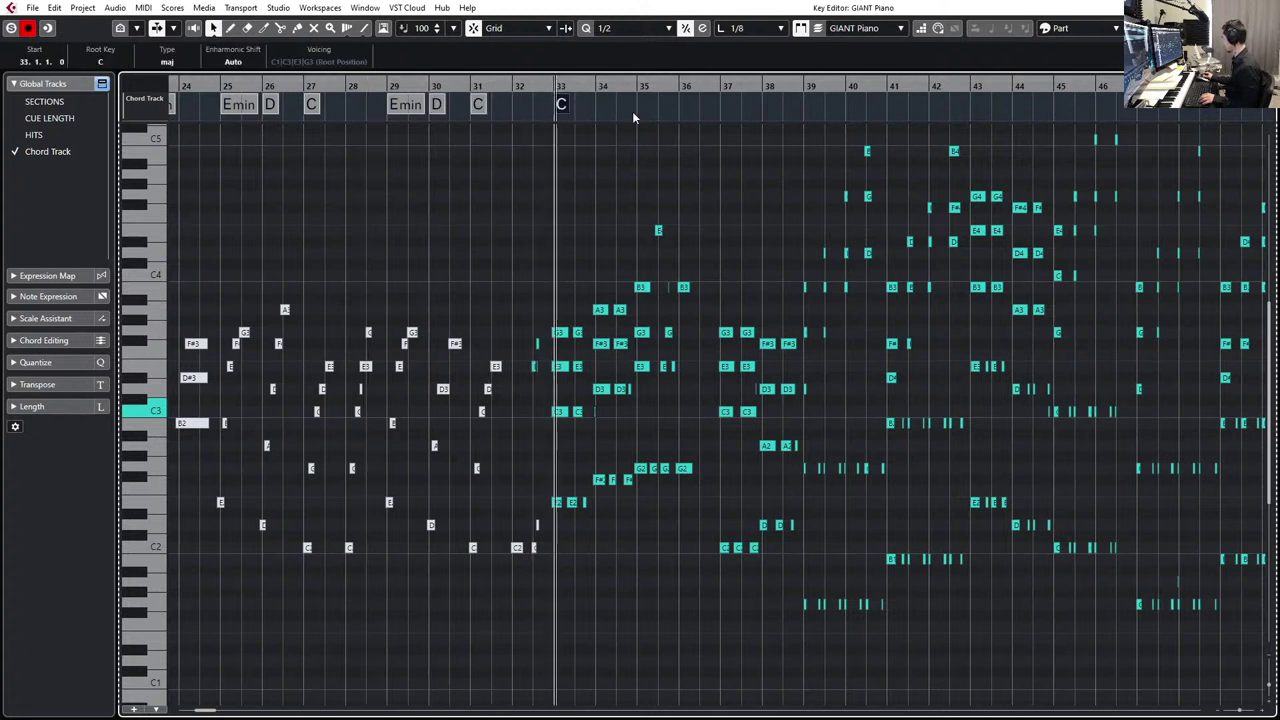
{"action": "key", "text": "space"}
{"action": "left_click", "coordinate": [520, 107]}
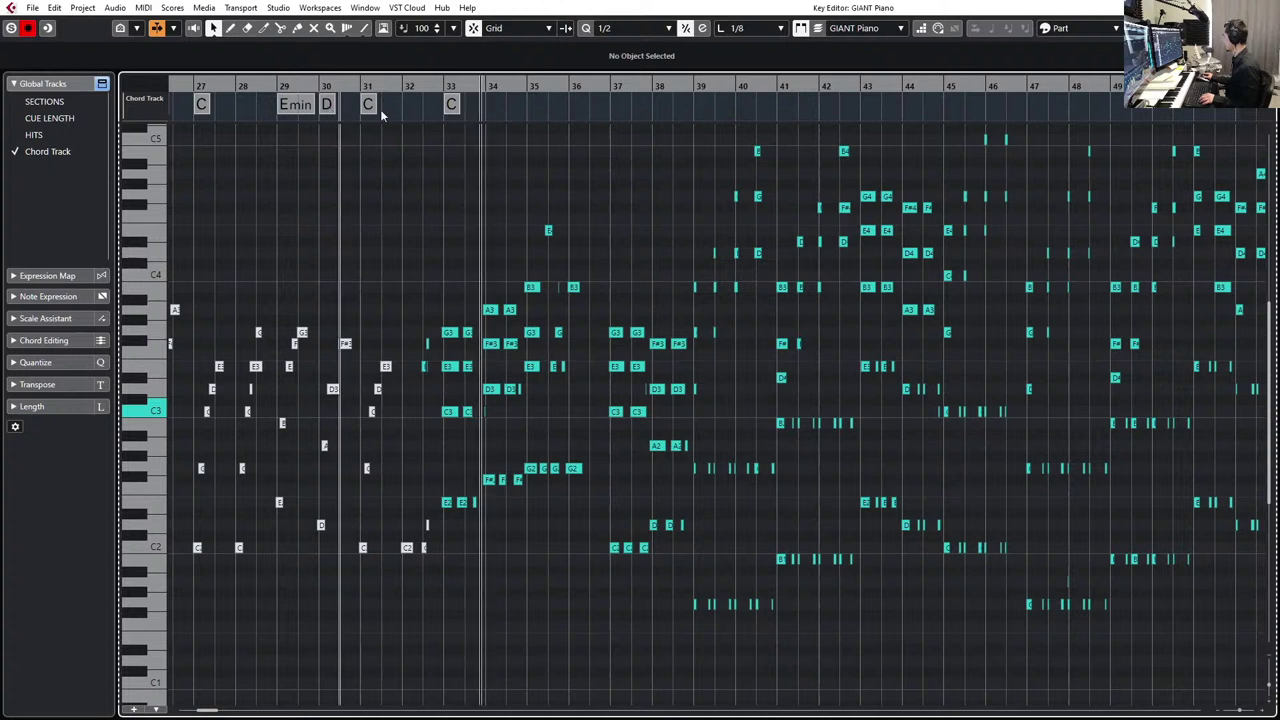
{"action": "left_click", "coordinate": [483, 107]}
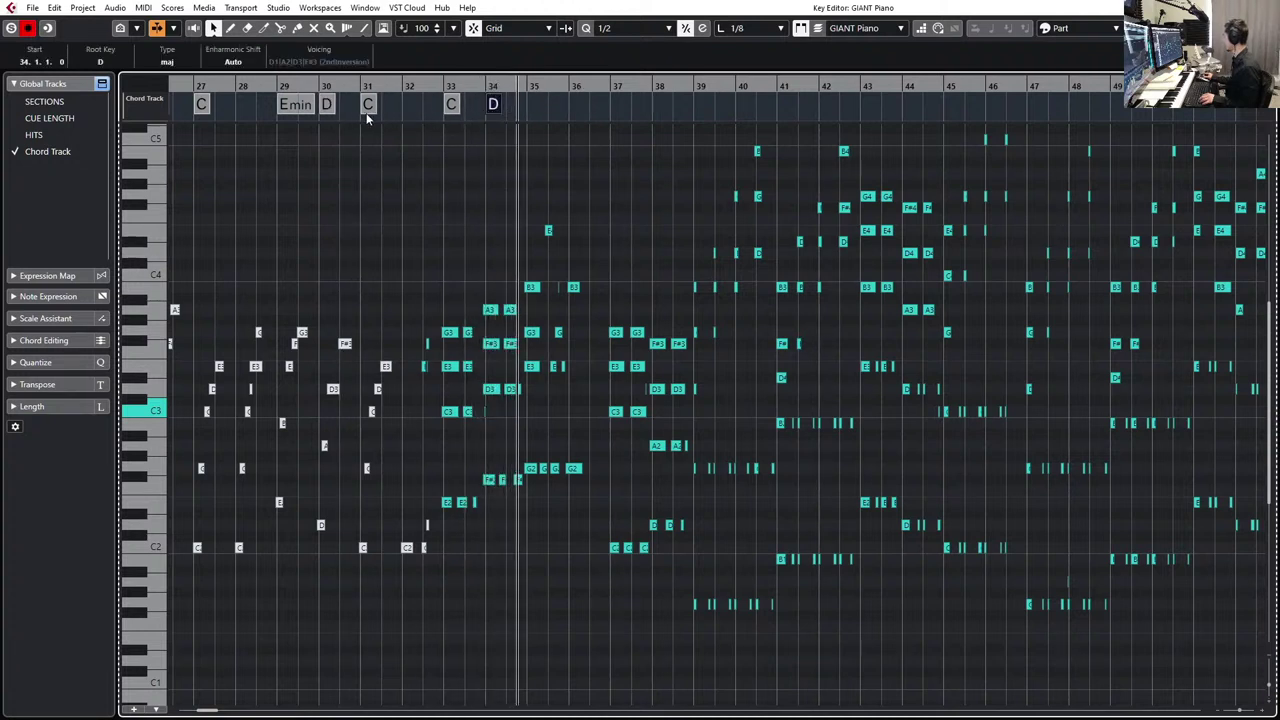
{"action": "key", "text": "space"}
- Add a chord event at bar 35, set it to G major, and play back the passage from bar 33
{"action": "left_click", "coordinate": [532, 106]}
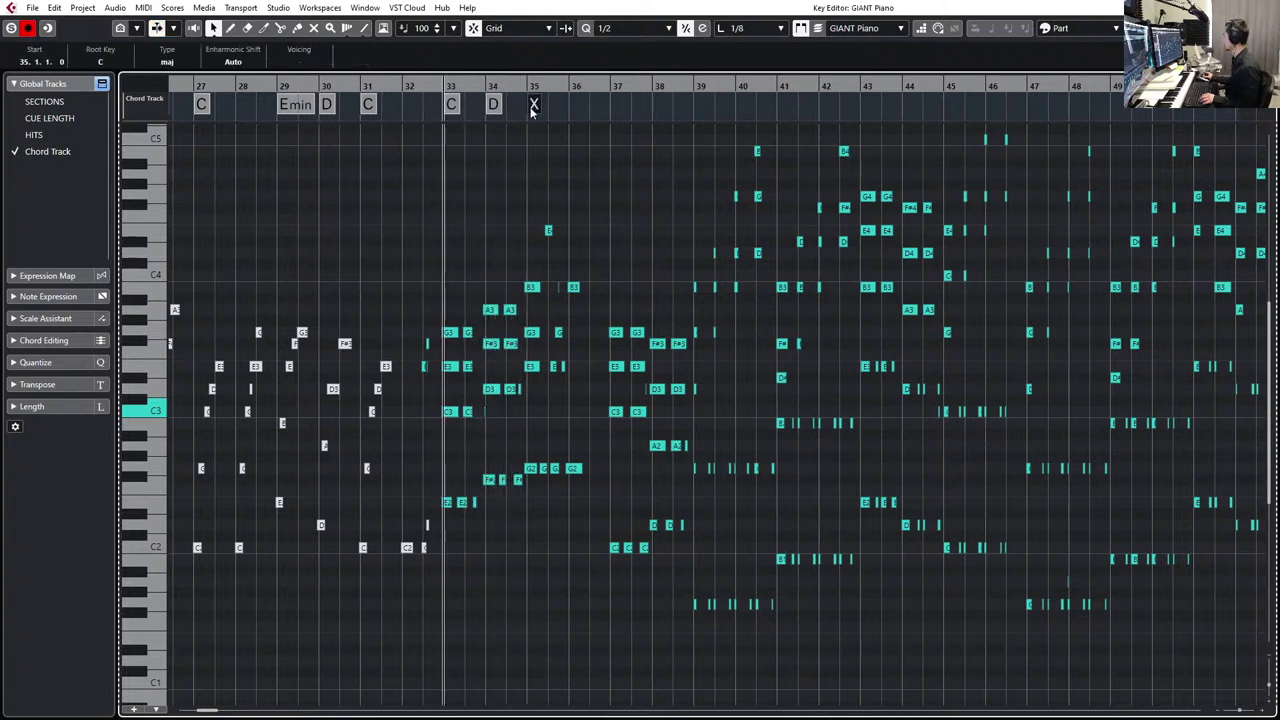
{"action": "double_click", "coordinate": [532, 108]}
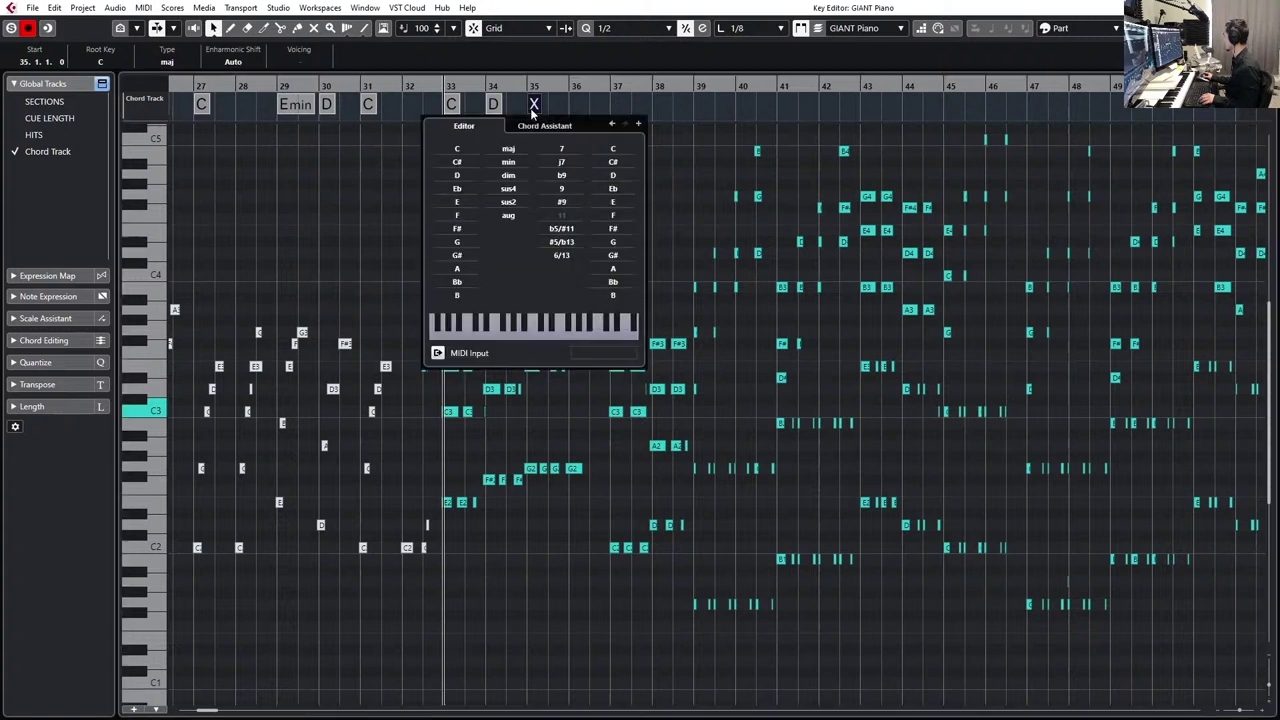
{"action": "left_click", "coordinate": [457, 242]}
{"action": "key", "text": "space"}
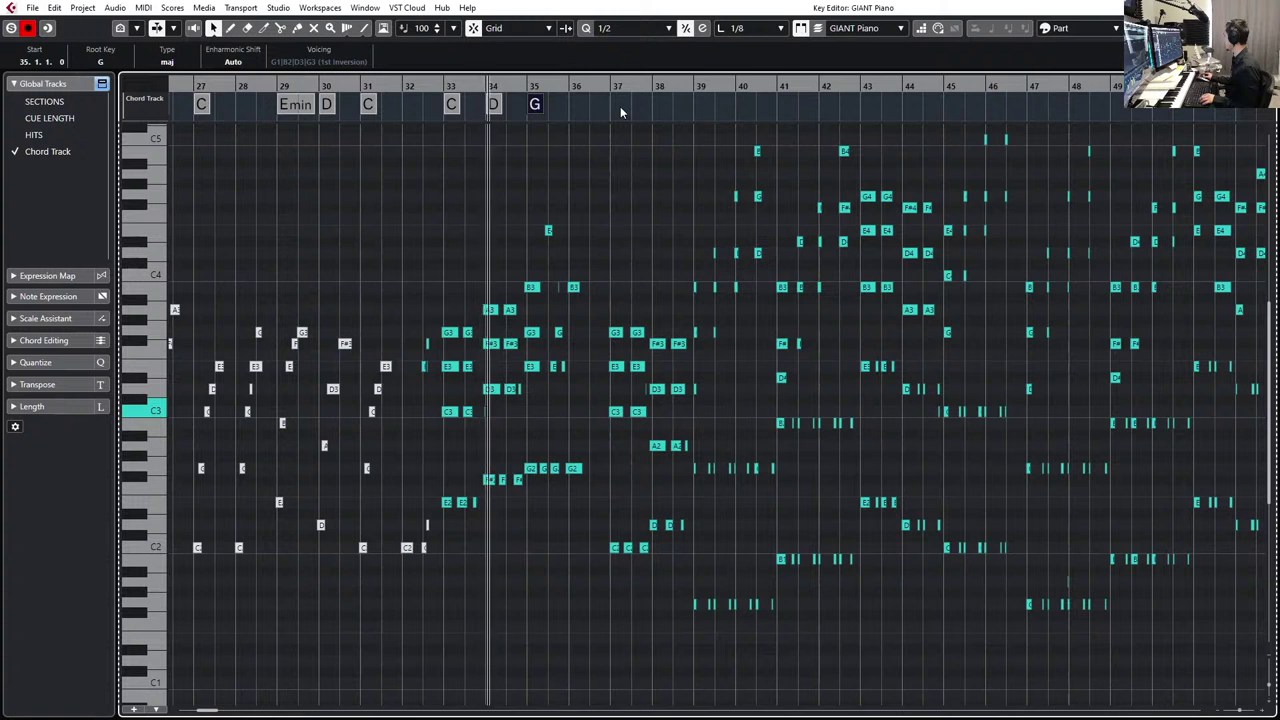
{"action": "key", "text": "space"}
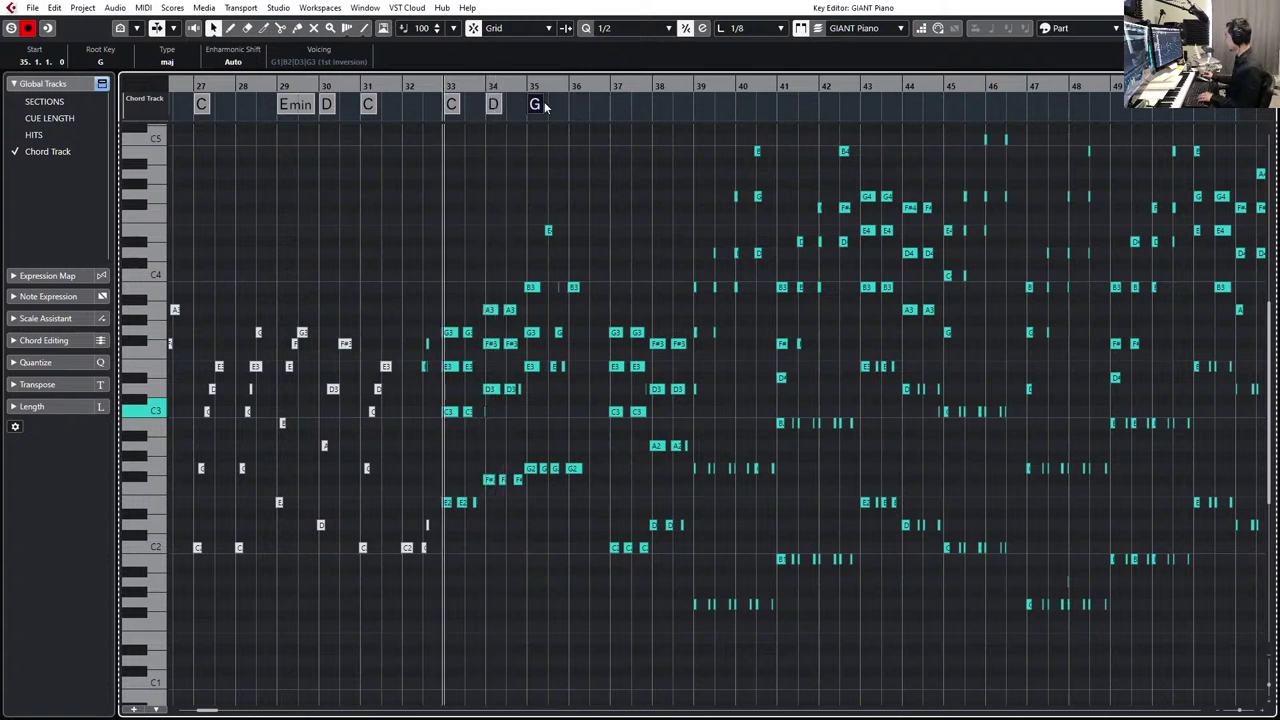
{"action": "left_click_drag", "start_coordinate": [538, 216], "coordinate": [566, 425]}
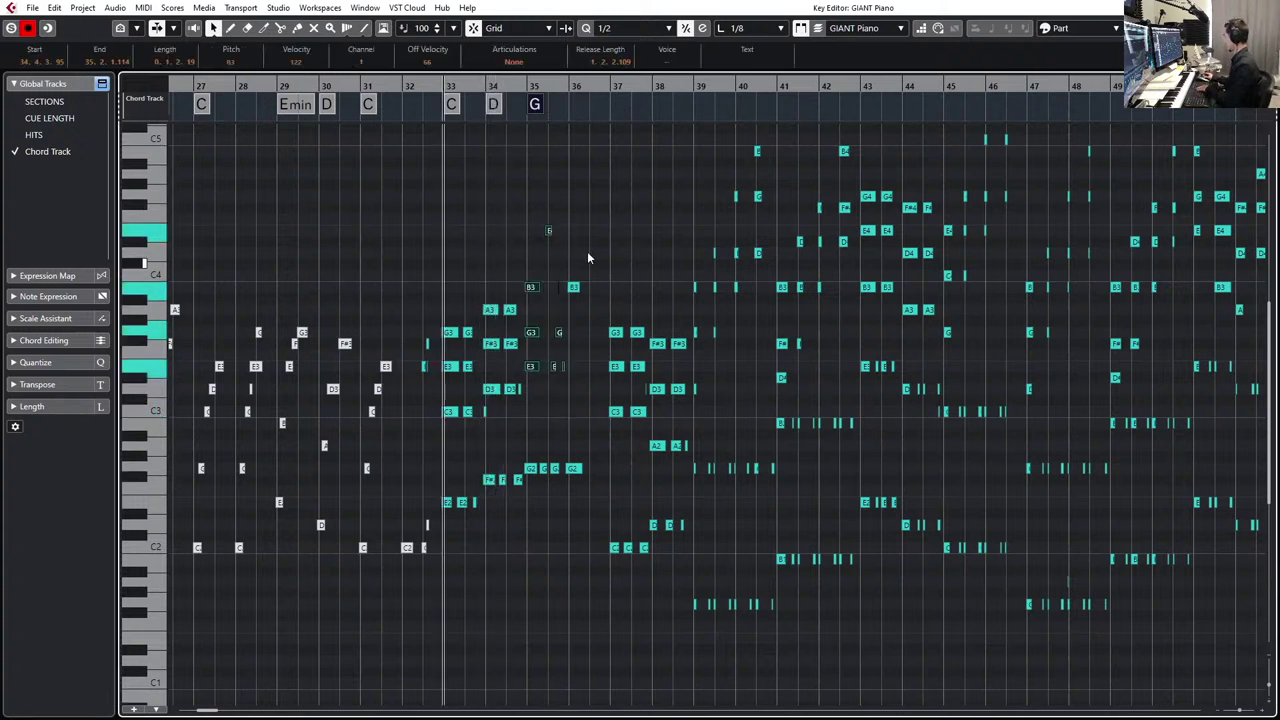
{"action": "left_click_drag", "start_coordinate": [591, 226], "coordinate": [339, 575]}
{"action": "key", "text": "g"}
{"action": "key", "text": "g"}
{"action": "key", "text": "g"}
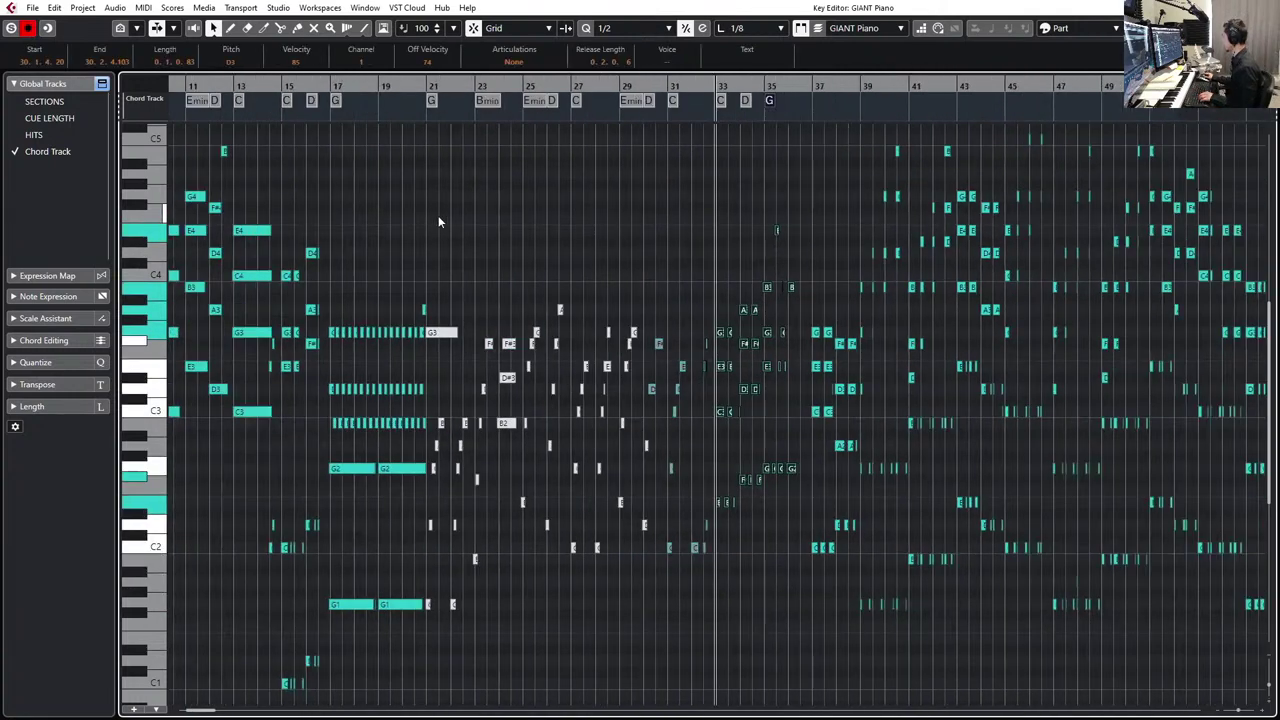
{"action": "left_click_drag", "start_coordinate": [438, 215], "coordinate": [582, 304]}
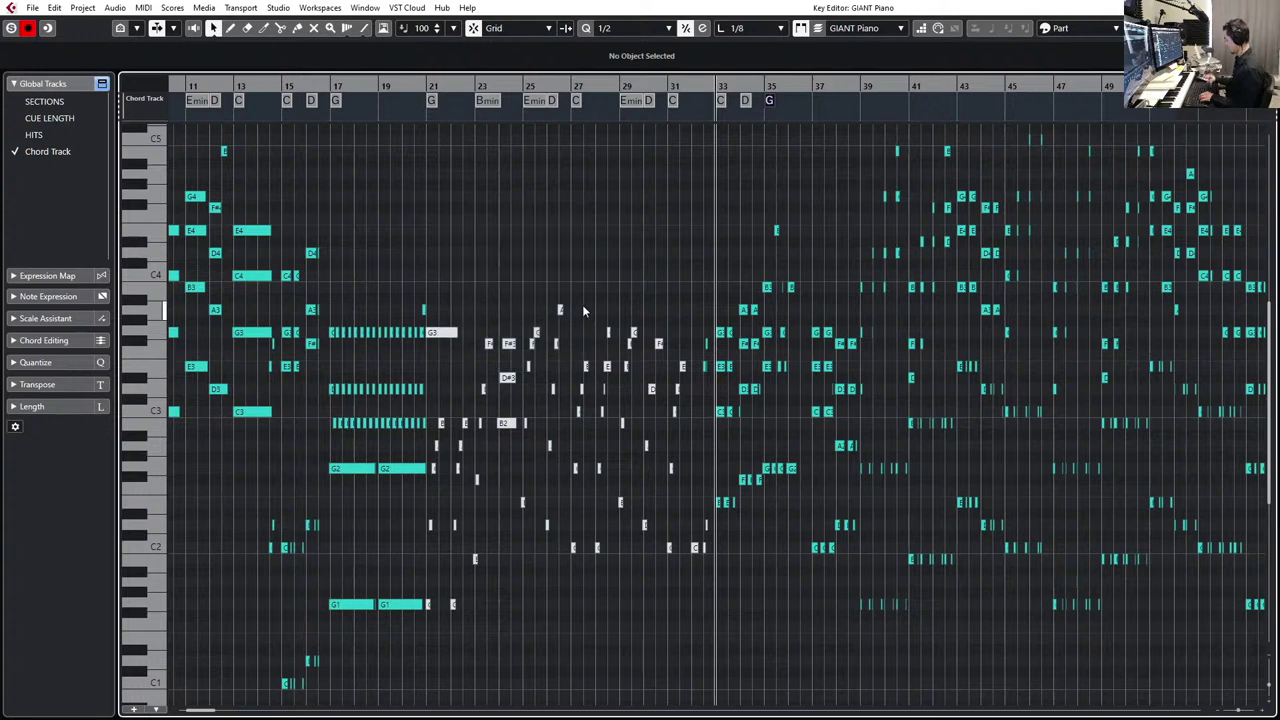
- Return to the project window and duplicate the track version of the GIANT Piano track
{"action": "key", "text": "ctrl+e"}
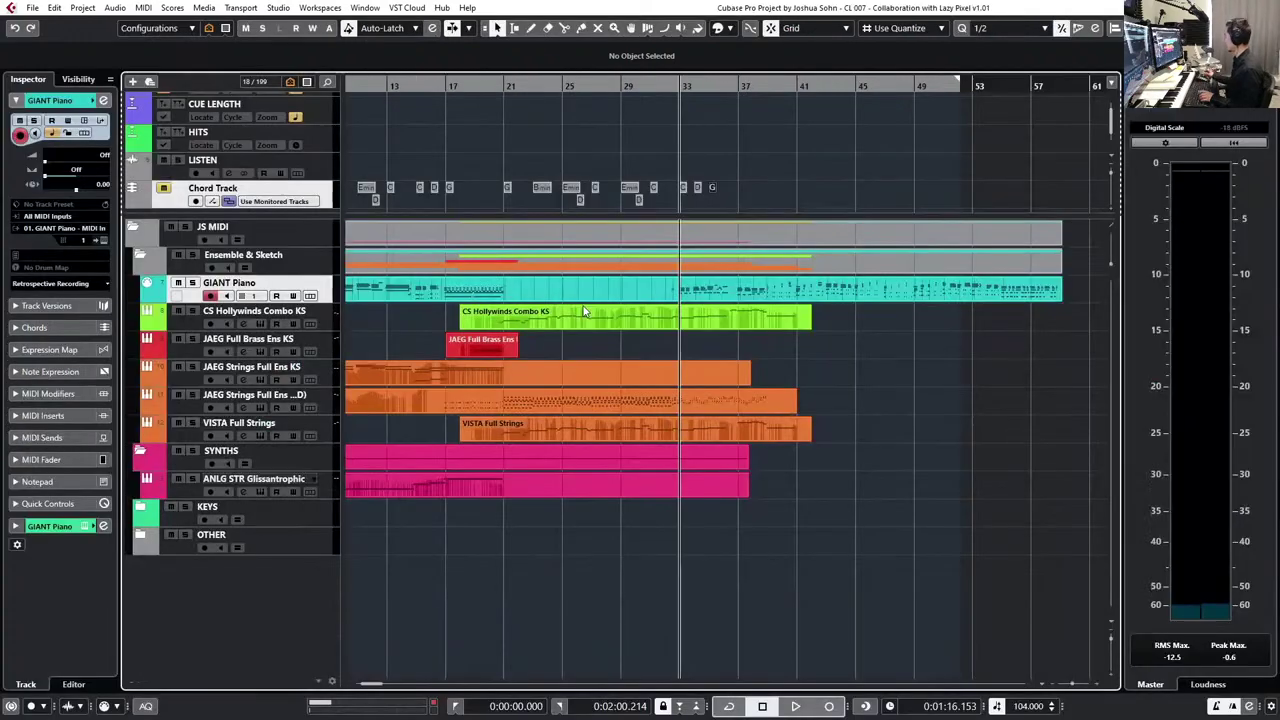
{"action": "left_click", "coordinate": [308, 285]}
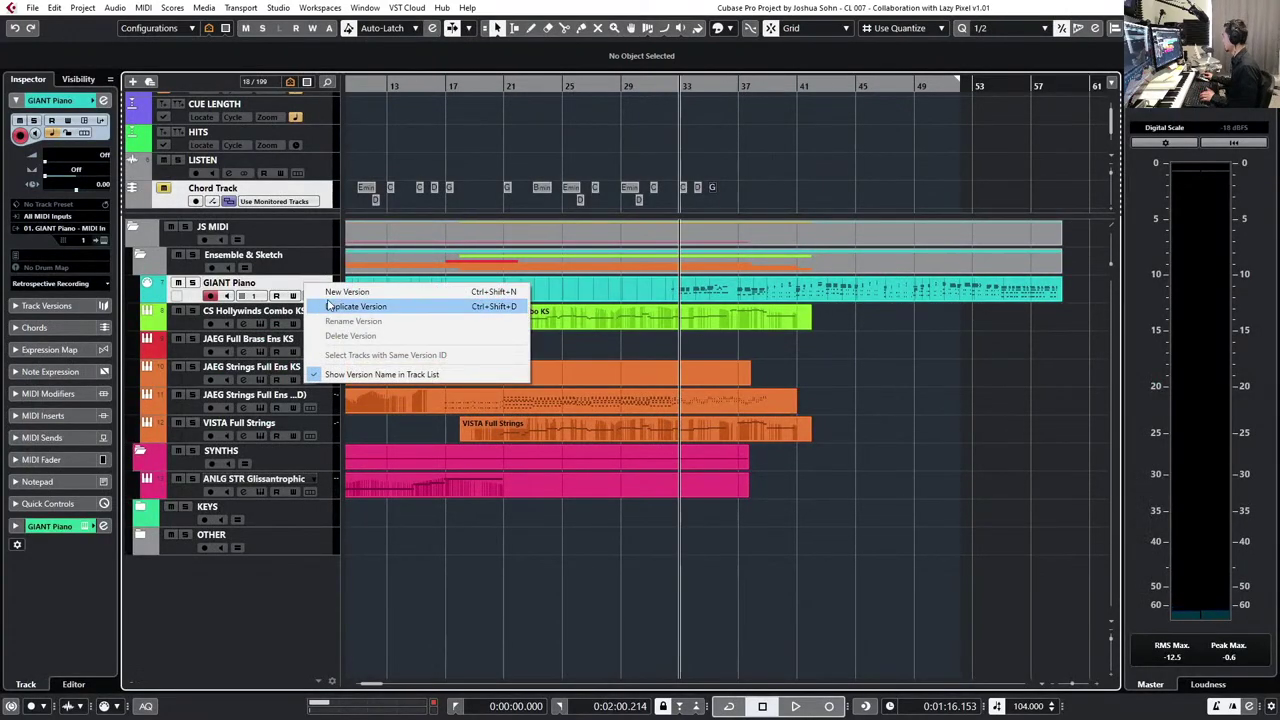
{"action": "left_click", "coordinate": [329, 306]}
- Open the duplicated GIANT Piano part in the Key Editor, delete its notes from bar 21 up to bar 37, and play it back
{"action": "left_click", "coordinate": [608, 290]}
{"action": "key", "text": "ctrl+e"}
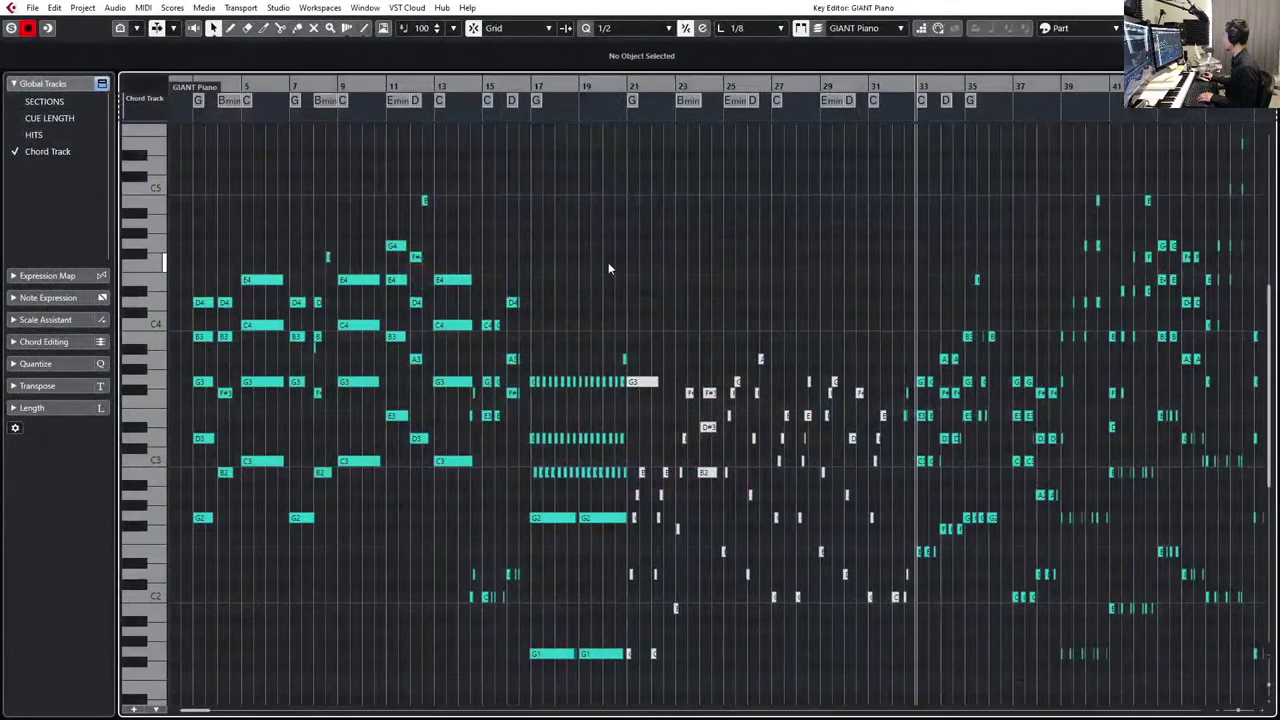
{"action": "left_click_drag", "start_coordinate": [632, 227], "coordinate": [1005, 676]}
{"action": "key", "text": "Delete"}
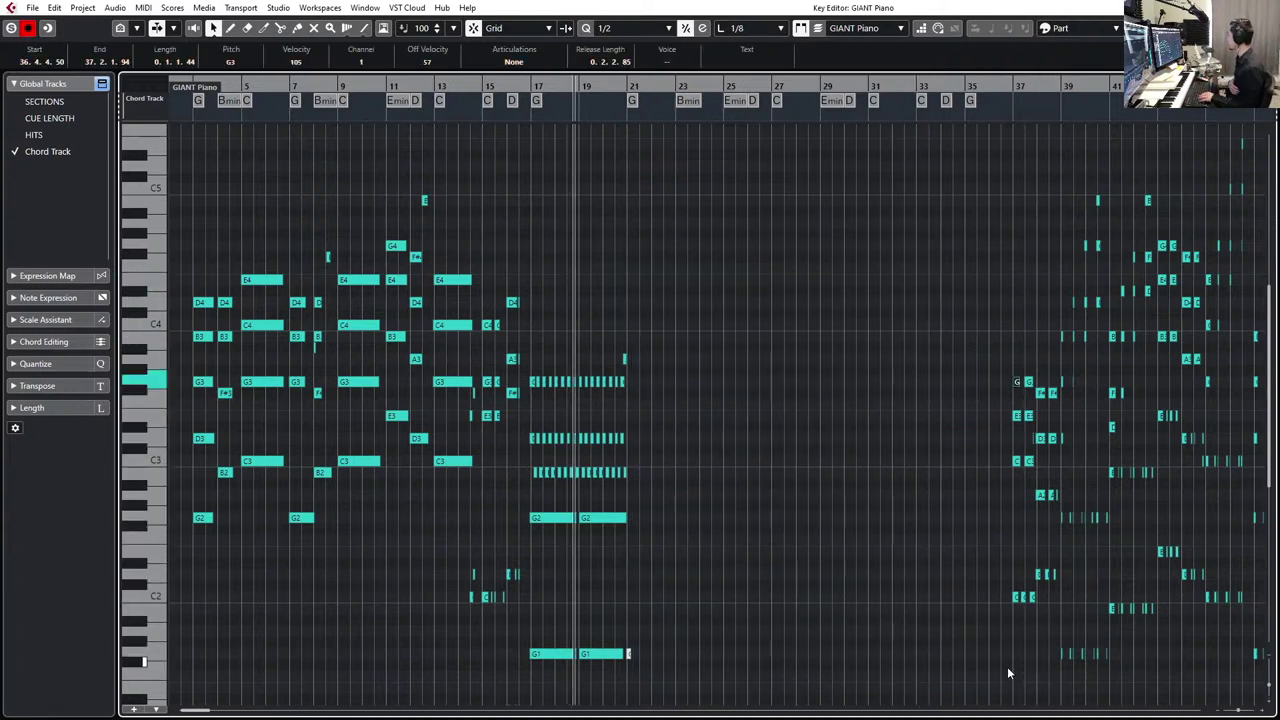
{"action": "key", "text": "g"}
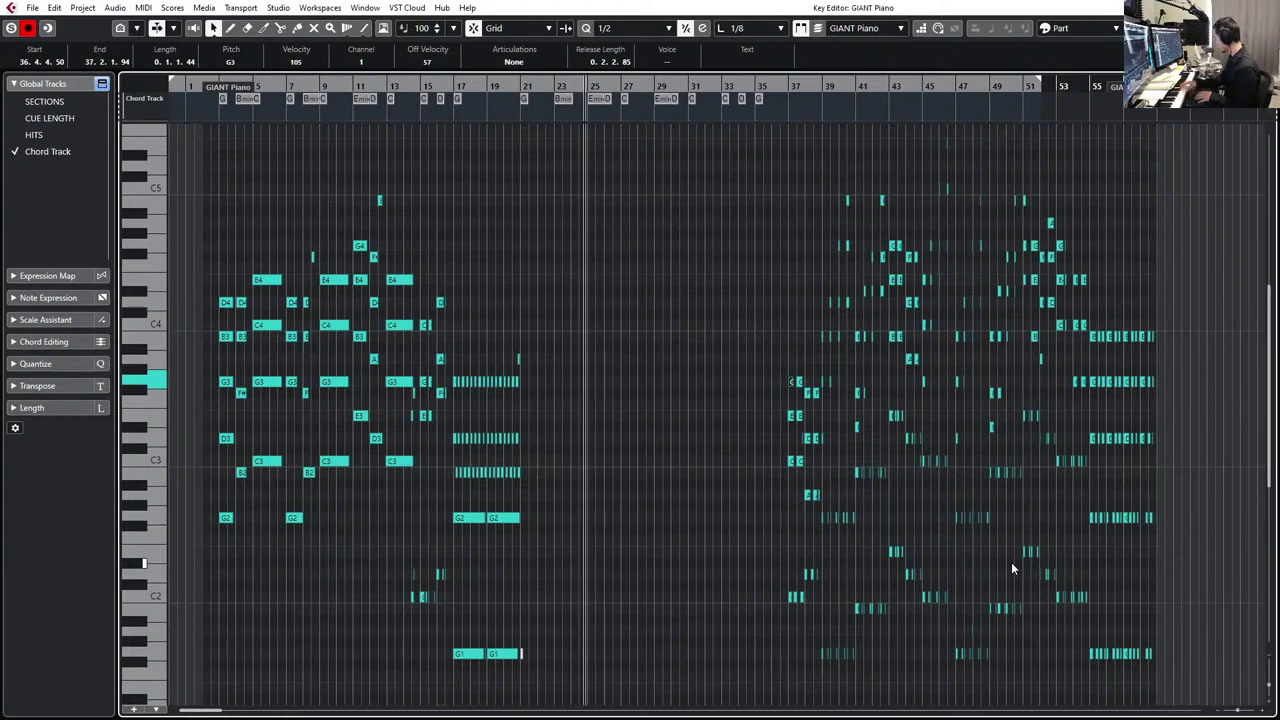
{"action": "key", "text": "space"}
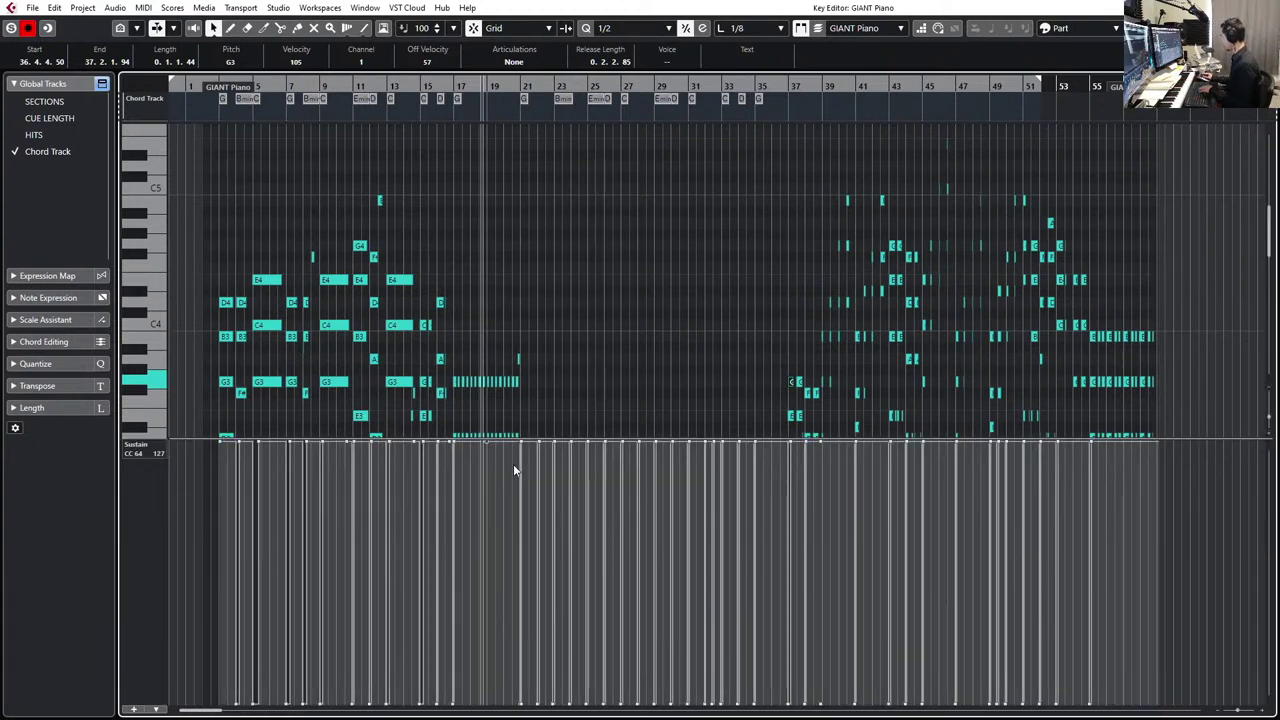
- Delete the sustain pedal events after bar 21 in the duplicated GIANT Piano part
{"action": "left_click_drag", "start_coordinate": [513, 464], "coordinate": [1090, 437]}
{"action": "key", "text": "Delete"}
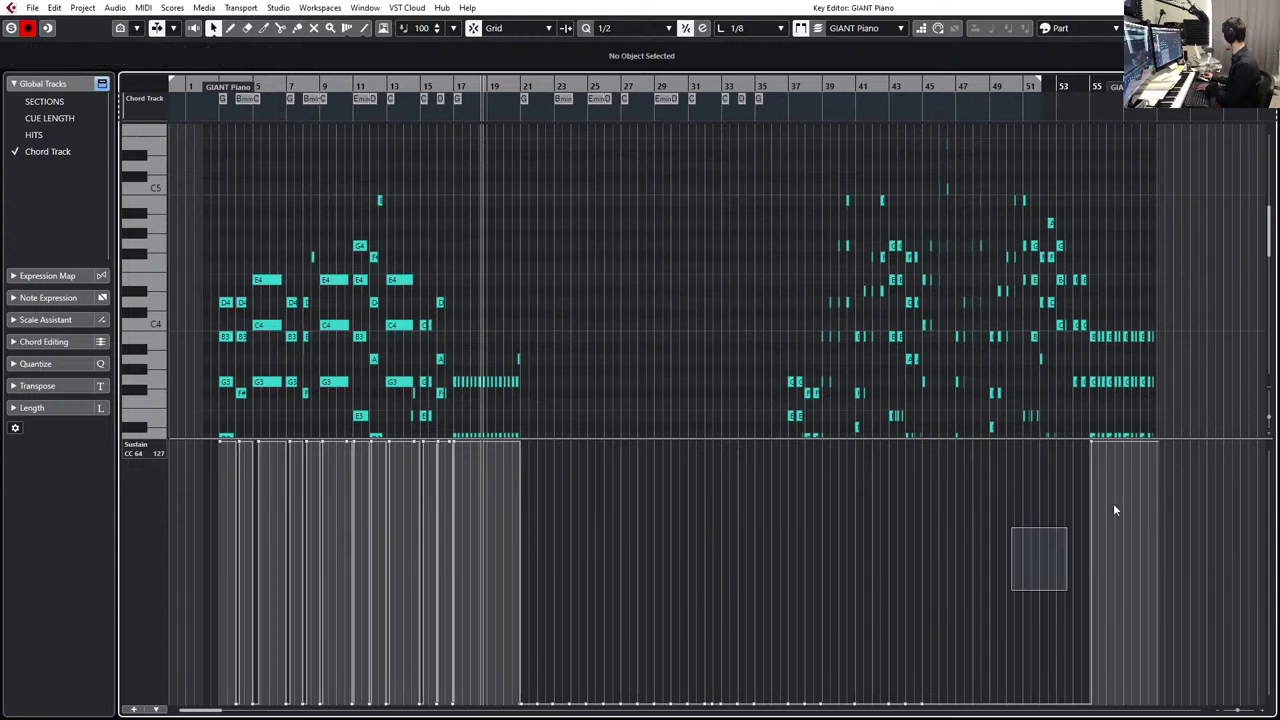
{"action": "left_click_drag", "start_coordinate": [1115, 510], "coordinate": [1165, 432]}
{"action": "key", "text": "Delete"}
{"action": "left_click_drag", "start_coordinate": [1074, 556], "coordinate": [507, 708]}
{"action": "key", "text": "Delete"}
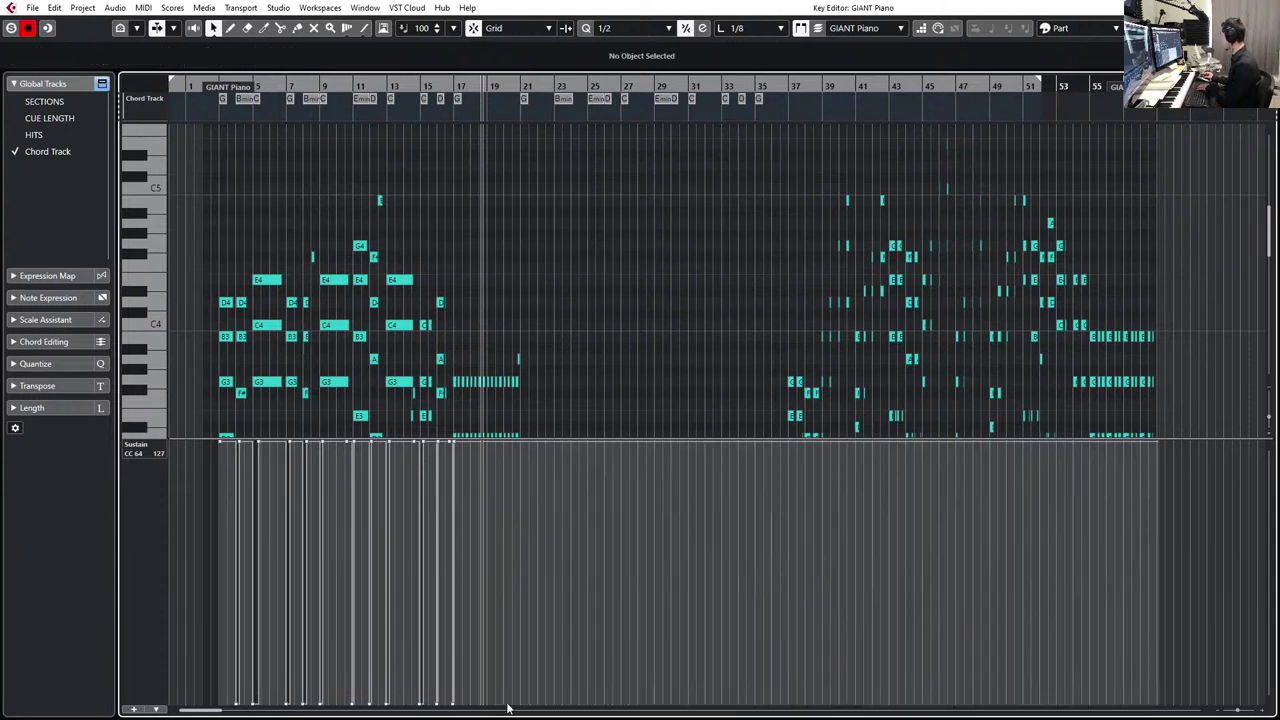
{"action": "left_click_drag", "start_coordinate": [528, 532], "coordinate": [482, 420]}
- Add a sustain release event with value 0 just before bar 21, at position 20.4.3.12
{"action": "key", "text": "h"}
{"action": "key", "text": "h"}
{"action": "key", "text": "h"}
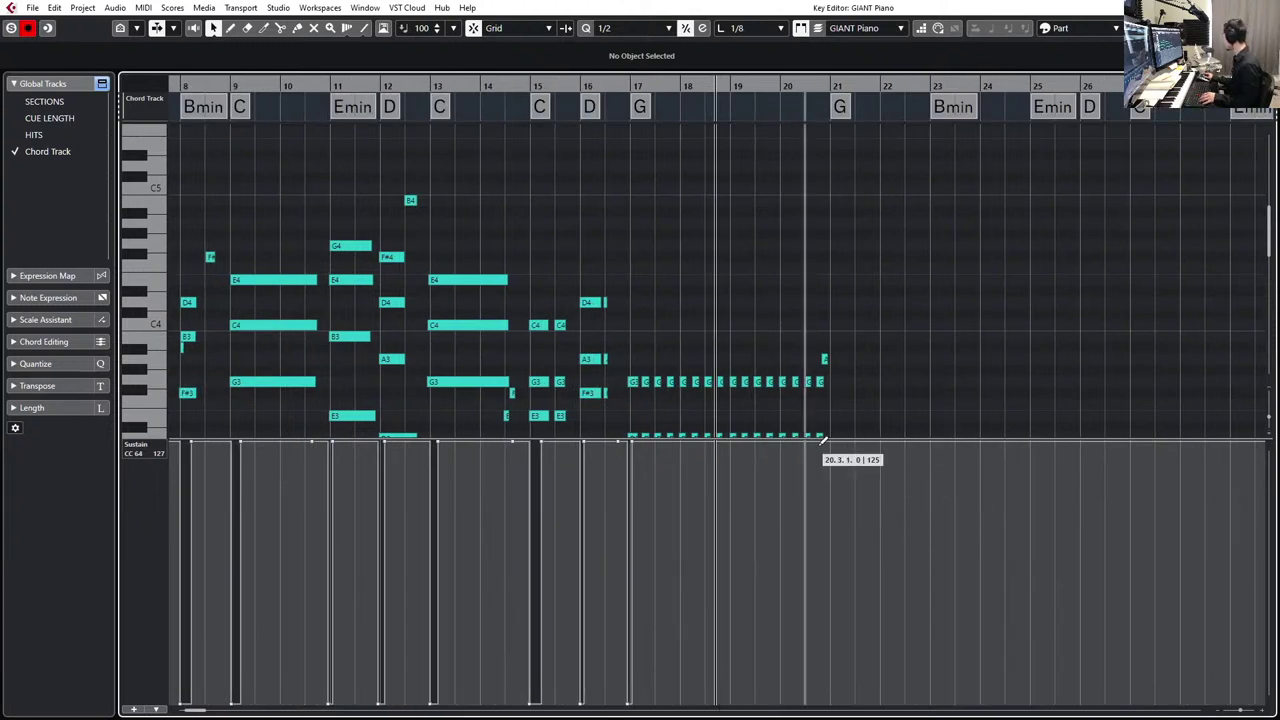
{"action": "left_click_drag", "start_coordinate": [804, 450], "coordinate": [830, 704]}
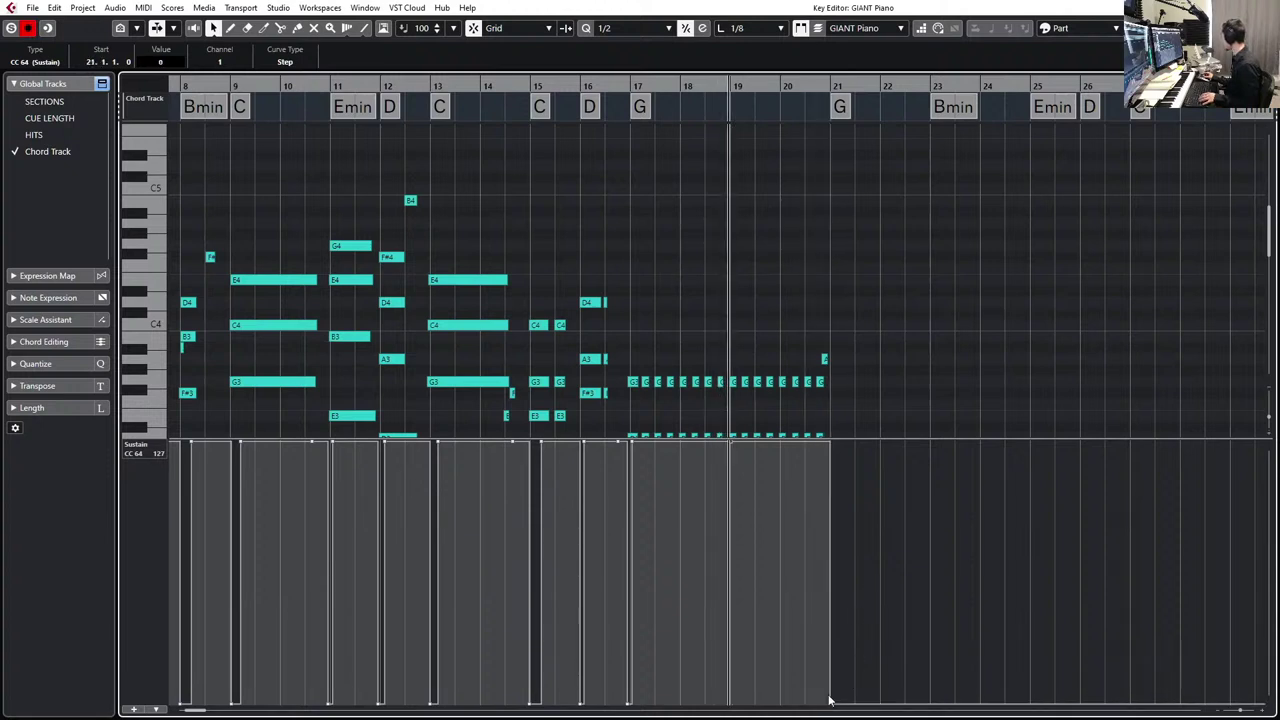
{"action": "left_click_drag", "start_coordinate": [829, 706], "coordinate": [826, 710]}
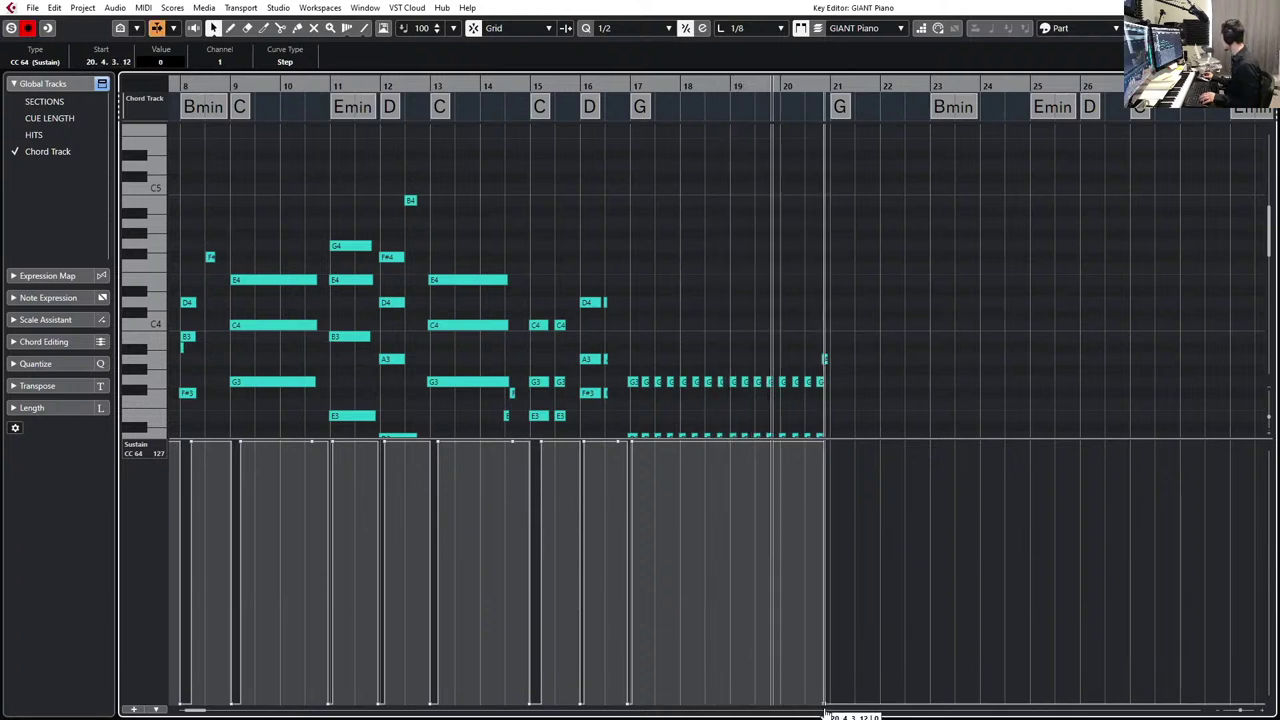
{"action": "left_click", "coordinate": [898, 378]}
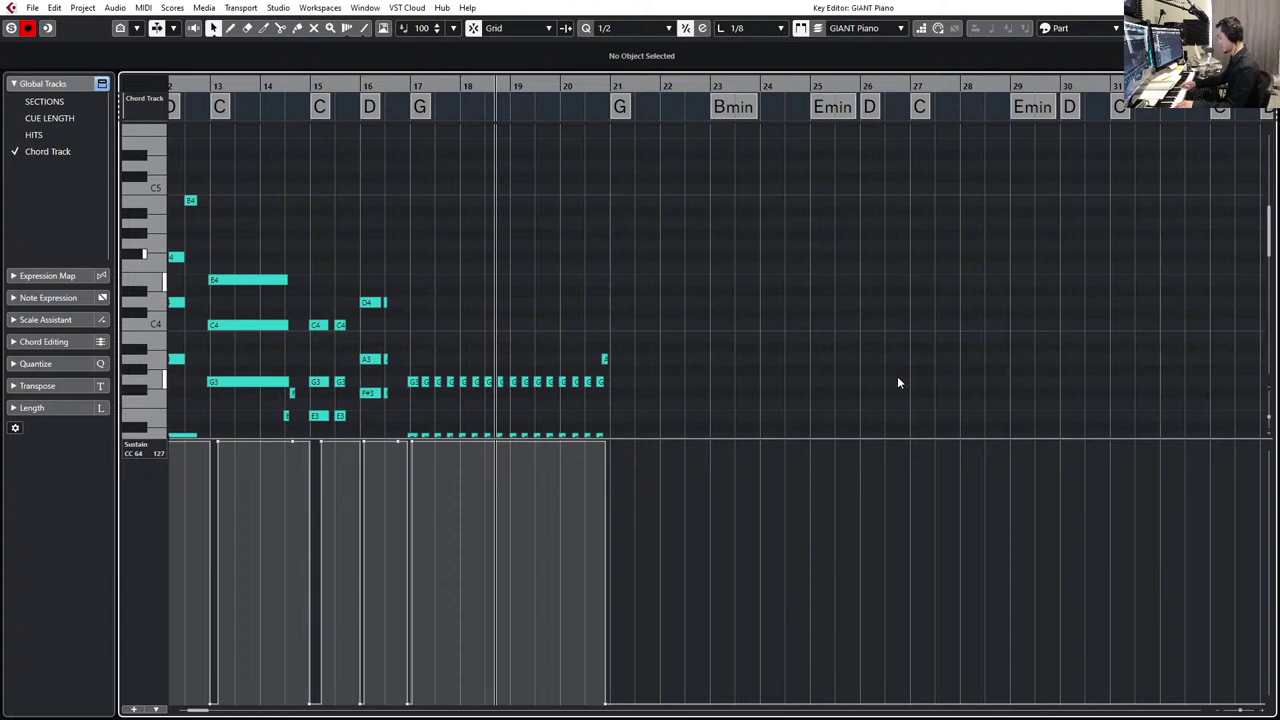
- Play back the emptied section around bars 28 to 31 against the Chord Track
{"action": "scroll", "coordinate": [944, 340], "scroll_direction": "right", "scroll_amount": 5}
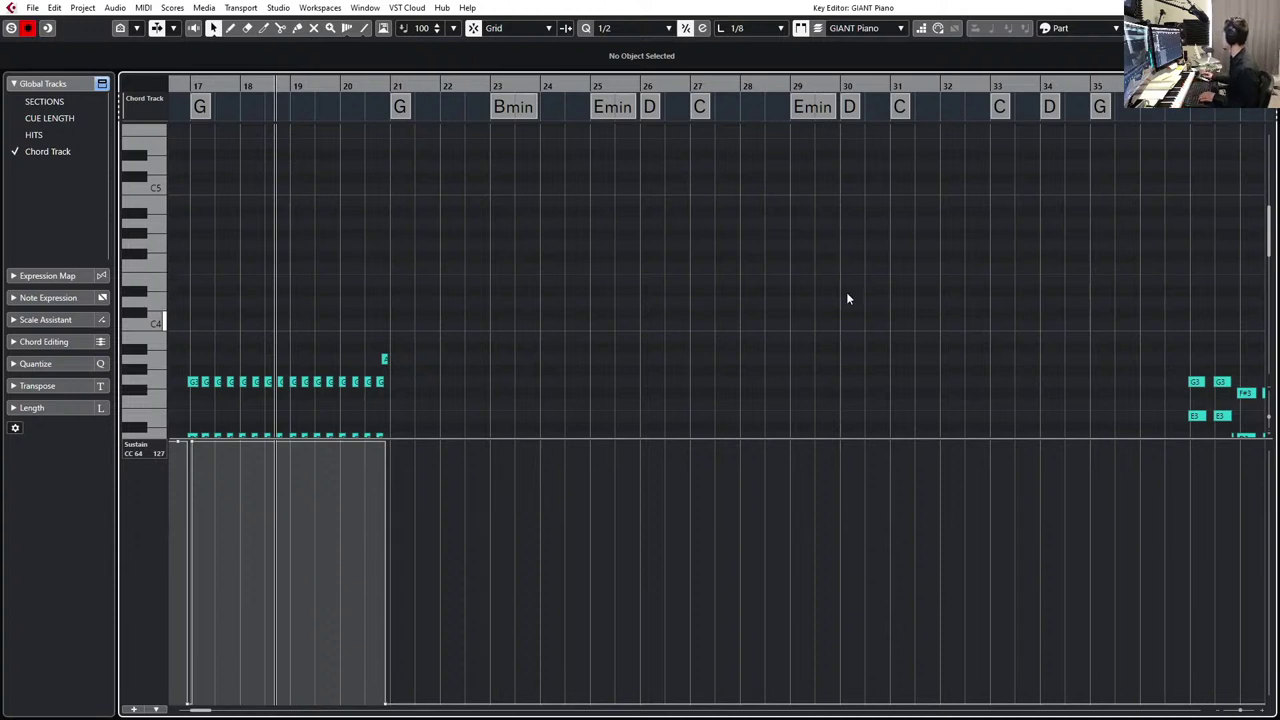
{"action": "left_click", "coordinate": [736, 85]}
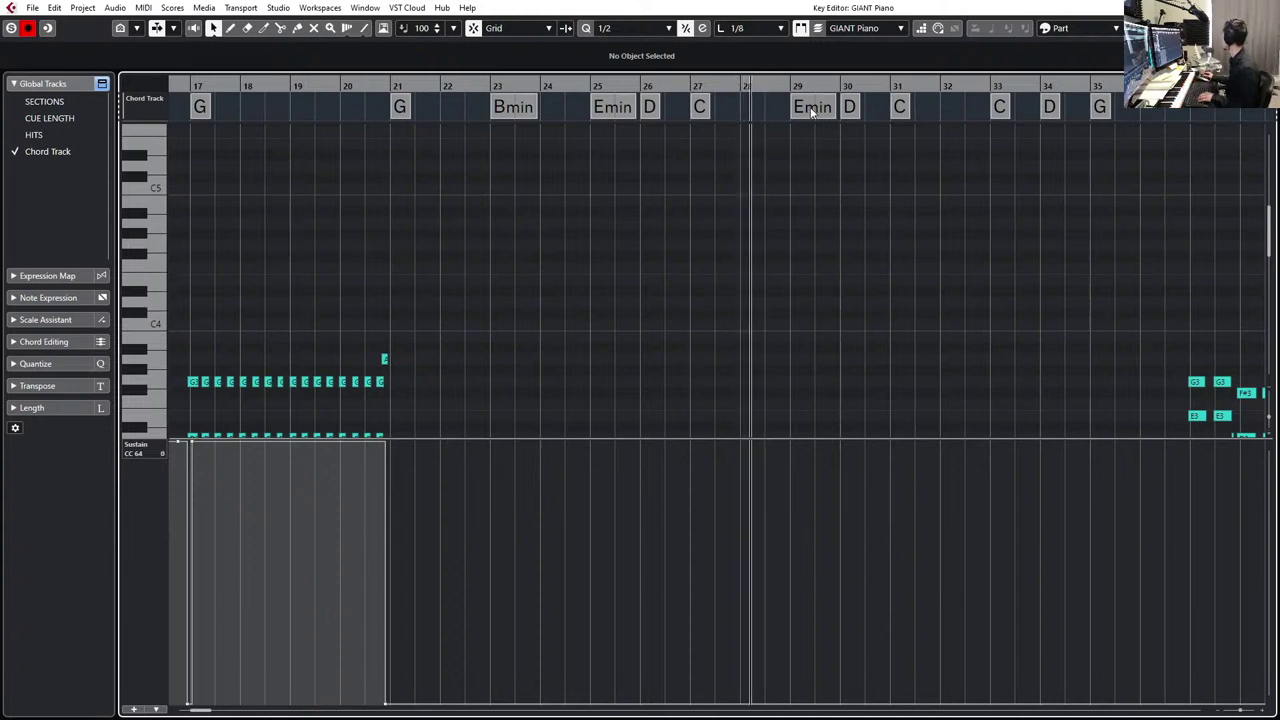
{"action": "key", "text": "space"}
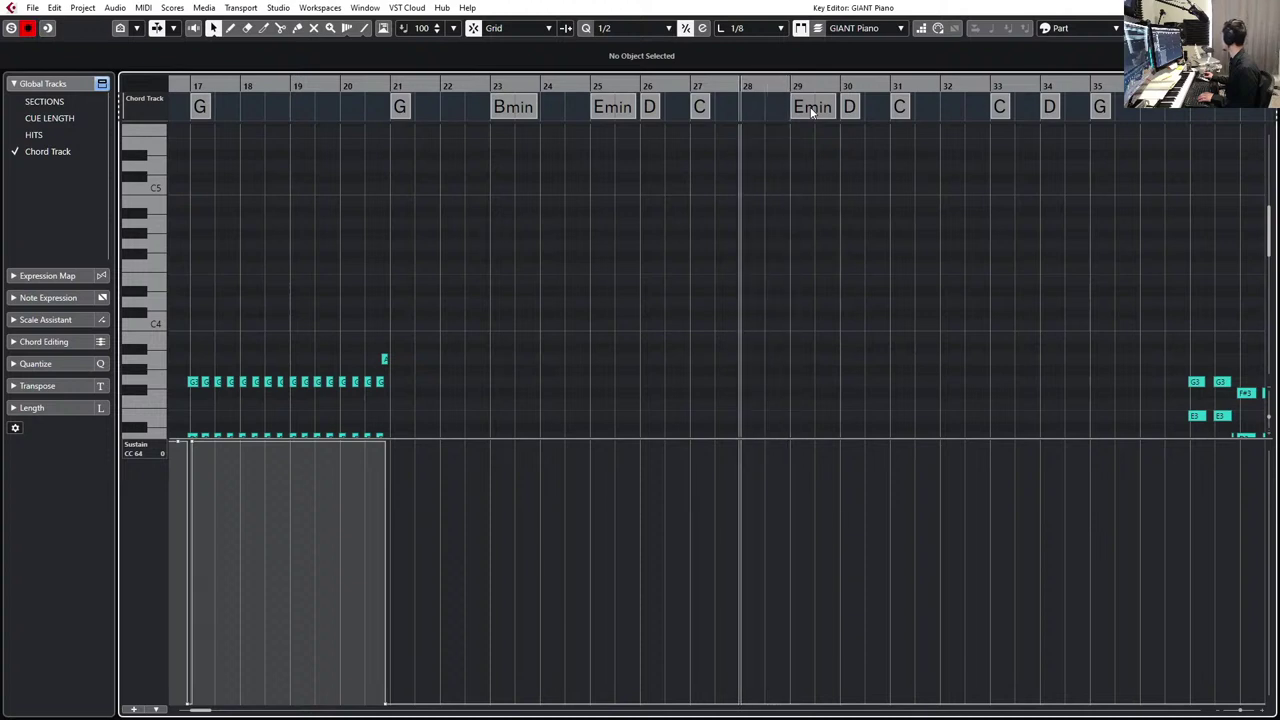
{"action": "left_click", "coordinate": [866, 86]}
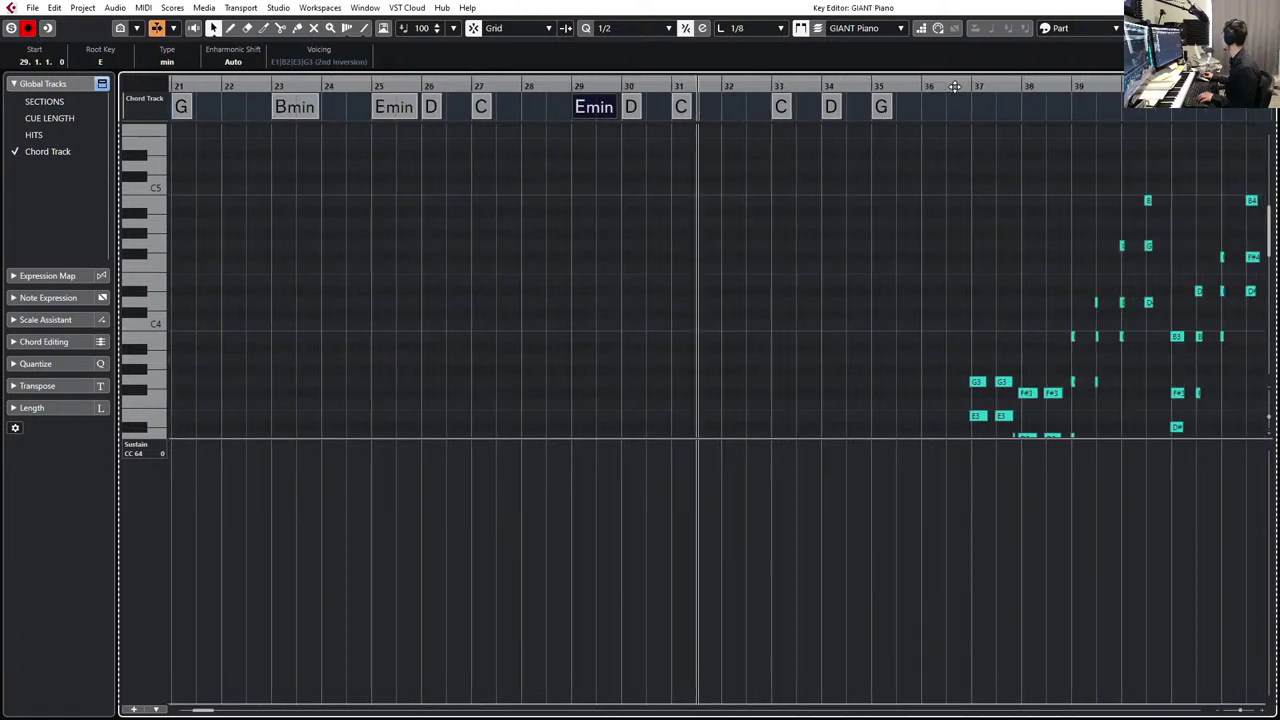
{"action": "key", "text": "space"}
{"action": "scroll", "coordinate": [955, 86], "scroll_direction": "down", "scroll_amount": 1}
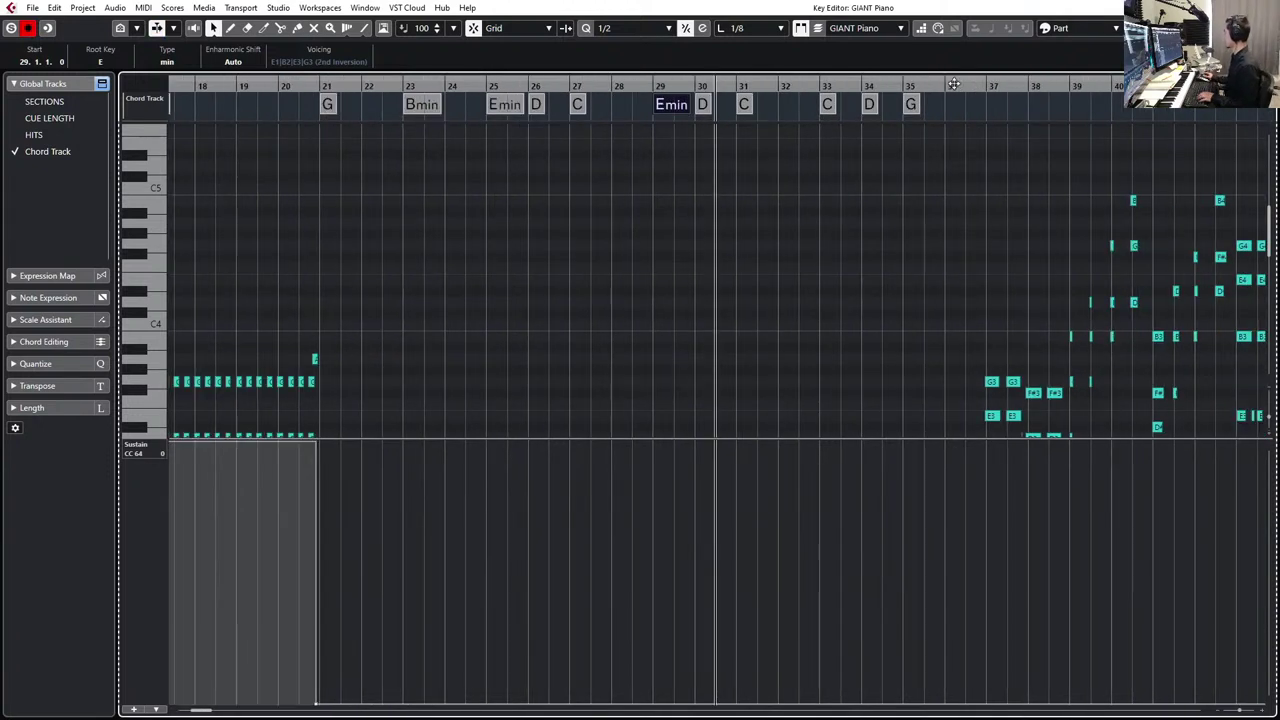
- Try recording a new piano take over the G and Bmin chords from bar 21
{"action": "key", "text": "b"}
{"action": "key", "text": "b"}
{"action": "key", "text": "b"}
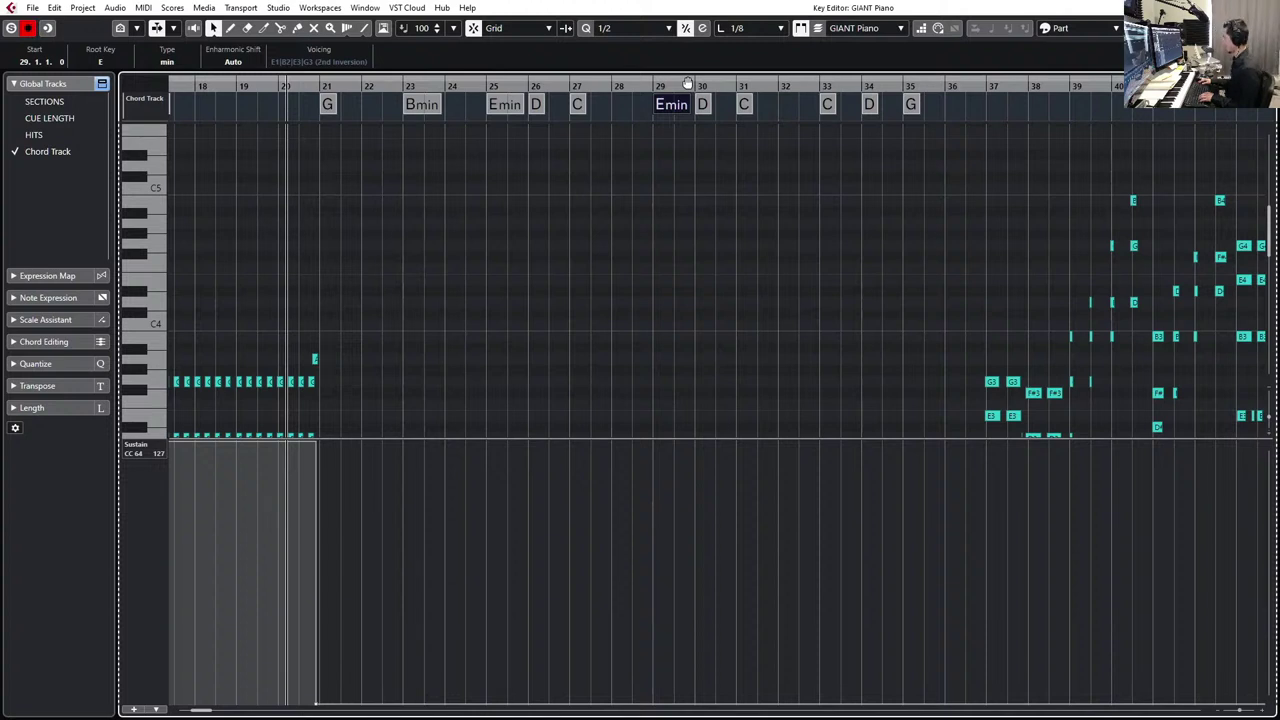
{"action": "key", "text": "space"}
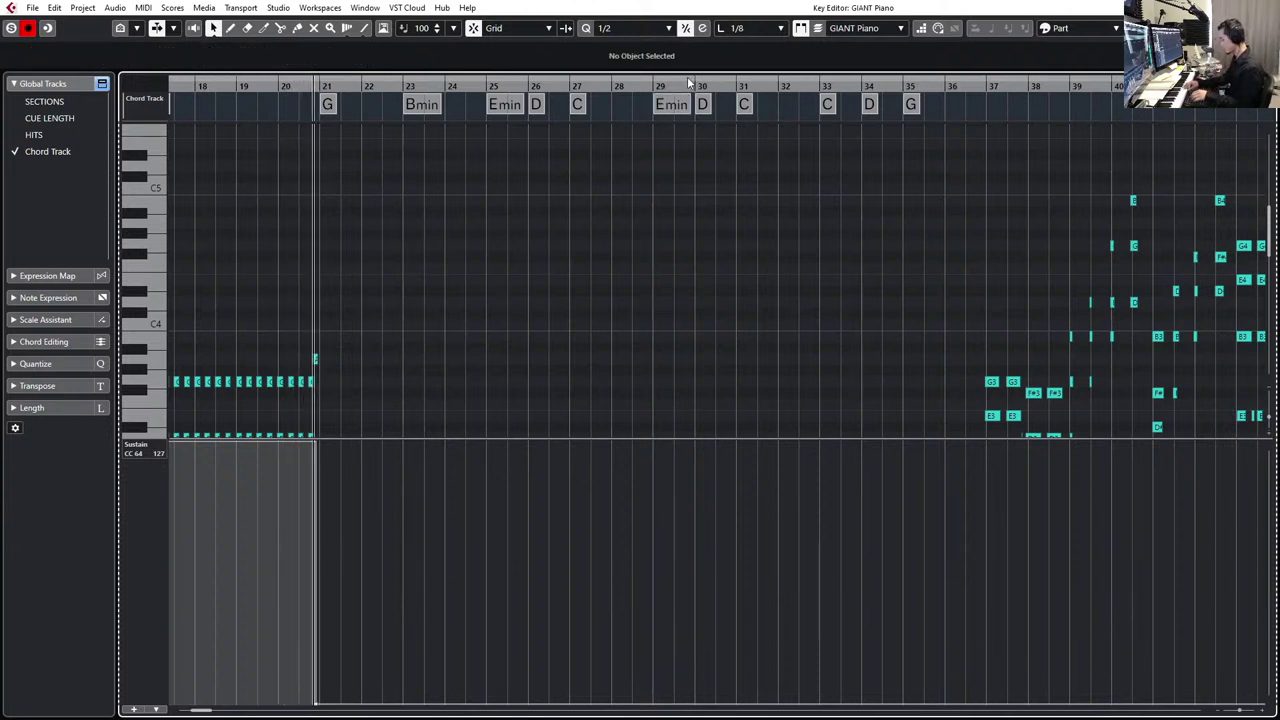
{"action": "key", "text": "b"}
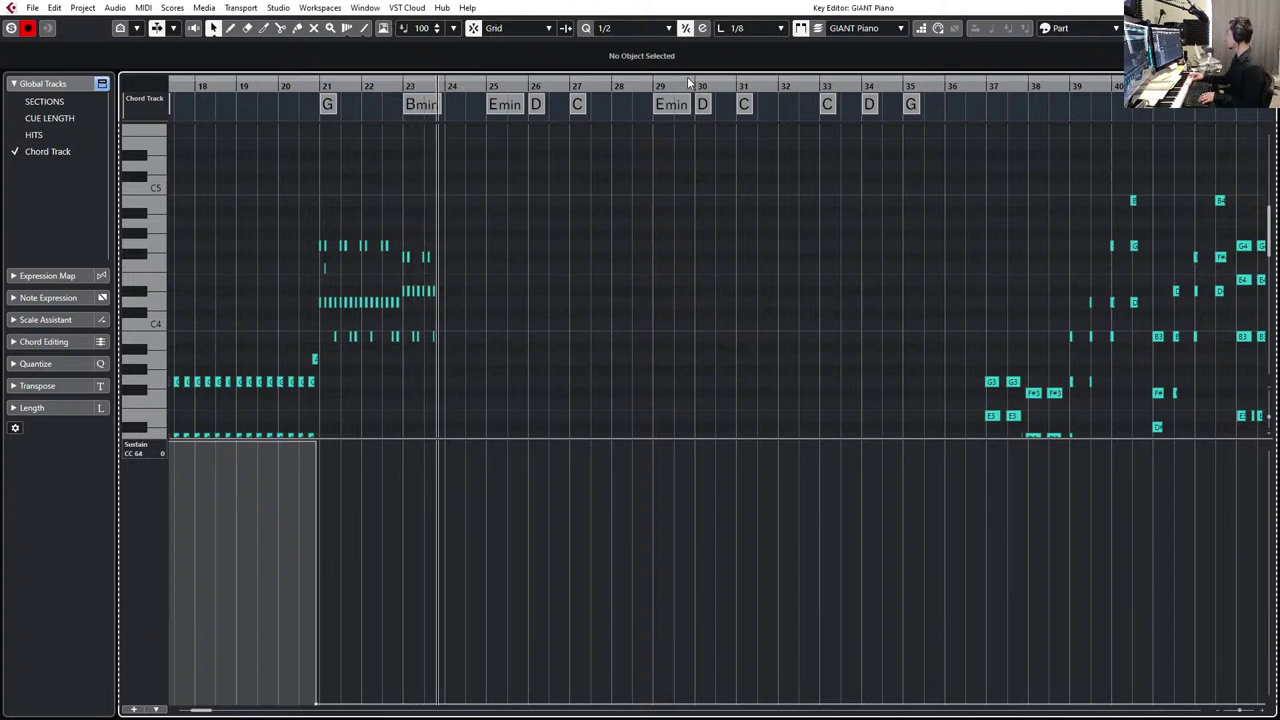
- Change the chord event at bar 23 to B major and record a piano take from bar 21 to about bar 36
{"action": "double_click", "coordinate": [409, 104]}
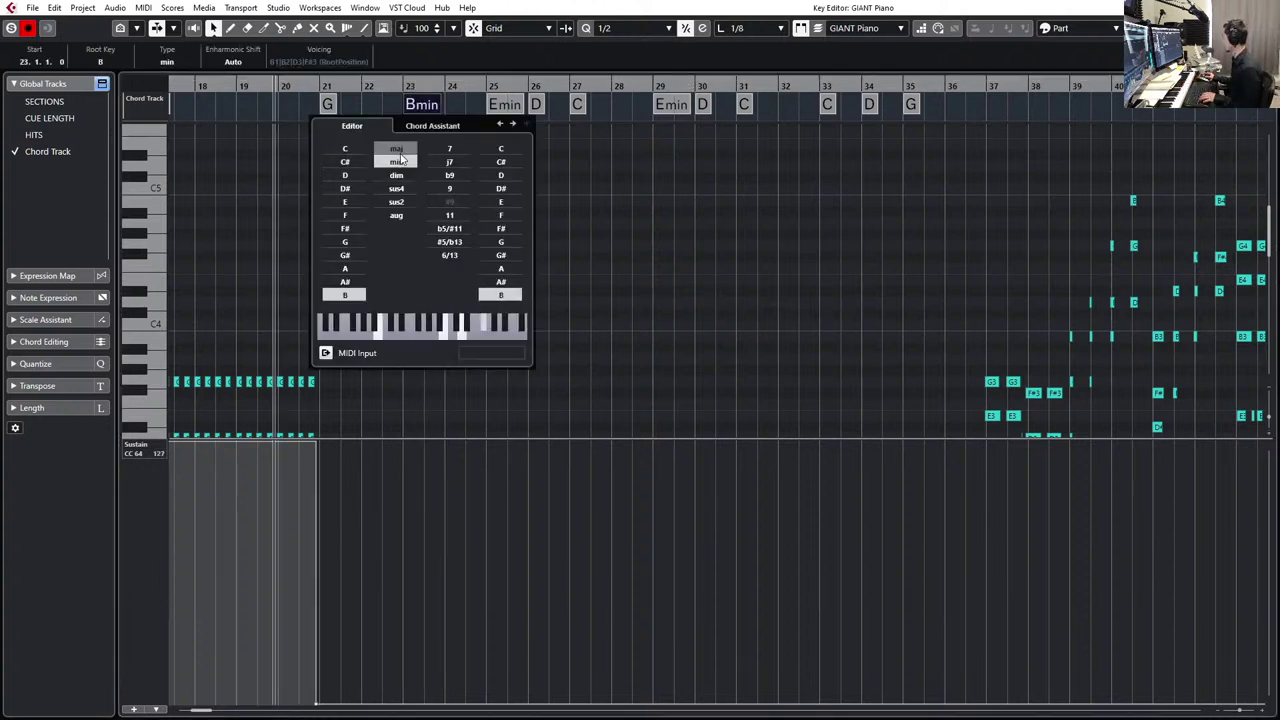
{"action": "left_click", "coordinate": [396, 150]}
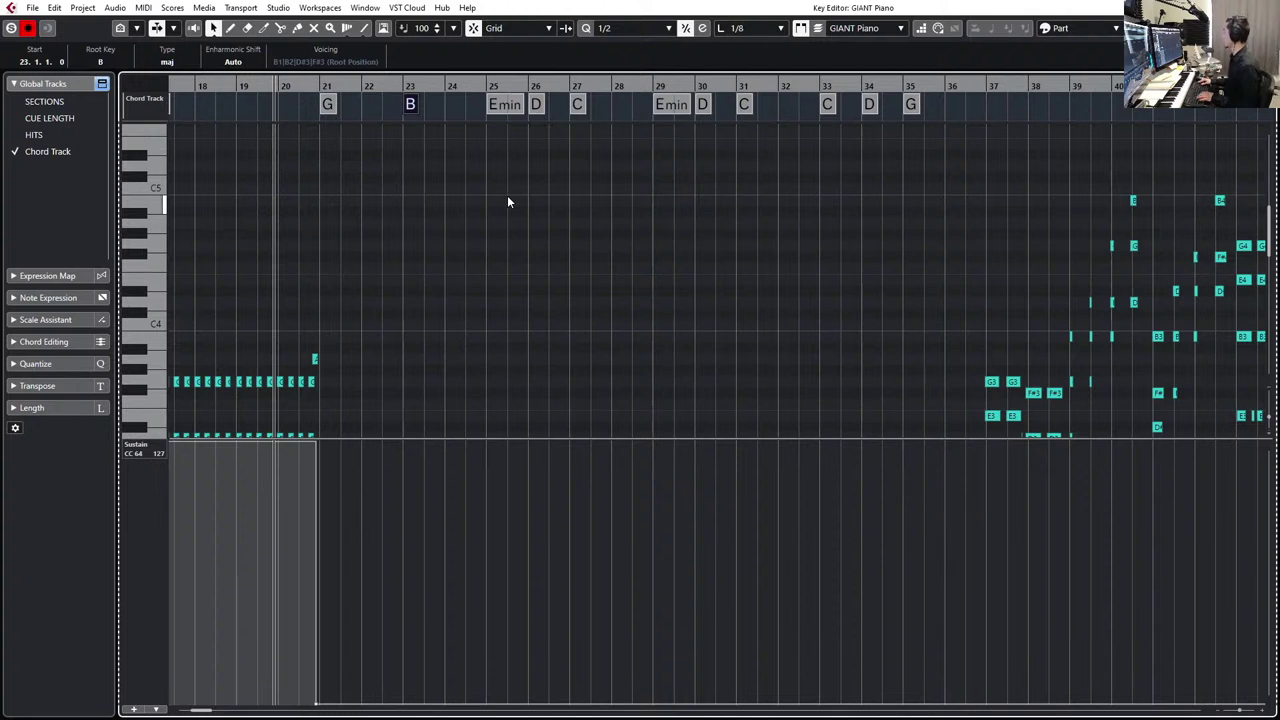
{"action": "left_click", "coordinate": [507, 197]}
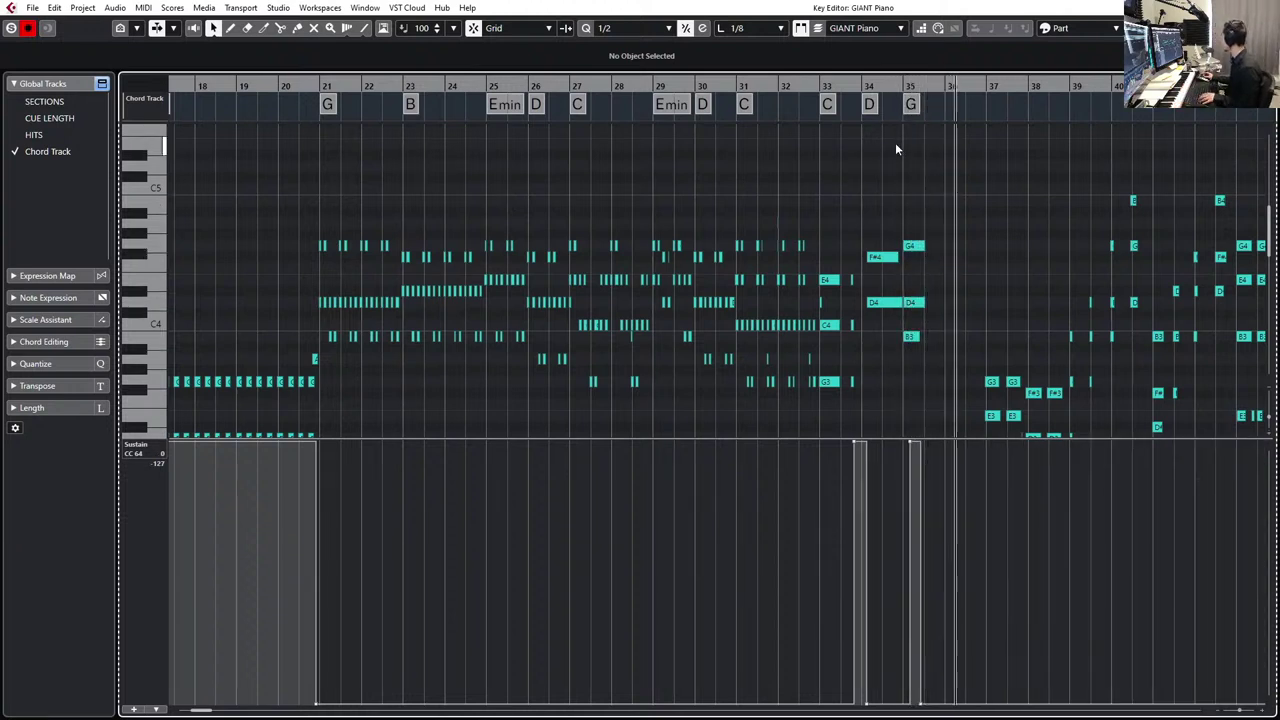
{"action": "key", "text": "space"}
- Change the chord event at bar 35 to E minor
{"action": "left_click", "coordinate": [808, 105]}
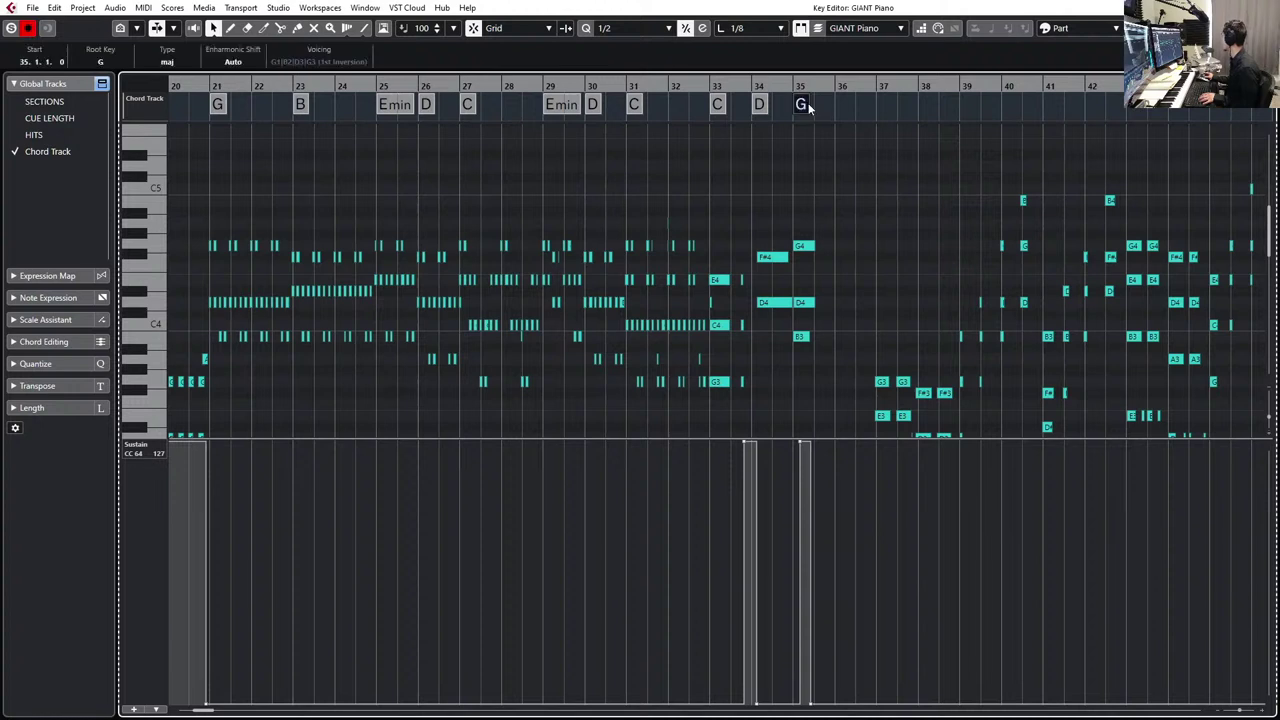
{"action": "double_click", "coordinate": [808, 105]}
{"action": "left_click", "coordinate": [725, 202]}
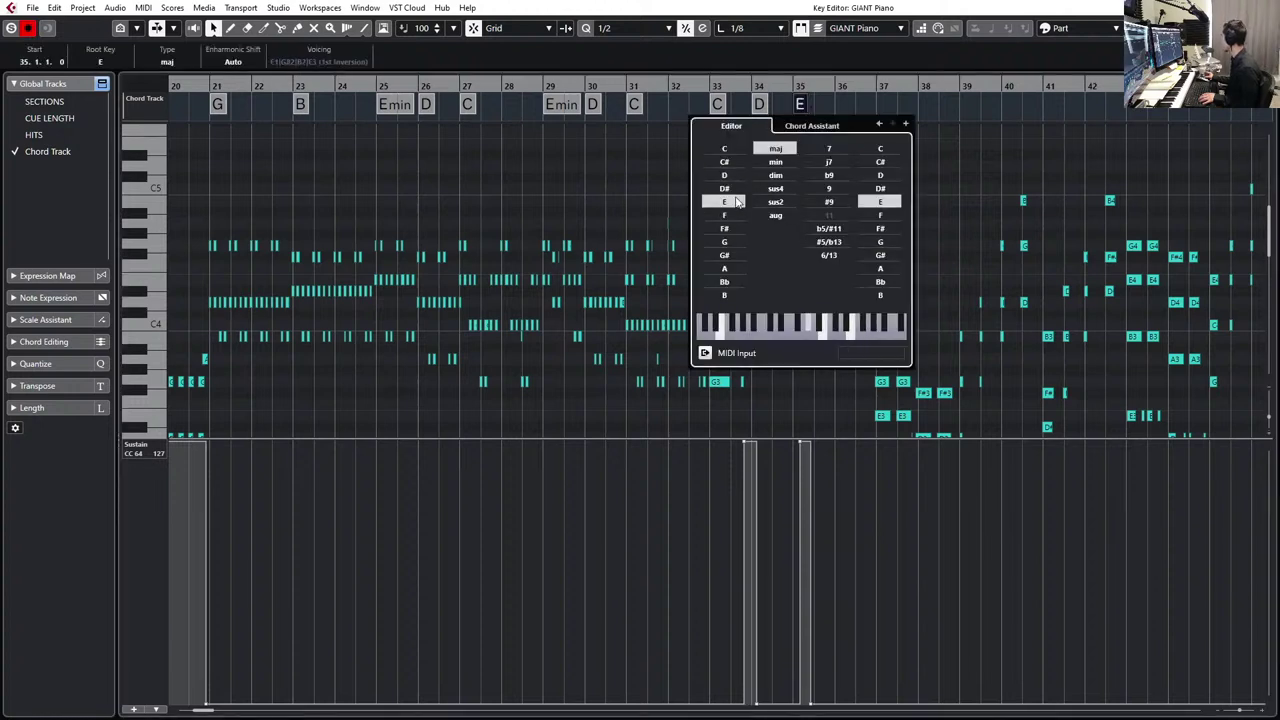
{"action": "left_click", "coordinate": [920, 132]}
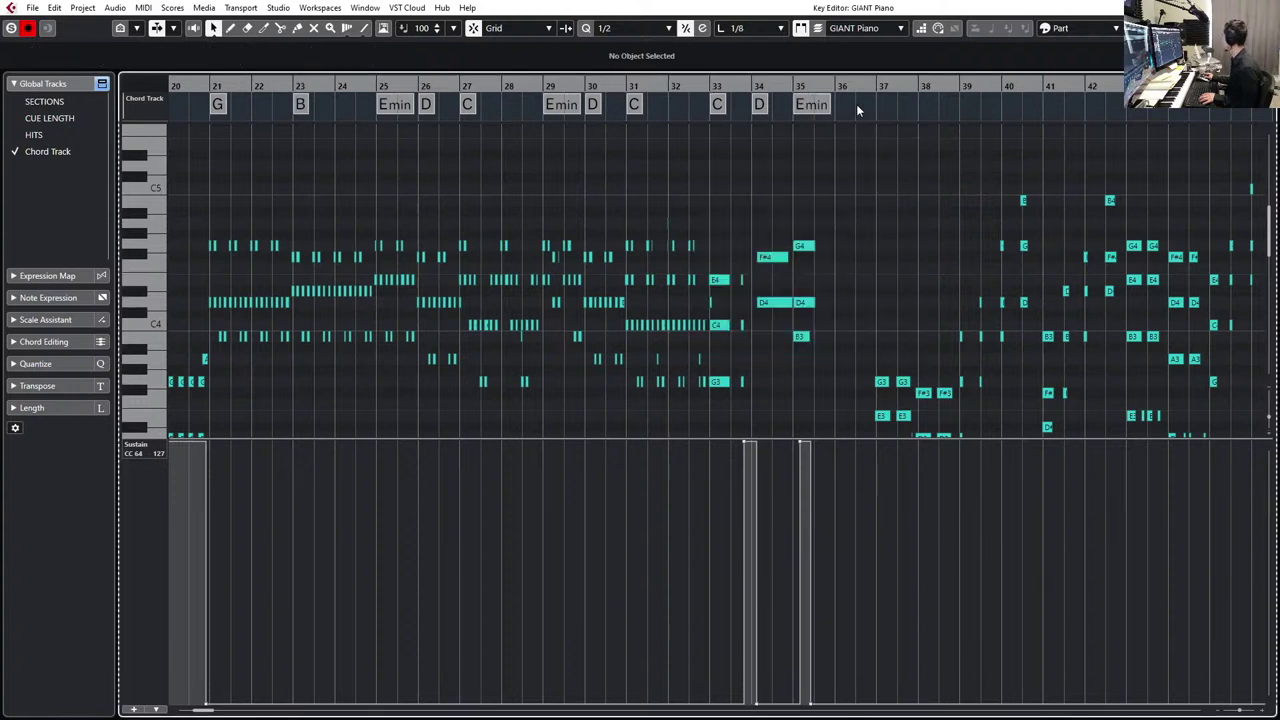
- Copy the C, D and E minor chord events from bars 33–35 to bars 37–39 and set the last copy's root to G
{"action": "left_click_drag", "start_coordinate": [719, 107], "coordinate": [884, 104]}
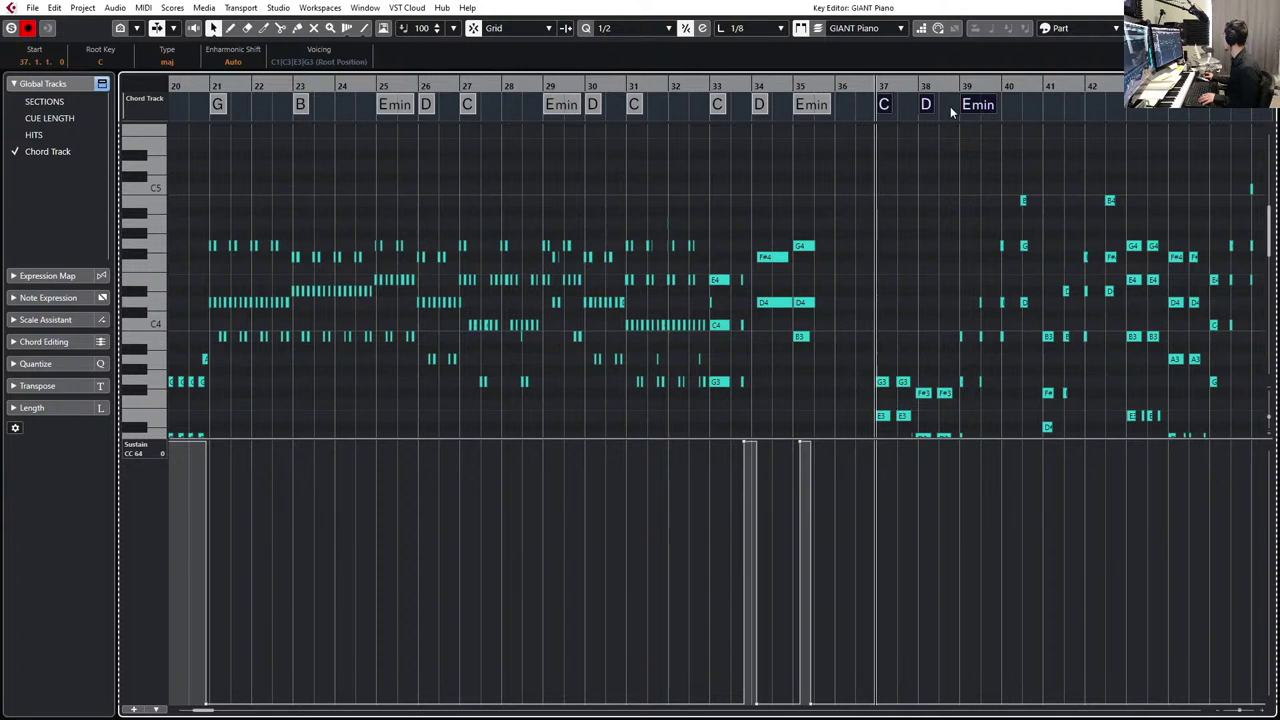
{"action": "double_click", "coordinate": [995, 105]}
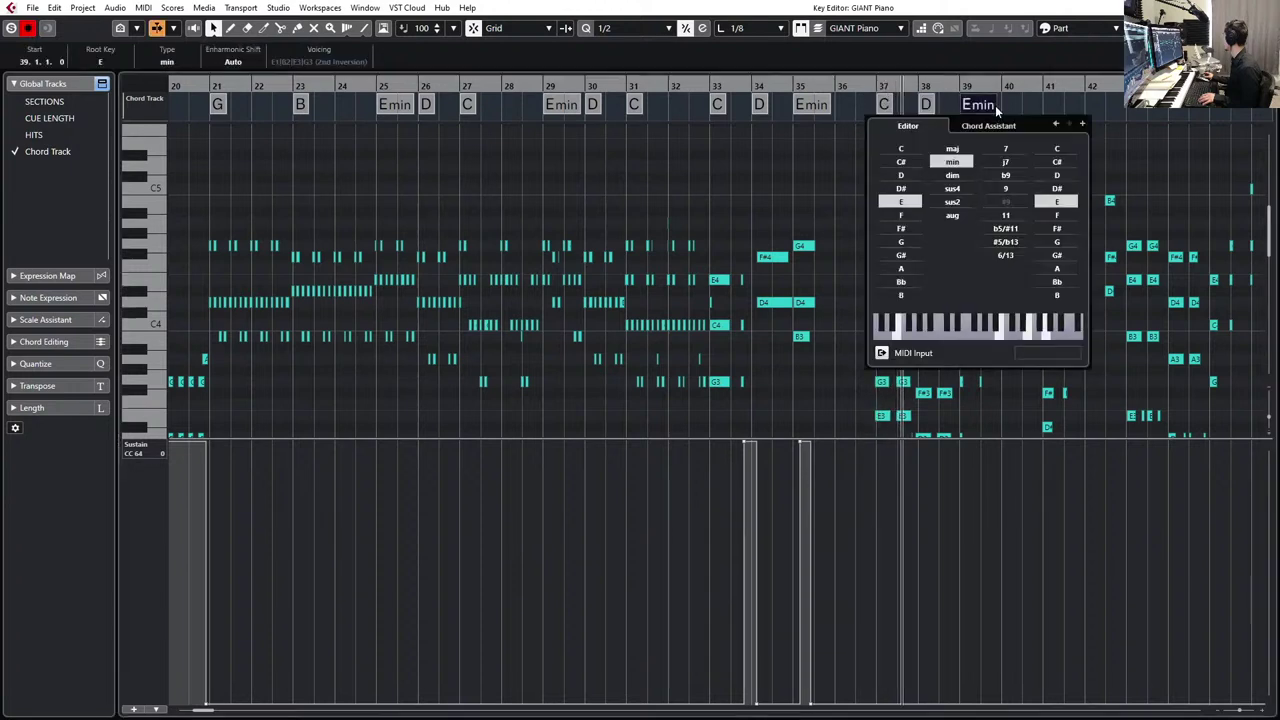
{"action": "left_click", "coordinate": [916, 238]}
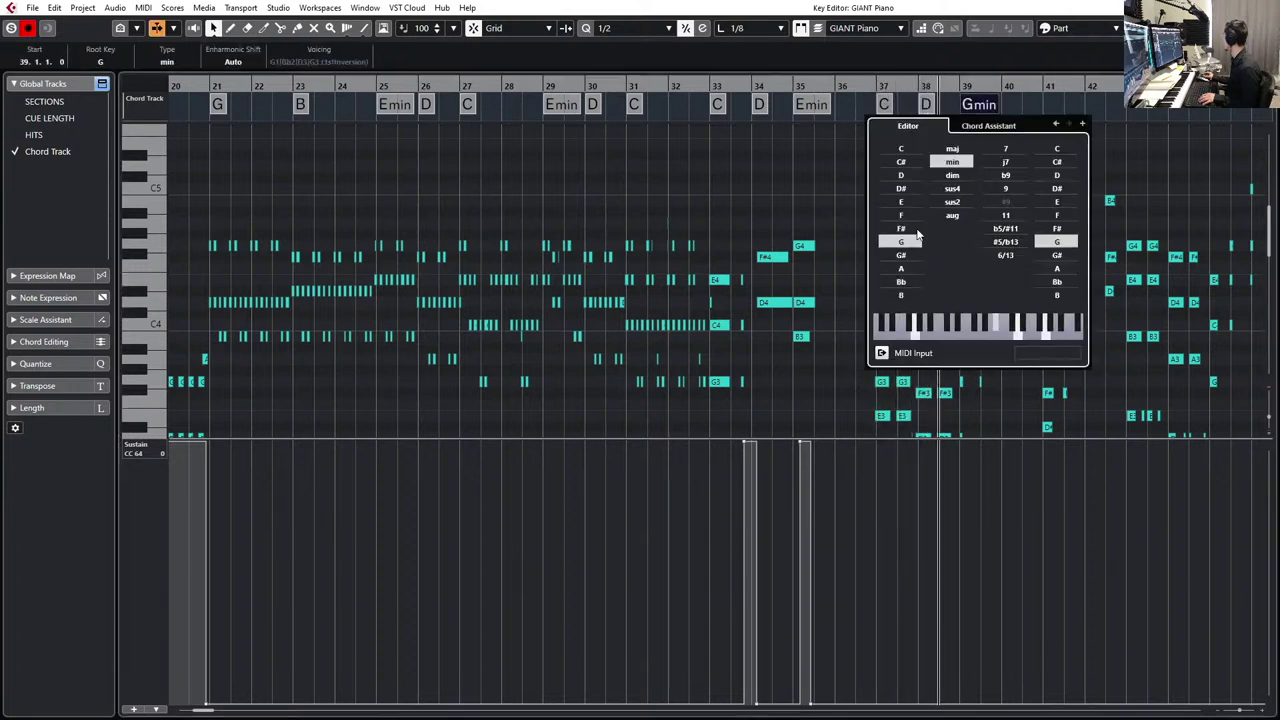
{"action": "left_click", "coordinate": [1134, 130]}
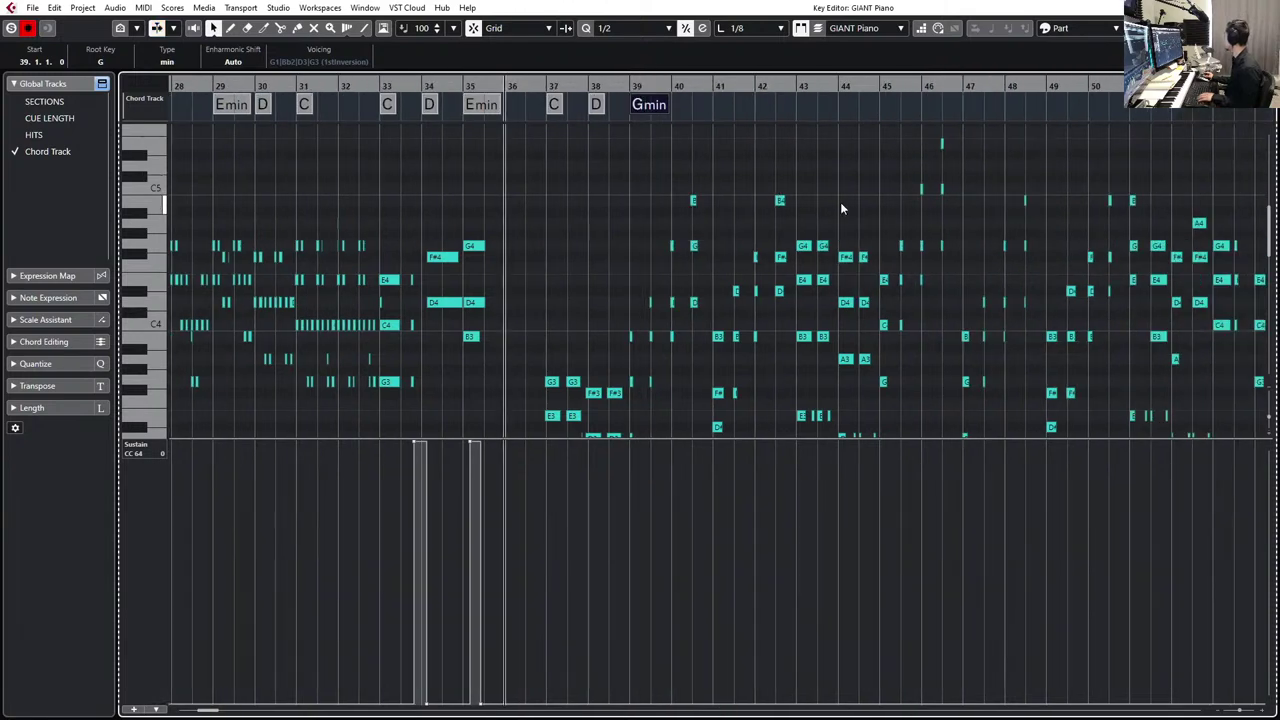
- Delete the old piano notes from bar 37 onward and set the chord event at bar 39 to G major
{"action": "scroll", "coordinate": [840, 208], "scroll_direction": "down", "scroll_amount": 3}
{"action": "scroll", "coordinate": [809, 200], "scroll_direction": "down", "scroll_amount": 5}
{"action": "left_click_drag", "start_coordinate": [730, 129], "coordinate": [1146, 420]}
{"action": "key", "text": "Delete"}
{"action": "scroll", "coordinate": [1109, 354], "scroll_direction": "up", "scroll_amount": 6}
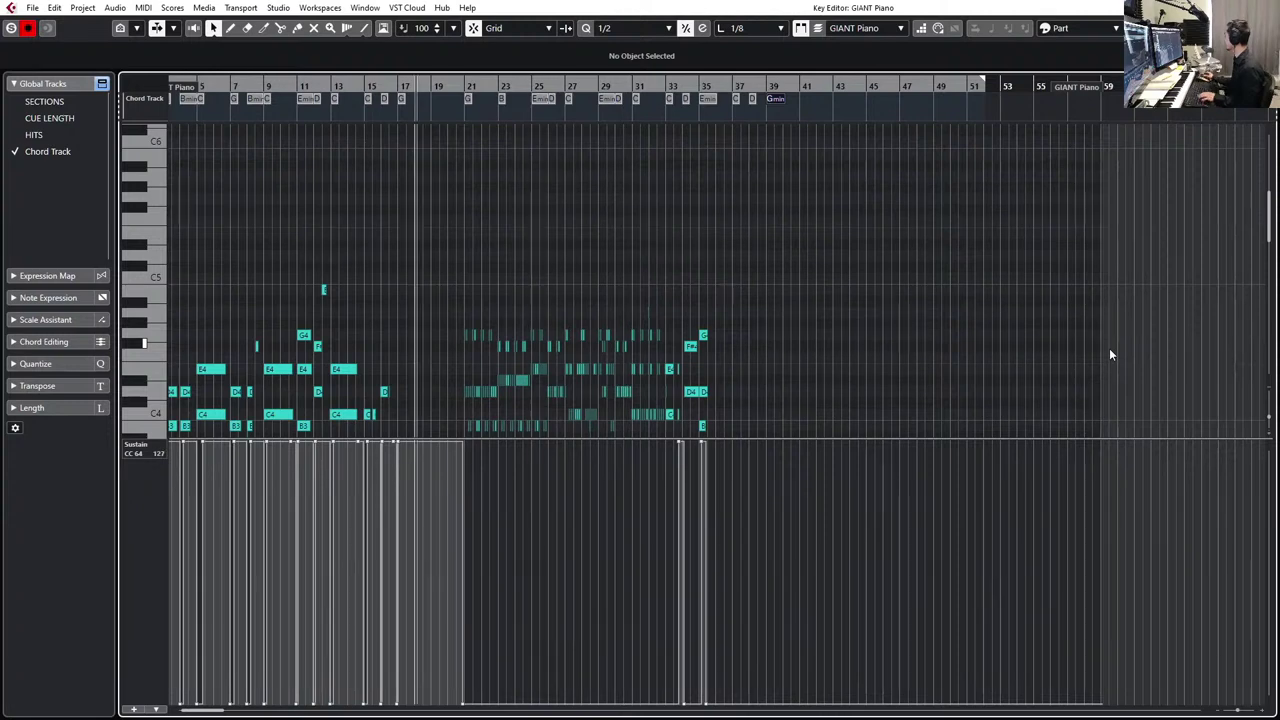
{"action": "double_click", "coordinate": [770, 104]}
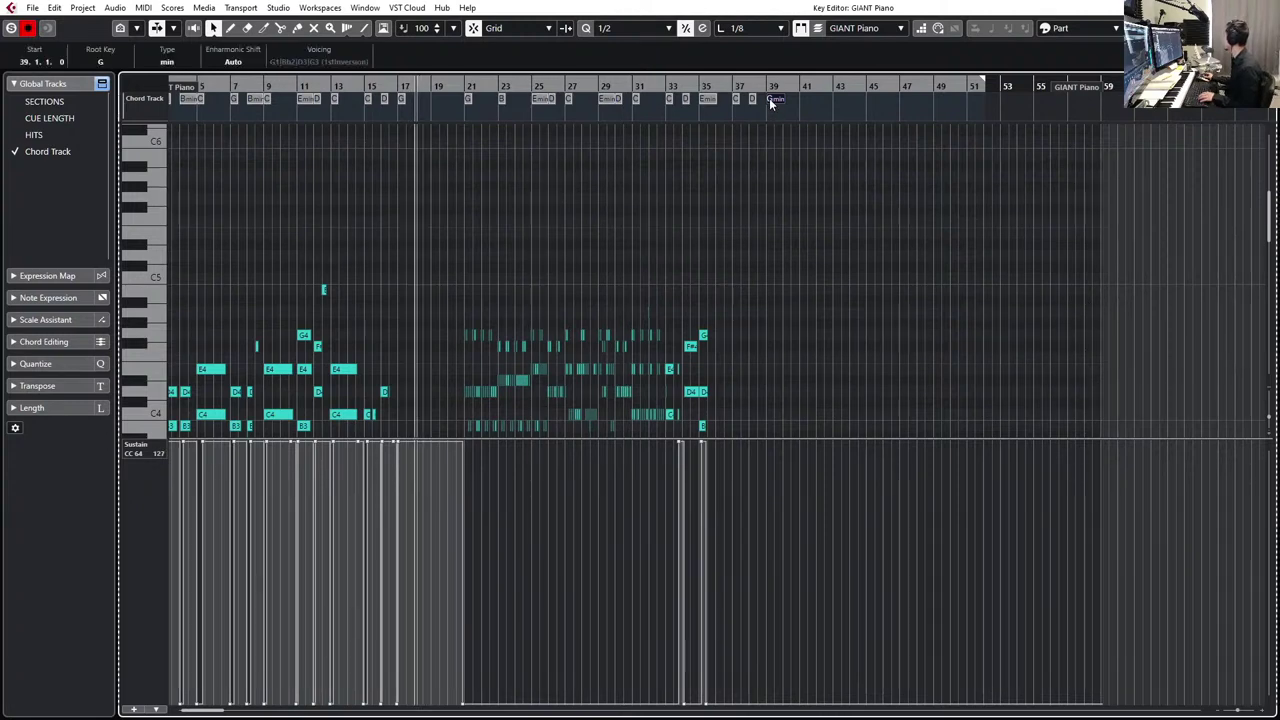
{"action": "left_click", "coordinate": [966, 223]}
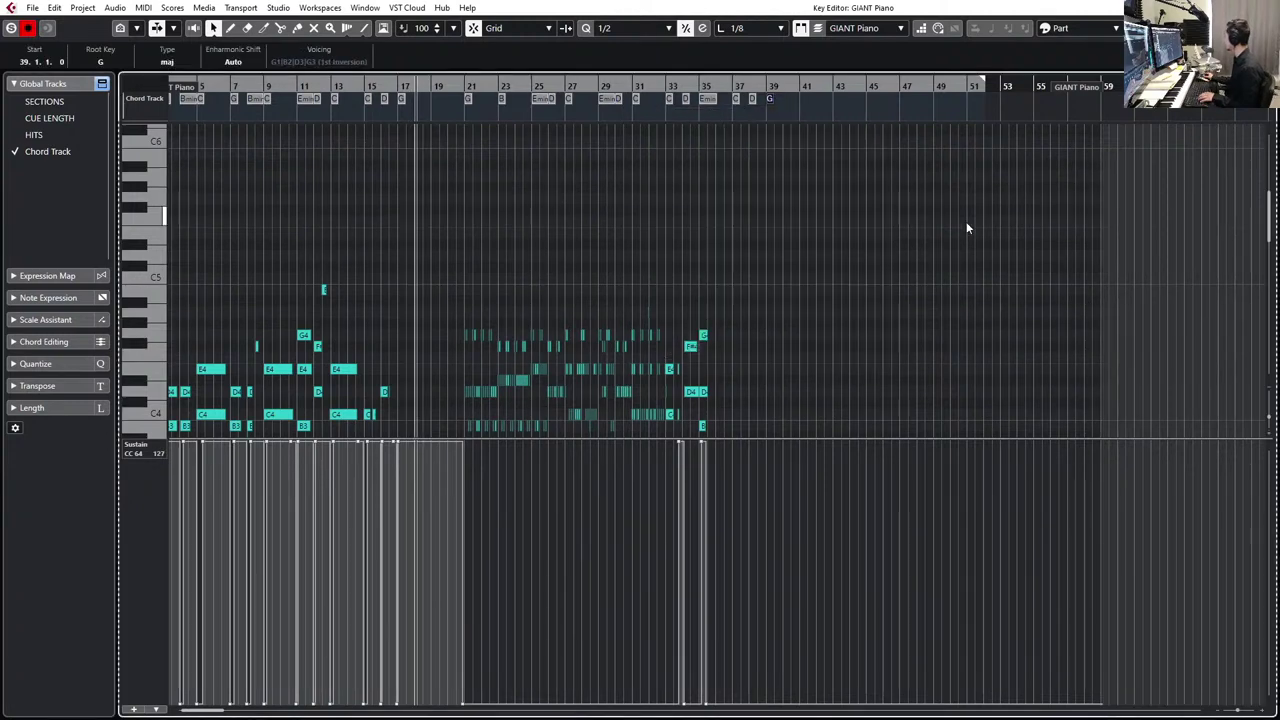
- Delete the newly recorded piano notes from bar 21 to bar 36 together with their sustain pedal events
{"action": "scroll", "coordinate": [880, 314], "scroll_direction": "down", "scroll_amount": 4}
{"action": "left_click_drag", "start_coordinate": [808, 176], "coordinate": [458, 393]}
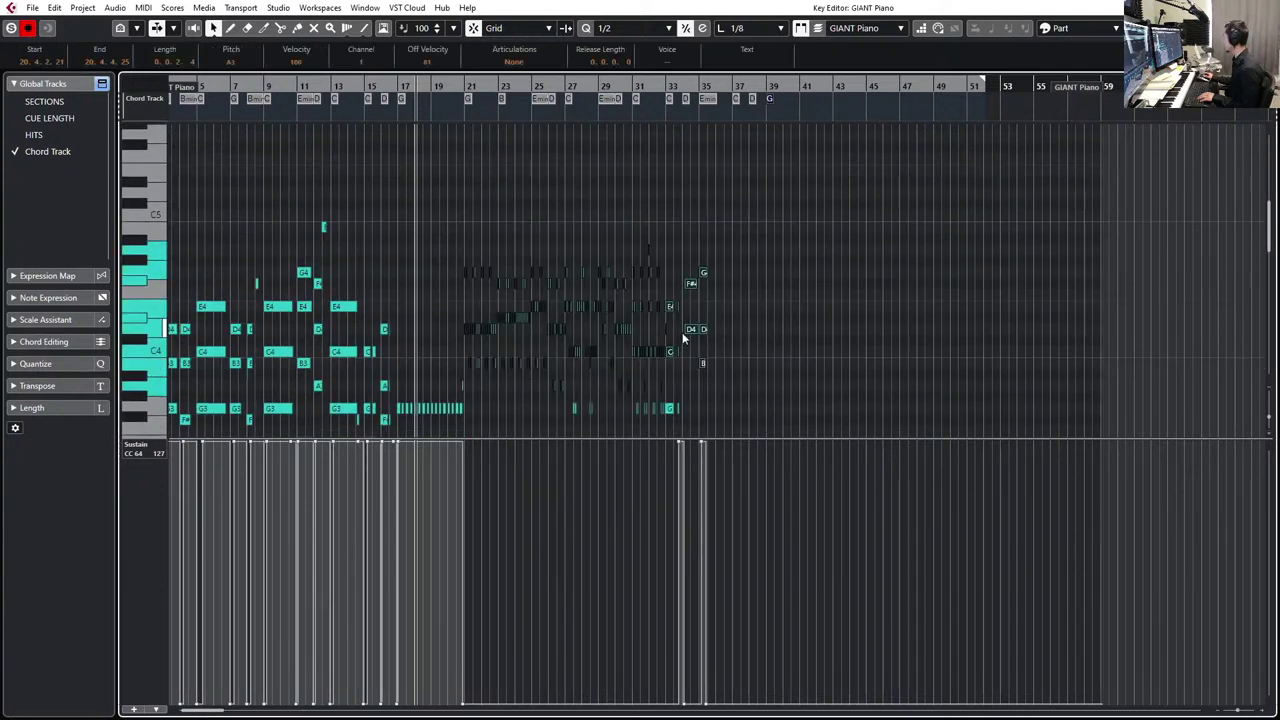
{"action": "scroll", "coordinate": [700, 360], "scroll_direction": "down", "scroll_amount": 4}
{"action": "left_click_drag", "start_coordinate": [735, 199], "coordinate": [570, 248]}
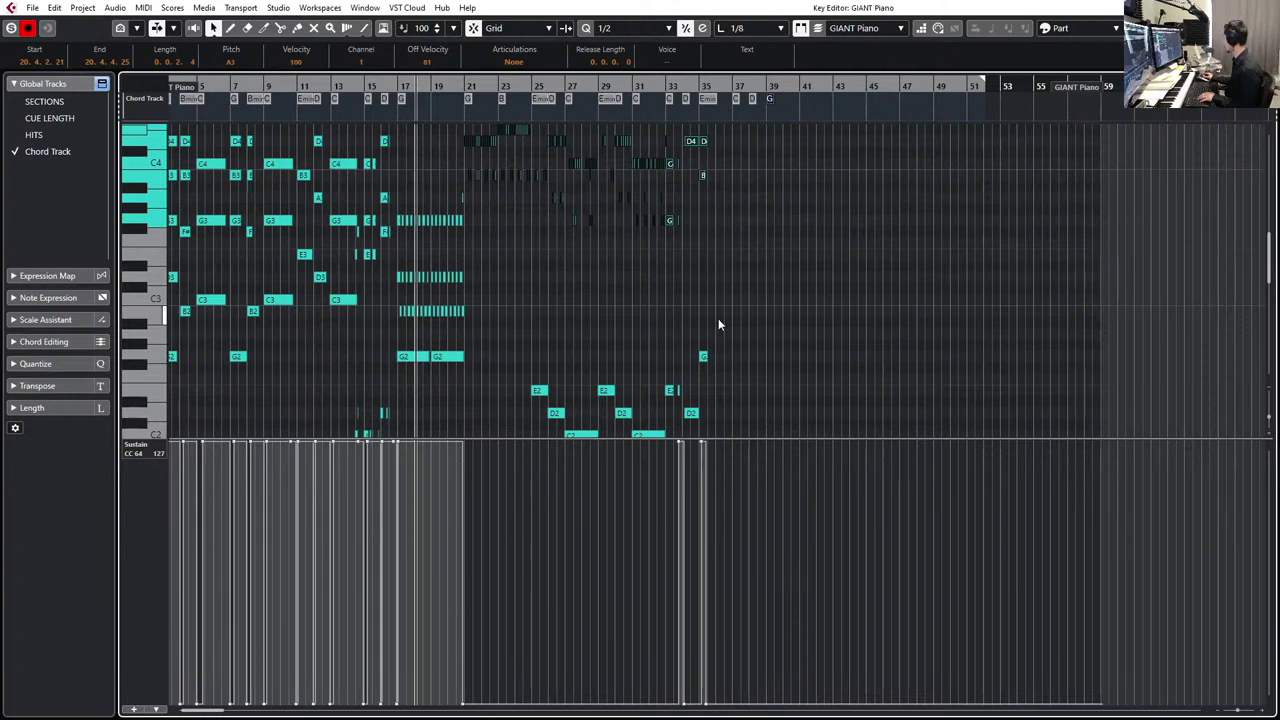
{"action": "scroll", "coordinate": [720, 322], "scroll_direction": "down", "scroll_amount": 1}
{"action": "left_click_drag", "start_coordinate": [736, 261], "coordinate": [528, 410]}
{"action": "key", "text": "Delete"}
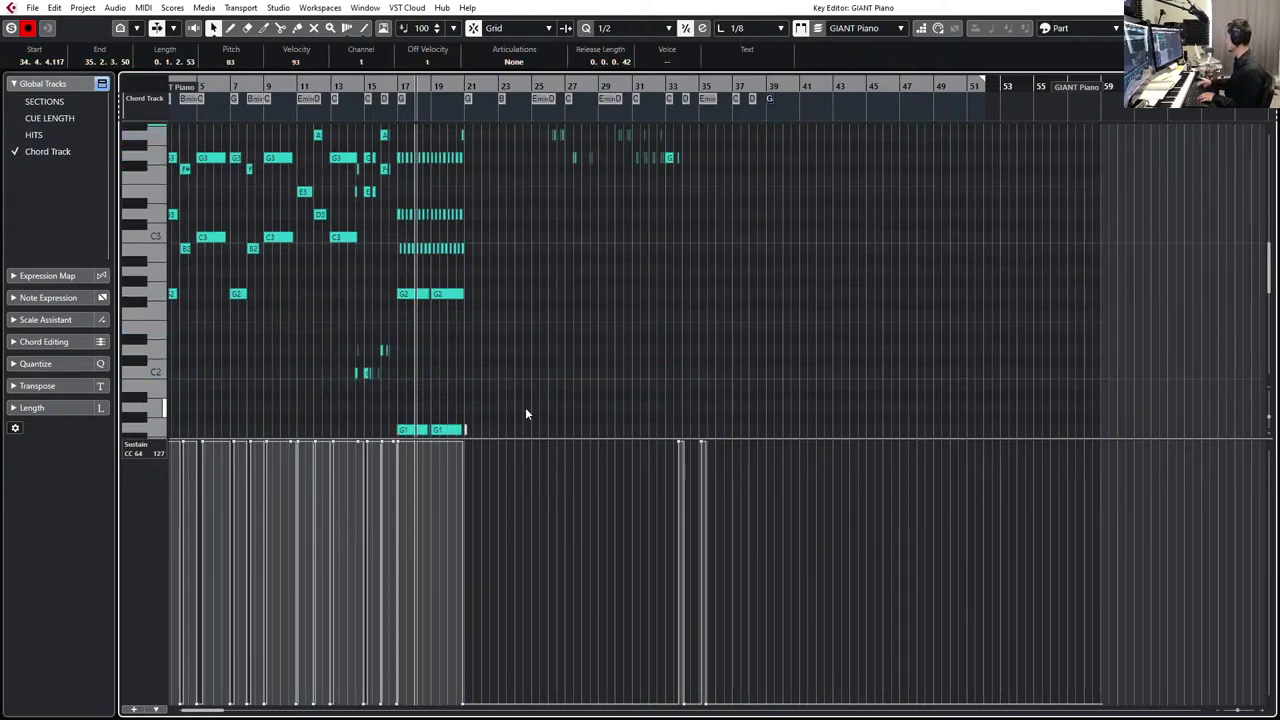
{"action": "scroll", "coordinate": [530, 390], "scroll_direction": "up", "scroll_amount": 4}
{"action": "left_click_drag", "start_coordinate": [457, 177], "coordinate": [530, 358]}
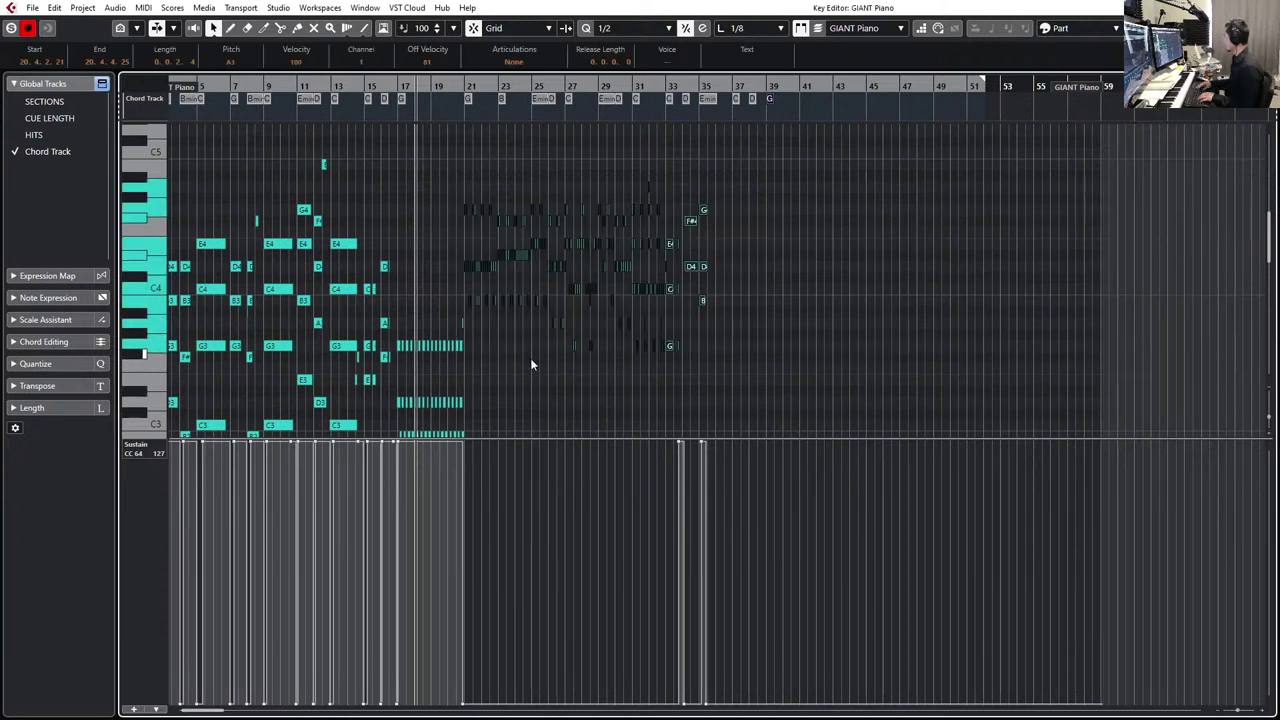
{"action": "key", "text": "Delete"}
{"action": "left_click_drag", "start_coordinate": [656, 479], "coordinate": [818, 415]}
{"action": "key", "text": "Delete"}
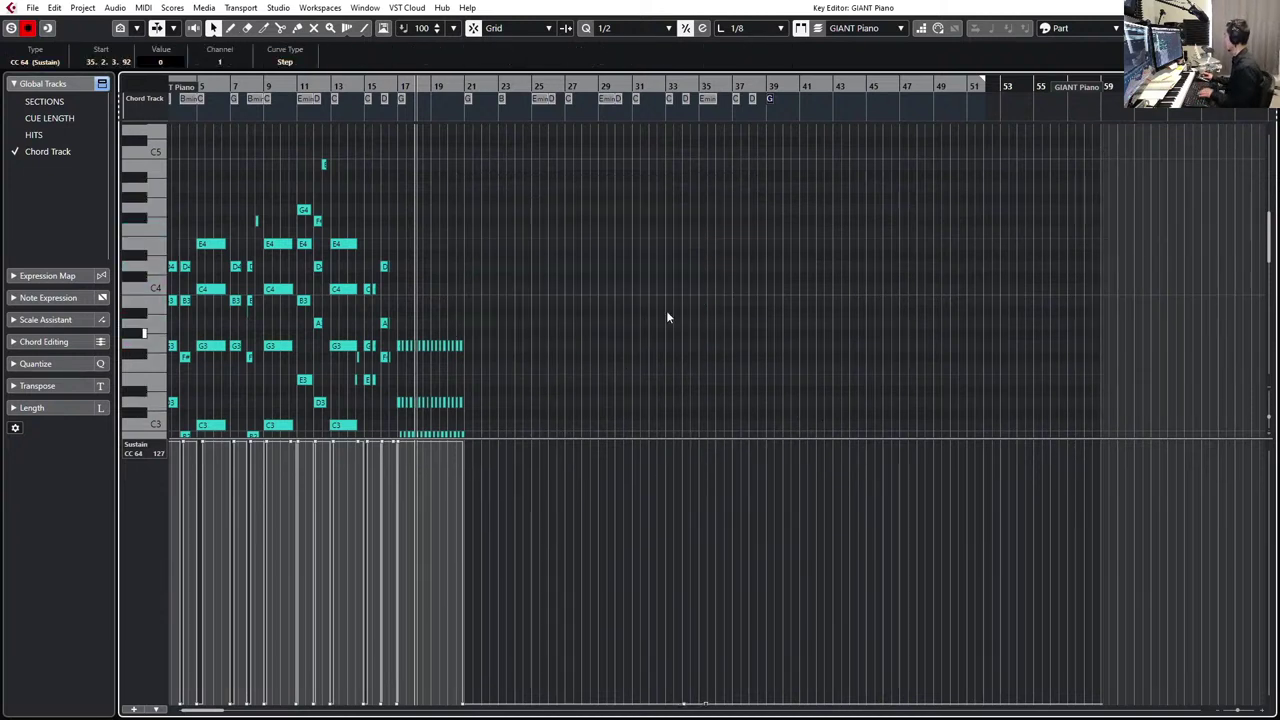
- Record a new piano part from bar 21 to about bar 41, undoing the unsuccessful take that stopped around bar 33
{"action": "left_click", "coordinate": [661, 89]}
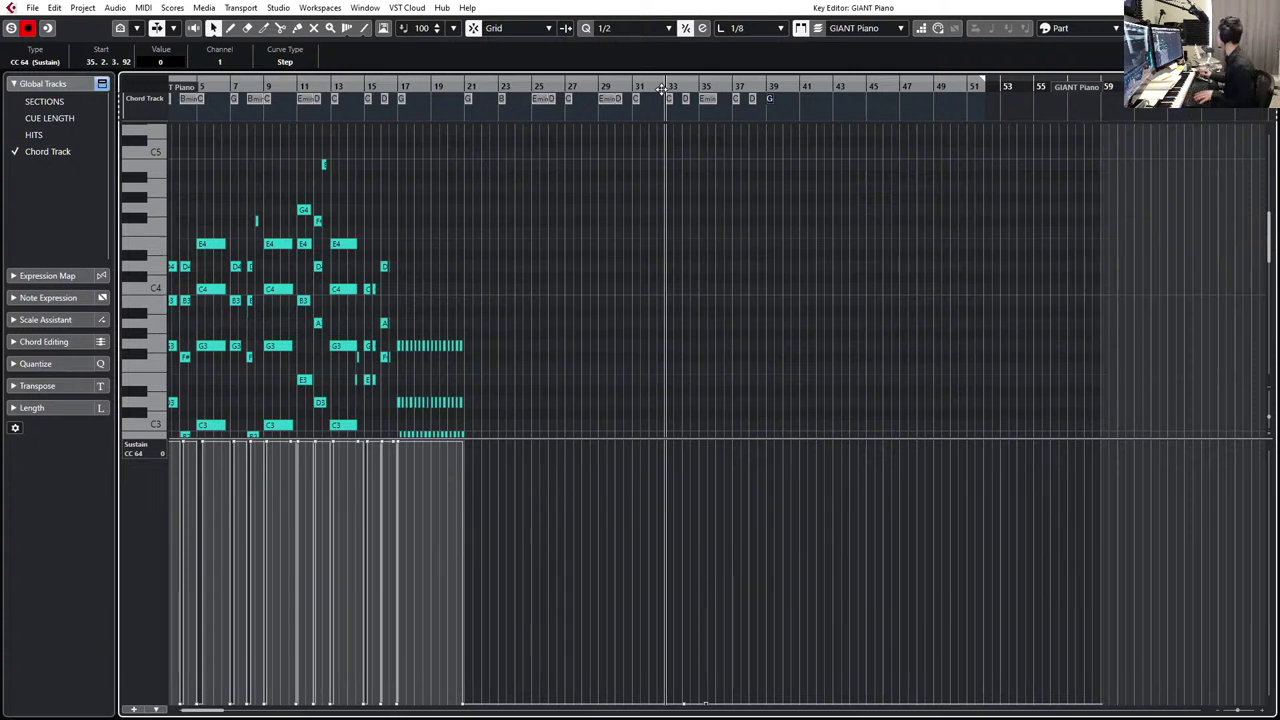
{"action": "key", "text": "space"}
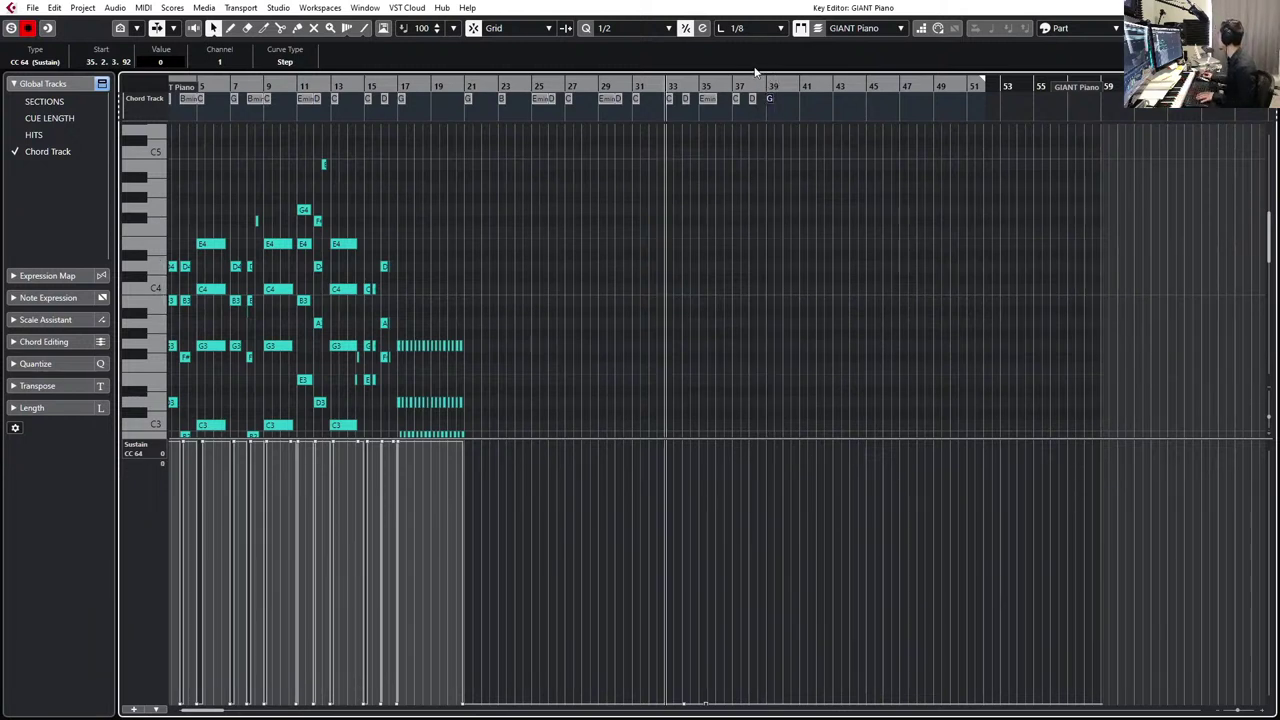
{"action": "left_click", "coordinate": [658, 87]}
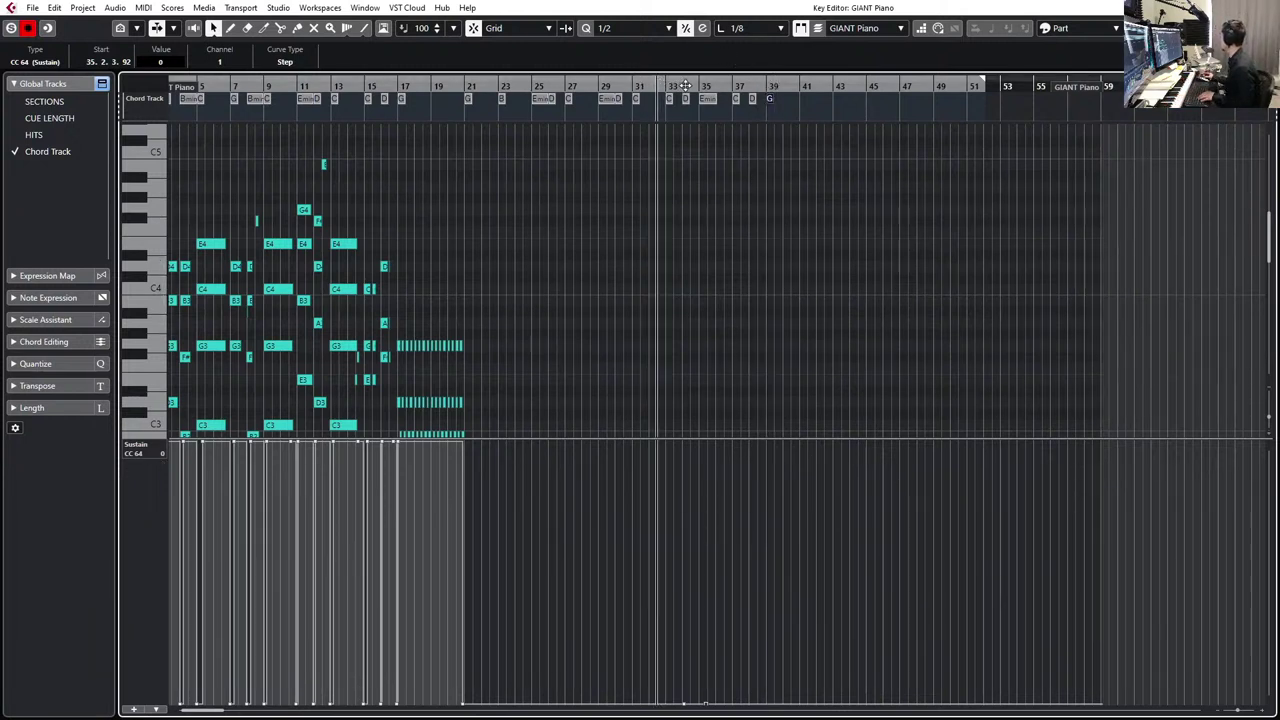
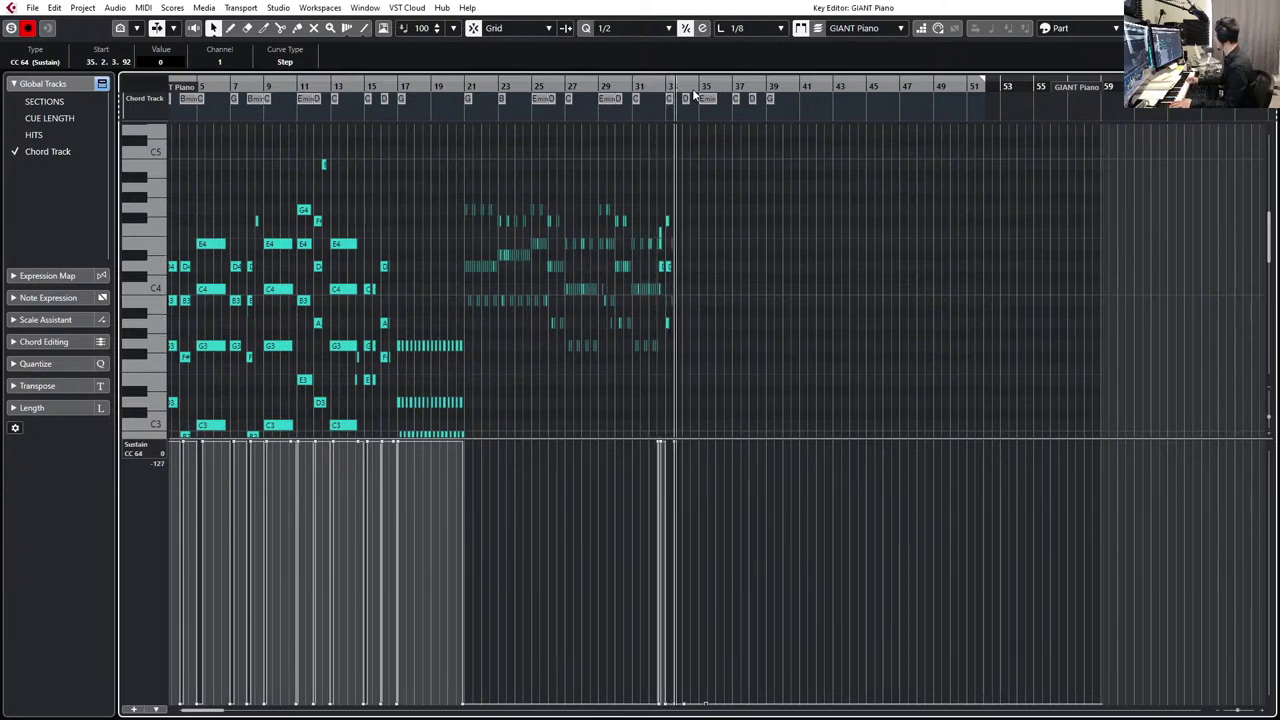
{"action": "key", "text": "space"}
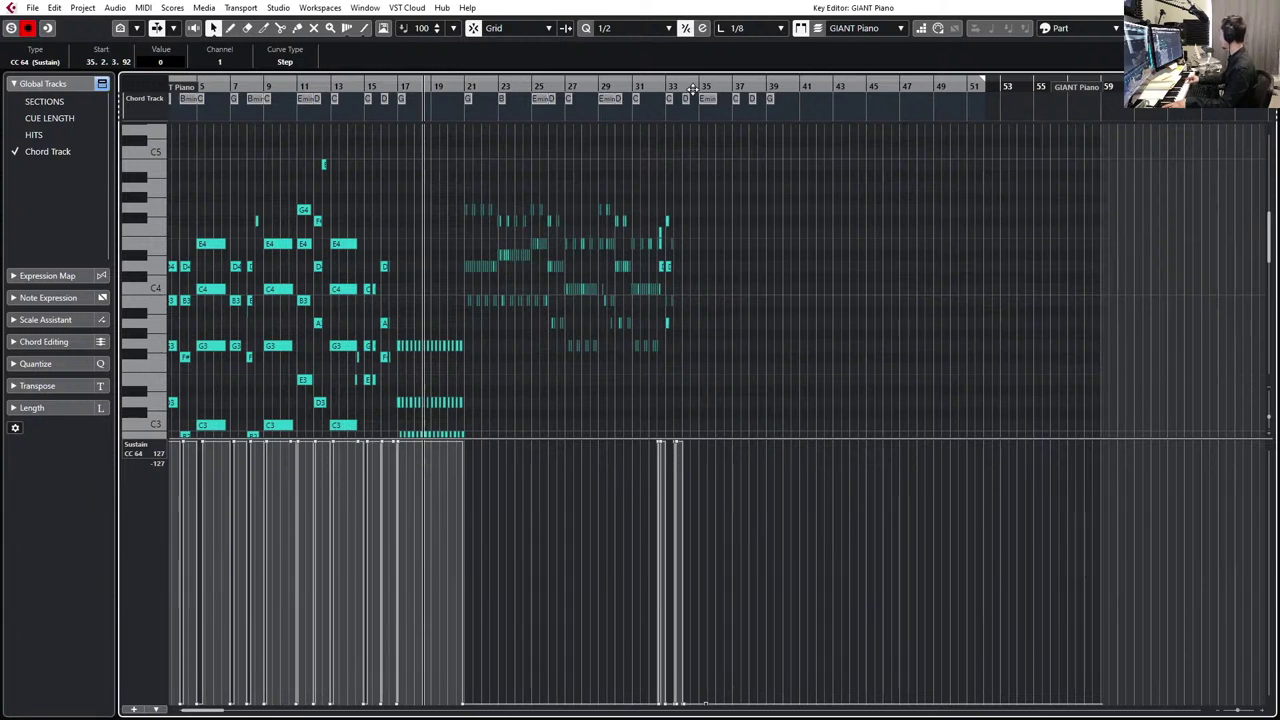
{"action": "key", "text": "ctrl+z"}
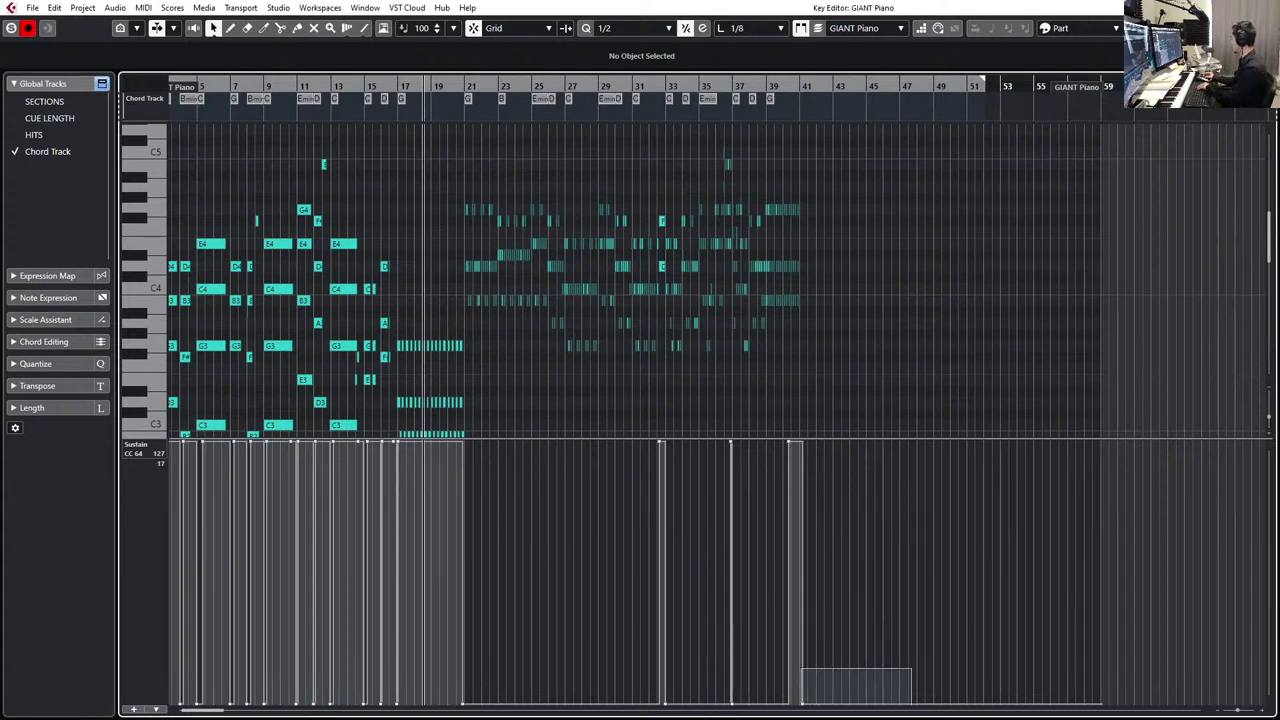
{"action": "left_click_drag", "start_coordinate": [801, 668], "coordinate": [819, 659]}
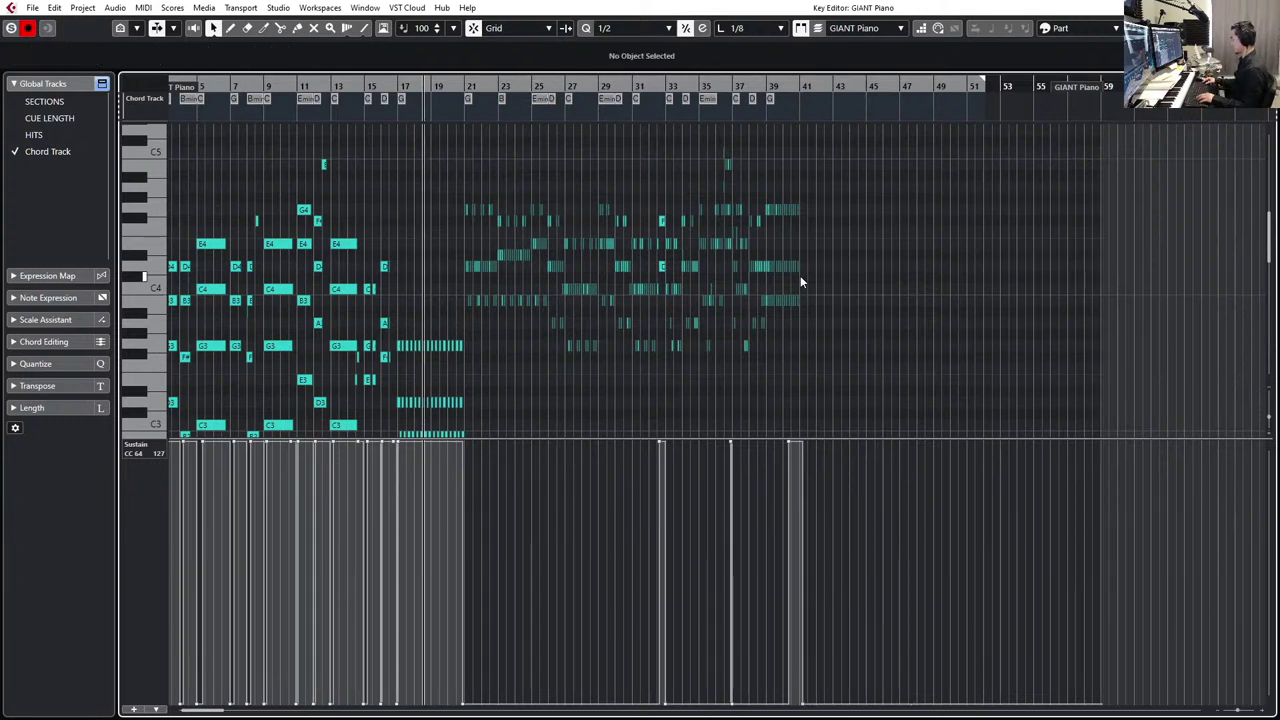
- Select the recorded piano notes from bar 21 onward and enlarge the note display to inspect the treble and bass parts together
{"action": "key", "text": "h"}
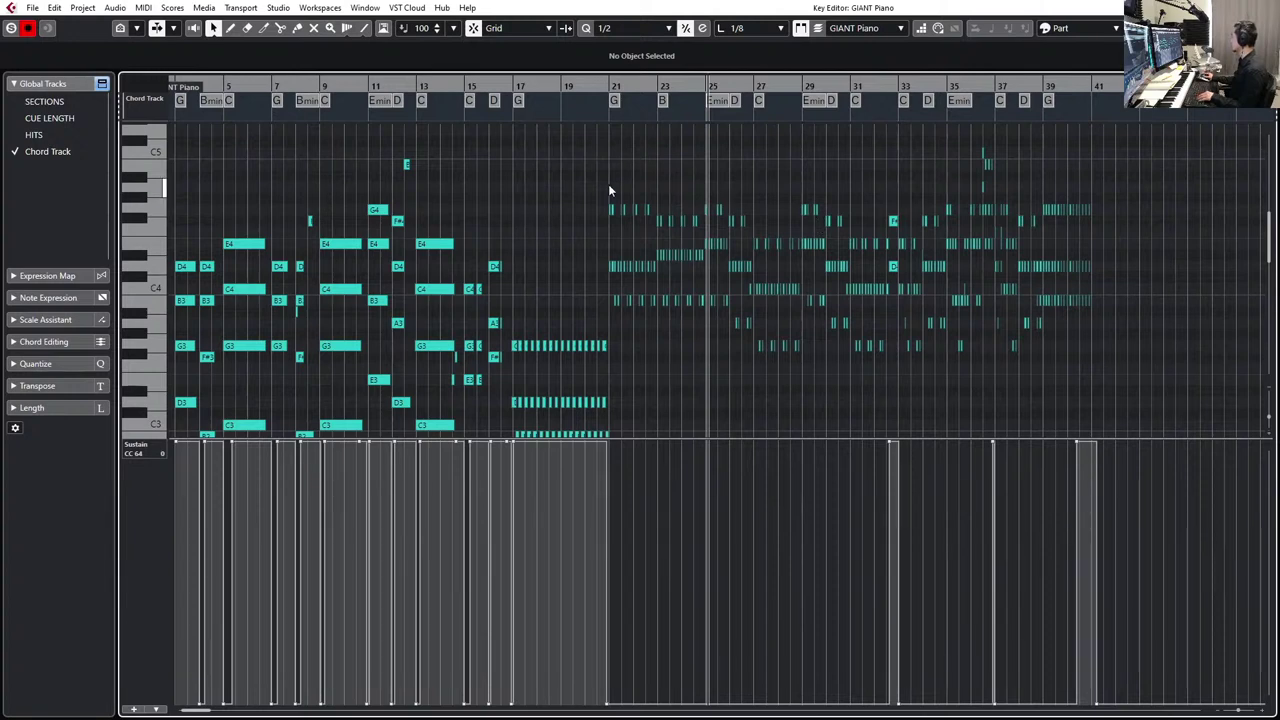
{"action": "left_click_drag", "start_coordinate": [608, 190], "coordinate": [1087, 328]}
{"action": "scroll", "coordinate": [1085, 328], "scroll_direction": "down", "scroll_amount": 5}
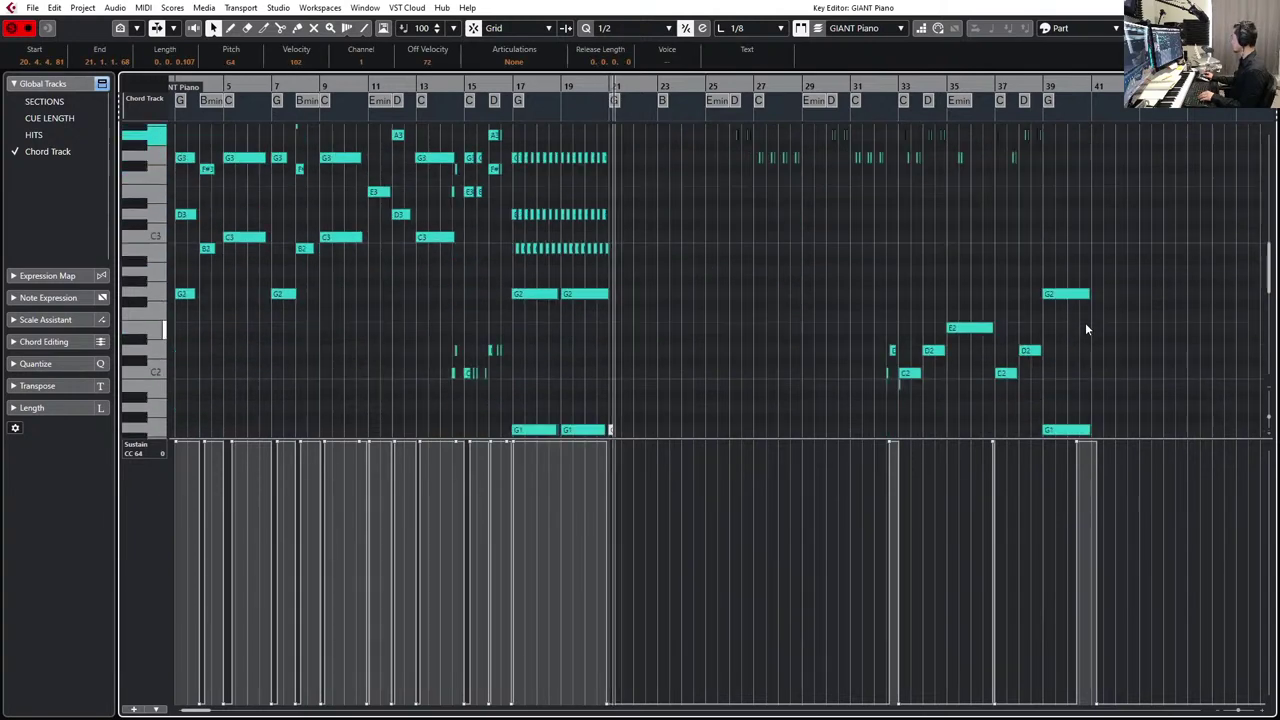
{"action": "key", "text": "h"}
{"action": "key", "text": "h"}
{"action": "key", "text": "h"}
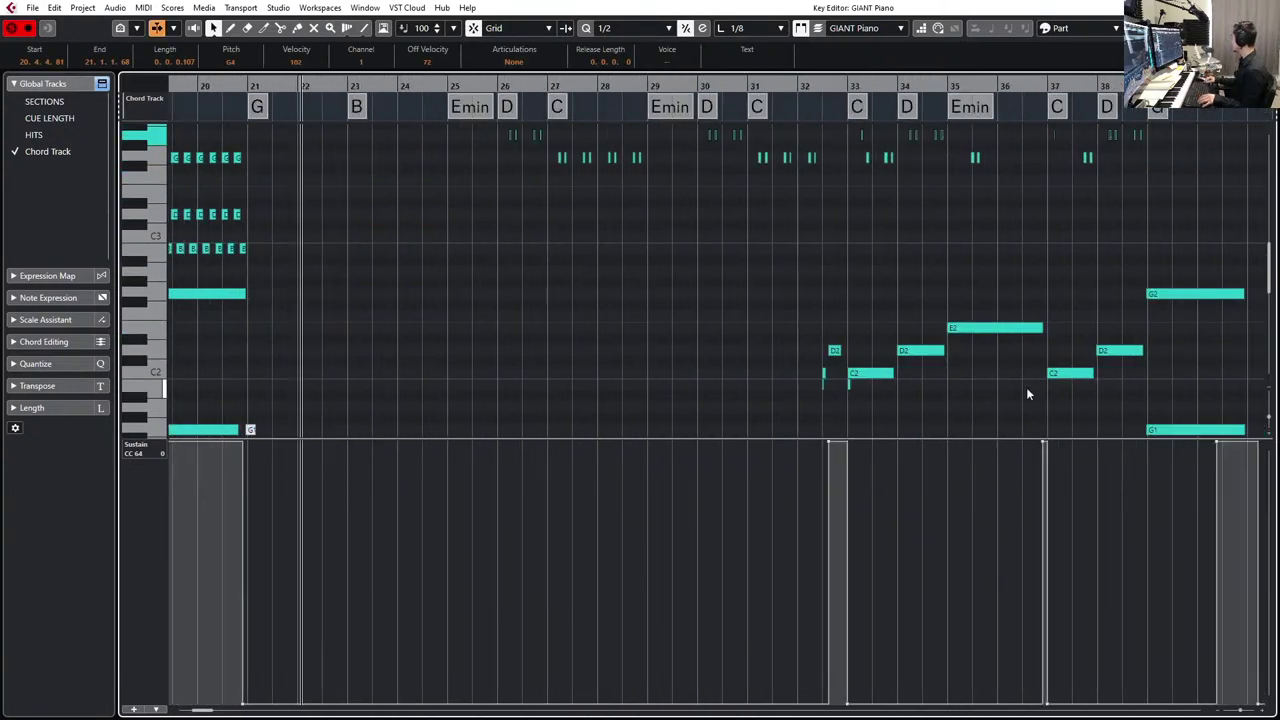
{"action": "left_click_drag", "start_coordinate": [990, 436], "coordinate": [974, 672]}
{"action": "scroll", "coordinate": [994, 588], "scroll_direction": "up", "scroll_amount": 5}
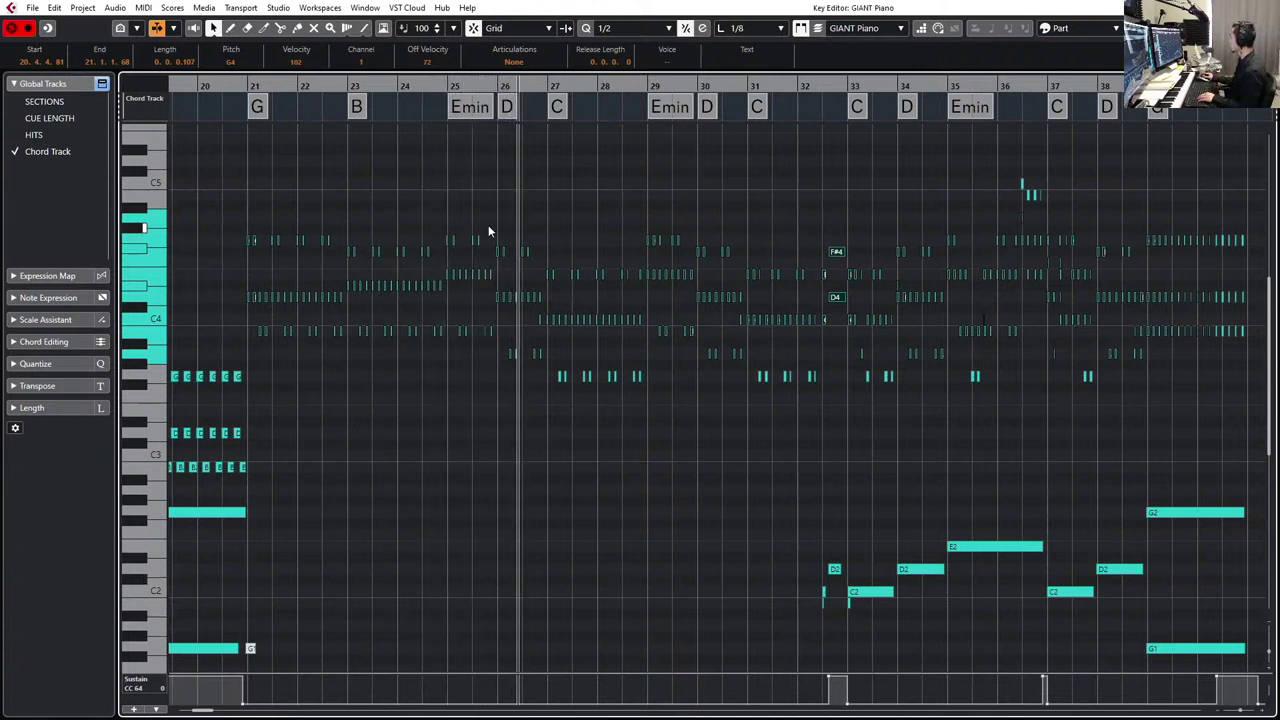
- Play back the new piano part and check individual notes for mistakes around bars 25, 33, 35 and 37
{"action": "left_click", "coordinate": [454, 226]}
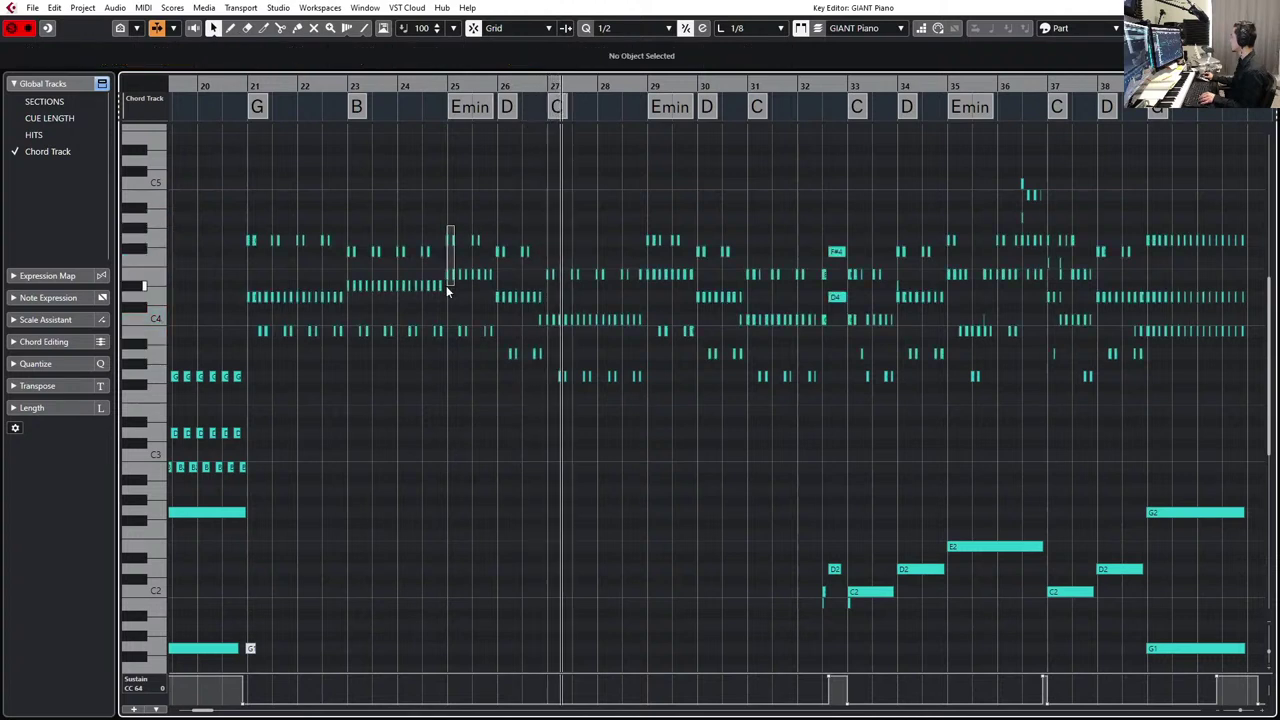
{"action": "left_click", "coordinate": [450, 288]}
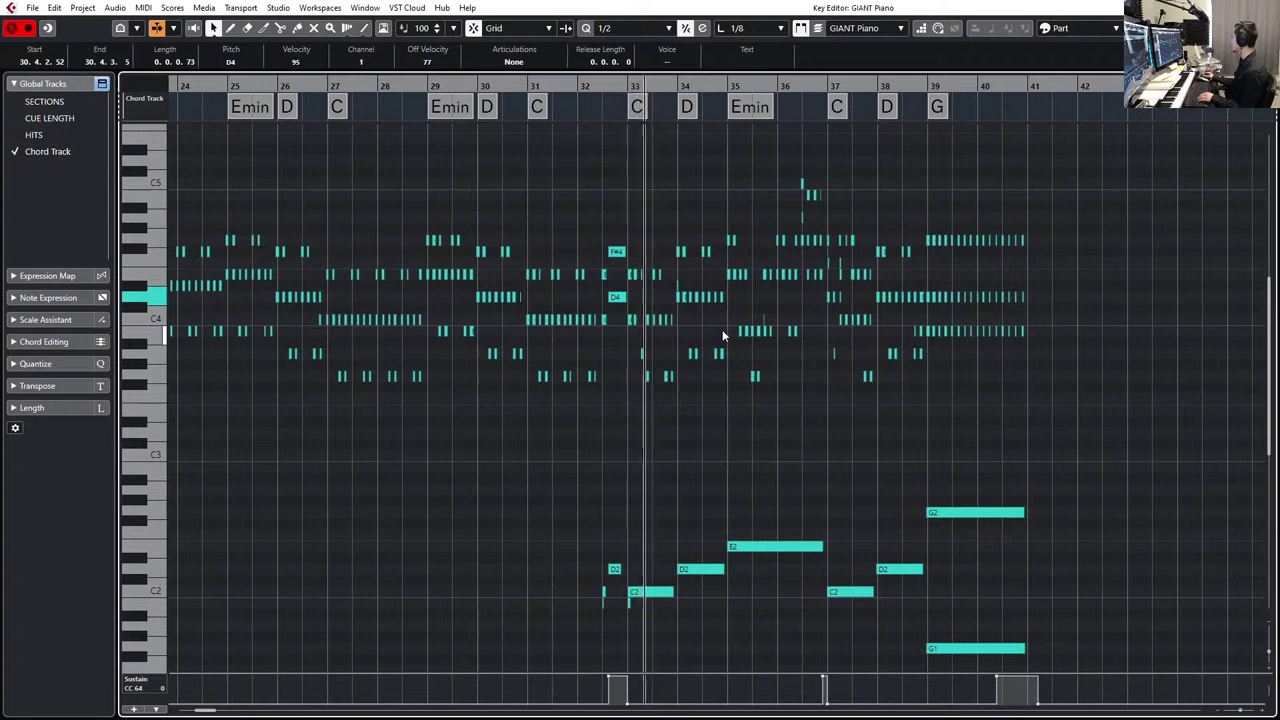
{"action": "left_click_drag", "start_coordinate": [639, 344], "coordinate": [664, 362]}
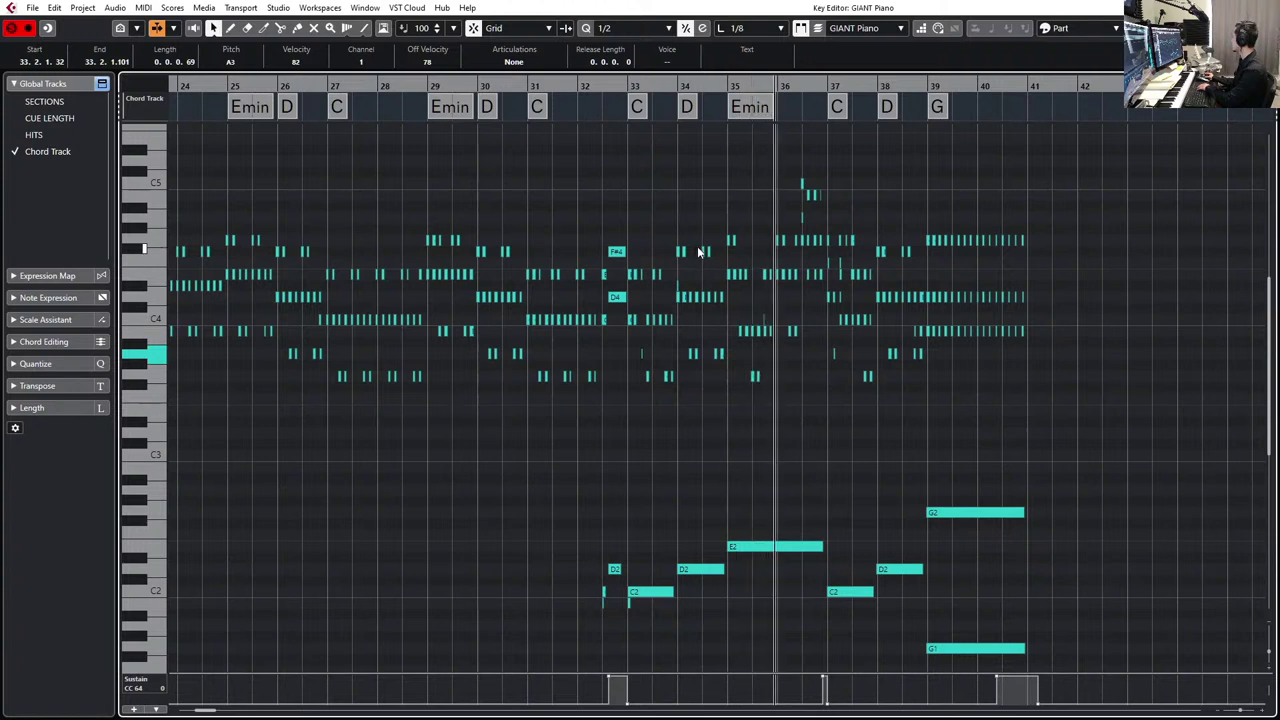
{"action": "left_click", "coordinate": [796, 329]}
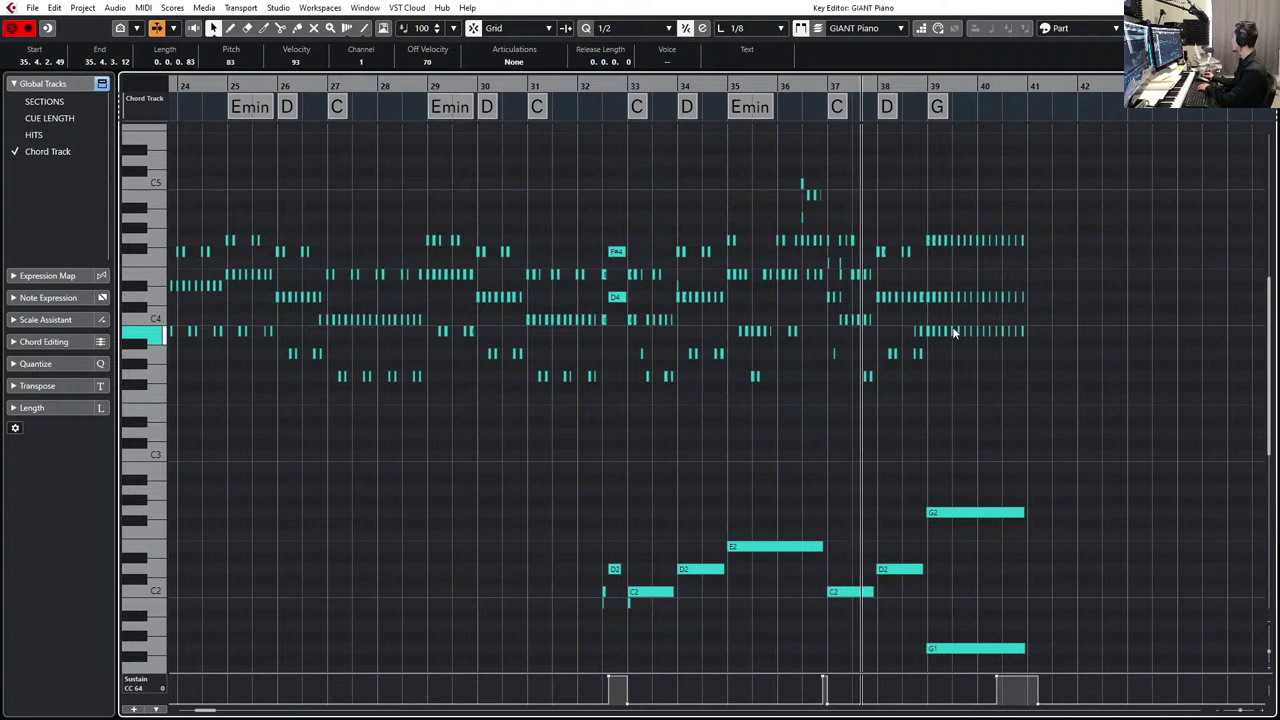
{"action": "left_click", "coordinate": [830, 265]}
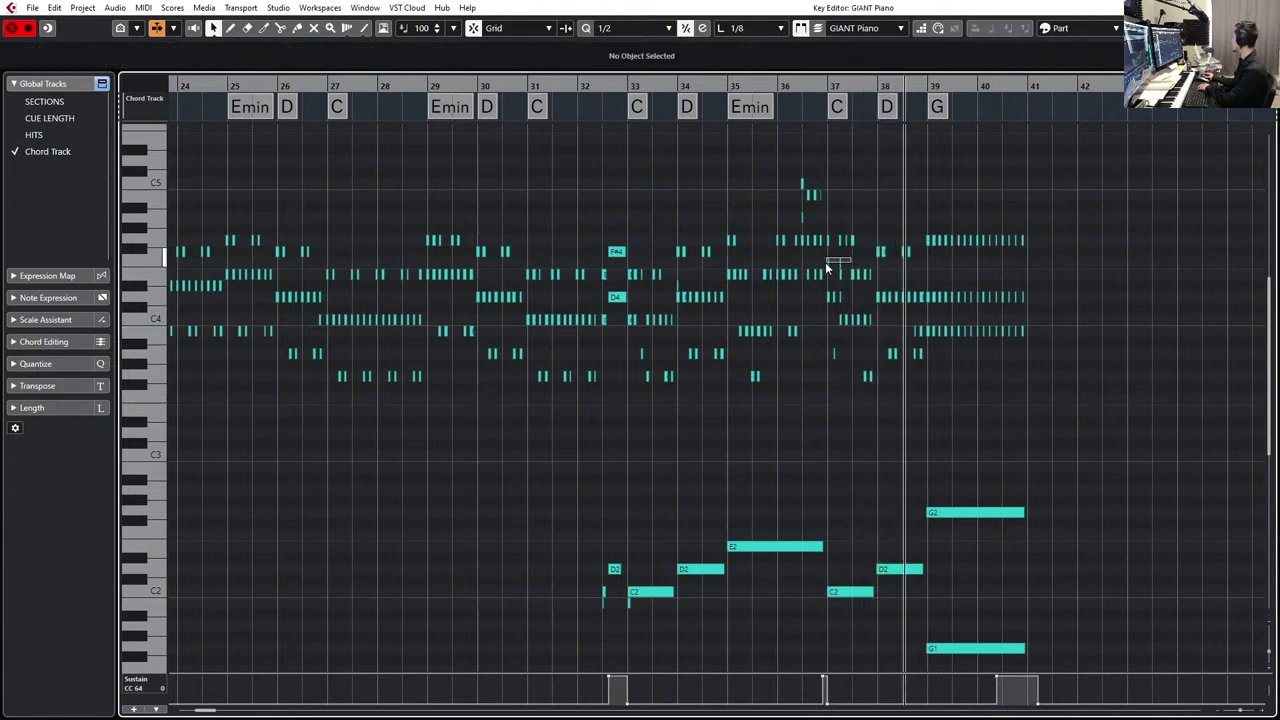
{"action": "left_click", "coordinate": [827, 263]}
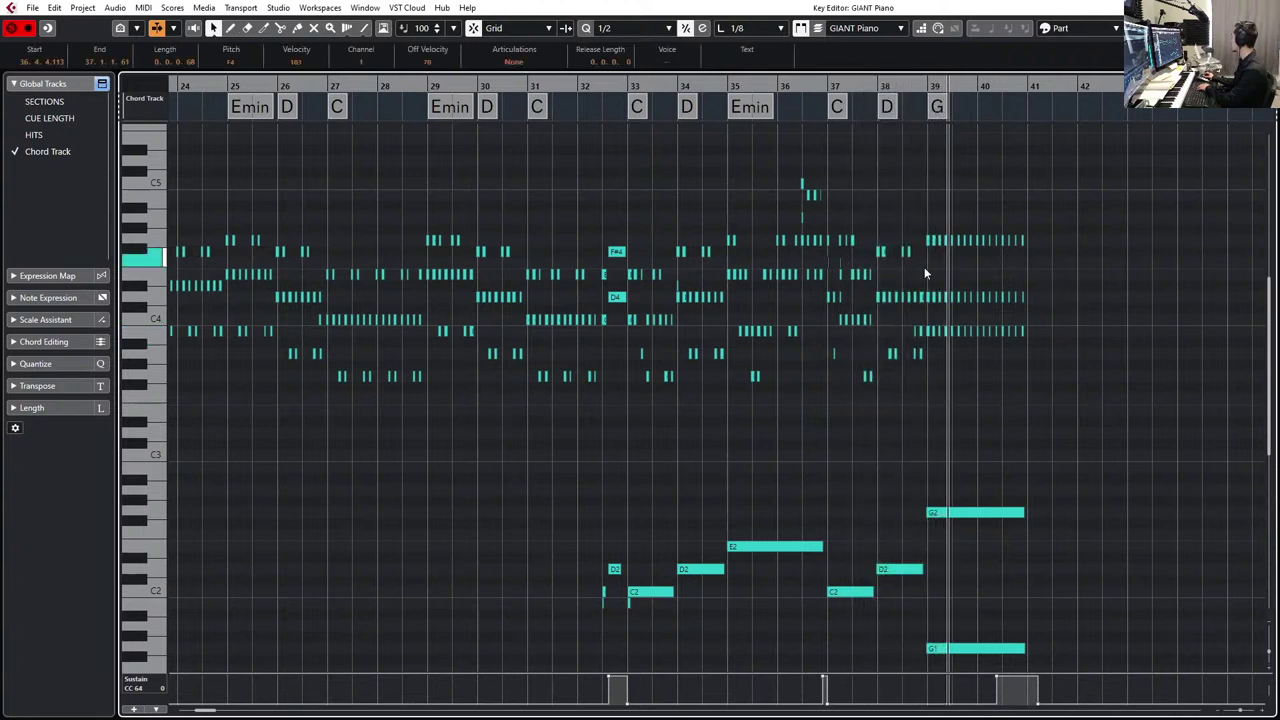
{"action": "left_click", "coordinate": [924, 267]}
{"action": "left_click", "coordinate": [930, 294]}
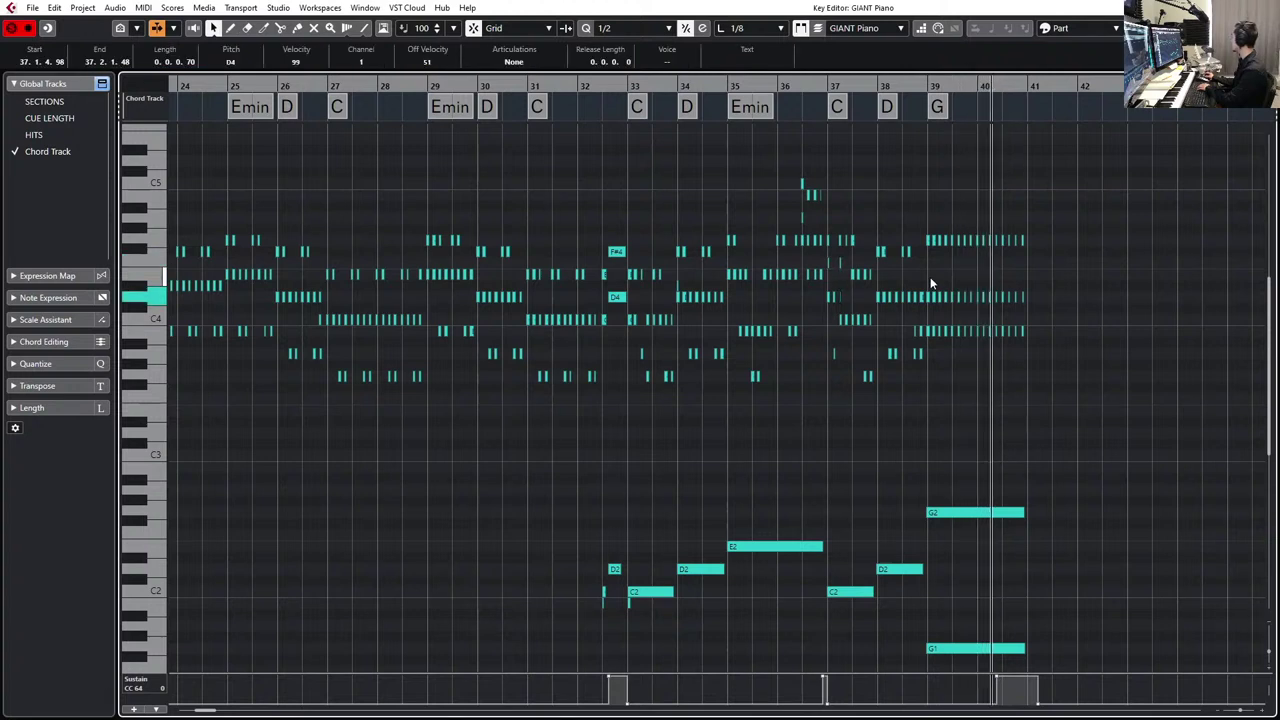
{"action": "key", "text": "space"}
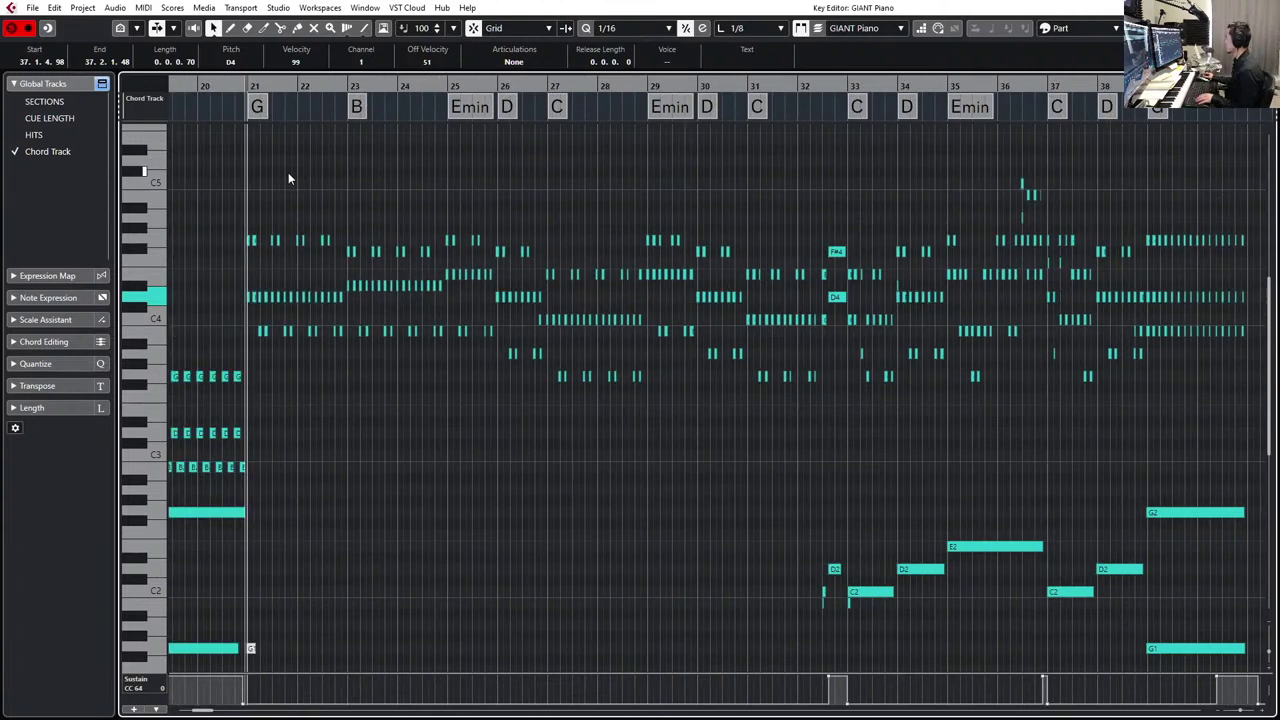
- Set the quantize value to 1/16 and iteratively quantize the recorded piano notes from bar 21 onward, including the bass notes
{"action": "left_click_drag", "start_coordinate": [254, 186], "coordinate": [1248, 406]}
{"action": "left_click_drag", "start_coordinate": [390, 197], "coordinate": [244, 296]}
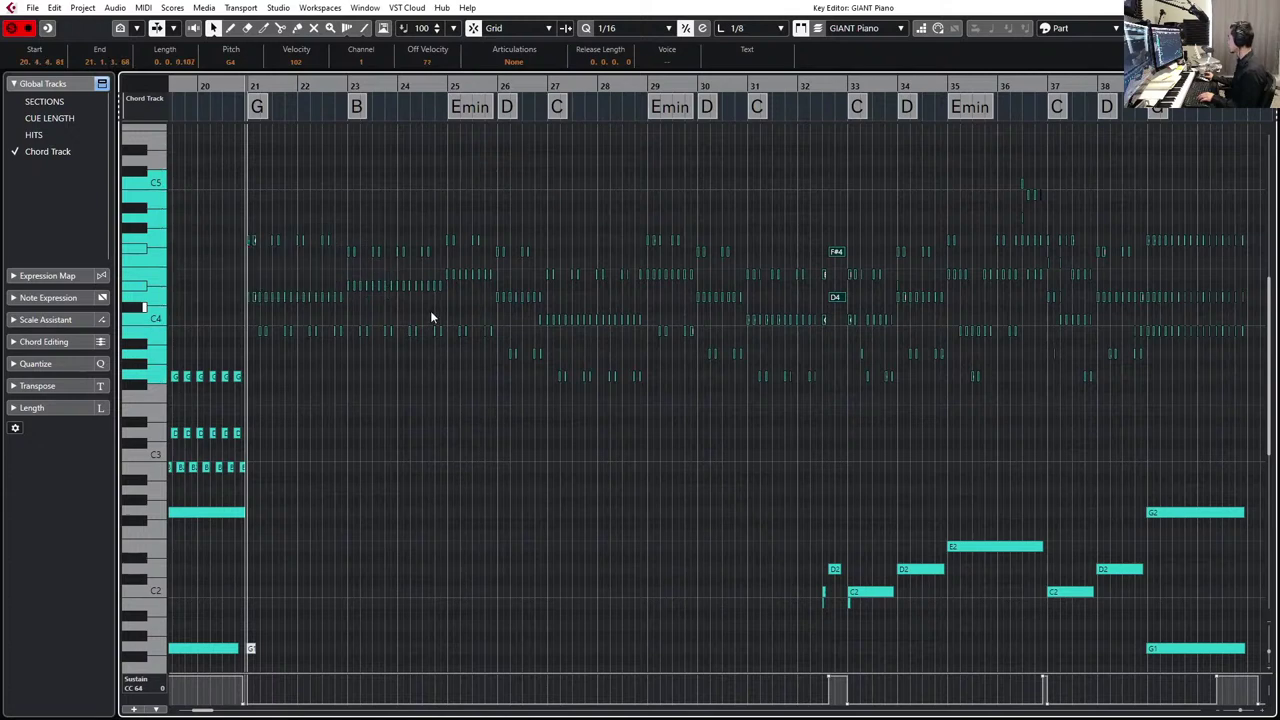
{"action": "scroll", "coordinate": [586, 364], "scroll_direction": "down", "scroll_amount": 5}
{"action": "mouse_move", "coordinate": [459, 172]}
{"action": "left_mouse_down"}
{"action": "mouse_move", "coordinate": [766, 353]}
{"action": "mouse_move", "coordinate": [1157, 482]}
{"action": "left_mouse_up"}
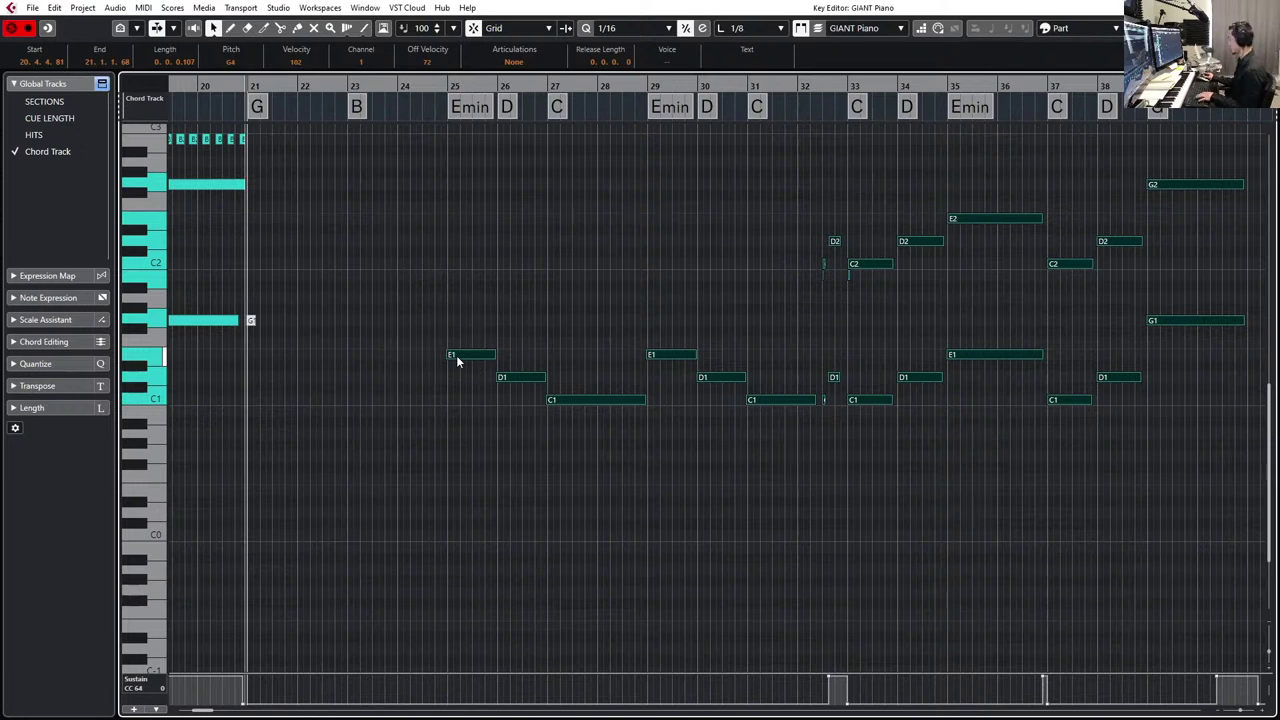
{"action": "key", "text": "h"}
{"action": "scroll", "coordinate": [608, 339], "scroll_direction": "right", "scroll_amount": 4}
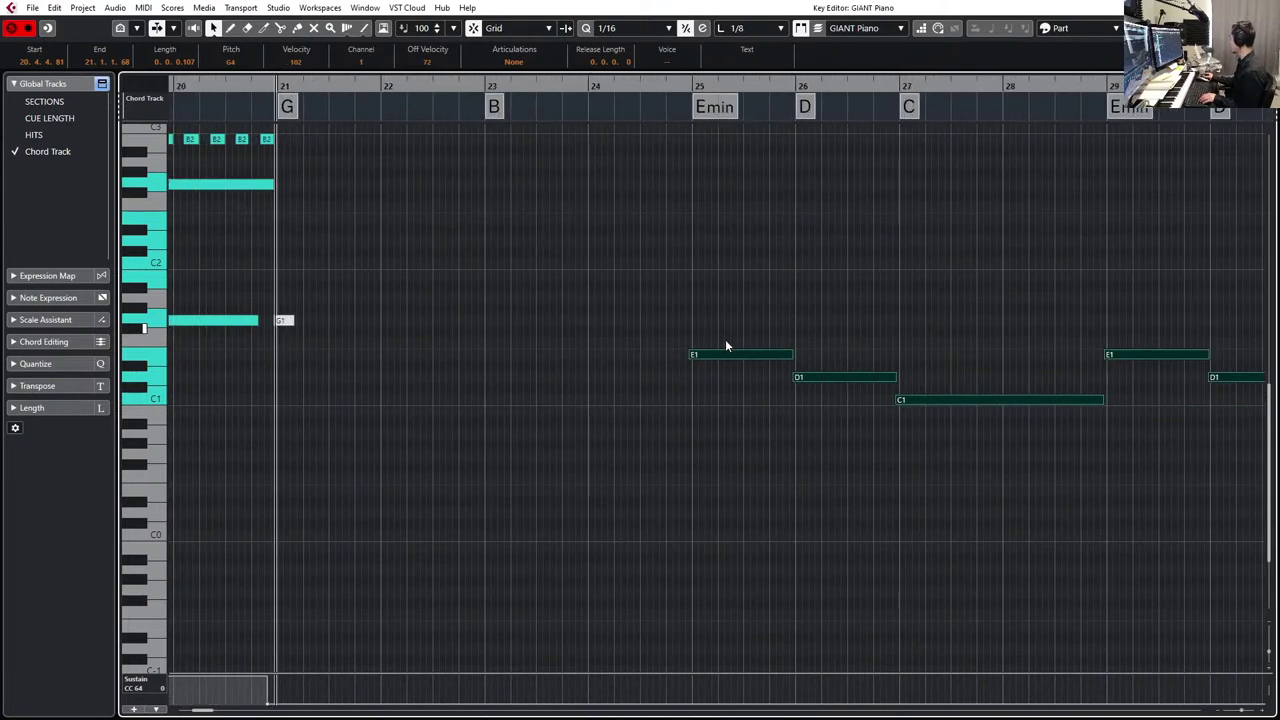
{"action": "left_click_drag", "start_coordinate": [726, 354], "coordinate": [726, 362]}
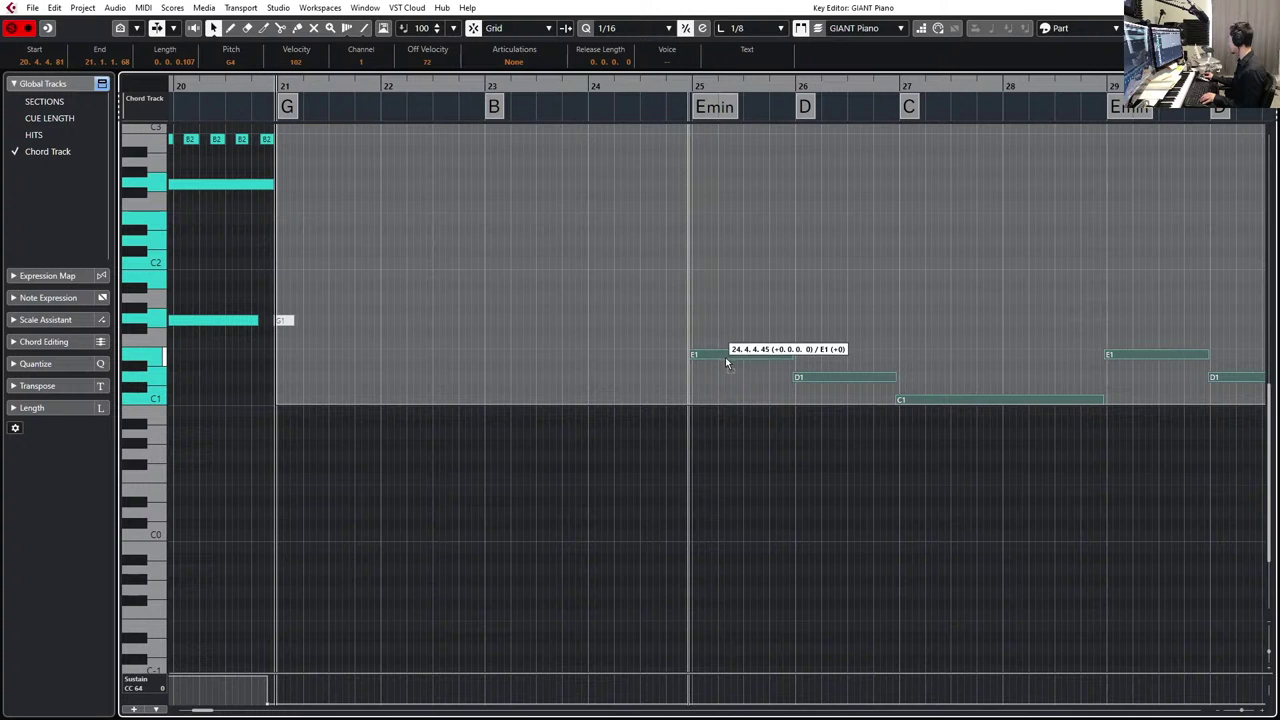
{"action": "left_click_drag", "start_coordinate": [726, 360], "coordinate": [730, 356]}
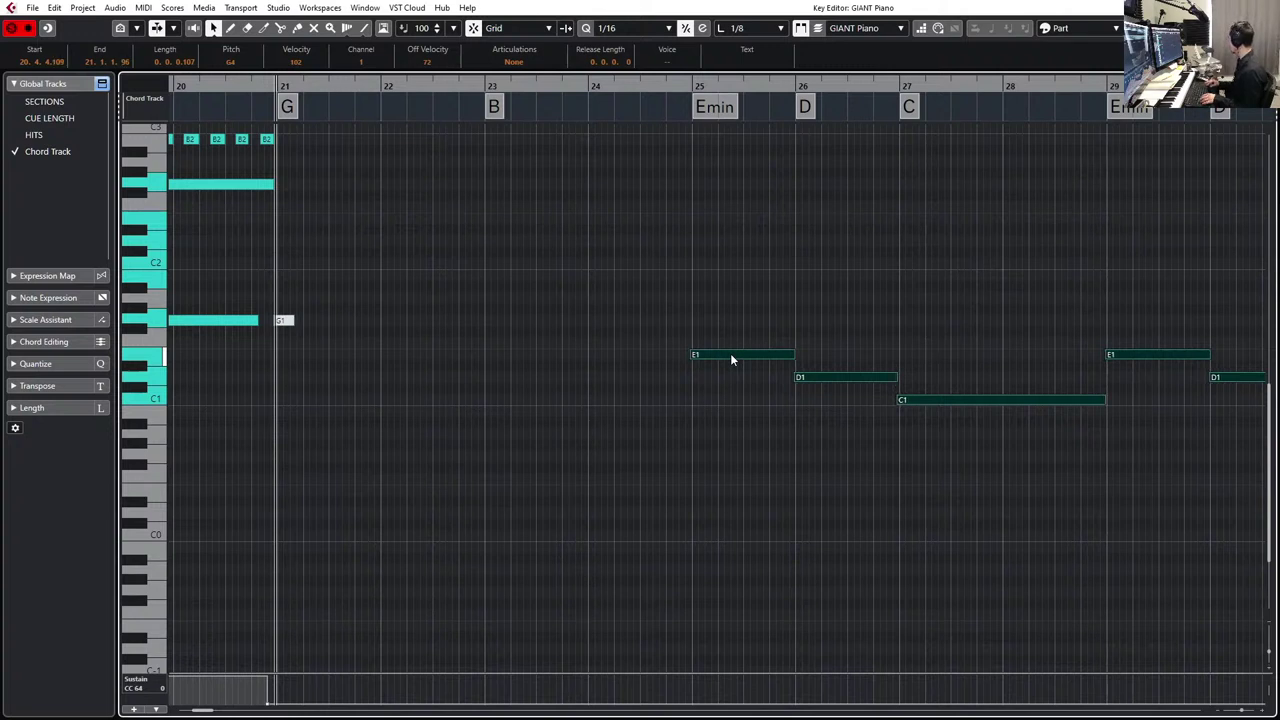
{"action": "scroll", "coordinate": [743, 338], "scroll_direction": "up", "scroll_amount": 5}
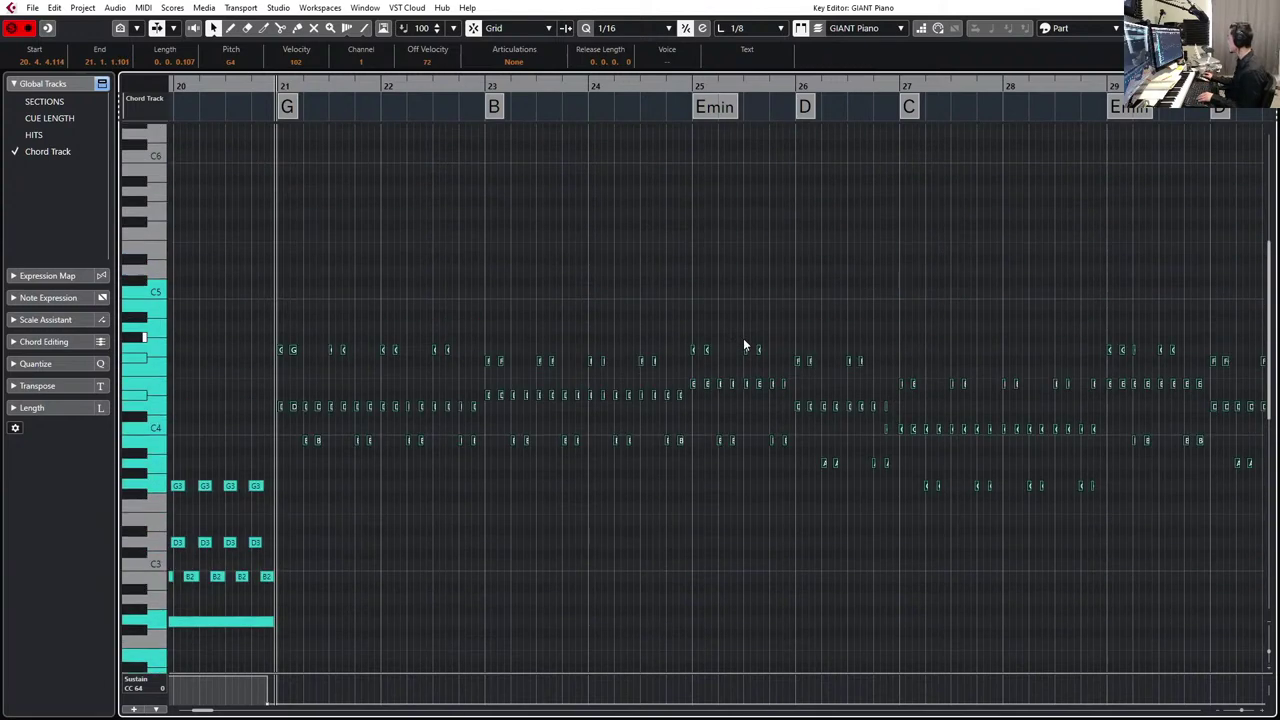
- Quantize the E minor piano notes in bar 25 more tightly to 1/16 and raise their velocities
{"action": "key", "text": "space"}
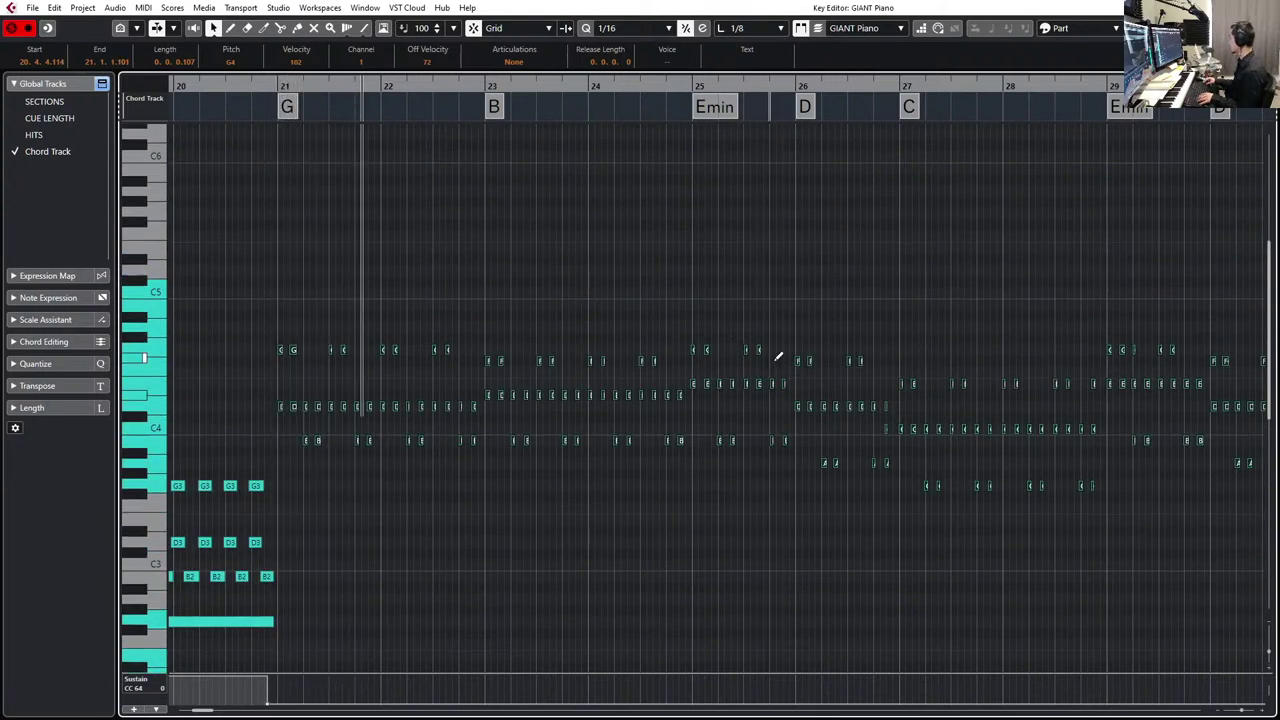
{"action": "left_click", "coordinate": [778, 356]}
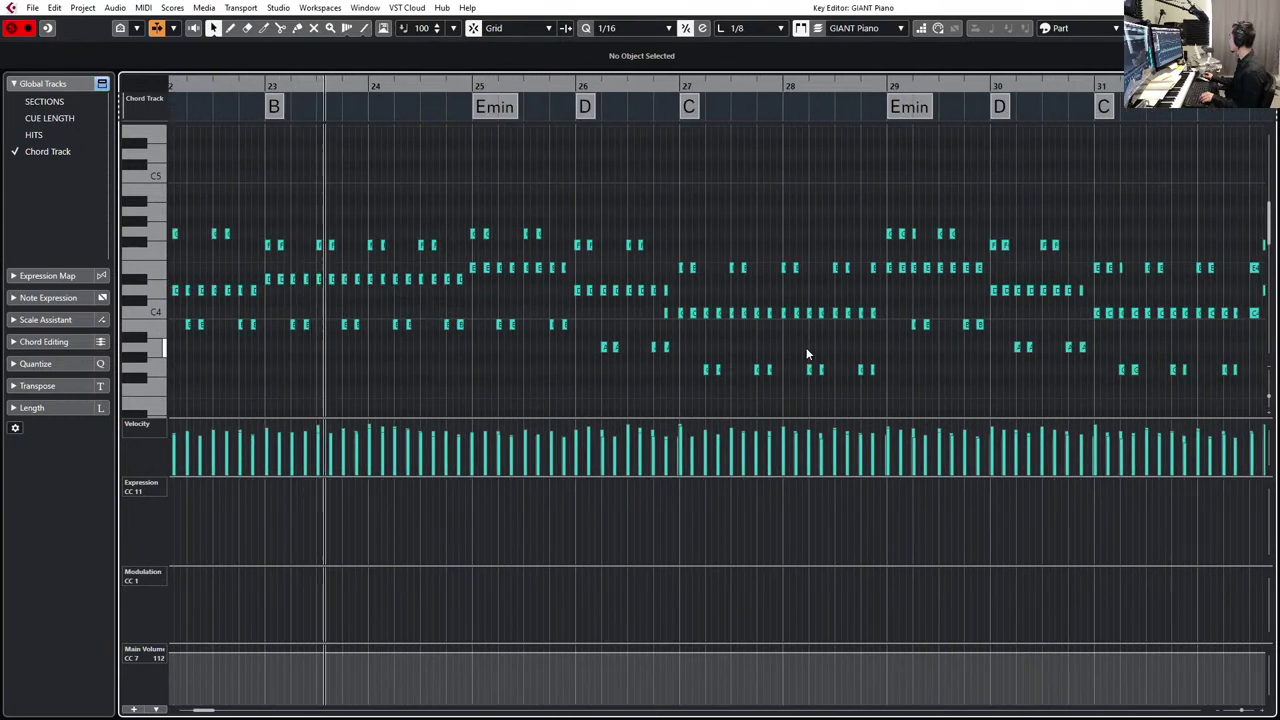
{"action": "scroll", "coordinate": [806, 348], "scroll_direction": "down", "scroll_amount": 2}
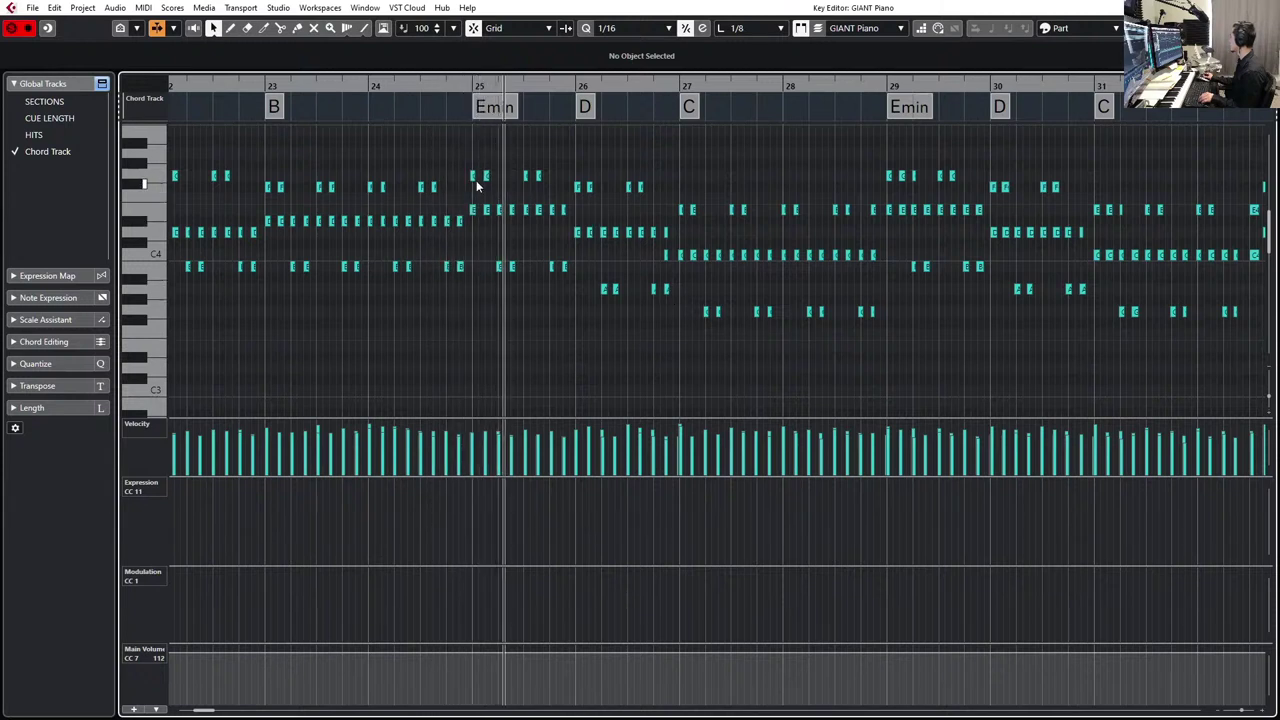
{"action": "left_click_drag", "start_coordinate": [557, 291], "coordinate": [556, 285]}
{"action": "left_click_drag", "start_coordinate": [562, 183], "coordinate": [568, 315]}
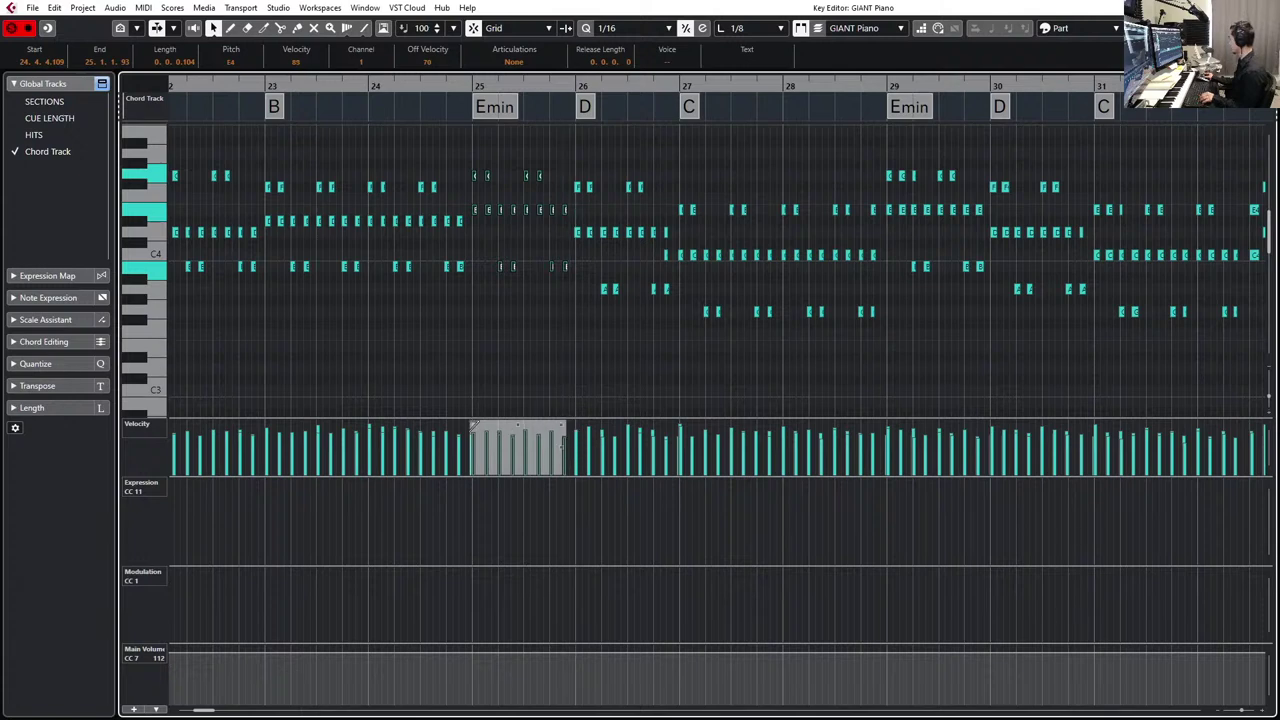
{"action": "key", "text": "space"}
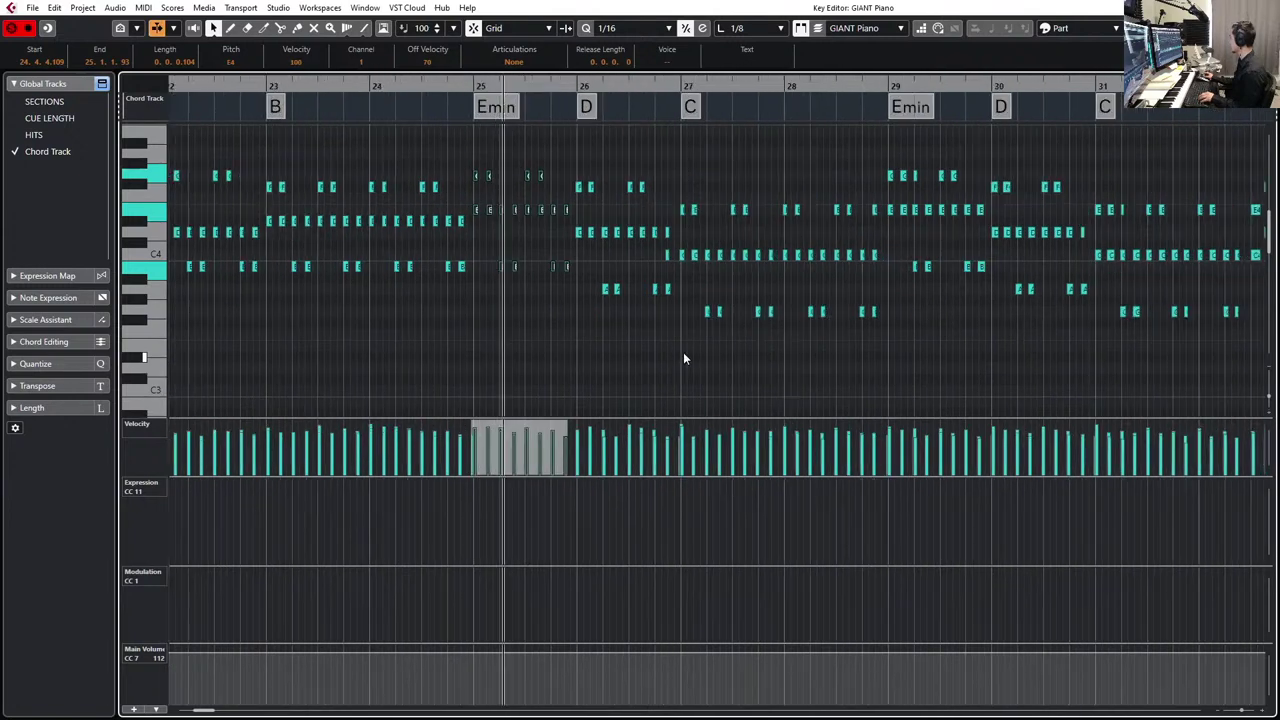
- Delete the stray C4 at the end of bar 26 and quantize that bar's D chord notes to 1/16
{"action": "left_click_drag", "start_coordinate": [576, 160], "coordinate": [690, 302]}
{"action": "left_click", "coordinate": [672, 258]}
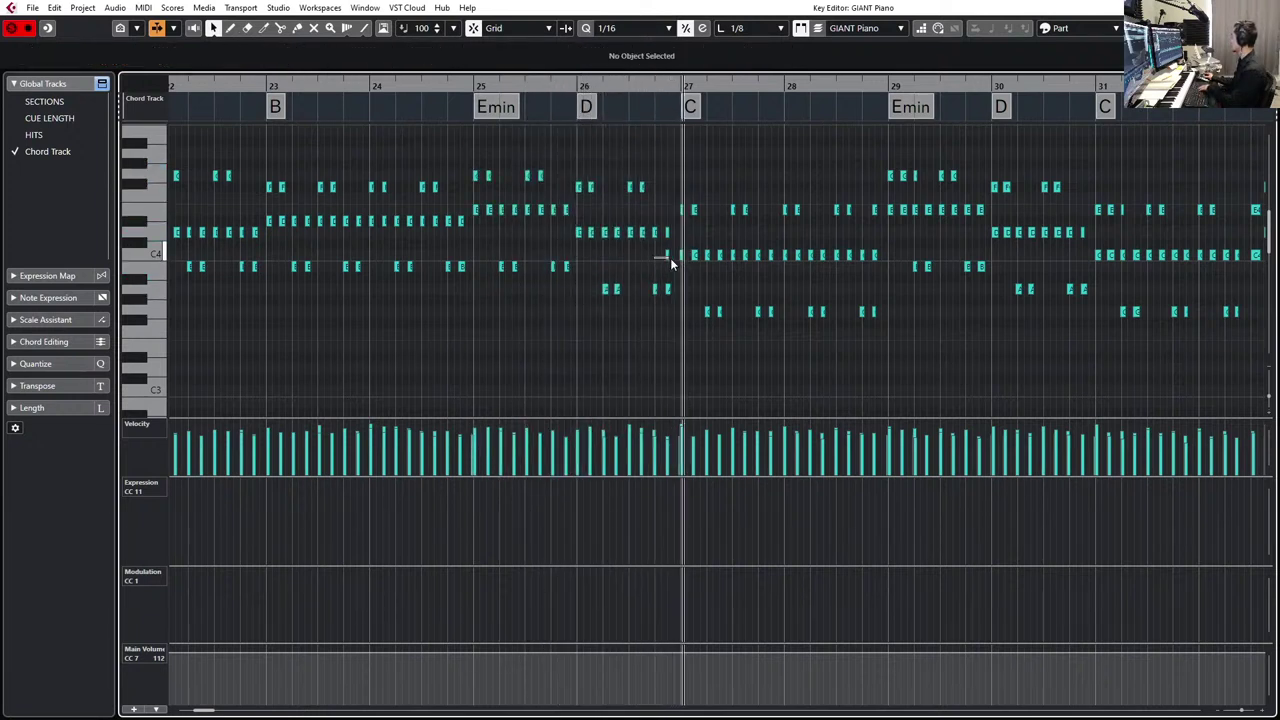
{"action": "left_click", "coordinate": [668, 256]}
{"action": "left_click_drag", "start_coordinate": [576, 170], "coordinate": [680, 304]}
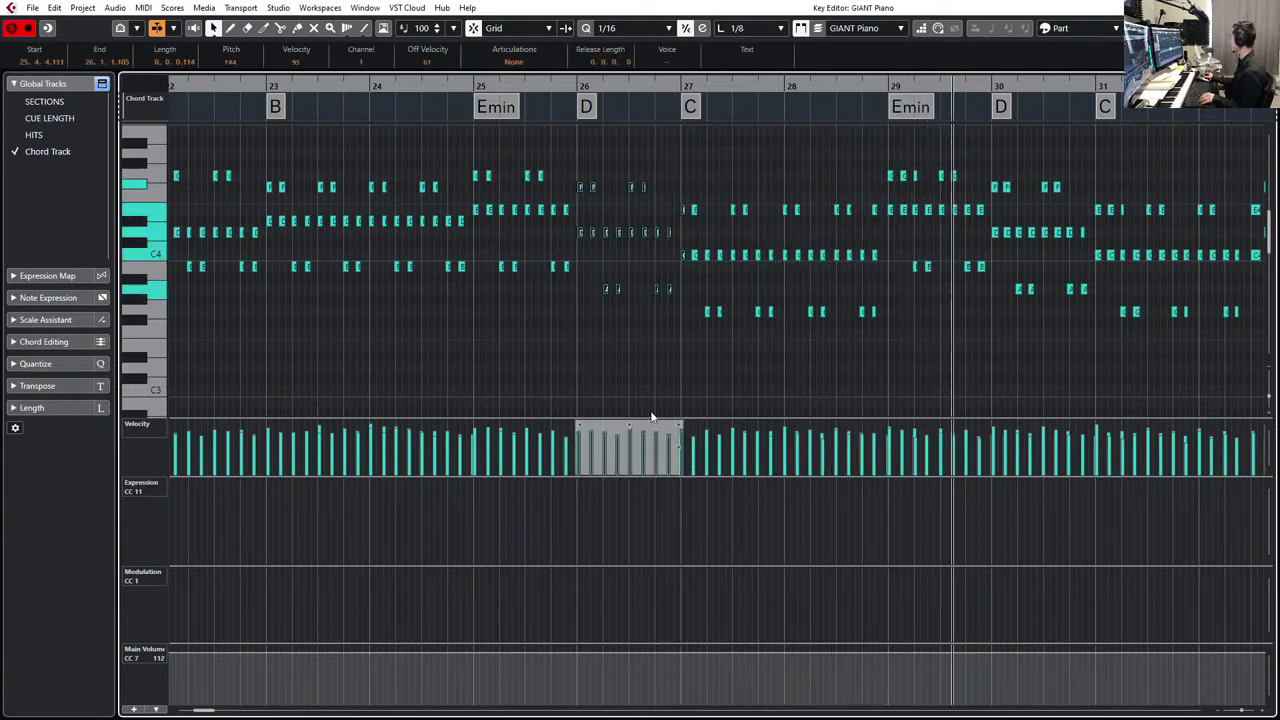
- Quantize the piano notes from the end of bar 28 through bar 31 more tightly to 1/16
{"action": "scroll", "coordinate": [718, 352], "scroll_direction": "right", "scroll_amount": 2}
{"action": "scroll", "coordinate": [718, 352], "scroll_direction": "right", "scroll_amount": 4}
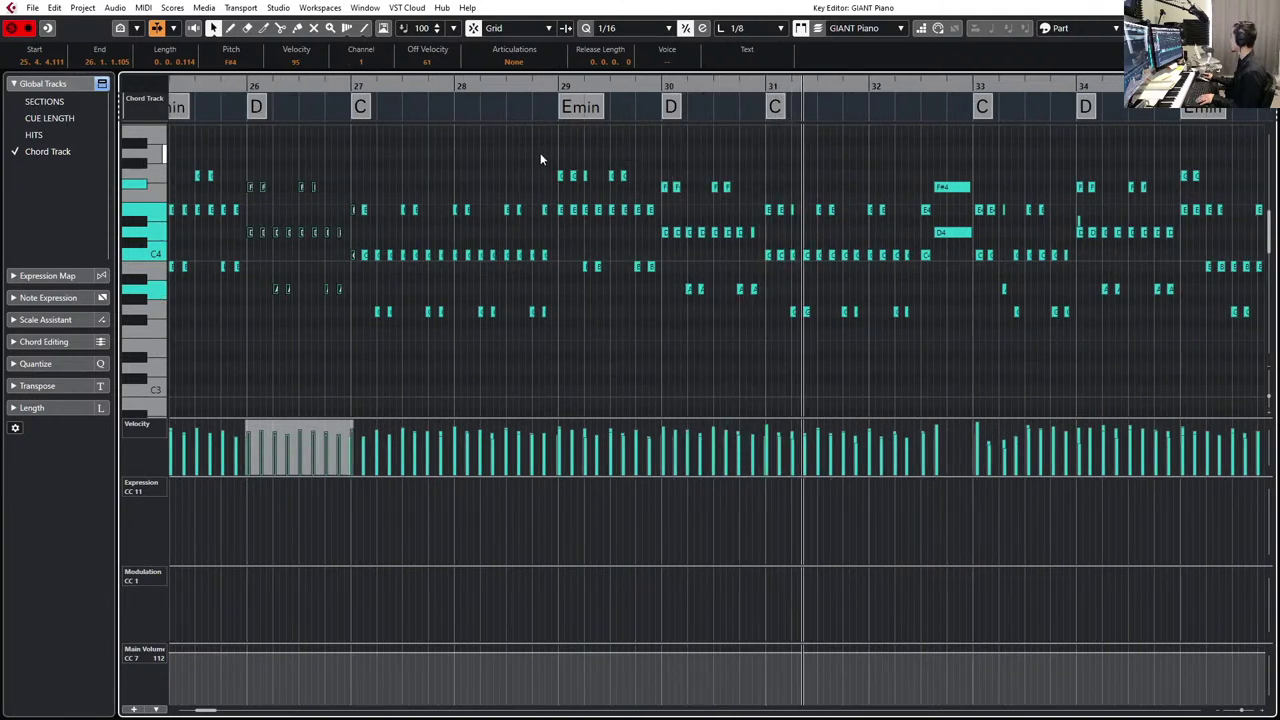
{"action": "left_click_drag", "start_coordinate": [539, 156], "coordinate": [858, 336]}
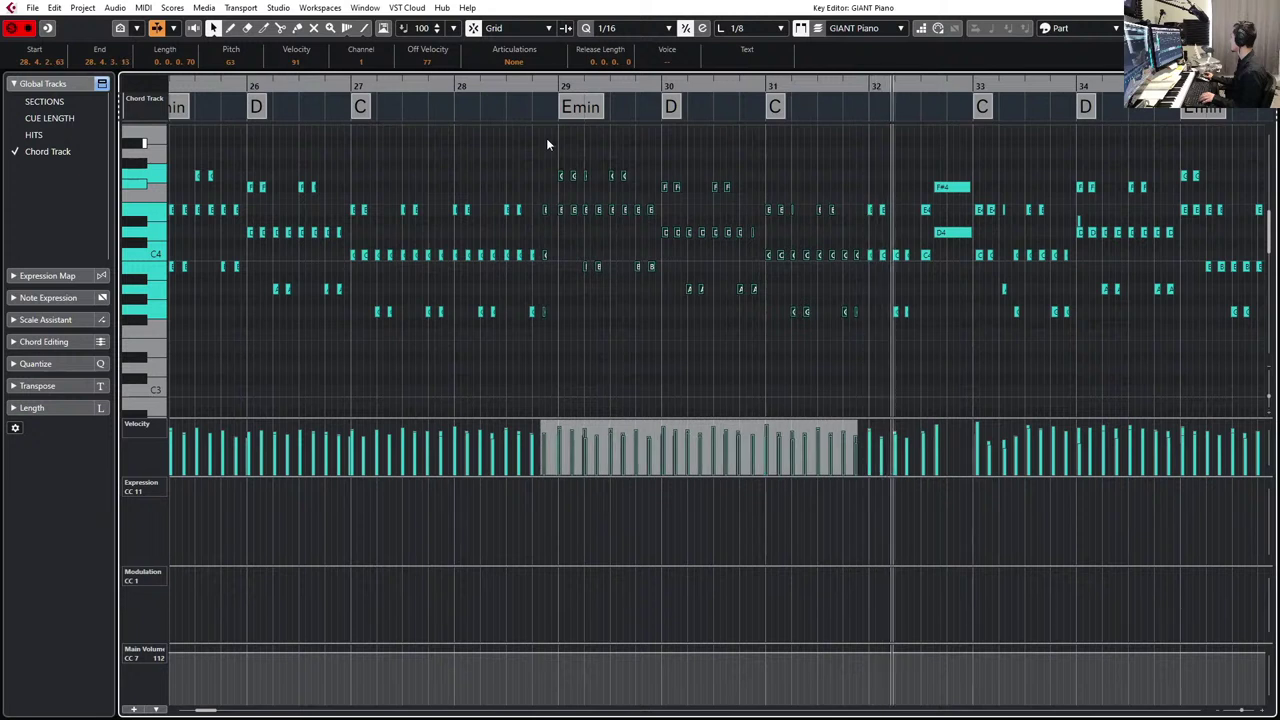
{"action": "key", "text": "l"}
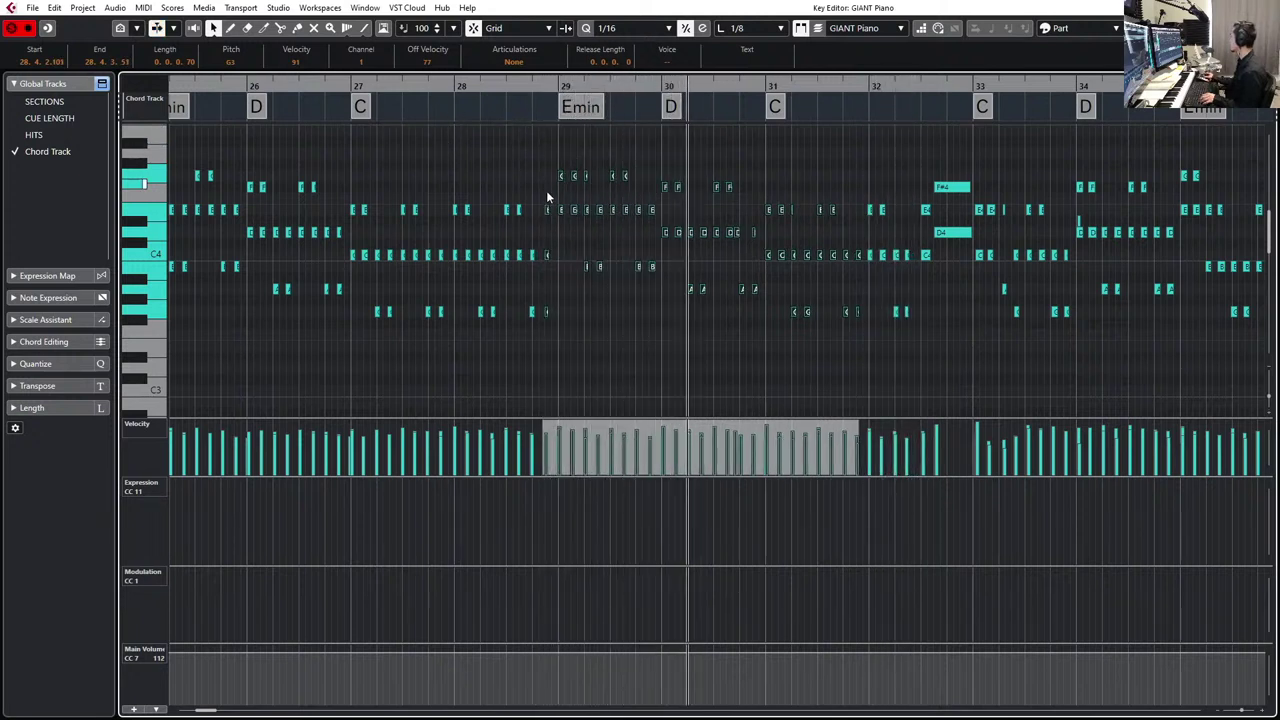
- Quantize the C chord piano notes in bars 27 and 28 more tightly to 1/16
{"action": "left_click_drag", "start_coordinate": [546, 191], "coordinate": [538, 324]}
{"action": "left_click_drag", "start_coordinate": [349, 192], "coordinate": [557, 347]}
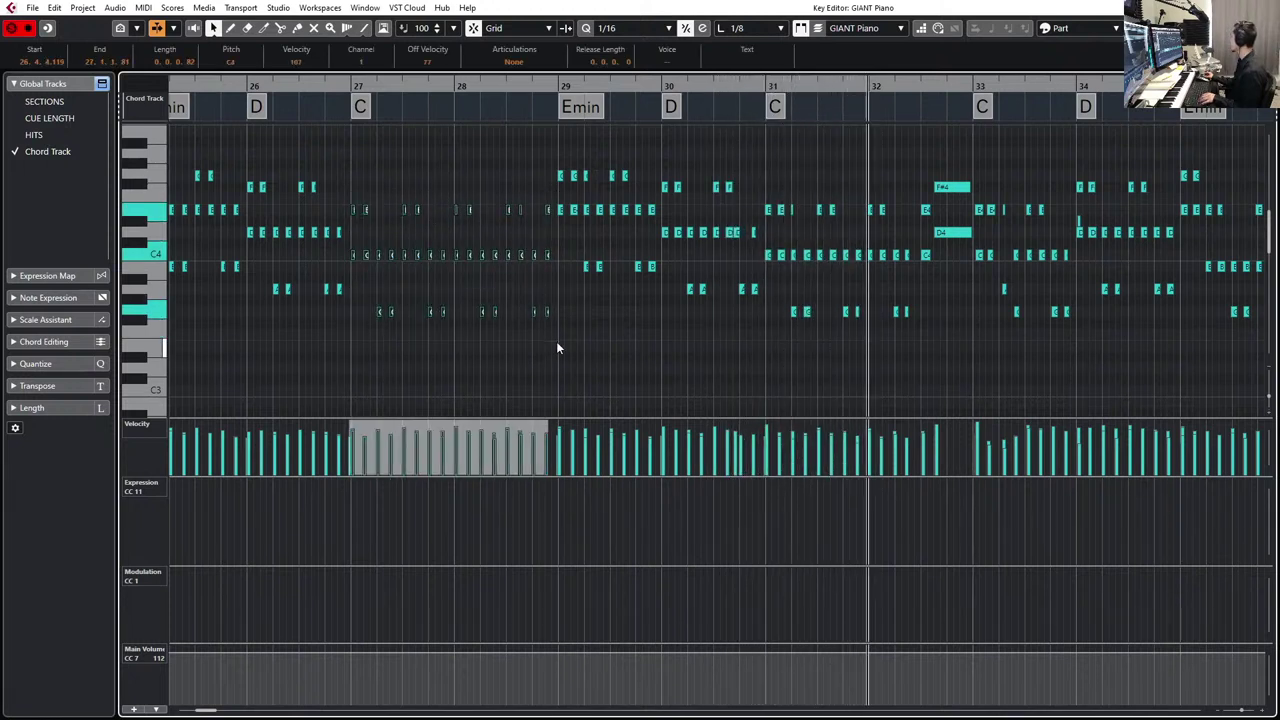
{"action": "key", "text": "shift+q"}
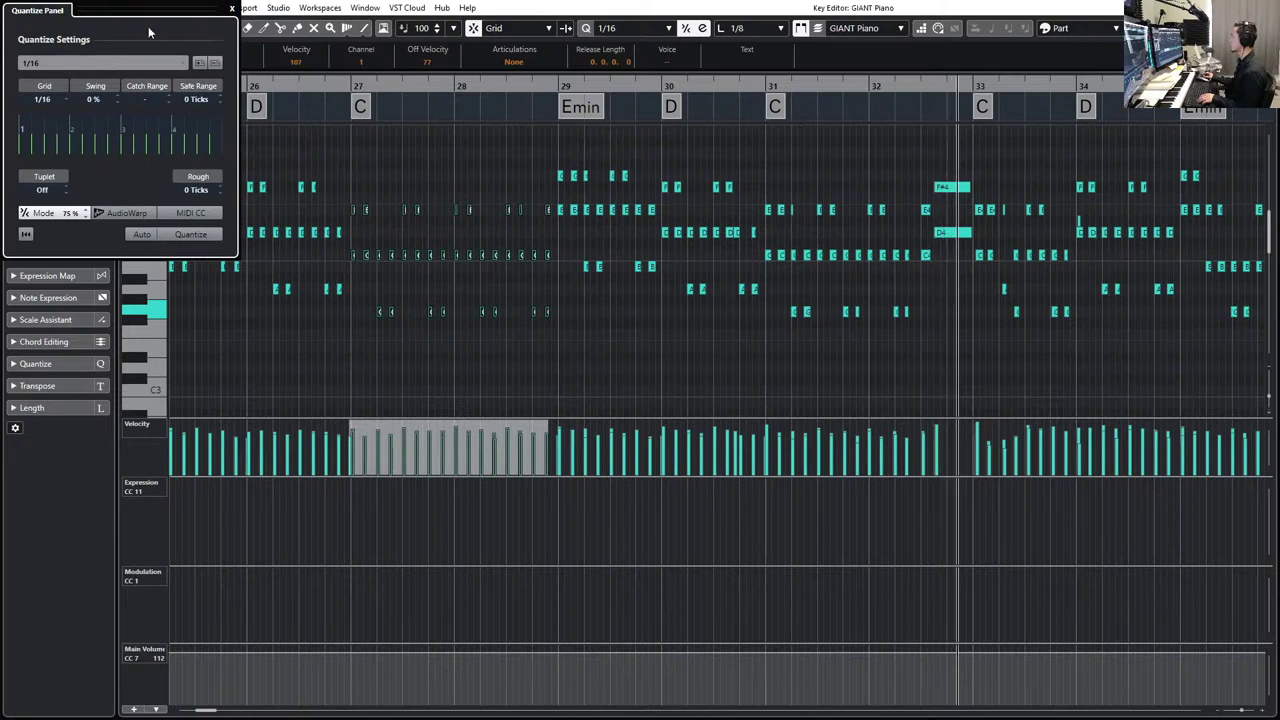
{"action": "left_click", "coordinate": [229, 10]}
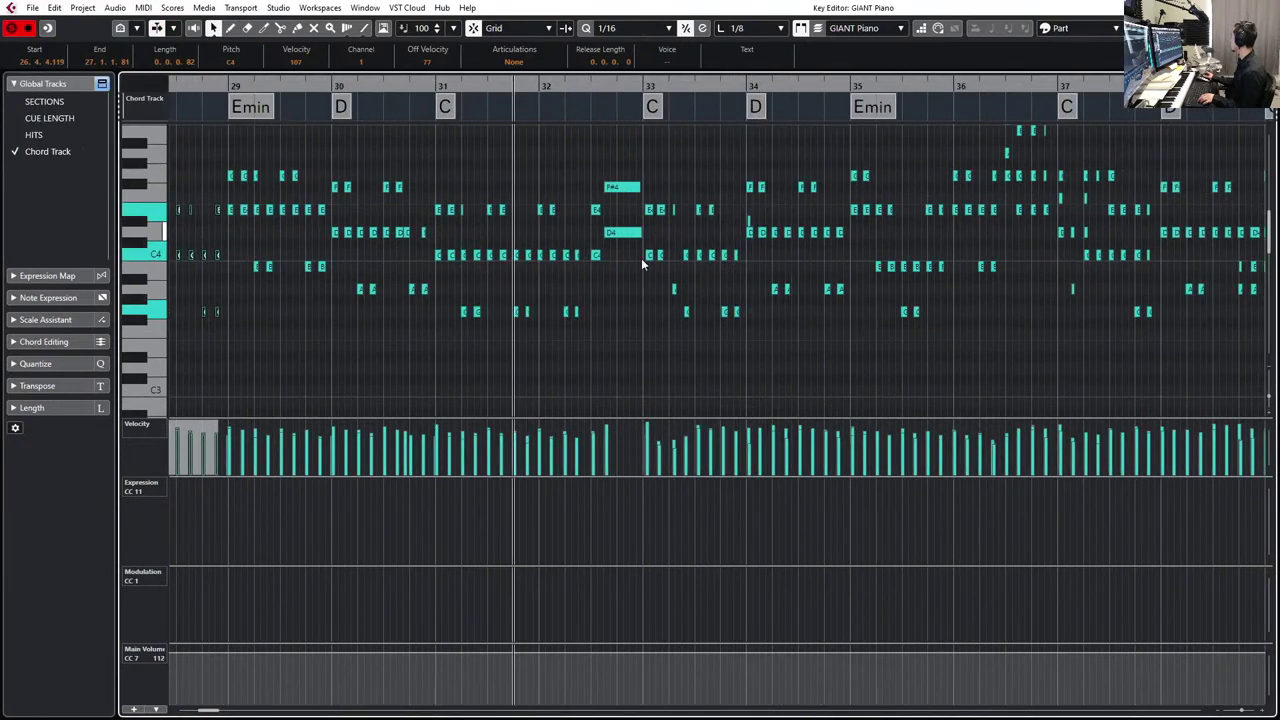
- Delete the stray B1 notes in bars 32 and 33 and quantize the octave bass notes around them to 1/16
{"action": "scroll", "coordinate": [652, 317], "scroll_direction": "down", "scroll_amount": 4}
{"action": "left_click_drag", "start_coordinate": [588, 357], "coordinate": [653, 370]}
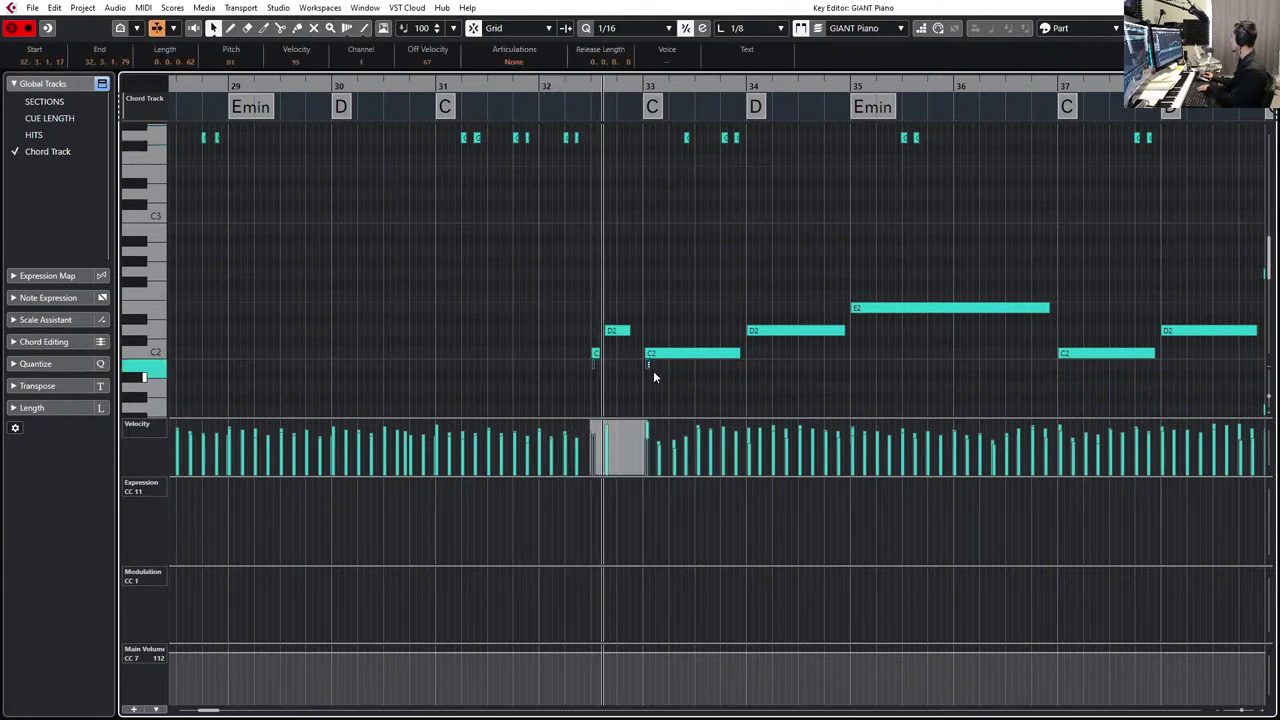
{"action": "scroll", "coordinate": [654, 377], "scroll_direction": "down", "scroll_amount": 5}
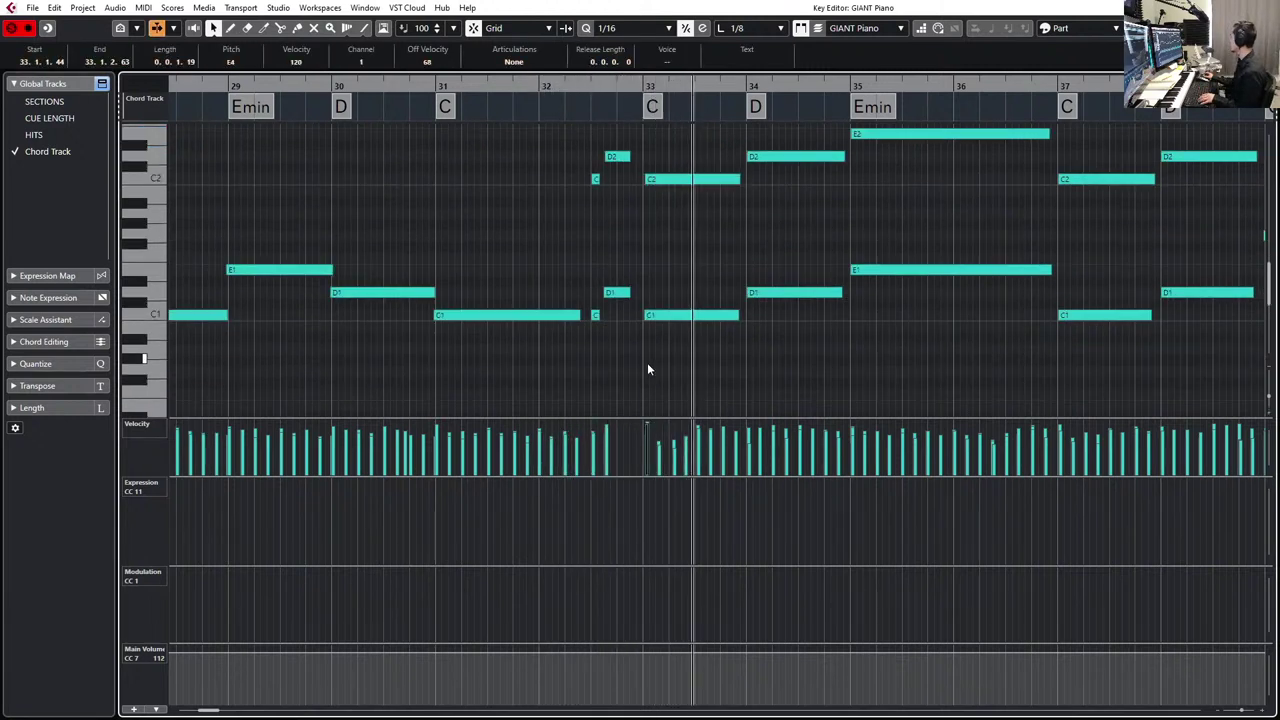
{"action": "left_click_drag", "start_coordinate": [562, 150], "coordinate": [708, 335]}
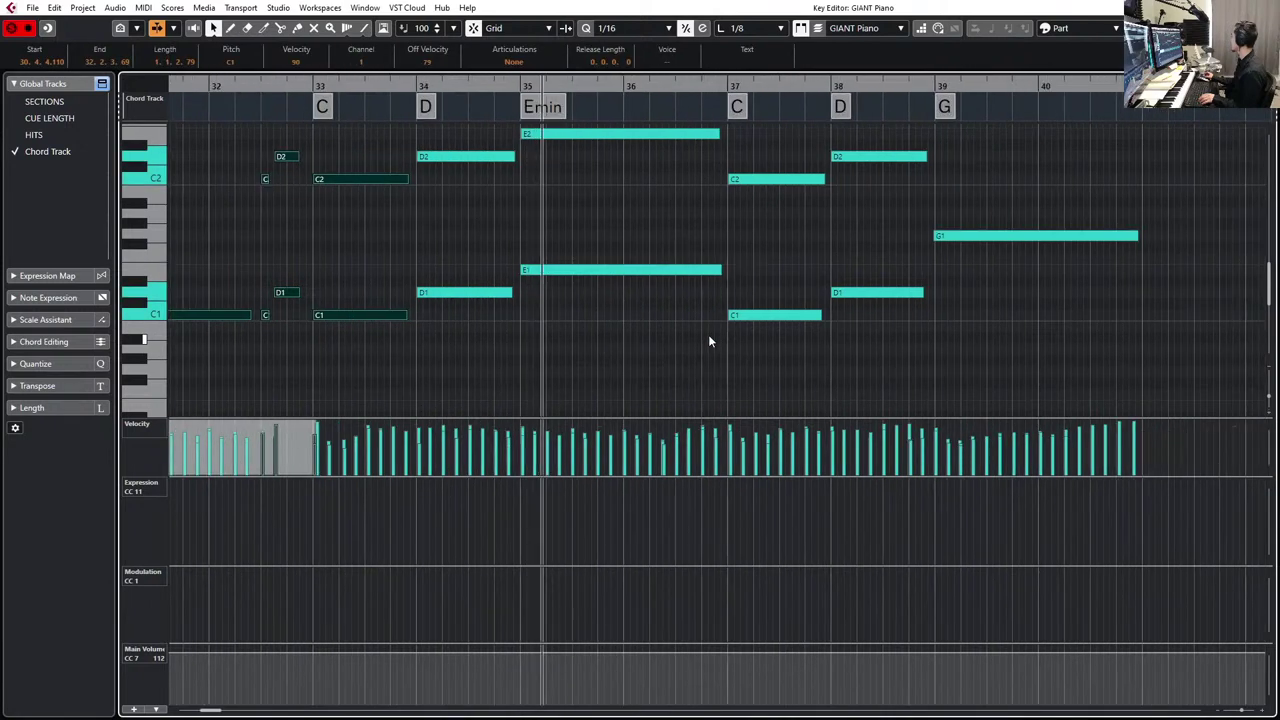
- Place the playhead shortly before bar 35 and delete all upper piano notes in bar 36
{"action": "scroll", "coordinate": [709, 341], "scroll_direction": "up", "scroll_amount": 3}
{"action": "scroll", "coordinate": [709, 341], "scroll_direction": "up", "scroll_amount": 3}
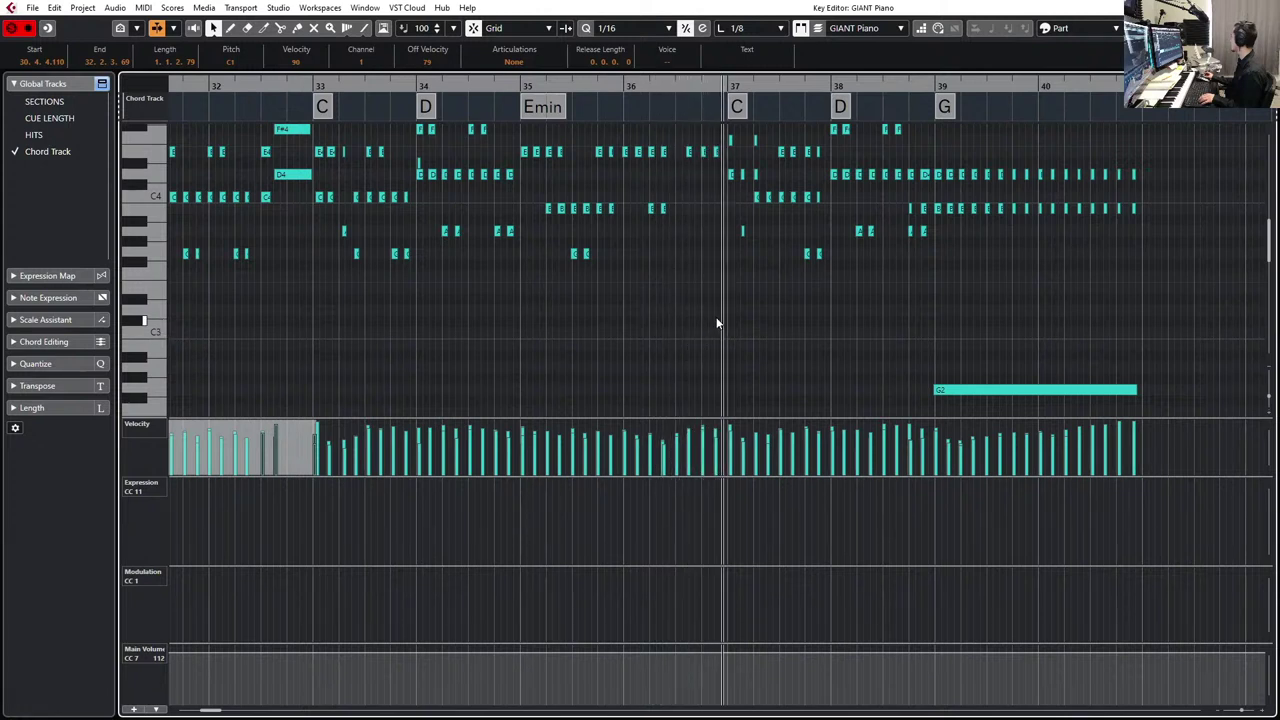
{"action": "scroll", "coordinate": [717, 323], "scroll_direction": "up", "scroll_amount": 3}
{"action": "scroll", "coordinate": [729, 216], "scroll_direction": "up", "scroll_amount": 6}
{"action": "left_click", "coordinate": [494, 81]}
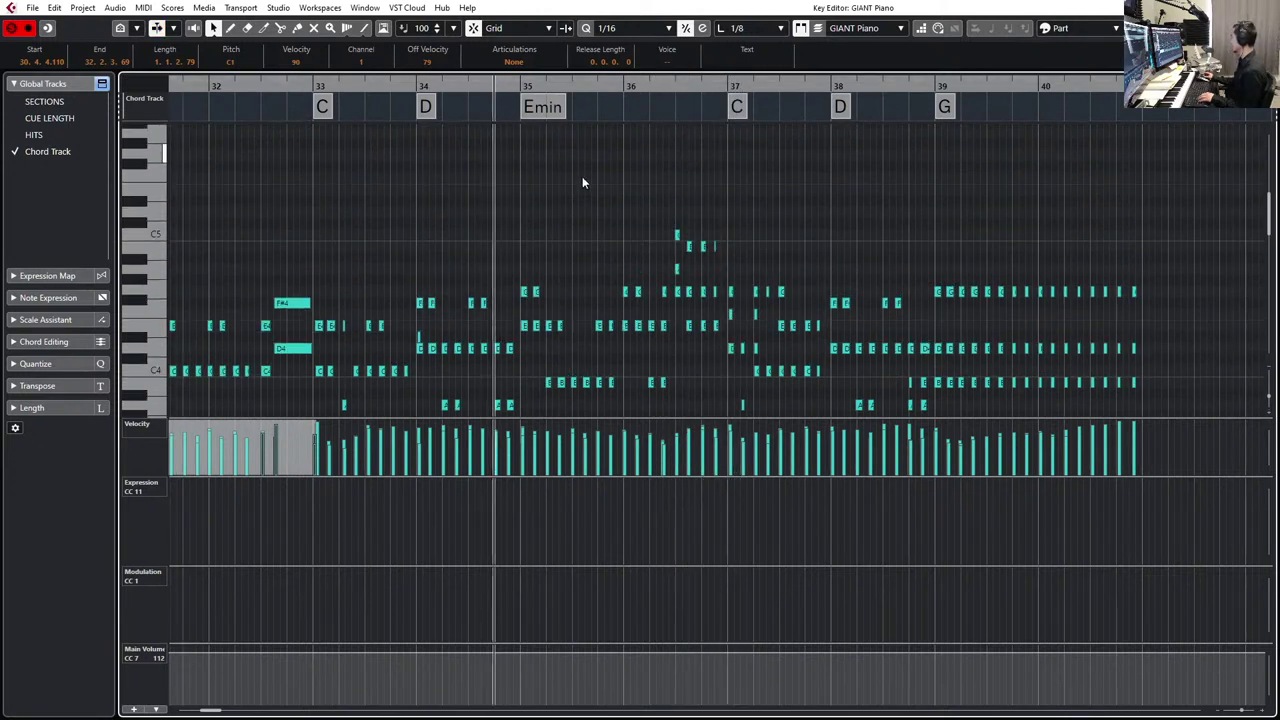
{"action": "left_click_drag", "start_coordinate": [635, 199], "coordinate": [712, 377]}
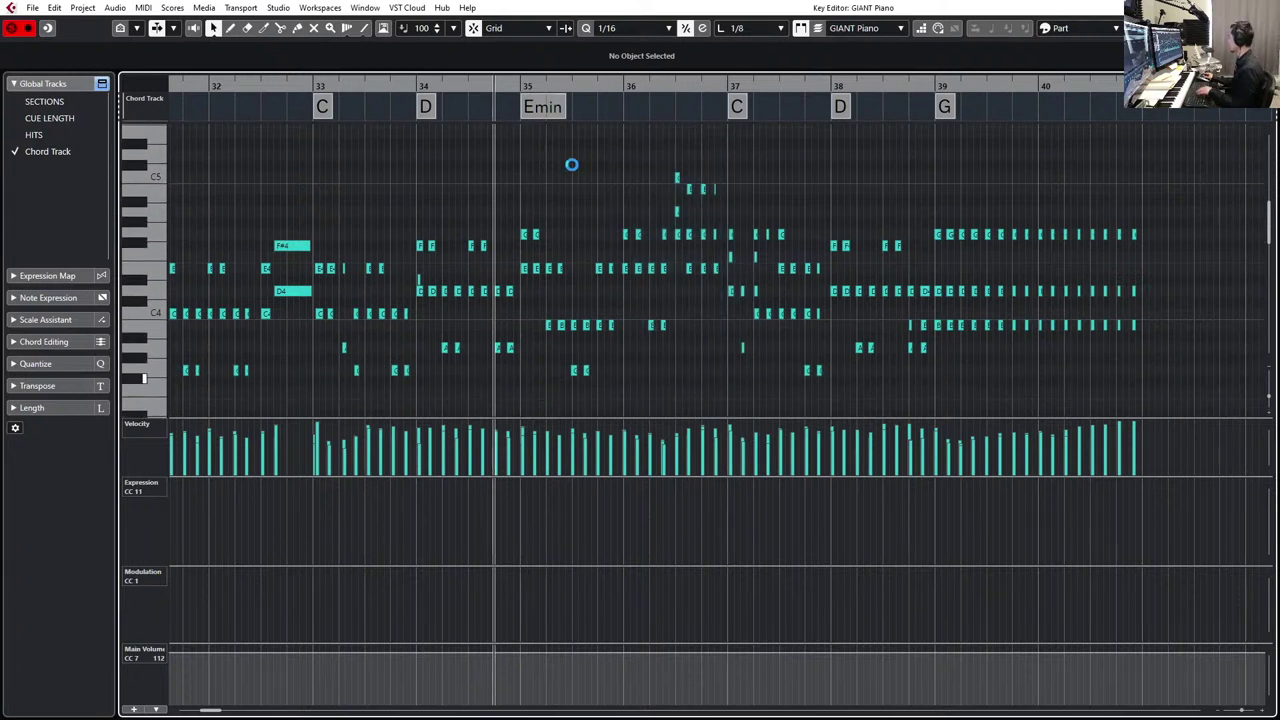
{"action": "left_click_drag", "start_coordinate": [571, 169], "coordinate": [668, 215]}
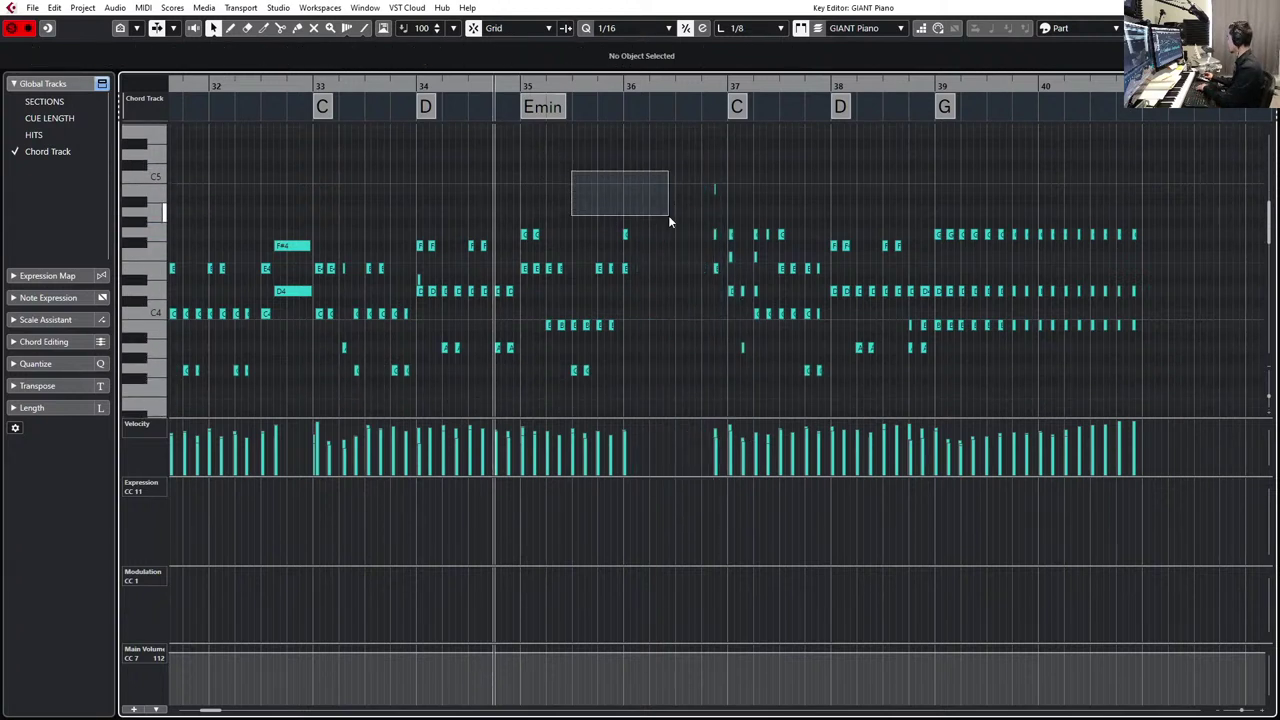
{"action": "left_click_drag", "start_coordinate": [623, 177], "coordinate": [722, 304]}
{"action": "key", "text": "Delete"}
- Re-record the upper piano notes of bar 36 over the E minor chord with a lead-in from bar 34
{"action": "key", "text": "space"}
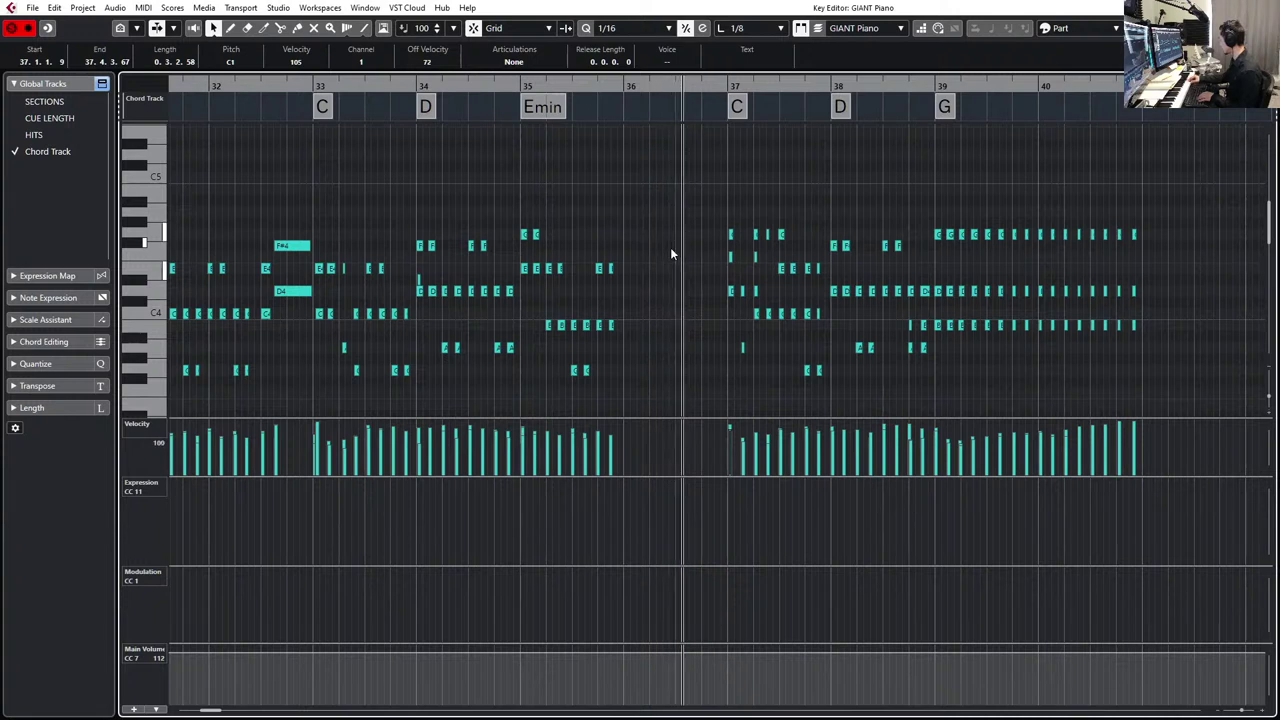
{"action": "key", "text": "space"}
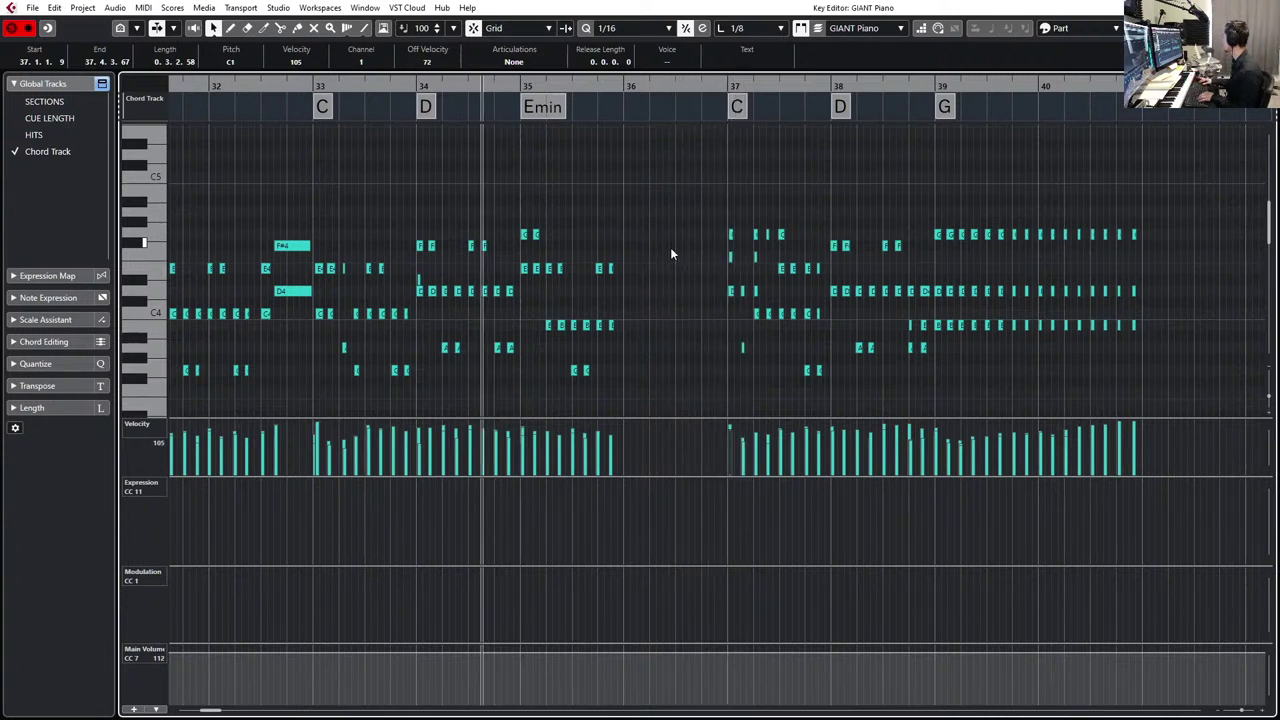
{"action": "key", "text": "space"}
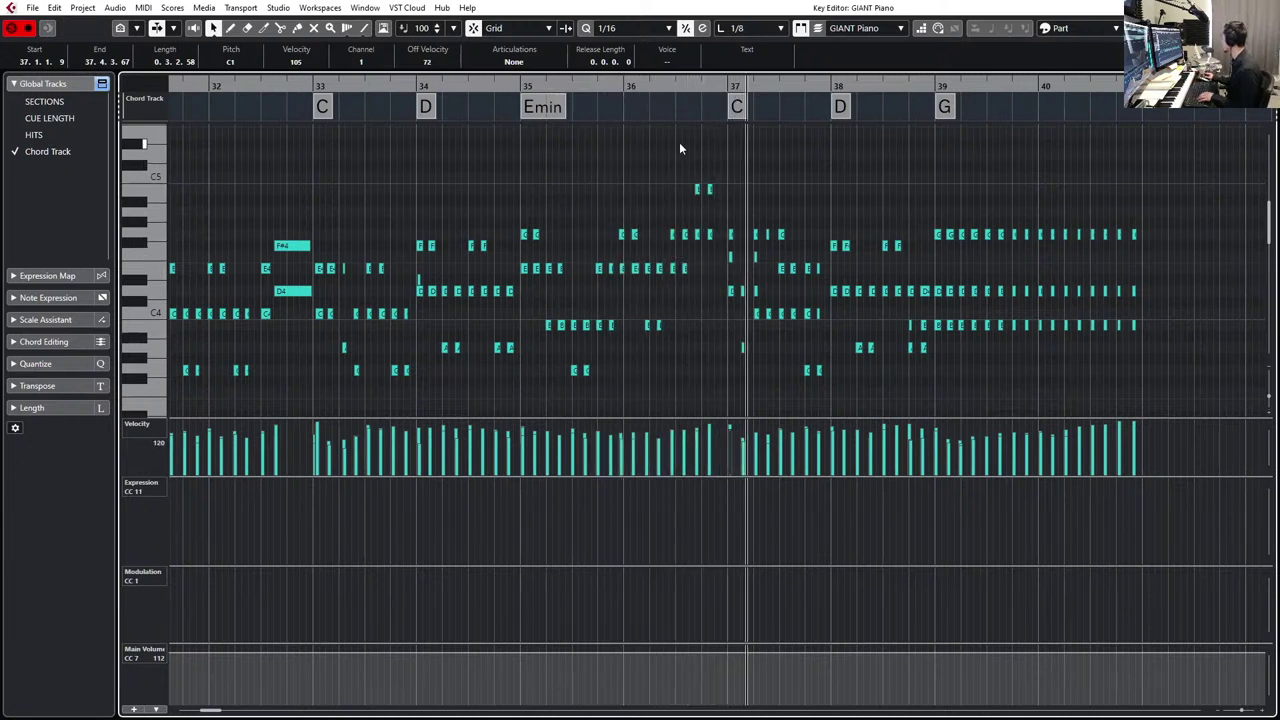
{"action": "key", "text": "space"}
- Shift the re-recorded piano notes slightly later so they start exactly on bar 36, and play the passage back
{"action": "left_click_drag", "start_coordinate": [616, 159], "coordinate": [693, 278]}
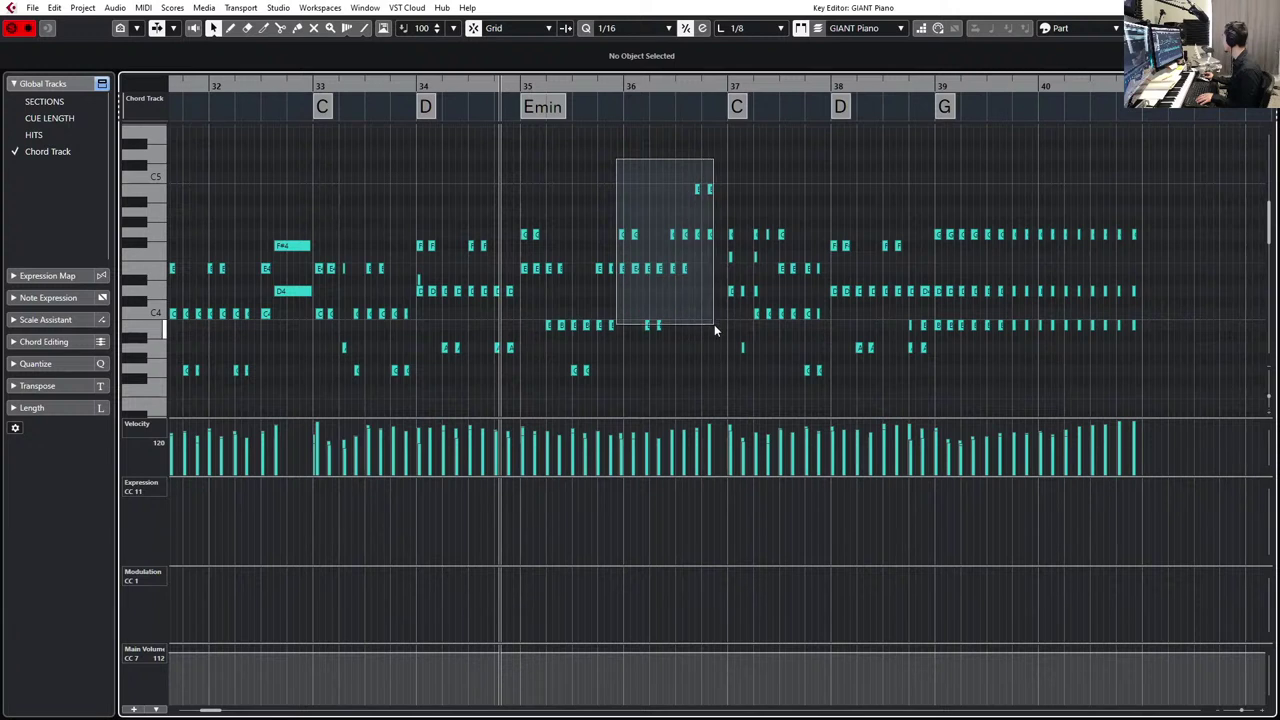
{"action": "left_click_drag", "start_coordinate": [714, 324], "coordinate": [710, 326]}
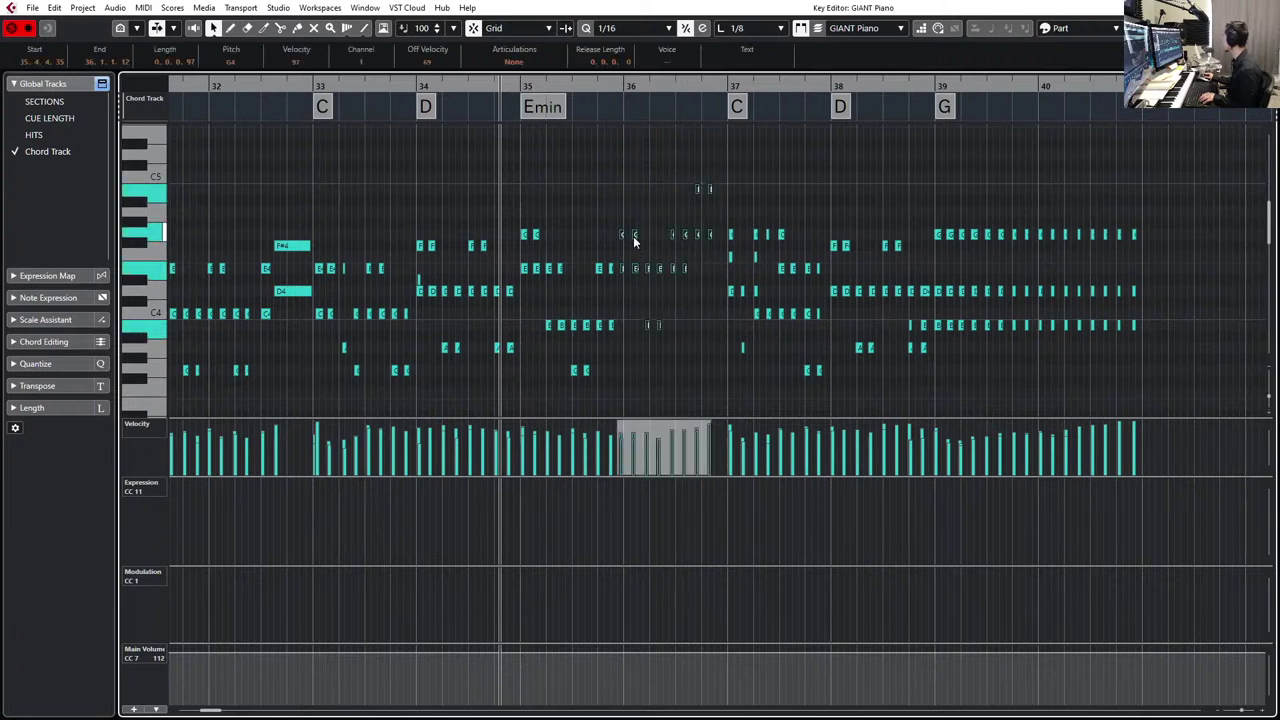
{"action": "left_click_drag", "start_coordinate": [633, 237], "coordinate": [639, 238]}
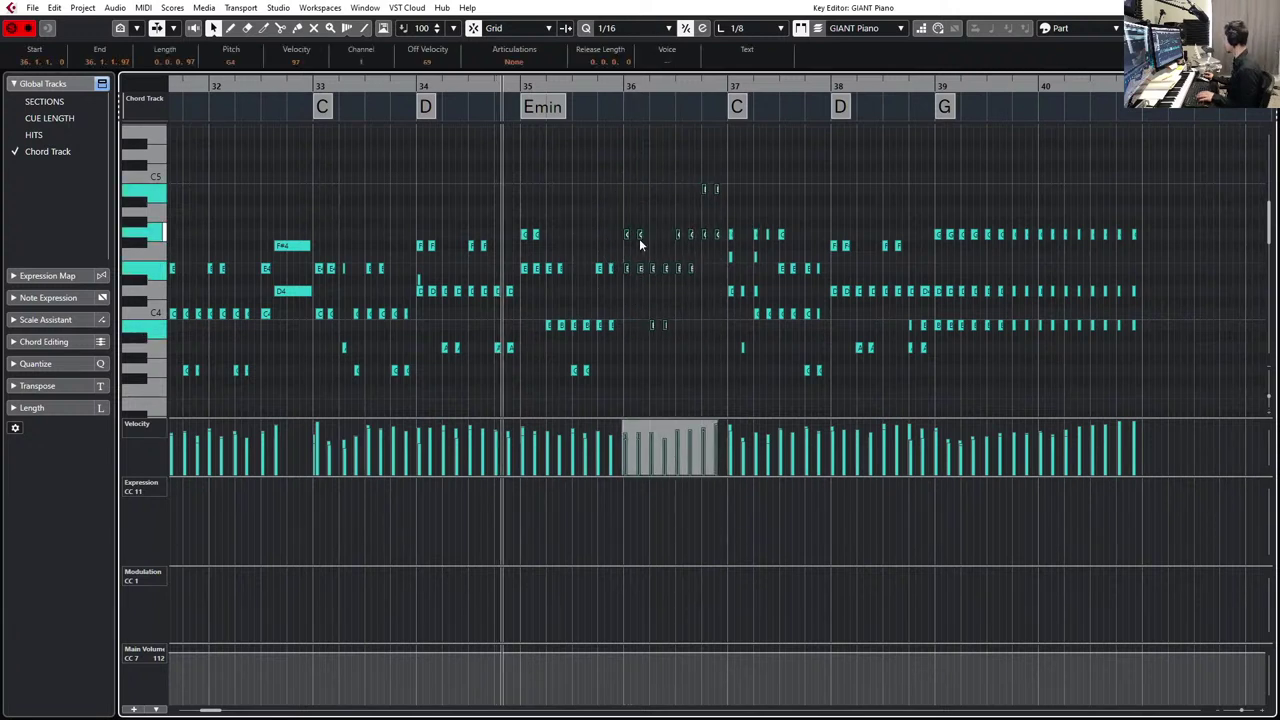
{"action": "key", "text": "space"}
- Delete the stray F4 on beat 2 of bar 37, undoing the deletion of that bar's D4 notes
{"action": "left_click", "coordinate": [730, 262]}
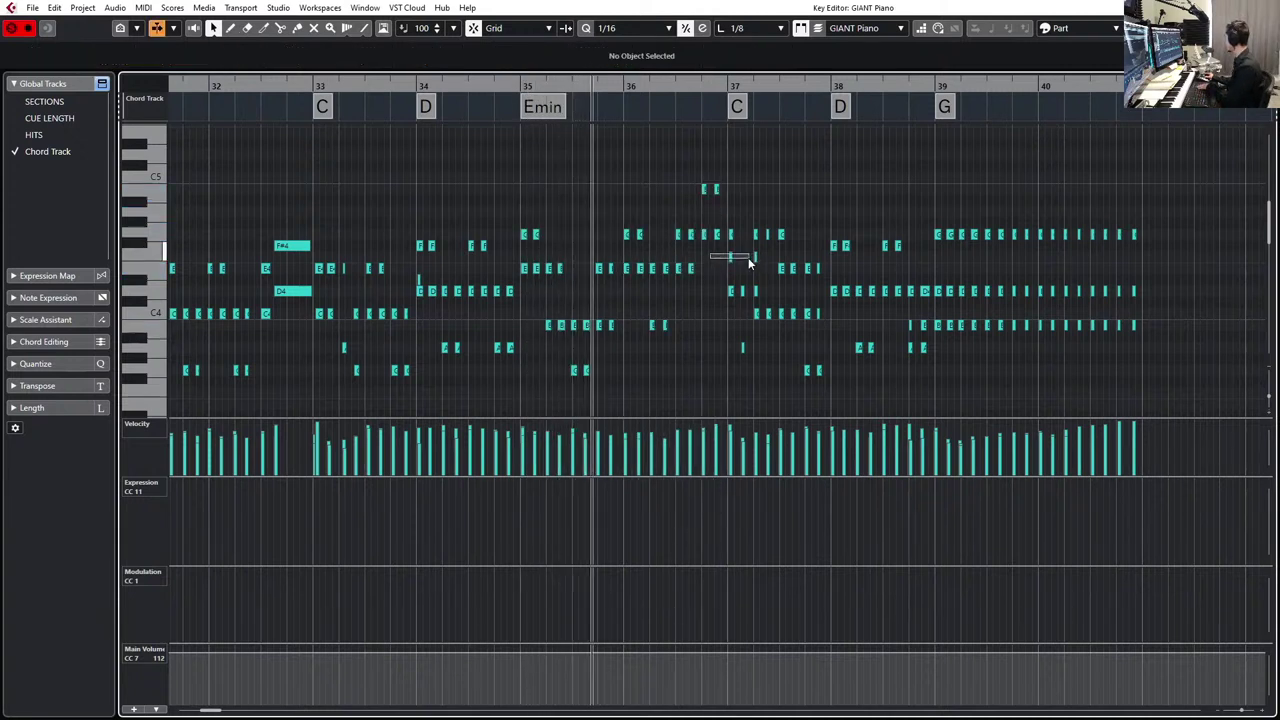
{"action": "left_click", "coordinate": [766, 253]}
{"action": "left_click", "coordinate": [736, 292]}
{"action": "left_click_drag", "start_coordinate": [736, 292], "coordinate": [776, 289]}
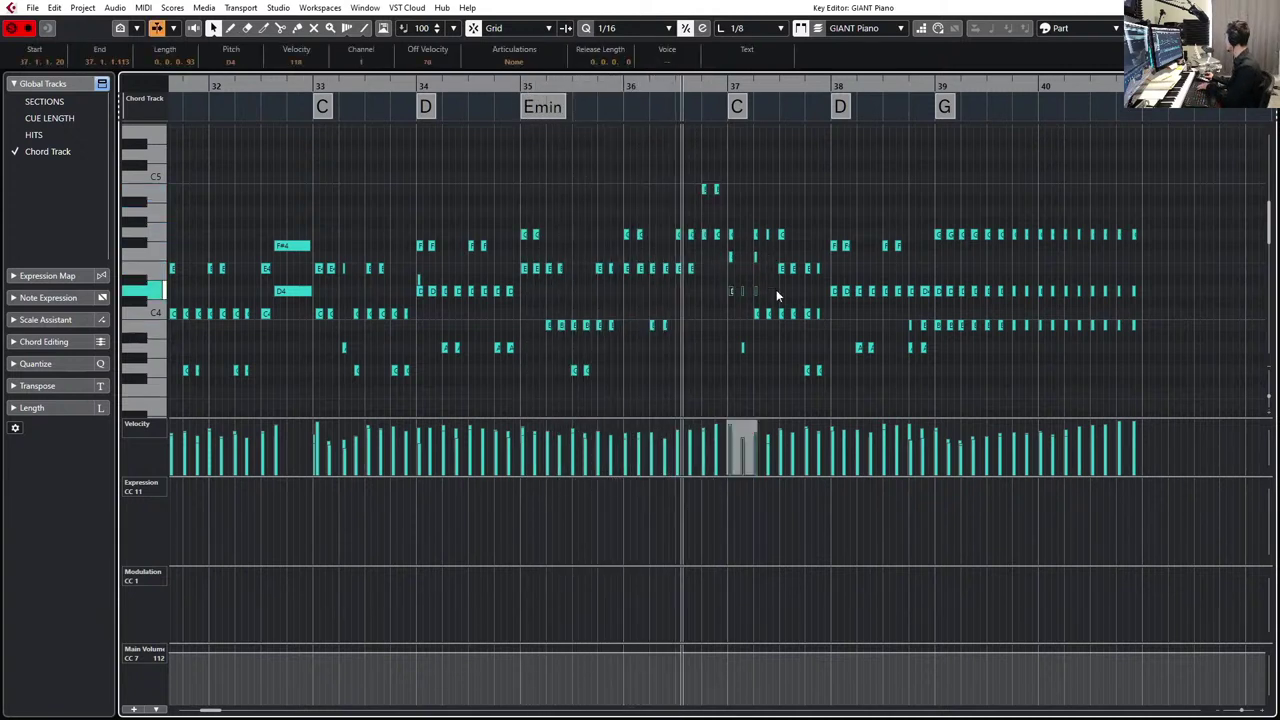
{"action": "key", "text": "Delete"}
{"action": "key", "text": "ctrl+z"}
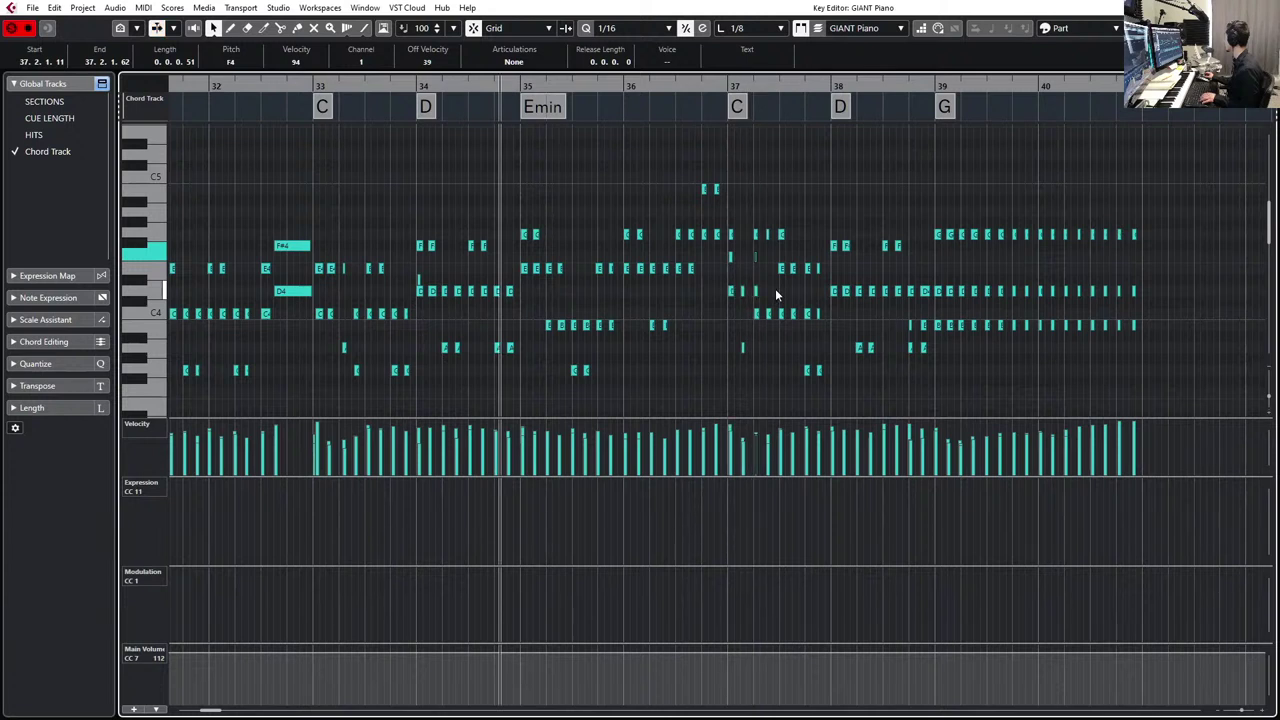
{"action": "left_click_drag", "start_coordinate": [762, 263], "coordinate": [765, 272]}
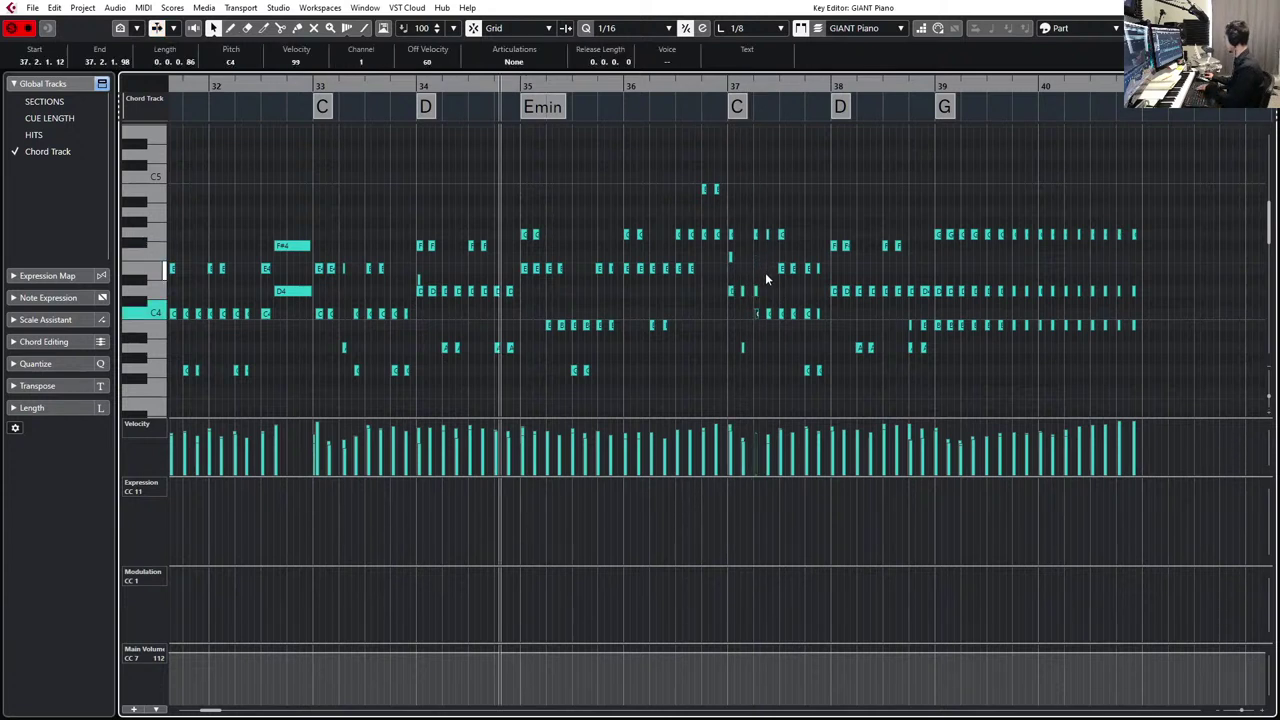
{"action": "left_click", "coordinate": [736, 234]}
- Place the playhead just before bar 37 and delete the stray F4 at the start of that bar
{"action": "key", "text": "Home"}
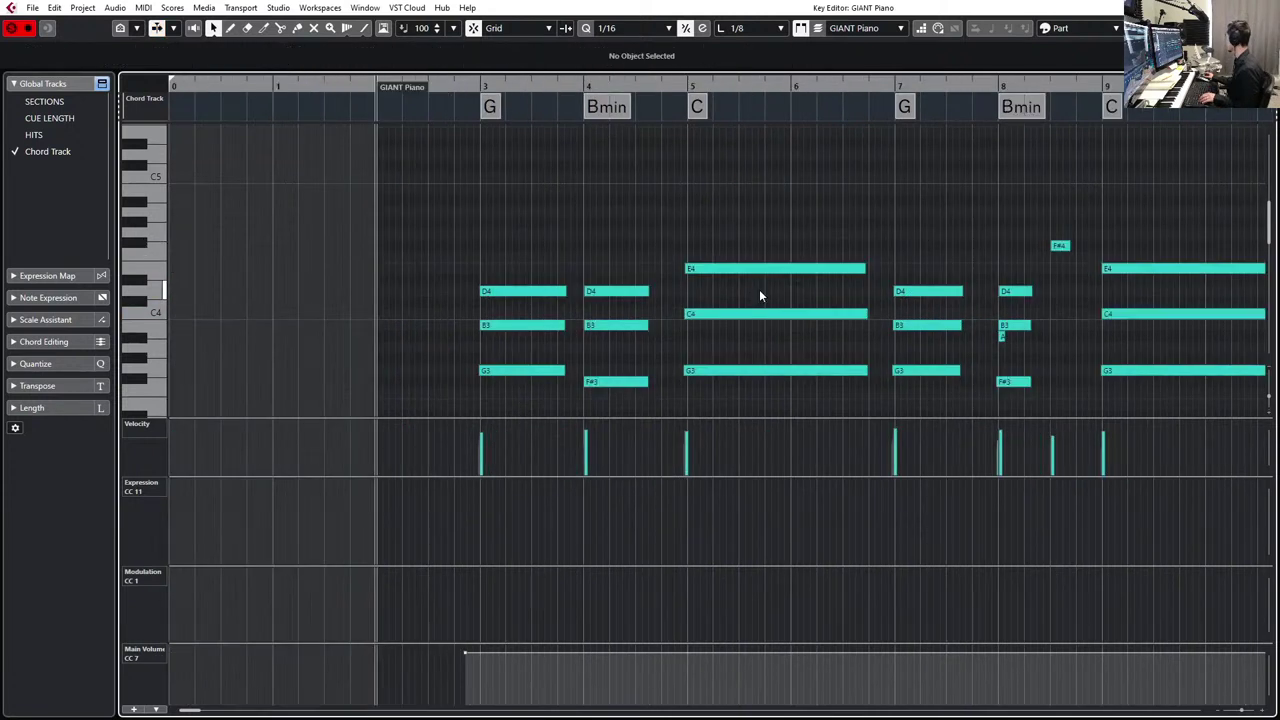
{"action": "key", "text": "g"}
{"action": "key", "text": "g"}
{"action": "key", "text": "g"}
{"action": "key", "text": "g"}
{"action": "key", "text": "g"}
{"action": "key", "text": "g"}
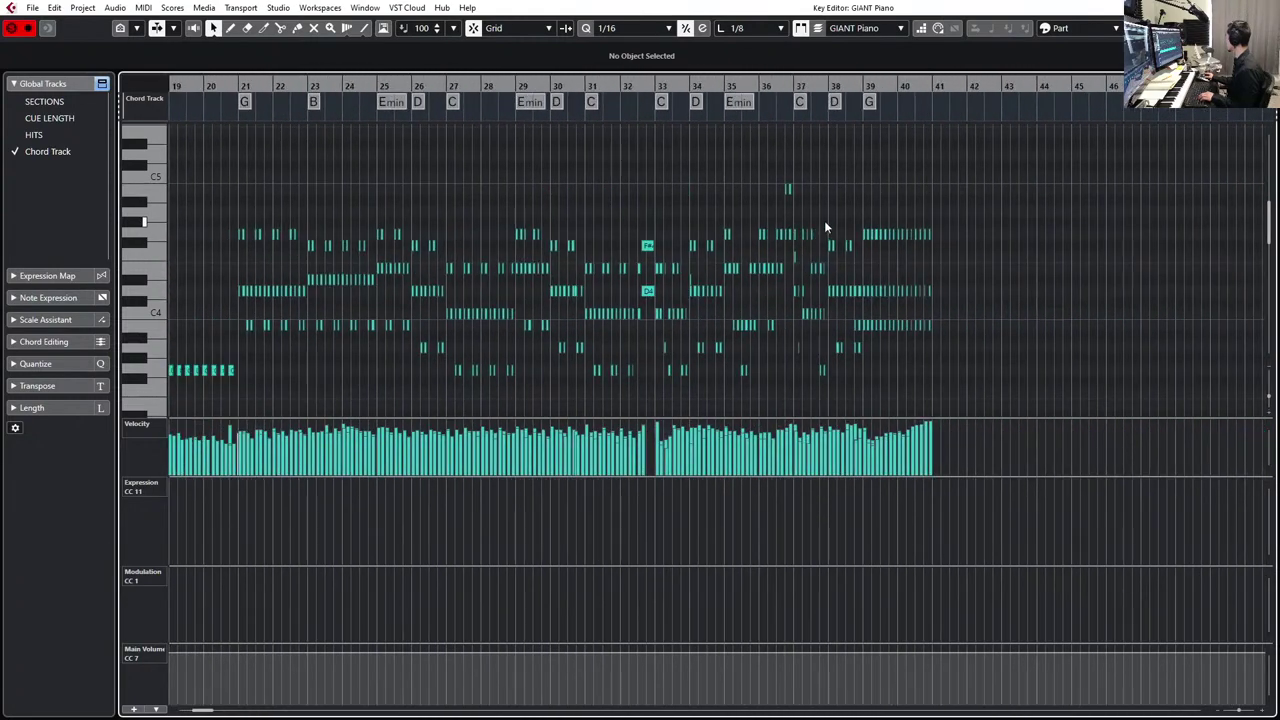
{"action": "left_click_drag", "start_coordinate": [824, 228], "coordinate": [846, 263]}
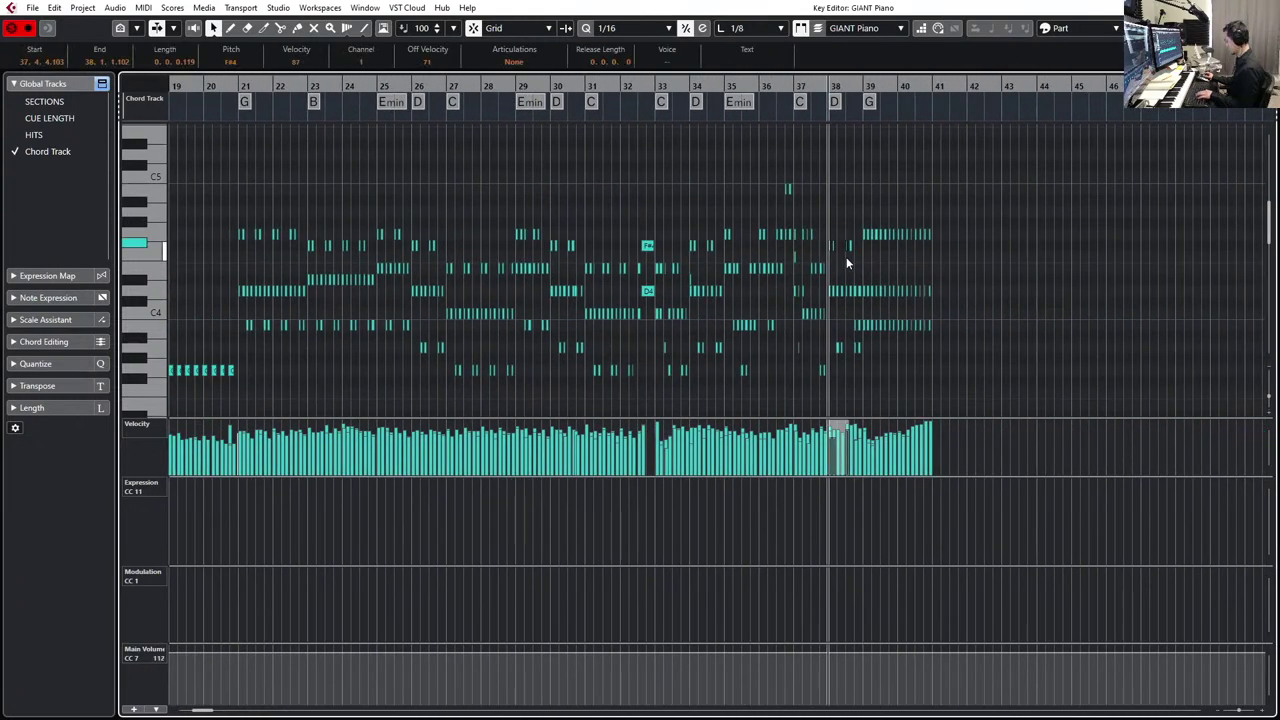
{"action": "key", "text": "h"}
{"action": "key", "text": "h"}
{"action": "key", "text": "h"}
{"action": "key", "text": "h"}
{"action": "key", "text": "h"}
{"action": "key", "text": "h"}
{"action": "key", "text": "h"}
{"action": "key", "text": "h"}
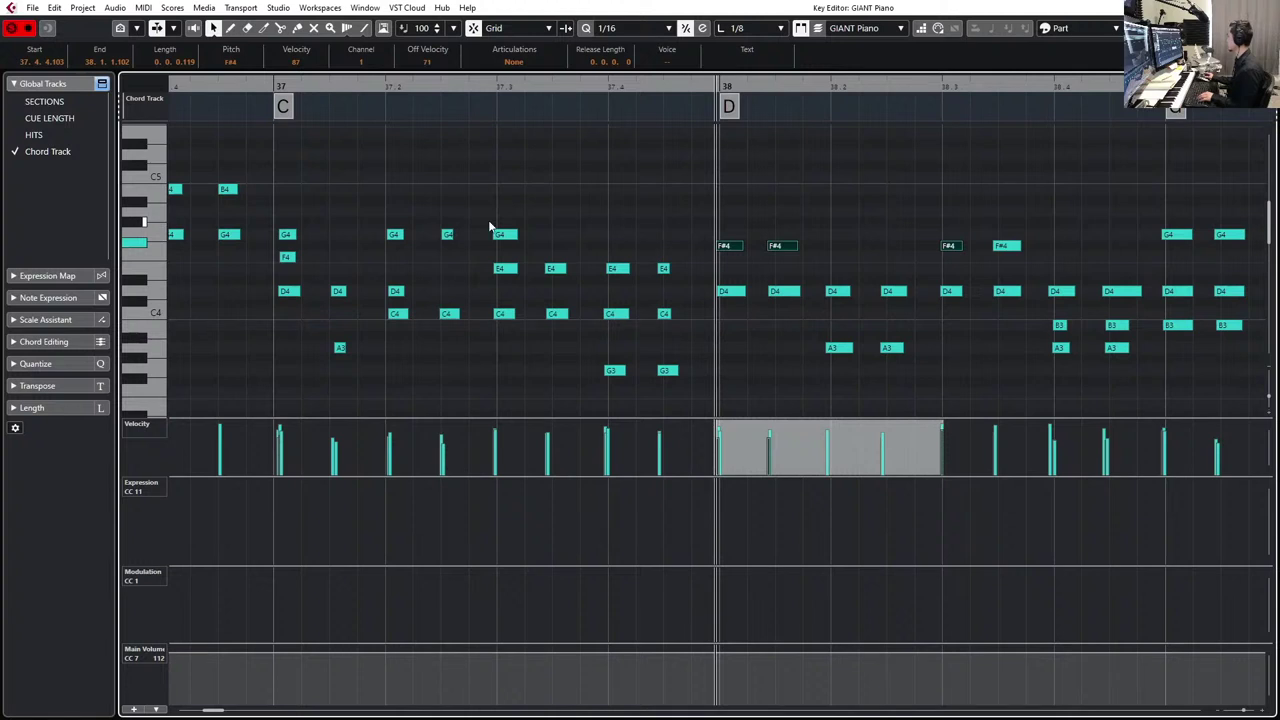
{"action": "left_click", "coordinate": [247, 88]}
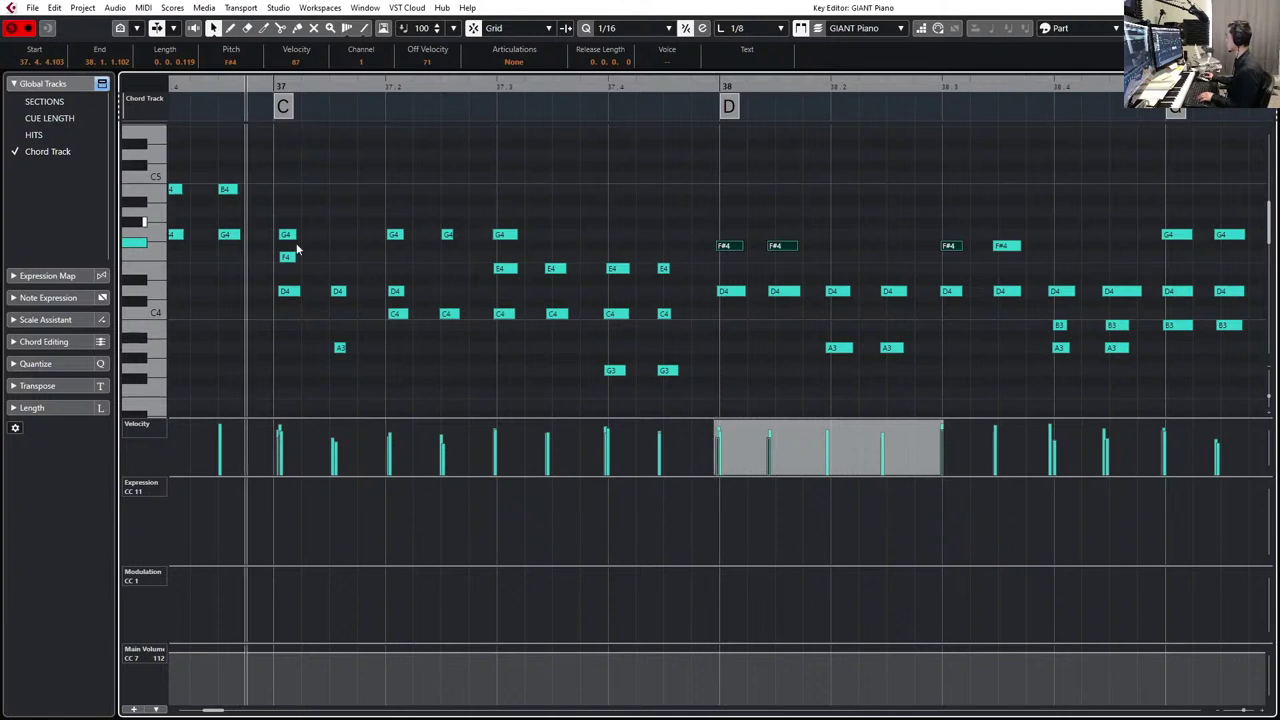
{"action": "left_click", "coordinate": [290, 257]}
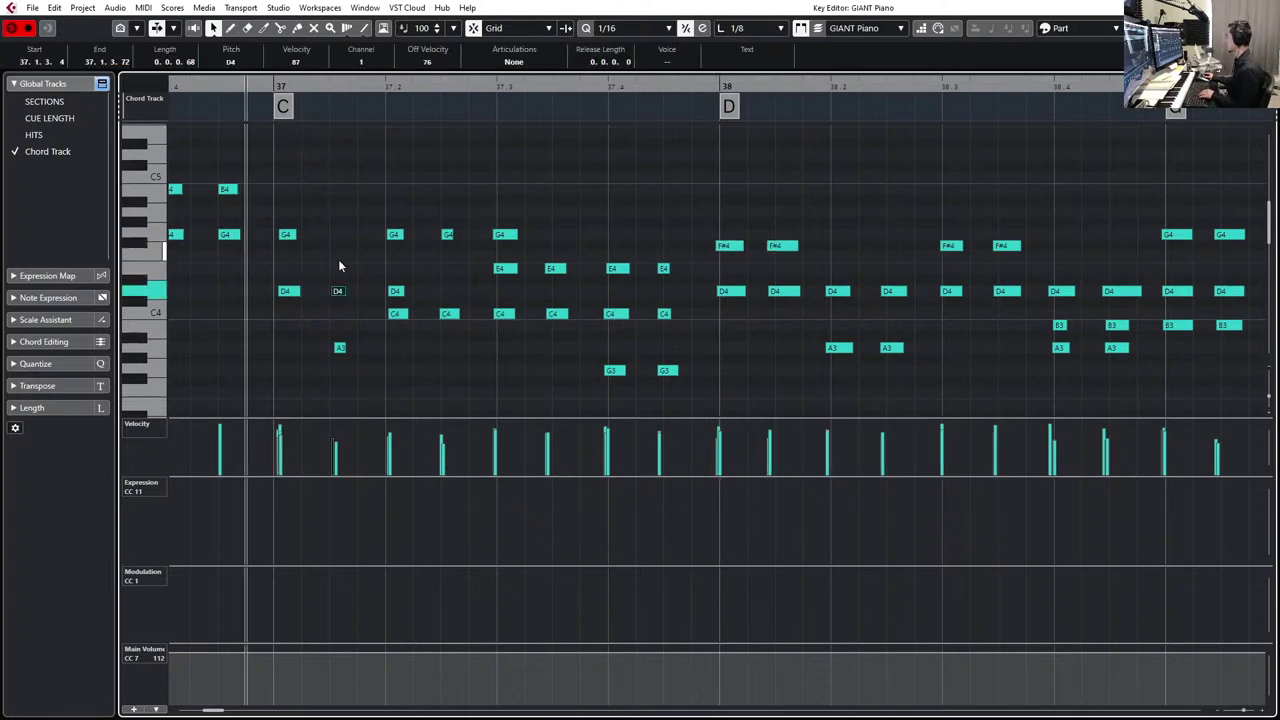
- Delete the upper notes in the first half of bar 37, the G4 on beat 3 and the E4 notes on beat 4
{"action": "scroll", "coordinate": [339, 266], "scroll_direction": "down", "scroll_amount": 2}
{"action": "scroll", "coordinate": [380, 246], "scroll_direction": "left", "scroll_amount": 5}
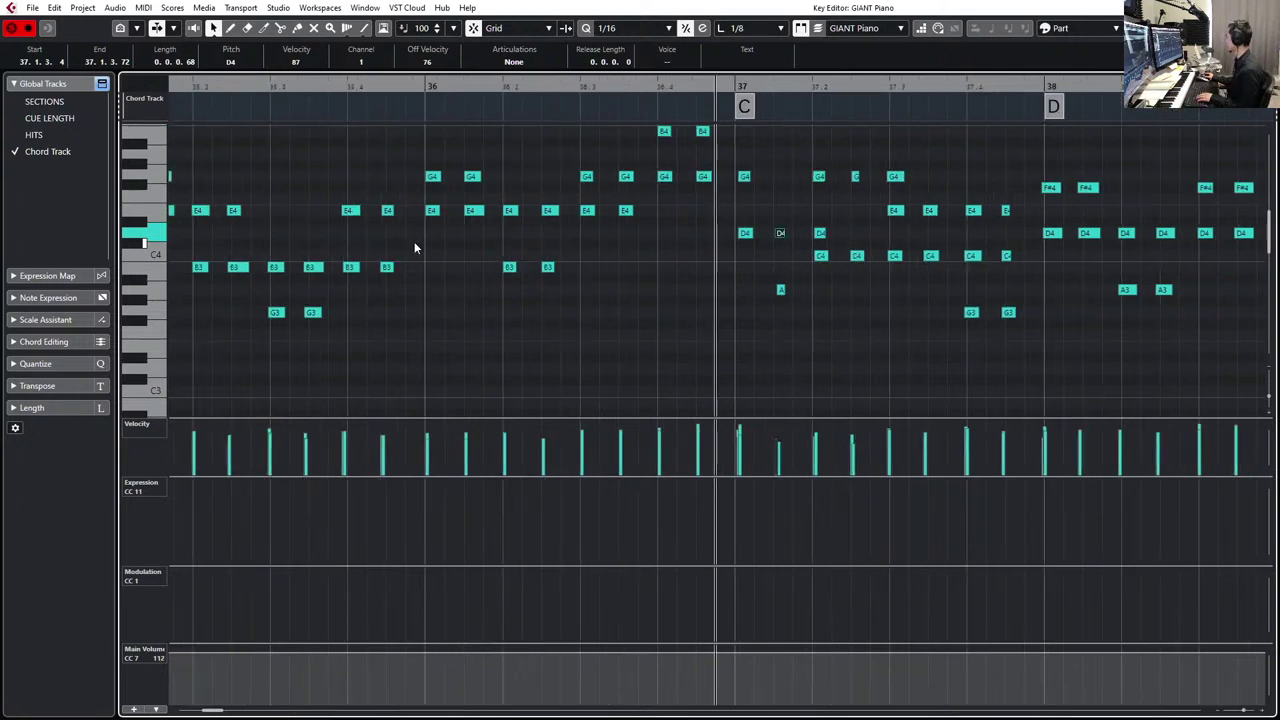
{"action": "left_click_drag", "start_coordinate": [780, 241], "coordinate": [782, 239]}
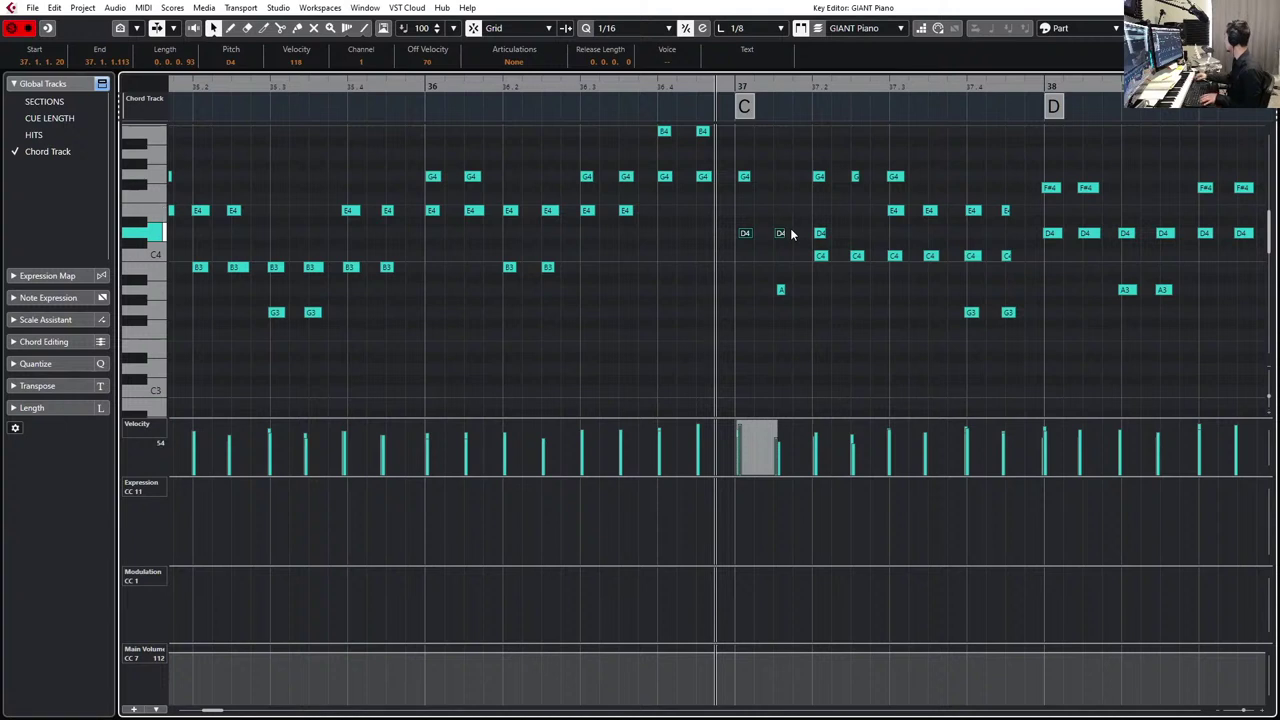
{"action": "scroll", "coordinate": [755, 200], "scroll_direction": "up", "scroll_amount": 4}
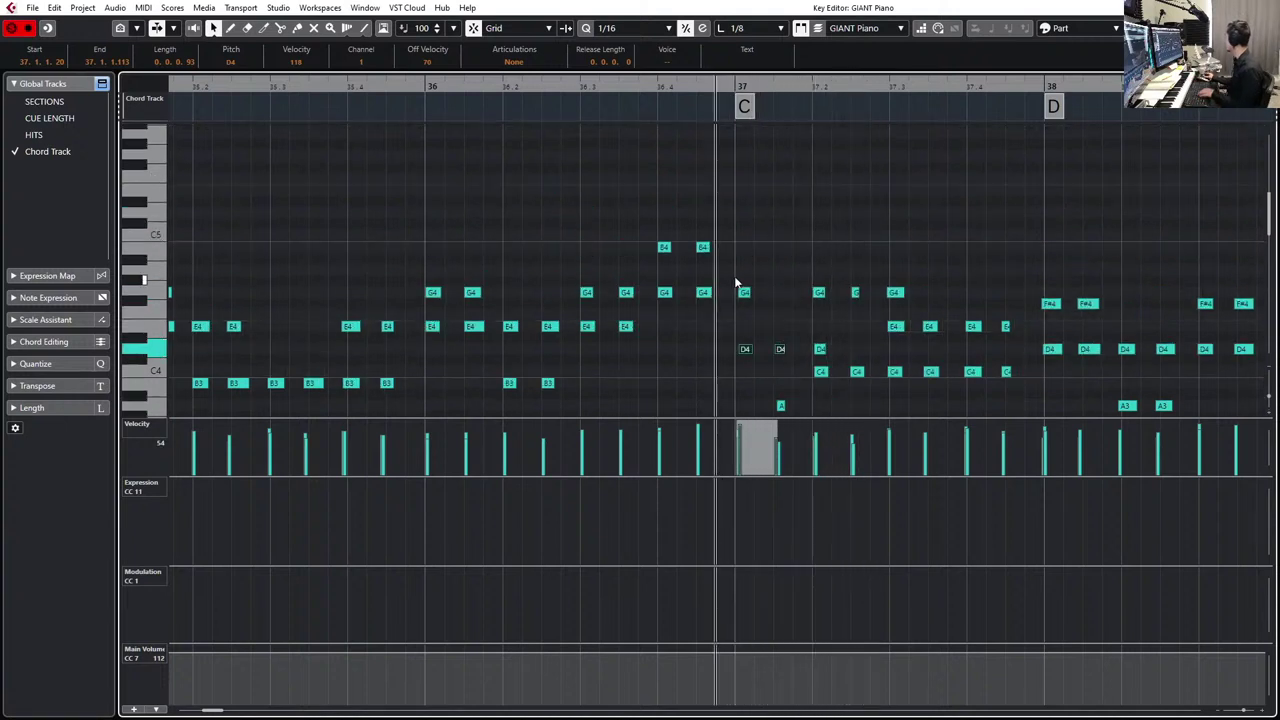
{"action": "left_click_drag", "start_coordinate": [720, 272], "coordinate": [880, 372]}
{"action": "scroll", "coordinate": [880, 372], "scroll_direction": "up", "scroll_amount": 2}
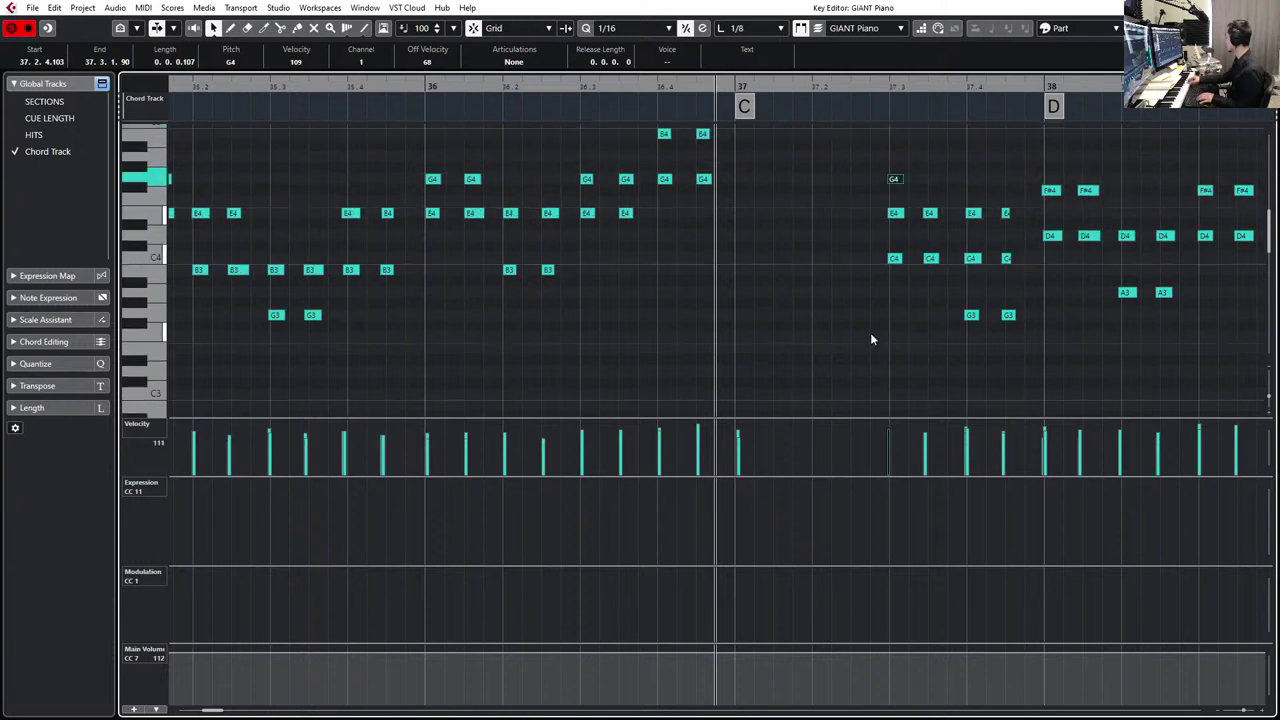
{"action": "left_click", "coordinate": [894, 213]}
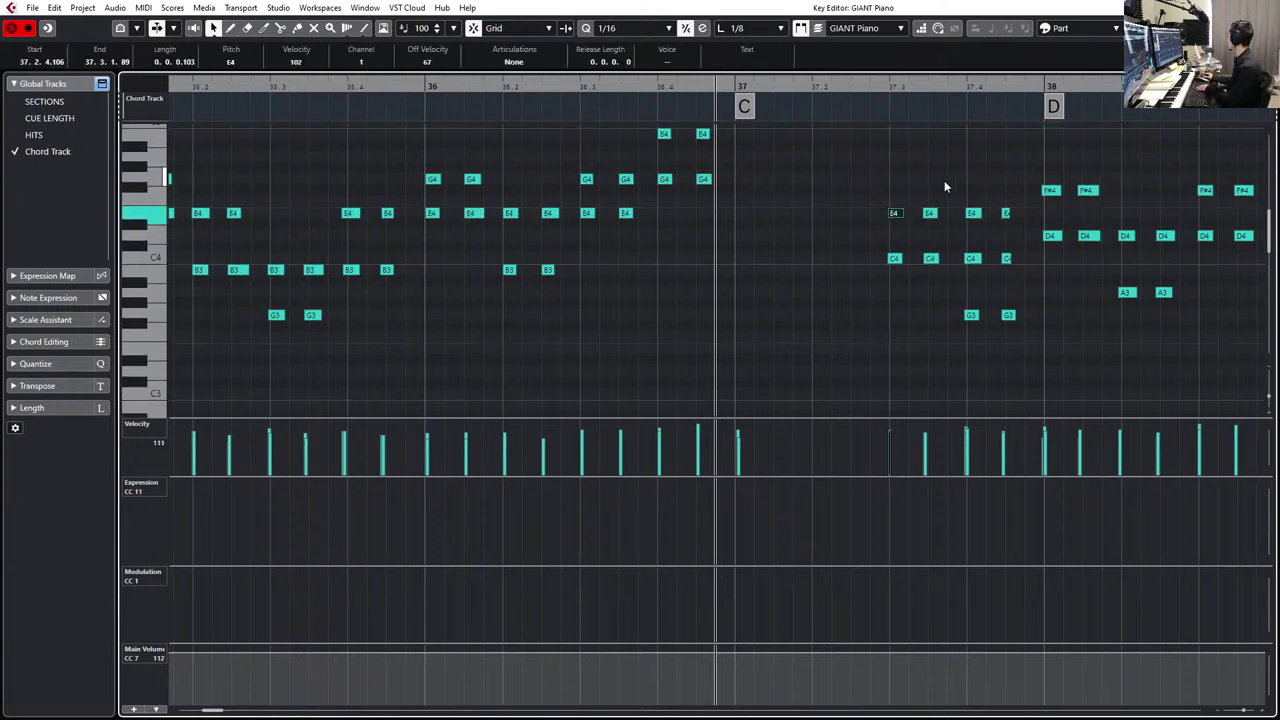
{"action": "left_click_drag", "start_coordinate": [962, 202], "coordinate": [852, 348]}
{"action": "key", "text": "Delete"}
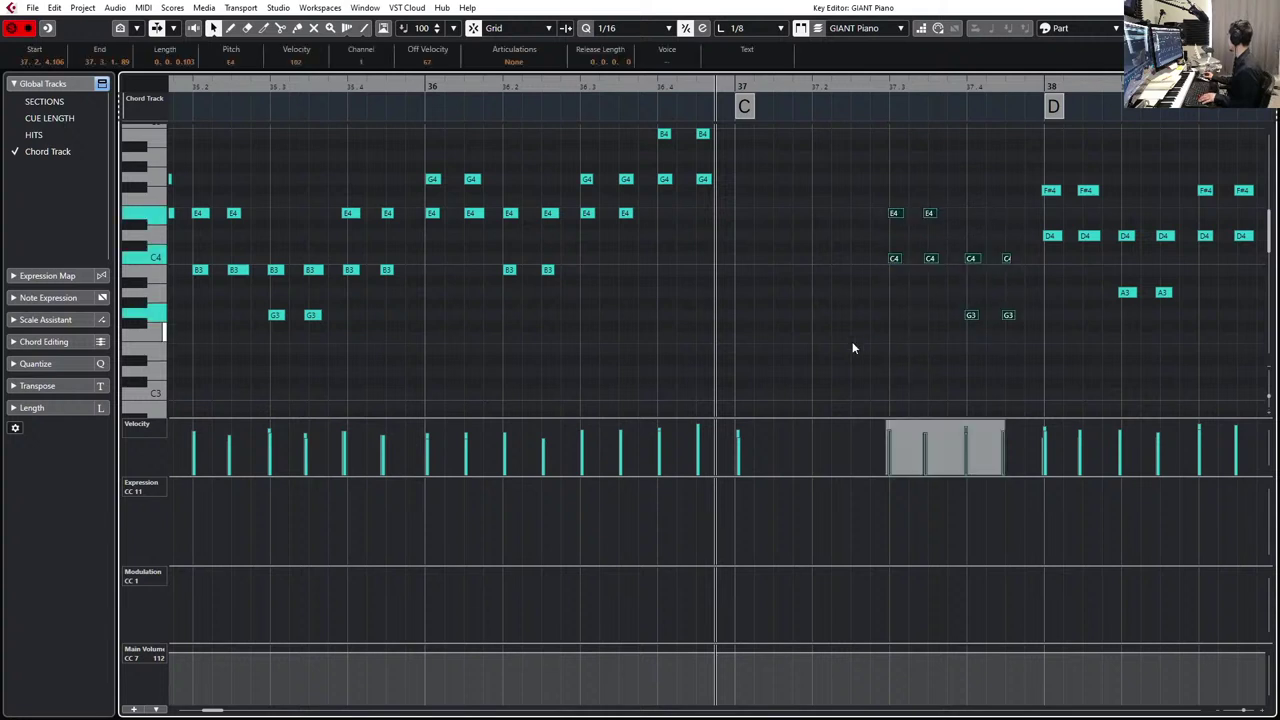
- Copy the C chord pattern from the second half of bar 37 to the start of the bar and play it back
{"action": "key", "text": "ctrl+v"}
{"action": "left_click_drag", "start_coordinate": [738, 88], "coordinate": [1108, 349]}
{"action": "key", "text": "space"}
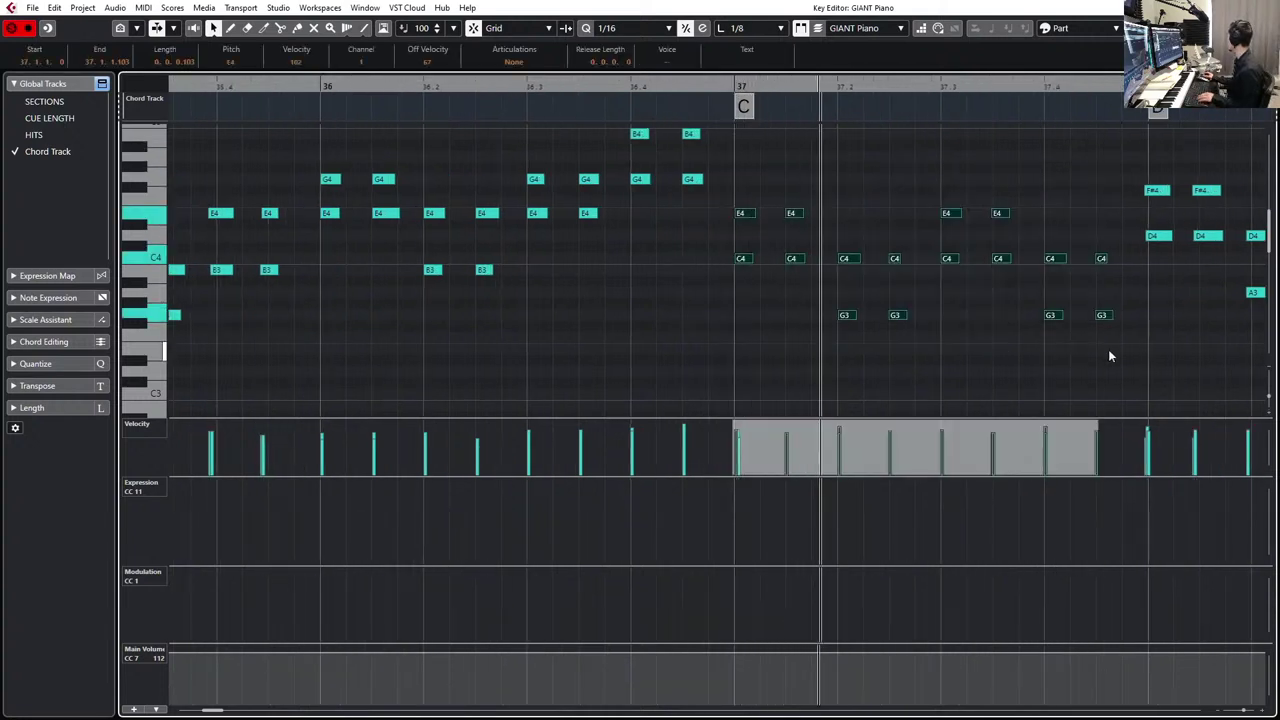
- Raise the velocities of the first two E4 and C4 chord hits in bar 37
{"action": "key", "text": "g"}
{"action": "key", "text": "g"}
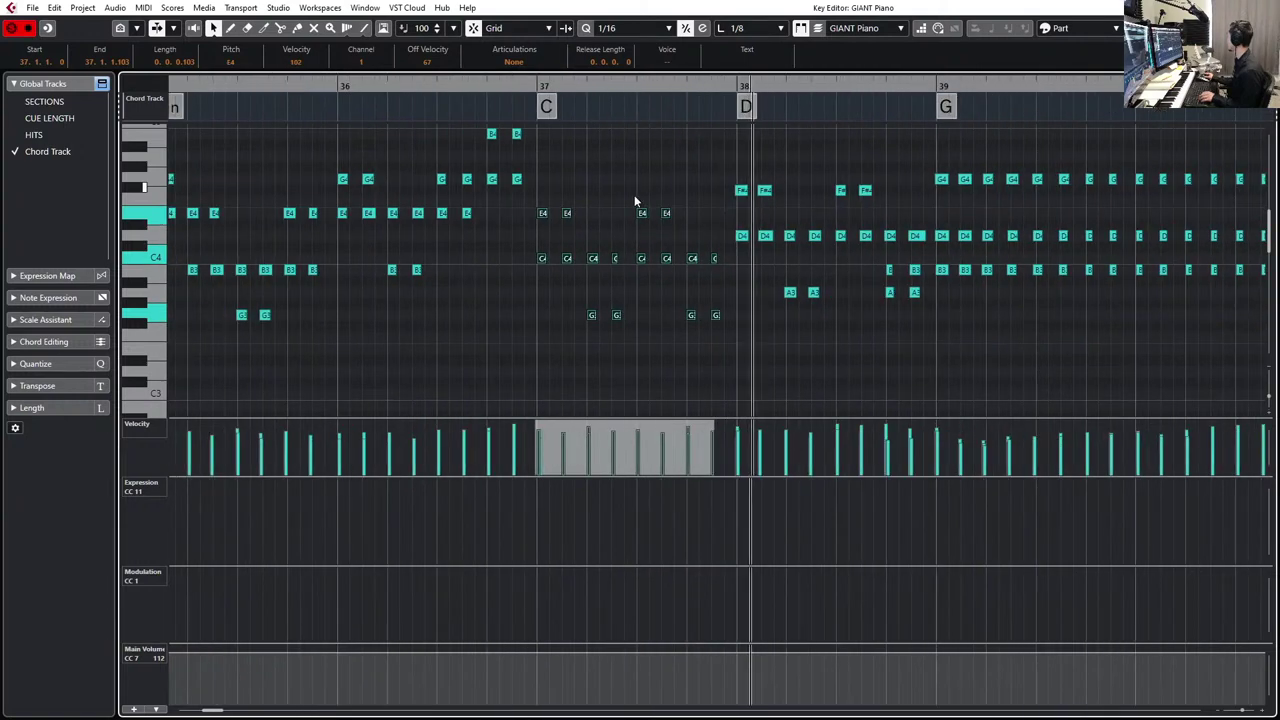
{"action": "left_click", "coordinate": [538, 205]}
{"action": "left_click_drag", "start_coordinate": [538, 205], "coordinate": [567, 262]}
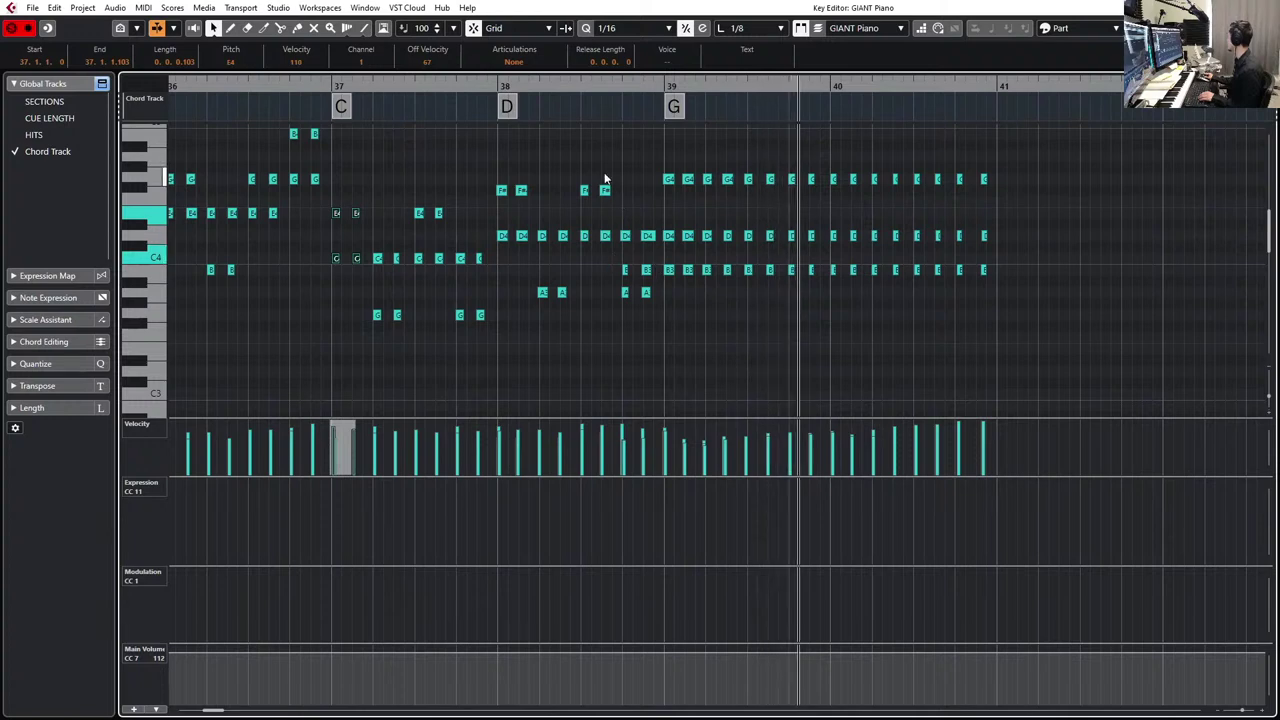
- Nudge all chord hits of bar 38 and the first two chord hits of bar 39 slightly later, and play the passage back
{"action": "key", "text": "space"}
{"action": "left_click_drag", "start_coordinate": [495, 157], "coordinate": [702, 346]}
{"action": "key", "text": "space"}
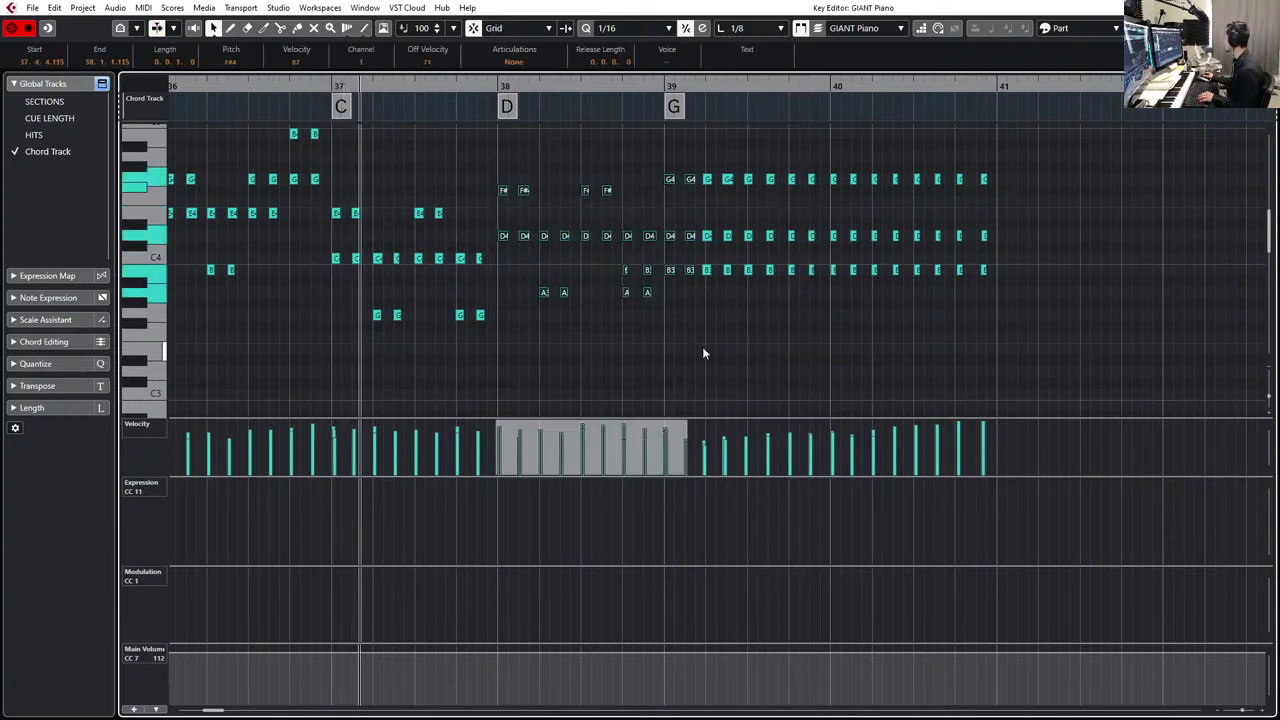
{"action": "scroll", "coordinate": [702, 346], "scroll_direction": "down", "scroll_amount": 3}
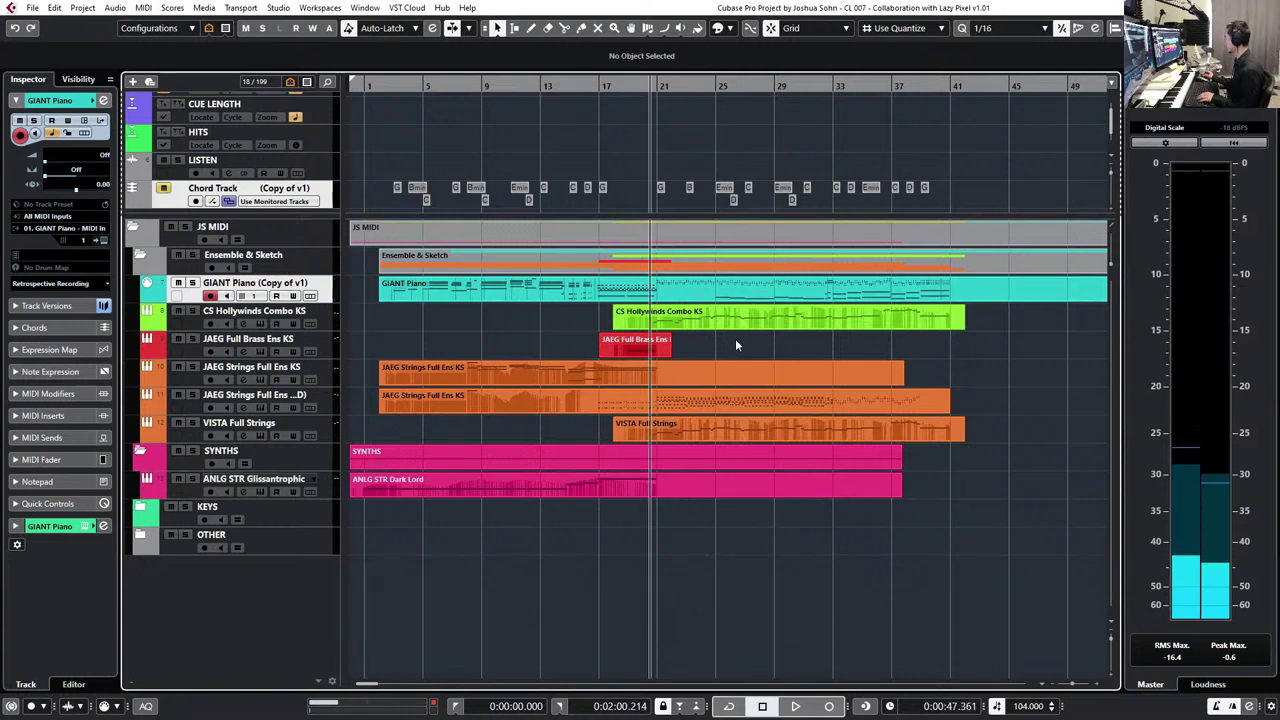
- Play the full arrangement, reopen the GIANT Piano part at bar 30 and move the early D4 in that bar onto beat 4
{"action": "key", "text": "space"}
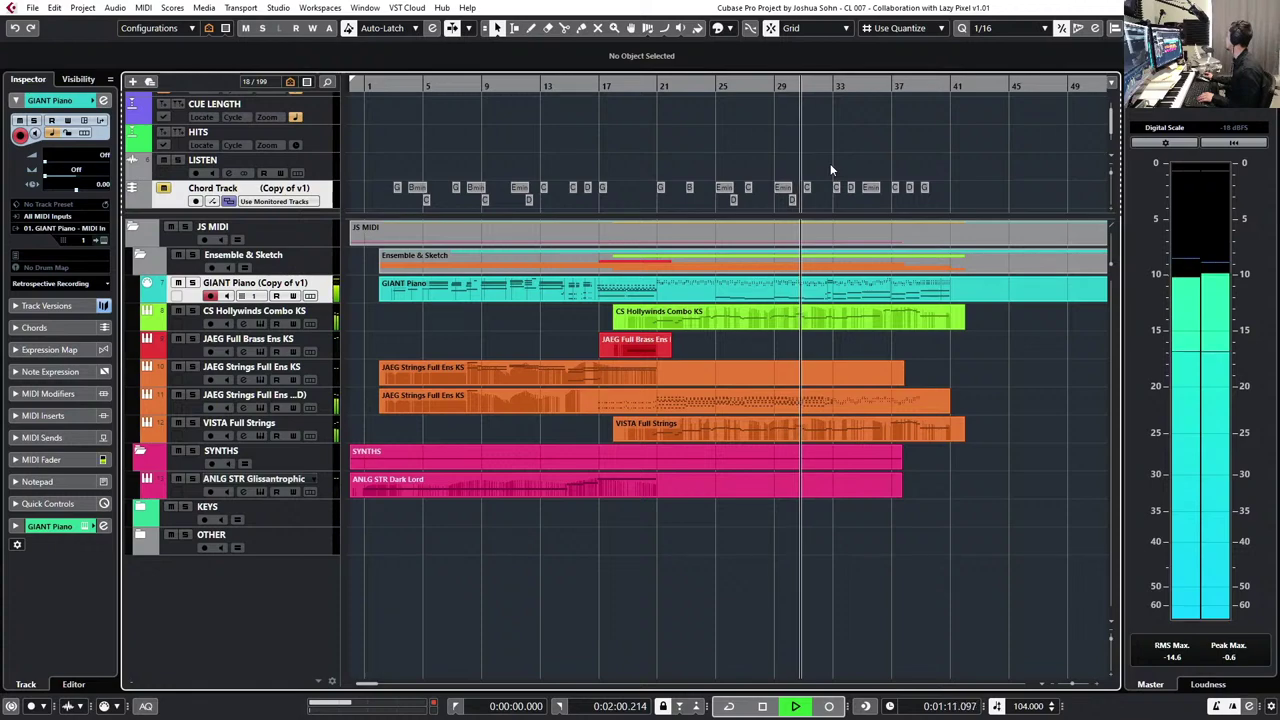
{"action": "double_click", "coordinate": [822, 290]}
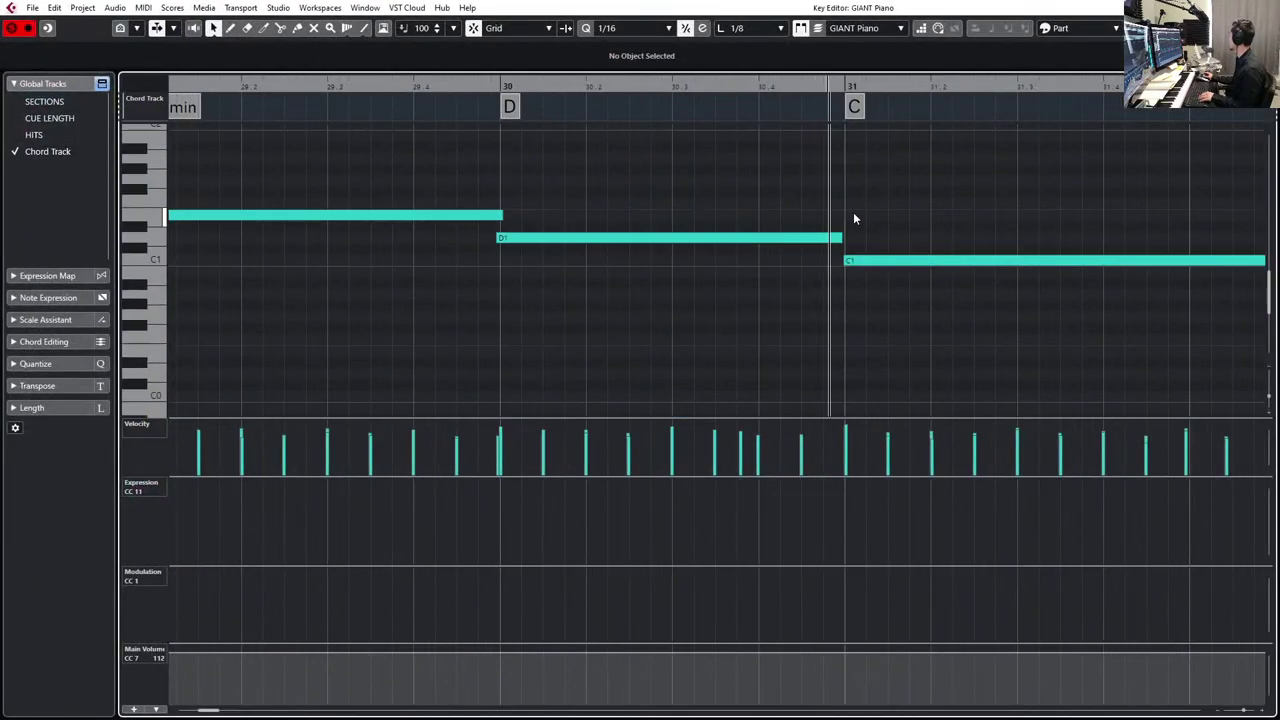
{"action": "scroll", "coordinate": [812, 263], "scroll_direction": "up", "scroll_amount": 5}
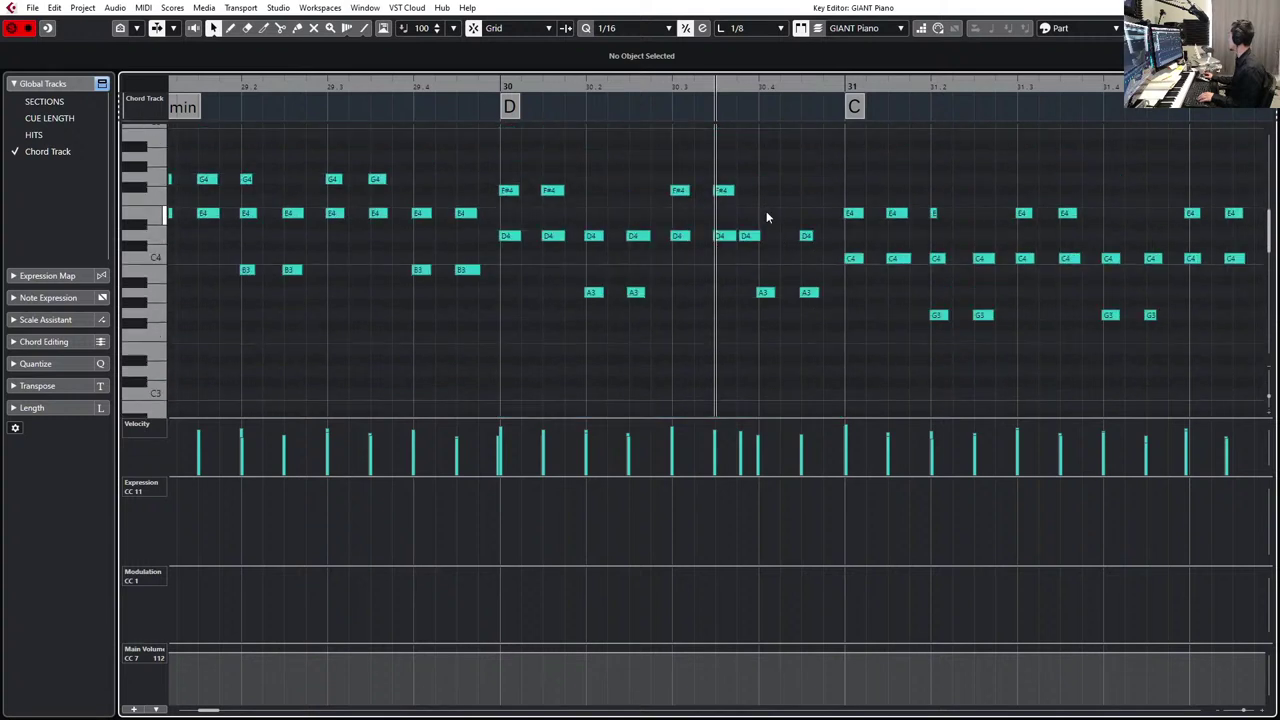
{"action": "left_click", "coordinate": [750, 237]}
{"action": "key", "text": "space"}
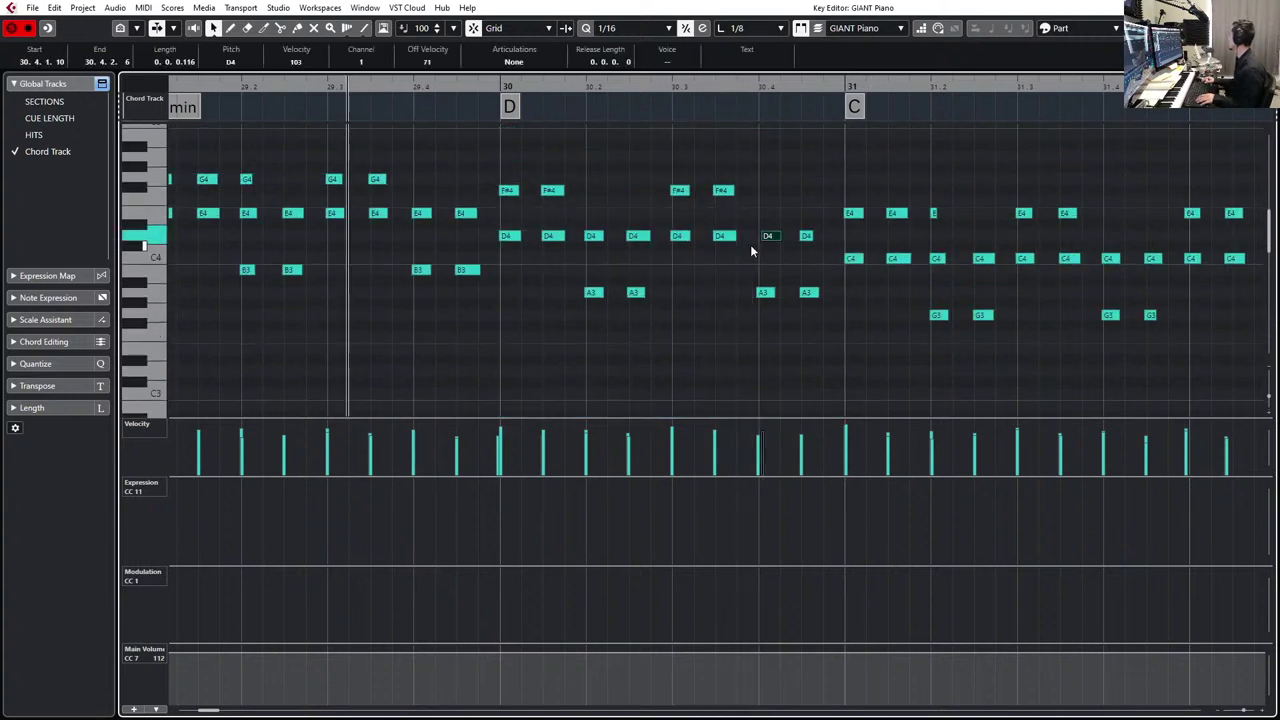
{"action": "key", "text": "q"}
{"action": "key", "text": "ctrl+z"}
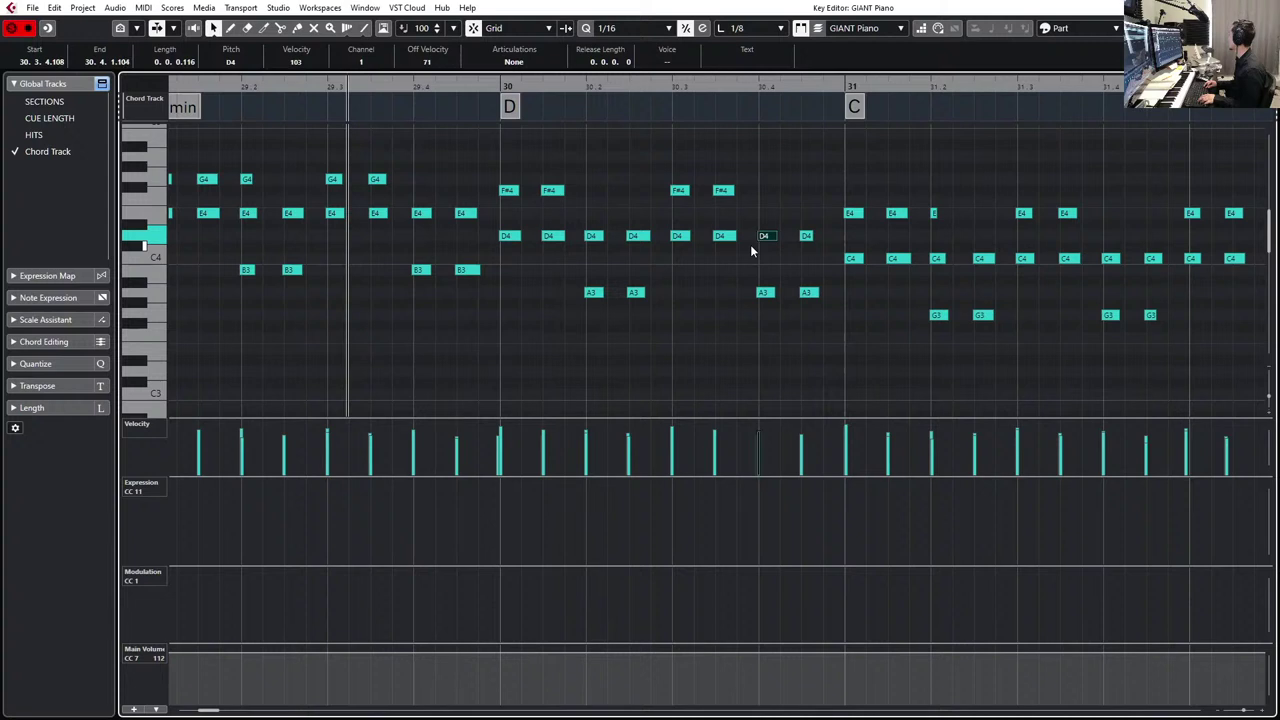
{"action": "key", "text": "space"}
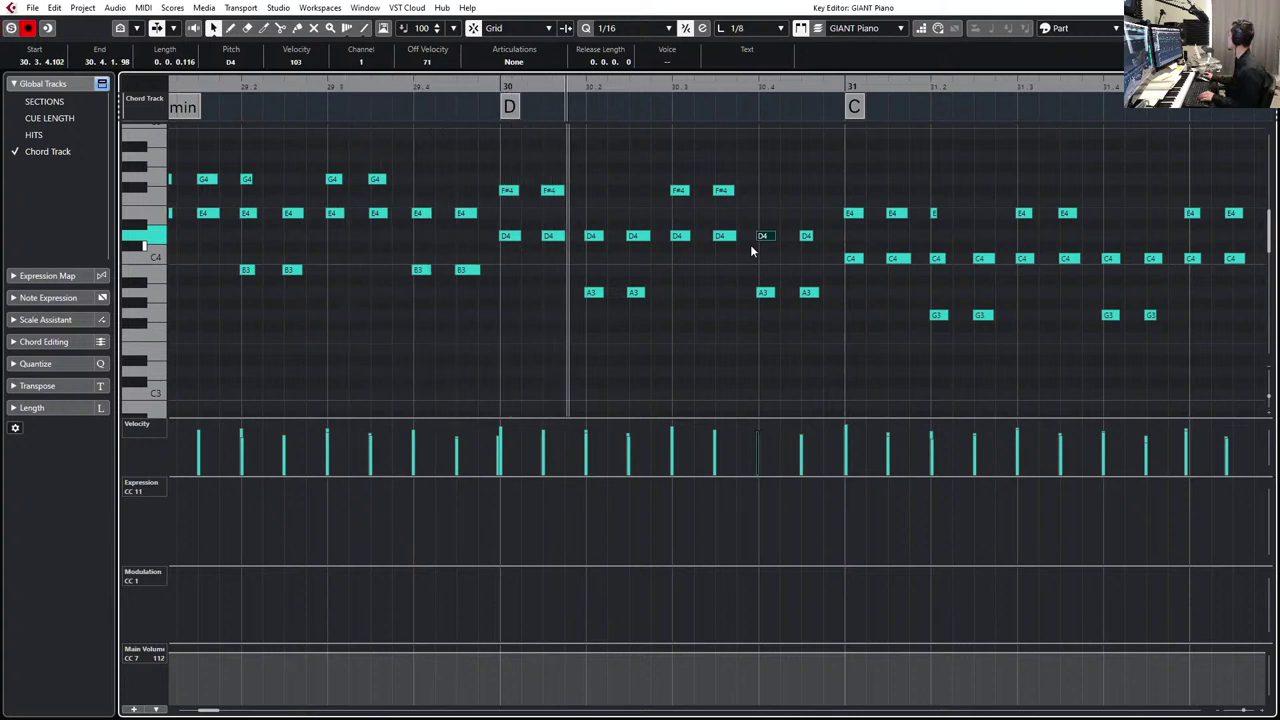
- Transpose the short E4 on beat 2 of bar 33 down four semitones to C4
{"action": "left_click", "coordinate": [714, 213]}
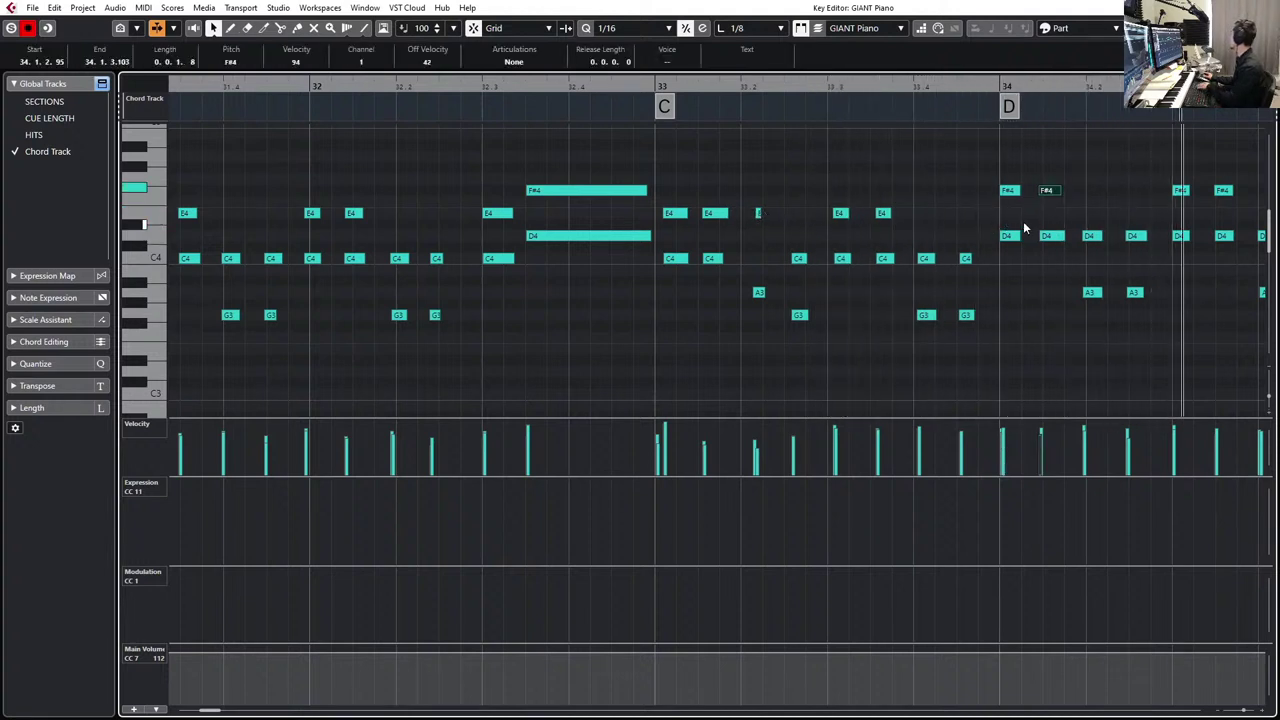
{"action": "left_click", "coordinate": [758, 213]}
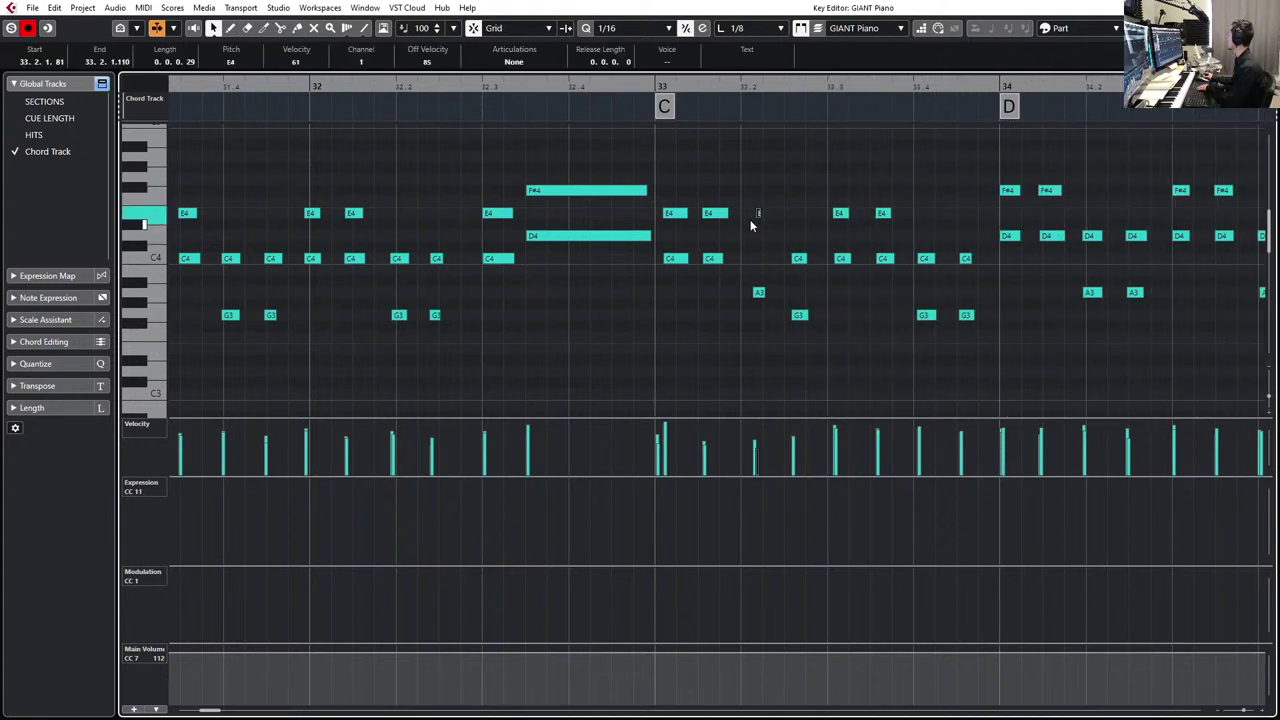
{"action": "key", "text": "Down"}
{"action": "key", "text": "Down"}
{"action": "key", "text": "Down"}
{"action": "key", "text": "Down"}
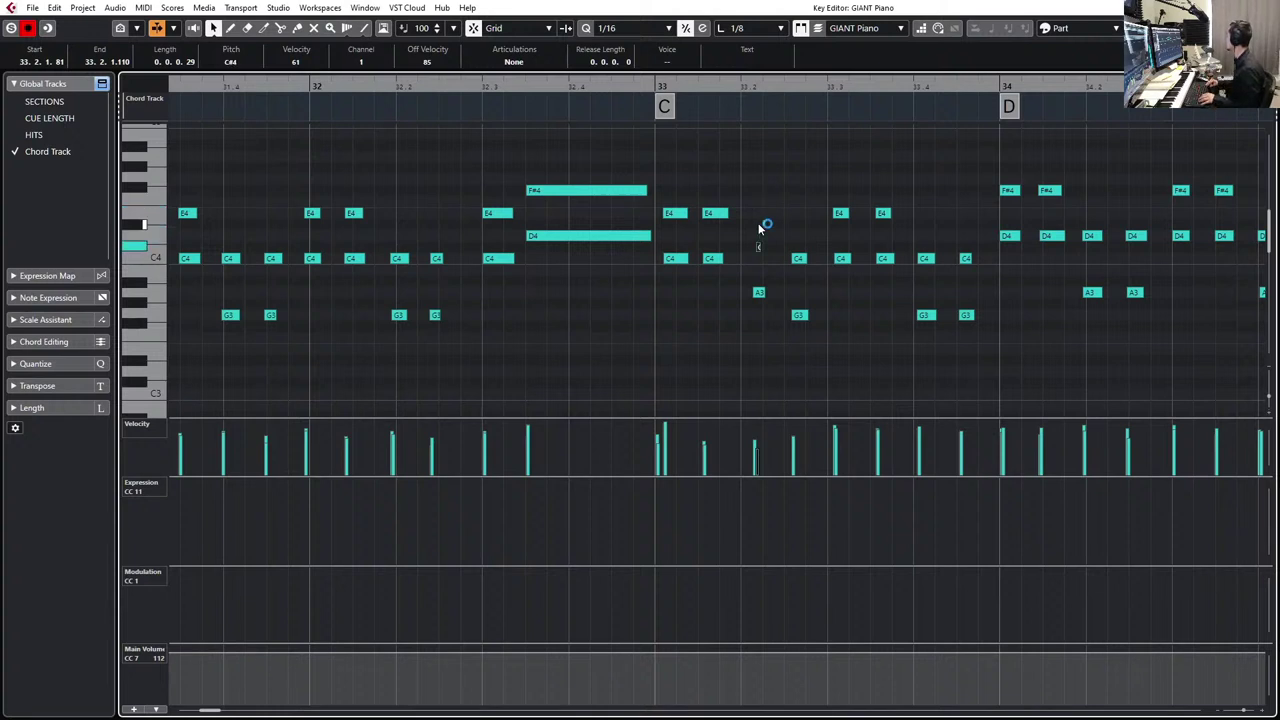
{"action": "left_click_drag", "start_coordinate": [765, 248], "coordinate": [840, 340]}
{"action": "left_click", "coordinate": [895, 194]}
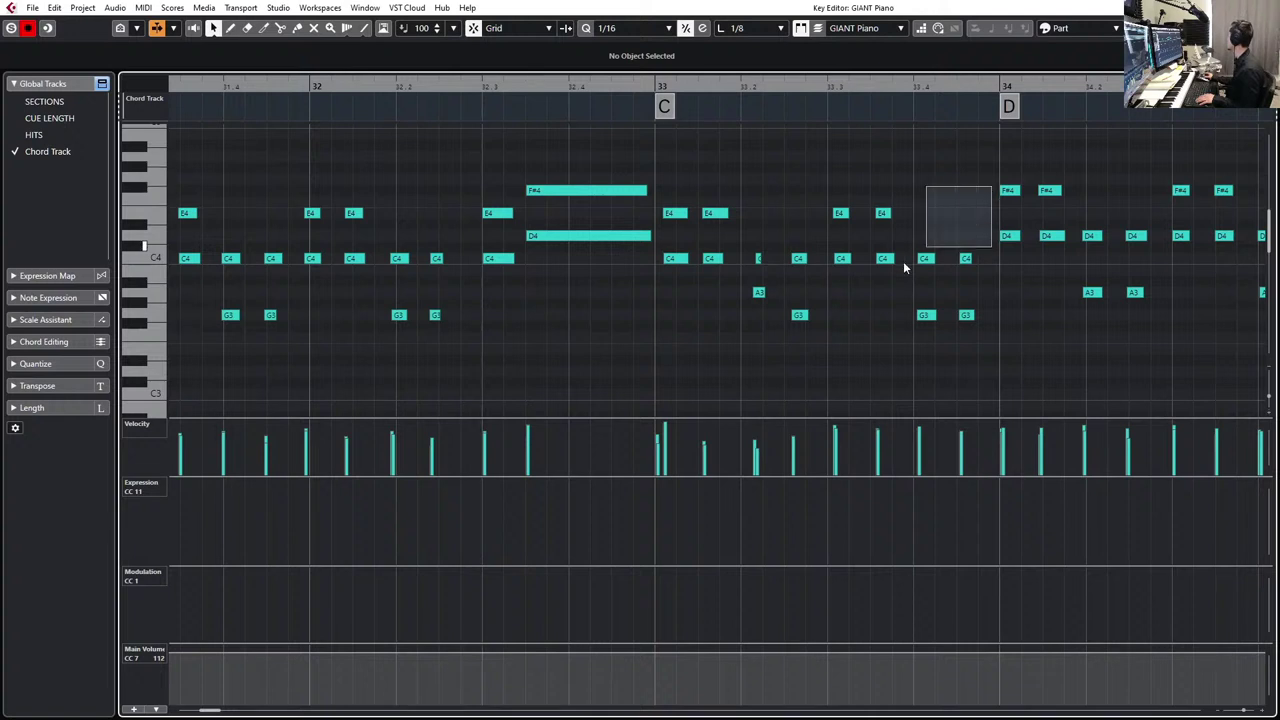
- Tighten the bar 33 notes from beat 2 onward, placing the beat 2 hit on the beat and lowering its A3 to G3
{"action": "left_click_drag", "start_coordinate": [903, 261], "coordinate": [740, 353]}
{"action": "scroll", "coordinate": [743, 290], "scroll_direction": "down", "scroll_amount": 2}
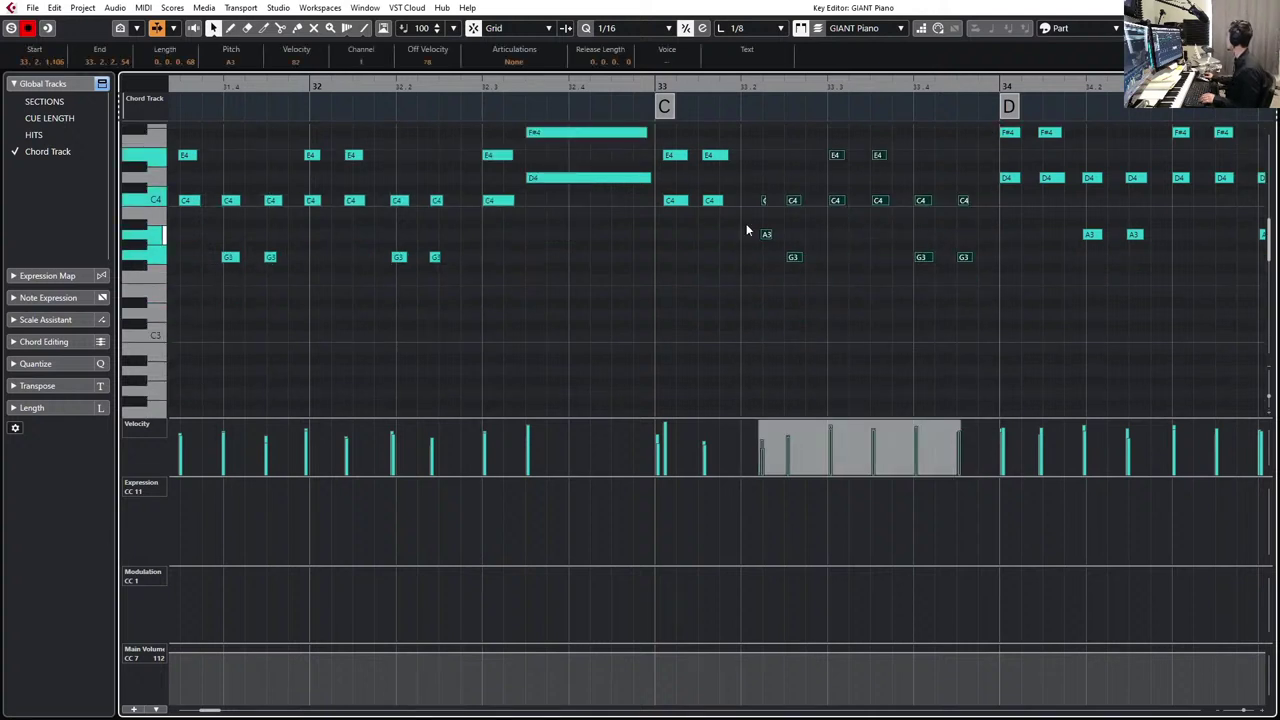
{"action": "left_click_drag", "start_coordinate": [750, 186], "coordinate": [770, 240]}
{"action": "left_click", "coordinate": [768, 250]}
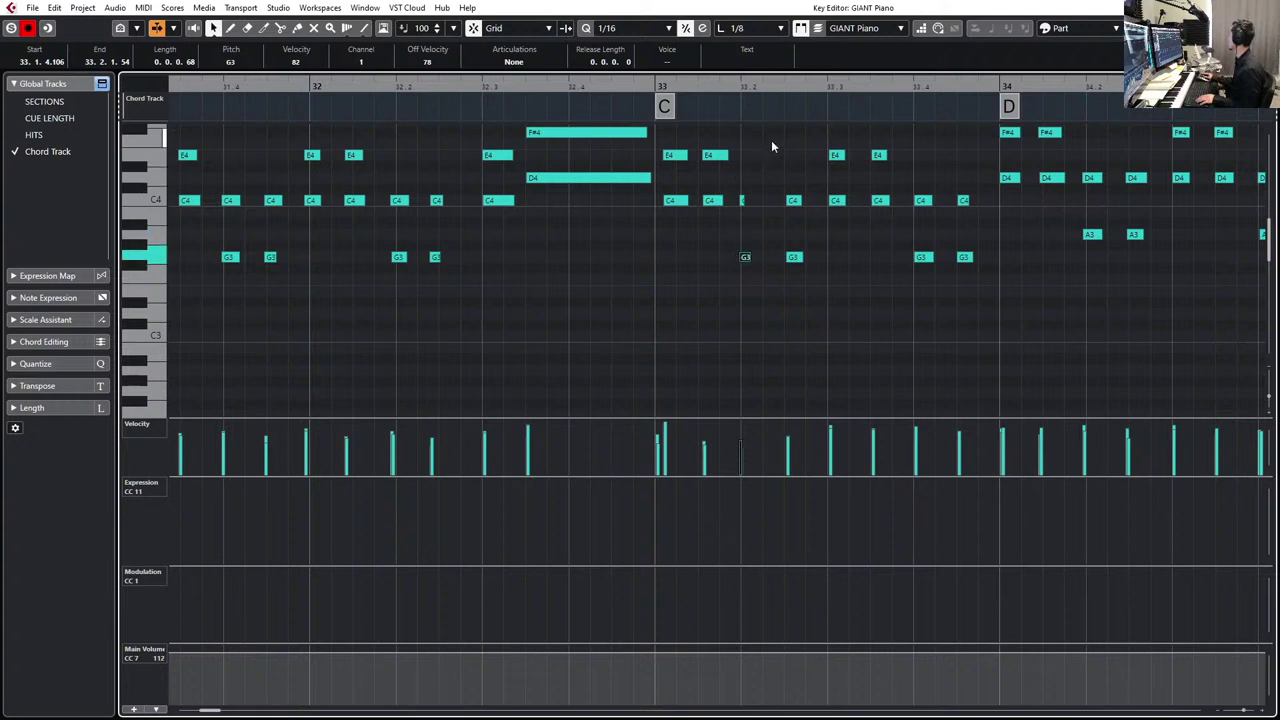
- Tighten the first three chord hits of bar 33, even out the velocities in the bar's first half and play it back
{"action": "left_click_drag", "start_coordinate": [771, 147], "coordinate": [657, 294]}
{"action": "scroll", "coordinate": [708, 263], "scroll_direction": "up", "scroll_amount": 2}
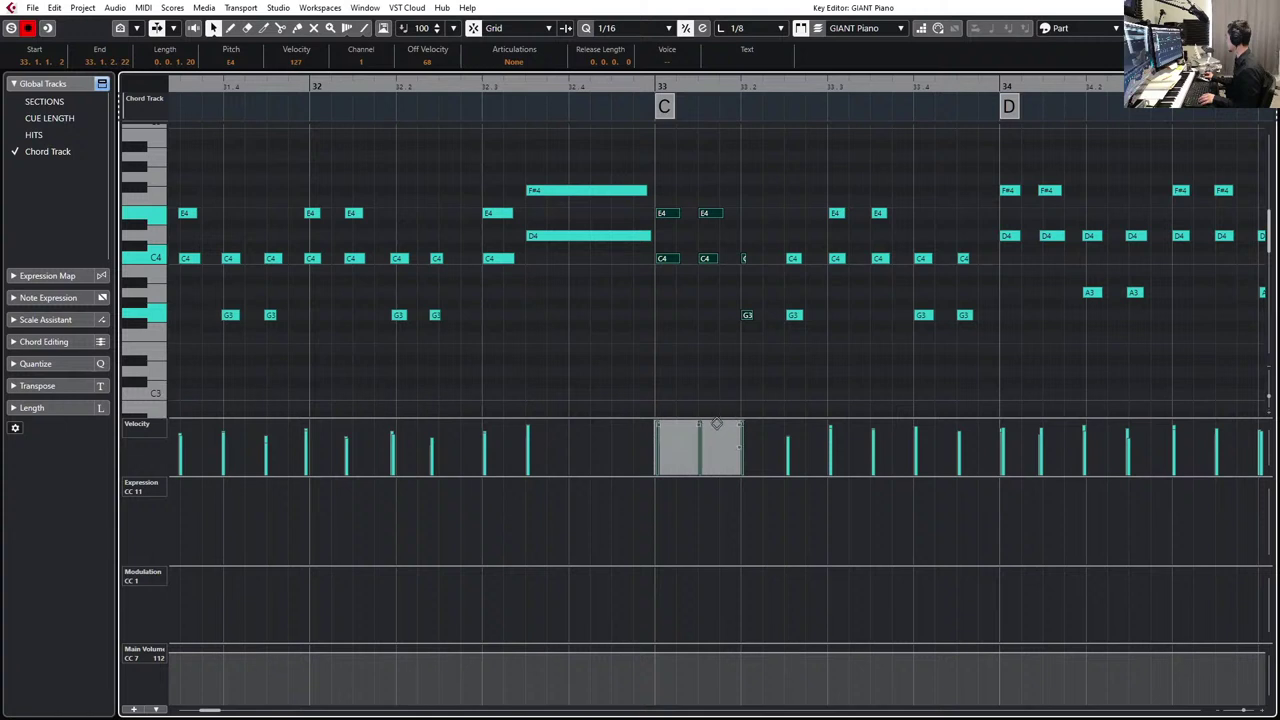
{"action": "left_click_drag", "start_coordinate": [763, 423], "coordinate": [789, 413]}
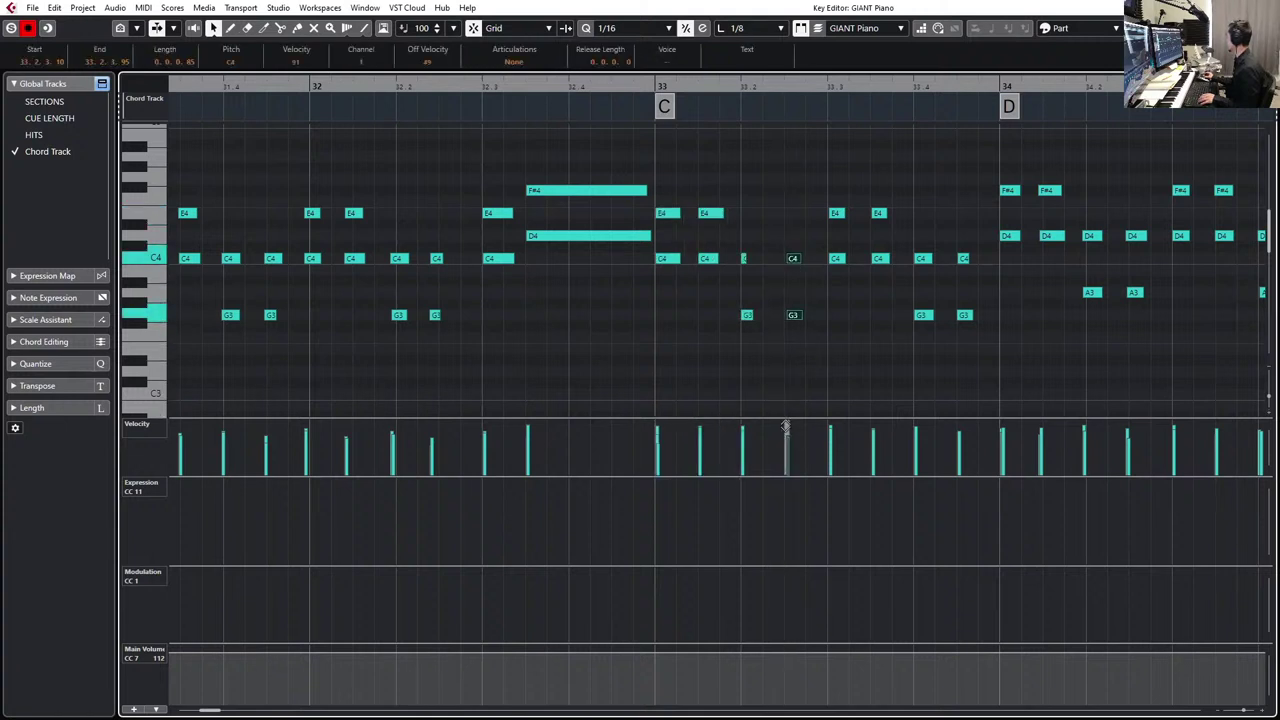
{"action": "left_click", "coordinate": [807, 342]}
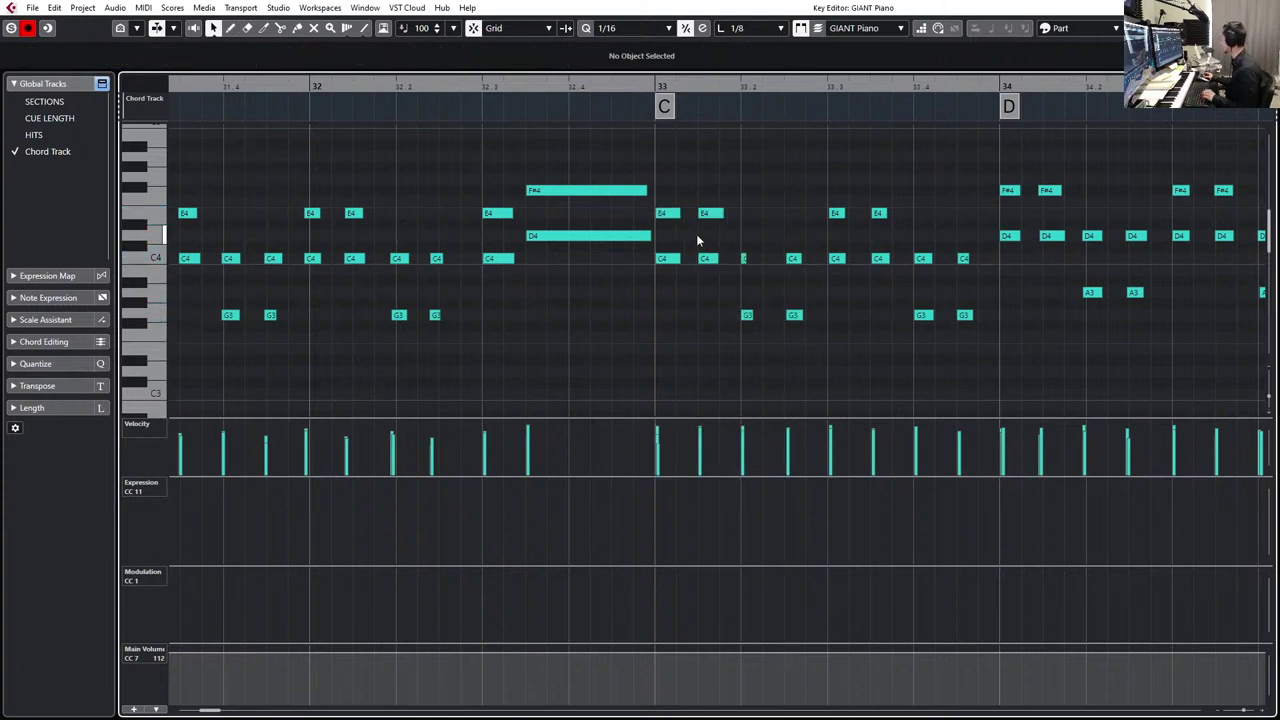
{"action": "left_click_drag", "start_coordinate": [658, 283], "coordinate": [663, 289]}
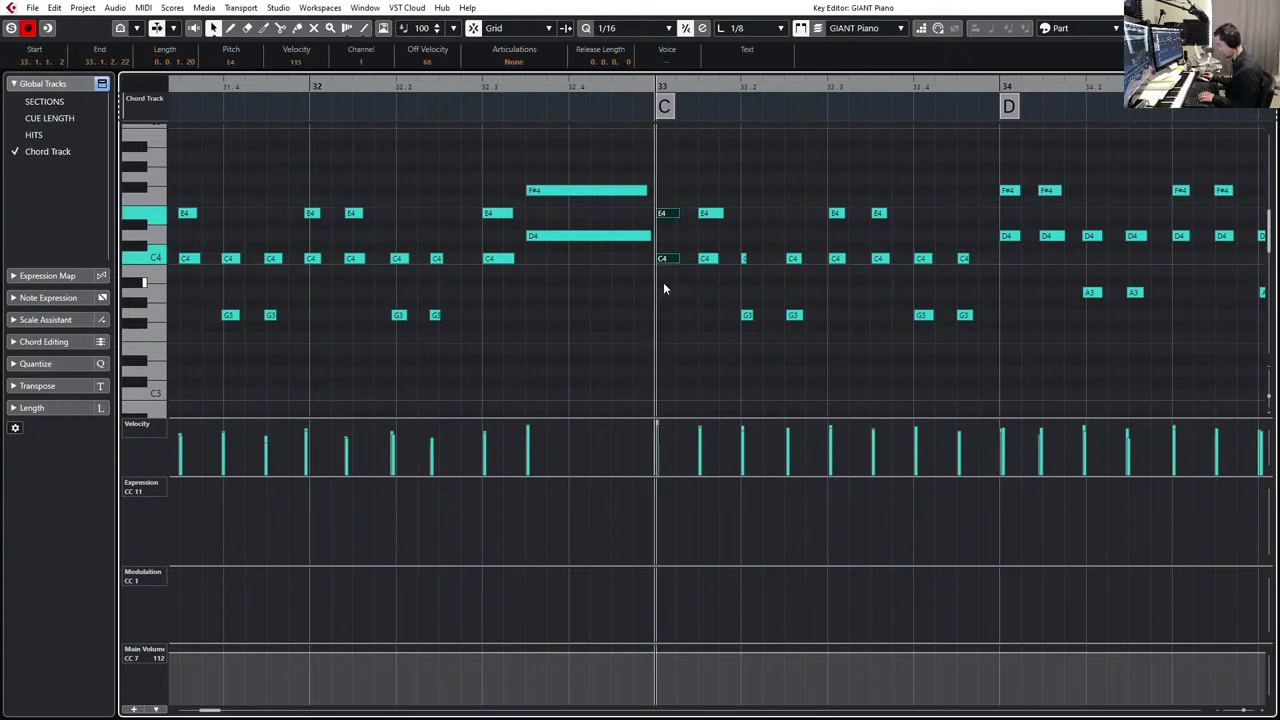
{"action": "key", "text": "g"}
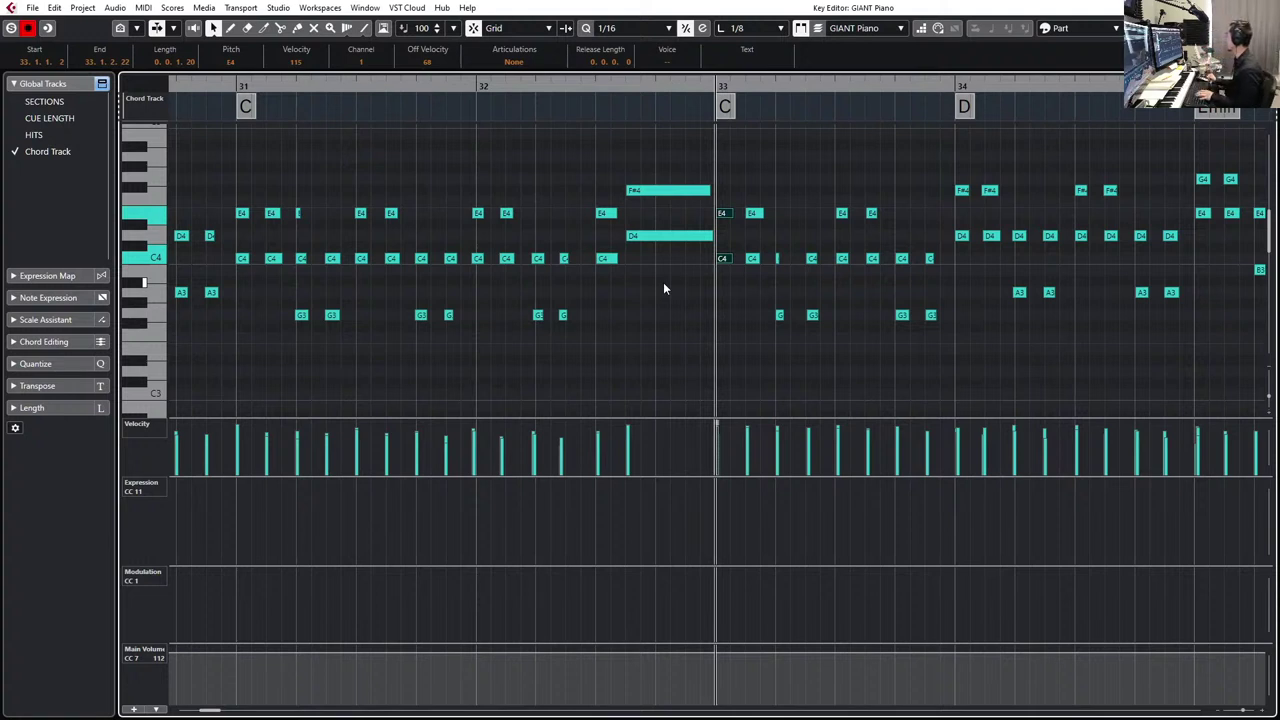
{"action": "key", "text": "space"}
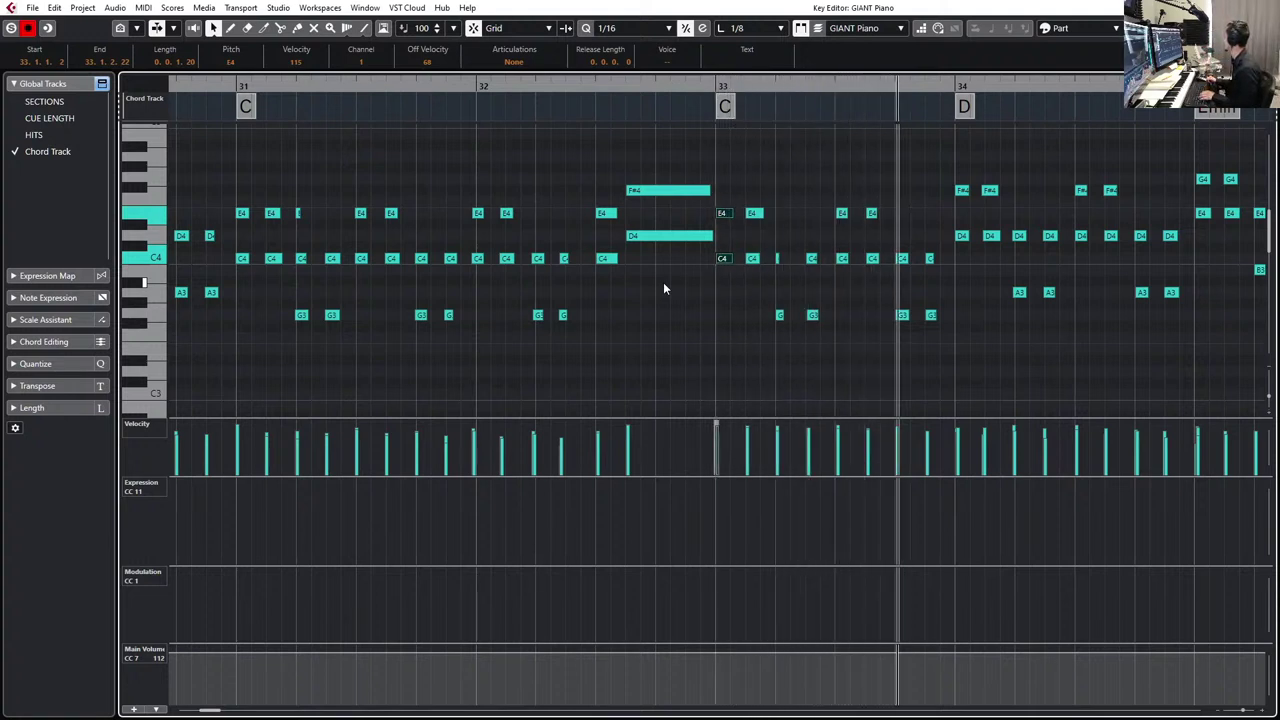
{"action": "key", "text": "space"}
- Reopen the piano part around bars 23 to 26 and raise the velocities of the chord hits in the second half of bar 24
{"action": "key", "text": "Return"}
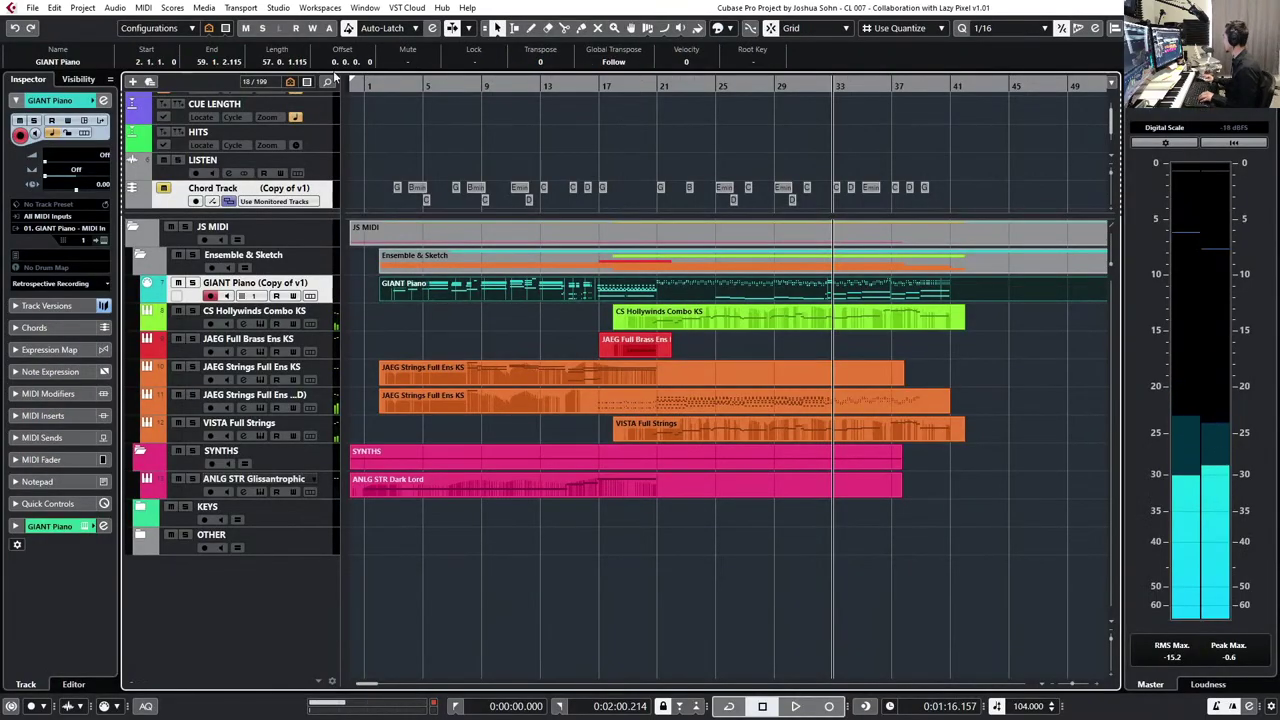
{"action": "key", "text": "KP_Subtract"}
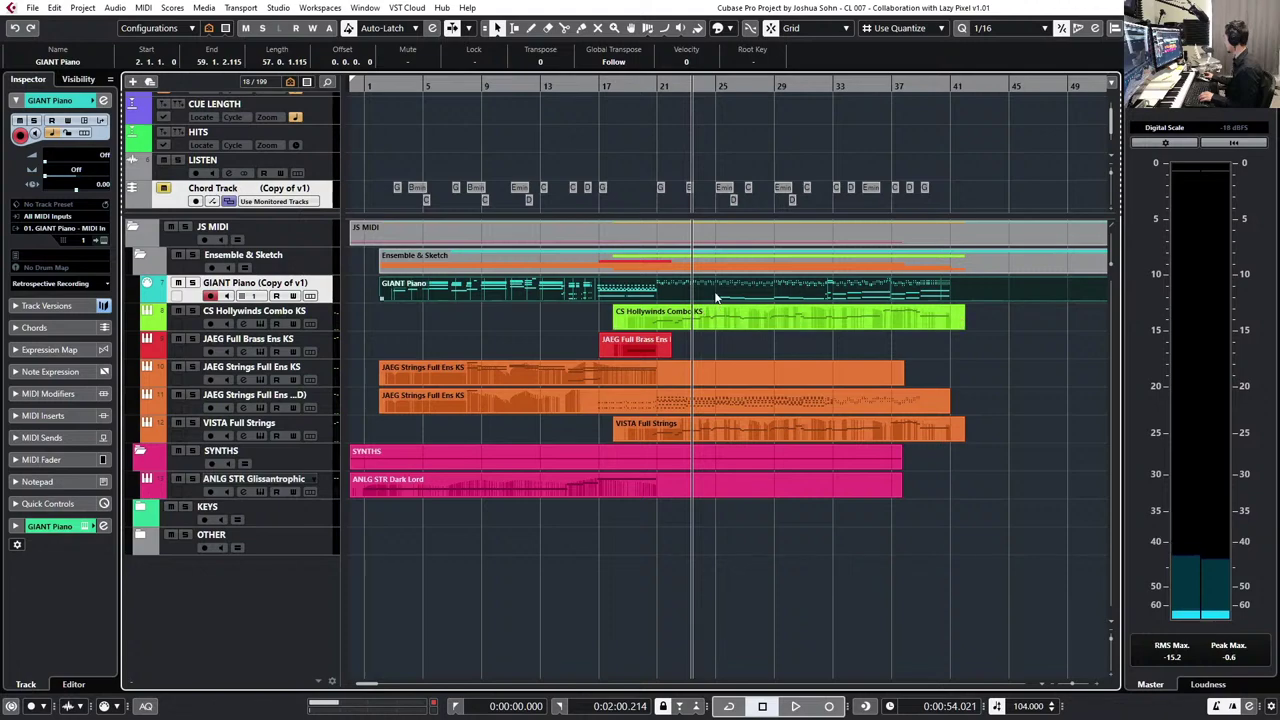
{"action": "key", "text": "Return"}
{"action": "key", "text": "space"}
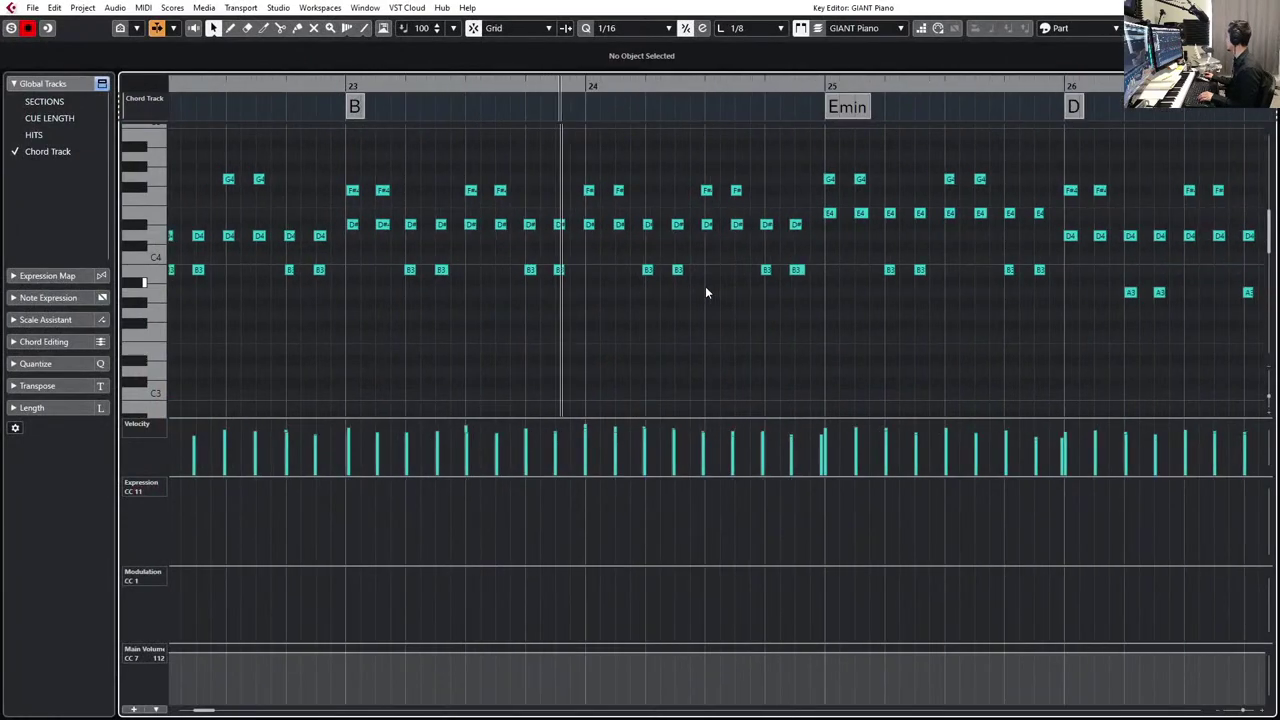
{"action": "key", "text": "space"}
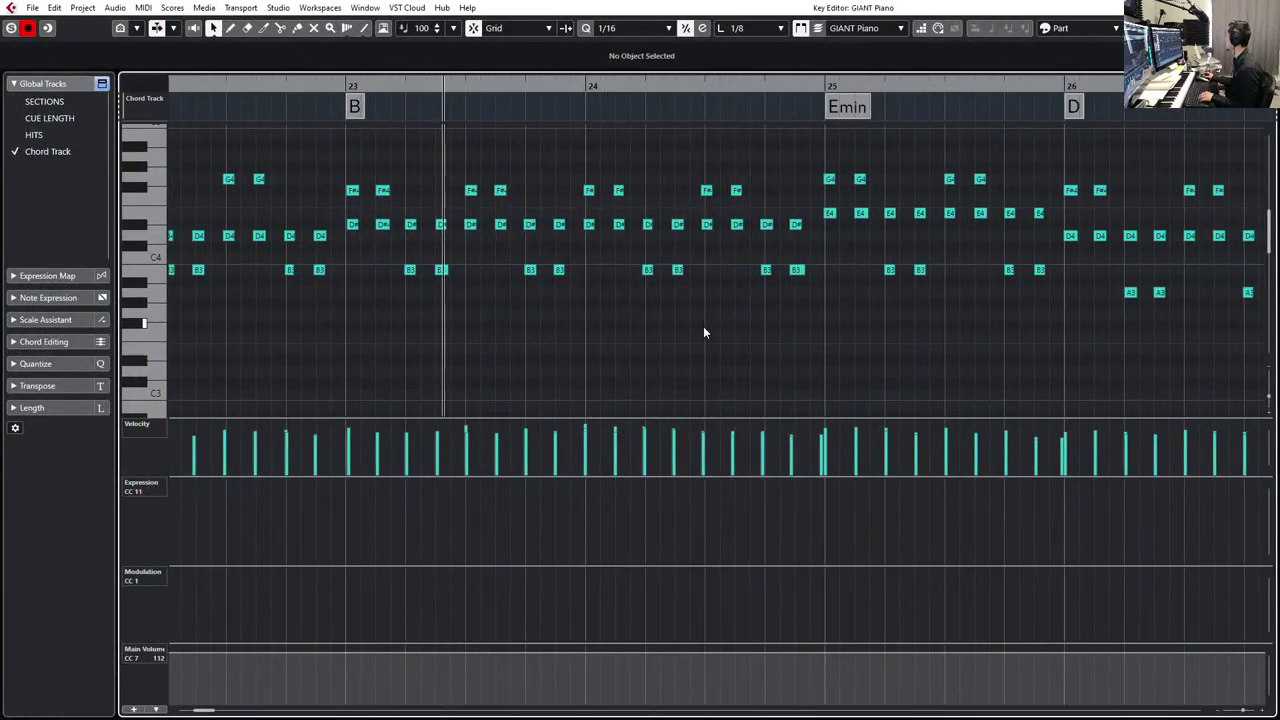
{"action": "left_click_drag", "start_coordinate": [792, 283], "coordinate": [795, 284]}
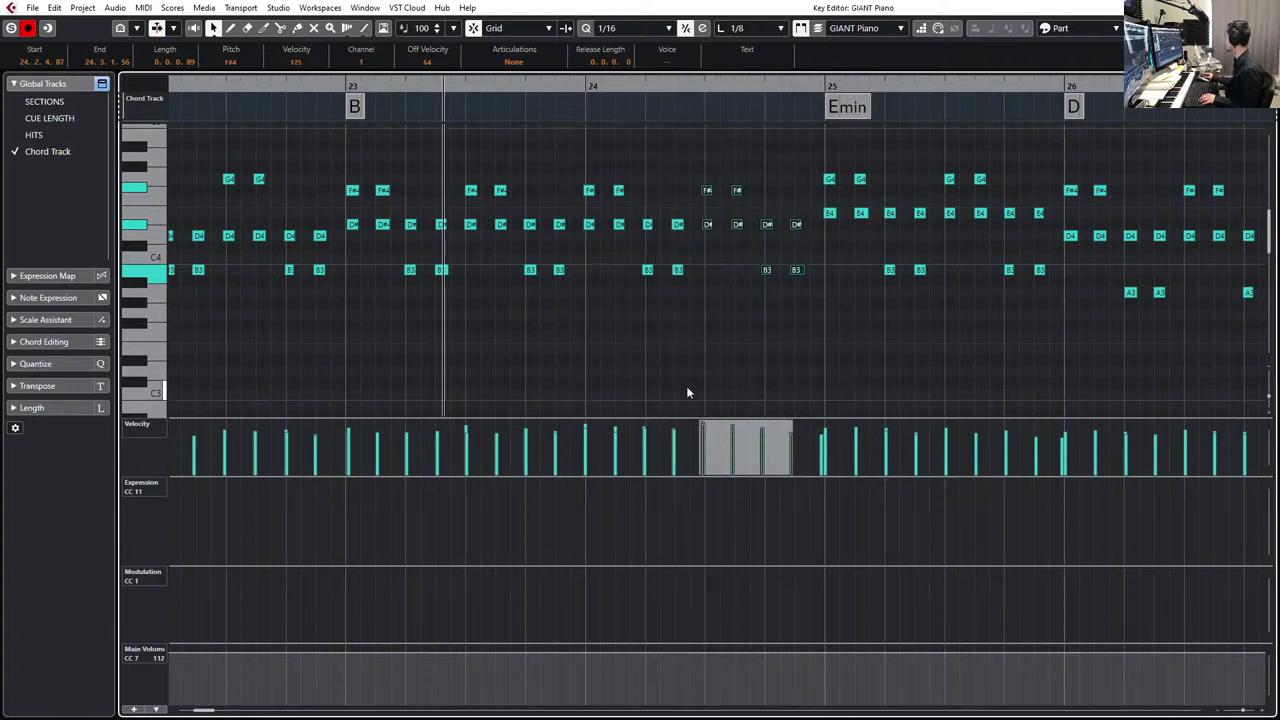
{"action": "left_click", "coordinate": [676, 224]}
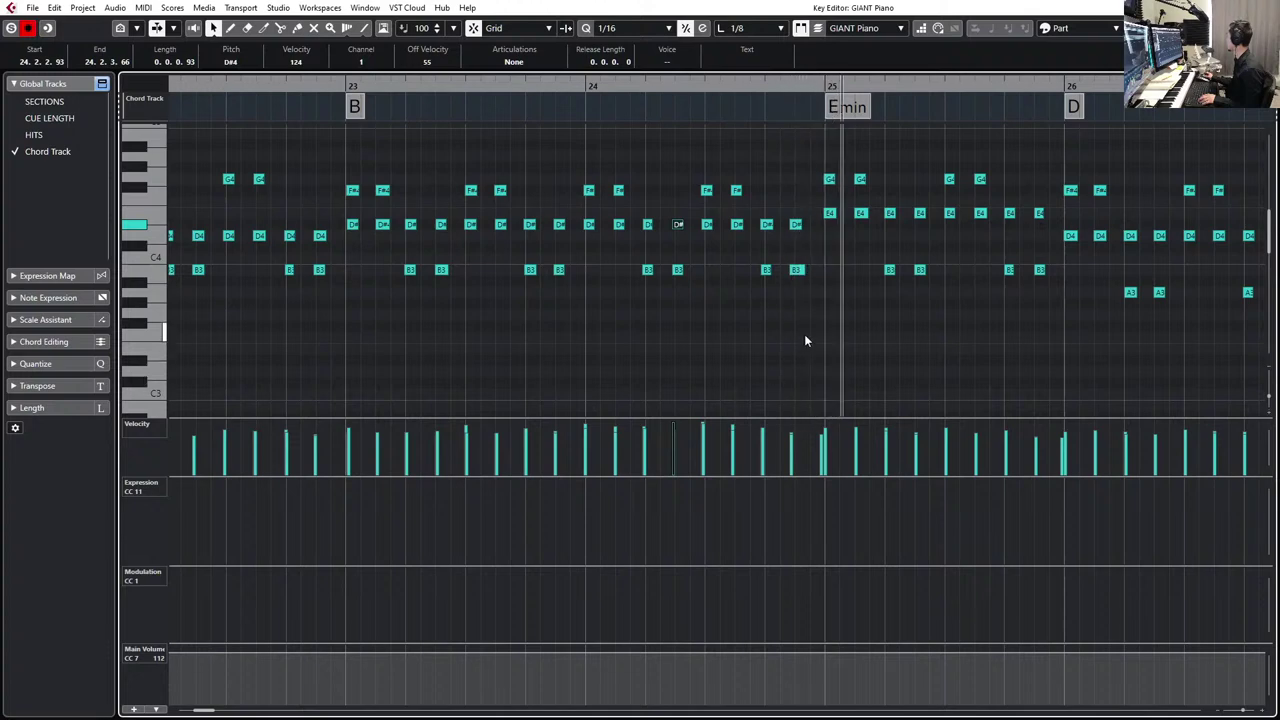
- Play back the piano part from bar 25 through bar 30 and select the last C chord hit of bar 28
{"action": "key", "text": "f"}
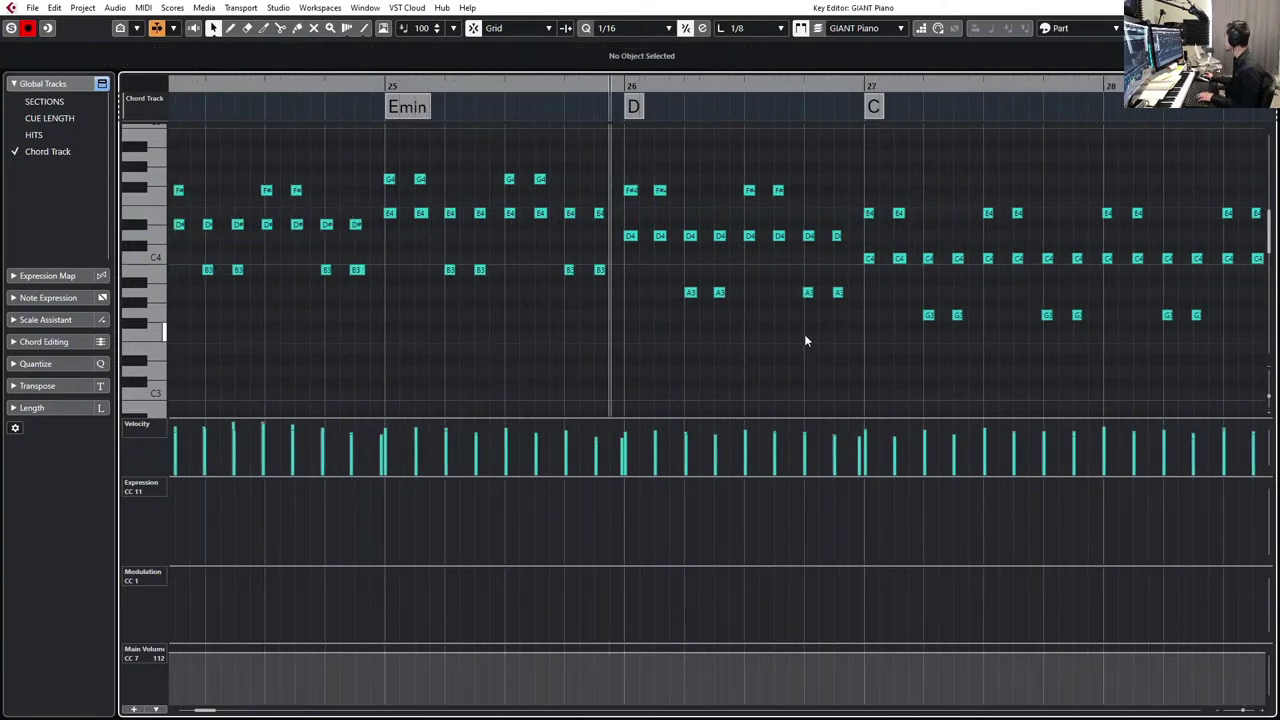
{"action": "key", "text": "g"}
{"action": "key", "text": "g"}
{"action": "key", "text": "g"}
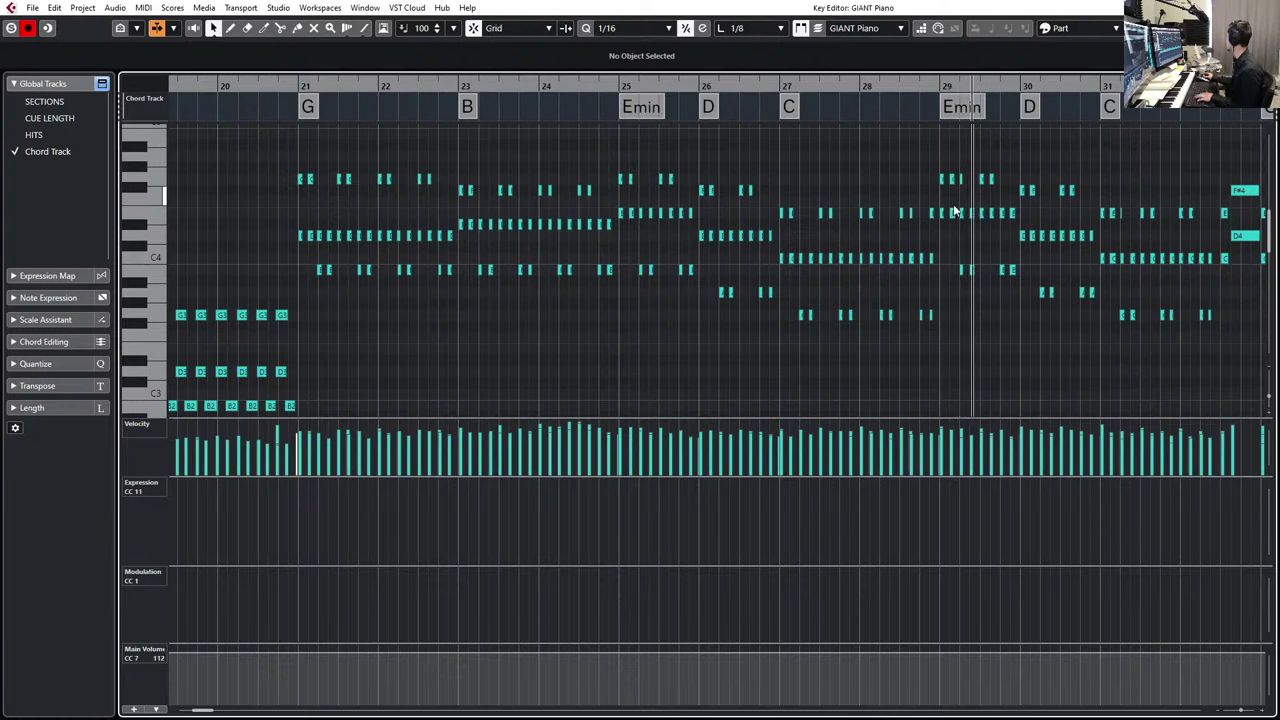
{"action": "key", "text": "h"}
{"action": "key", "text": "h"}
{"action": "key", "text": "h"}
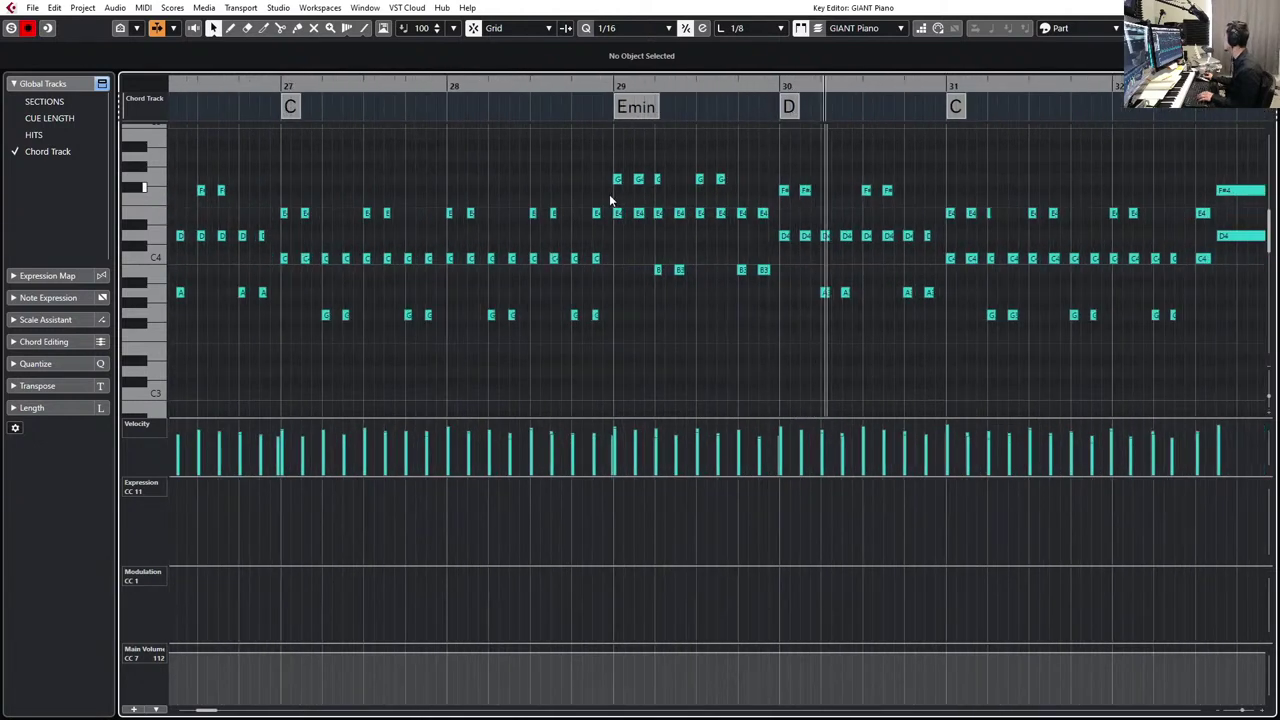
{"action": "left_click_drag", "start_coordinate": [598, 197], "coordinate": [588, 331]}
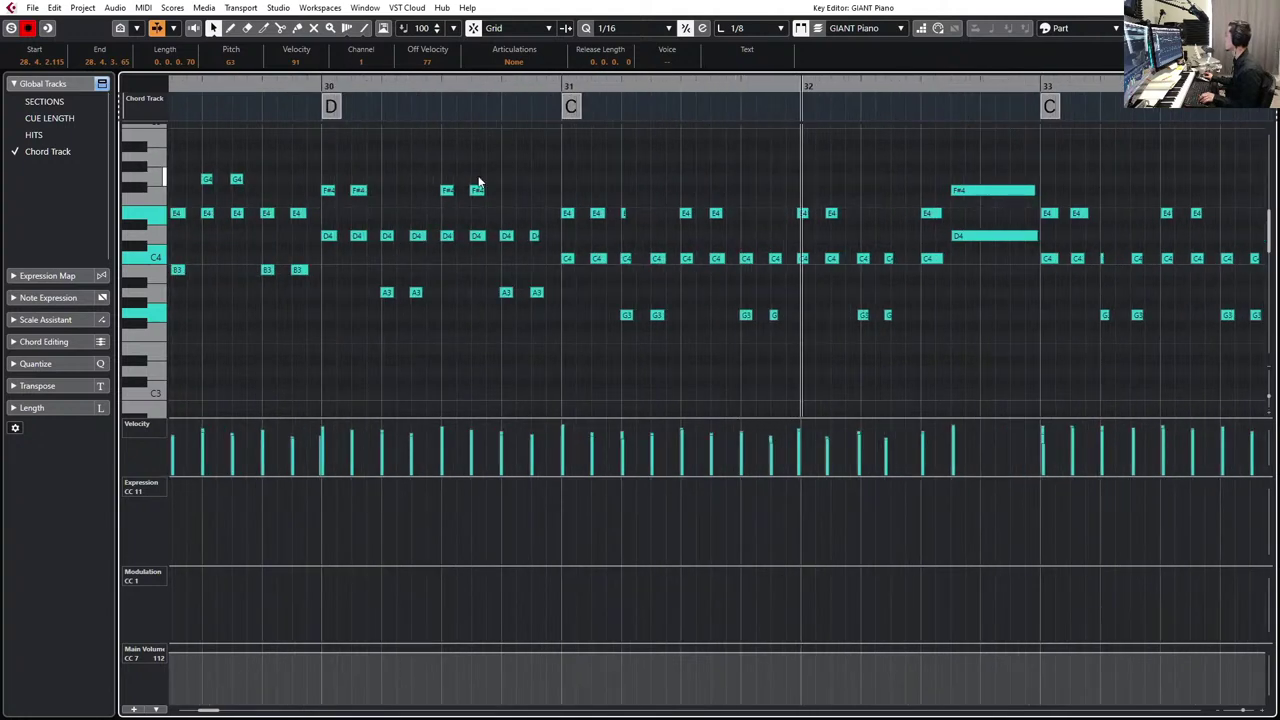
- Nudge the first four C chord hits of bar 32 slightly later so they sit on the grid
{"action": "left_click_drag", "start_coordinate": [796, 198], "coordinate": [904, 346]}
{"action": "scroll", "coordinate": [904, 346], "scroll_direction": "down", "scroll_amount": 2}
{"action": "scroll", "coordinate": [868, 261], "scroll_direction": "left", "scroll_amount": 5}
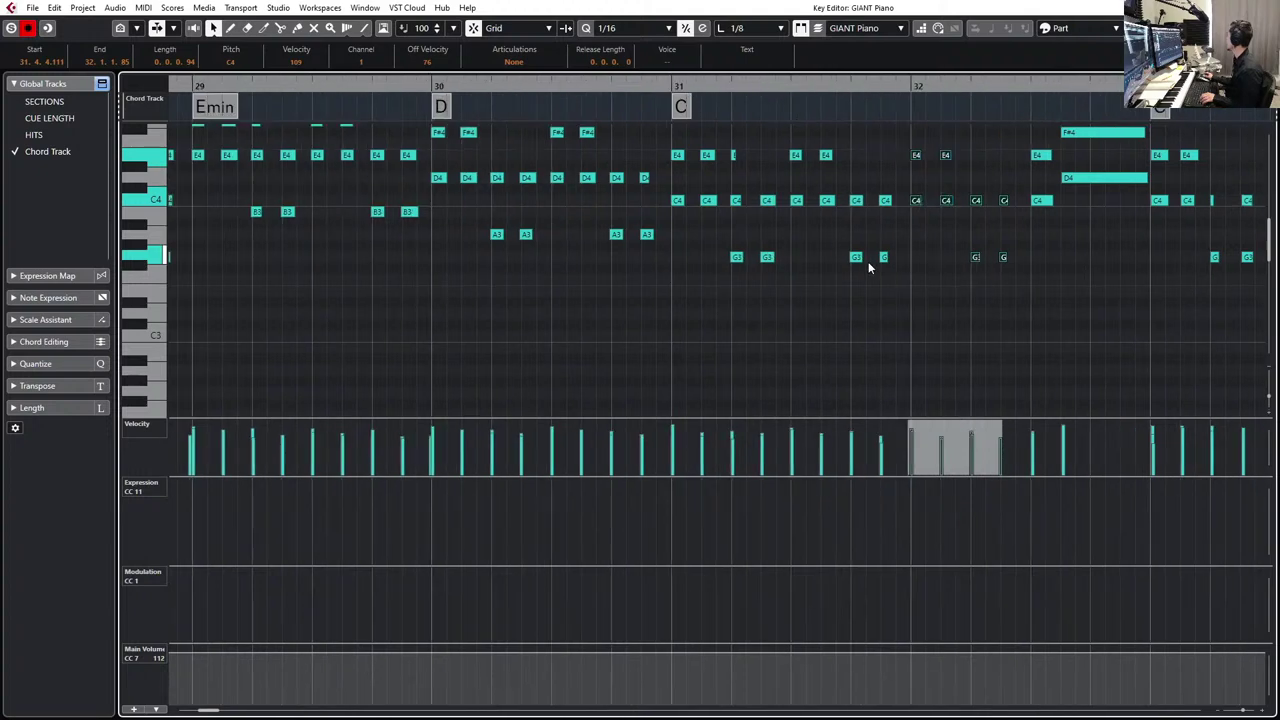
{"action": "scroll", "coordinate": [868, 261], "scroll_direction": "down", "scroll_amount": 2}
{"action": "scroll", "coordinate": [621, 176], "scroll_direction": "up", "scroll_amount": 3}
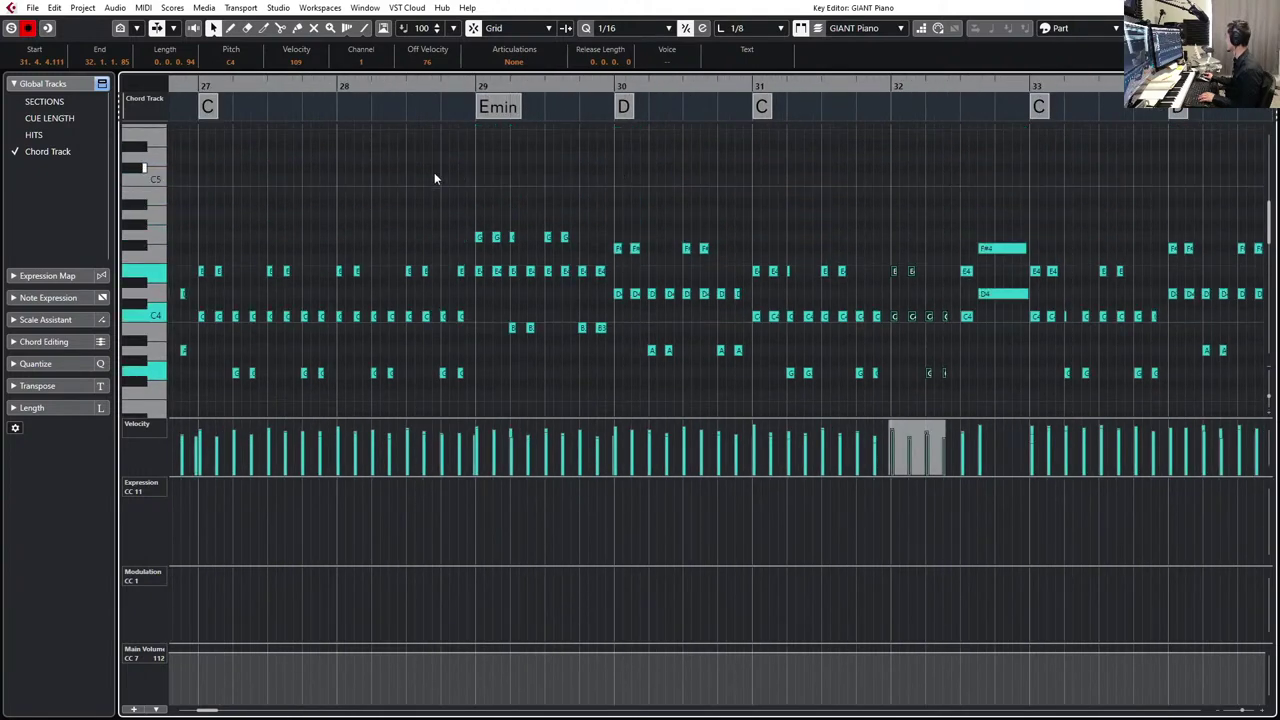
{"action": "left_click_drag", "start_coordinate": [278, 180], "coordinate": [355, 212]}
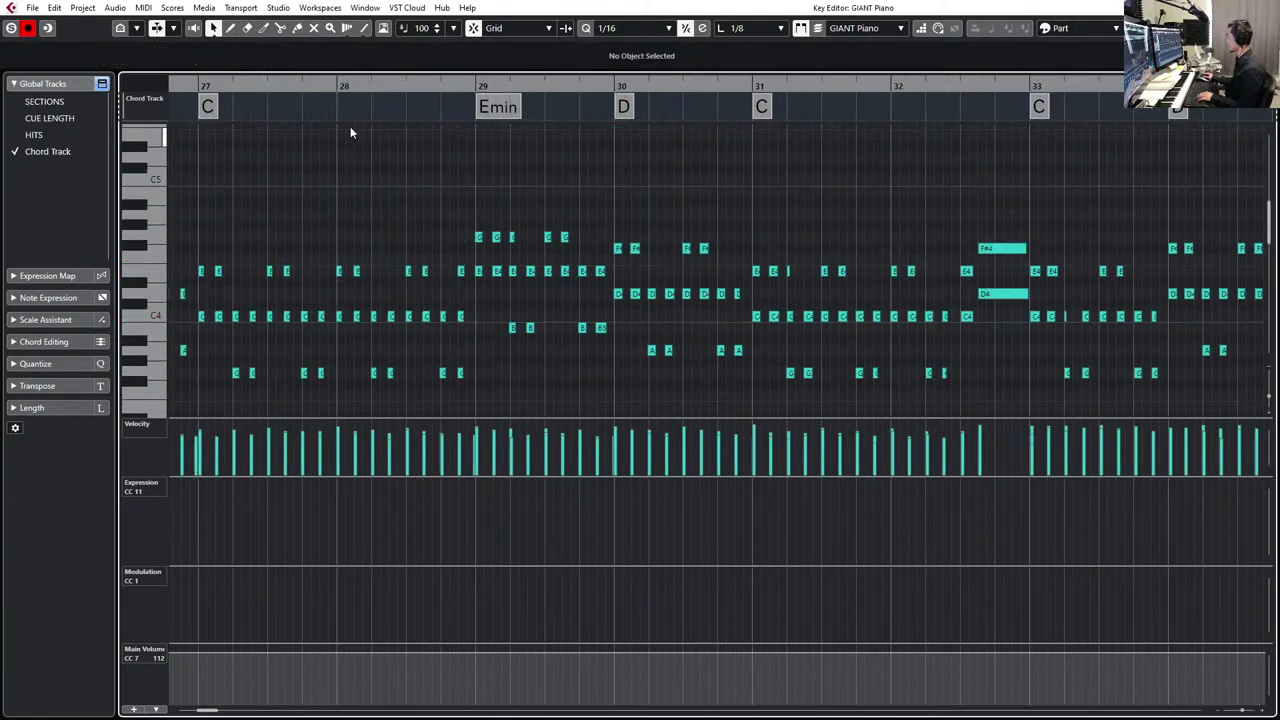
- Play back the C chord passage in bars 27 and 28 to check its timing
{"action": "scroll", "coordinate": [426, 247], "scroll_direction": "left", "scroll_amount": 3}
{"action": "scroll", "coordinate": [808, 294], "scroll_direction": "up", "scroll_amount": 3}
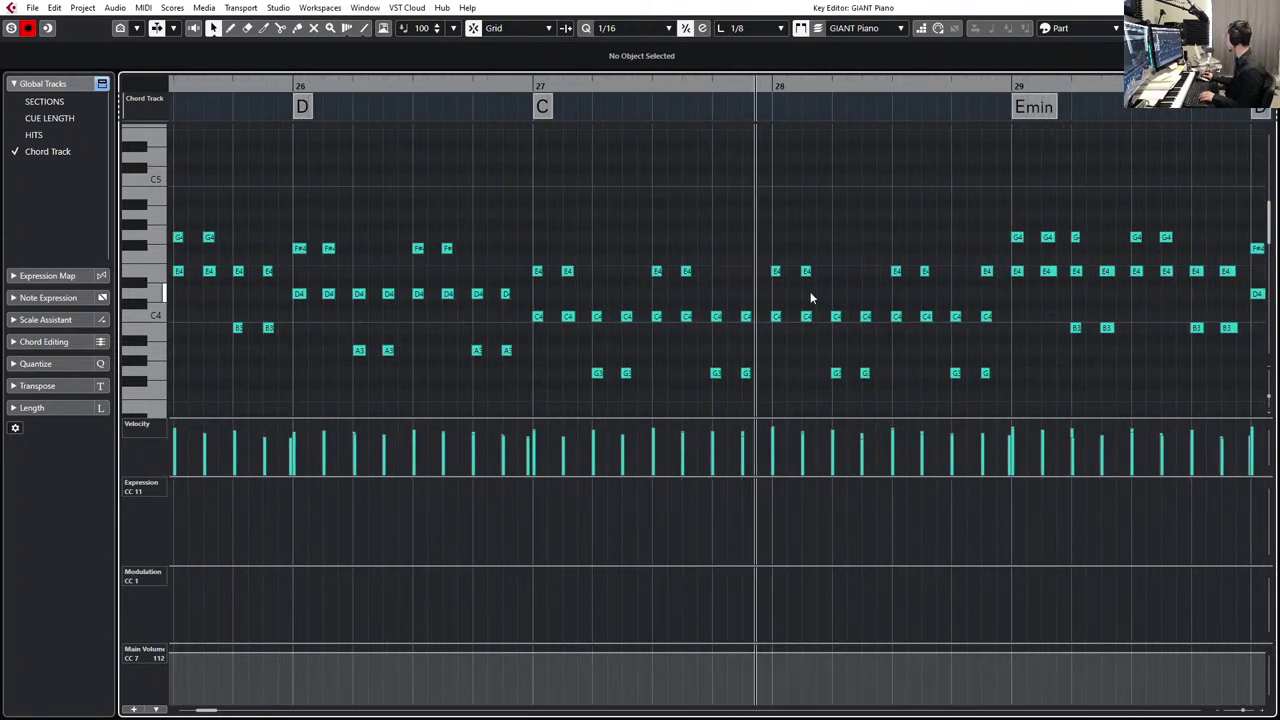
{"action": "scroll", "coordinate": [867, 283], "scroll_direction": "right", "scroll_amount": 2}
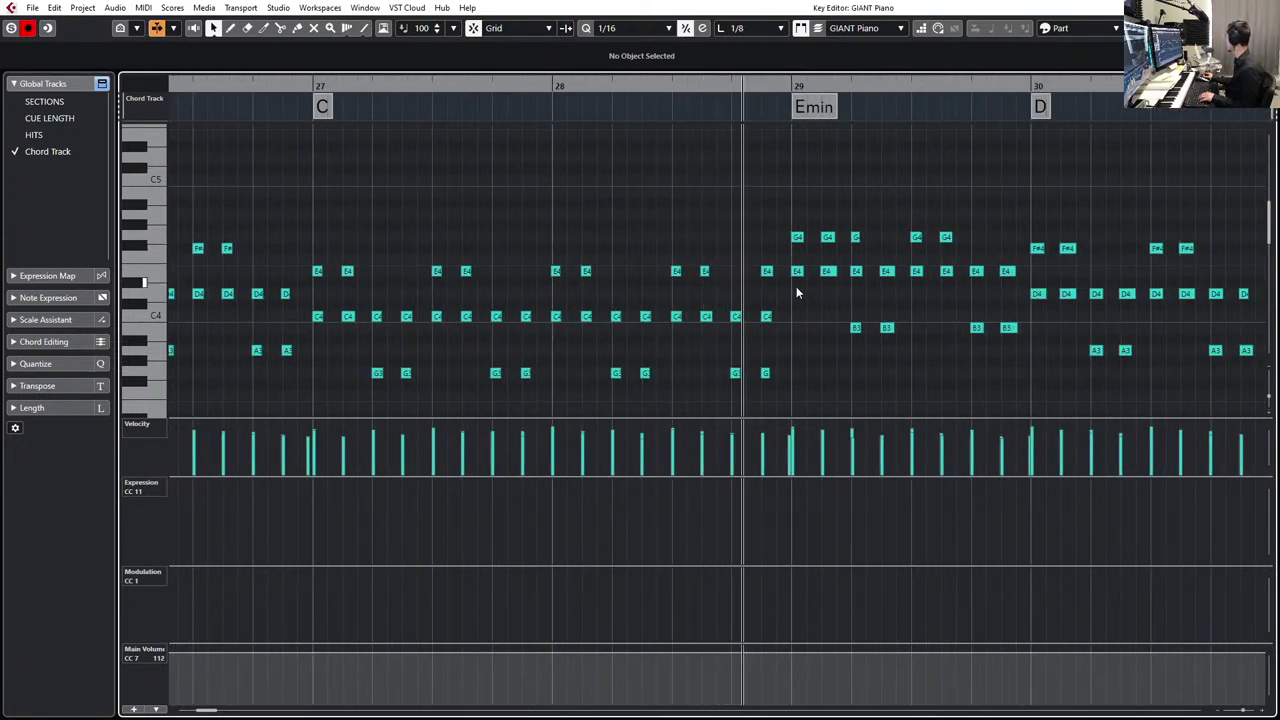
- Nudge the last two C chord hits of bar 28 slightly earlier, to start around 28.3.4.92, checking the timing with playback
{"action": "left_click_drag", "start_coordinate": [726, 239], "coordinate": [776, 384]}
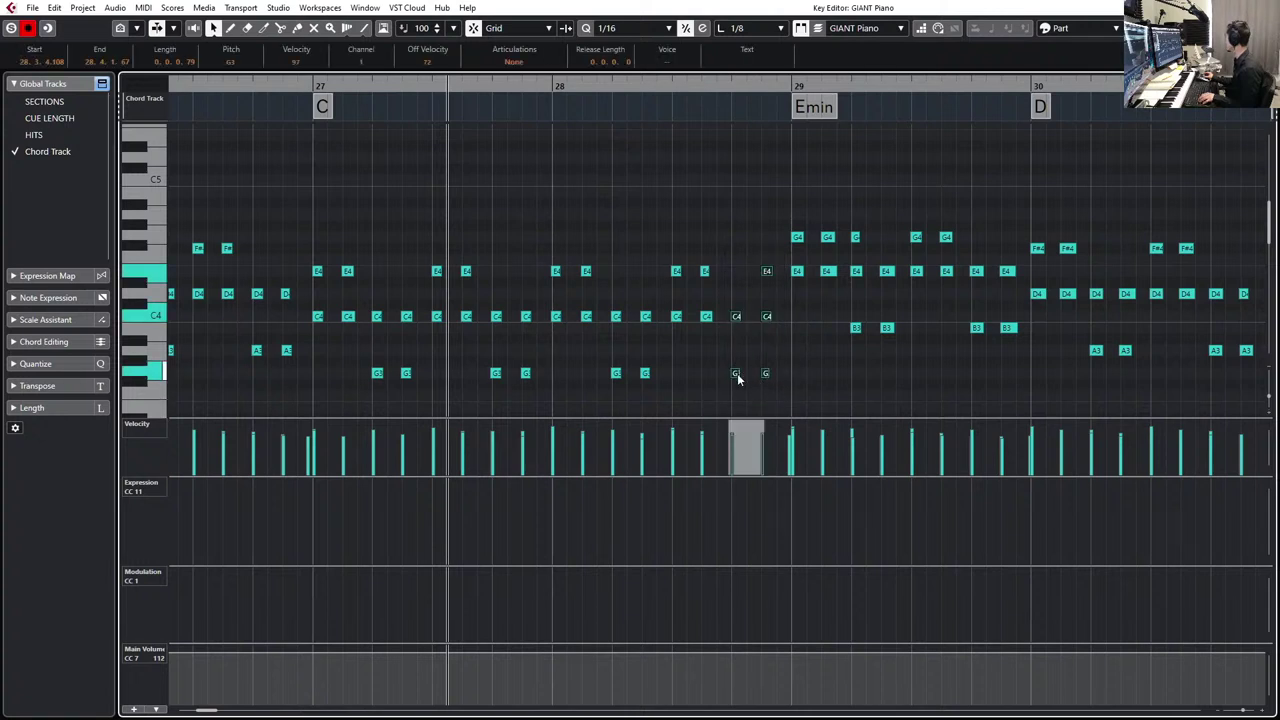
{"action": "left_click_drag", "start_coordinate": [738, 374], "coordinate": [732, 373]}
{"action": "key", "text": "space"}
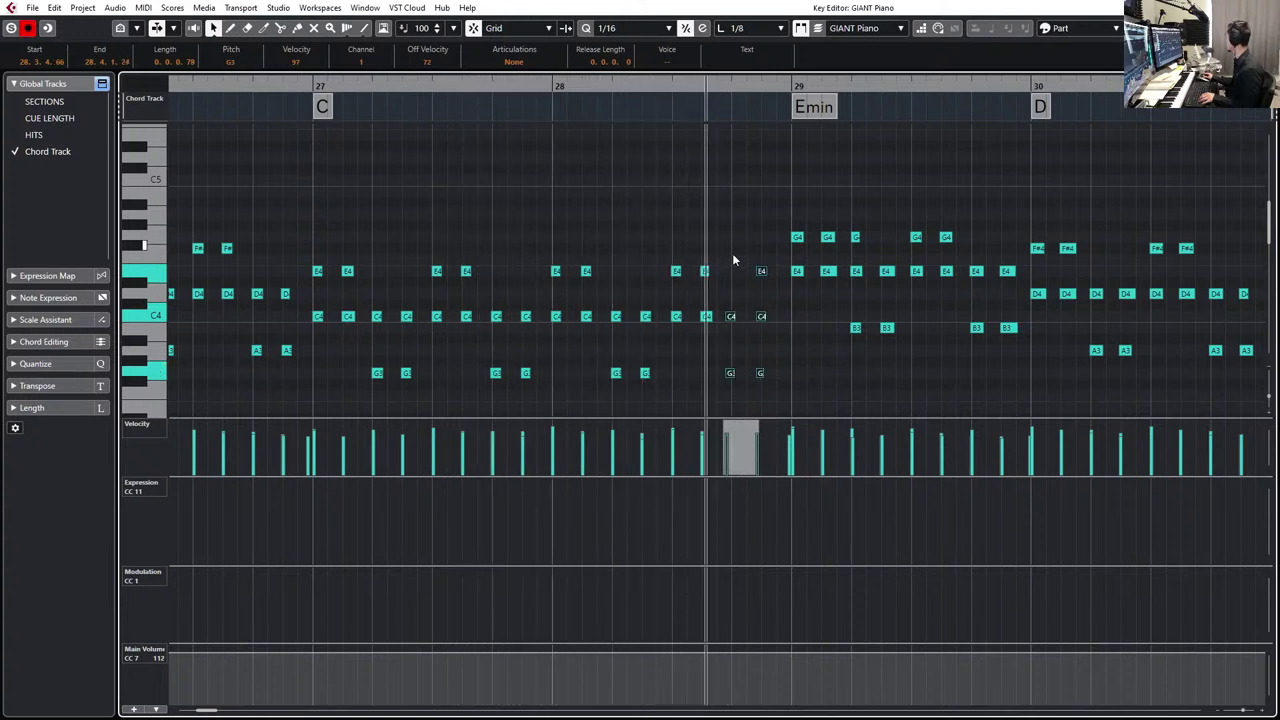
{"action": "key", "text": "space"}
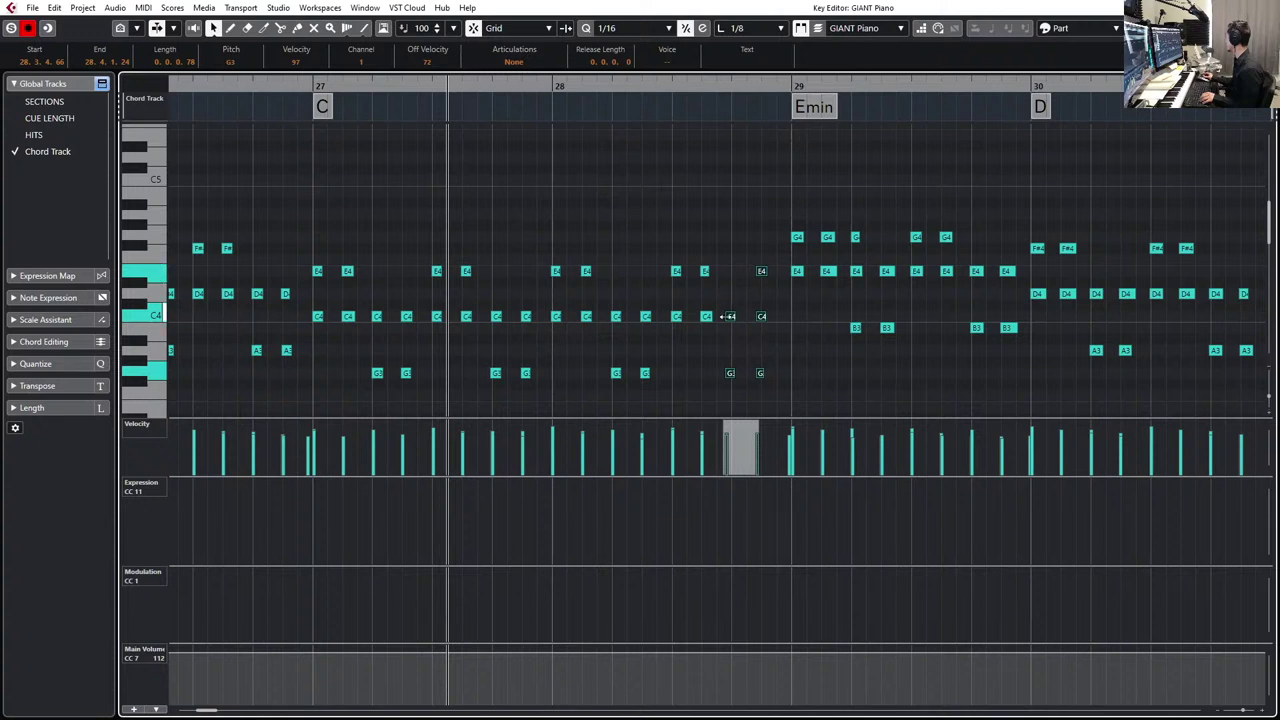
{"action": "left_click_drag", "start_coordinate": [731, 318], "coordinate": [735, 320]}
{"action": "key", "text": "space"}
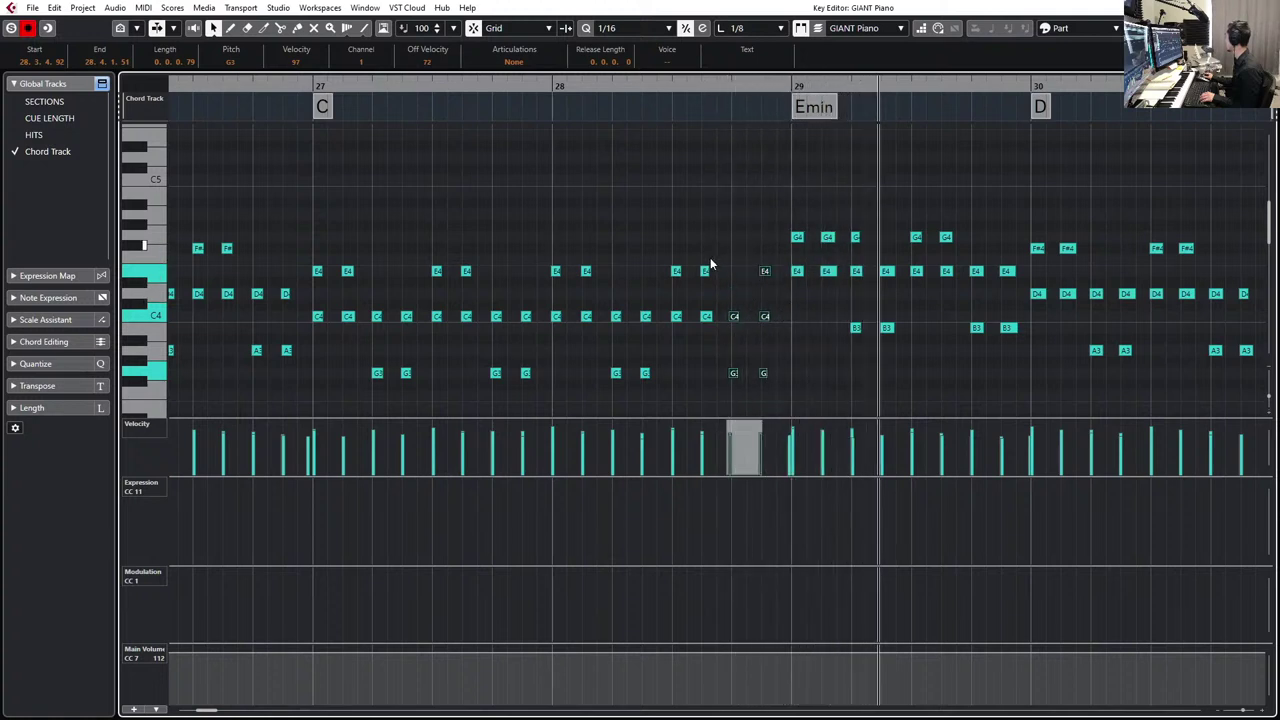
{"action": "left_click_drag", "start_coordinate": [710, 257], "coordinate": [707, 318]}
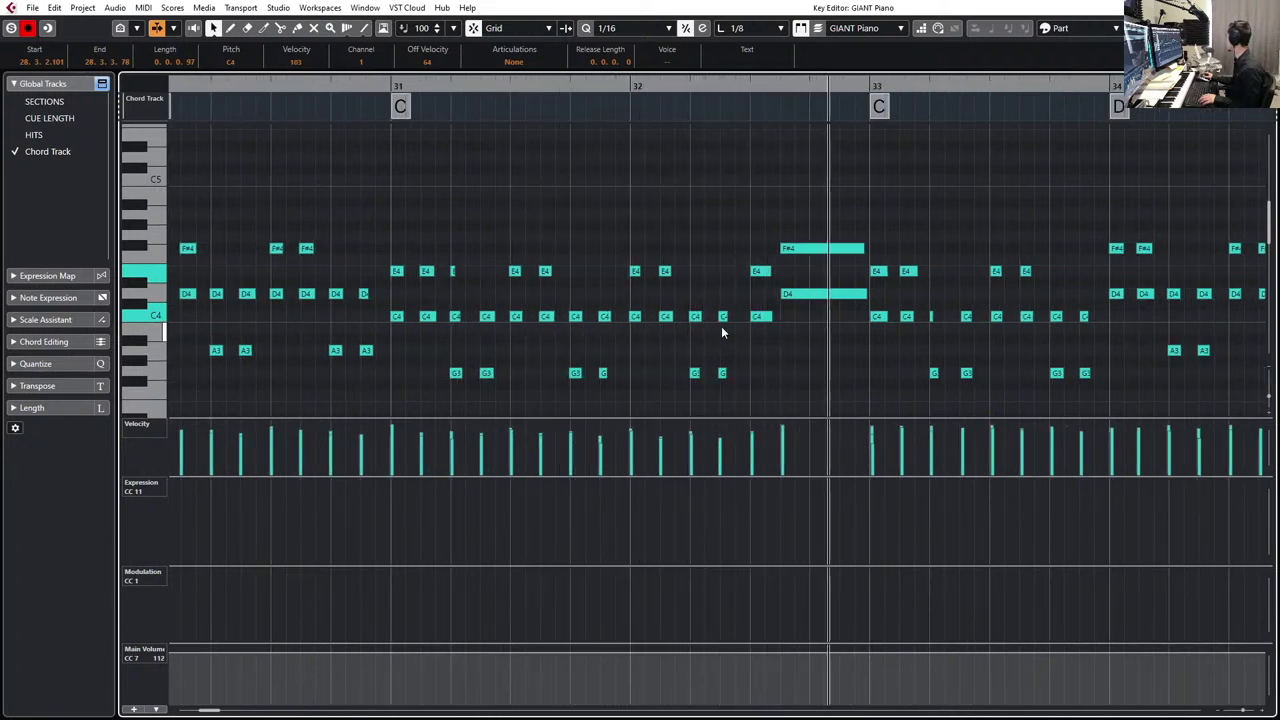
- Set quantize to 1/2 and extend the low C and D octave notes of bars 33 and 34 to their bar ends
{"action": "scroll", "coordinate": [726, 300], "scroll_direction": "down", "scroll_amount": 3}
{"action": "scroll", "coordinate": [732, 316], "scroll_direction": "down", "scroll_amount": 10}
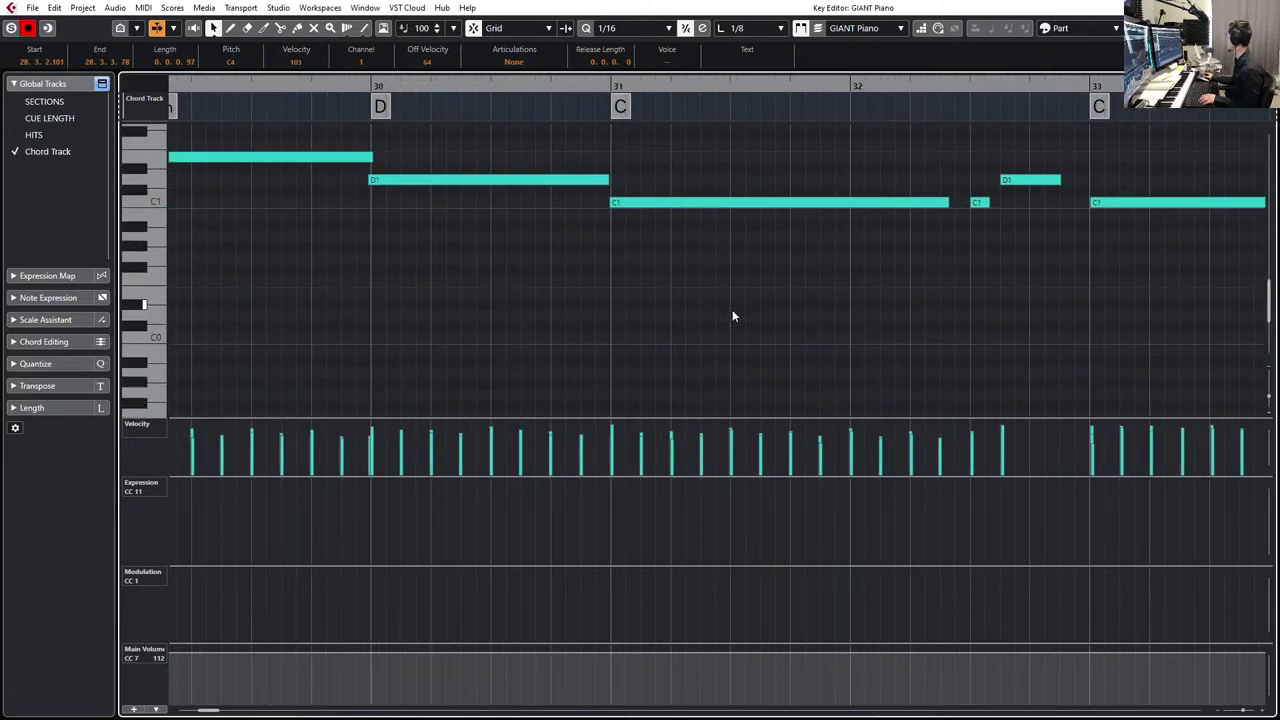
{"action": "scroll", "coordinate": [732, 316], "scroll_direction": "up", "scroll_amount": 4}
{"action": "key", "text": "space"}
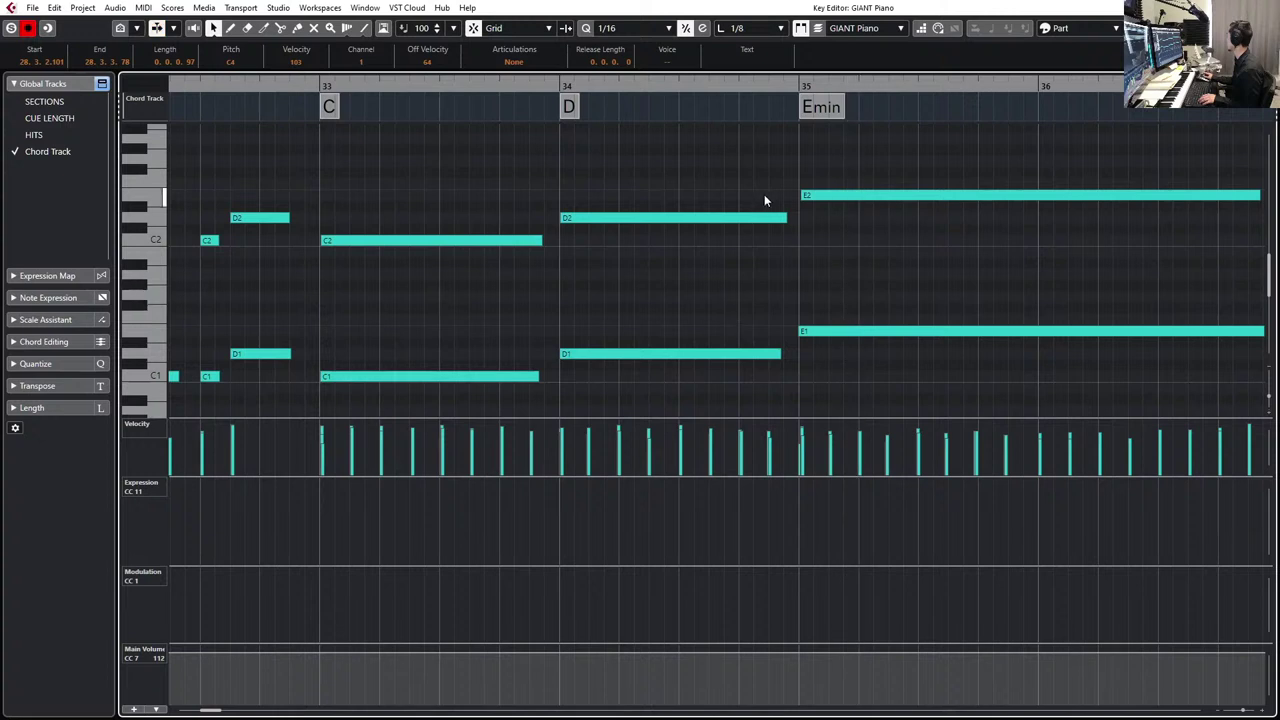
{"action": "left_click_drag", "start_coordinate": [750, 173], "coordinate": [491, 390]}
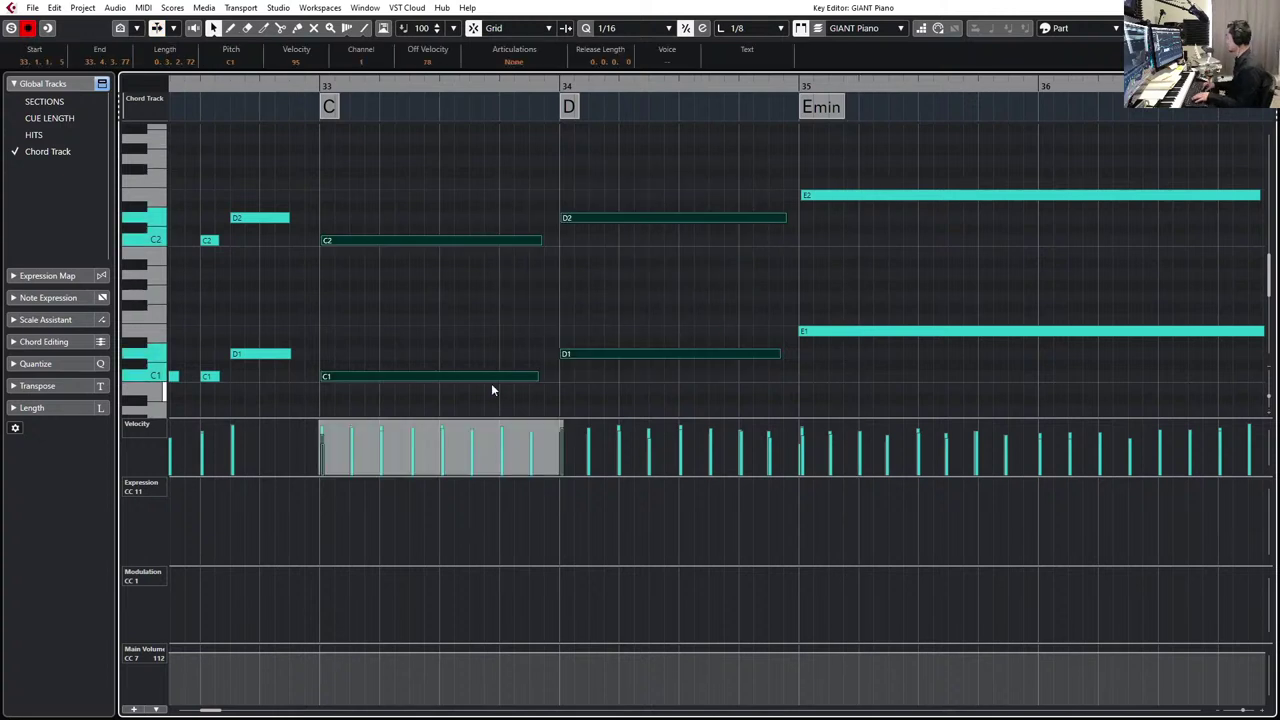
{"action": "key", "text": "2"}
{"action": "key", "text": "q"}
{"action": "key", "text": "space"}
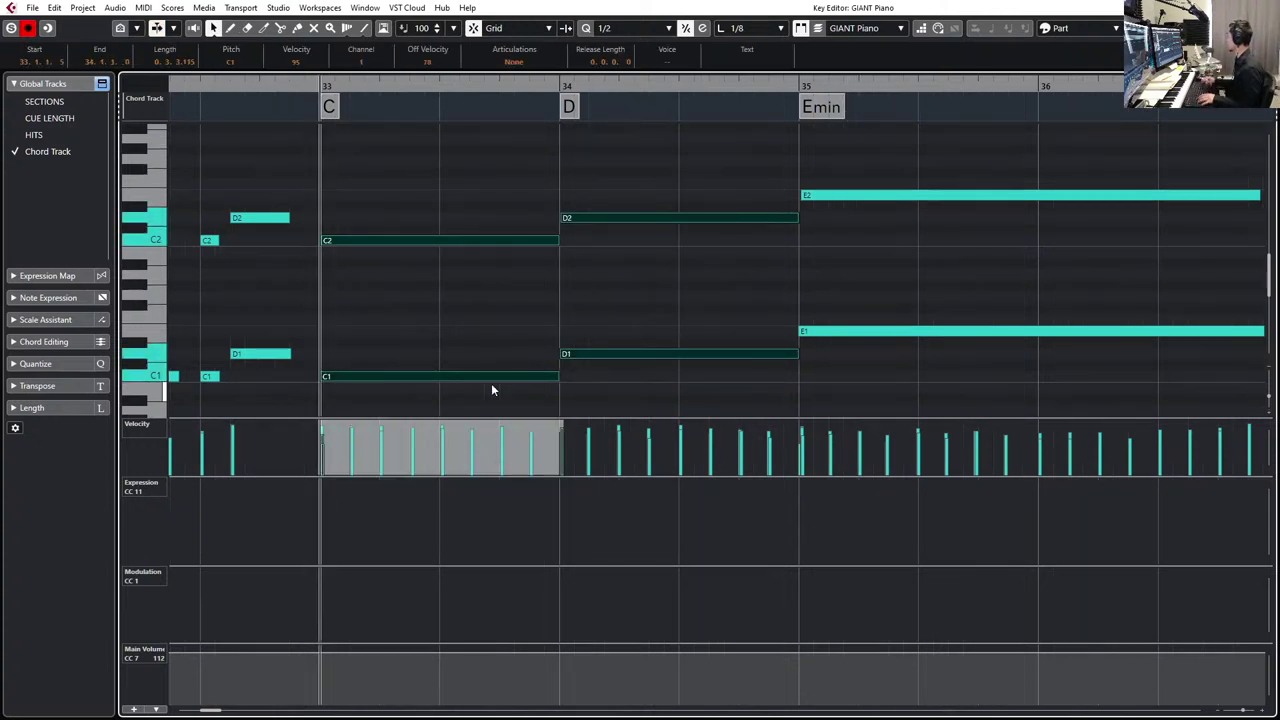
- Try to extend the low E octave notes of bars 35 and 36 in the same way
{"action": "key", "text": "g"}
{"action": "scroll", "coordinate": [562, 320], "scroll_direction": "right", "scroll_amount": 4}
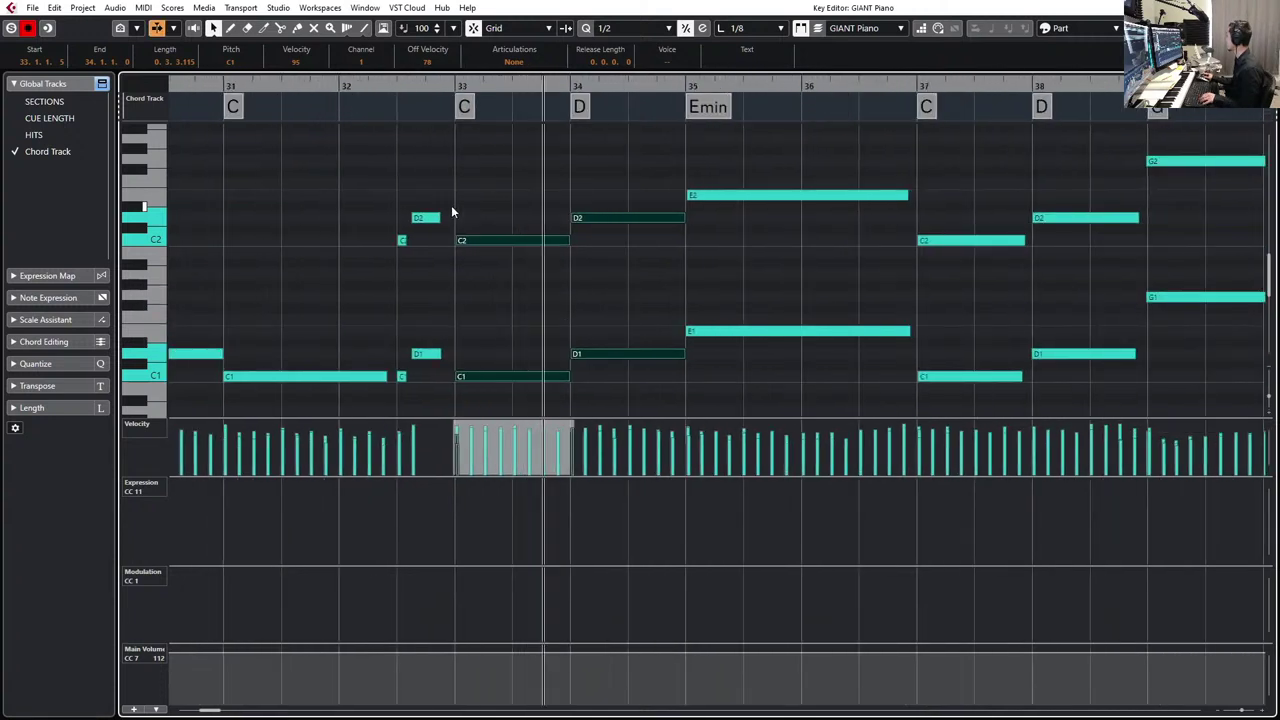
{"action": "left_click_drag", "start_coordinate": [444, 204], "coordinate": [451, 353]}
{"action": "scroll", "coordinate": [656, 299], "scroll_direction": "right", "scroll_amount": 2}
{"action": "left_click_drag", "start_coordinate": [713, 187], "coordinate": [749, 356]}
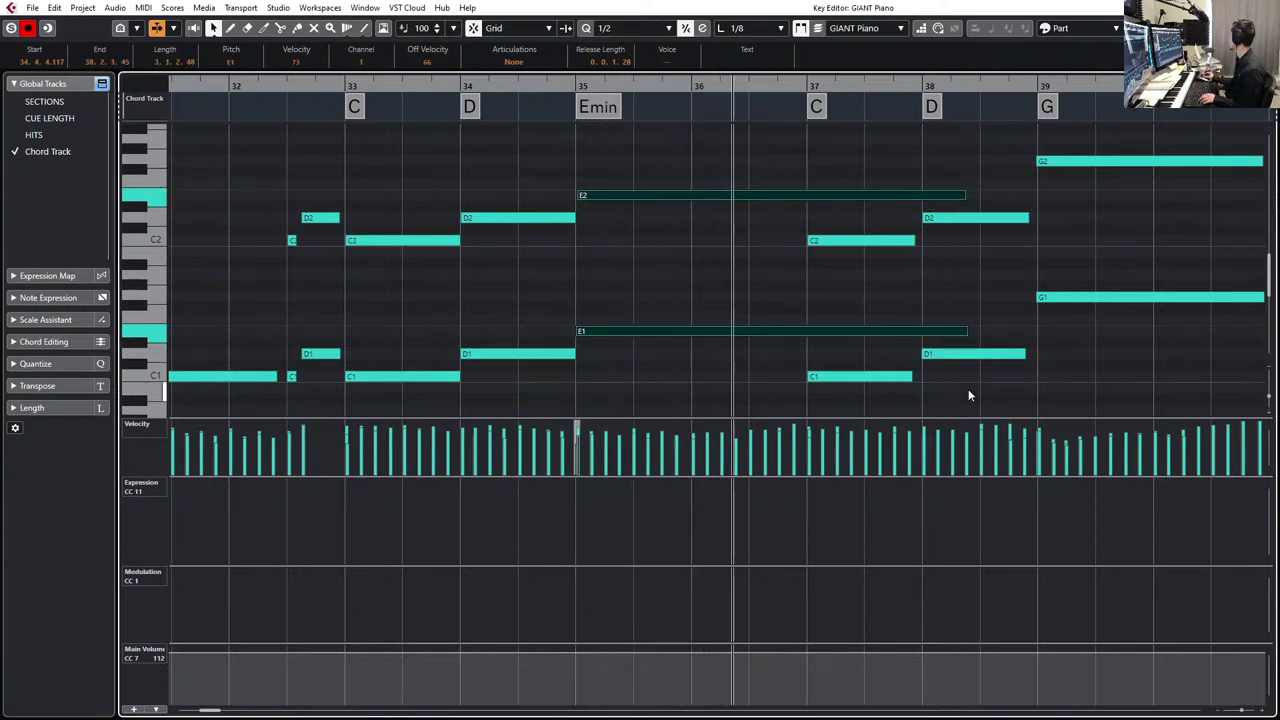
{"action": "left_click_drag", "start_coordinate": [742, 157], "coordinate": [935, 358]}
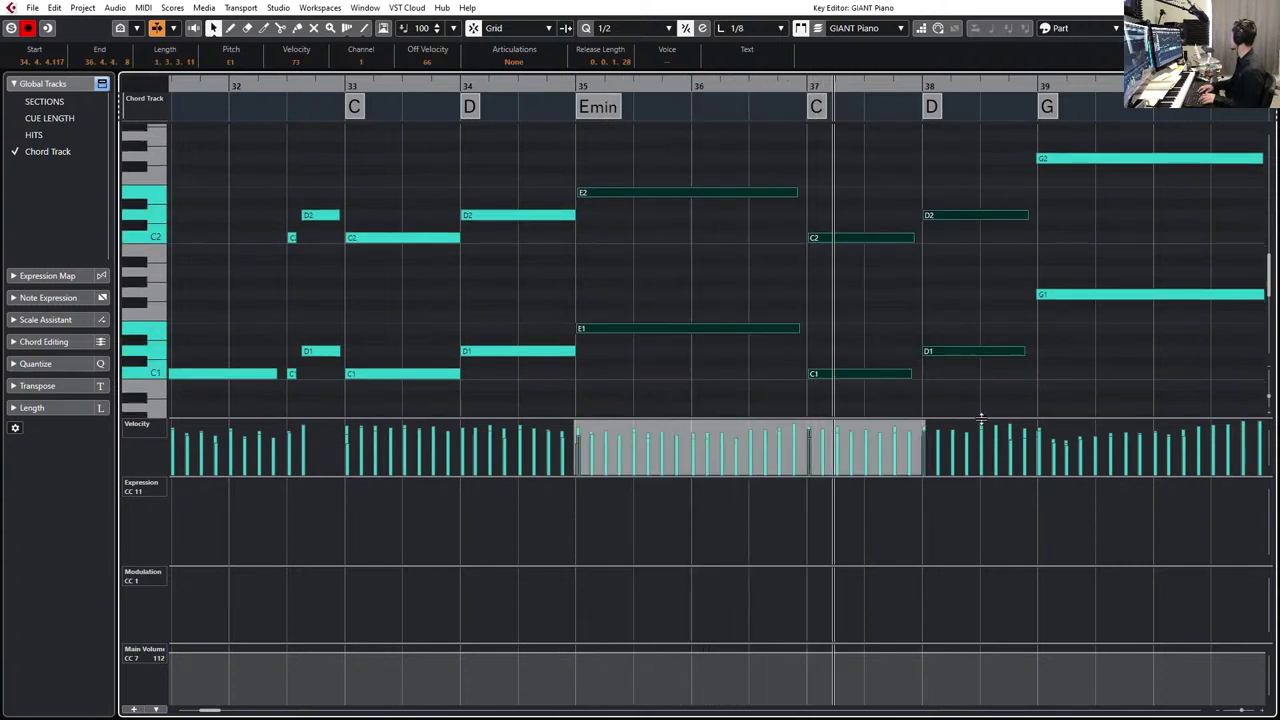
{"action": "key", "text": "space"}
- Close the piano part and play the full arrangement from bar 3 with nothing selected
{"action": "key", "text": "ctrl+w"}
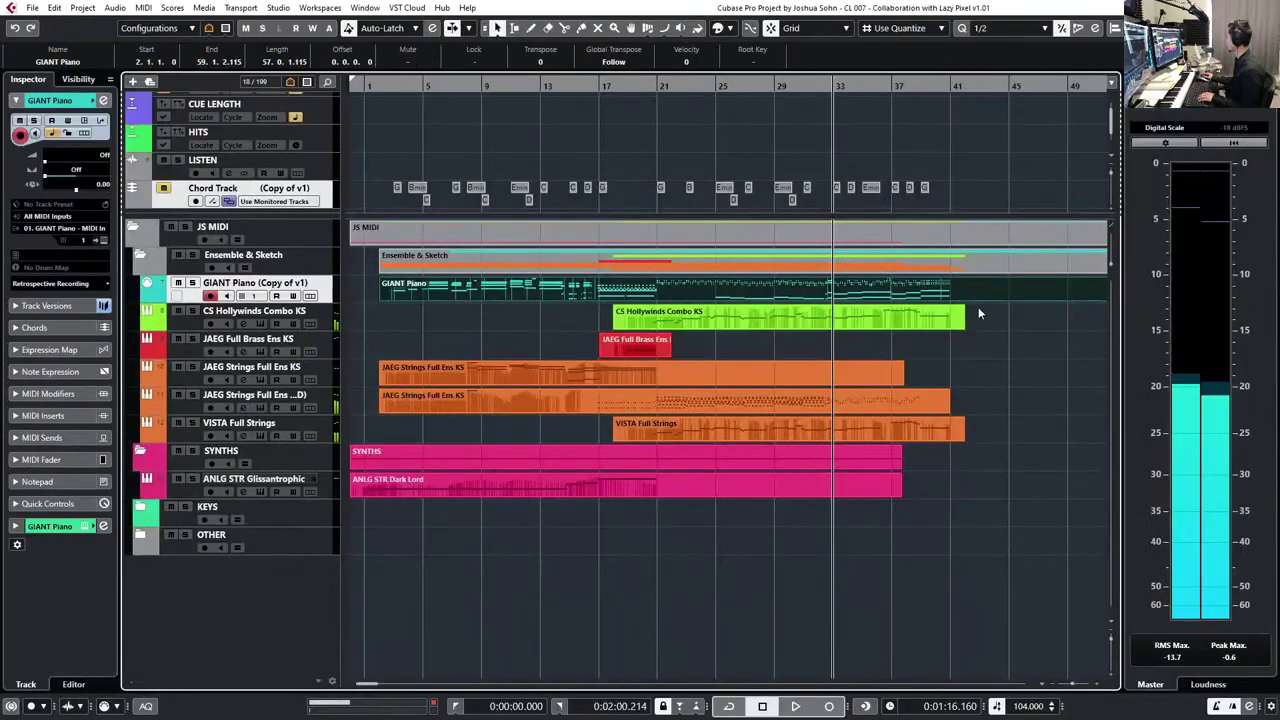
{"action": "left_click", "coordinate": [400, 87]}
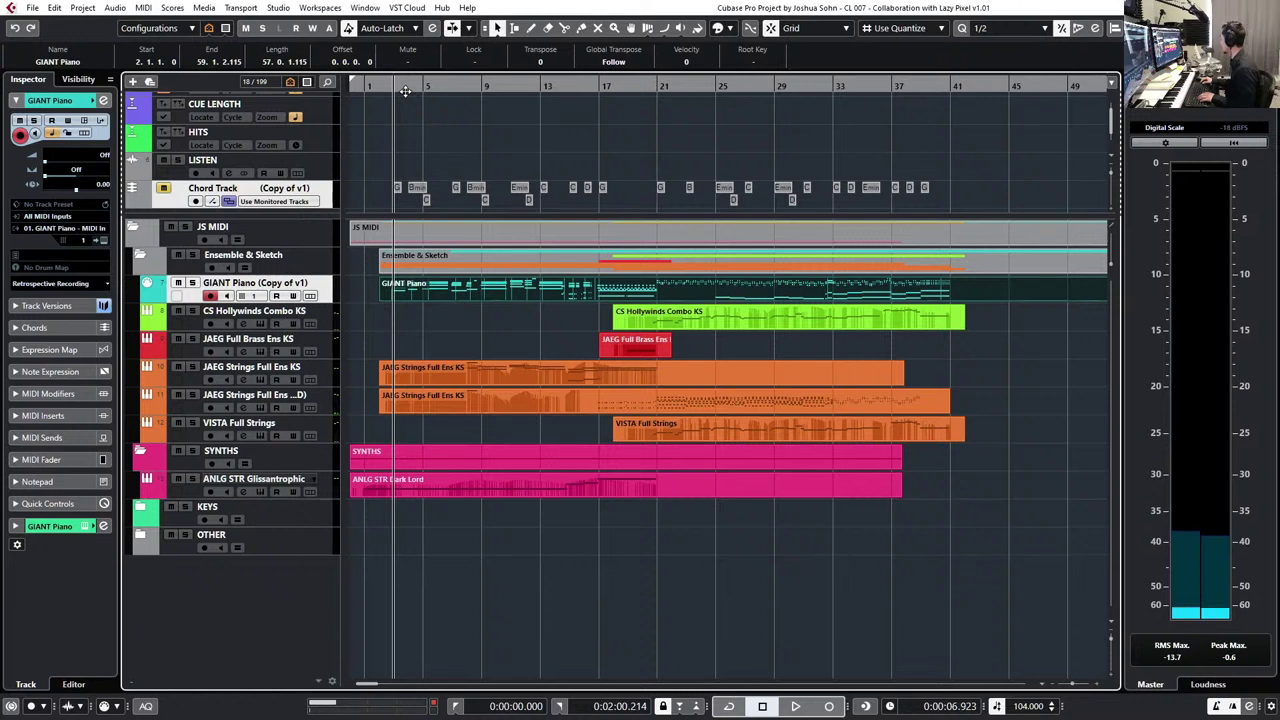
{"action": "key", "text": "space"}
{"action": "left_click", "coordinate": [453, 333]}
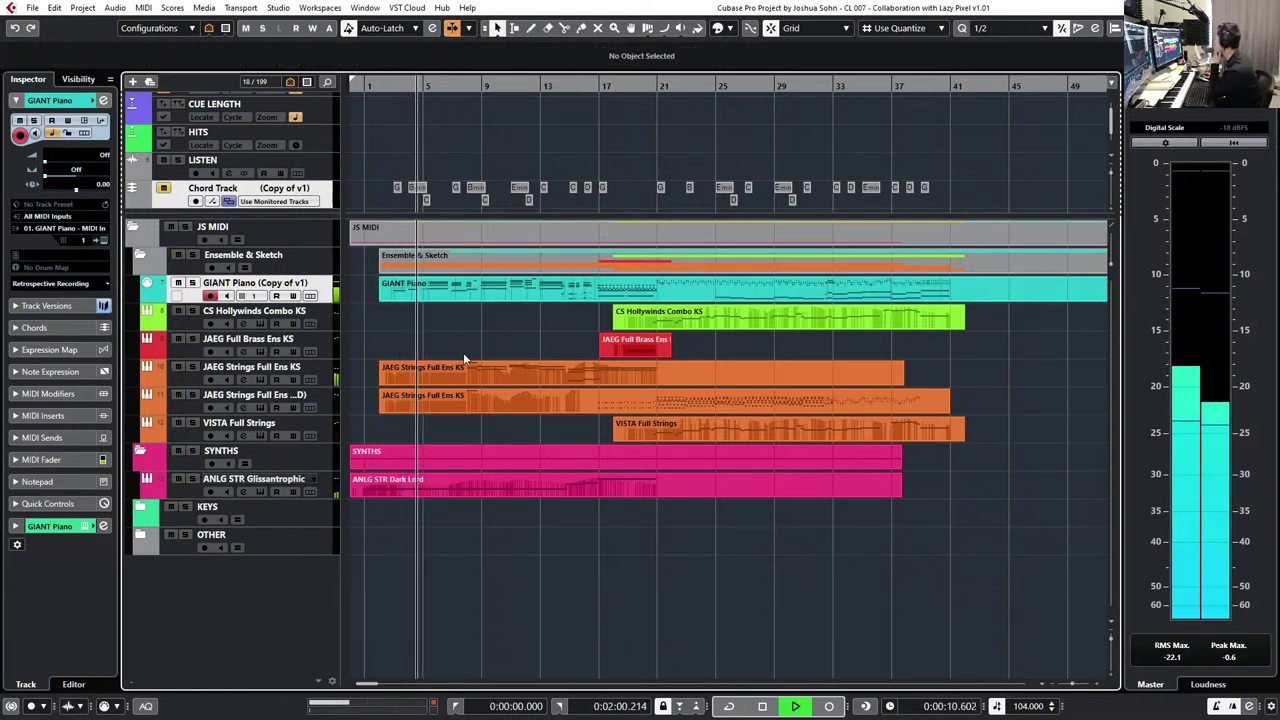
- Open the upper JAEG Strings Full Ens KS part and follow its long chord notes through bar 9 during playback
{"action": "double_click", "coordinate": [468, 372]}
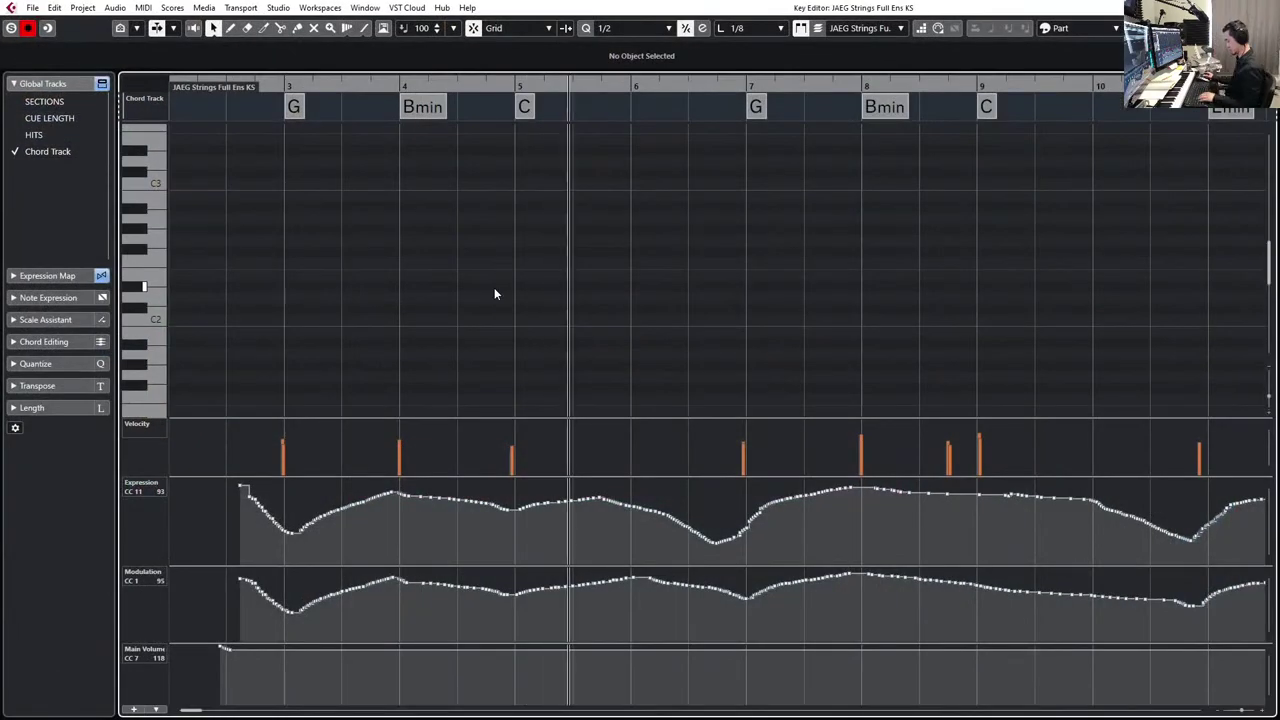
{"action": "key", "text": "g"}
{"action": "key", "text": "g"}
{"action": "key", "text": "g"}
{"action": "scroll", "coordinate": [510, 258], "scroll_direction": "up", "scroll_amount": 5}
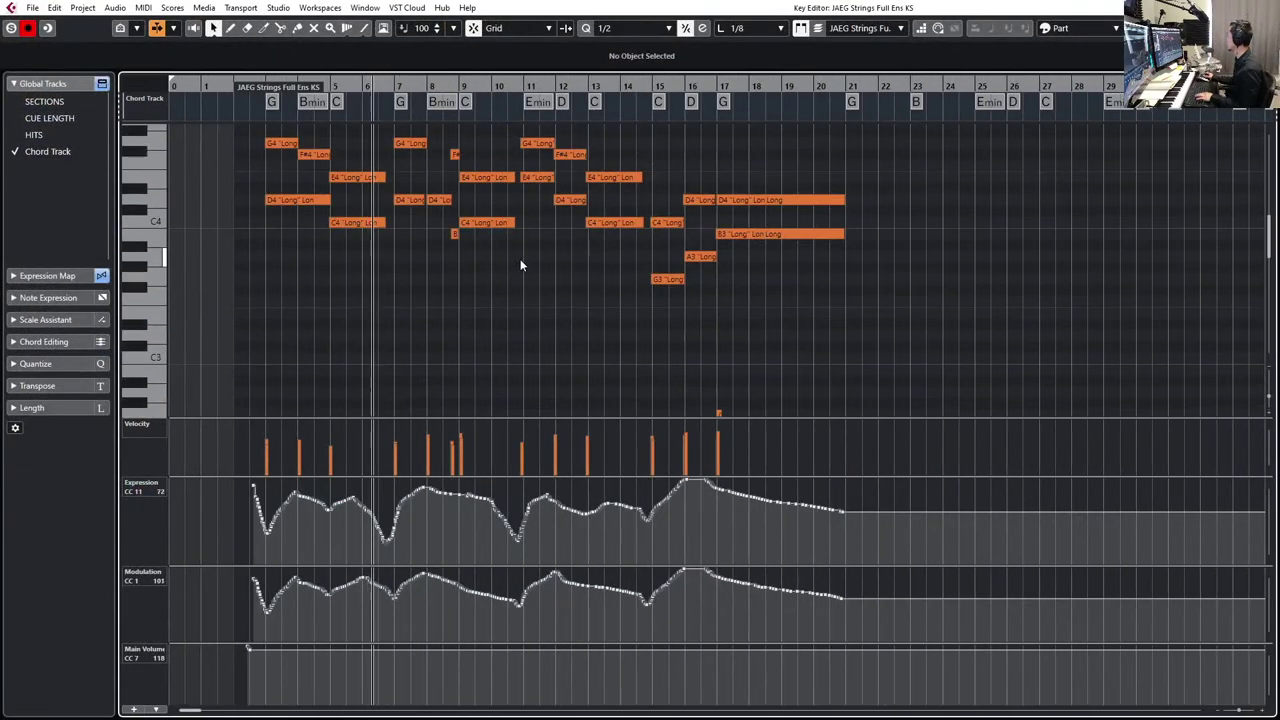
{"action": "key", "text": "h"}
{"action": "key", "text": "h"}
{"action": "scroll", "coordinate": [574, 252], "scroll_direction": "up", "scroll_amount": 4}
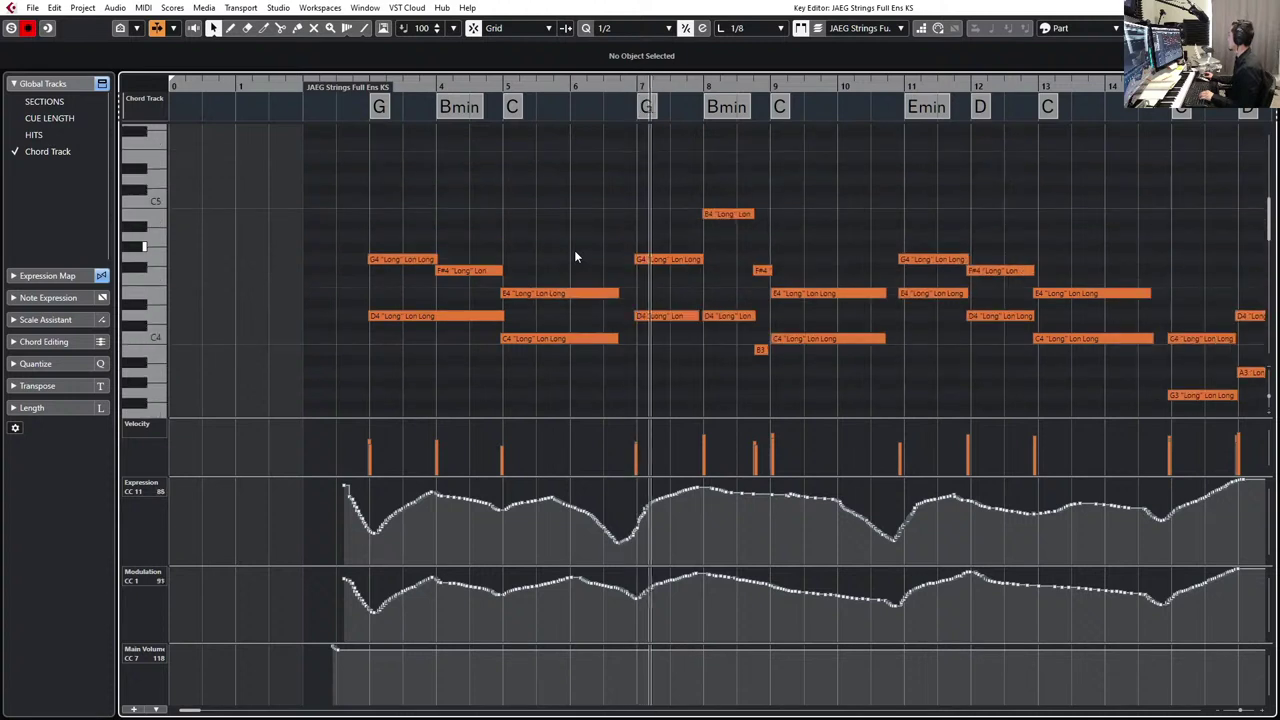
{"action": "scroll", "coordinate": [574, 250], "scroll_direction": "right", "scroll_amount": 5}
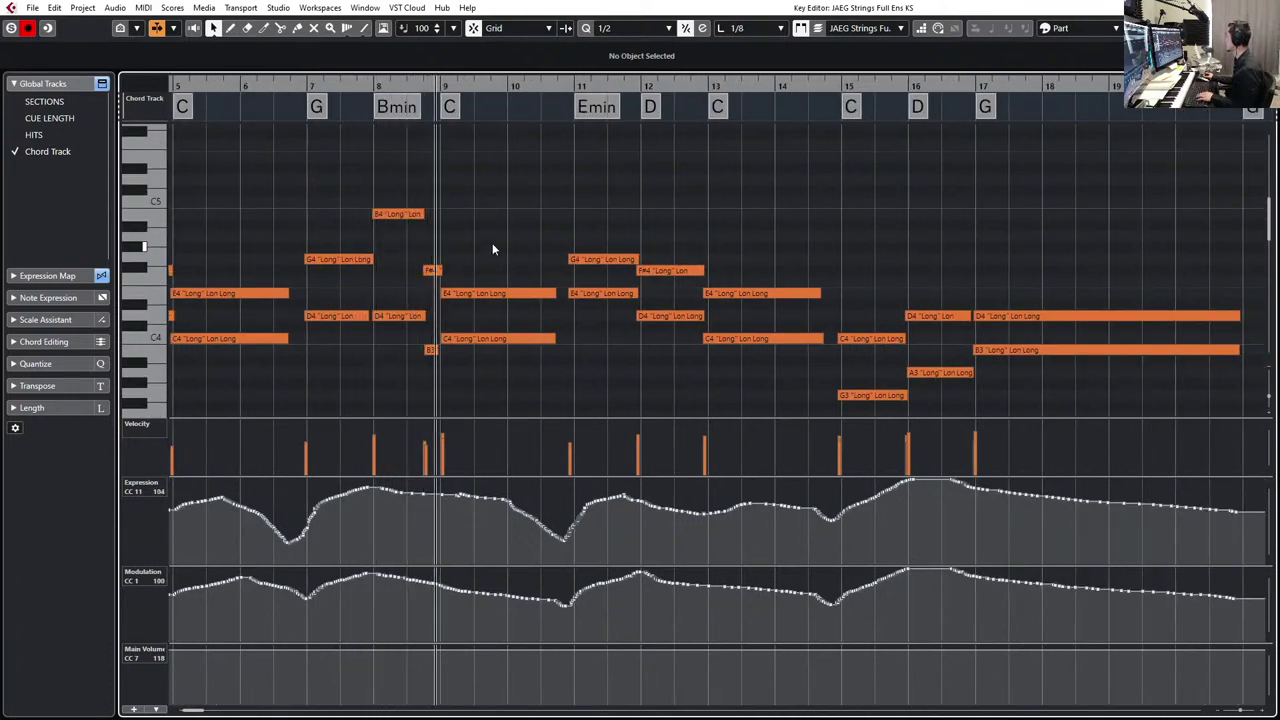
{"action": "key", "text": "h"}
{"action": "key", "text": "h"}
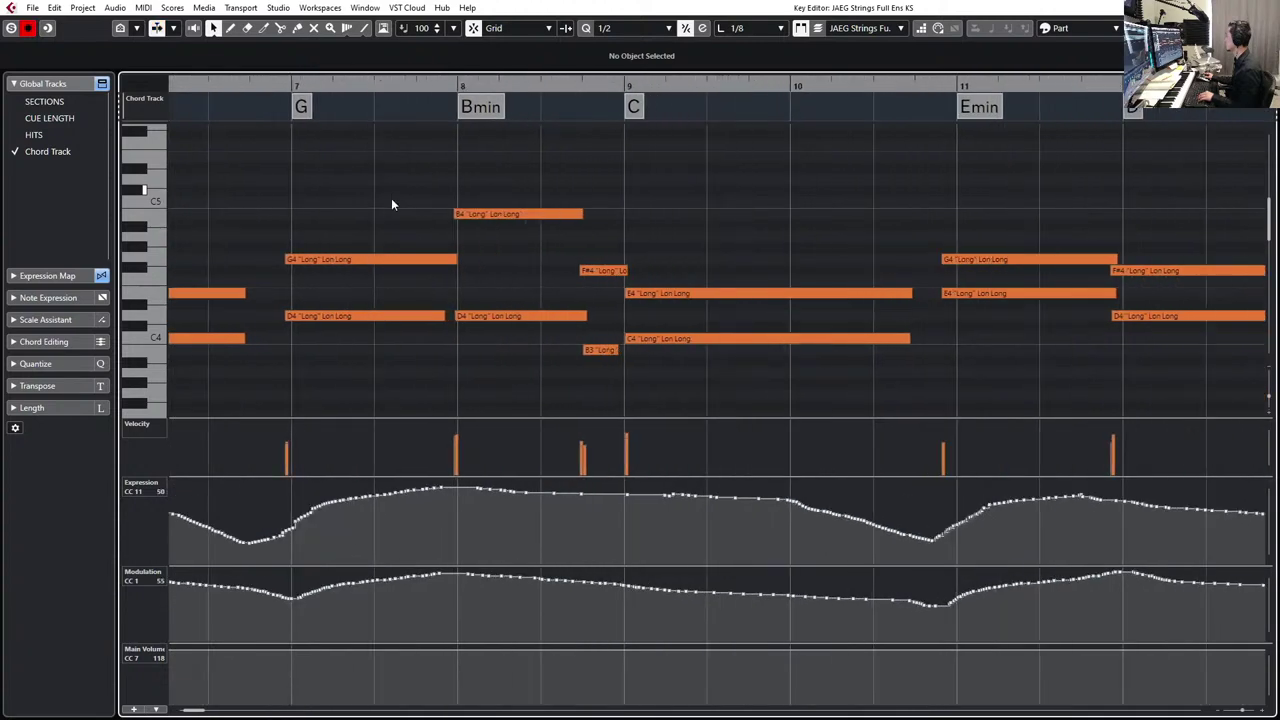
- Lengthen the D4 string note of bar 7 to end at 7.4.4.50 and start the following B4 at 7.4.4.111
{"action": "left_click_drag", "start_coordinate": [391, 204], "coordinate": [363, 342]}
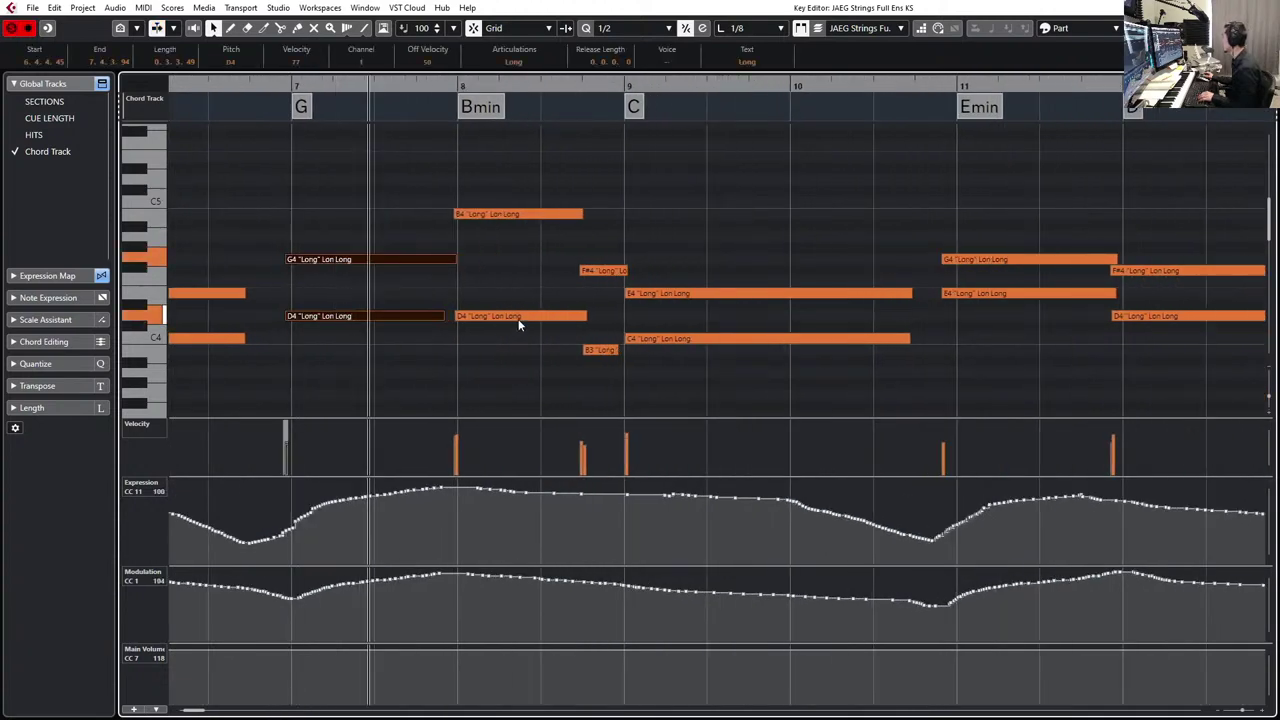
{"action": "scroll", "coordinate": [518, 319], "scroll_direction": "down", "scroll_amount": 4}
{"action": "scroll", "coordinate": [518, 320], "scroll_direction": "up", "scroll_amount": 2}
{"action": "key", "text": "space"}
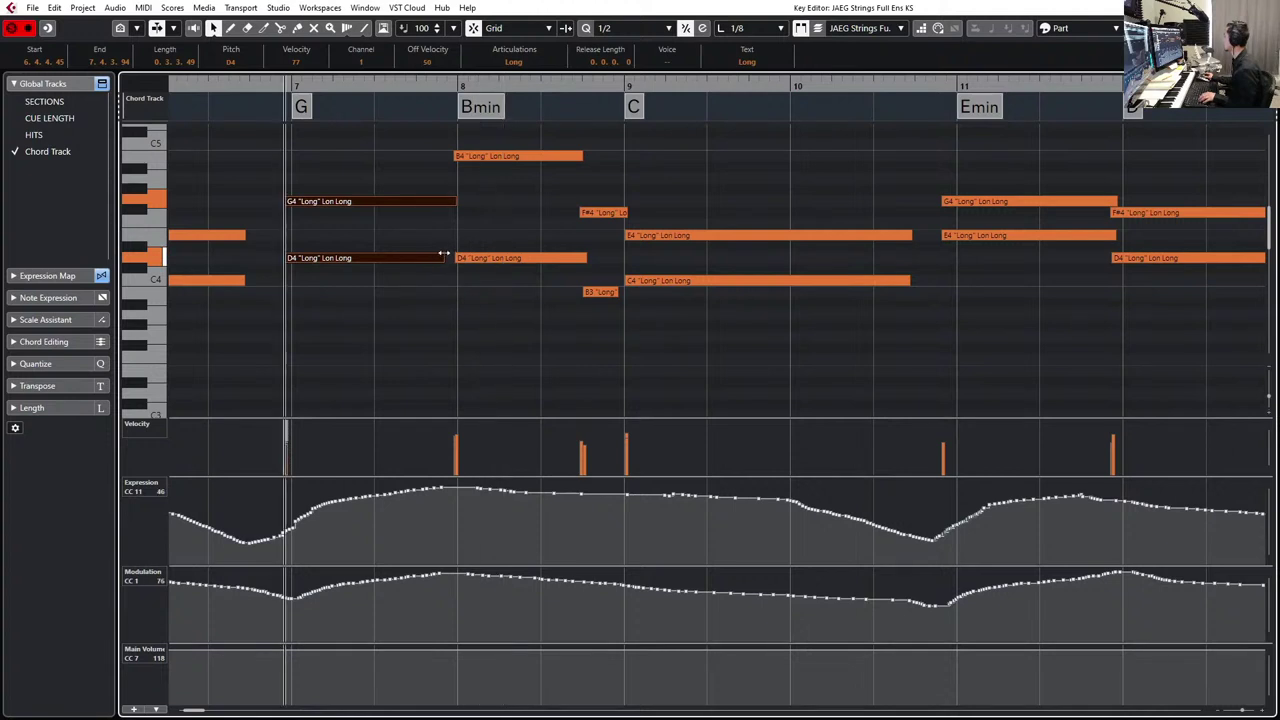
{"action": "left_click", "coordinate": [443, 256]}
{"action": "left_click_drag", "start_coordinate": [443, 256], "coordinate": [451, 257]}
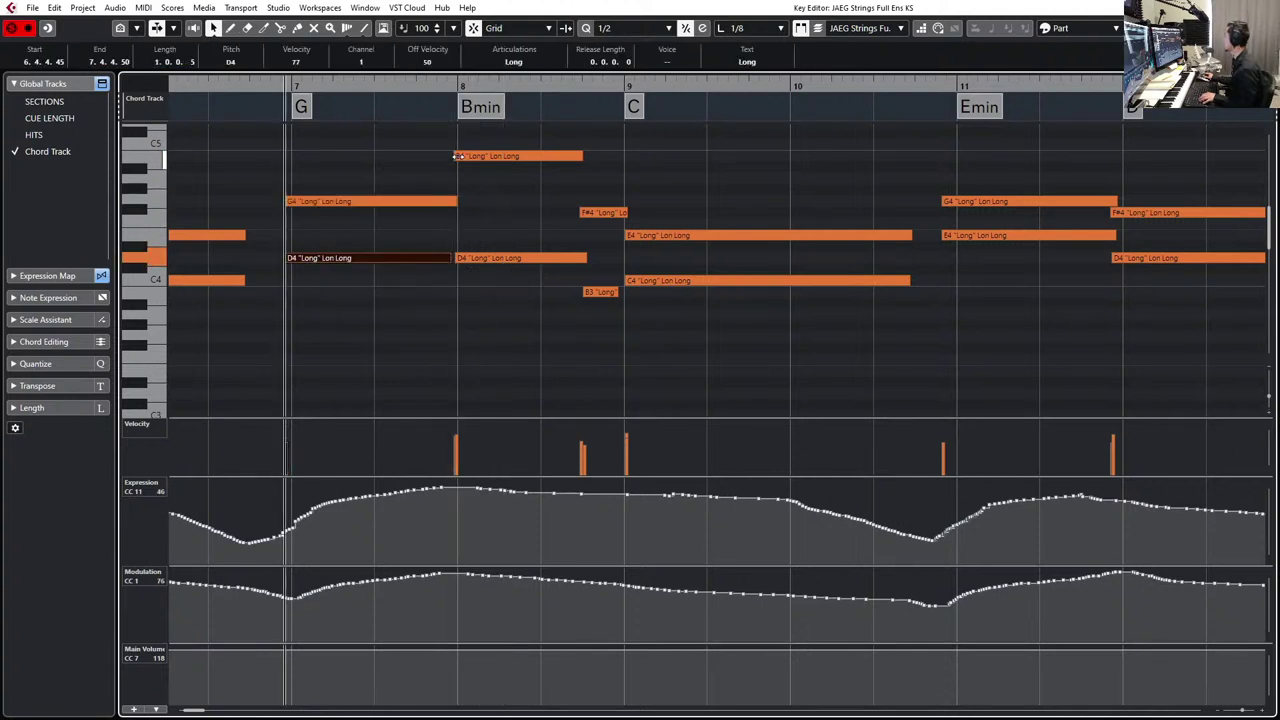
{"action": "left_click", "coordinate": [457, 156]}
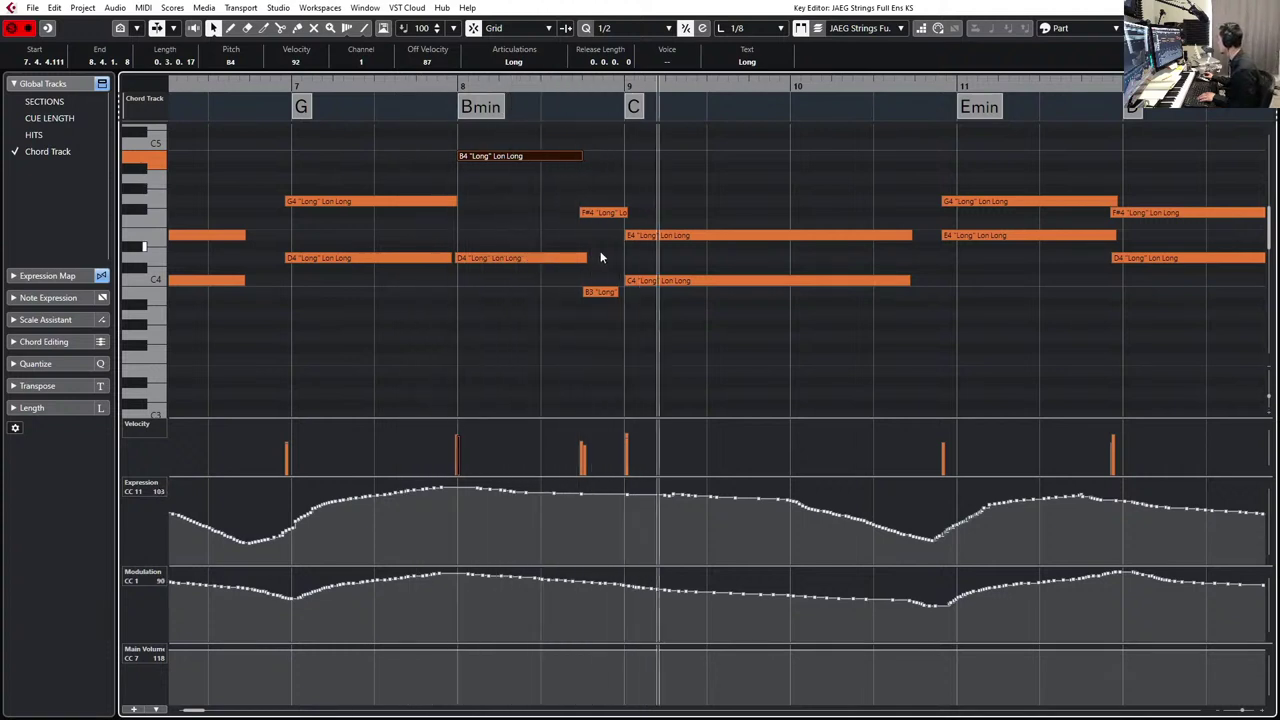
- Adjust the short B3 string note at the end of bar 8 to span 8.3.4.103 to 9.1.1.10 and play back the transition
{"action": "key", "text": "space"}
{"action": "left_click", "coordinate": [581, 292]}
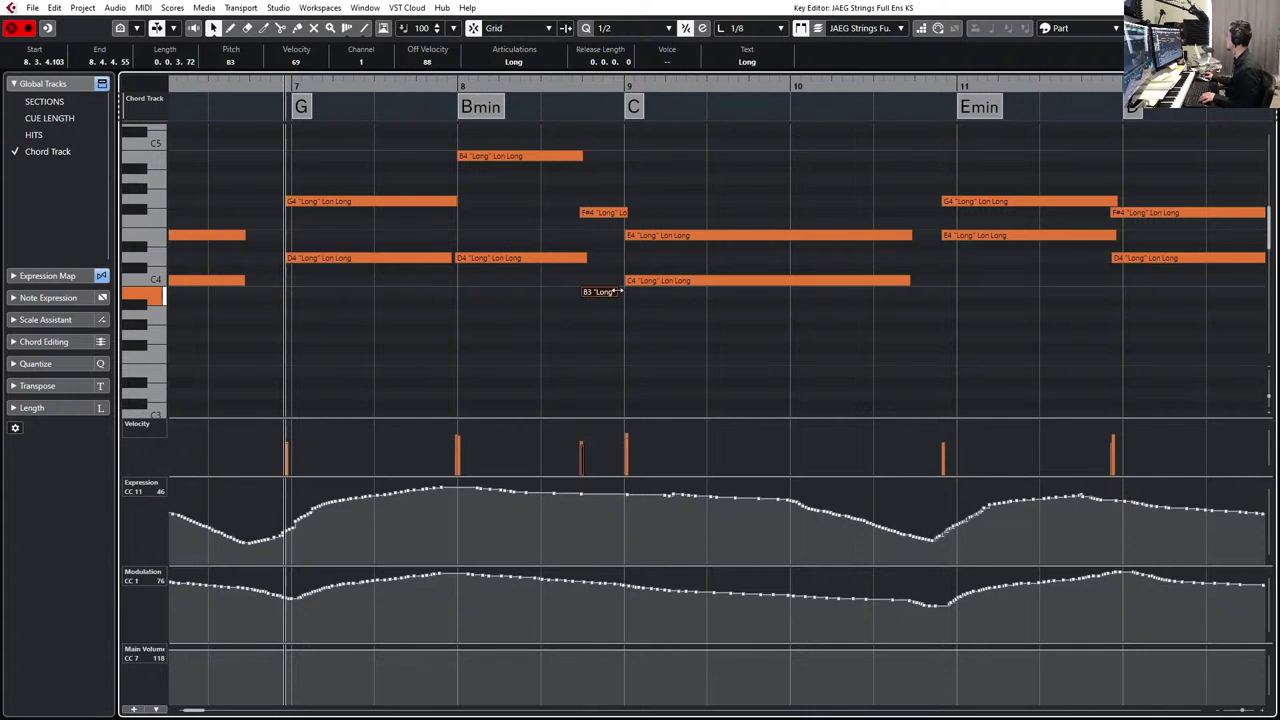
{"action": "left_click_drag", "start_coordinate": [619, 291], "coordinate": [626, 292]}
{"action": "key", "text": "space"}
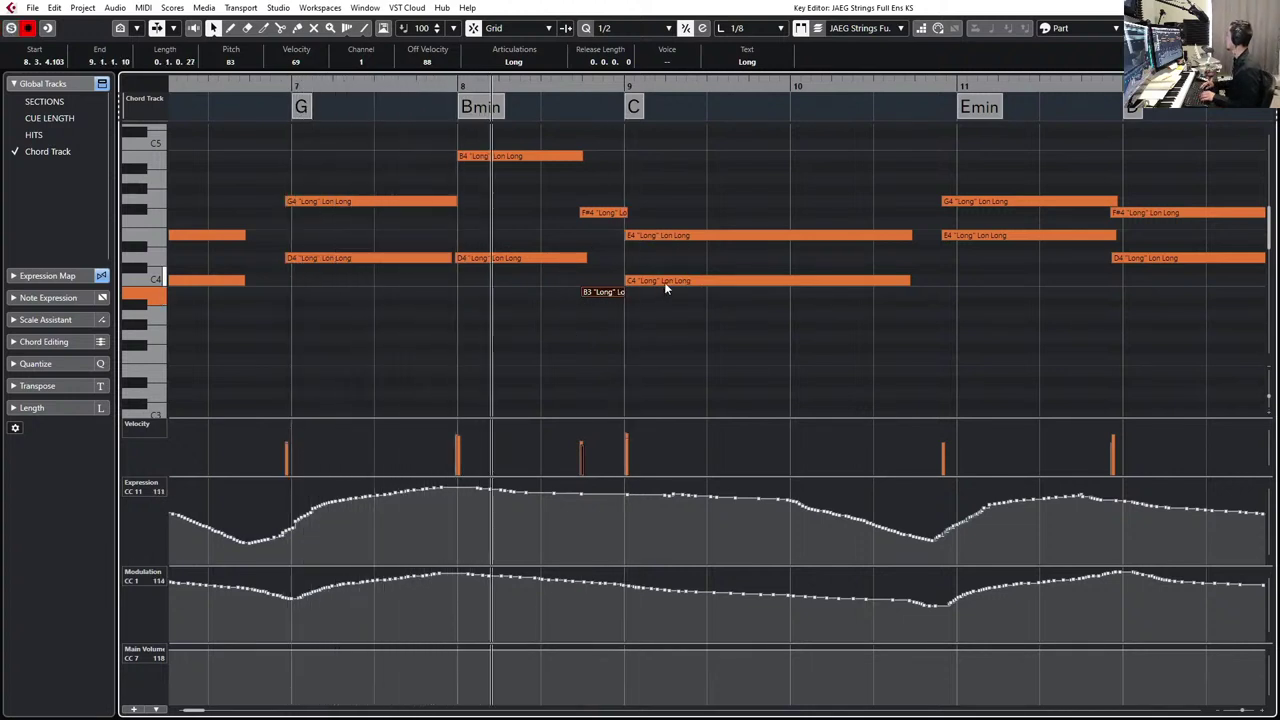
{"action": "key", "text": "space"}
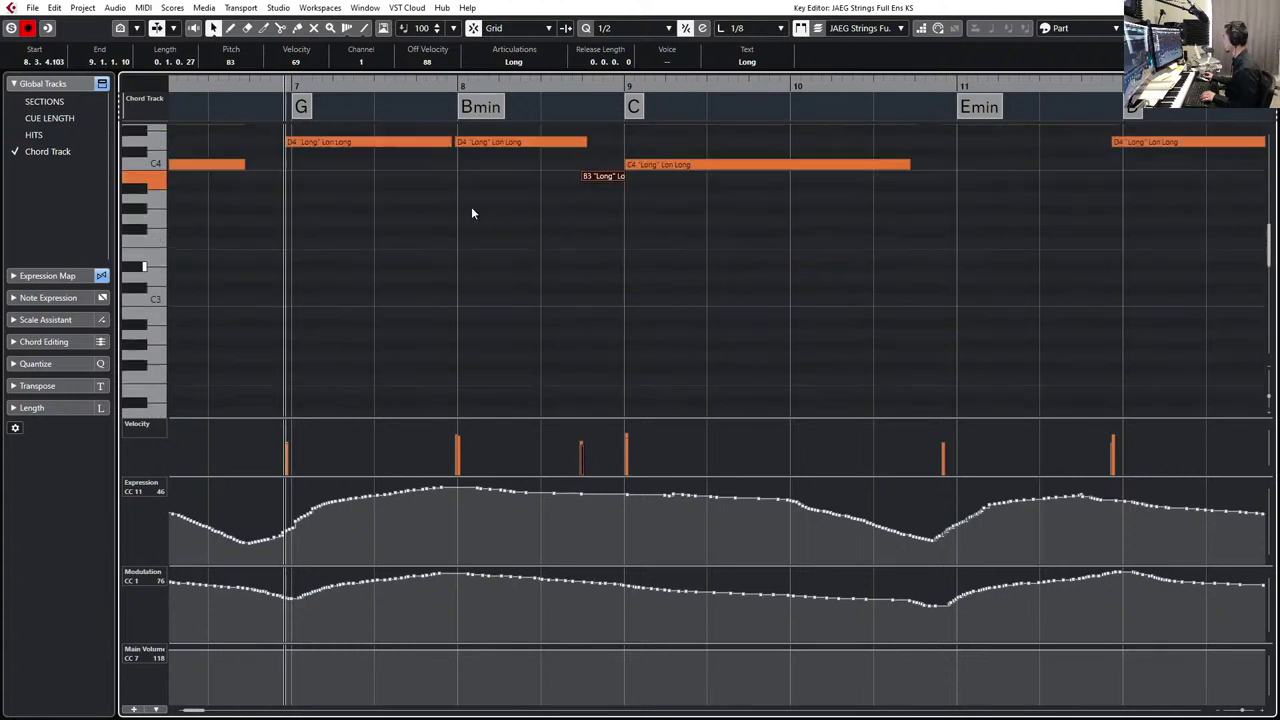
- Shorten the G4 string note of bar 7 to end at 7.4.4.73 and close the strings part
{"action": "left_click", "coordinate": [450, 201]}
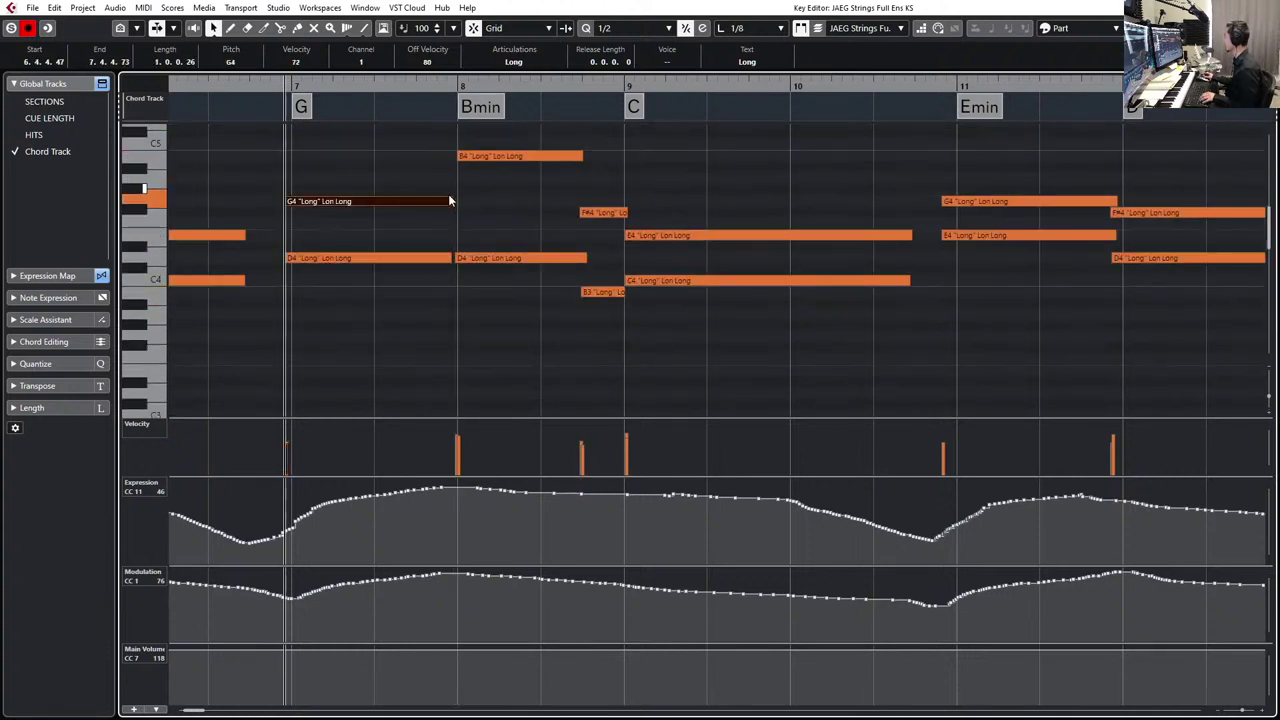
{"action": "left_click_drag", "start_coordinate": [450, 201], "coordinate": [449, 201]}
{"action": "key", "text": "ctrl+w"}
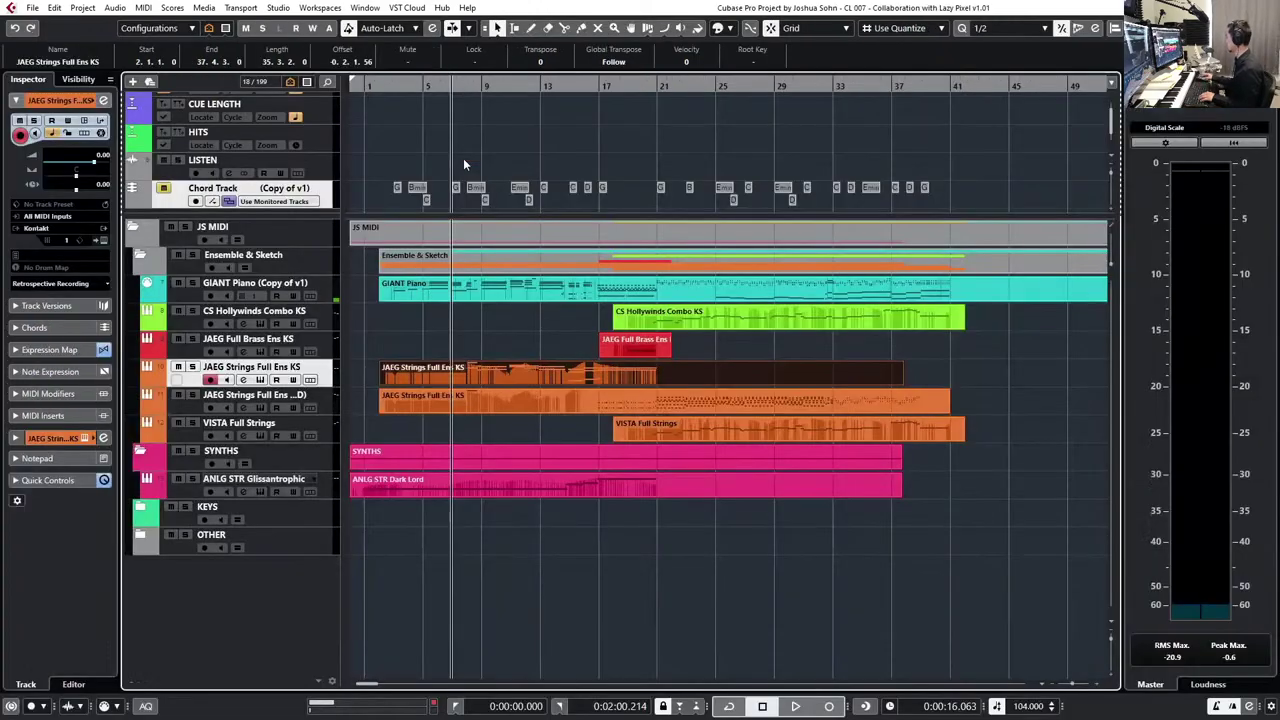
- Check the opening of the second JAEG Strings part, trim its start to 16.3.4.31 and resume playback
{"action": "left_click", "coordinate": [486, 401]}
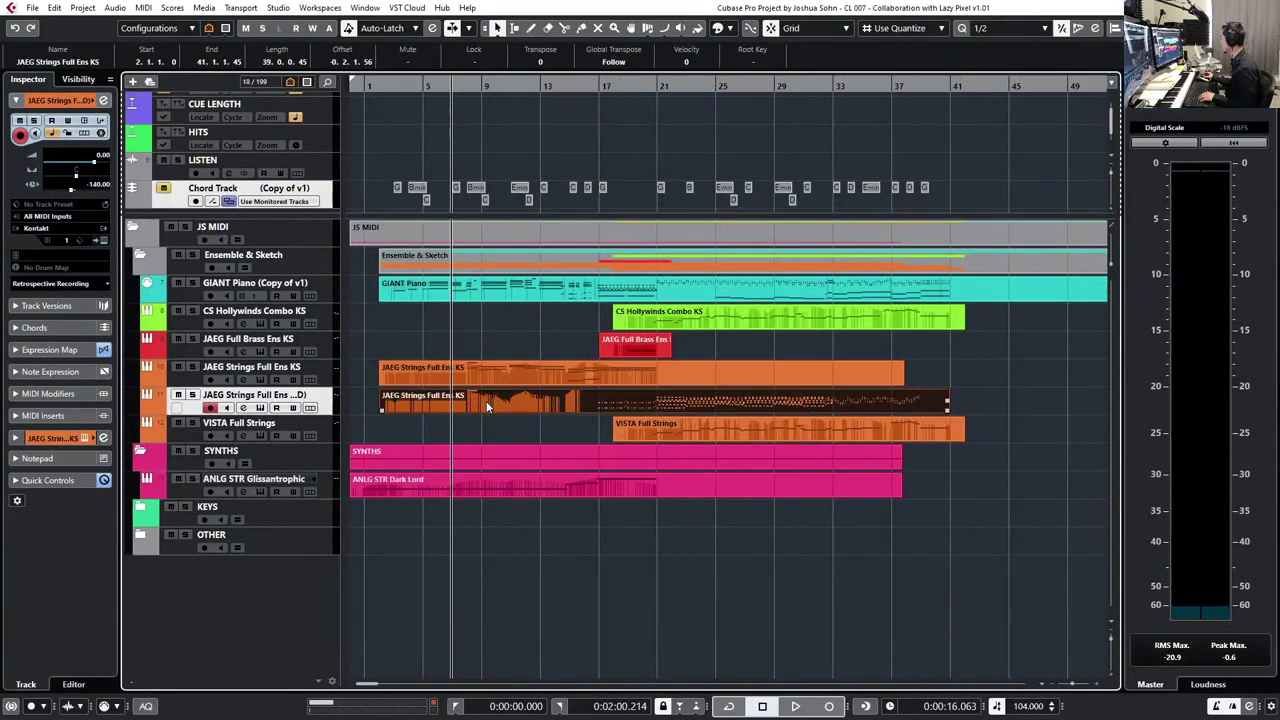
{"action": "double_click", "coordinate": [408, 407]}
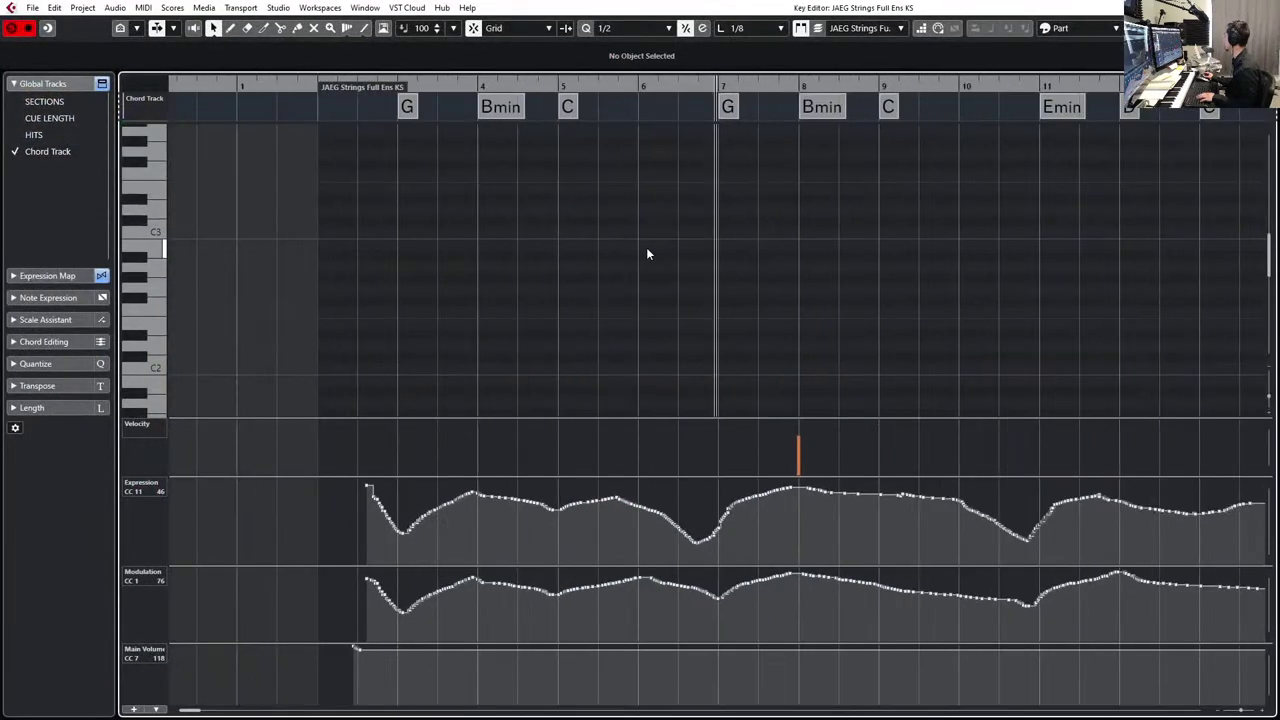
{"action": "left_click", "coordinate": [815, 263]}
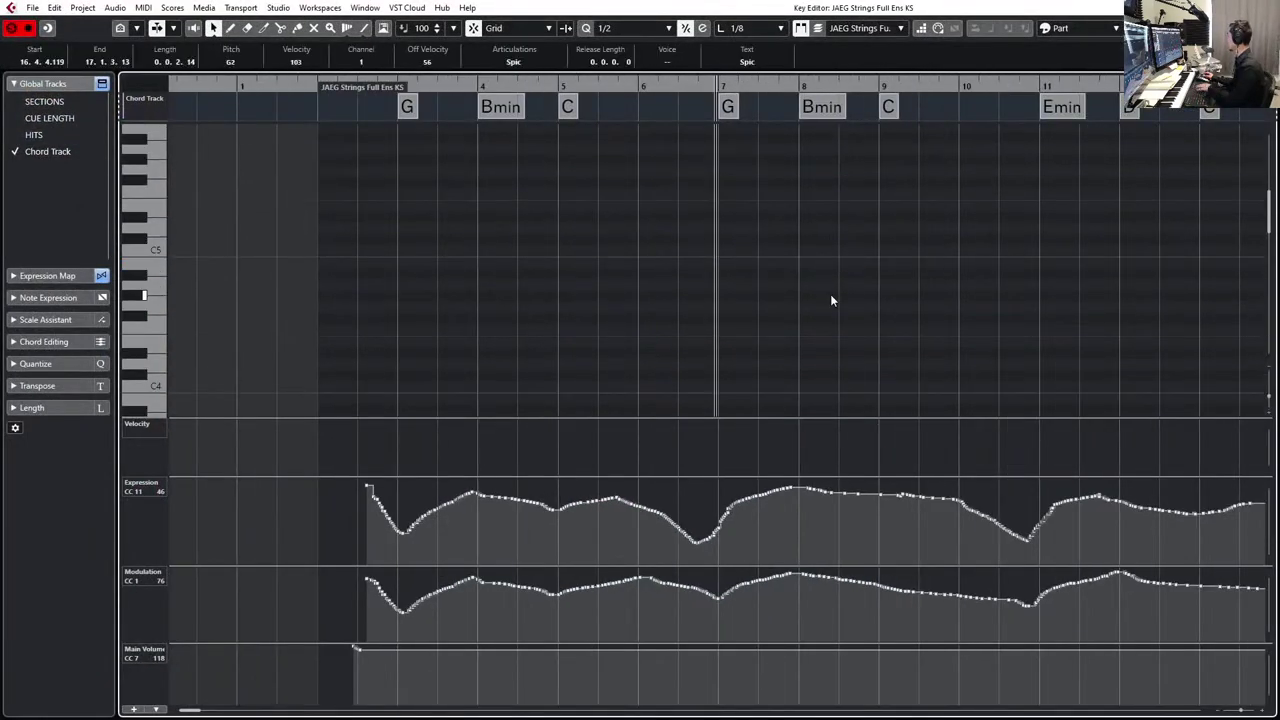
{"action": "key", "text": "Escape"}
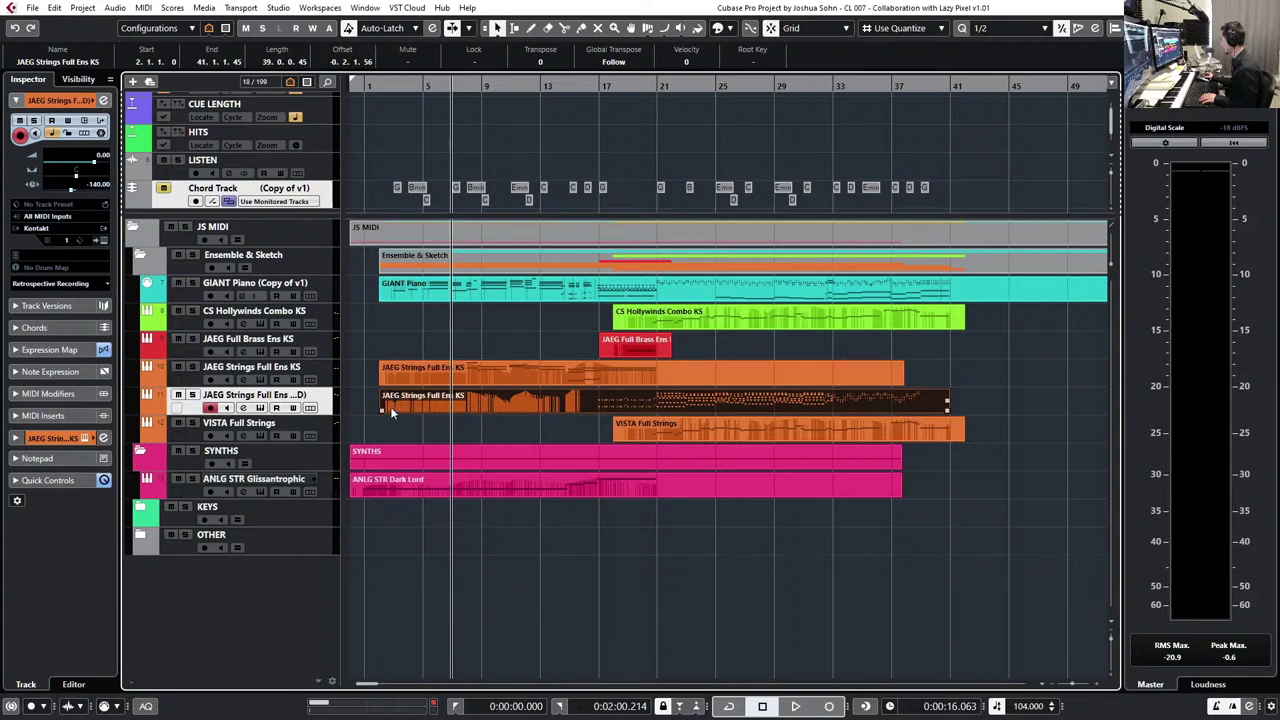
{"action": "left_click_drag", "start_coordinate": [381, 409], "coordinate": [596, 421]}
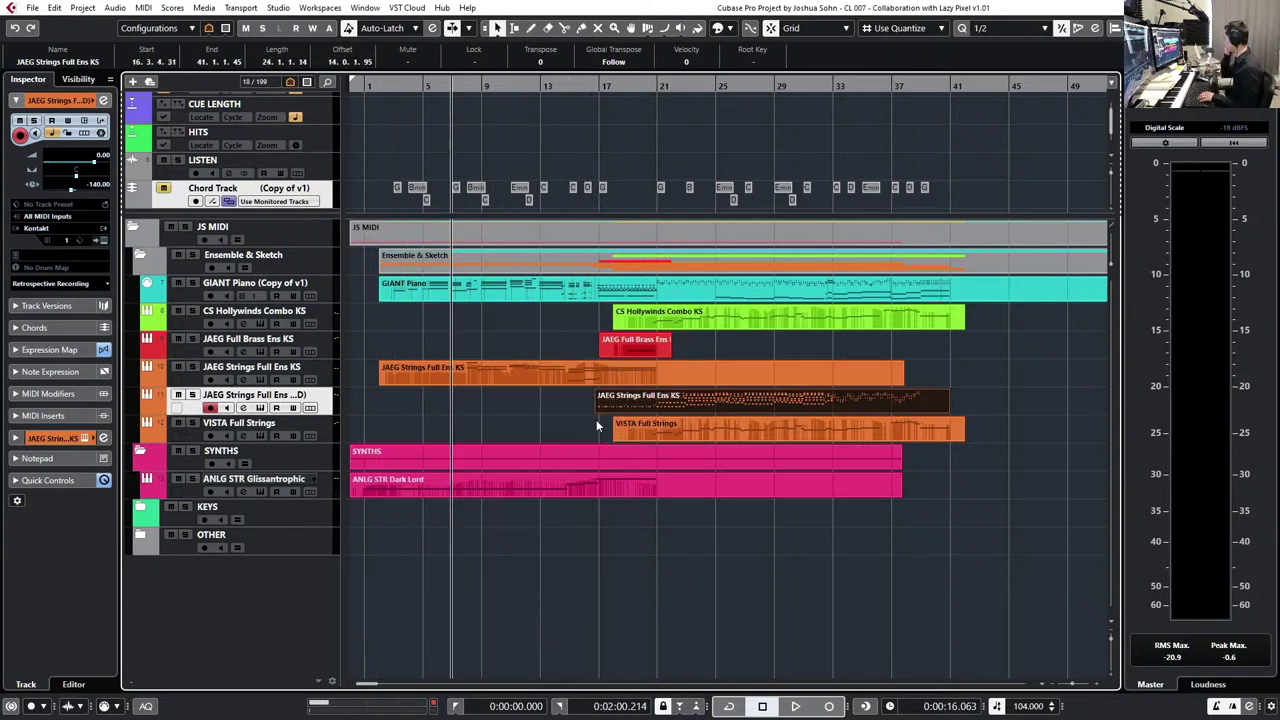
{"action": "key", "text": "space"}
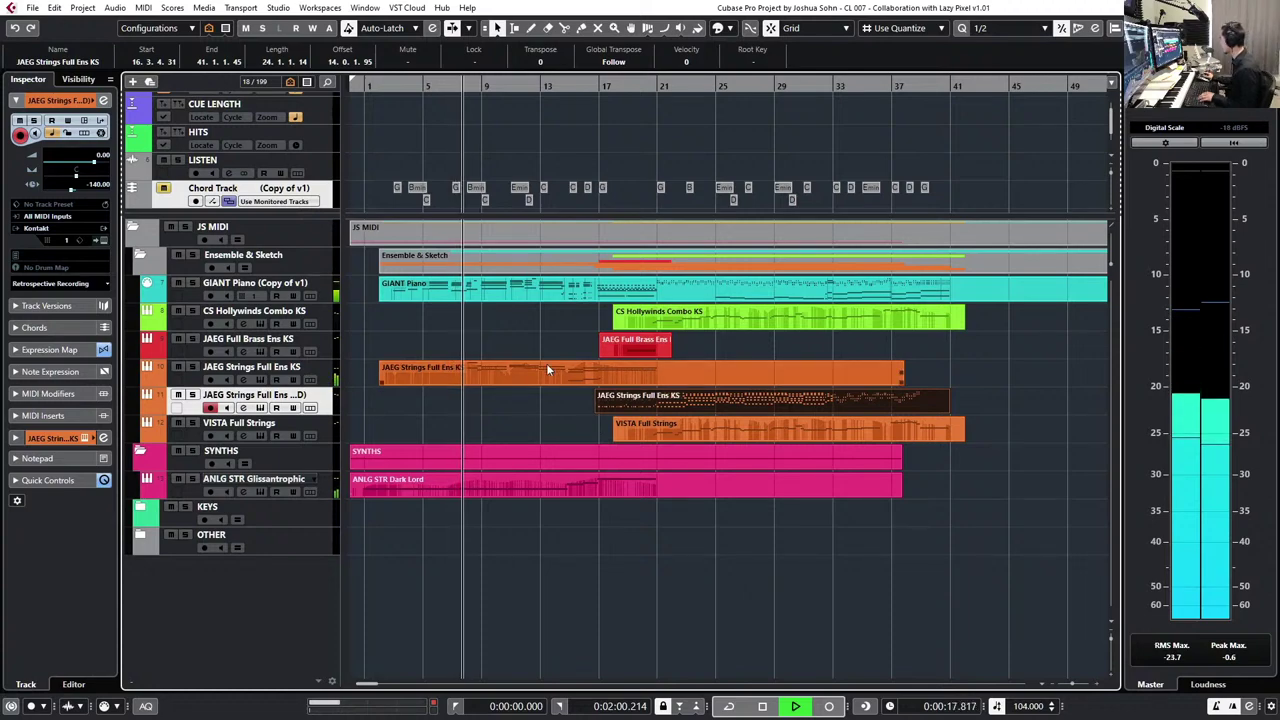
- Stop playback, open the GIANT Piano part and delete the stray short A#3 note at the start of bar 8
{"action": "key", "text": "space"}
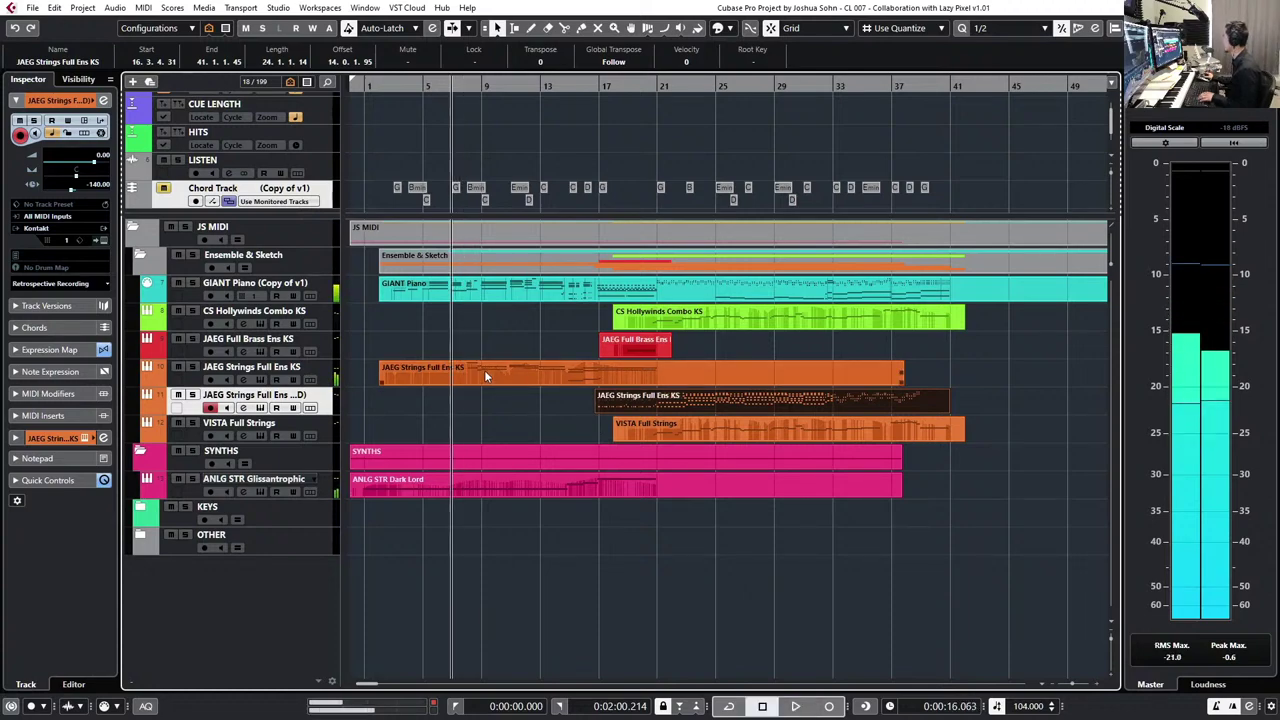
{"action": "double_click", "coordinate": [480, 289]}
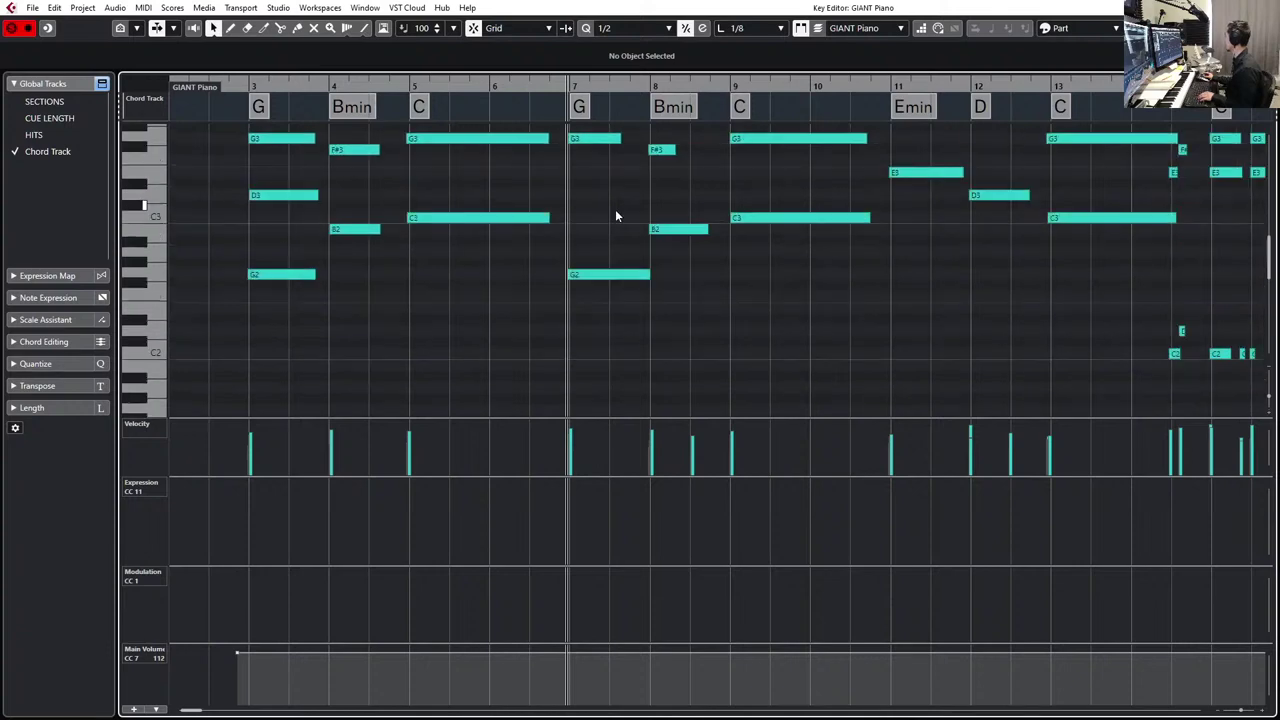
{"action": "scroll", "coordinate": [615, 209], "scroll_direction": "up", "scroll_amount": 3}
{"action": "left_click", "coordinate": [662, 210]}
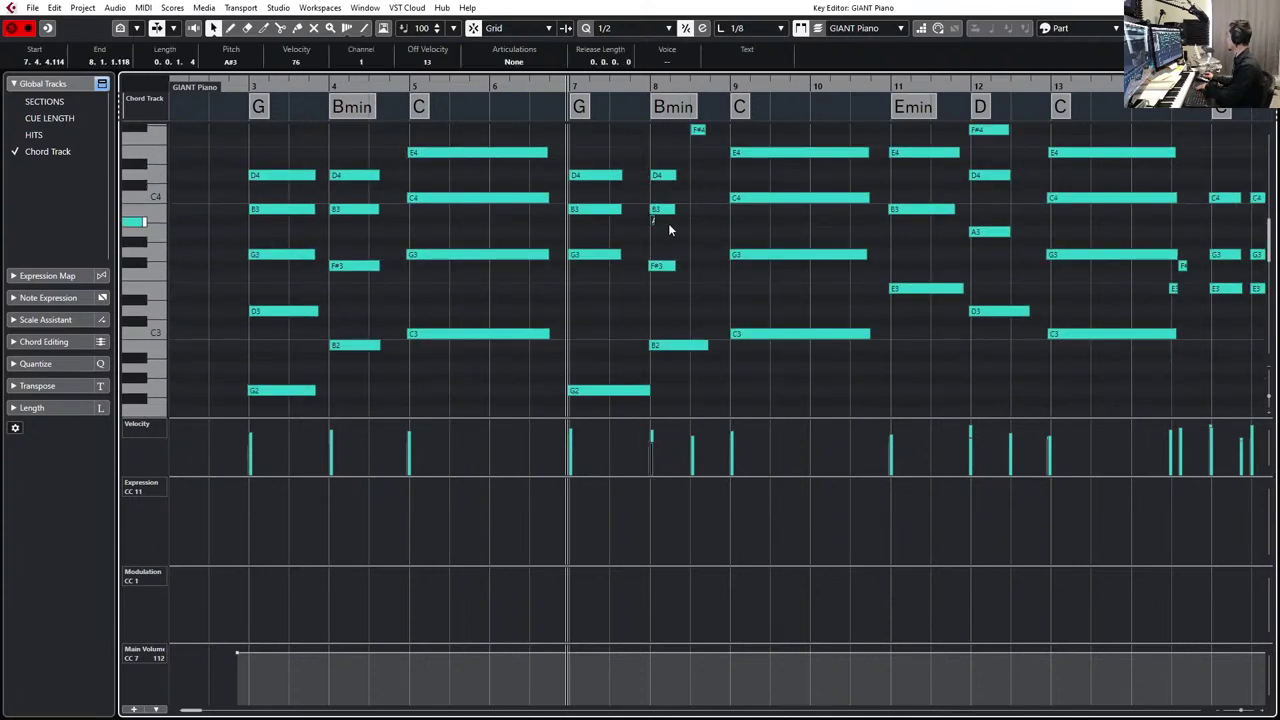
{"action": "key", "text": "h"}
{"action": "key", "text": "h"}
{"action": "key", "text": "h"}
{"action": "scroll", "coordinate": [864, 196], "scroll_direction": "right", "scroll_amount": 2}
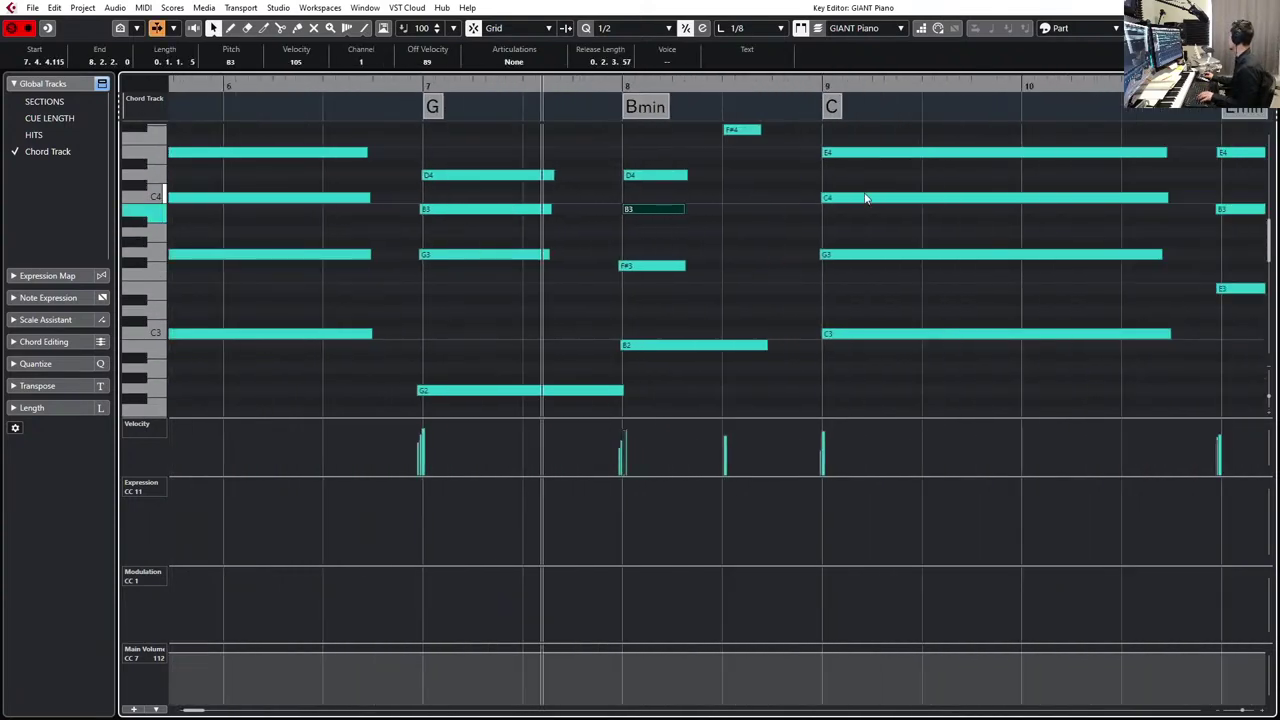
{"action": "scroll", "coordinate": [864, 196], "scroll_direction": "up", "scroll_amount": 1}
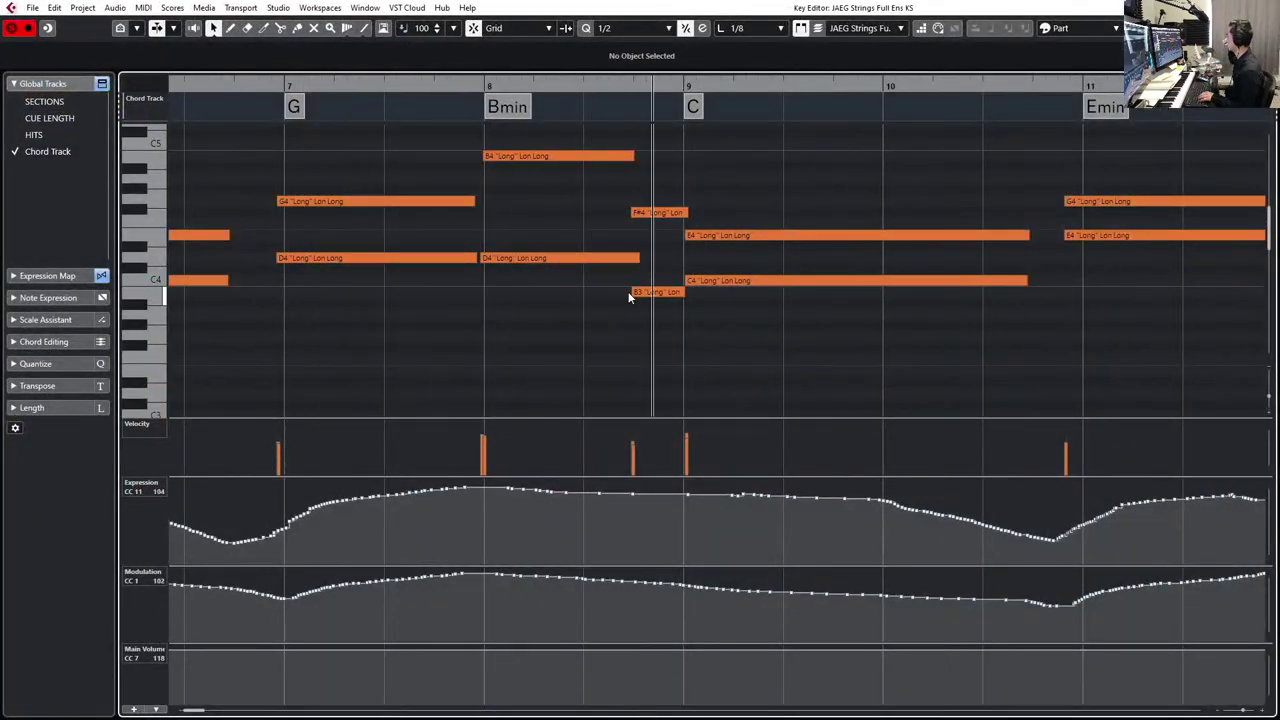
- Replay the strings transition into bar 9 and move its F#4, B3, E4 and C4 notes earlier, starting F#4 at 8.3.3.56
{"action": "key", "text": "space"}
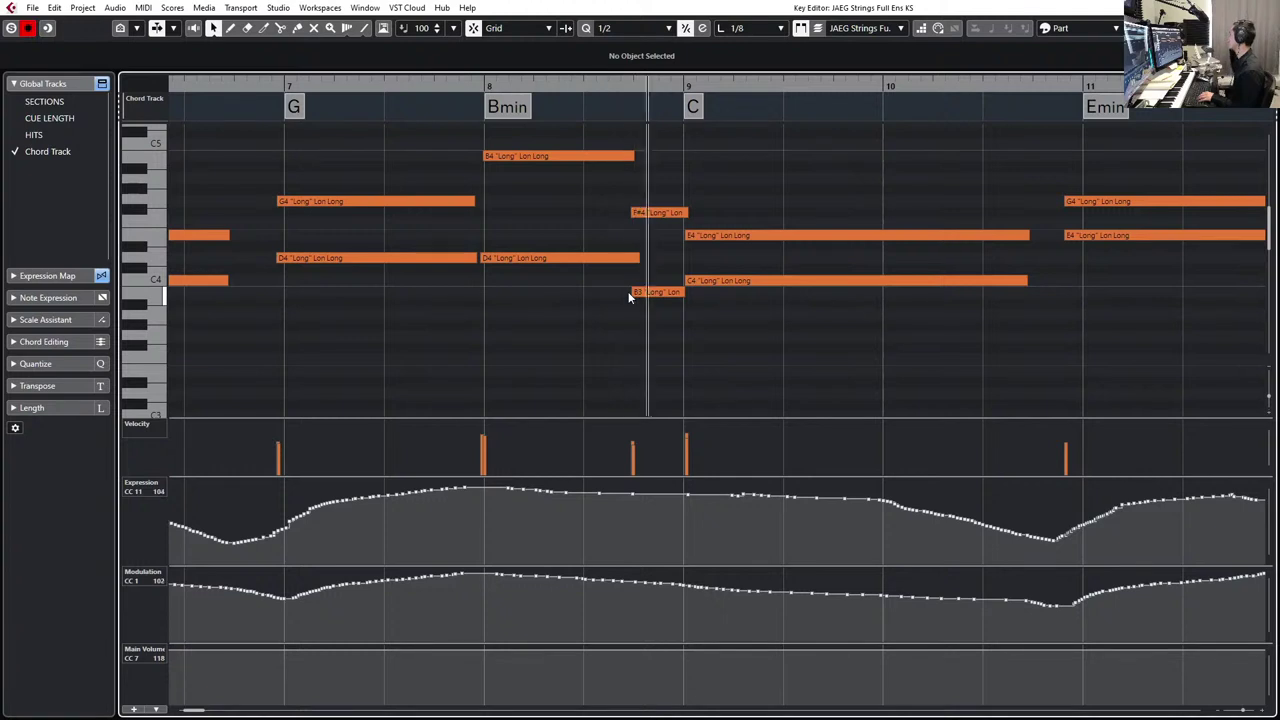
{"action": "key", "text": "space"}
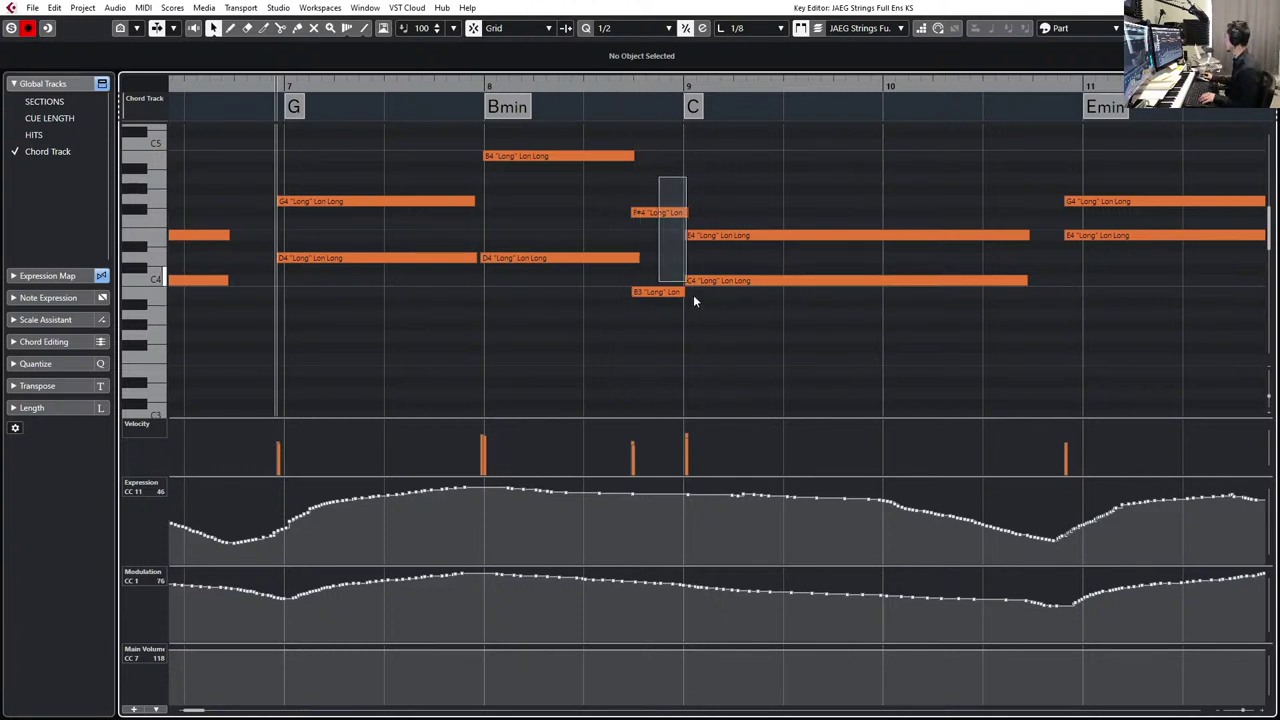
{"action": "mouse_move", "coordinate": [693, 294]}
{"action": "left_mouse_down"}
{"action": "mouse_move", "coordinate": [710, 280]}
{"action": "mouse_move", "coordinate": [694, 280]}
{"action": "left_mouse_up"}
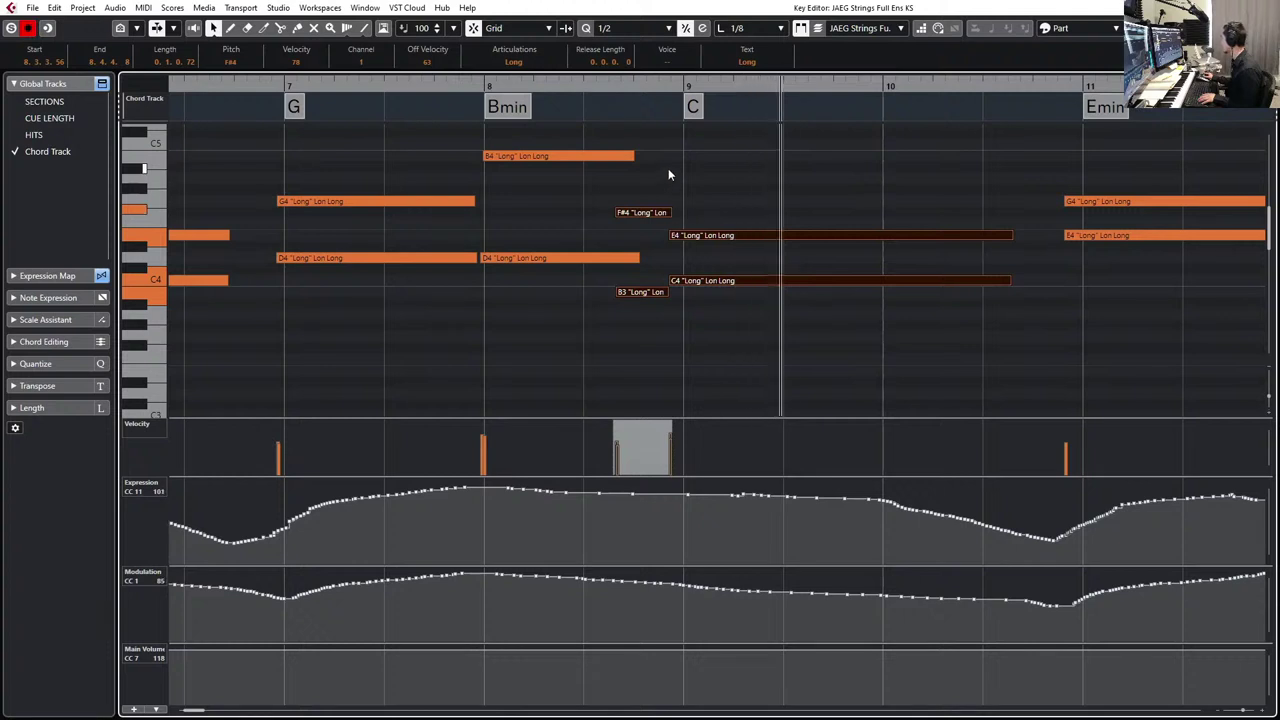
- Trim the start of the short F#4 string note to 8.3.3.85 together with the B3, recheck the passage and close the part
{"action": "left_click", "coordinate": [640, 213]}
{"action": "left_click", "coordinate": [618, 291], "text": "shift"}
{"action": "left_click_drag", "start_coordinate": [618, 291], "coordinate": [622, 291]}
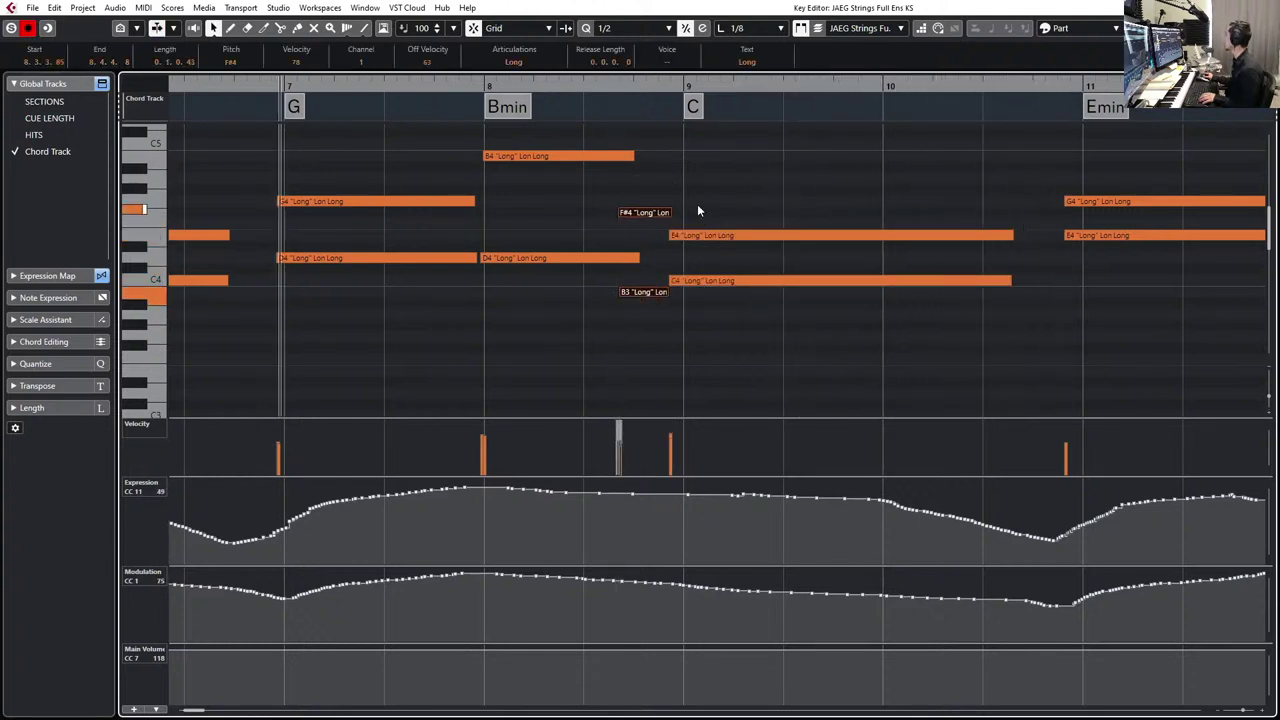
{"action": "left_click_drag", "start_coordinate": [700, 209], "coordinate": [723, 277]}
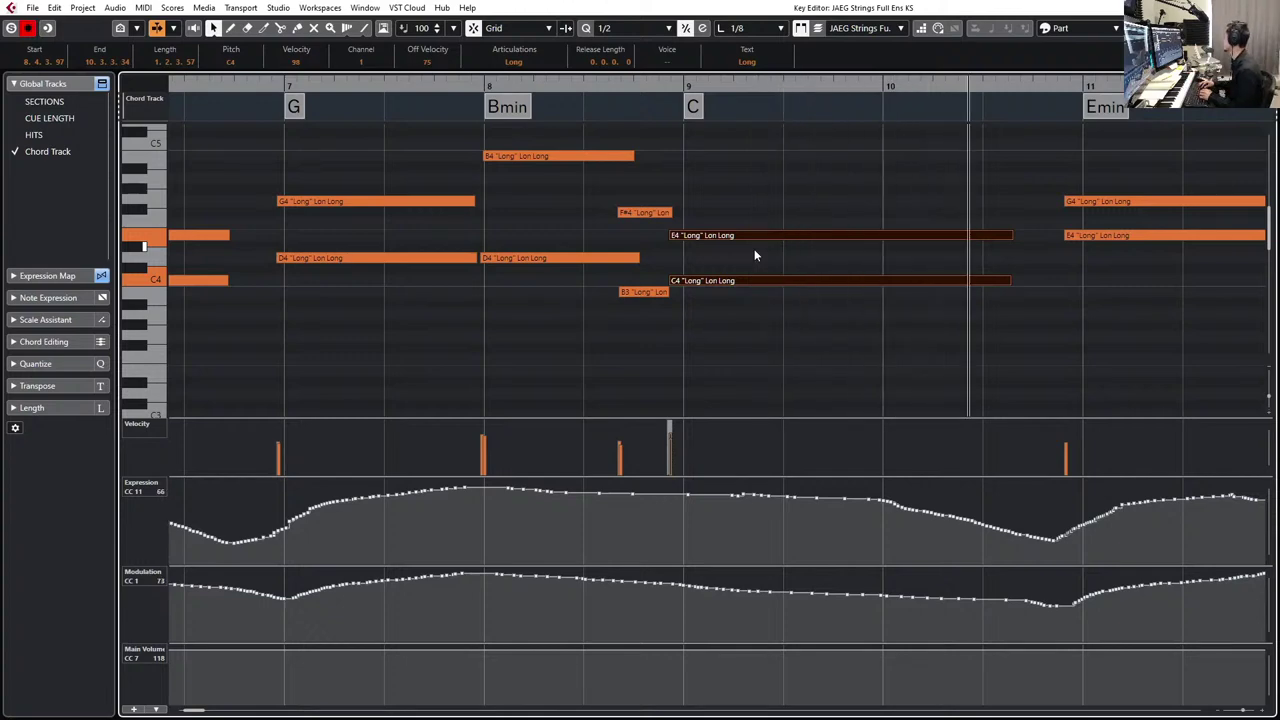
{"action": "key", "text": "ctrl+e"}
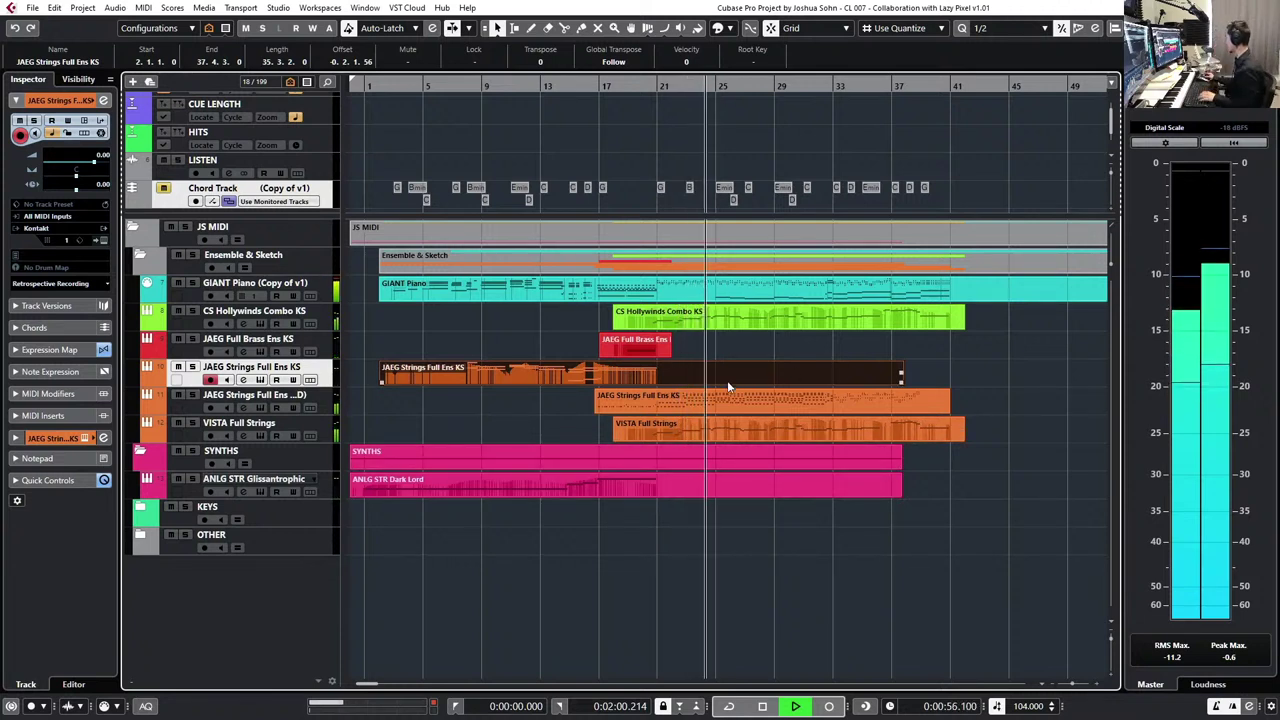
- Solo the second JAEG Strings track and listen to its opening around bar 17
{"action": "key", "text": "space"}
{"action": "left_click", "coordinate": [693, 398]}
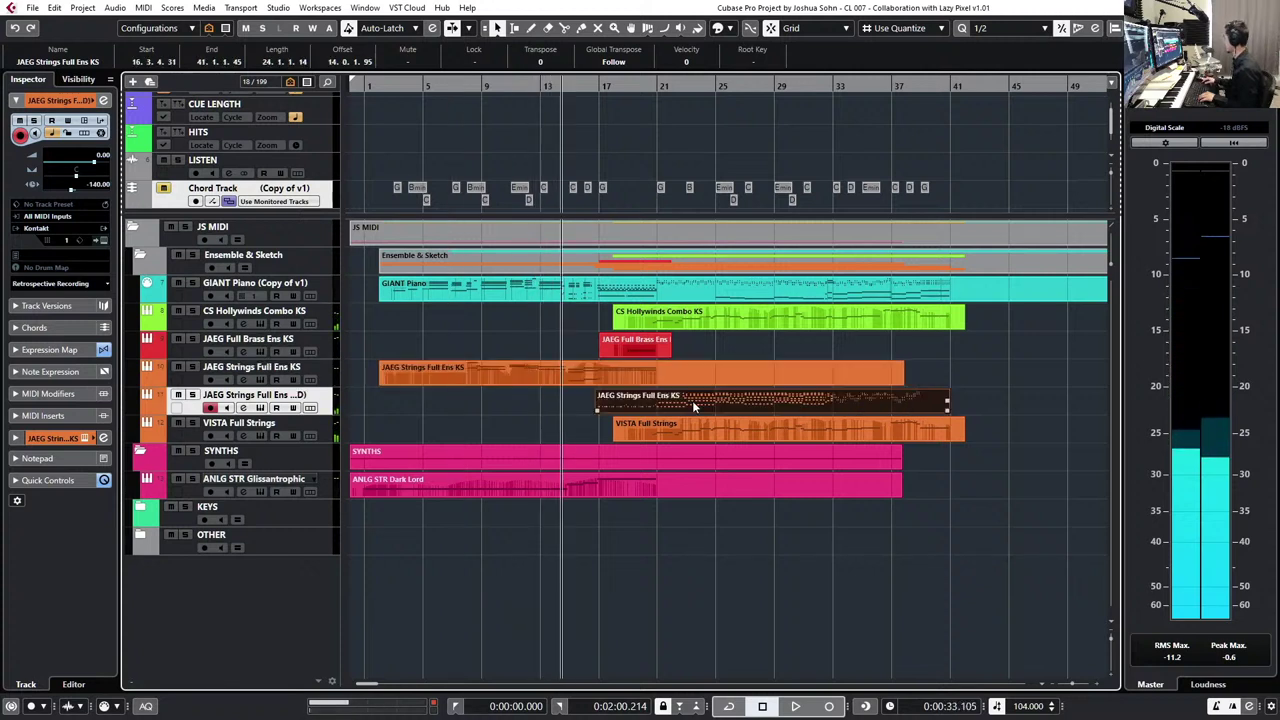
{"action": "key", "text": "l"}
{"action": "key", "text": "s"}
{"action": "key", "text": "space"}
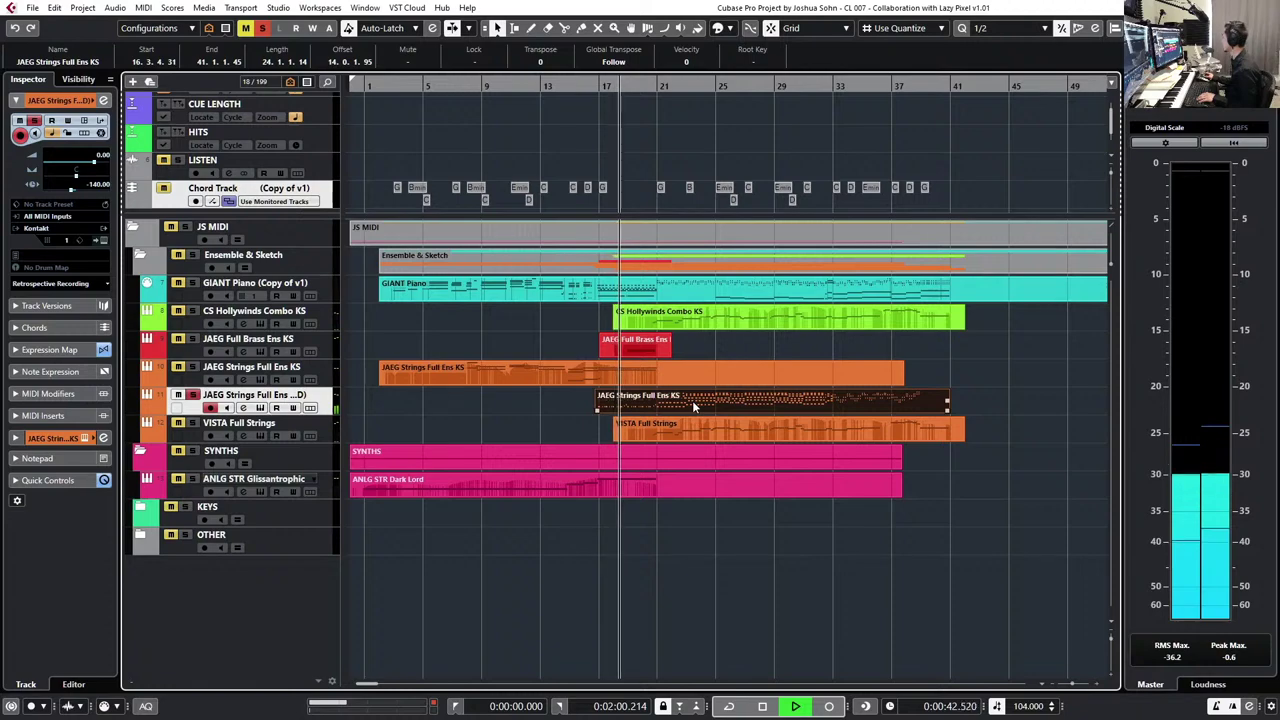
{"action": "key", "text": "space"}
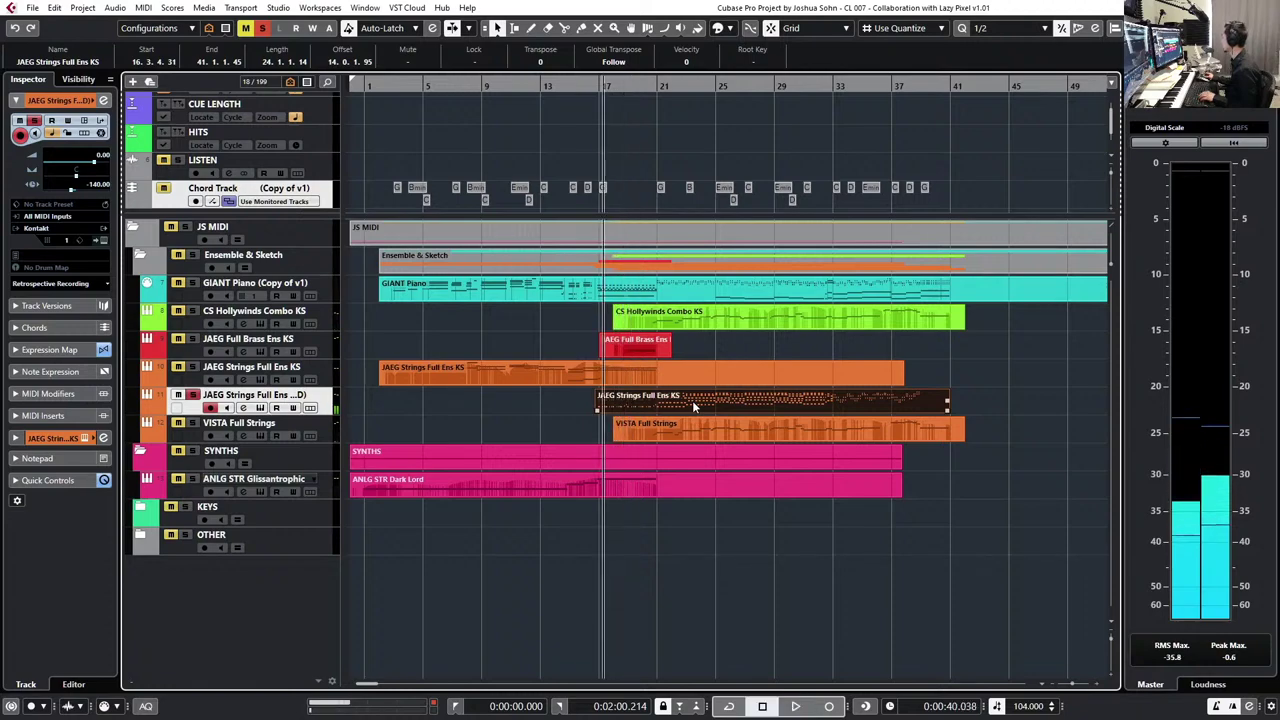
- Open the second JAEG Strings part and examine the pitch range of all its notes
{"action": "double_click", "coordinate": [693, 403]}
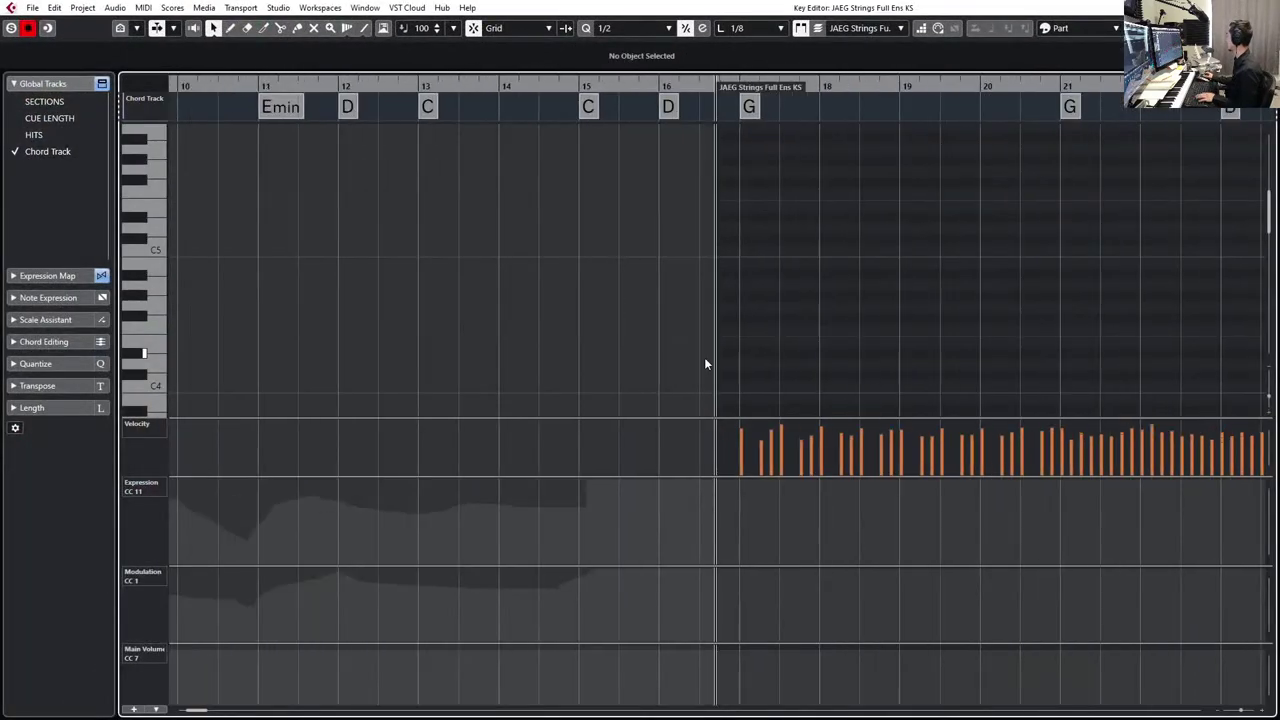
{"action": "key", "text": "g"}
{"action": "key", "text": "g"}
{"action": "key", "text": "g"}
{"action": "key", "text": "g"}
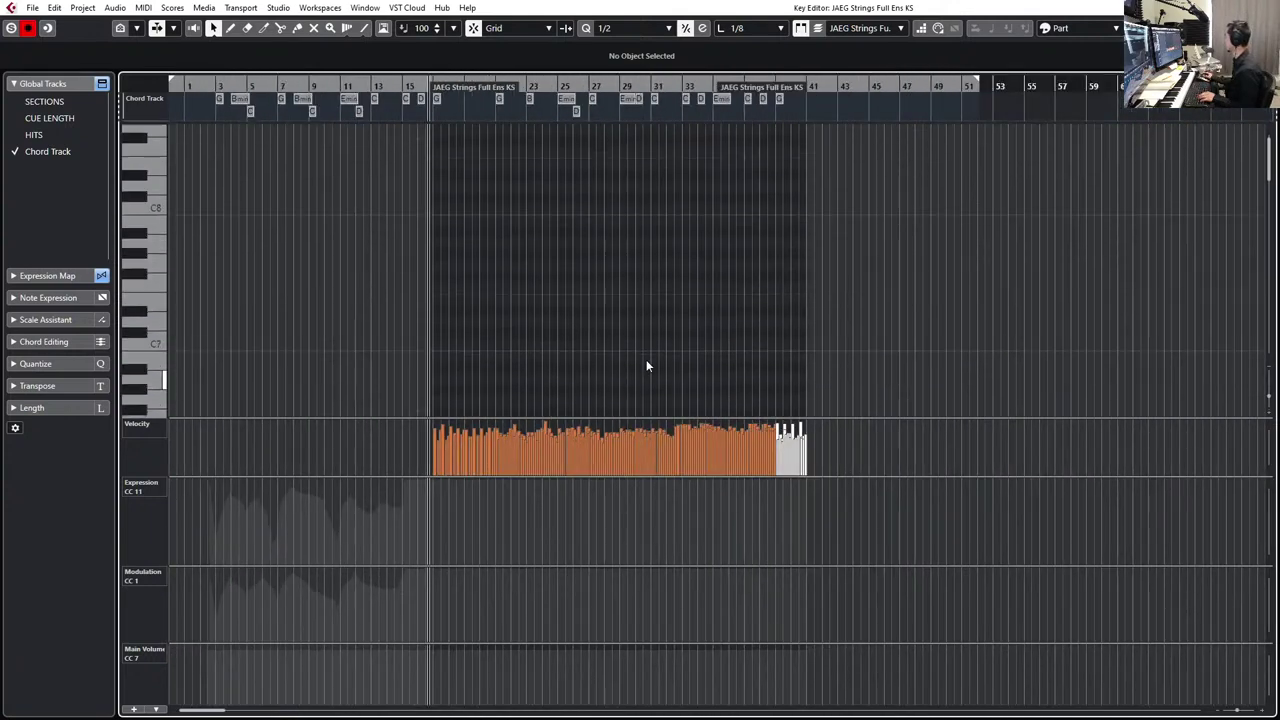
{"action": "scroll", "coordinate": [646, 366], "scroll_direction": "down", "scroll_amount": 10}
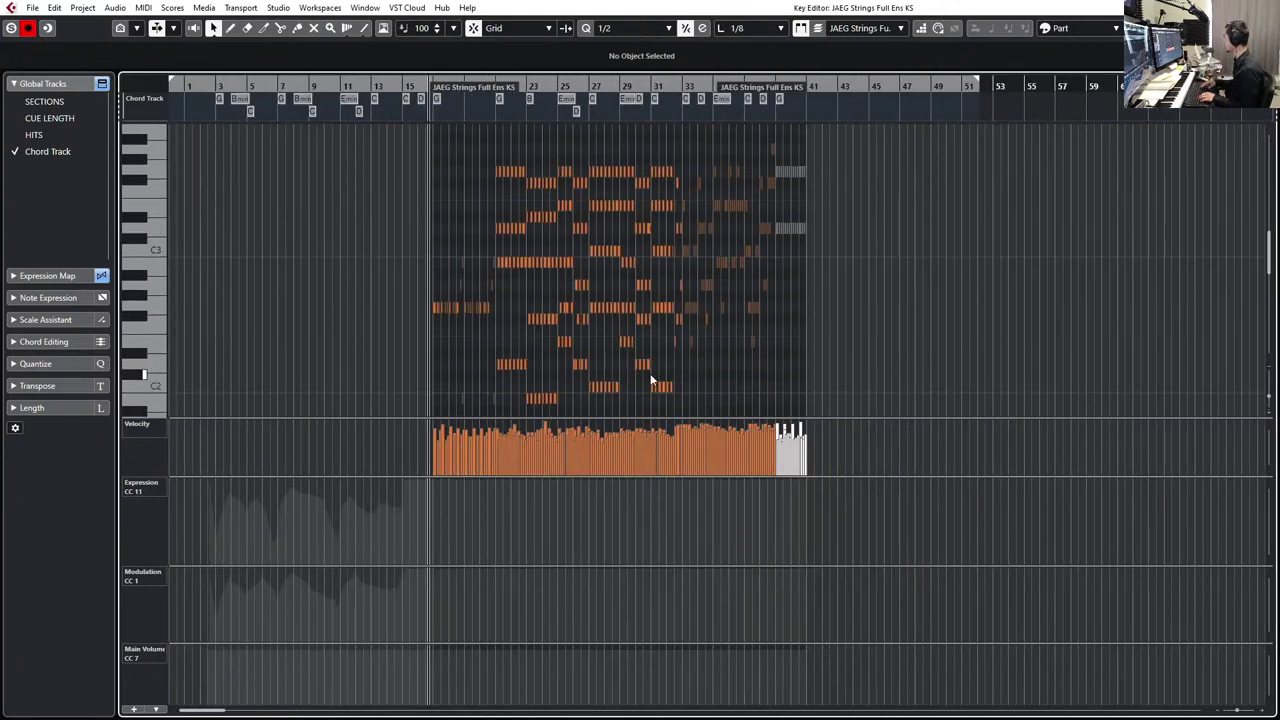
{"action": "key", "text": "Escape"}
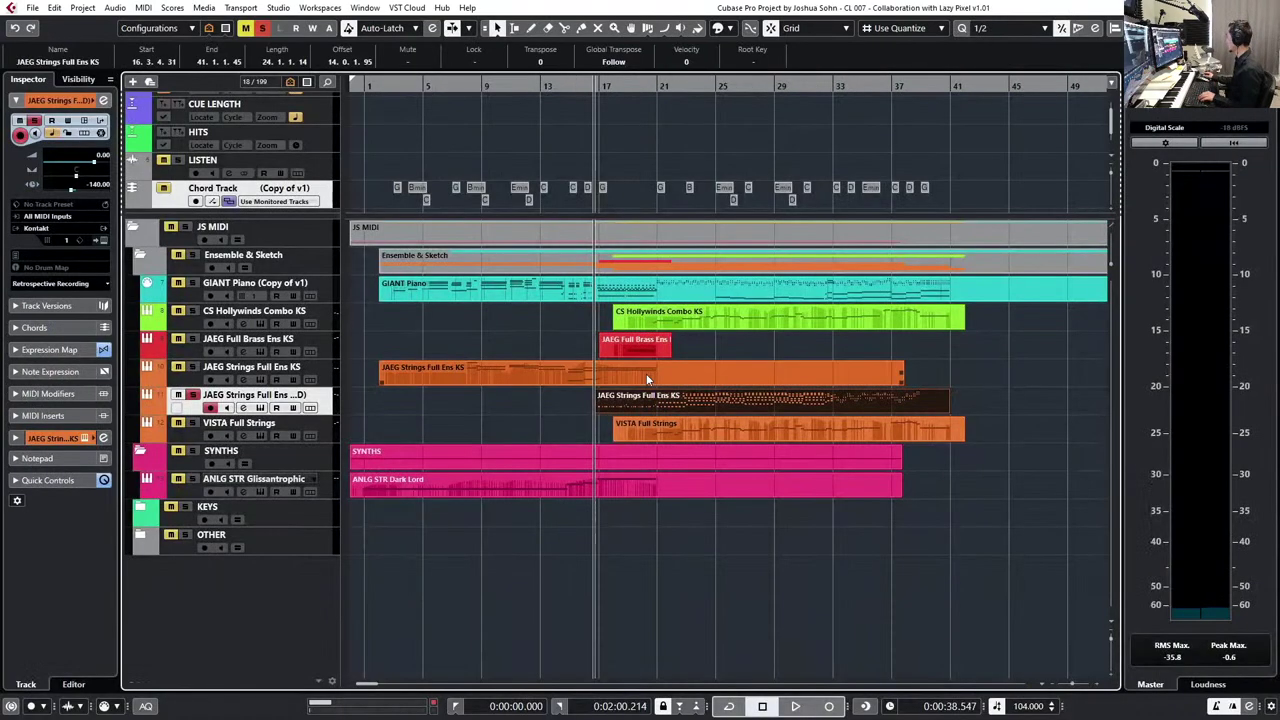
- Duplicate the second JAEG Strings Full Ens track together with its part
{"action": "right_click", "coordinate": [335, 412]}
{"action": "right_click", "coordinate": [335, 408]}
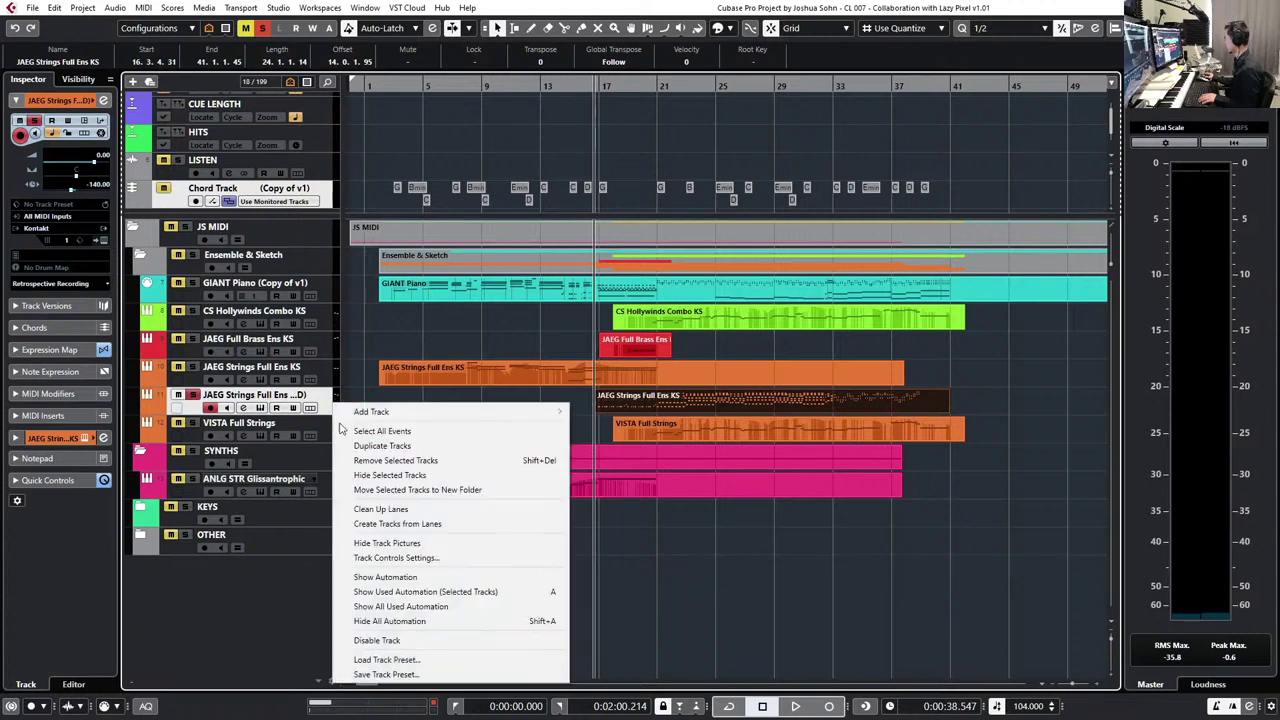
{"action": "key", "text": "Escape"}
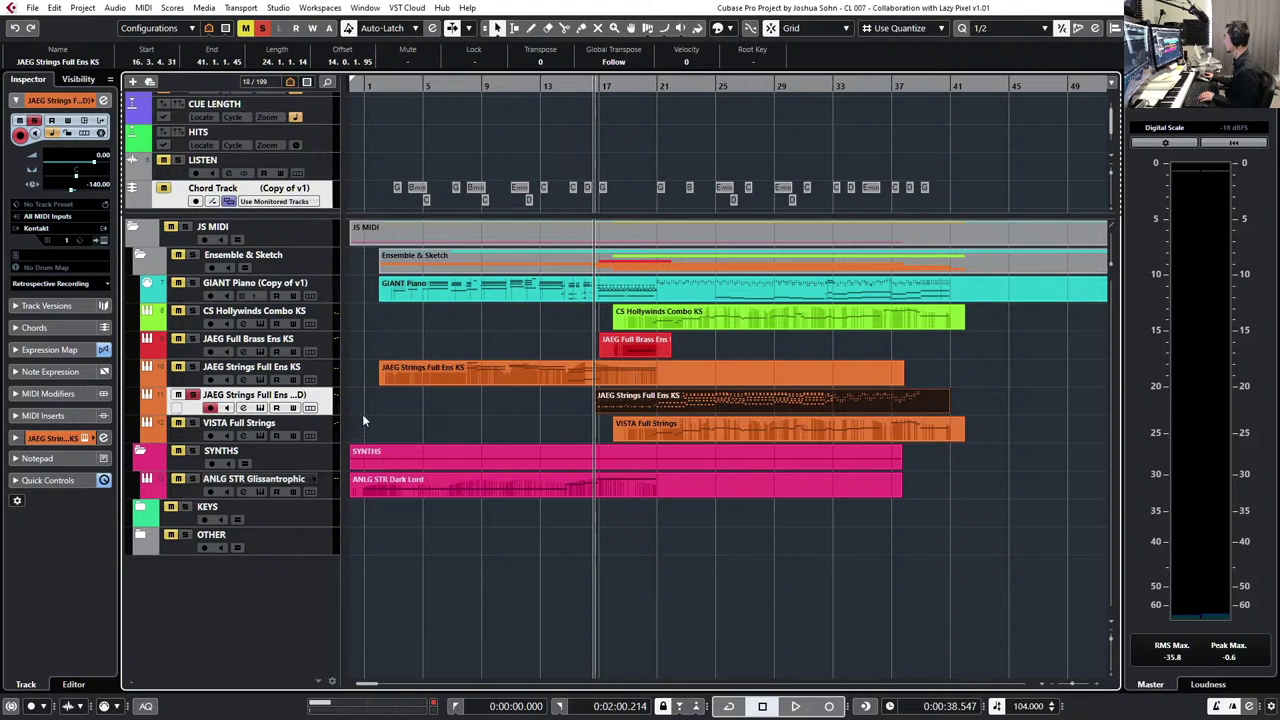
{"action": "key", "text": "shift+d"}
- Rename the two matching strings tracks JAEG Strings Hi Spicc and JAEG Strings Low
{"action": "double_click", "coordinate": [296, 396]}
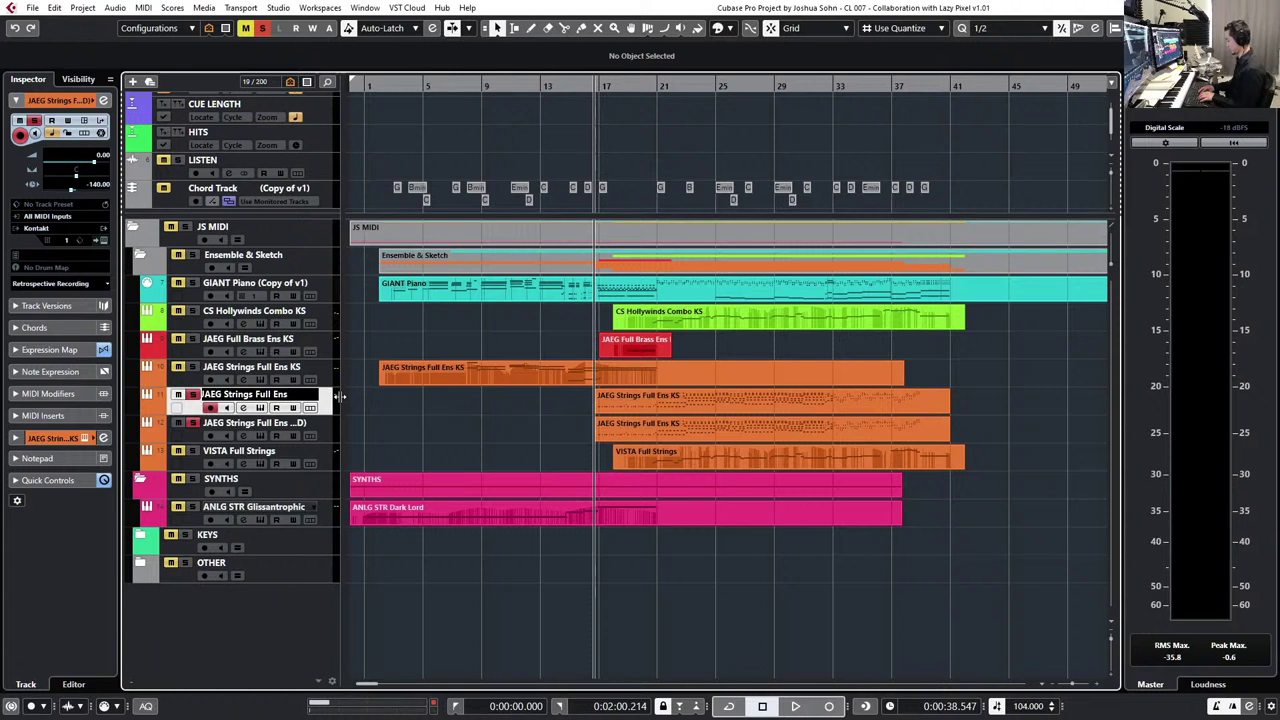
{"action": "type", "text": "Spicc"}
{"action": "key", "text": "Tab"}
{"action": "type", "text": "Q"}
{"action": "key", "text": "shift+Tab"}
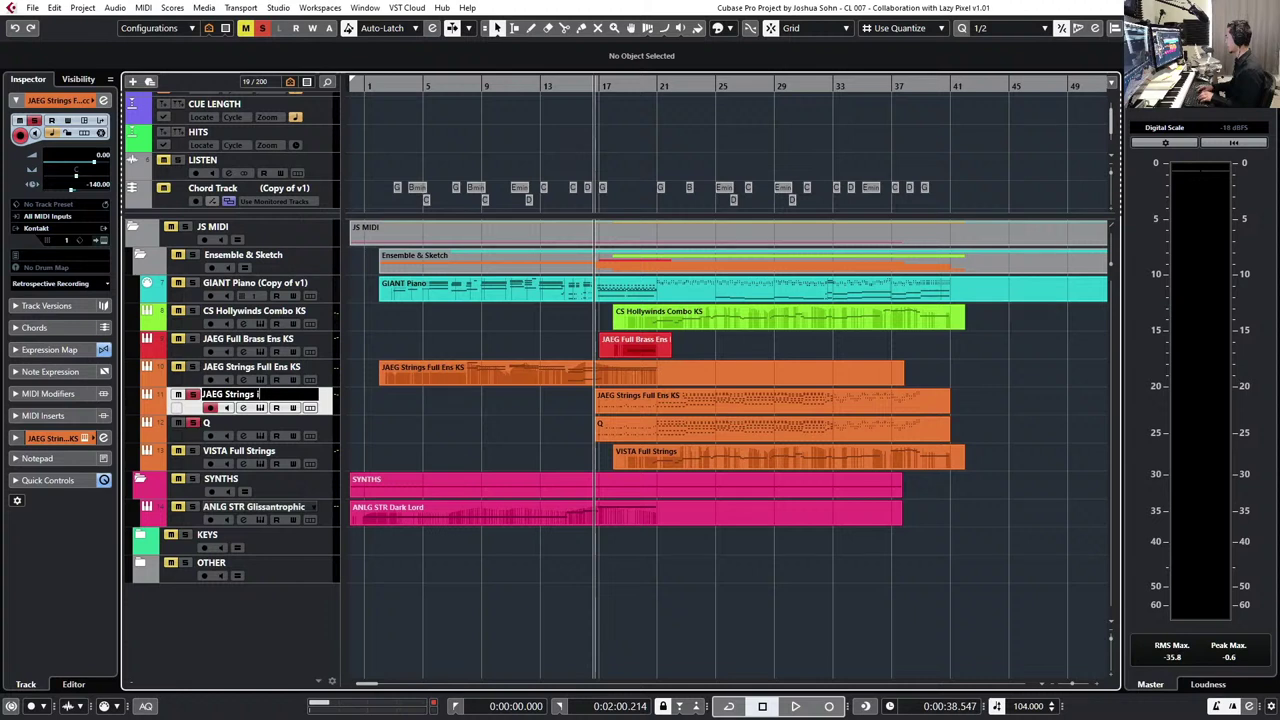
{"action": "key", "text": "Return"}
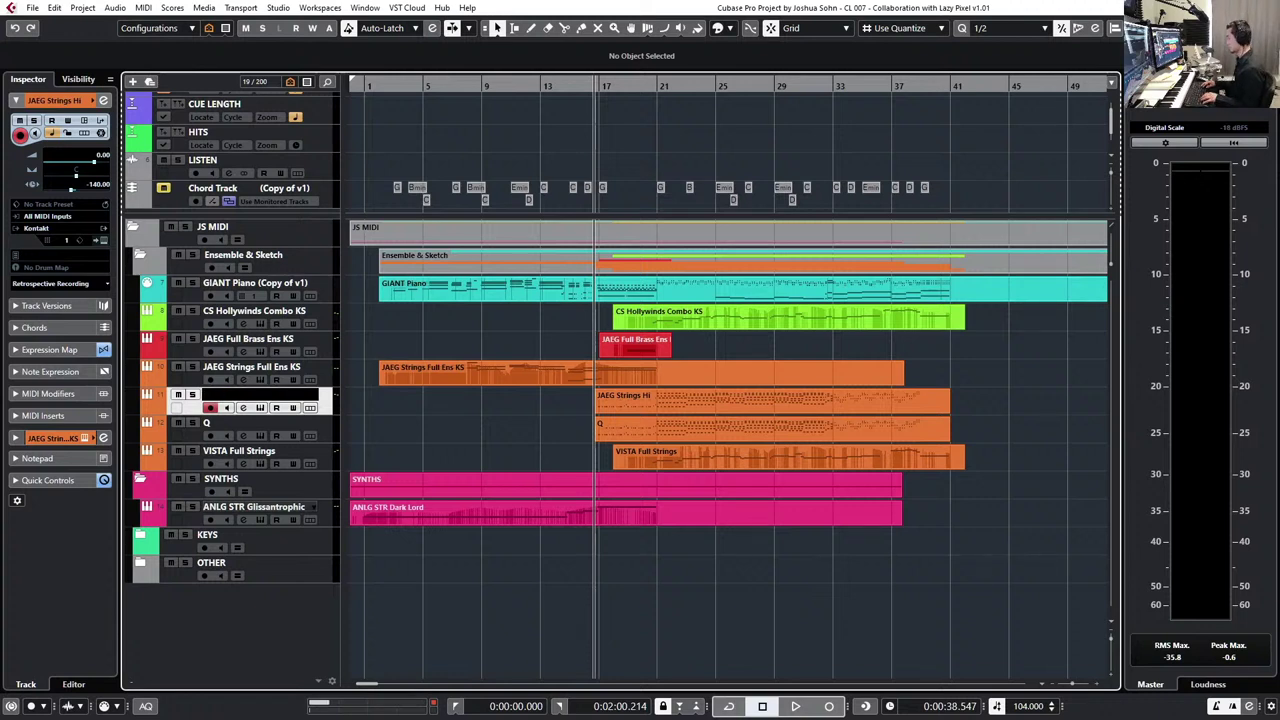
{"action": "key", "text": "Return"}
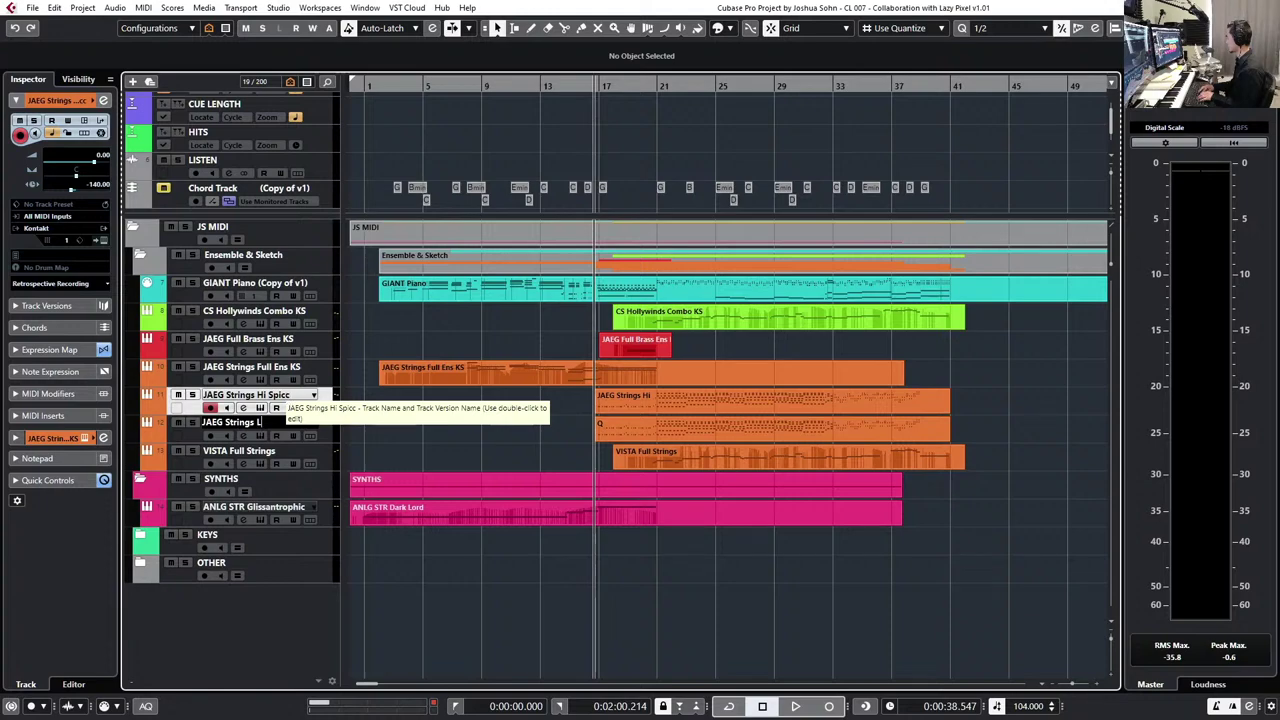
- Open the JAEG Strings Low part and delete the upper notes from B2 upwards between bar 21 and the middle of bar 32
{"action": "left_click", "coordinate": [604, 427]}
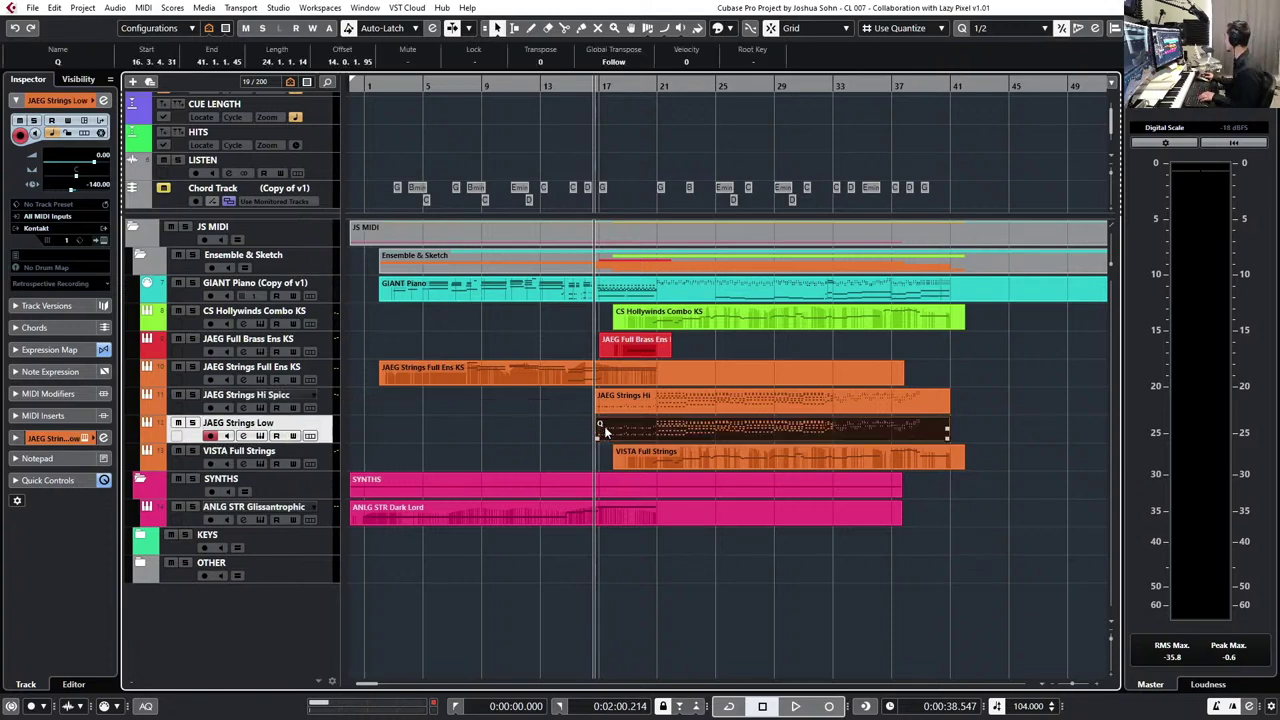
{"action": "double_click", "coordinate": [622, 430]}
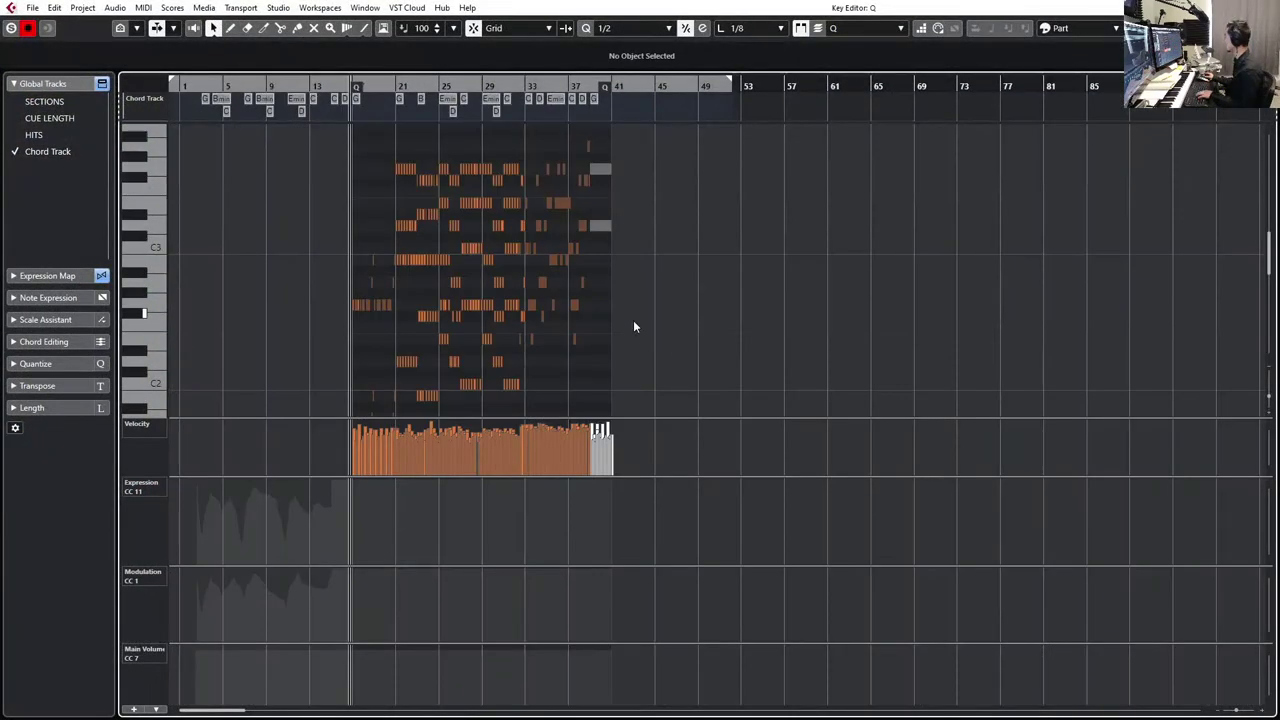
{"action": "key", "text": "h"}
{"action": "key", "text": "h"}
{"action": "key", "text": "h"}
{"action": "key", "text": "h"}
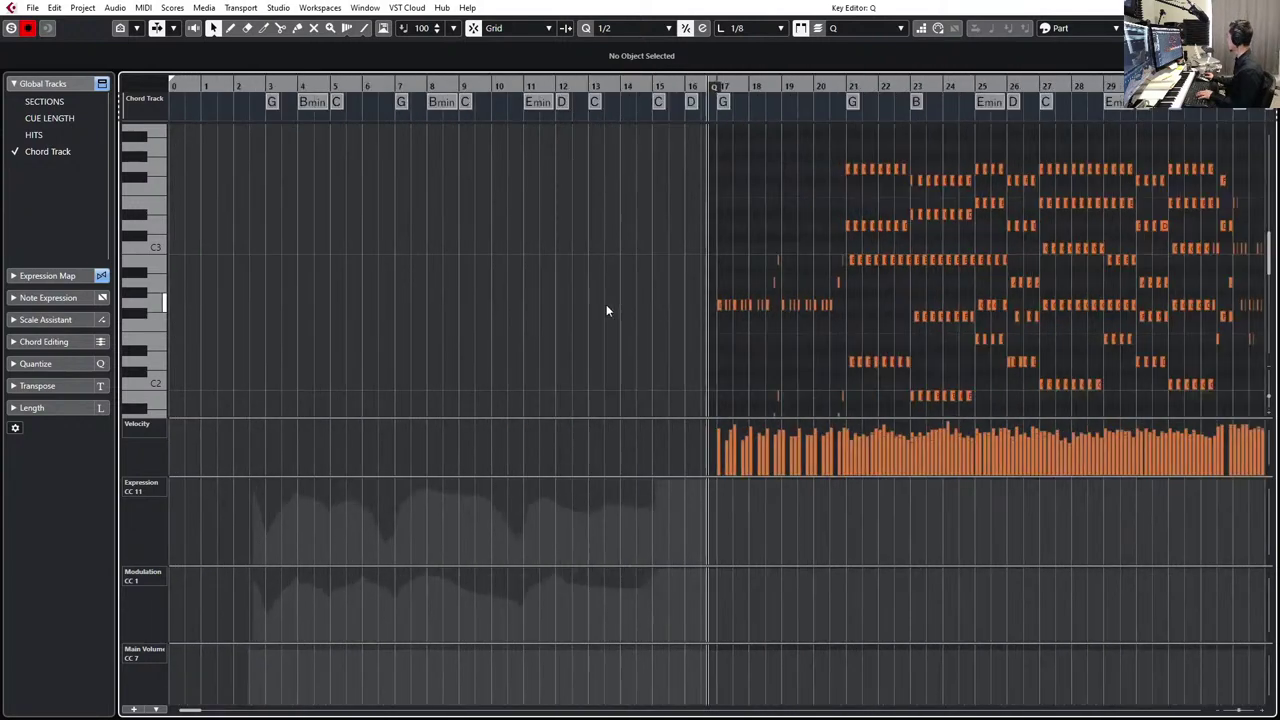
{"action": "scroll", "coordinate": [614, 320], "scroll_direction": "right", "scroll_amount": 5}
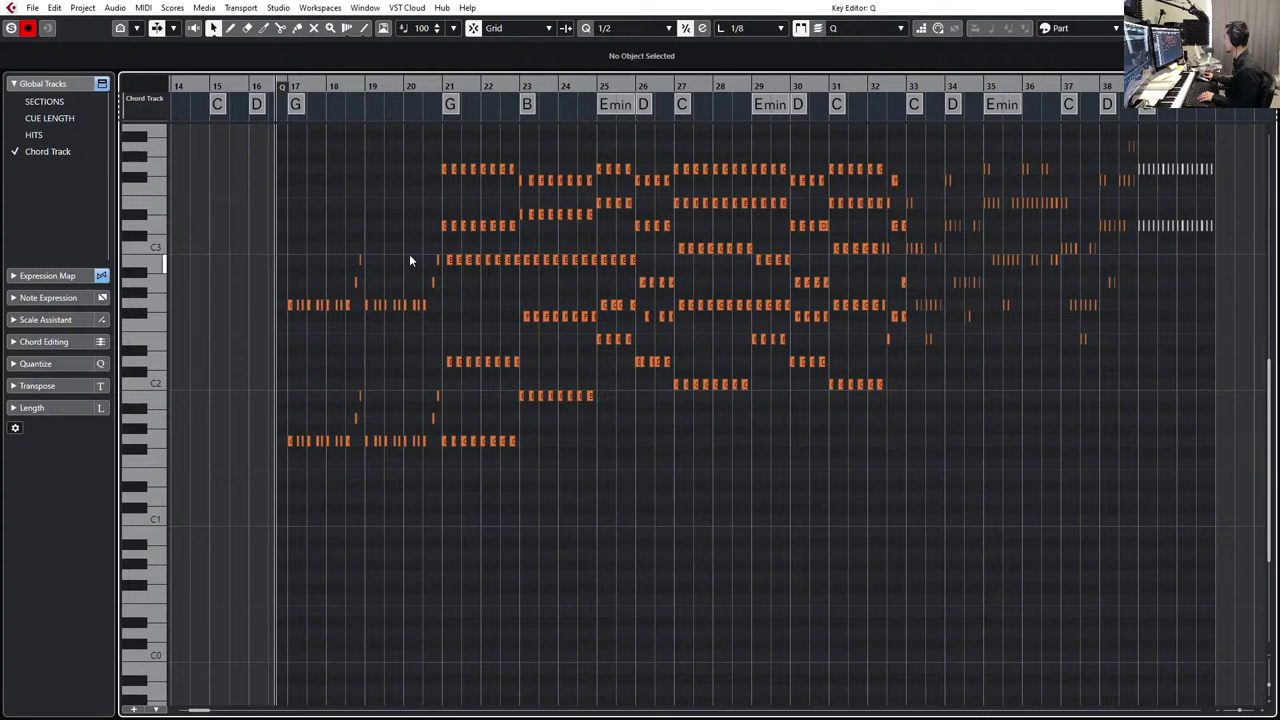
{"action": "left_click_drag", "start_coordinate": [441, 149], "coordinate": [890, 258]}
{"action": "key", "text": "Delete"}
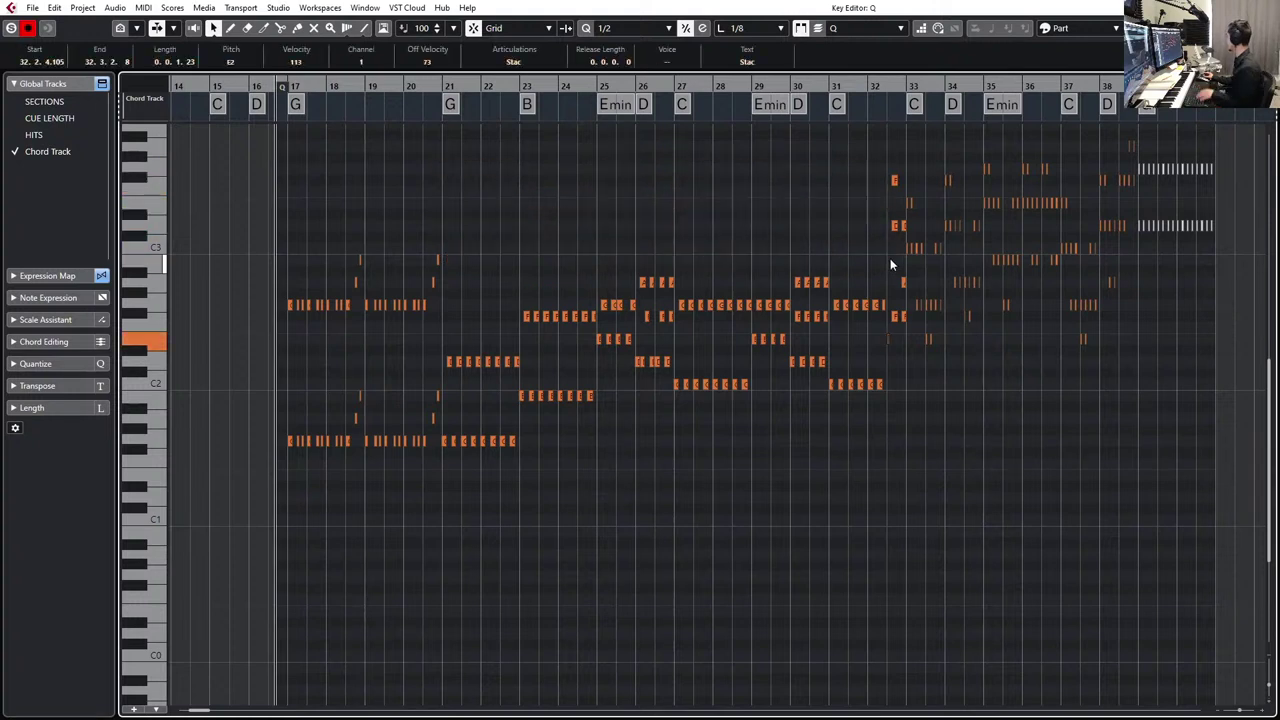
- Delete the A2 notes in bars 26 and 30 and the topmost notes from bar 32 to the end of the low strings part
{"action": "left_click_drag", "start_coordinate": [635, 273], "coordinate": [689, 289]}
{"action": "key", "text": "Delete"}
{"action": "left_click_drag", "start_coordinate": [737, 272], "coordinate": [840, 286]}
{"action": "key", "text": "Delete"}
{"action": "left_click_drag", "start_coordinate": [840, 180], "coordinate": [1159, 148]}
{"action": "key", "text": "Delete"}
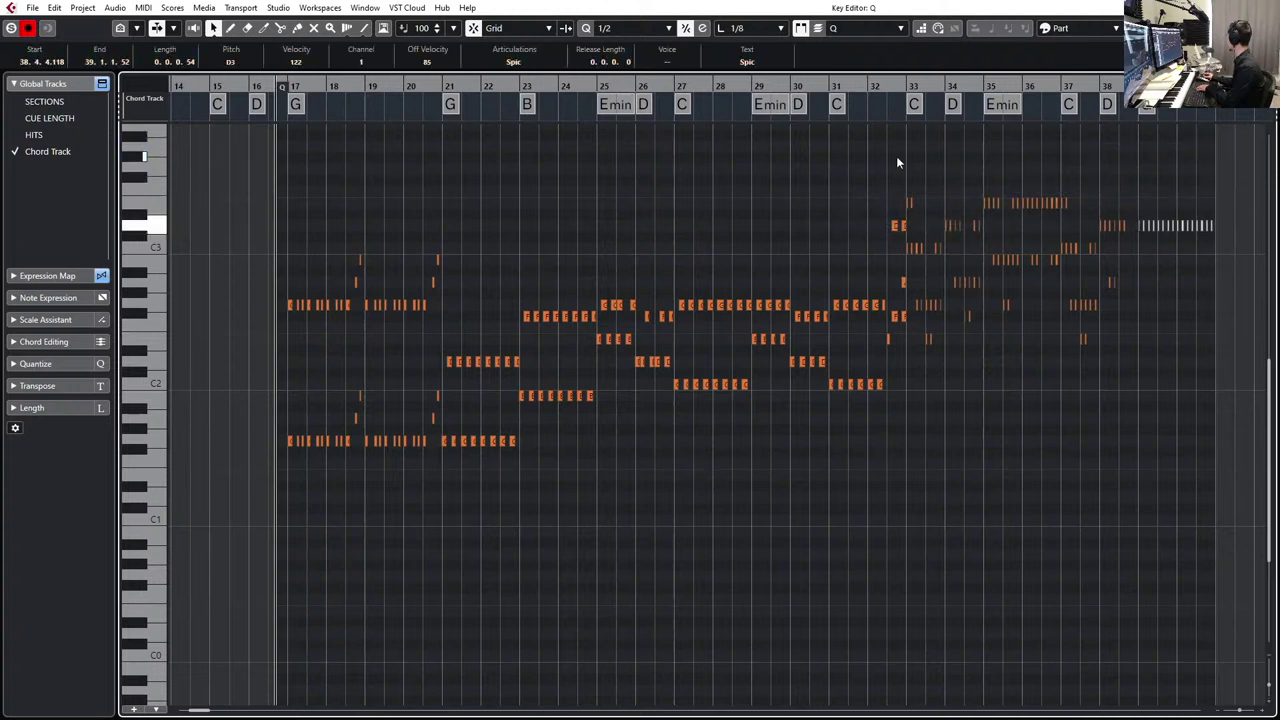
- Play back the remaining low strings notes from bar 32 to 37 to check their voicing, and reopen the part
{"action": "left_click_drag", "start_coordinate": [871, 180], "coordinate": [998, 252]}
{"action": "scroll", "coordinate": [998, 253], "scroll_direction": "right", "scroll_amount": 3}
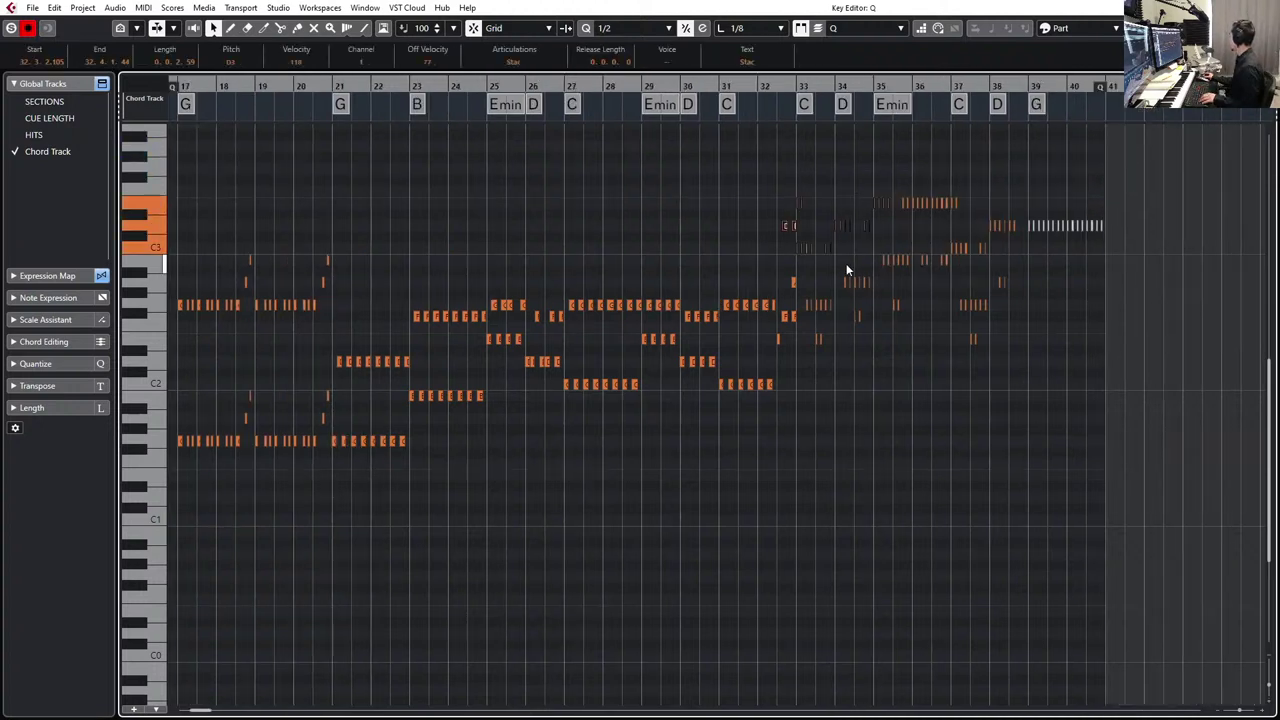
{"action": "key", "text": "space"}
{"action": "scroll", "coordinate": [801, 304], "scroll_direction": "up", "scroll_amount": 3}
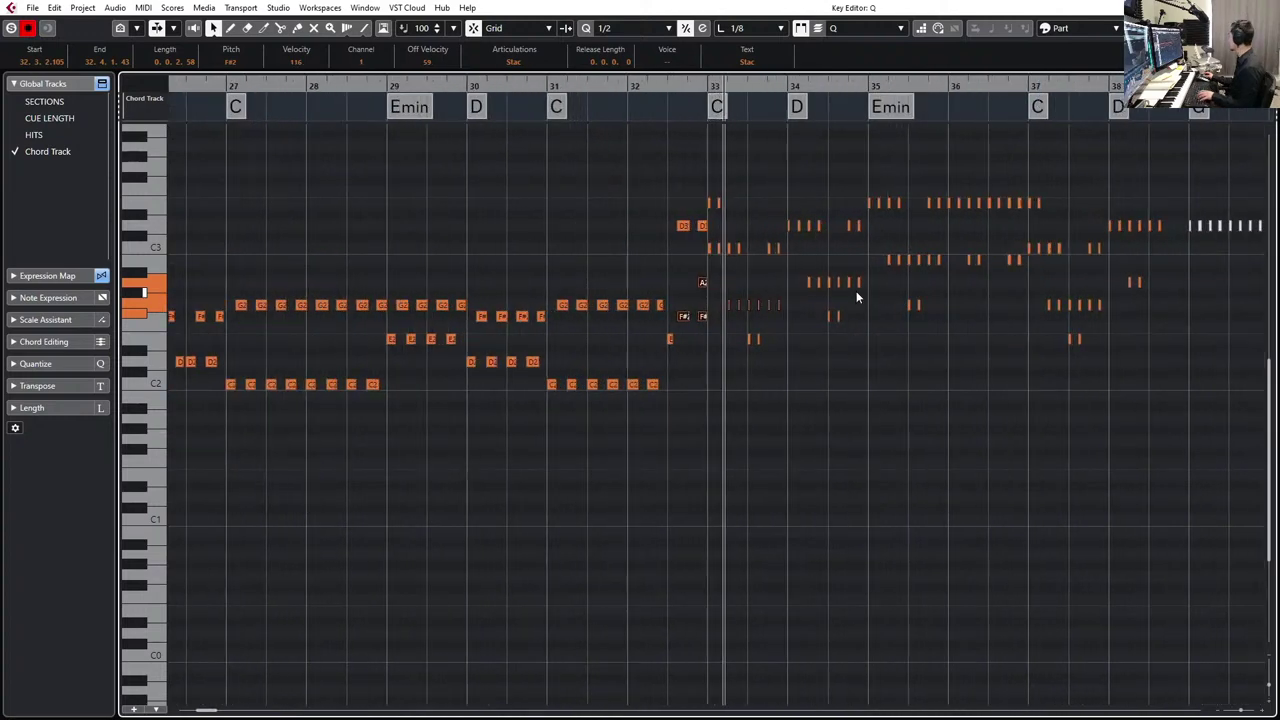
{"action": "scroll", "coordinate": [856, 296], "scroll_direction": "right", "scroll_amount": 2}
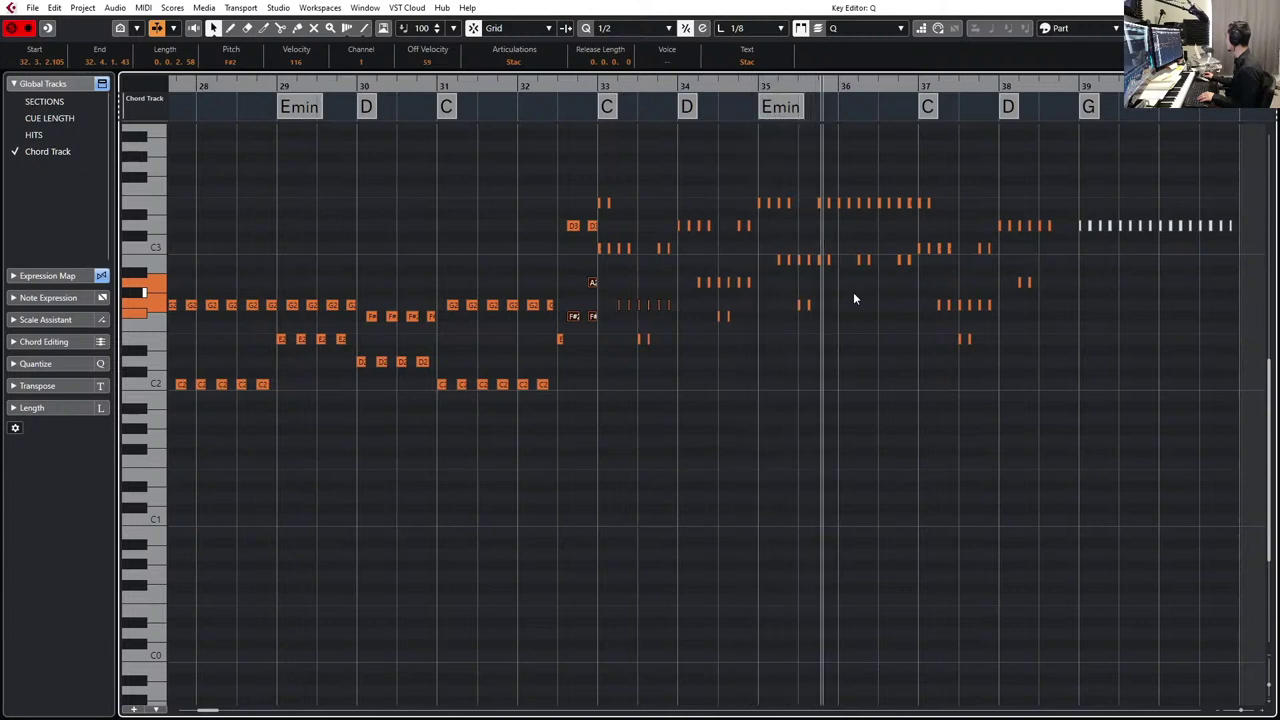
{"action": "scroll", "coordinate": [853, 292], "scroll_direction": "up", "scroll_amount": 5}
{"action": "scroll", "coordinate": [857, 280], "scroll_direction": "down", "scroll_amount": 3}
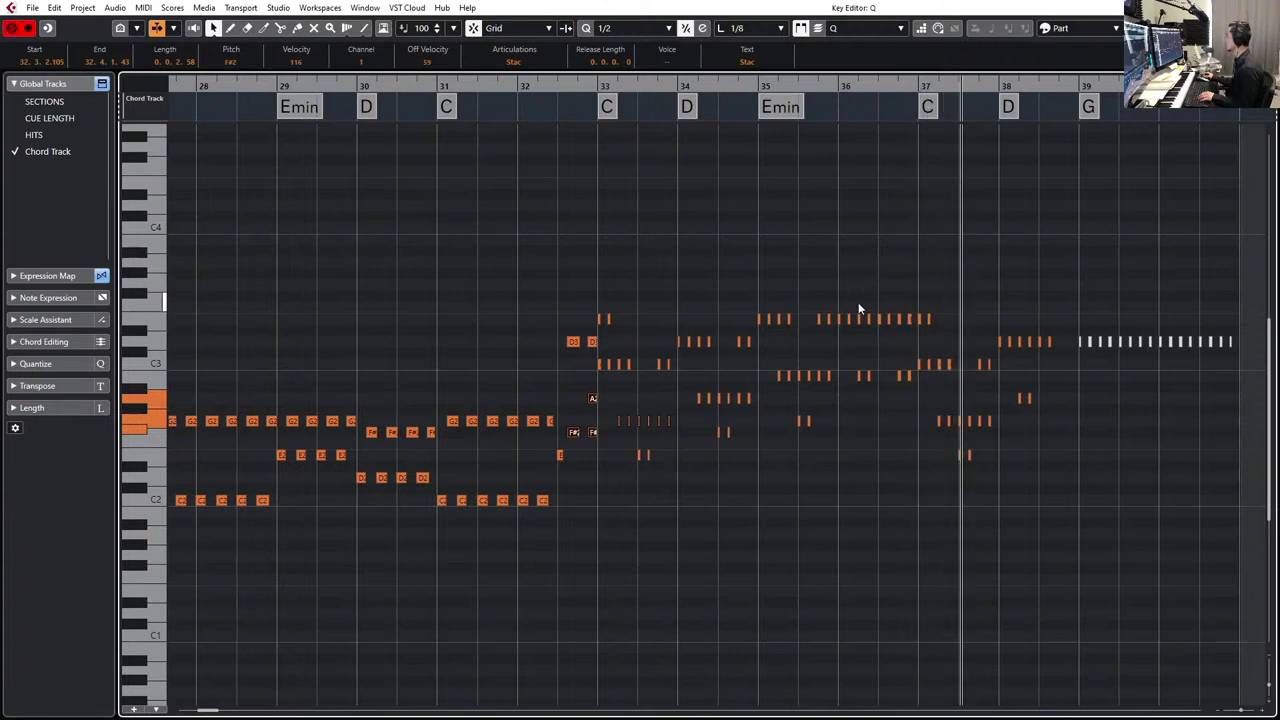
{"action": "key", "text": "space"}
{"action": "key", "text": "Escape"}
{"action": "double_click", "coordinate": [760, 426]}
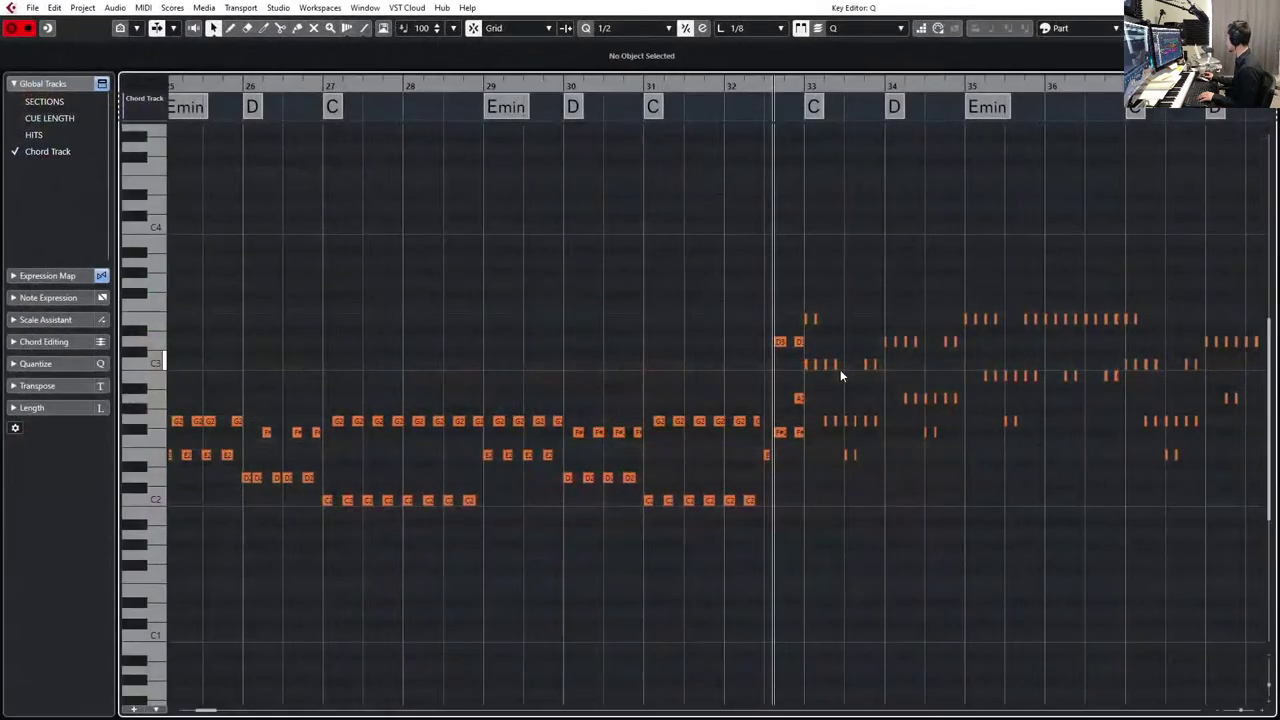
- Delete the D3 notes from bar 39 to the end of the low strings part
{"action": "scroll", "coordinate": [840, 369], "scroll_direction": "right", "scroll_amount": 5}
{"action": "left_click_drag", "start_coordinate": [1128, 262], "coordinate": [948, 372]}
{"action": "key", "text": "Delete"}
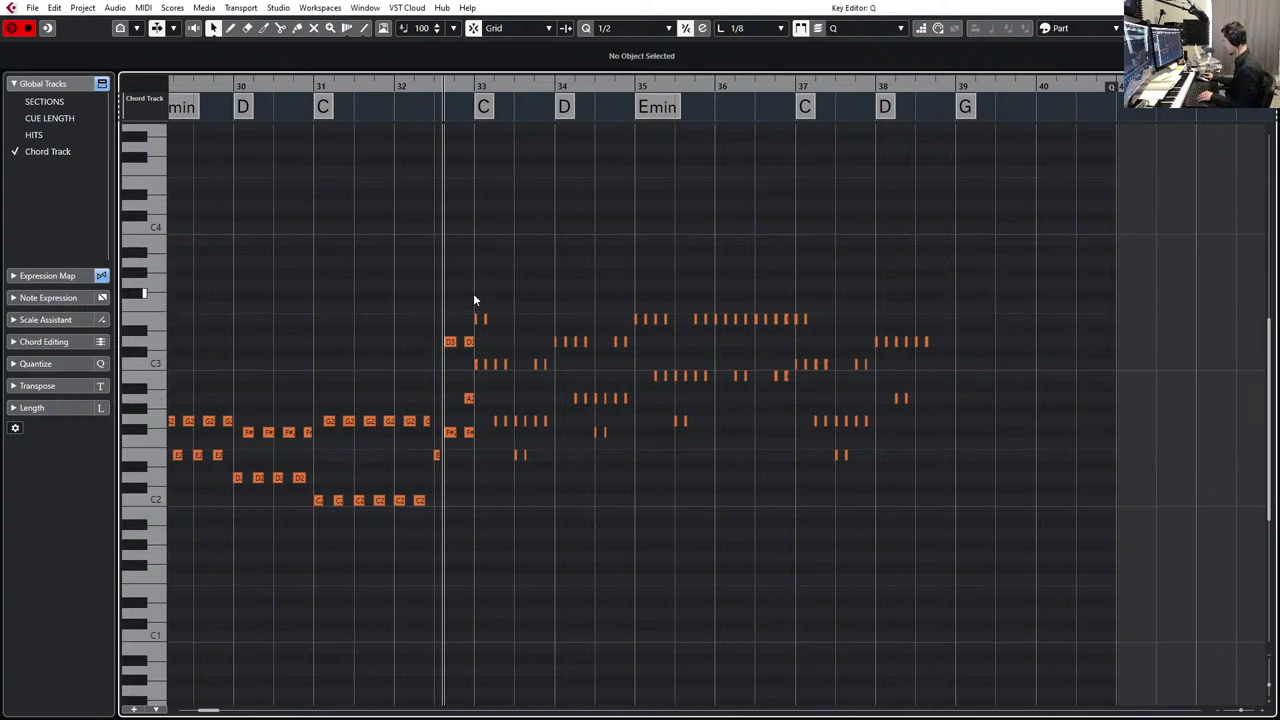
- Play back the low strings from the middle of bar 32 into bar 33 to check the voicing around the E2 note
{"action": "key", "text": "space"}
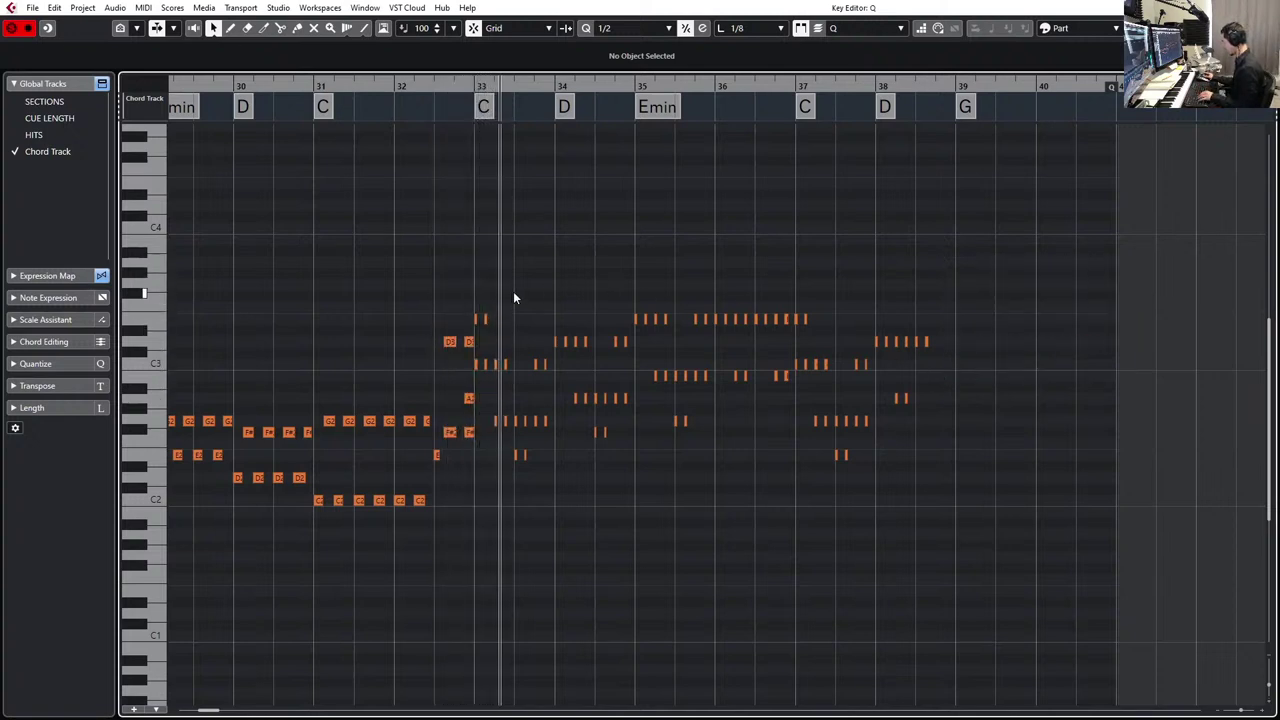
{"action": "key", "text": "space"}
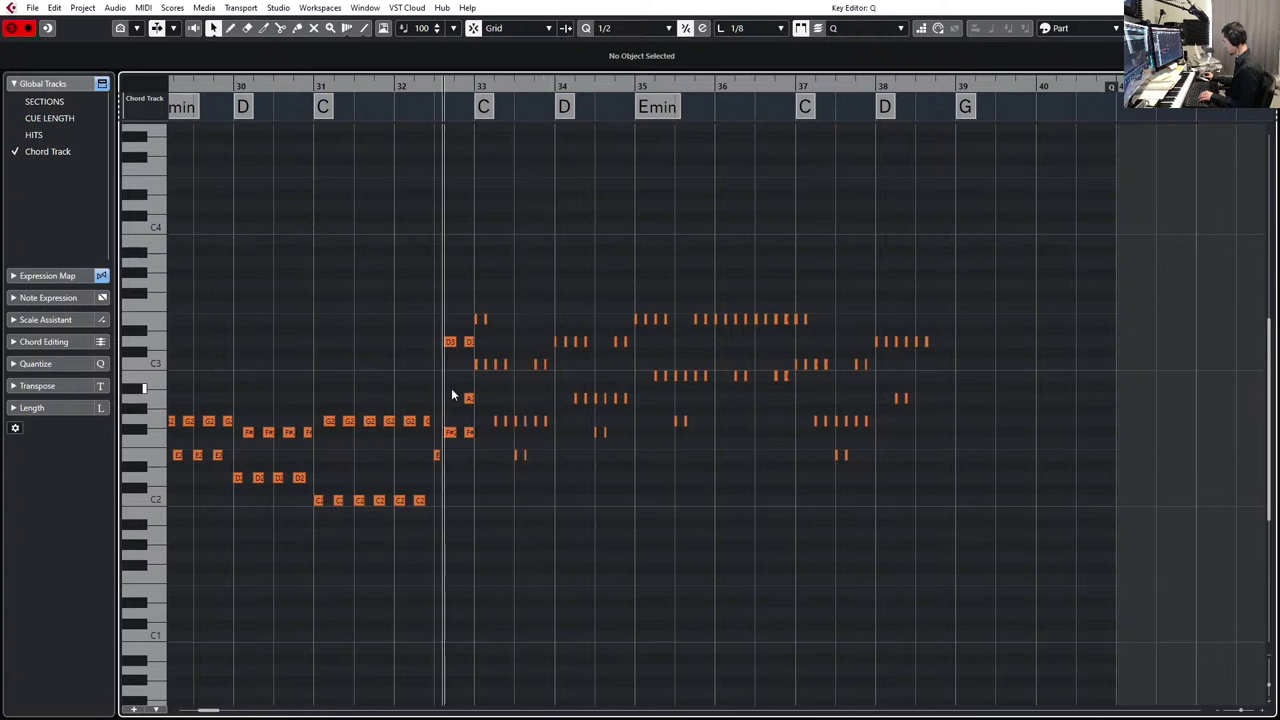
{"action": "left_click", "coordinate": [436, 455]}
{"action": "key", "text": "space"}
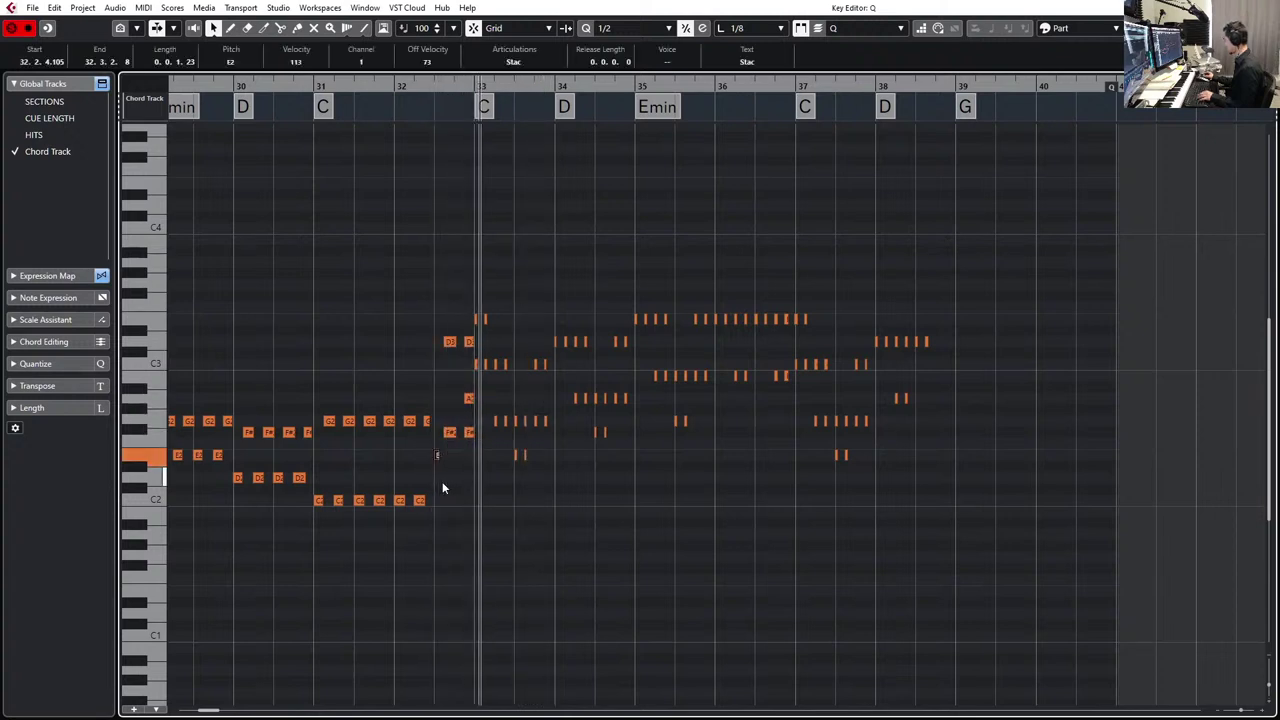
{"action": "key", "text": "space"}
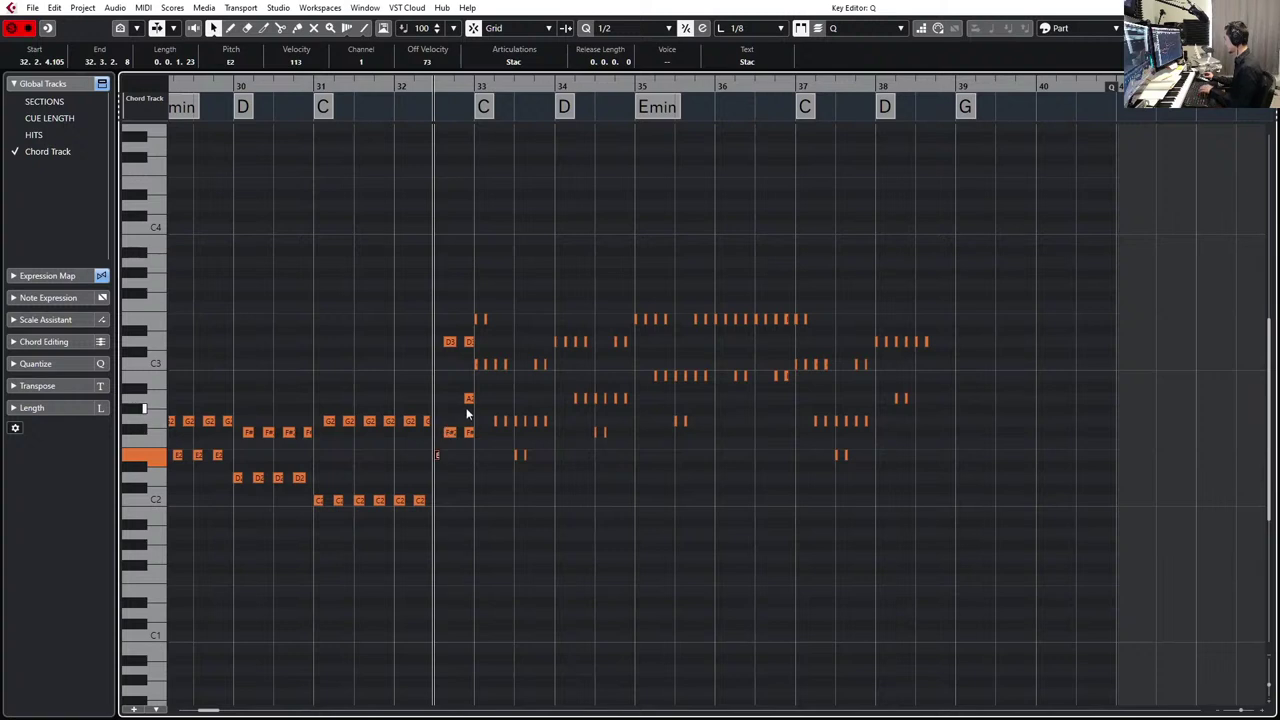
- Try deleting the upper notes between the middle of bar 32 and bar 33, and undo the recent deletions
{"action": "left_click_drag", "start_coordinate": [414, 308], "coordinate": [532, 402]}
{"action": "key", "text": "Delete"}
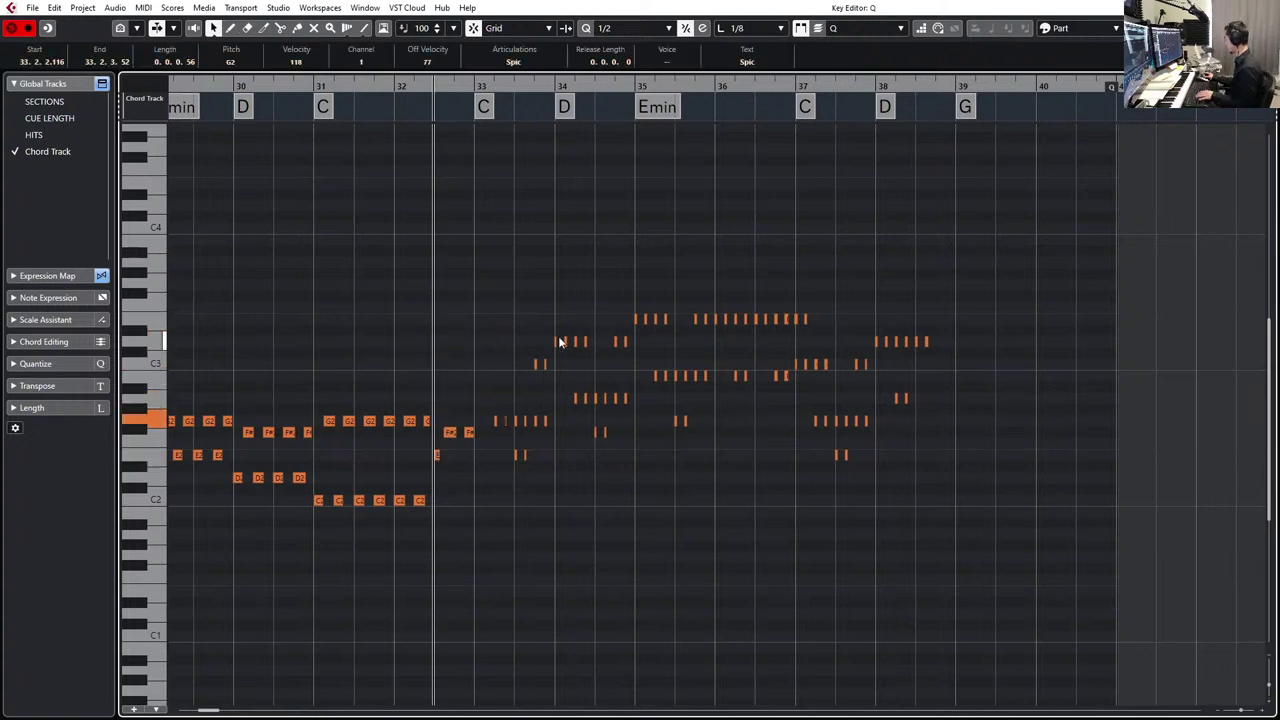
{"action": "key", "text": "space"}
{"action": "key", "text": "space"}
{"action": "key", "text": "ctrl+z"}
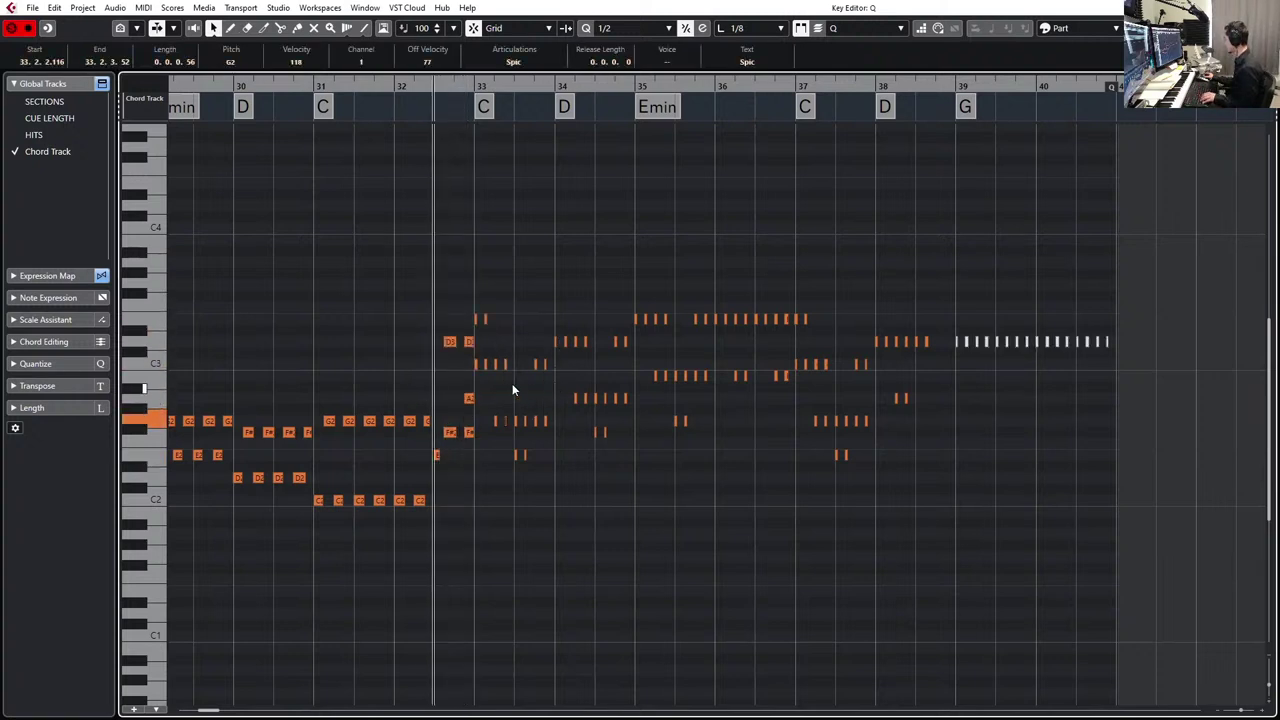
- Delete the notes above G2 from the second half of bar 32 through the first half of bar 33
{"action": "left_click_drag", "start_coordinate": [397, 305], "coordinate": [445, 335]}
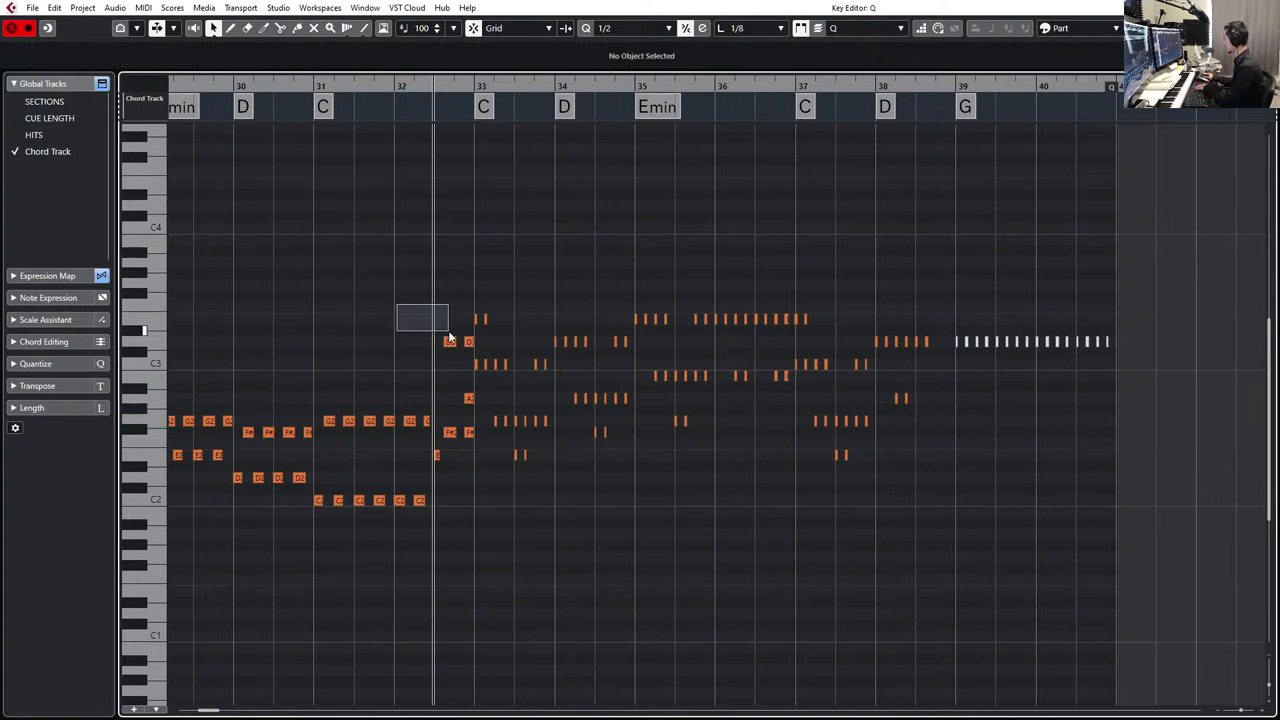
{"action": "left_click_drag", "start_coordinate": [528, 373], "coordinate": [514, 396]}
{"action": "key", "text": "Delete"}
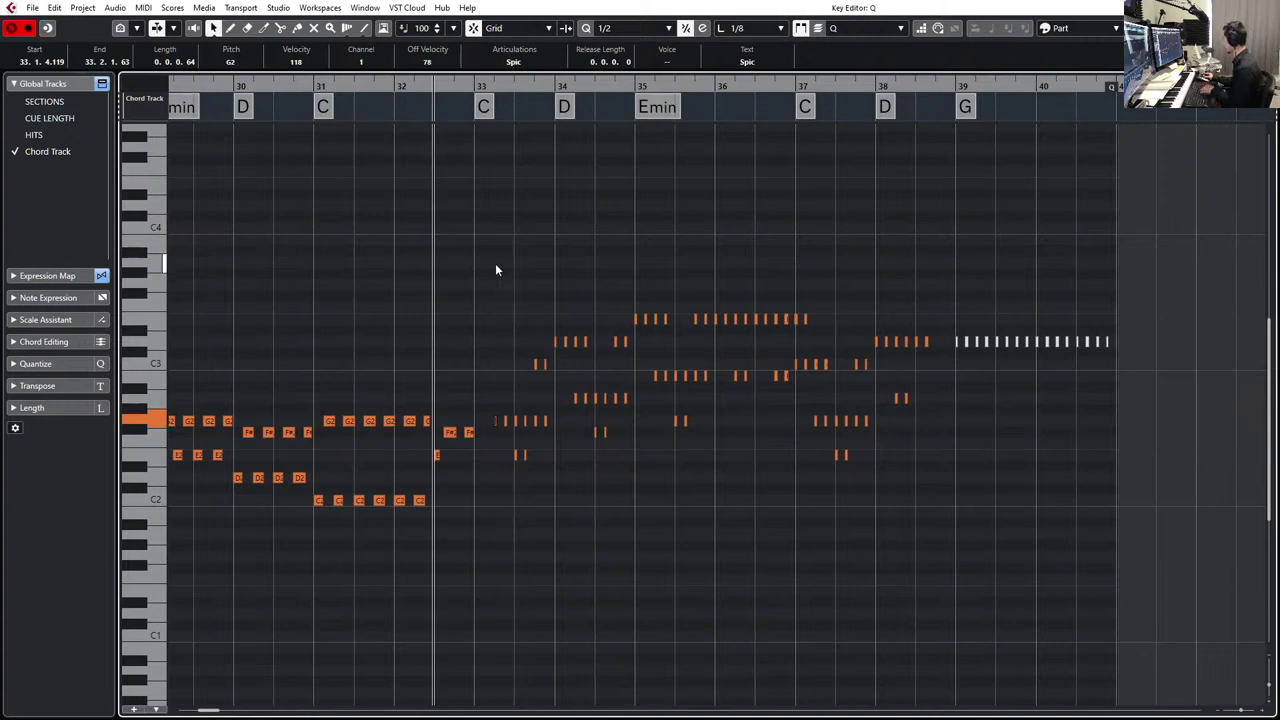
- Open the JAEG Strings Hi part, play it through to bar 36 for comparison, and return to the project
{"action": "key", "text": "Return"}
{"action": "left_click", "coordinate": [662, 396]}
{"action": "key", "text": "Return"}
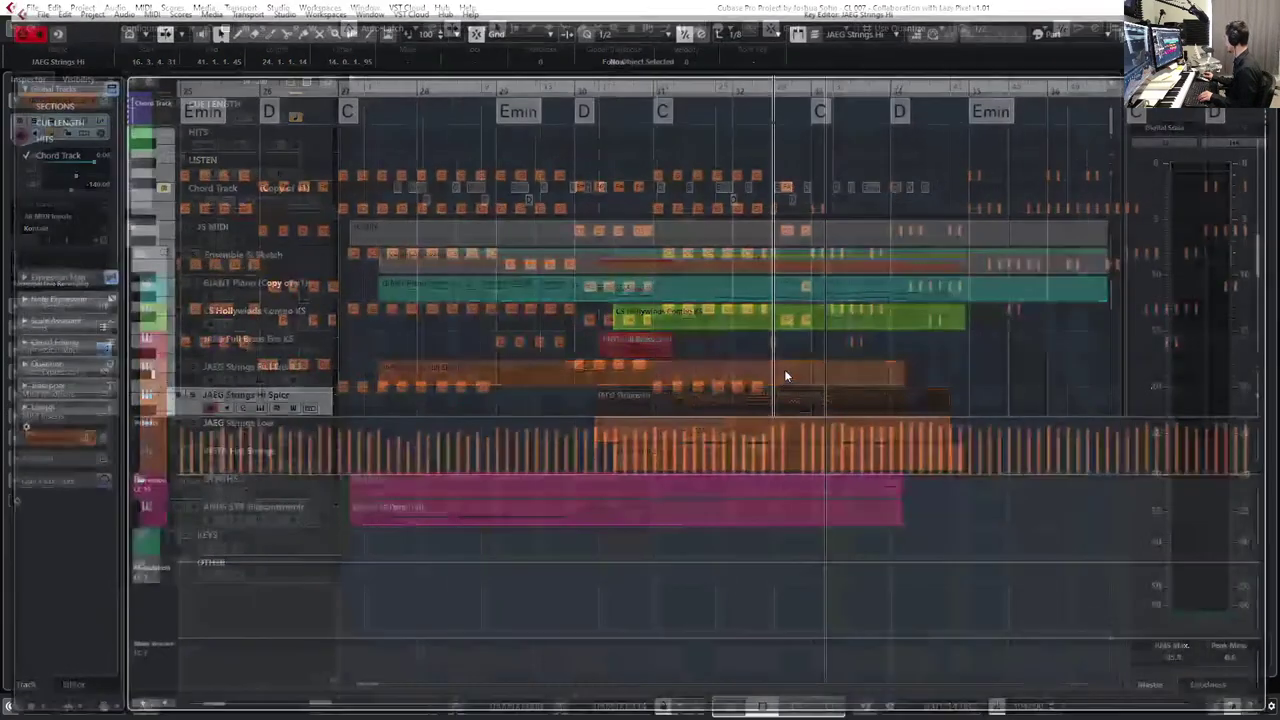
{"action": "key", "text": "space"}
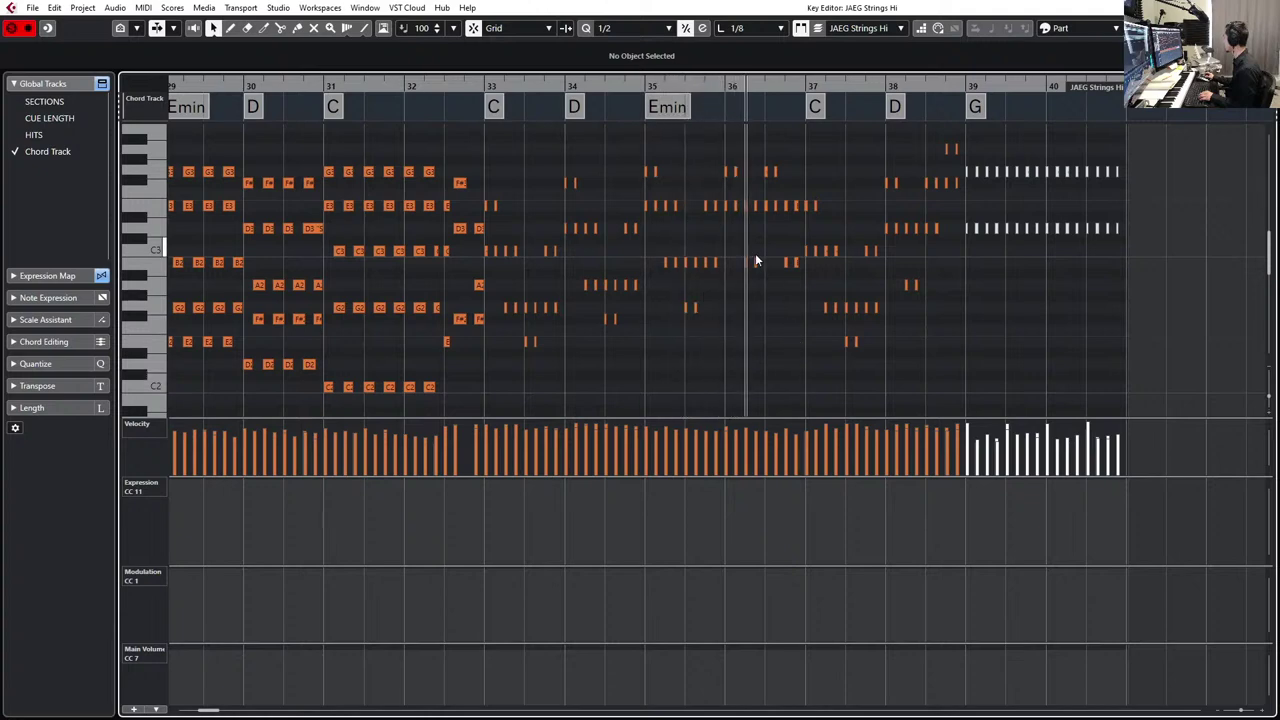
{"action": "key", "text": "space"}
{"action": "key", "text": "ctrl+e"}
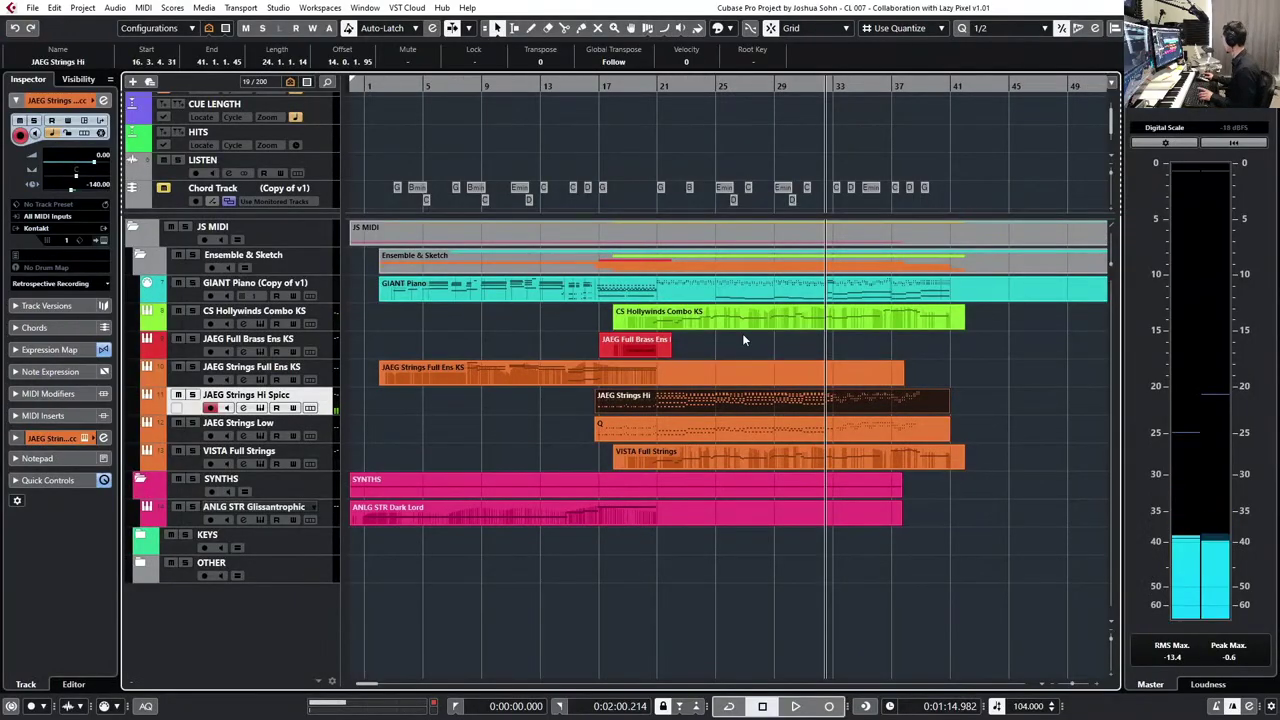
- Delete all notes from bar 33 to the end of the JAEG Strings Low part and return to the project
{"action": "left_click", "coordinate": [780, 430]}
{"action": "key", "text": "ctrl+e"}
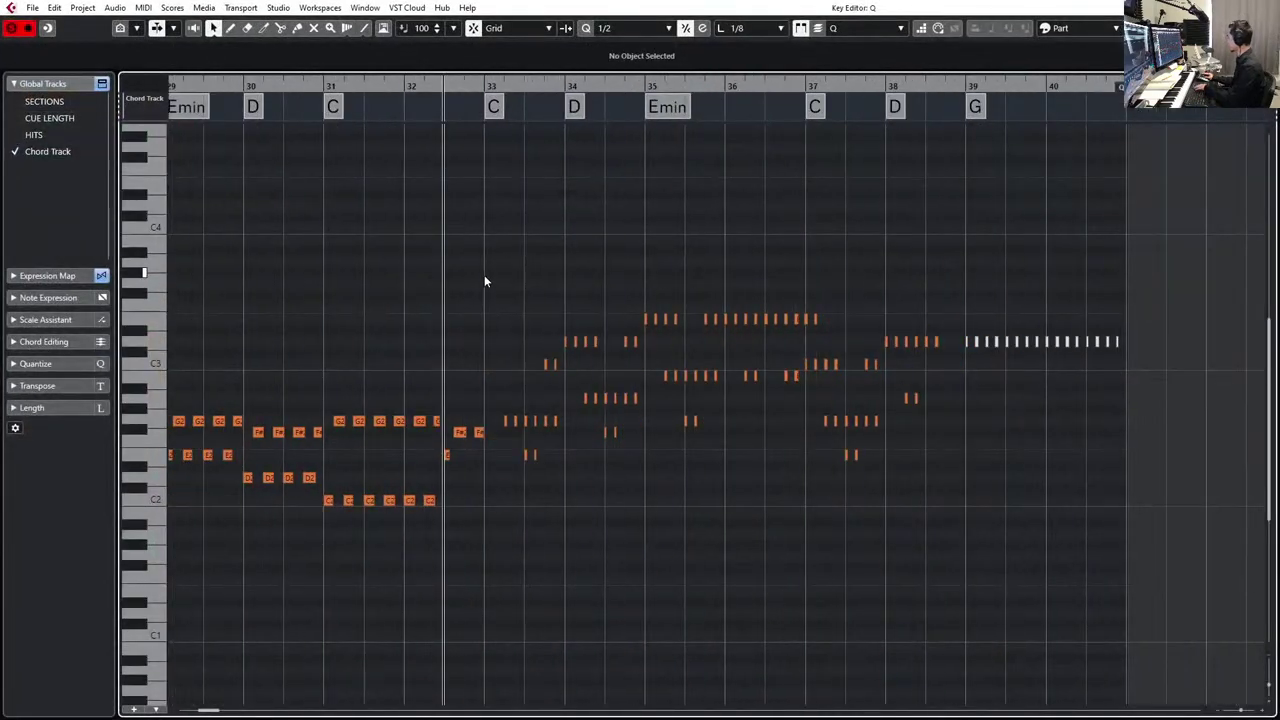
{"action": "left_click_drag", "start_coordinate": [501, 267], "coordinate": [1072, 492]}
{"action": "key", "text": "Delete"}
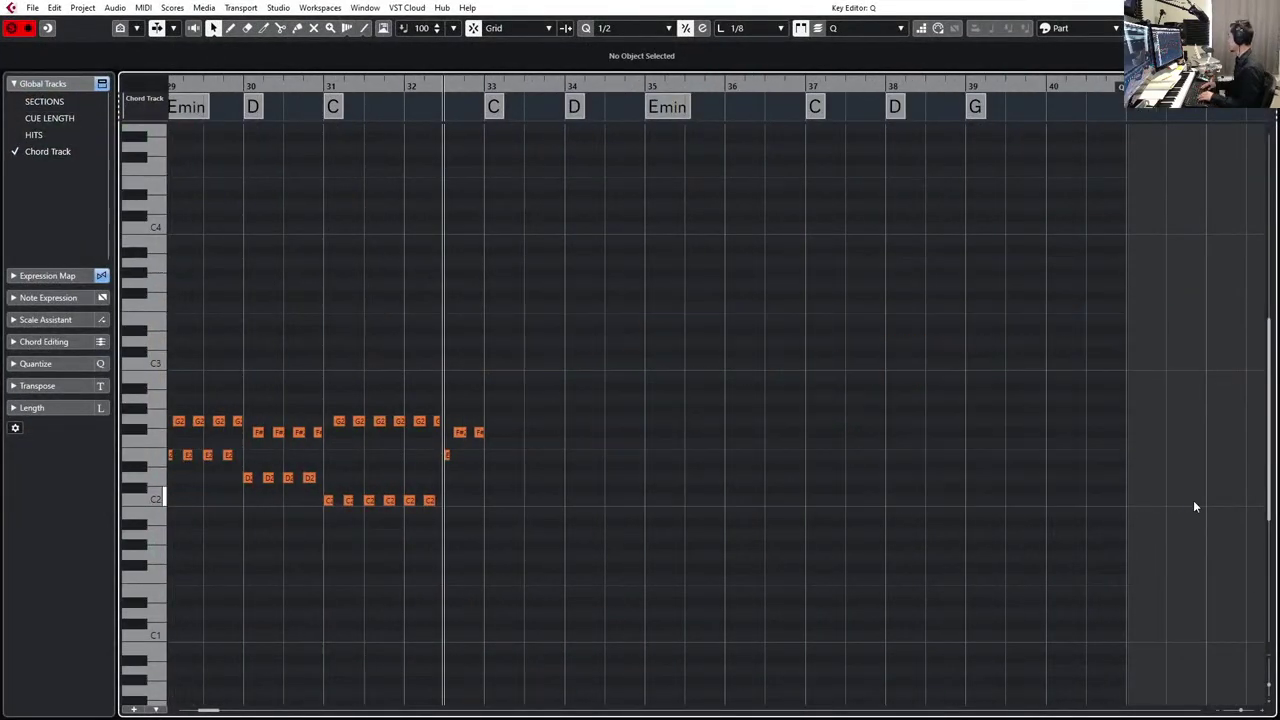
{"action": "key", "text": "ctrl+e"}
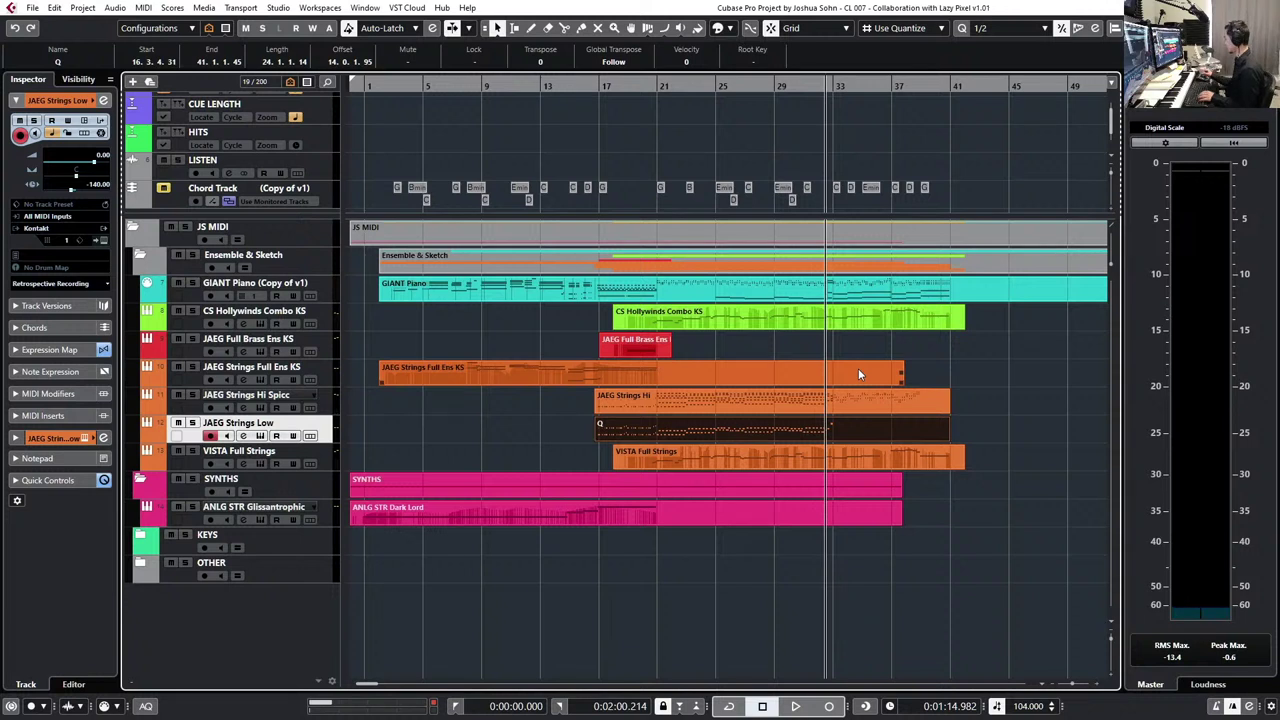
- Record long, low octave notes over bars 33 to 40 on the JAEG Strings Full Ens KS track
{"action": "left_click", "coordinate": [858, 374]}
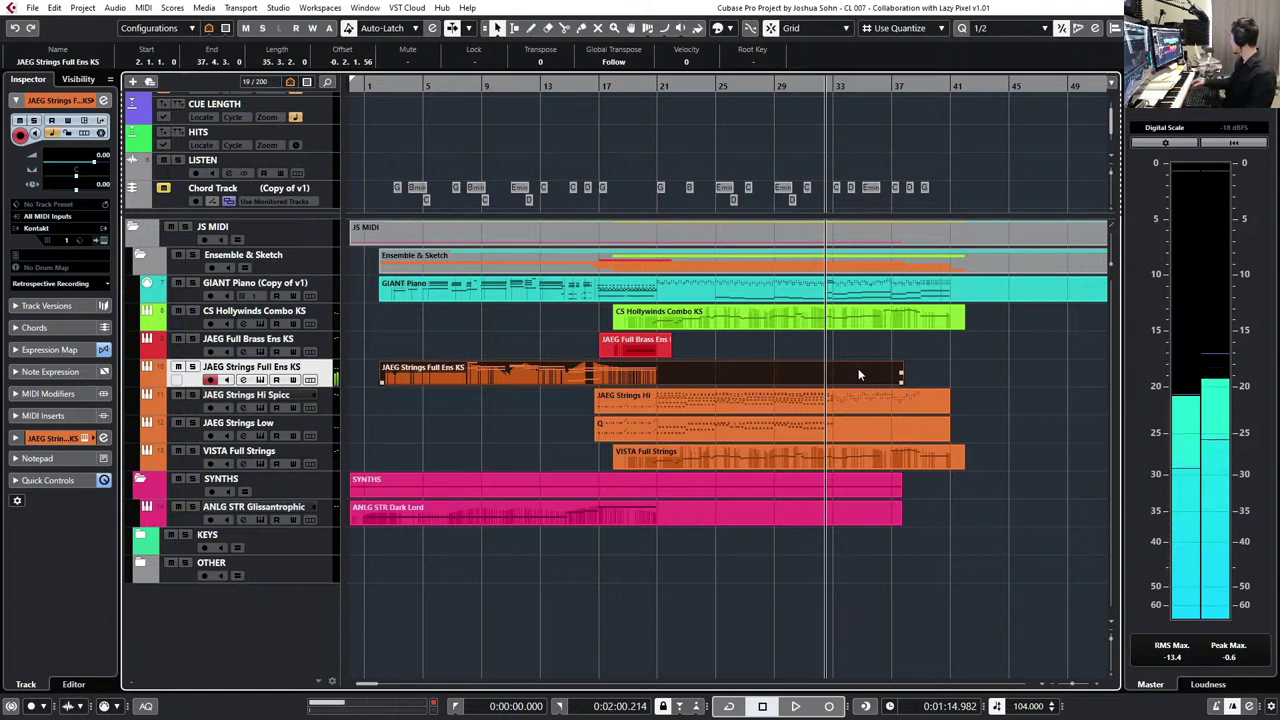
{"action": "key", "text": "KP_Multiply"}
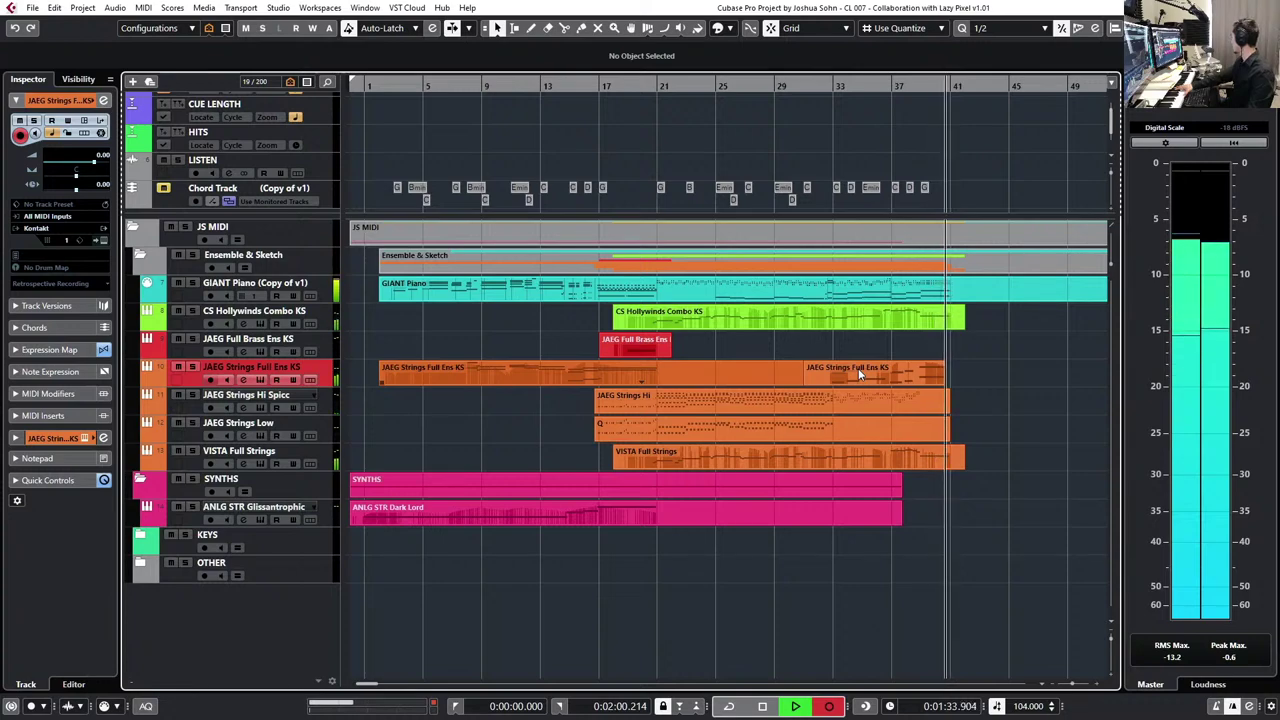
{"action": "key", "text": "space"}
- Open the newly recorded JAEG Strings Full Ens KS part and examine its notes and controller data up to bar 41
{"action": "double_click", "coordinate": [849, 377]}
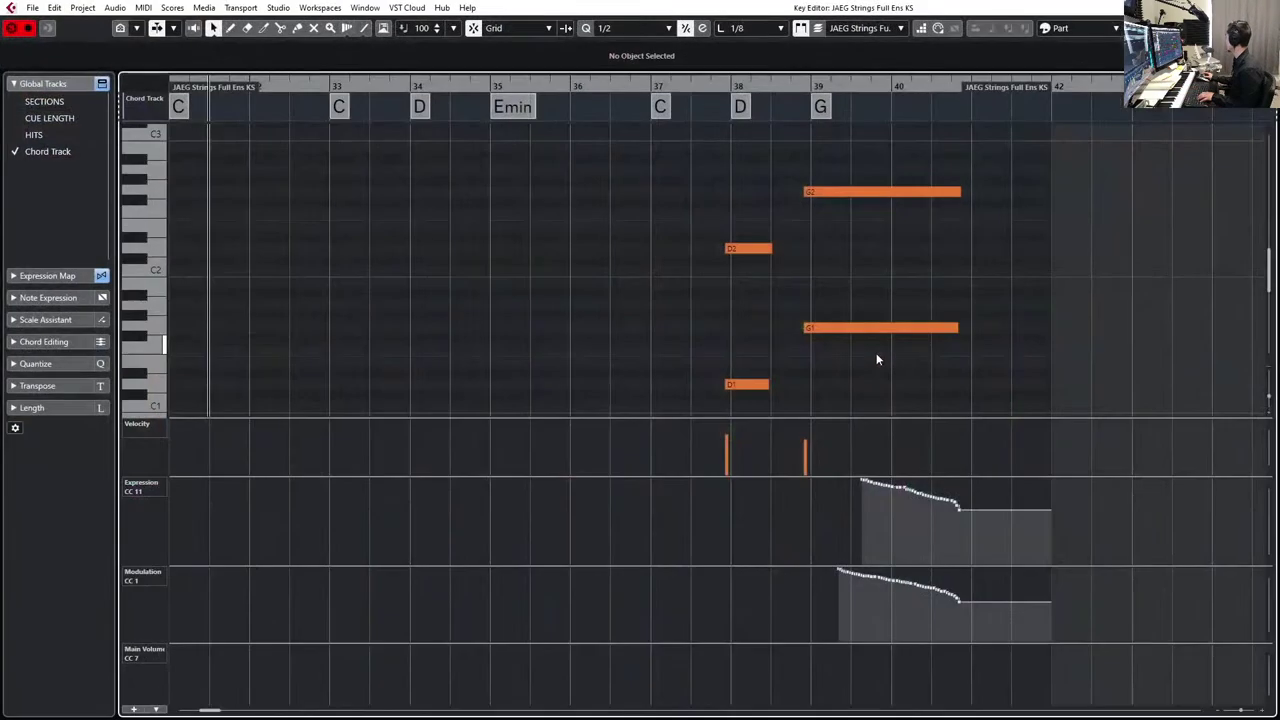
{"action": "left_click_drag", "start_coordinate": [818, 157], "coordinate": [600, 354]}
{"action": "scroll", "coordinate": [610, 350], "scroll_direction": "down", "scroll_amount": 3}
{"action": "key", "text": "g"}
{"action": "scroll", "coordinate": [612, 357], "scroll_direction": "up", "scroll_amount": 5}
{"action": "scroll", "coordinate": [612, 357], "scroll_direction": "right", "scroll_amount": 5}
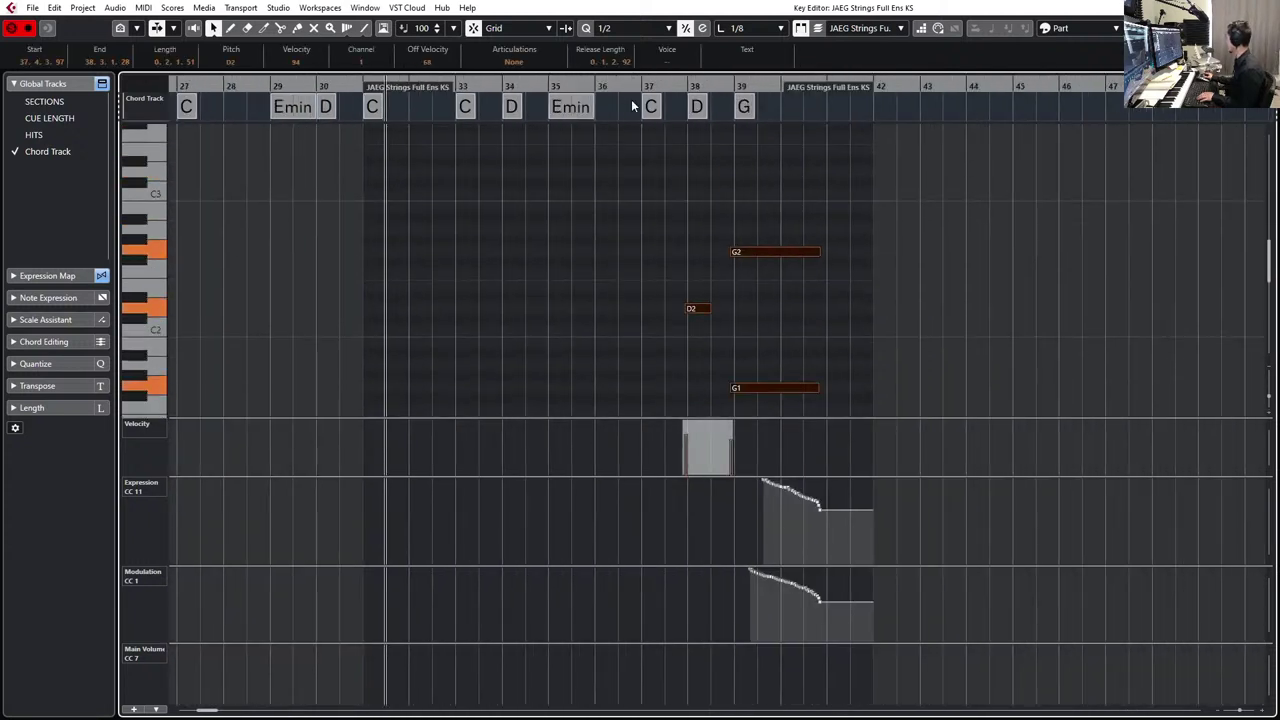
{"action": "left_click", "coordinate": [690, 266]}
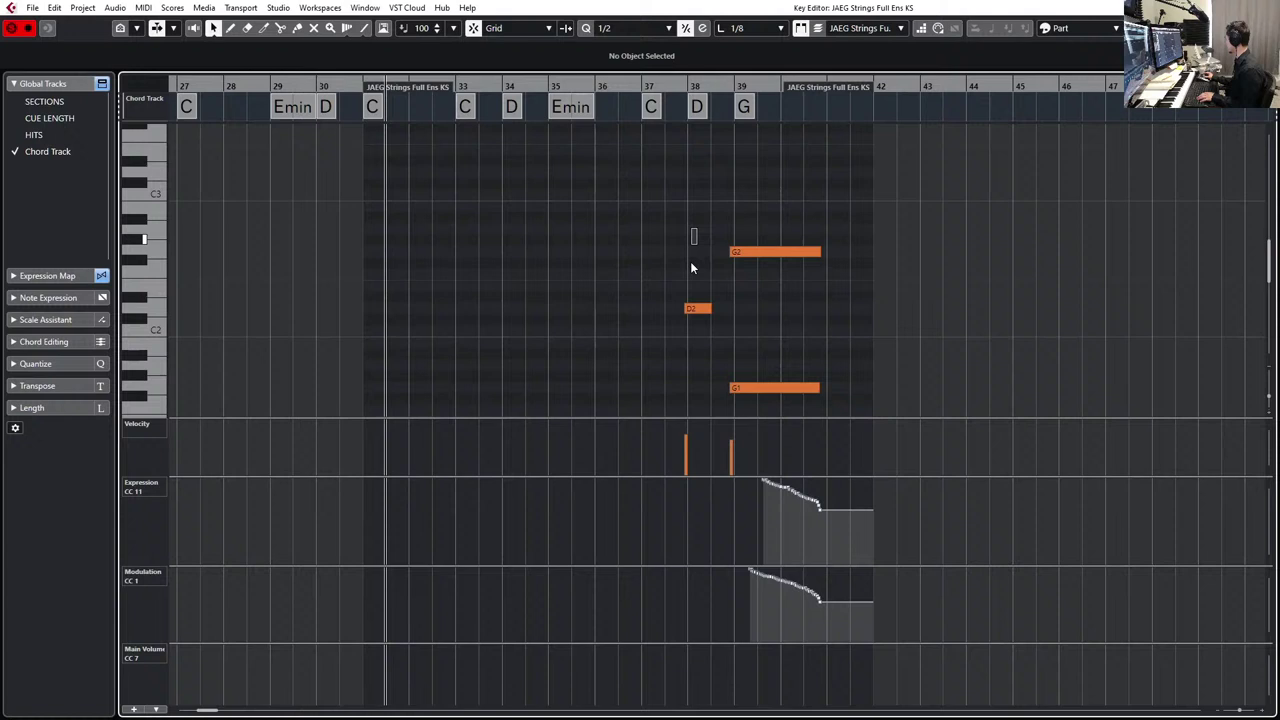
- Move the playhead back to about bar 31 and play the recorded strings from there to check them
{"action": "left_click", "coordinate": [572, 85]}
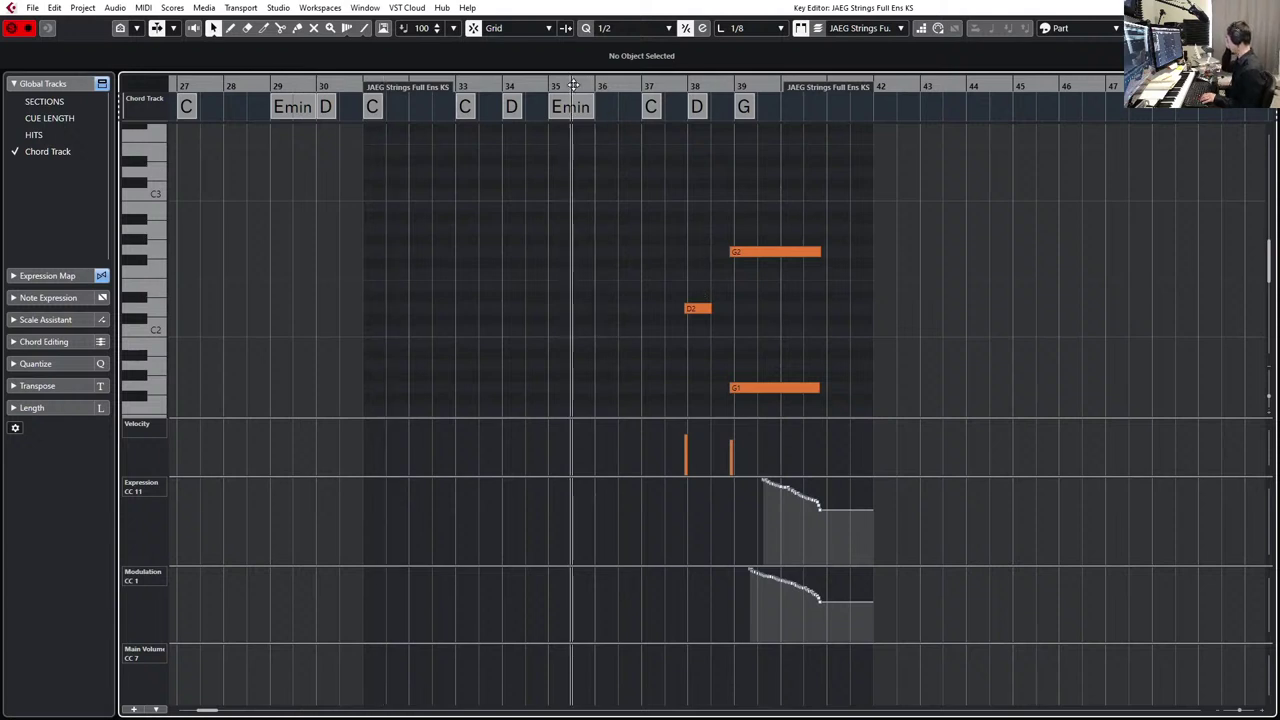
{"action": "key", "text": "KP_Subtract"}
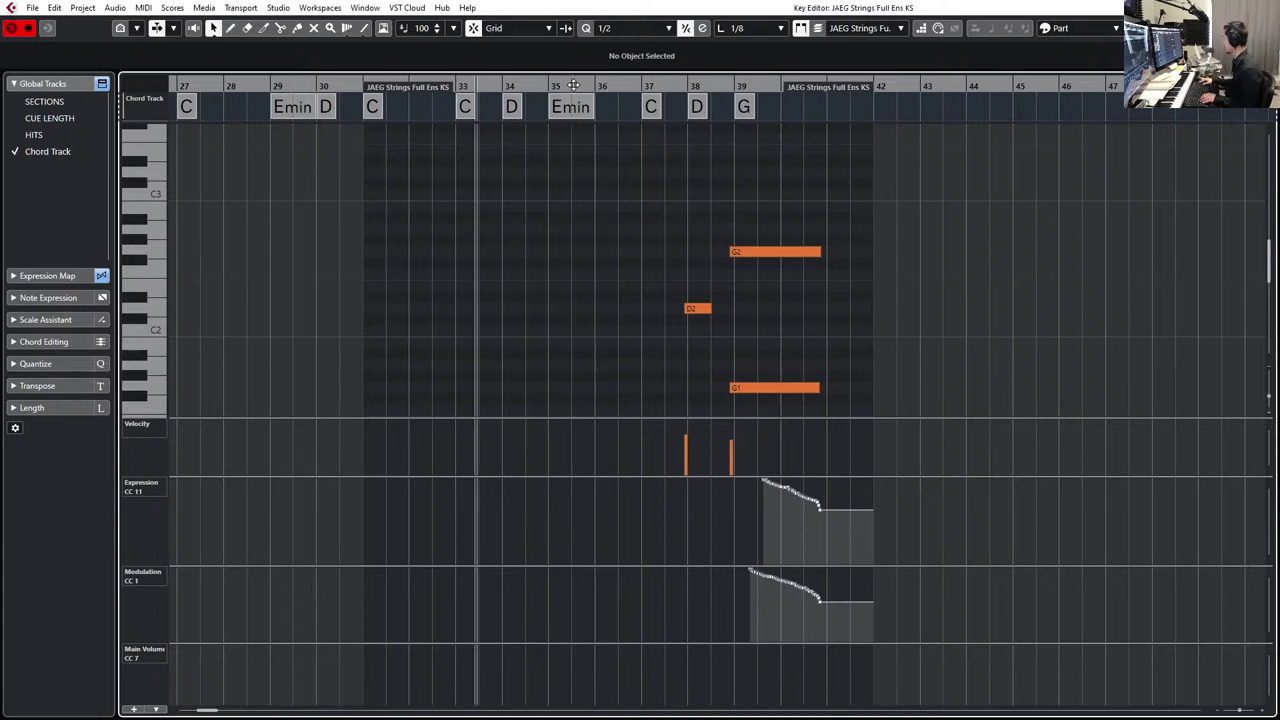
{"action": "key", "text": "space"}
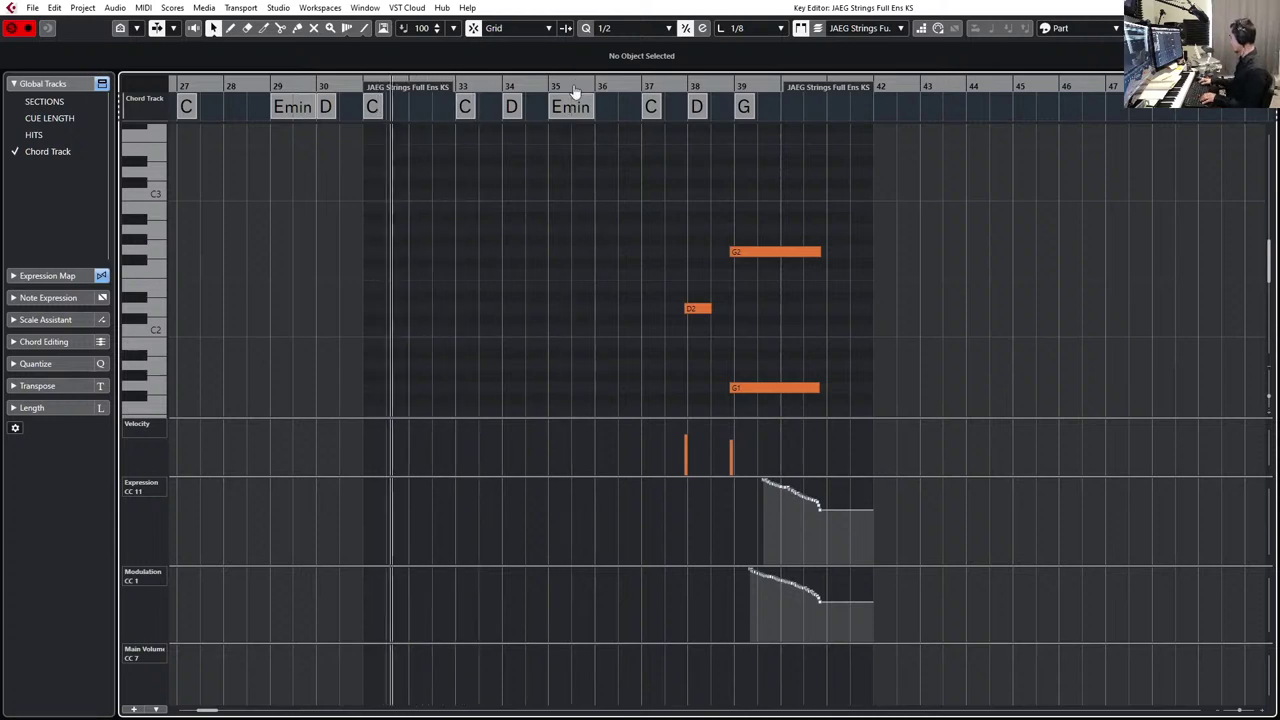
{"action": "key", "text": "space"}
{"action": "left_click_drag", "start_coordinate": [511, 171], "coordinate": [600, 244]}
{"action": "key", "text": "Escape"}
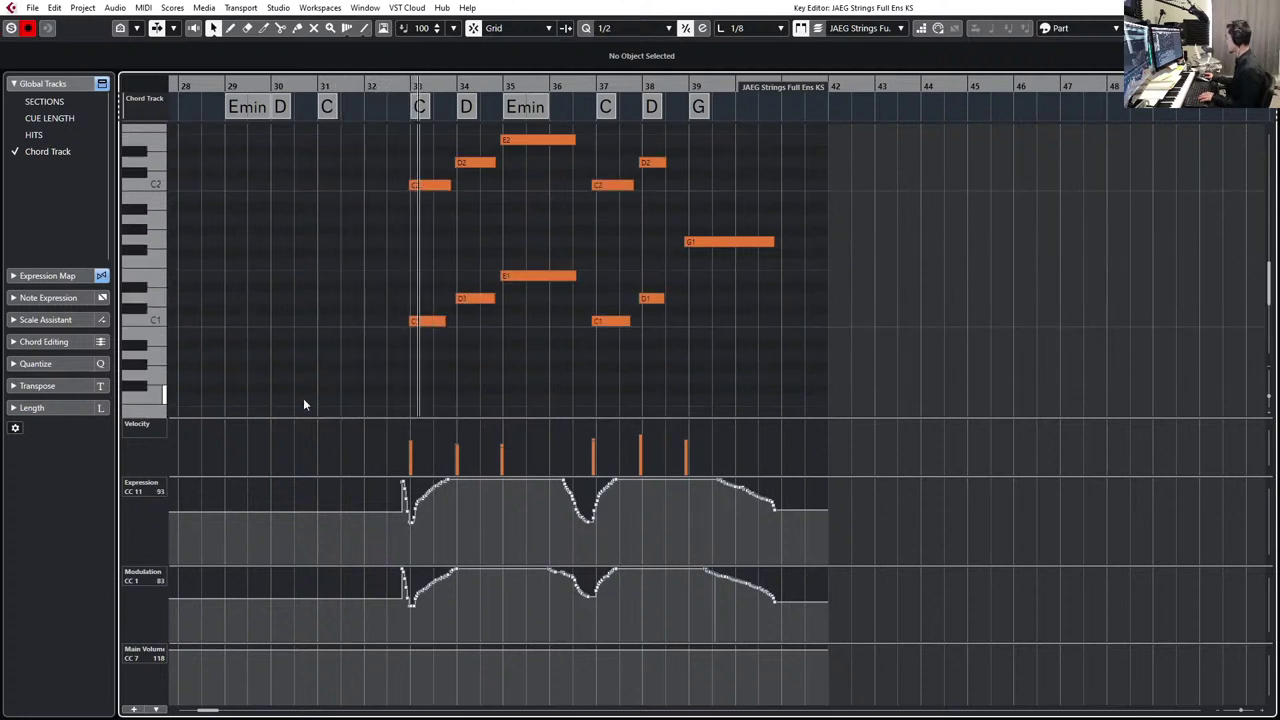
- Convert pedals to note length for all notes in the JAEG Strings Full Ens KS part and return to the project
{"action": "key", "text": "ctrl+a"}
{"action": "left_click", "coordinate": [45, 407]}
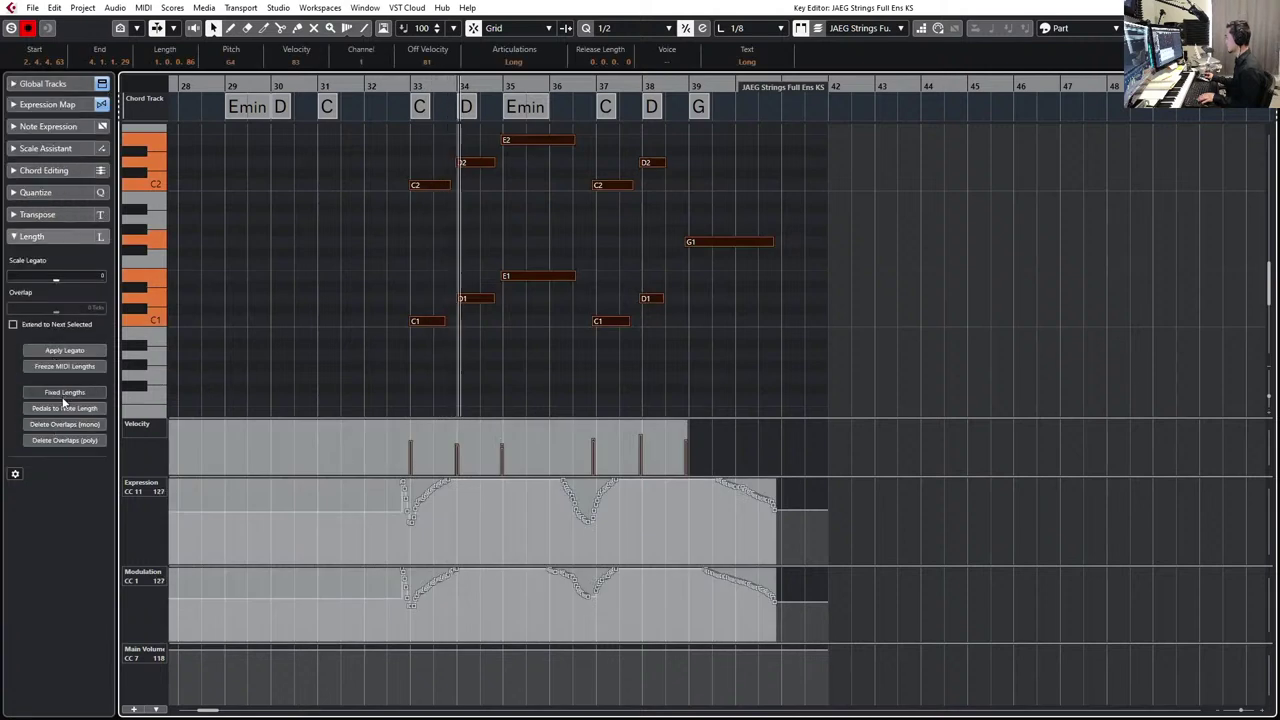
{"action": "left_click", "coordinate": [64, 407]}
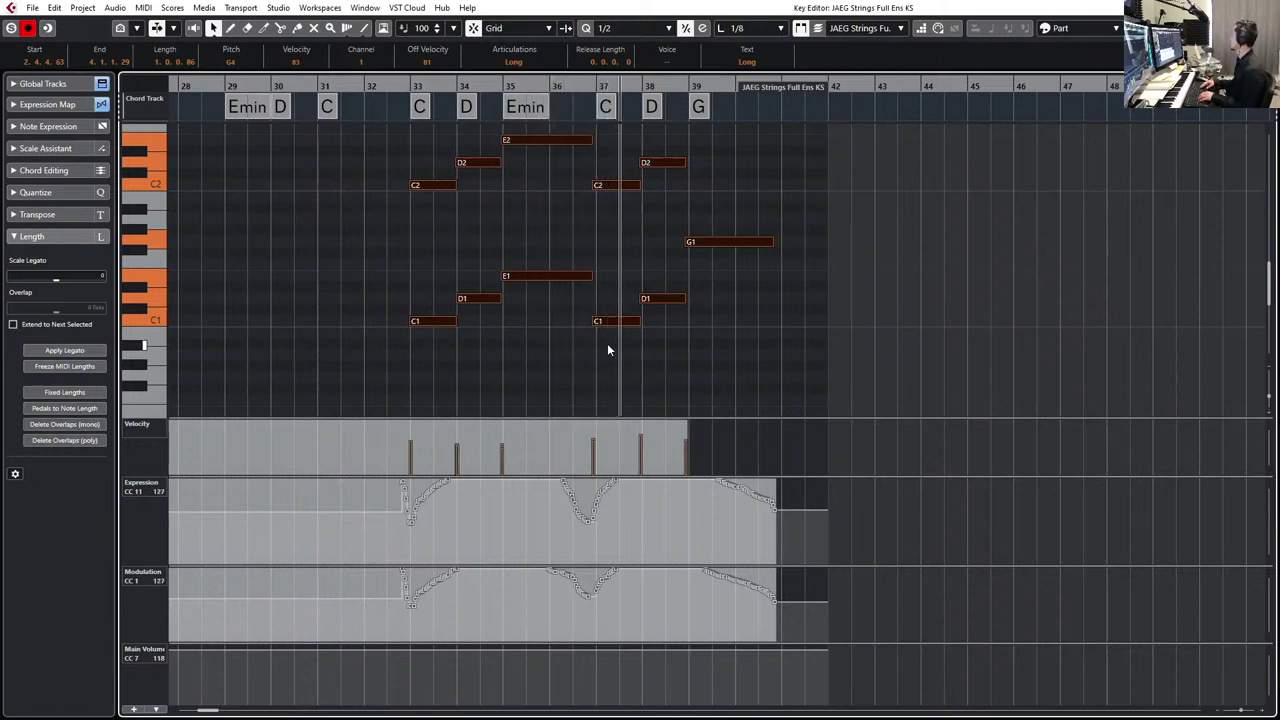
{"action": "key", "text": "Return"}
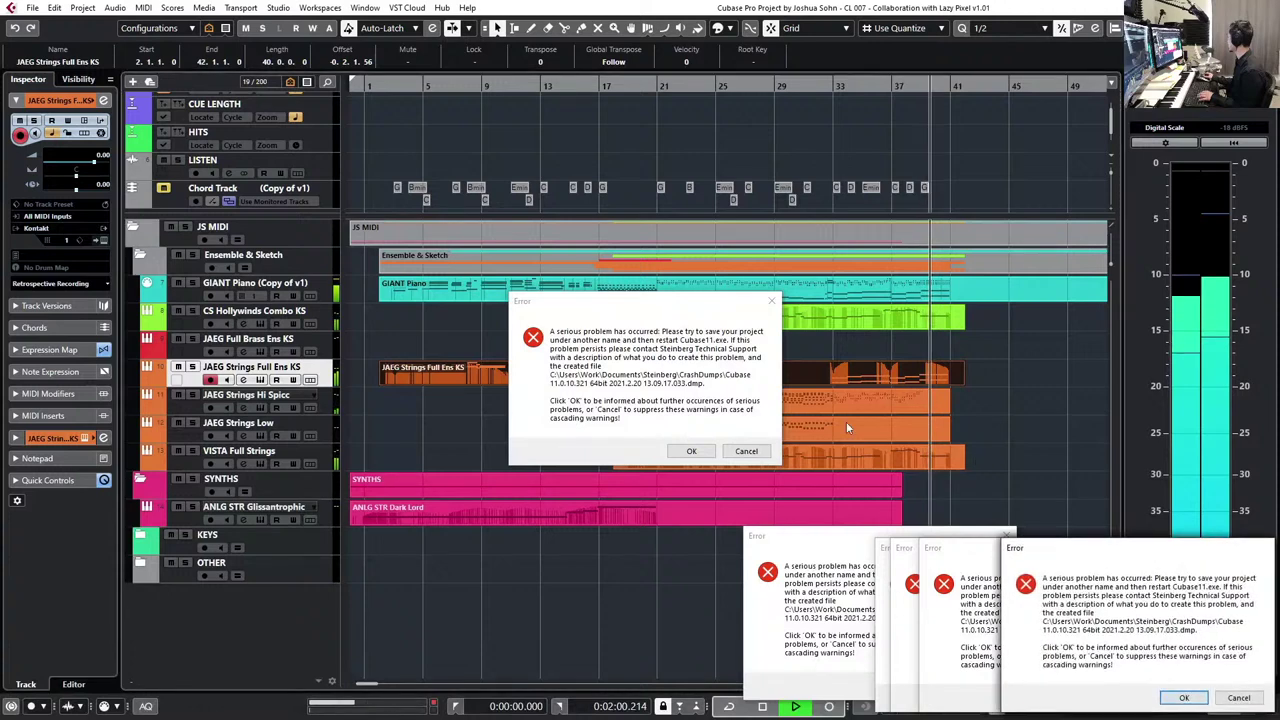
- Dismiss the error messages and relaunch Cubase 11 using the current program preferences
{"action": "left_click", "coordinate": [748, 452]}
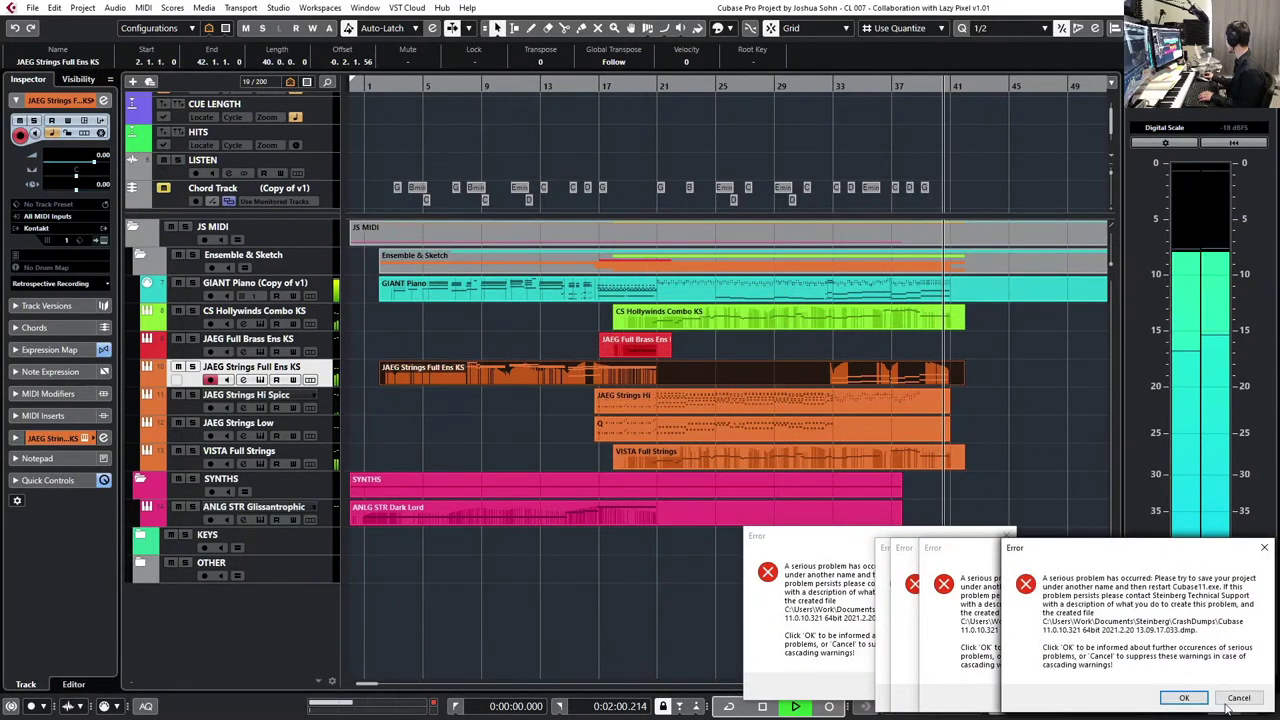
{"action": "left_click", "coordinate": [1095, 484]}
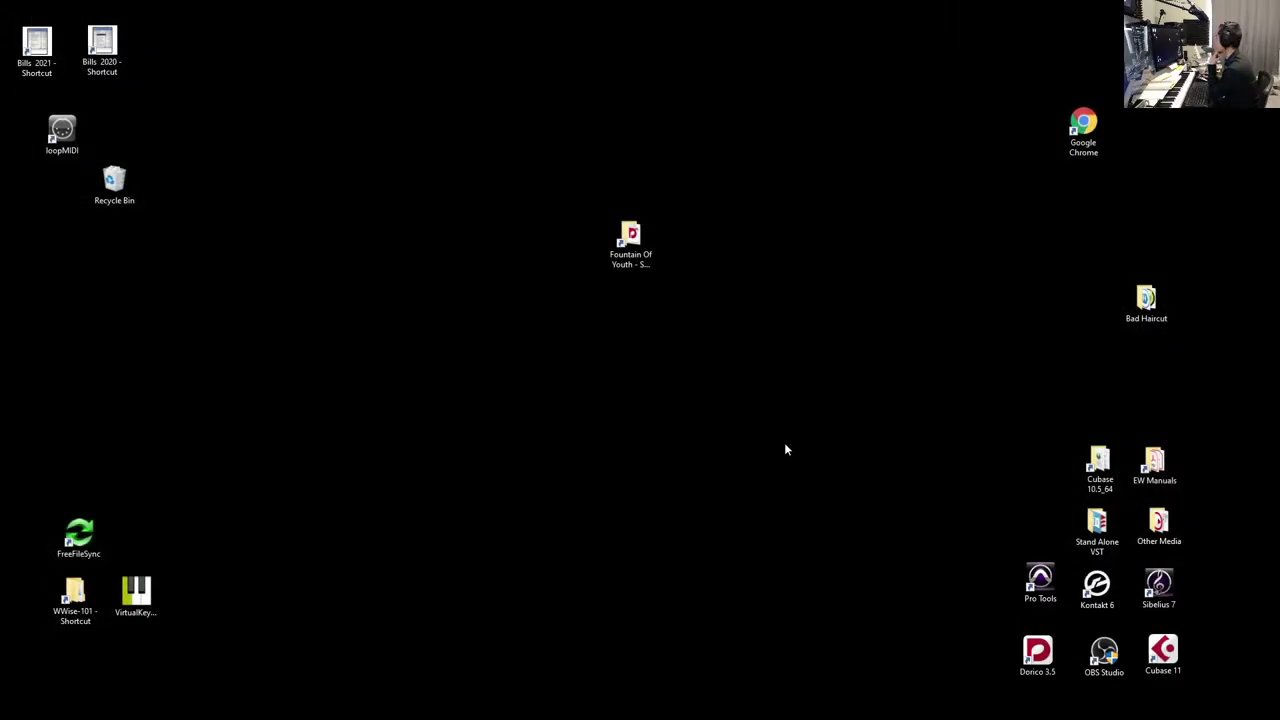
{"action": "double_click", "coordinate": [1160, 652]}
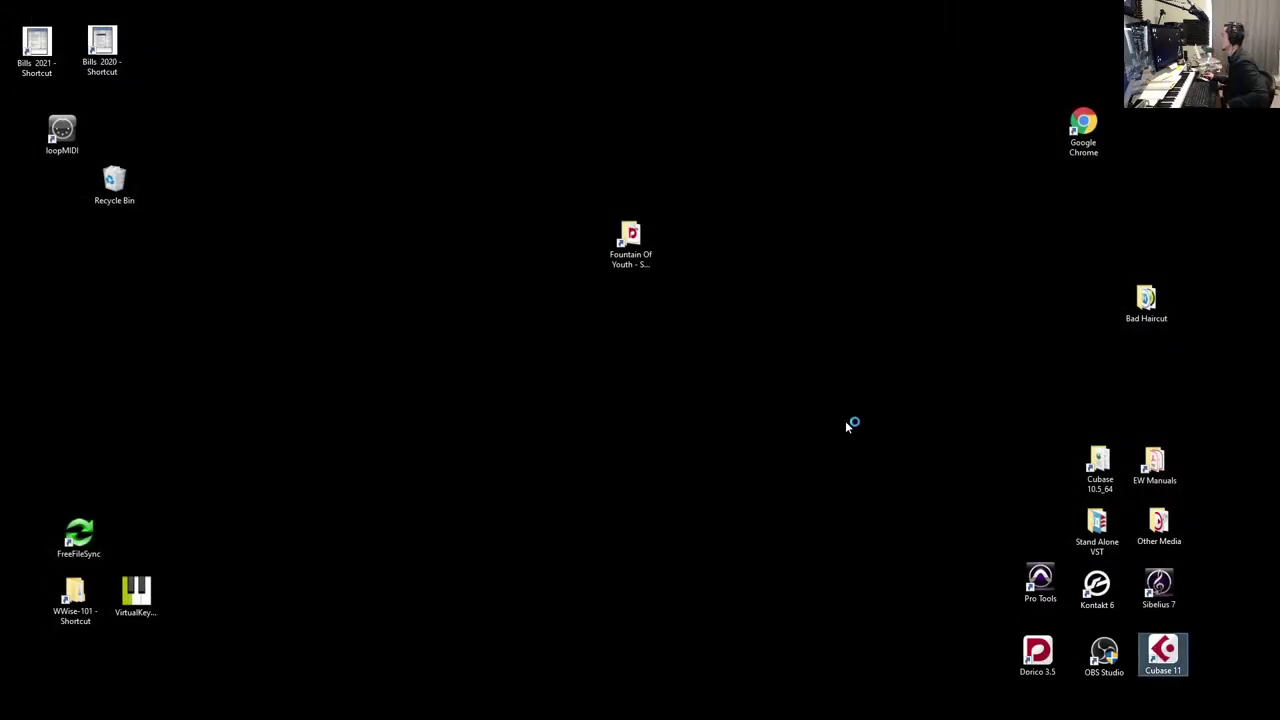
{"action": "left_click", "coordinate": [522, 387]}
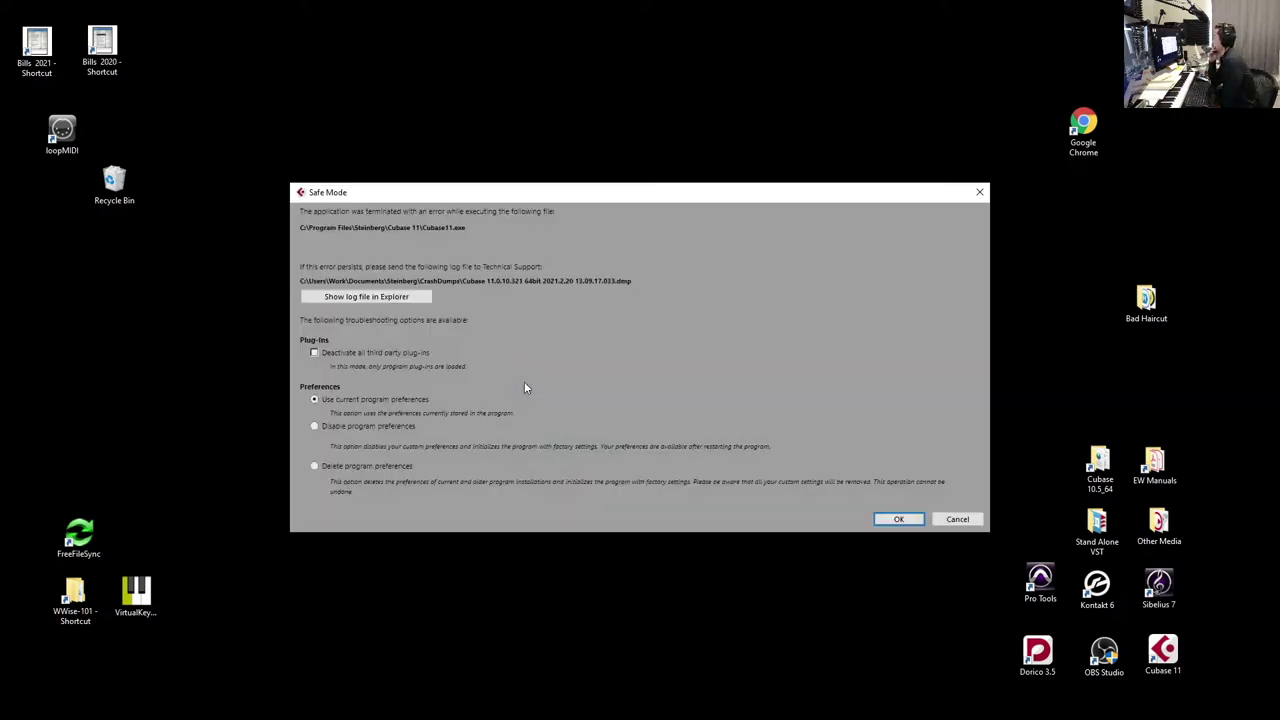
{"action": "left_click", "coordinate": [888, 517]}
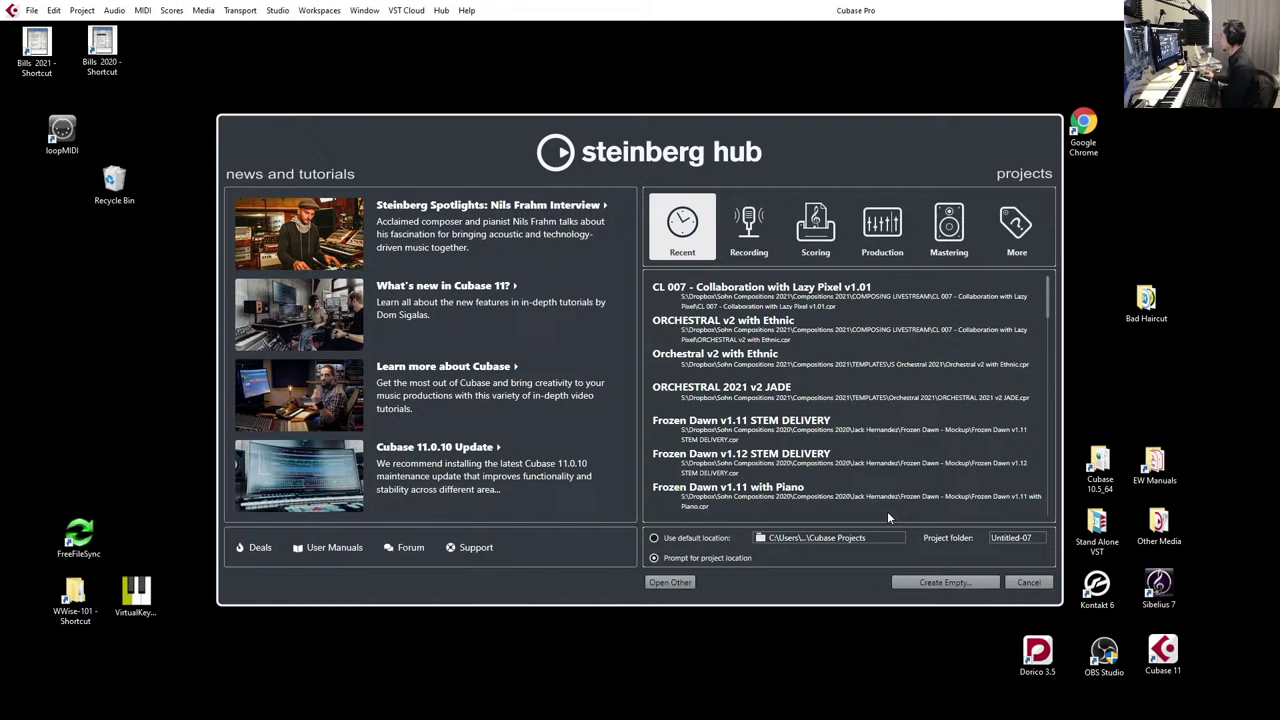
- Reopen the recent project CL 007 - Collaboration with Lazy Pixel v1.01 and move the playhead back to about bar 19
{"action": "double_click", "coordinate": [856, 299]}
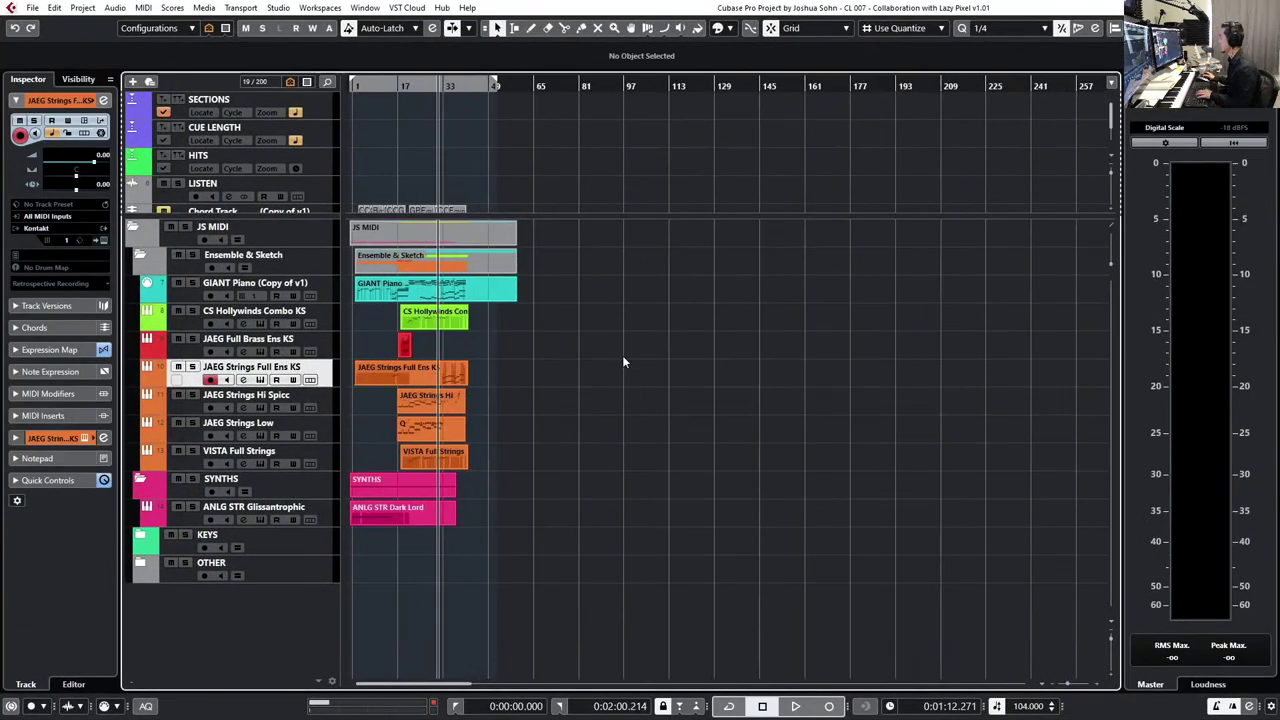
{"action": "key", "text": "shift+f"}
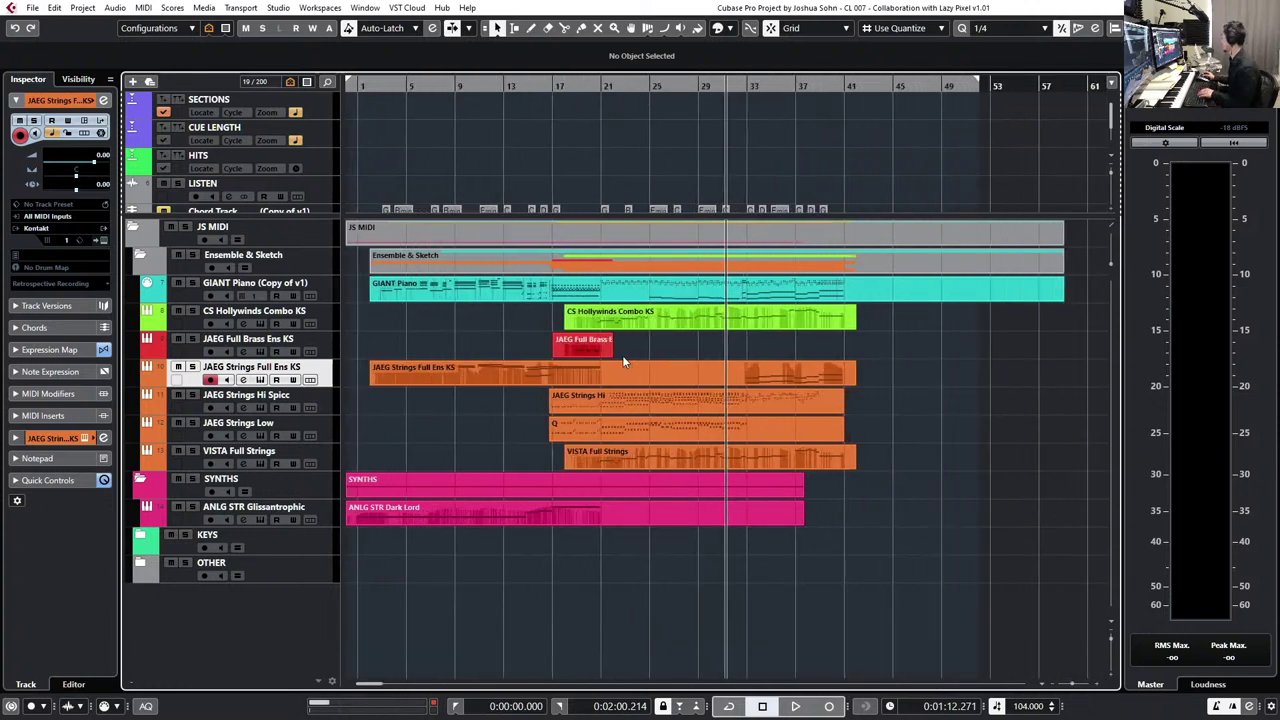
{"action": "key", "text": "KP_Subtract"}
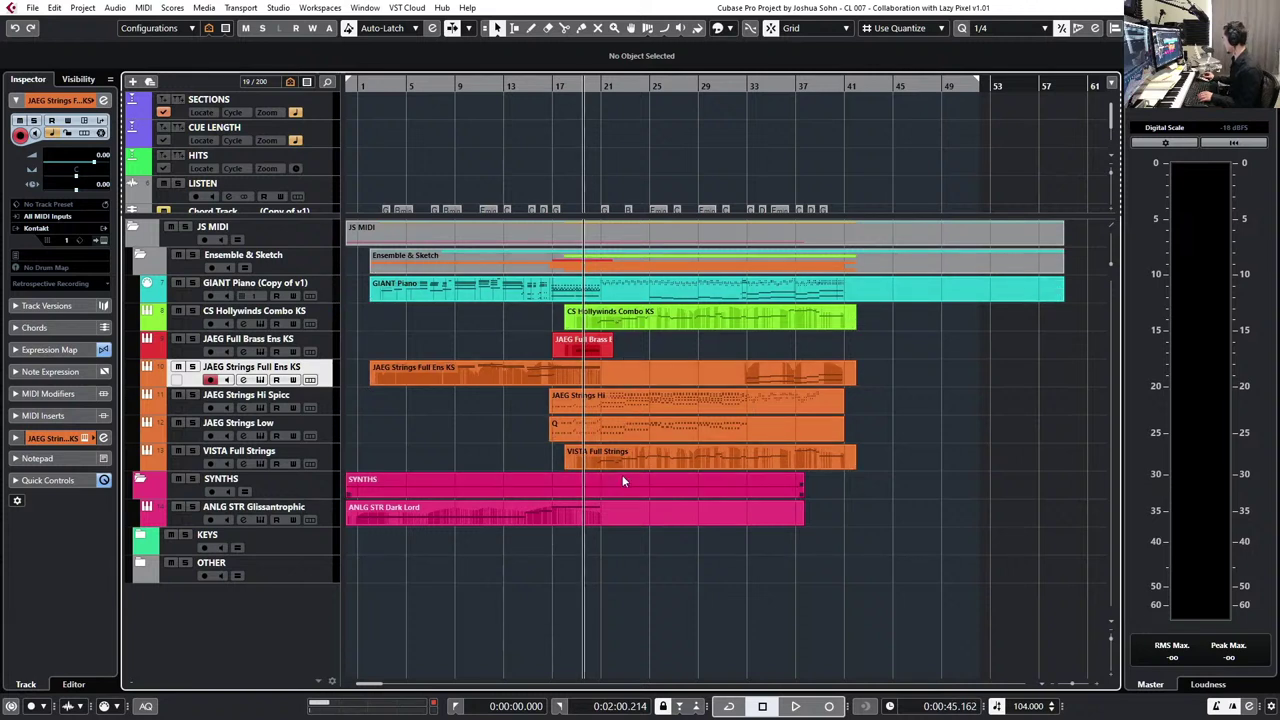
- Extend the ANLG STR Dark Lord part to about bar 73 while playing the arrangement from about bar 19
{"action": "left_click_drag", "start_coordinate": [801, 519], "coordinate": [850, 522]}
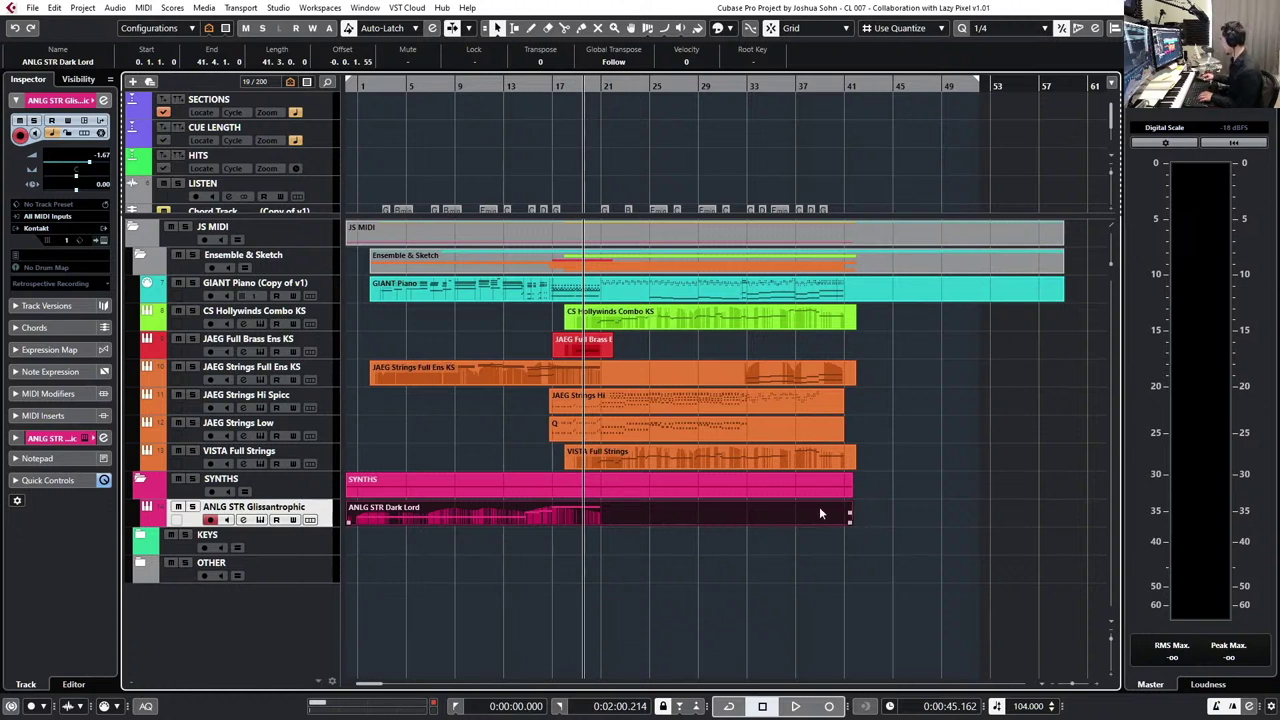
{"action": "key", "text": "space"}
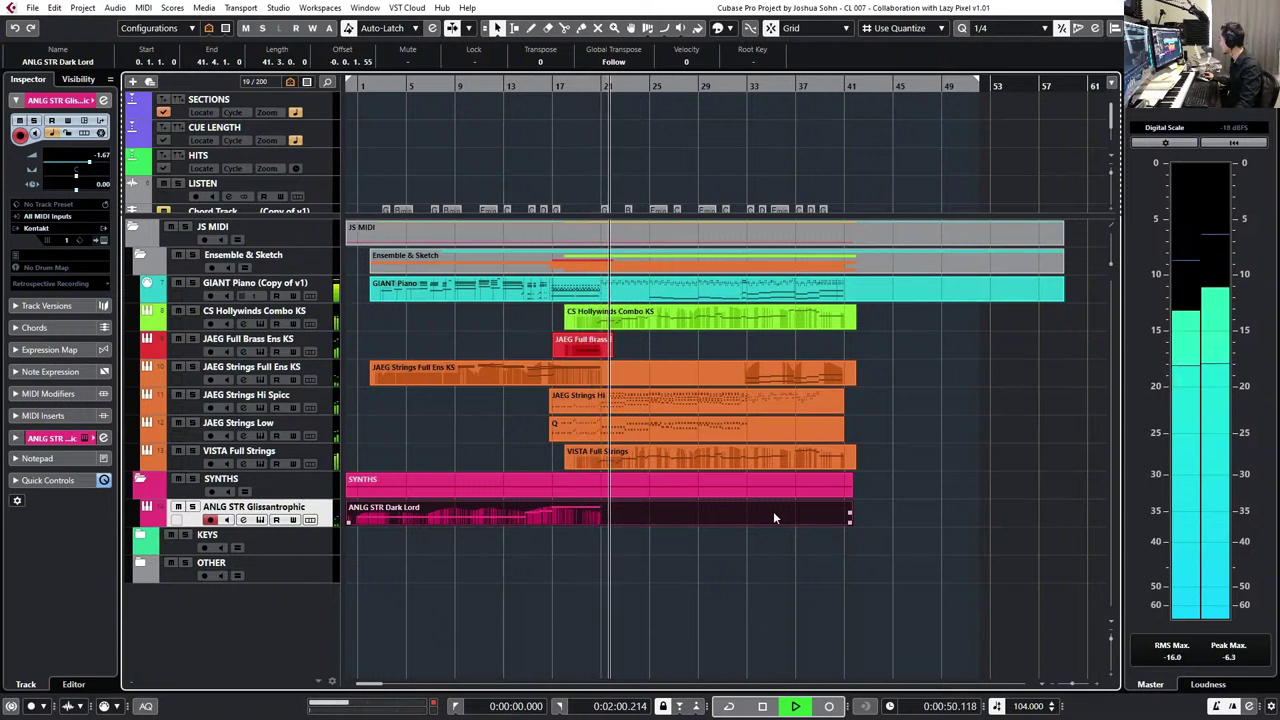
{"action": "double_click", "coordinate": [773, 515]}
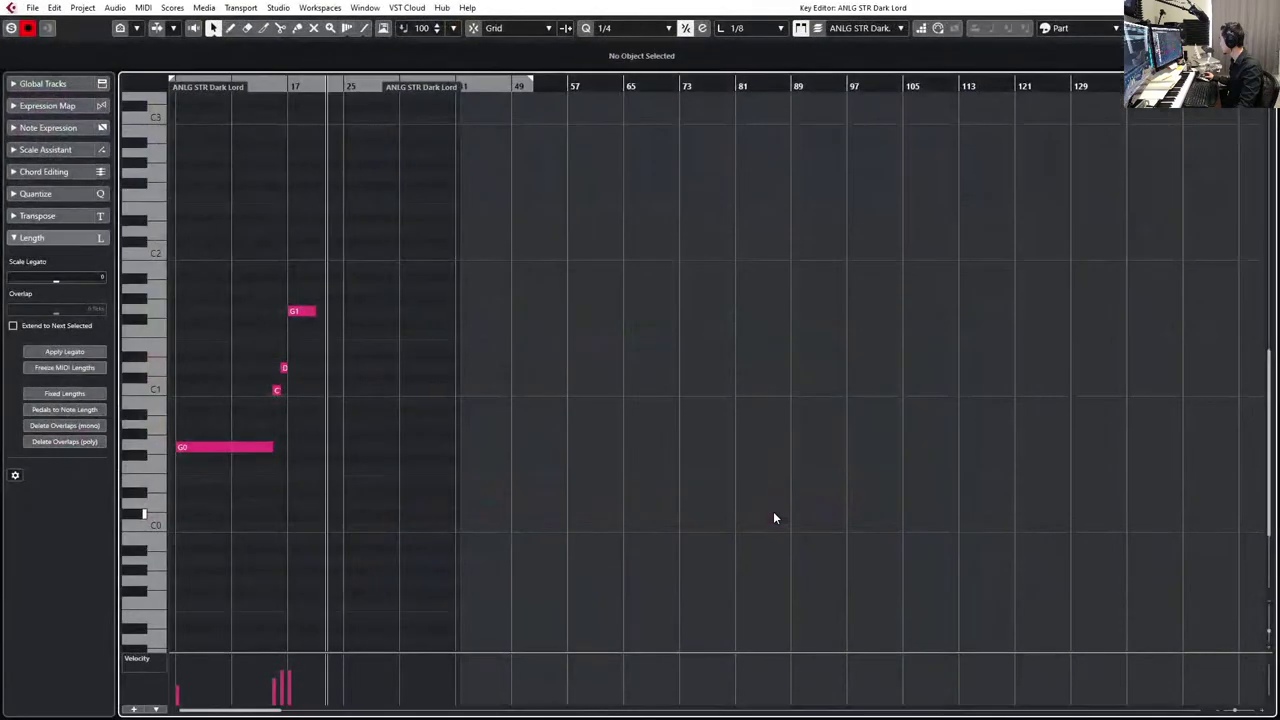
{"action": "left_click_drag", "start_coordinate": [406, 94], "coordinate": [636, 94]}
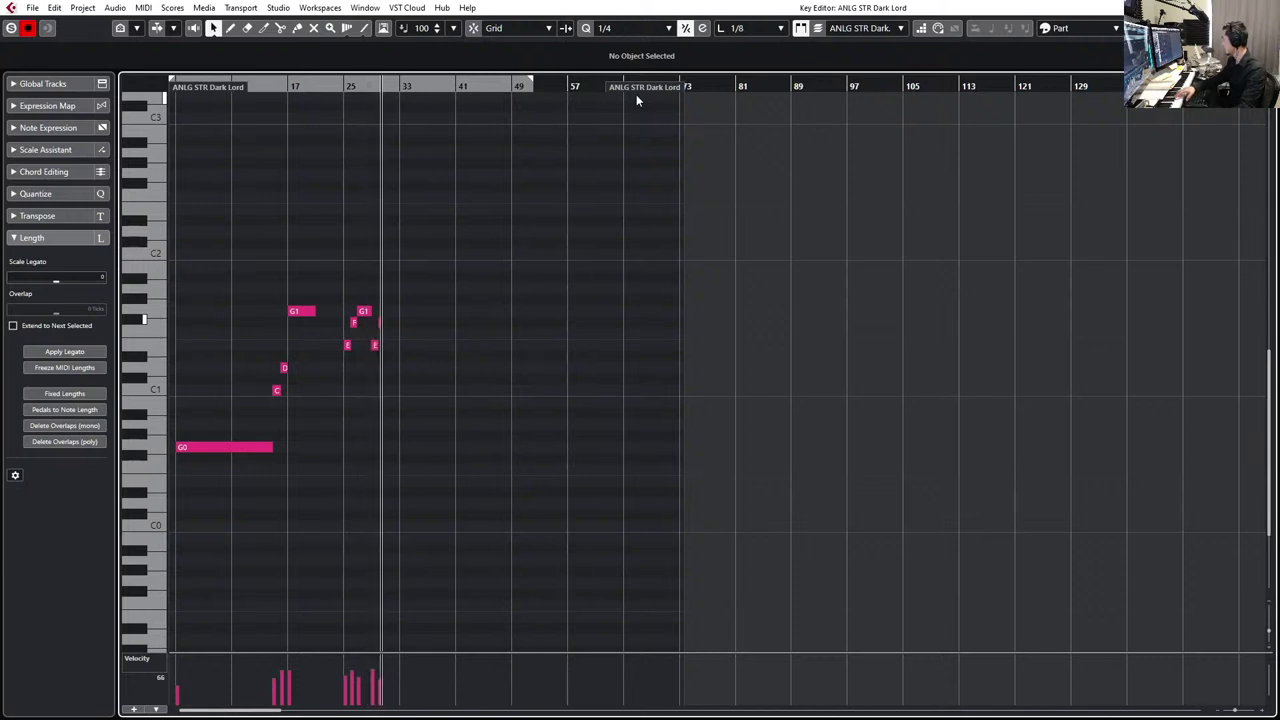
- Stop playback, undo the trial notes recorded after bar 25 in the ANLG STR Dark Lord part and return to the project
{"action": "key", "text": "space"}
{"action": "left_click", "coordinate": [636, 94]}
{"action": "key", "text": "ctrl+z"}
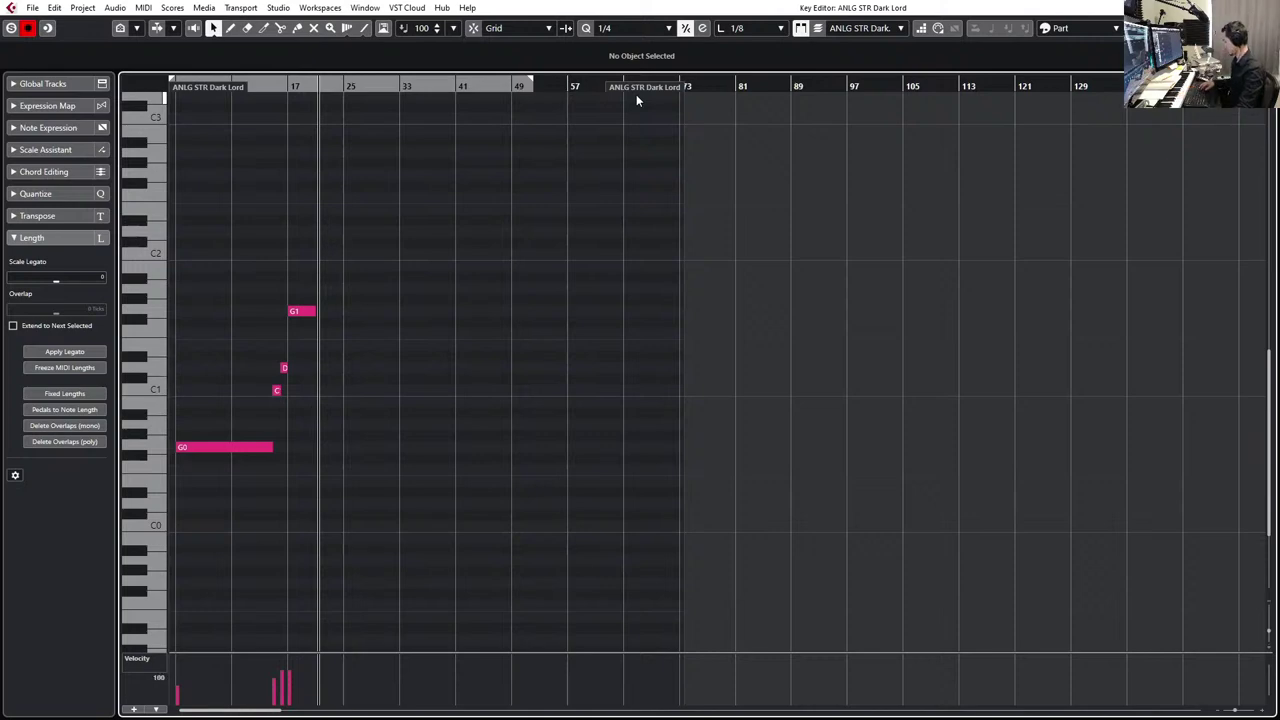
{"action": "key", "text": "Escape"}
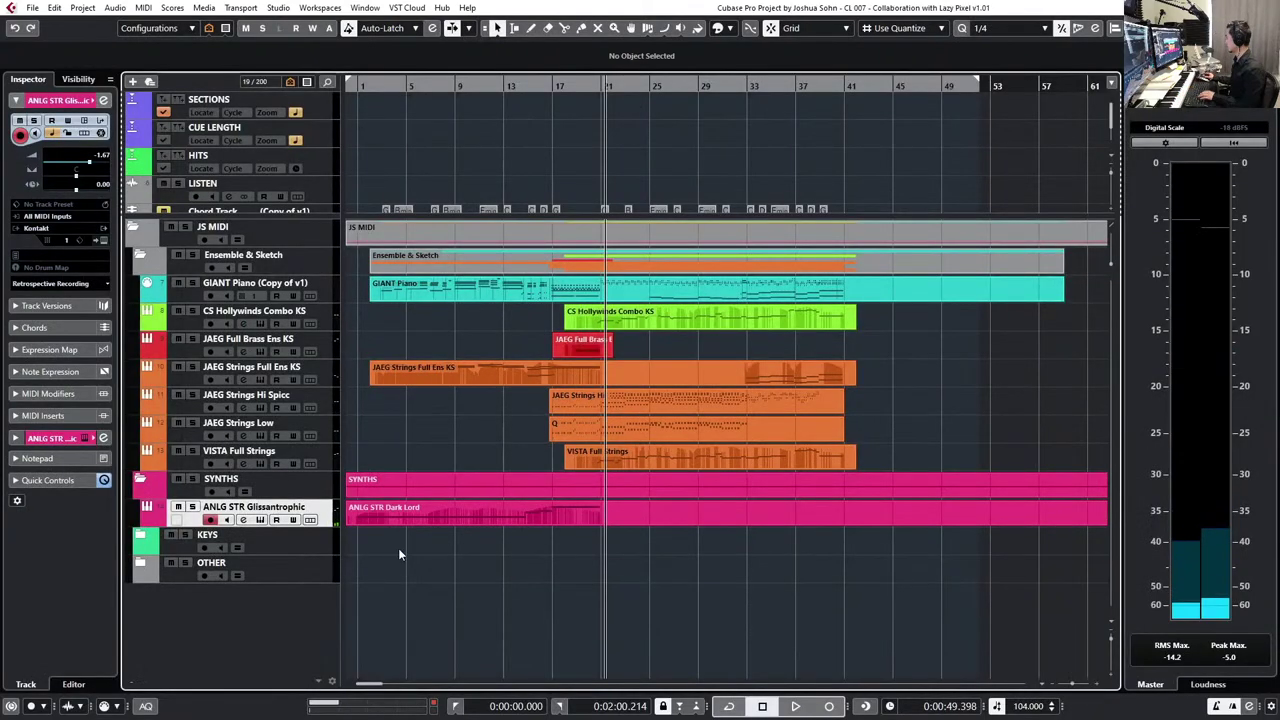
- Check the Glissantrophic track's Kontakt instrument, then play the arrangement from about bar 18
{"action": "left_click", "coordinate": [333, 510]}
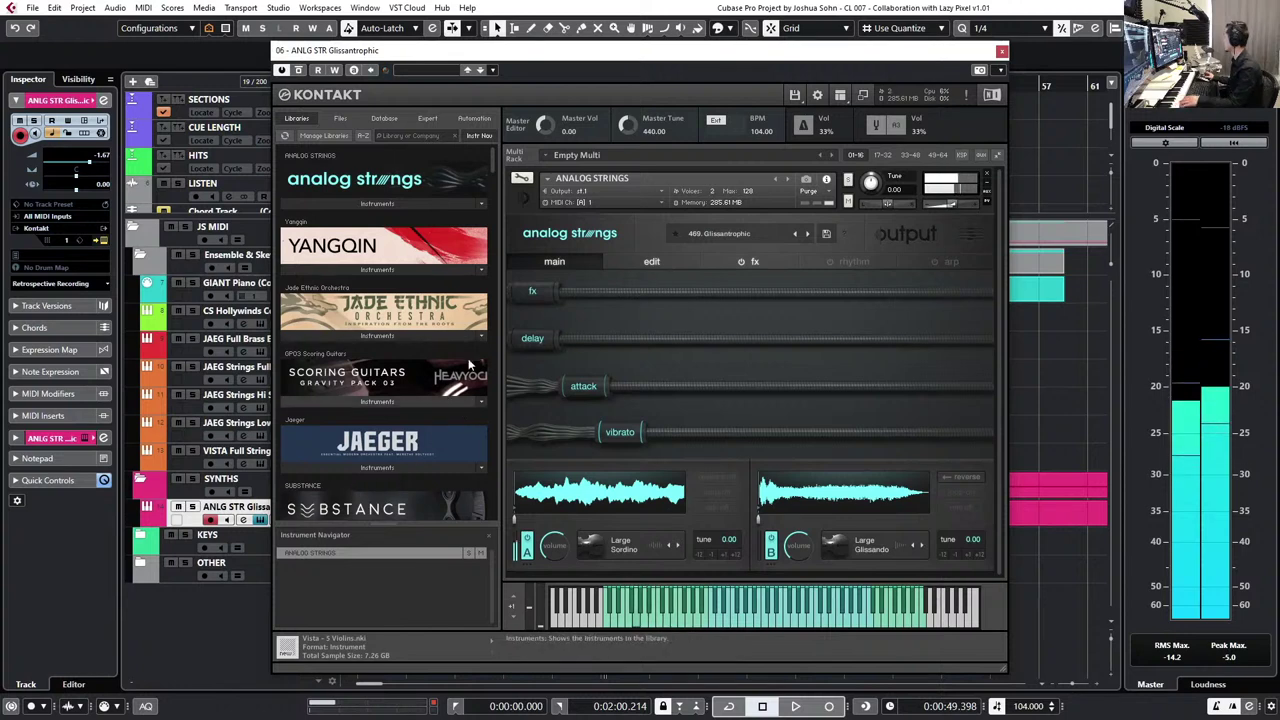
{"action": "left_click", "coordinate": [1002, 51]}
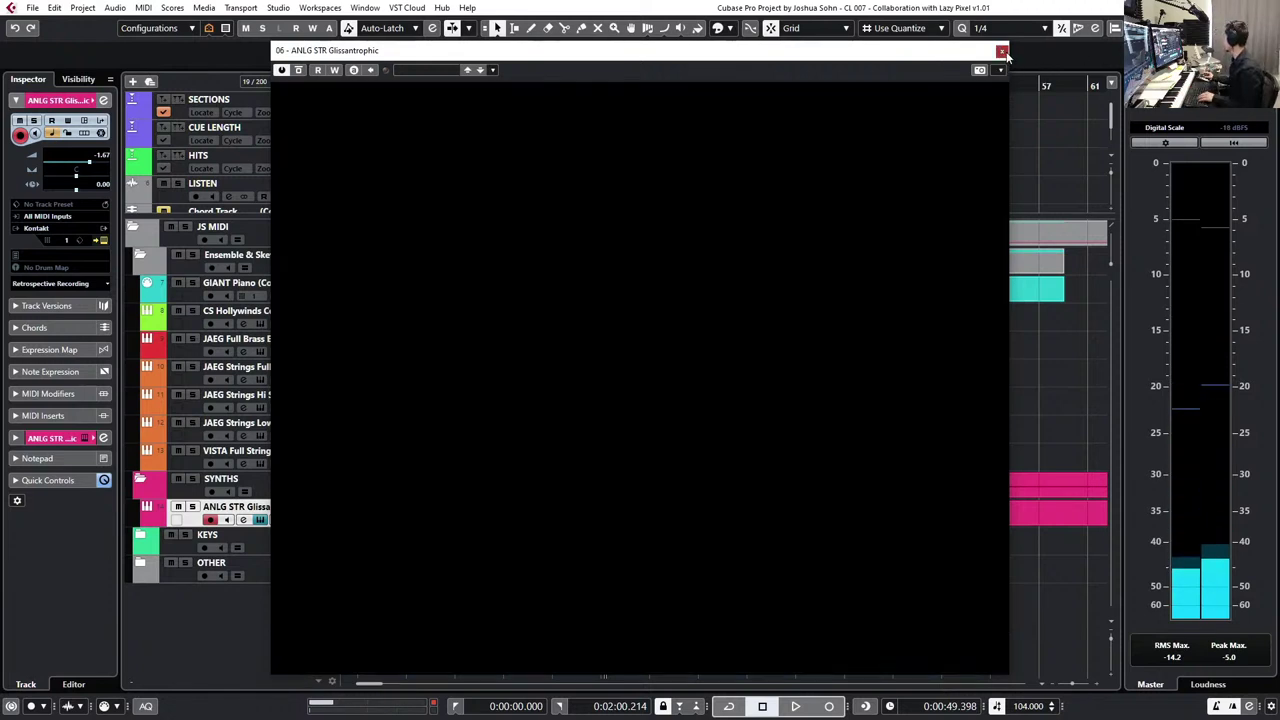
{"action": "key", "text": "space"}
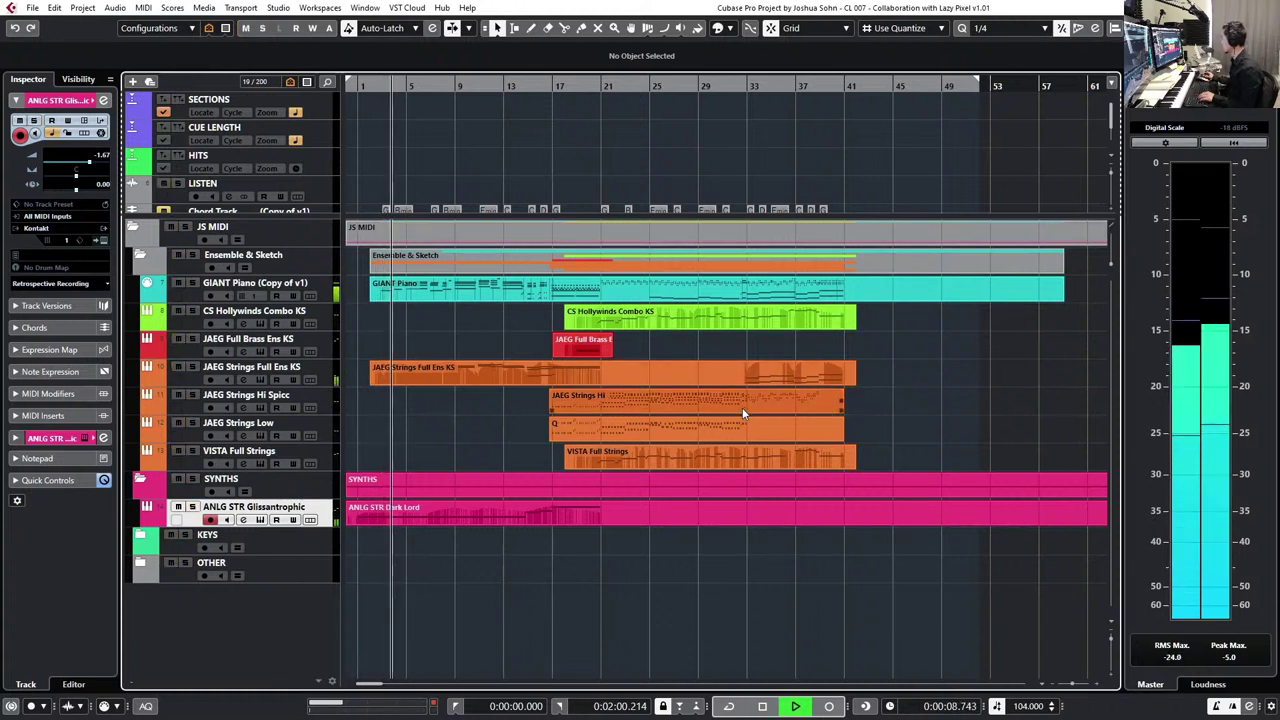
{"action": "key", "text": "space"}
{"action": "left_click", "coordinate": [574, 86]}
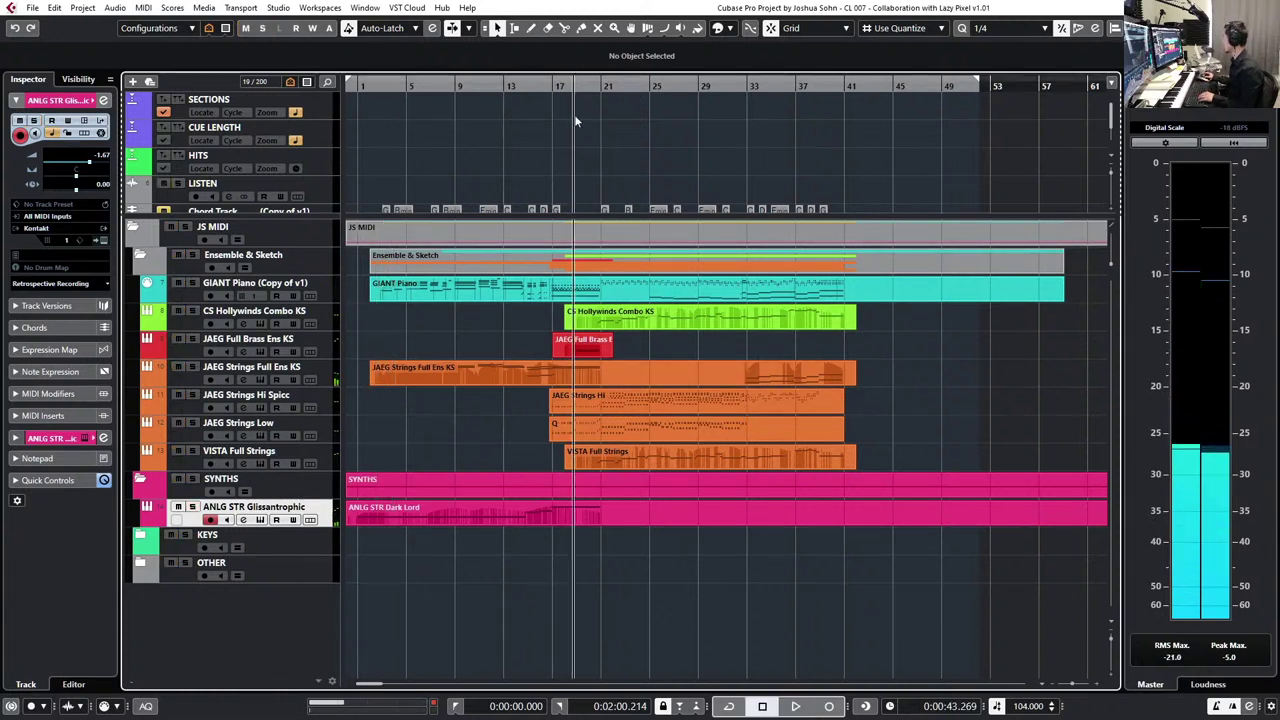
{"action": "key", "text": "space"}
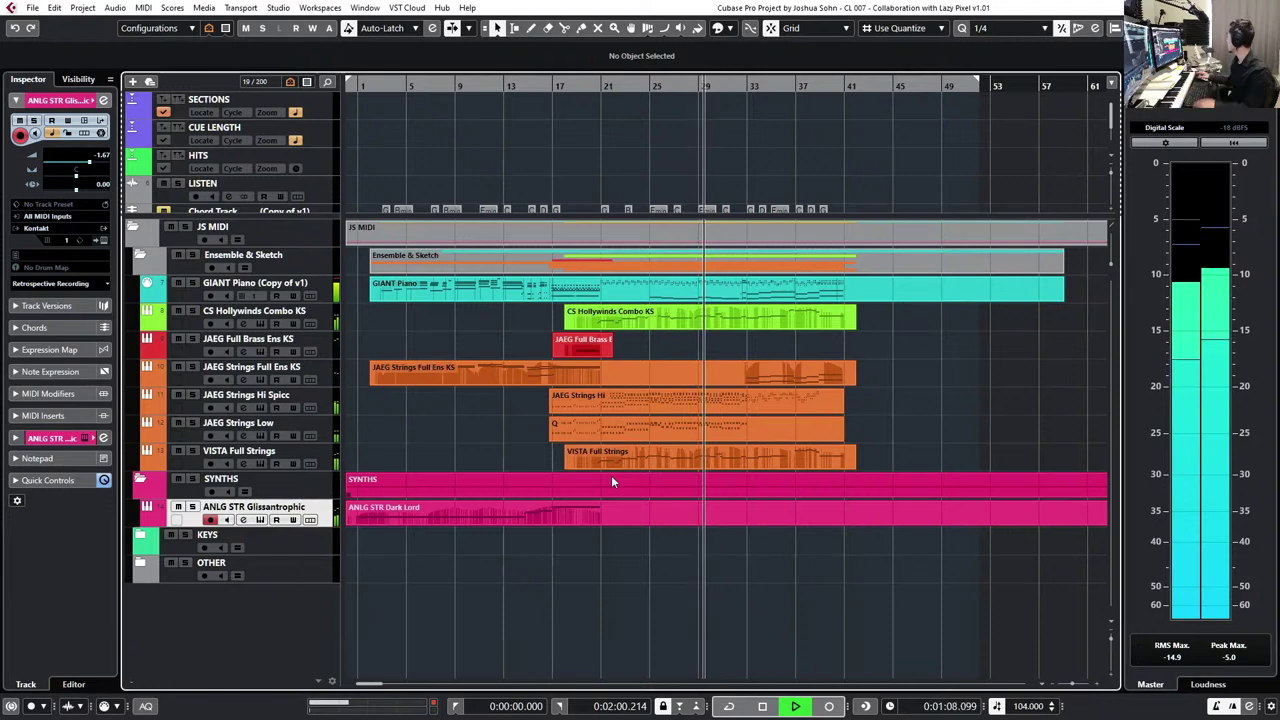
- Show the chord track in the ANLG STR Dark Lord part's key editor and record low notes following the chords from bar 21 to about bar 41
{"action": "double_click", "coordinate": [672, 515]}
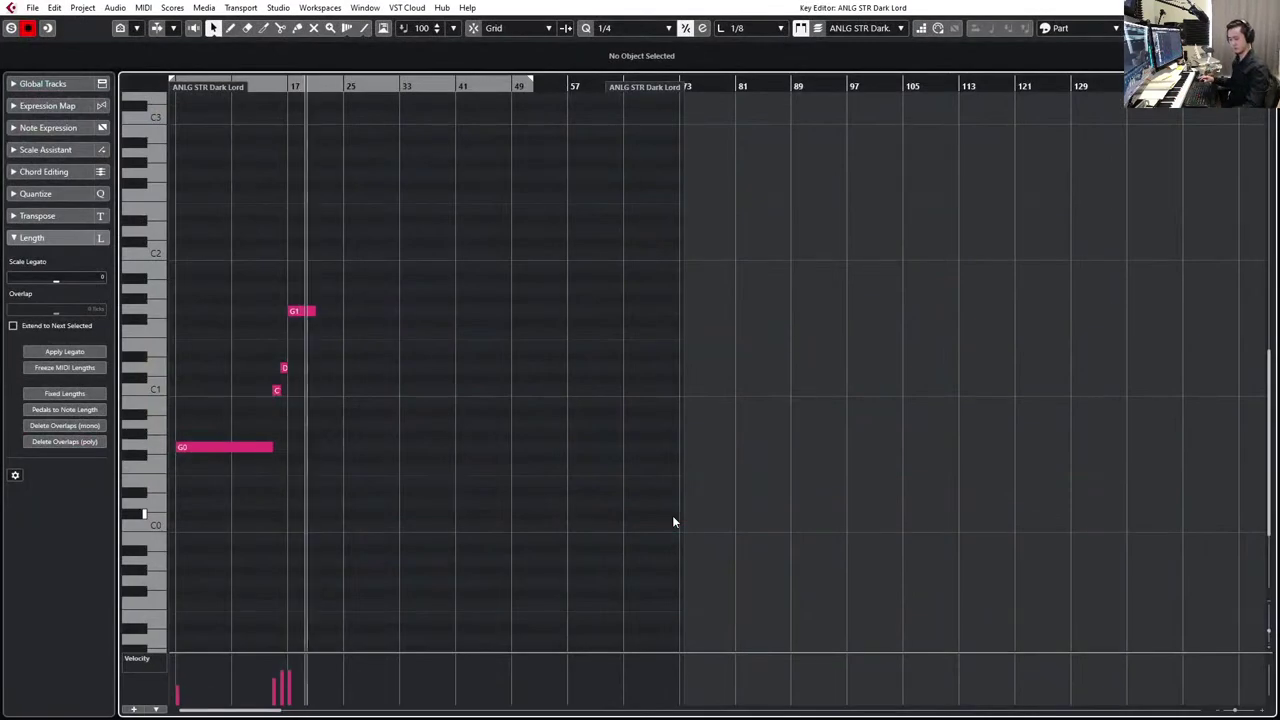
{"action": "key", "text": "h"}
{"action": "key", "text": "h"}
{"action": "key", "text": "h"}
{"action": "key", "text": "h"}
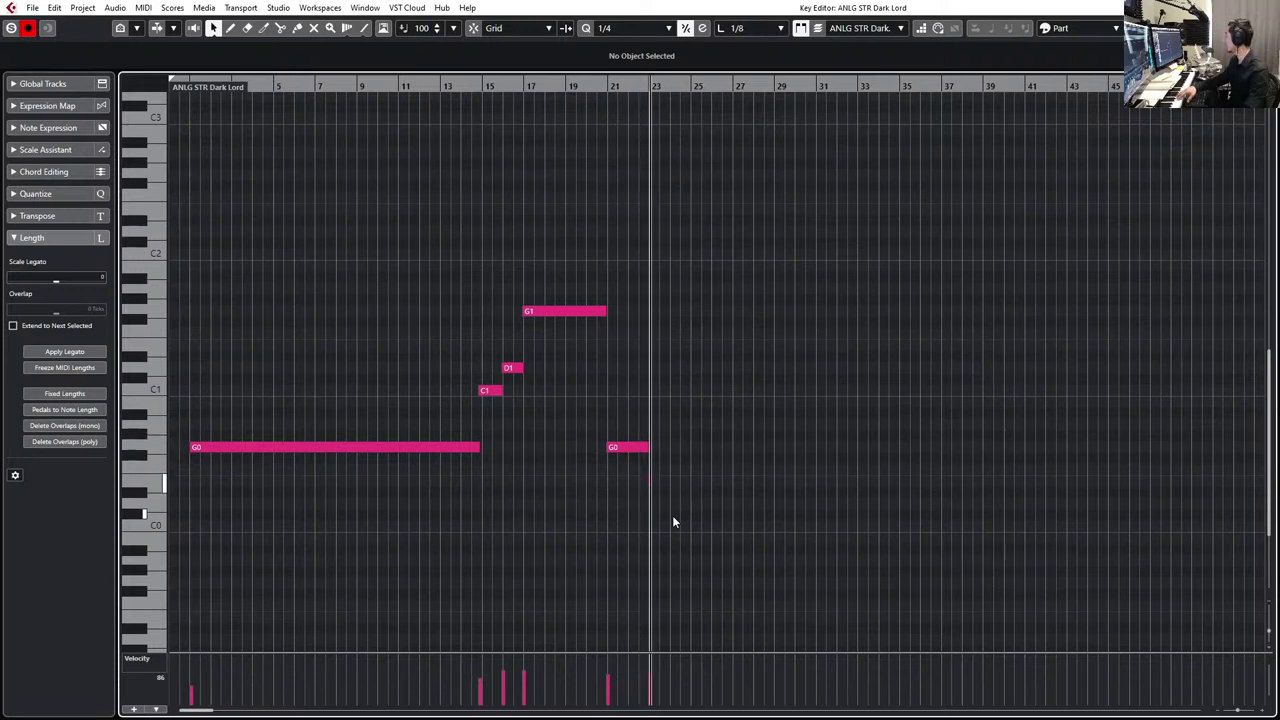
{"action": "key", "text": "space"}
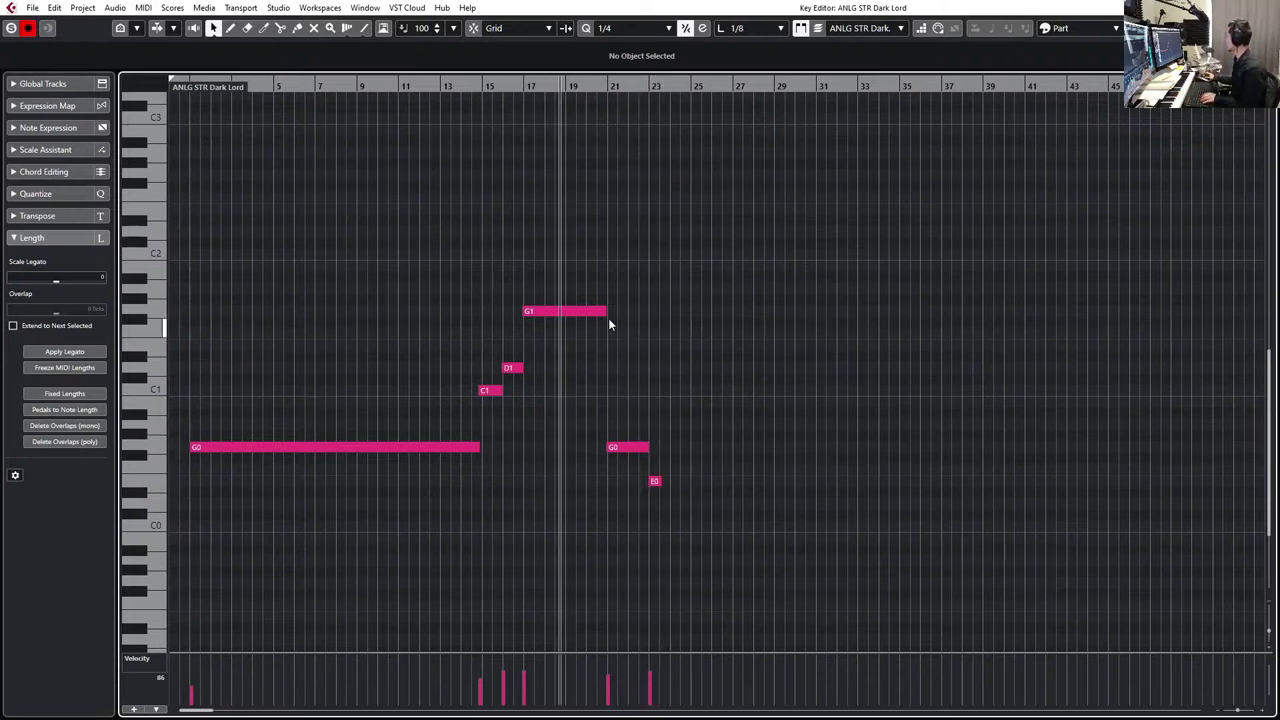
{"action": "left_click", "coordinate": [48, 84]}
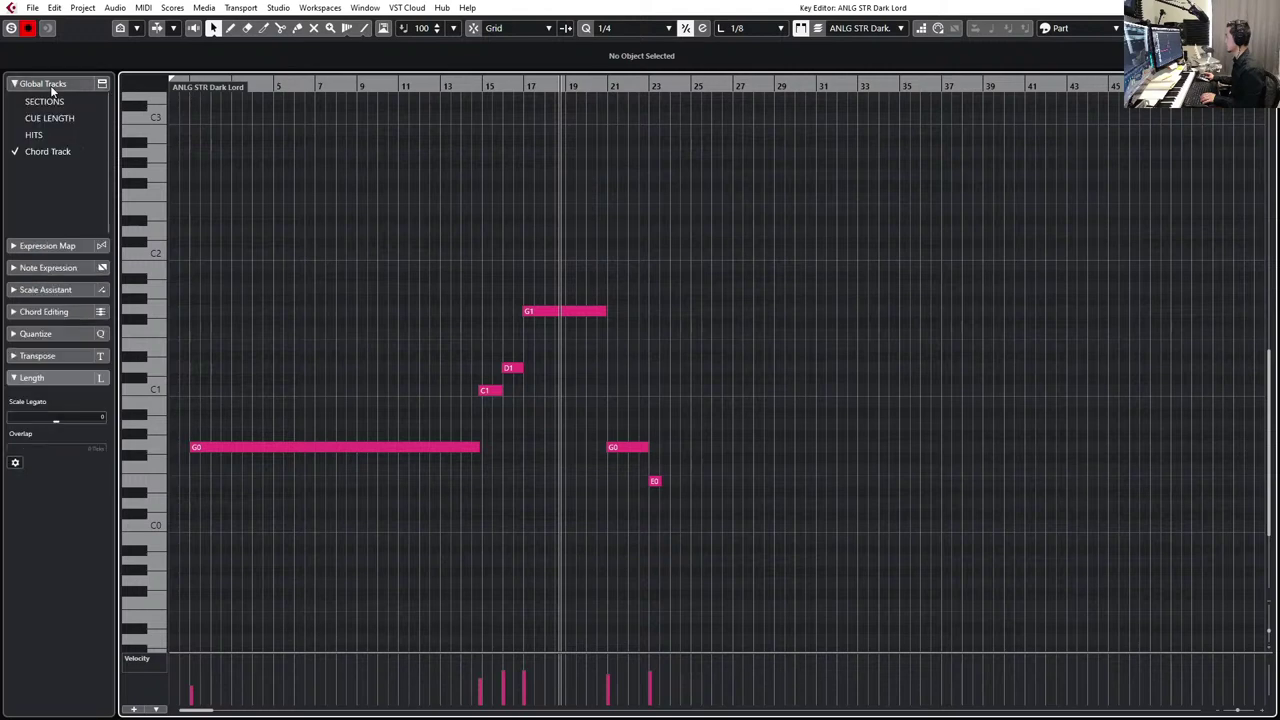
{"action": "left_click", "coordinate": [56, 153]}
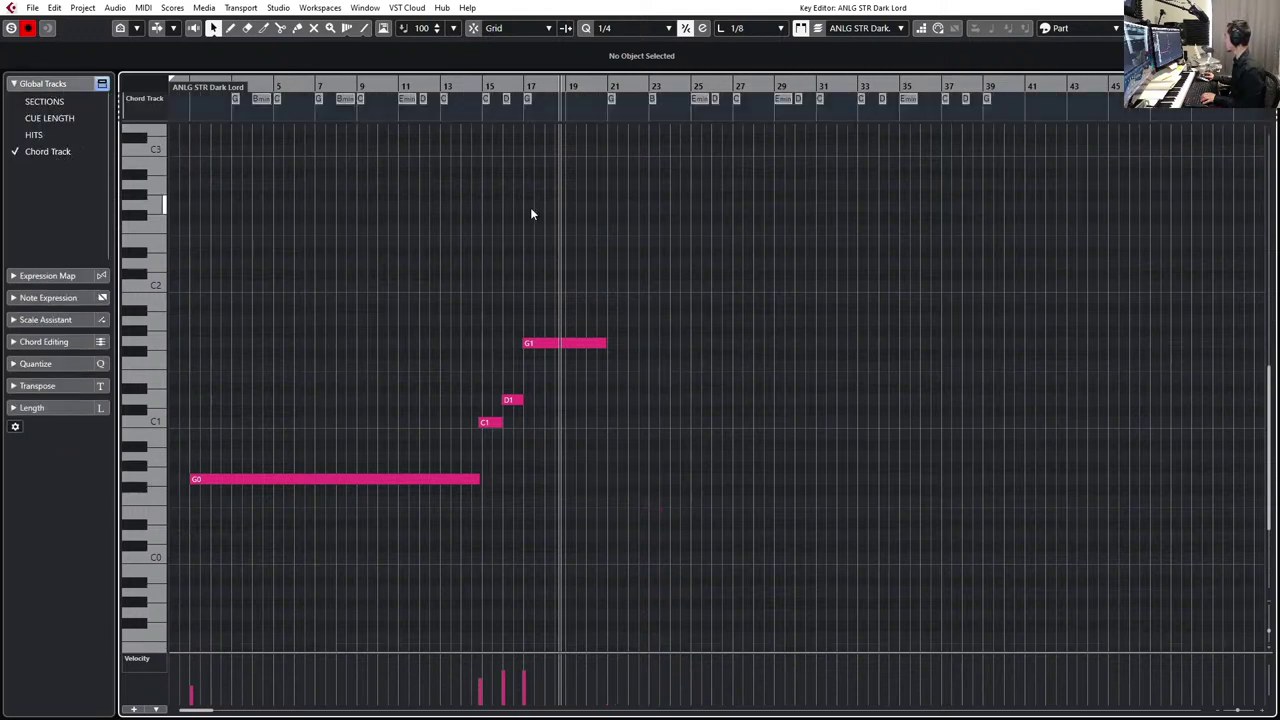
{"action": "key", "text": "space"}
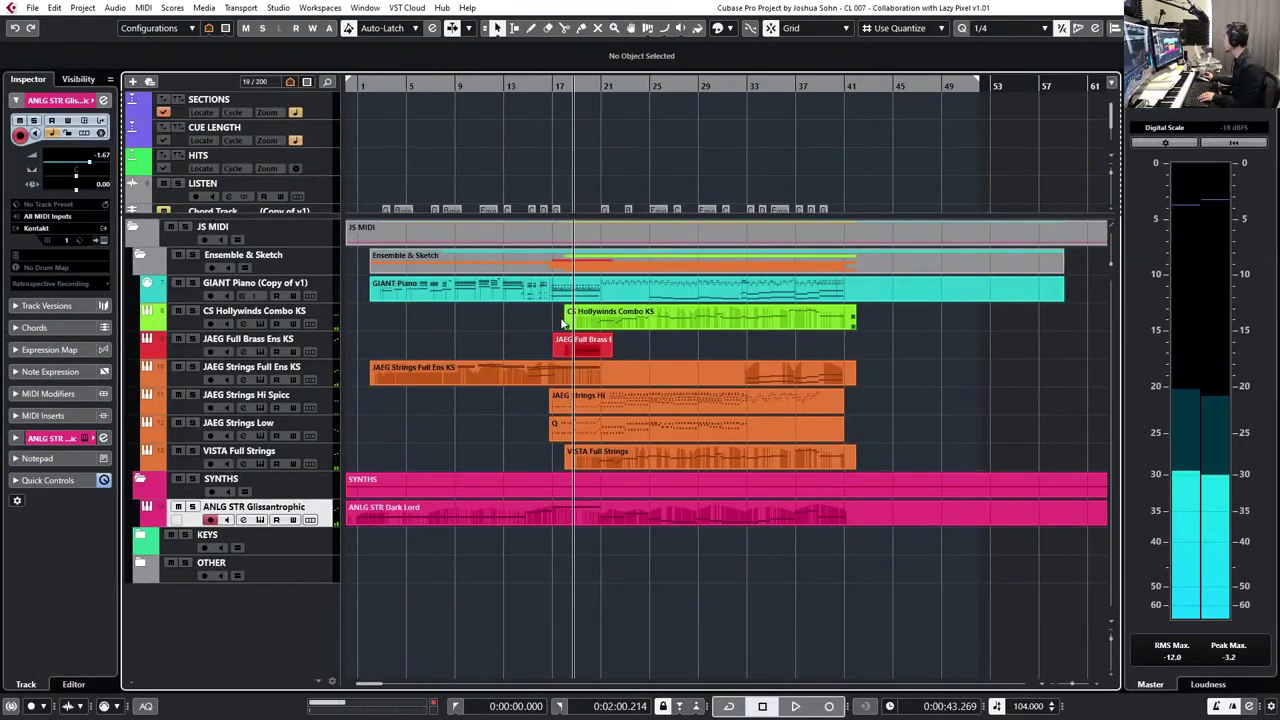
- Open the GIANT Piano part in the key editor and examine its notes around bars 16 to 24 during playback
{"action": "key", "text": "KP_Subtract"}
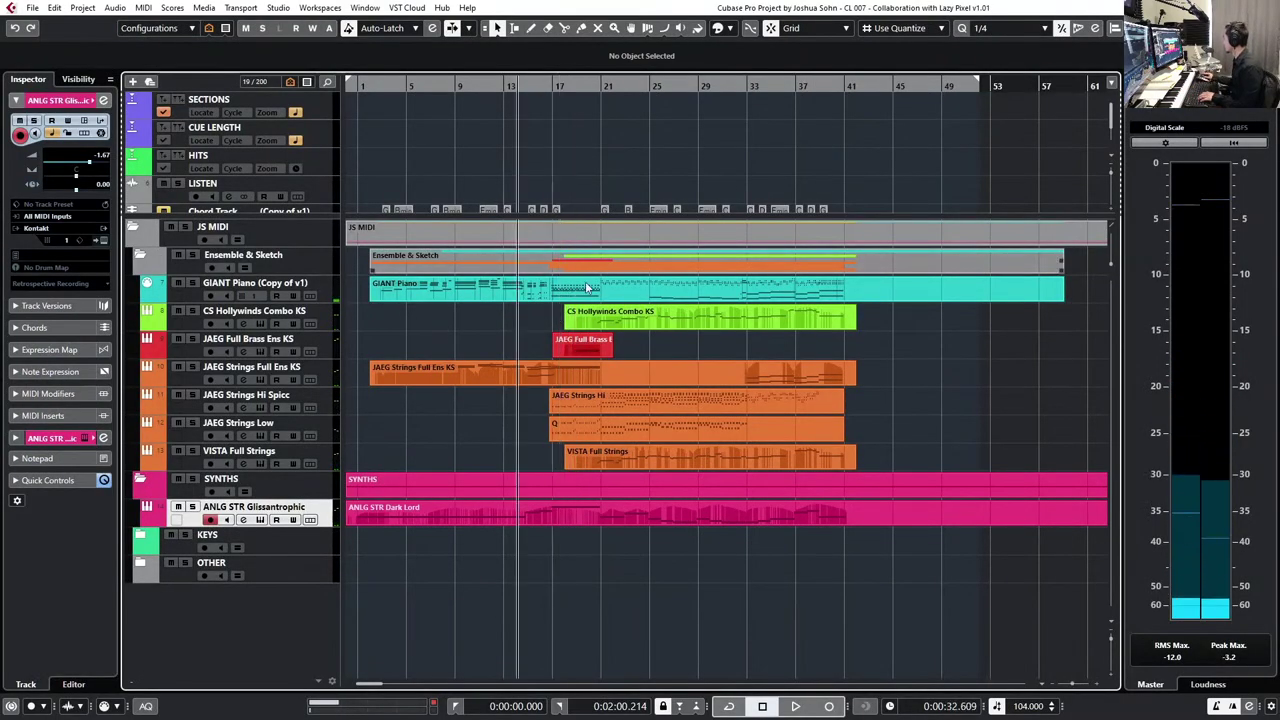
{"action": "left_click", "coordinate": [594, 298]}
{"action": "double_click", "coordinate": [594, 298]}
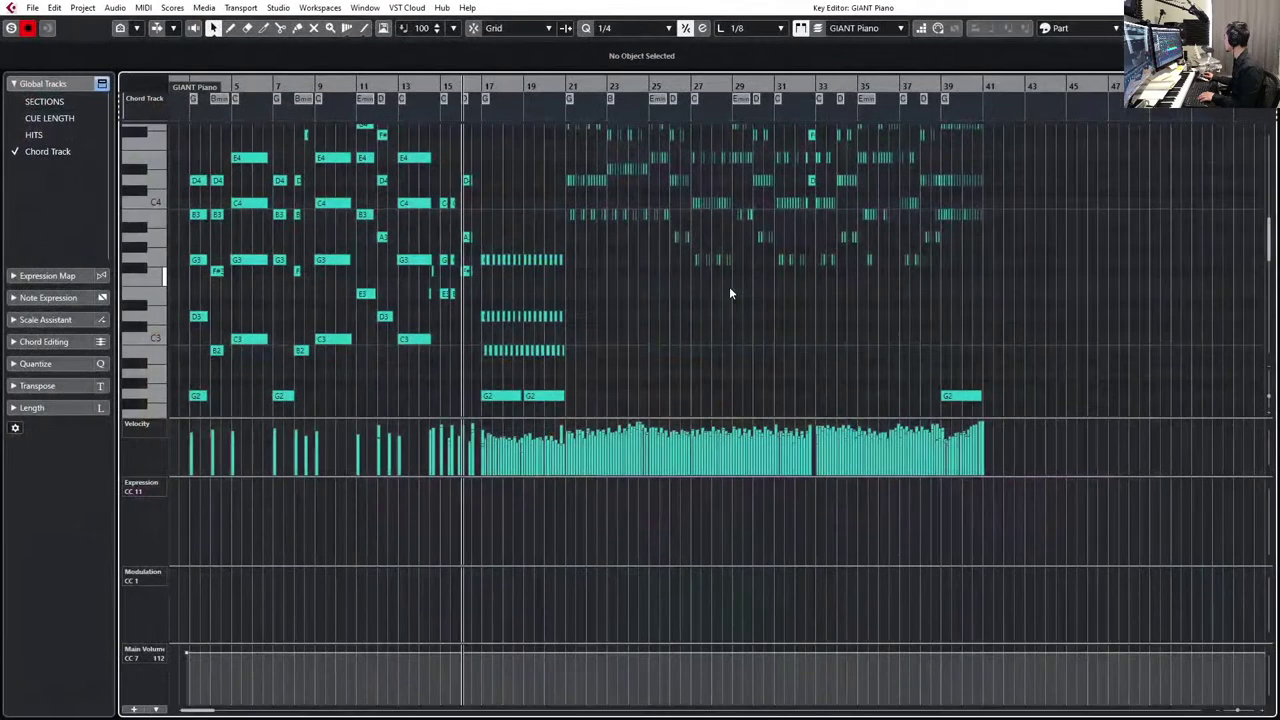
{"action": "scroll", "coordinate": [760, 284], "scroll_direction": "up", "scroll_amount": 2}
{"action": "scroll", "coordinate": [770, 284], "scroll_direction": "up", "scroll_amount": 3}
{"action": "scroll", "coordinate": [872, 264], "scroll_direction": "right", "scroll_amount": 2}
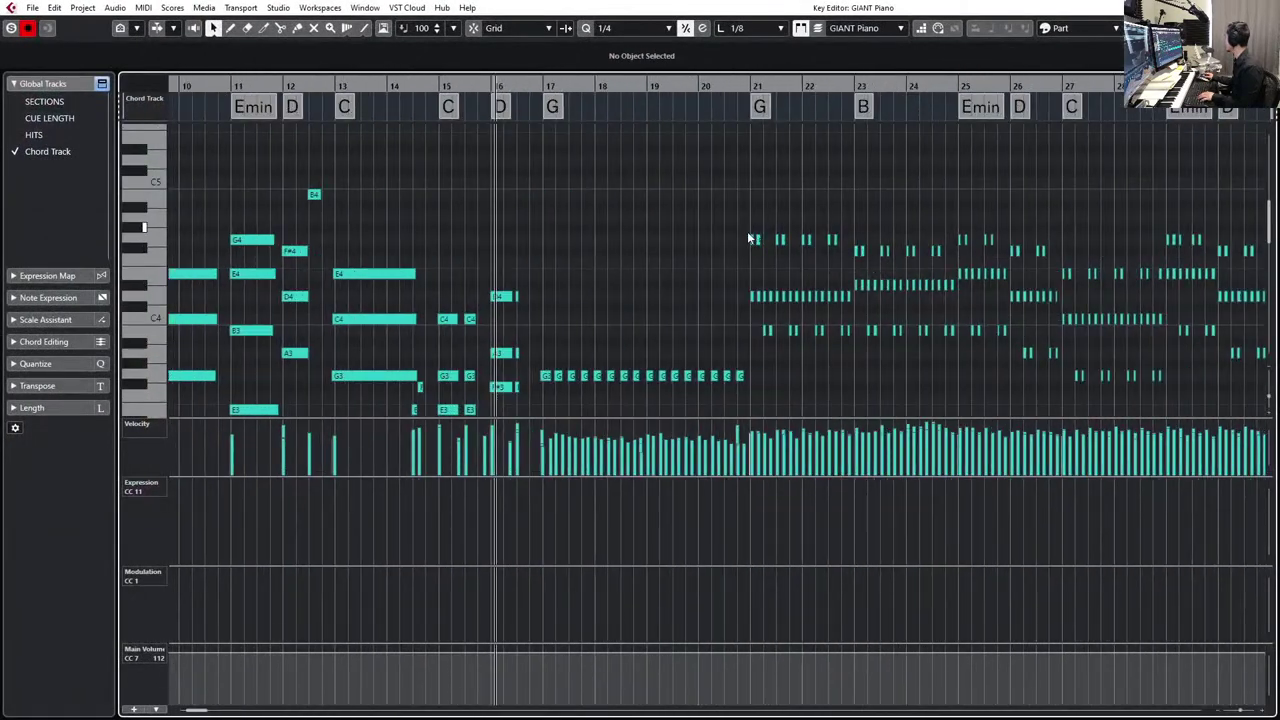
{"action": "left_click", "coordinate": [700, 85]}
{"action": "scroll", "coordinate": [844, 241], "scroll_direction": "down", "scroll_amount": 2}
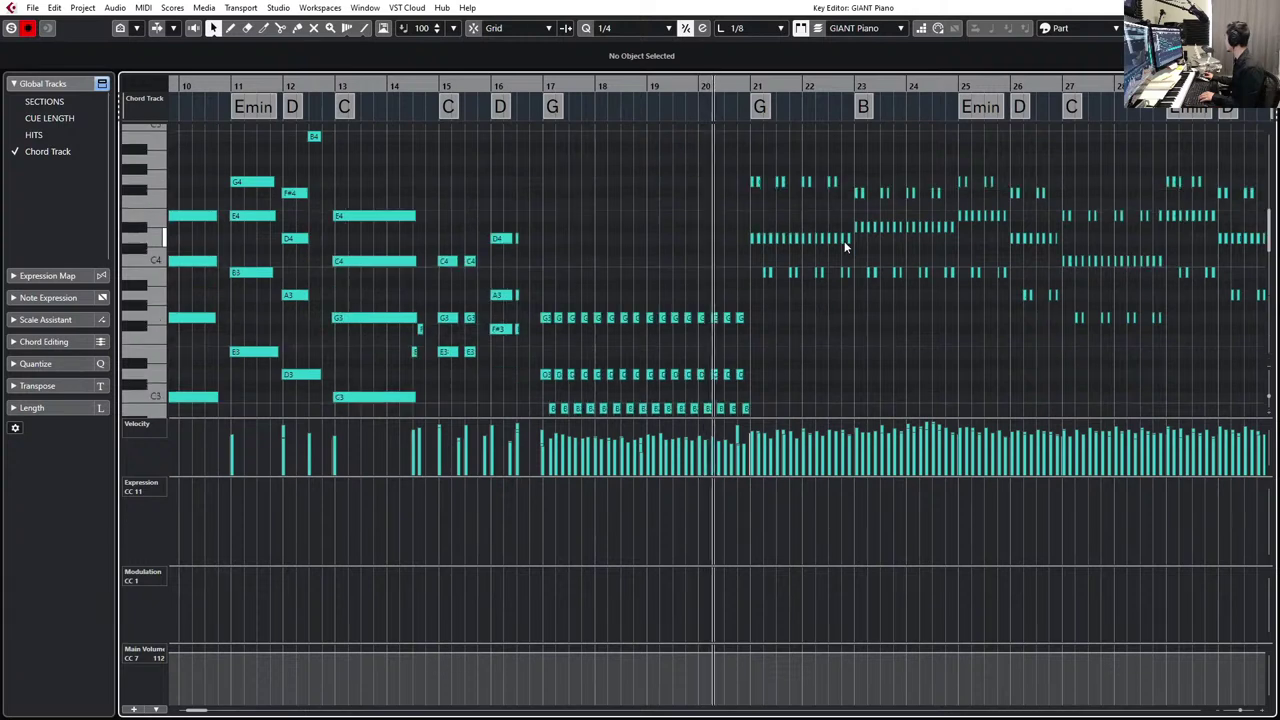
{"action": "scroll", "coordinate": [844, 241], "scroll_direction": "up", "scroll_amount": 1}
{"action": "scroll", "coordinate": [846, 241], "scroll_direction": "up", "scroll_amount": 3}
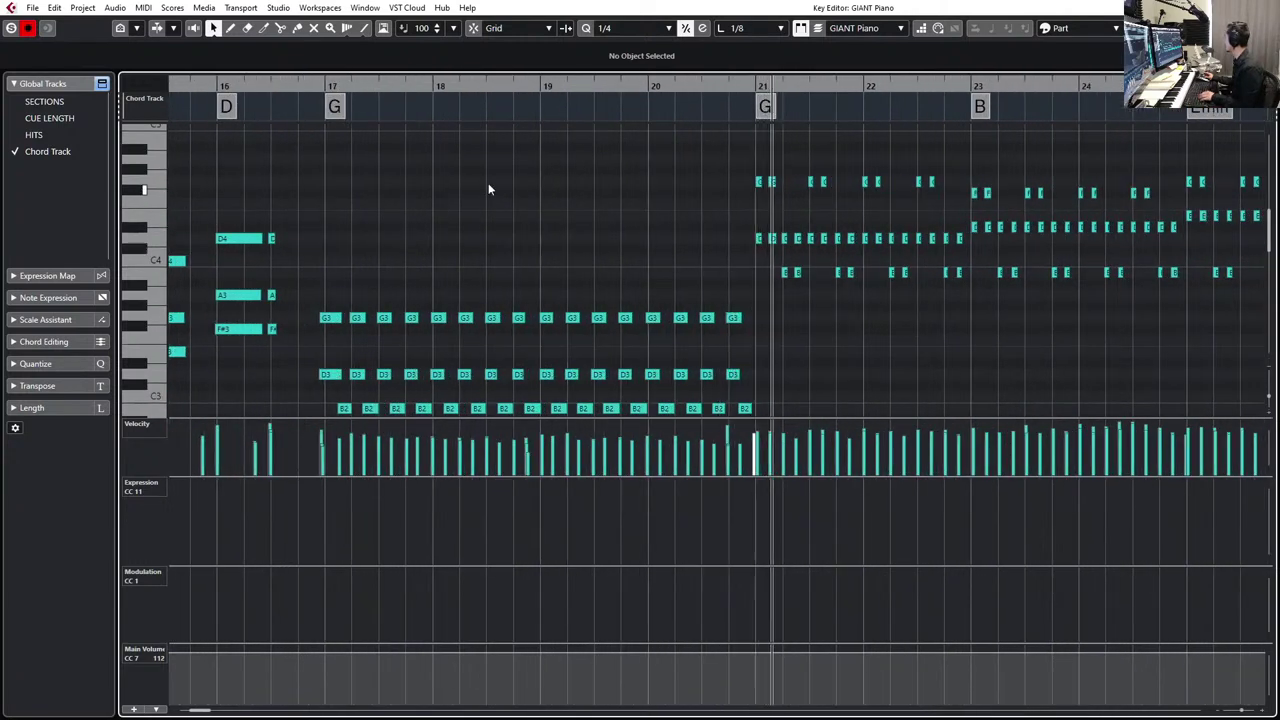
- Quantize the first G3, D3 and B2 piano notes at bar 17 to 1/8 and play them back
{"action": "key", "text": "space"}
{"action": "left_click", "coordinate": [257, 86]}
{"action": "scroll", "coordinate": [351, 228], "scroll_direction": "down", "scroll_amount": 3}
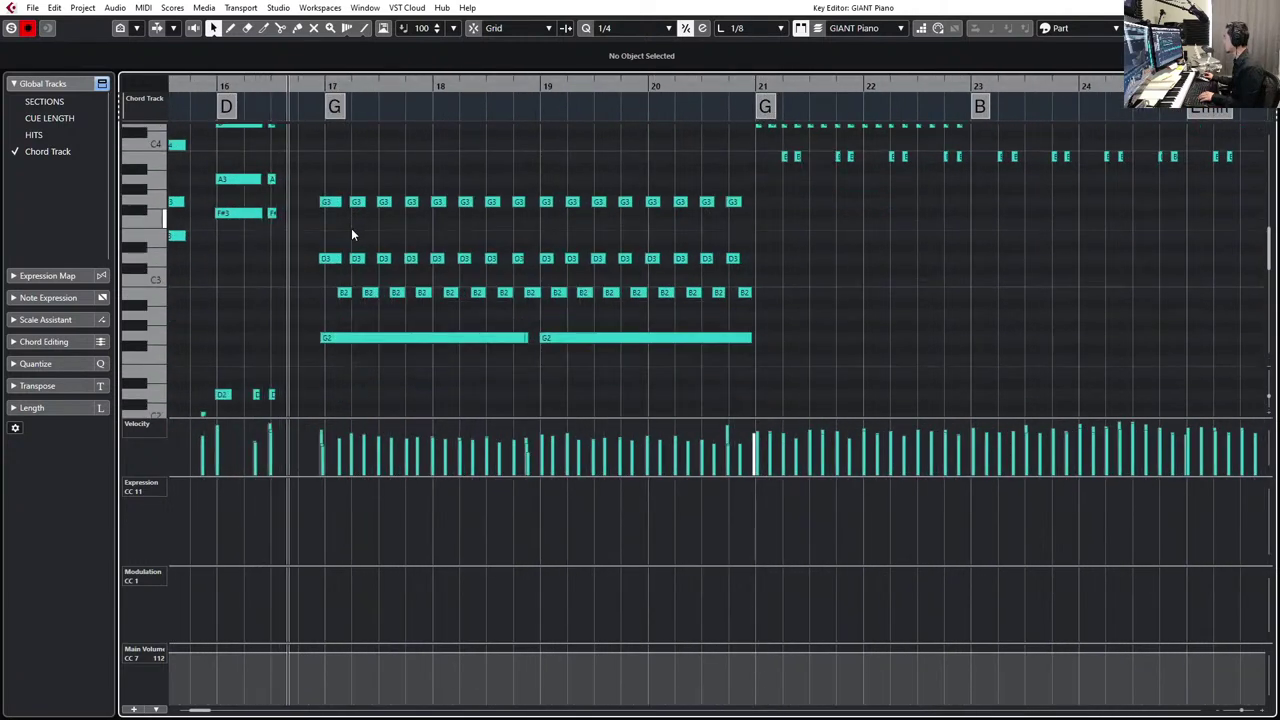
{"action": "key", "text": "space"}
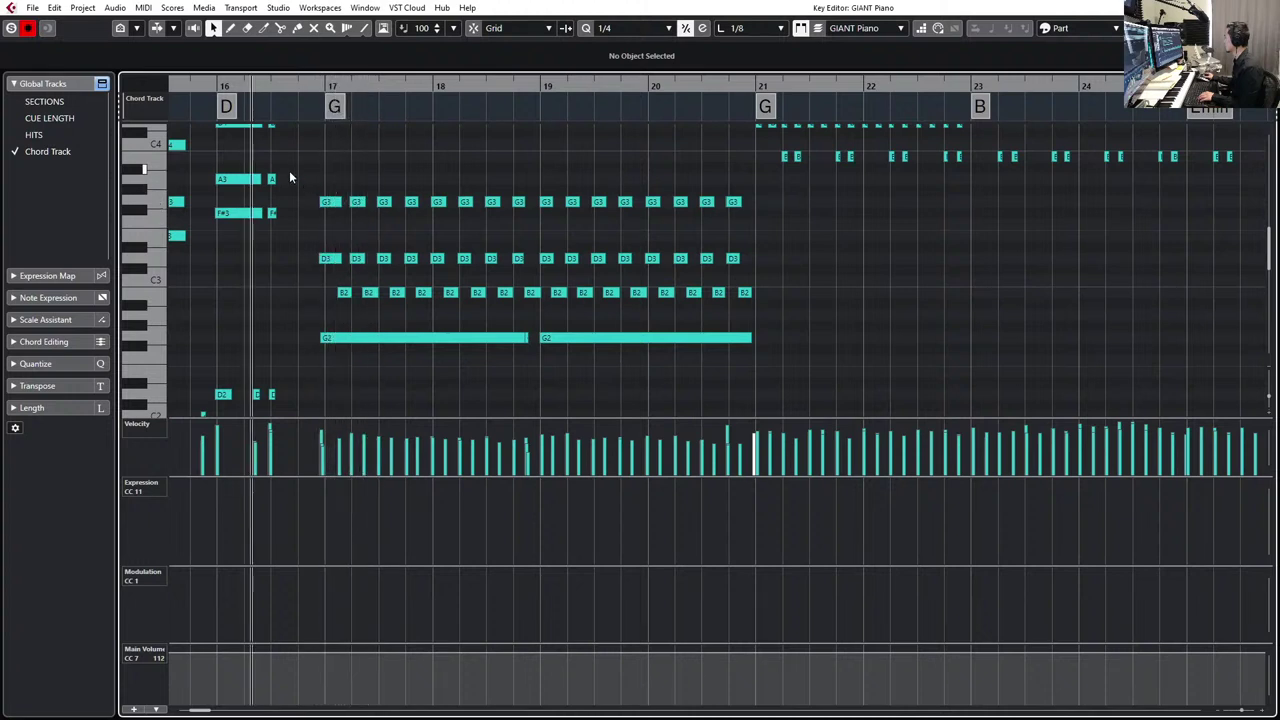
{"action": "left_click_drag", "start_coordinate": [296, 157], "coordinate": [351, 315]}
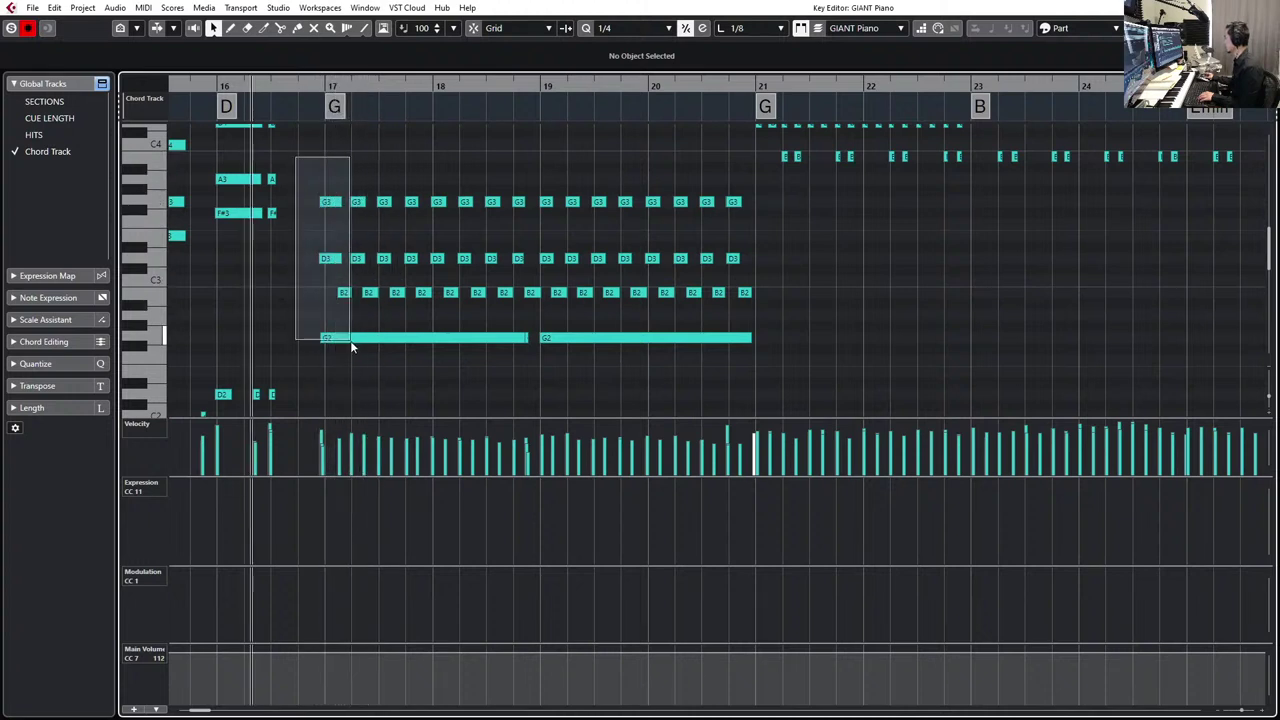
{"action": "left_click_drag", "start_coordinate": [360, 358], "coordinate": [360, 358]}
{"action": "left_click", "coordinate": [327, 264]}
{"action": "left_click_drag", "start_coordinate": [296, 180], "coordinate": [348, 307]}
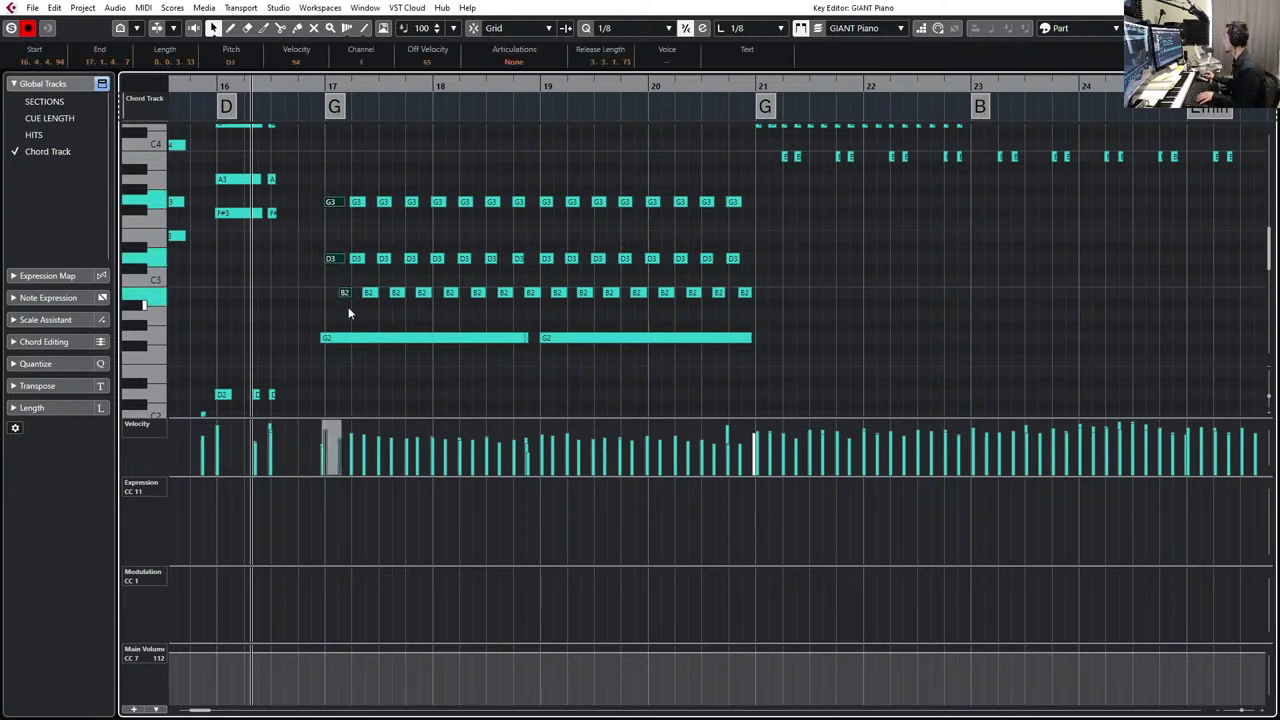
{"action": "key", "text": "q"}
{"action": "key", "text": "space"}
- Trim the start of the long G2 piano note to bar 17 and inspect the short stray G notes just before bar 19
{"action": "left_click", "coordinate": [327, 356]}
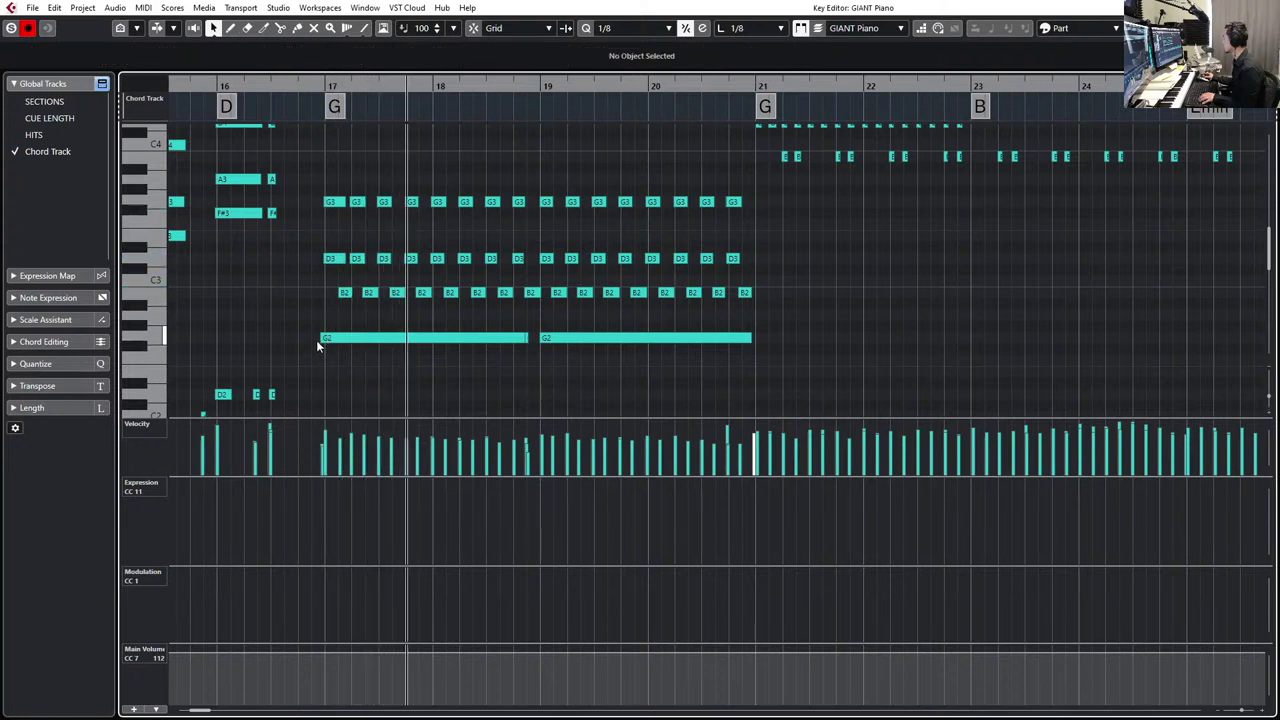
{"action": "left_click", "coordinate": [318, 338]}
{"action": "left_click_drag", "start_coordinate": [318, 338], "coordinate": [321, 338]}
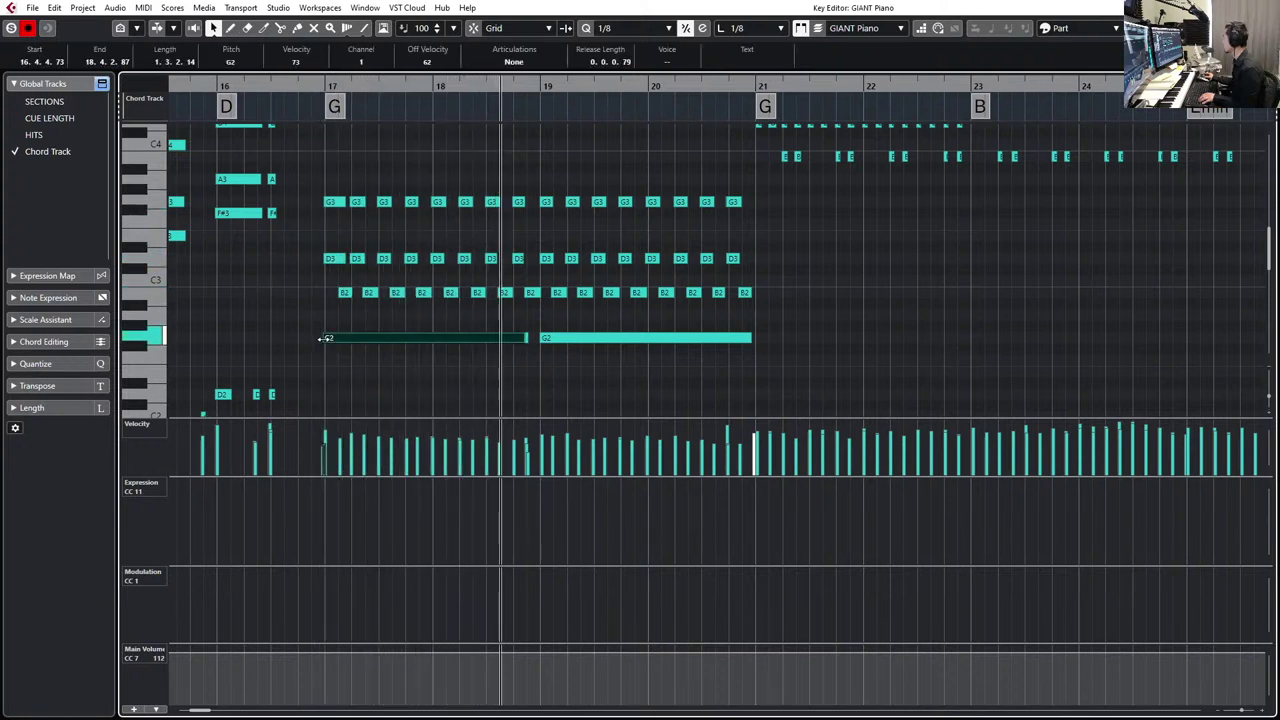
{"action": "left_click", "coordinate": [526, 338]}
{"action": "scroll", "coordinate": [568, 375], "scroll_direction": "down", "scroll_amount": 2}
{"action": "left_click", "coordinate": [527, 357]}
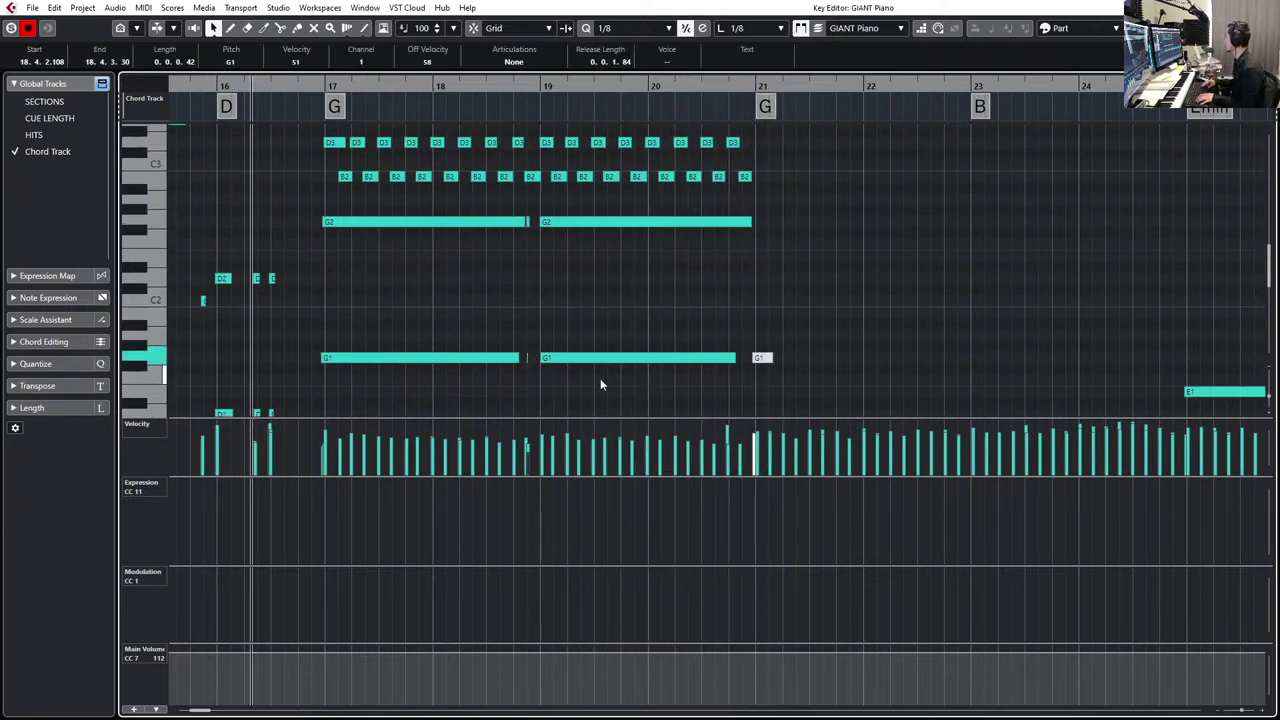
- Return to the project and set the tempo to 110 BPM
{"action": "key", "text": "ctrl+w"}
{"action": "key", "text": "space"}
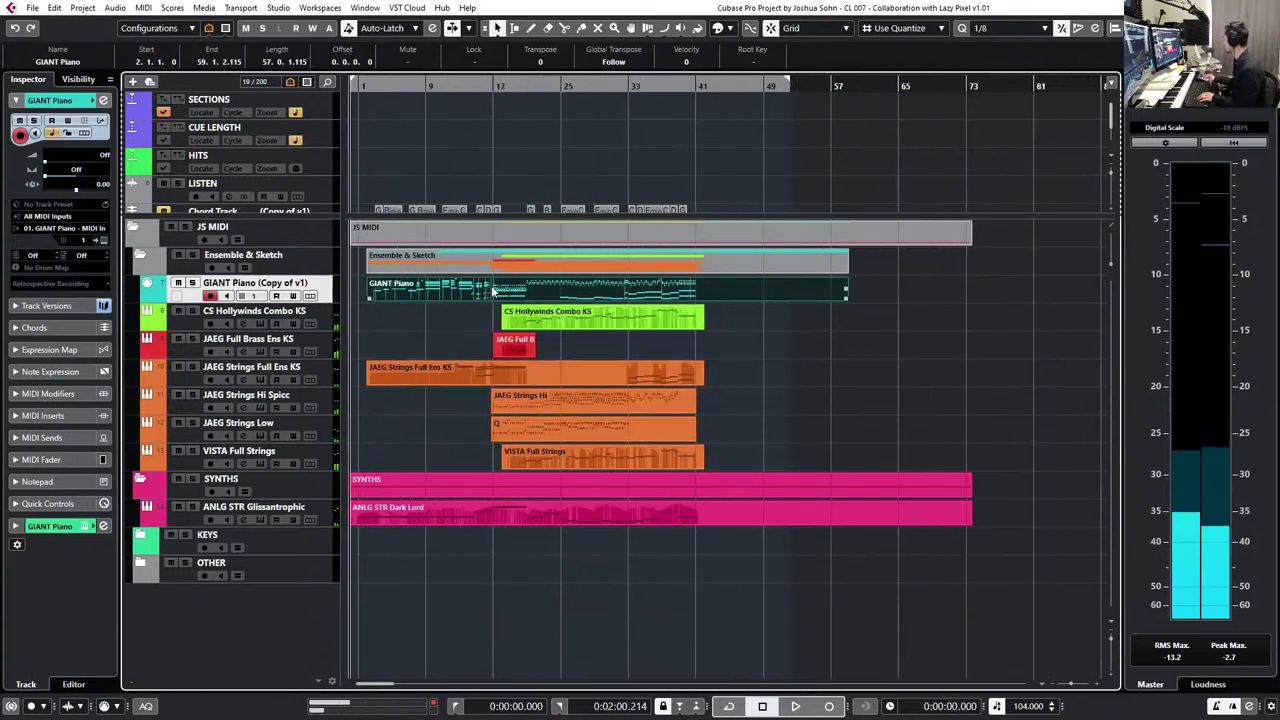
{"action": "double_click", "coordinate": [1018, 706]}
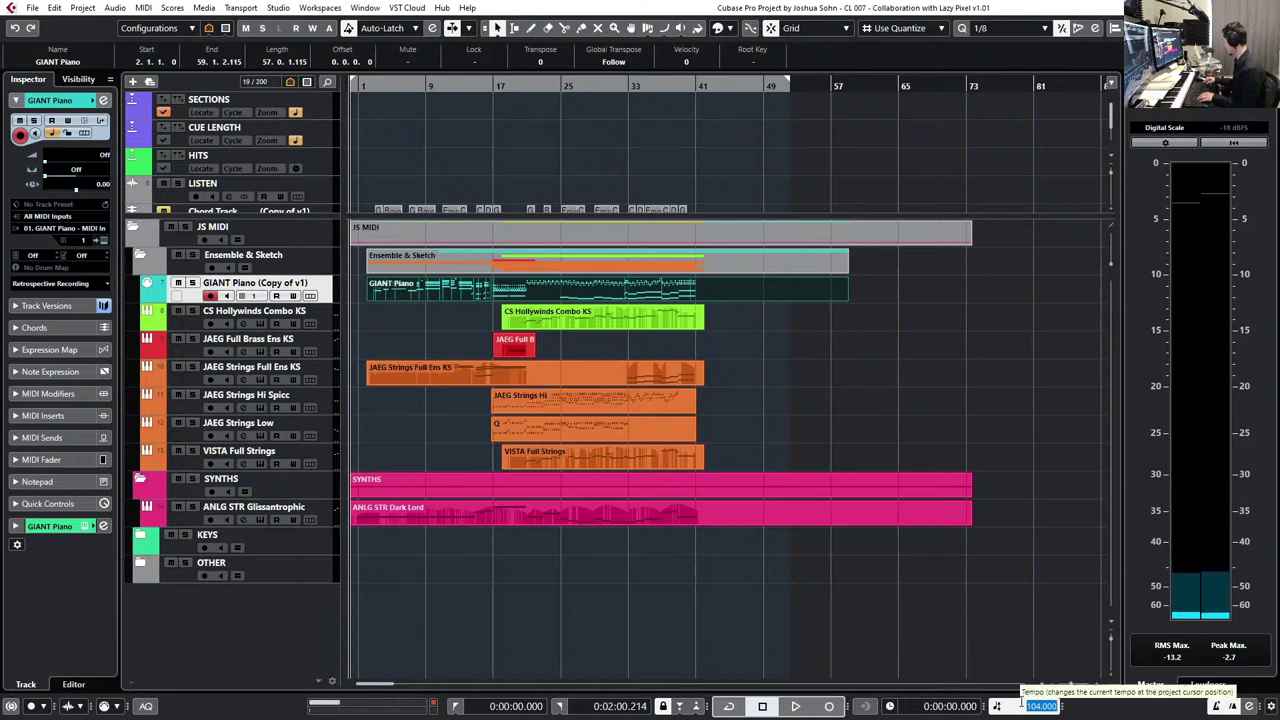
{"action": "key", "text": "Return"}
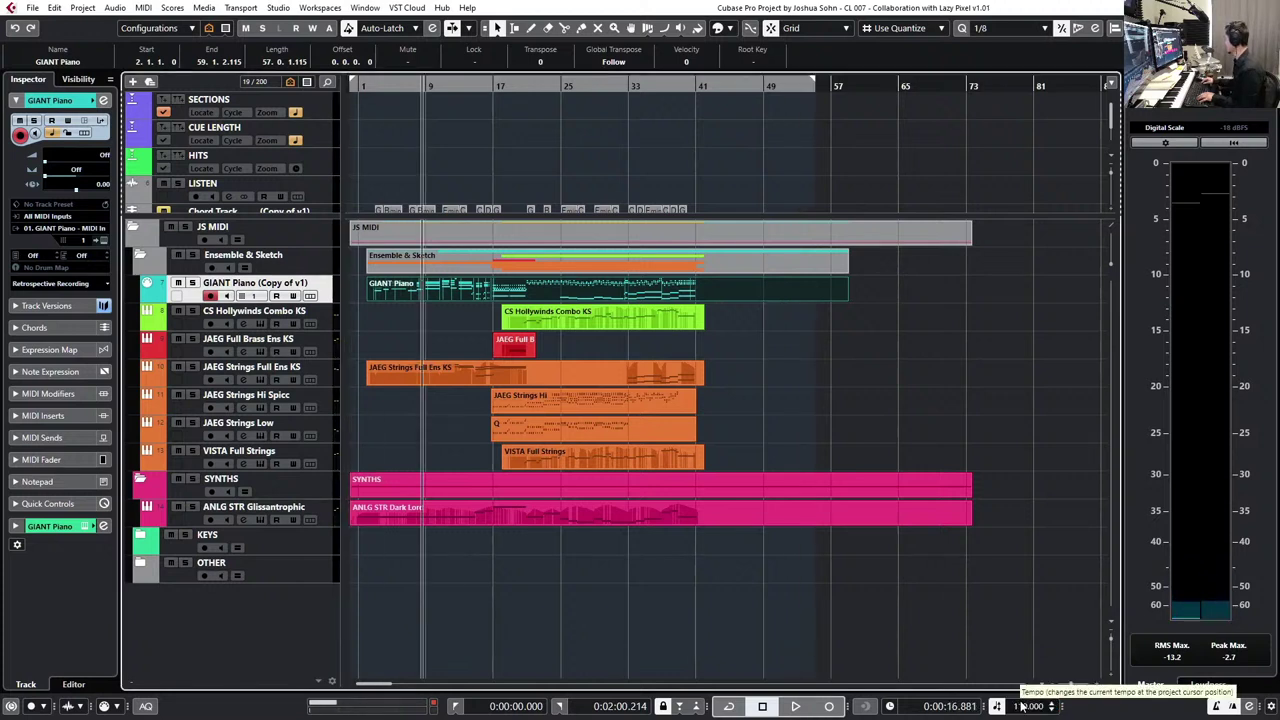
- Lower the GIANT Piano's main volume (CC 7) to 96 from bar 21 onward during playback
{"action": "key", "text": "space"}
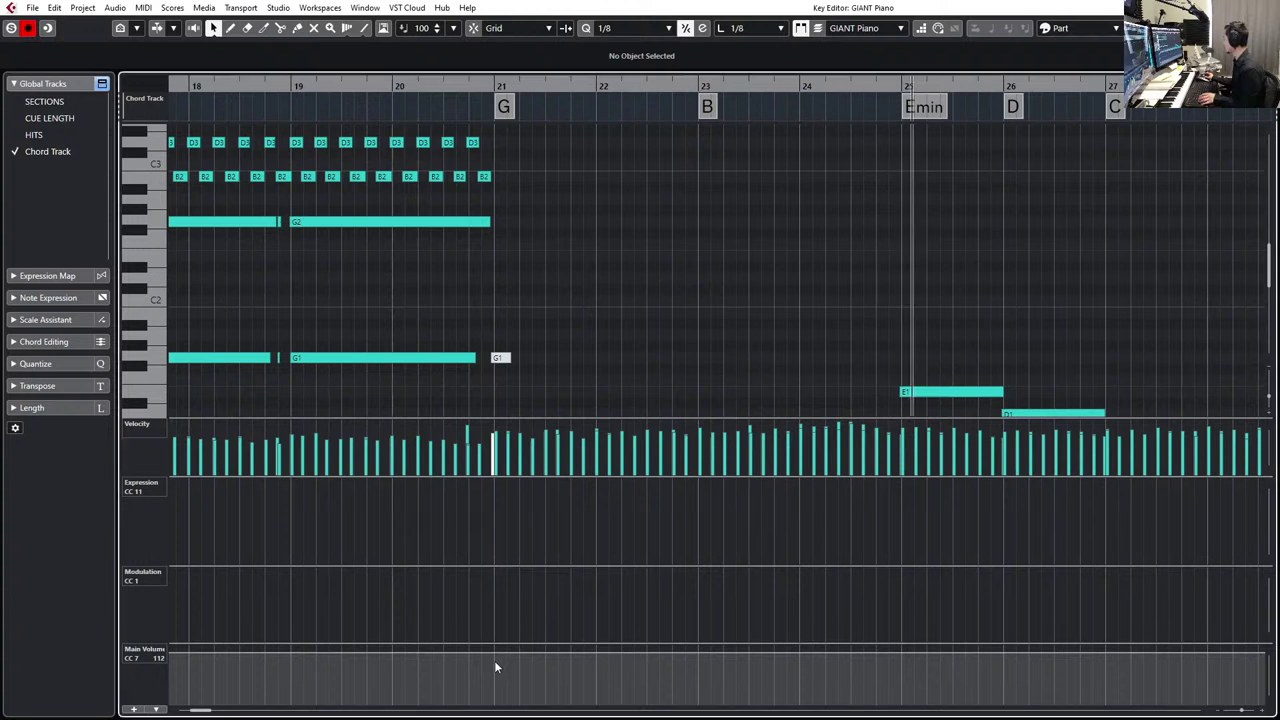
{"action": "left_click", "coordinate": [498, 654]}
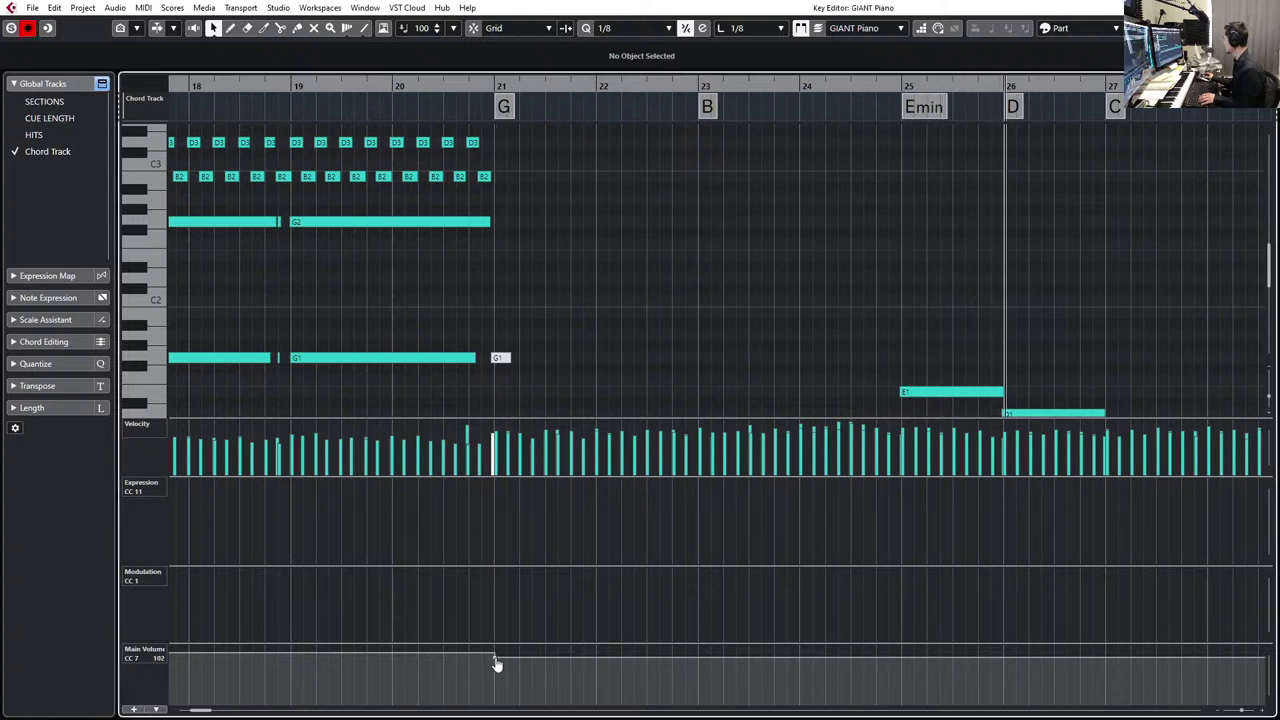
{"action": "left_click_drag", "start_coordinate": [497, 662], "coordinate": [497, 667]}
{"action": "scroll", "coordinate": [600, 381], "scroll_direction": "up", "scroll_amount": 4}
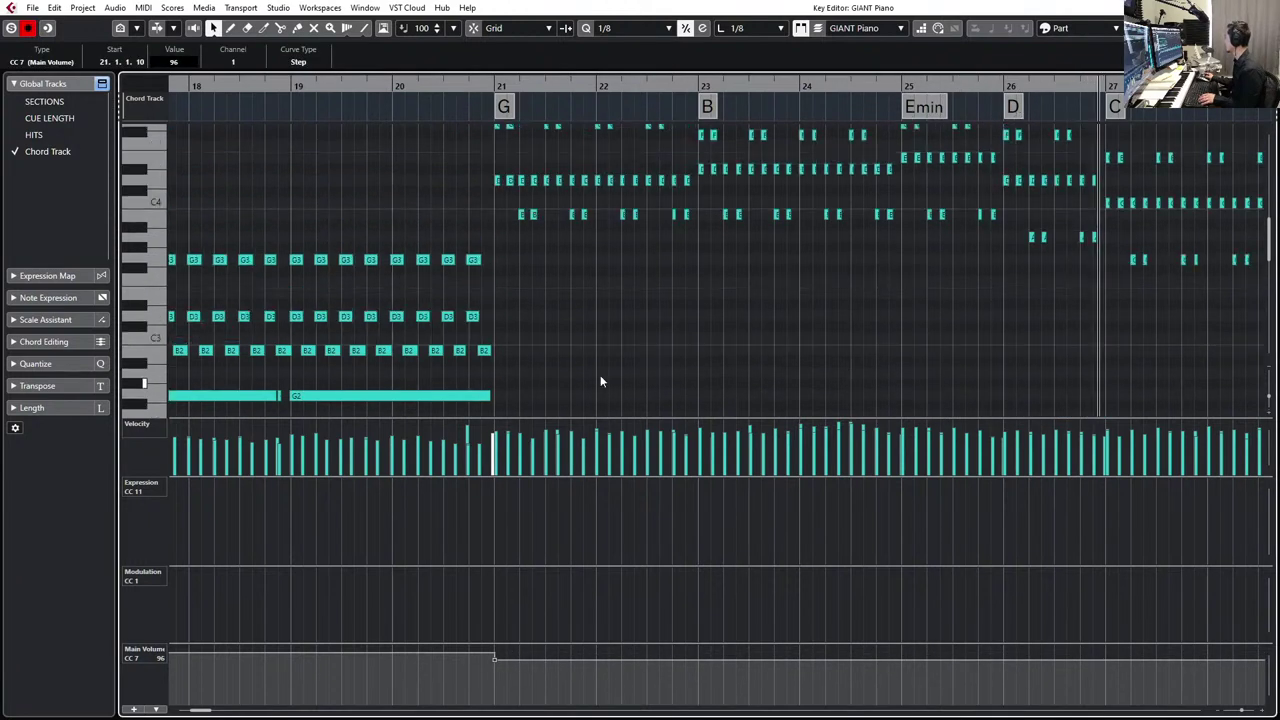
- Return to the project, stop playback and set the tempo to 108 BPM
{"action": "key", "text": "Return"}
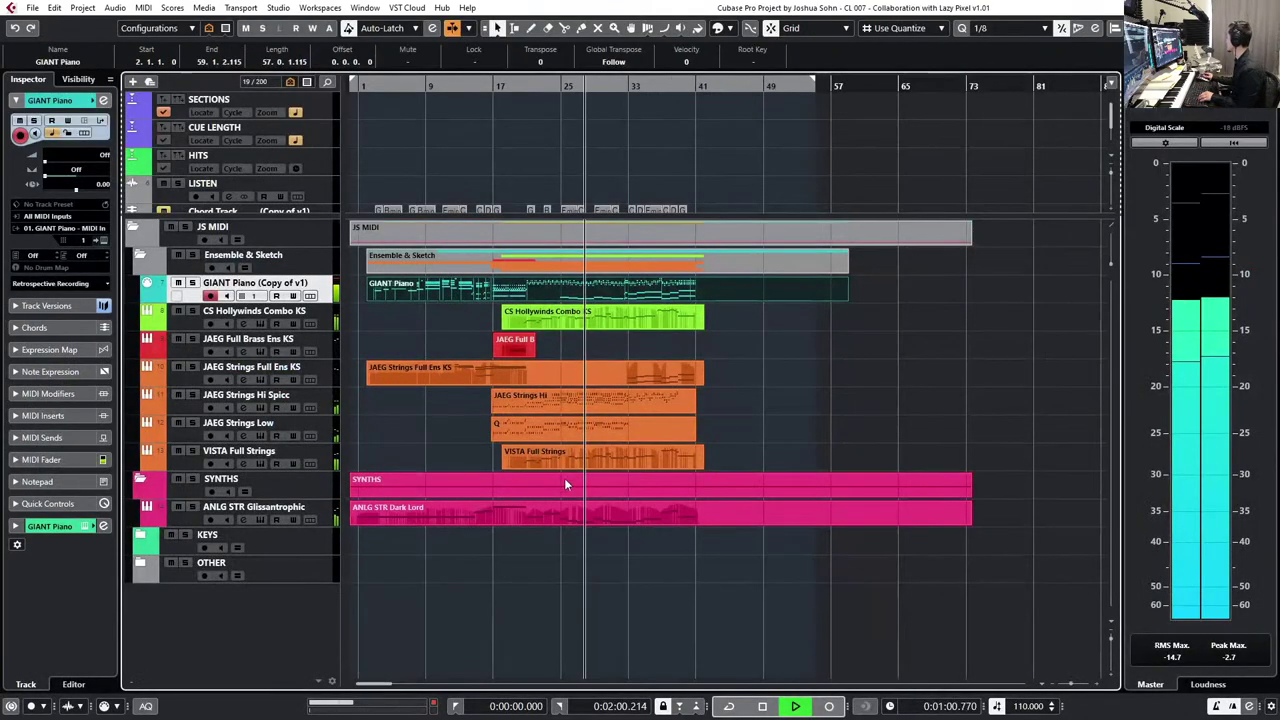
{"action": "scroll", "coordinate": [616, 446], "scroll_direction": "right", "scroll_amount": 2}
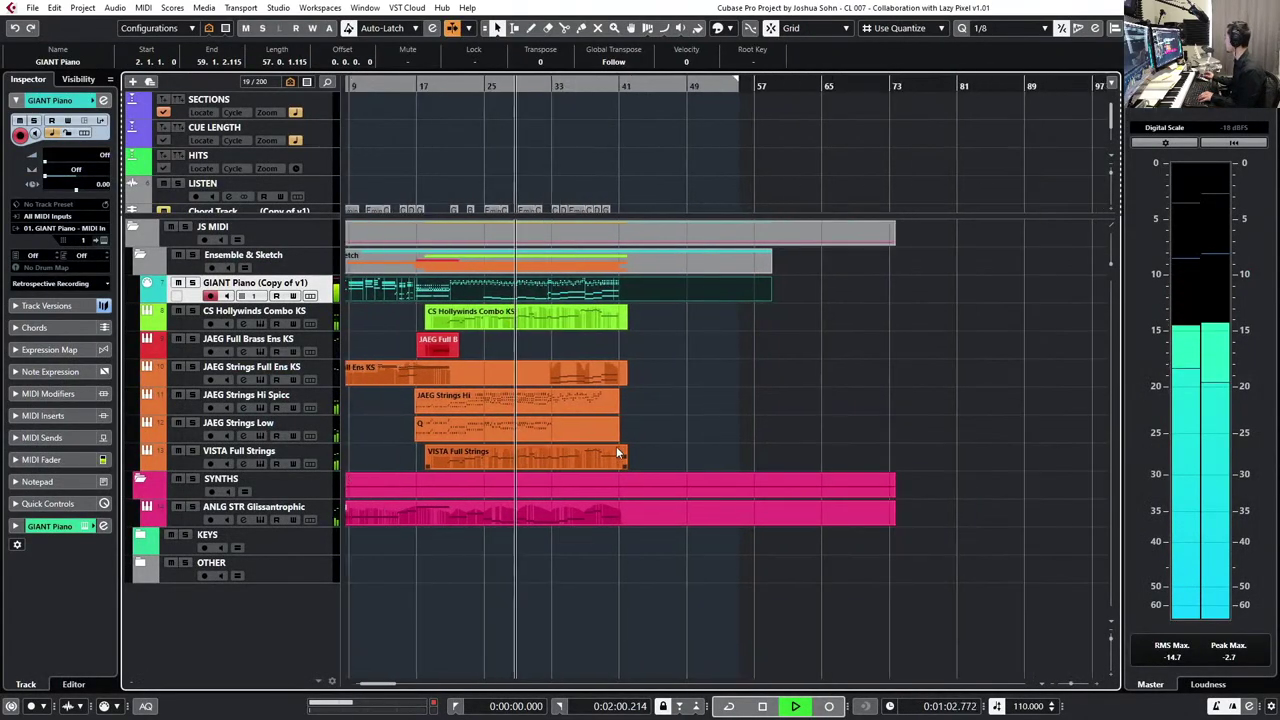
{"action": "key", "text": "space"}
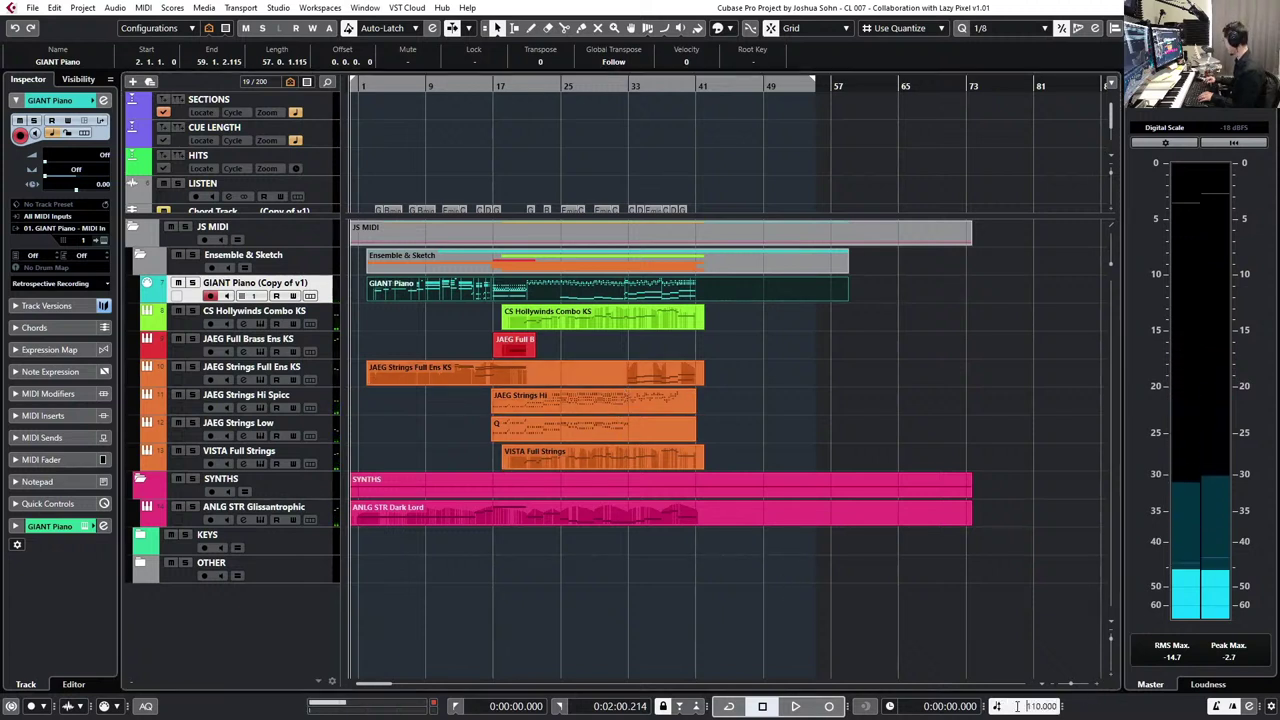
{"action": "type", "text": "108"}
{"action": "key", "text": "Return"}
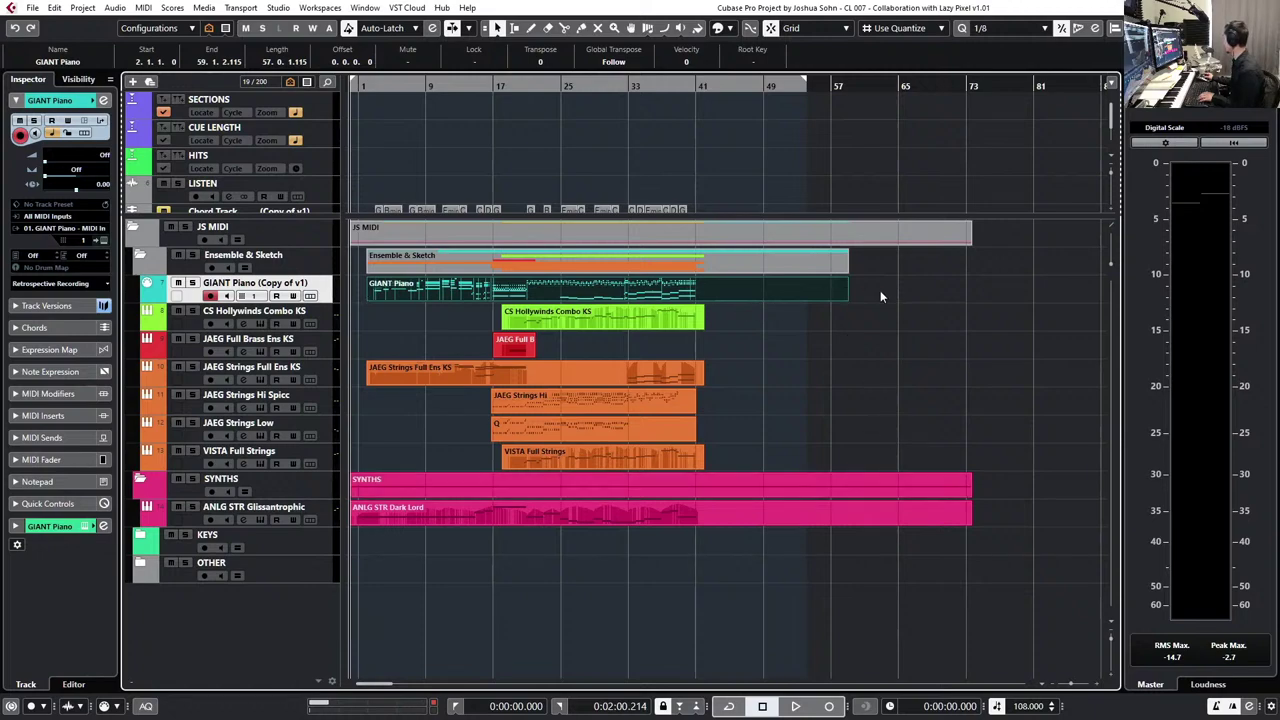
- Open the piano, winds, brass, strings and synth parts together in the Key Editor and view the whole arrangement from bar 1 to 41
{"action": "left_click_drag", "start_coordinate": [880, 290], "coordinate": [353, 532]}
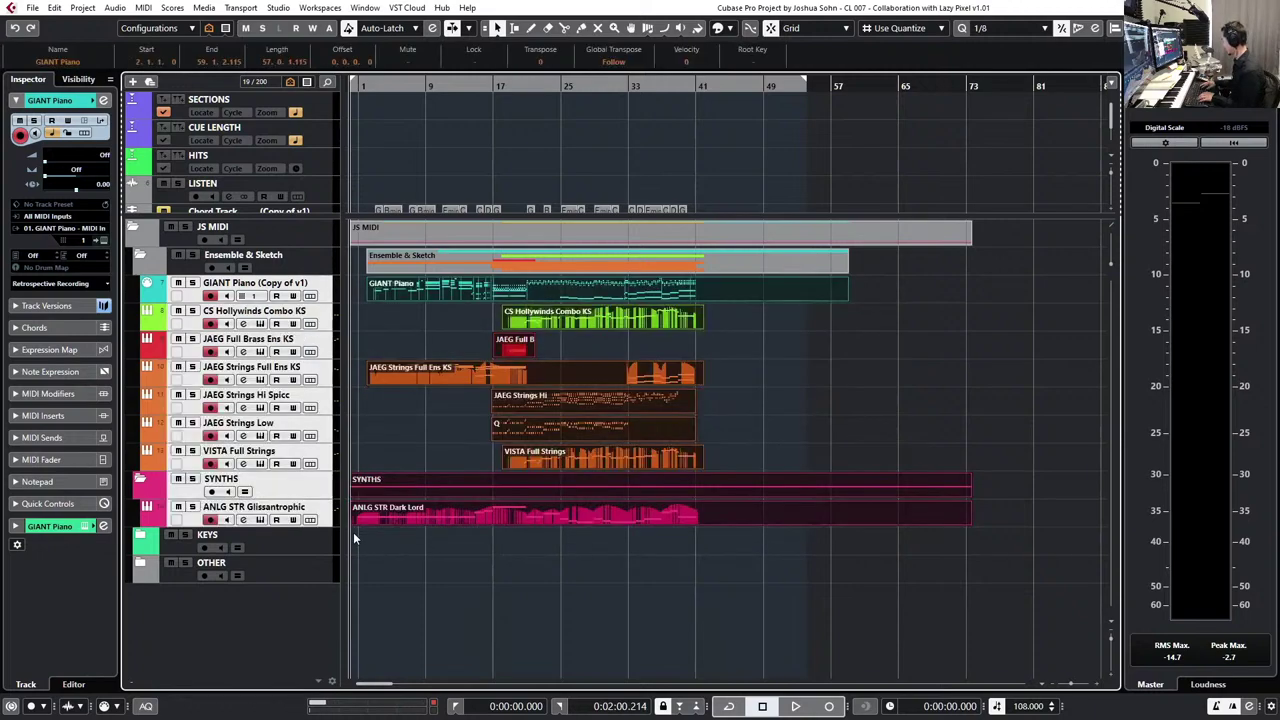
{"action": "key", "text": "Return"}
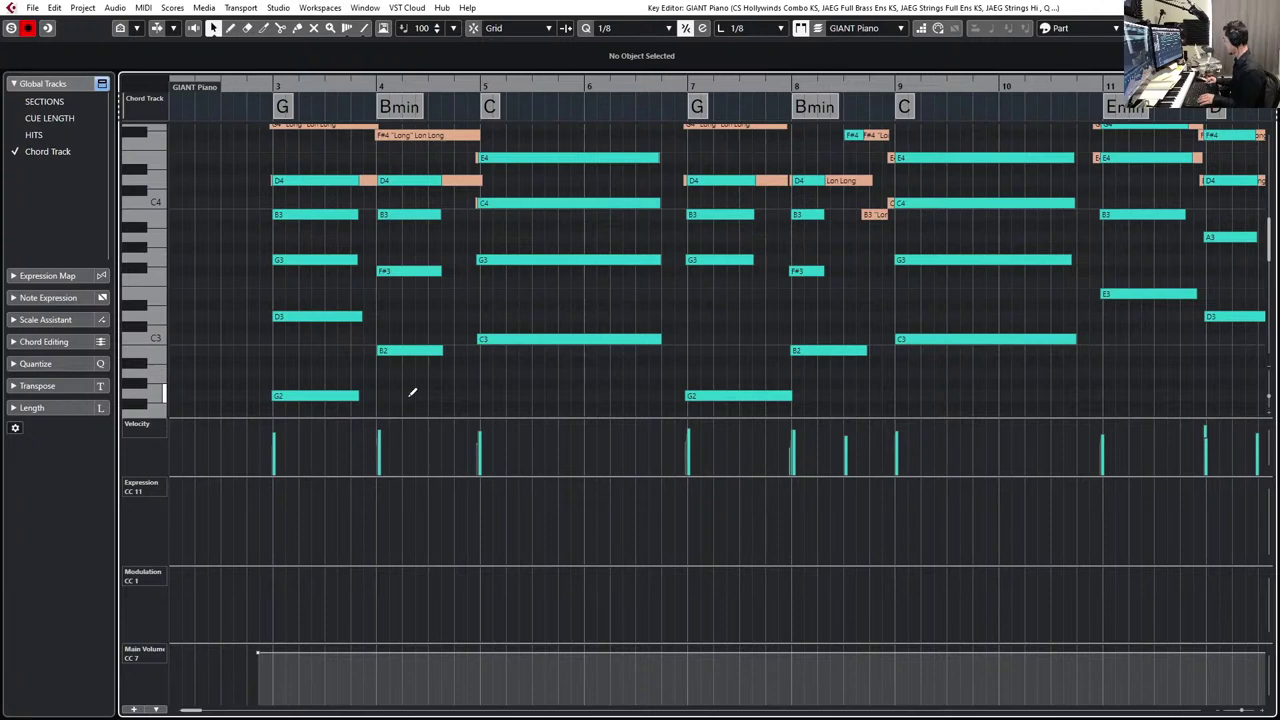
{"action": "key", "text": "shift+g"}
{"action": "key", "text": "g"}
{"action": "key", "text": "g"}
{"action": "key", "text": "g"}
{"action": "key", "text": "g"}
{"action": "key", "text": "g"}
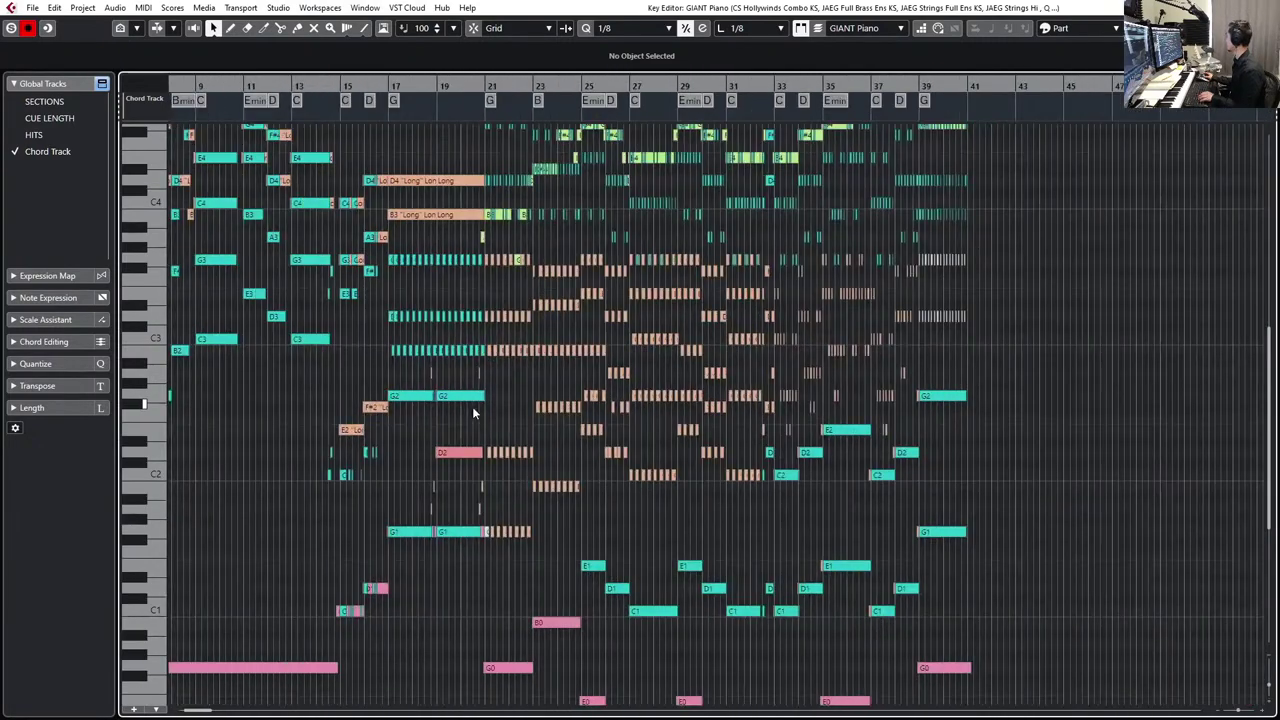
{"action": "scroll", "coordinate": [472, 406], "scroll_direction": "up", "scroll_amount": 3}
{"action": "key", "text": "g"}
{"action": "key", "text": "g"}
{"action": "key", "text": "g"}
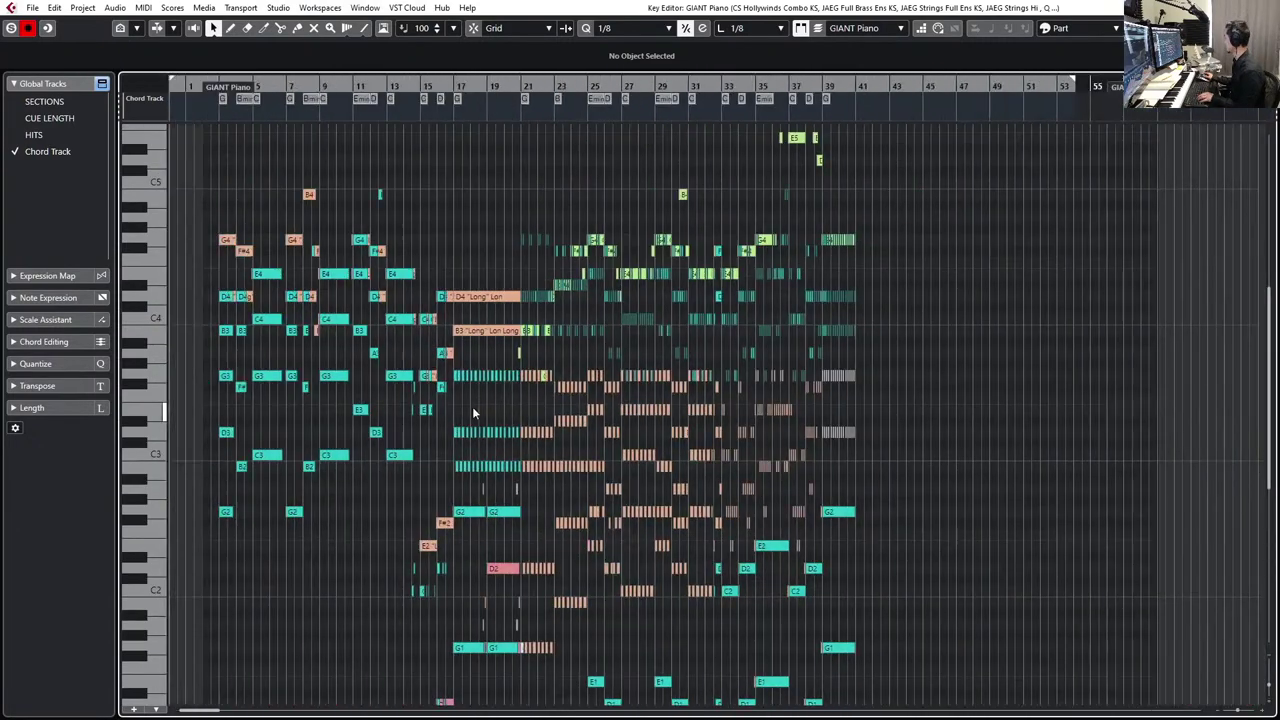
{"action": "scroll", "coordinate": [472, 406], "scroll_direction": "down", "scroll_amount": 3}
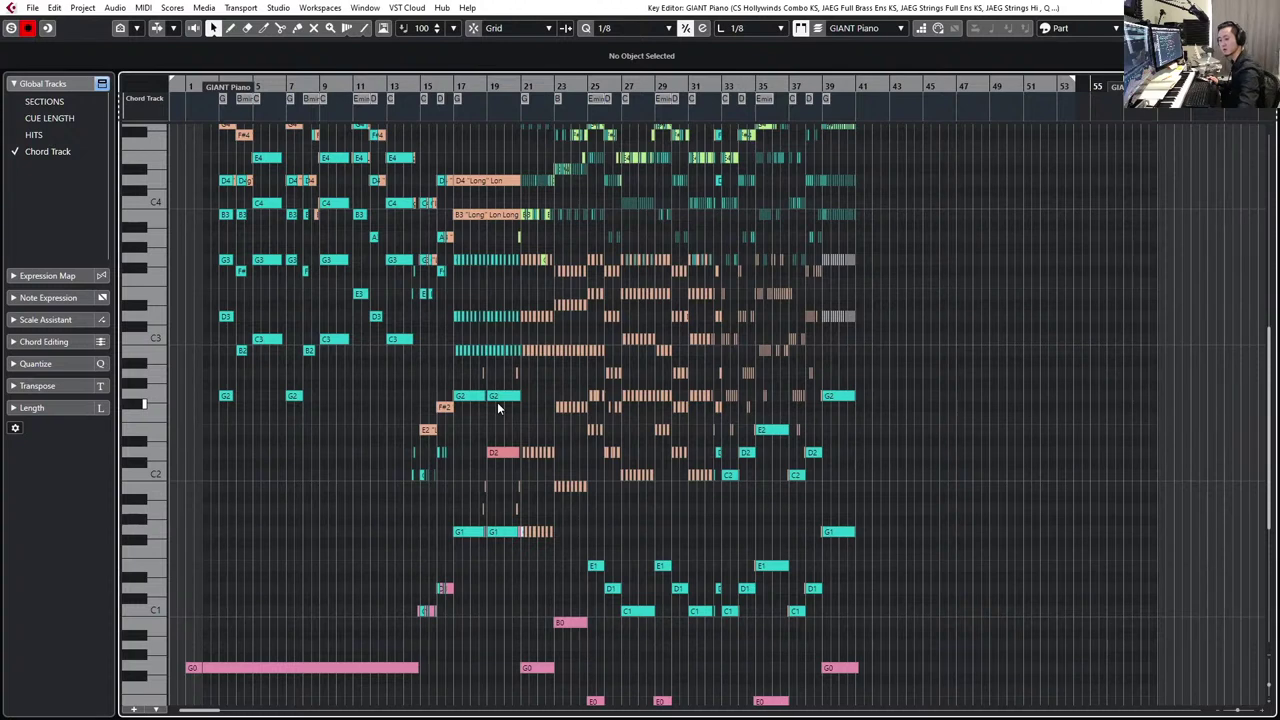
- Select the short C2 piano note in bar 14 and review the combined notes of all parts during playback into bar 17
{"action": "left_click", "coordinate": [417, 474]}
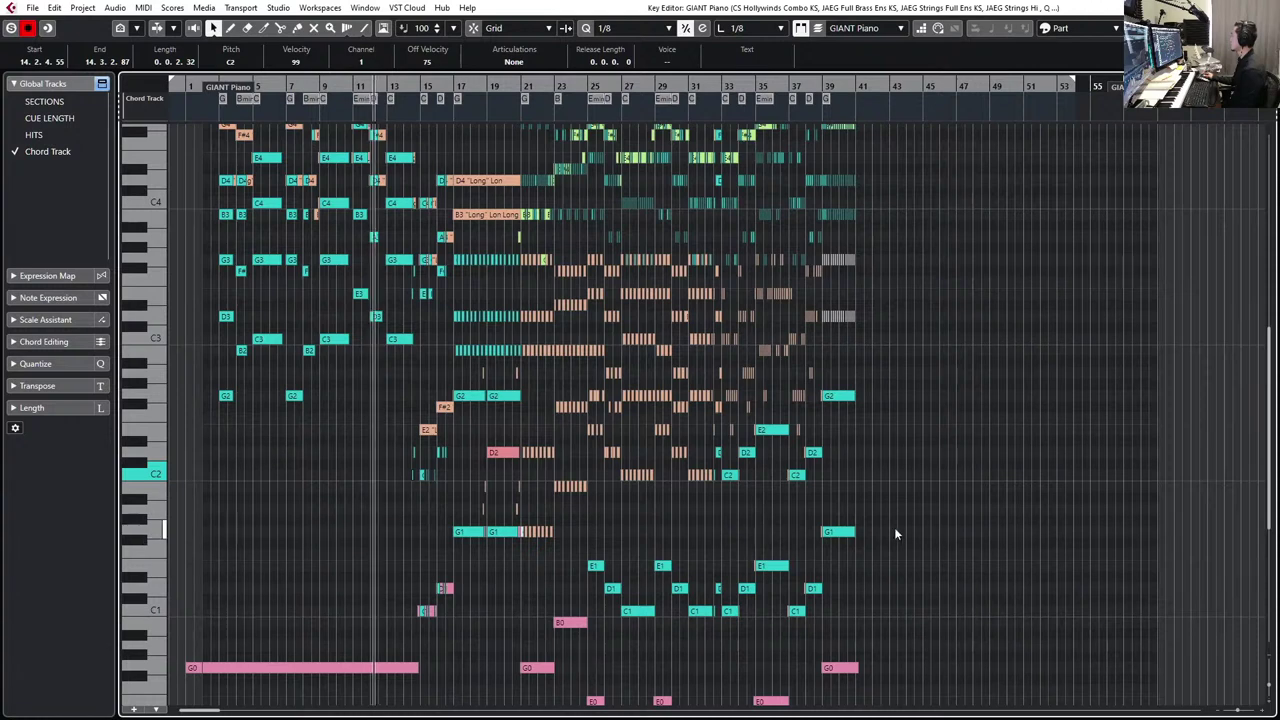
{"action": "scroll", "coordinate": [915, 527], "scroll_direction": "up", "scroll_amount": 3}
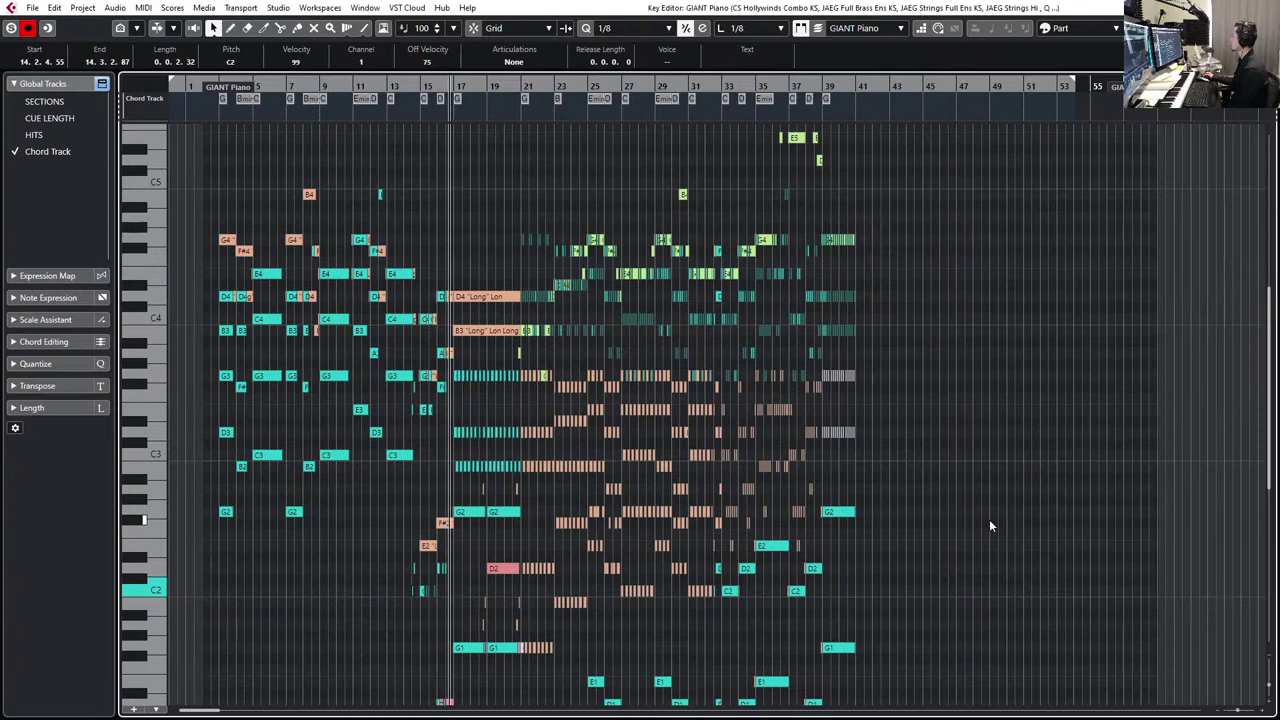
{"action": "scroll", "coordinate": [990, 526], "scroll_direction": "down", "scroll_amount": 3}
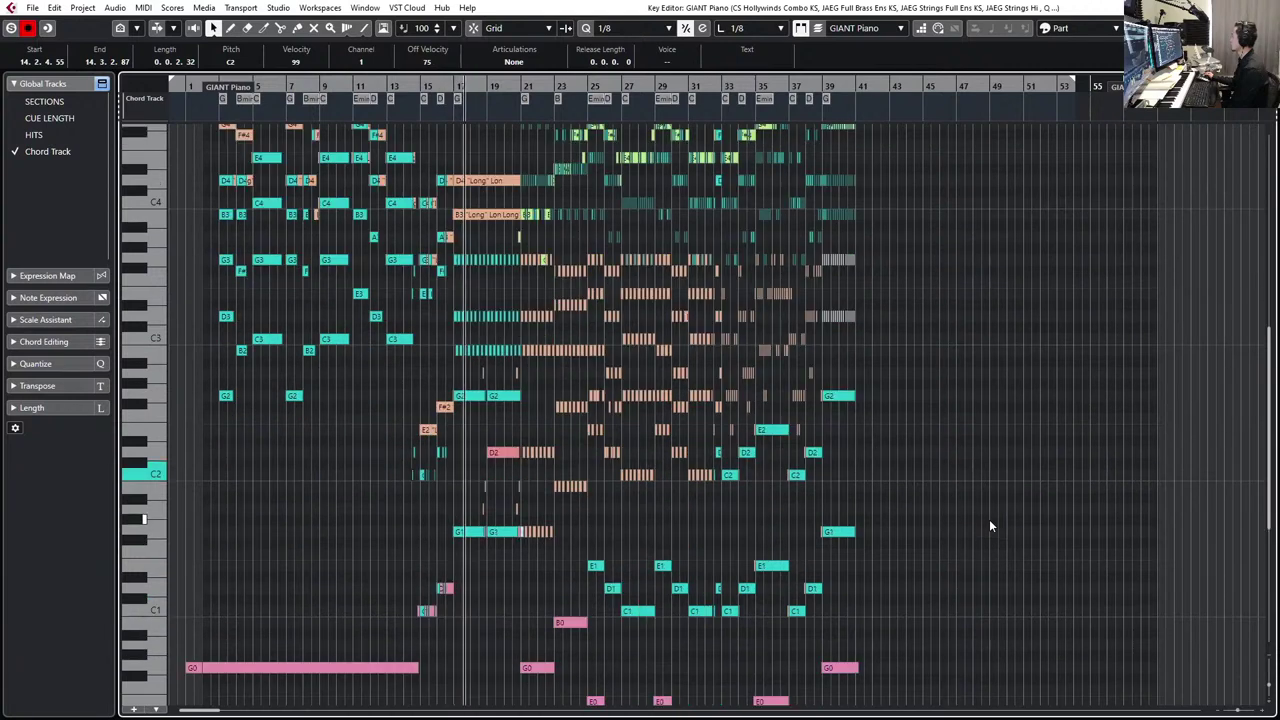